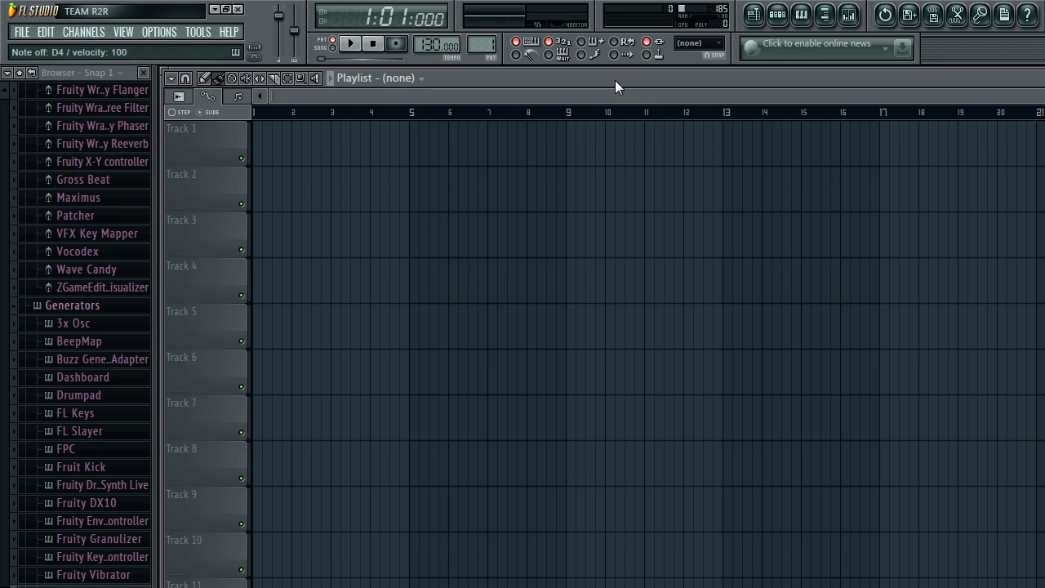
click(83, 31)
mouse_move(82, 46)
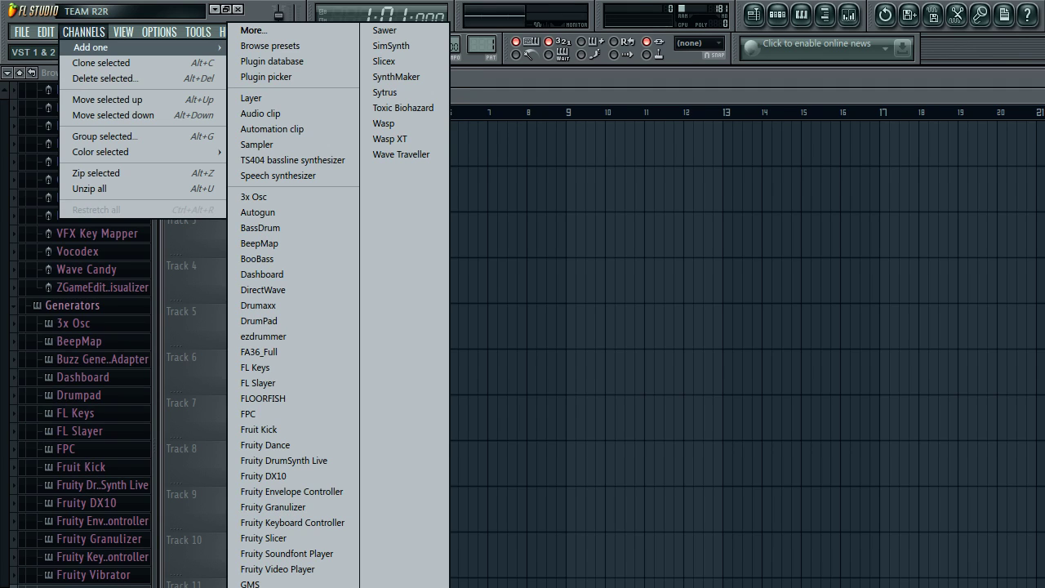
click(261, 586)
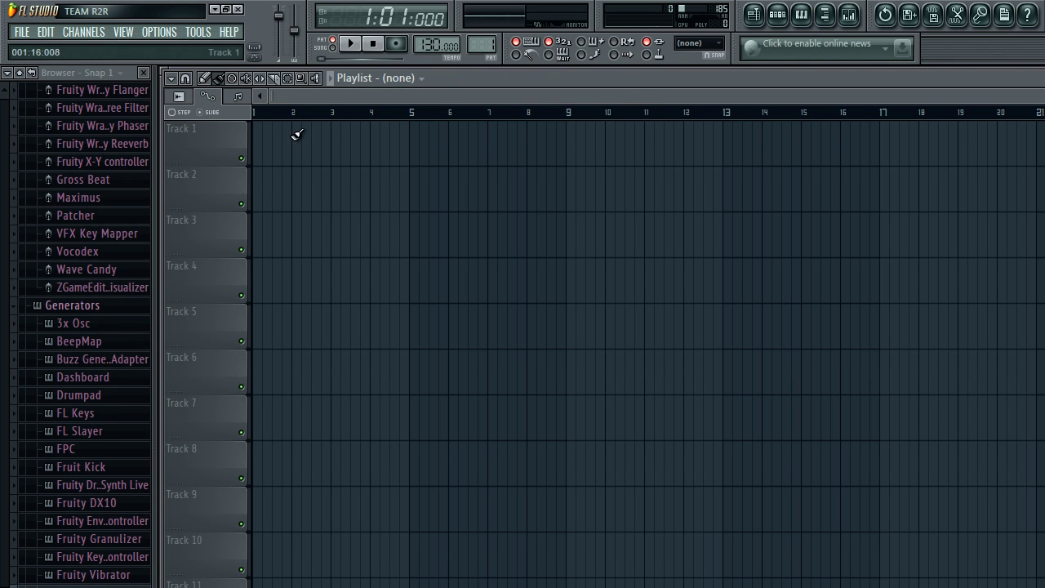
Step: Add a Nexus synthesizer channel to the project
click(83, 31)
mouse_move(89, 47)
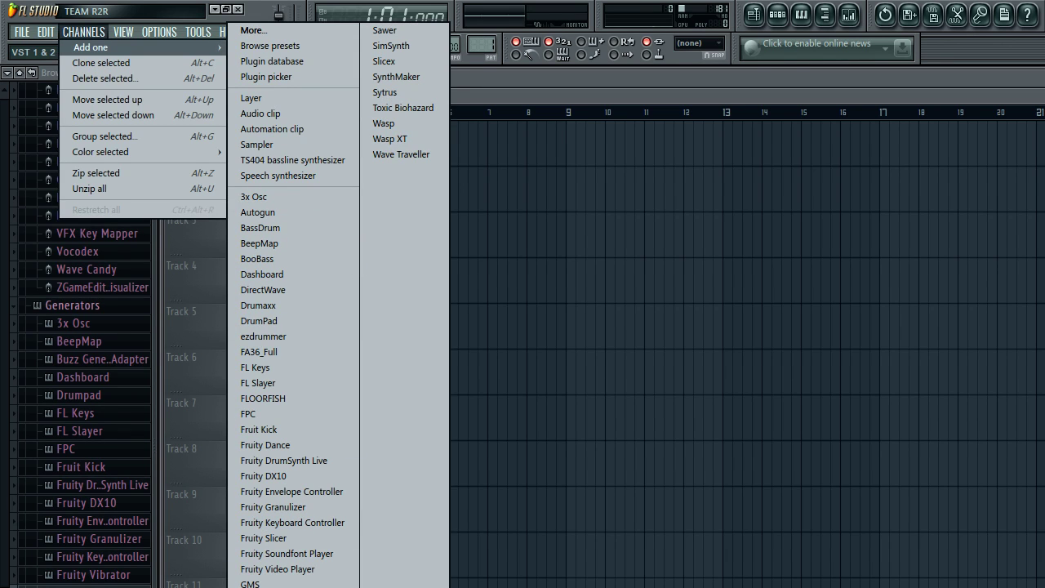
click(253, 587)
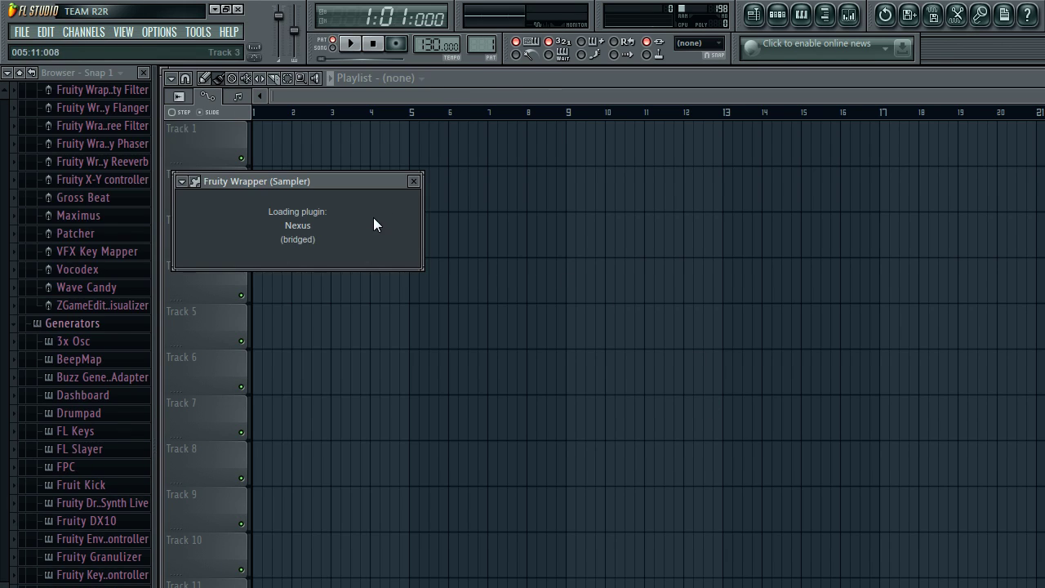
Step: Load the LD Megalead preset from the XP Omicron category in Nexus and audition it with a few notes
scroll(449, 344, down, 5)
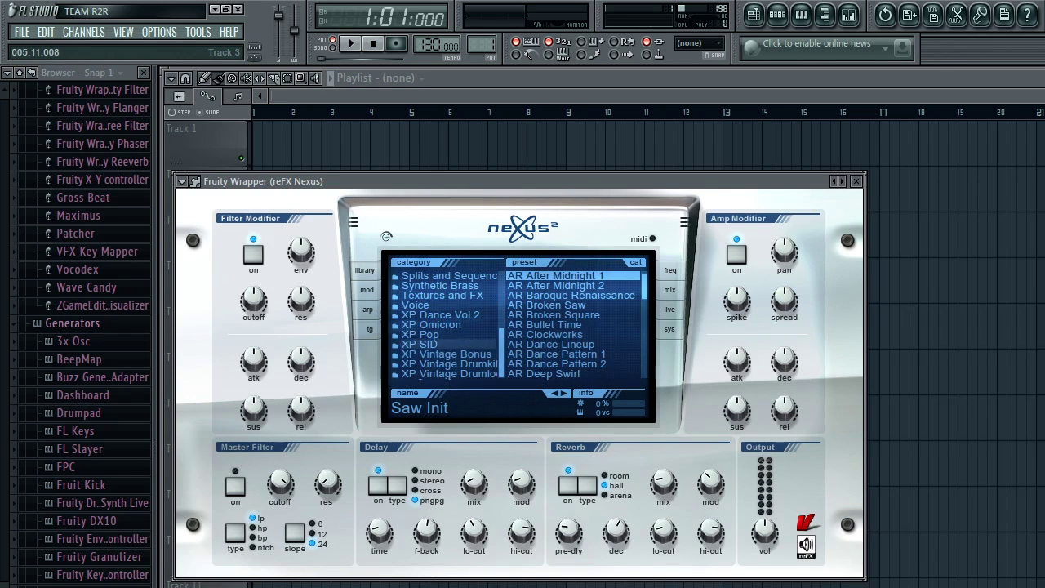
click(449, 325)
click(549, 316)
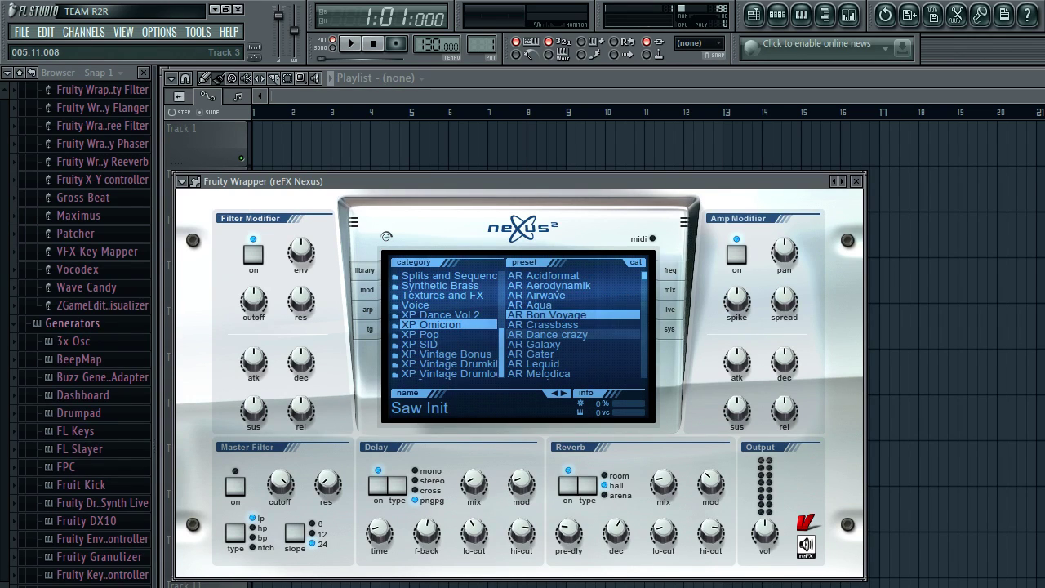
scroll(574, 325, down, 5)
click(535, 315)
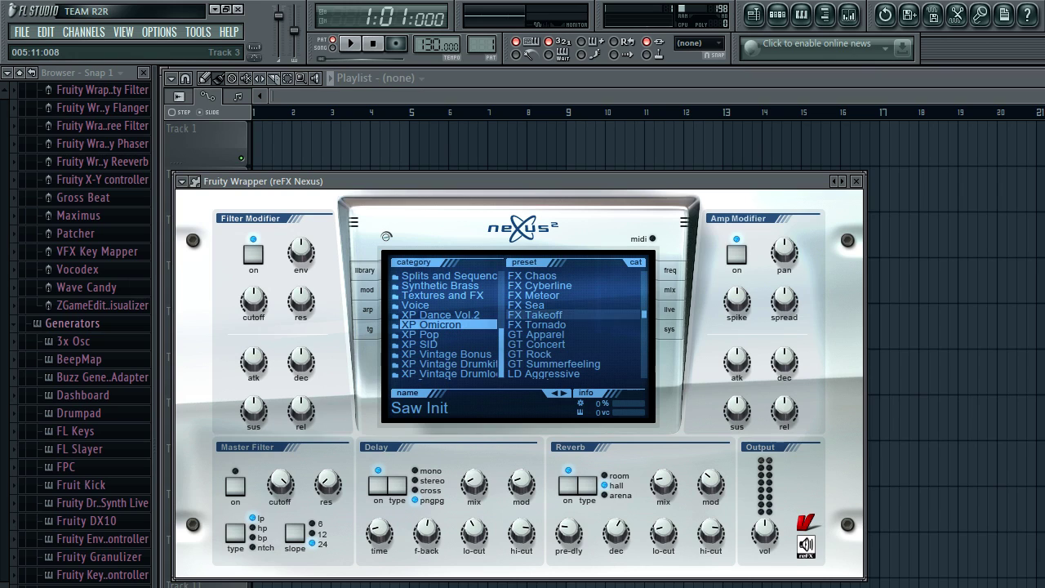
scroll(574, 315, down, 6)
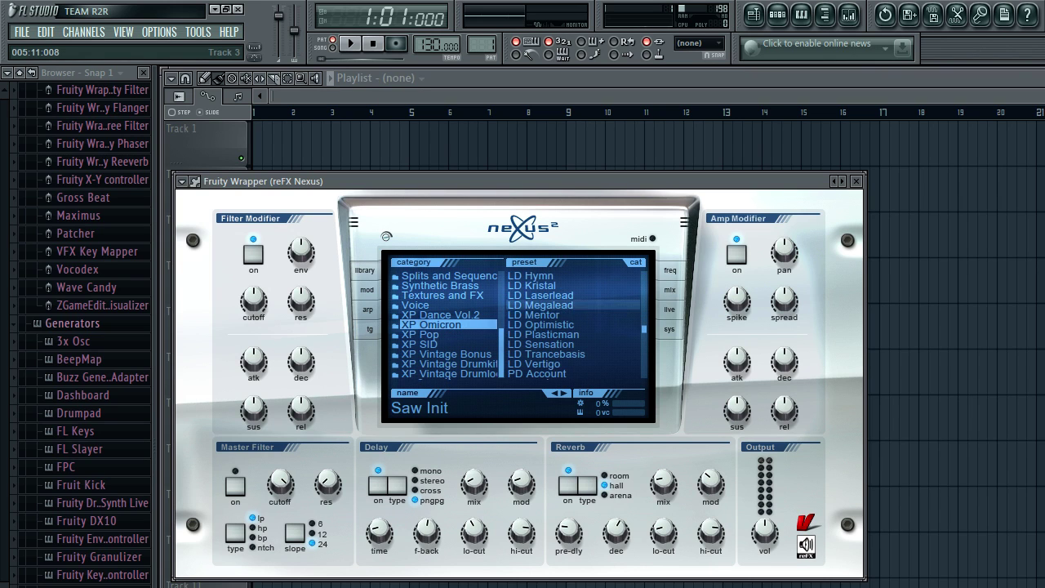
click(540, 305)
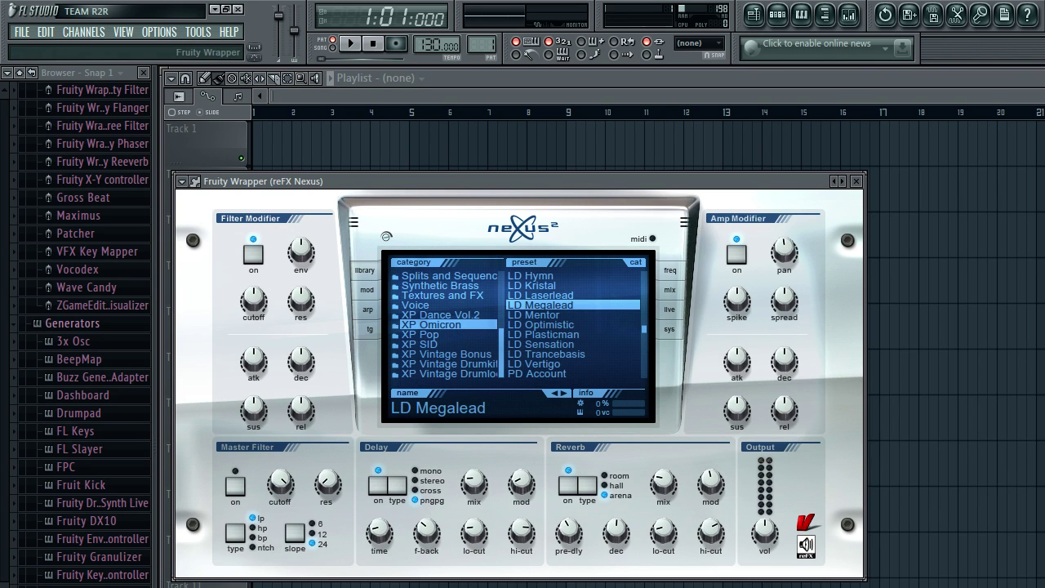
key(x)
key(v)
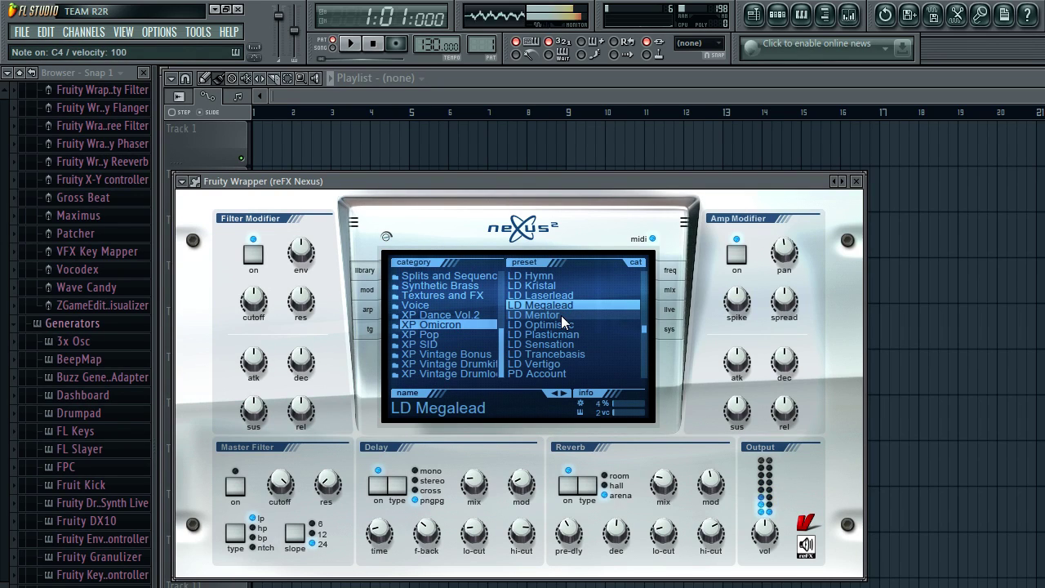
Step: Load the PN Extra Large preset from the XP Dance Vol.2 category and play several notes to audition it
click(433, 315)
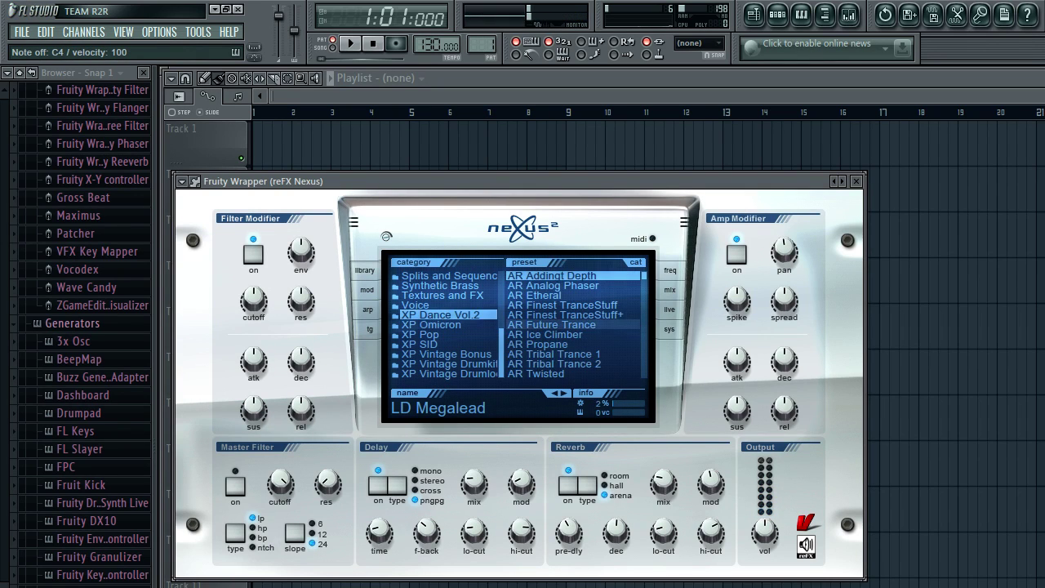
scroll(571, 343, down, 20)
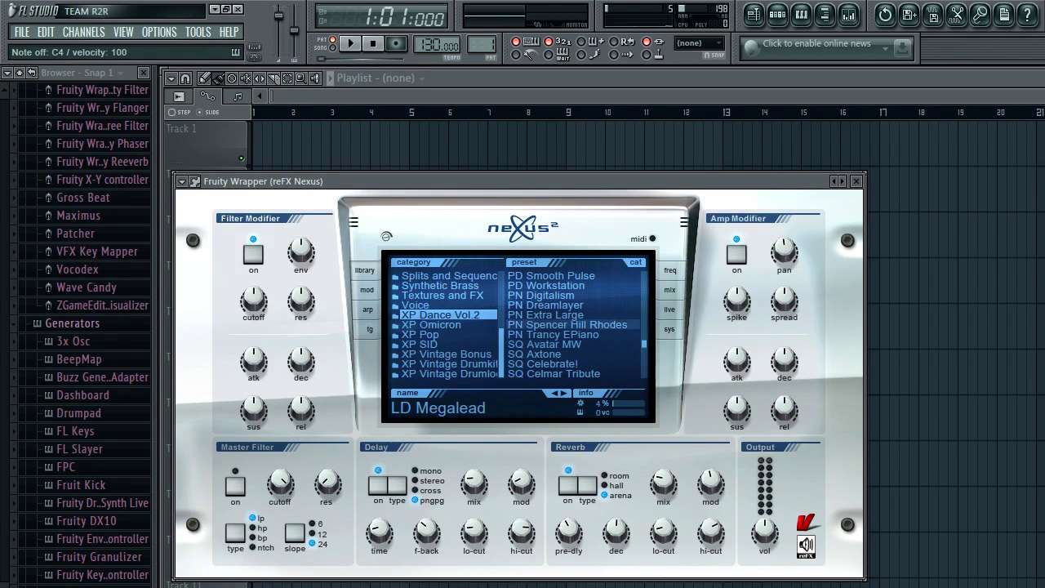
click(546, 314)
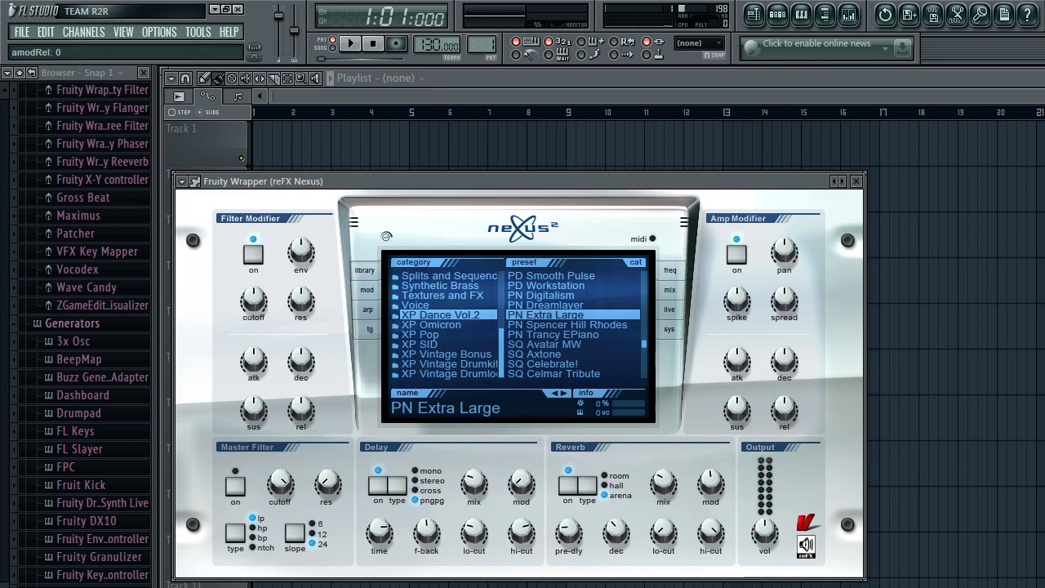
key(z)
key(b)
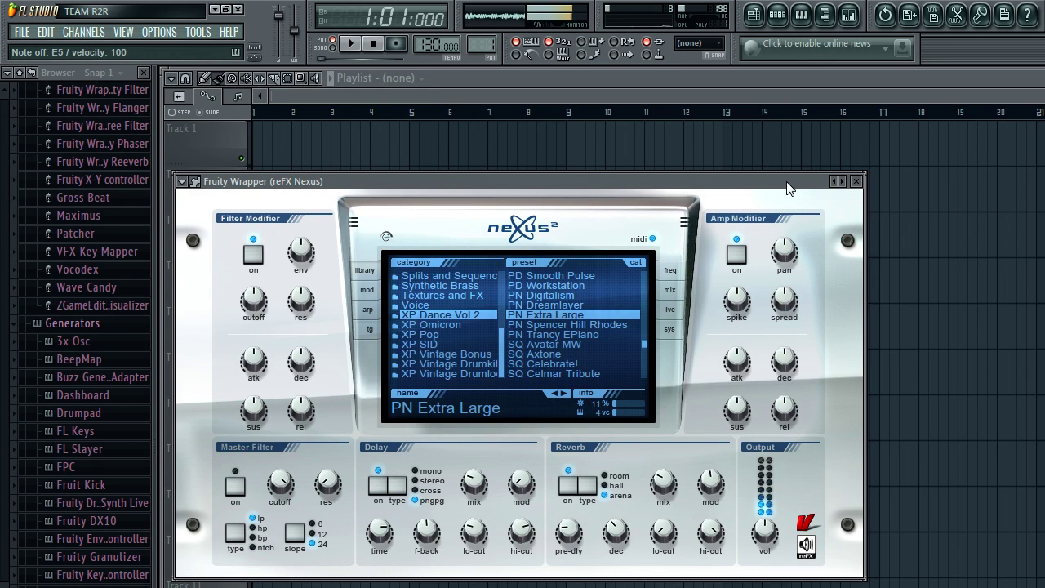
key(b)
key(z)
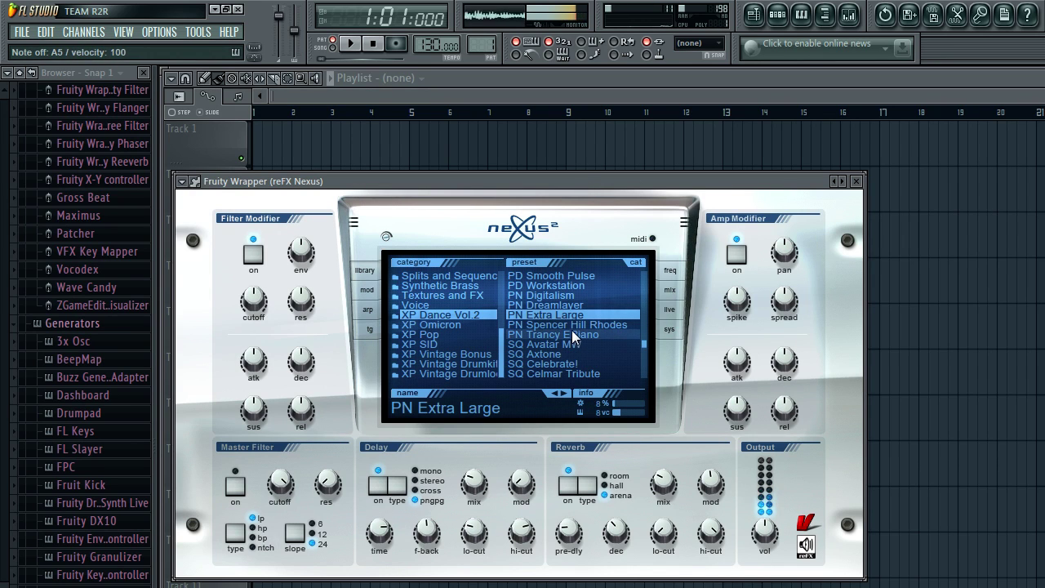
Step: Try the PN Spencer Hill Rhodes, SQ Avatar MW and PN Trancy EPiano presets in turn
click(572, 325)
key(v)
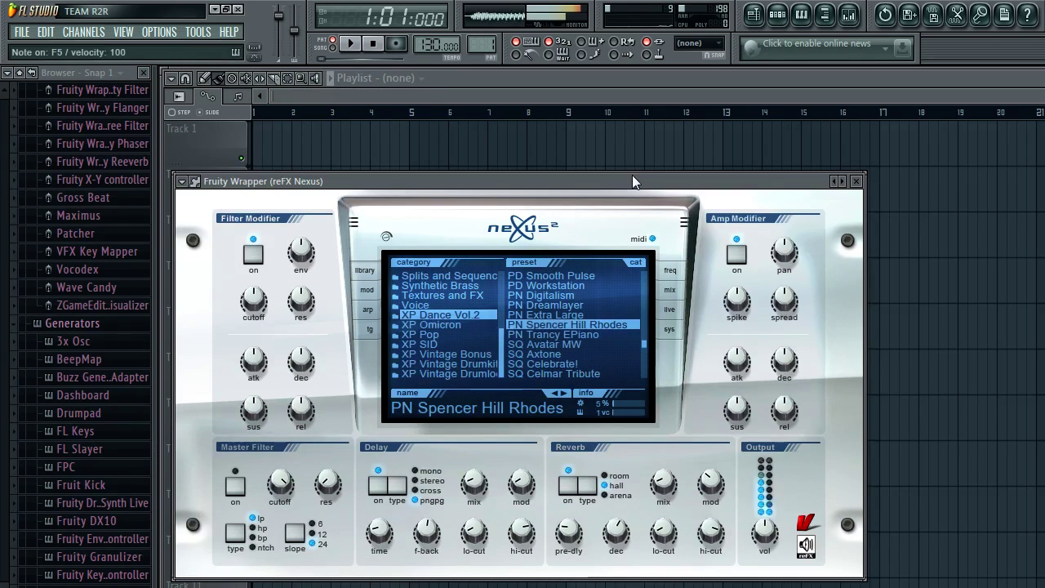
click(581, 344)
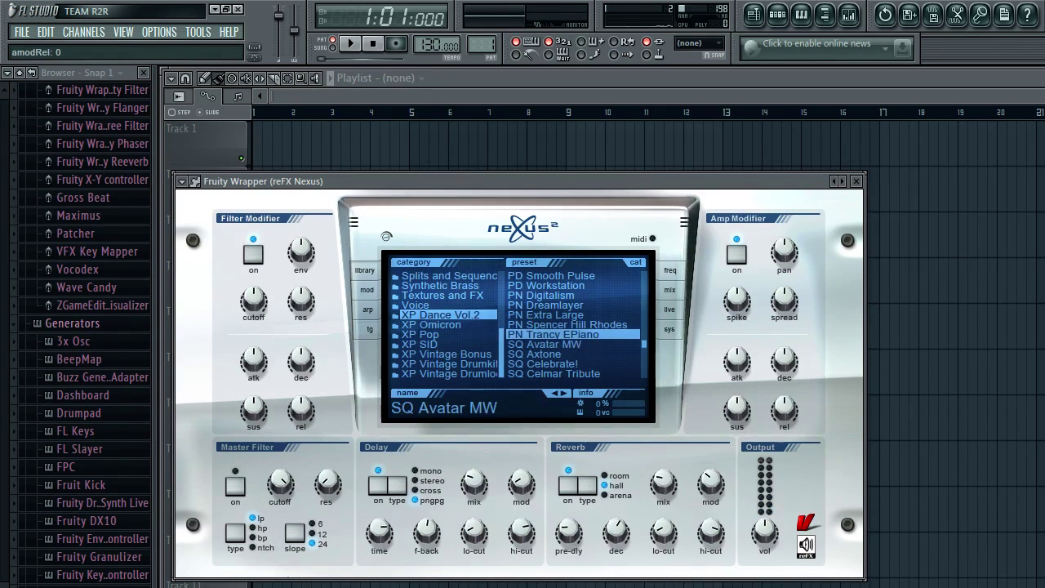
click(572, 334)
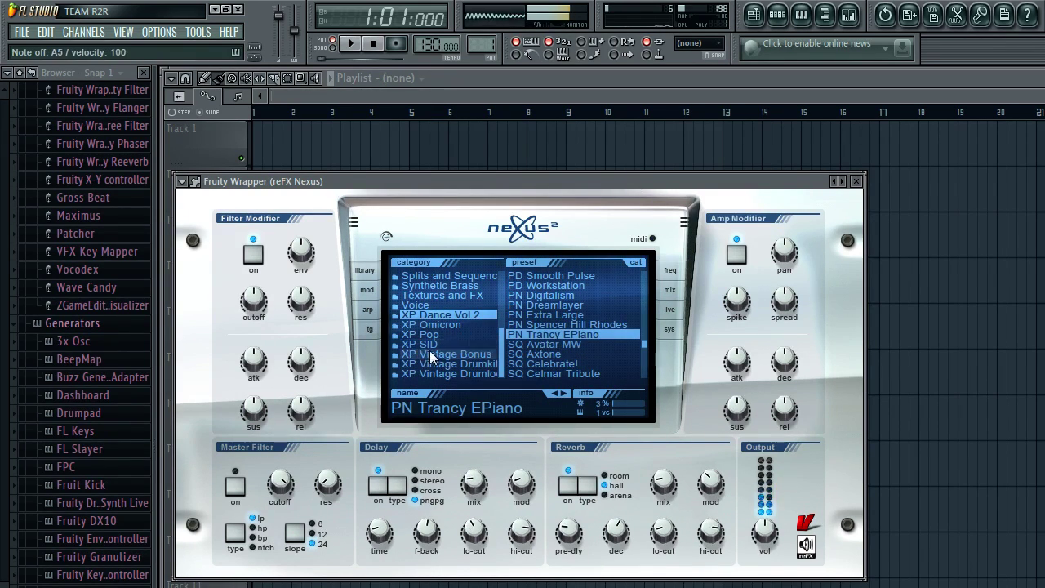
Step: Return to the XP Omicron category and load the PD Warmpad preset to hear it
click(428, 324)
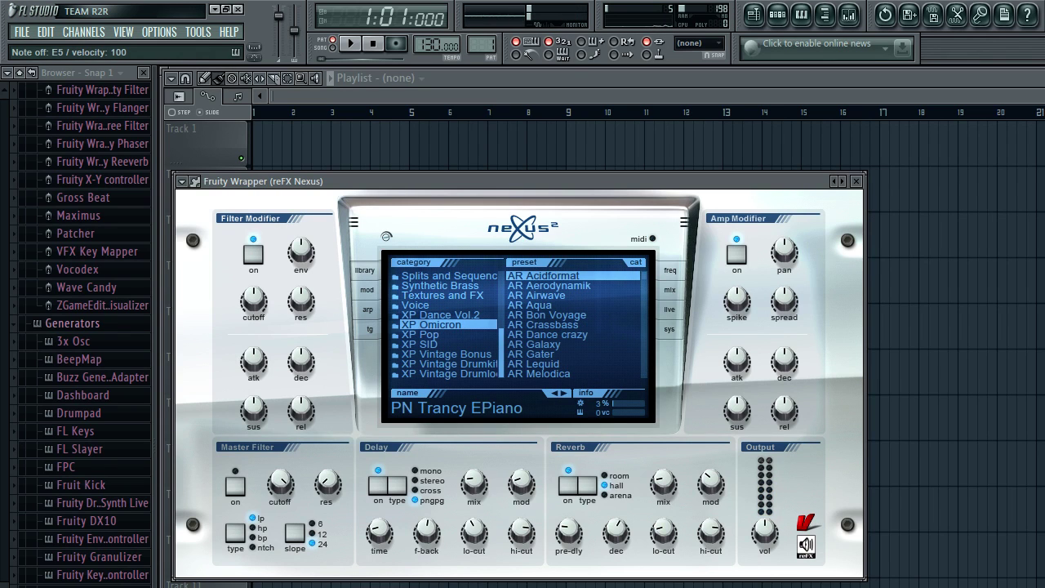
scroll(572, 335, down, 15)
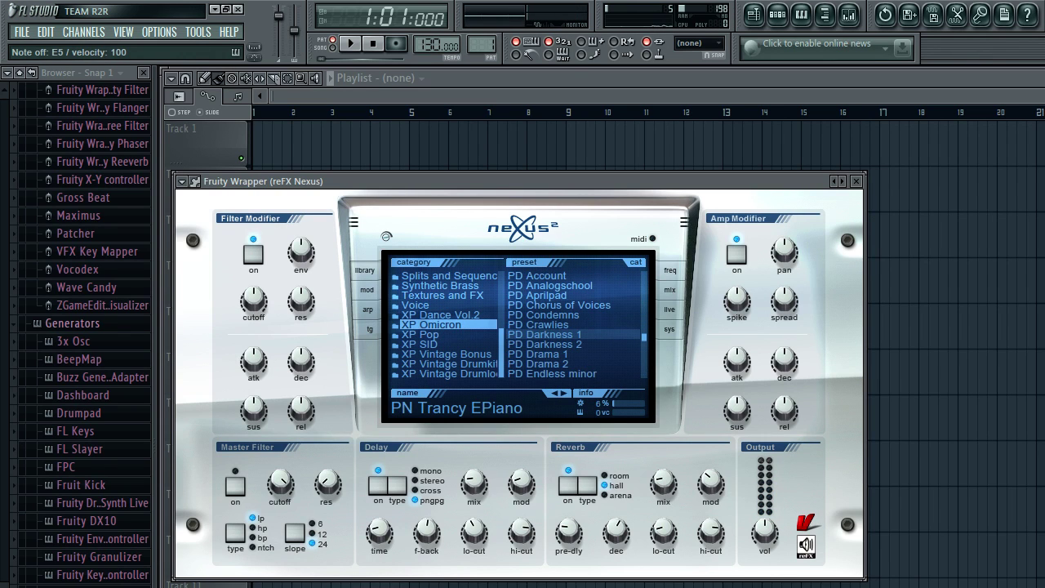
scroll(572, 324, down, 10)
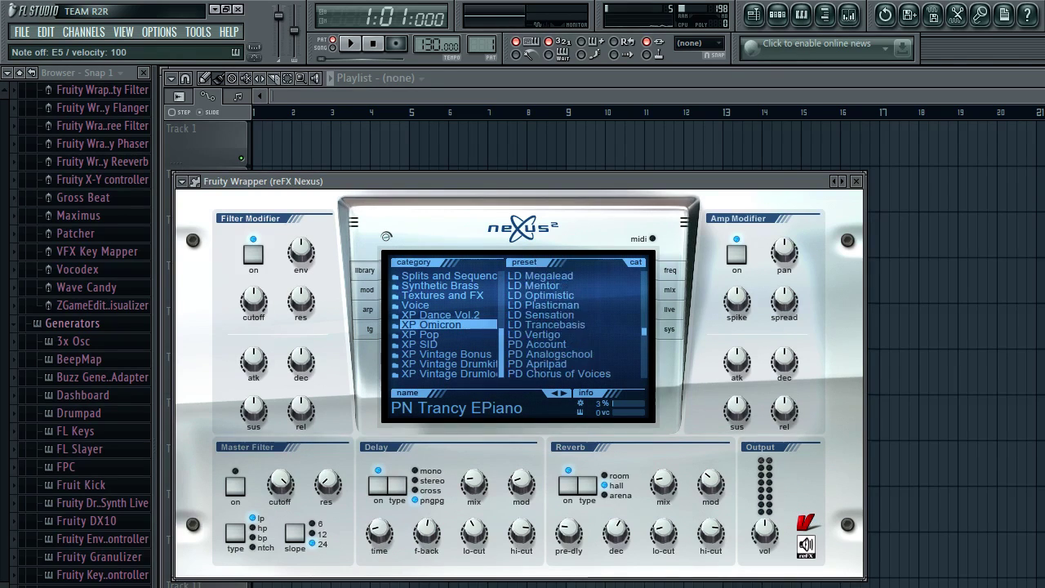
click(539, 314)
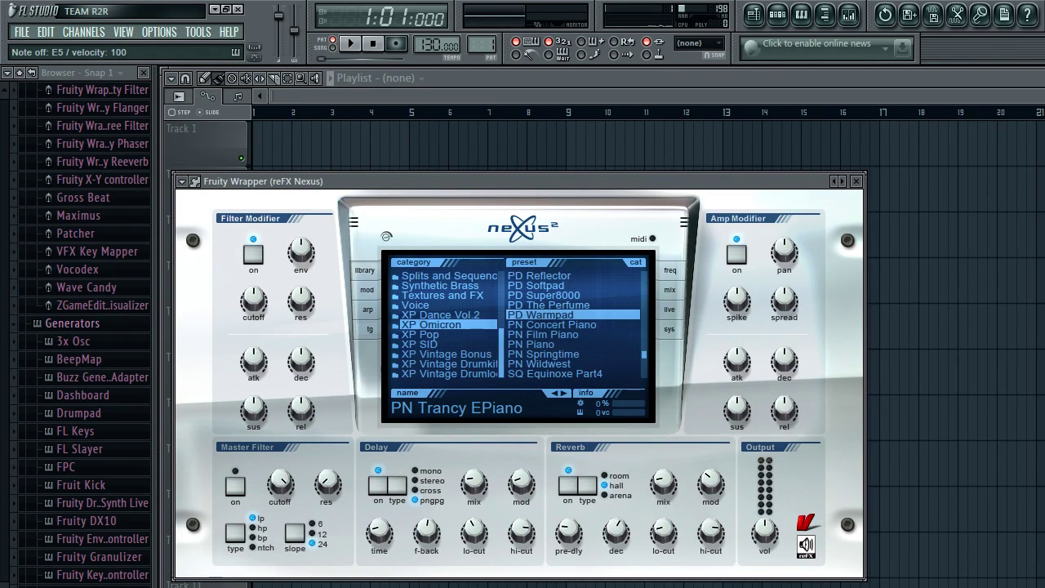
Step: Load the PD Alpha Male preset from the XP Pop category and audition it with several notes
click(445, 335)
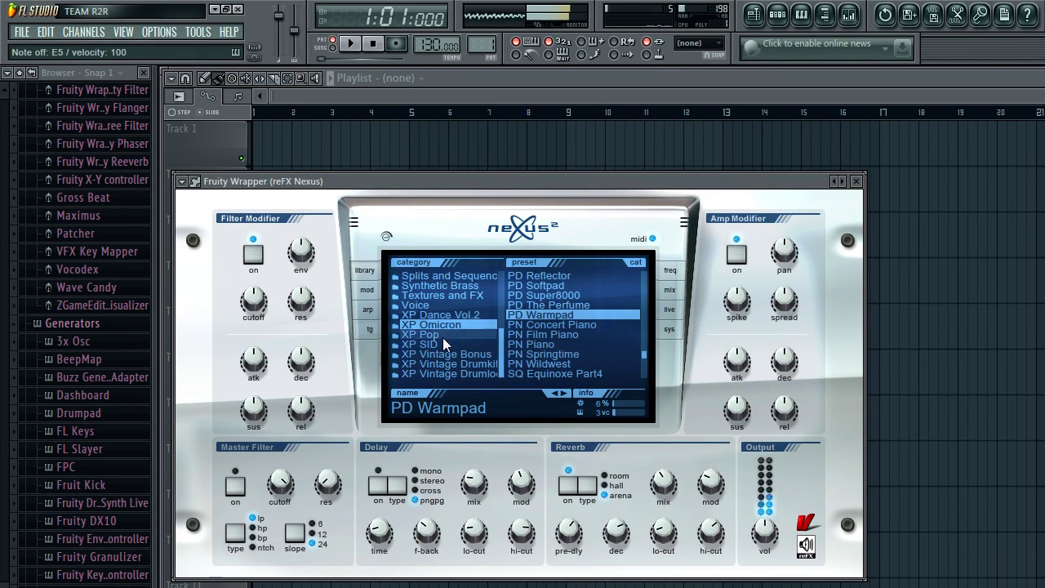
scroll(572, 324, down, 4)
scroll(572, 324, down, 6)
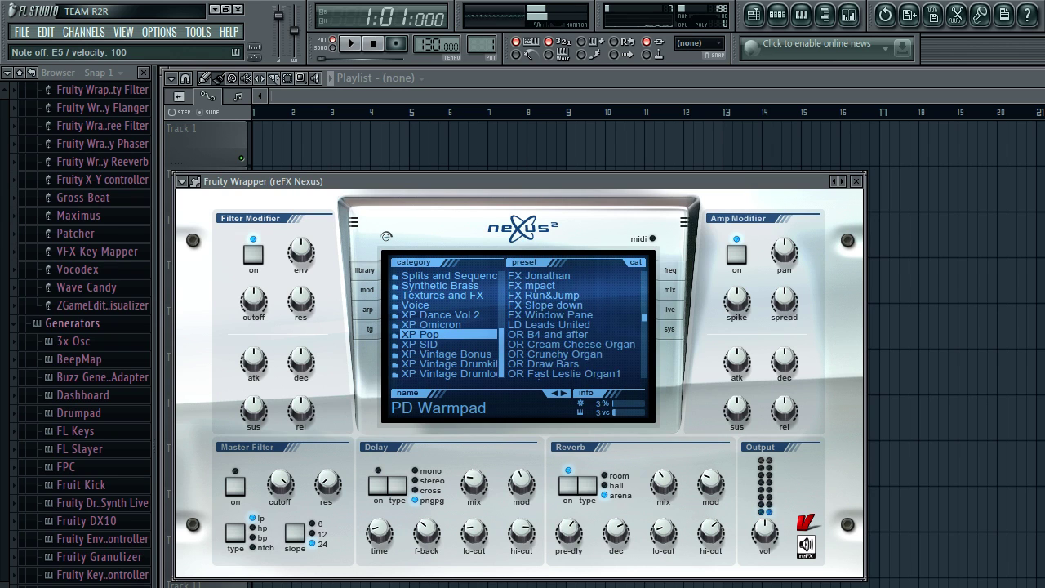
scroll(572, 325, down, 1)
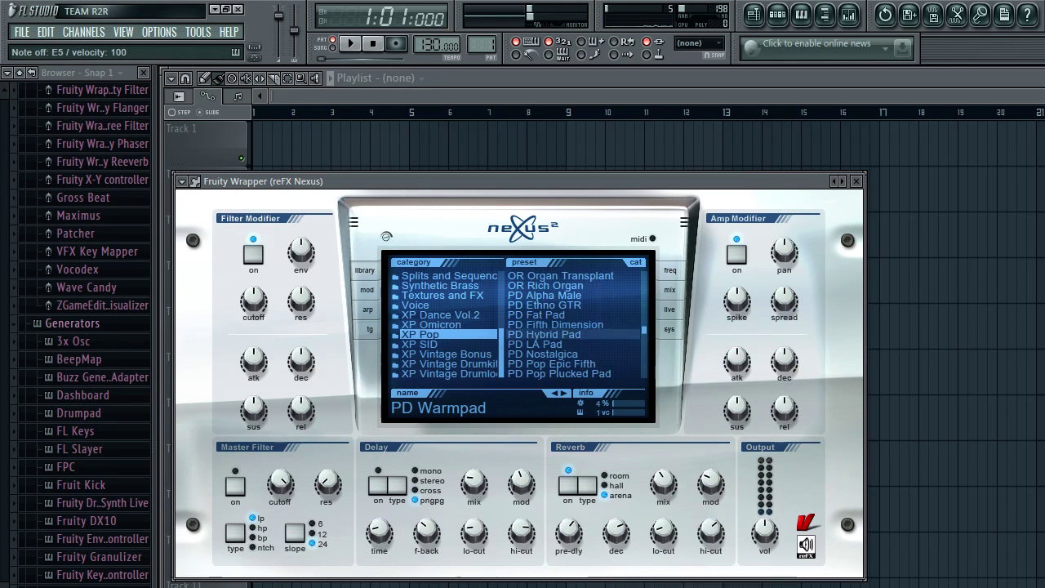
click(543, 295)
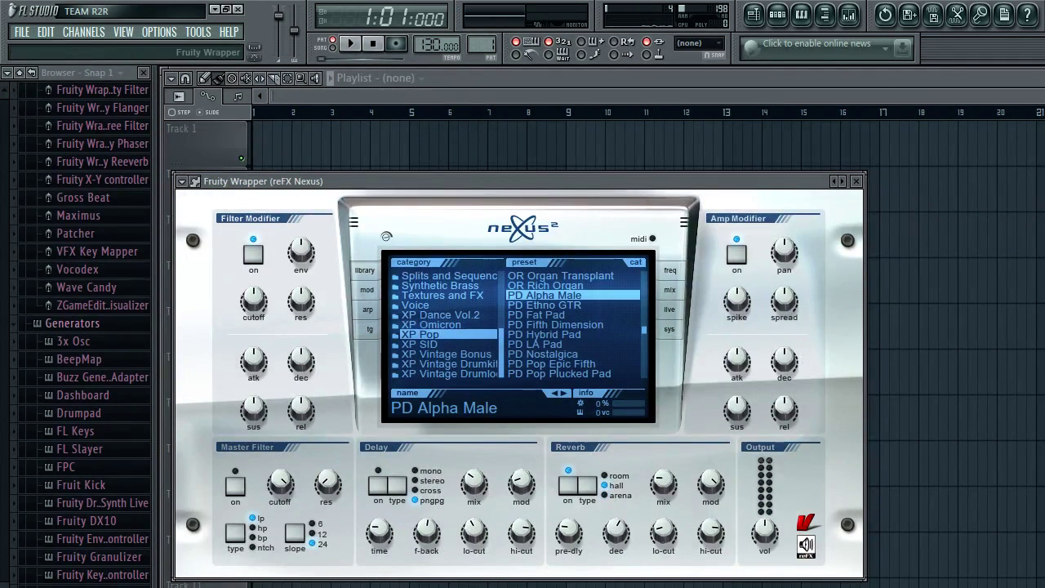
key(b)
key(x)
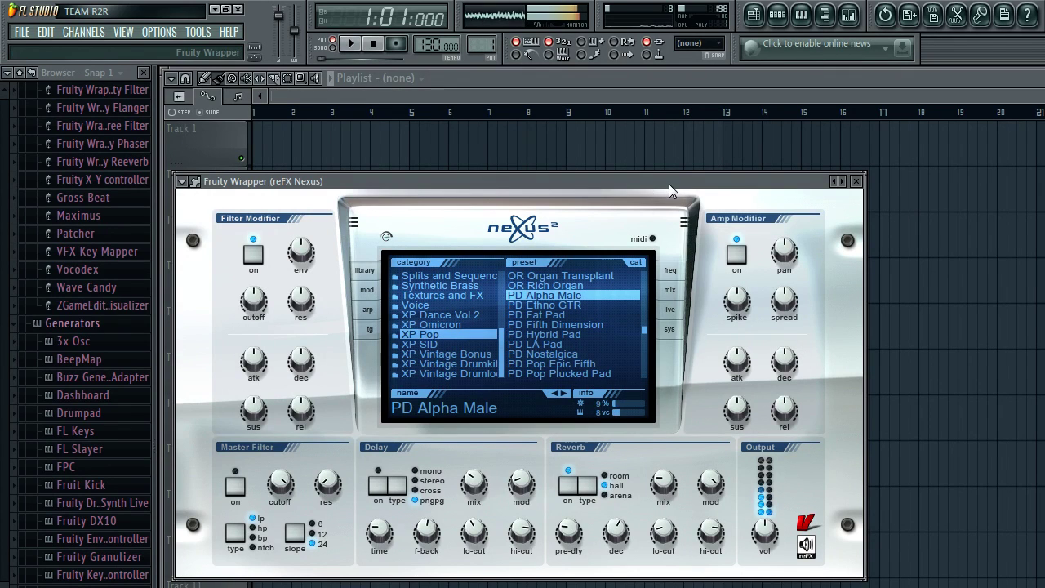
key(w)
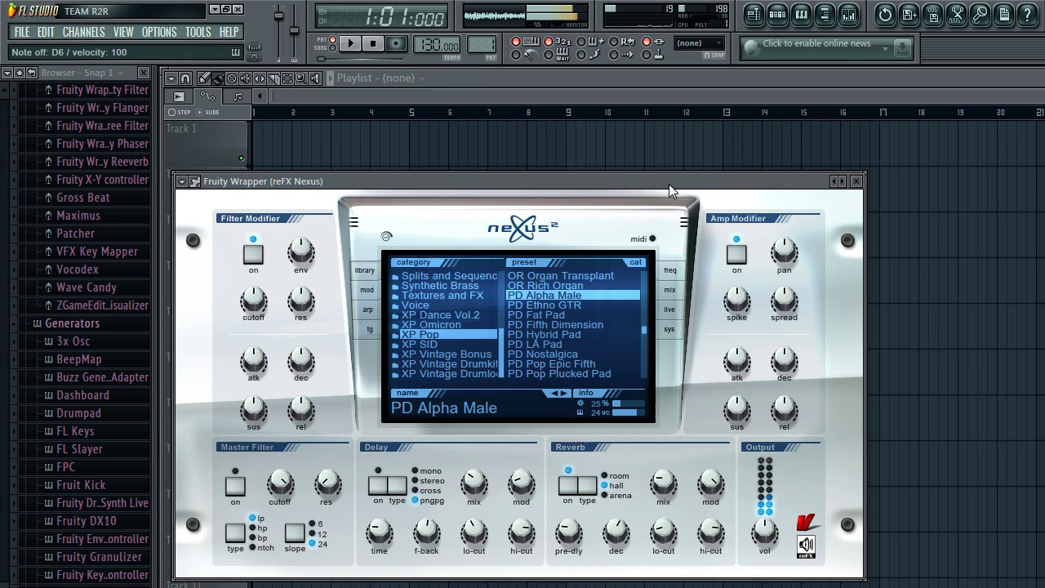
Step: Load the PN FM Roads piano preset from the XP Pop category and audition it
scroll(574, 324, down, 8)
click(541, 305)
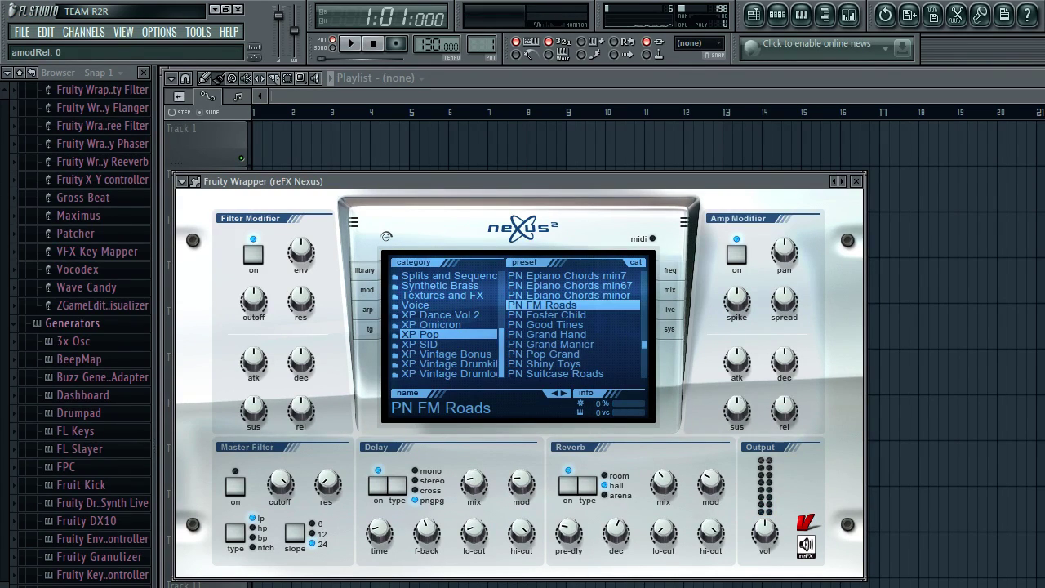
key(b)
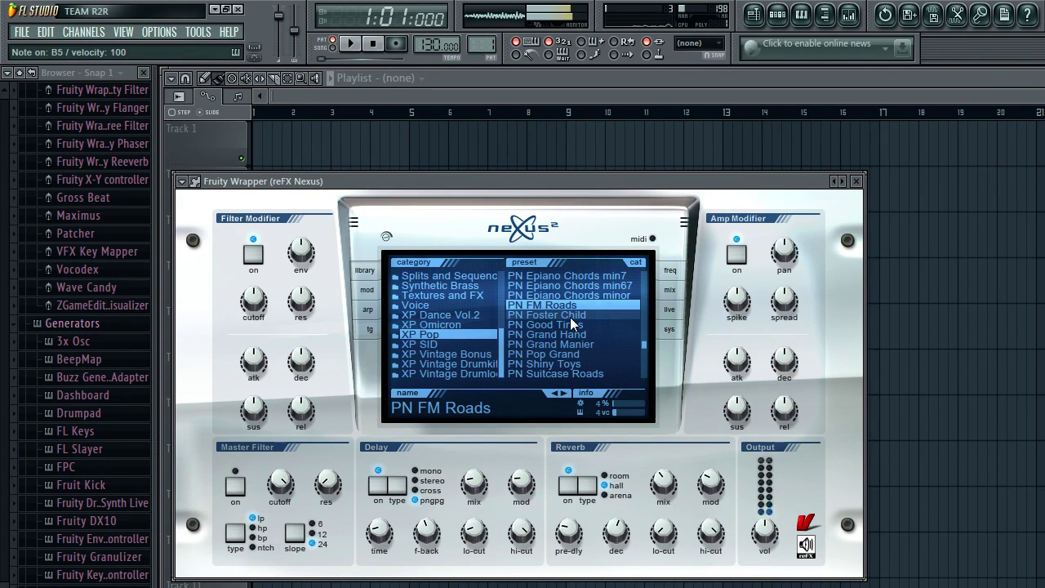
Step: Load the PN Foster Child preset in Nexus and test it with a few notes
click(570, 316)
key(m)
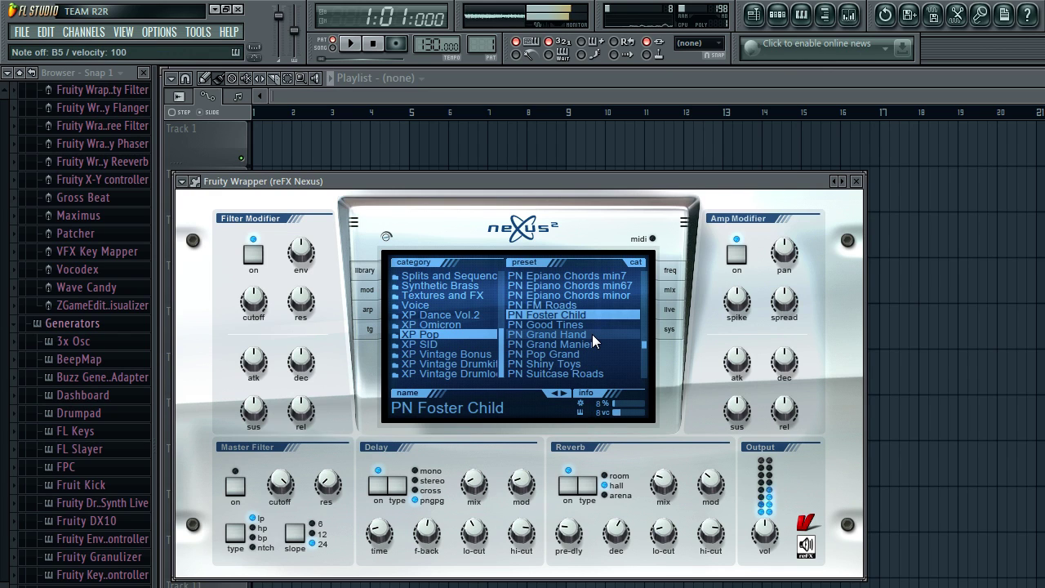
key(v)
Step: Close the Nexus window, open the reFX Nexus channel's piano roll and sound out starting notes for the melody
key(Escape)
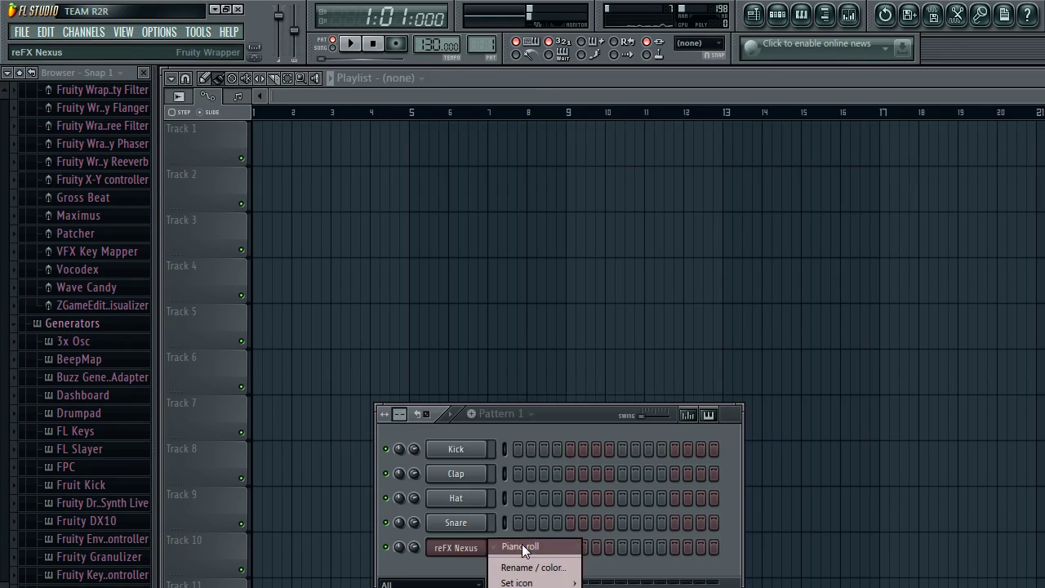
click(513, 549)
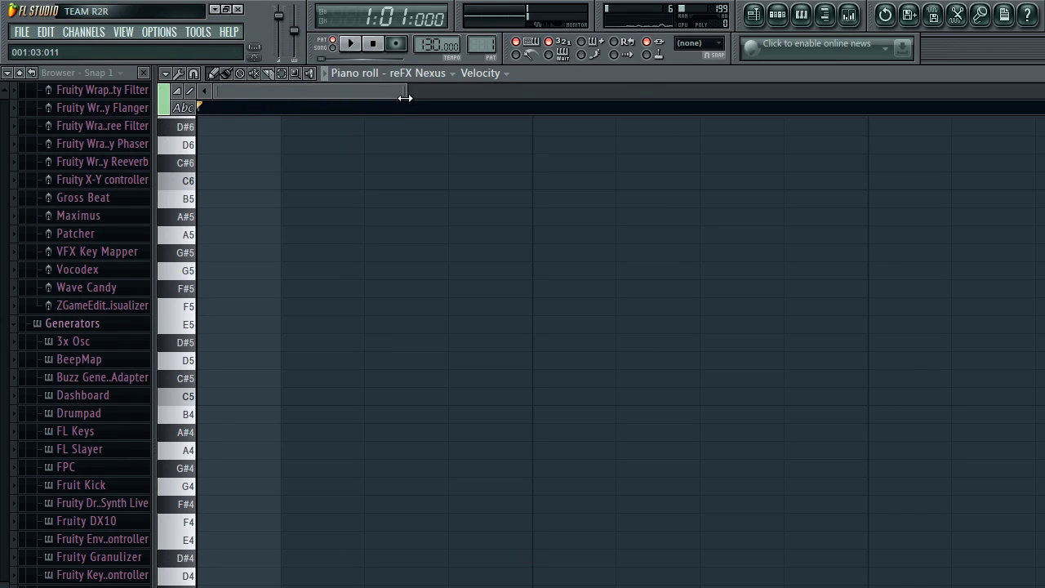
drag(662, 104, 727, 95)
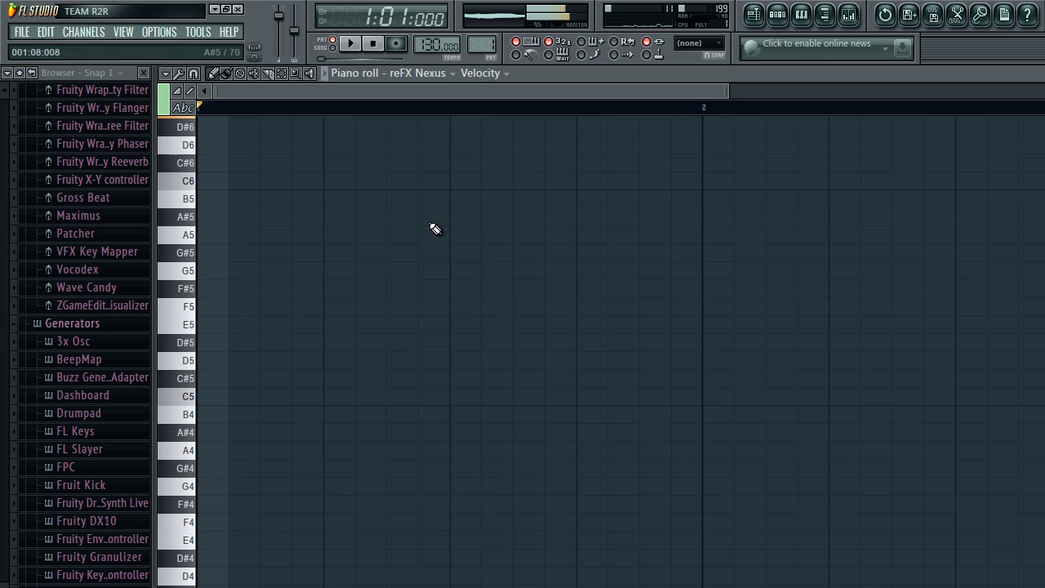
key(w)
scroll(240, 252, up, 3)
key(e)
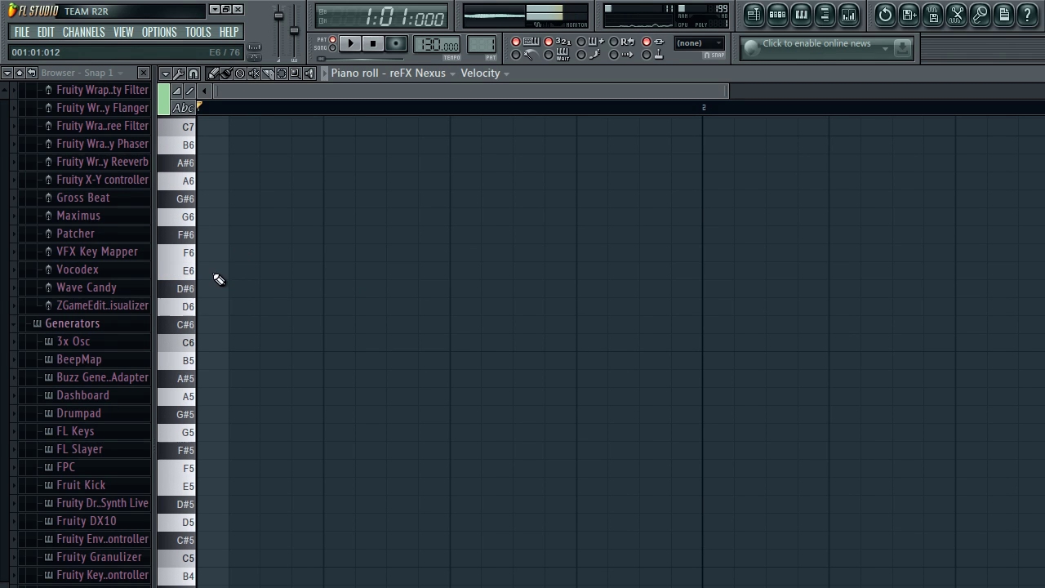
Step: Place E6 notes on beats 1 and 2 and a B5 note on beat 3 of bar 1, and play them back
click(217, 276)
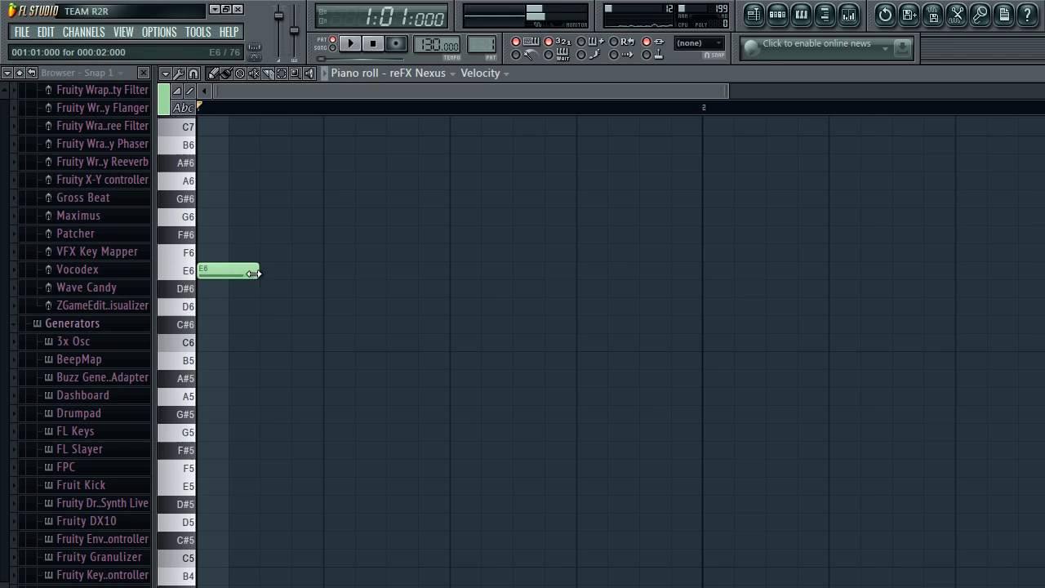
click(325, 274)
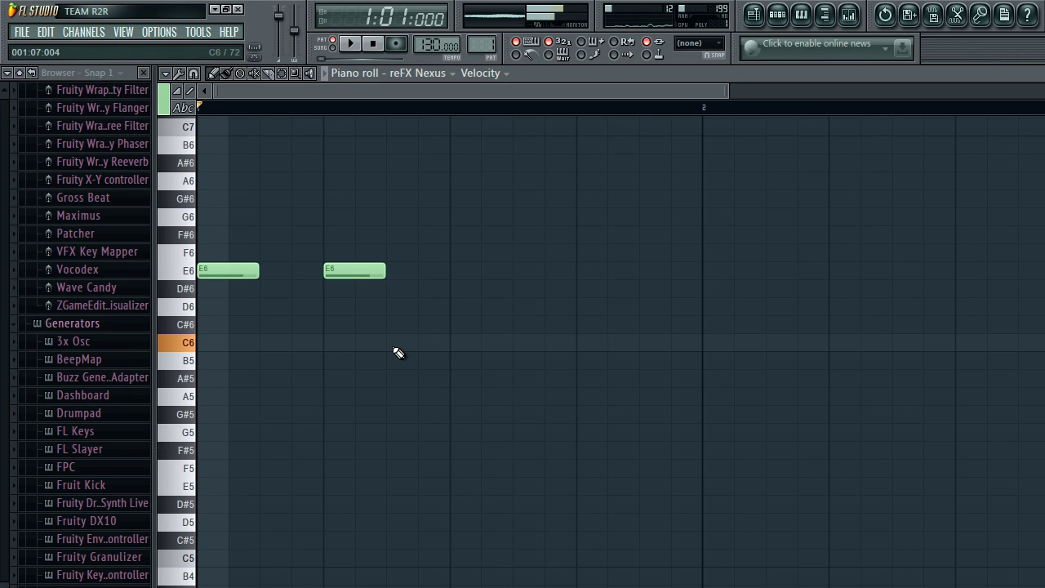
click(486, 360)
key(space)
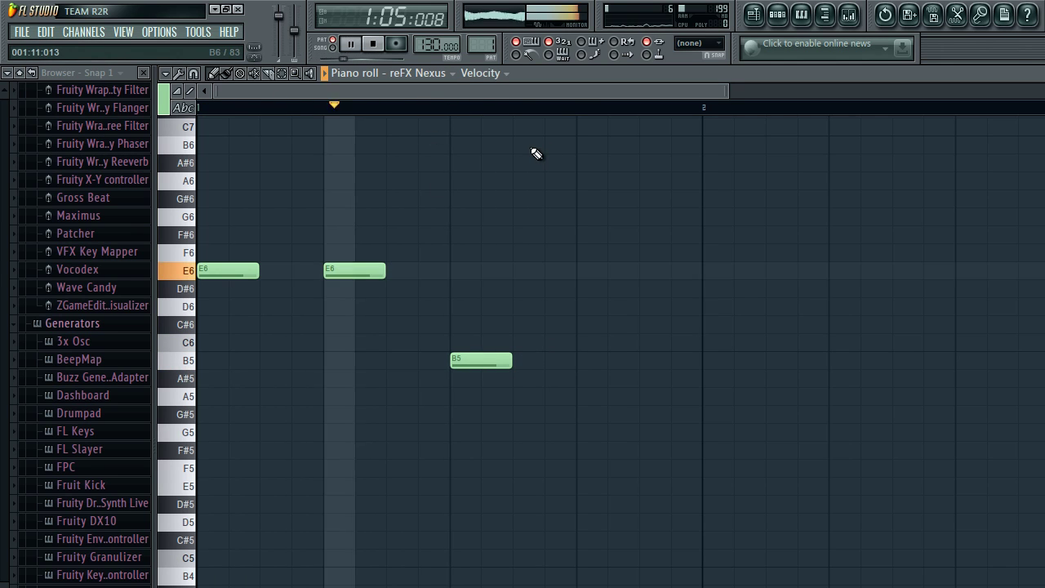
key(space)
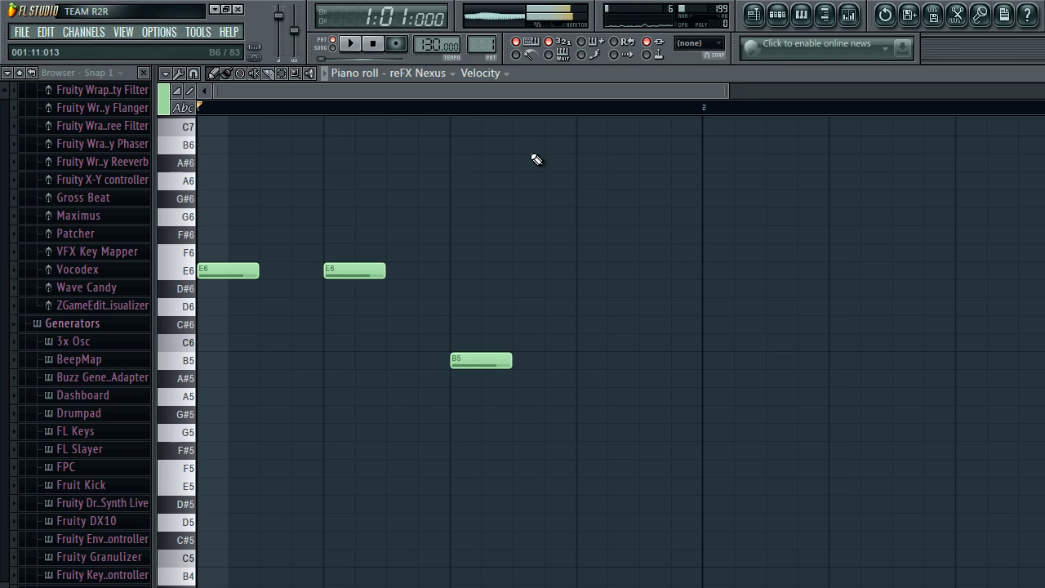
Step: Add a B5 note on beat 4 of bar 1 and a C6 note at the start of bar 2, and play the melody
click(581, 365)
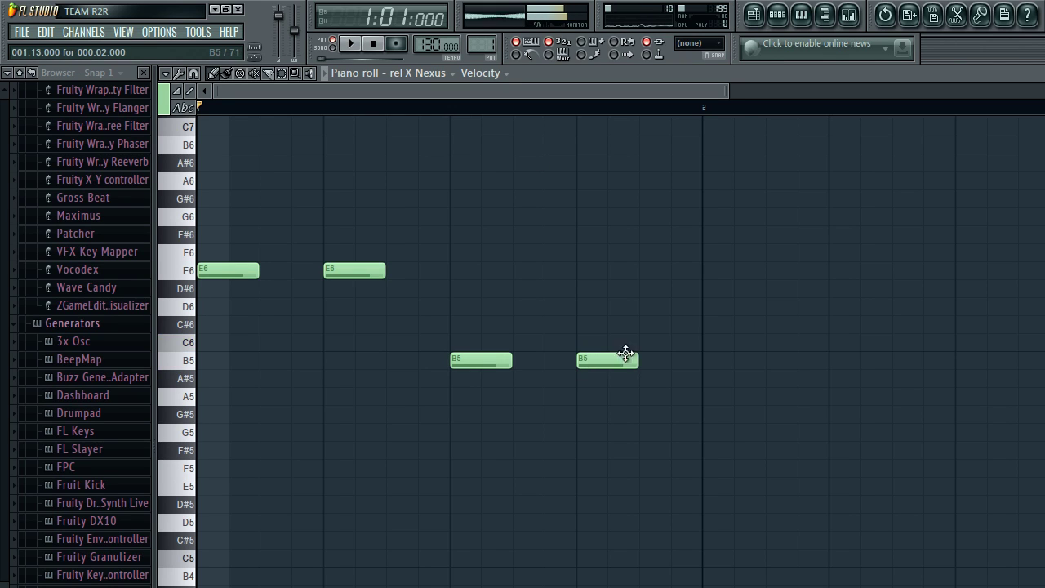
click(709, 343)
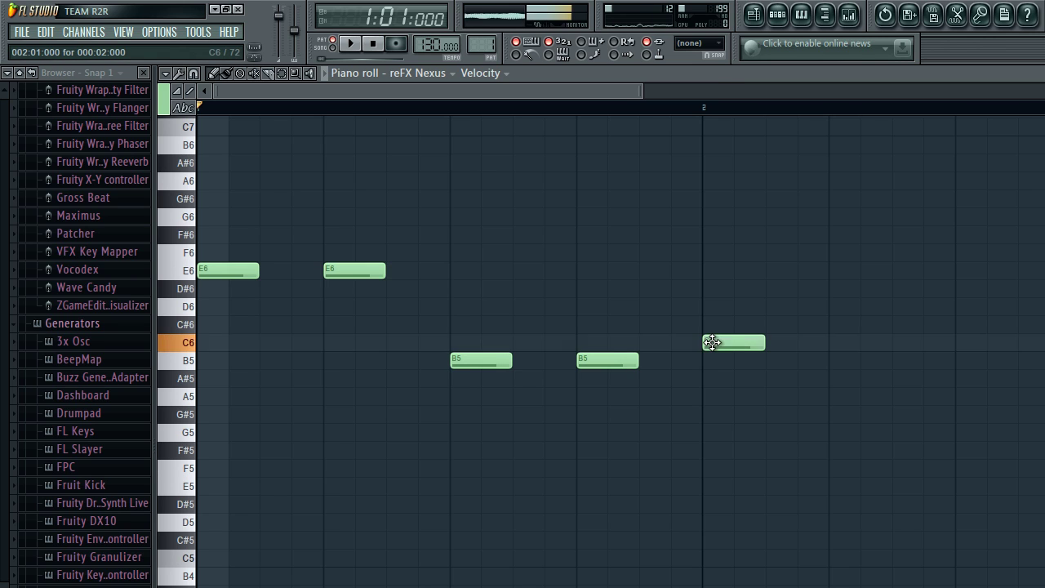
key(space)
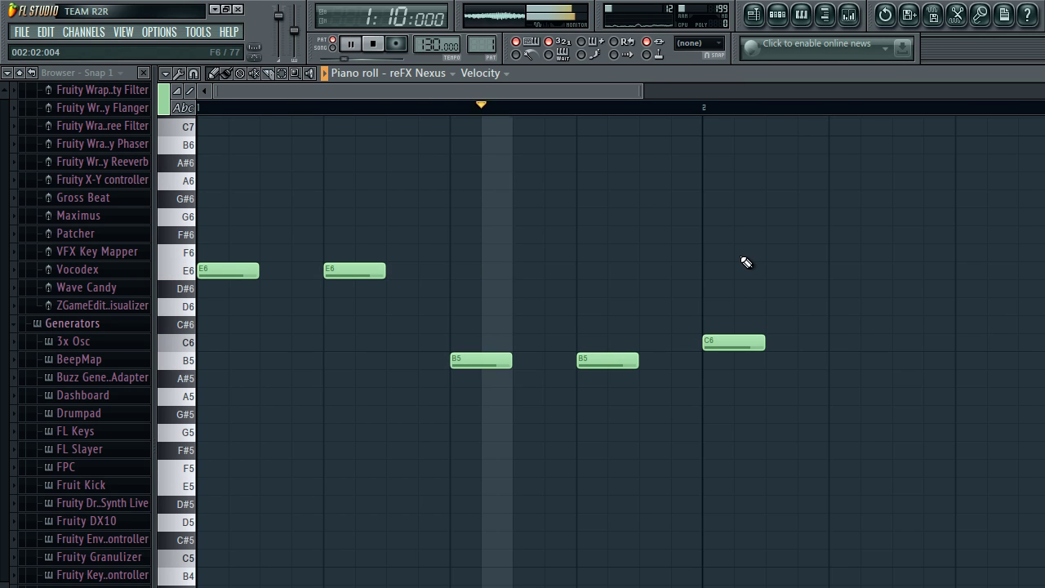
key(space)
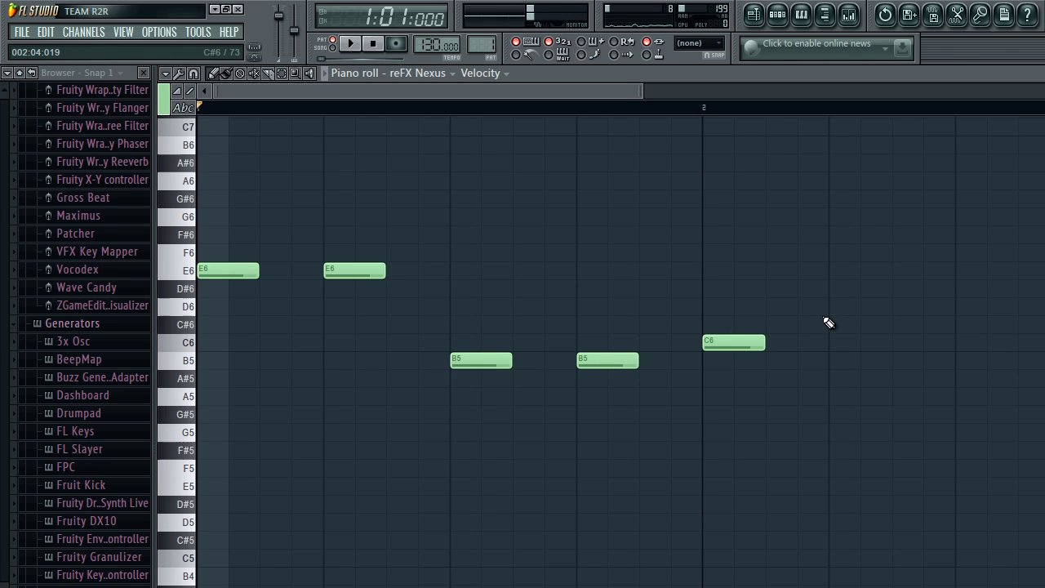
Step: Add an A5 note on beat 2 of bar 2 and play the melody back
click(835, 396)
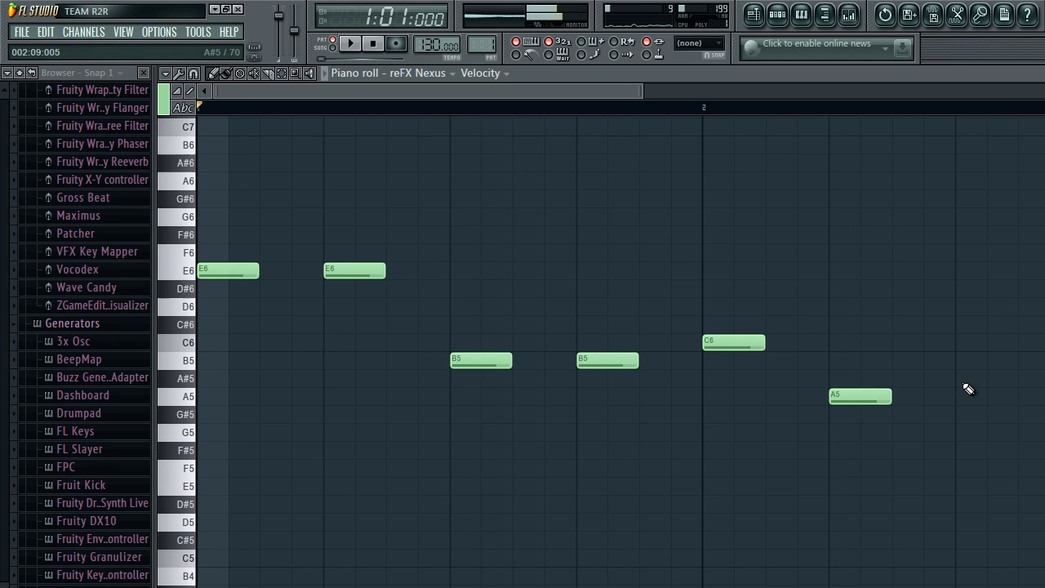
key(space)
key(space)
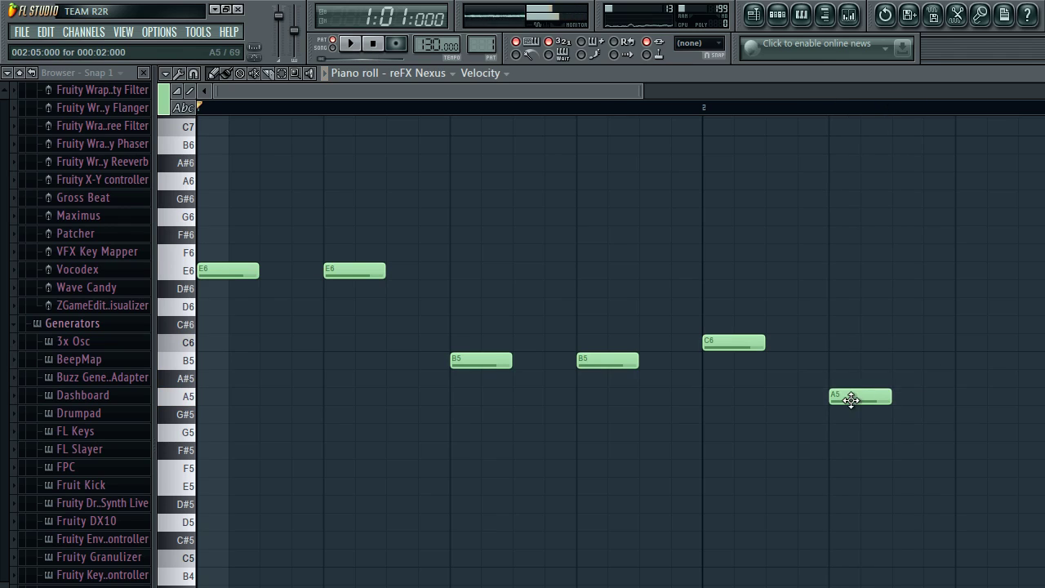
Step: Try the A5 note on beat 3 of bar 2 and on step 6 of that bar, playing back each position
drag(865, 397, 993, 398)
key(space)
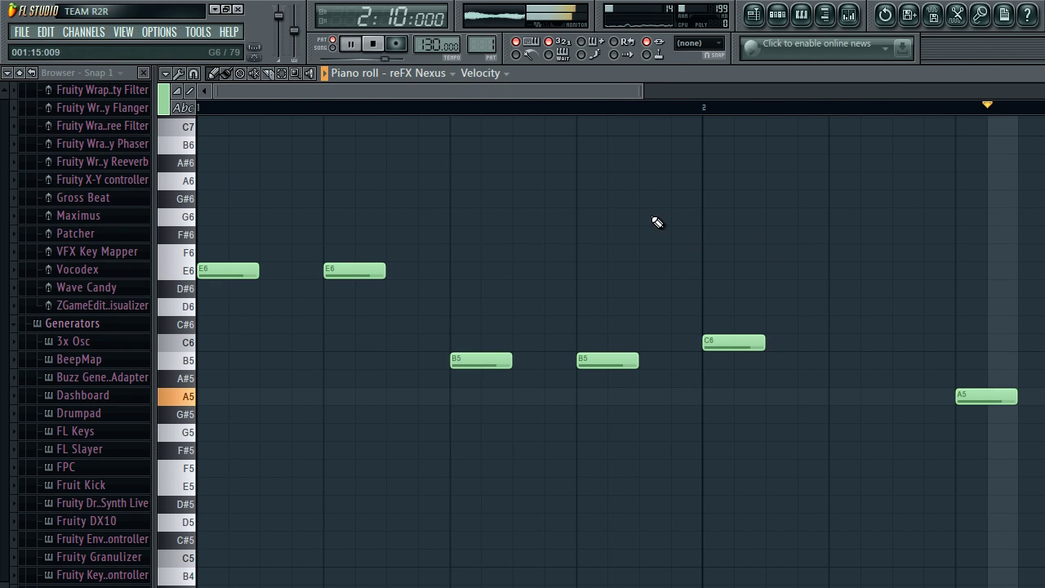
key(space)
drag(1004, 396, 908, 397)
key(space)
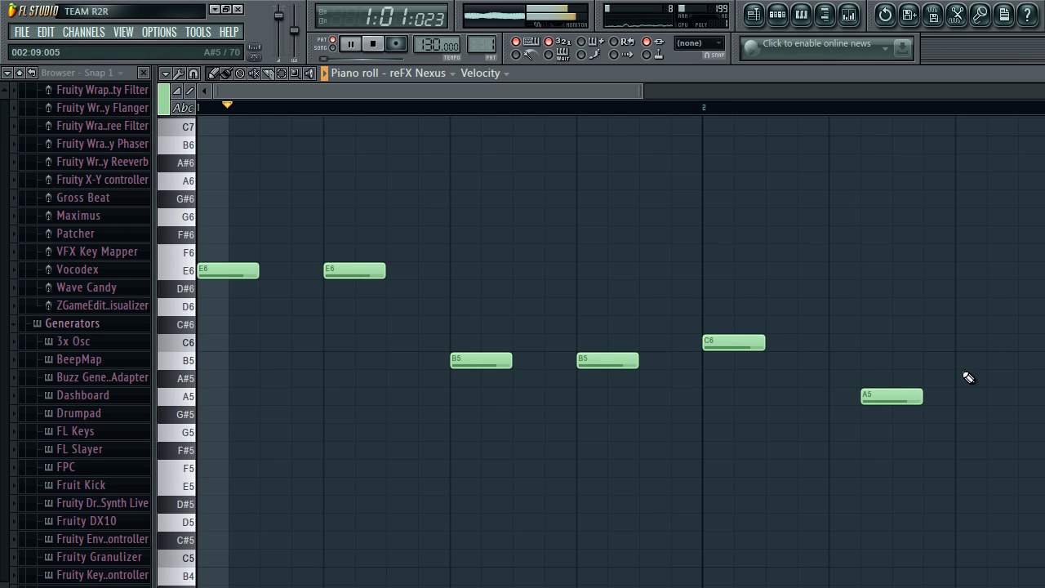
key(space)
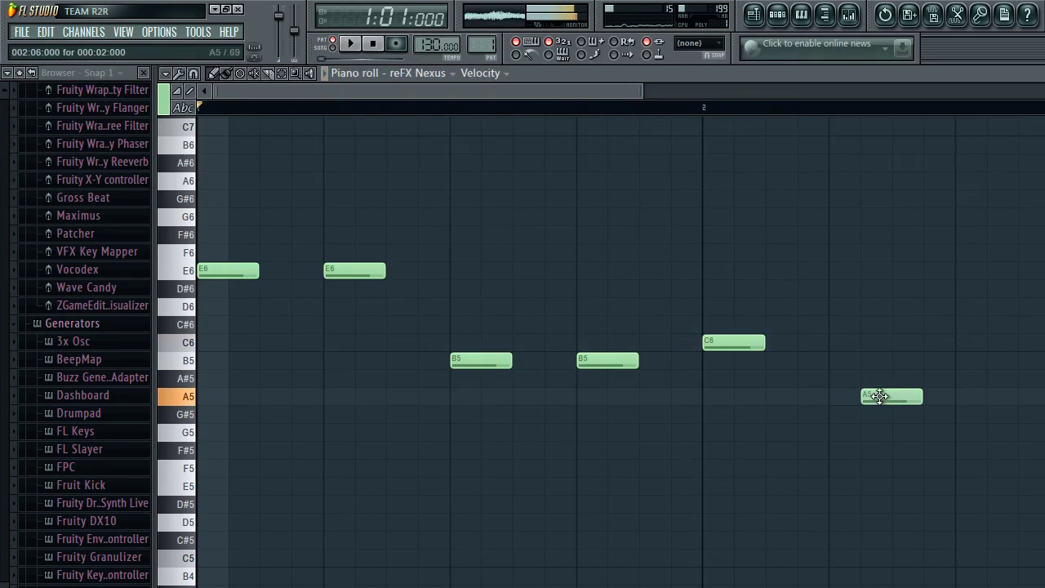
Step: Move the A5 note to step 7 of bar 2 and play the melody back
drag(883, 396, 916, 394)
key(space)
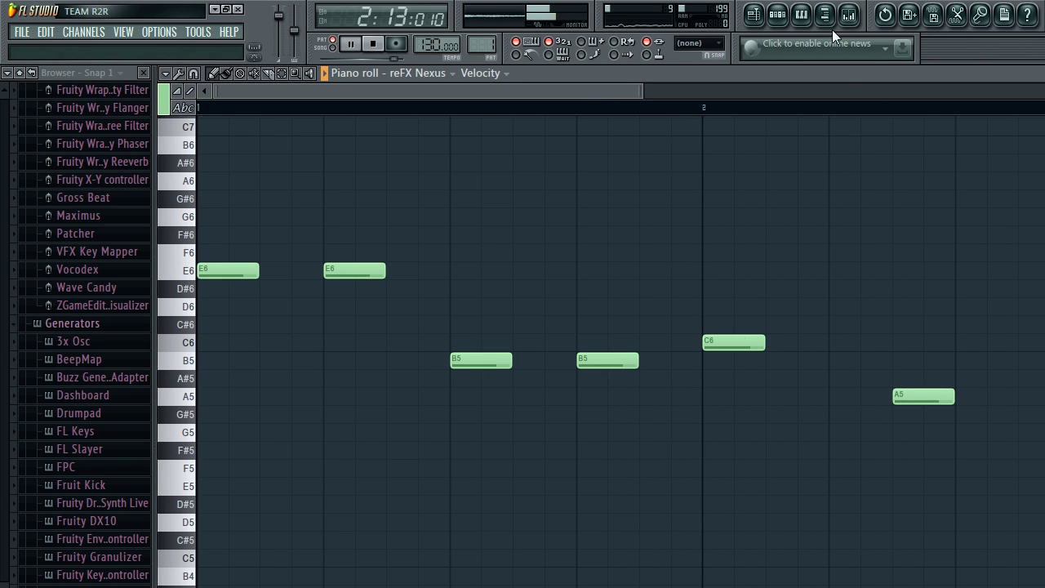
key(space)
Step: Open the reFX Nexus instrument from the step sequencer and link its channel to mixer track 5
click(782, 20)
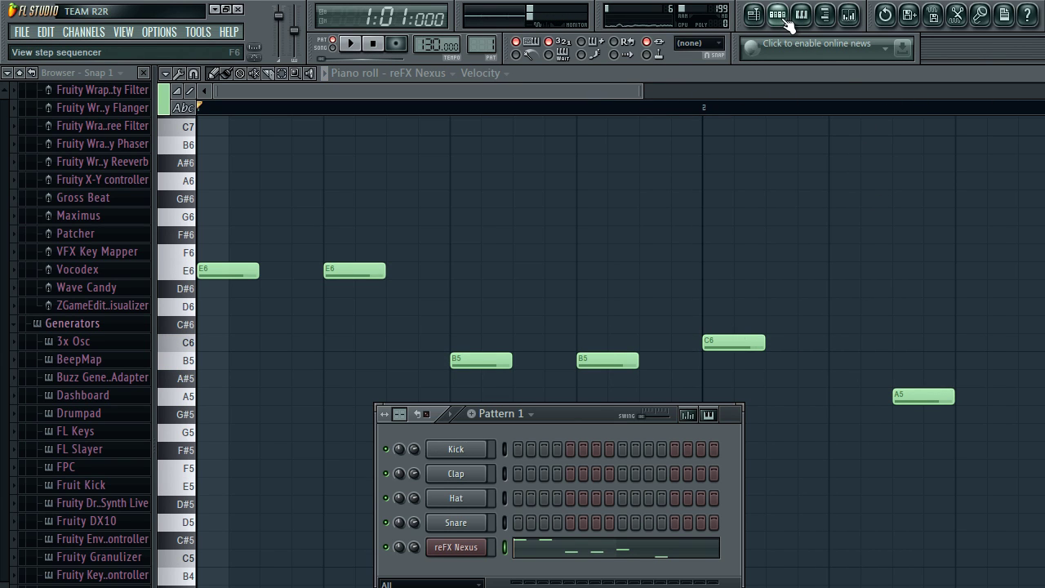
right_click(453, 549)
click(455, 549)
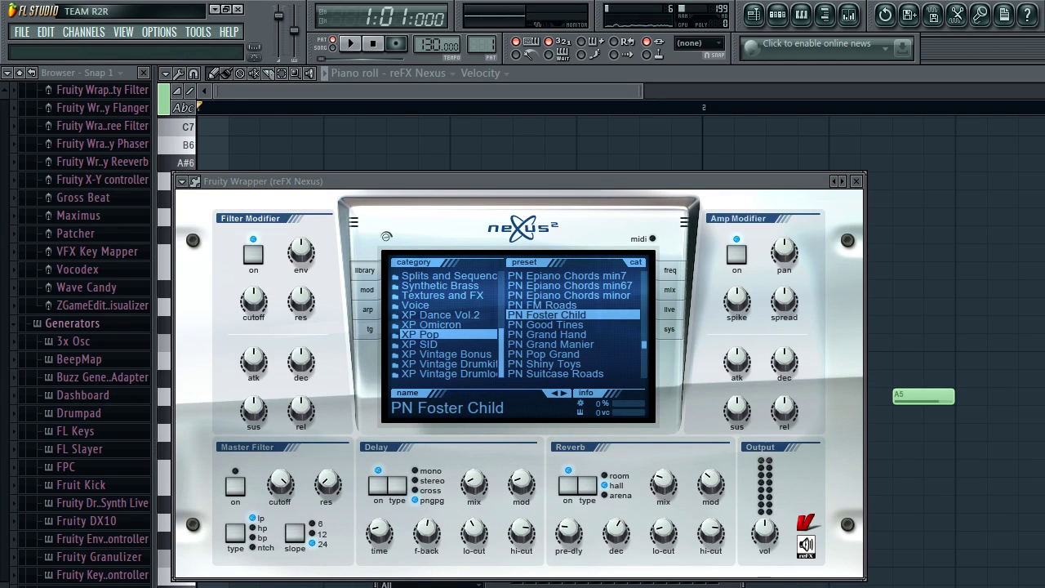
key(ctrl+l)
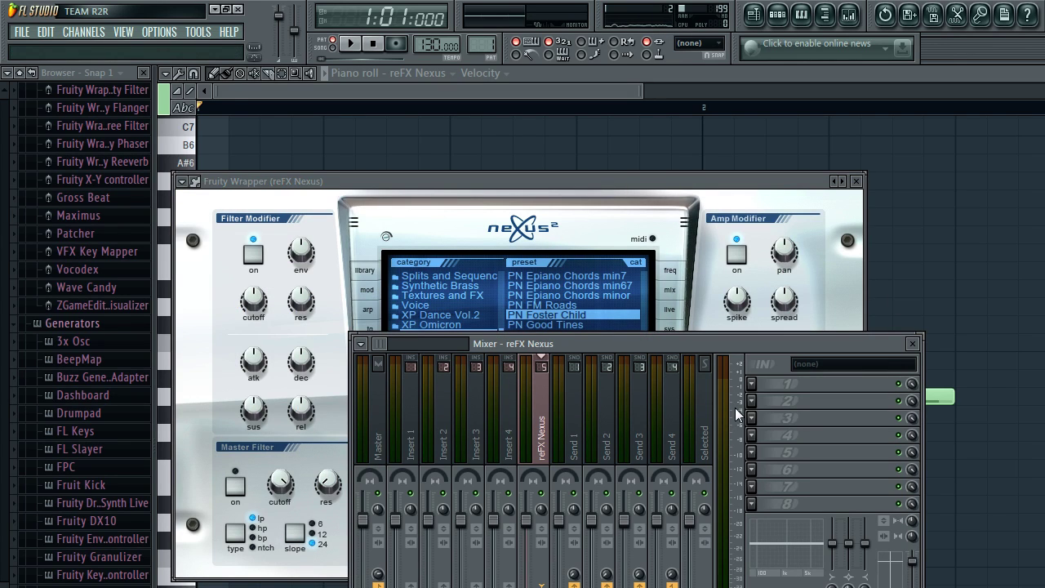
Step: Load Fruity Delay Bank in the first effect slot of the reFX Nexus mixer track and play the melody through it
click(751, 384)
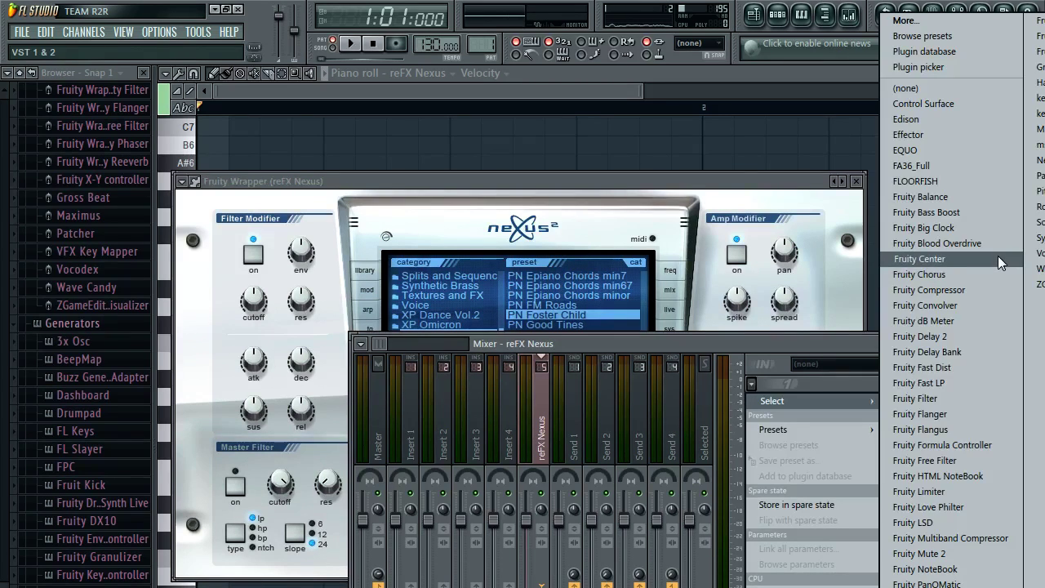
click(969, 350)
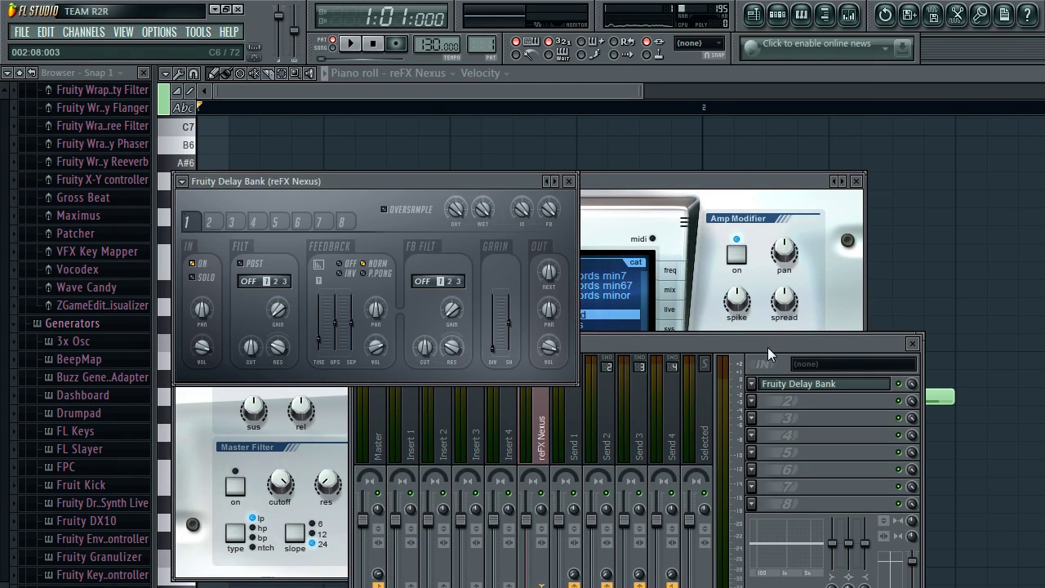
key(space)
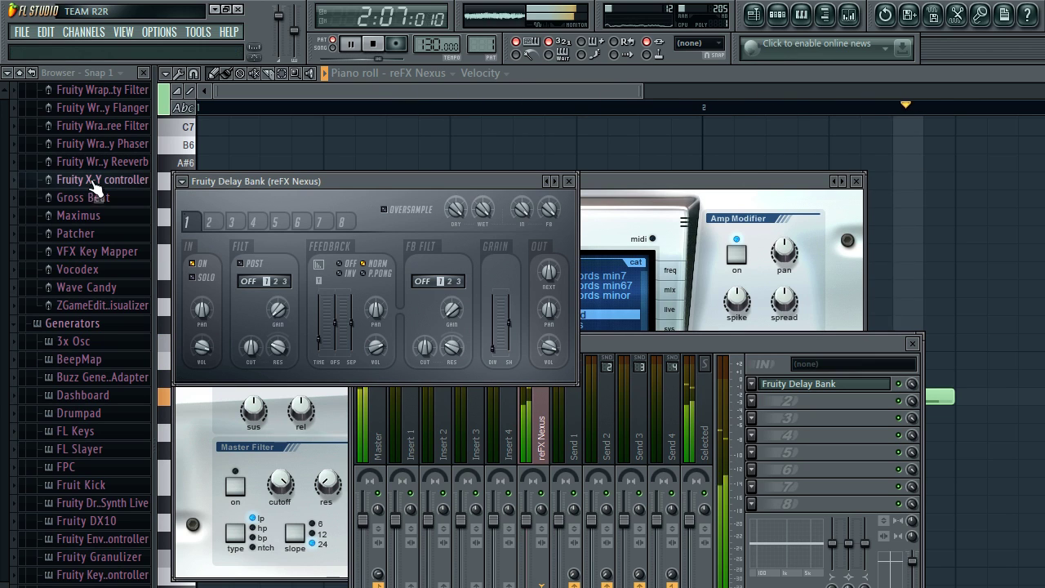
key(space)
Step: Apply the 3 echoes preset to Fruity Delay Bank and audition the melody
click(182, 181)
mouse_move(227, 225)
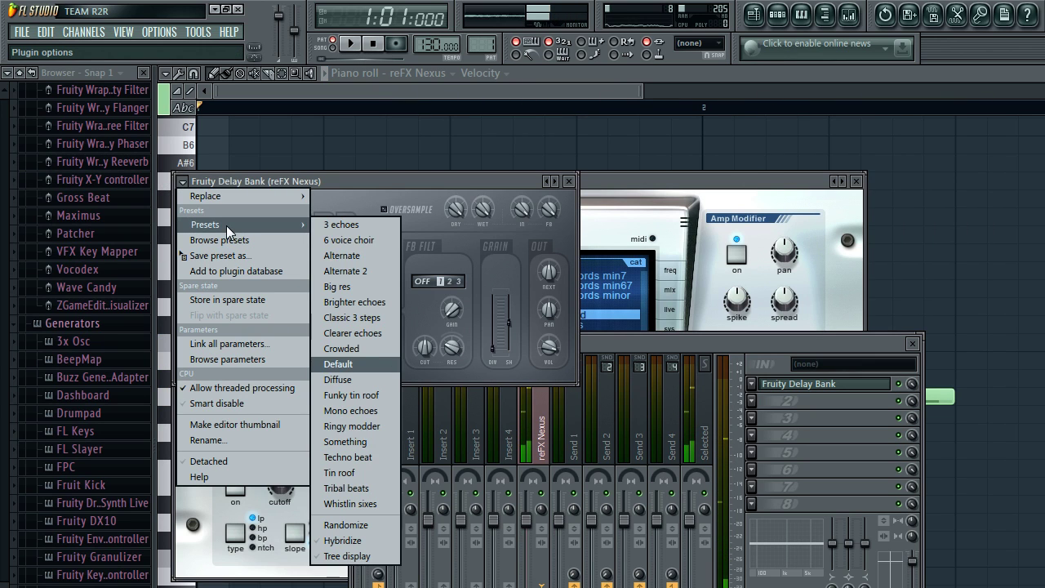
click(329, 240)
key(space)
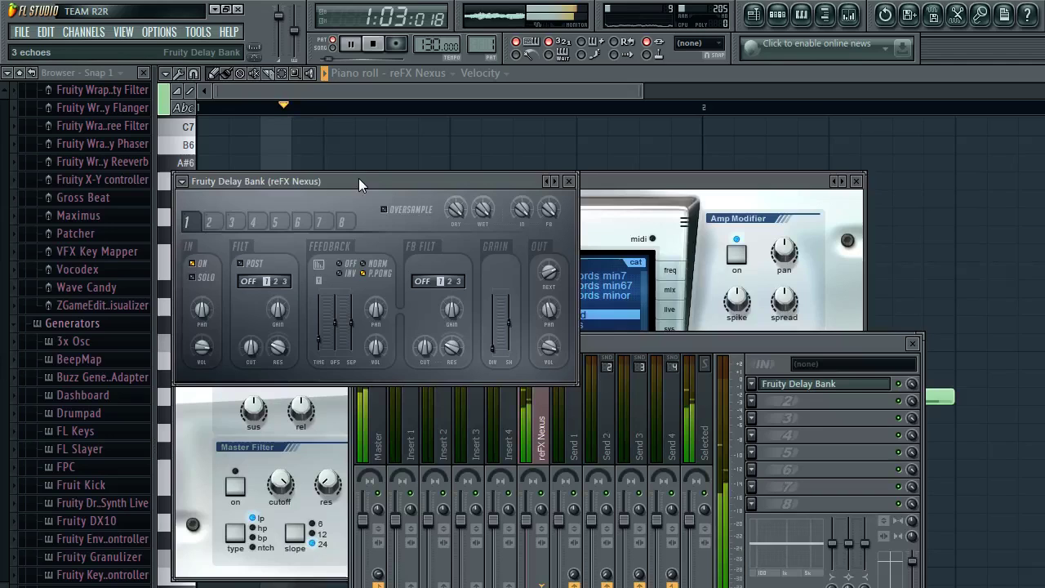
key(space)
Step: Try the Tribal beats preset in Fruity Delay Bank and audition the melody
right_click(359, 178)
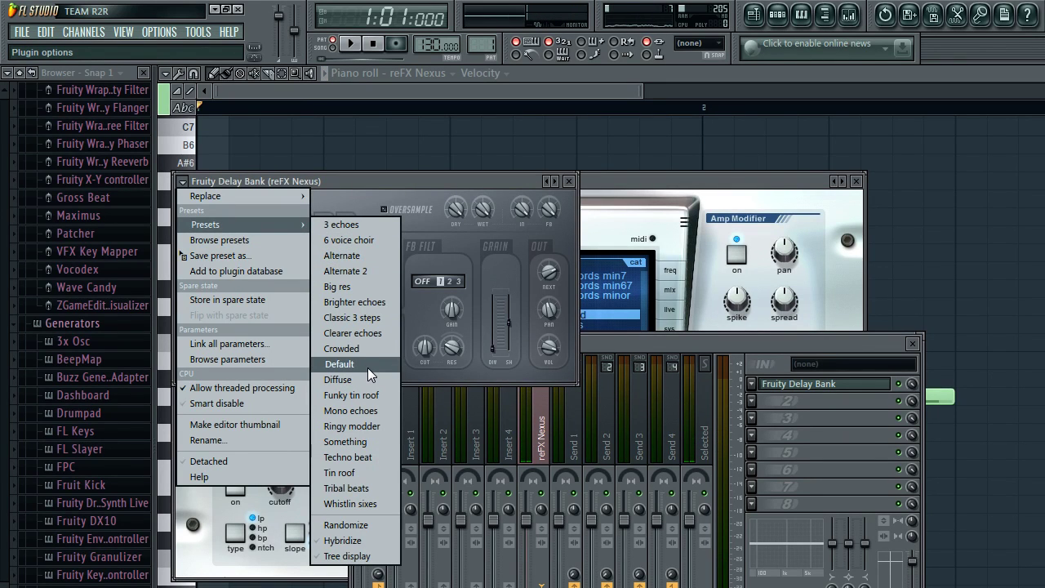
click(368, 484)
key(space)
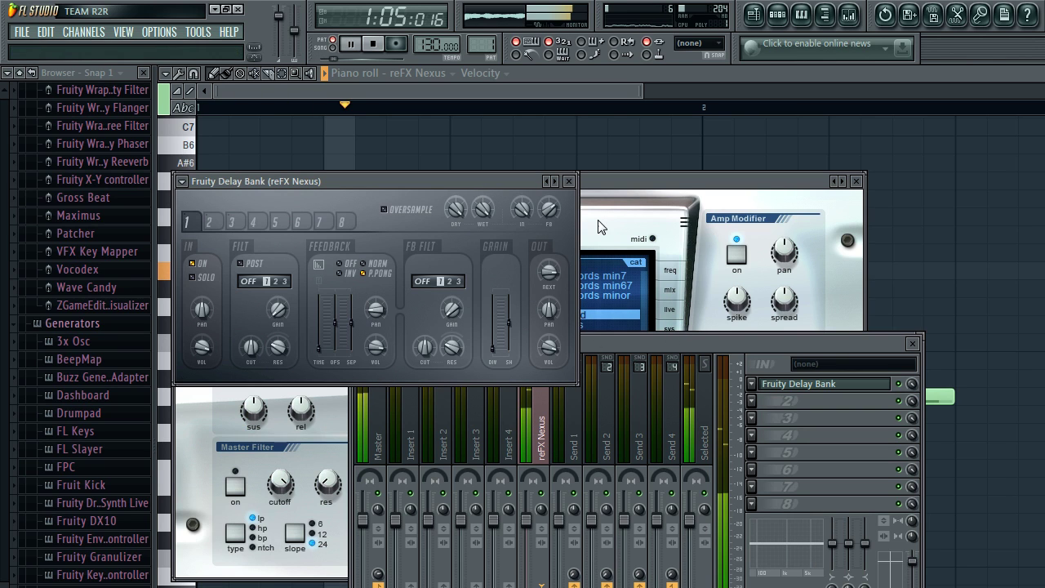
key(space)
Step: Replace Fruity Delay Bank with Fruity Delay 2 in the first effect slot and play the melody through it
click(753, 385)
mouse_move(800, 402)
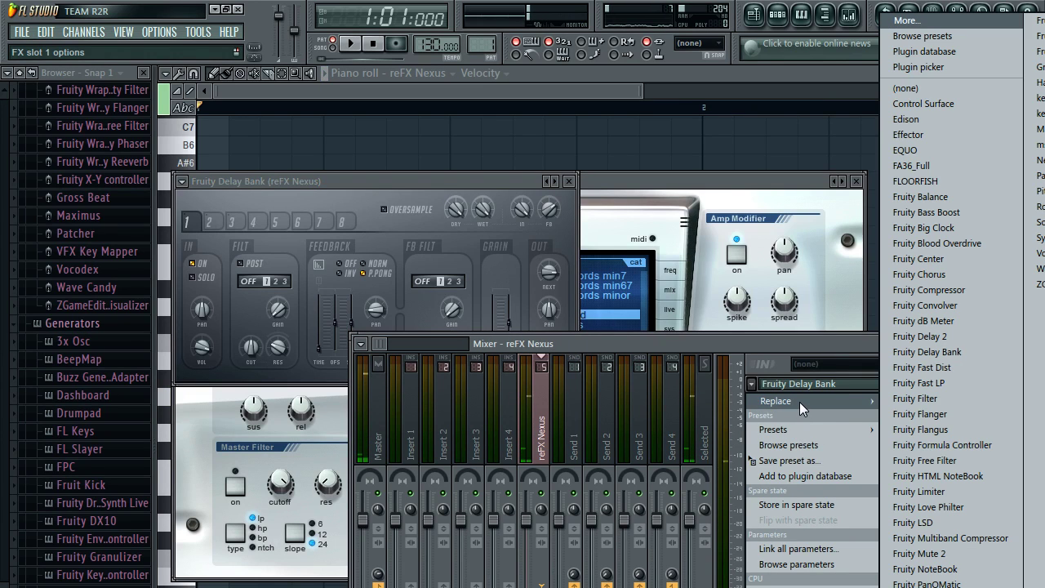
click(972, 338)
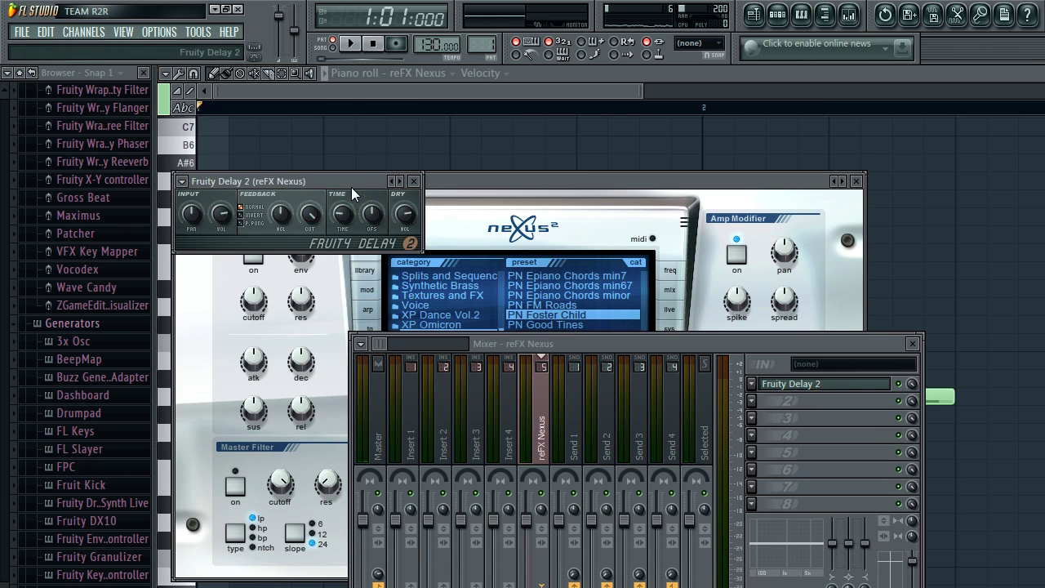
key(space)
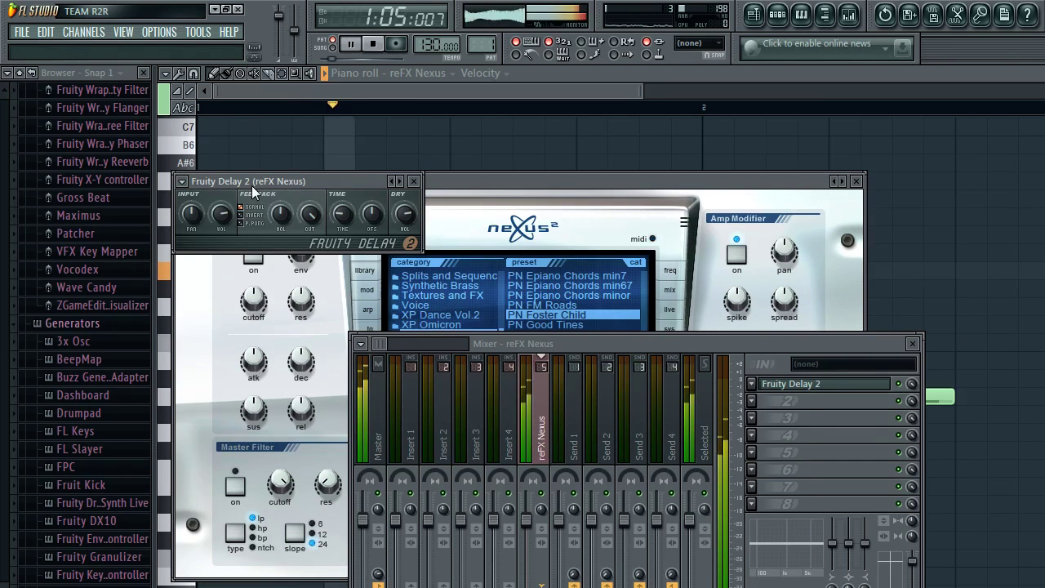
key(space)
Step: Apply the Default (send) preset to Fruity Delay 2 and audition the melody
click(182, 182)
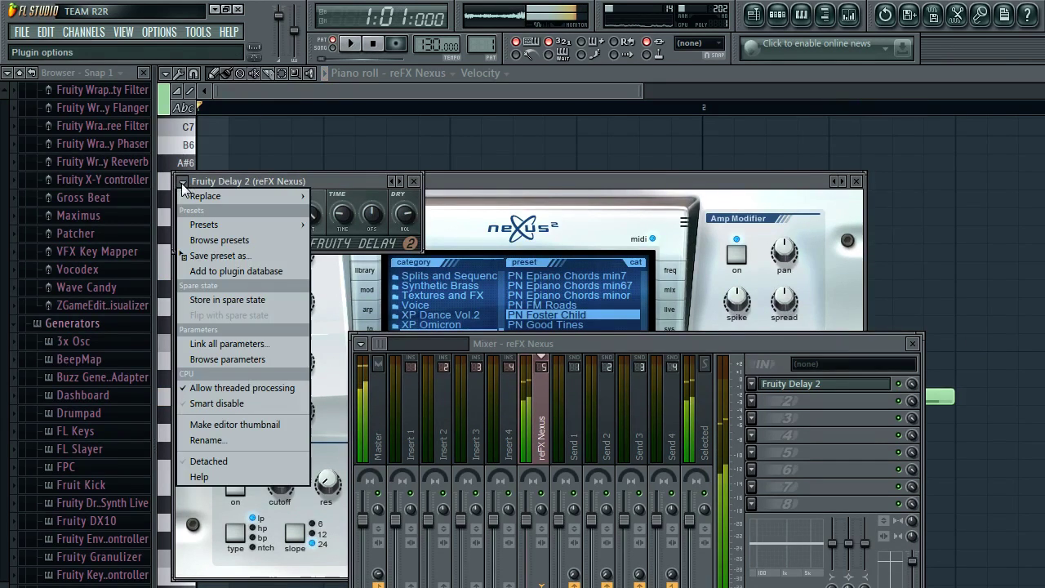
click(374, 246)
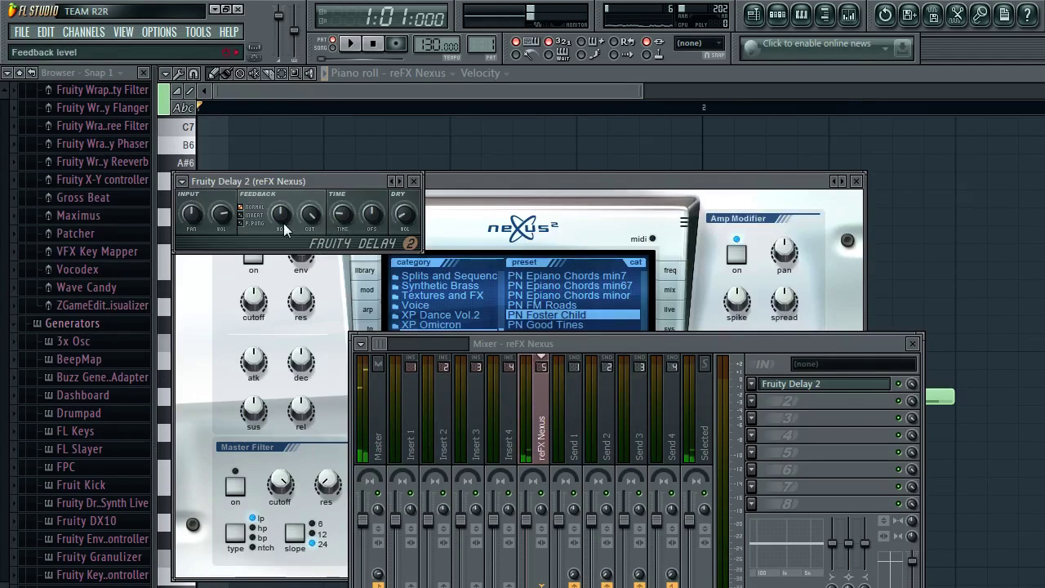
key(space)
key(space)
Step: Try the Weird (send) preset in Fruity Delay 2
click(182, 181)
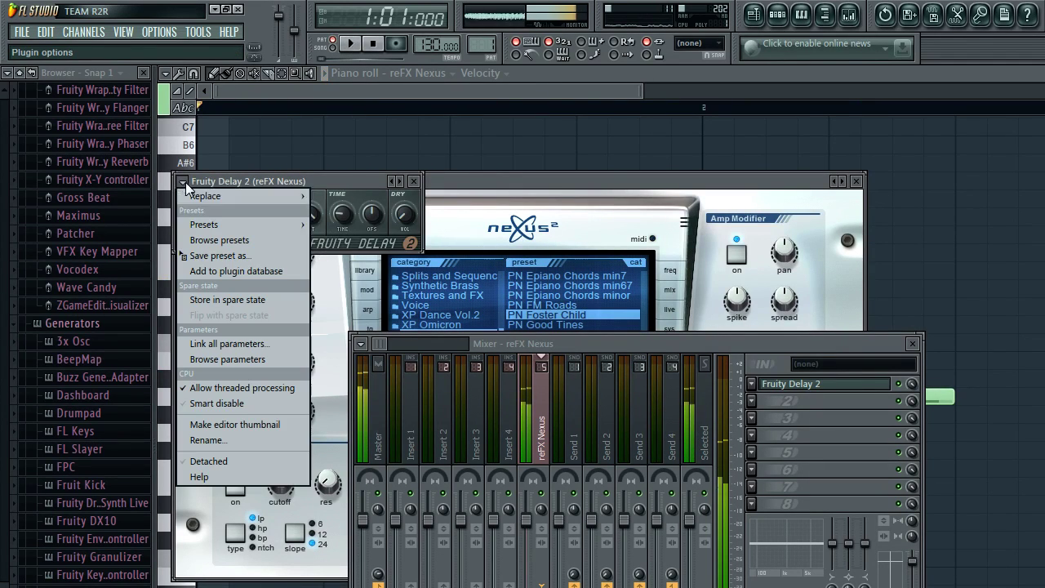
mouse_move(228, 220)
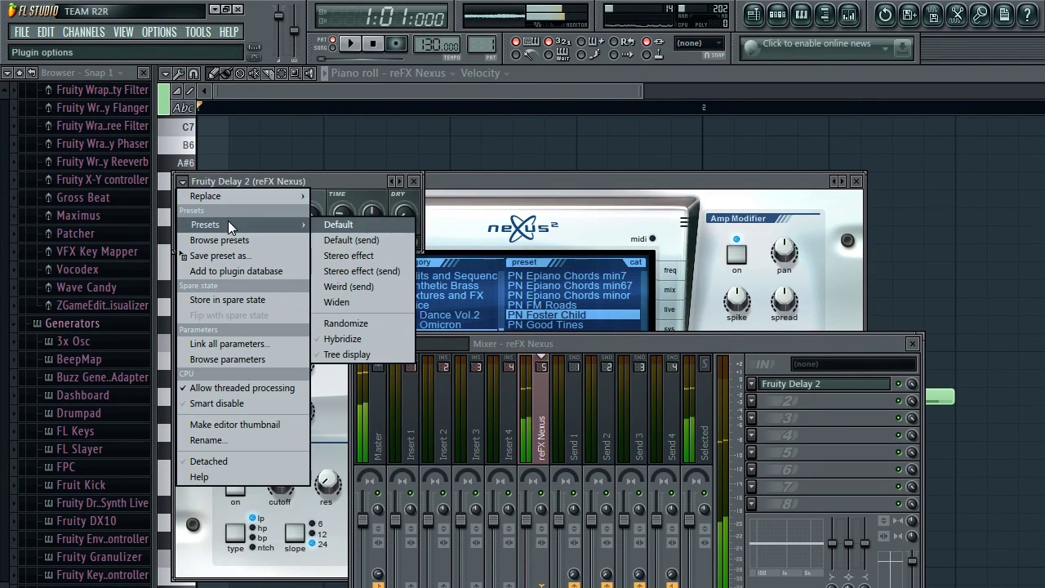
click(390, 289)
Step: Return Fruity Delay 2 to the Default (send) preset, play the melody through it and close the delay window
click(183, 182)
mouse_move(234, 226)
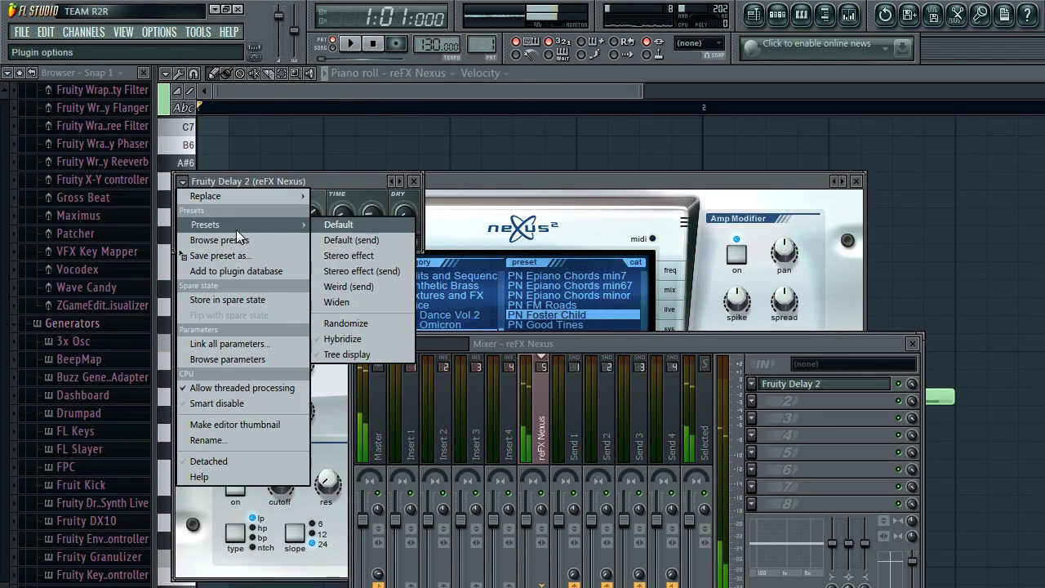
key(space)
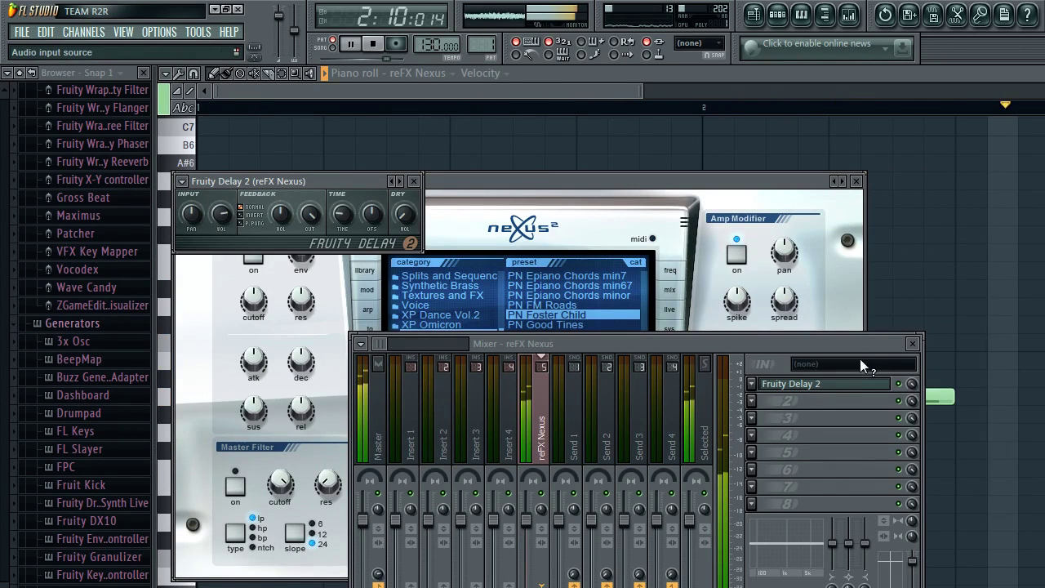
key(space)
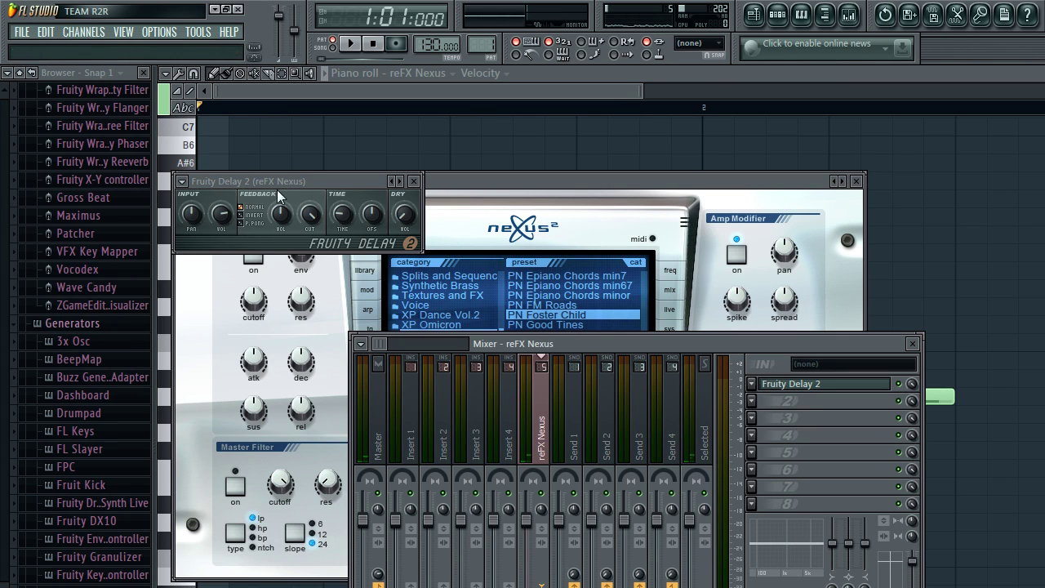
click(431, 184)
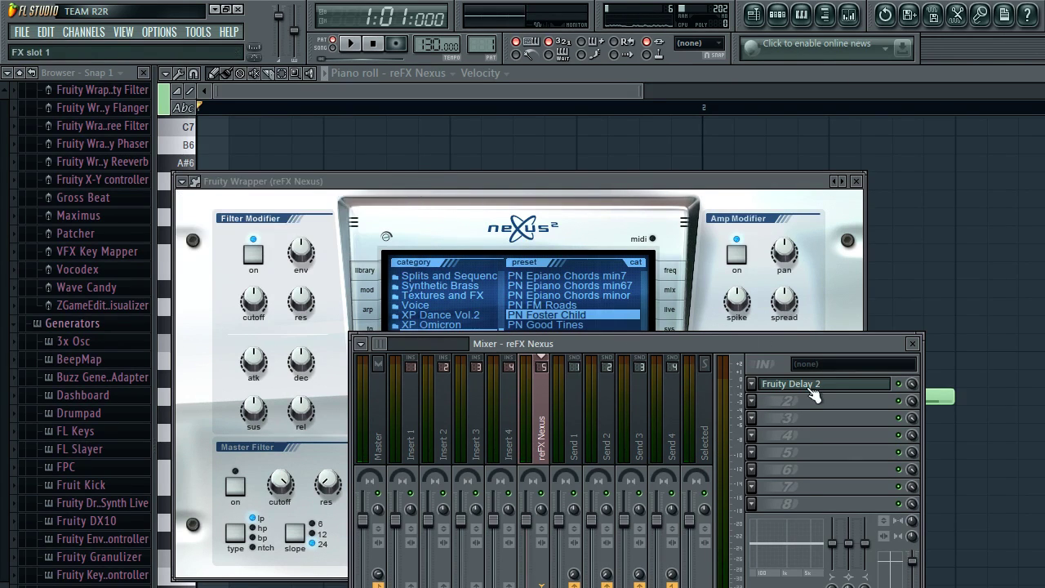
Step: Replace Fruity Delay 2 with Fruity Reeverb 2 in the Nexus track's first effect slot and play the melody through it
click(746, 384)
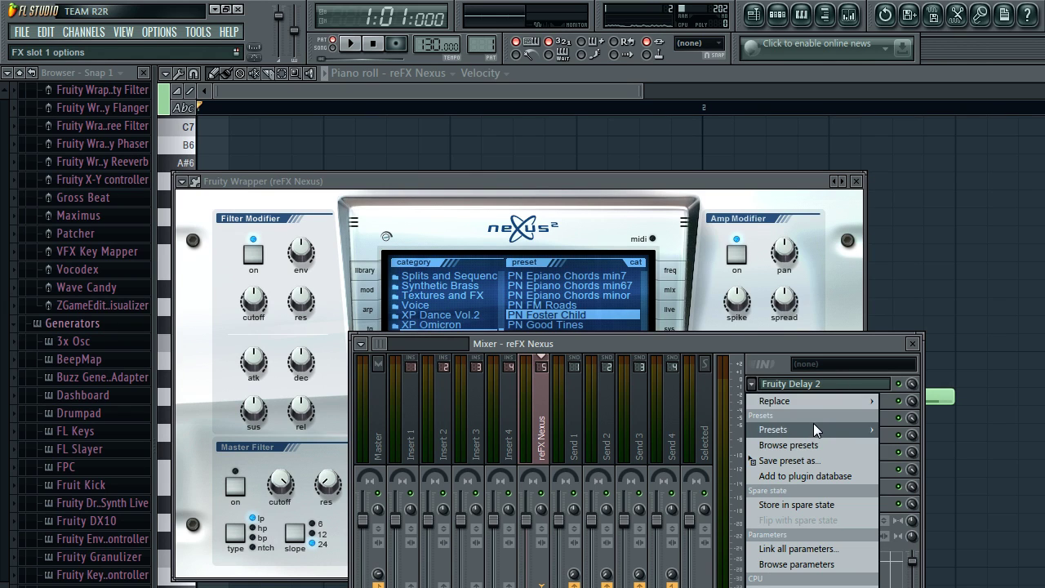
mouse_move(818, 395)
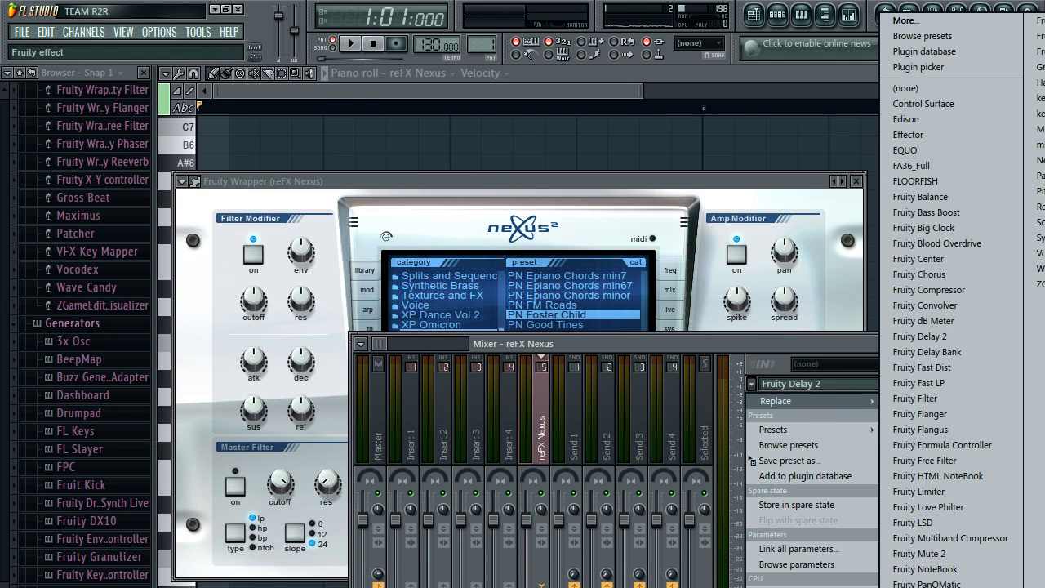
click(923, 587)
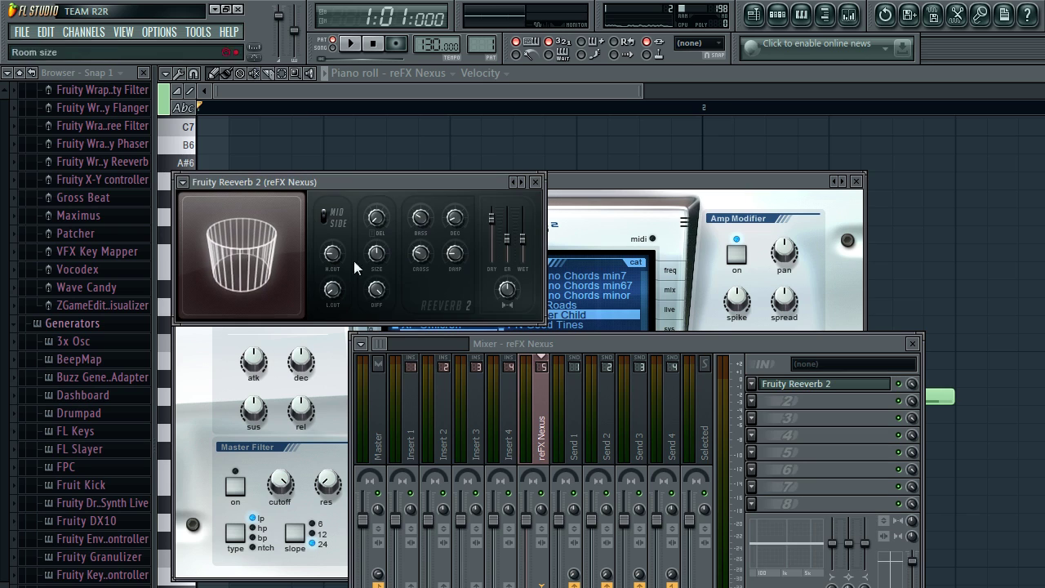
key(space)
click(428, 91)
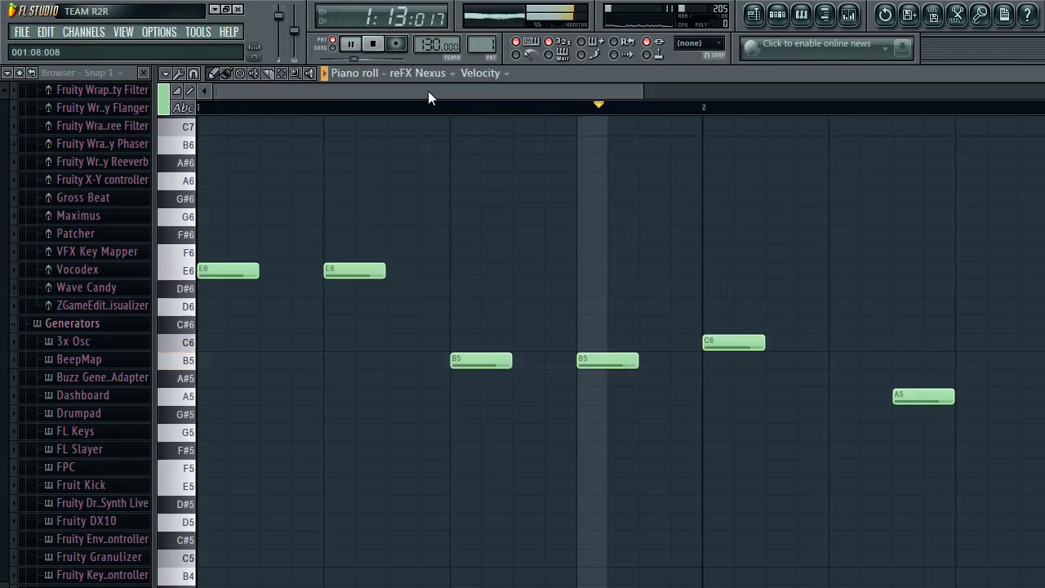
key(space)
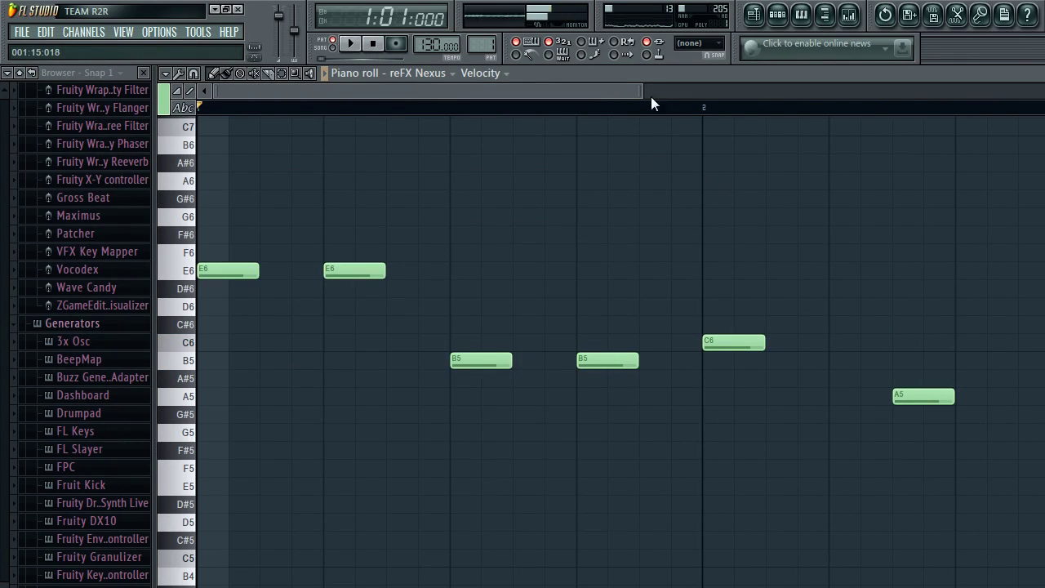
Step: Place Pattern 1 at the start of Track 1 in the playlist and reopen its melody in the piano roll
drag(641, 90, 913, 91)
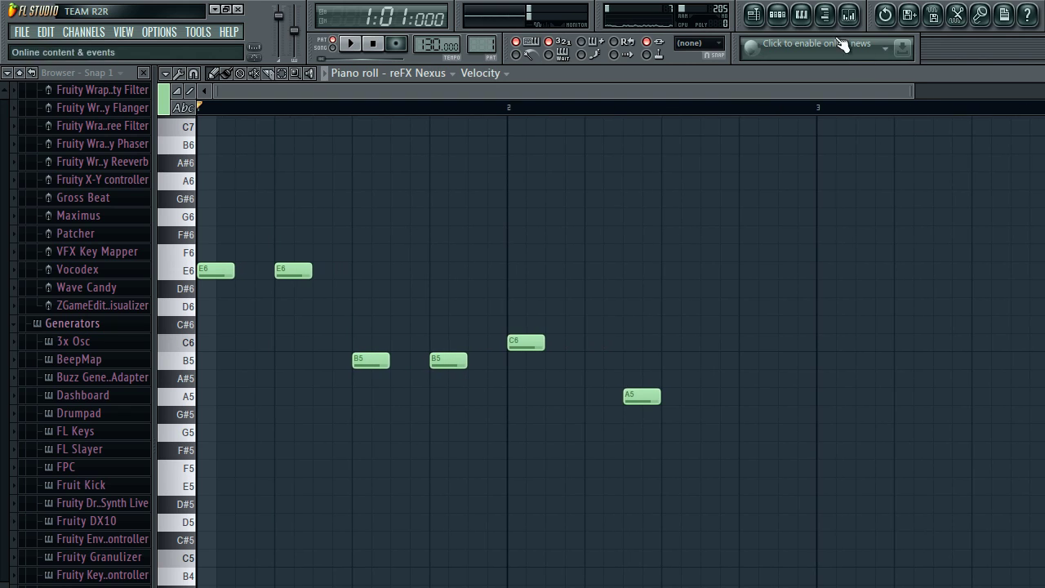
click(756, 15)
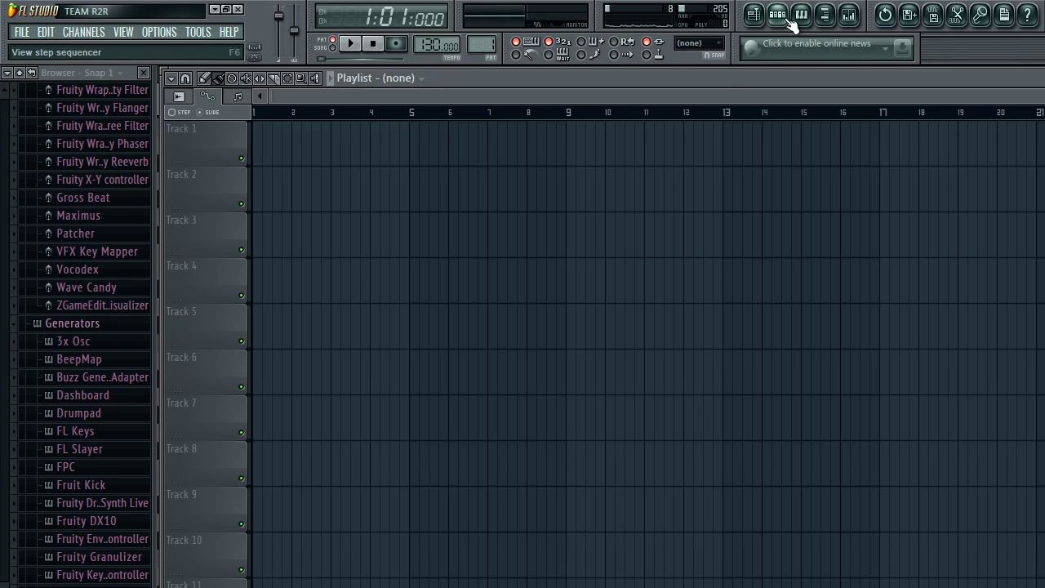
click(778, 15)
click(313, 159)
click(357, 179)
click(278, 147)
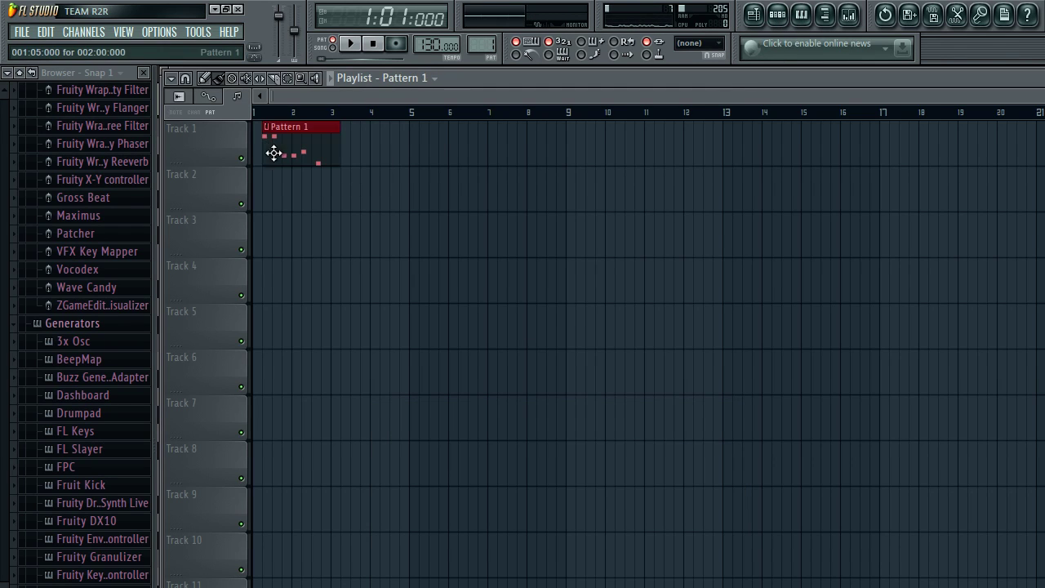
double_click(291, 161)
Step: Audition the melody at several tempos, including 100 BPM, and set the project tempo to 110 BPM
key(space)
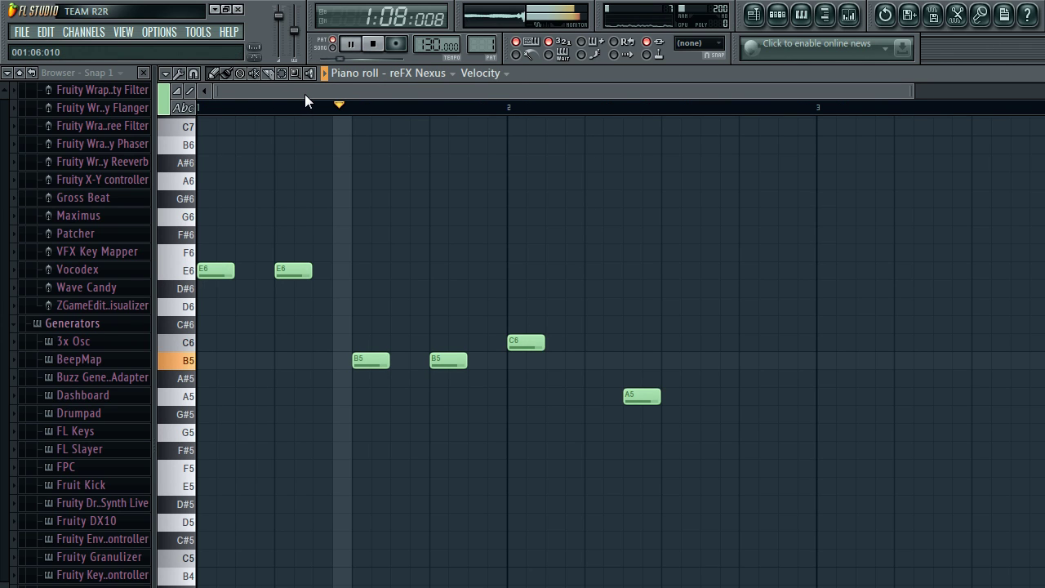
key(space)
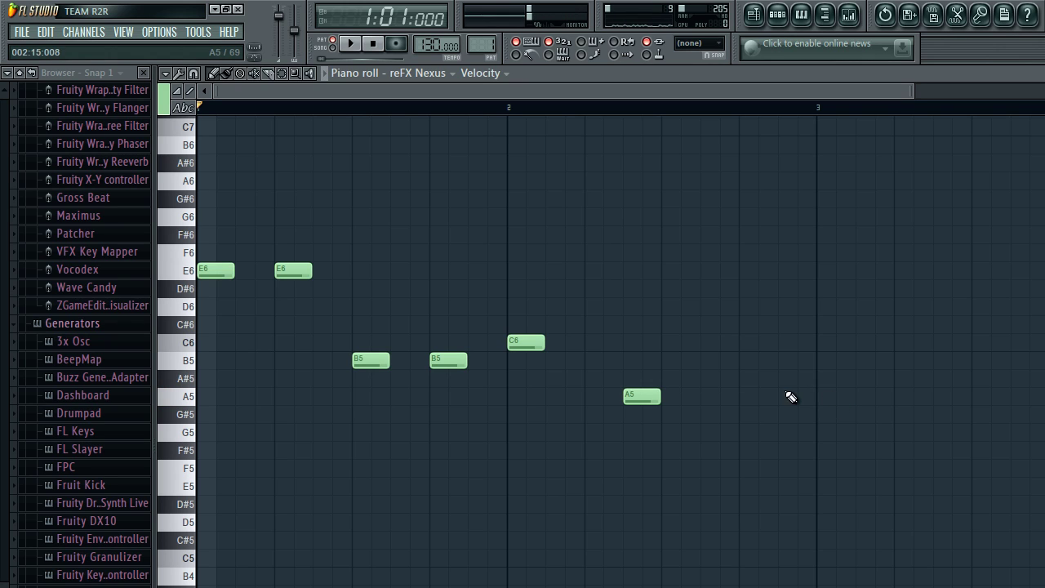
drag(437, 44, 437, 57)
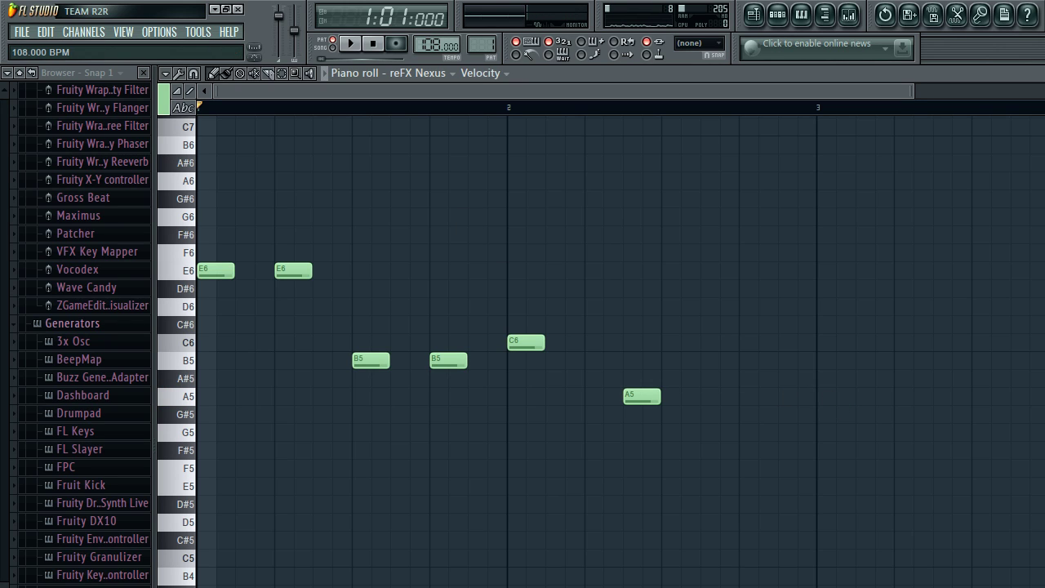
key(space)
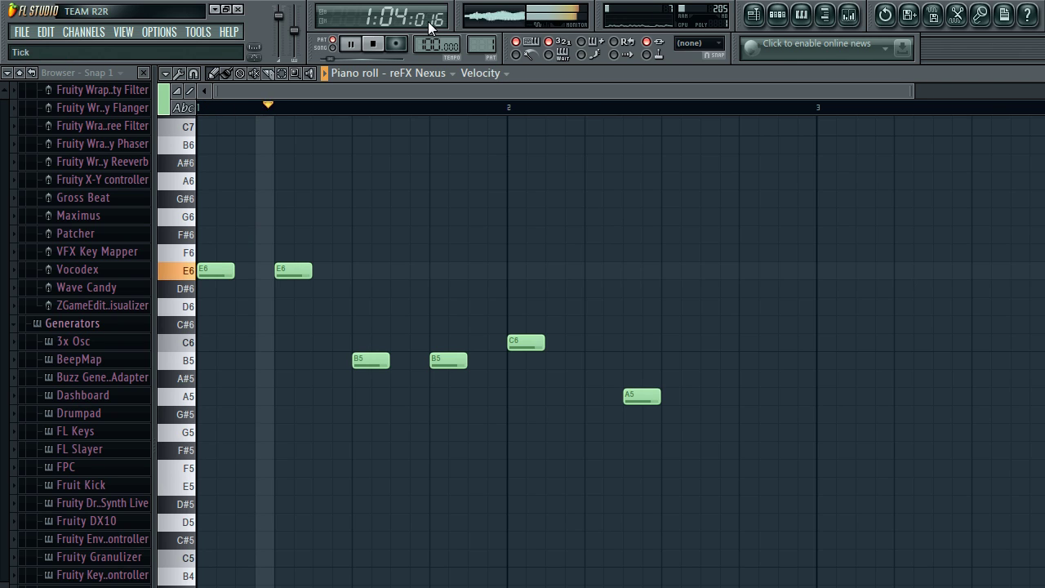
click(385, 41)
drag(438, 44, 439, 38)
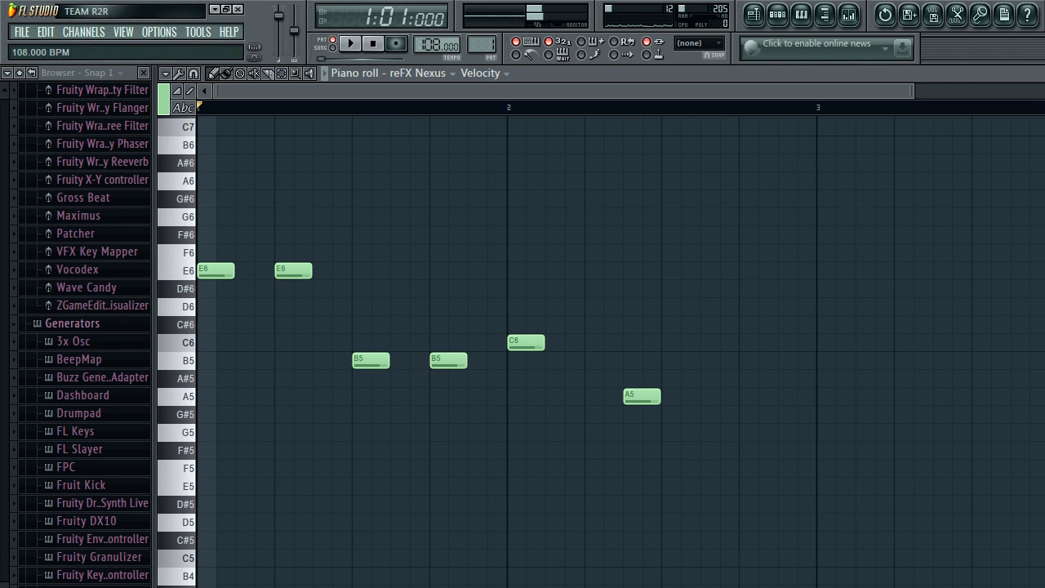
key(space)
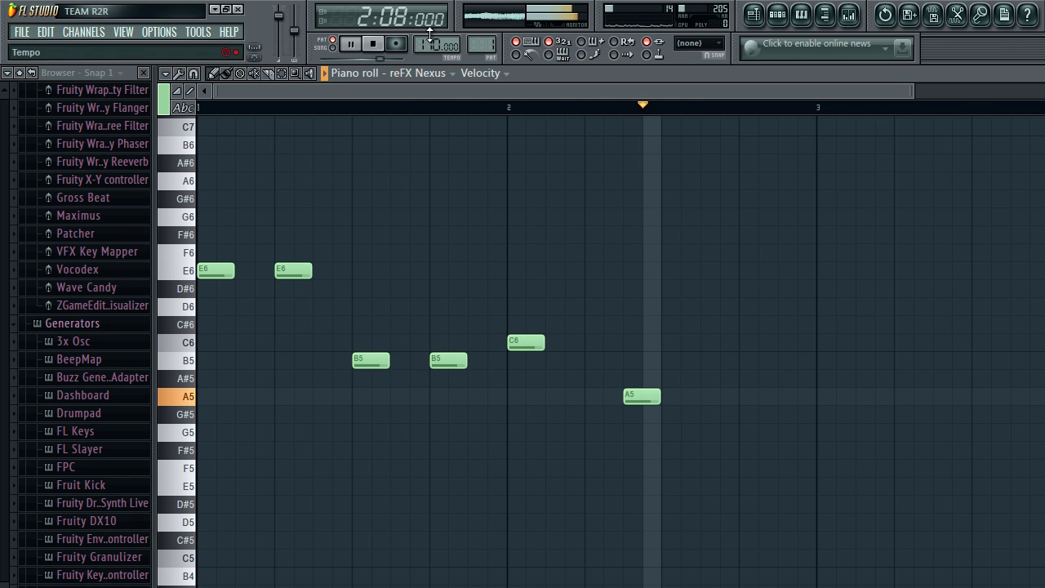
key(space)
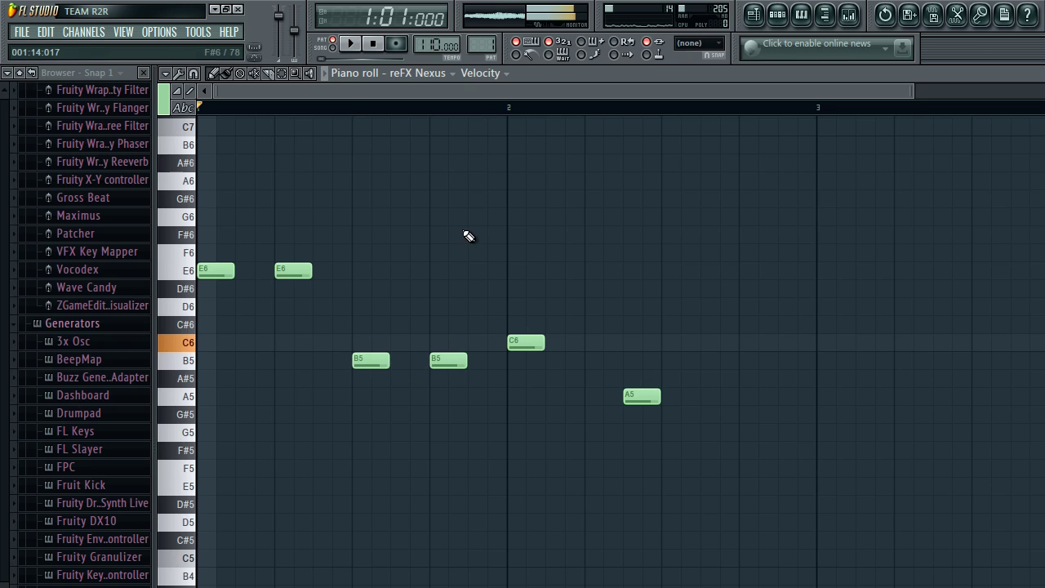
Step: Add the notes D6, A5, E6 and A5 on the four beats of bar 3 and play the melody
click(827, 314)
click(759, 96)
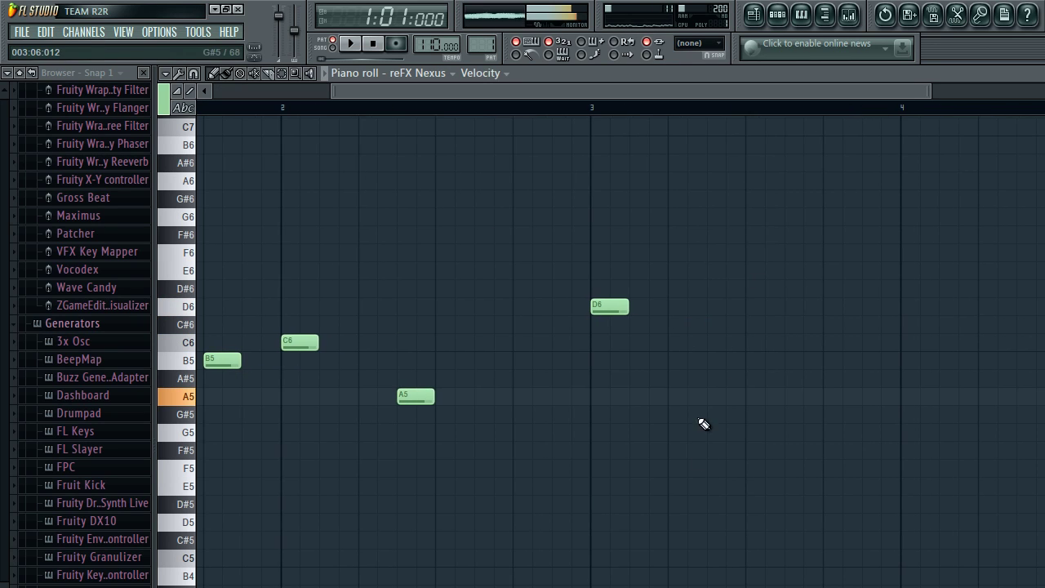
click(672, 398)
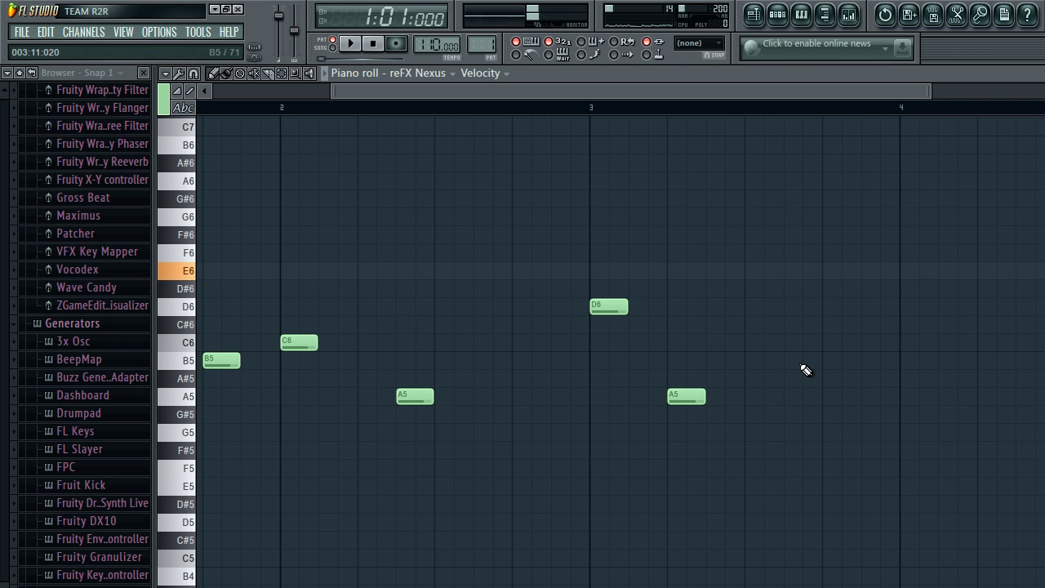
click(749, 271)
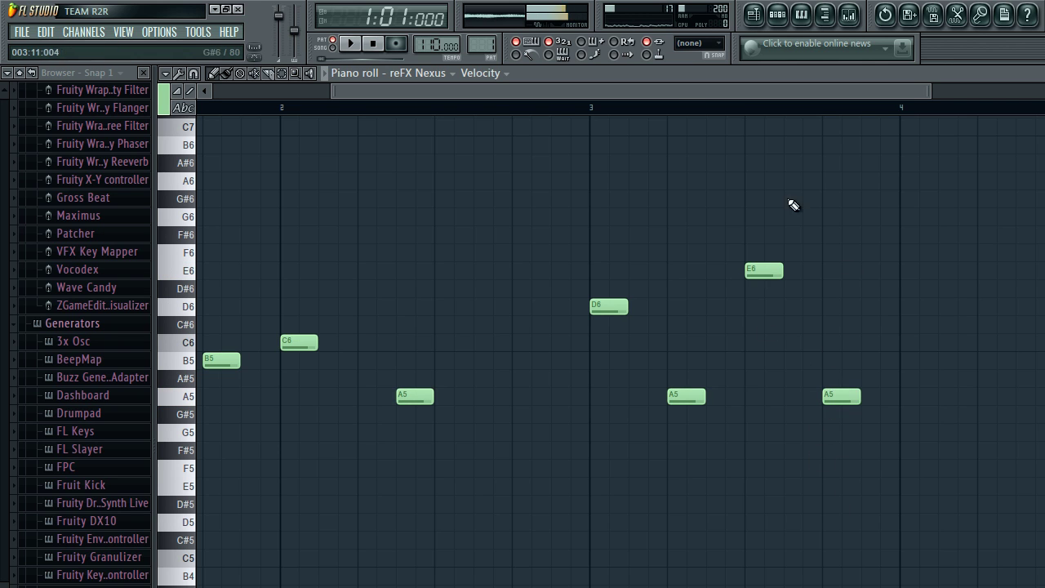
key(space)
drag(812, 89, 908, 84)
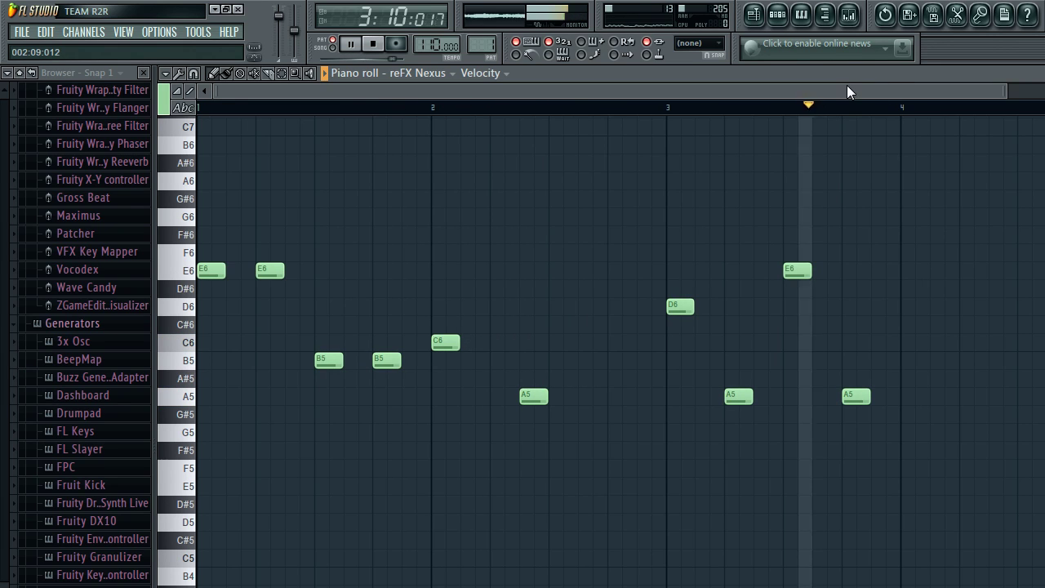
key(space)
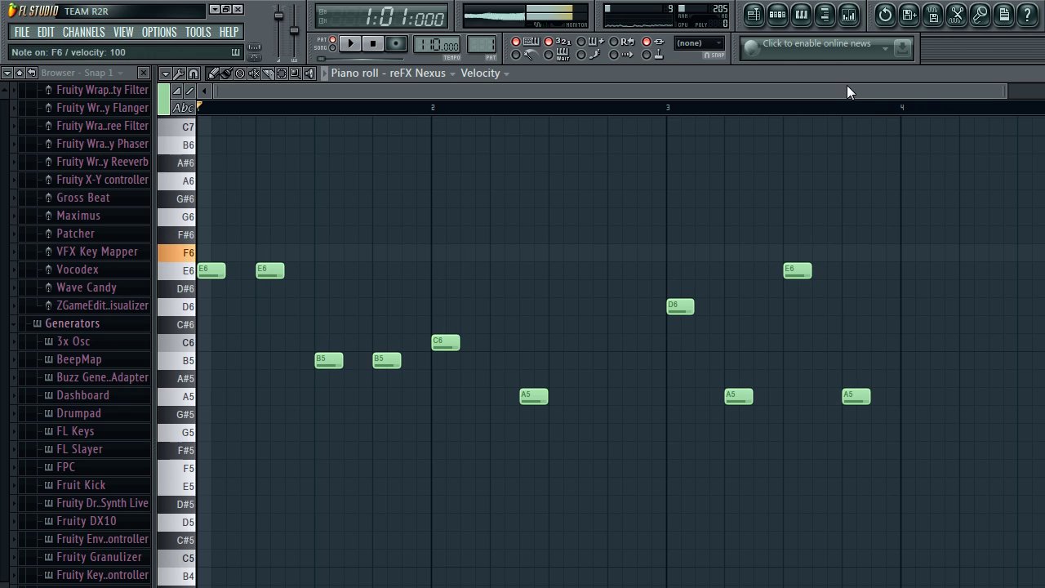
Step: Add F6 and C6 on the first and third beats of bar 4, discard a trial D#6 between them, and play the melody
click(908, 253)
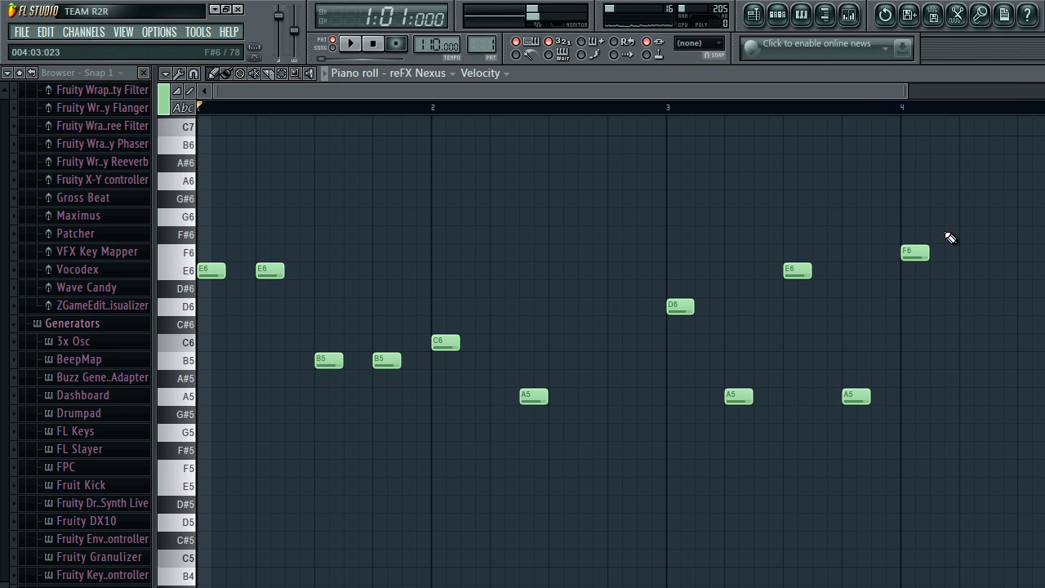
click(971, 292)
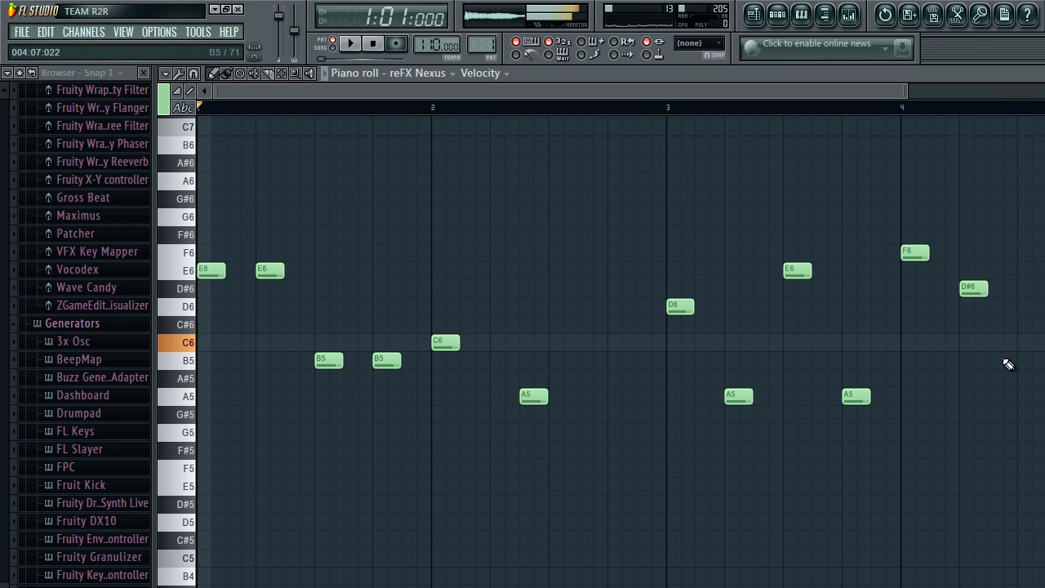
click(1025, 342)
key(space)
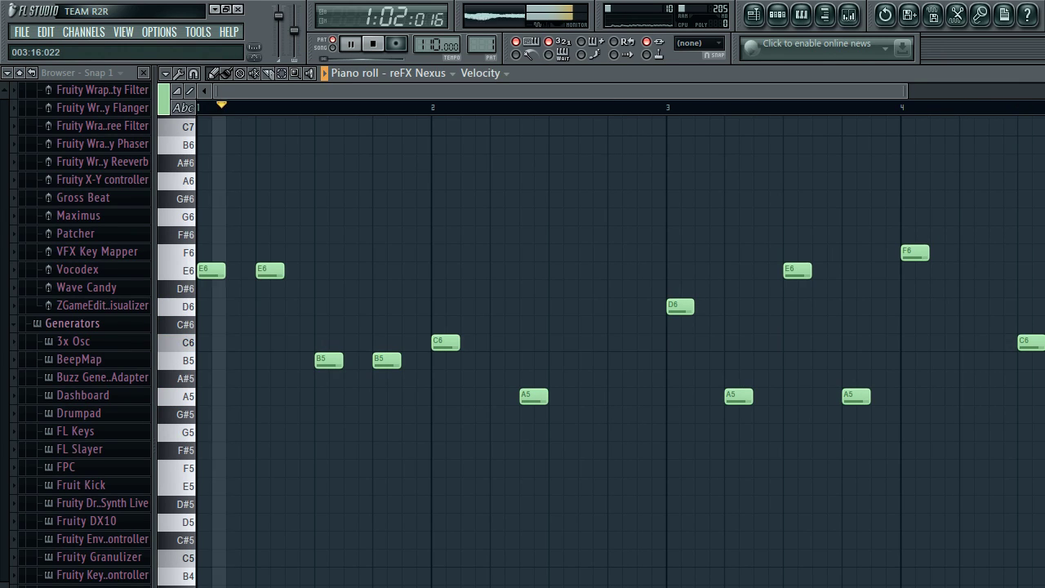
key(space)
Step: Save the project in the Projects folder as uhhhh.flp
click(26, 33)
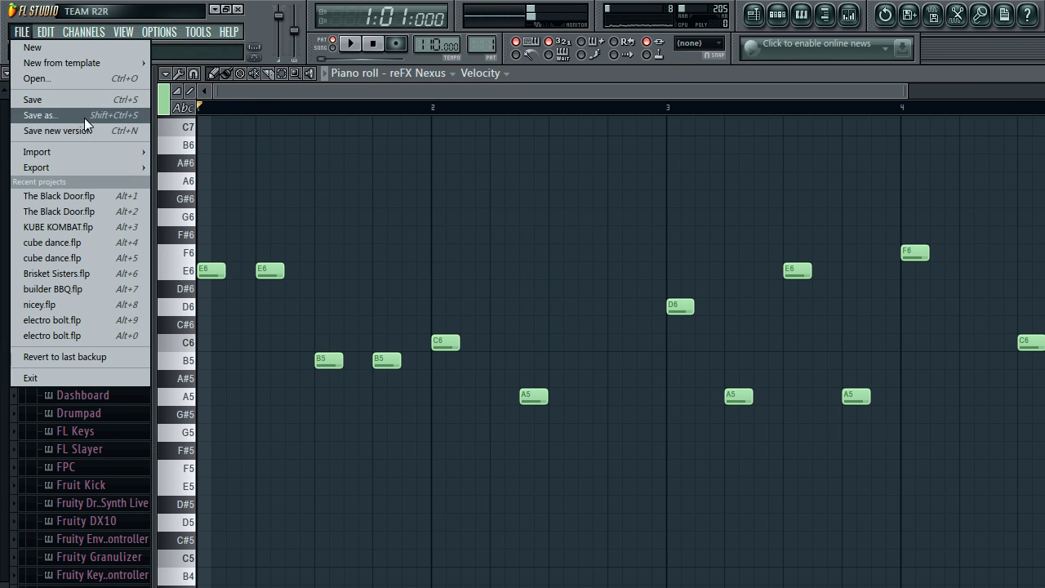
click(82, 112)
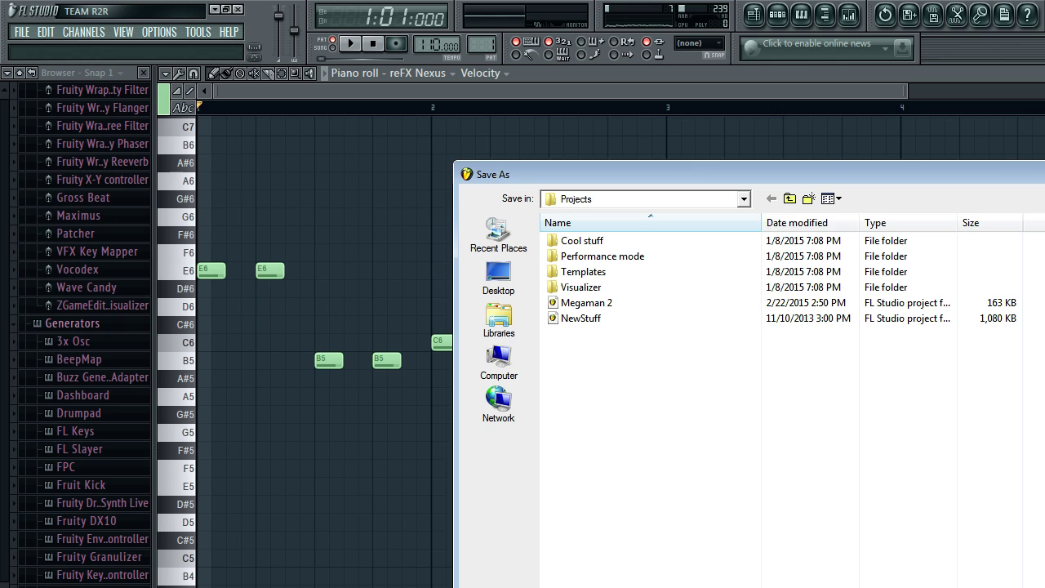
key(Return)
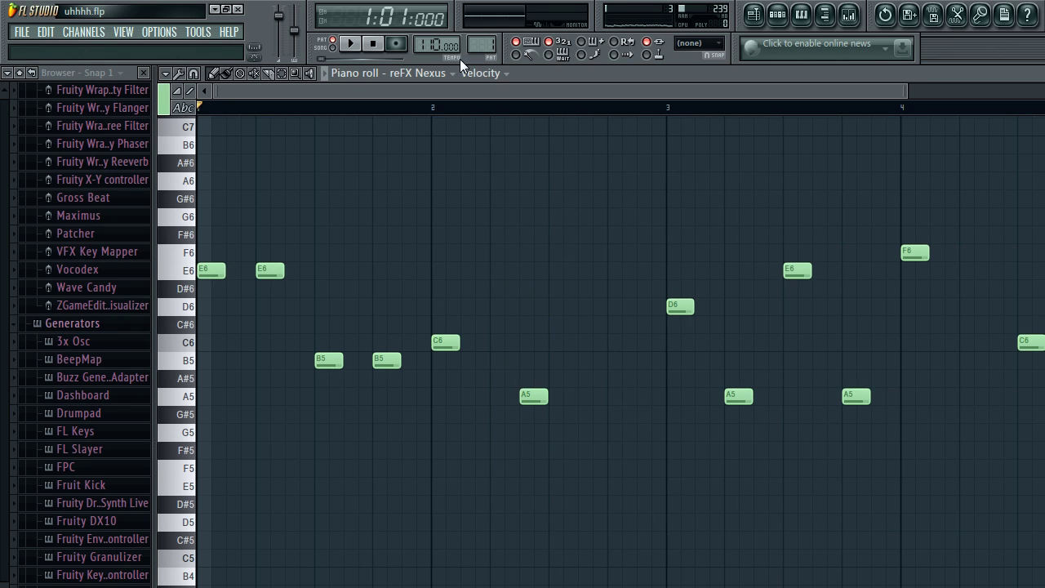
Step: Show the playlist and step sequencer, and create a new empty pattern named "under"
click(754, 14)
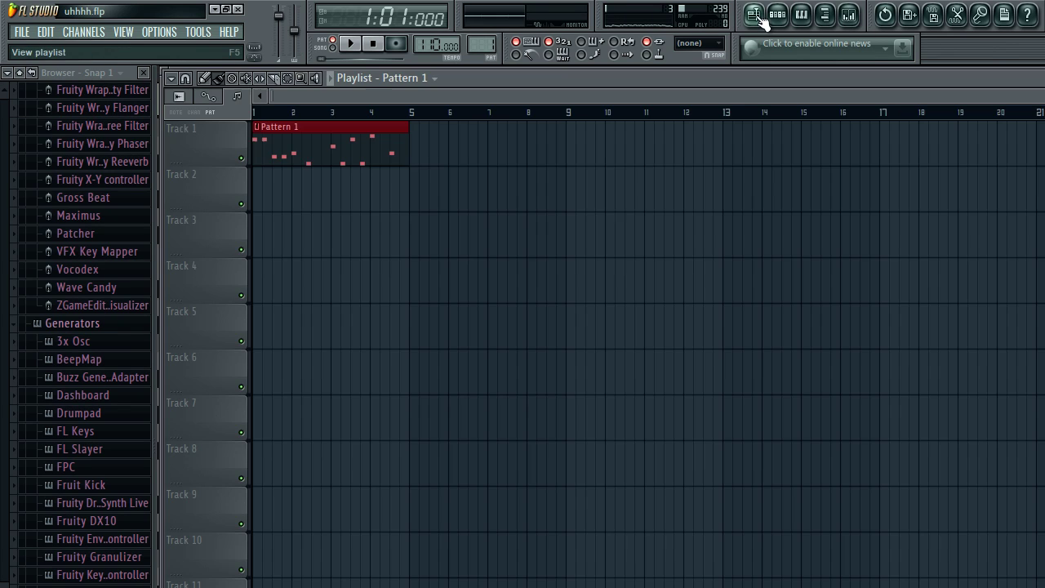
click(778, 15)
click(517, 413)
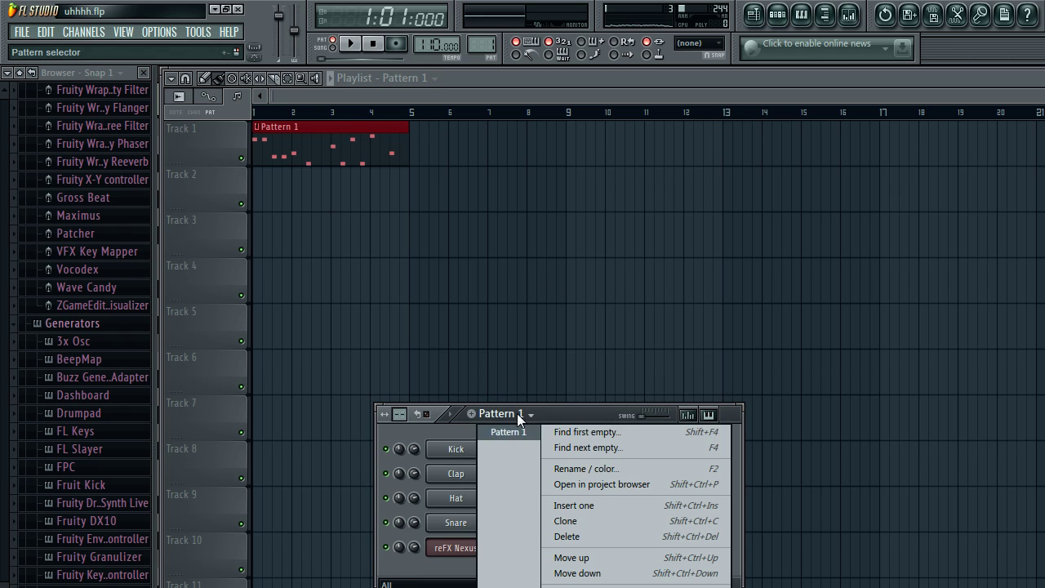
click(621, 447)
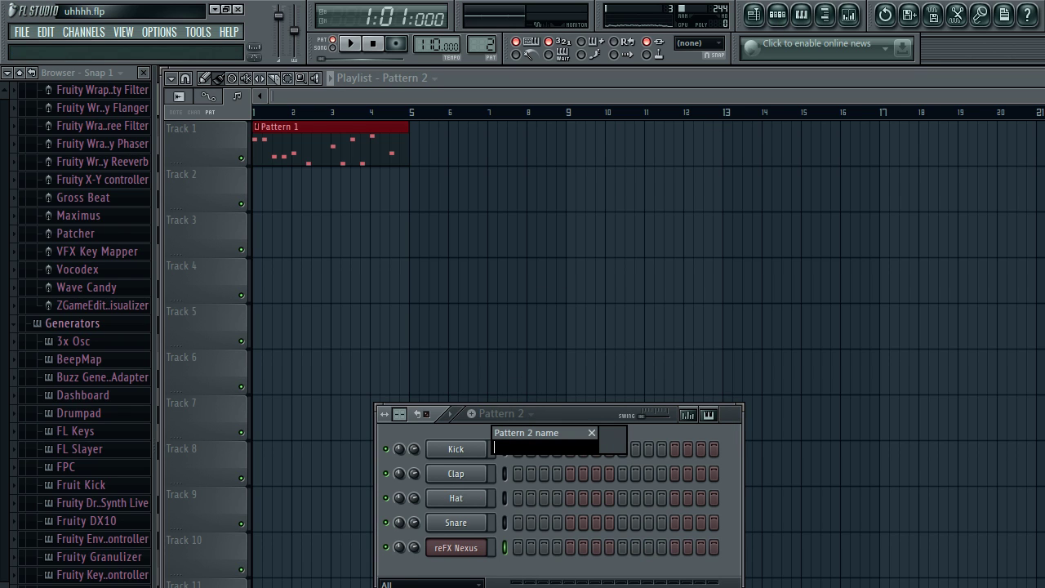
key(Return)
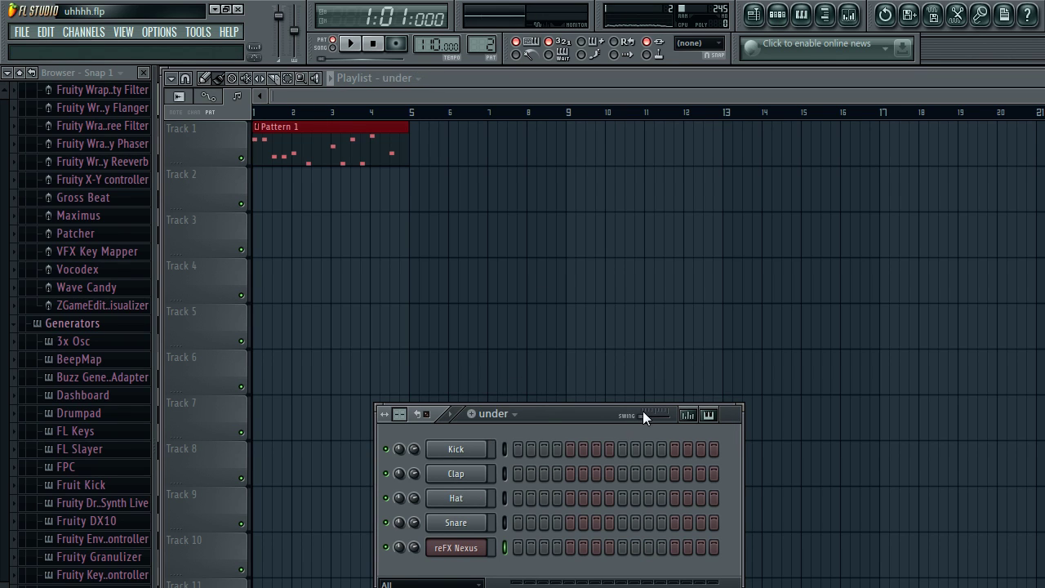
Step: Add a second reFX Nexus instrument channel to the project
click(92, 34)
mouse_move(98, 48)
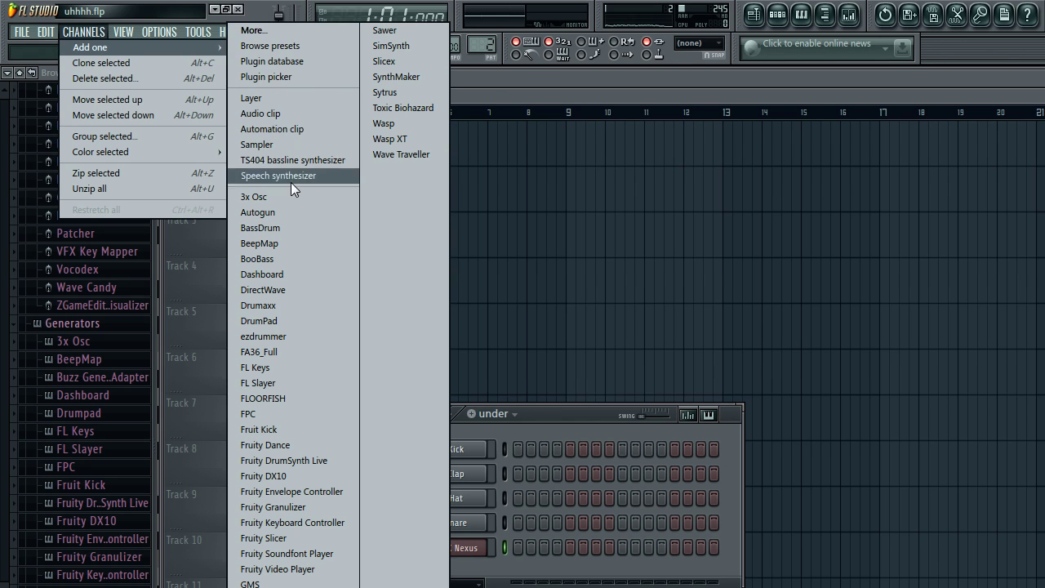
click(424, 91)
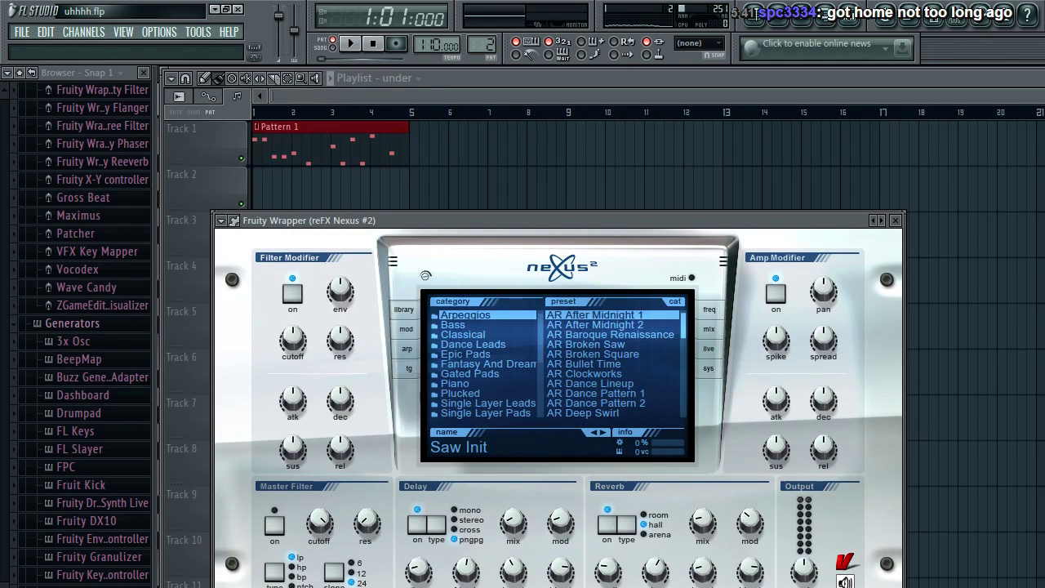
Step: Browse the XP categories in the second Nexus and load the AR Finest TranceStuff+ preset from XP Dance Vol.2
scroll(485, 364, down, 4)
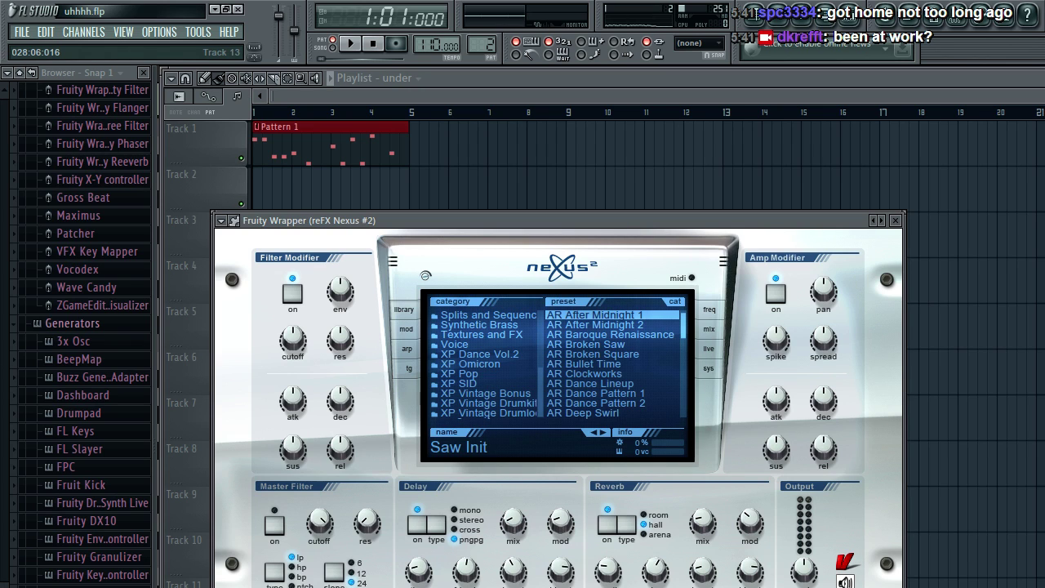
click(482, 384)
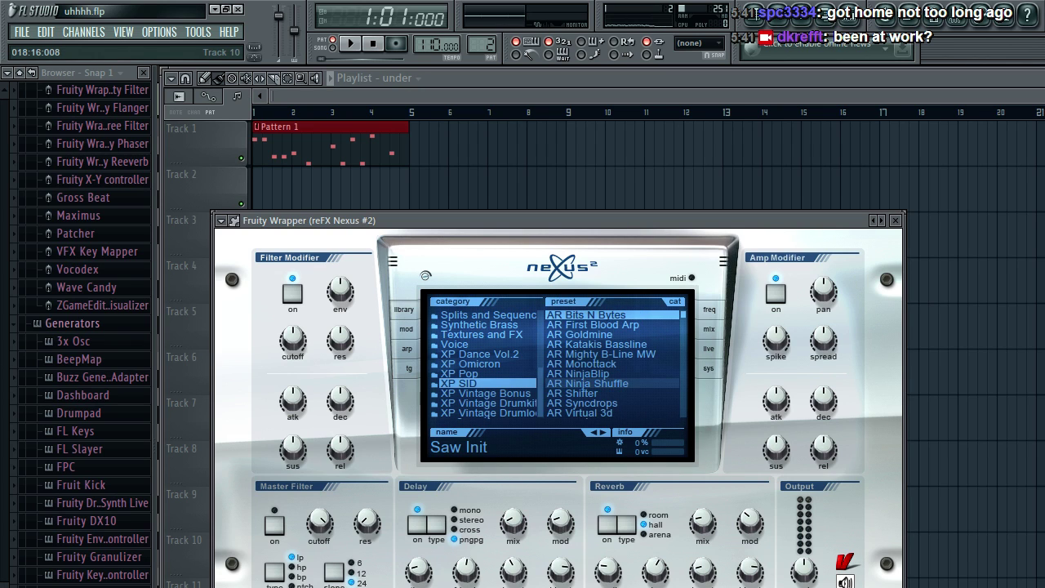
click(480, 364)
click(481, 354)
click(600, 355)
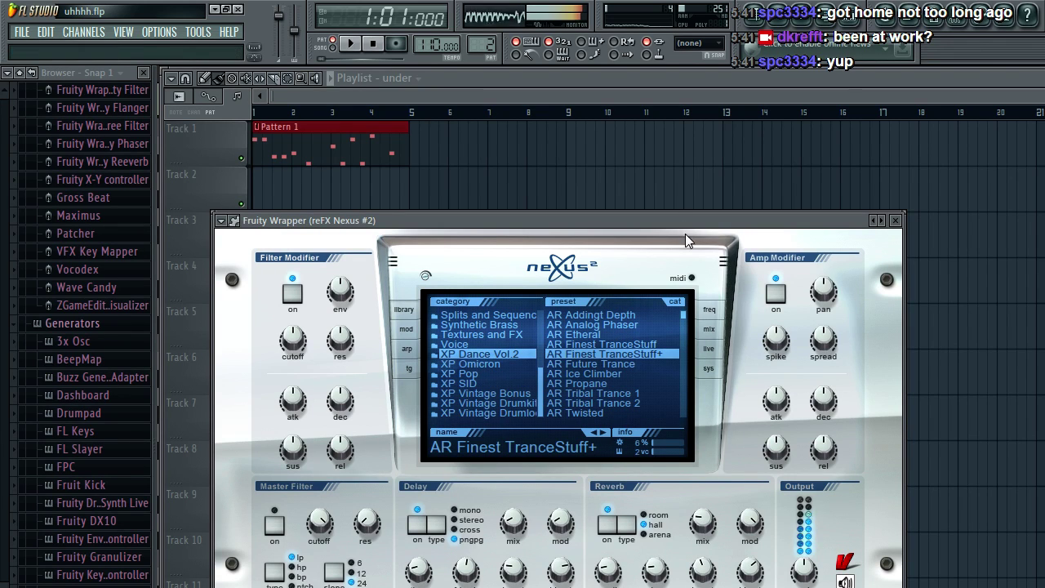
Step: Audition the AR Etheral, BA Plug and Play 1, BA Plug and Play 2 and BL Crystalbells presets from XP Dance Vol.2
click(608, 334)
drag(684, 315, 683, 337)
click(613, 335)
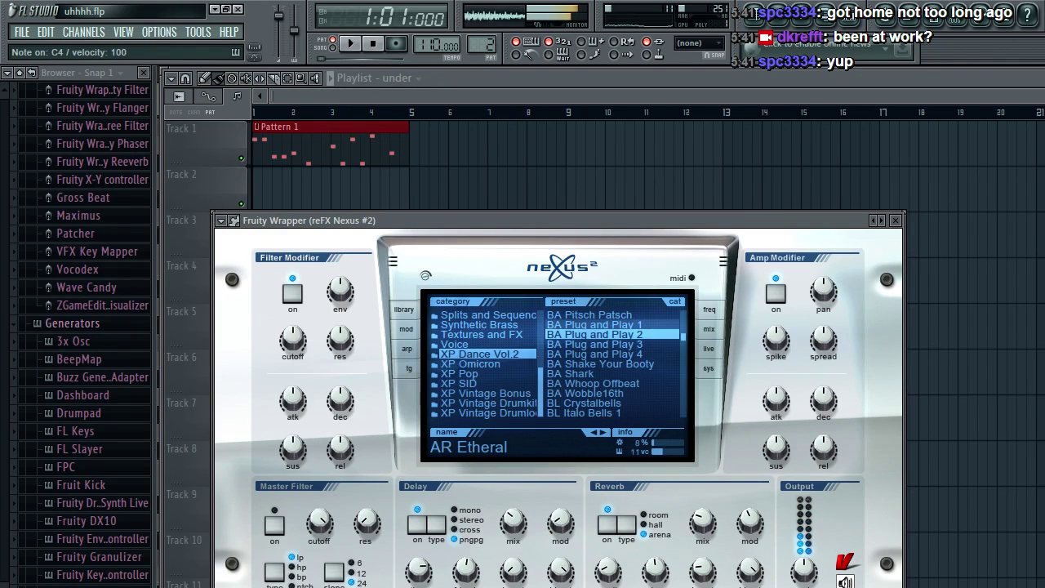
click(645, 325)
key(z)
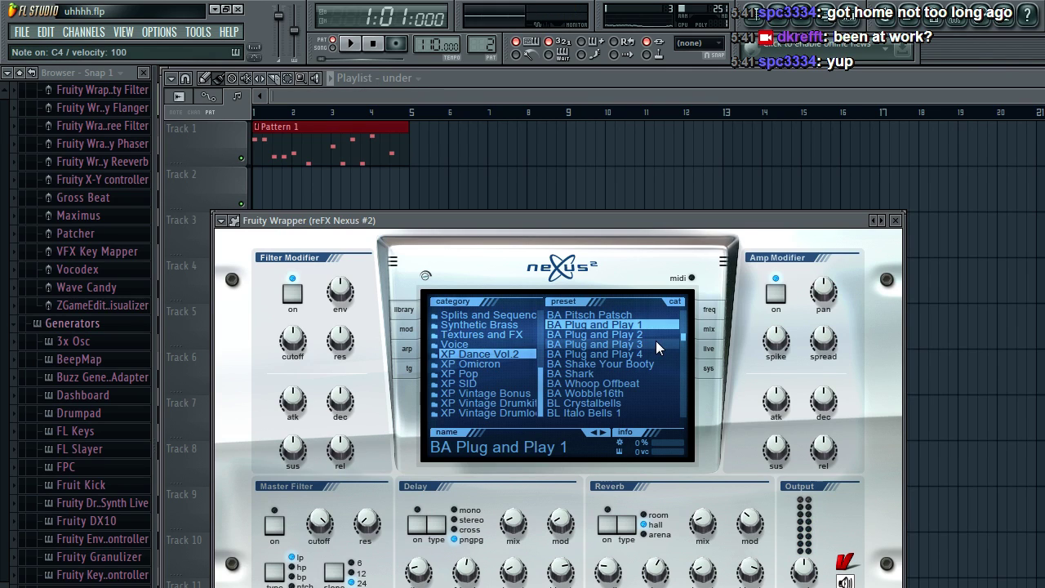
click(656, 336)
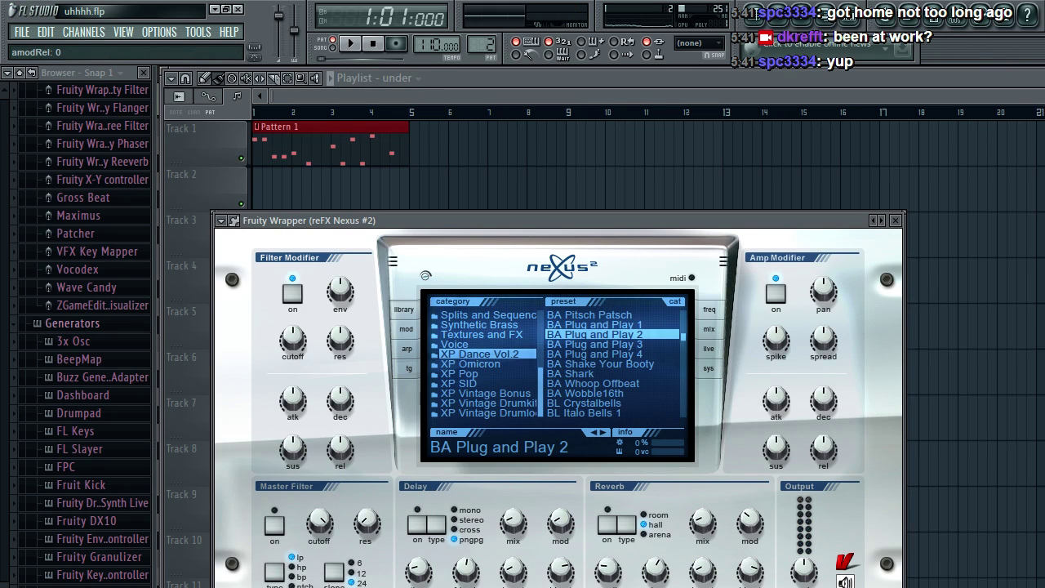
click(616, 403)
key(z)
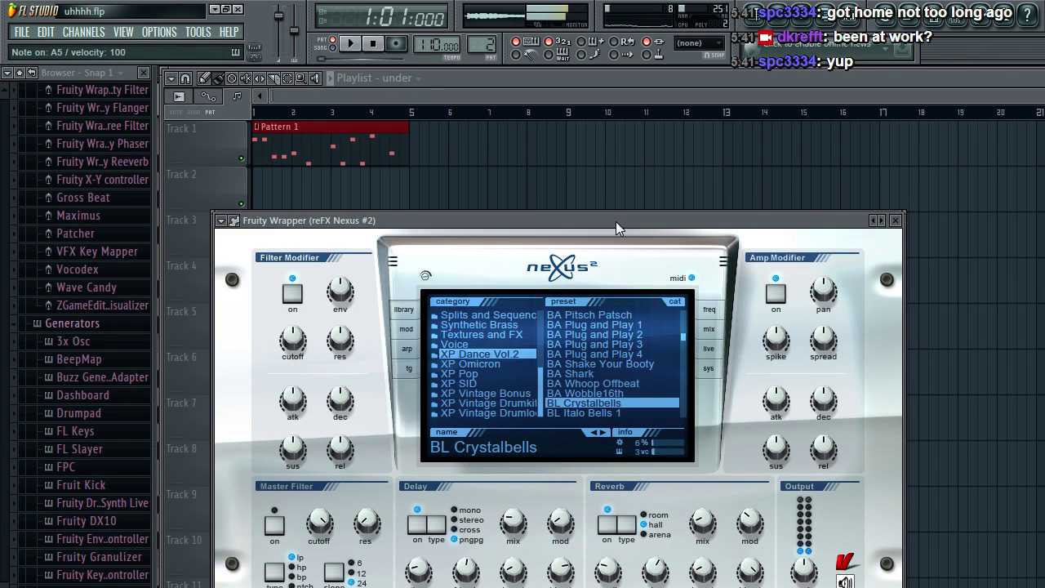
key(r)
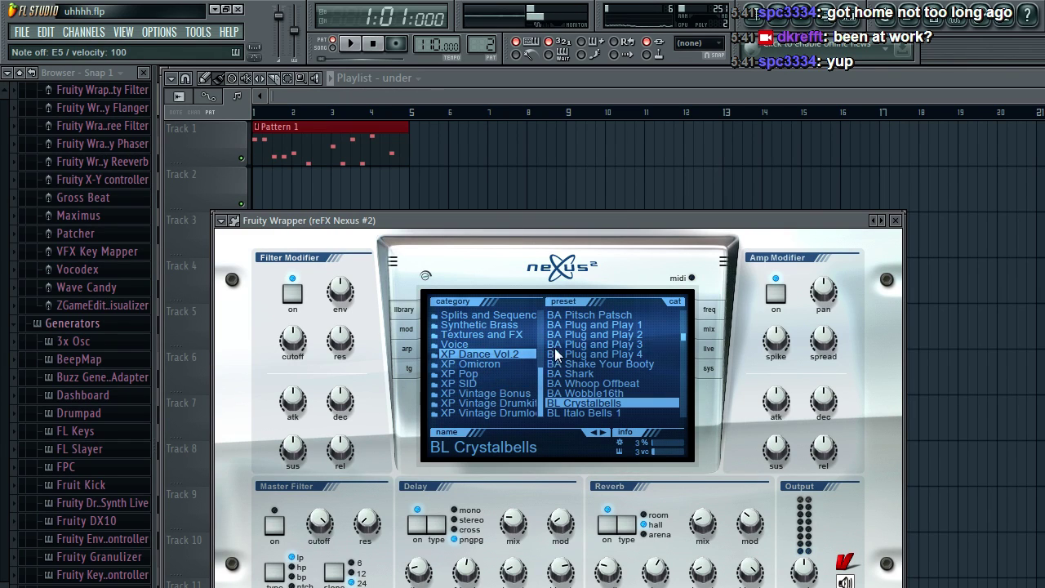
Step: Browse the XP Pop presets, audition SY Hitters, load SY Mainframe in the second Nexus and close its window
click(490, 394)
click(459, 383)
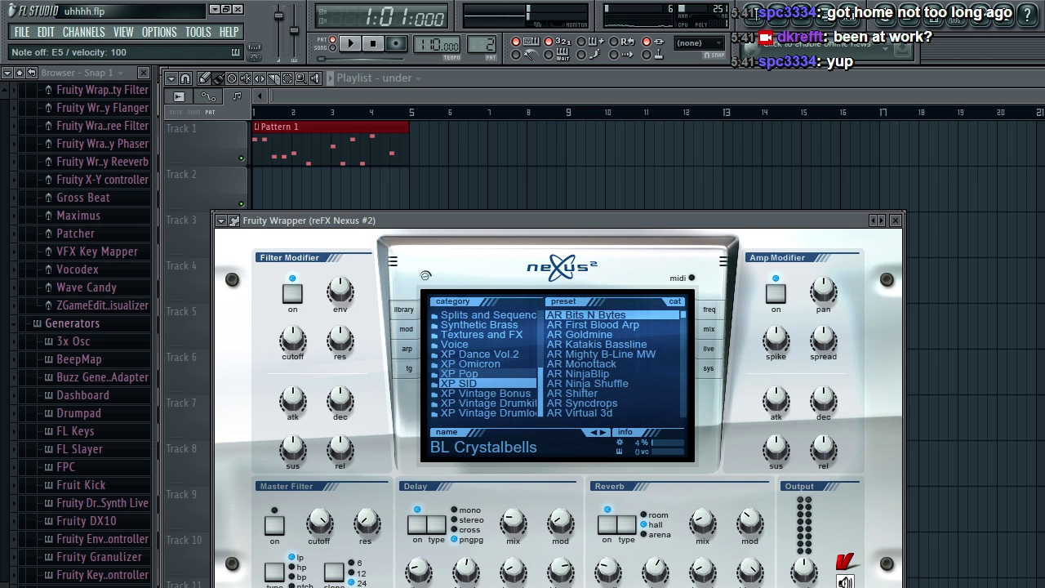
click(459, 373)
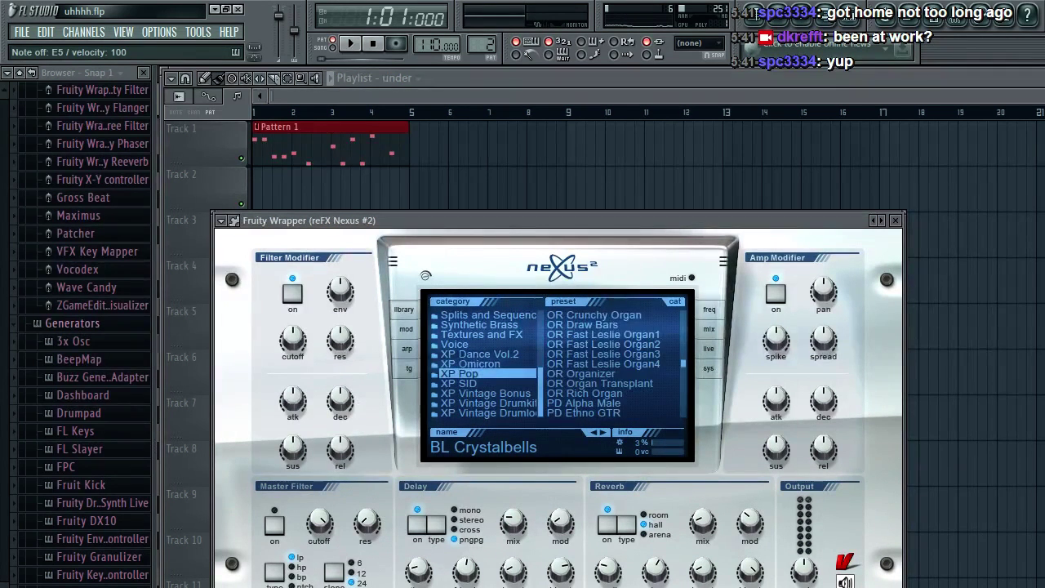
scroll(612, 364, down, 3)
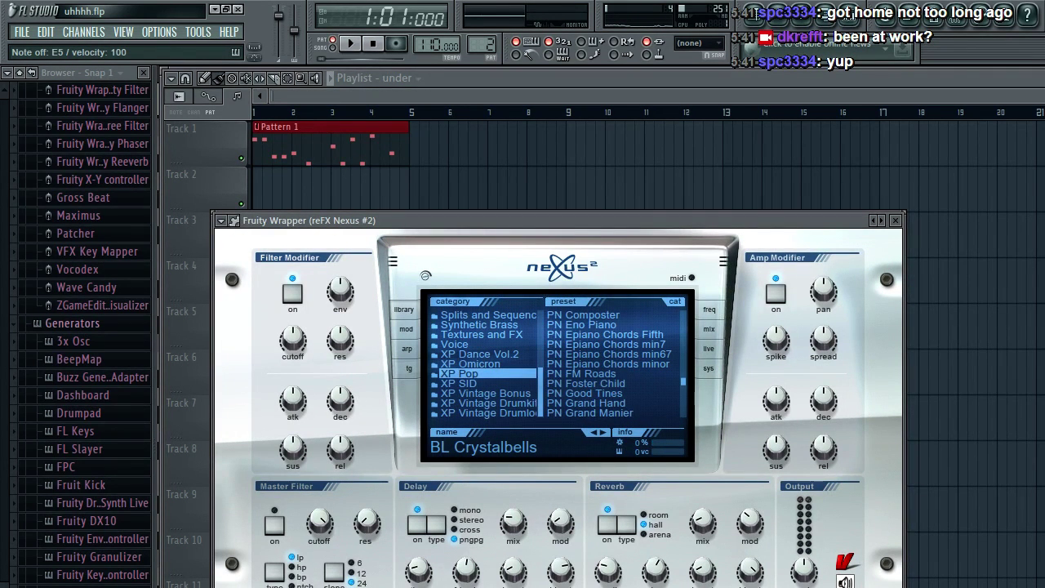
scroll(613, 360, down, 12)
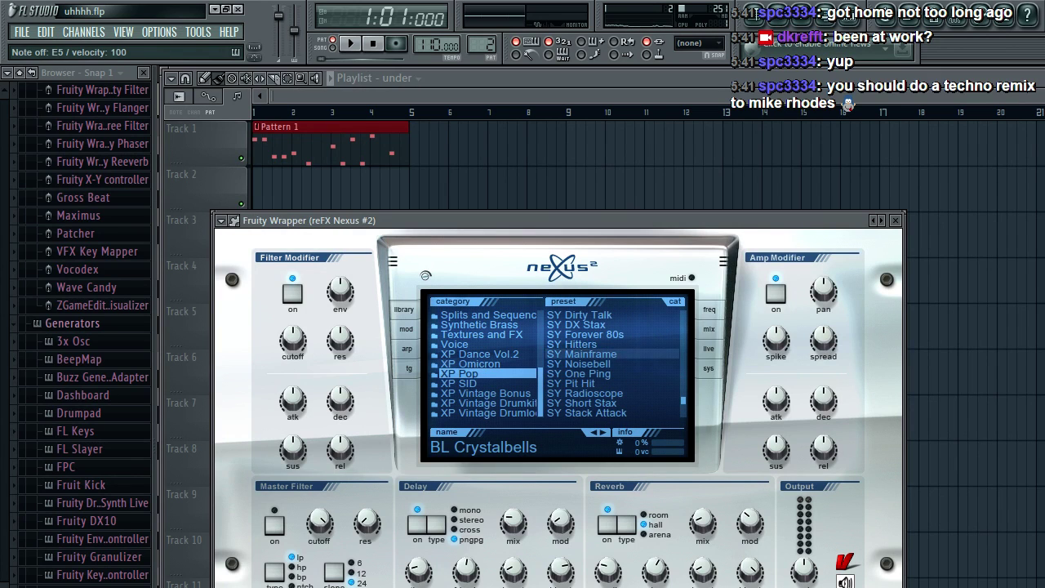
click(612, 345)
click(728, 221)
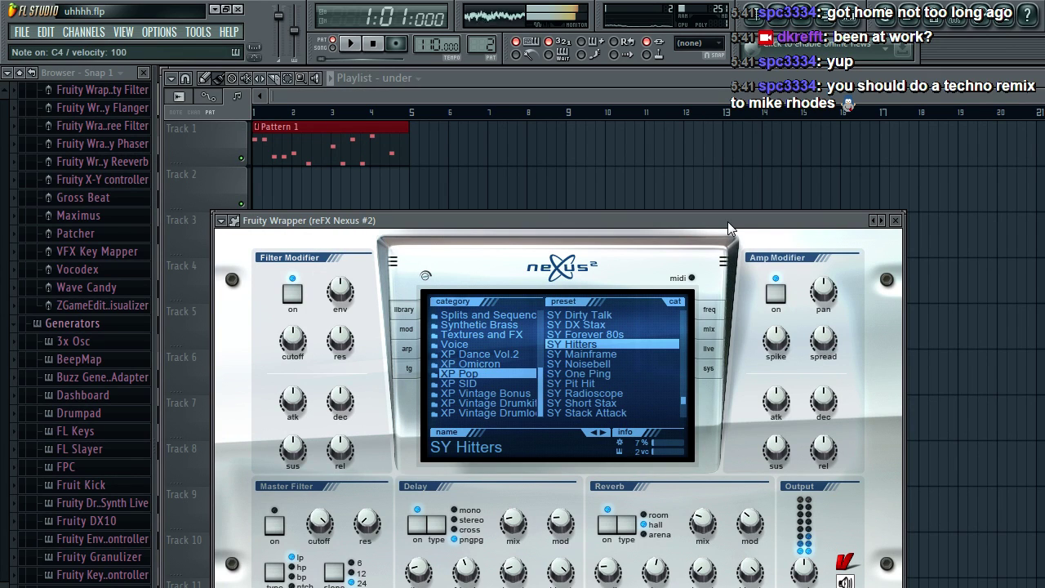
click(603, 355)
click(678, 219)
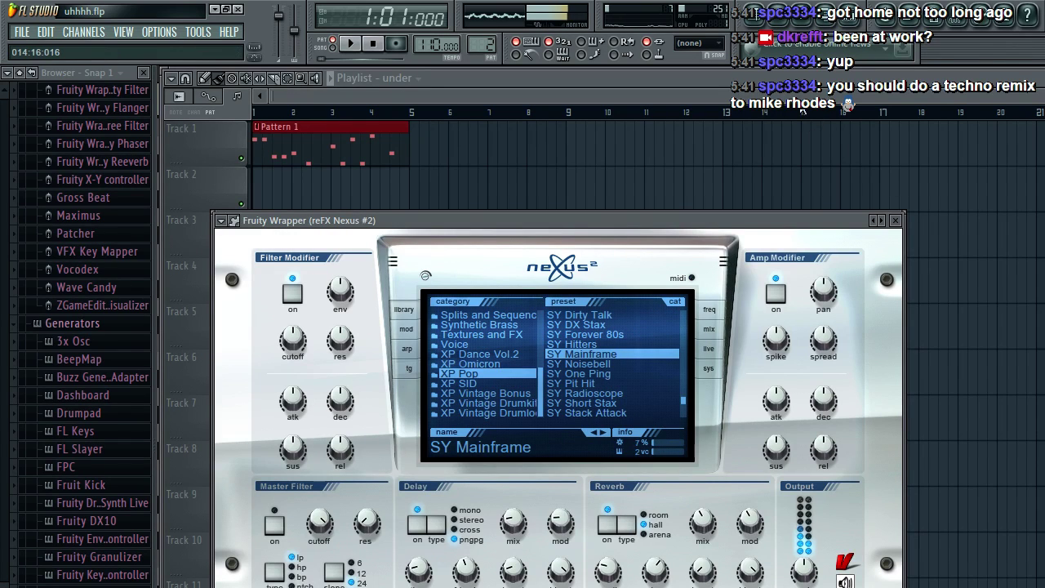
click(896, 221)
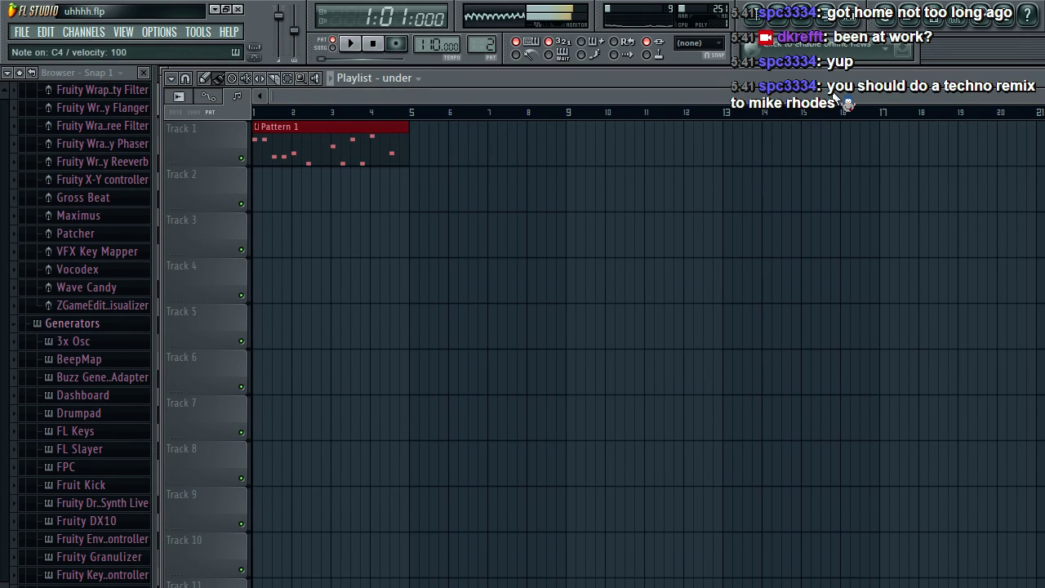
Step: Copy all melody notes from Pattern 1's piano roll, and return to the playlist with the step sequencer shown
key(space)
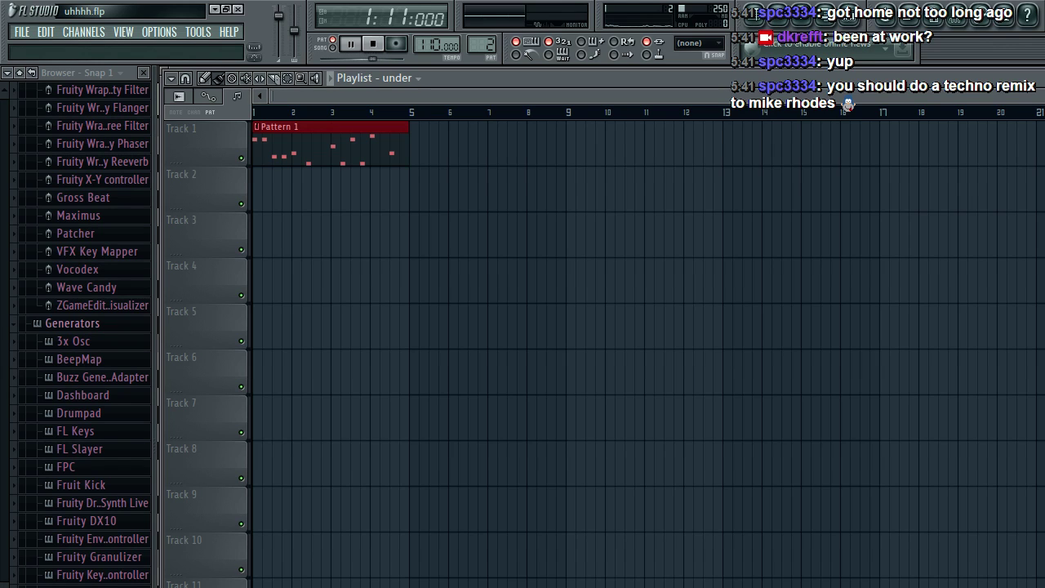
key(space)
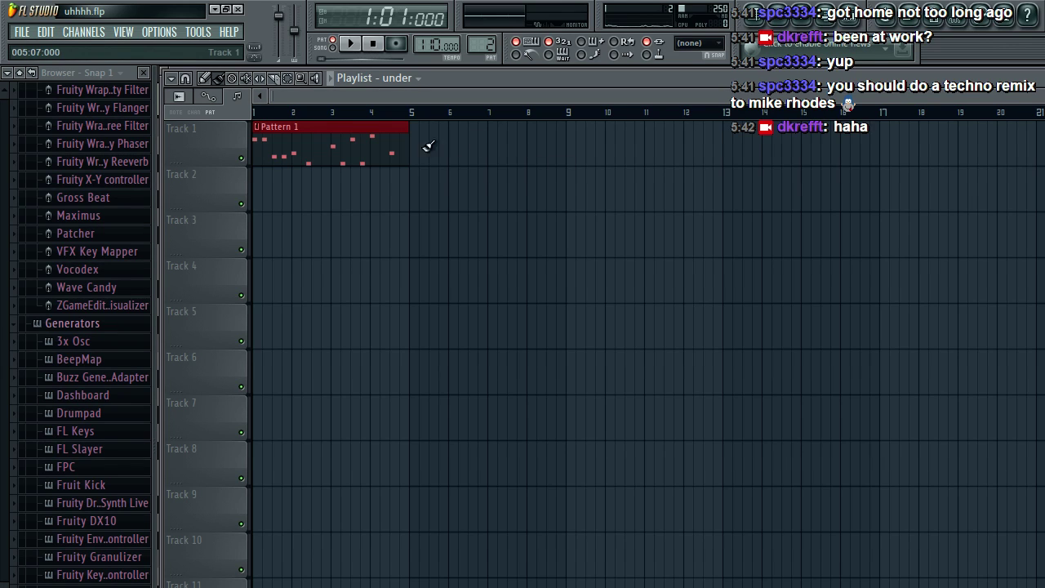
double_click(362, 150)
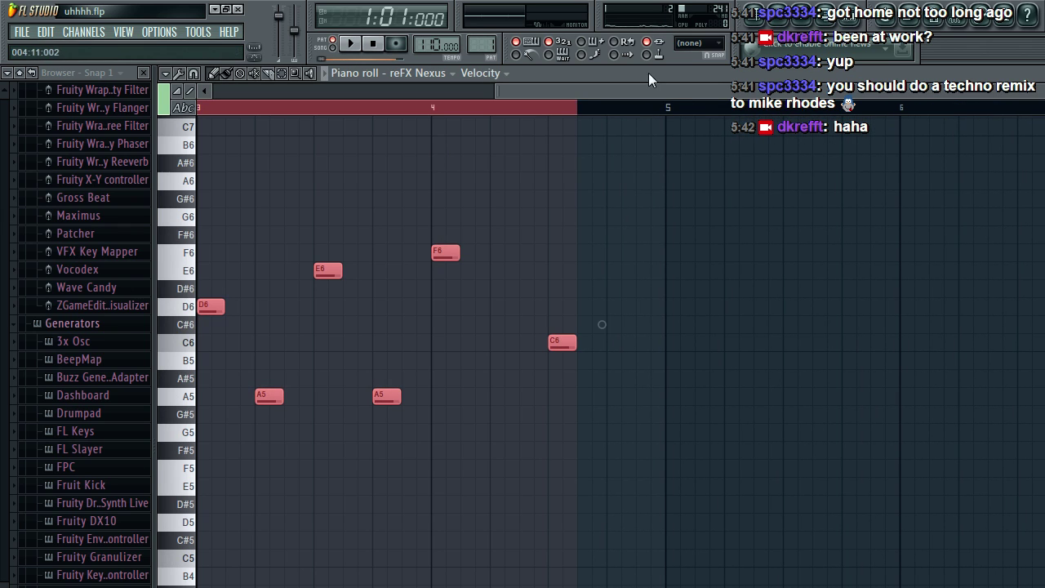
click(756, 16)
click(778, 16)
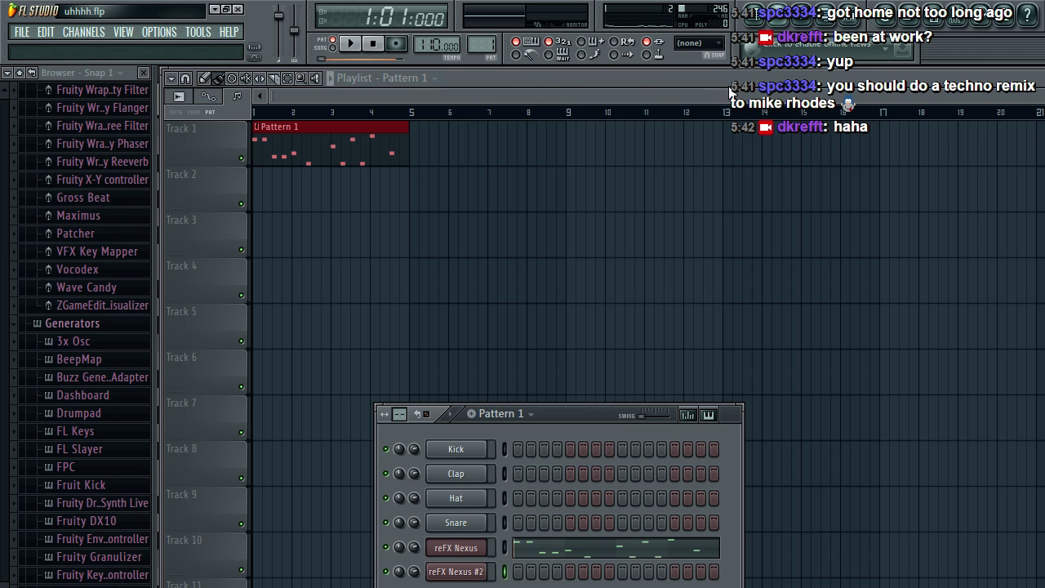
Step: Create a new empty pattern named "balls"
click(521, 414)
click(584, 433)
text(balls)
key(Return)
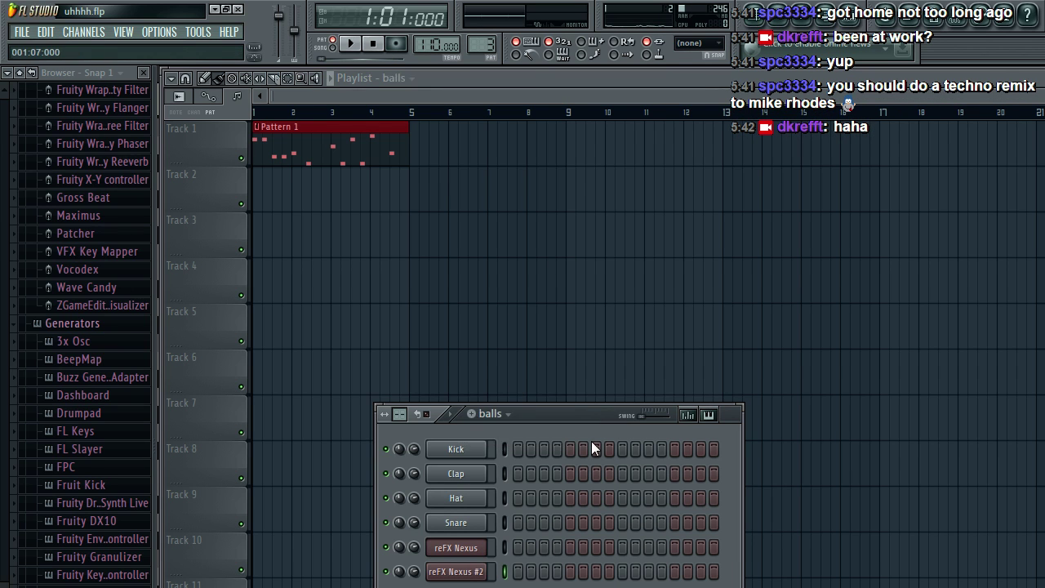
Step: Paste the copied melody at the start of the reFX Nexus #2 piano roll in the balls pattern
right_click(452, 578)
click(521, 571)
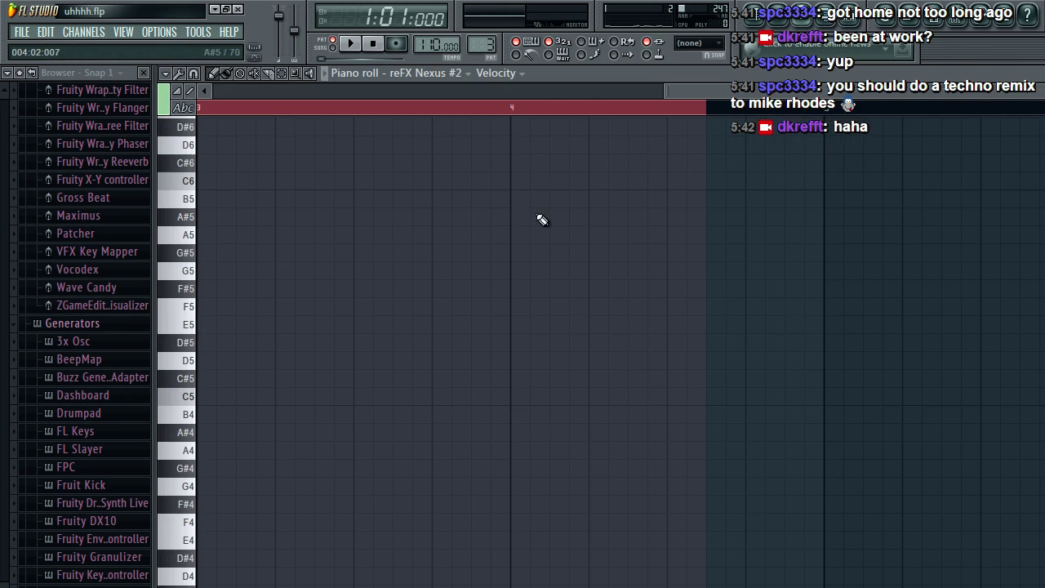
drag(669, 87, 81, 95)
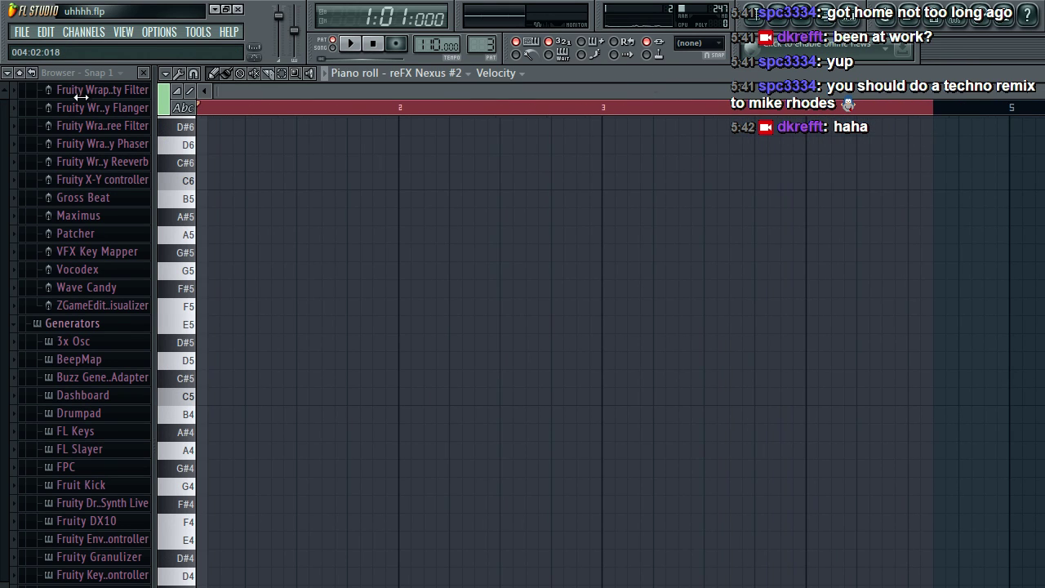
scroll(555, 229, up, 4)
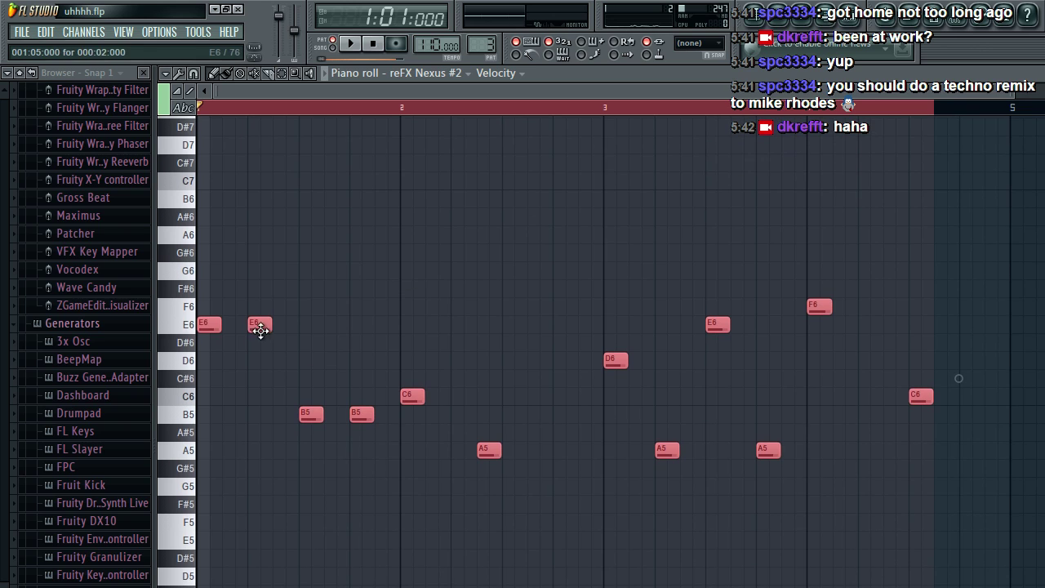
Step: Reduce bars 1 and 2 to a single E6 and a single C6 note, each lengthened to a full bar
right_click(309, 414)
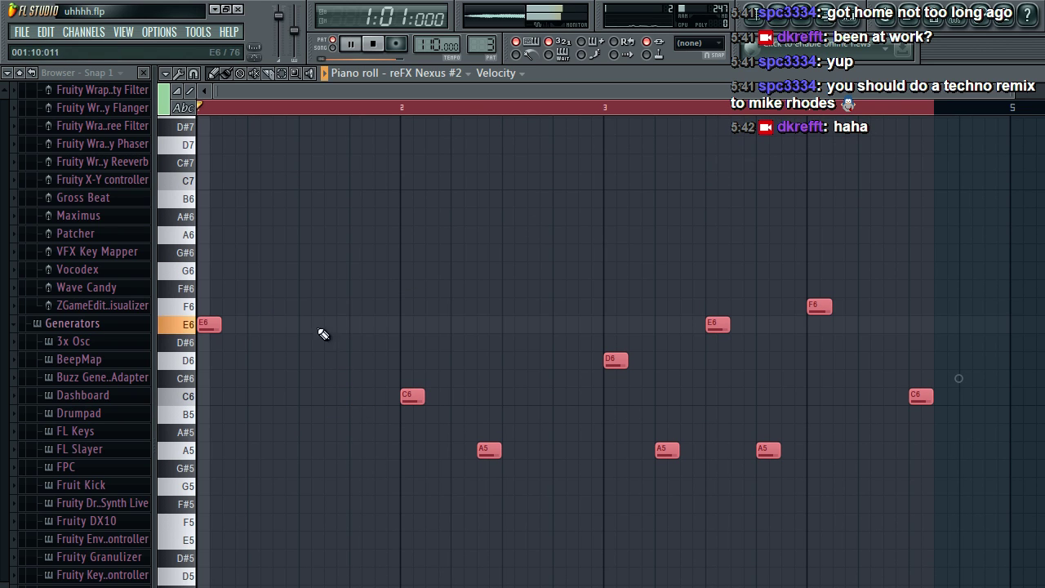
click(290, 105)
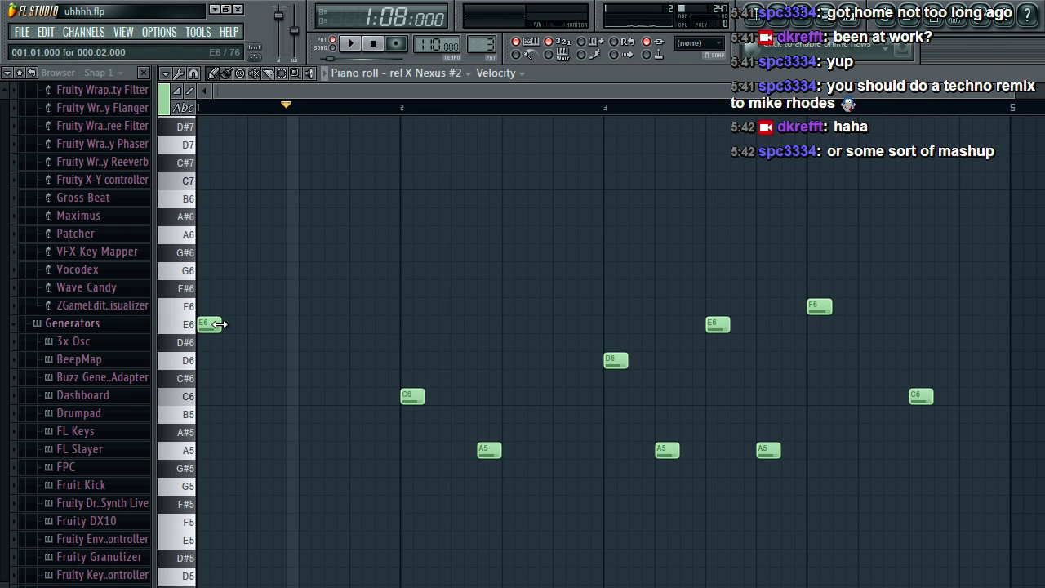
drag(219, 324, 399, 324)
key(space)
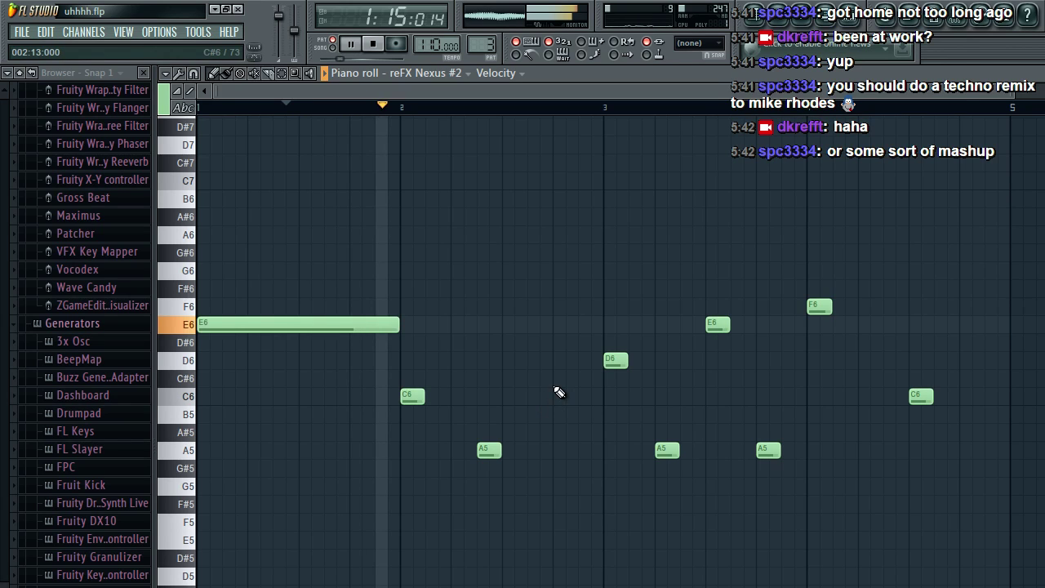
key(space)
right_click(489, 450)
drag(422, 396, 603, 396)
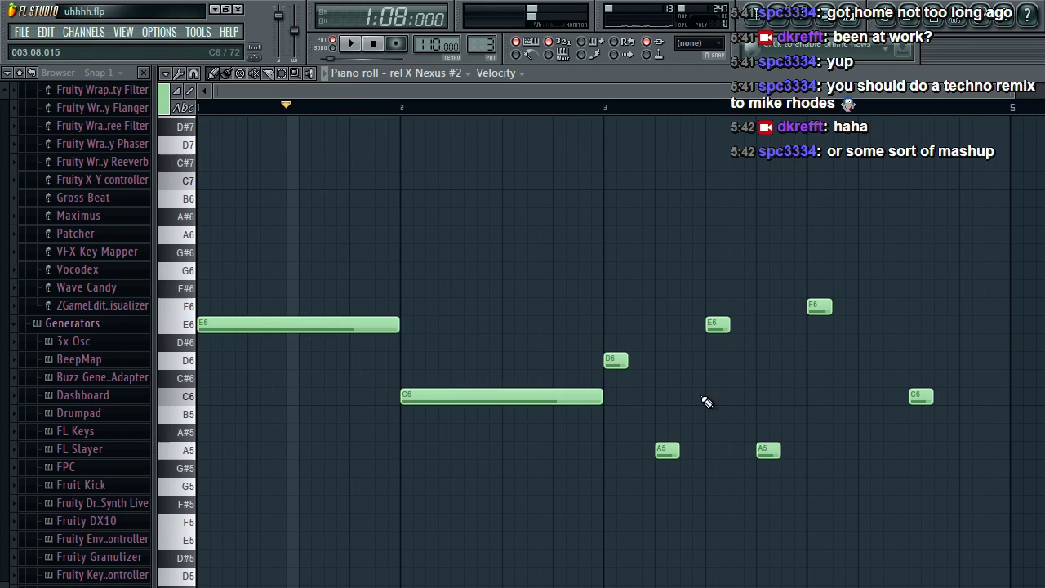
Step: Reduce bars 3 and 4 to a single D6 and a single F6 note, each lasting a full bar
right_click(769, 450)
right_click(667, 450)
right_click(718, 324)
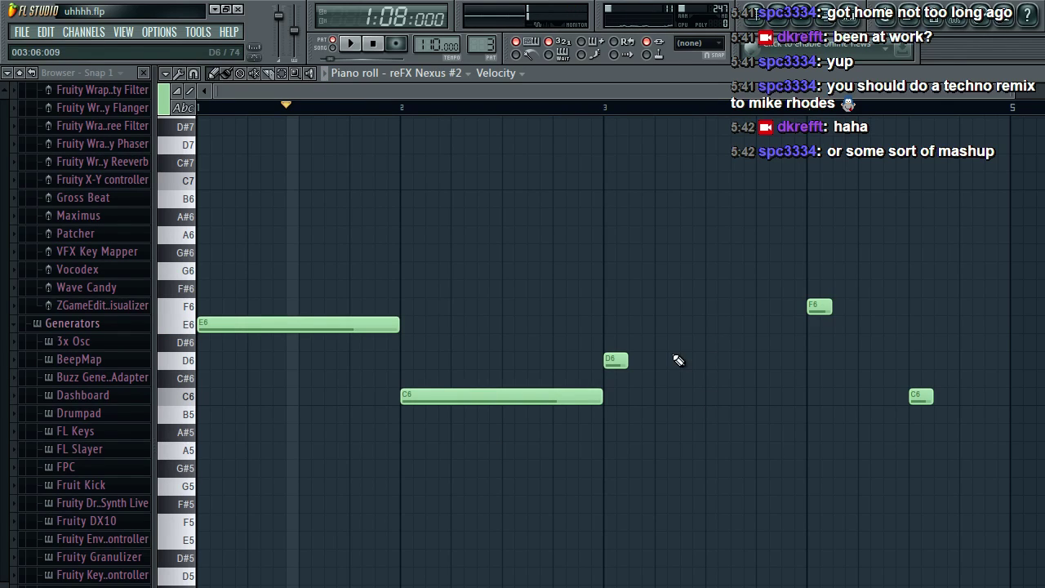
drag(626, 360, 806, 360)
drag(831, 307, 1036, 307)
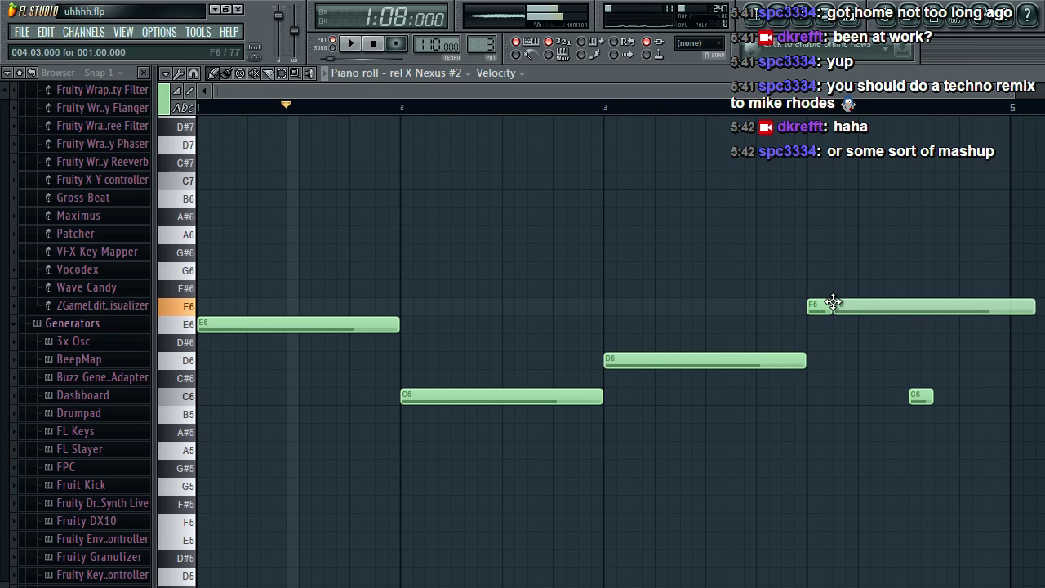
drag(833, 303, 809, 305)
right_click(935, 391)
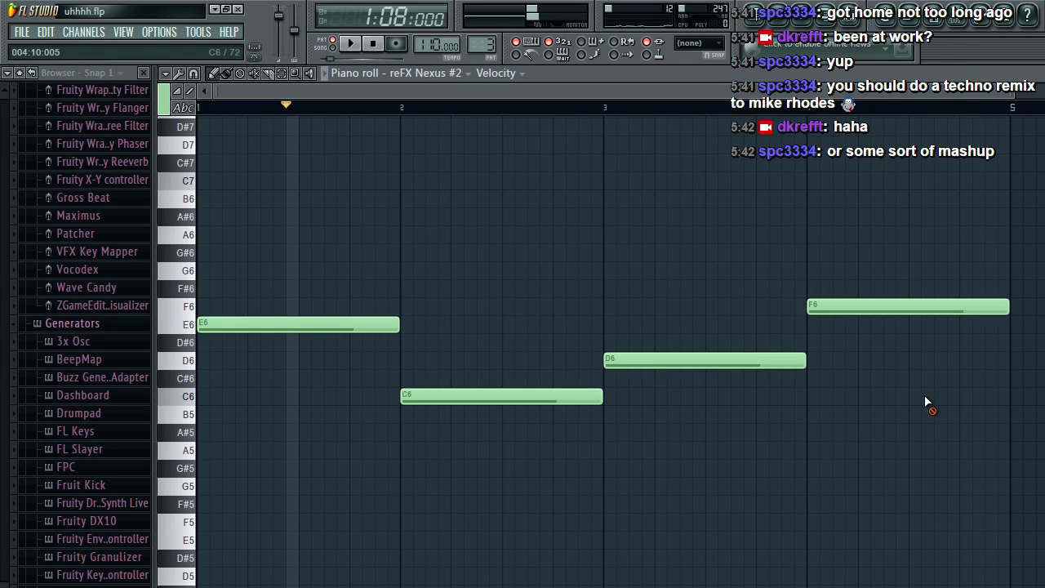
Step: Transpose all four sustained notes one octave down
click(166, 72)
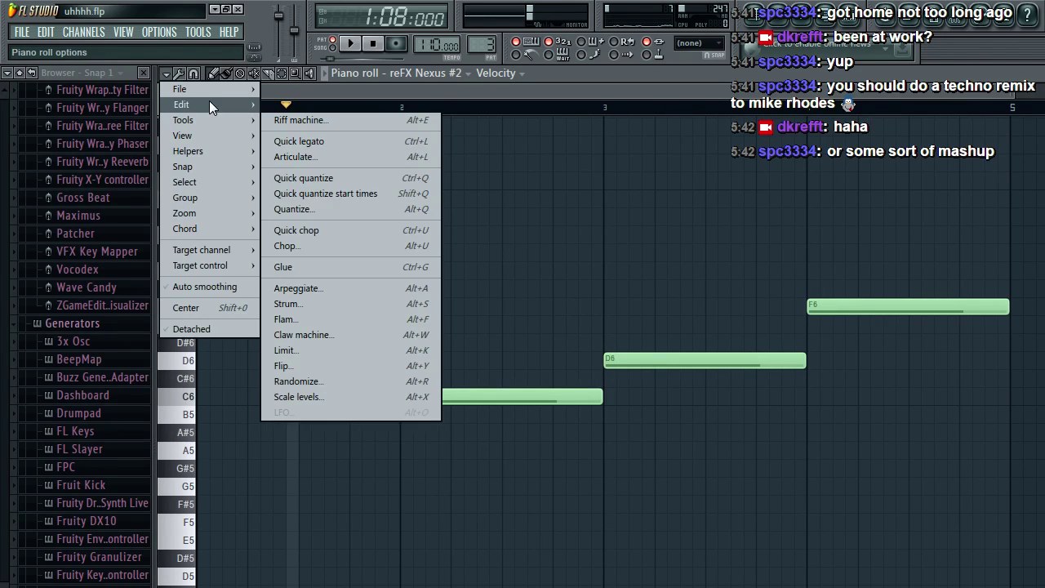
mouse_move(209, 104)
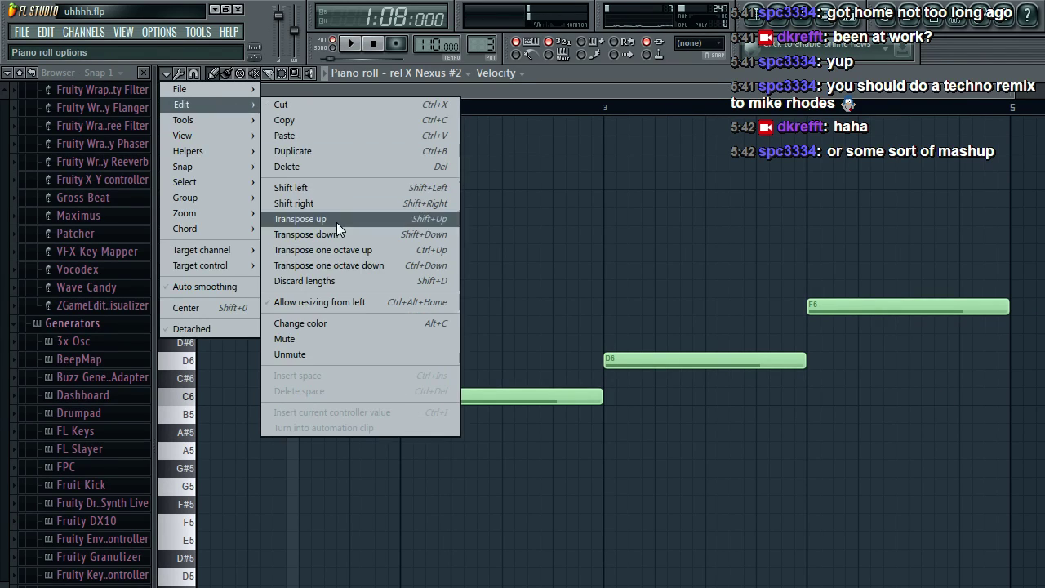
click(352, 263)
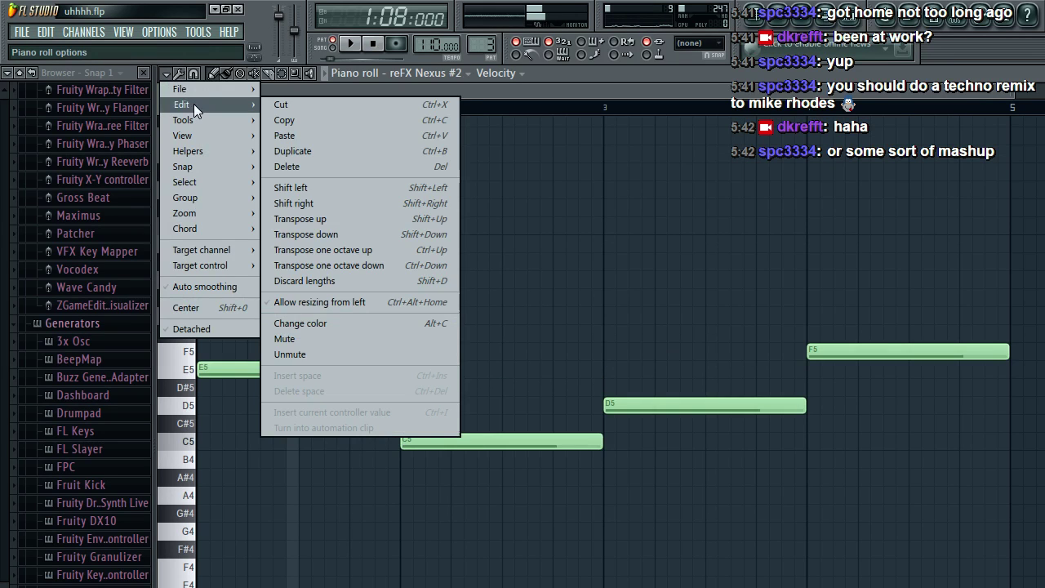
key(Escape)
Step: Place the balls pattern on Track 2 and a second Pattern 1 clip on Track 1, both starting at bar 5
click(414, 181)
click(400, 149)
click(420, 147)
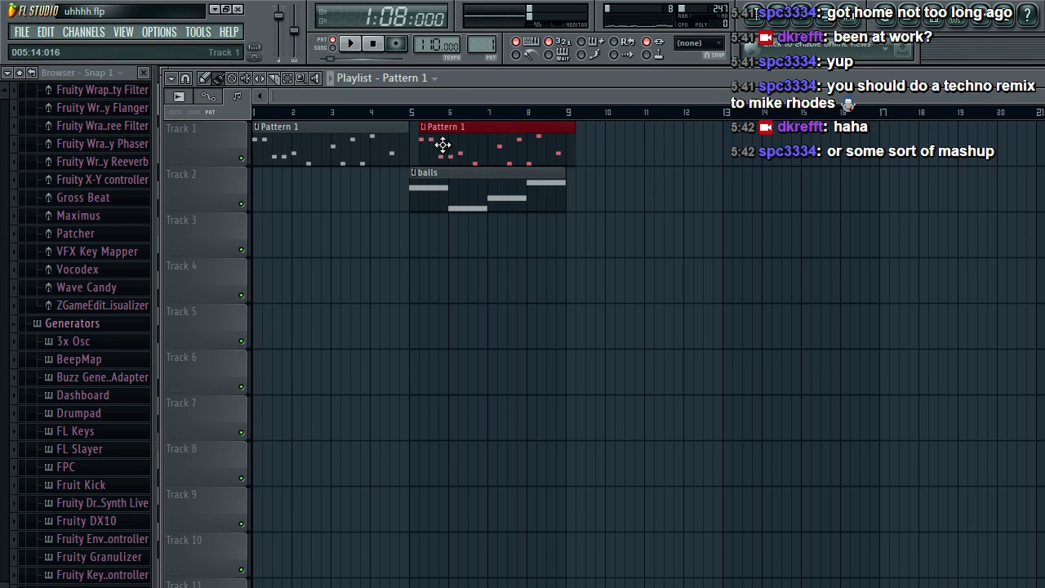
drag(442, 144, 432, 145)
Step: Play the arrangement through to bar 8 to check it, and save the project
key(space)
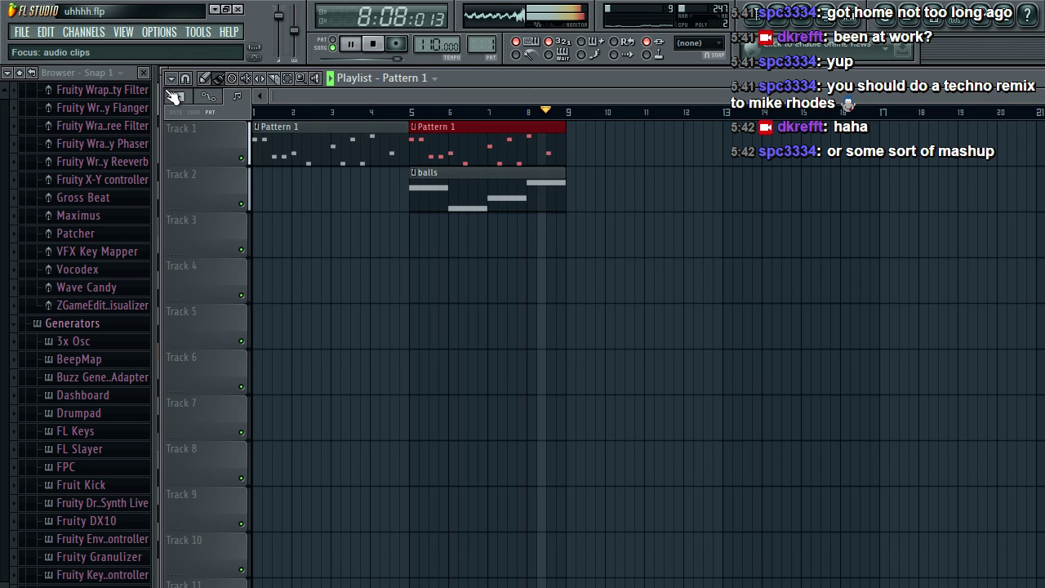
key(space)
click(30, 31)
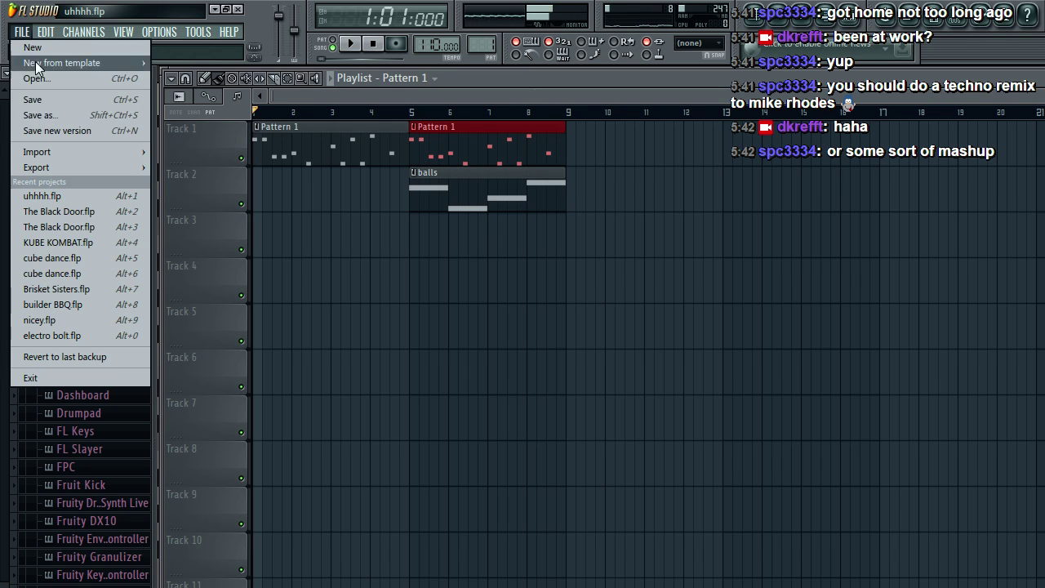
click(47, 104)
Step: Add another balls clip on Track 2 and another Pattern 1 clip on Track 1, both starting at bar 9
click(571, 186)
click(576, 187)
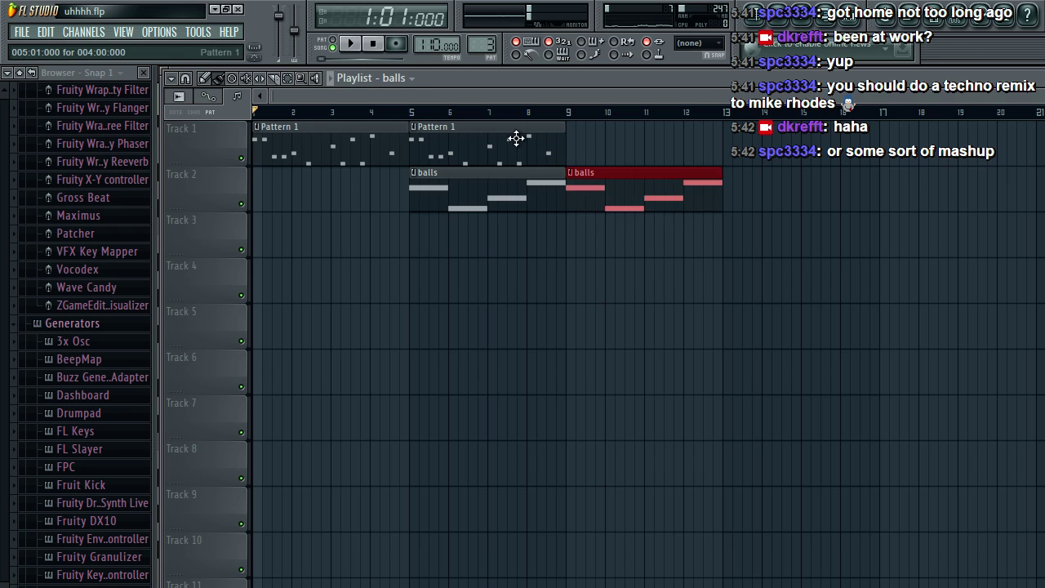
click(514, 135)
click(577, 145)
Step: Add a new ezdrummer channel to the project
click(91, 32)
mouse_move(98, 47)
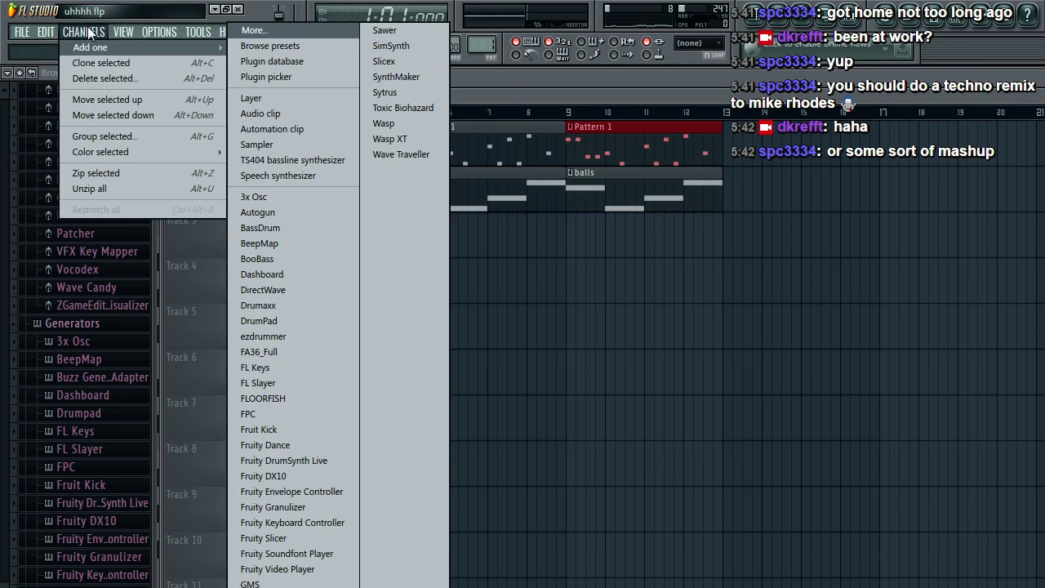
click(303, 359)
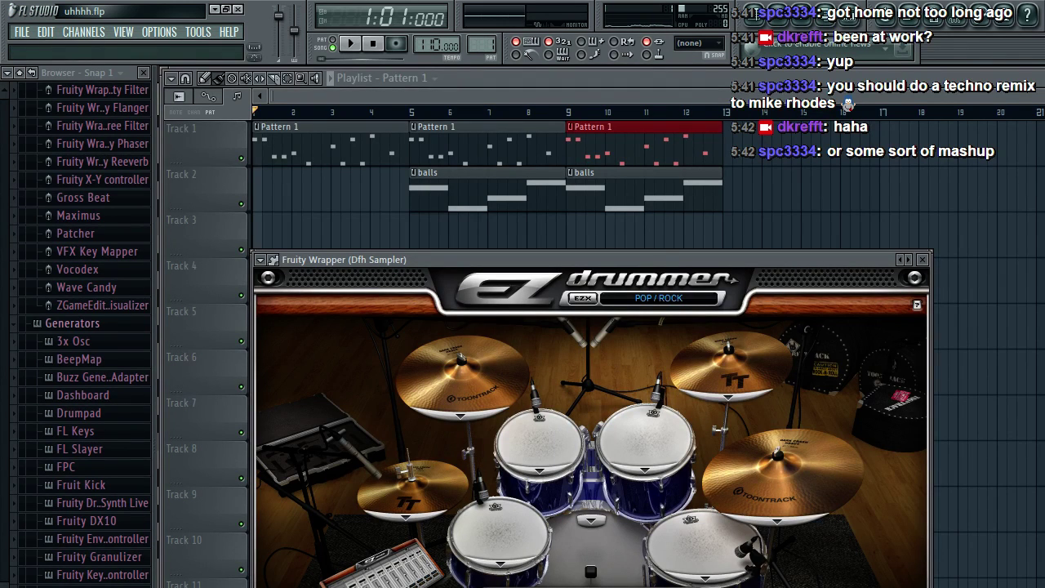
Step: Audition the kick and snare in the ezdrummer kit and examine the sound options available for each drum
click(594, 564)
click(593, 564)
click(495, 570)
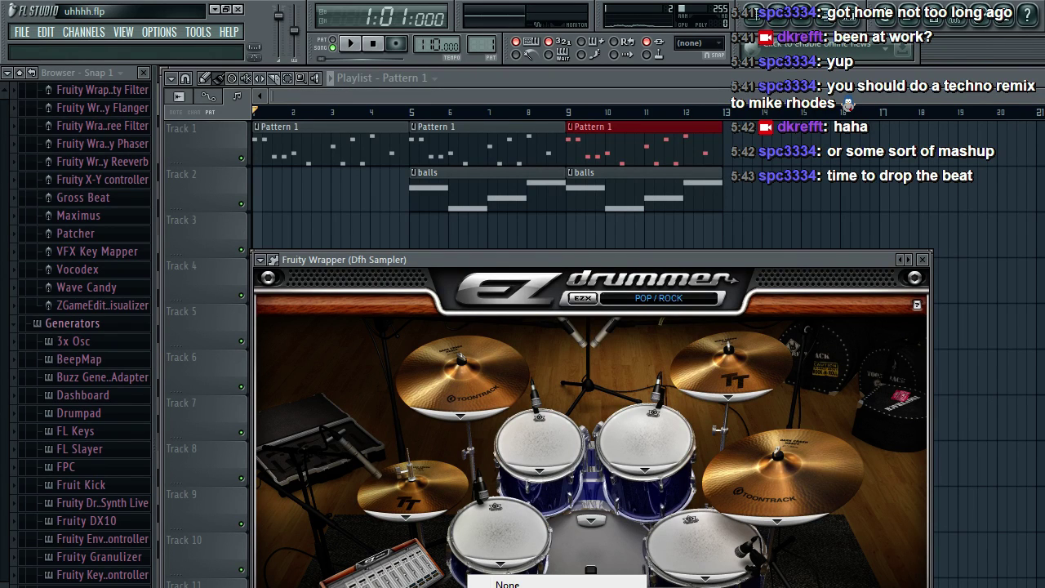
key(Escape)
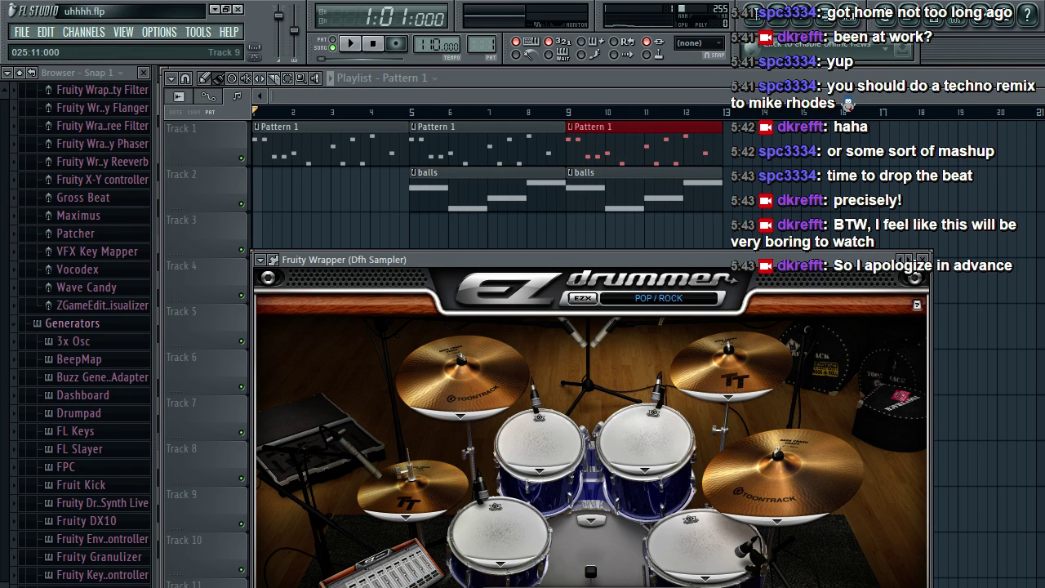
click(616, 556)
click(500, 564)
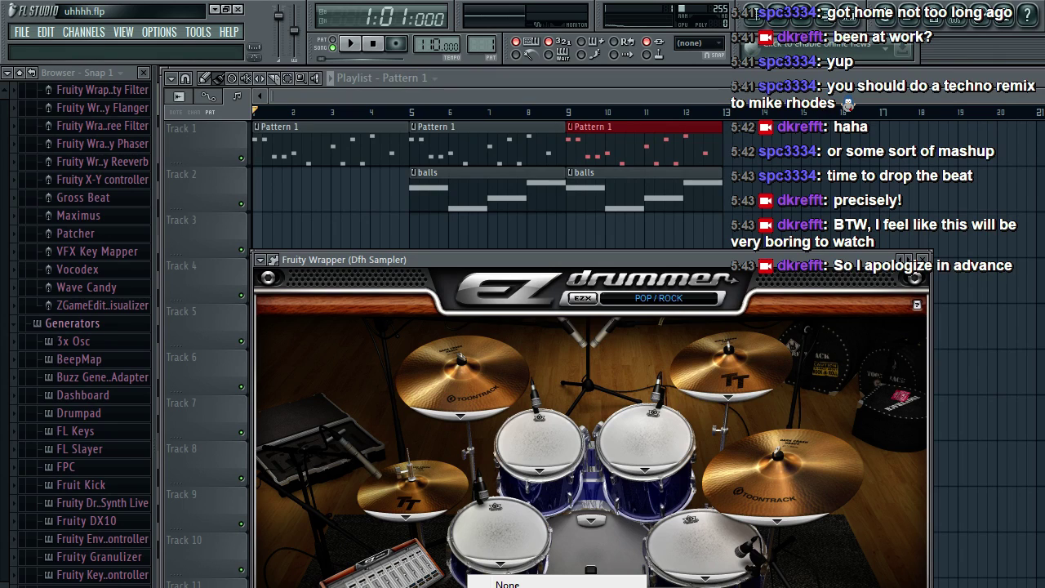
key(Escape)
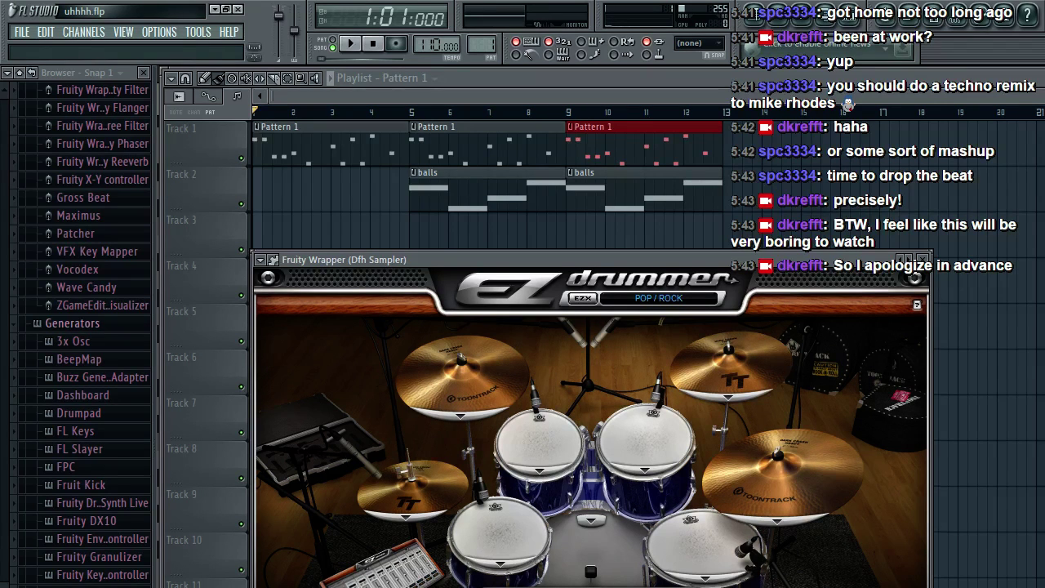
click(500, 534)
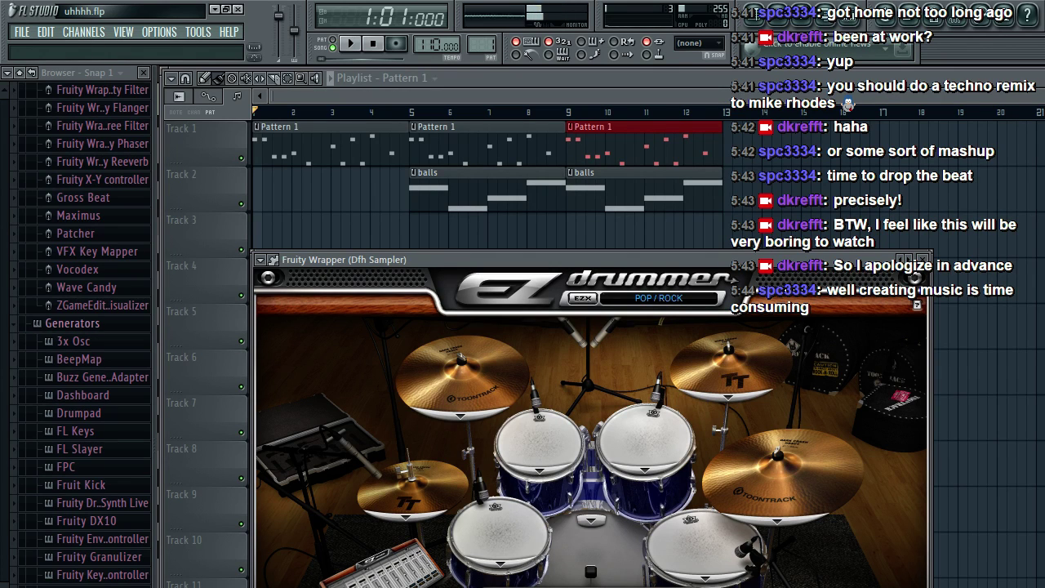
click(591, 521)
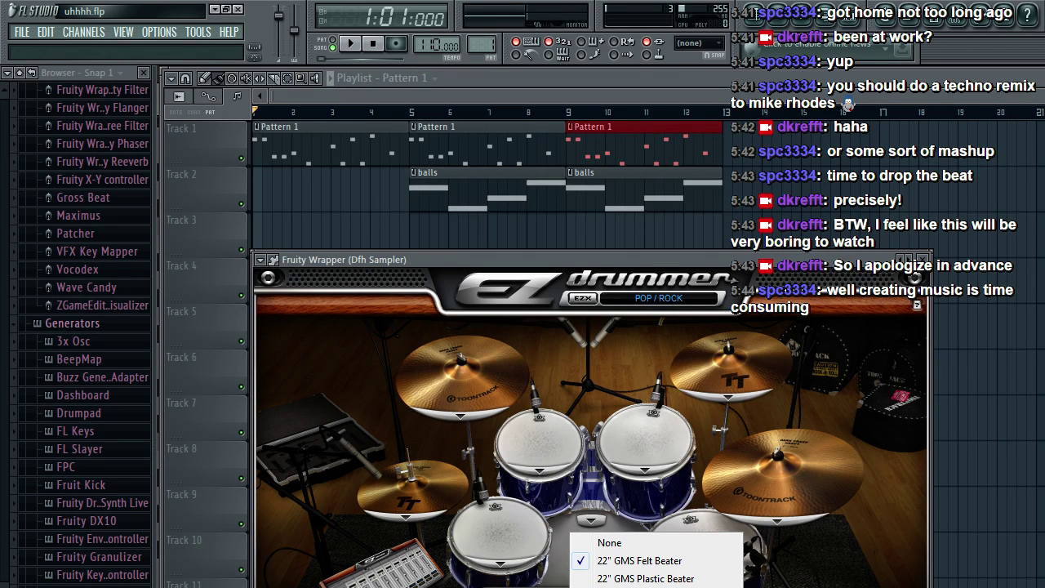
key(Escape)
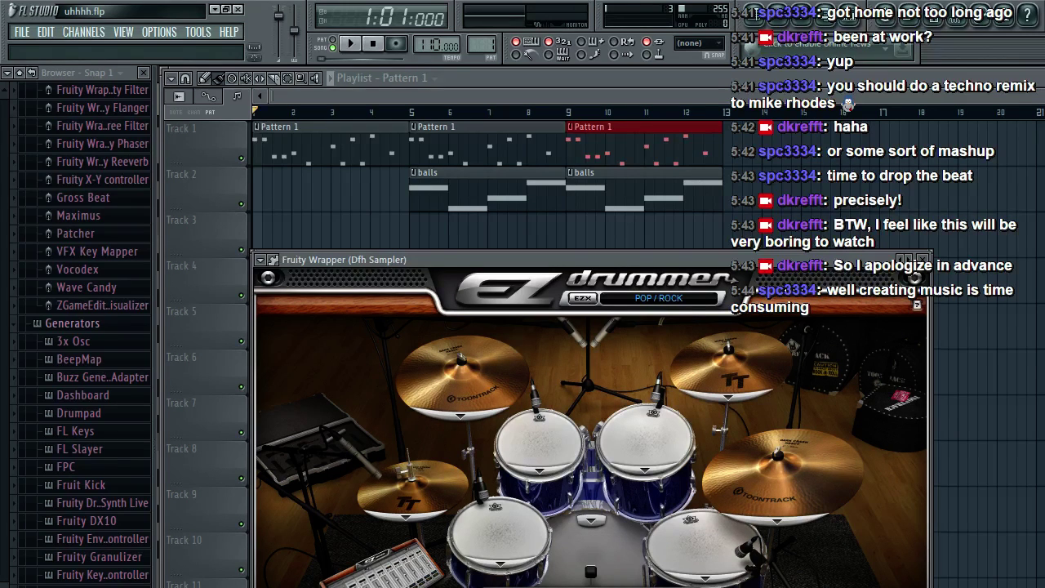
Step: Save the project, audition the kick once more and close the ezdrummer window
click(22, 32)
click(79, 100)
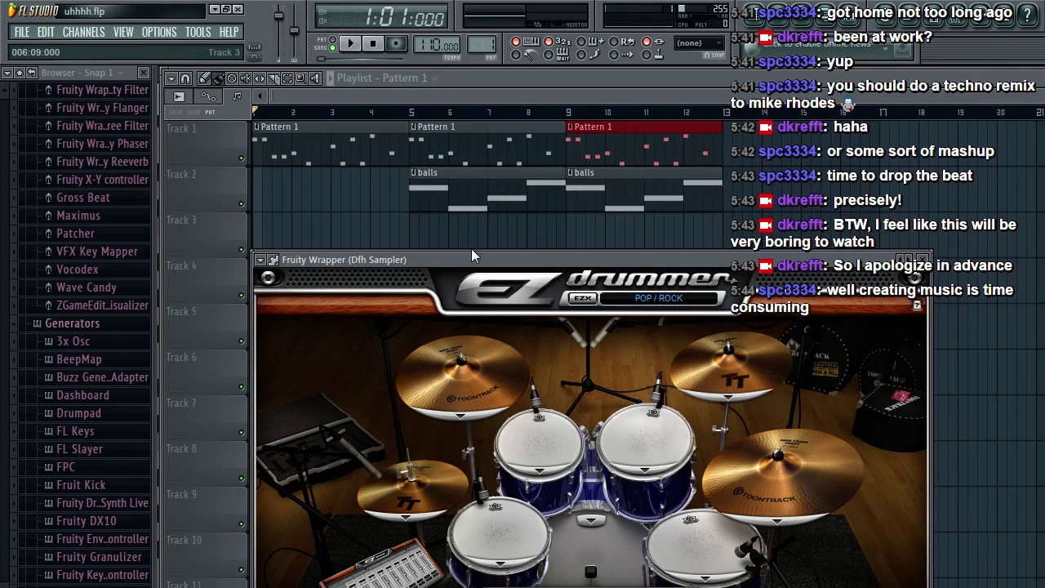
click(591, 561)
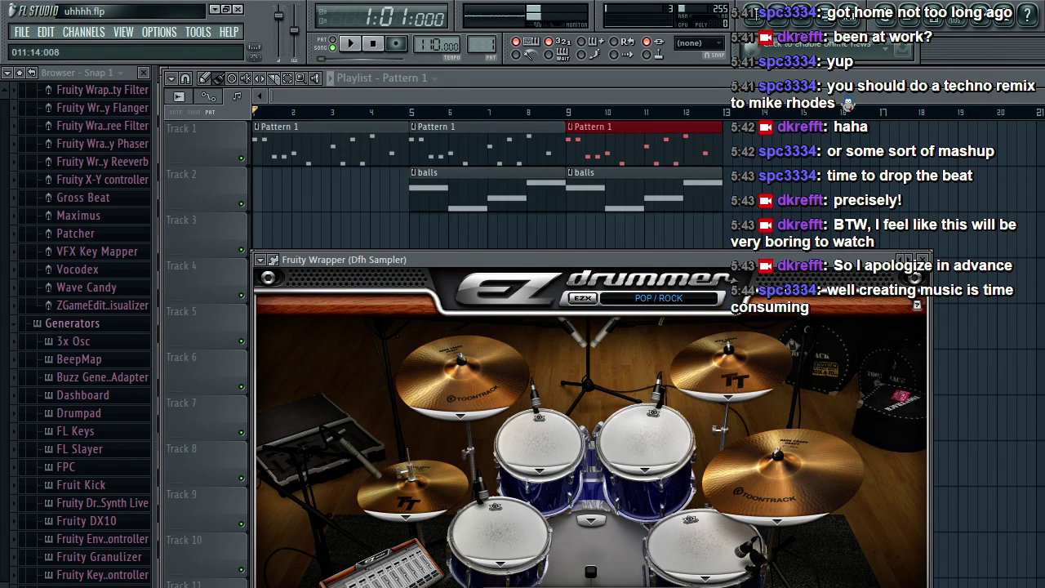
click(923, 259)
Step: Play the arrangement from bar 9
click(772, 25)
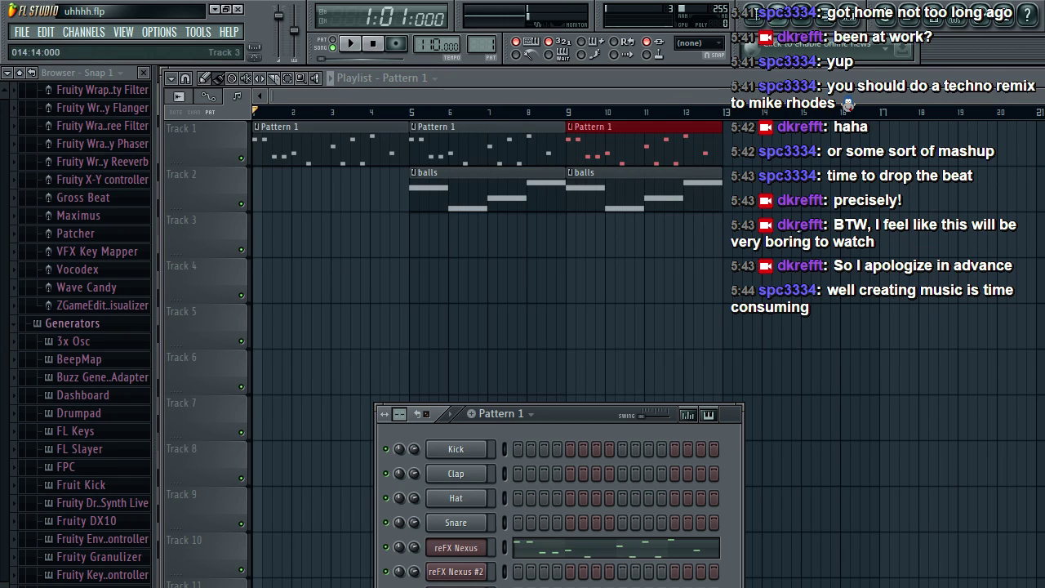
click(571, 113)
key(space)
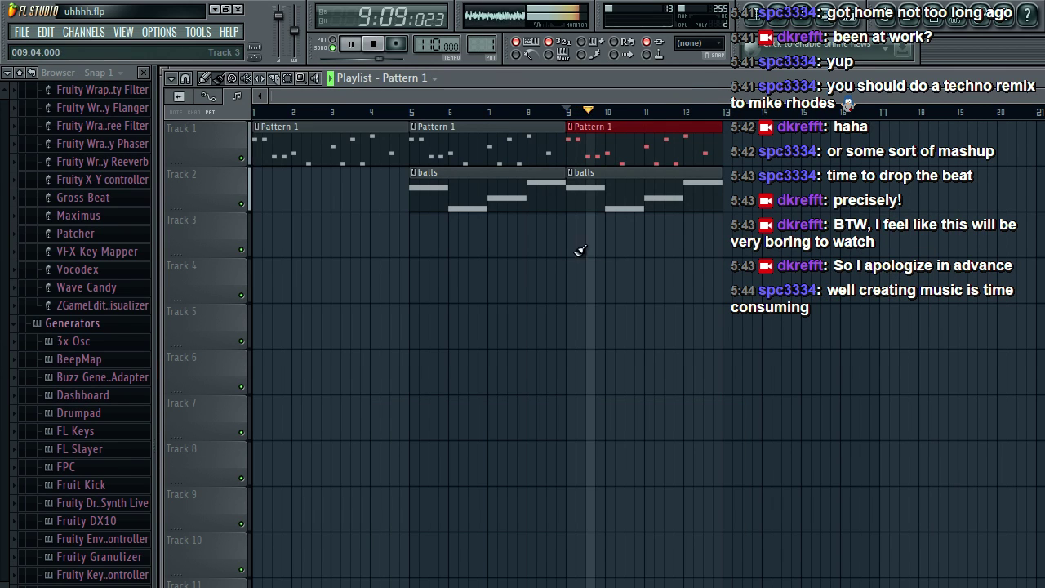
Step: Create a new pattern named drums
click(771, 21)
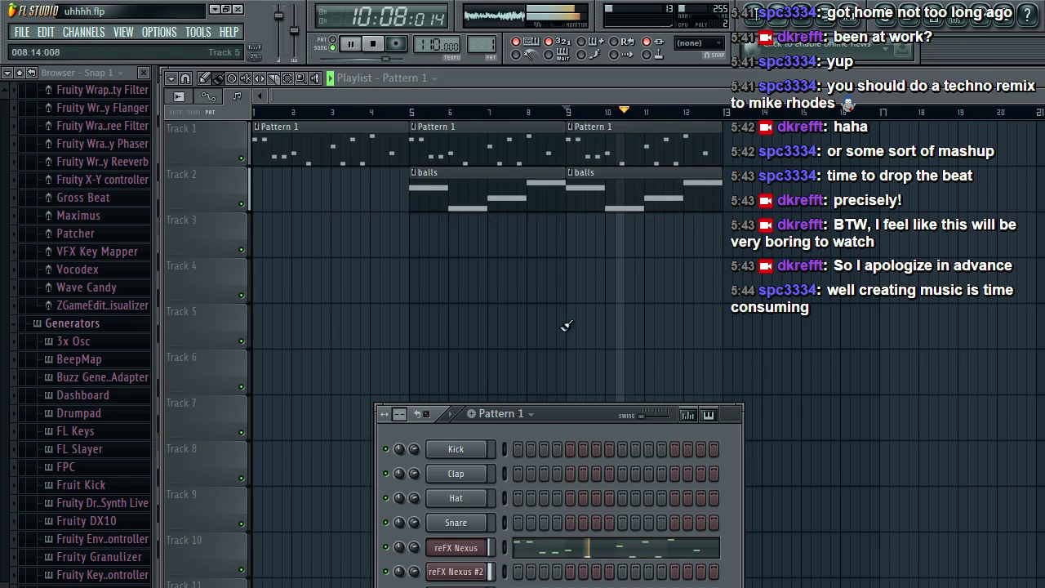
click(534, 418)
click(593, 446)
text(drums)
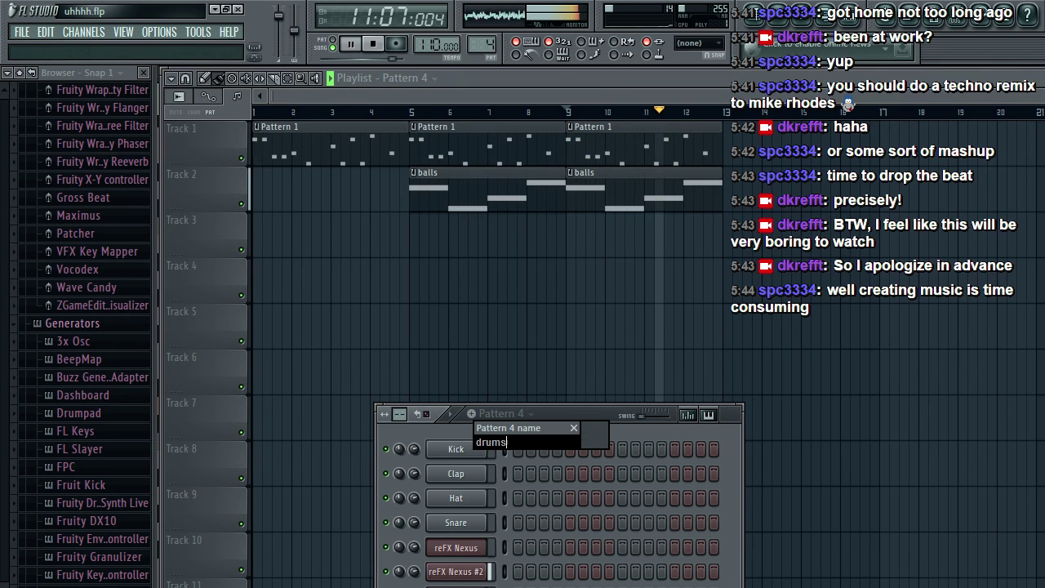
key(Return)
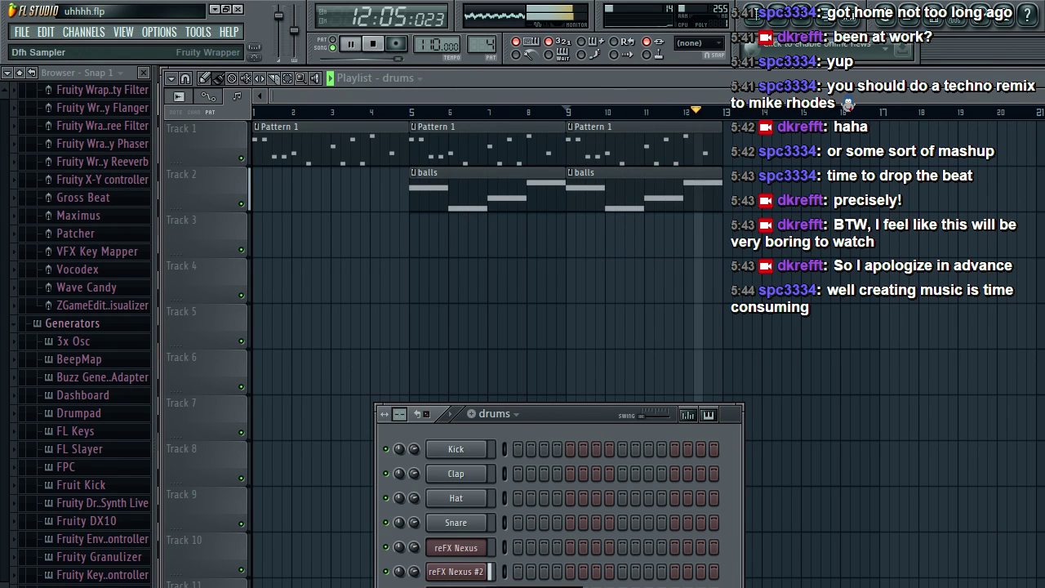
Step: Open the Dfh Sampler piano roll for the drums pattern, stop playback and audition the drum sounds on the keys around G4
right_click(458, 587)
click(490, 587)
key(space)
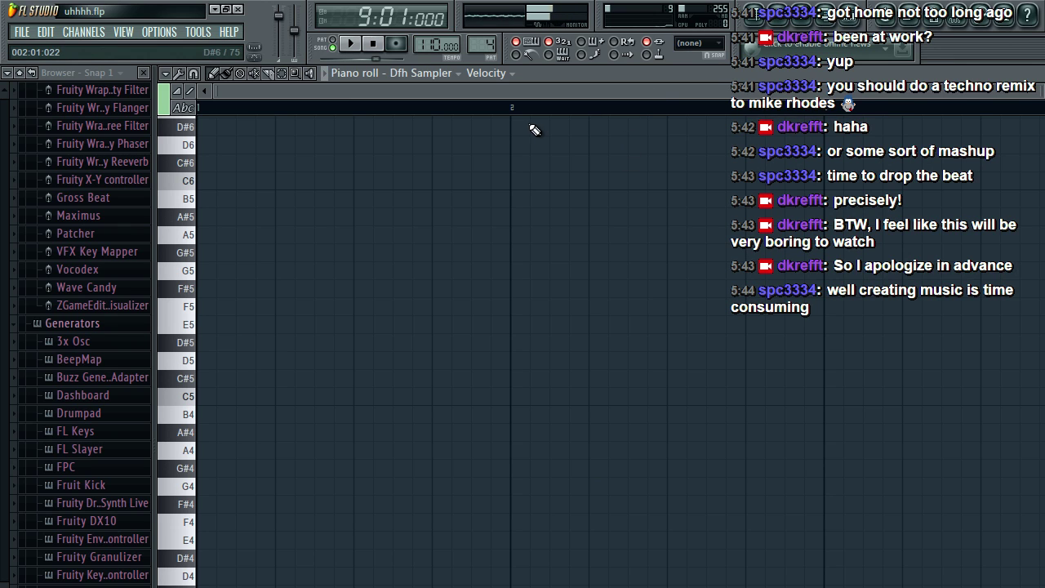
click(196, 488)
scroll(187, 490, down, 4)
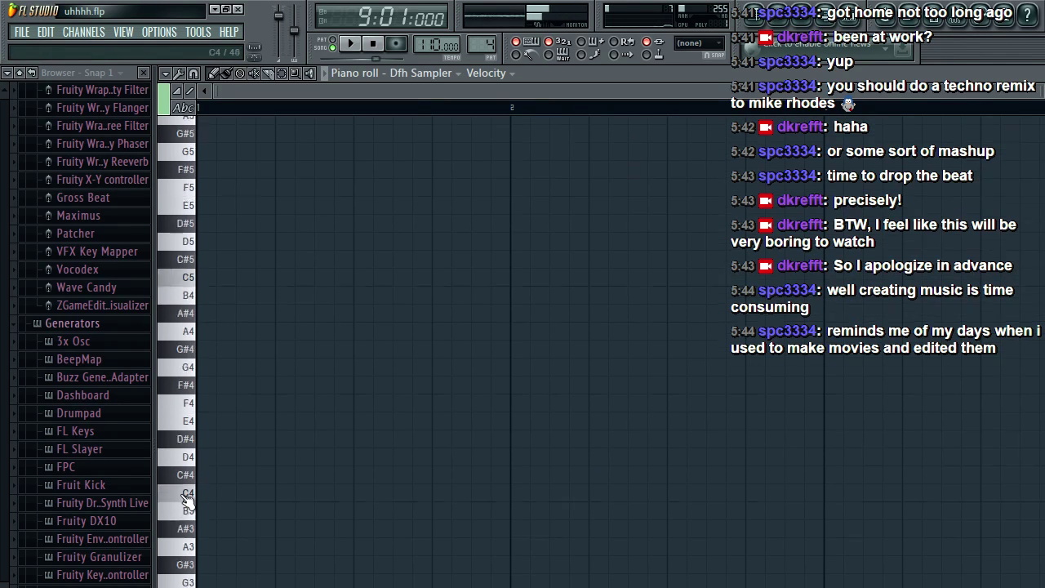
click(186, 288)
click(182, 273)
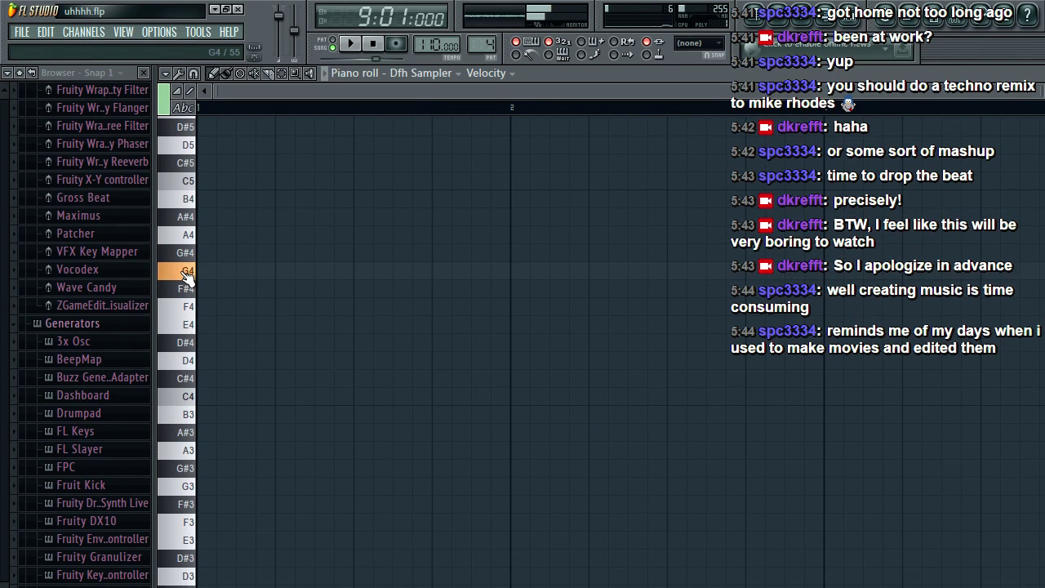
click(183, 310)
click(185, 274)
click(189, 289)
Step: Place a one-bar F#4 note at bar 1 and replace it with a one-bar G4 note
click(198, 291)
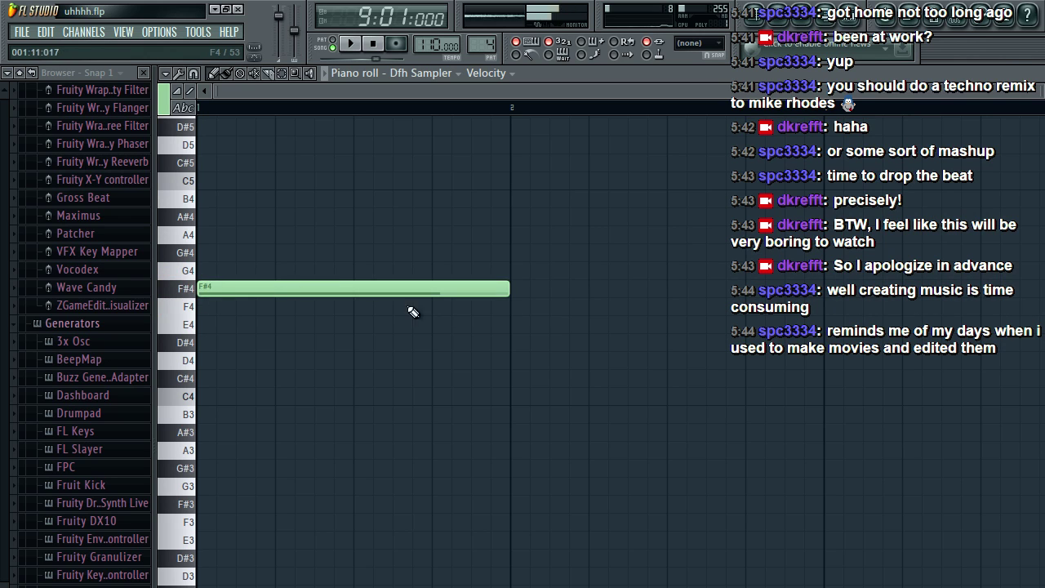
right_click(505, 291)
click(206, 271)
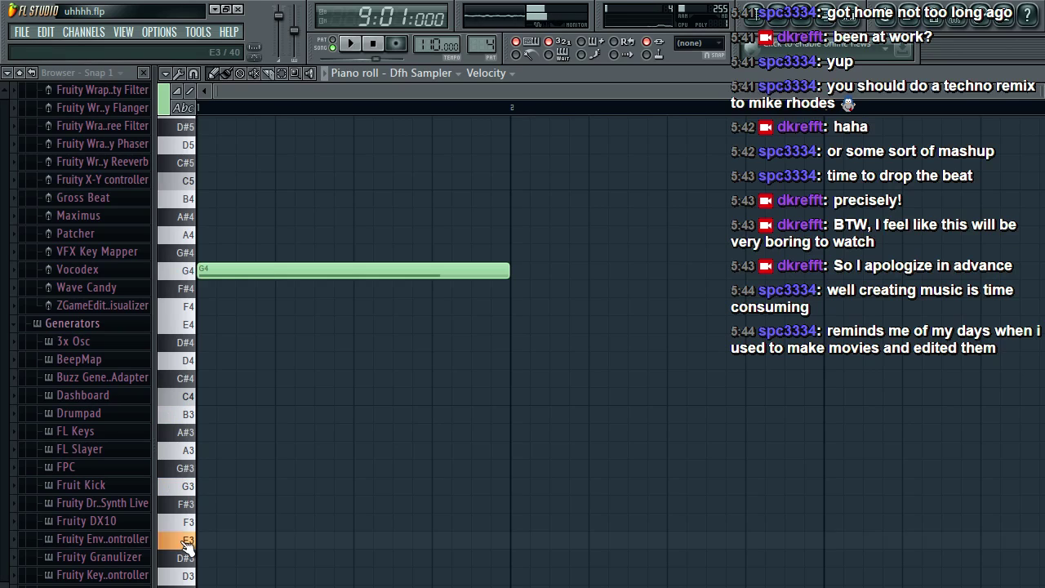
Step: Audition the keys around C3, place a C3 note at the start of bar 1 and shorten it to one beat
scroll(186, 490, down, 3)
click(186, 478)
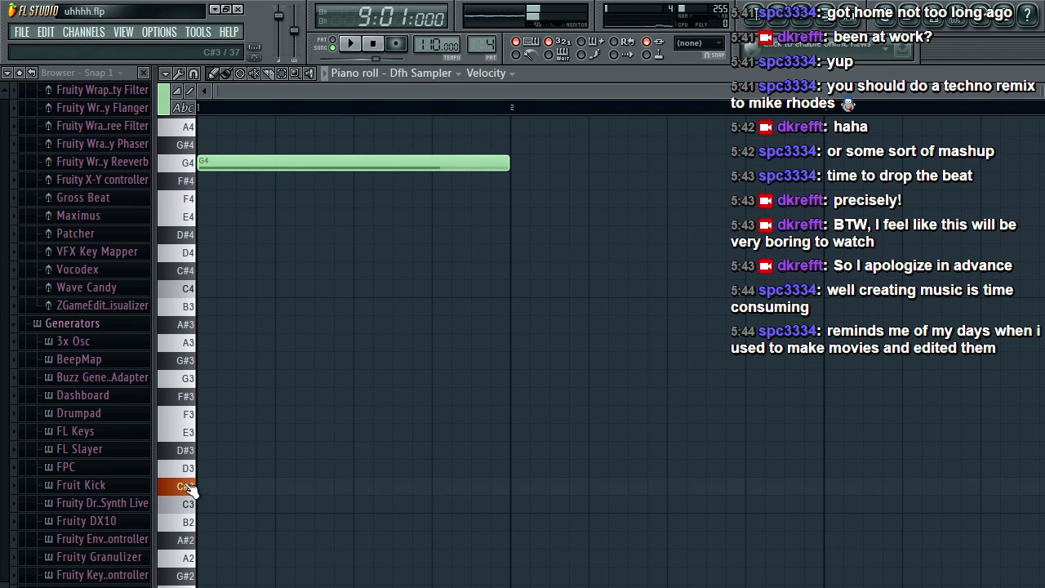
click(187, 474)
click(186, 502)
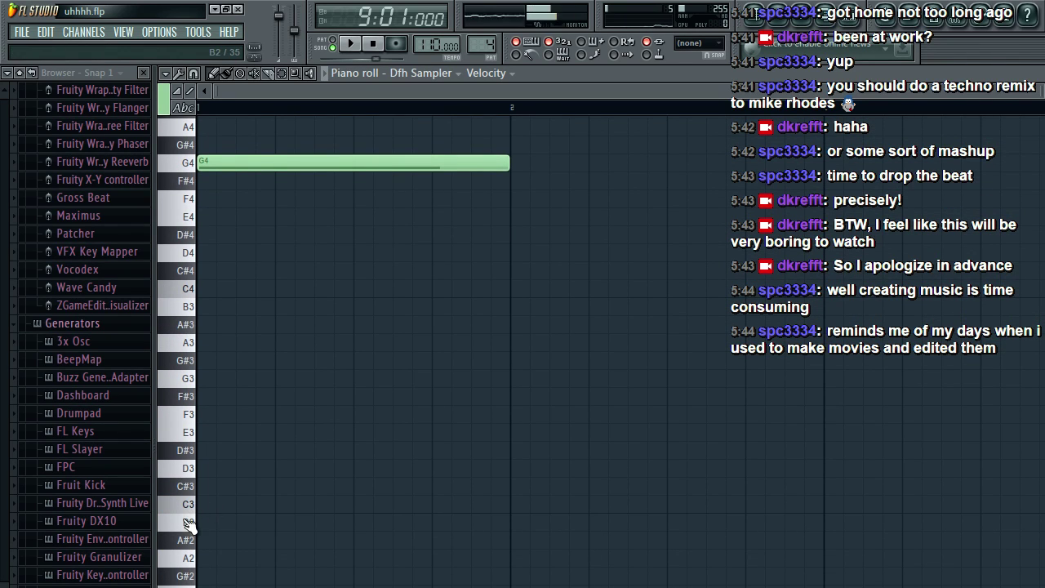
click(204, 504)
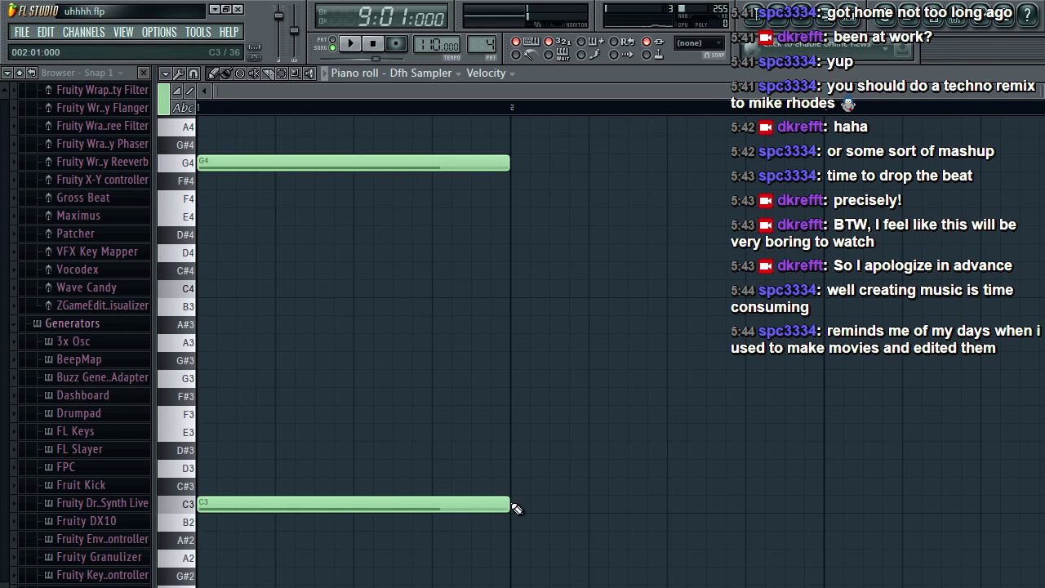
drag(515, 507, 272, 510)
right_click(553, 510)
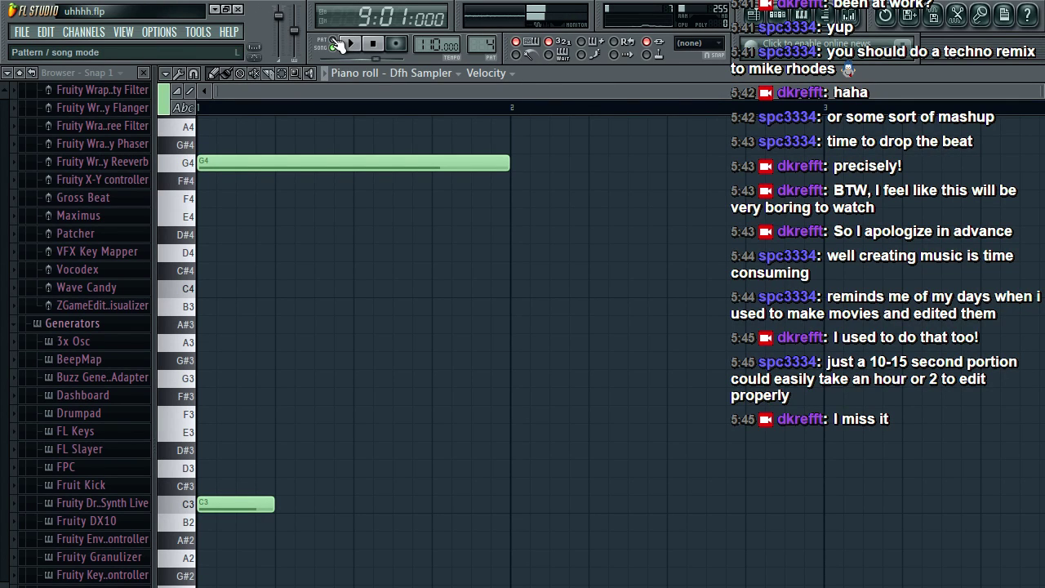
Step: Audition the drum sounds across the piano roll keys, from G#4 down to A1
scroll(502, 346, up, 3)
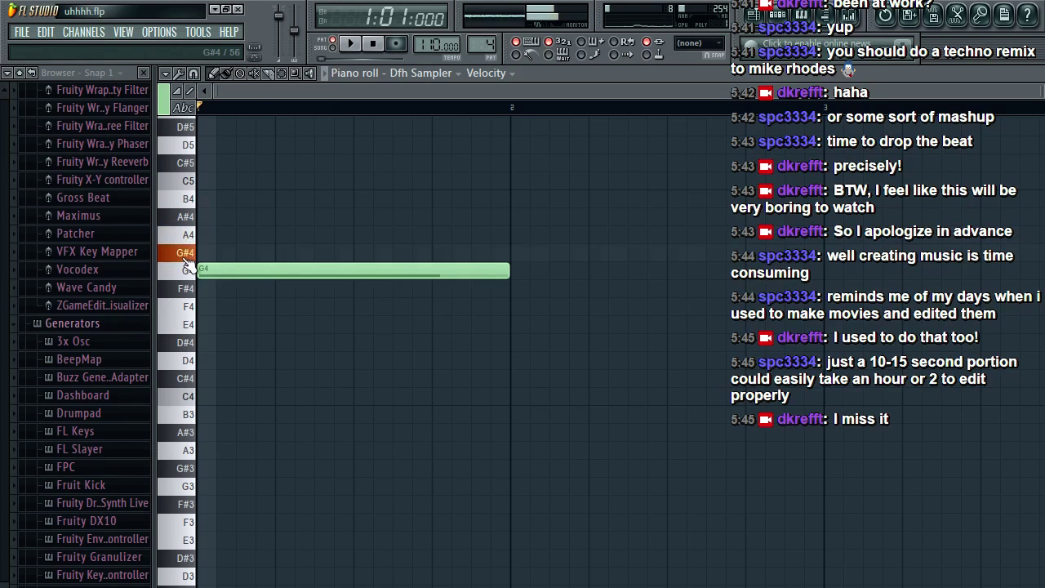
scroll(186, 245, up, 3)
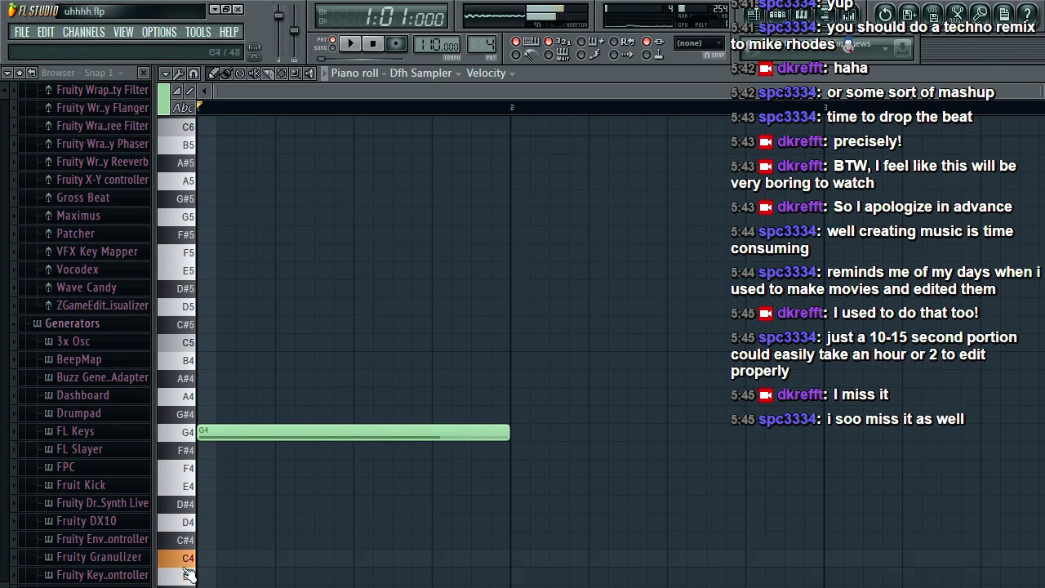
scroll(193, 576, down, 3)
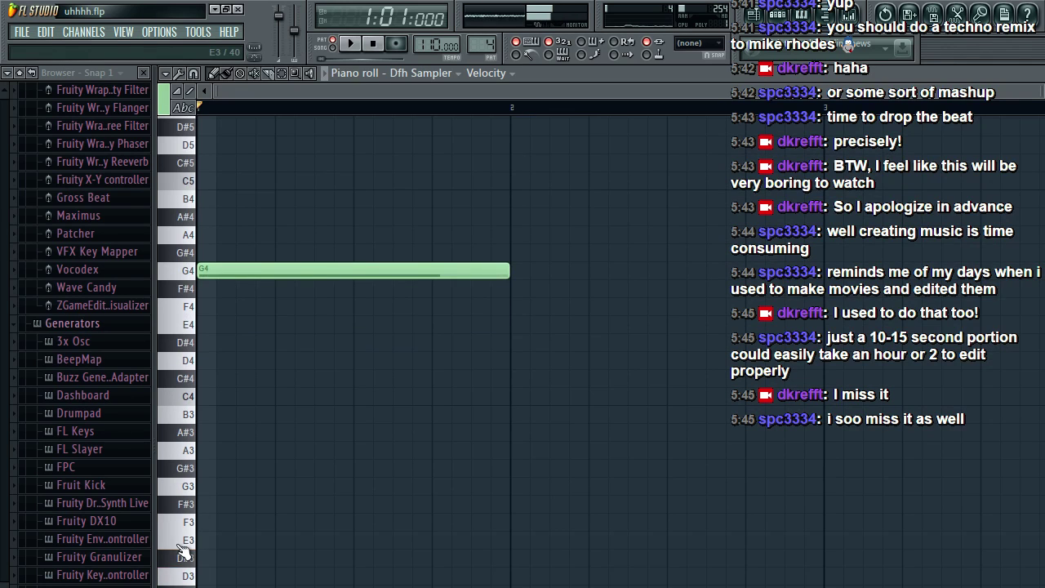
scroll(188, 559, down, 3)
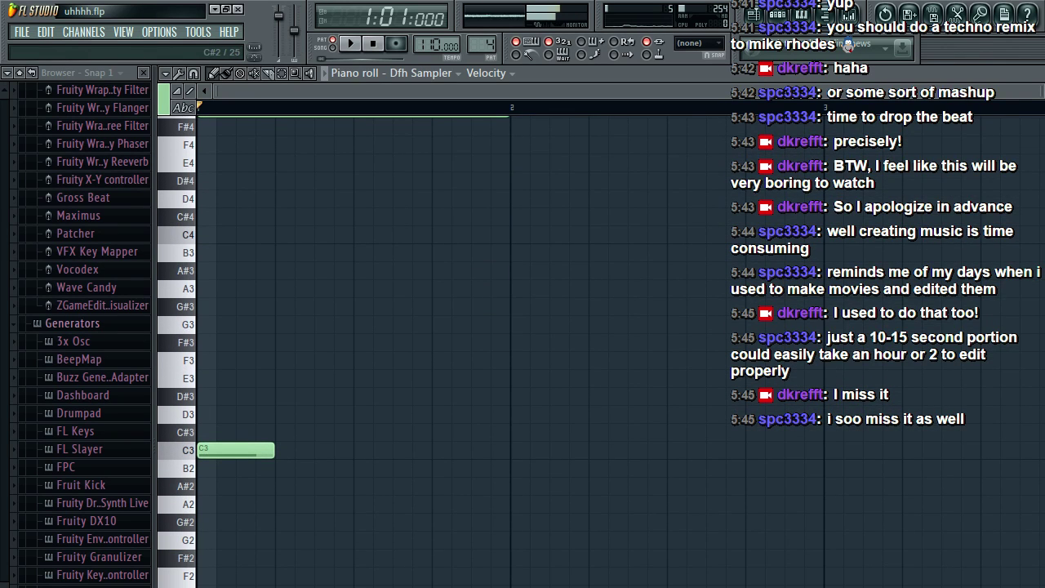
scroll(186, 490, down, 3)
click(185, 455)
click(183, 471)
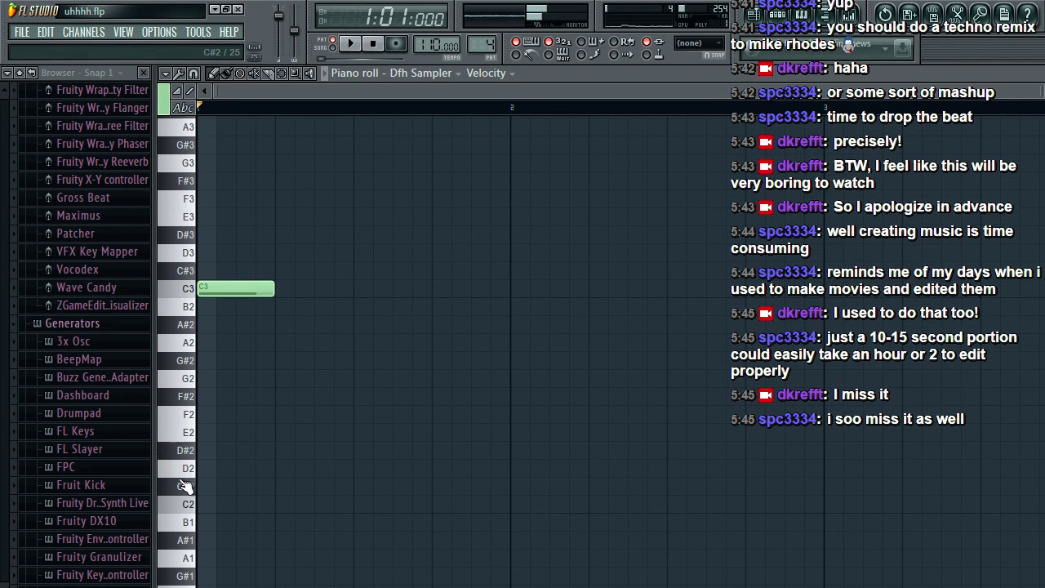
click(187, 505)
click(191, 537)
click(188, 524)
click(186, 559)
click(188, 522)
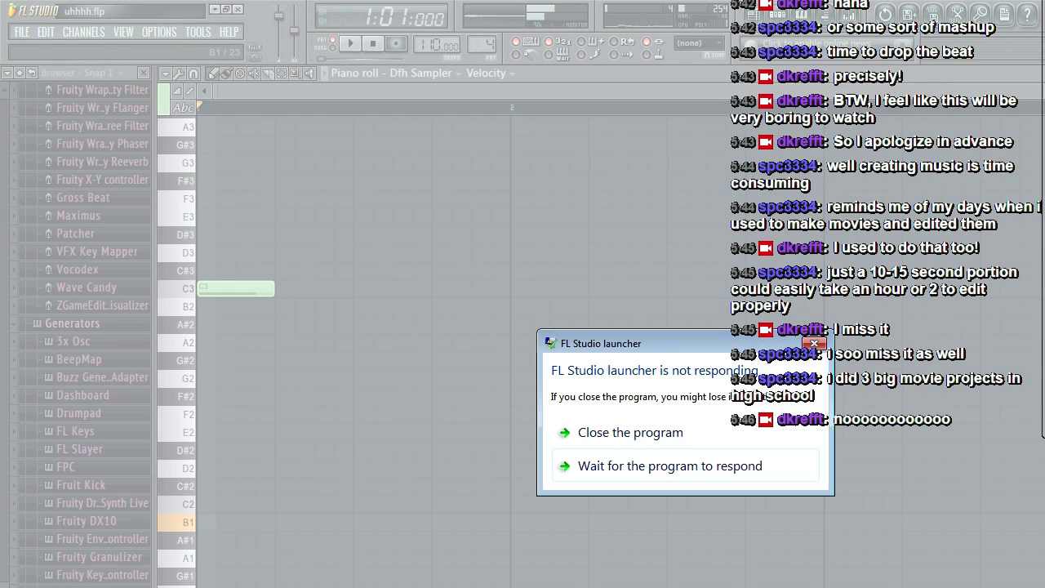
Step: Close the unresponsive program, reopen the uhhhh.flp project and play it from bar 1
click(631, 433)
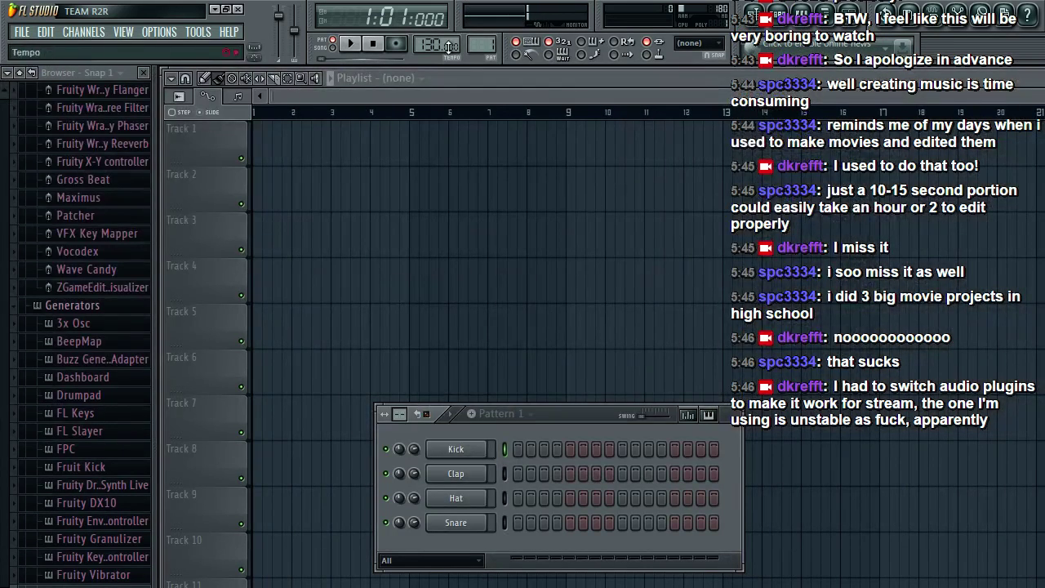
click(23, 33)
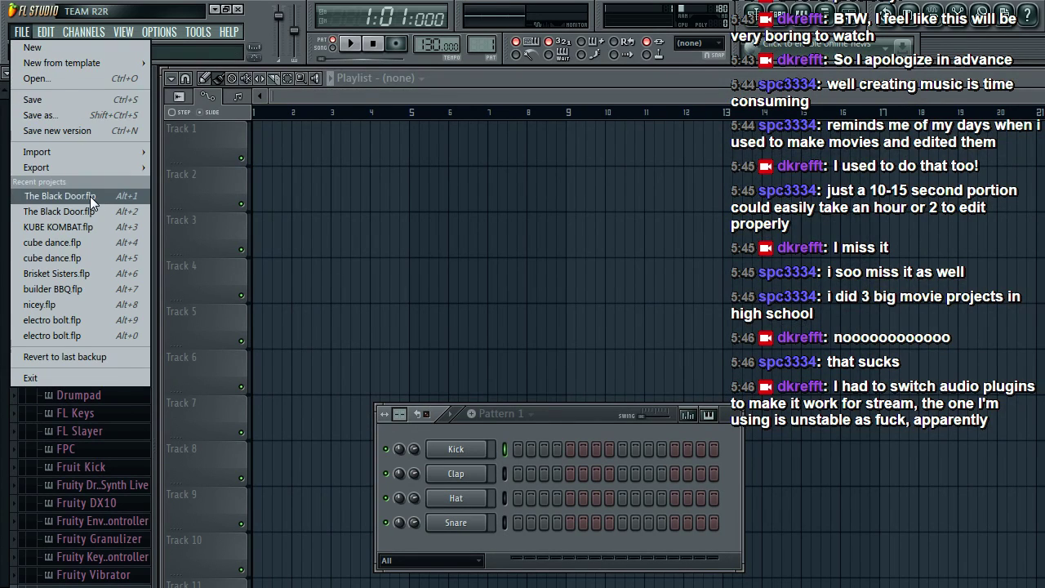
click(81, 78)
double_click(564, 333)
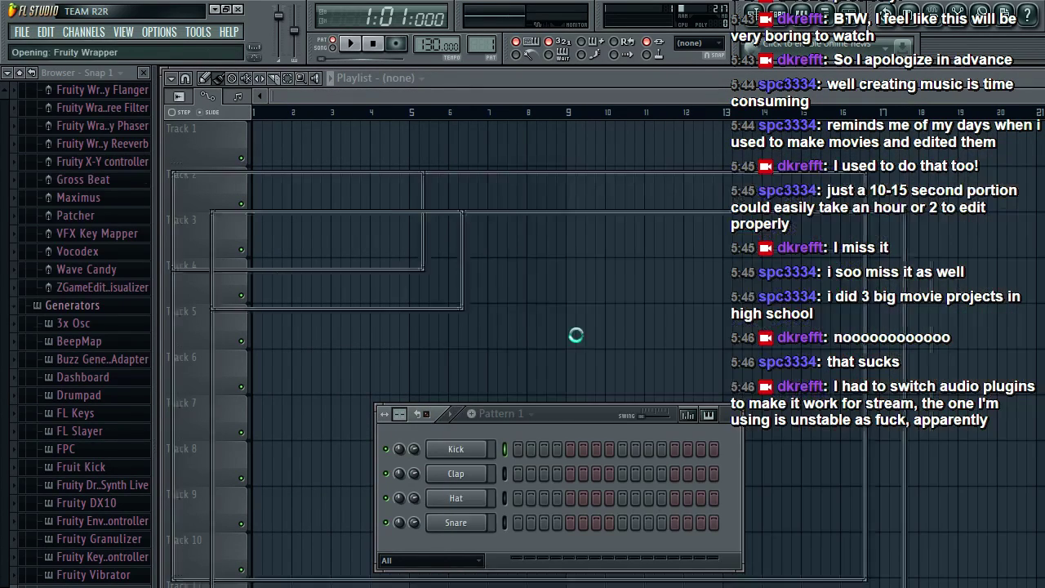
key(space)
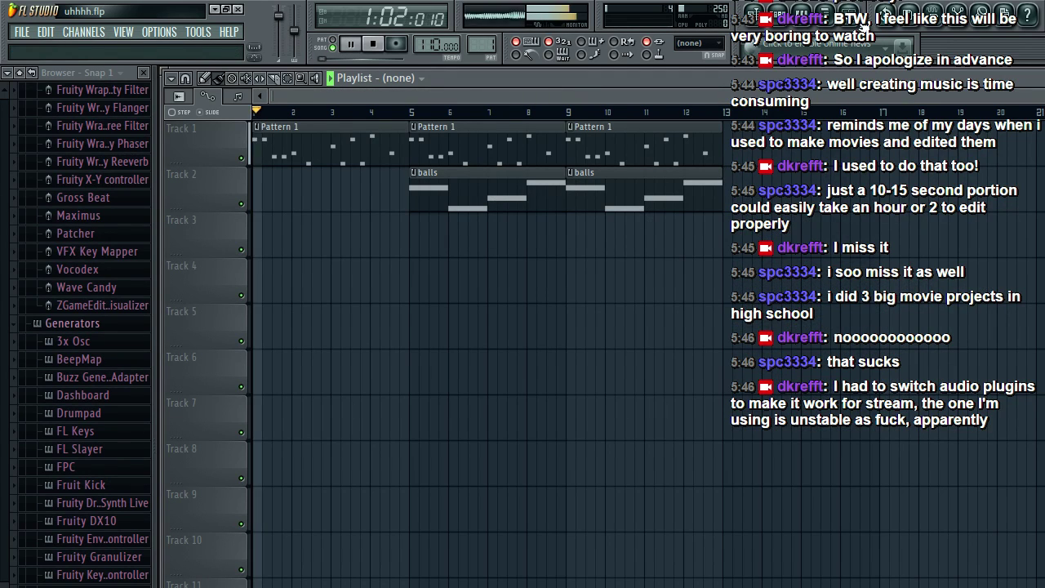
Step: Stop playback and look through the available input/output devices in the audio settings
key(space)
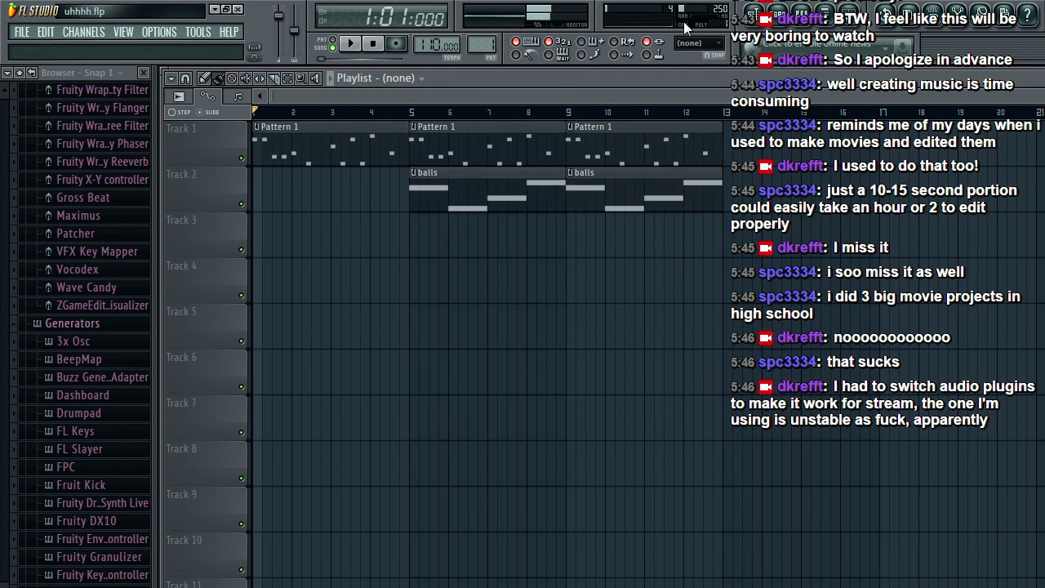
click(170, 33)
click(180, 76)
click(621, 206)
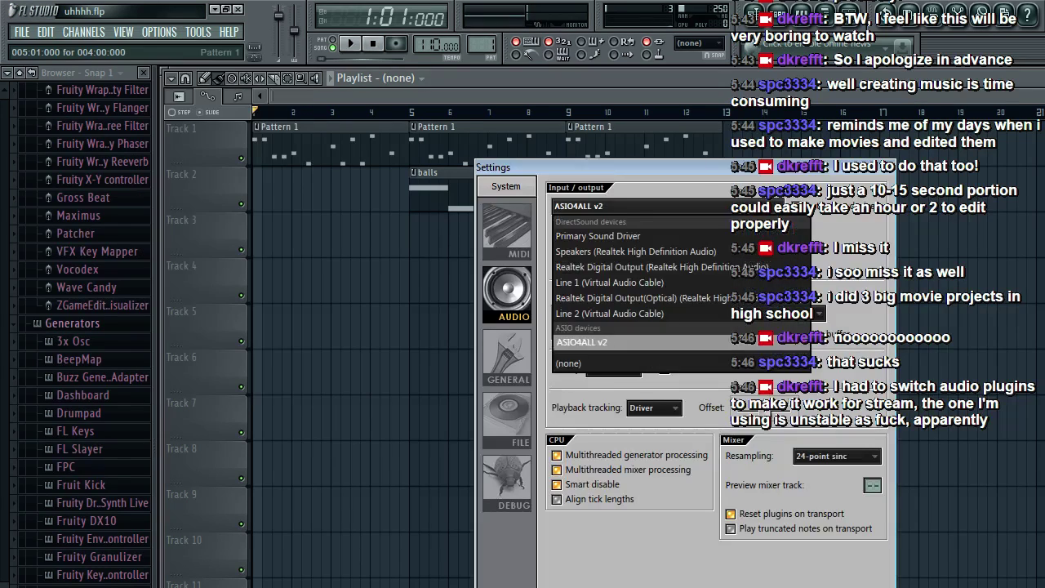
key(Escape)
Step: Play the arrangement from bar 1 to check the audio output, and stop it
key(space)
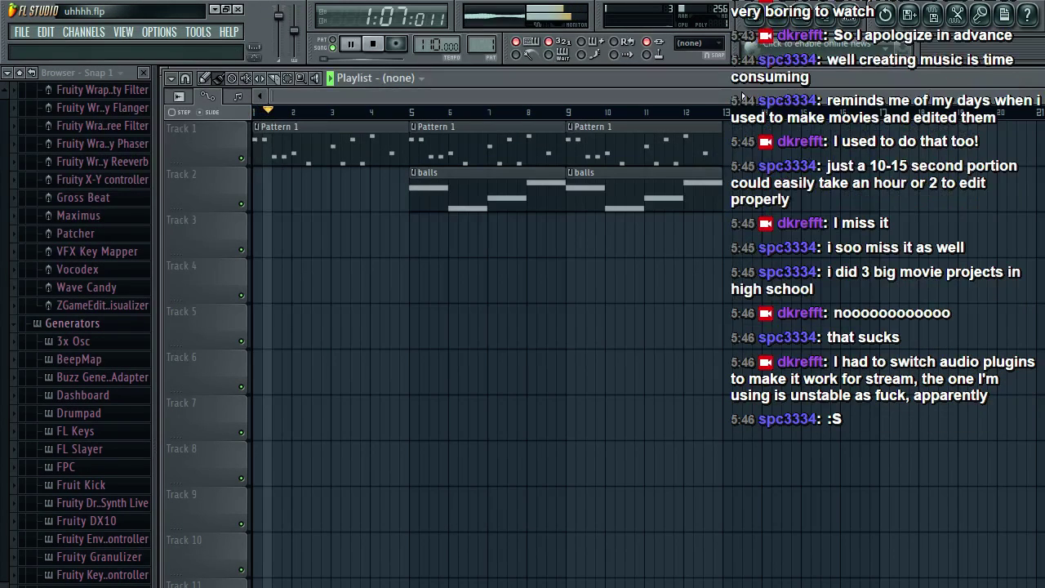
key(space)
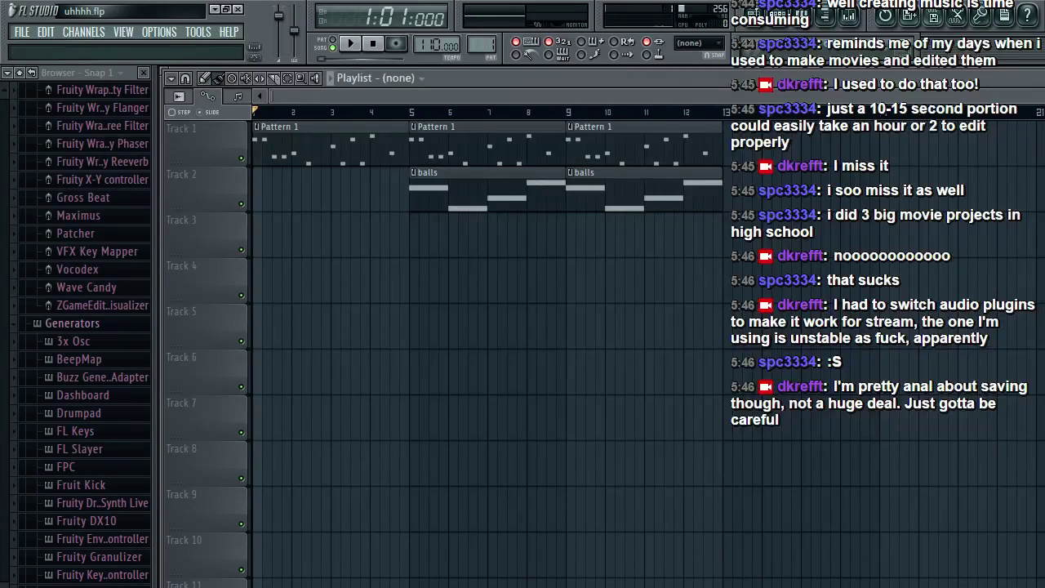
key(space)
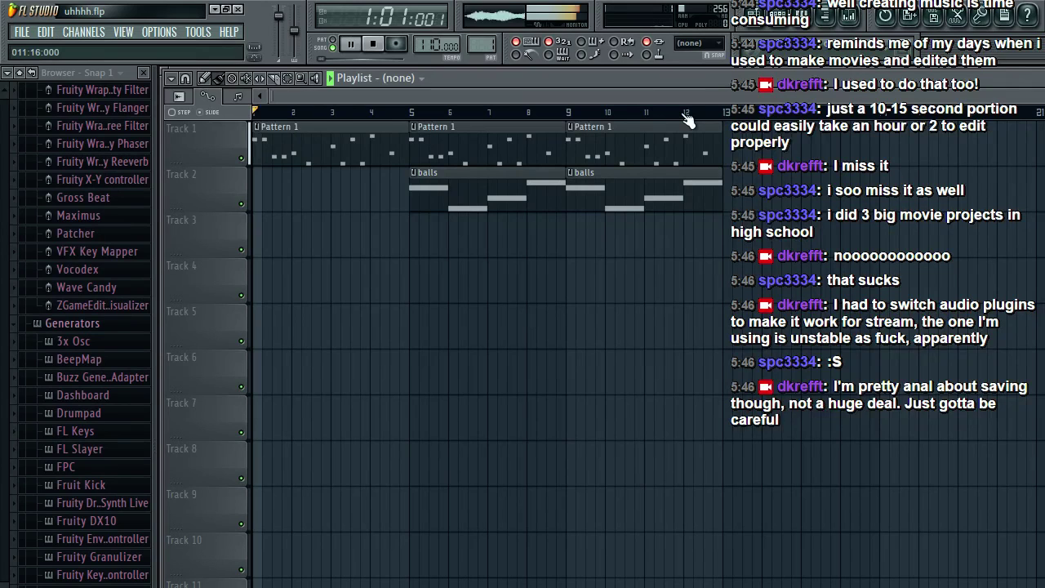
key(space)
Step: Create Pattern 4 and name it drums
key(F4)
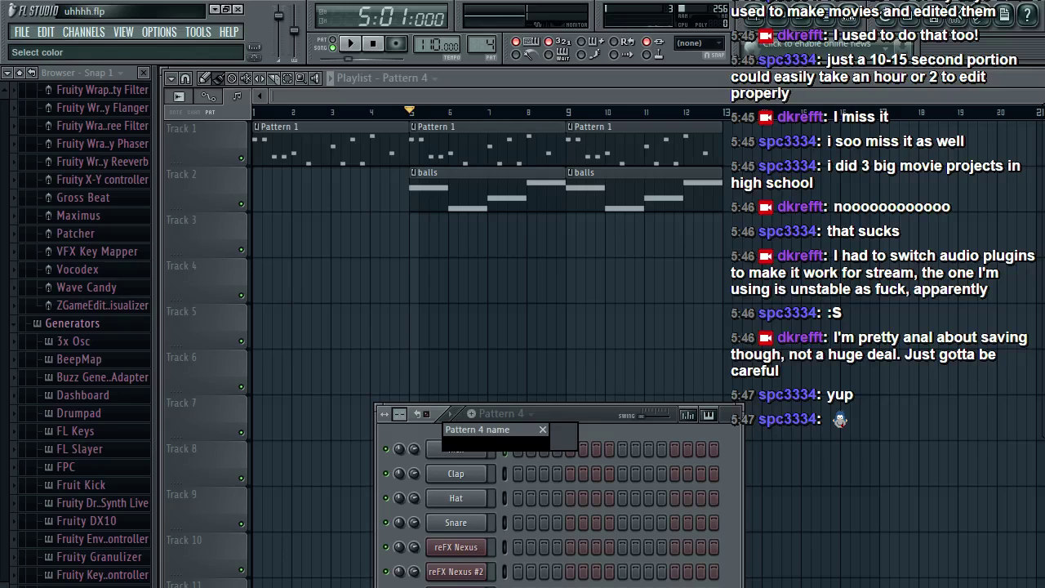
text(drums)
key(Return)
Step: Inspect the drum options in EZdrummer, including the kick's beater choices, and close the plugin without changing them
click(456, 587)
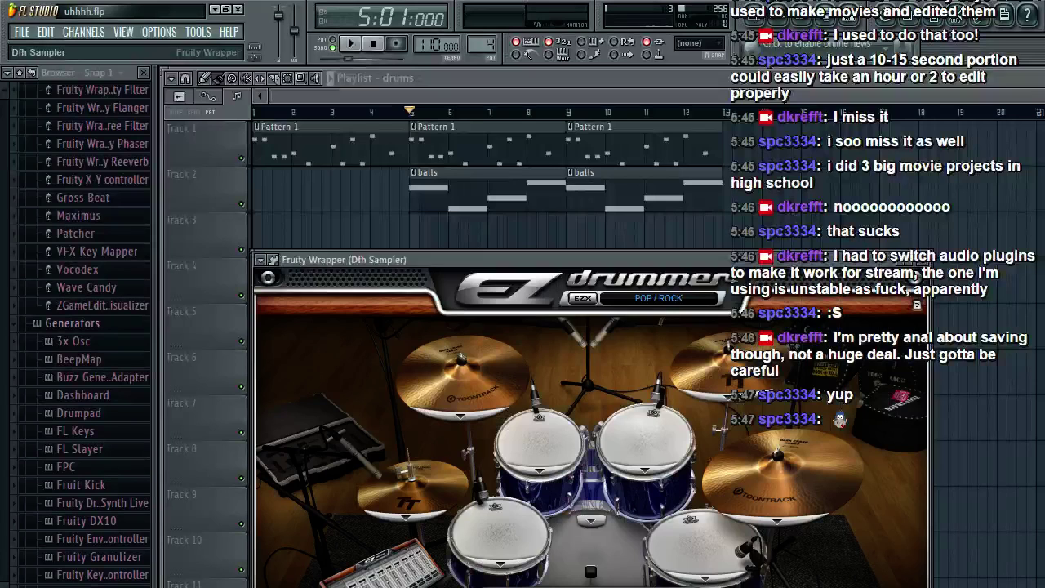
click(500, 564)
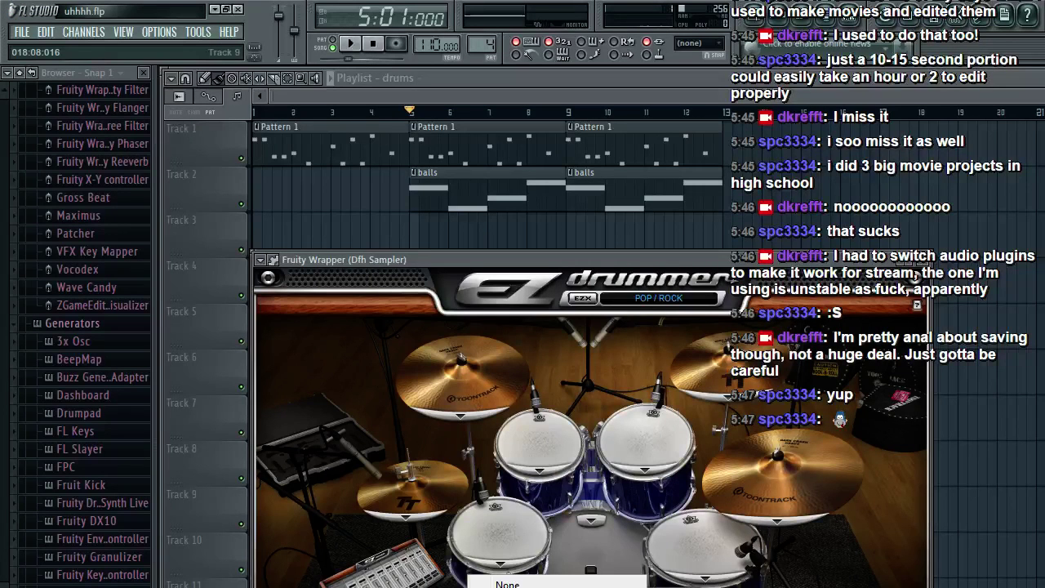
key(Escape)
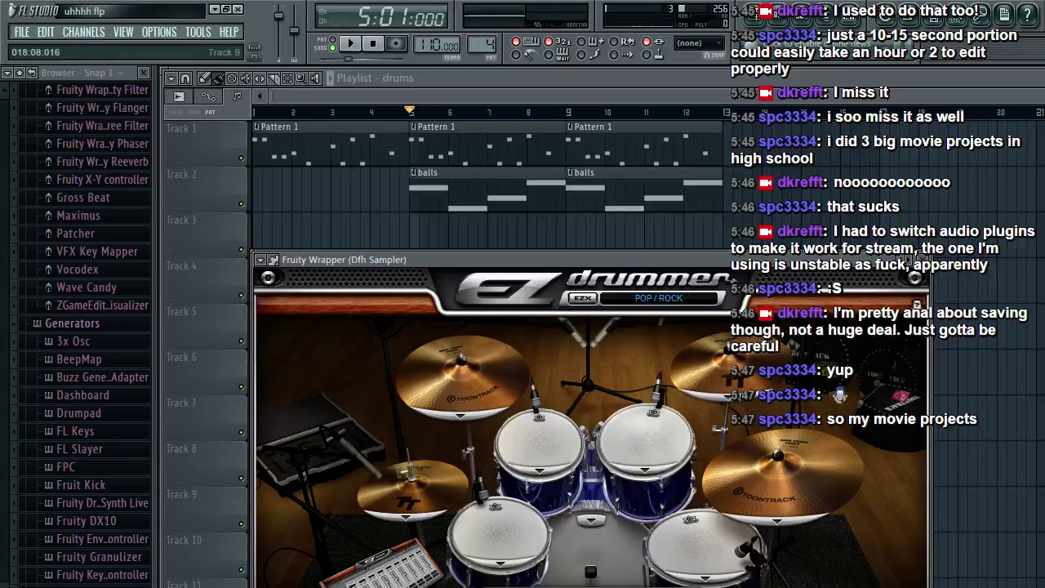
click(591, 520)
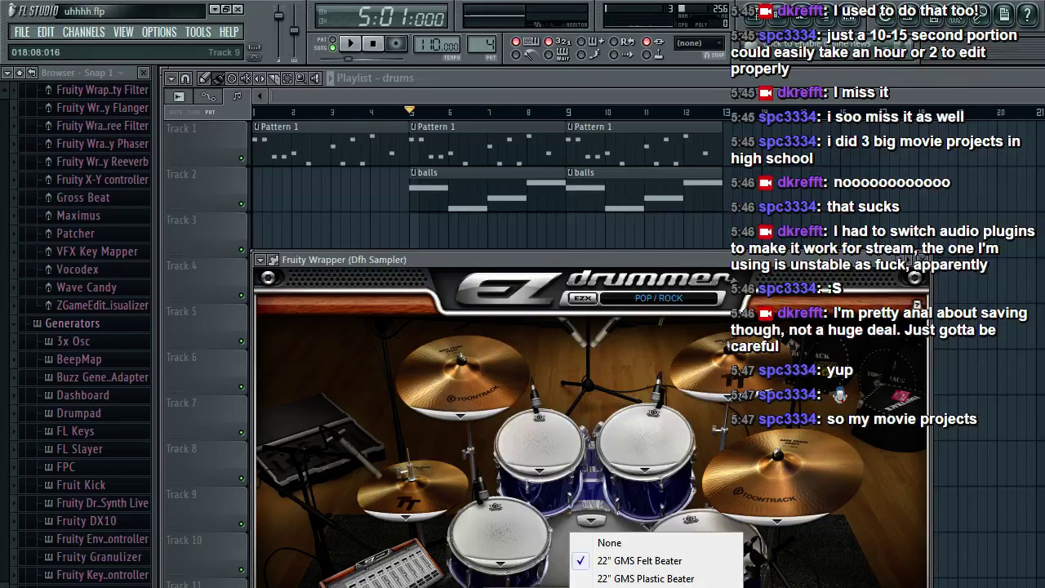
click(672, 232)
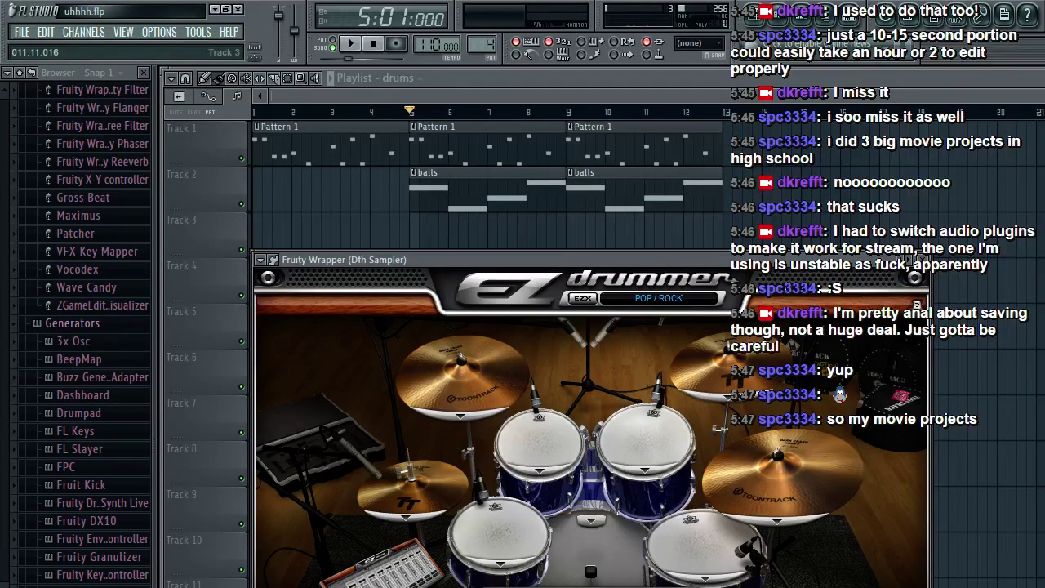
click(681, 89)
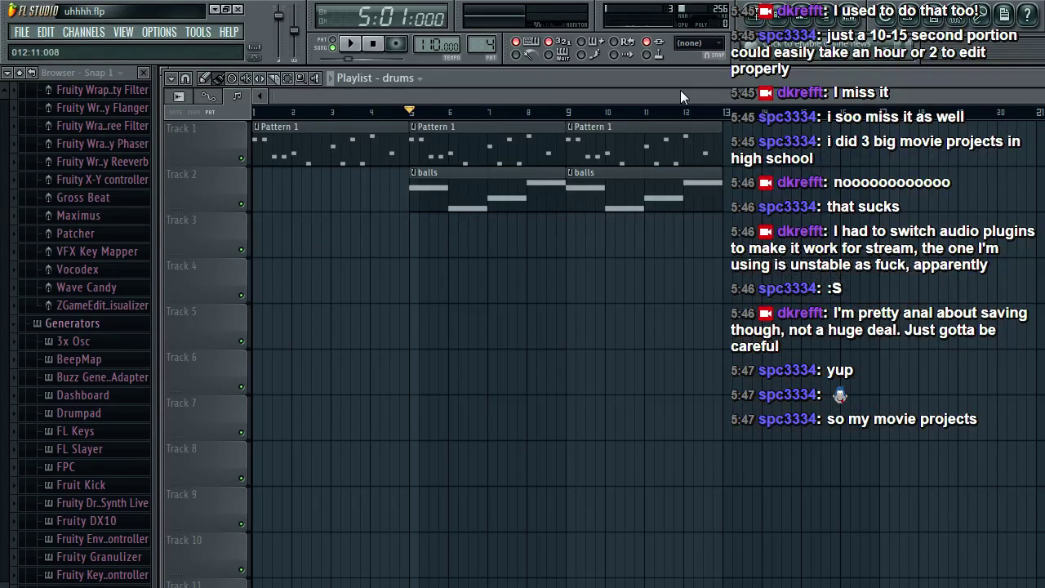
Step: In the Dfh Sampler piano roll, place a half-beat C3 note at bar 1 and a half-beat D3 note on beat 3
key(F6)
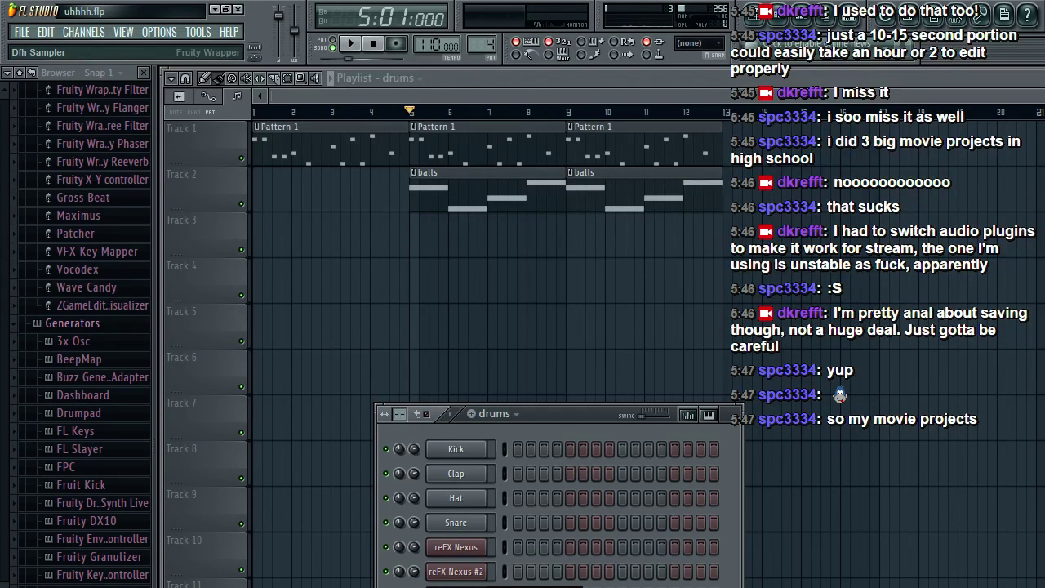
key(F7)
drag(182, 395, 184, 368)
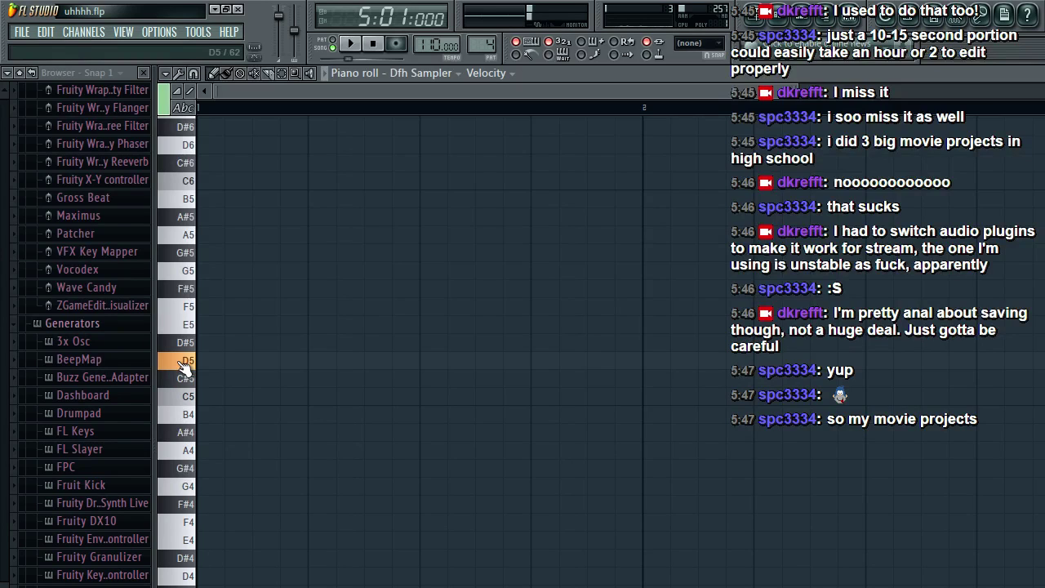
scroll(182, 463, down, 3)
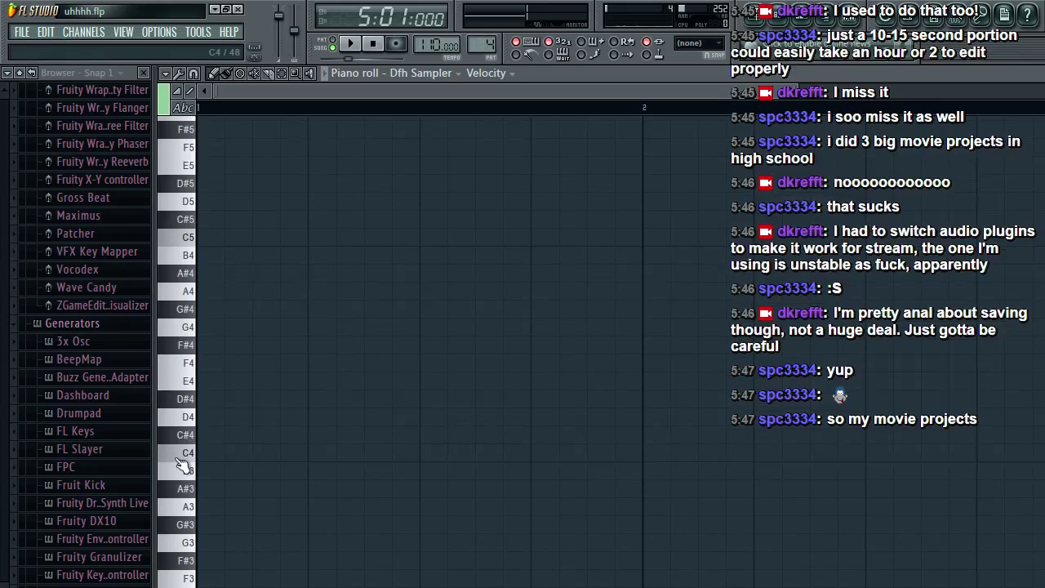
scroll(182, 464, down, 3)
click(382, 488)
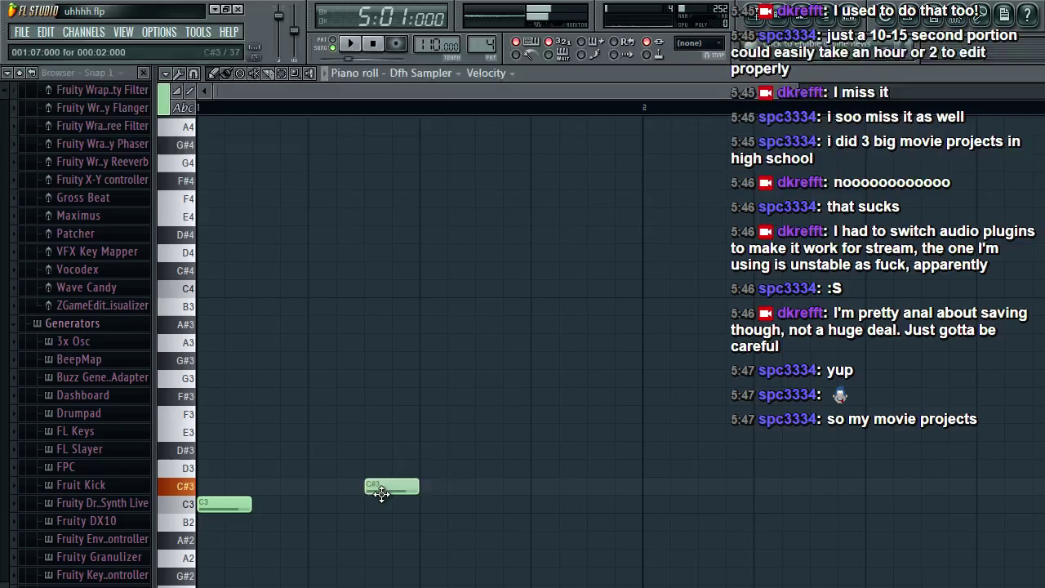
Step: Place the drums pattern on playlist Track 3 at bar 9 and play the arrangement from there
key(F5)
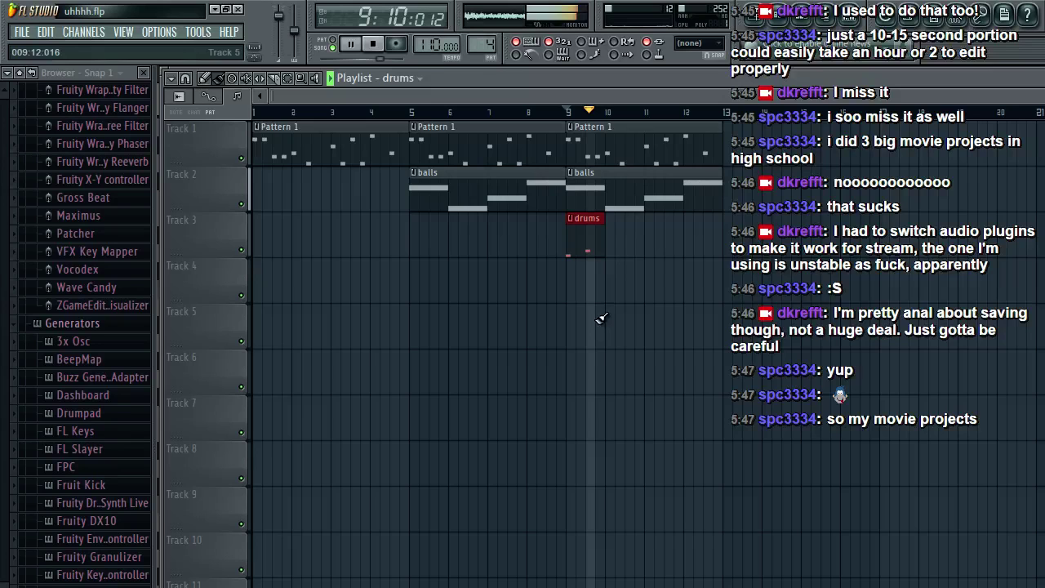
key(space)
Step: Audition the upper drum keys, add a two-beat C#4 note at the start of bar 1 and play it back
key(F7)
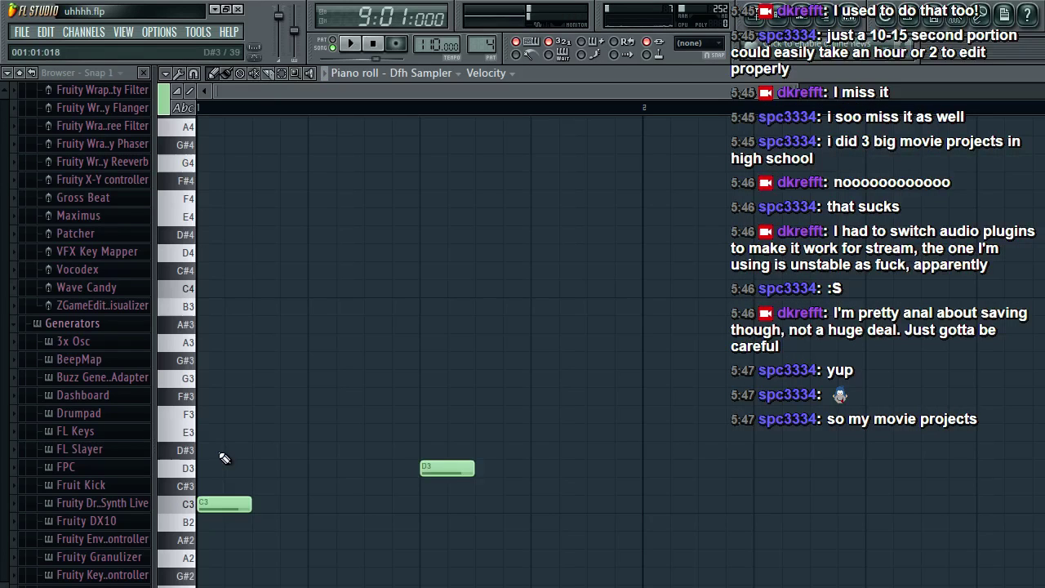
click(185, 326)
click(188, 259)
drag(201, 270, 425, 280)
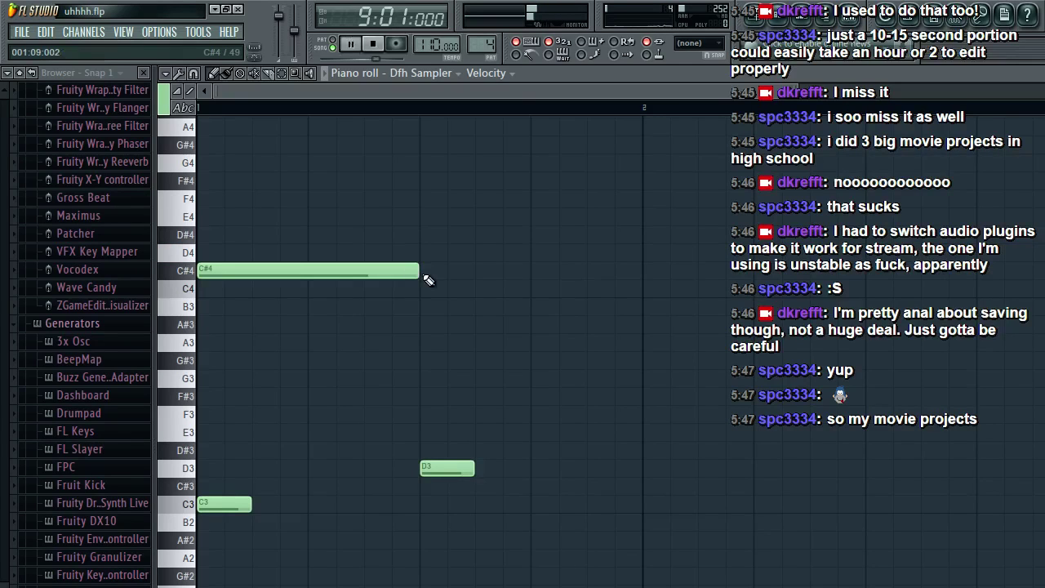
key(space)
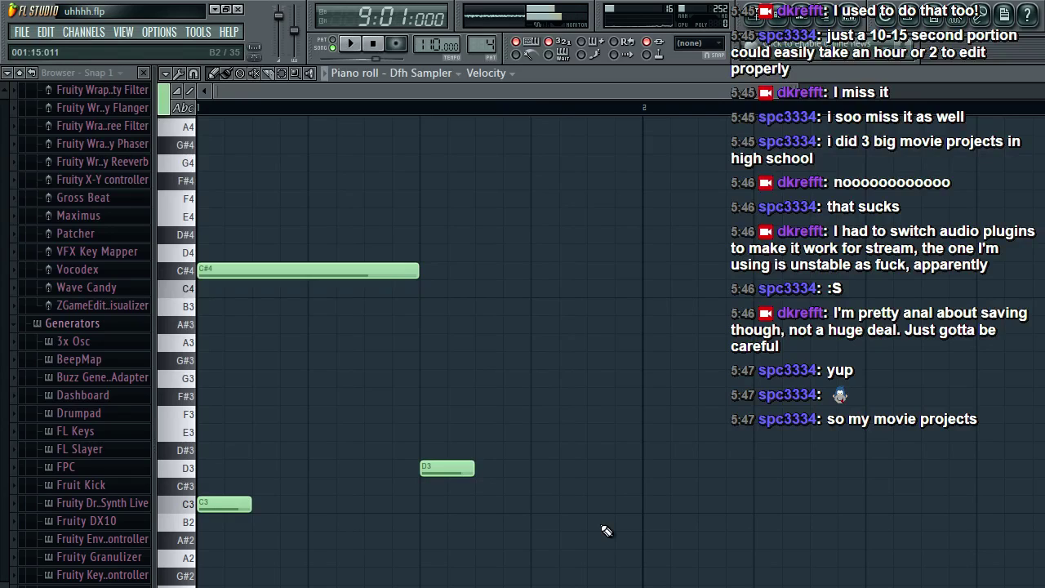
Step: Add a one-beat C3 note at the start of bar 2 and replace the bar 1 C3 note with a one-beat note
mouse_move(650, 504)
mouse_down()
mouse_move(805, 515)
mouse_move(753, 518)
mouse_up()
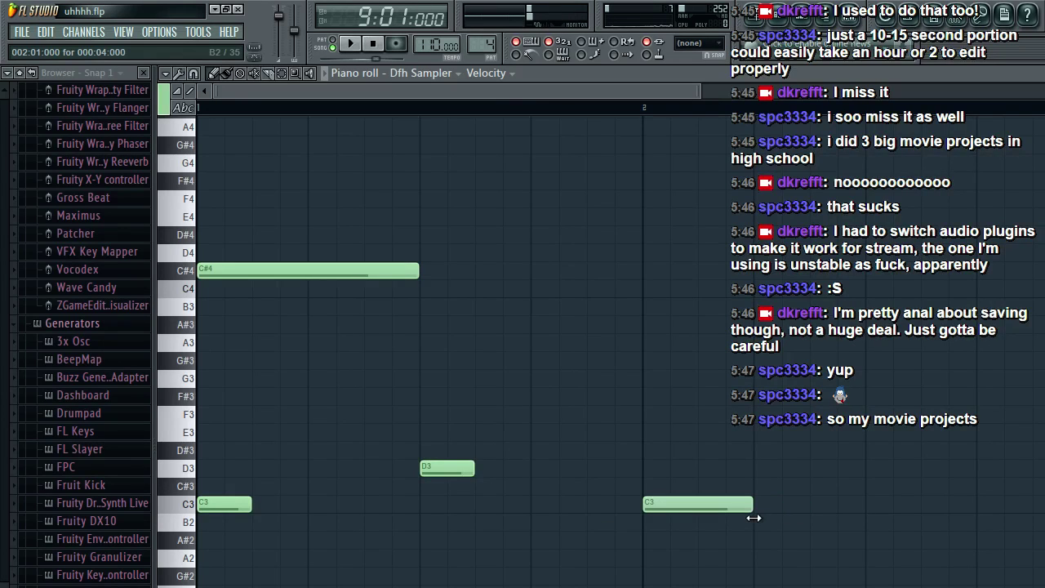
key(space)
right_click(201, 505)
click(198, 505)
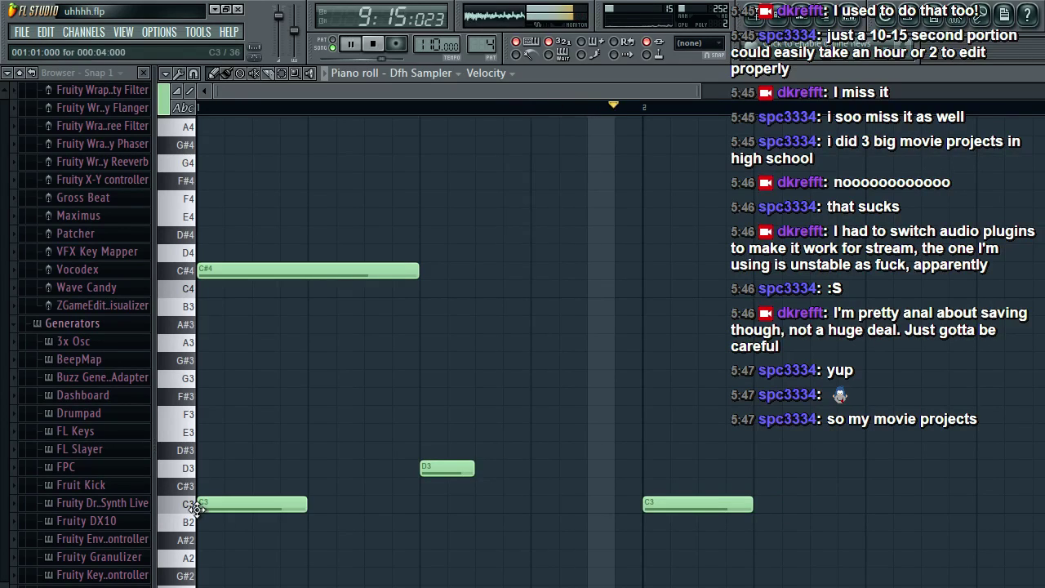
key(space)
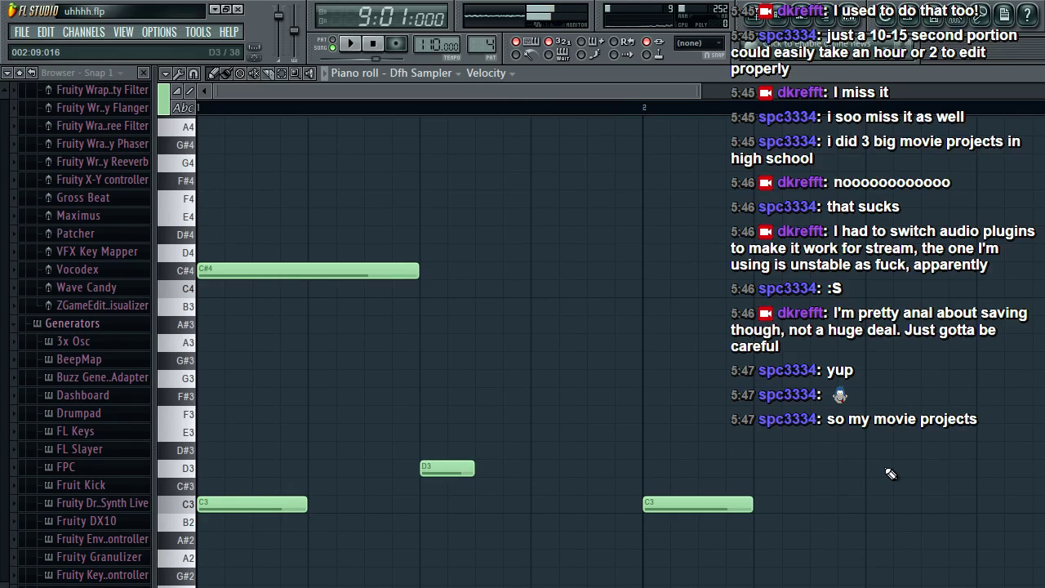
Step: Add one-beat notes in bar 2, D3 at step 9 and C3 at step 11, and play the beat
click(891, 469)
key(space)
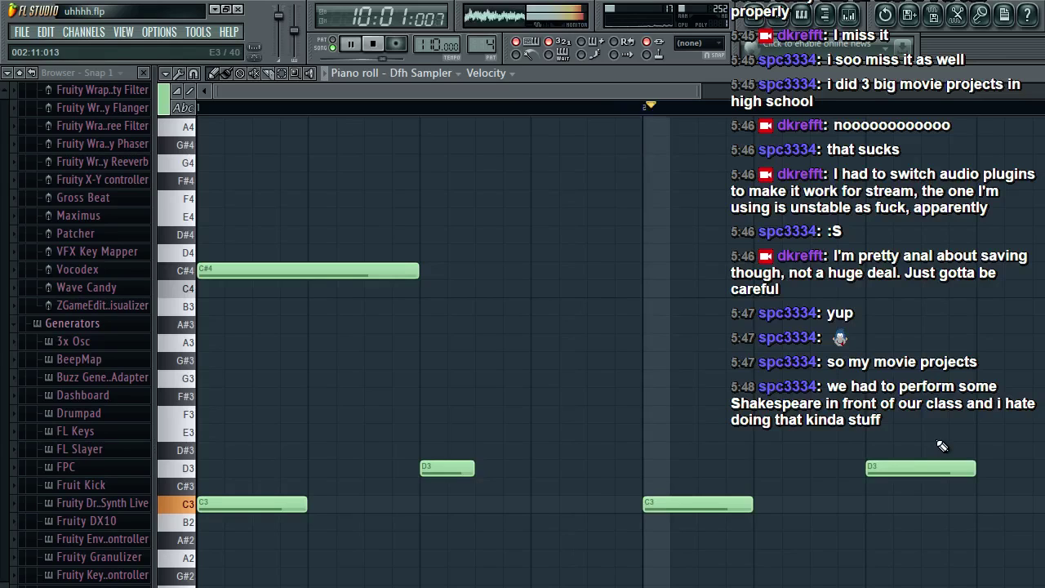
click(931, 505)
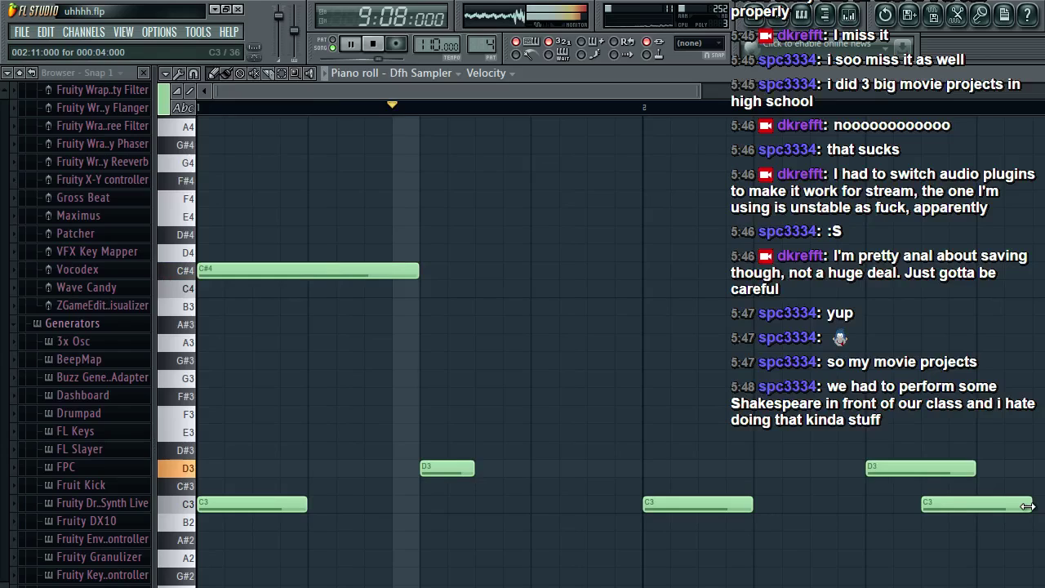
key(space)
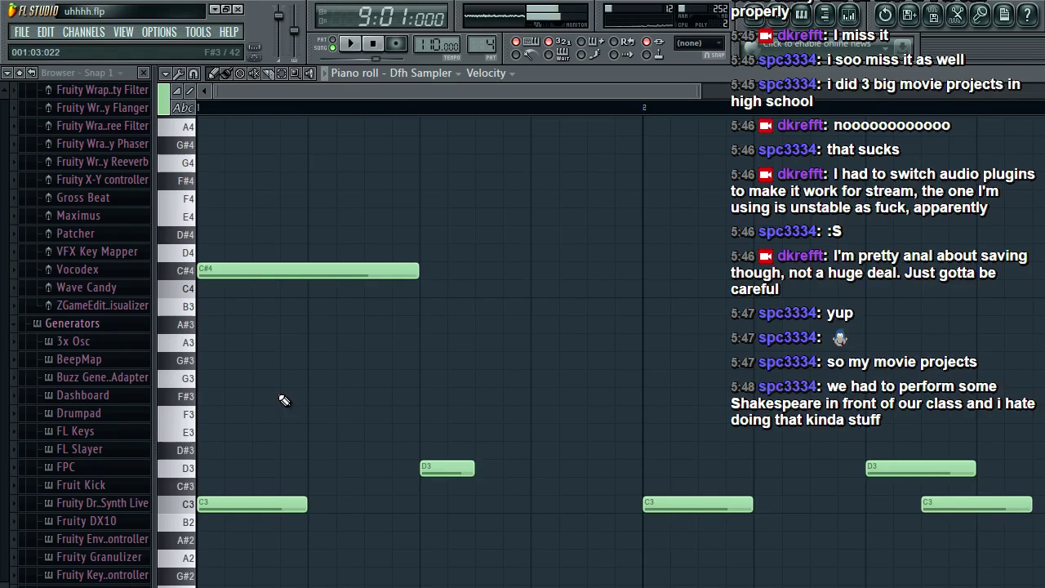
Step: Audition the keys from B3 to F#4, fill bars 1 and 2 with one-beat F4 notes and play the beat
click(183, 309)
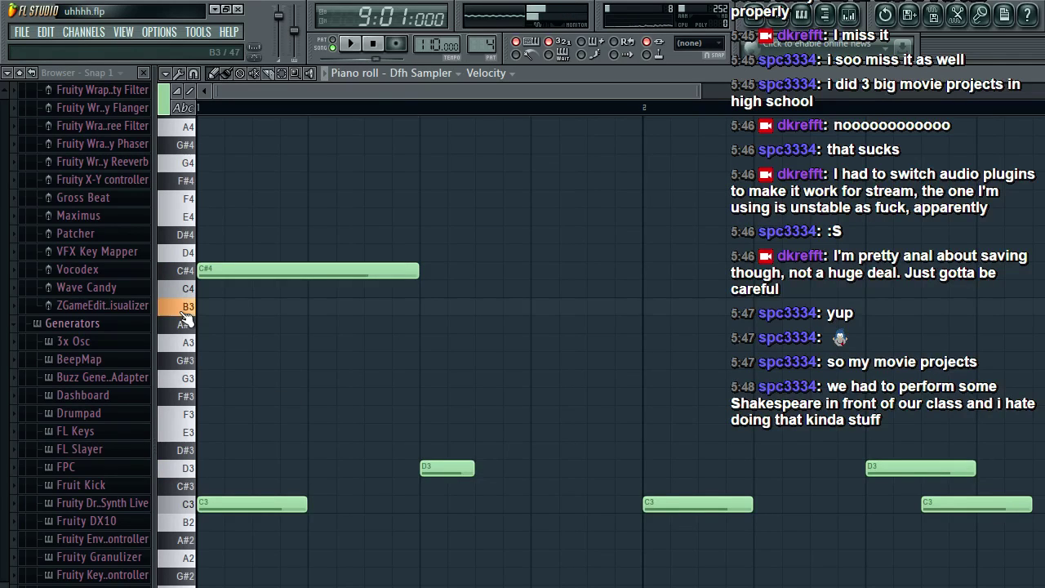
drag(185, 319, 184, 181)
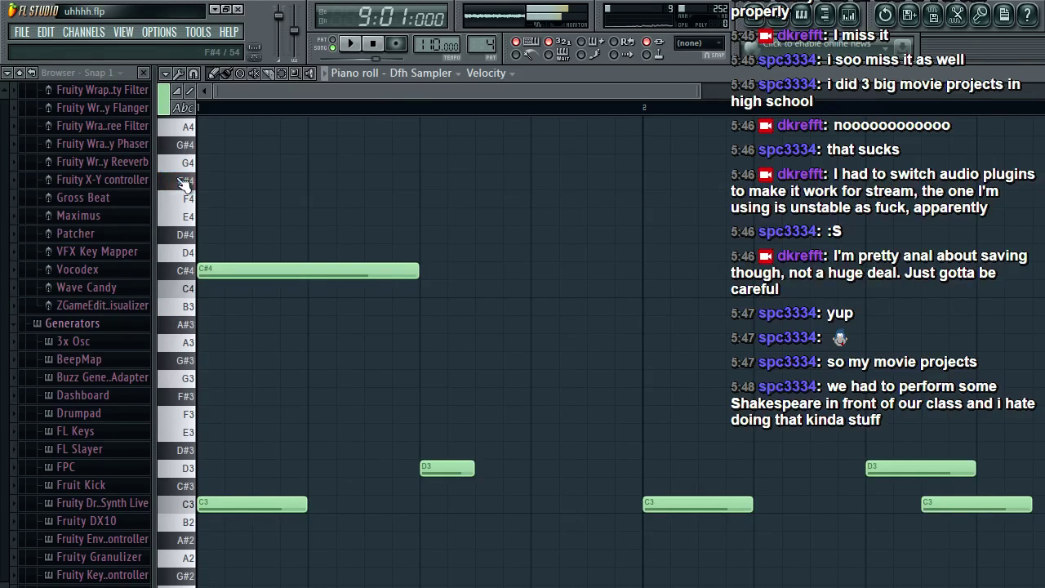
click(245, 198)
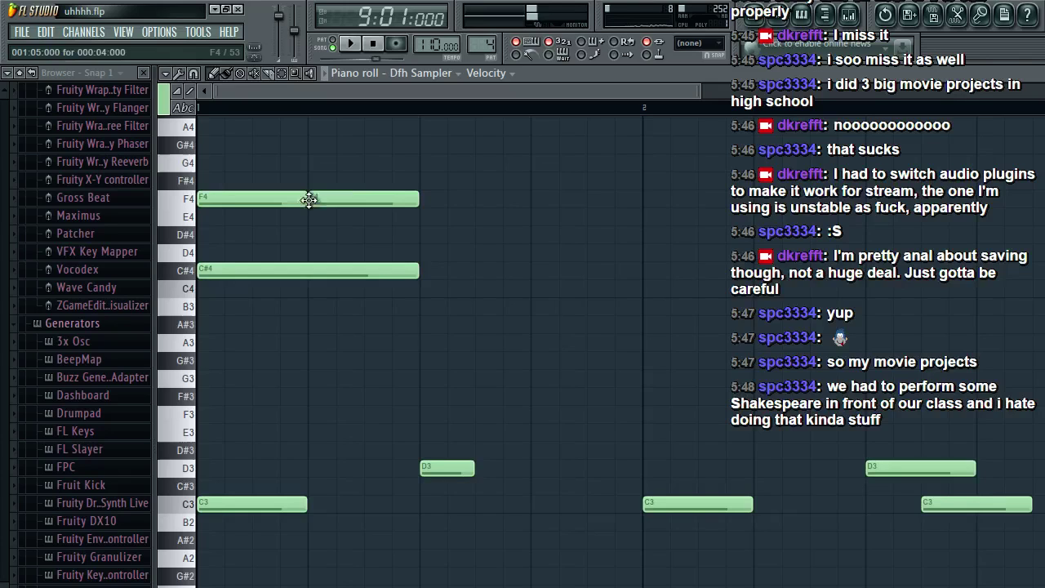
drag(309, 201, 988, 199)
key(space)
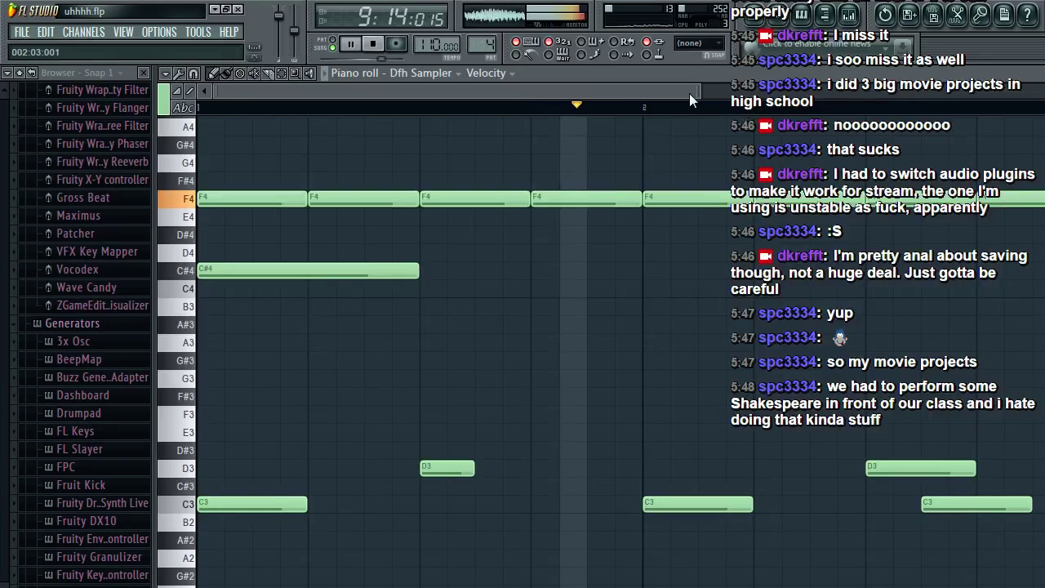
drag(698, 92, 943, 92)
key(space)
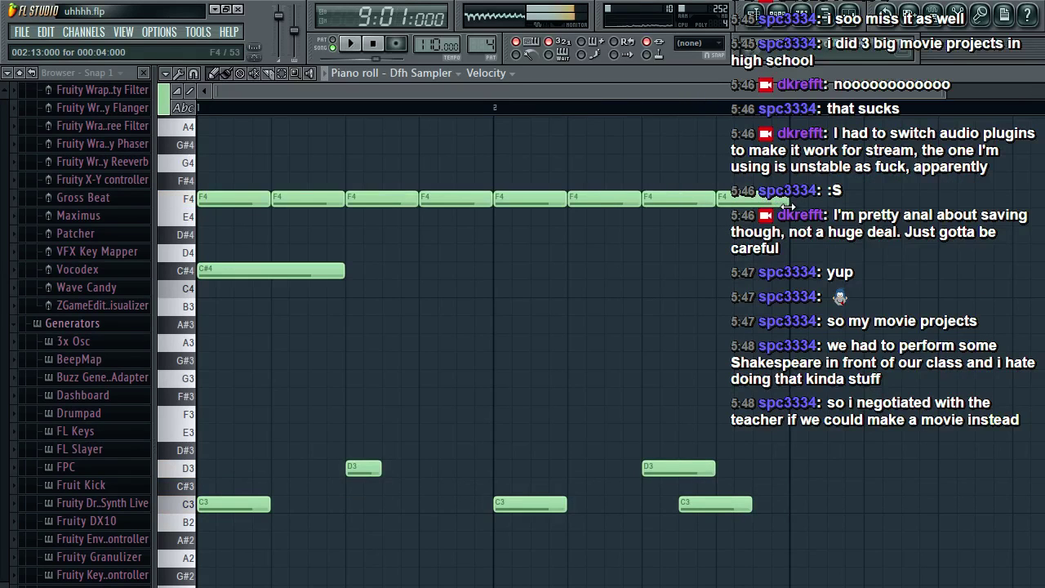
Step: Save the project and play the two-bar drum beat together with the arrangement from bar 9
click(22, 32)
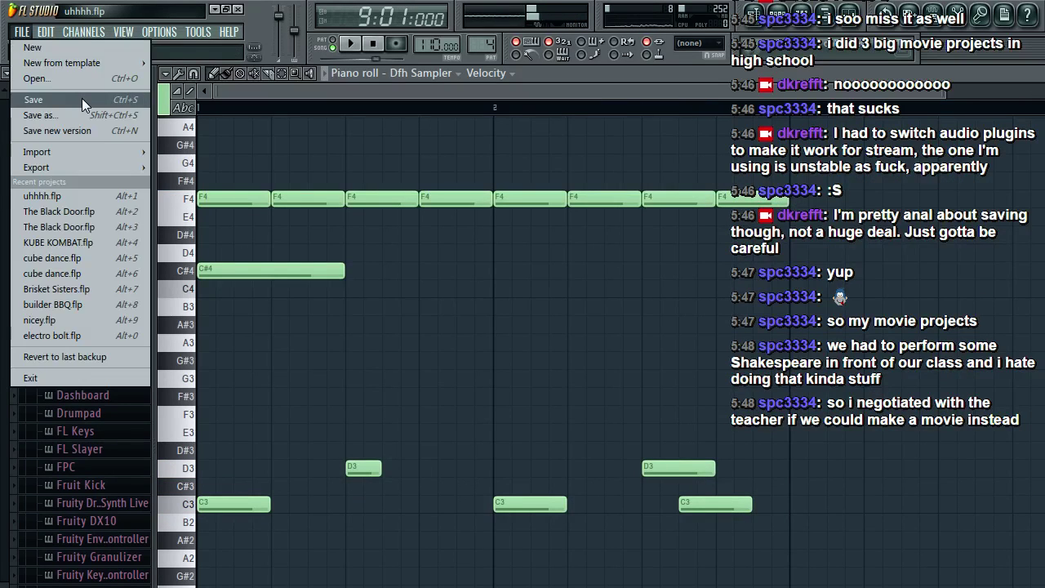
click(81, 98)
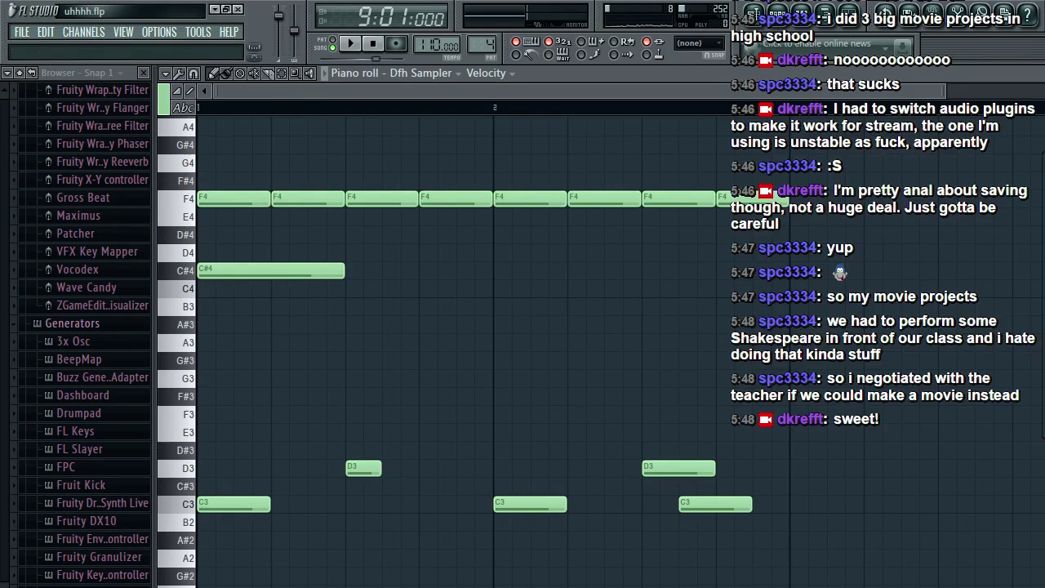
key(space)
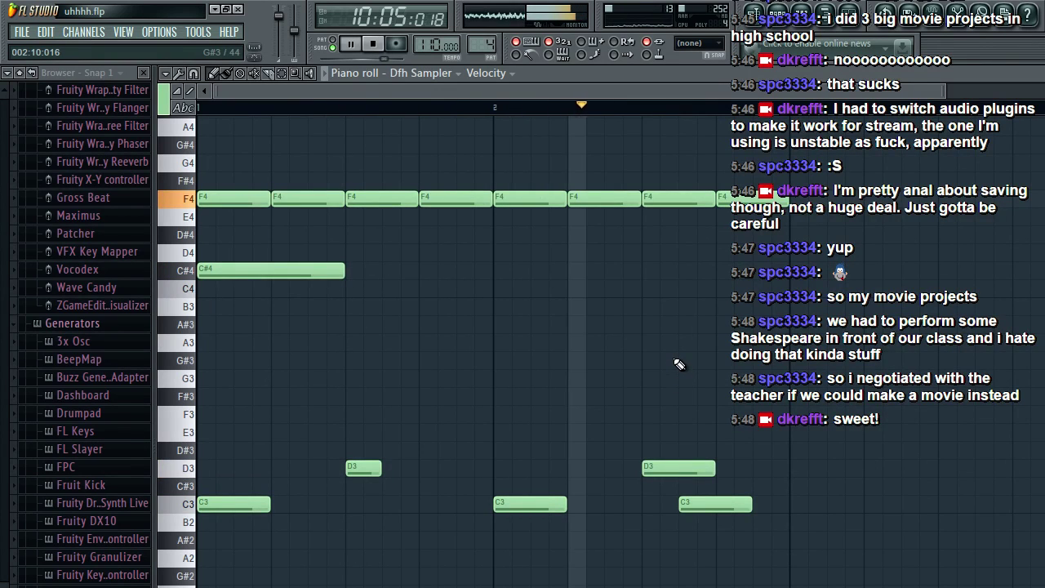
key(space)
Step: Duplicate the whole two-bar drum beat into bars 3 and 4 and play it from bar 3
key(ctrl+a)
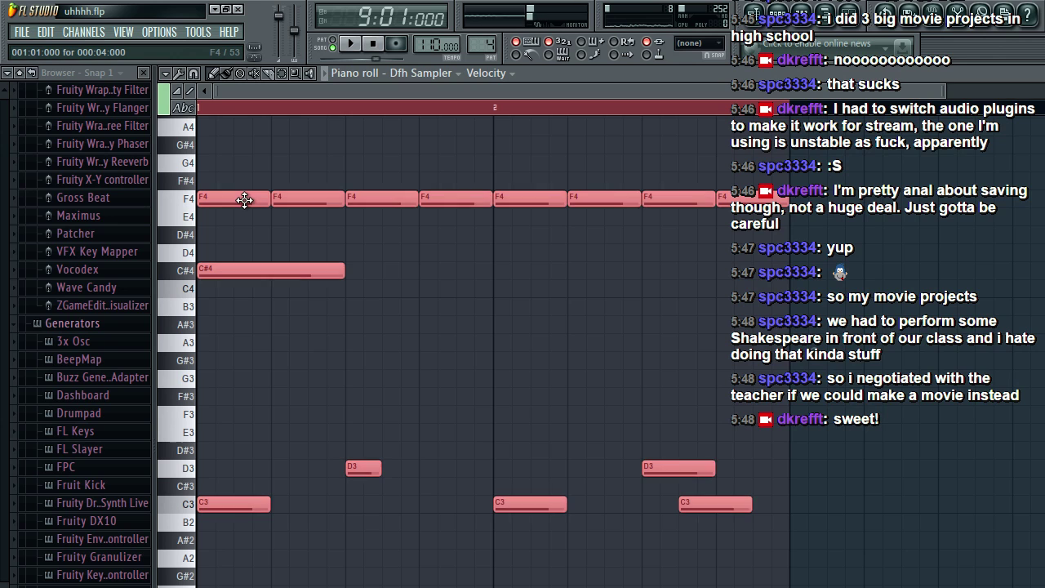
shift+drag(245, 200, 837, 202)
click(842, 105)
key(space)
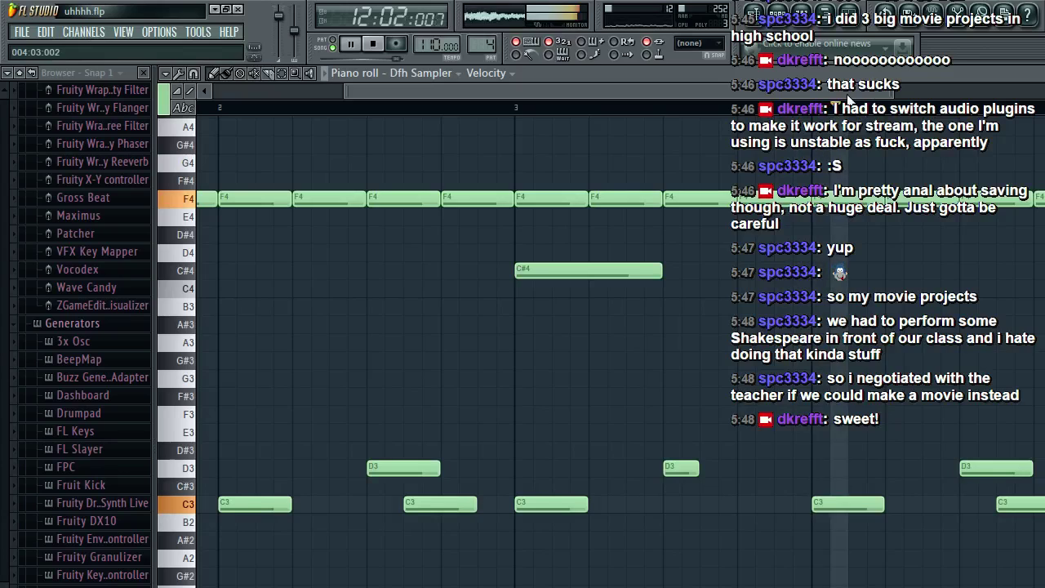
key(space)
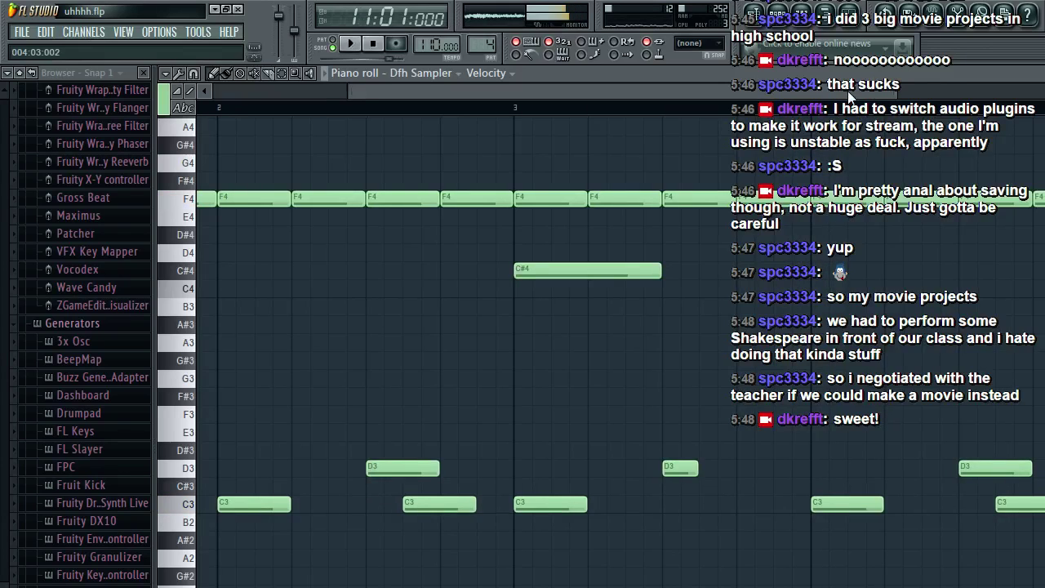
Step: Shorten the C3 note at the start of bar 4 to half a beat, add another half-beat C3 right after it and play the beat
drag(849, 93, 887, 93)
drag(794, 505, 768, 503)
click(783, 504)
key(space)
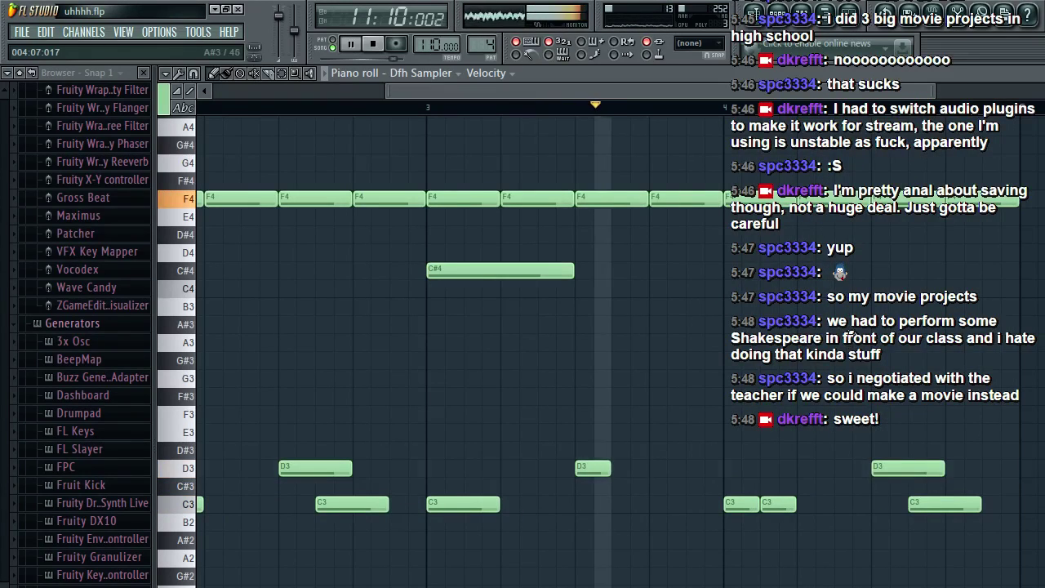
key(space)
Step: Shorten the last C3 note of bar 4 to half a beat, add two half-beat C3 notes to fill the bar and play it
drag(978, 506, 942, 506)
click(957, 506)
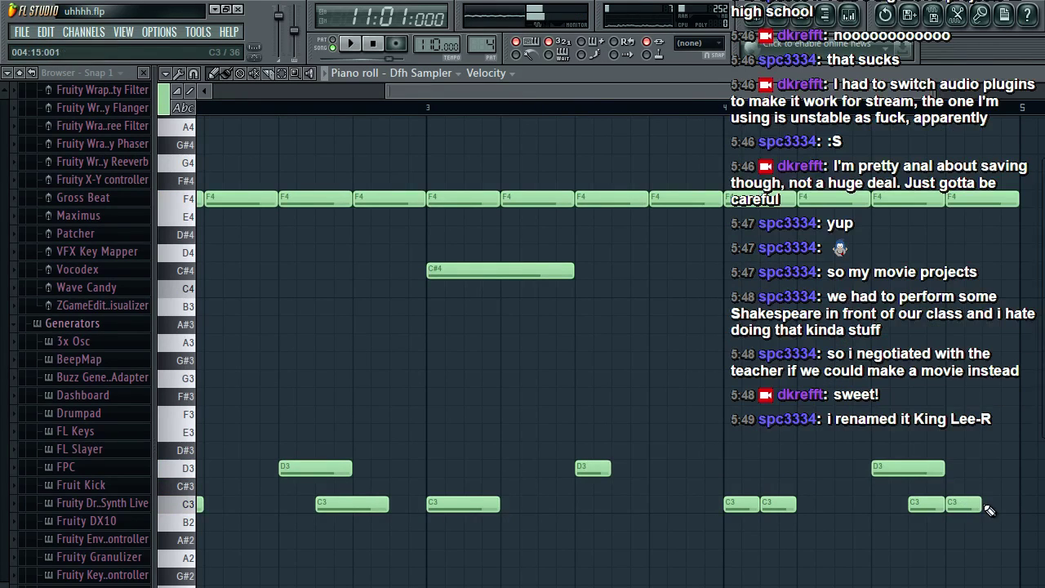
click(985, 504)
key(space)
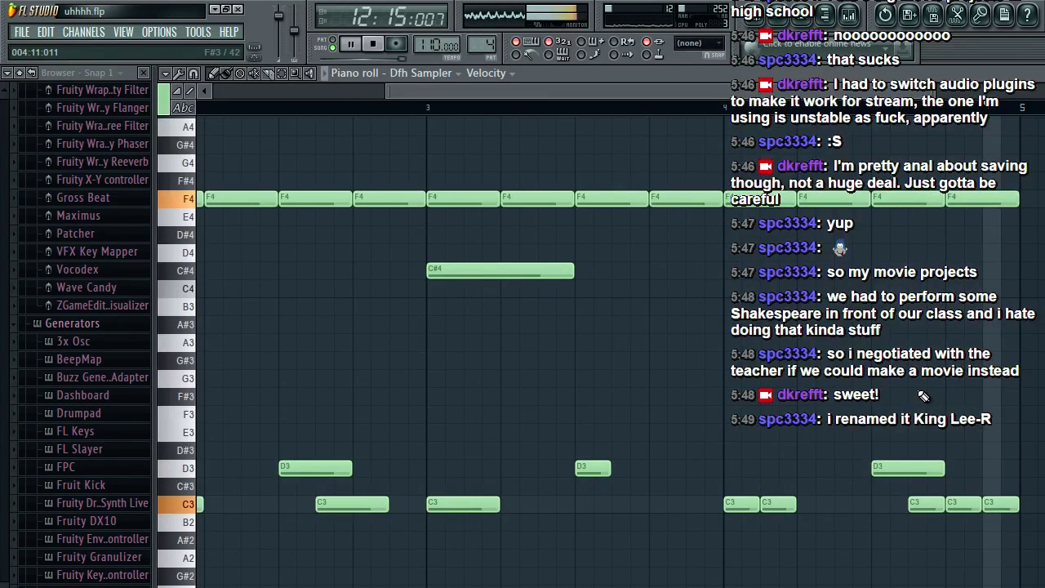
key(space)
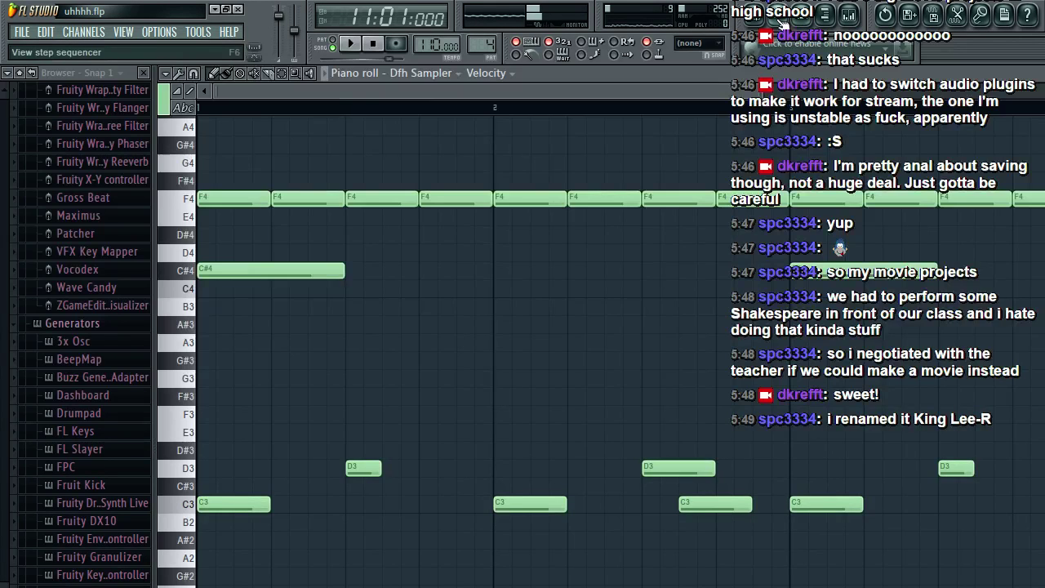
Step: Play the arrangement from bar 9 in the playlist and place further drums, Pattern 1 and balls clips at bar 13 on their tracks
key(F5)
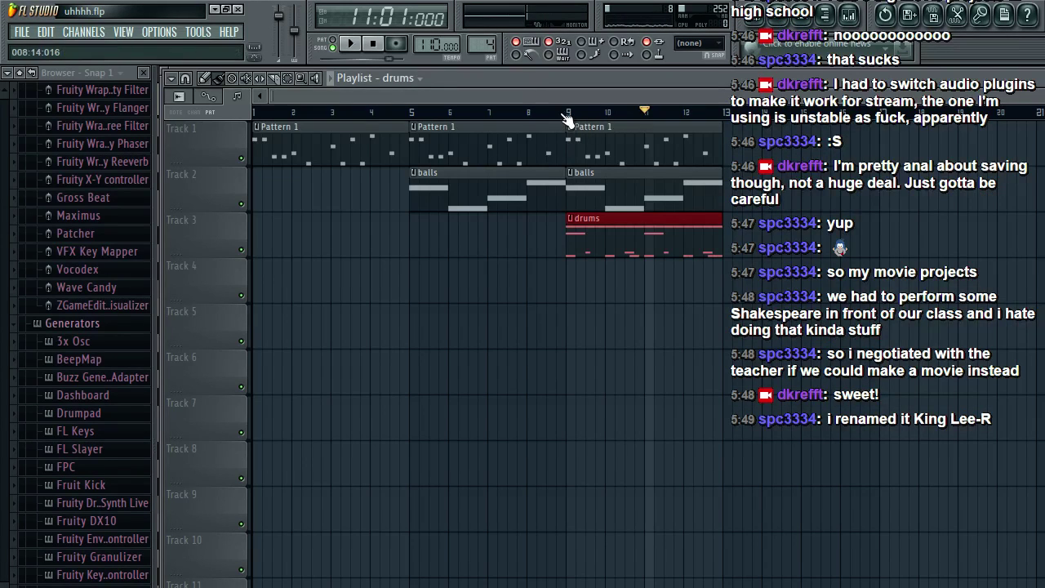
click(567, 113)
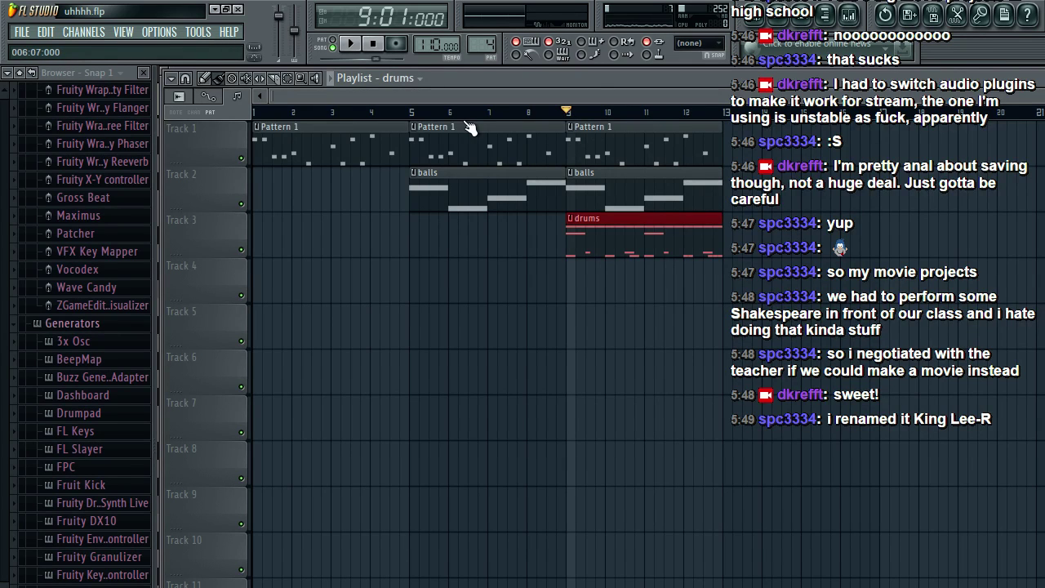
key(space)
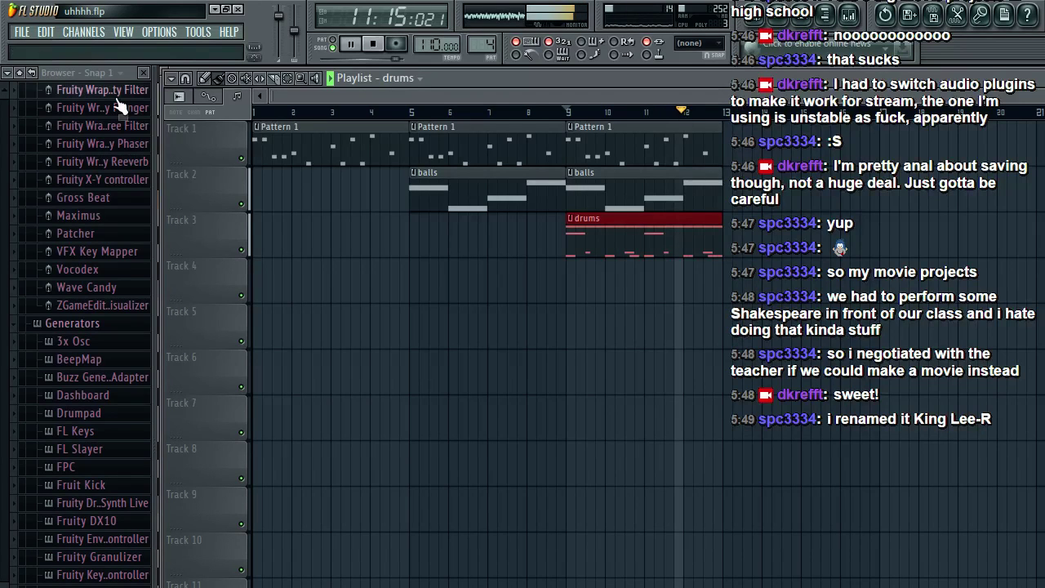
key(space)
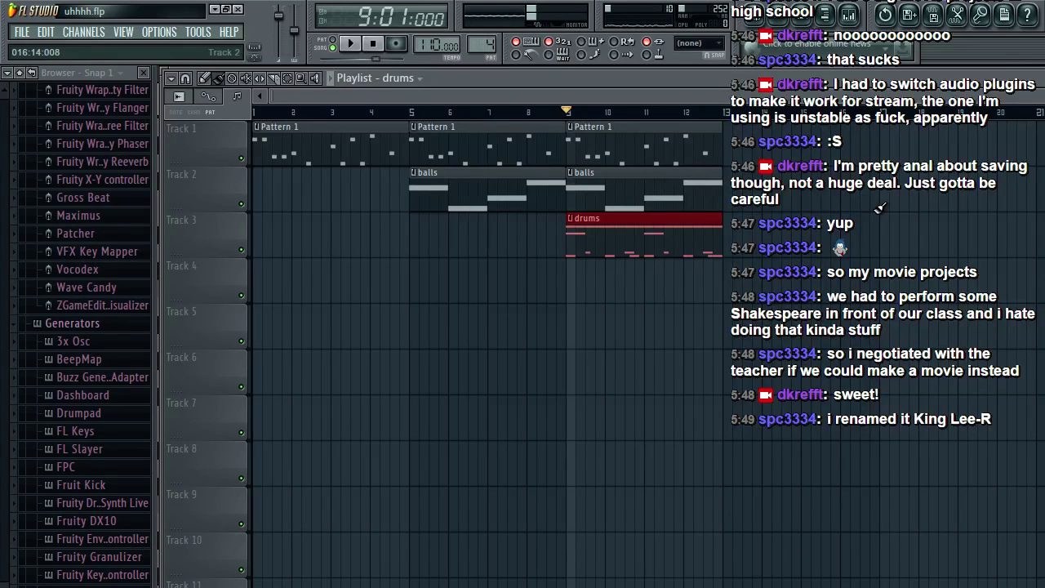
click(786, 138)
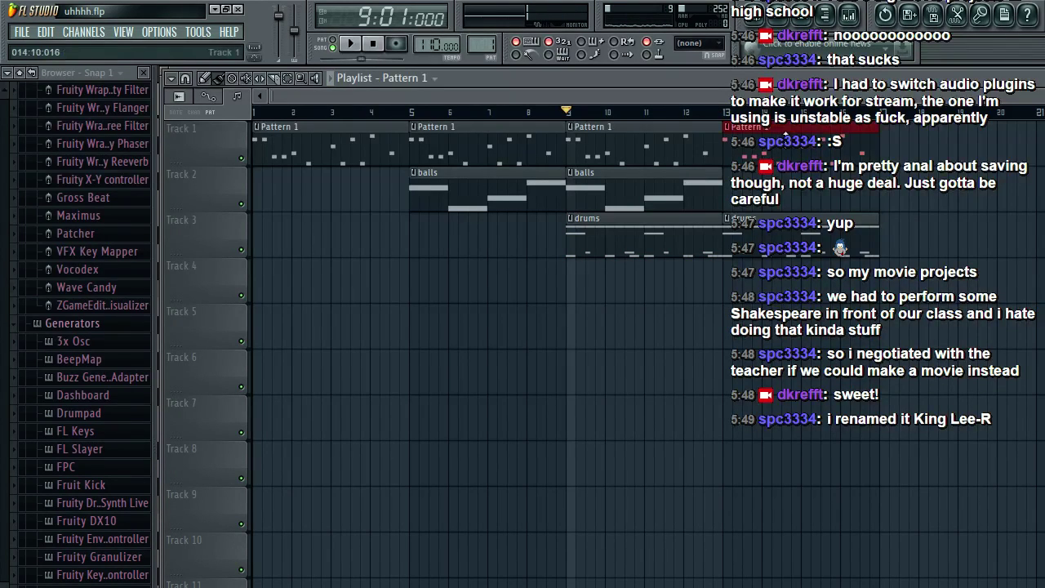
click(784, 180)
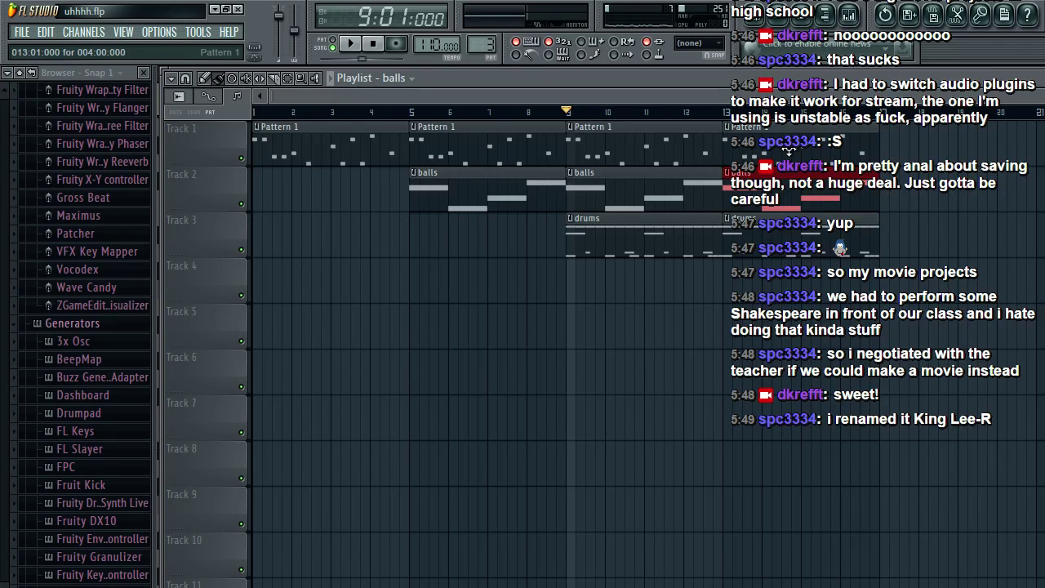
Step: Create a new empty pattern named "bass guit"
key(F6)
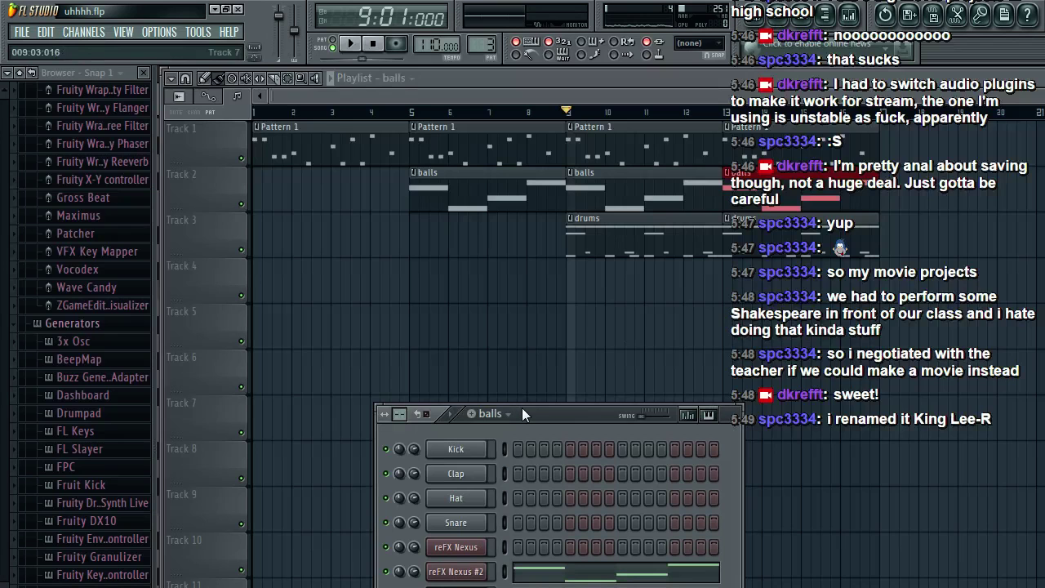
key(F4)
text(bass gu)
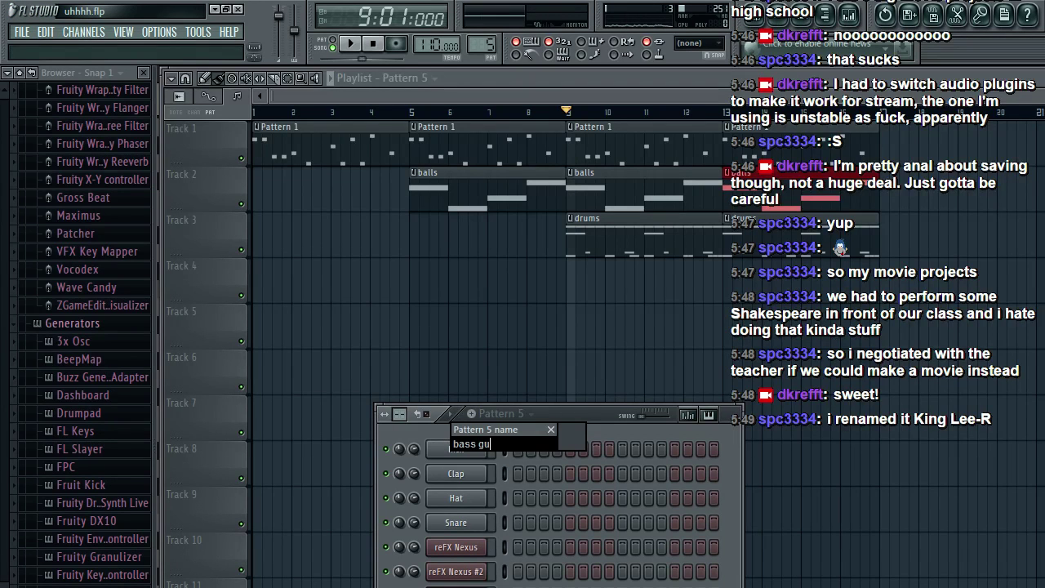
text(it)
key(Return)
Step: Add a Sytrus channel for the bass part
click(83, 32)
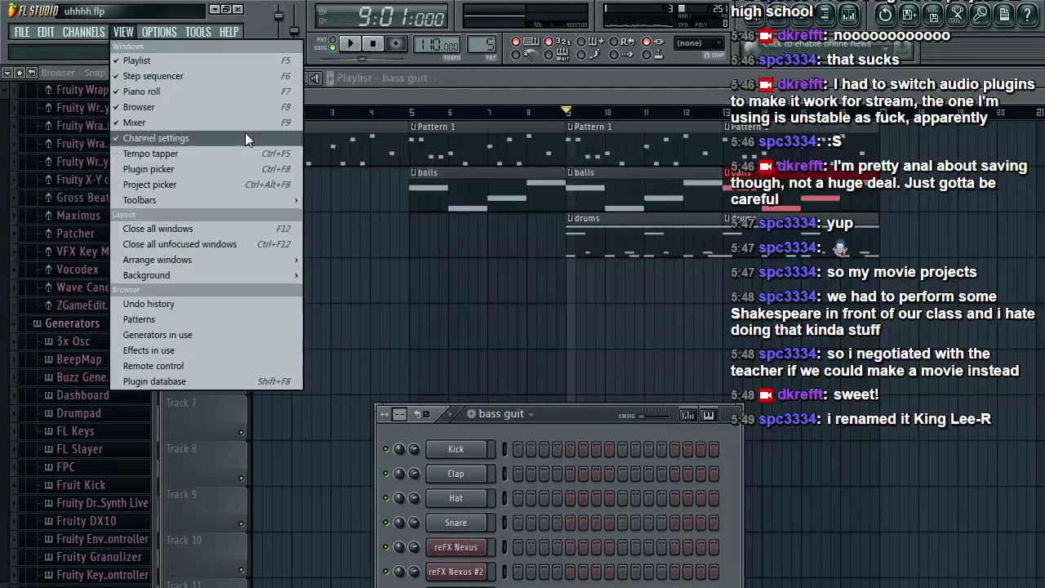
mouse_move(71, 31)
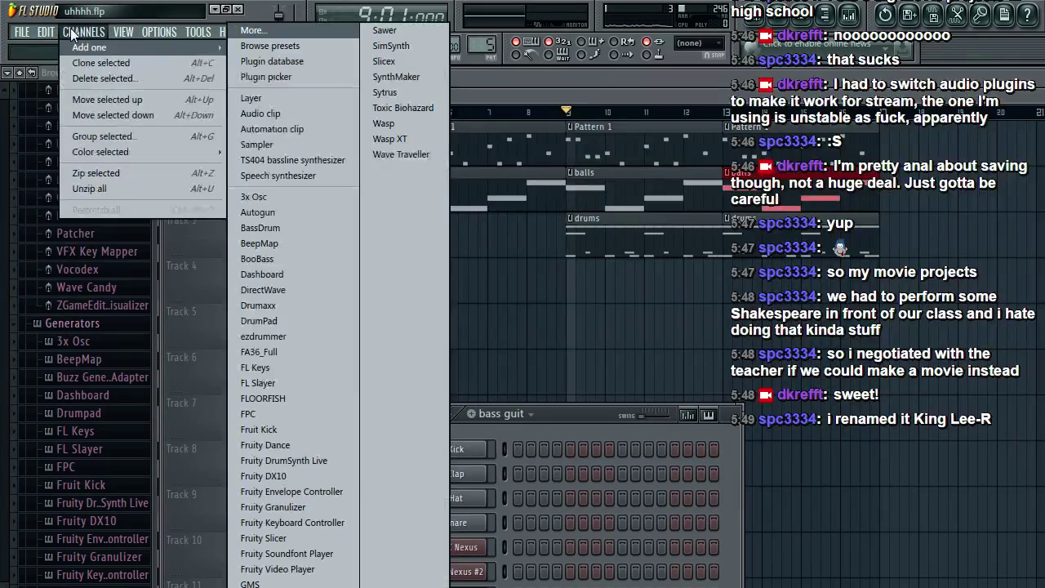
click(385, 93)
Step: Load the Deep preset from the Bass category in Sytrus and audition it
click(299, 299)
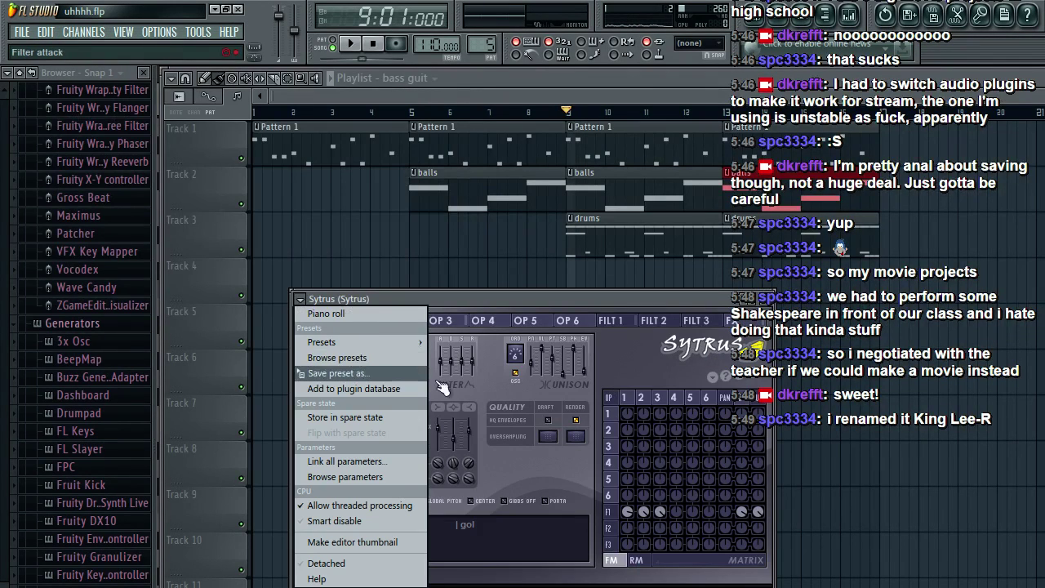
mouse_move(322, 343)
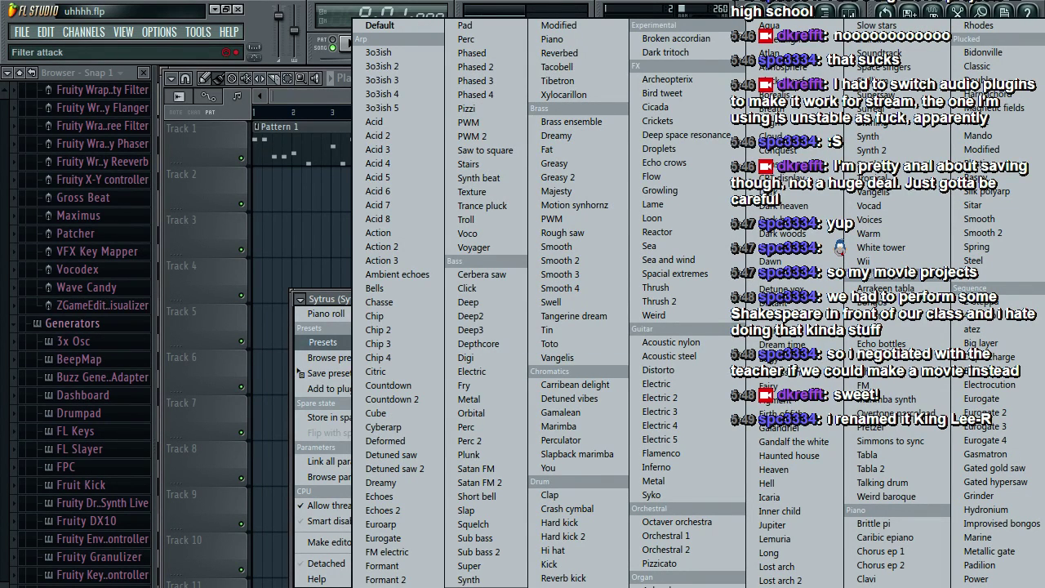
click(486, 587)
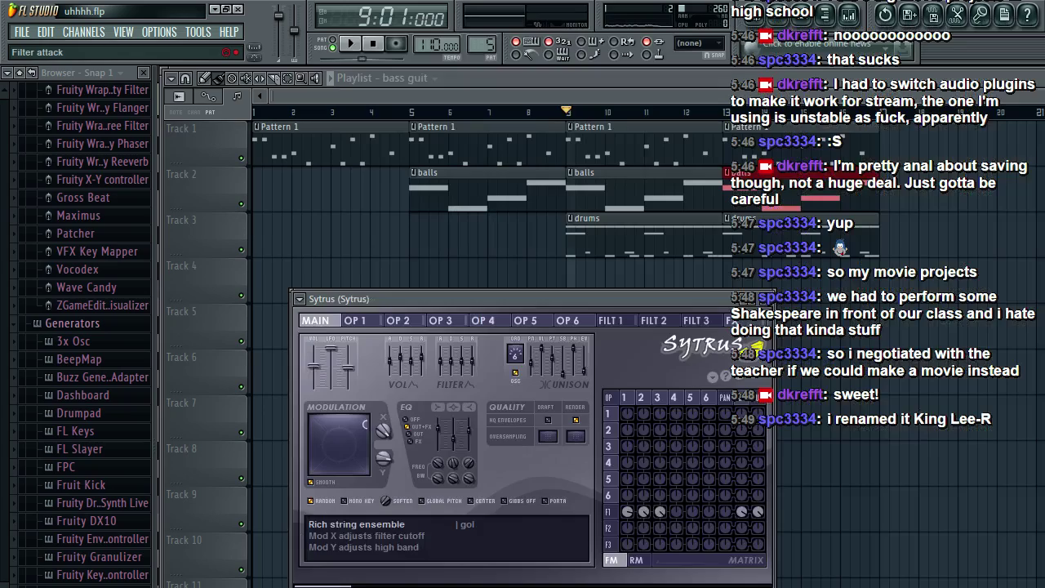
click(300, 299)
mouse_move(322, 342)
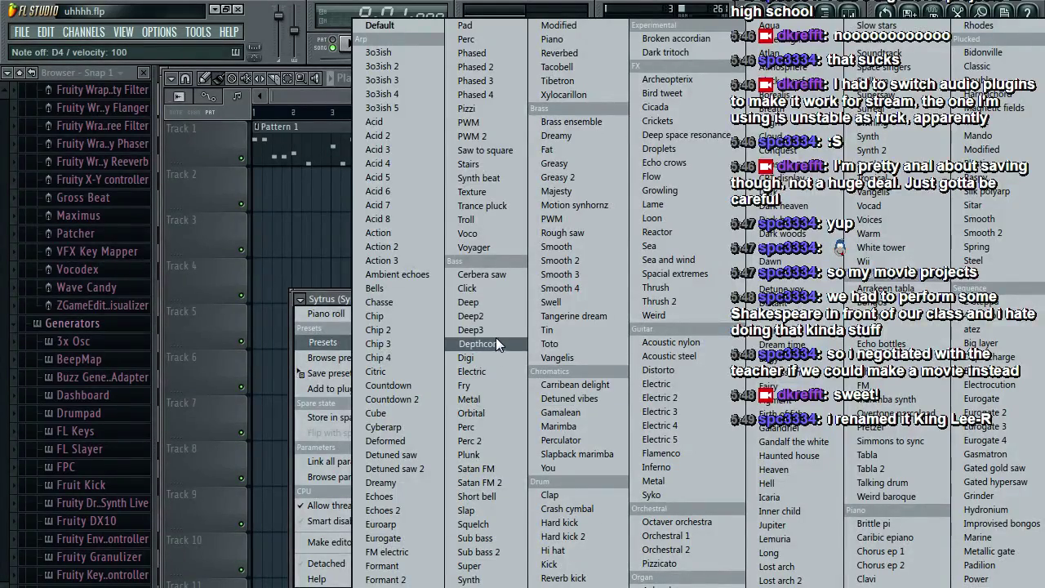
click(490, 303)
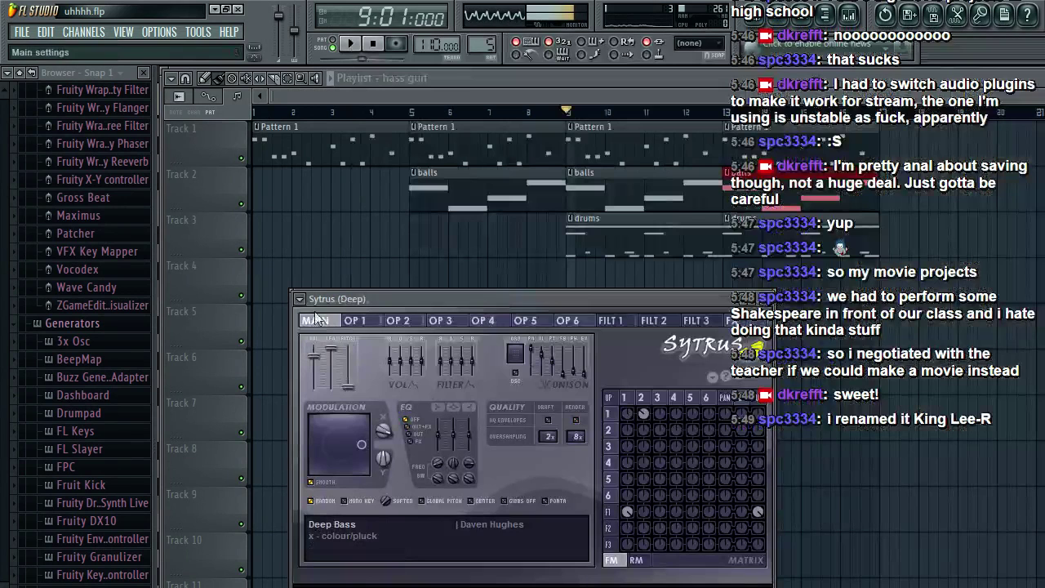
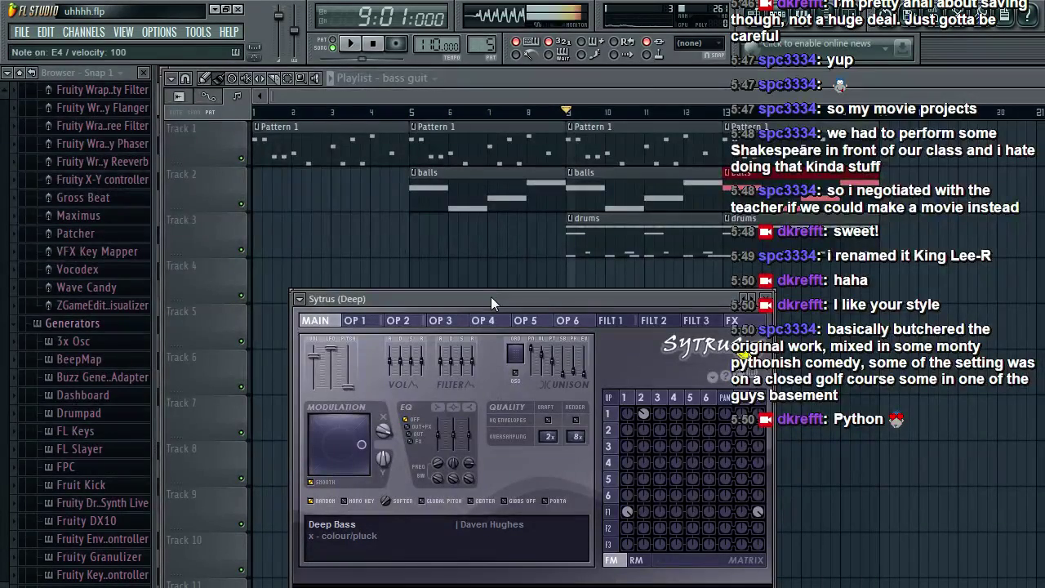
Step: Audition several of the Synth bass presets in Sytrus and return to the Deep preset
click(299, 299)
mouse_move(322, 342)
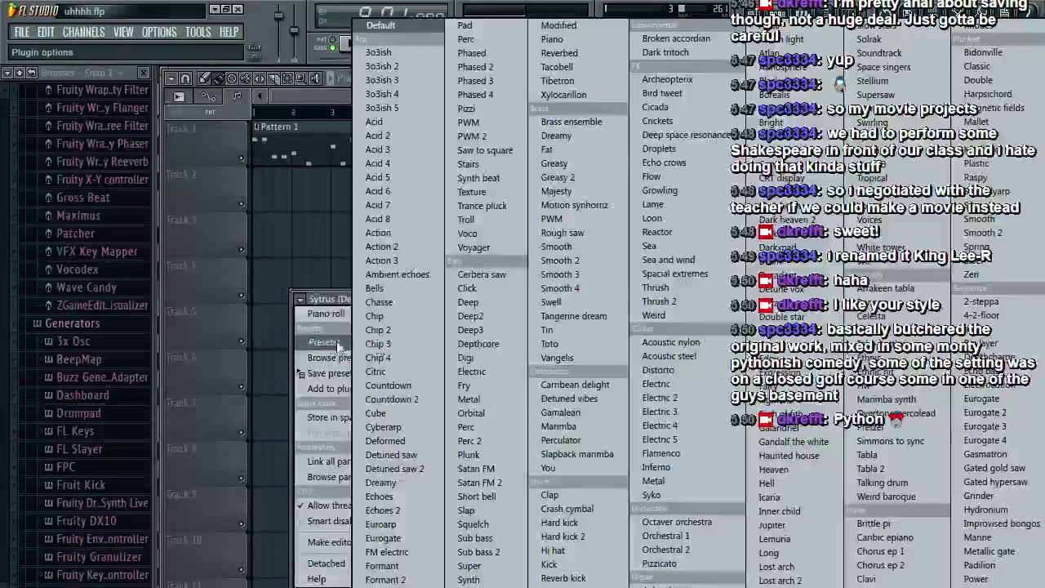
click(516, 324)
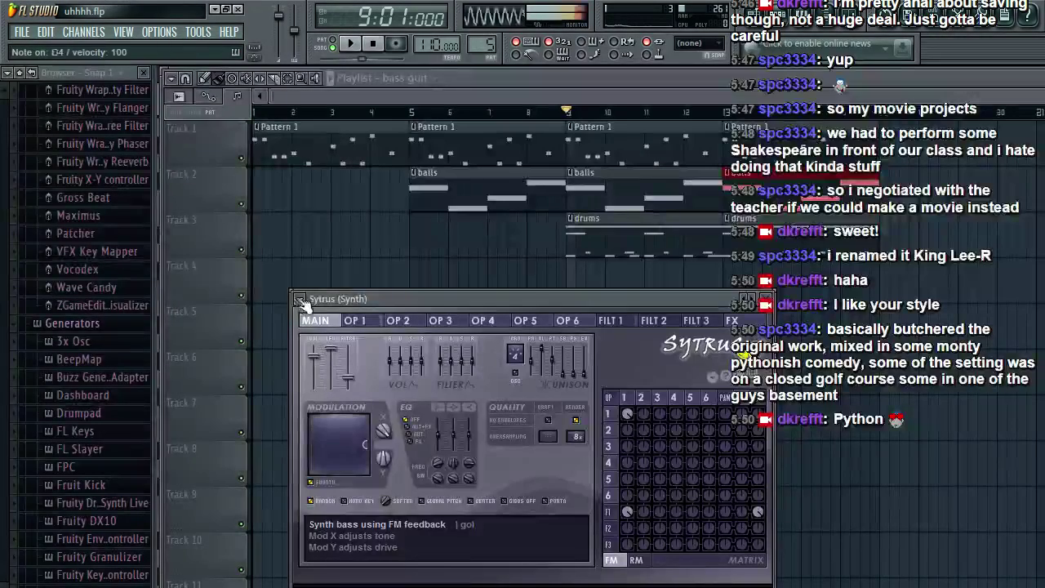
click(299, 299)
mouse_move(322, 342)
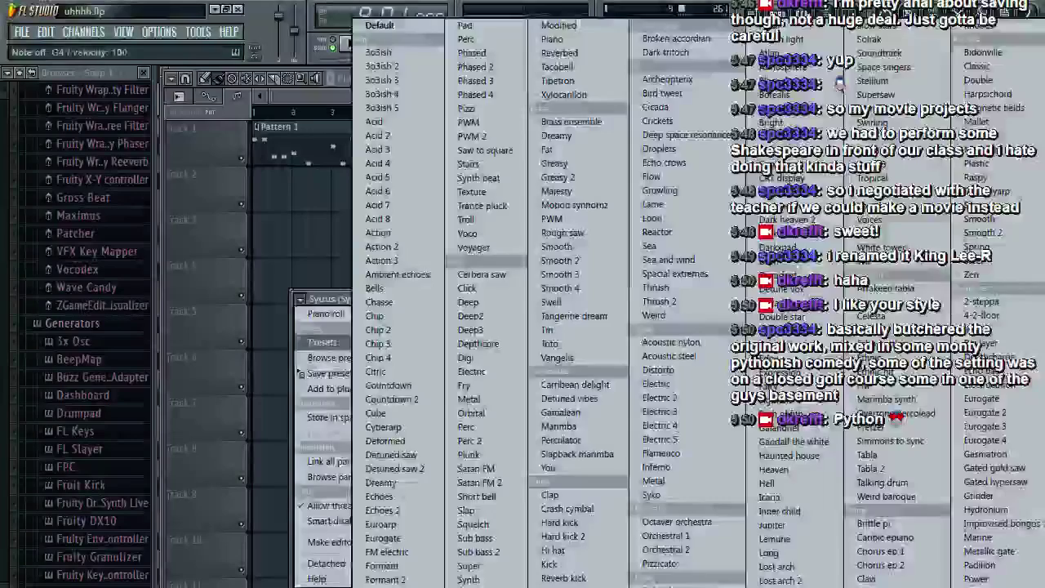
click(516, 338)
click(299, 299)
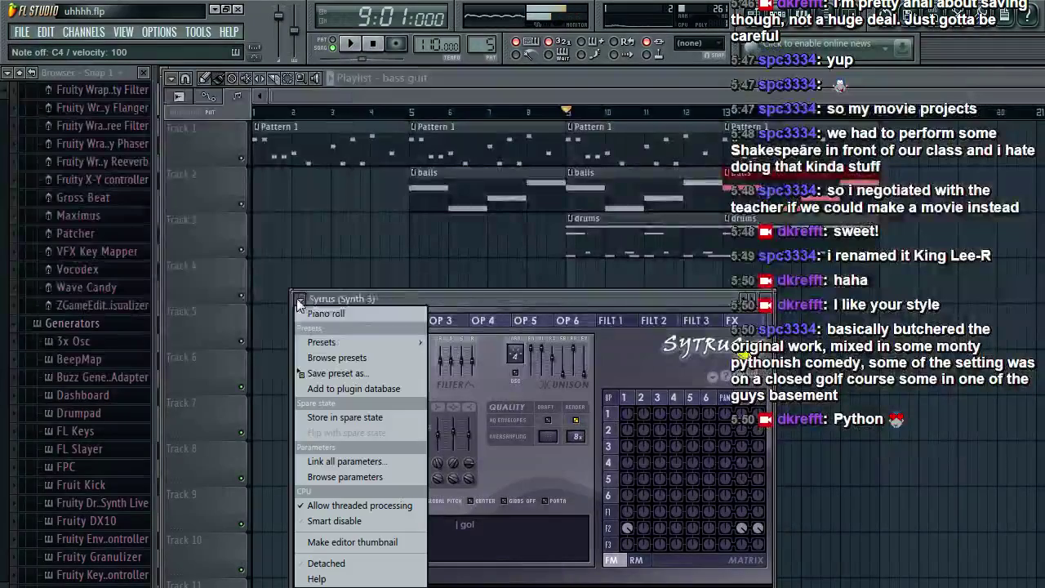
mouse_move(322, 343)
click(517, 354)
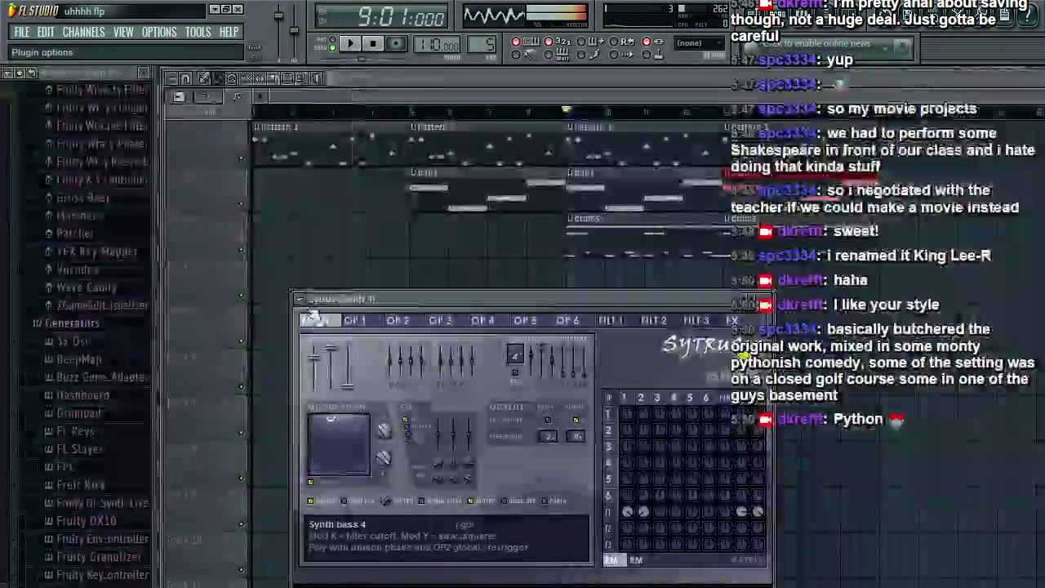
click(299, 299)
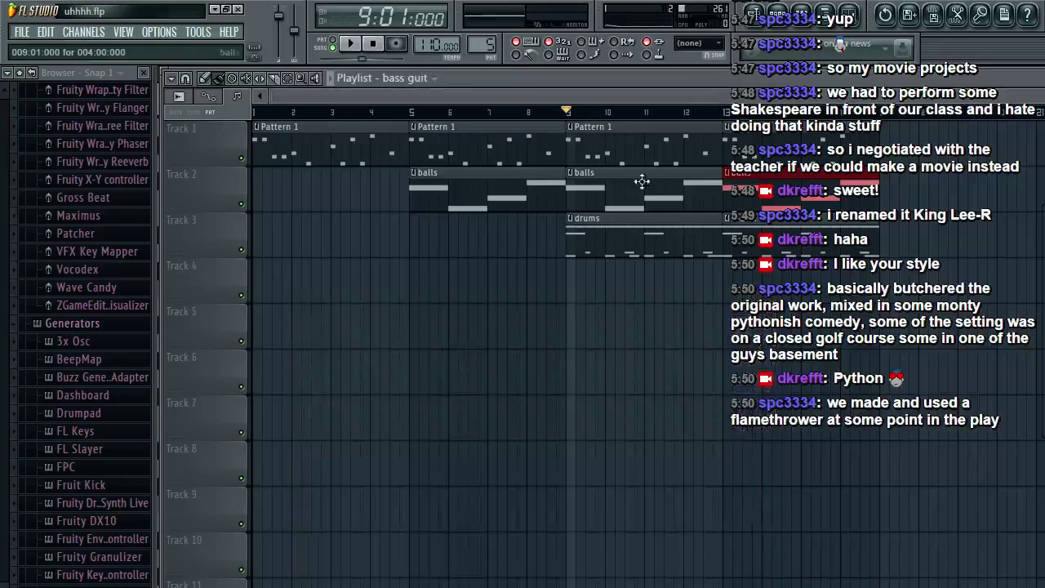
Step: Copy the notes of the balls pattern into the Deep channel of the bass guit pattern and play them briefly
double_click(606, 205)
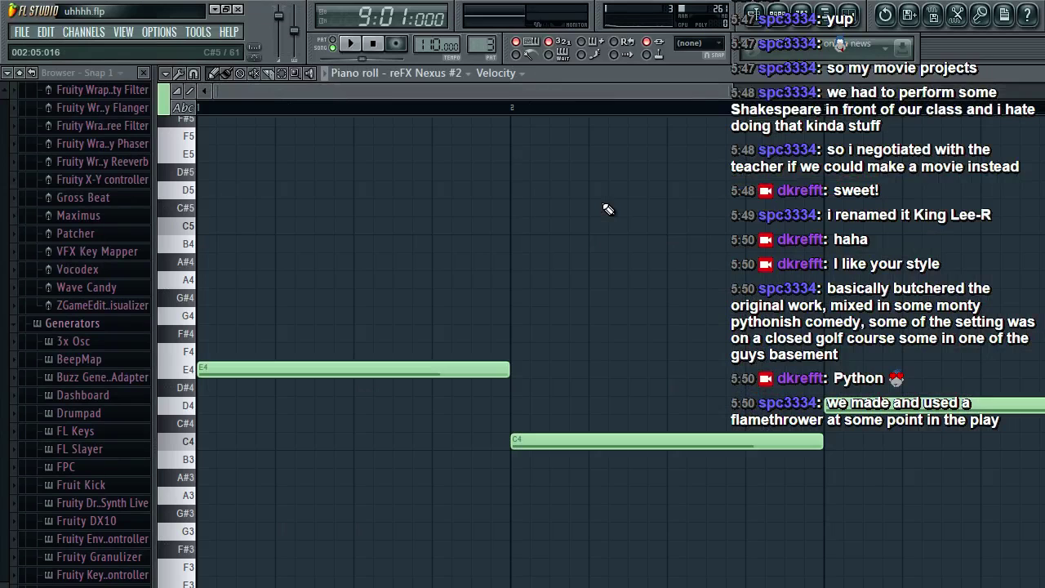
key(Escape)
click(487, 415)
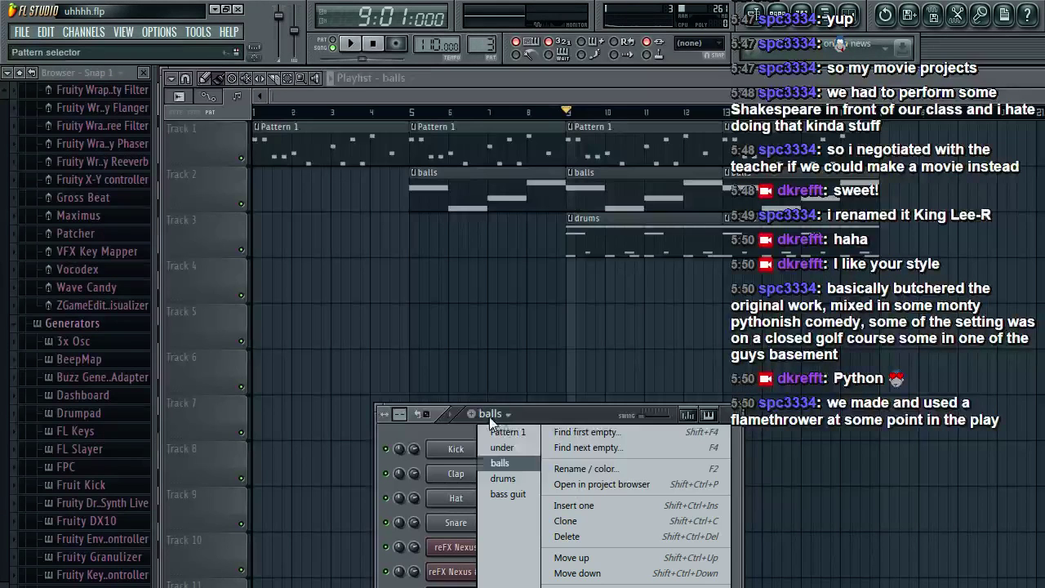
click(521, 499)
key(F7)
key(space)
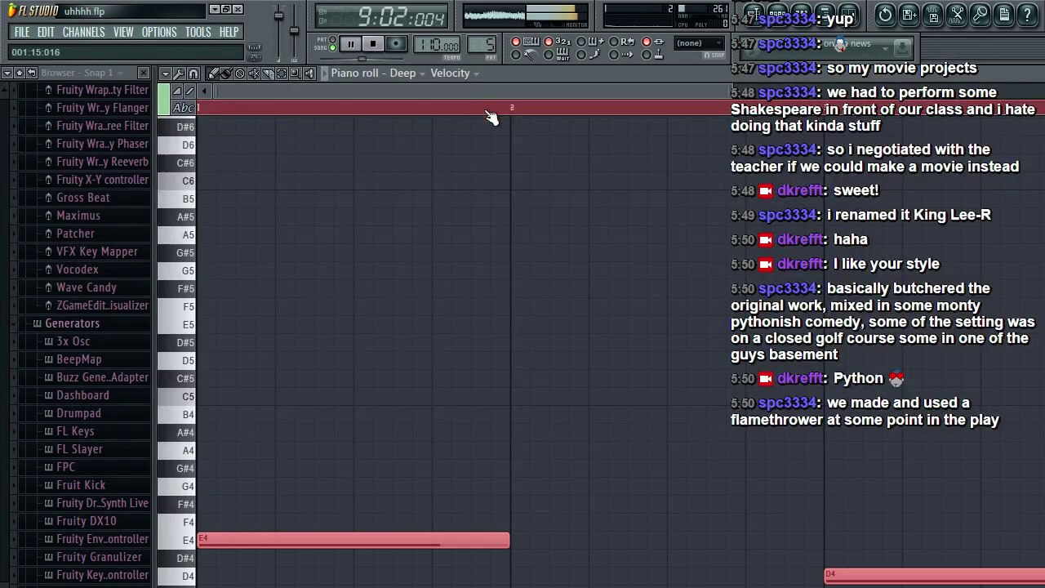
key(space)
key(Escape)
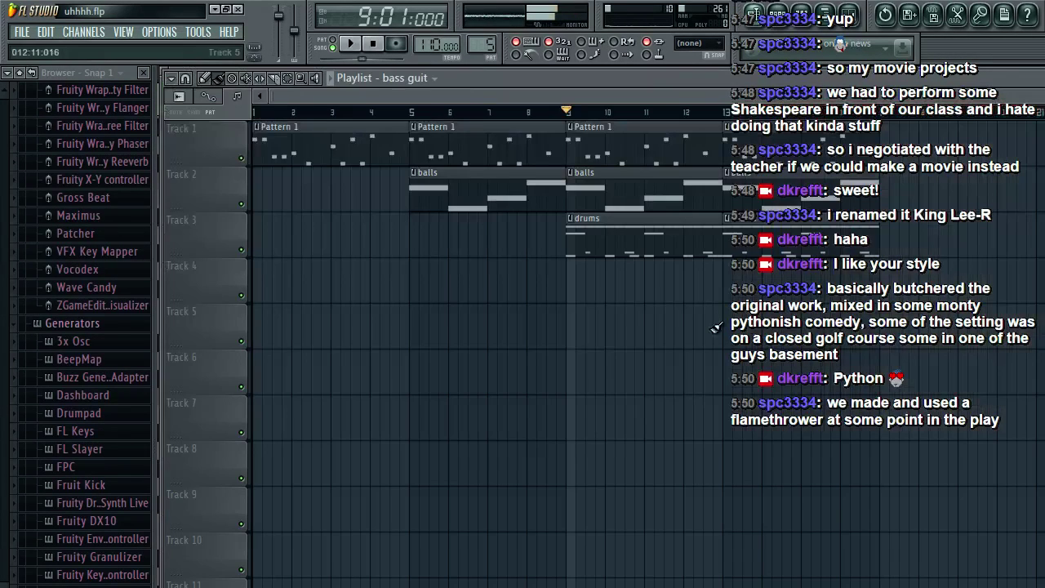
Step: Place the bass guit pattern at bar 9 on Track 4, play the arrangement from there and reopen the bass notes
click(573, 282)
key(space)
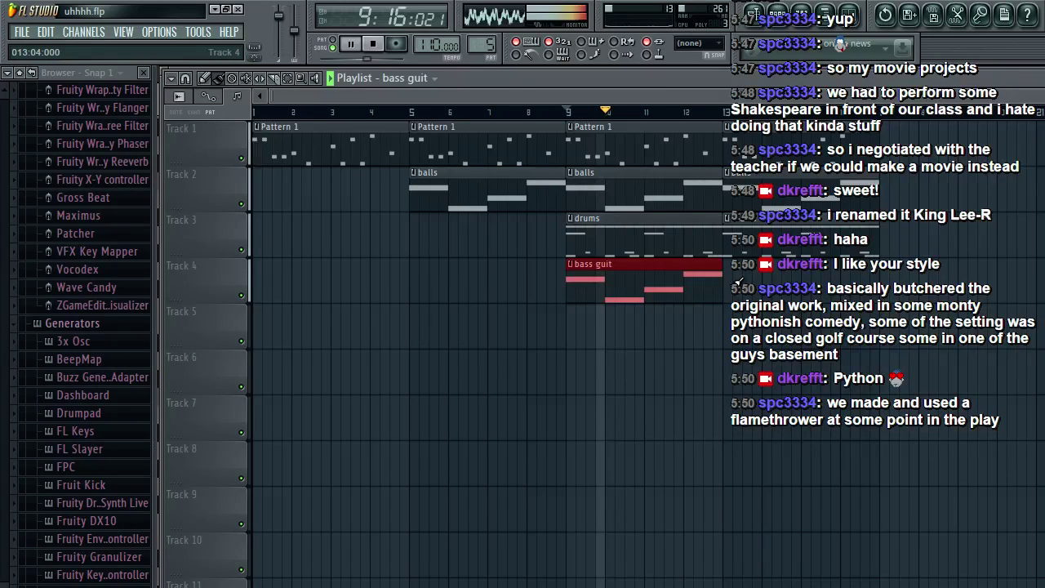
key(space)
key(F7)
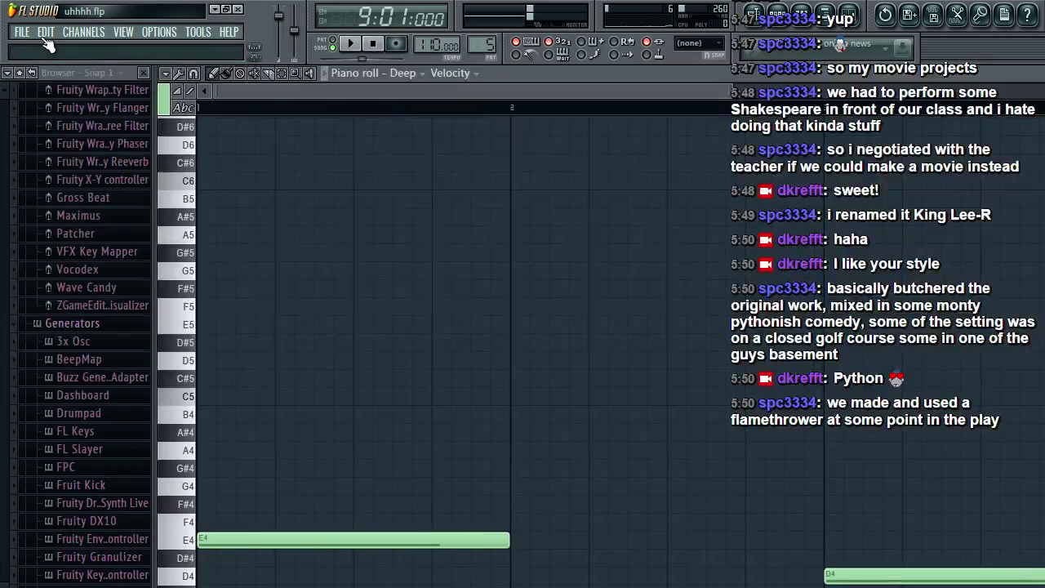
Step: Transpose the bass guit notes down one octave and play the arrangement from bar 9 in the playlist
key(ctrl+Down)
key(space)
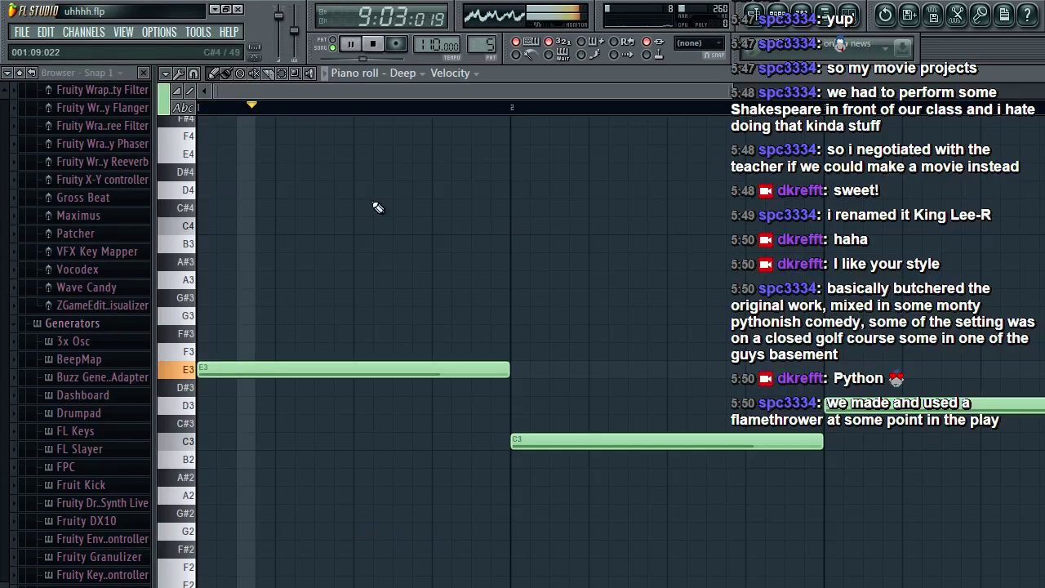
click(753, 24)
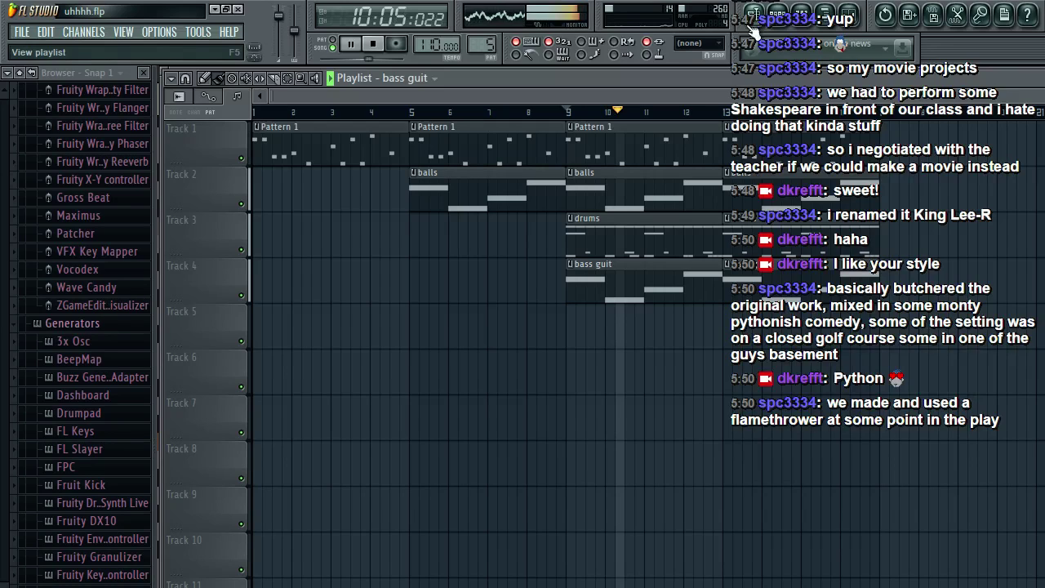
click(725, 98)
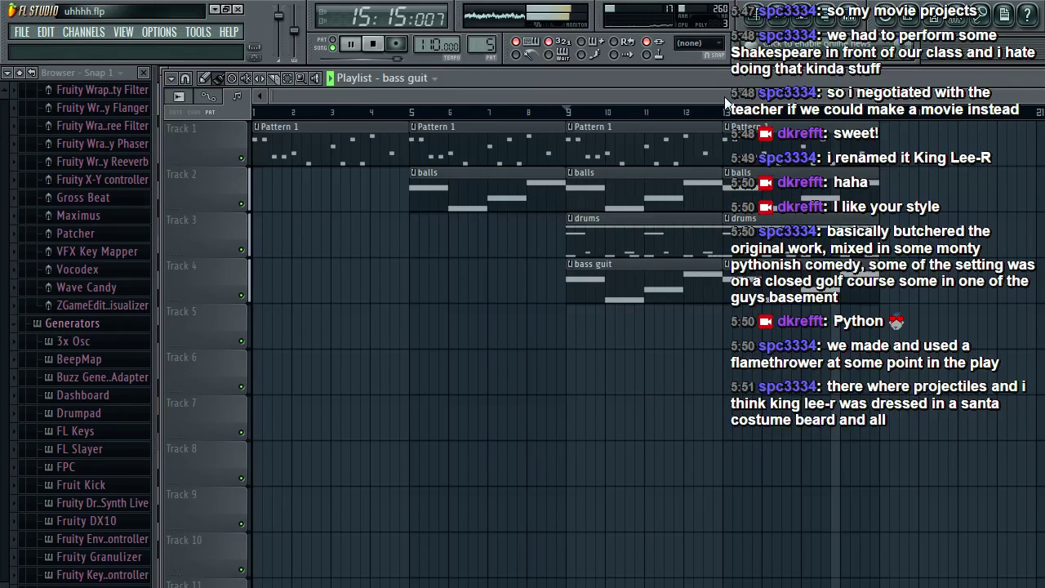
key(space)
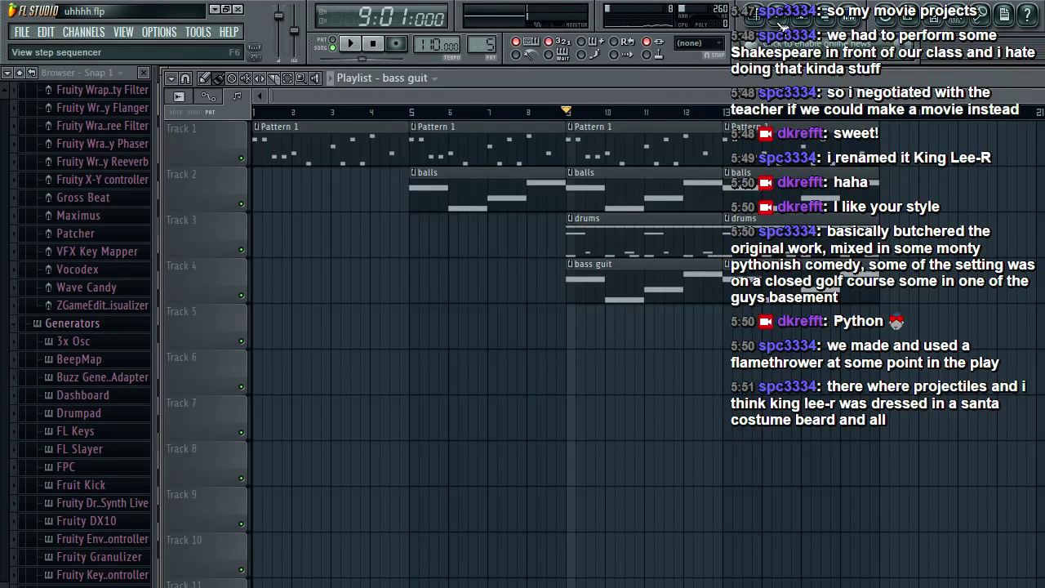
Step: Create a new pattern named next
key(F4)
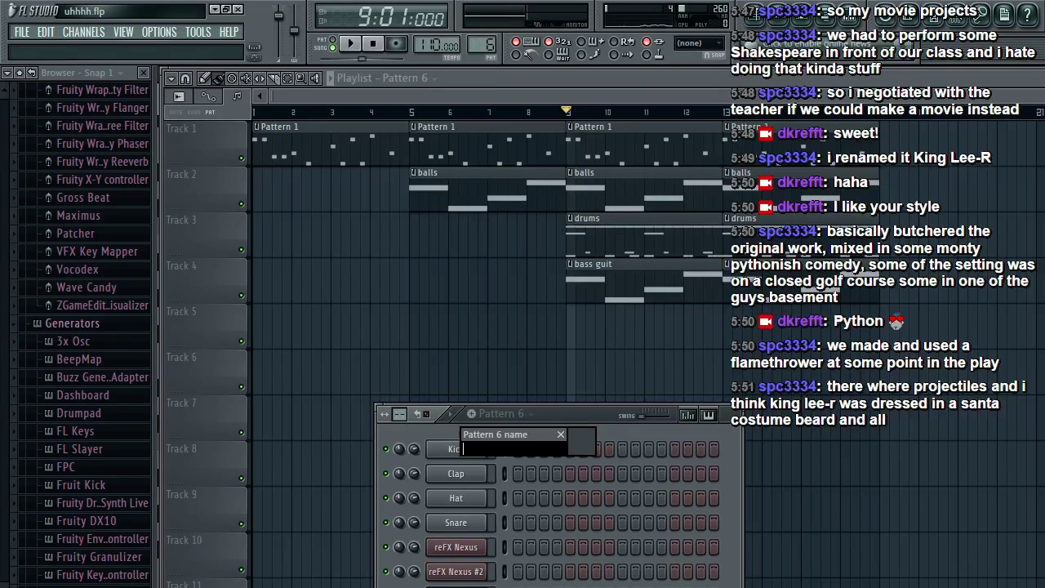
text(next)
key(Return)
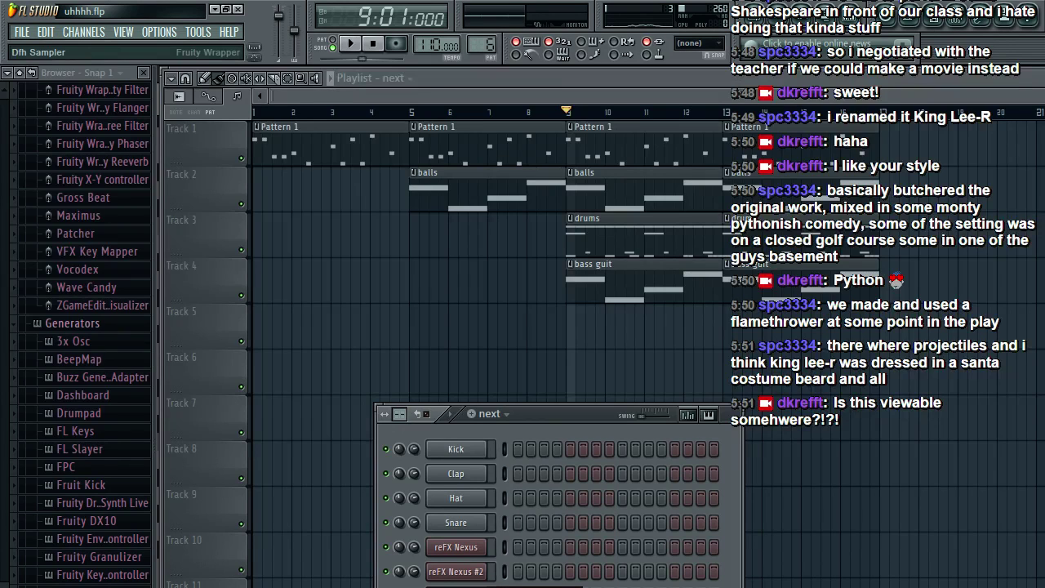
Step: Paint a row of consecutive one-beat C5 notes from bar 1 into bar 4 of the Dfh Sampler piano roll
key(F7)
key(x)
key(z)
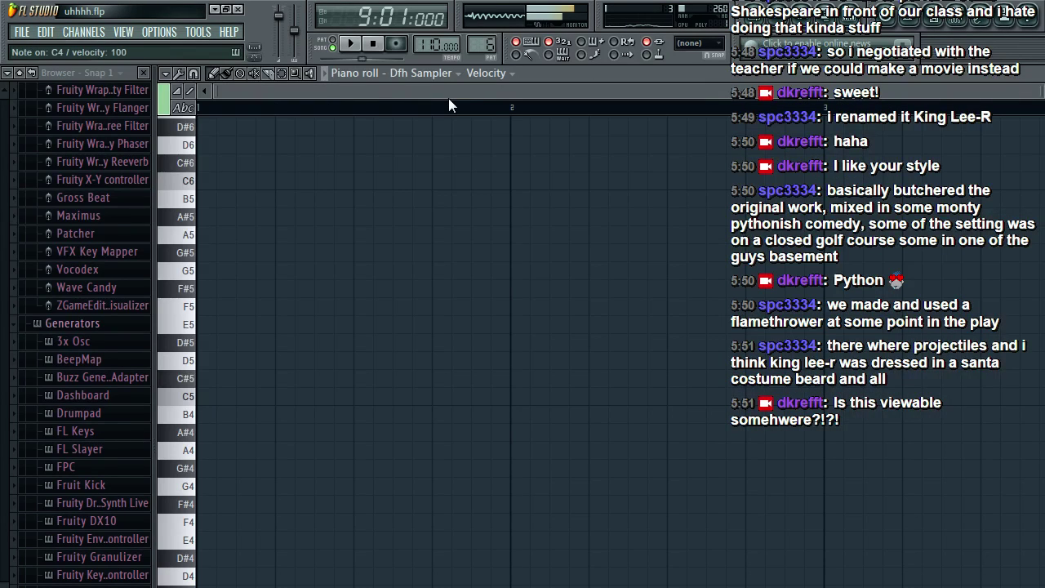
click(188, 397)
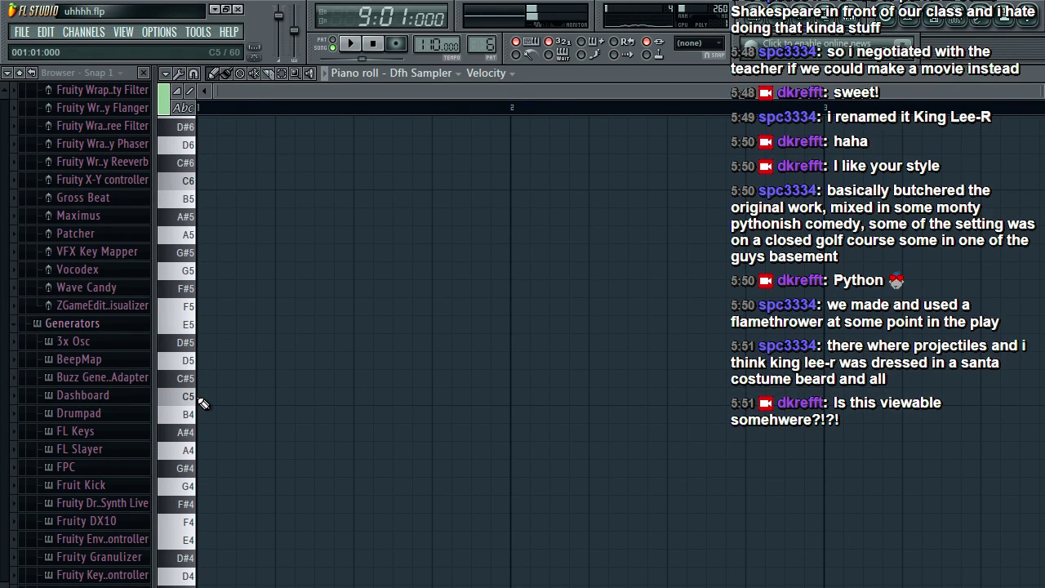
click(201, 403)
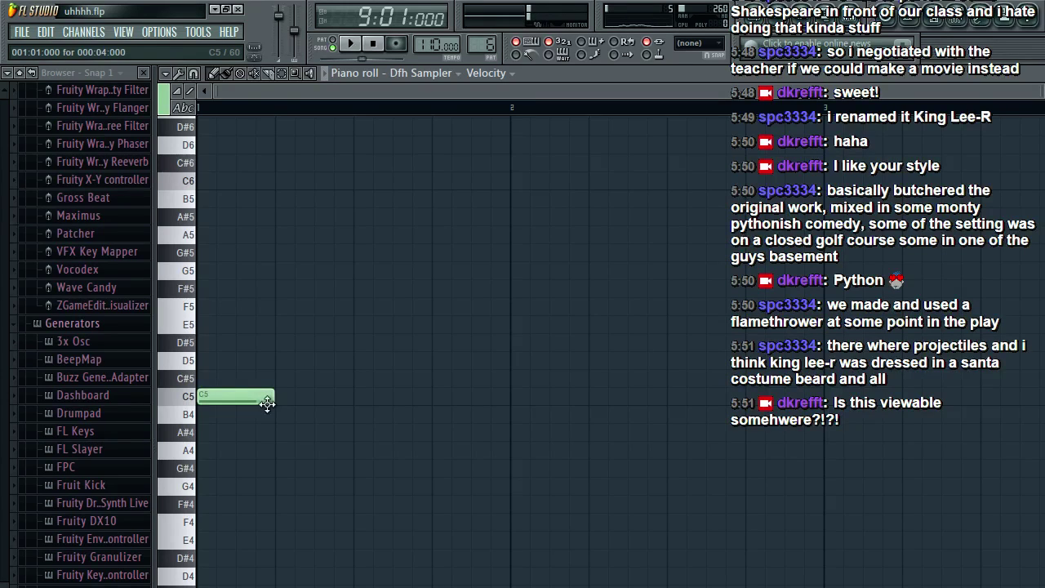
click(285, 400)
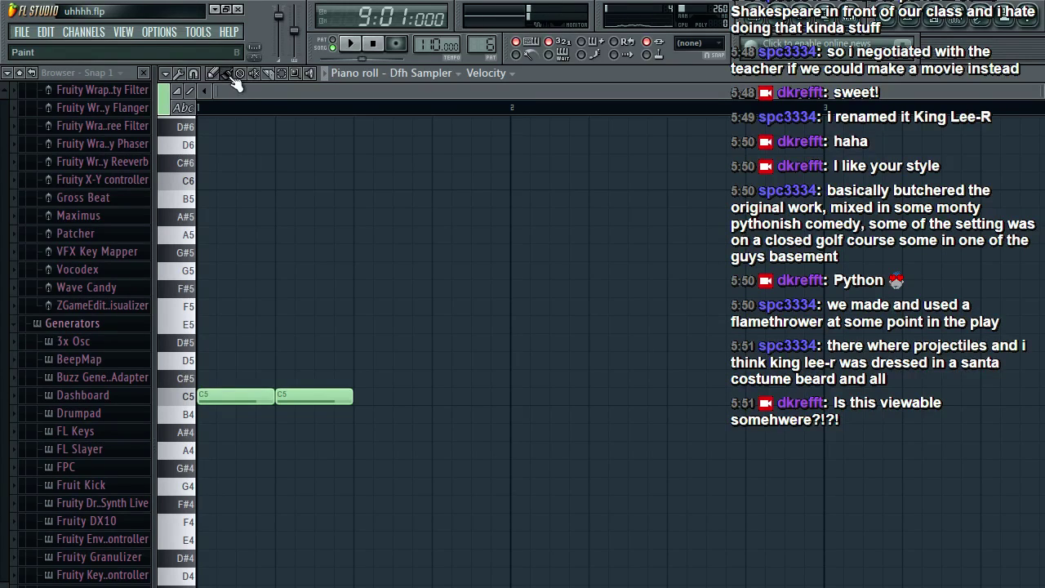
click(231, 77)
drag(372, 398, 985, 422)
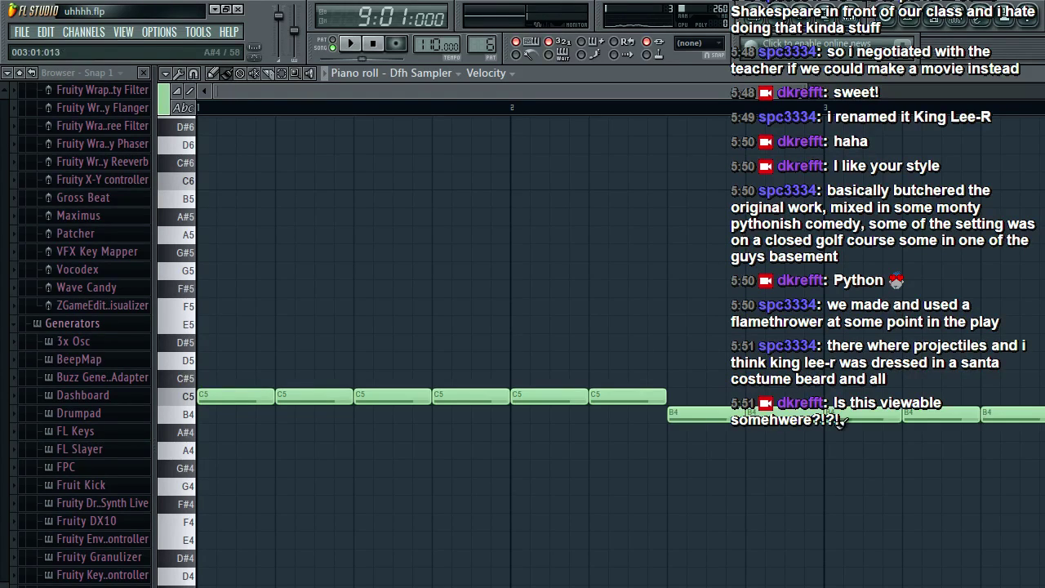
drag(840, 421, 1044, 398)
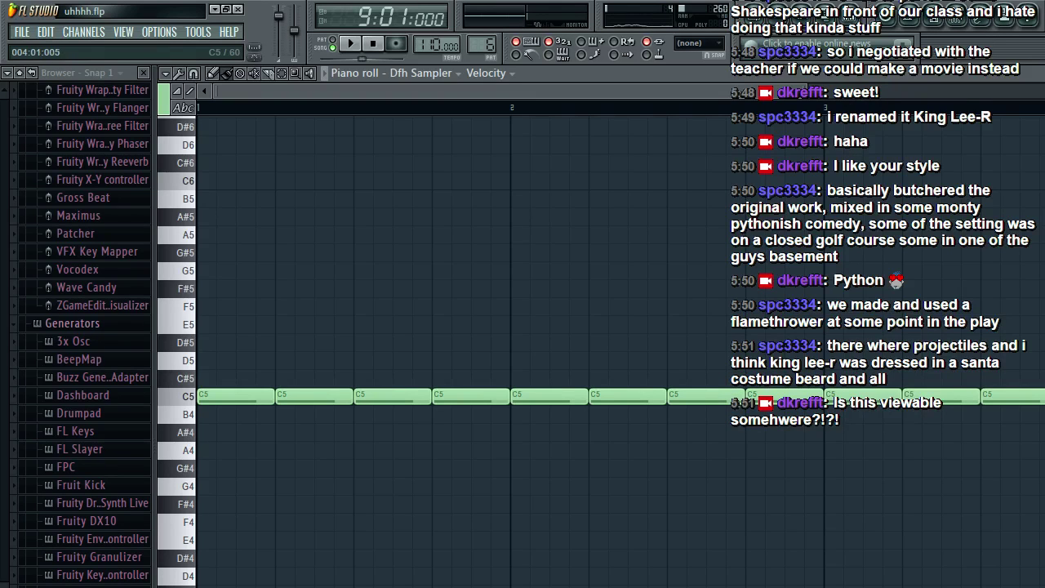
Step: Switch playback to pattern mode and play the C5 notes from the start
scroll(947, 179, right, 4)
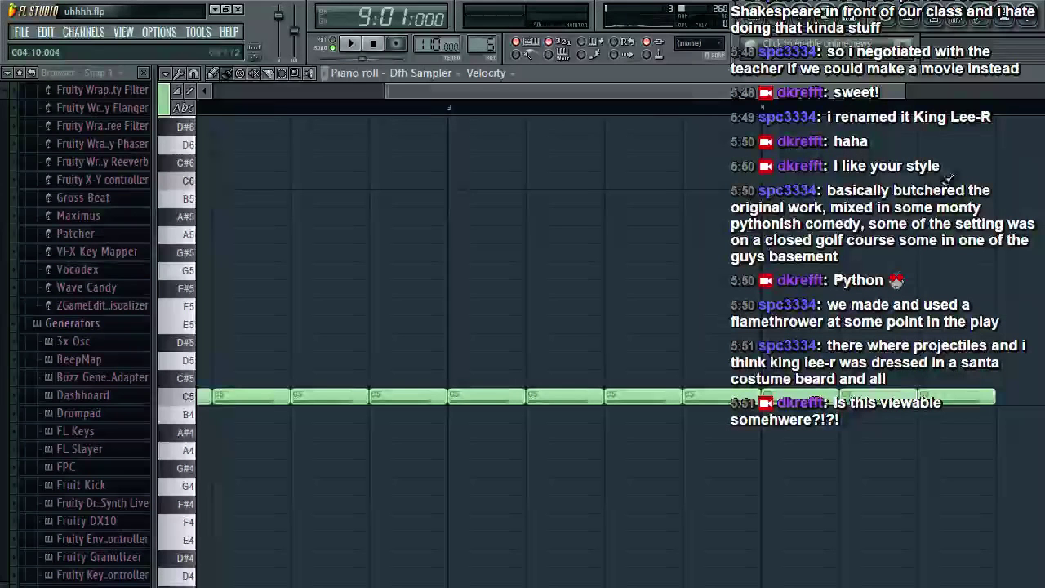
key(space)
drag(424, 92, 249, 102)
key(space)
click(322, 59)
key(space)
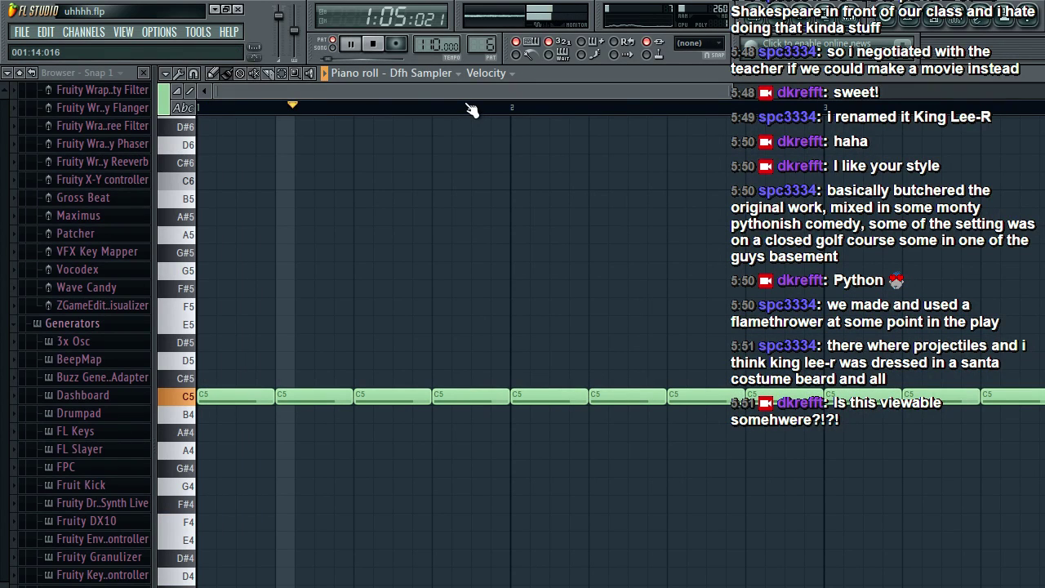
key(space)
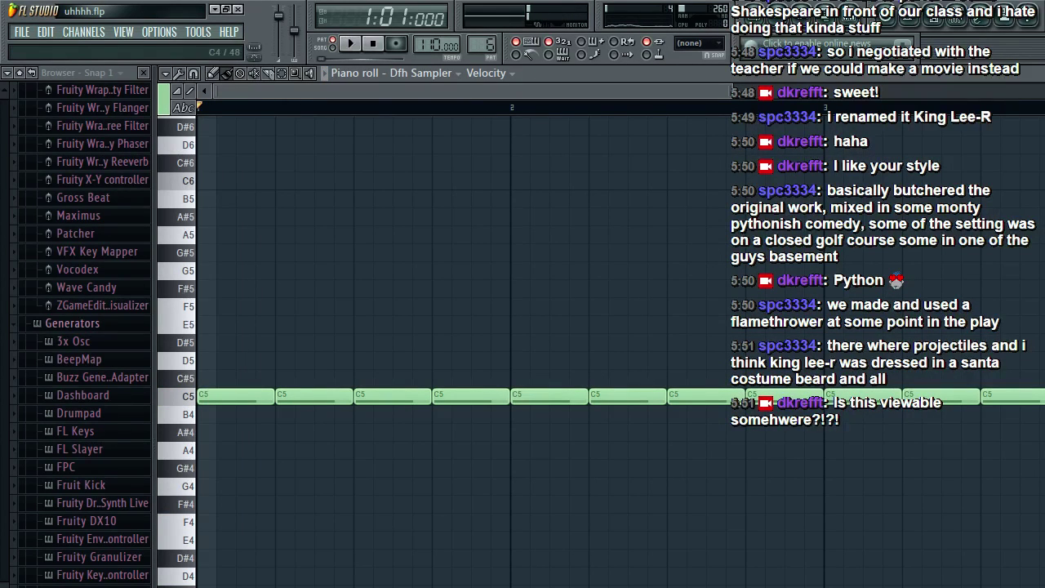
Step: Place one-beat D3 notes on the third beats of bars 1 and 2 and play the pattern briefly
scroll(193, 433, down, 3)
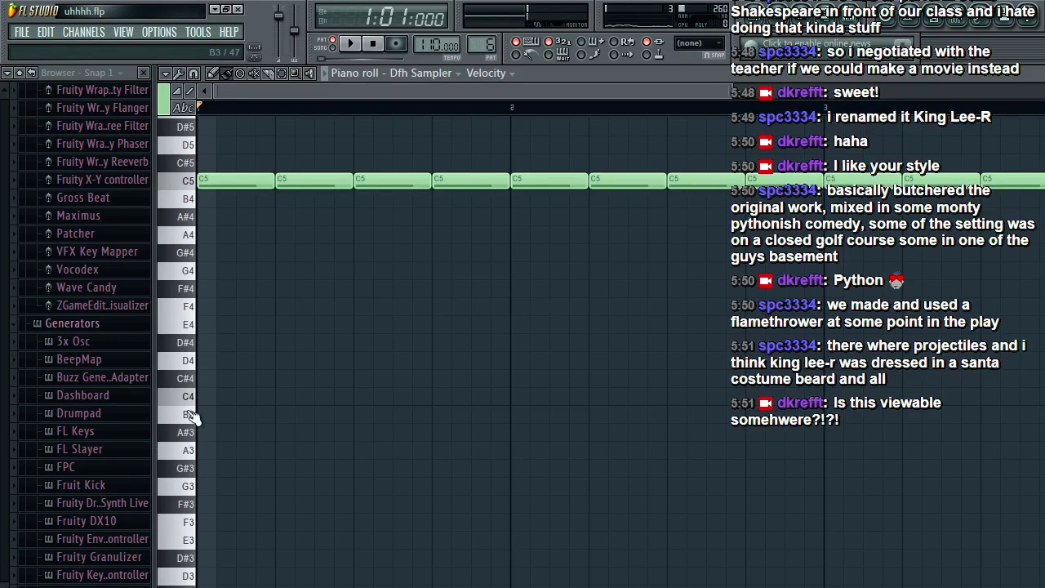
right_click(233, 181)
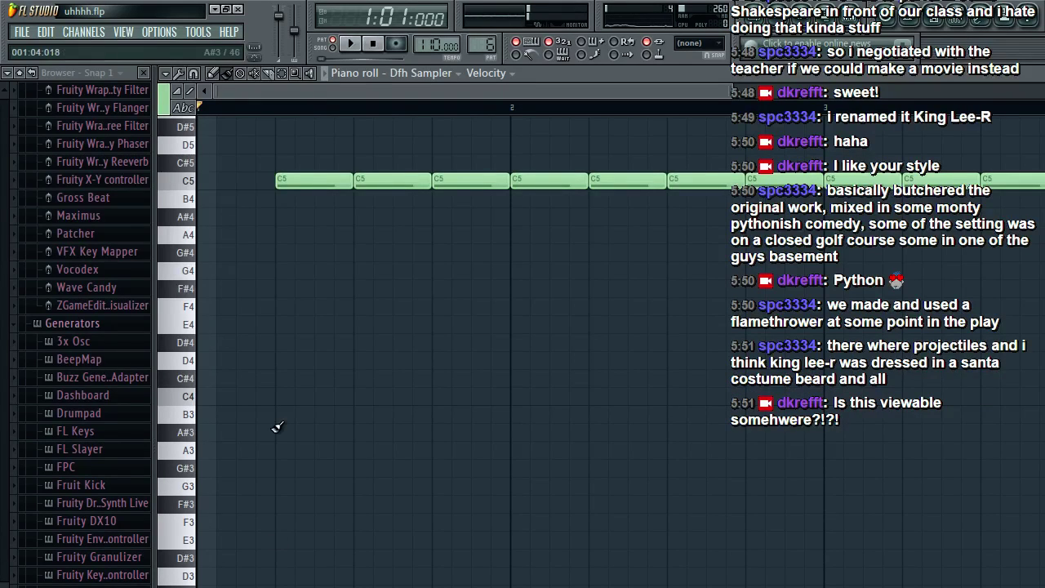
key(ctrl+z)
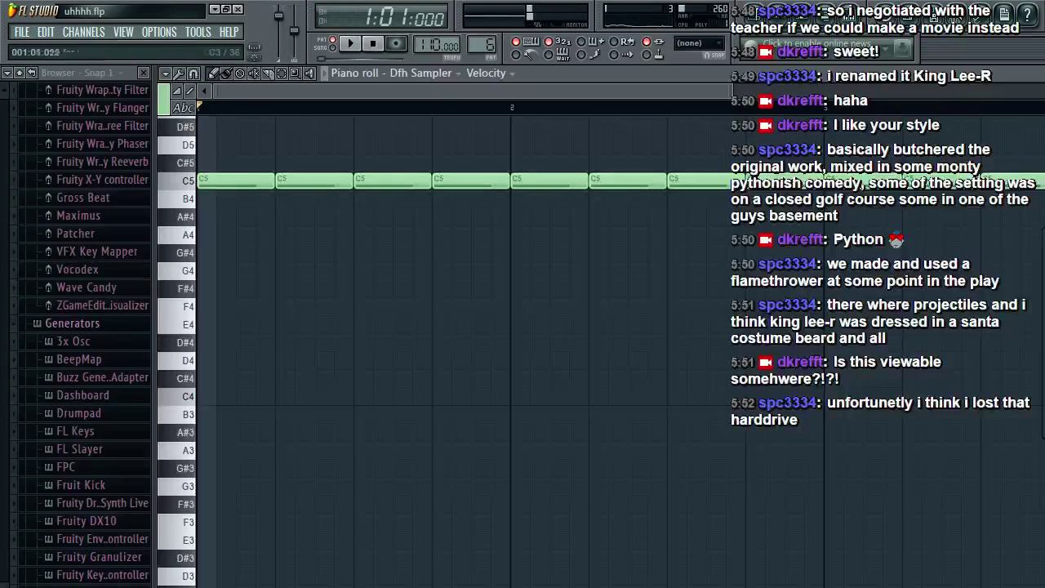
click(367, 578)
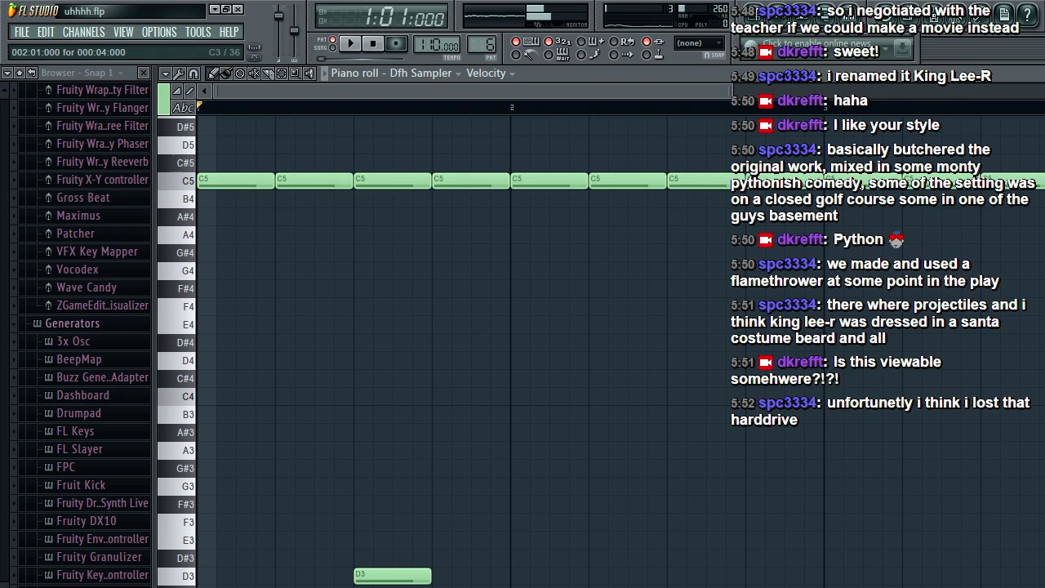
click(678, 576)
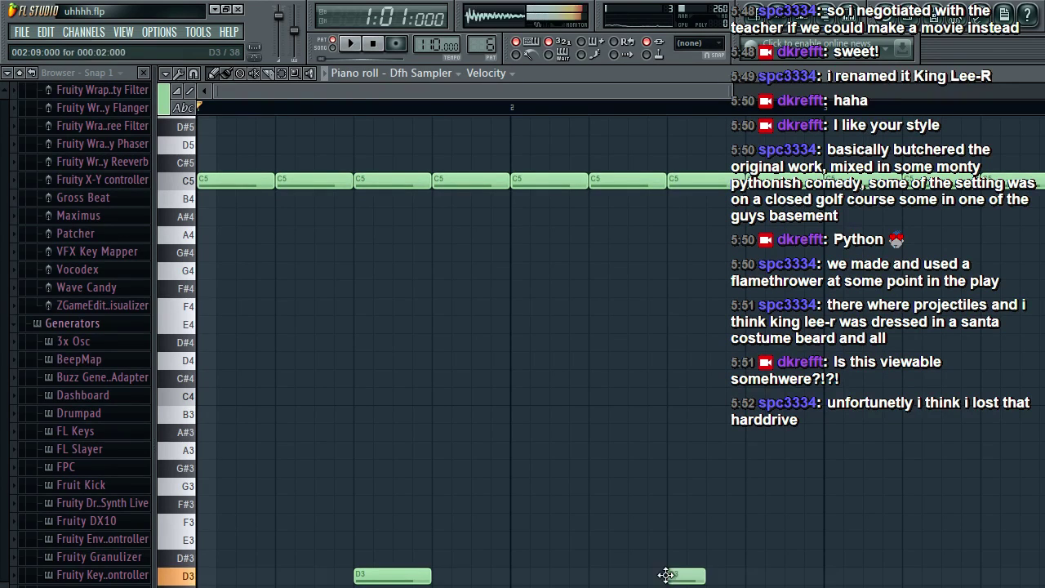
drag(700, 575, 745, 575)
key(space)
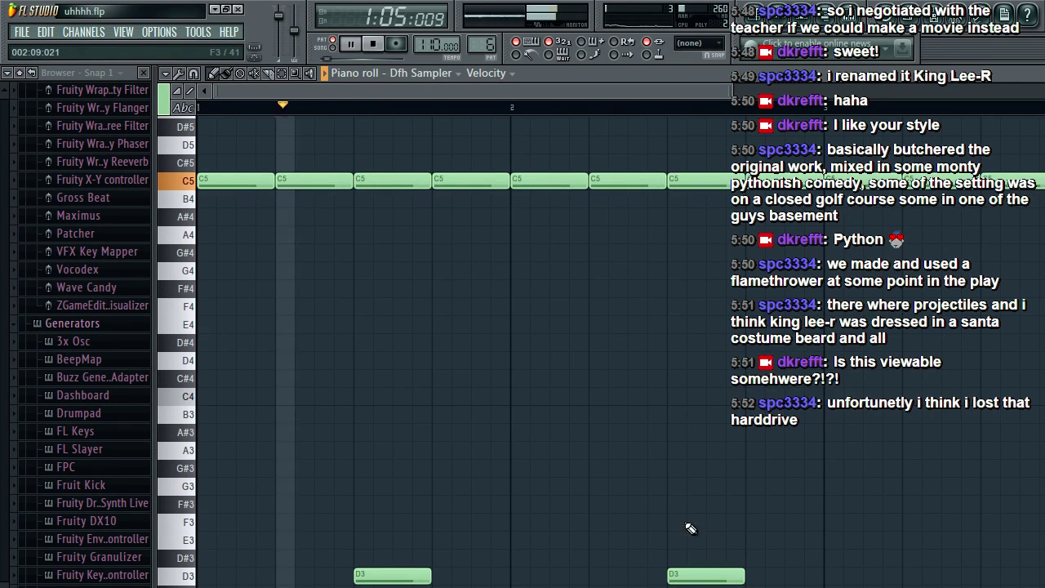
key(space)
Step: Move the two D3 notes to beats 2 and 4 of bar 1 and play the pattern
drag(409, 580, 331, 580)
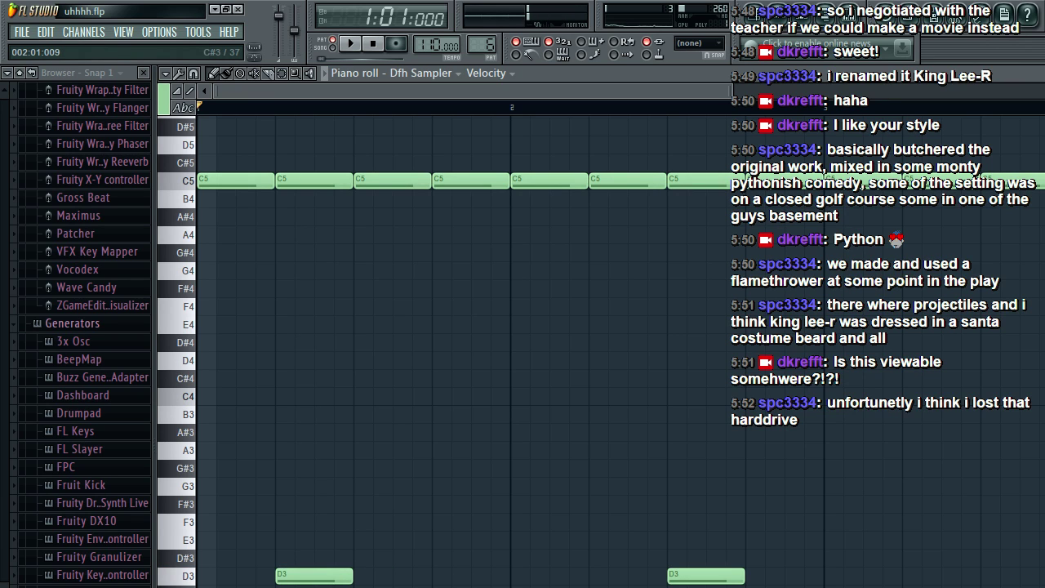
key(space)
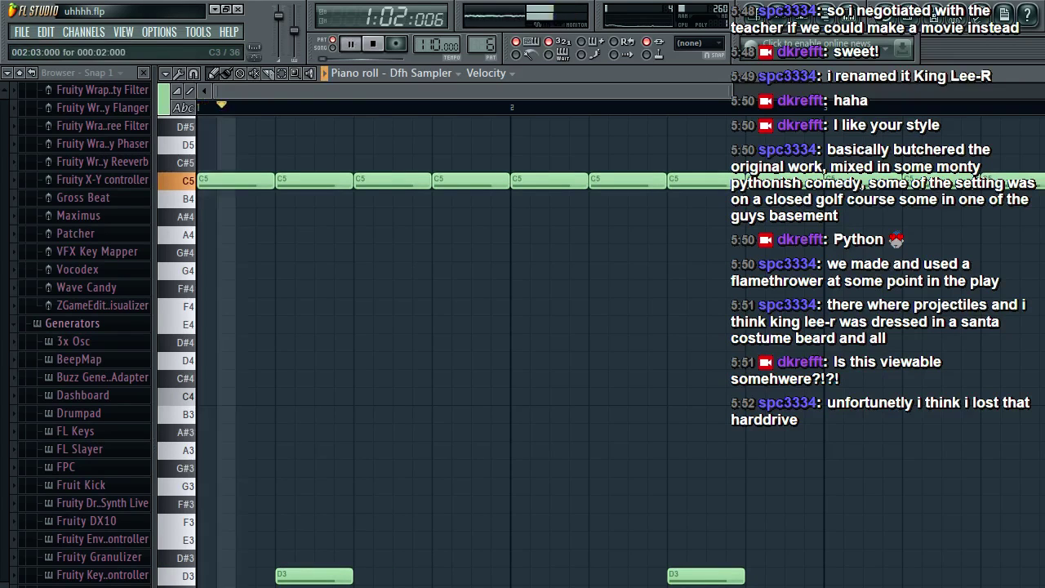
key(space)
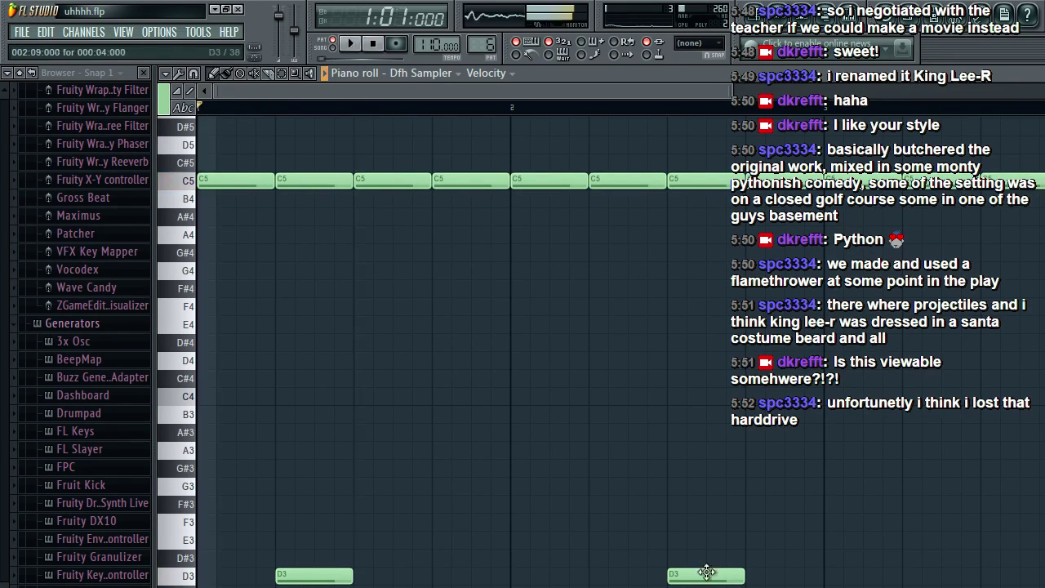
drag(707, 571, 472, 572)
key(space)
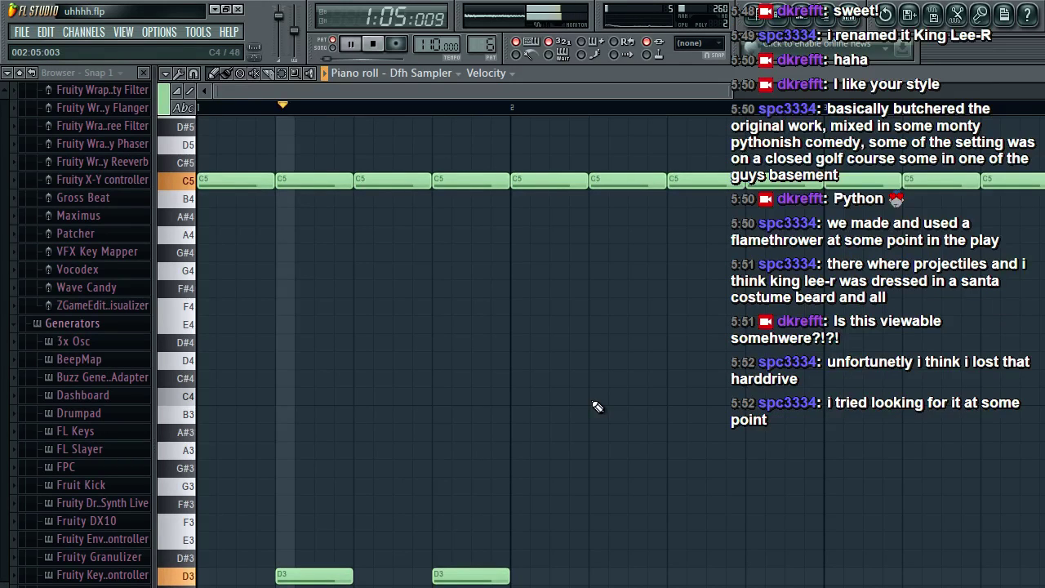
Step: Add one-beat D3 notes on beats 2 and 4 of bar 2 and play the pattern
click(597, 576)
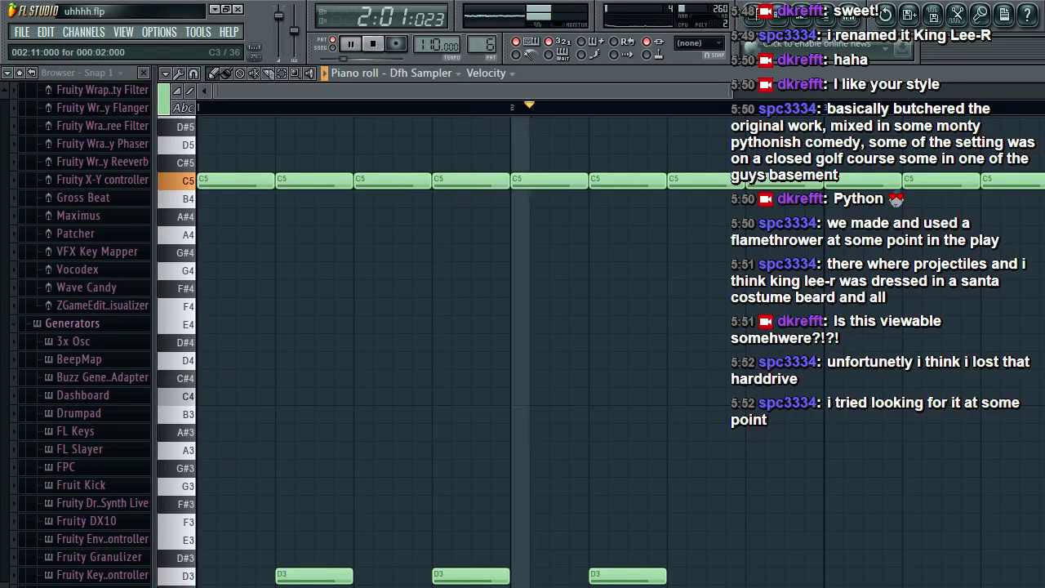
key(space)
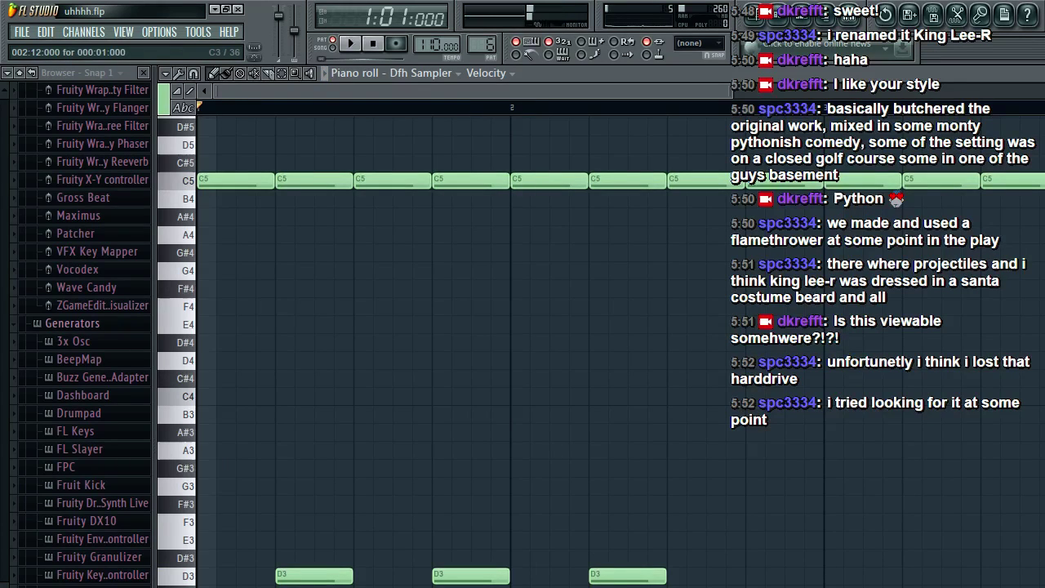
key(space)
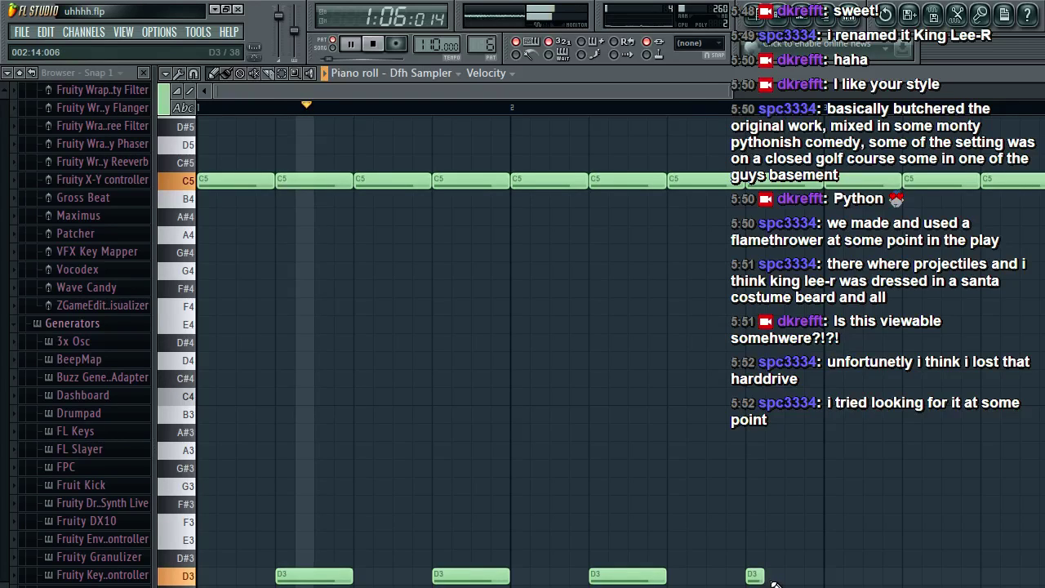
drag(775, 584, 809, 538)
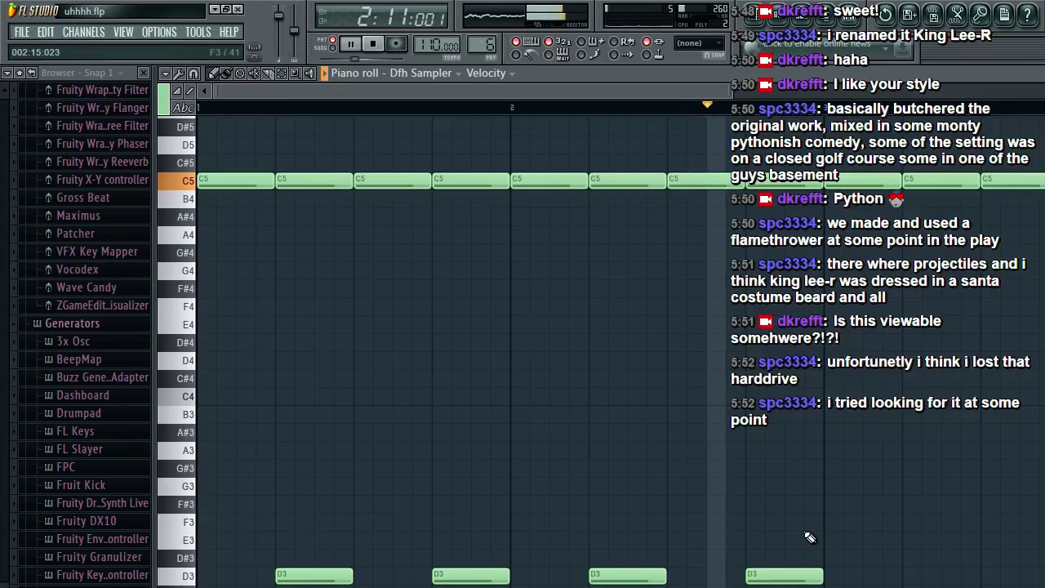
key(space)
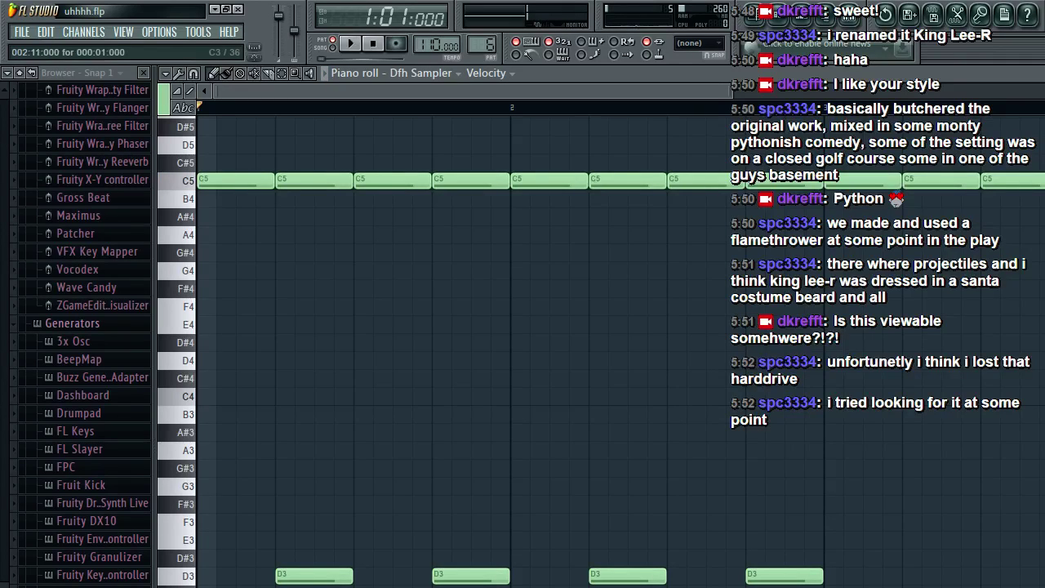
key(space)
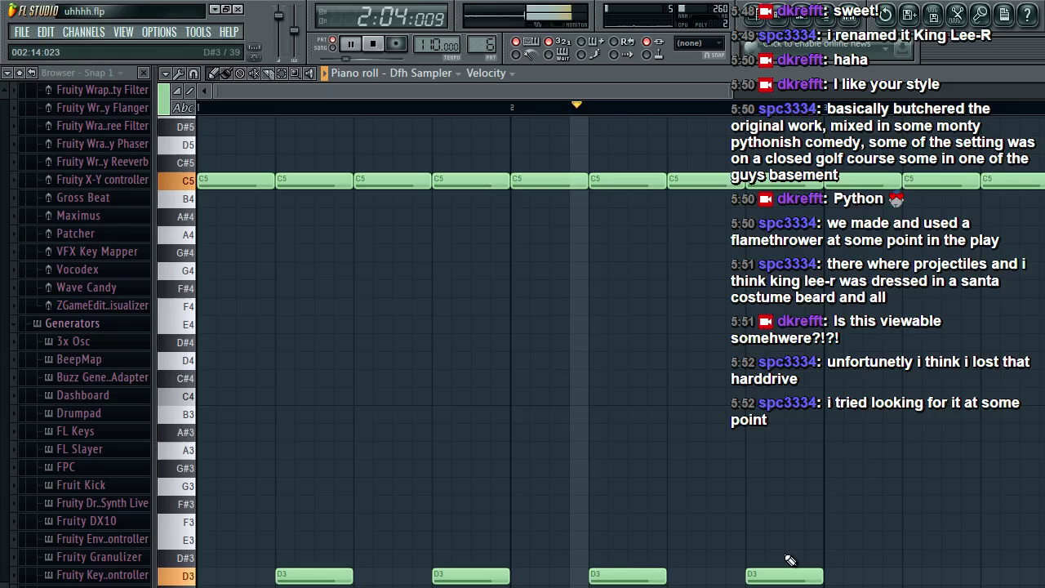
key(space)
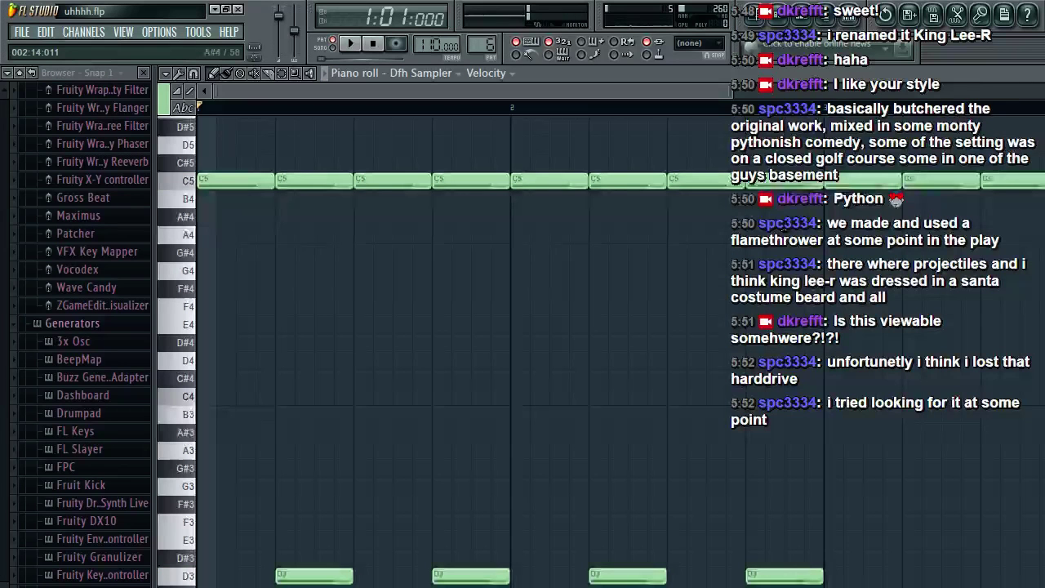
Step: Draw a one-bar A#4 note at the start of bar 1, play it and move it to B4
scroll(186, 303, up, 3)
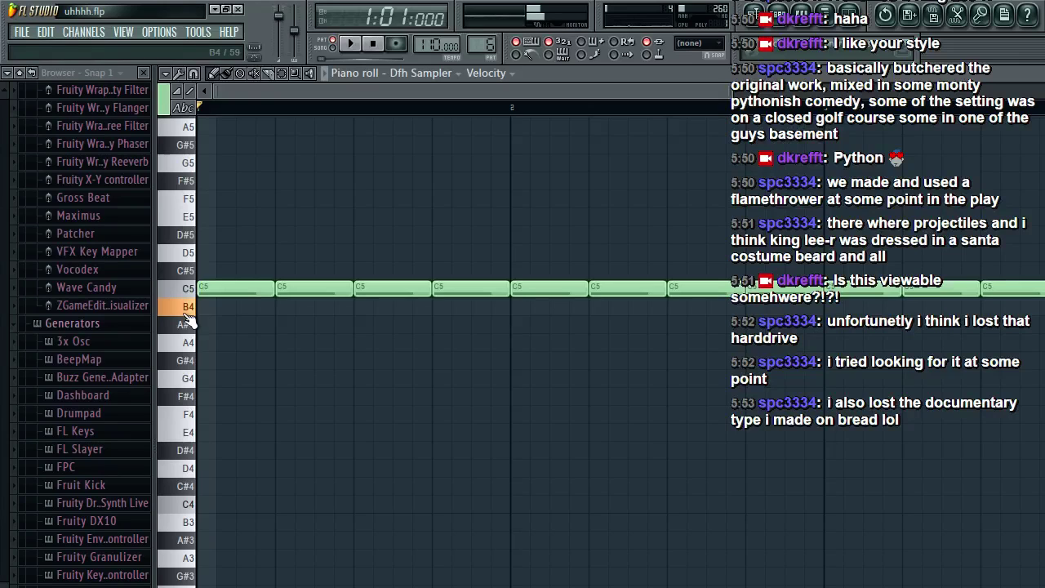
click(231, 327)
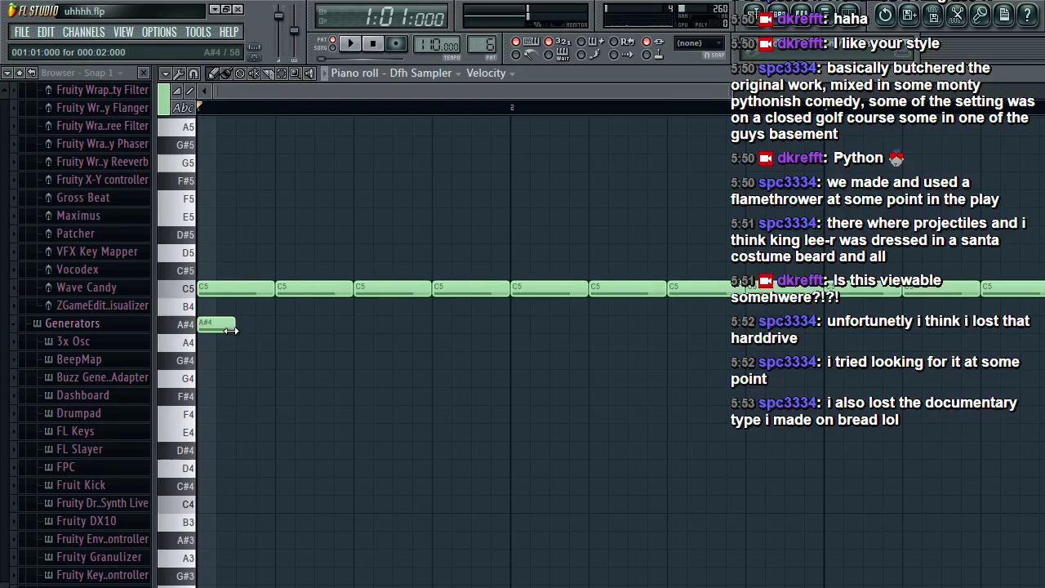
drag(231, 328, 514, 351)
key(space)
key(space)
drag(201, 325, 201, 308)
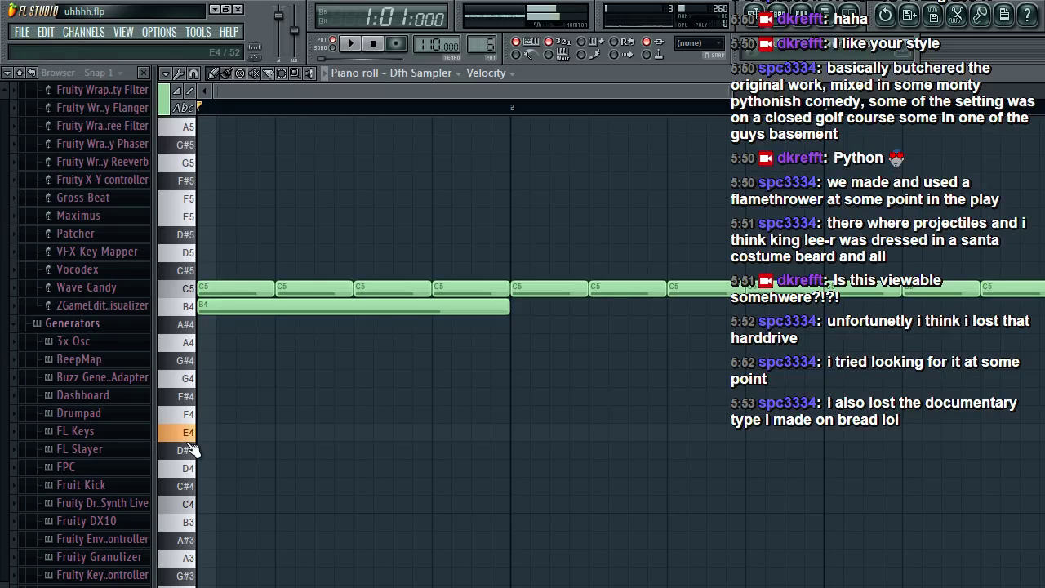
Step: Move the one-bar B4 note at the start of bar 1 down to E4 and play the pattern briefly
drag(201, 307, 201, 433)
key(space)
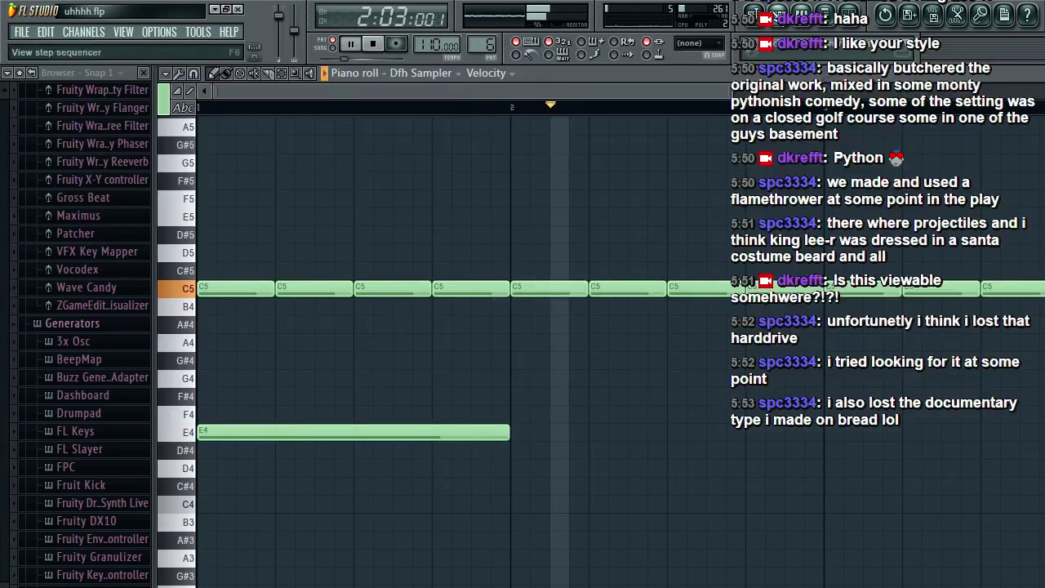
scroll(813, 287, down, 3)
key(space)
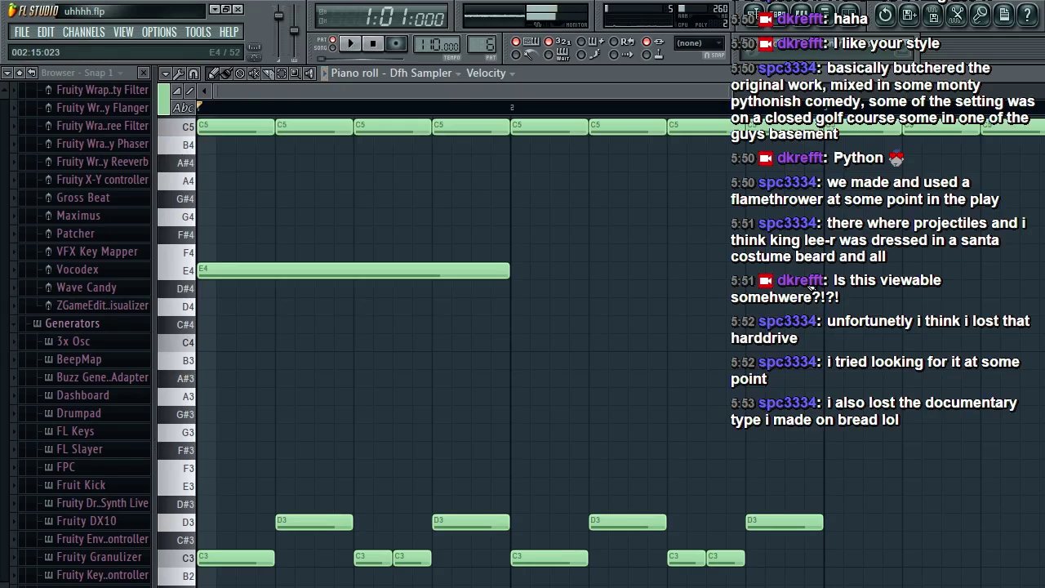
Step: Duplicate the C3 and D3 notes of bars 1 and 2 into bars 3 and 4 and play the pattern from bar 3
click(282, 73)
drag(849, 504, 144, 576)
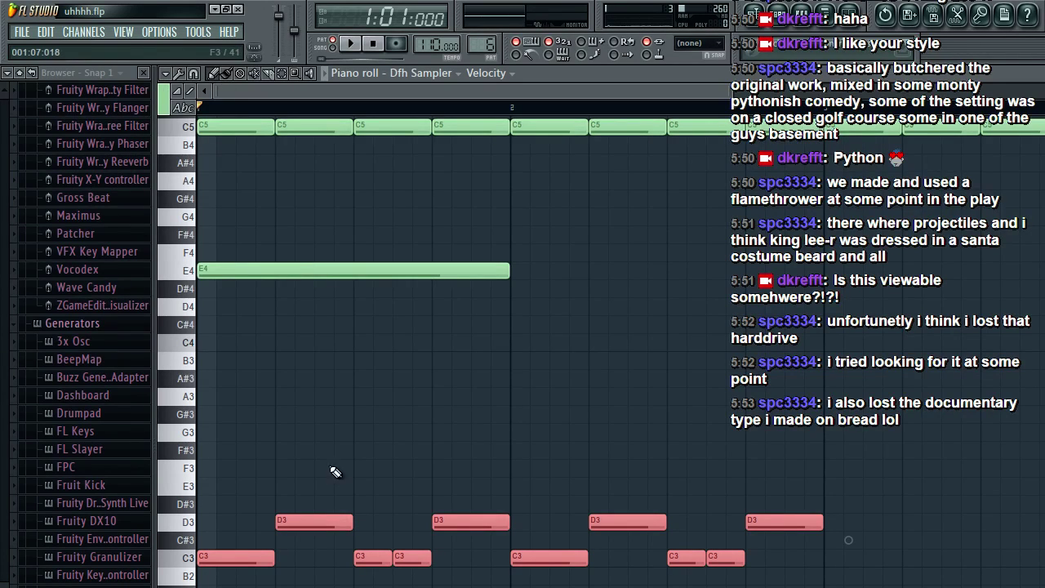
click(228, 570)
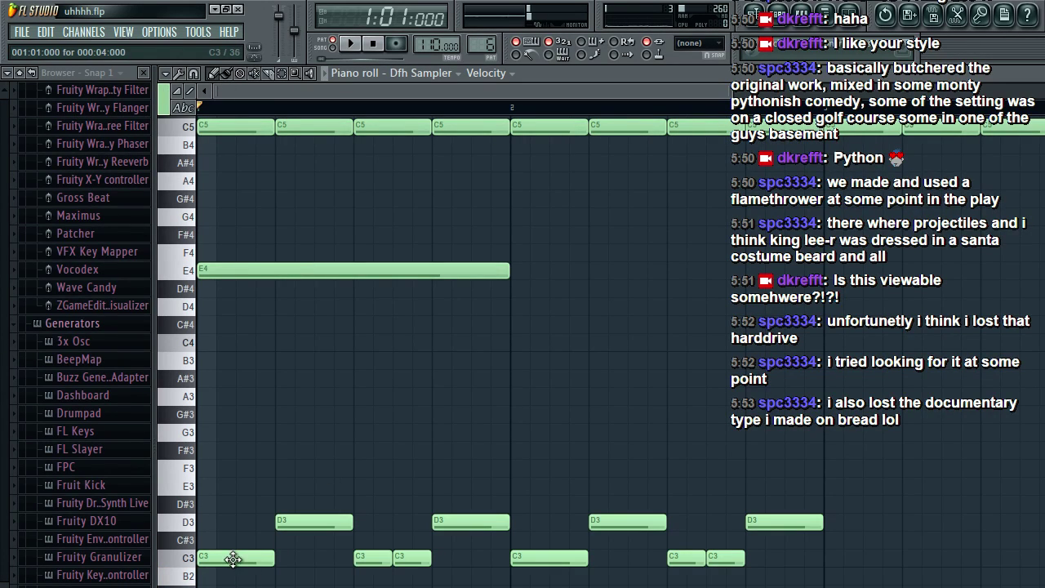
drag(233, 560, 428, 566)
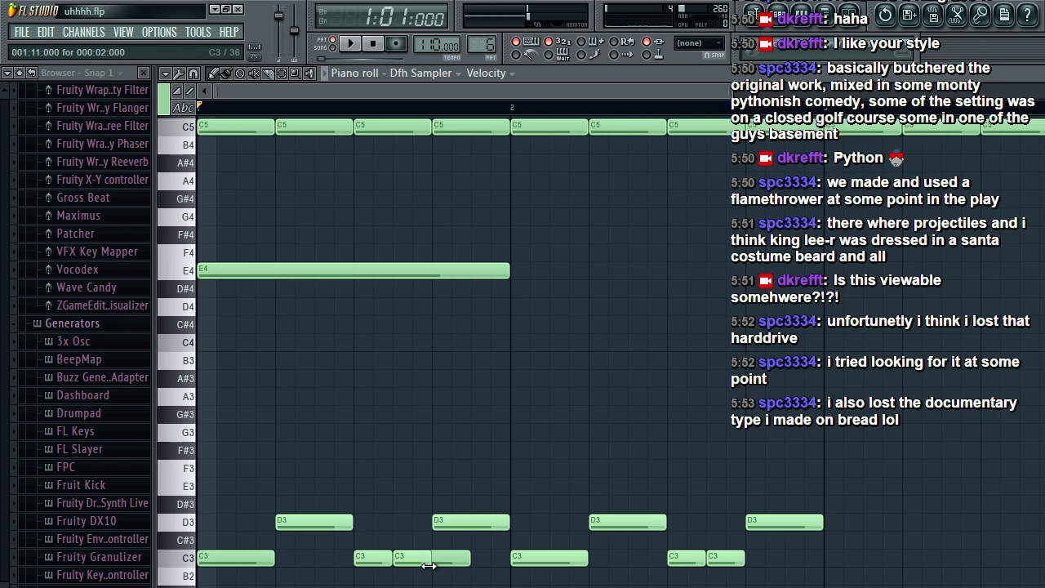
key(ctrl+z)
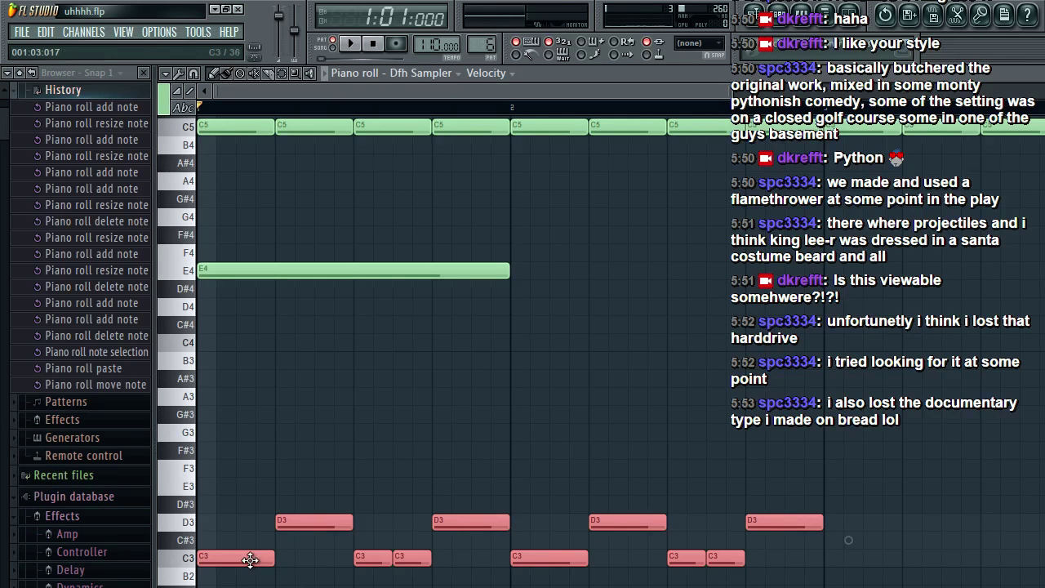
key(ctrl+b)
key(space)
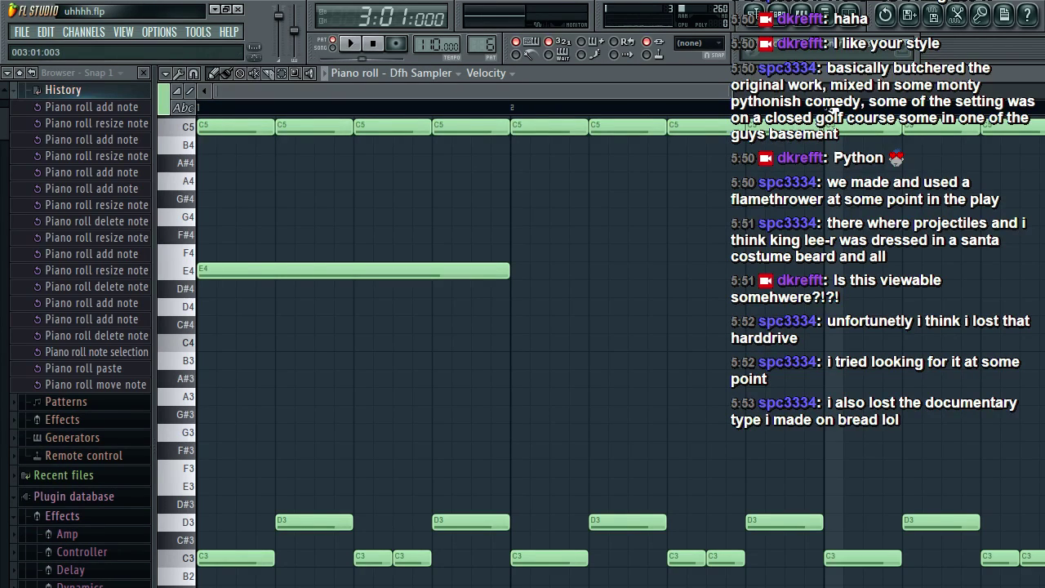
drag(704, 93, 846, 98)
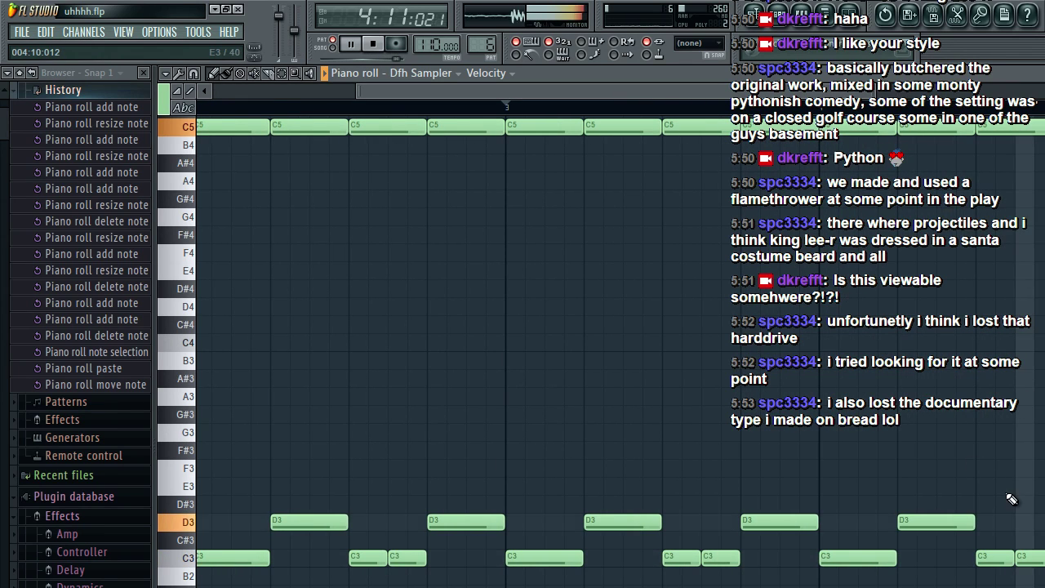
key(space)
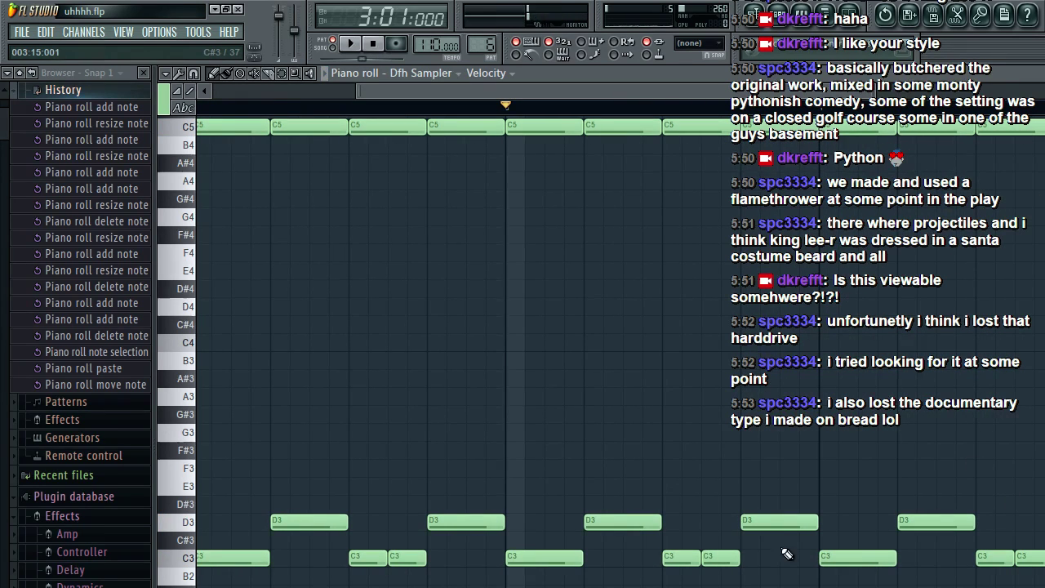
key(space)
Step: Shorten the C3 note at the start of bar 3 to one step, add two more one-step C3 notes after it and play from bar 3
drag(583, 559, 523, 558)
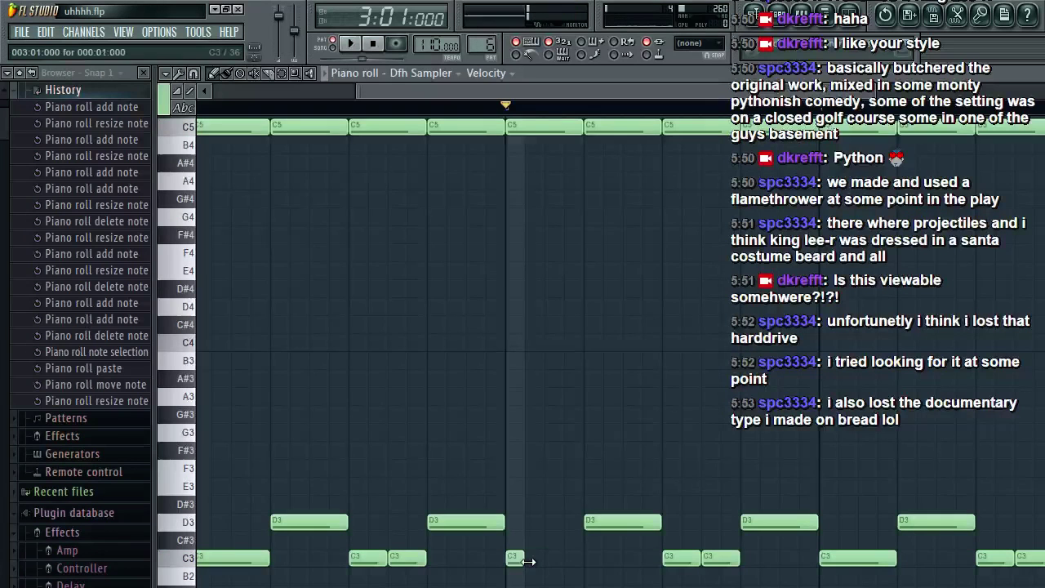
key(space)
click(530, 559)
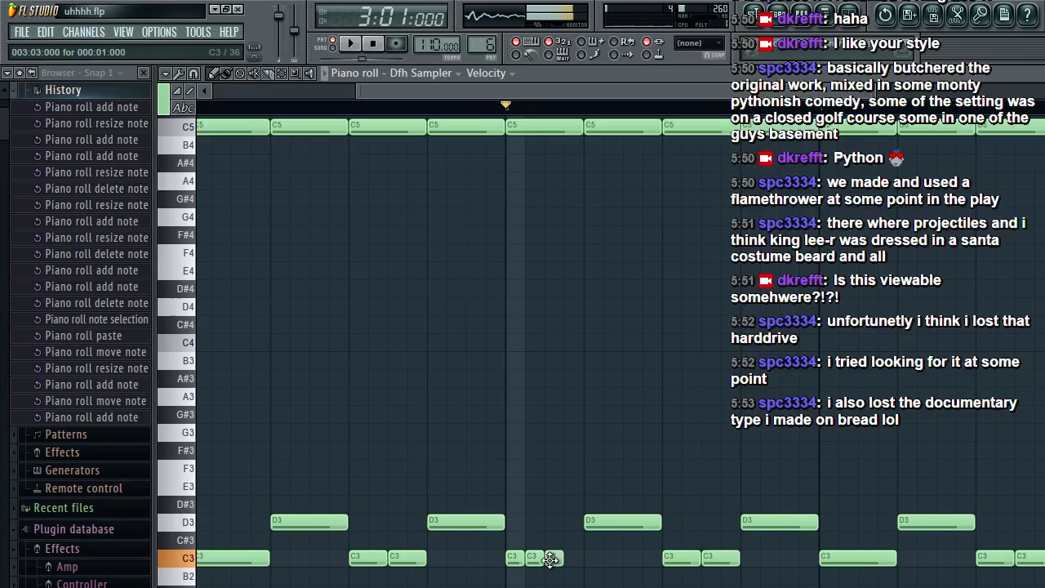
key(space)
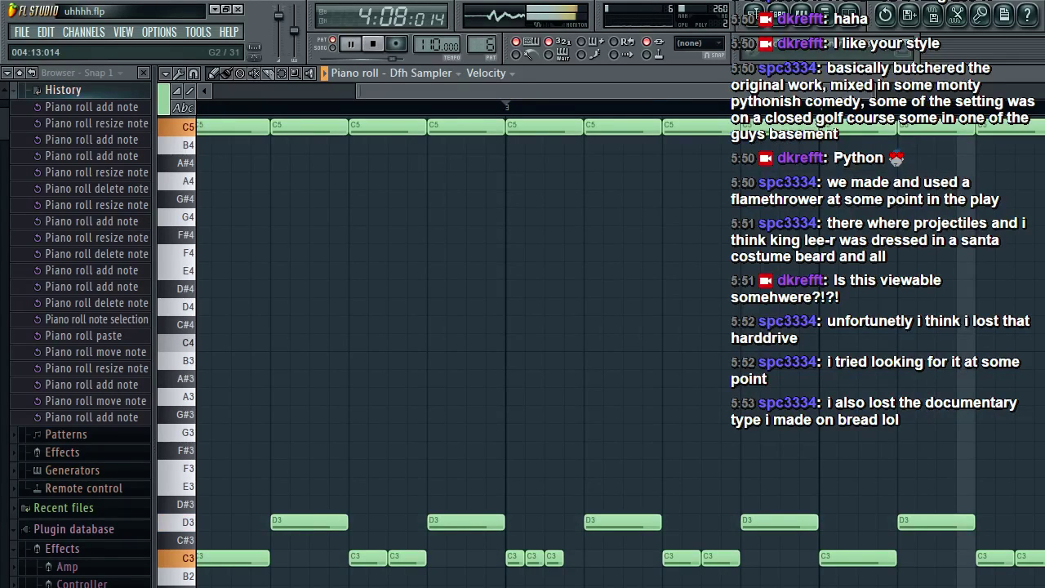
key(space)
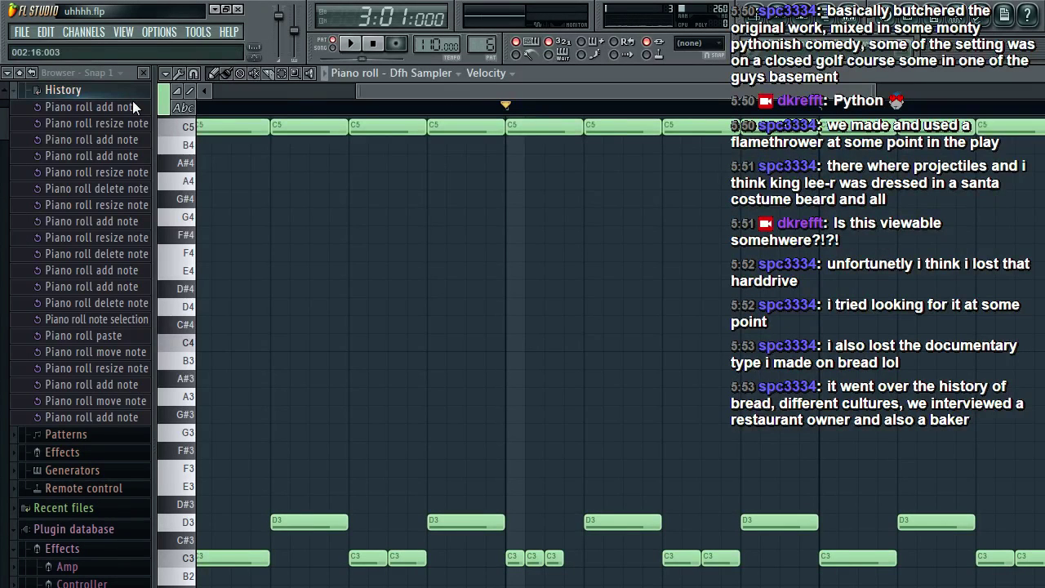
Step: Place a clip of the next pattern on track 3 at bar 17 in the playlist
click(757, 15)
click(874, 238)
click(889, 242)
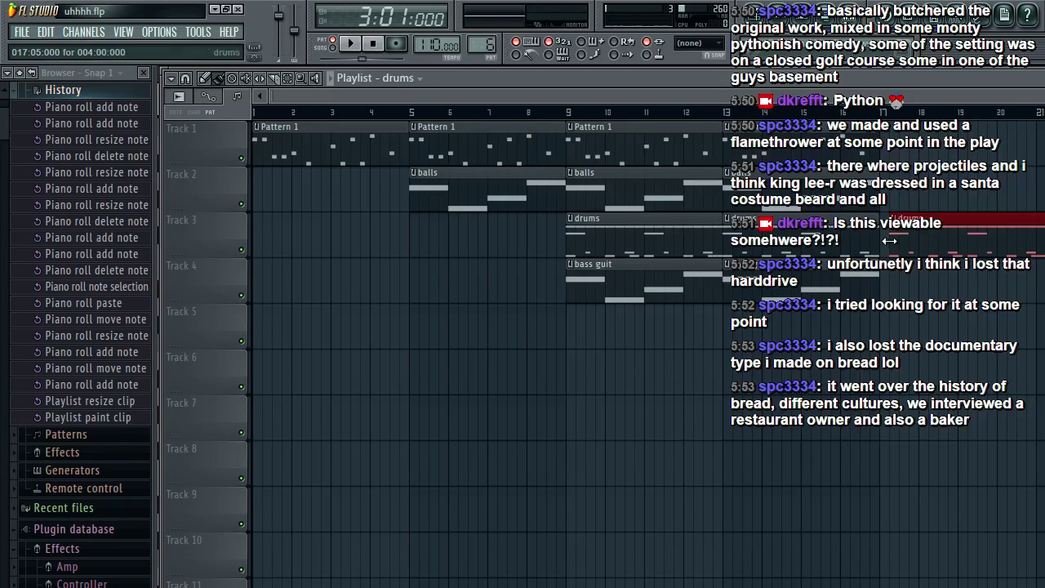
right_click(890, 243)
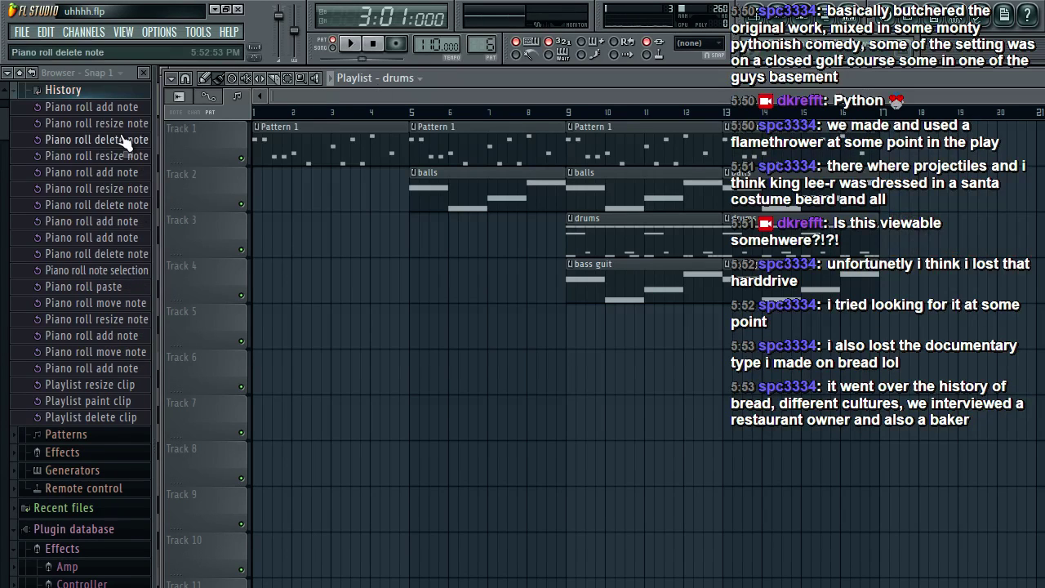
click(417, 79)
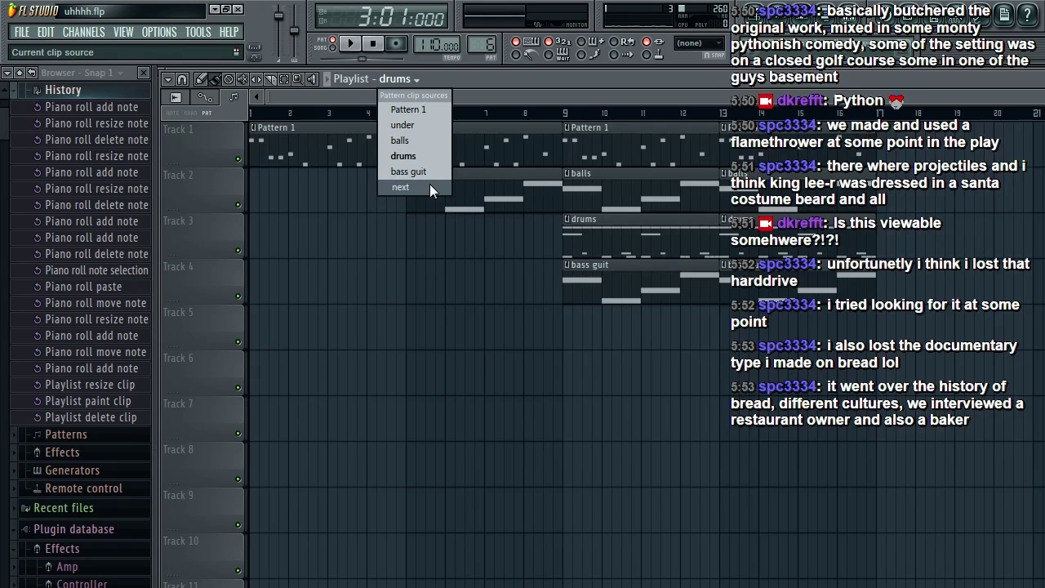
click(431, 188)
drag(890, 238, 929, 242)
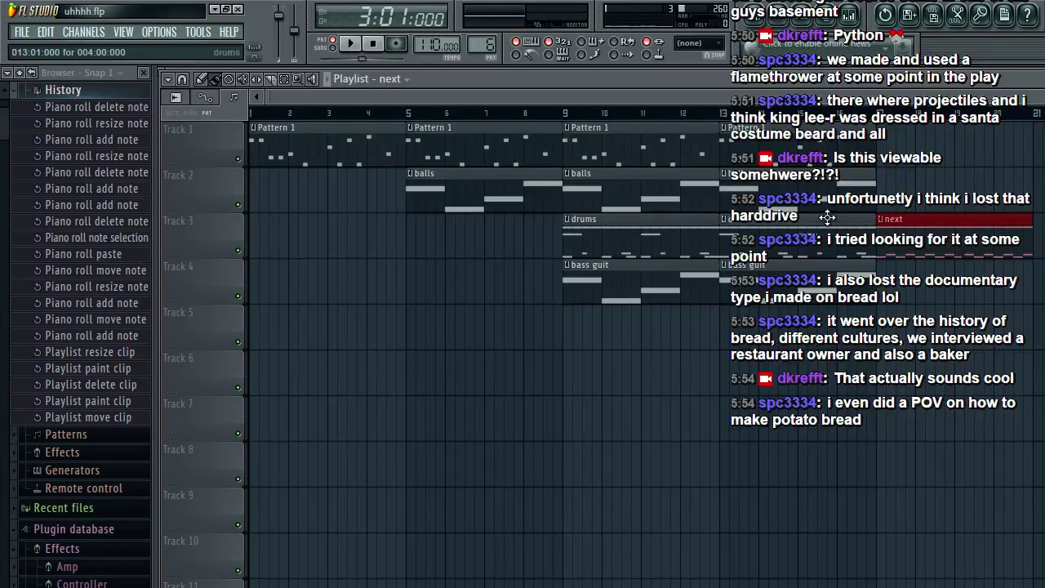
Step: Place a balls clip on track 2 and a bass guit clip on track 4 at bar 17, and play that section
click(896, 189)
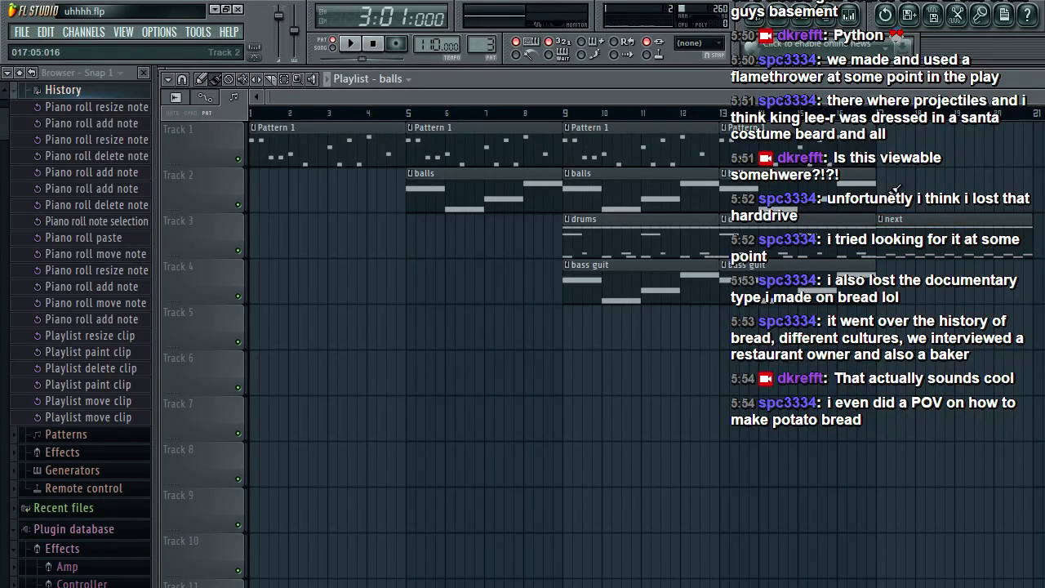
click(896, 190)
key(space)
drag(913, 96, 1010, 94)
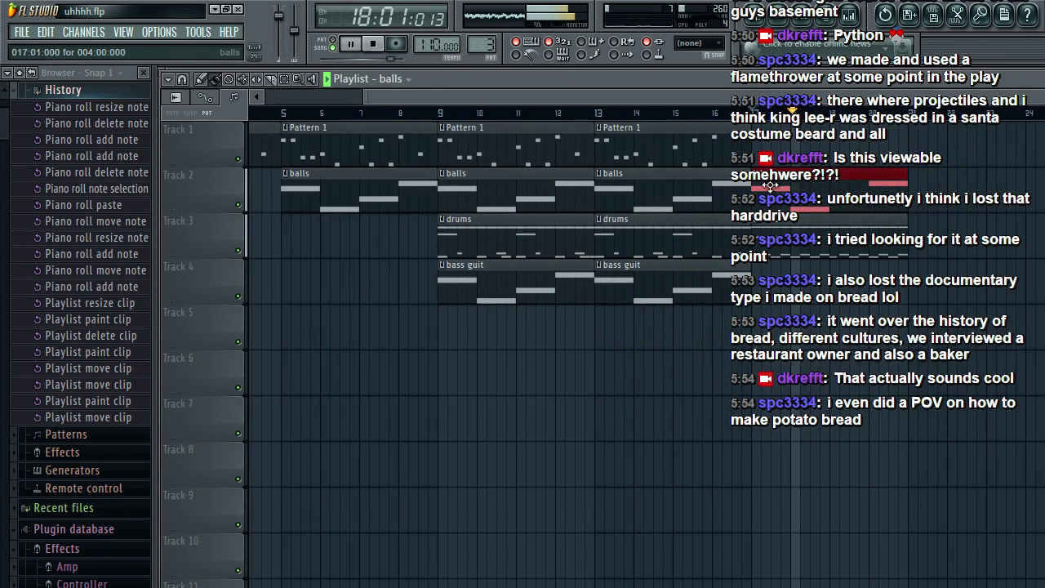
click(784, 286)
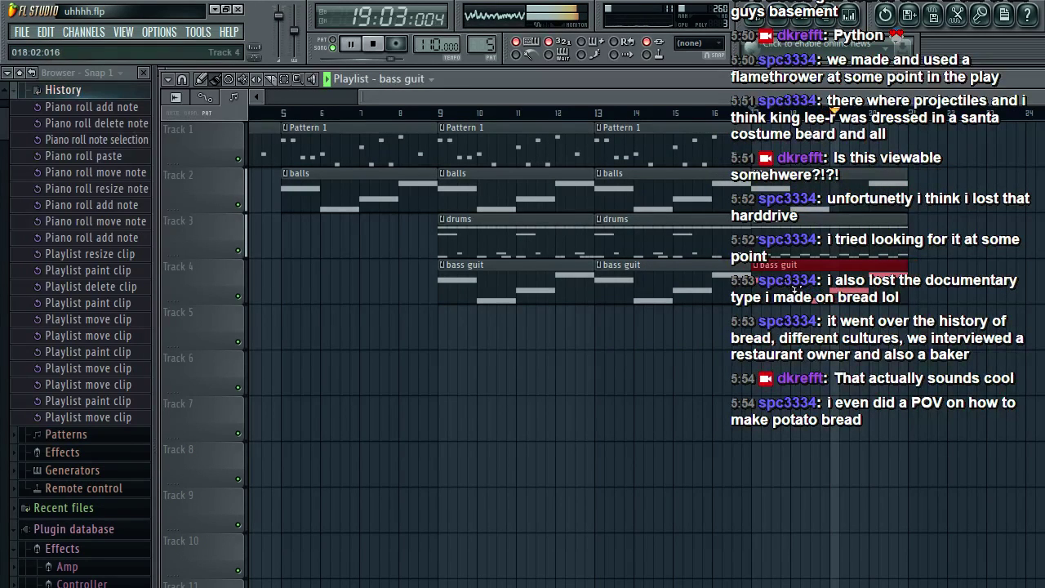
key(space)
Step: Make the bass guit clip at bar 17 unique and open its piano roll
click(21, 32)
click(233, 139)
click(757, 266)
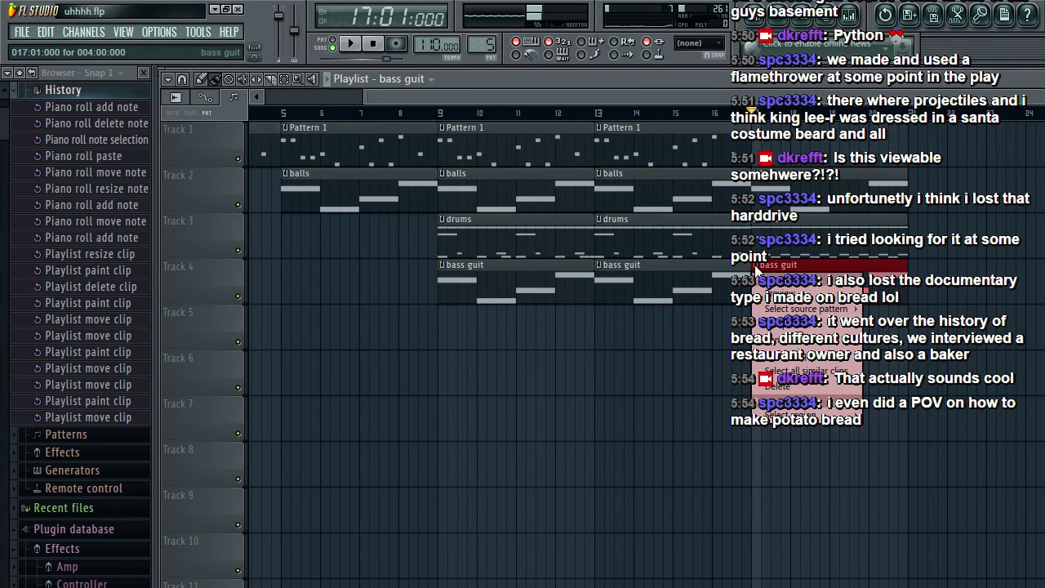
click(809, 343)
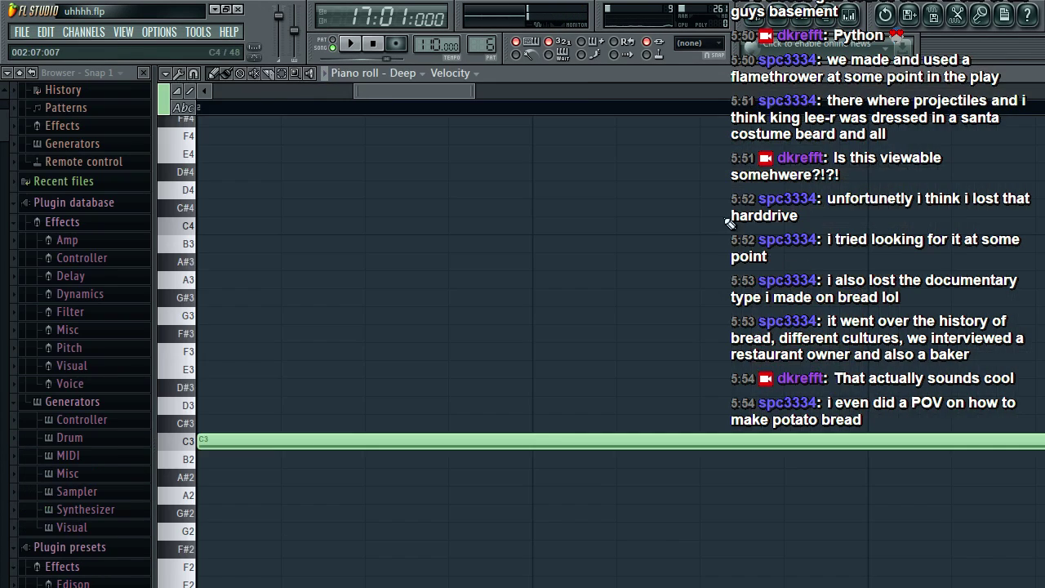
Step: Replace the four one-bar bass notes with repeated eighth notes on E3, C3, D3 and F3, one pitch per bar
drag(457, 89, 1031, 90)
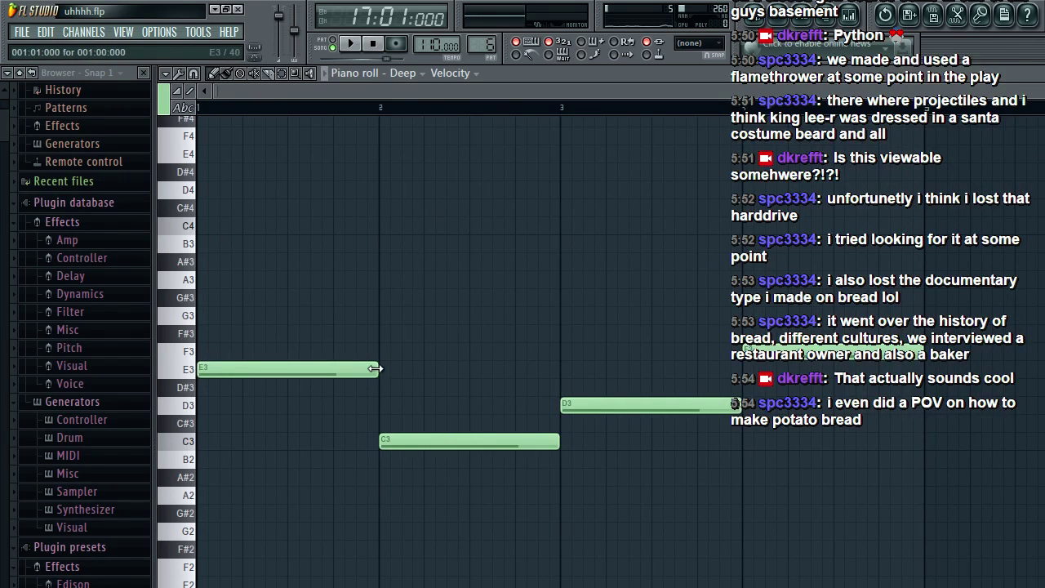
drag(373, 369, 237, 385)
click(250, 369)
key(space)
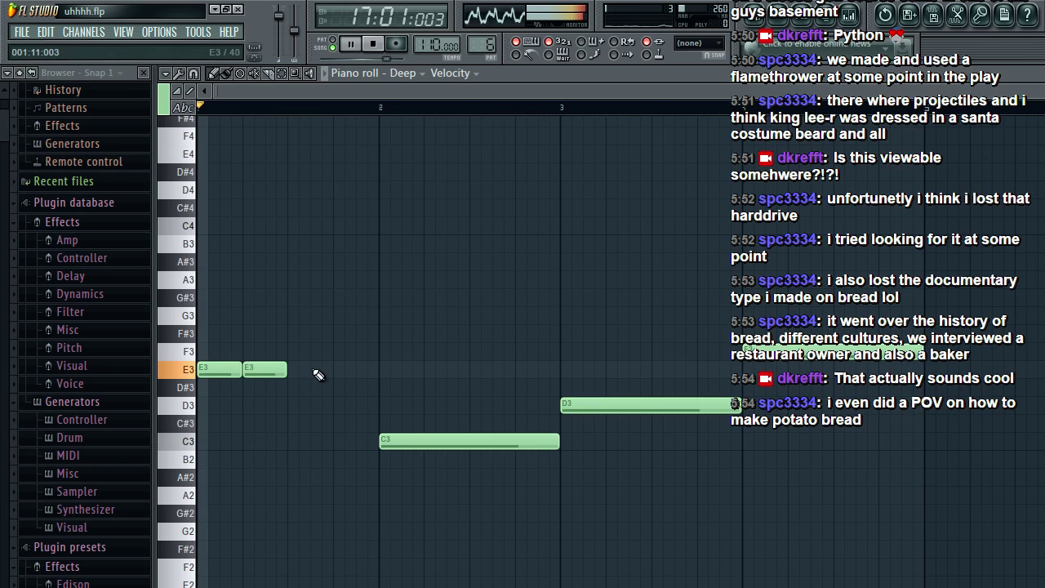
key(space)
drag(241, 370, 219, 369)
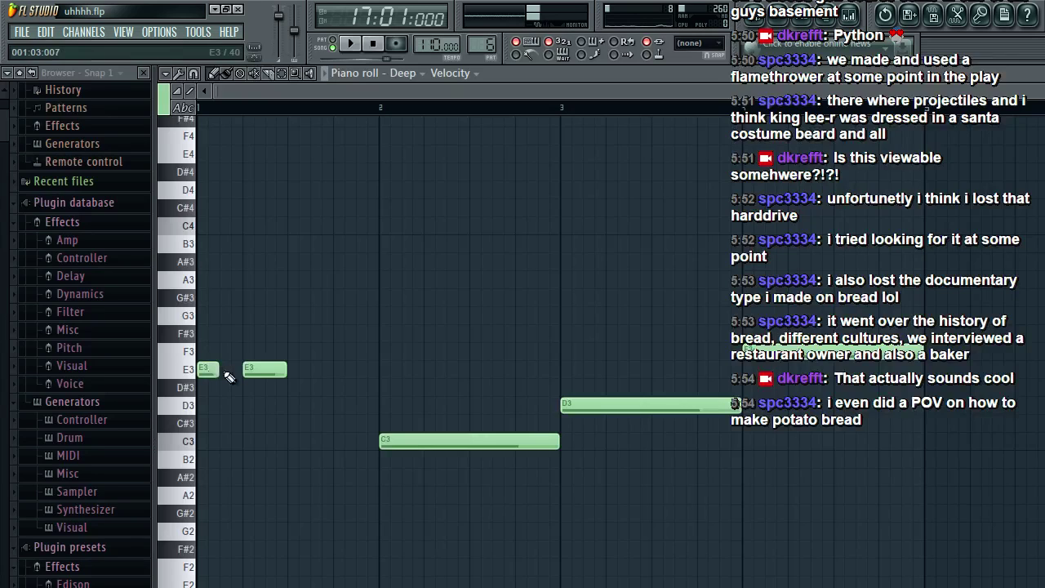
drag(225, 373, 368, 369)
right_click(388, 443)
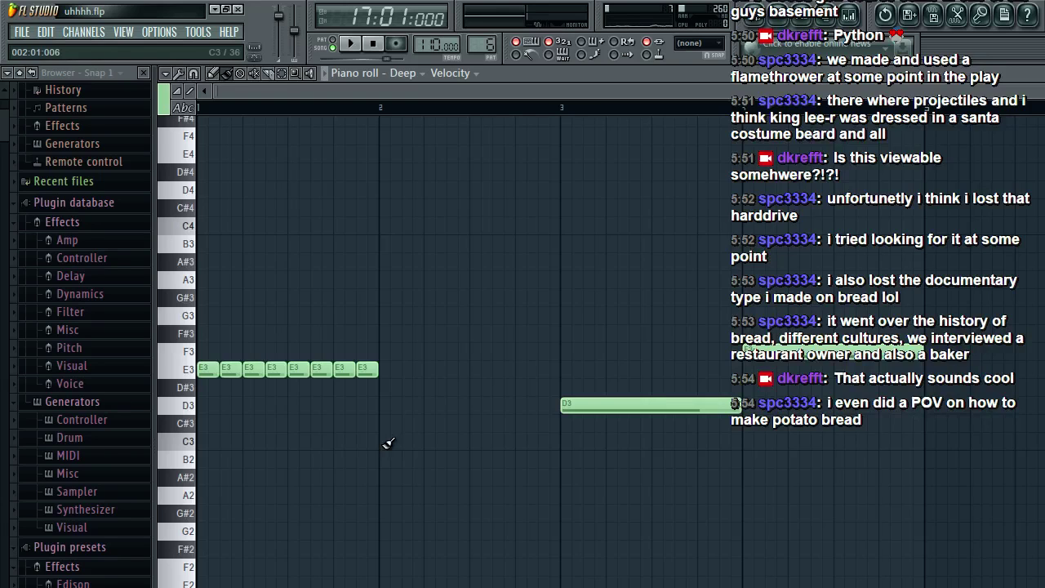
drag(388, 442, 756, 348)
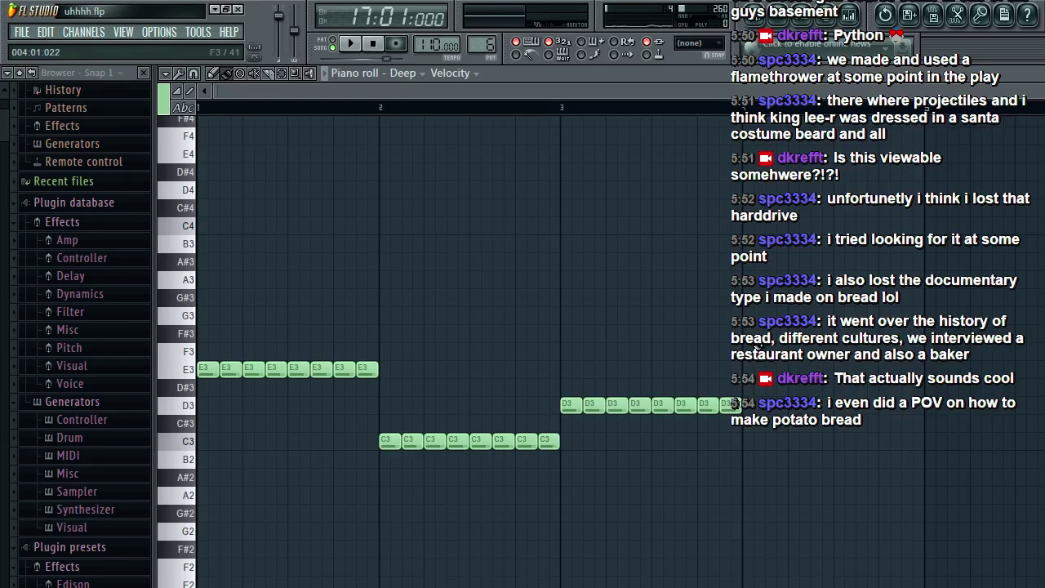
Step: Return to the playlist and play the whole arrangement from bar 1
key(F5)
key(space)
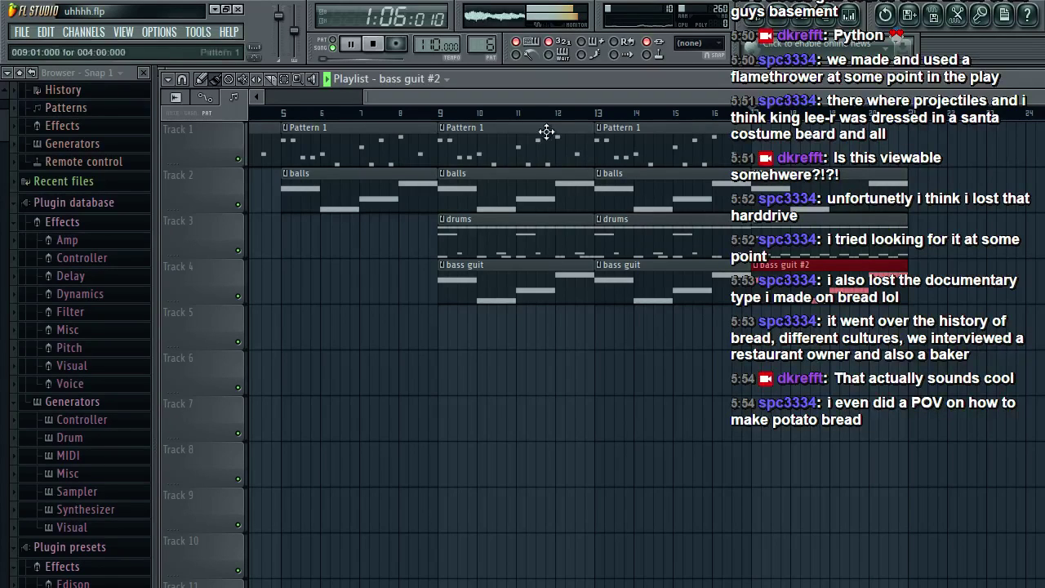
scroll(546, 131, down, 3)
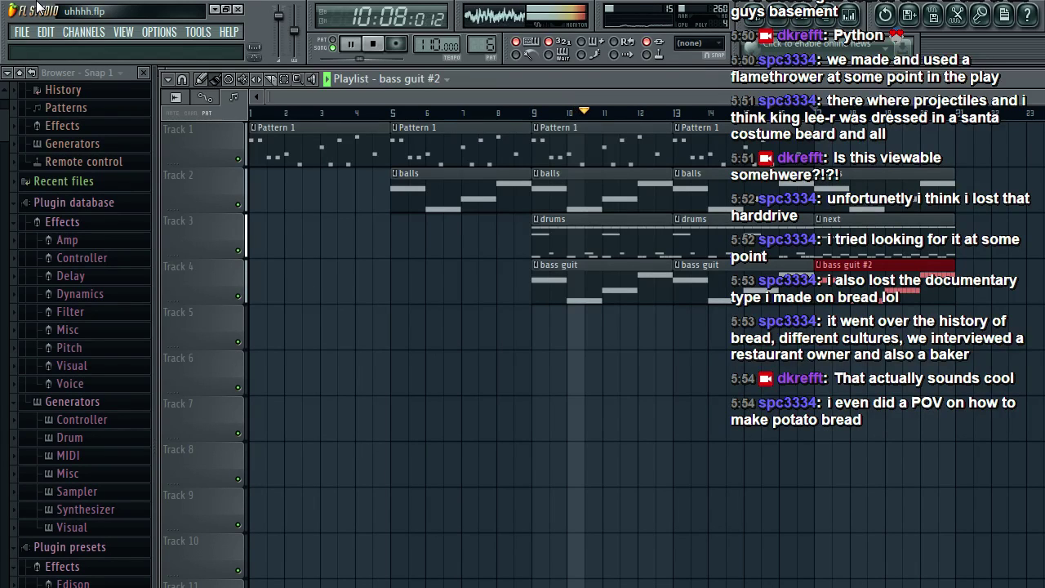
Step: Place a Pattern 1 clip on track 1 at bar 17 above the balls, next and bass clips
click(712, 142)
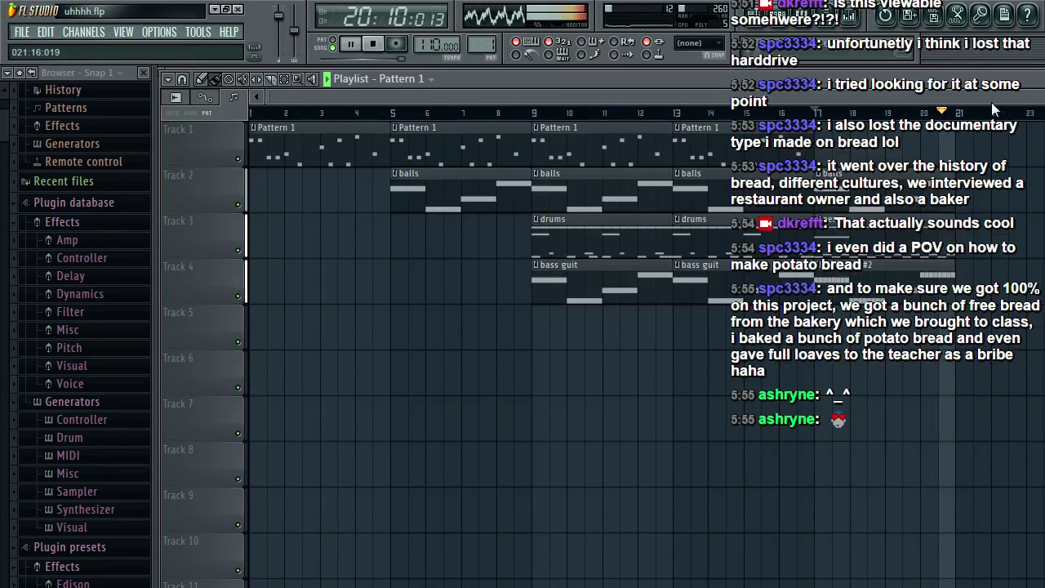
key(space)
click(23, 35)
click(60, 96)
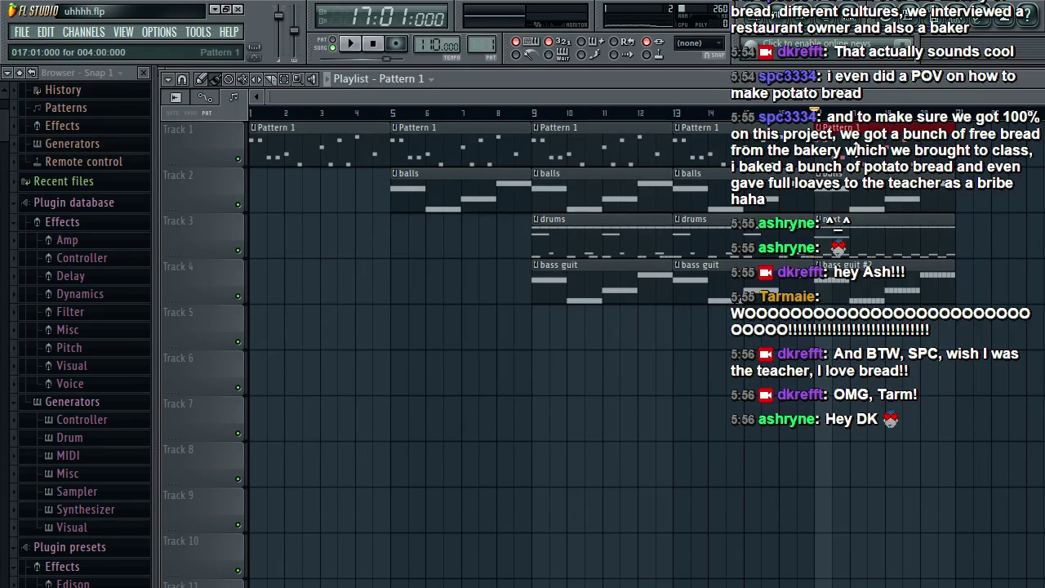
Step: Make the Pattern 1 clip at bar 17 unique, then open and play its reFX Nexus notes in the piano roll
click(819, 128)
click(904, 214)
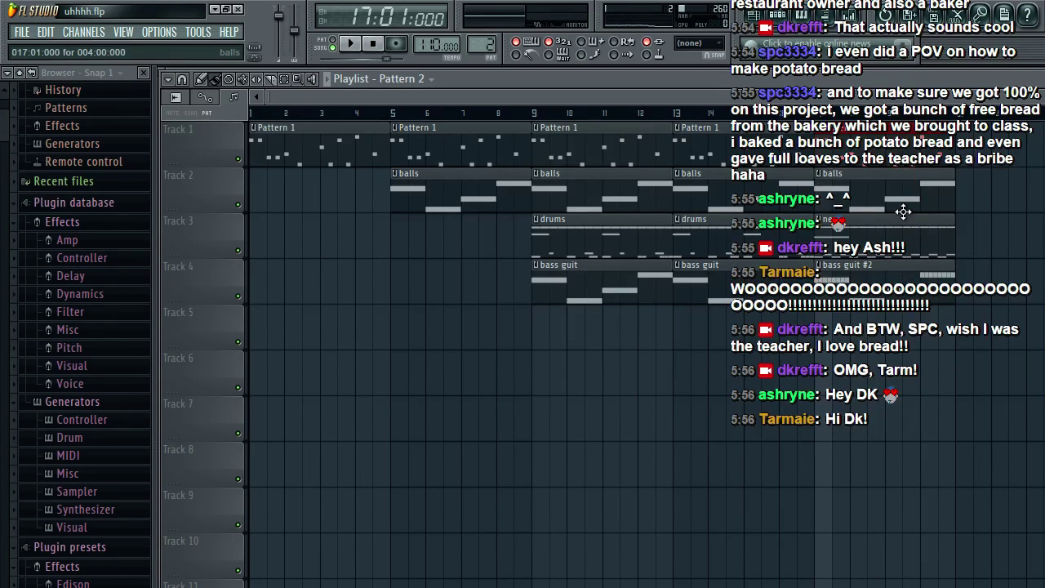
double_click(880, 136)
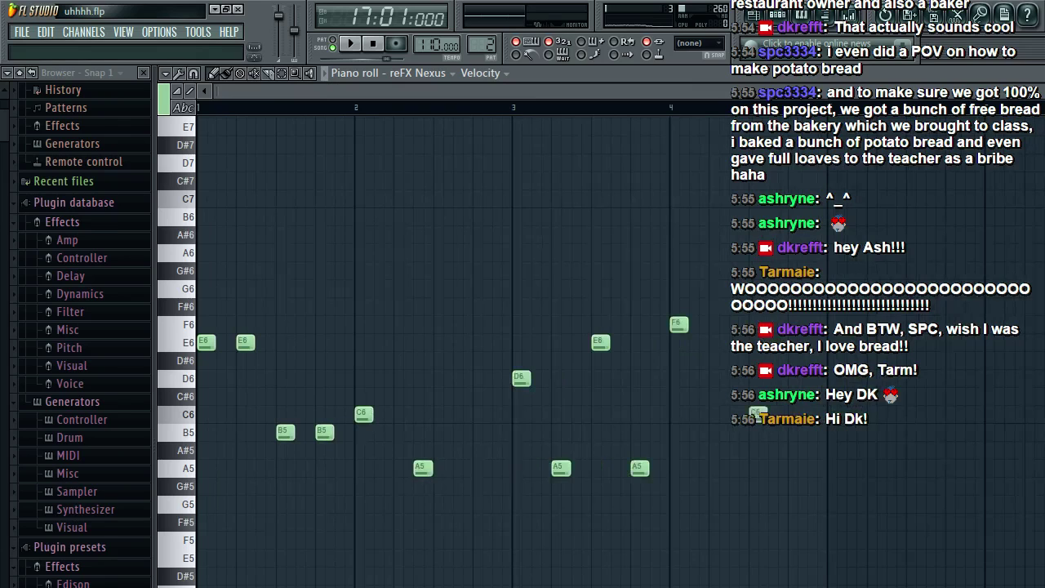
key(space)
key(space)
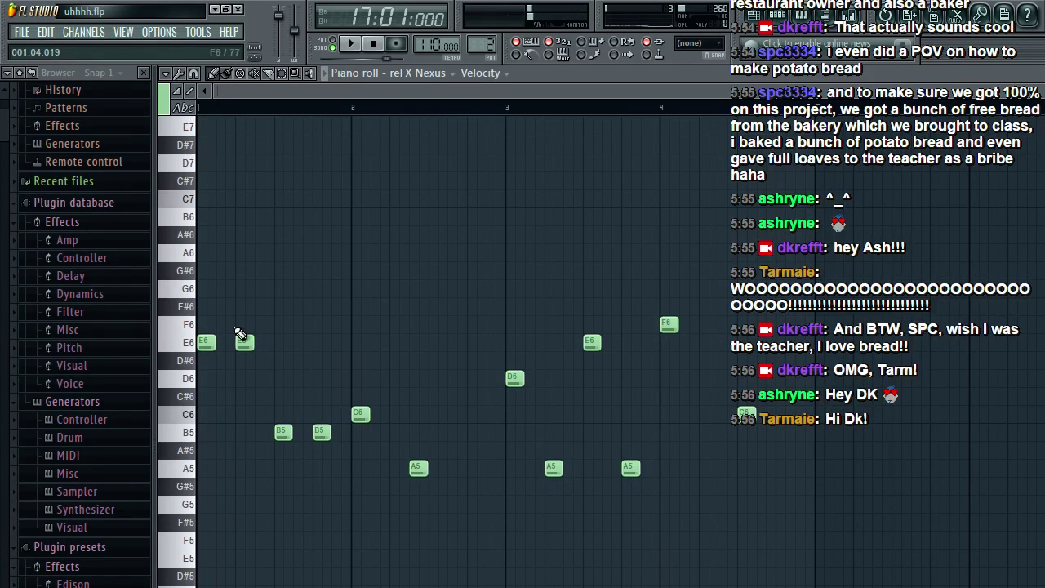
key(space)
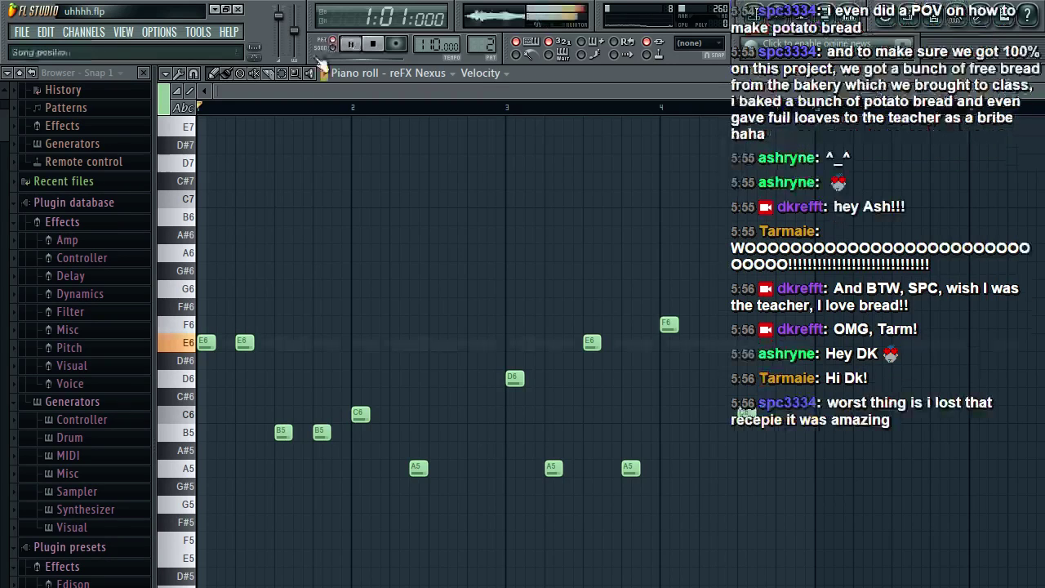
Step: Add two D6 notes at steps 3 and 7 and two A5 notes at steps 11 and 15 of bar 1, auditioning the melody
key(space)
click(231, 380)
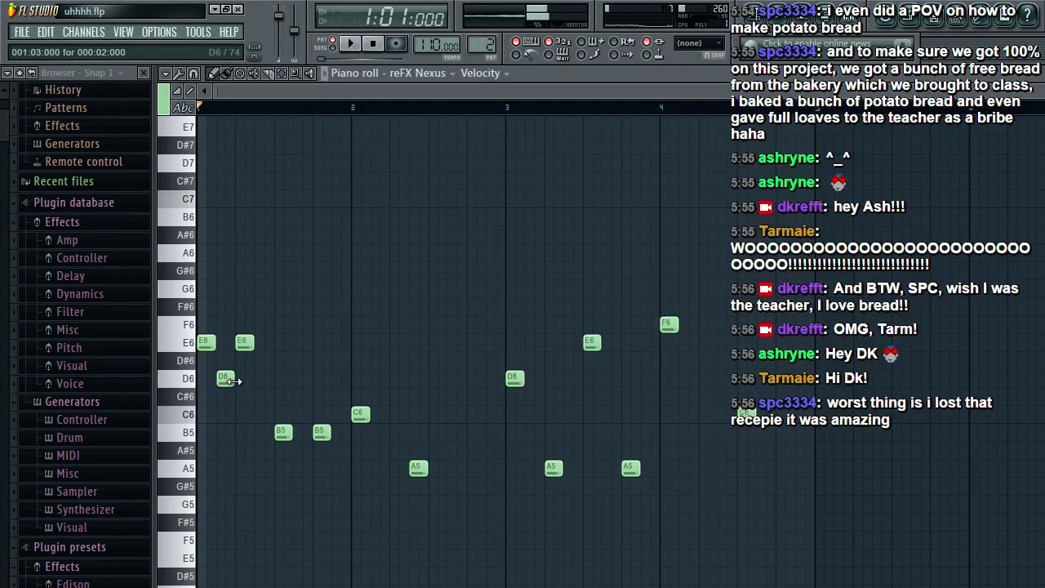
key(space)
key(space)
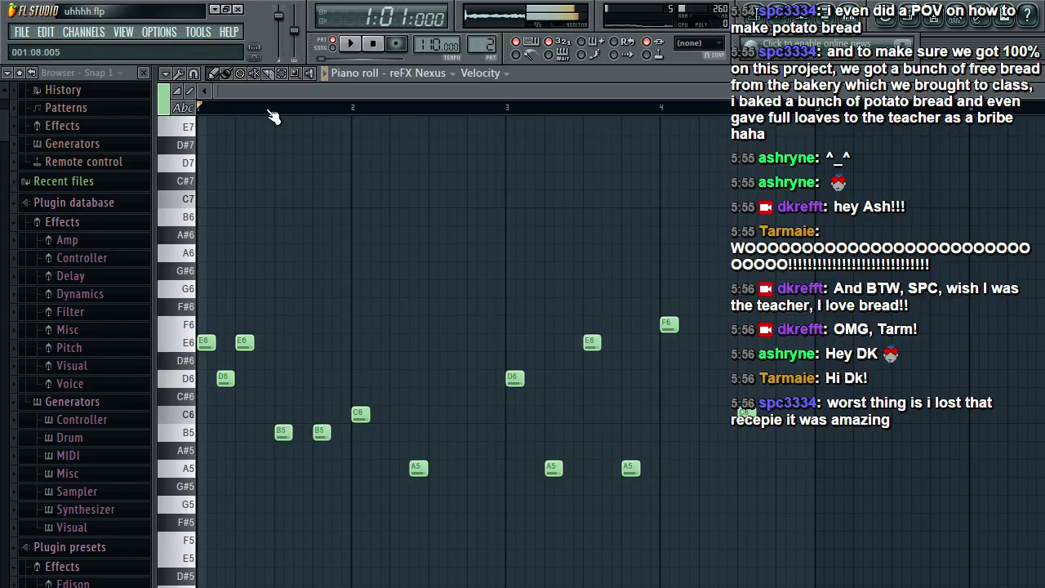
scroll(274, 117, up, 2)
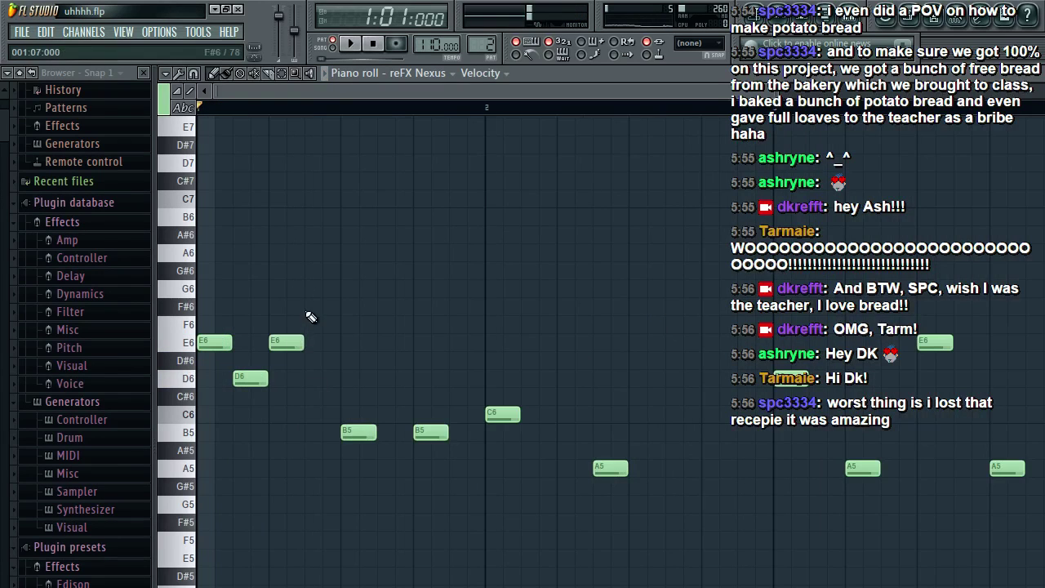
click(312, 379)
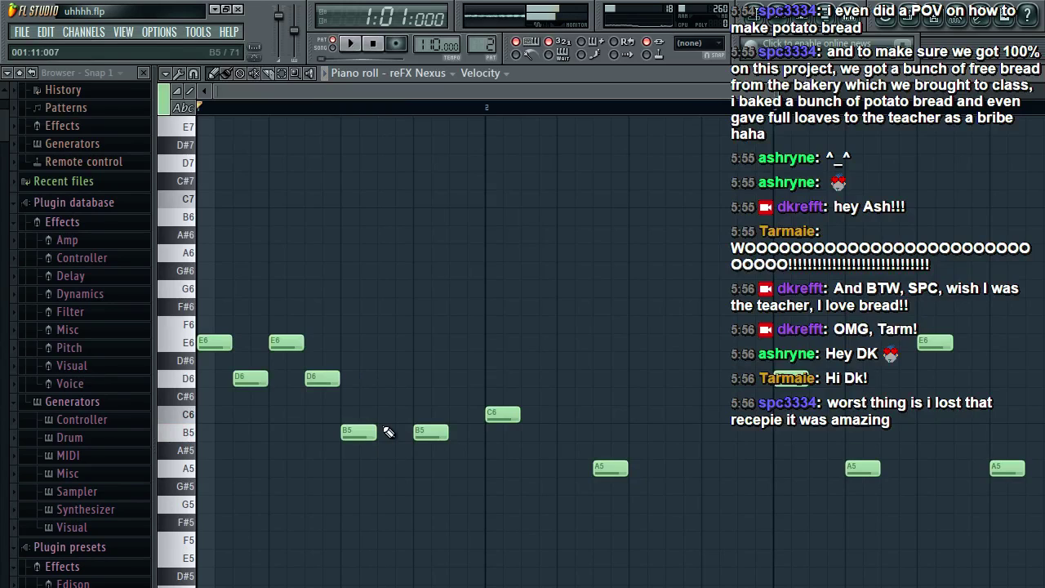
click(389, 468)
click(454, 470)
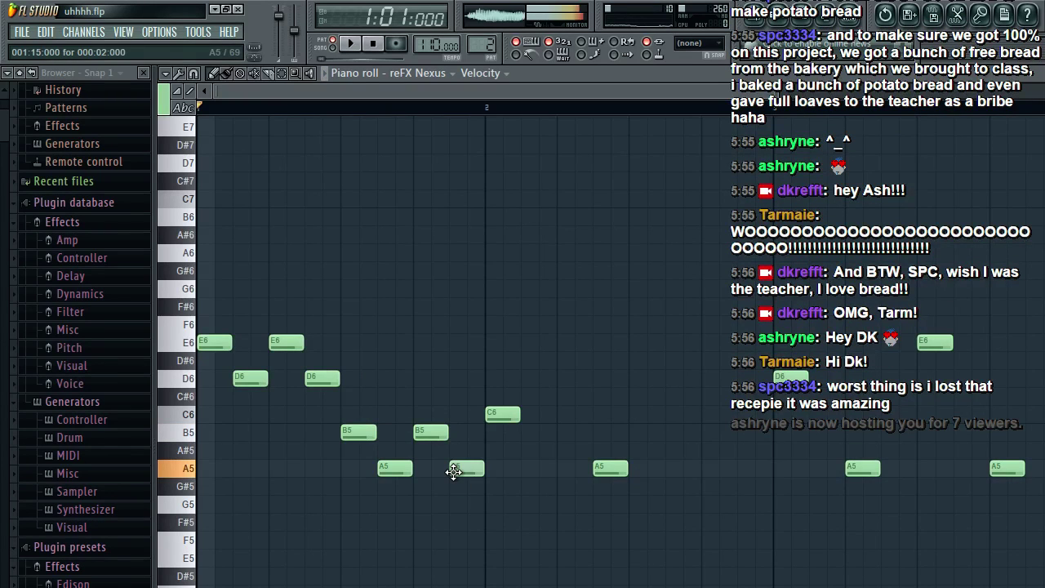
key(space)
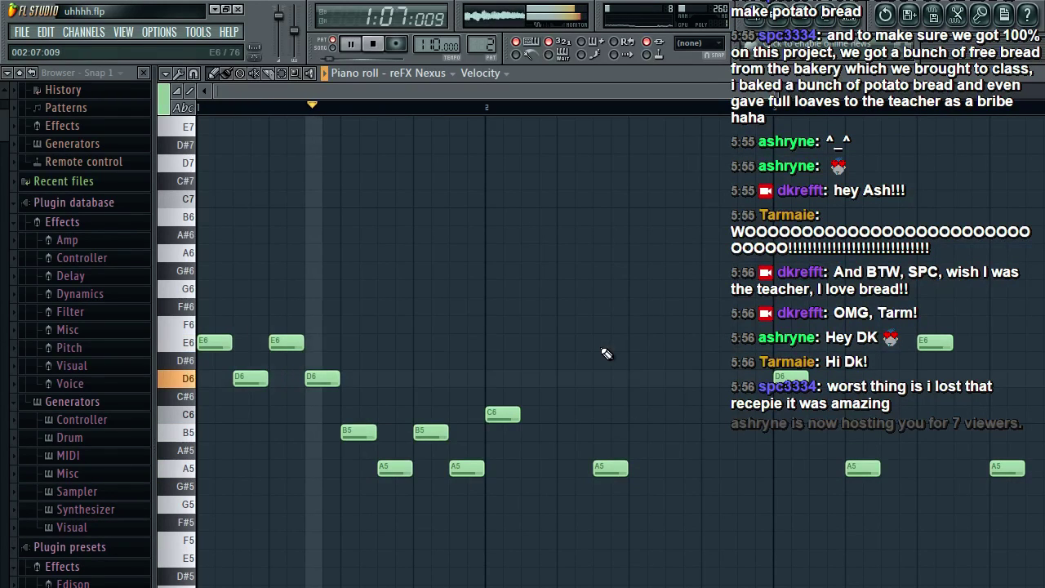
key(space)
Step: Add D6, C6 and two A5 notes at steps 3, 5, 11 and 15 of bar 2 and play the melody
click(551, 450)
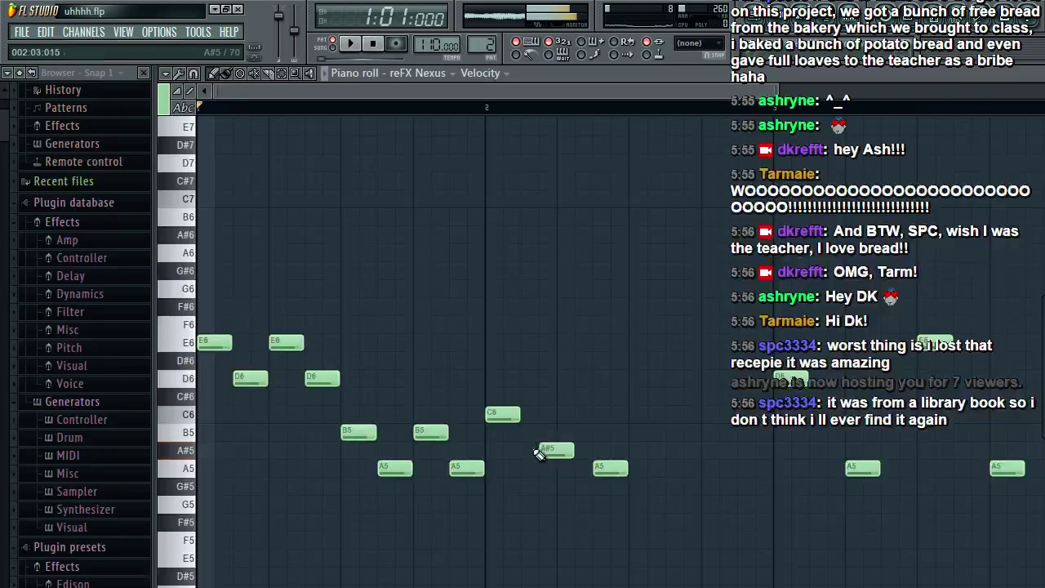
drag(563, 450, 543, 378)
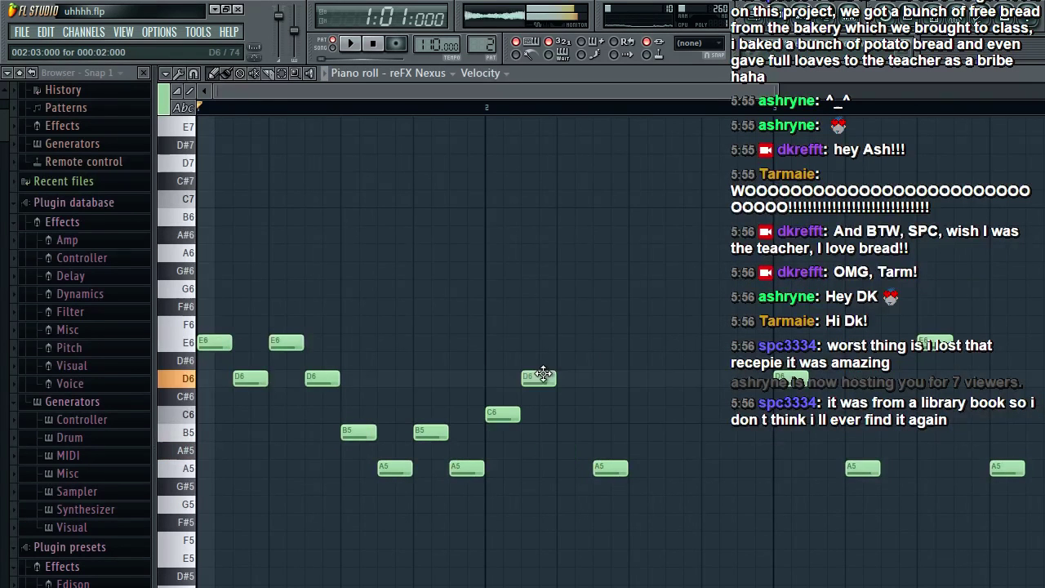
key(space)
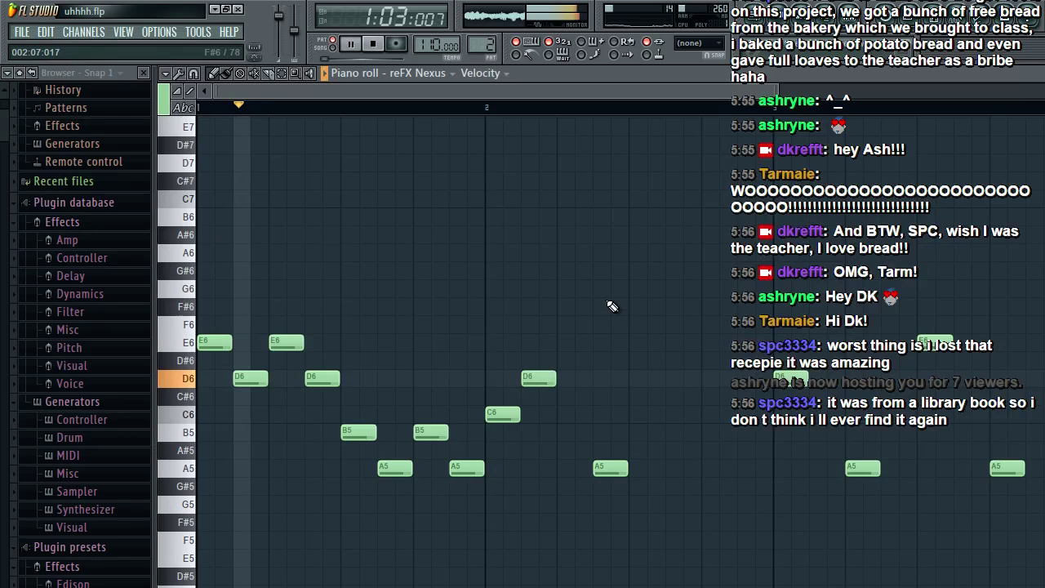
click(576, 419)
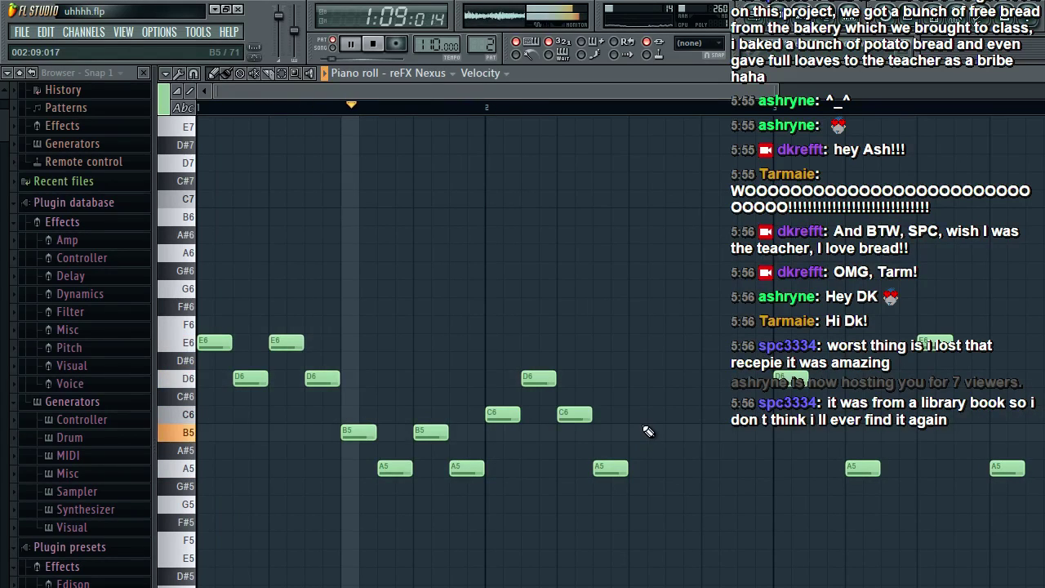
key(space)
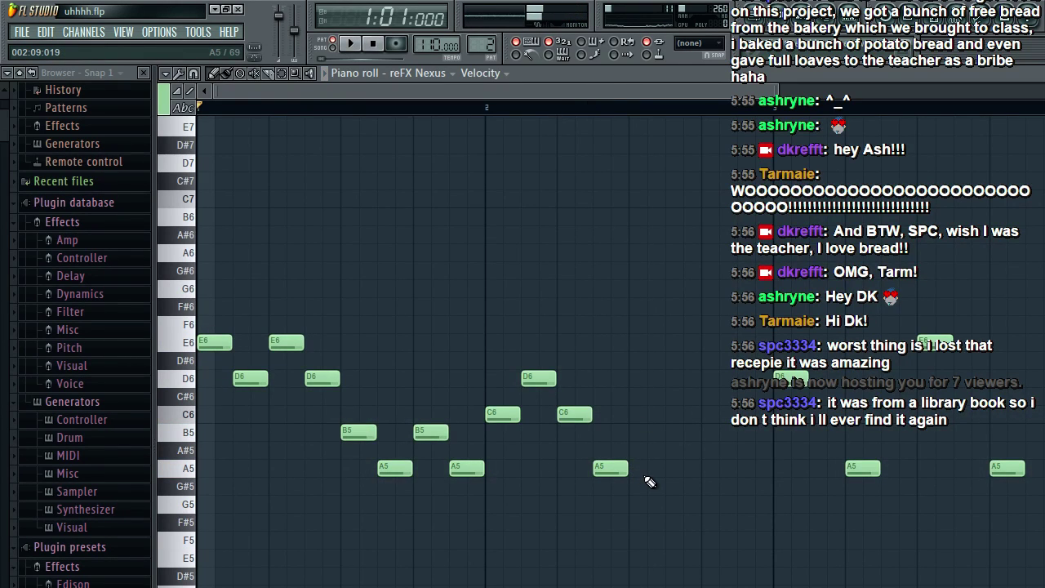
click(674, 470)
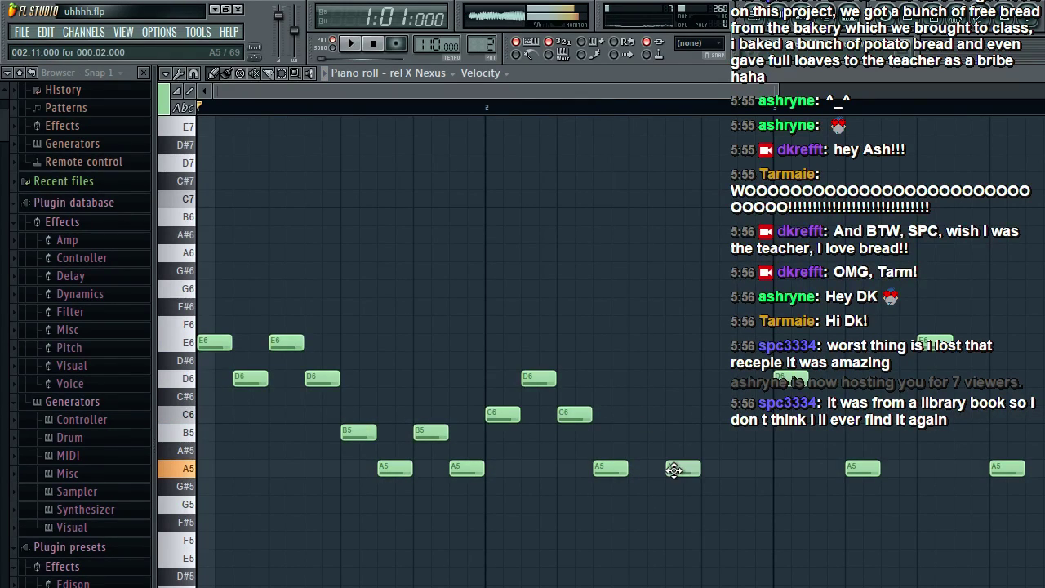
click(745, 469)
key(space)
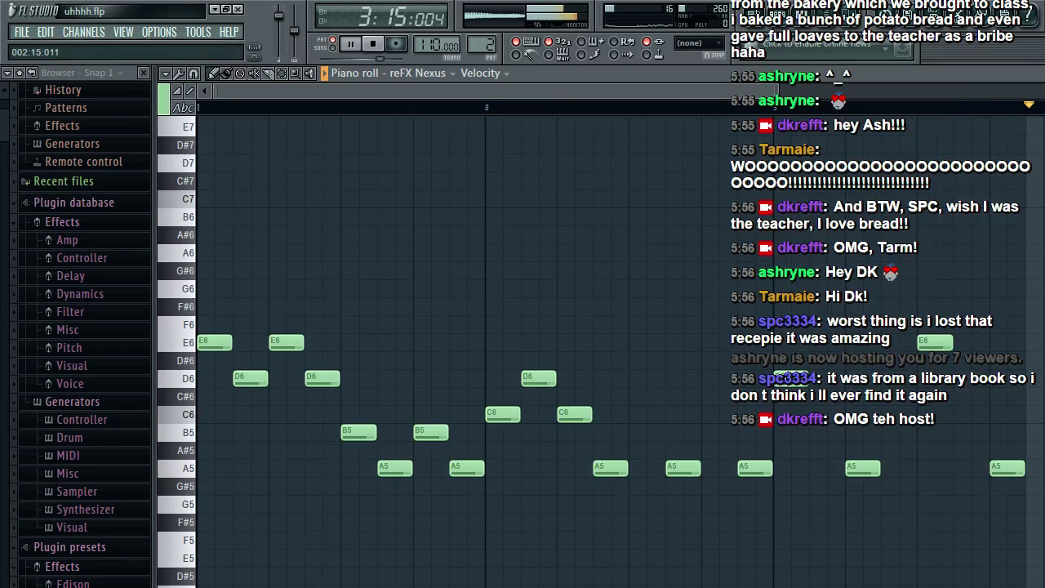
key(space)
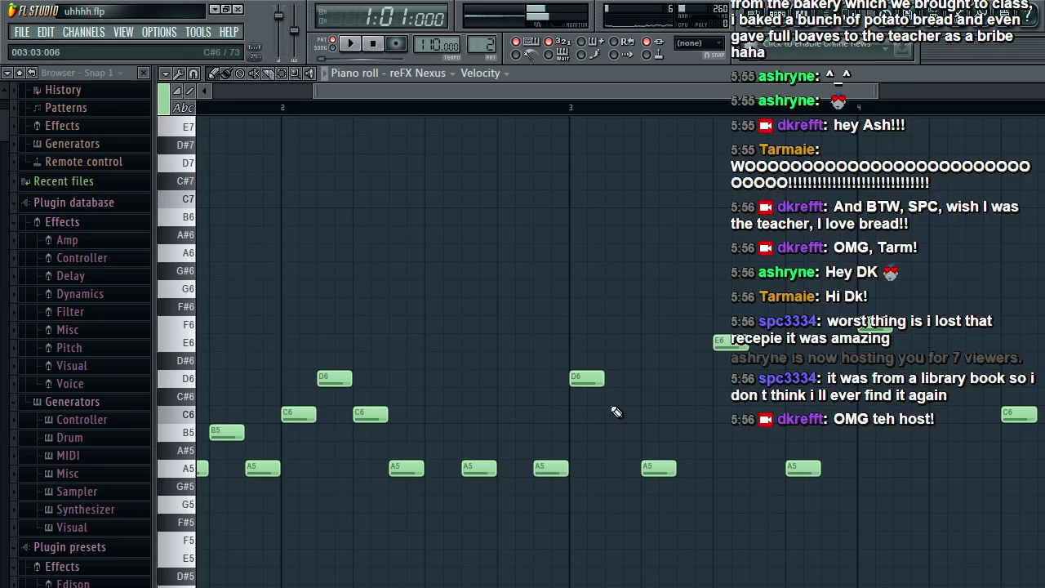
Step: Add four C6 notes at steps 3, 7, 11 and 15 of bar 3, auditioning from the start of that bar
click(617, 411)
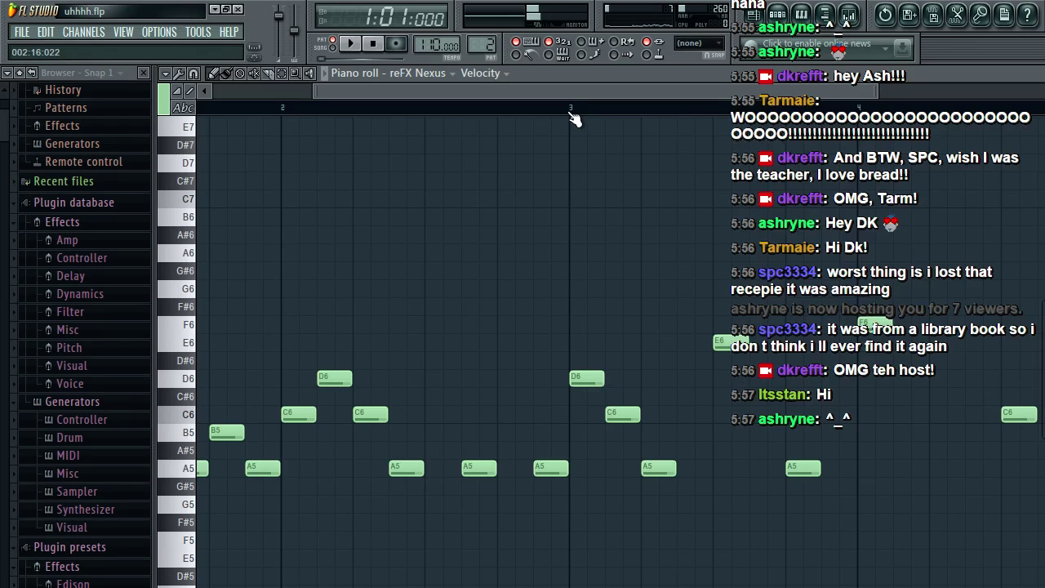
click(570, 111)
click(687, 414)
key(space)
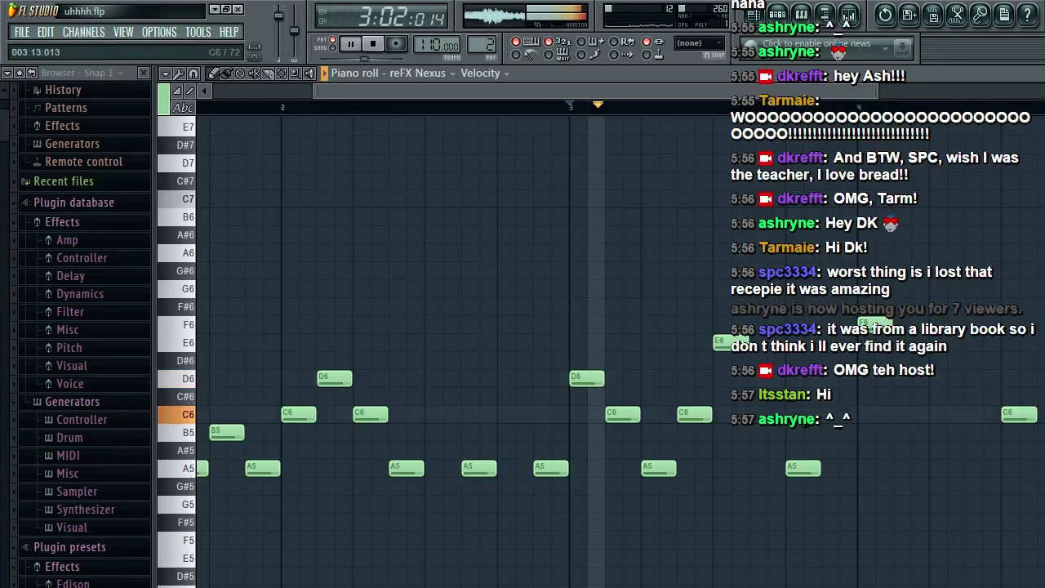
click(805, 419)
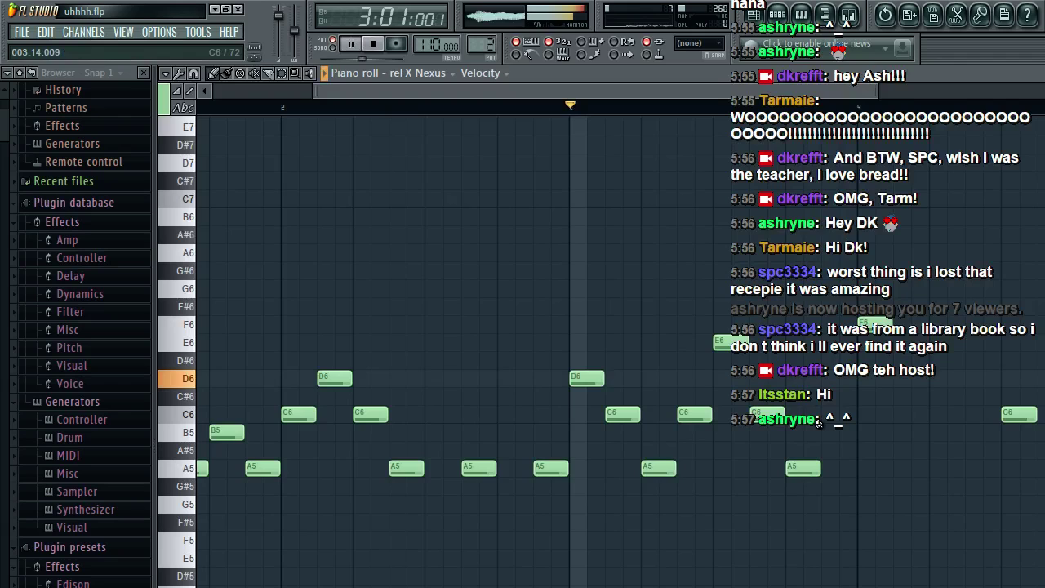
click(837, 418)
key(space)
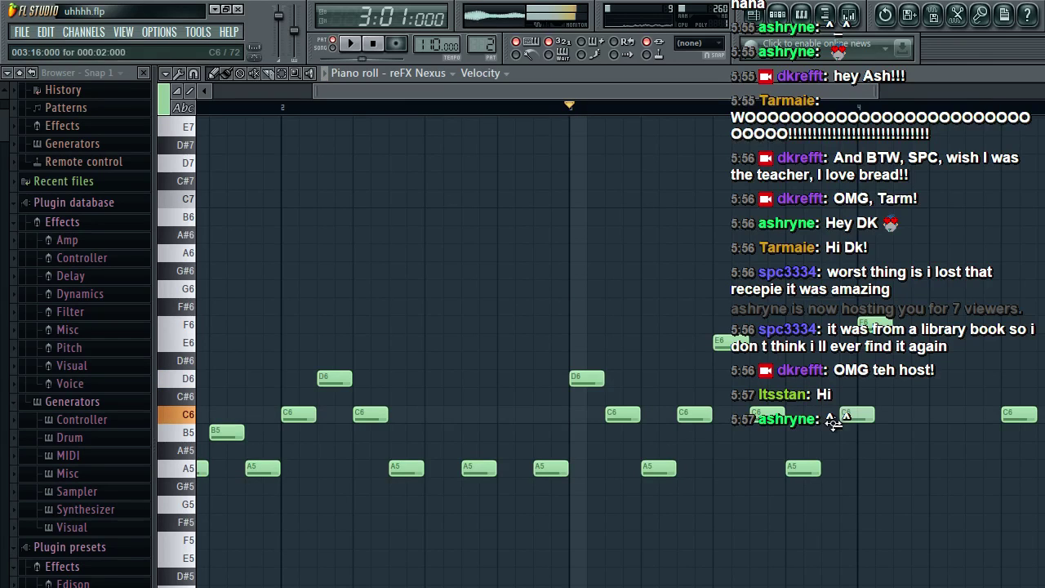
key(space)
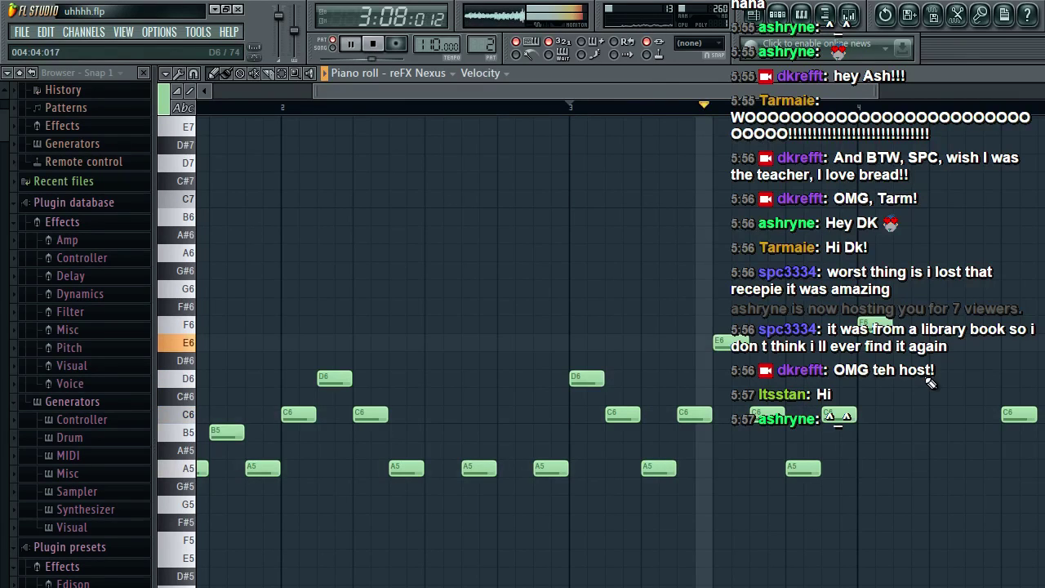
key(space)
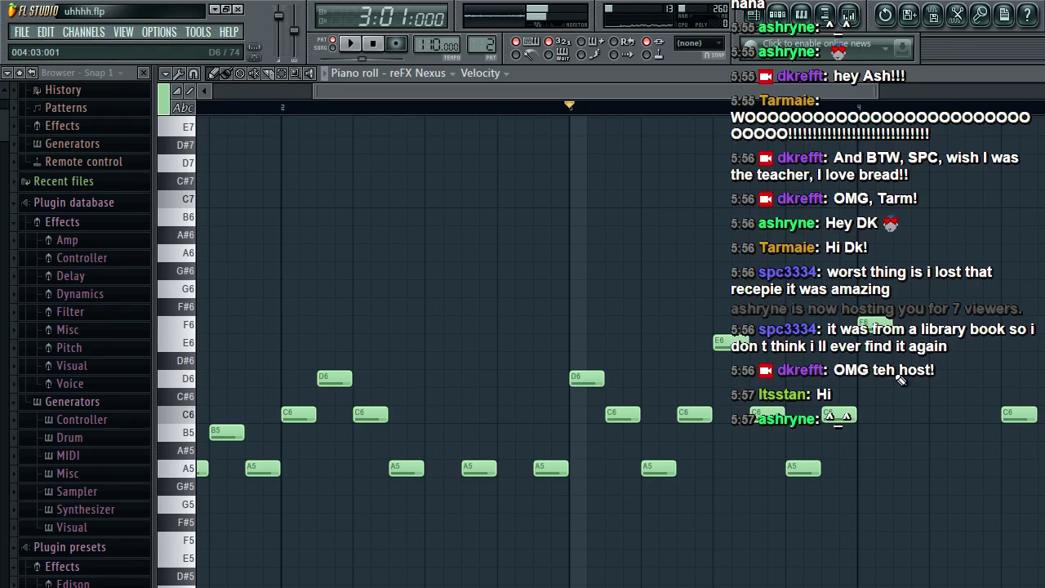
Step: Add C6, A5, C6 and A5 notes at steps 3, 5, 7 and 11 of bar 4 and play from bar 3
click(903, 415)
click(940, 468)
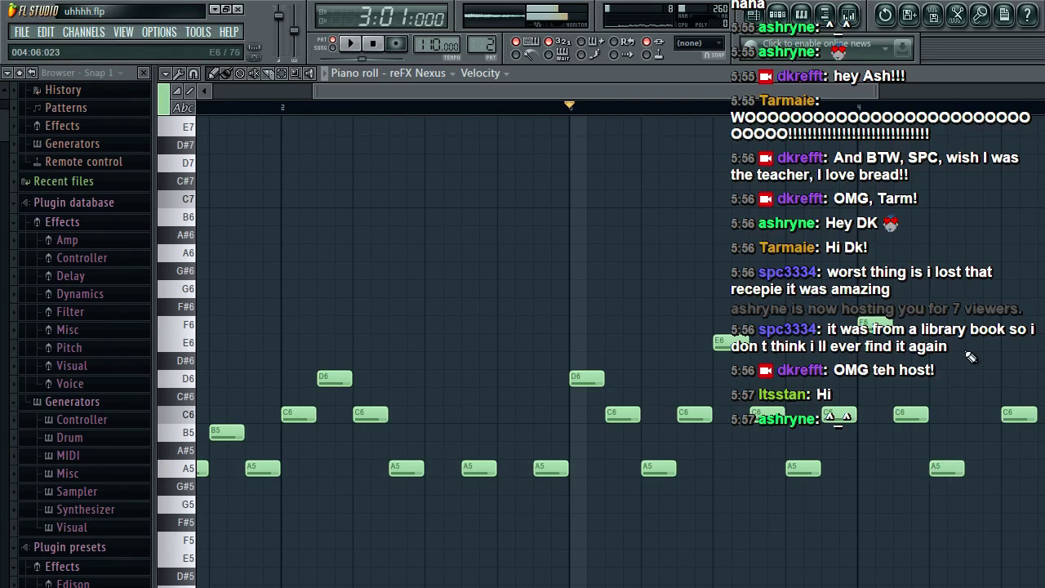
click(976, 414)
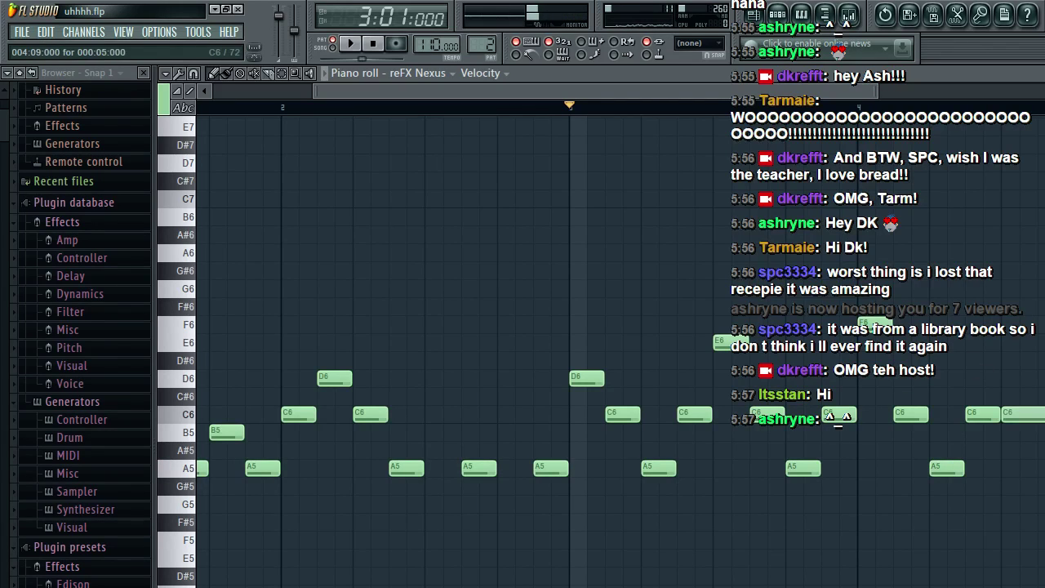
key(space)
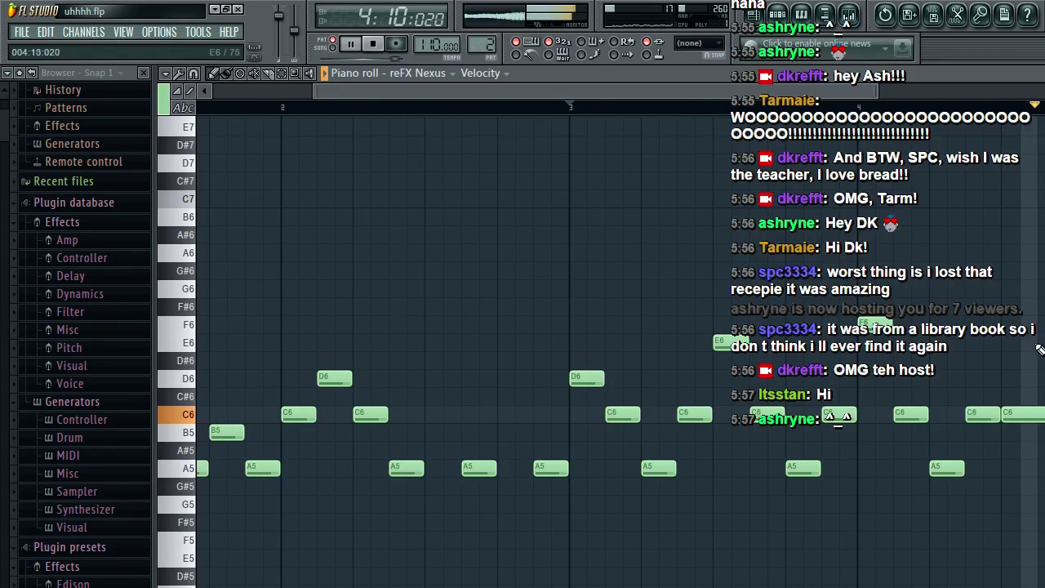
key(space)
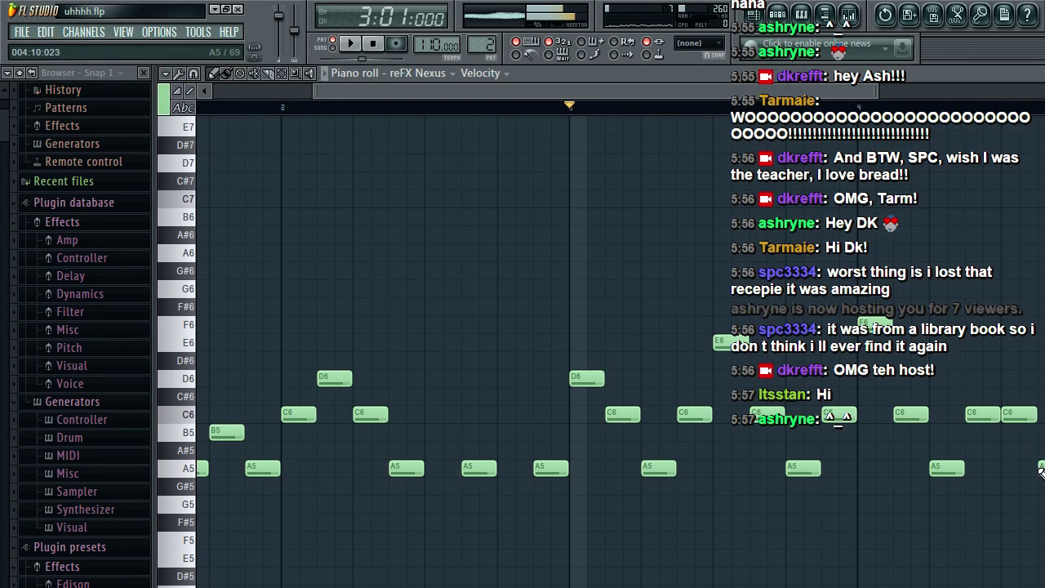
key(space)
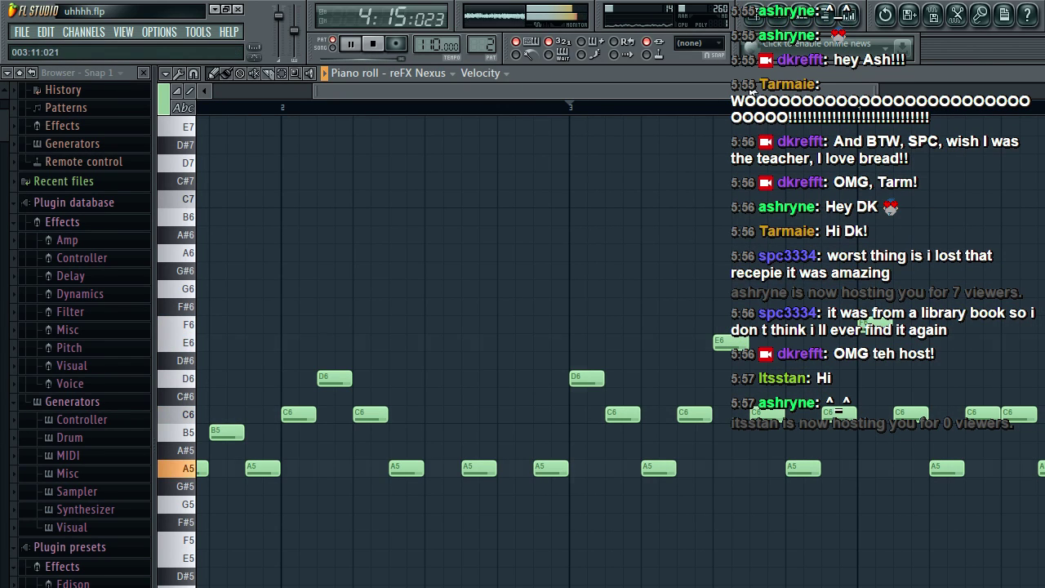
key(space)
Step: Return to the playlist, play the arrangement from bar 1 and save the project
key(F5)
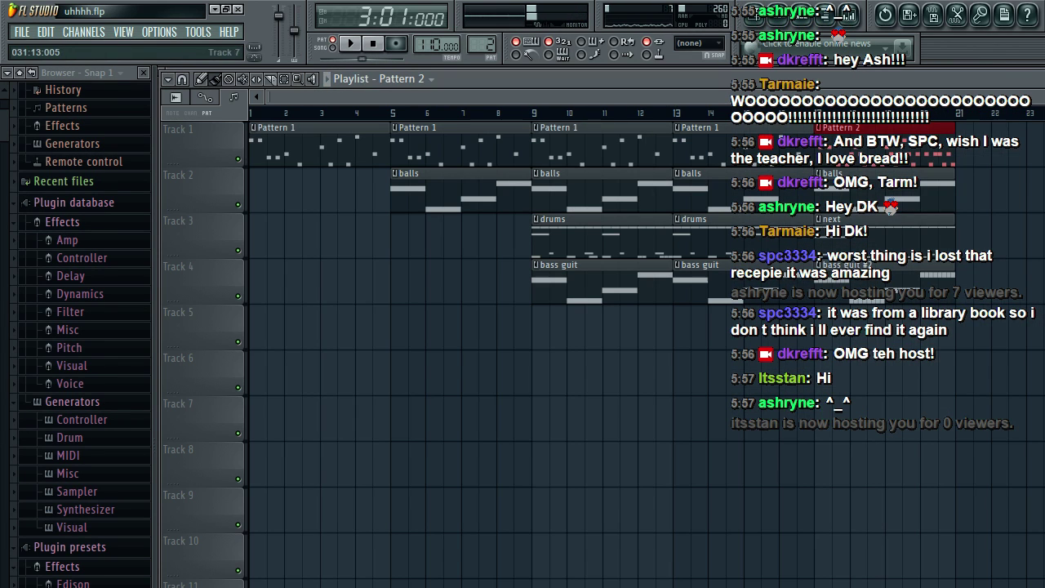
drag(288, 114, 250, 112)
key(space)
click(22, 32)
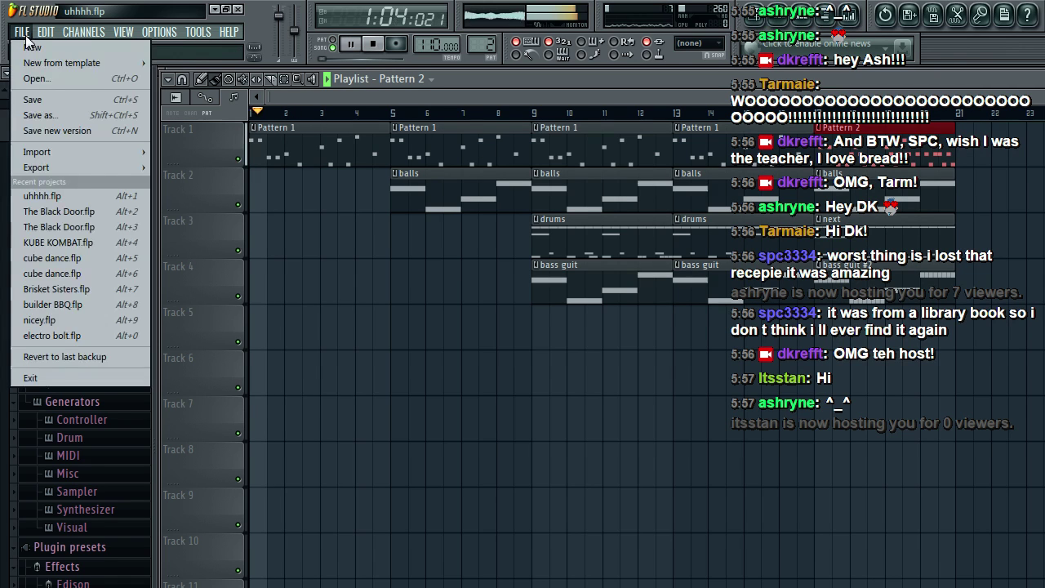
click(32, 100)
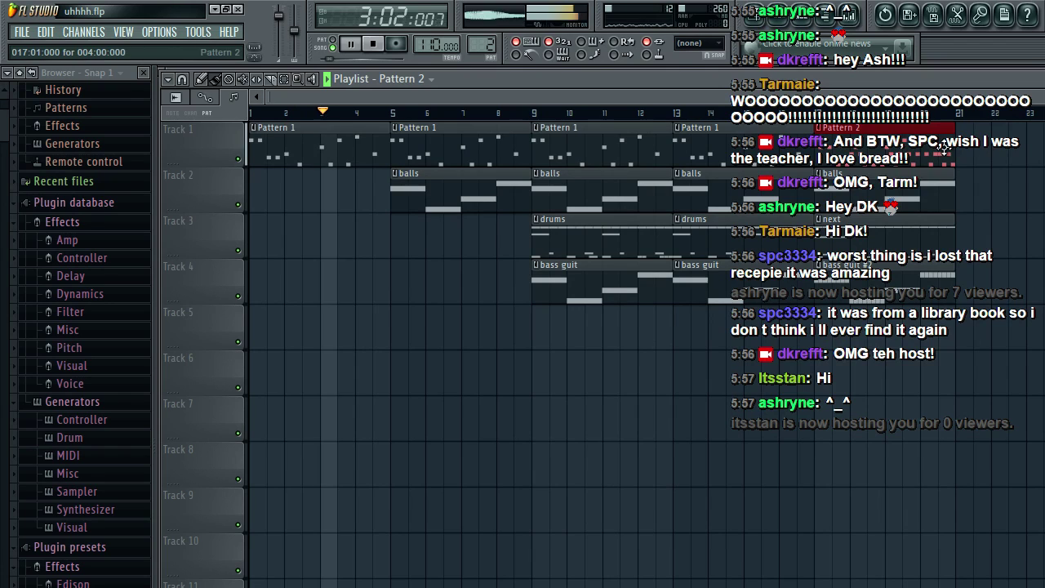
Step: Repeat the Pattern 2, balls, next and bass guit #2 clips at bar 21 on tracks 1 to 4
click(976, 157)
click(923, 196)
click(970, 193)
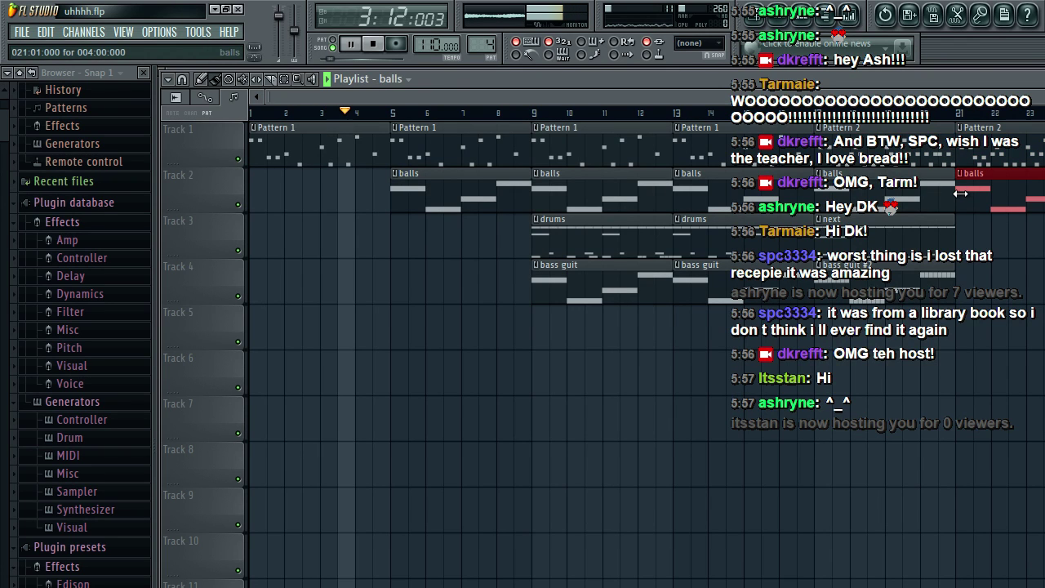
click(923, 240)
click(972, 240)
click(927, 286)
click(984, 286)
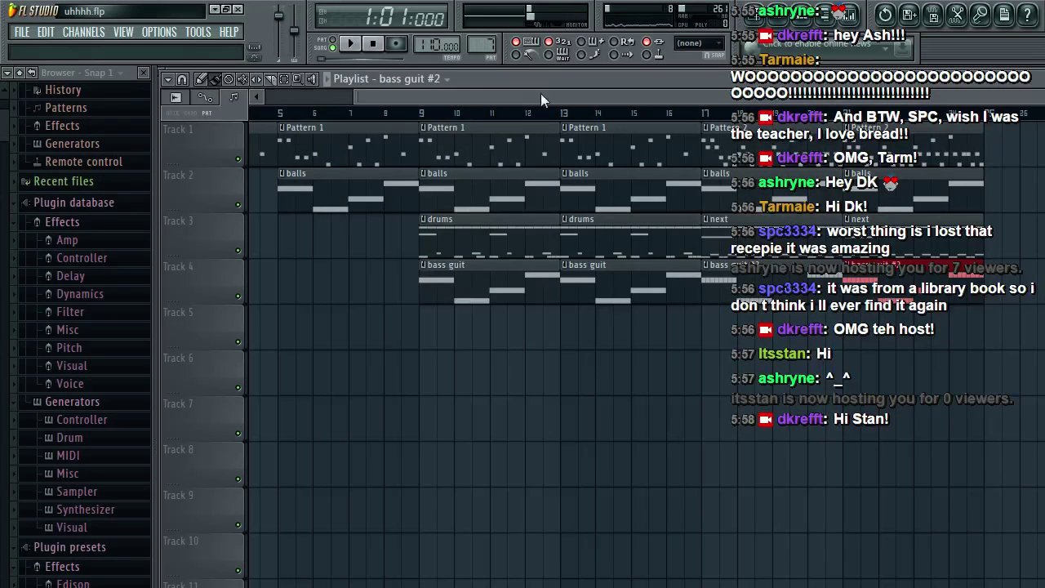
Step: Place another next clip on track 3 at bar 25, play it from there and save the project
drag(541, 93, 713, 95)
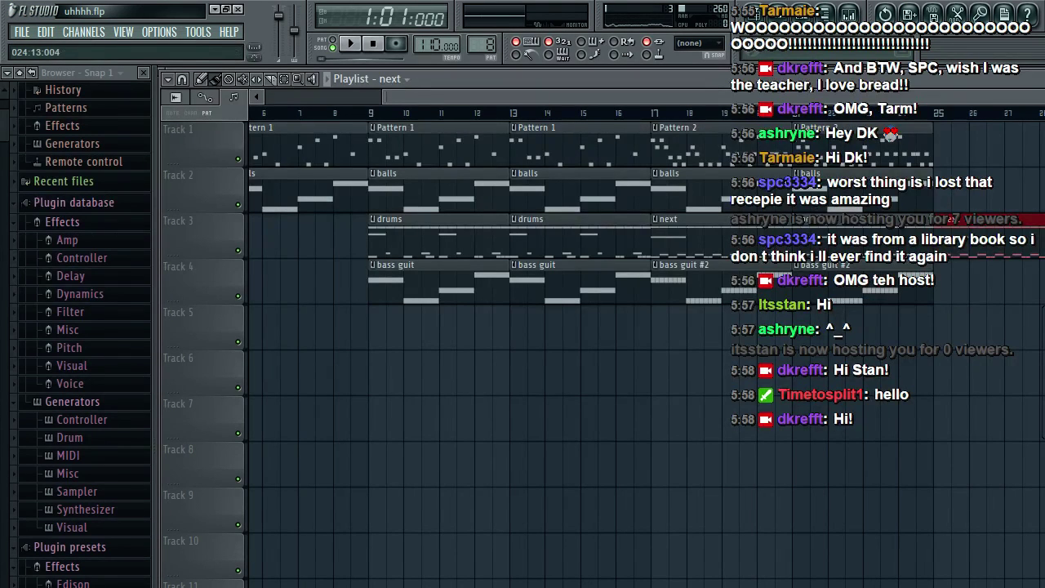
key(space)
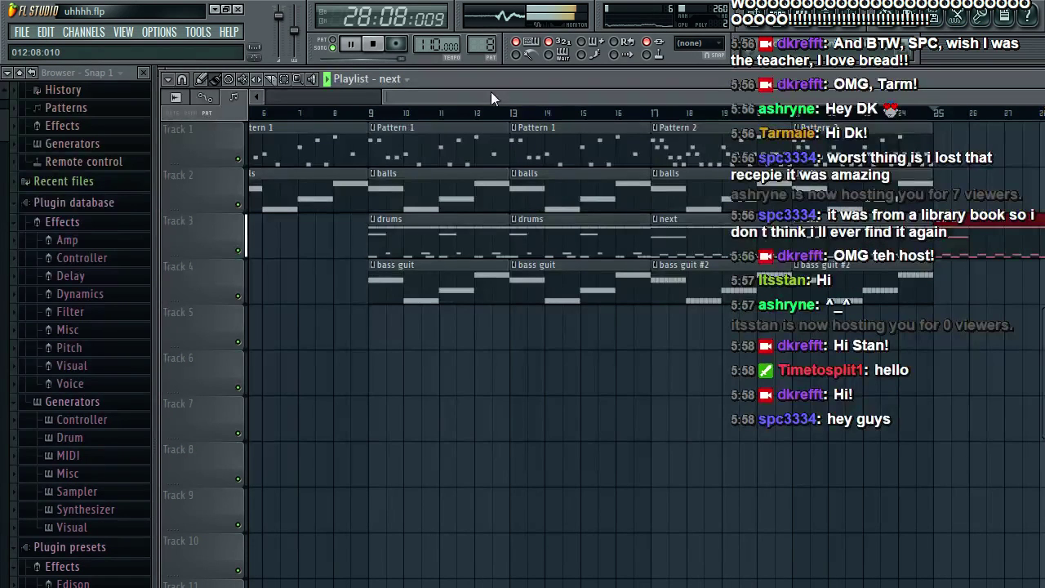
key(space)
click(22, 31)
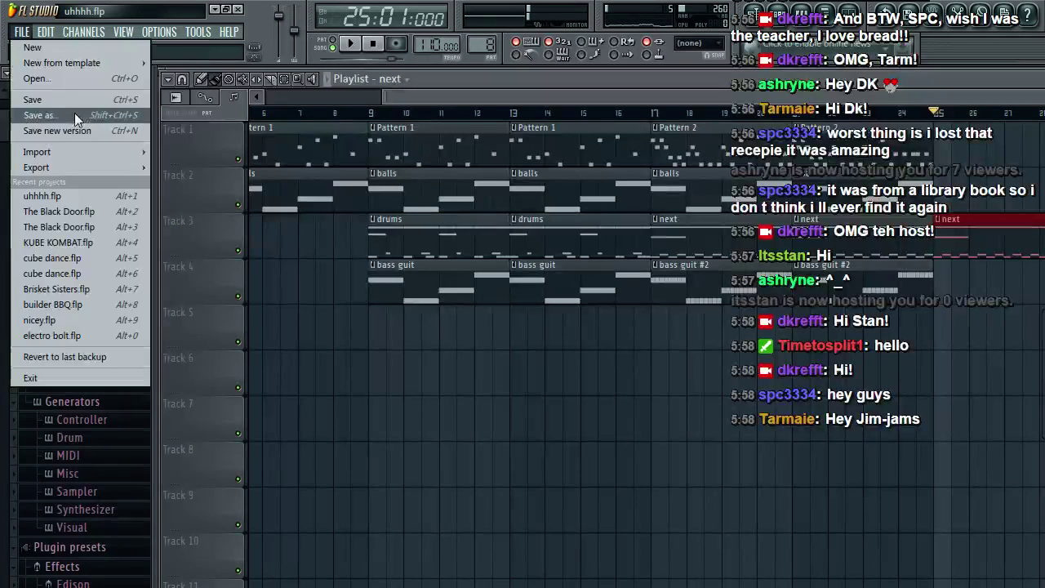
click(74, 113)
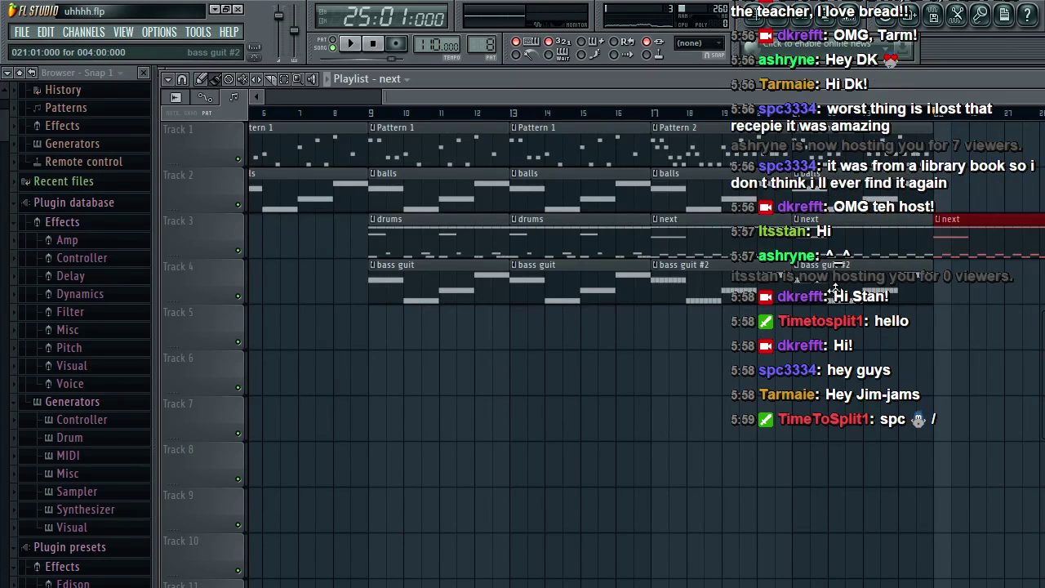
Step: Pick Pattern 2 from its clip at bar 21 on track 1 as the pattern to place
click(866, 149)
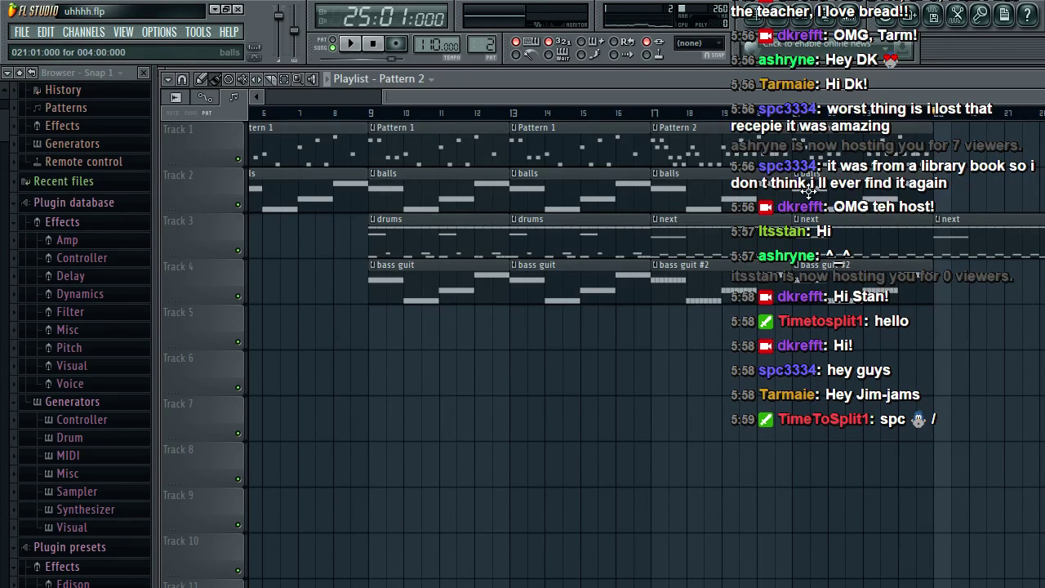
Step: Create a new empty pattern and name it uhhhh
key(F6)
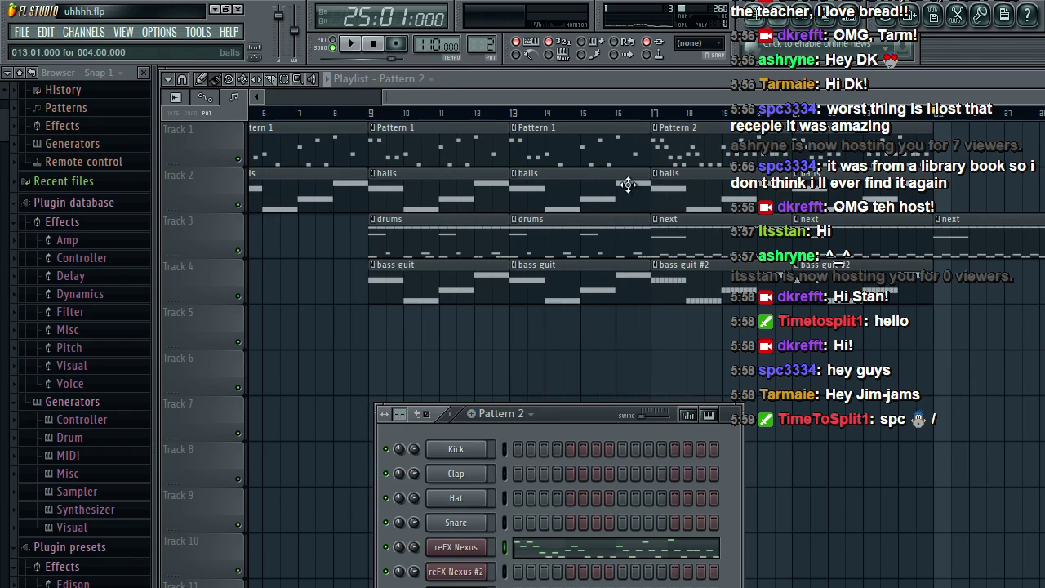
key(F4)
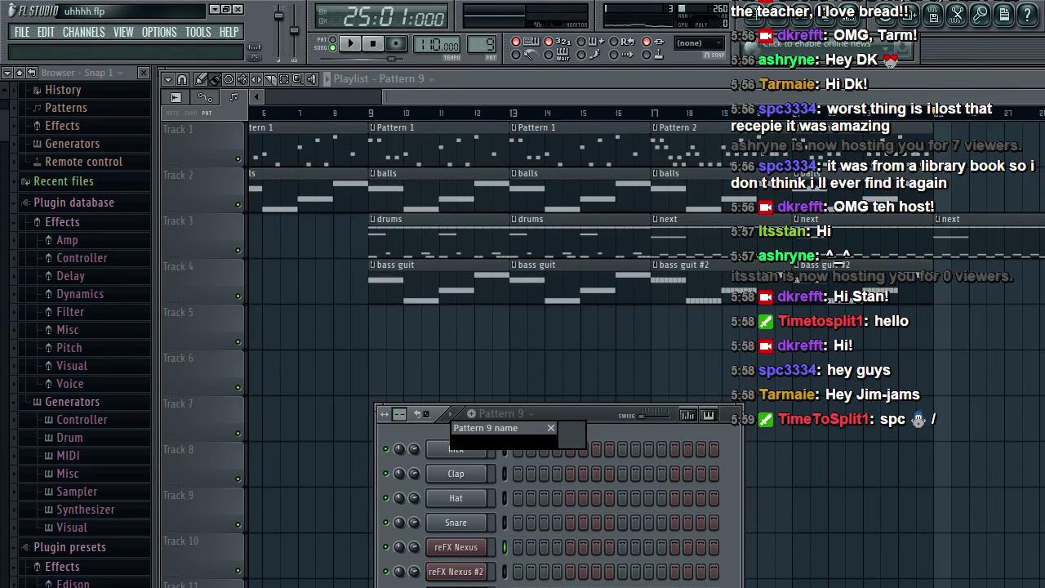
text(uhhhh)
key(Return)
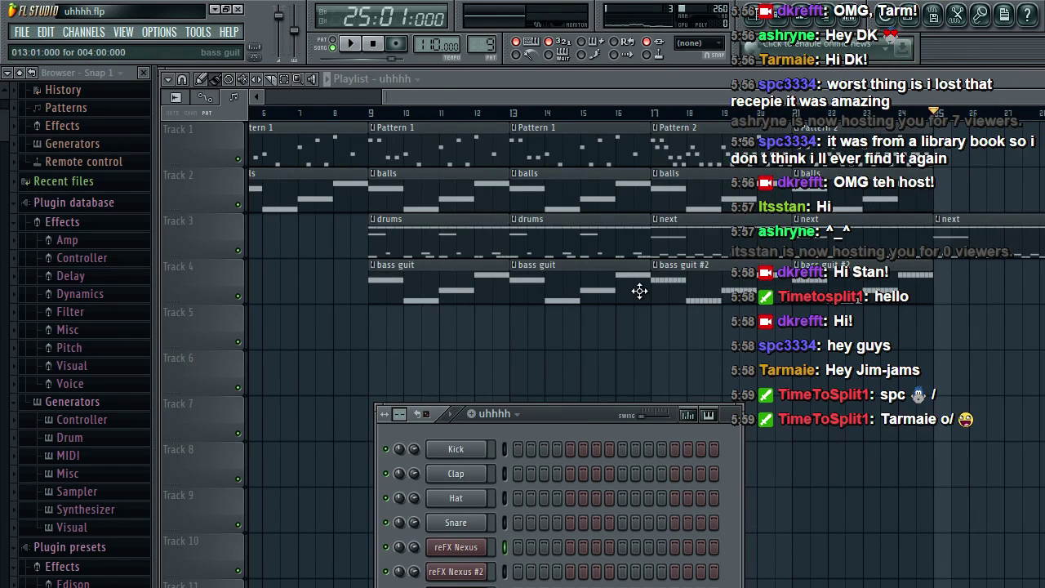
Step: Add another reFX Nexus instrument channel to the project
click(83, 32)
mouse_move(90, 47)
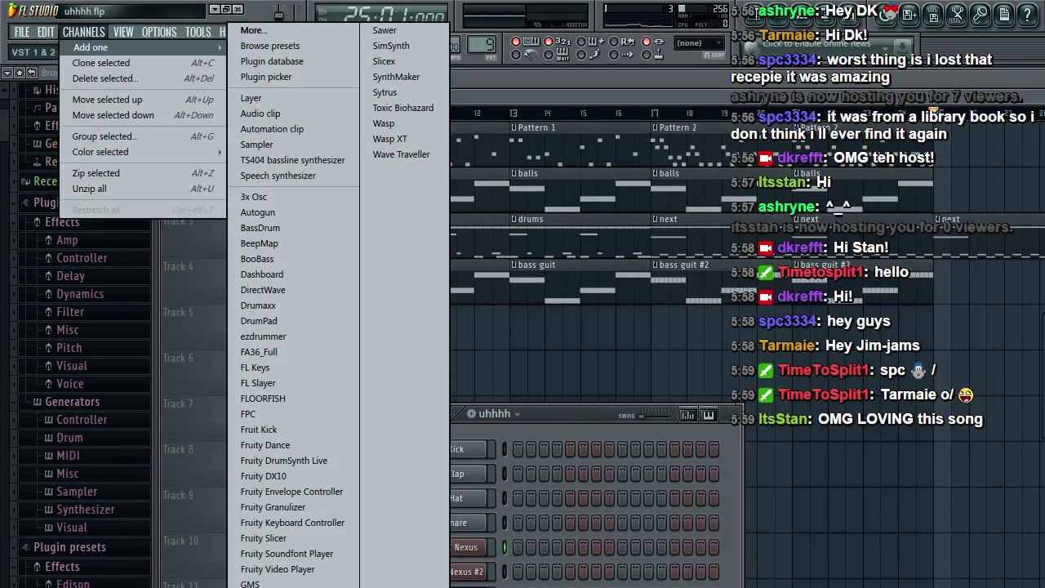
click(278, 587)
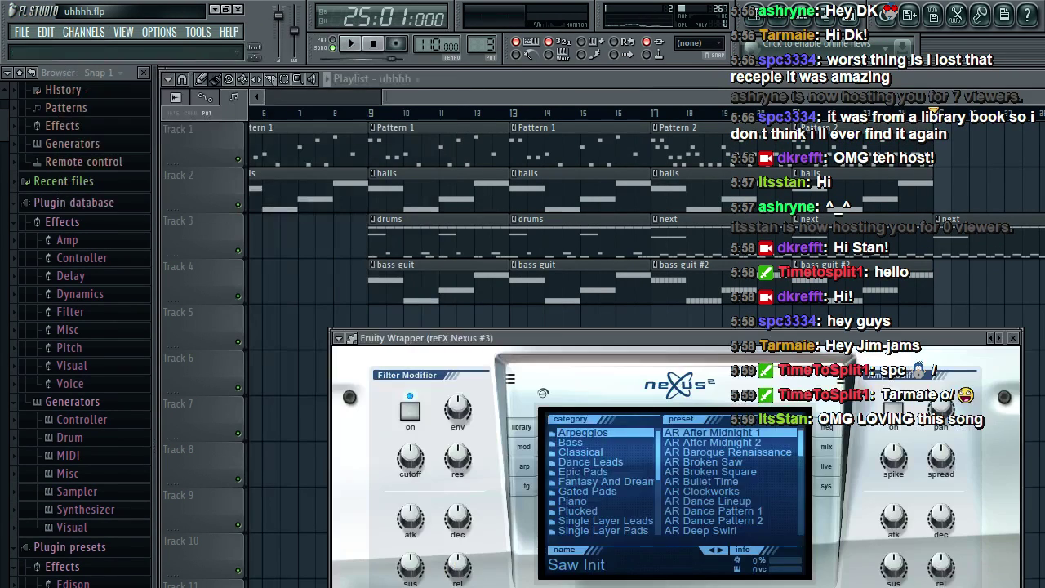
Step: Load the AR Brass Arps preset from the XP Pop category to audition it
scroll(606, 490, down, 5)
click(604, 512)
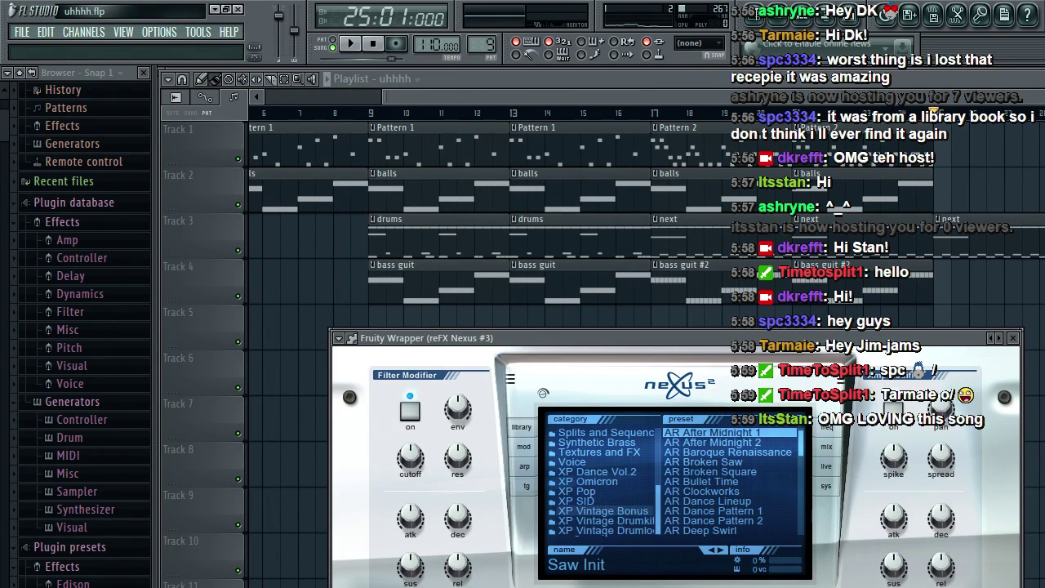
click(589, 501)
click(588, 491)
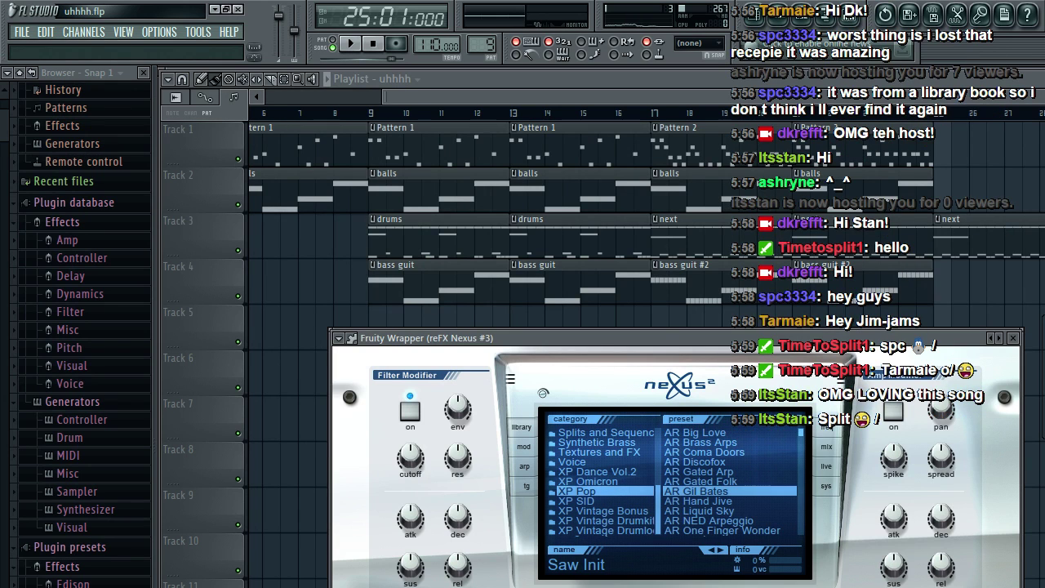
click(704, 443)
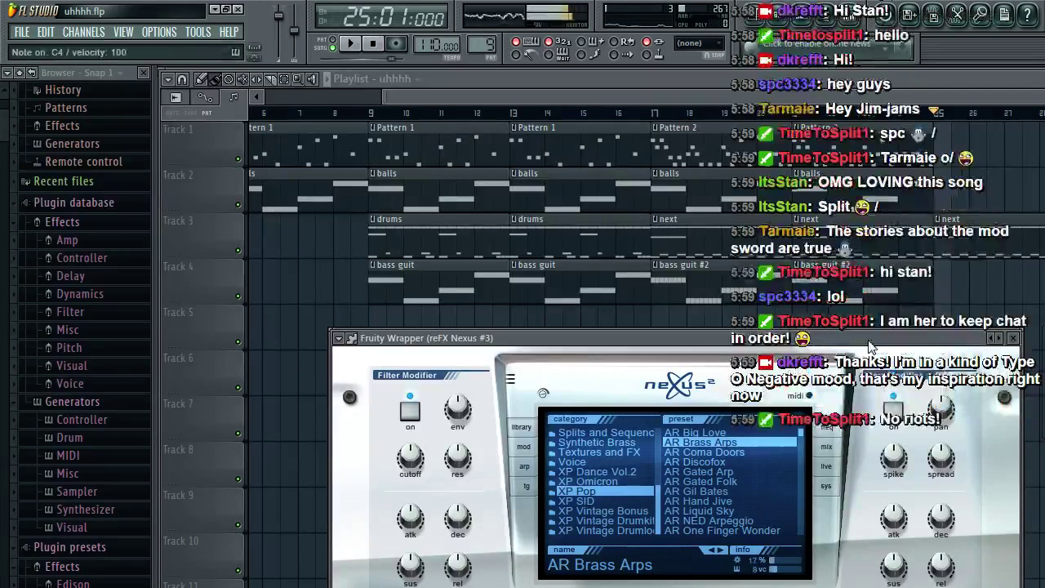
Step: Audition the XP Dance Vol.2 arpeggio presets AR Addingt Depth, AR Analog Phaser, AR Finest TranceStuff and AR Etheral
click(578, 501)
click(573, 462)
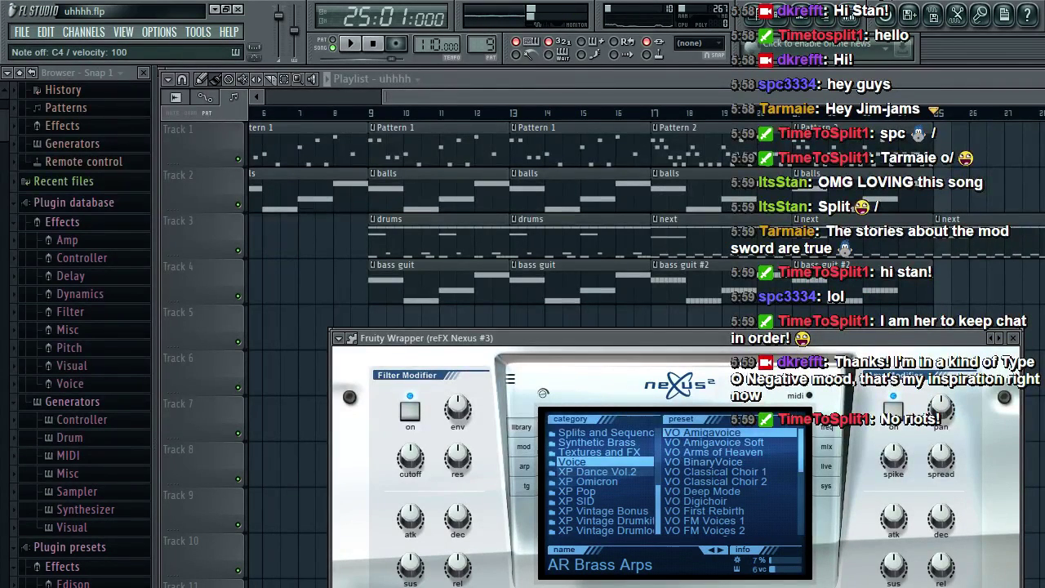
click(597, 472)
click(708, 432)
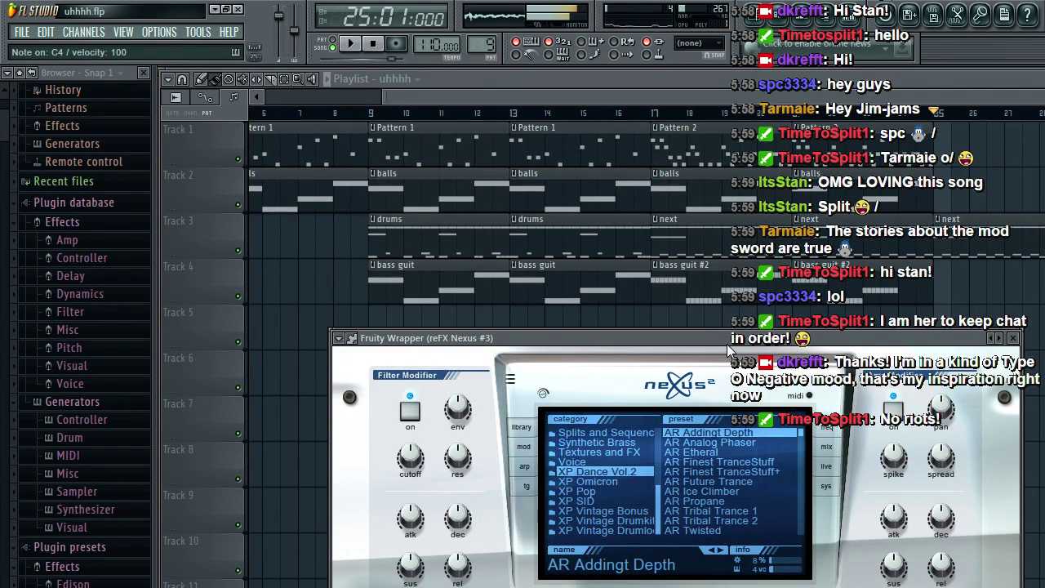
click(709, 442)
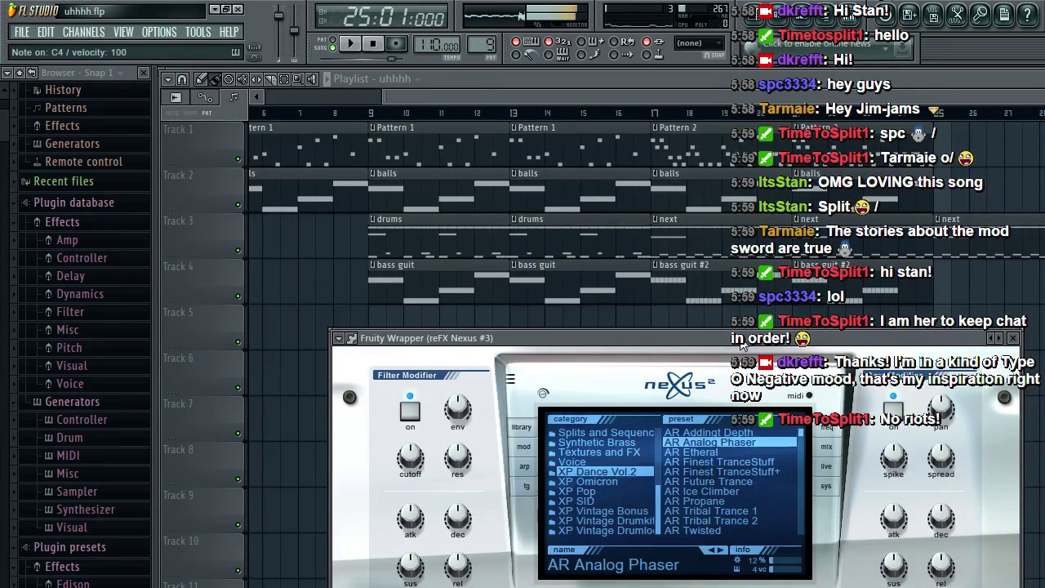
click(768, 462)
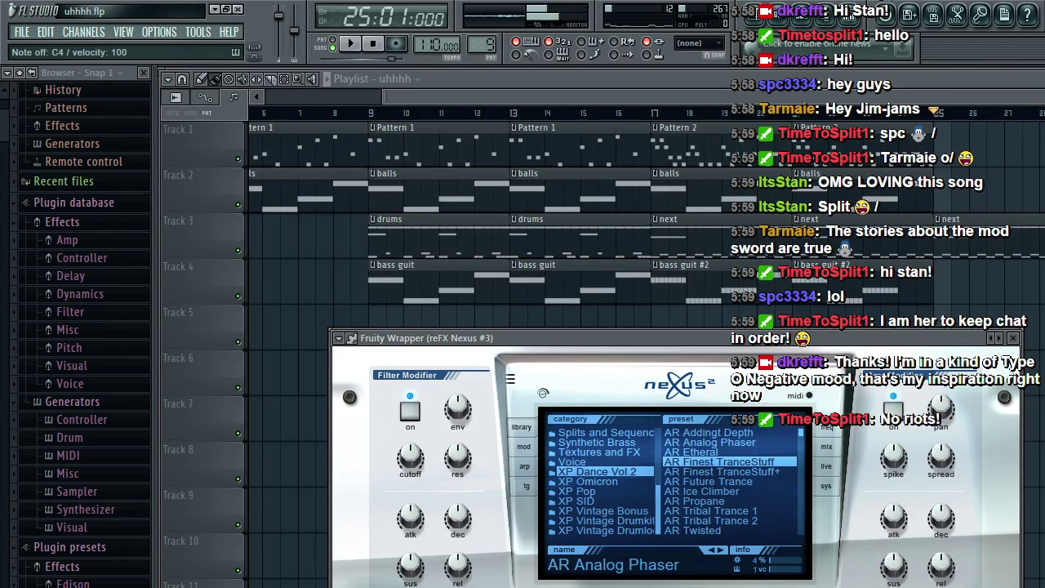
click(709, 452)
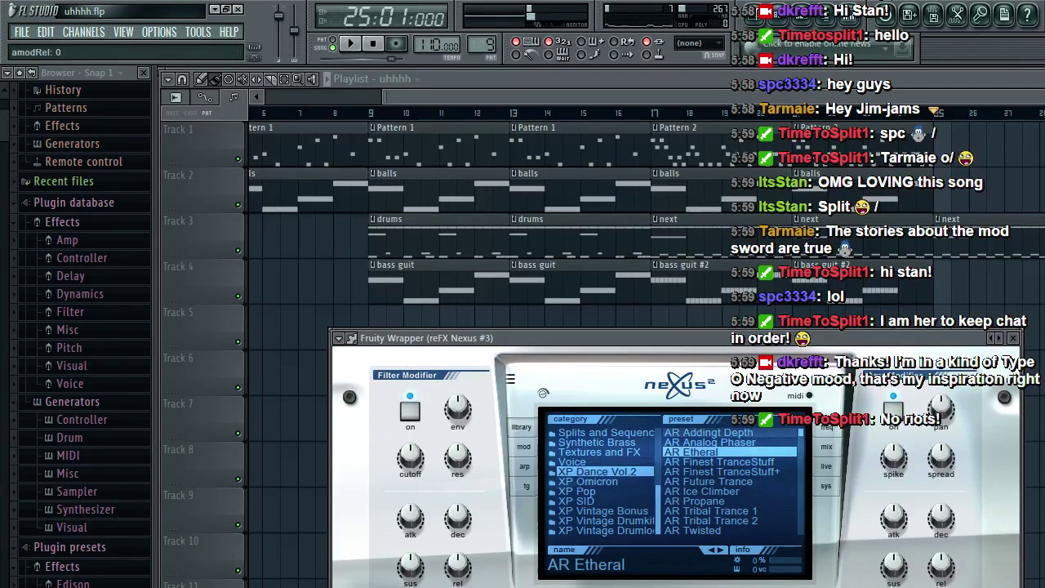
key(z)
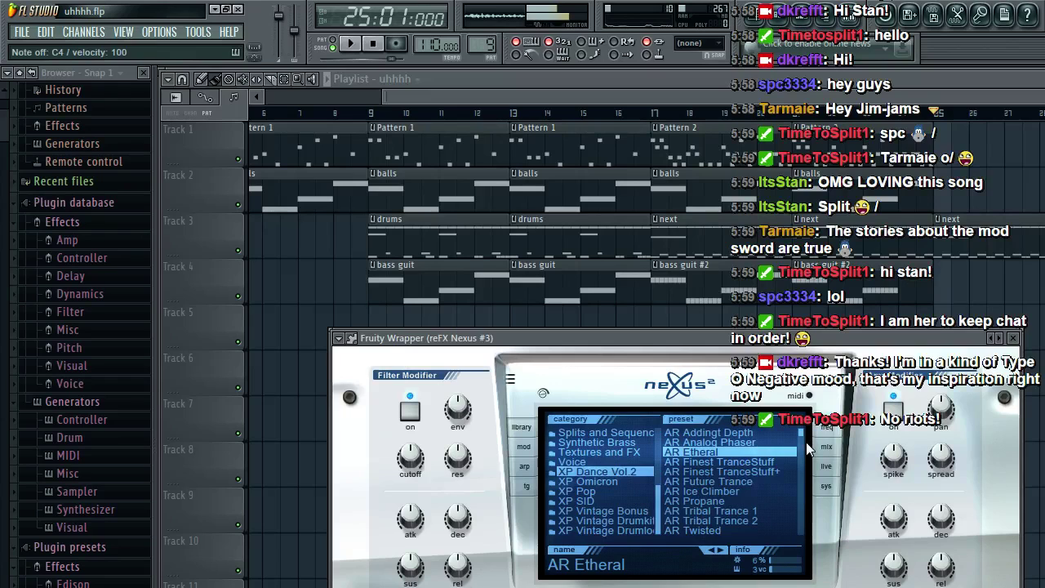
Step: Audition the XP Dance Vol.2 bass presets BA Broad HandsUp, BA Crazy Google, BA CrookerBass 1 and BA Electro or Trance
click(802, 442)
click(760, 443)
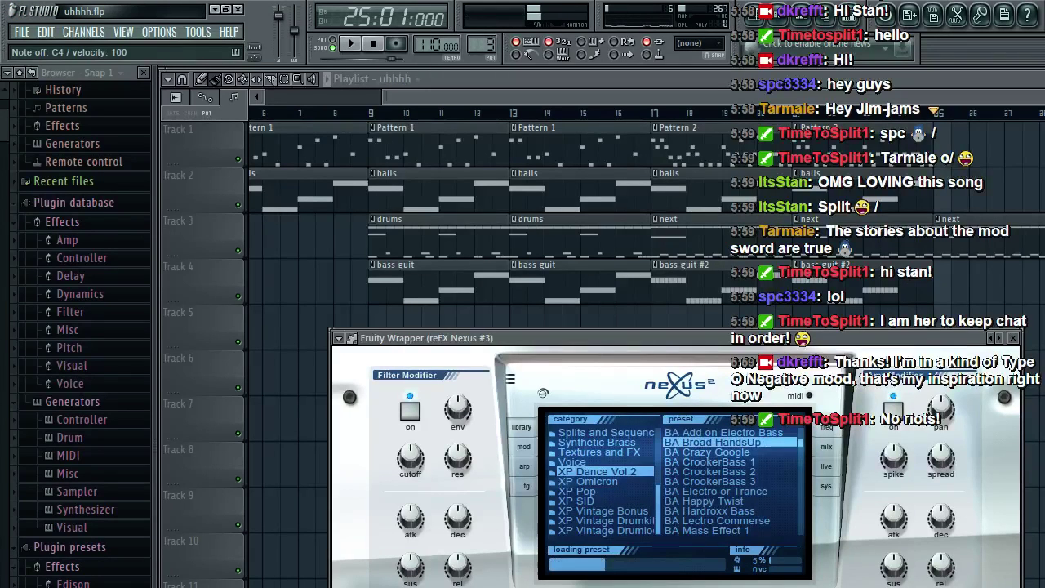
click(708, 452)
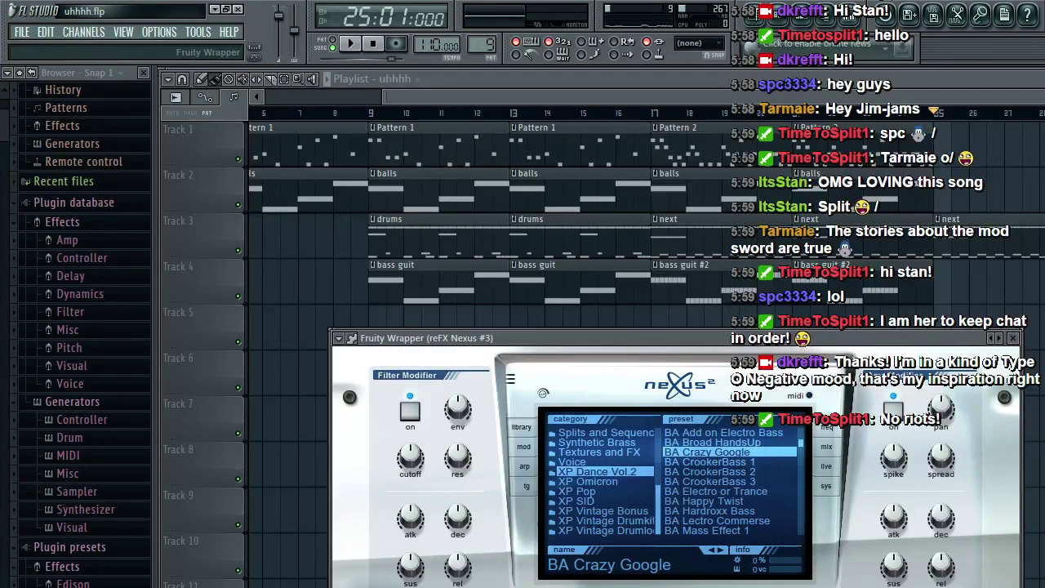
click(727, 462)
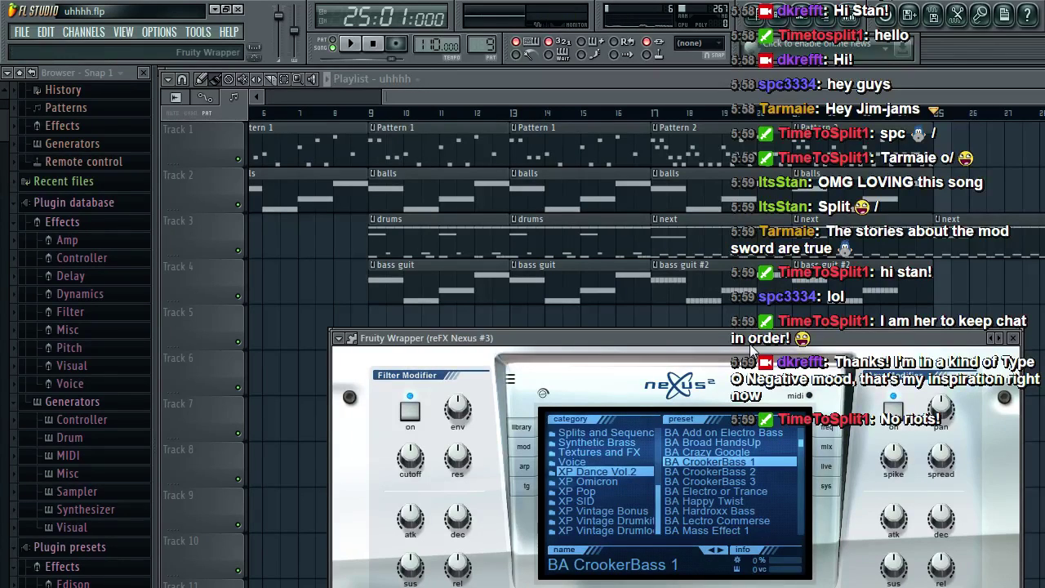
key(z)
click(715, 491)
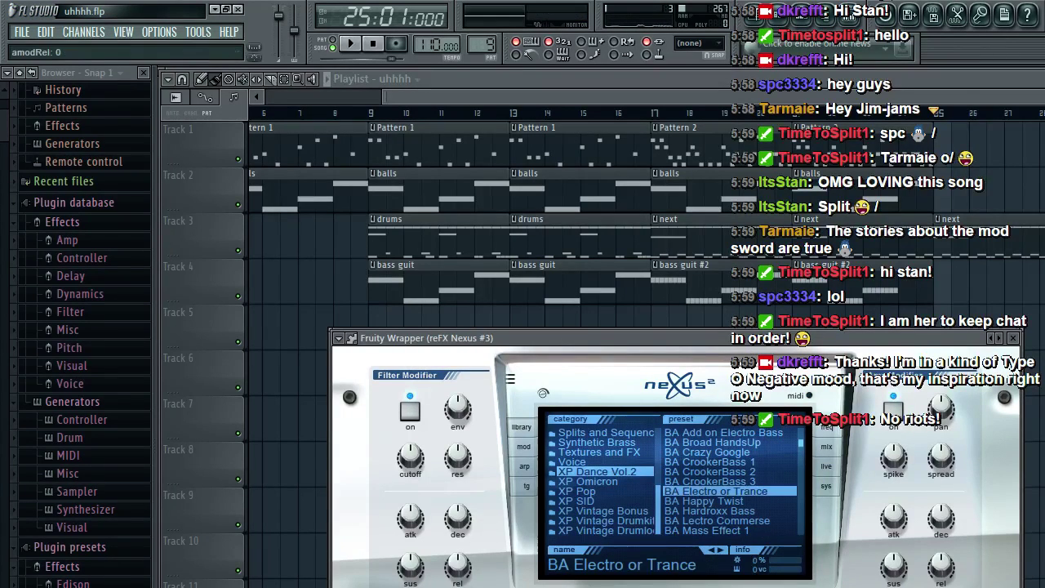
Step: Audition the bass presets BA Mass Effect 1 and 2, BA Maximum Principle, BA Mr Fuzz and BA Pitsch Patsch
click(800, 445)
click(707, 452)
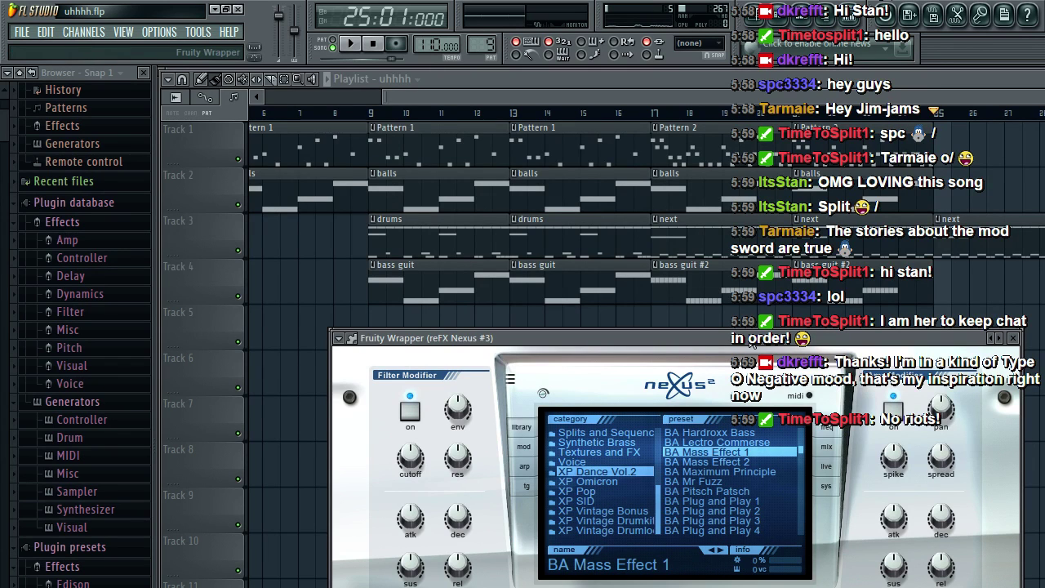
click(756, 462)
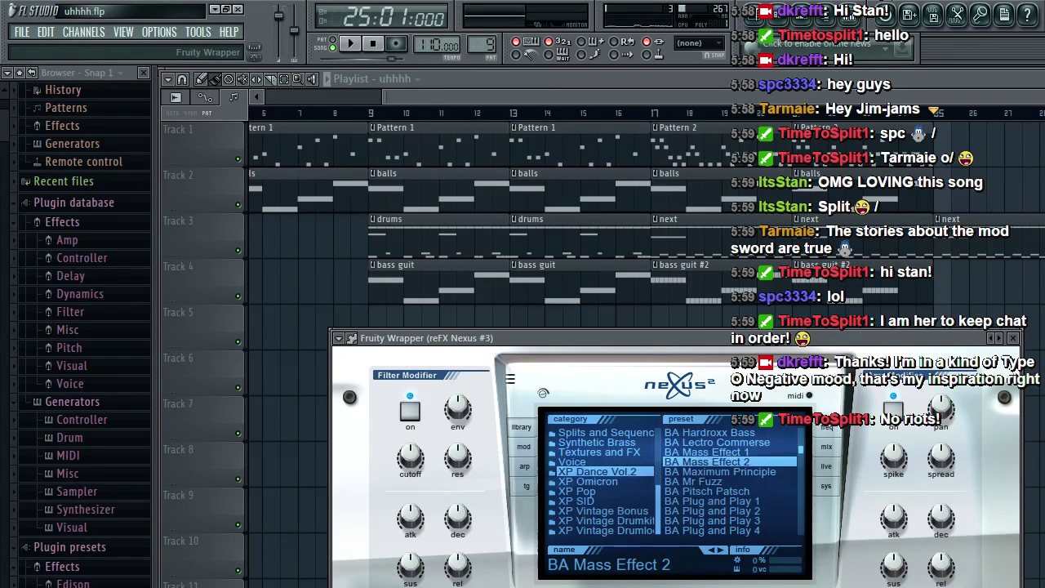
click(735, 472)
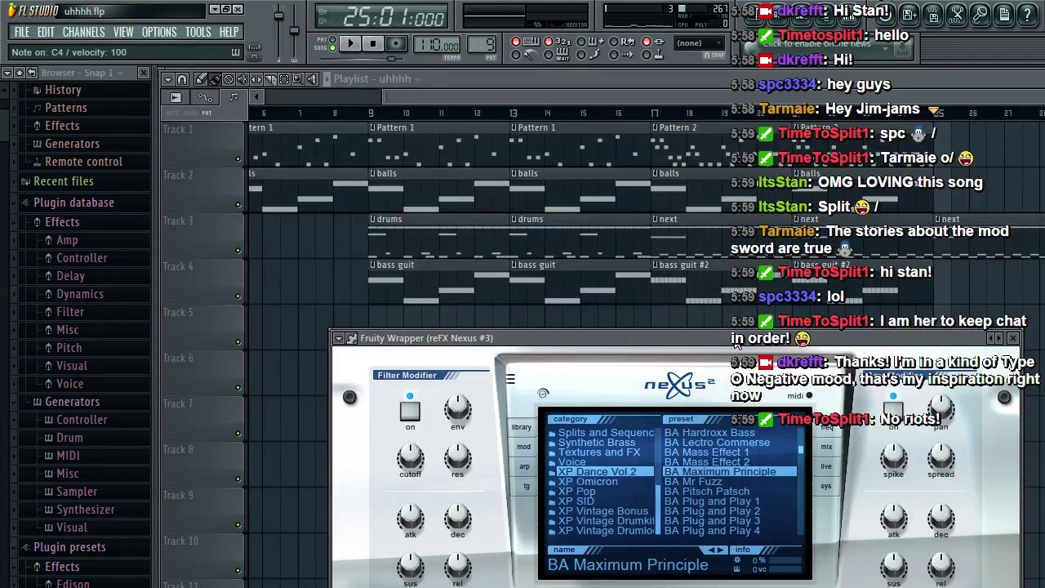
click(728, 482)
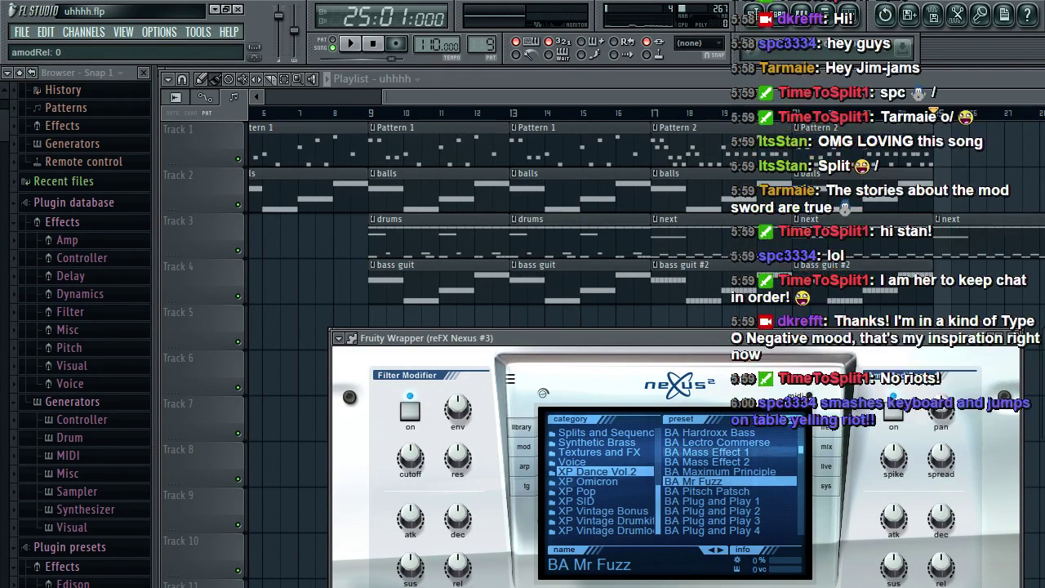
click(707, 492)
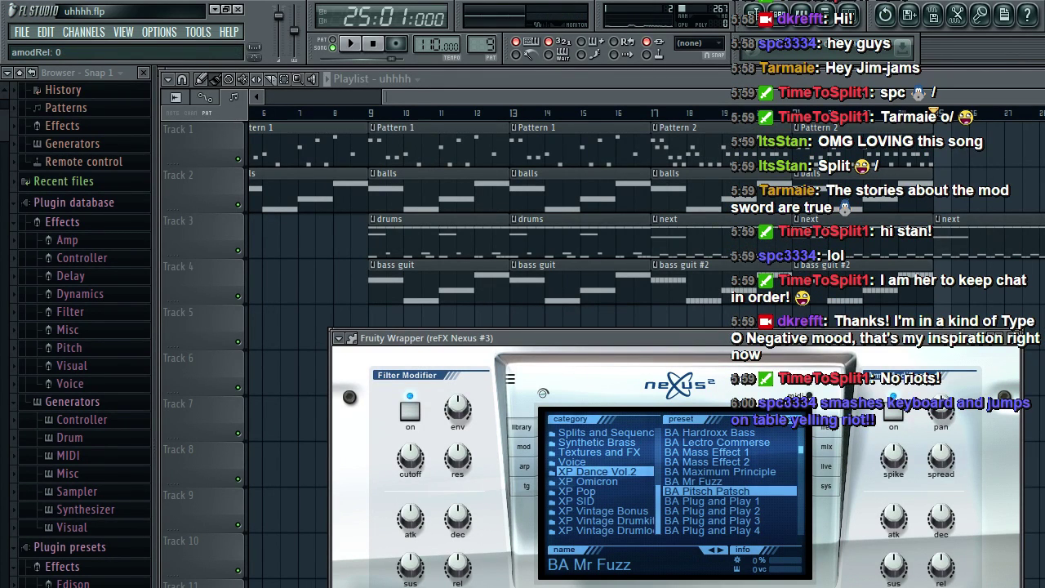
key(z)
Step: Switch to the XP Omicron category and load its BA Ducking preset
drag(801, 448, 800, 451)
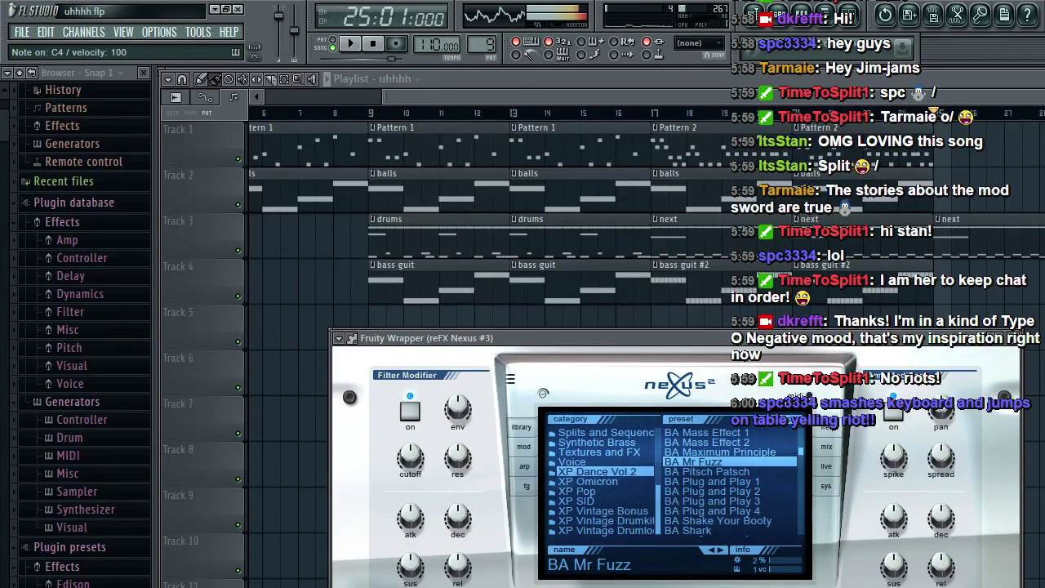
scroll(731, 480, down, 3)
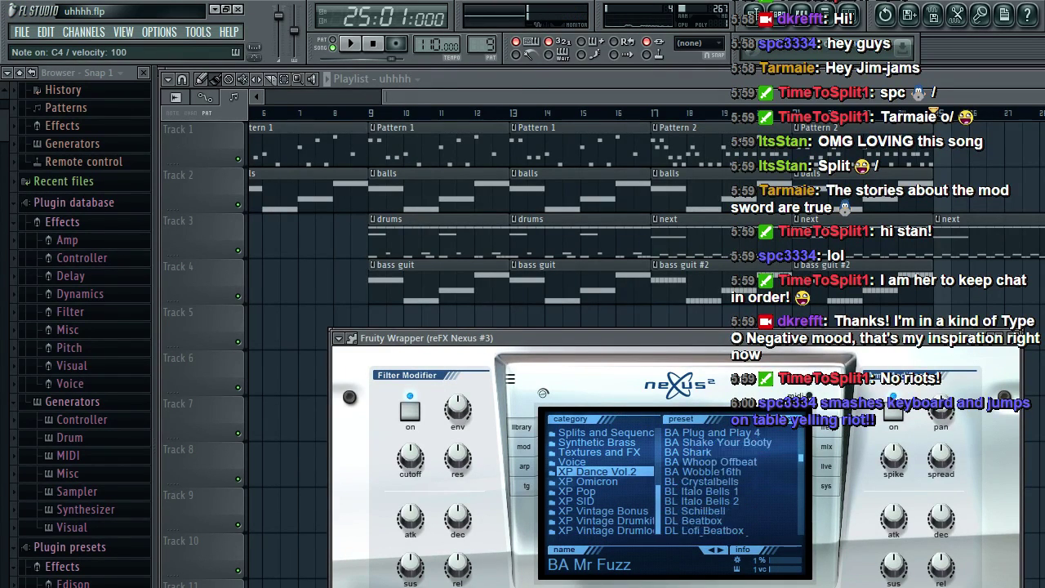
scroll(731, 480, down, 3)
key(Down)
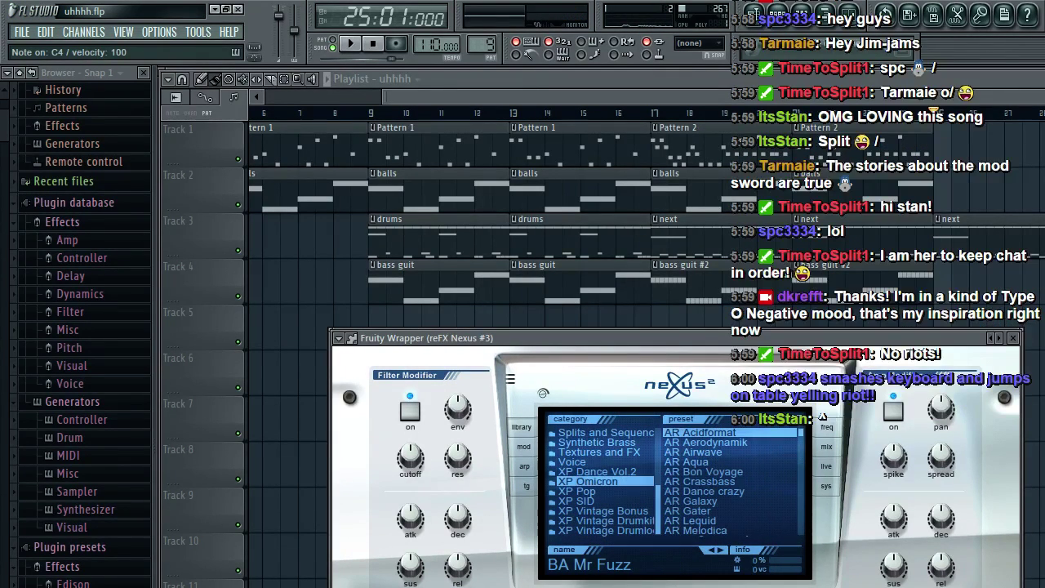
scroll(731, 480, down, 5)
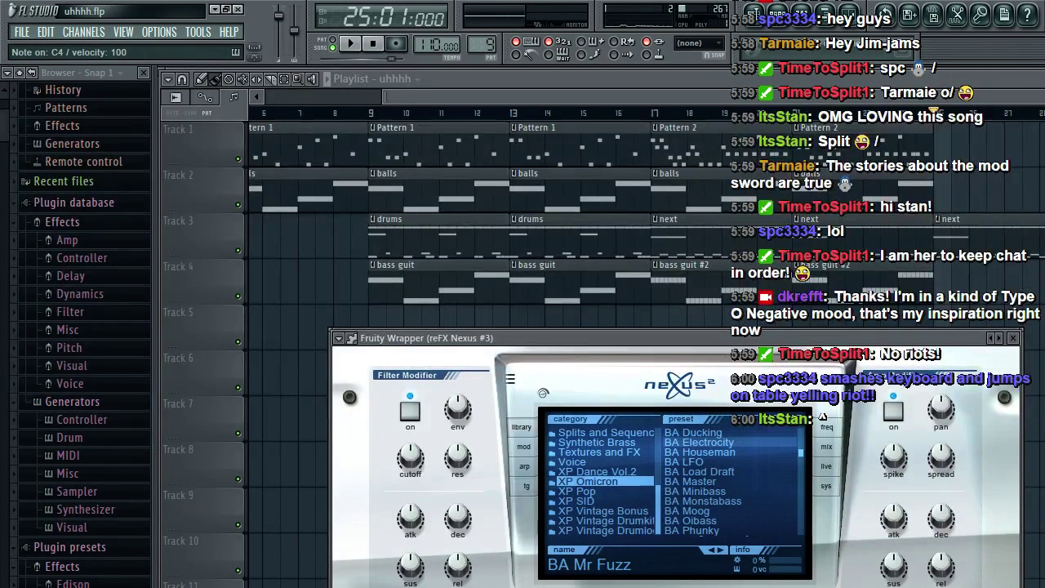
click(735, 433)
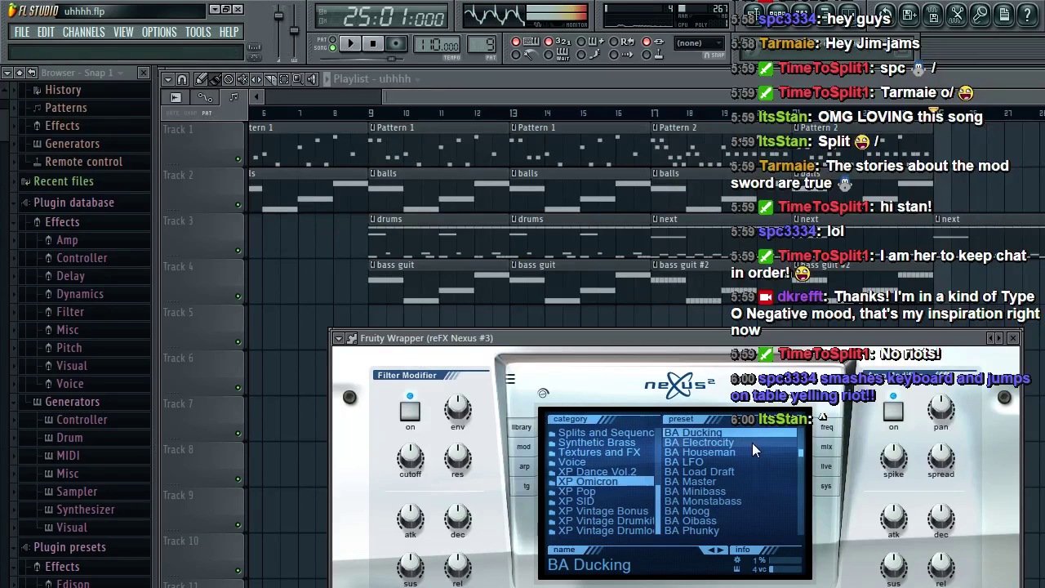
Step: Try the XP Omicron bass presets following BA Ducking one by one, ending with BA Monstabass loaded
key(Down)
key(Down)
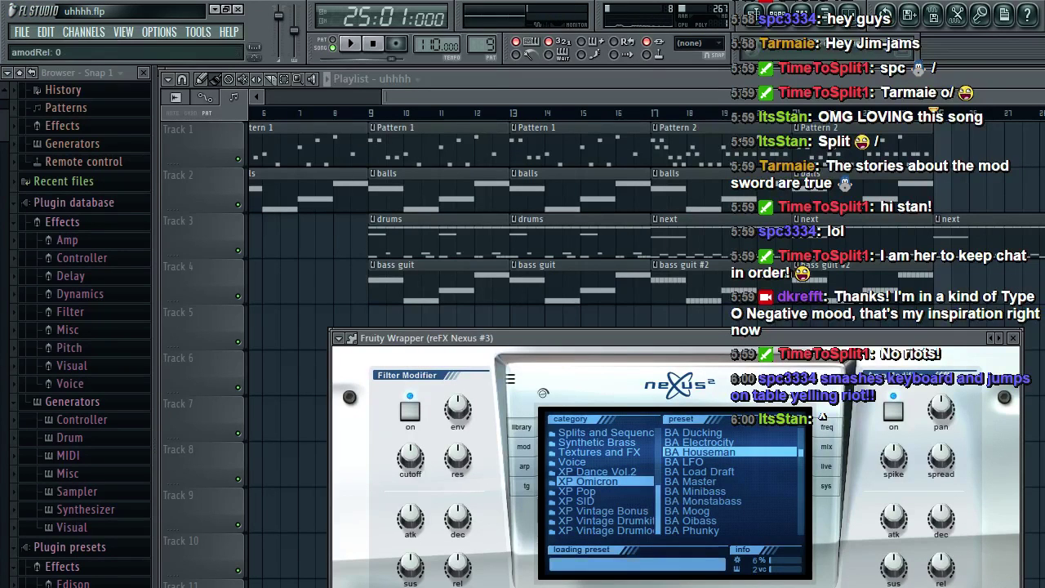
key(Down)
key(Down)
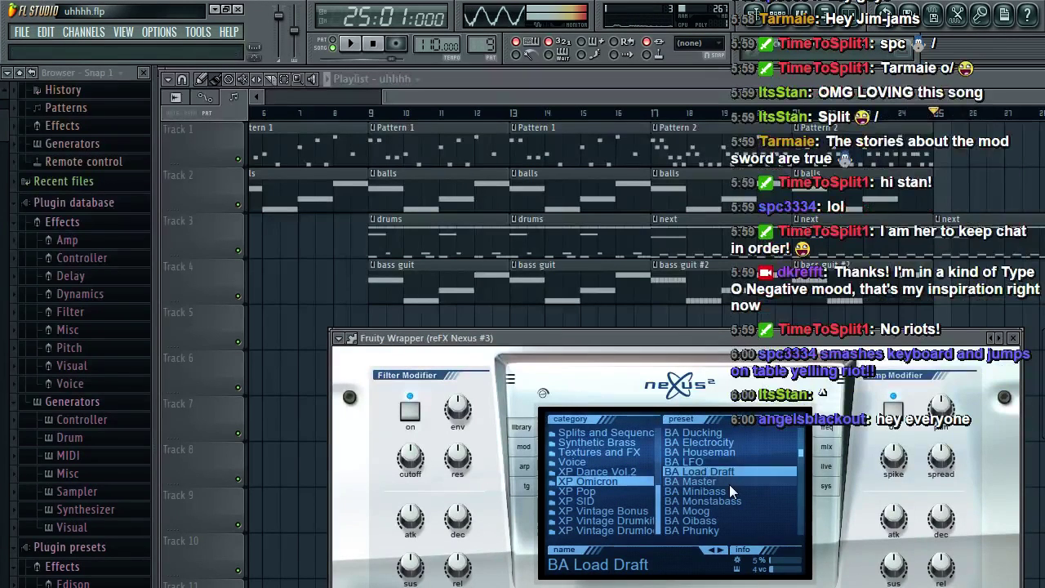
key(Down)
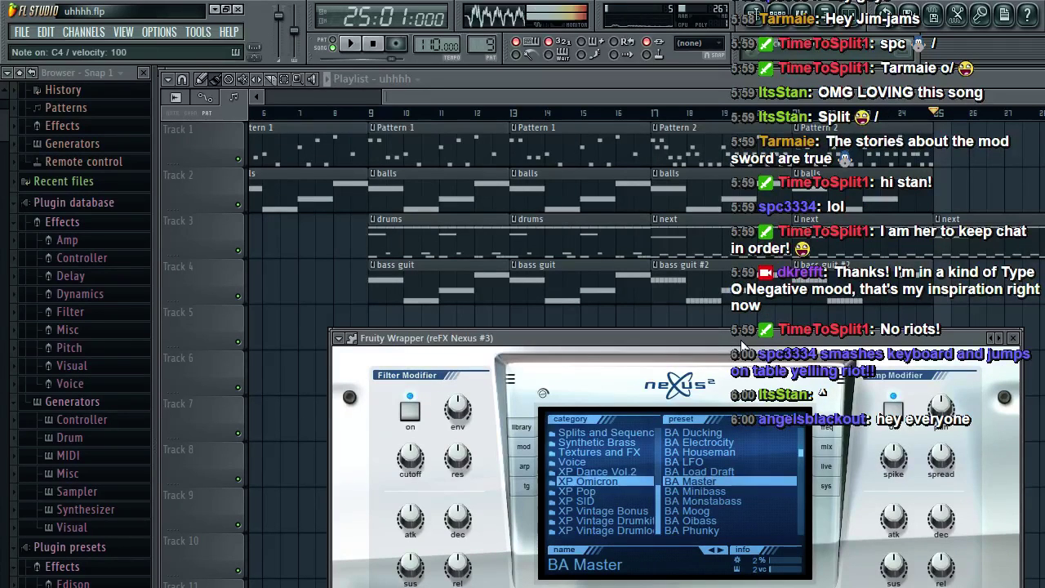
key(Down)
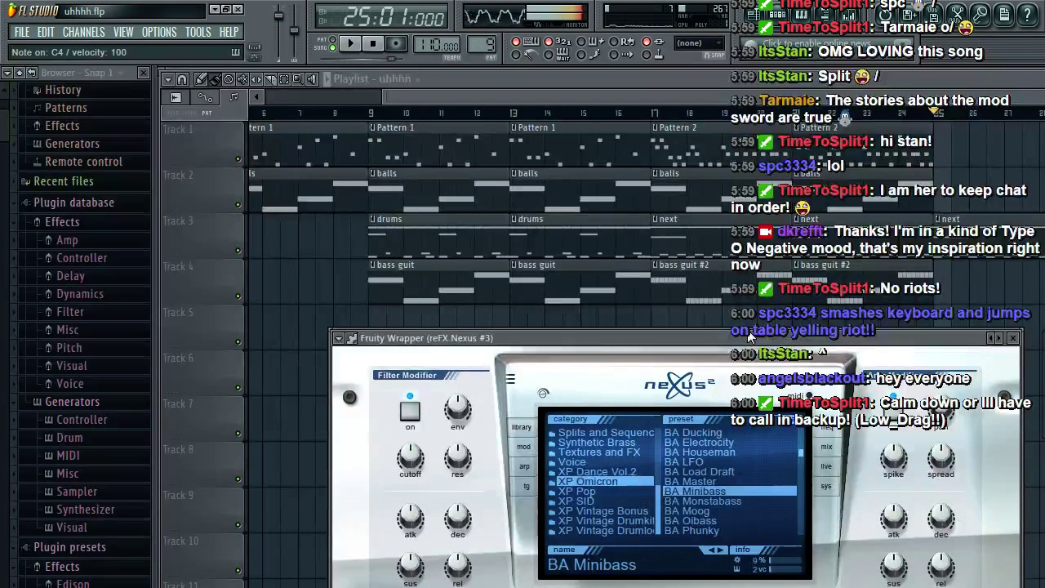
key(Down)
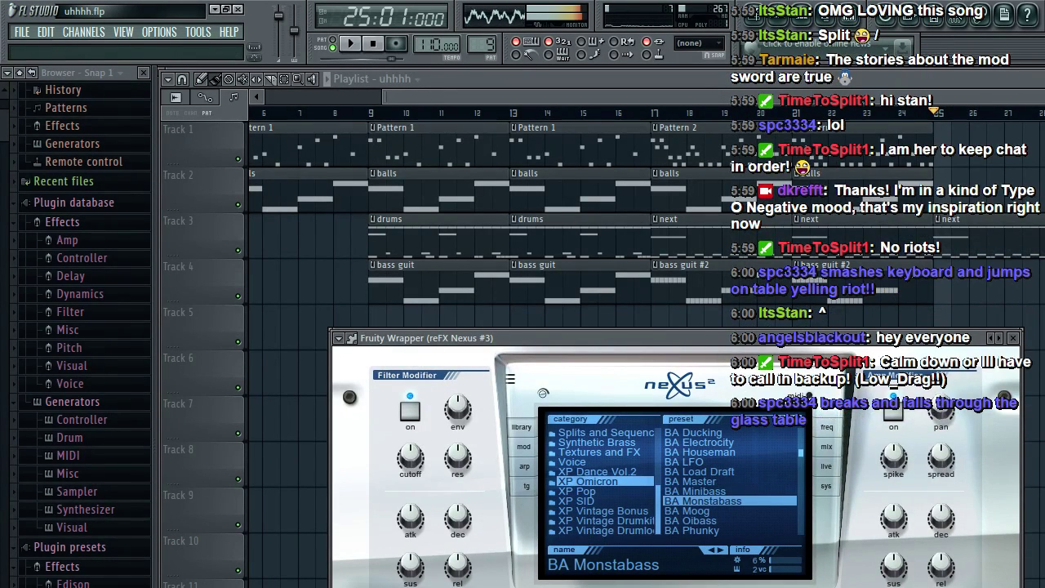
Step: Start song playback from bar 25 and bring the playlist in front of the instrument window
key(space)
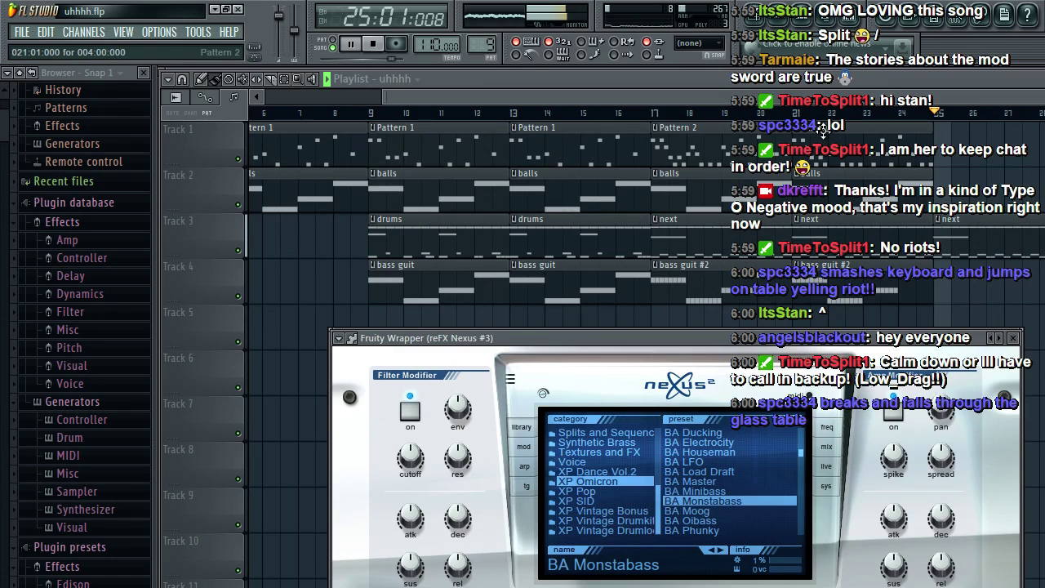
click(823, 131)
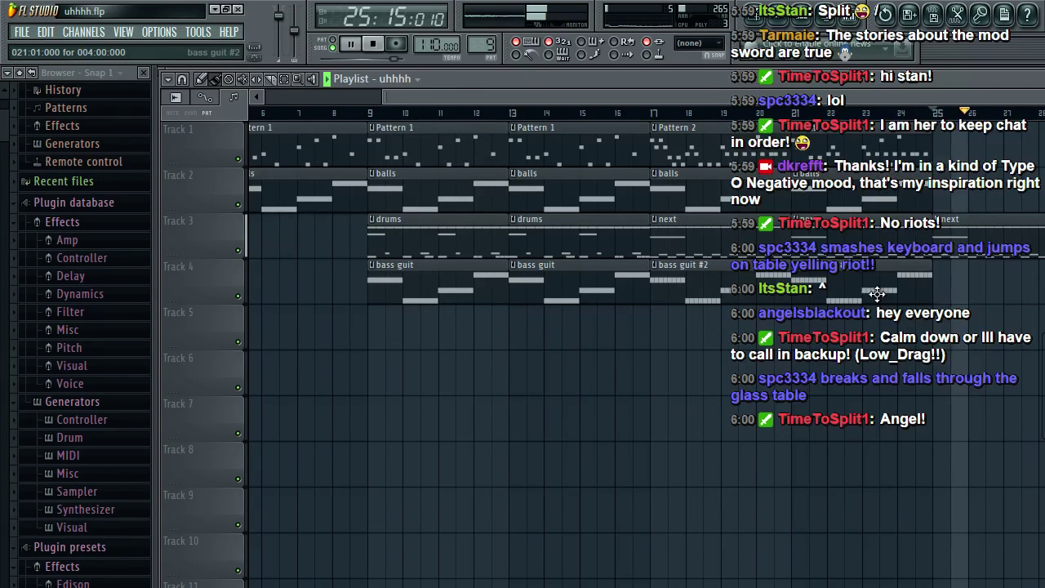
Step: Place another bass guit #2 clip on Track 4 at bar 25 and stop playback
click(877, 294)
click(948, 286)
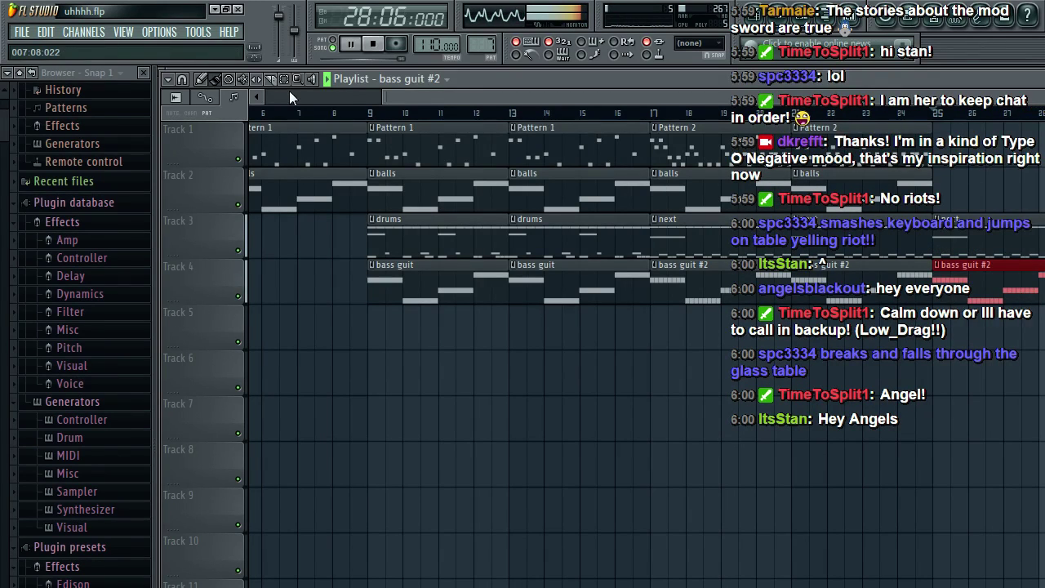
key(space)
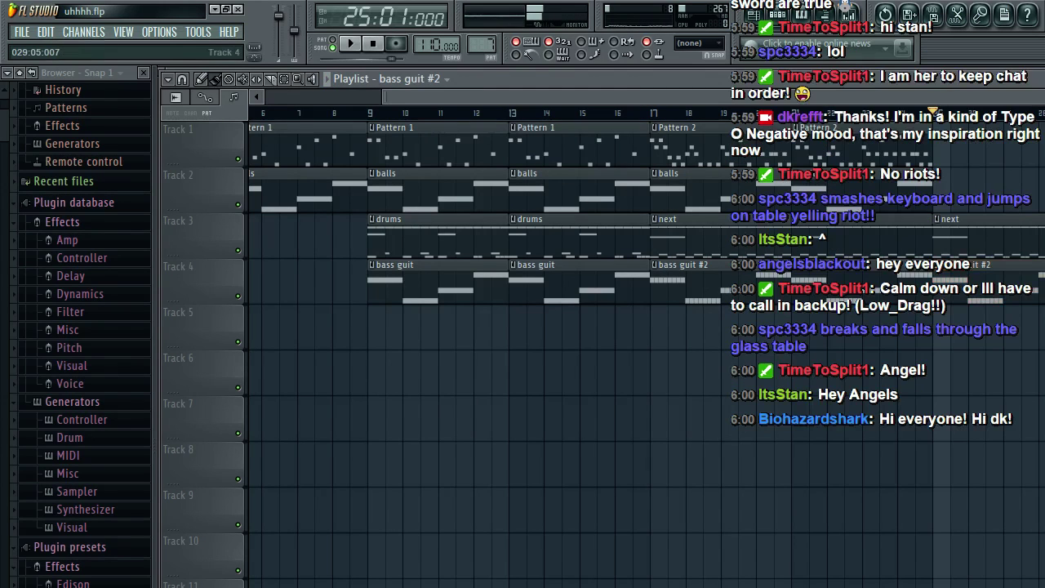
Step: Play through the song, with the next and bass guit #2 clips repeated at bar 29 on Tracks 3 and 4
click(1018, 217)
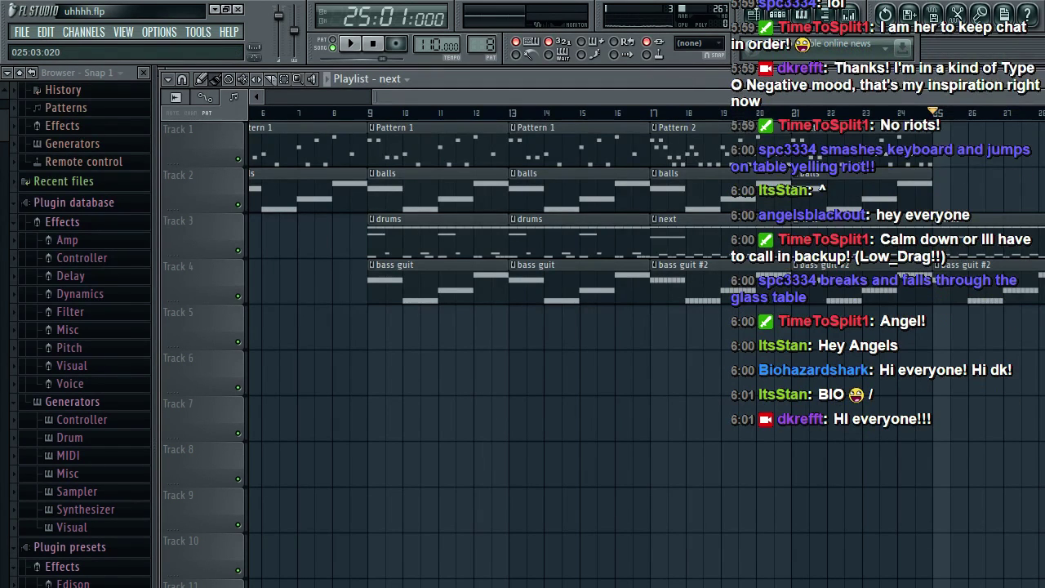
scroll(713, 93, left, 4)
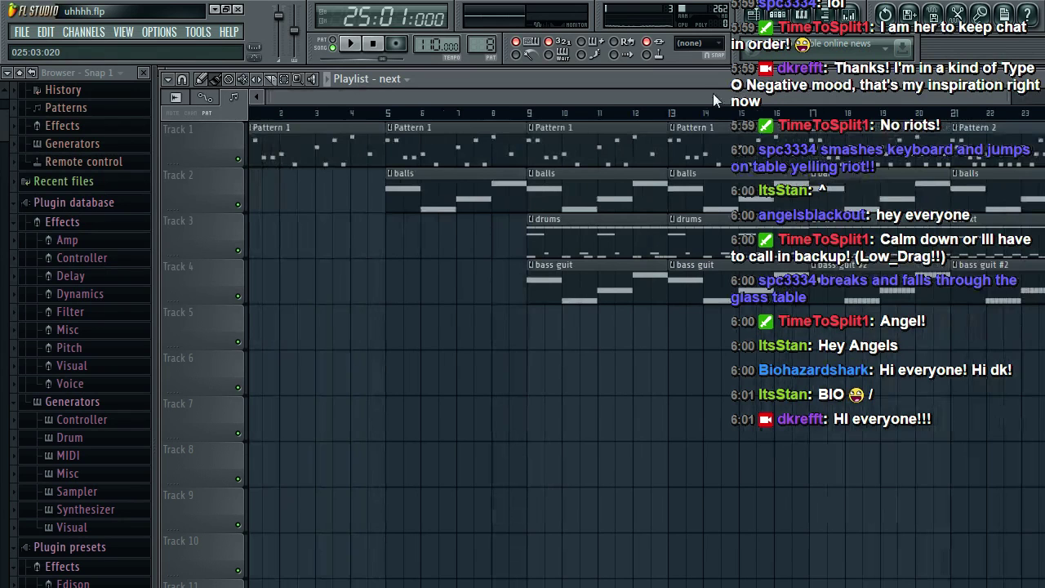
scroll(713, 93, left, 1)
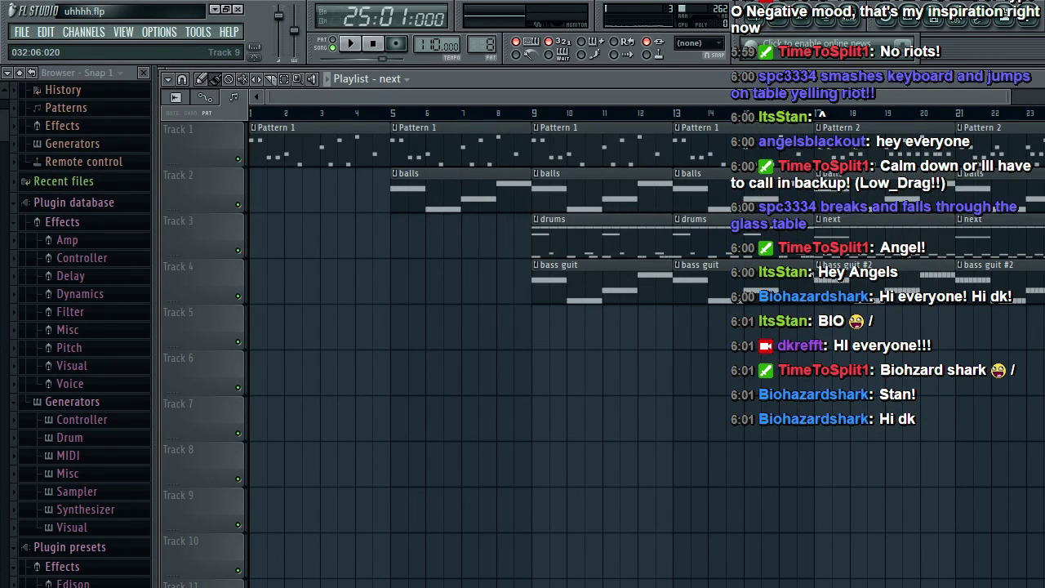
key(space)
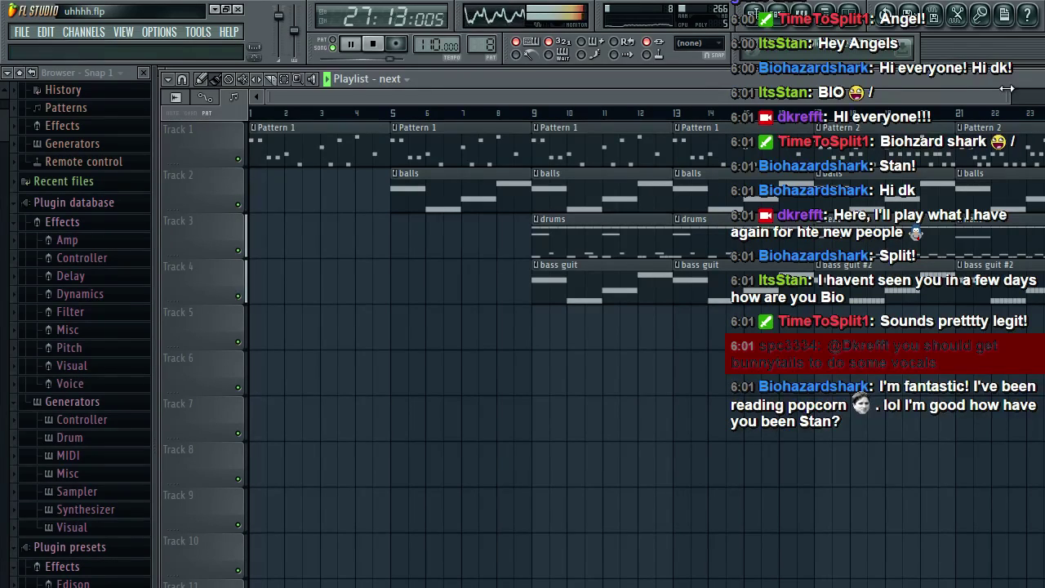
drag(1010, 96, 1029, 96)
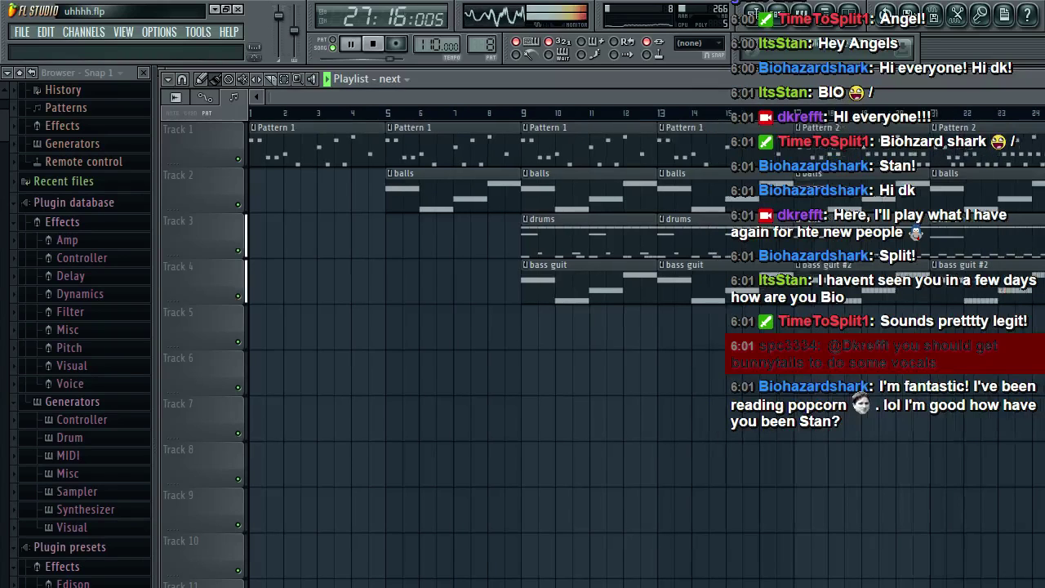
scroll(1024, 286, down, 1)
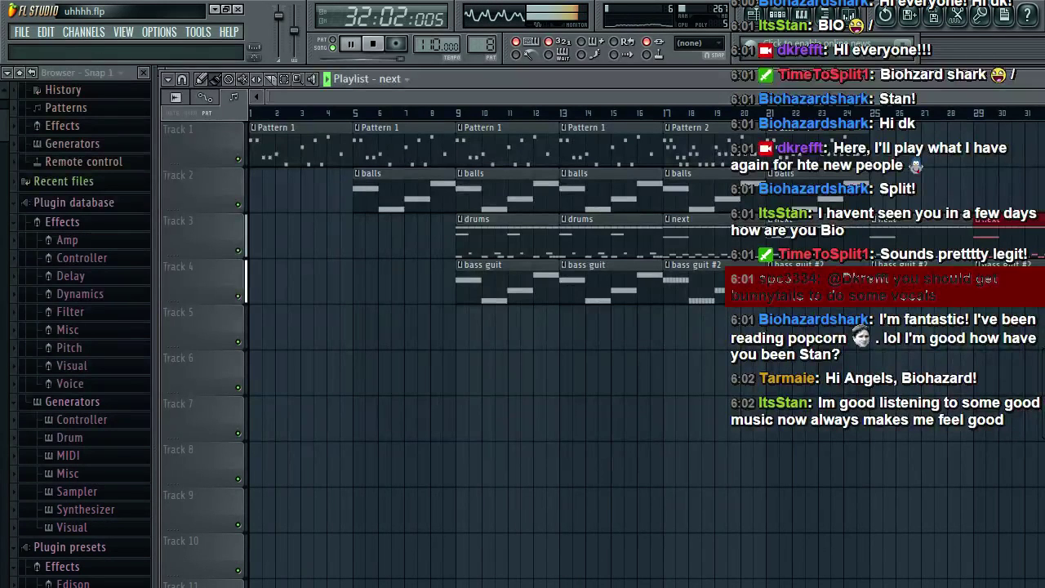
key(space)
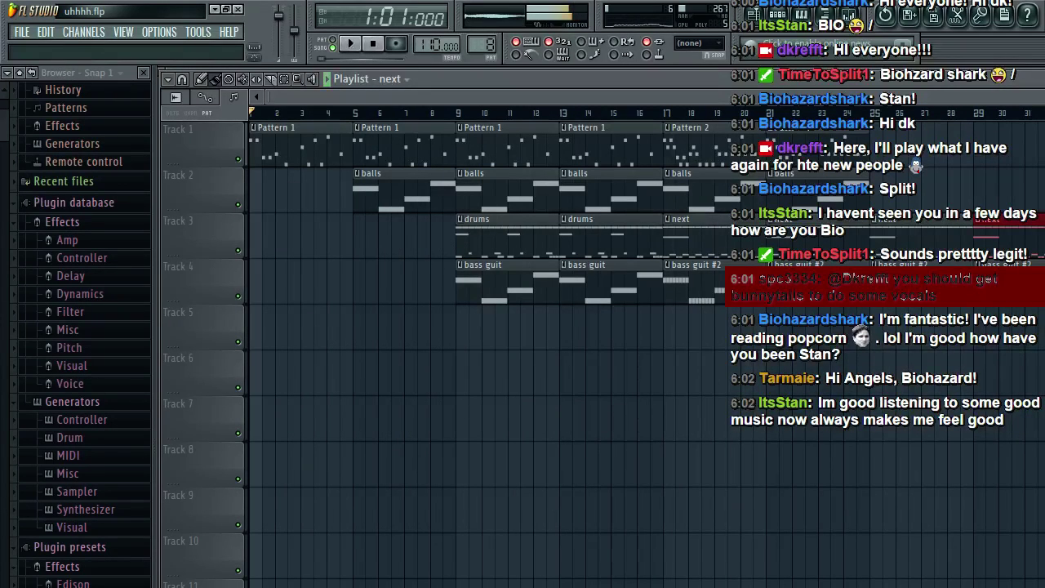
Step: Create a new empty pattern named verse and audition the first reFX Nexus instrument
key(F6)
click(494, 414)
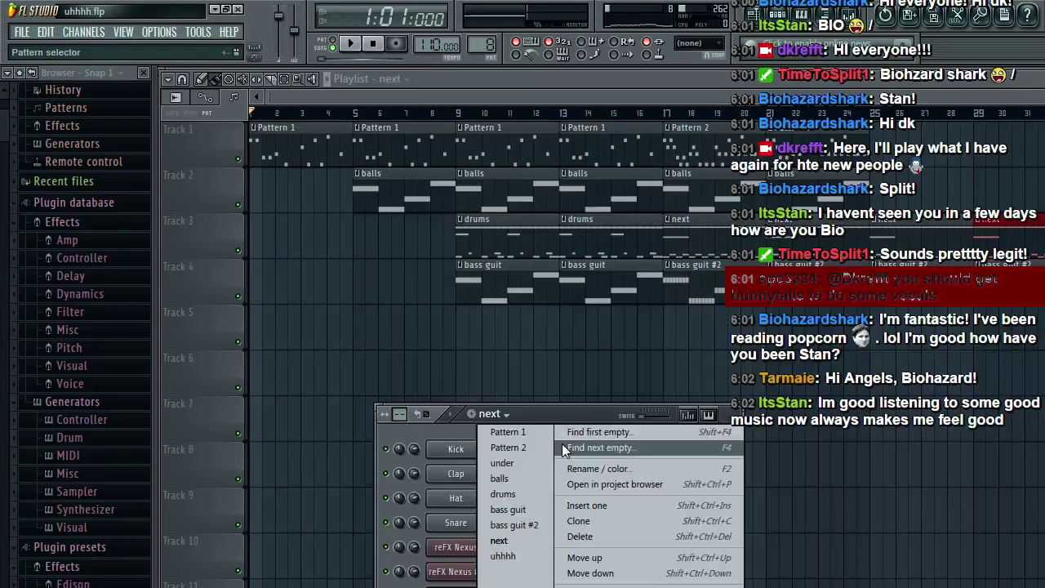
click(563, 448)
text(verse)
key(Return)
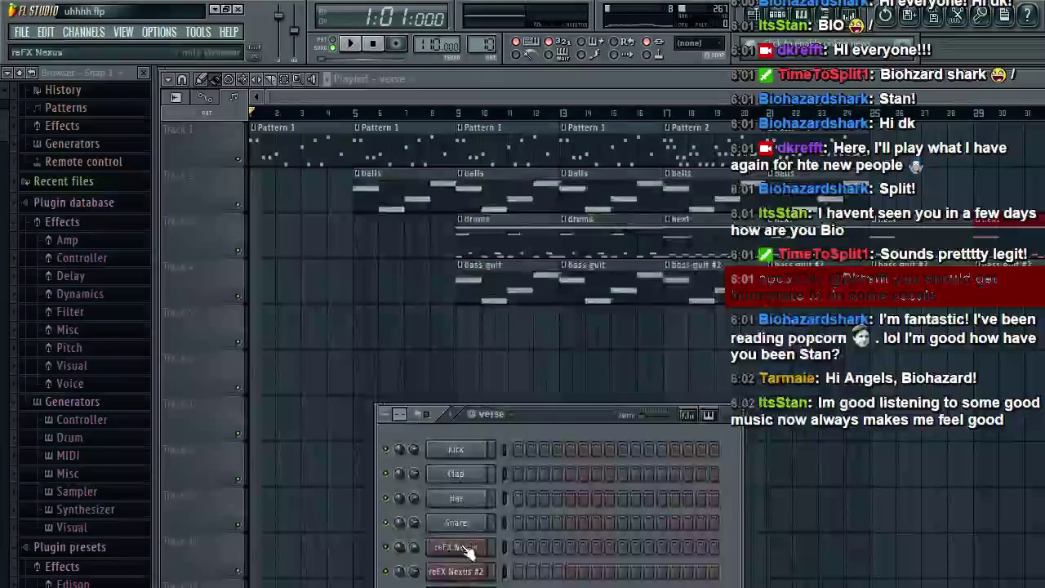
click(468, 549)
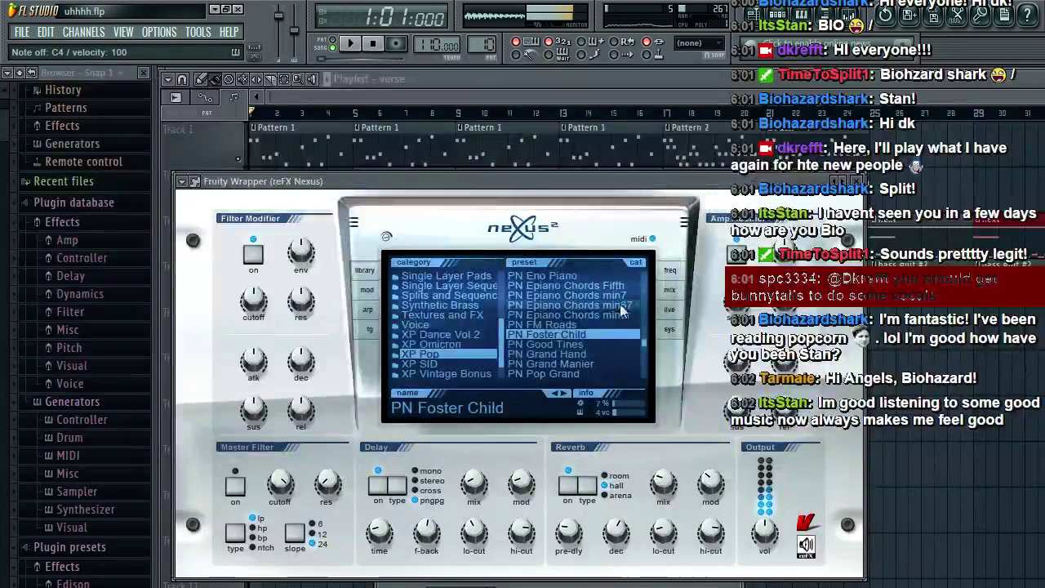
key(F5)
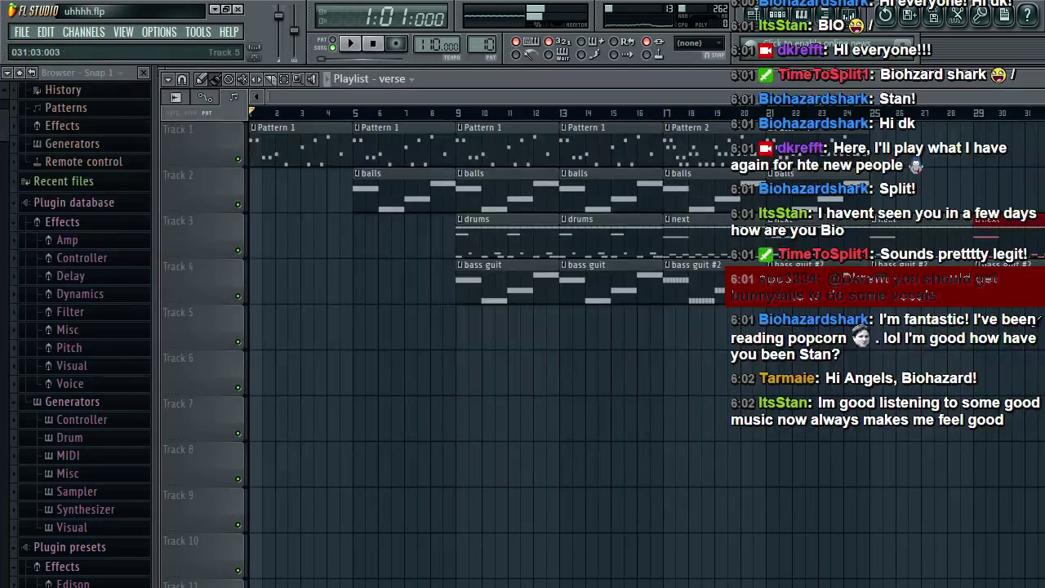
Step: Copy the bass guit #2 notes into the verse pattern's reFX Nexus piano roll
key(F7)
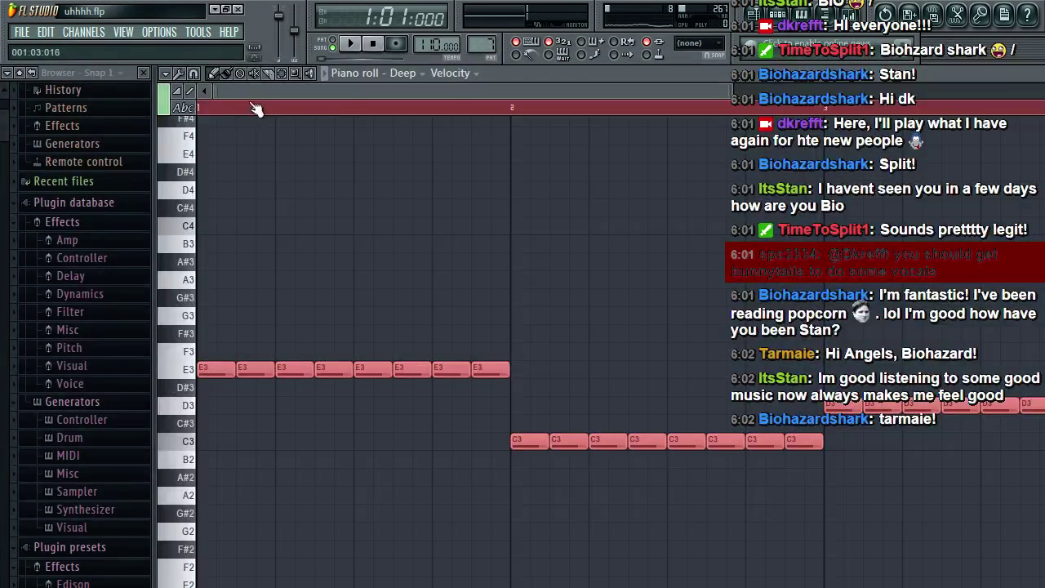
key(F7)
click(526, 415)
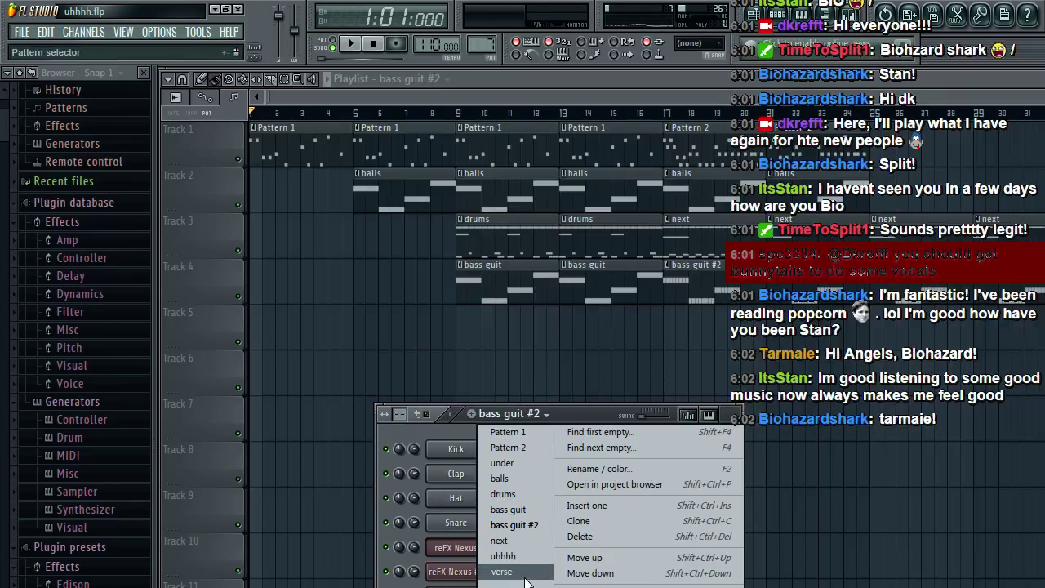
click(525, 575)
key(F7)
click(22, 32)
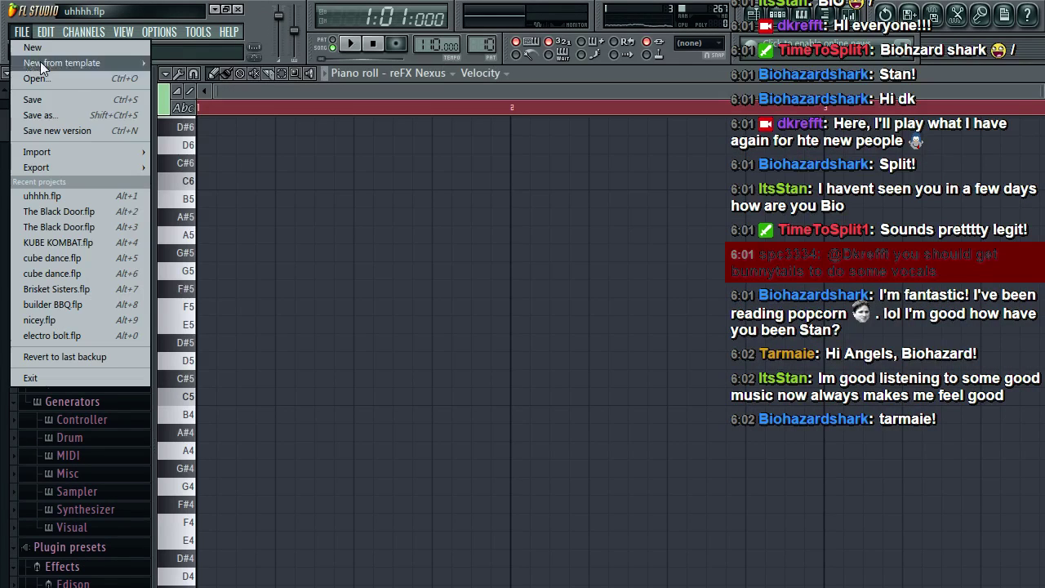
click(358, 428)
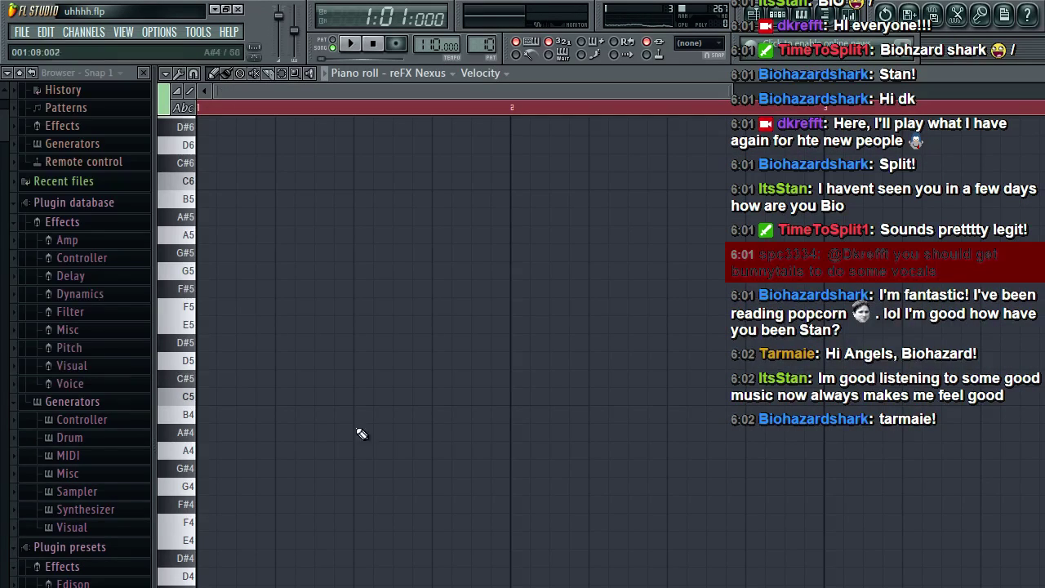
Step: Audition E3 and E5, and draw consecutive two-step notes E5, D5 and G5 from the start of bar 1
scroll(362, 441, down, 7)
scroll(362, 441, up, 1)
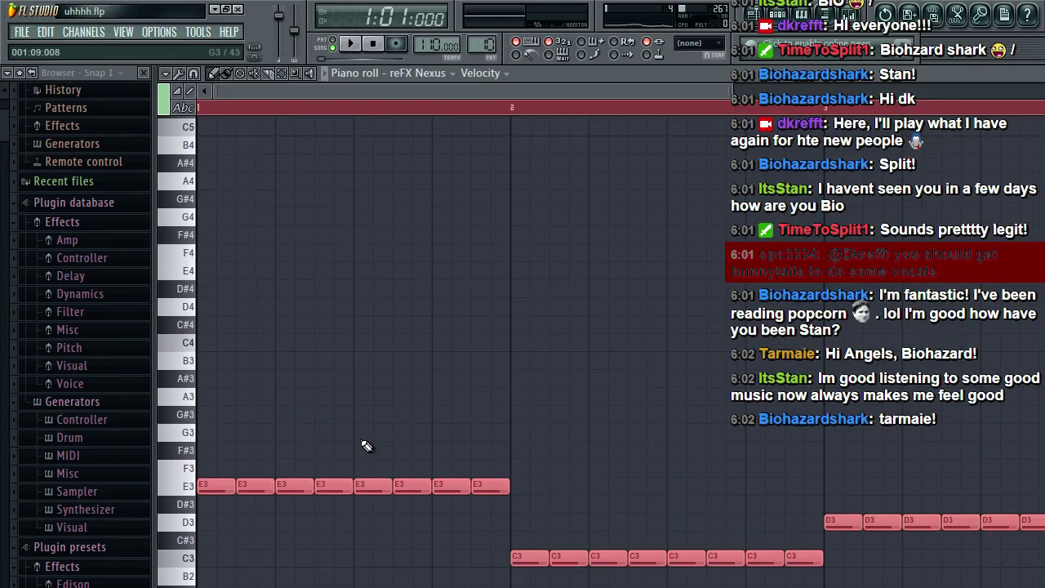
scroll(367, 446, down, 1)
click(174, 436)
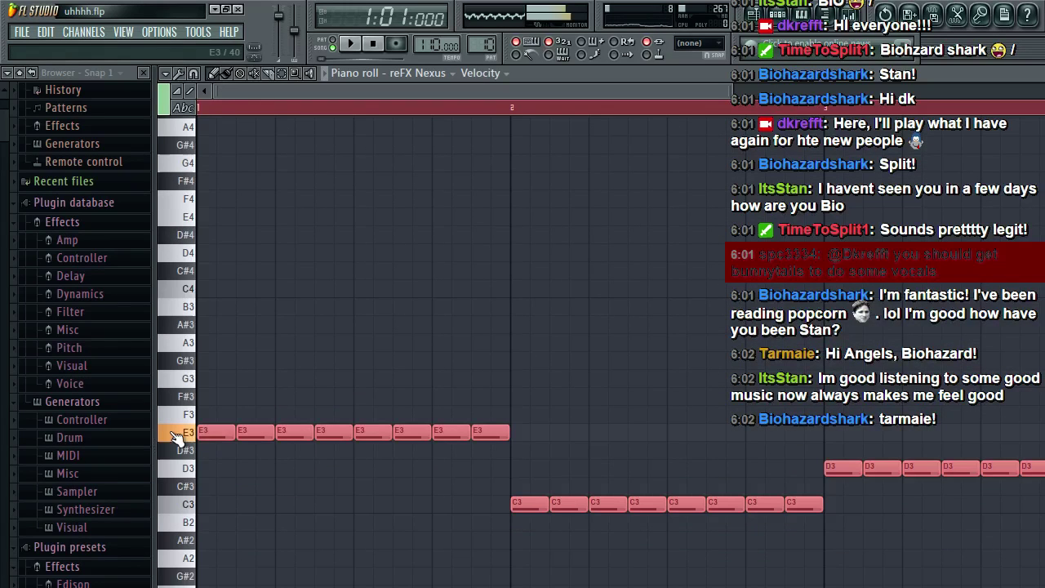
scroll(230, 270, up, 3)
click(187, 220)
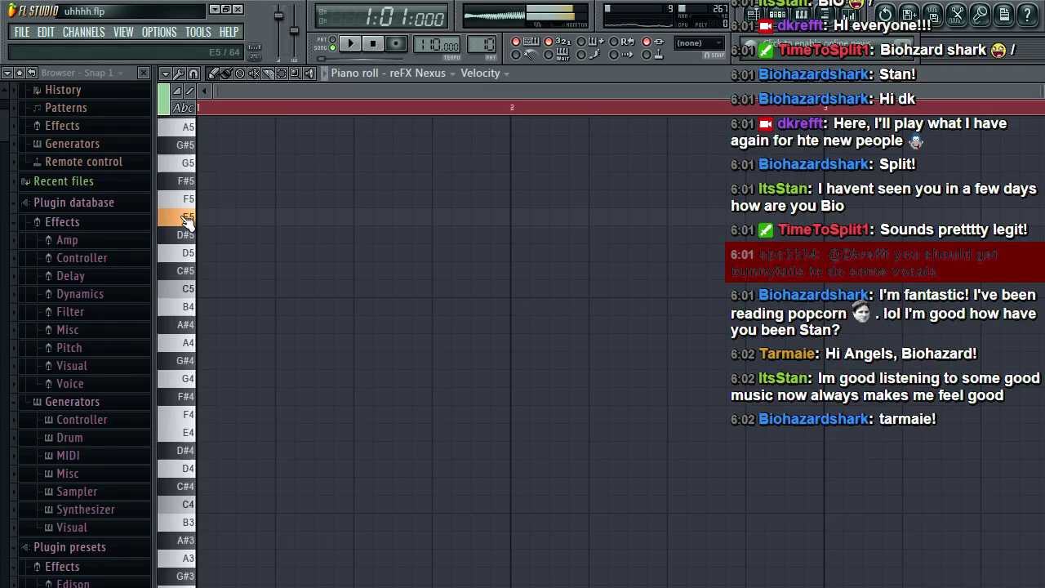
click(270, 218)
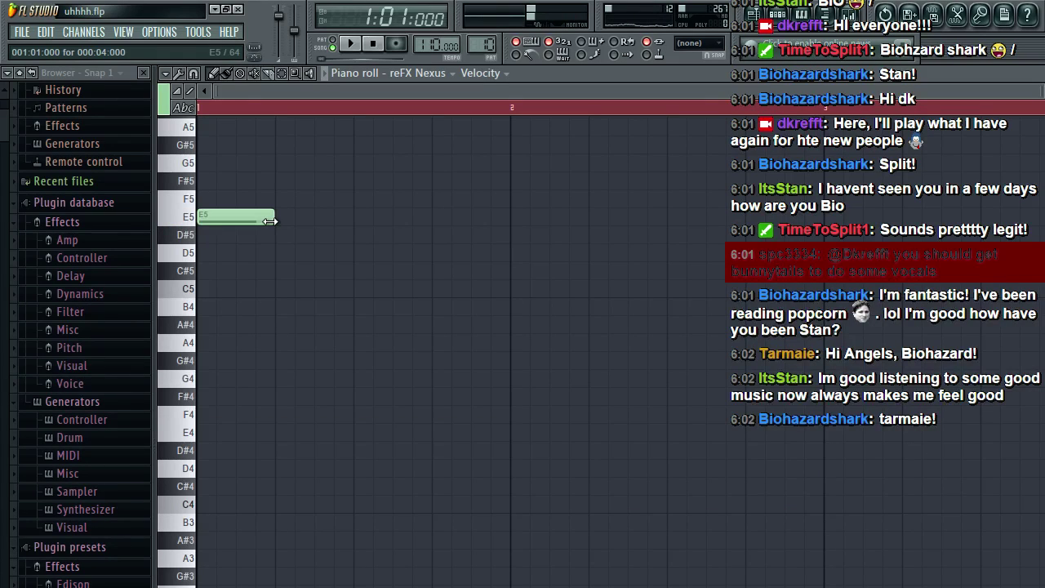
drag(271, 221, 235, 220)
click(258, 252)
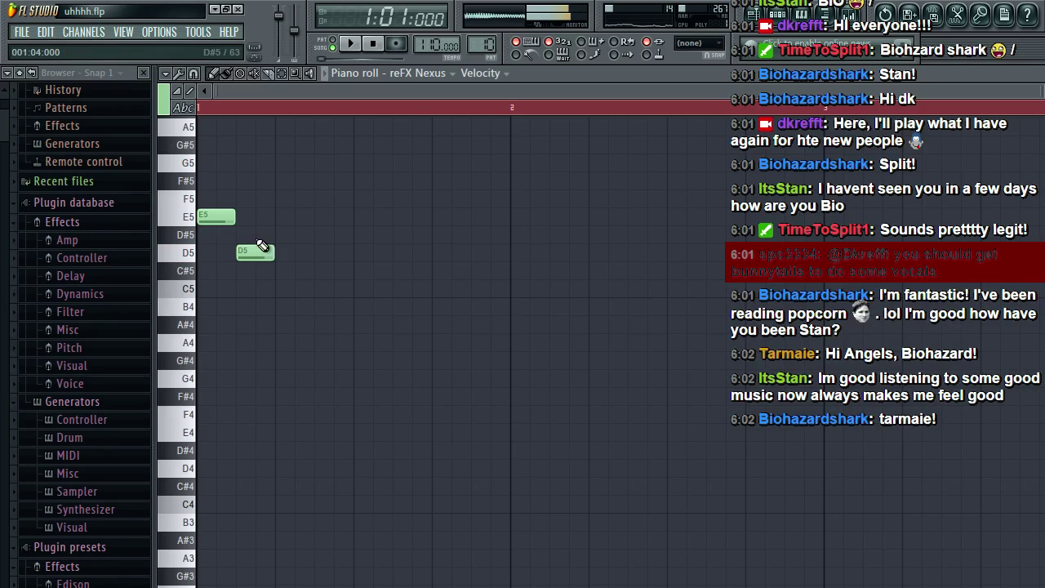
click(291, 166)
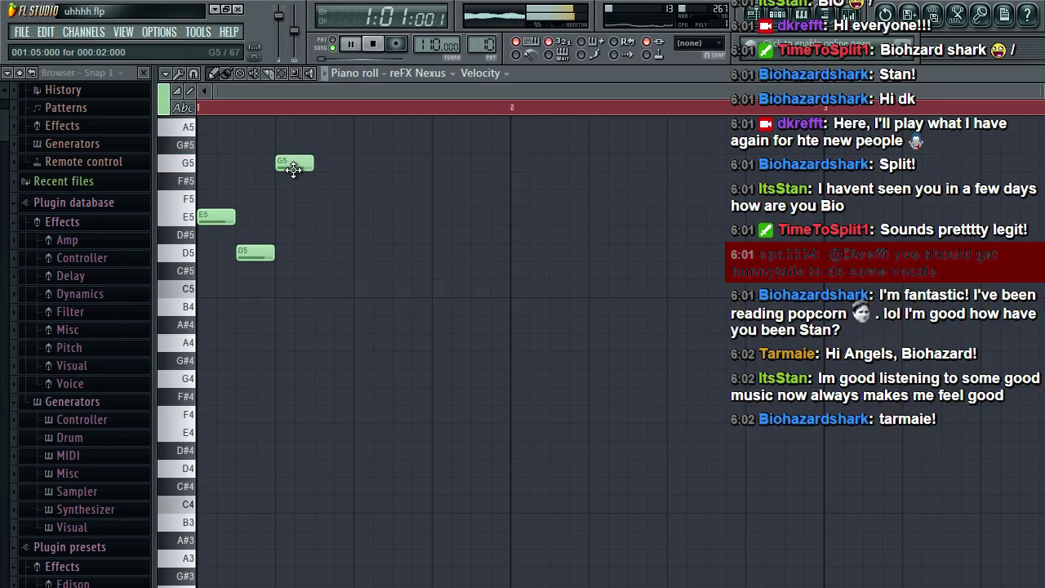
Step: Place the verse clip on Track 5 at bar 25 in song mode, reopen its notes and play it back from there
click(331, 47)
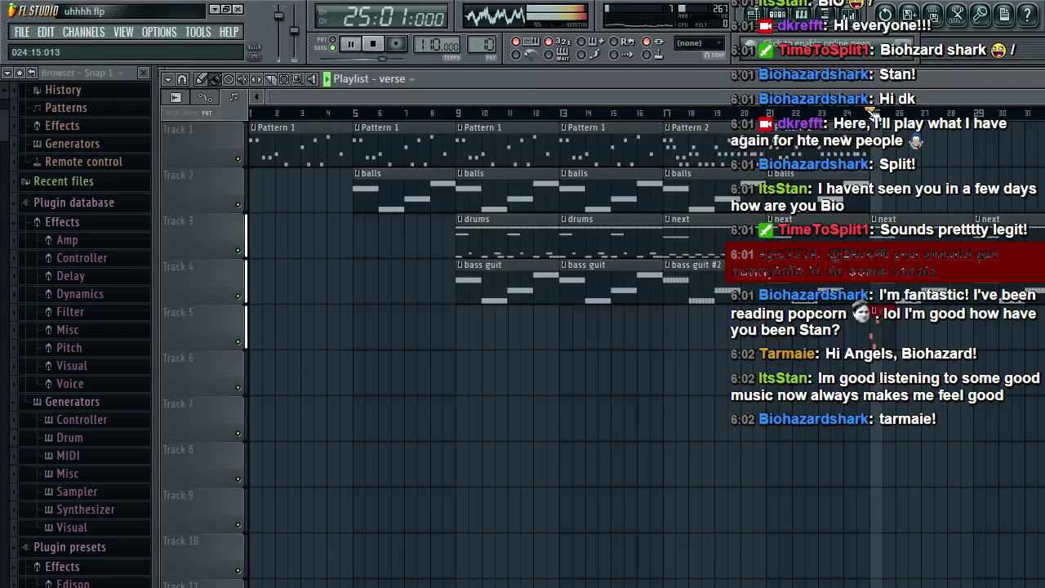
key(space)
double_click(887, 330)
key(space)
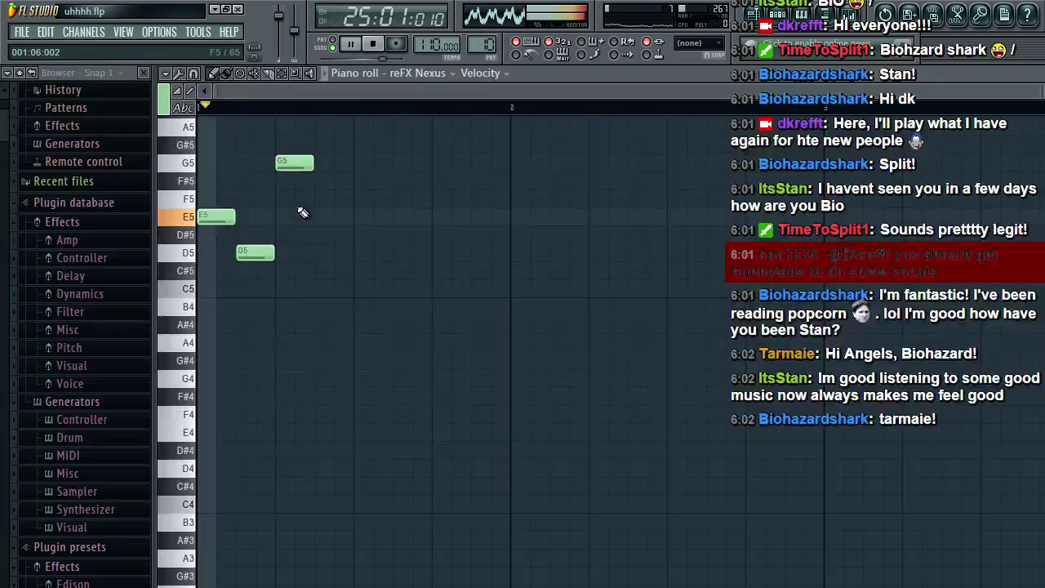
key(space)
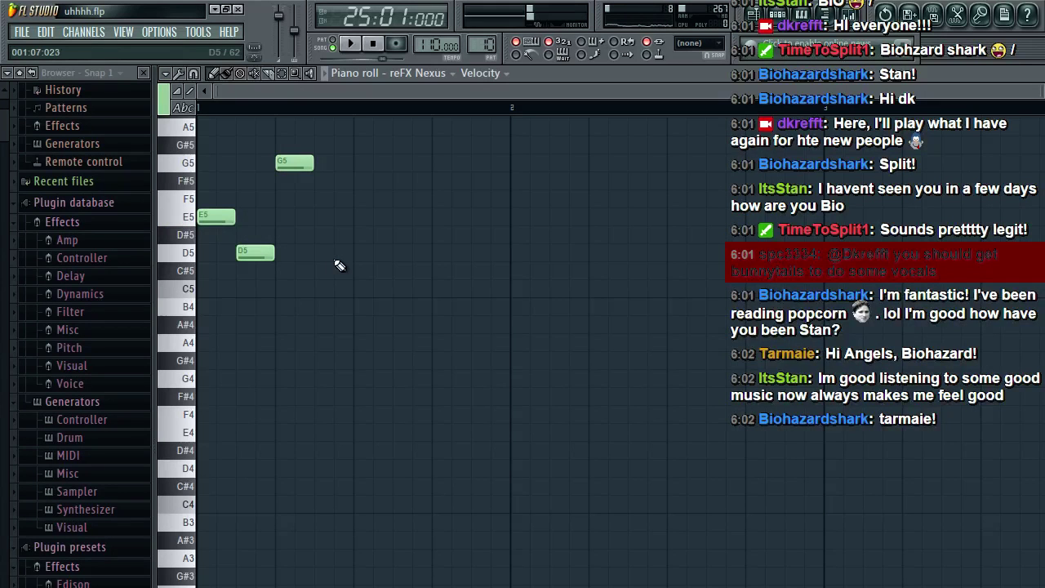
Step: Add a two-step E5 directly after the G5 and a D5 at the start of bar 2, and play them back
click(326, 252)
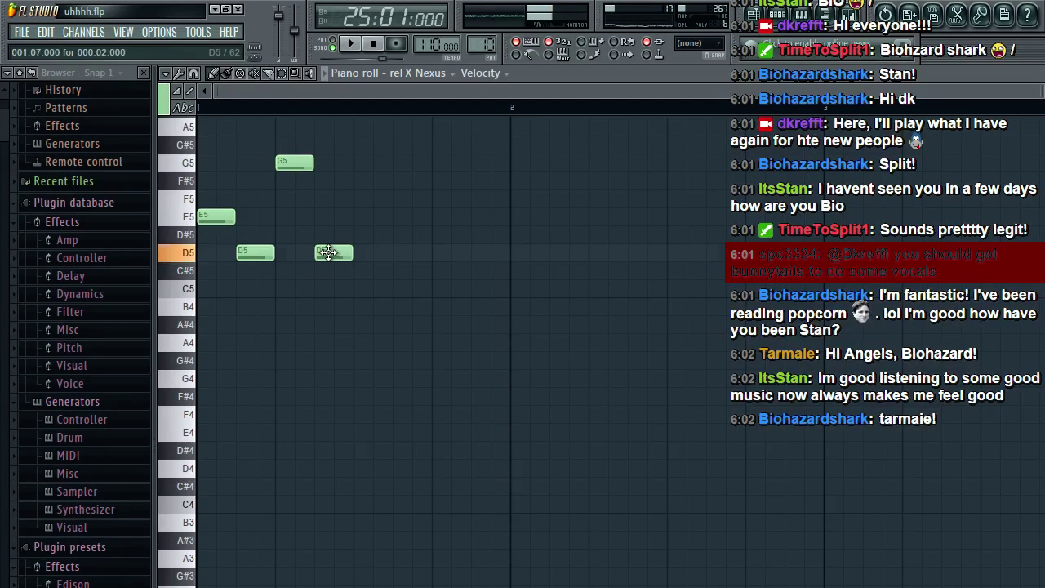
drag(327, 252, 328, 217)
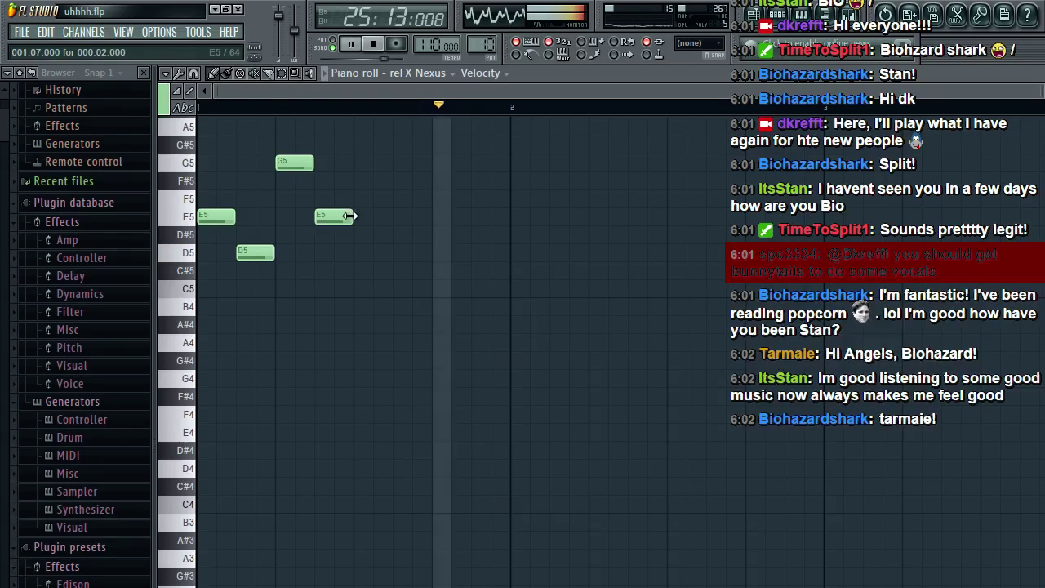
click(542, 255)
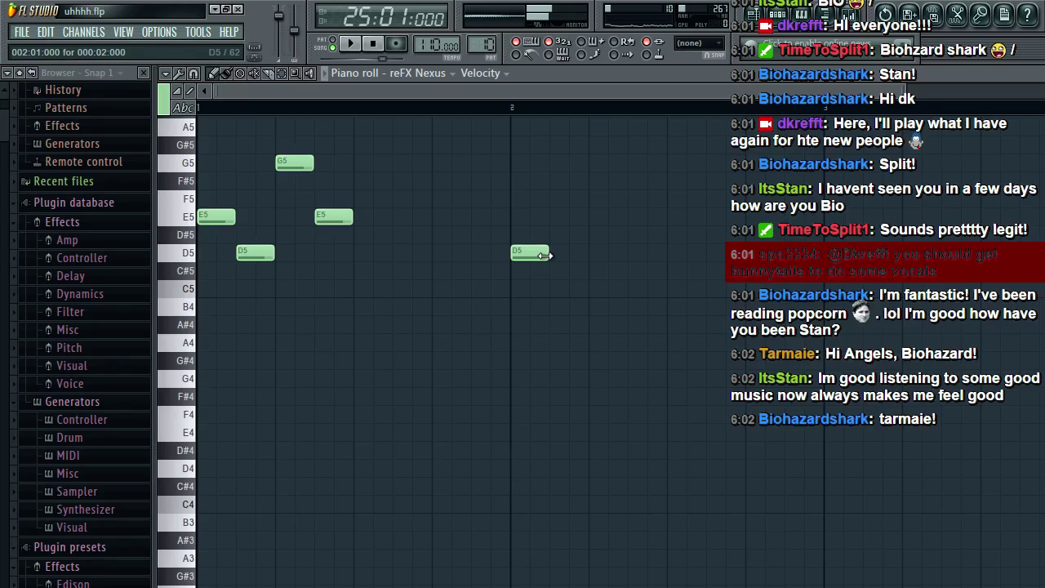
key(space)
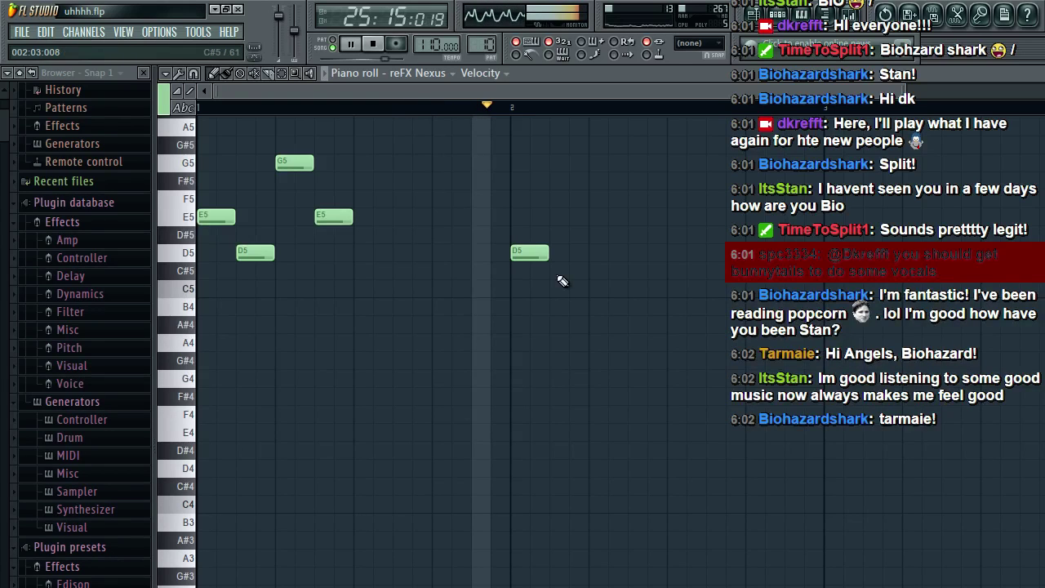
key(space)
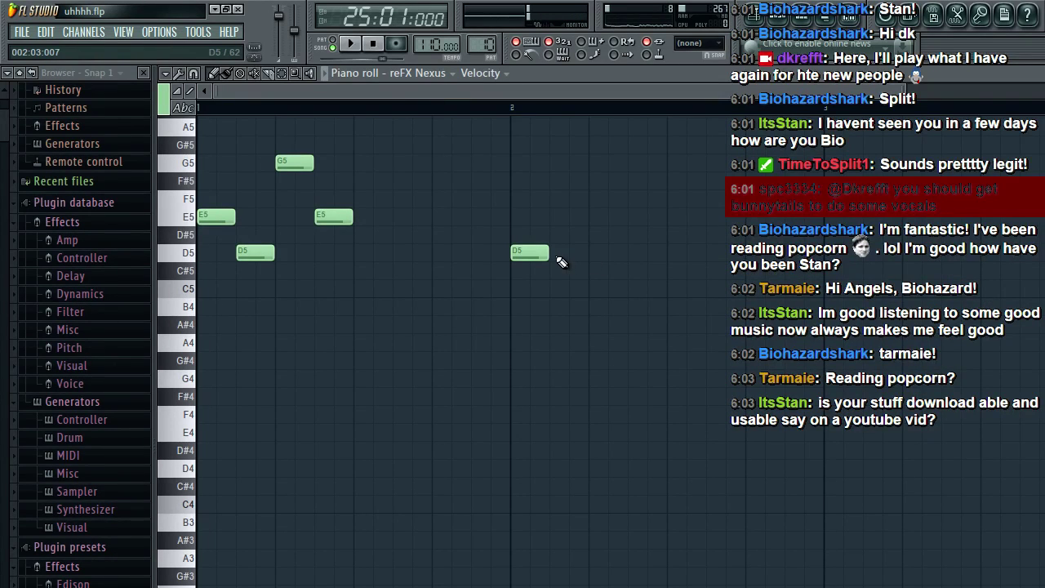
Step: Continue bar 2 with consecutive two-step notes D5, F#5 and E5, checking the melody by playing it back
click(555, 255)
key(space)
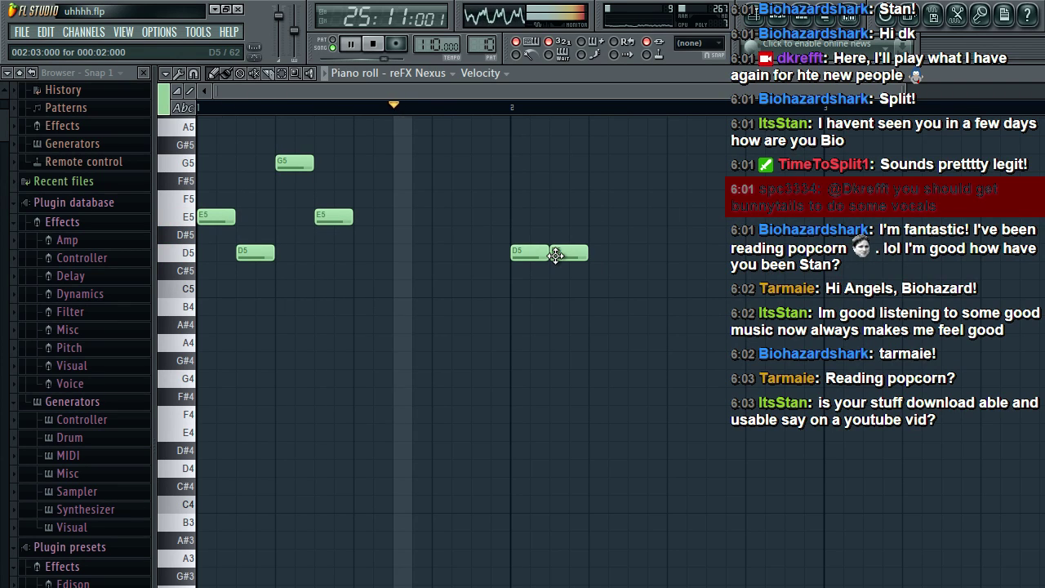
key(space)
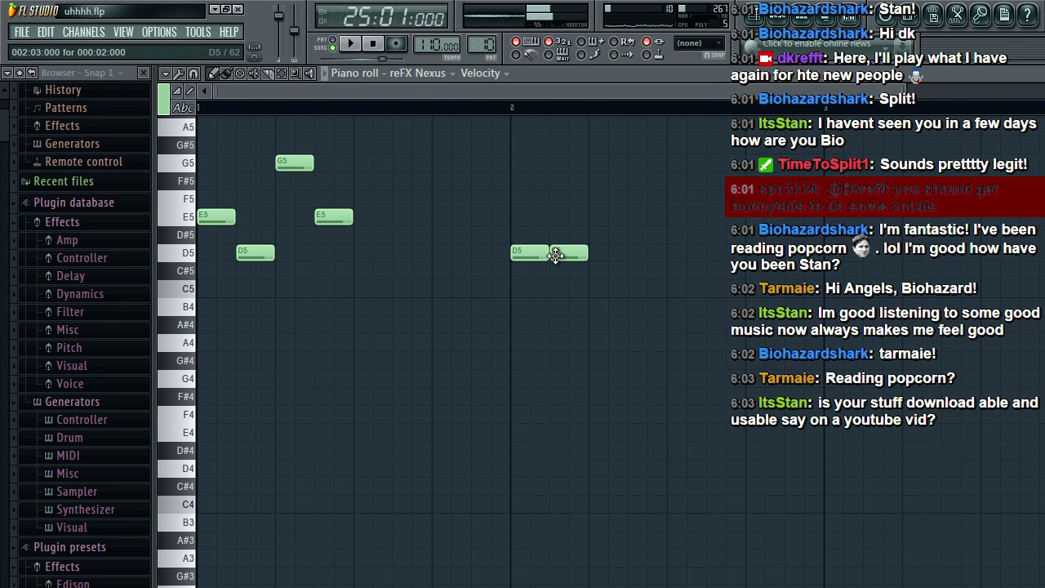
click(600, 181)
click(637, 217)
key(space)
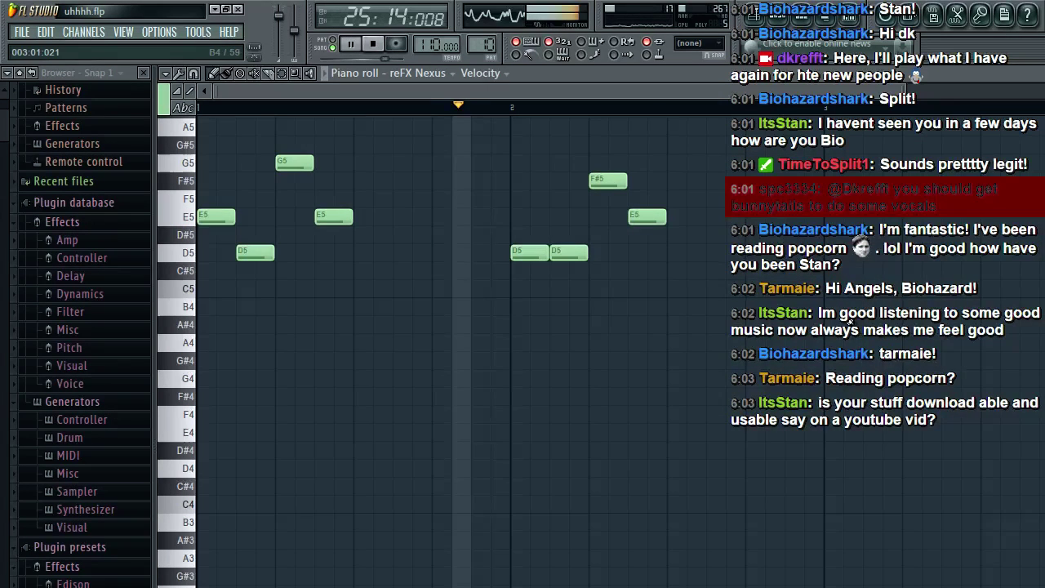
key(space)
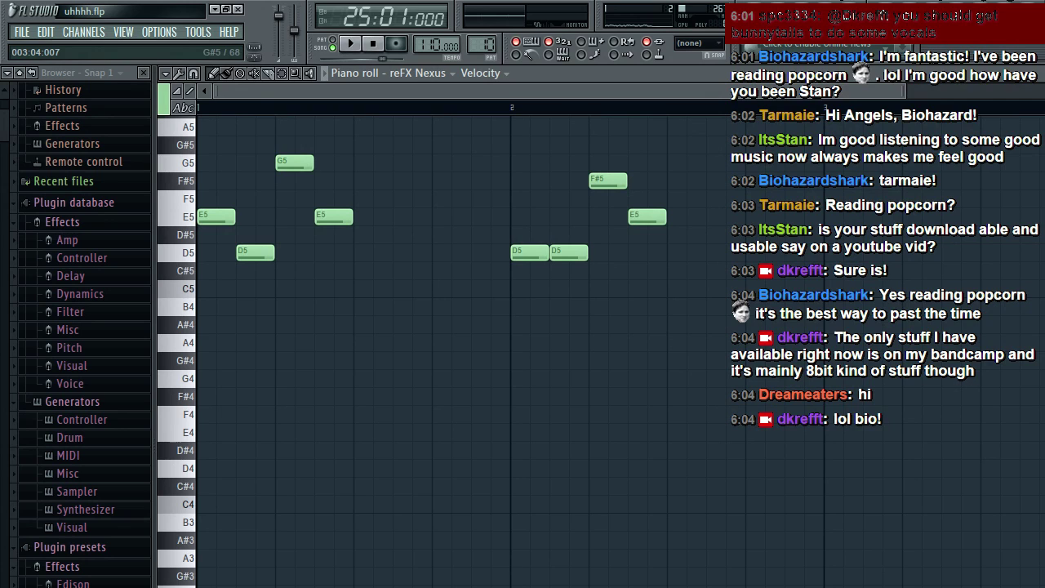
Step: Play the melody back from bar 25 and start bar 3 with consecutive two-step notes B5, A5 and B5
key(space)
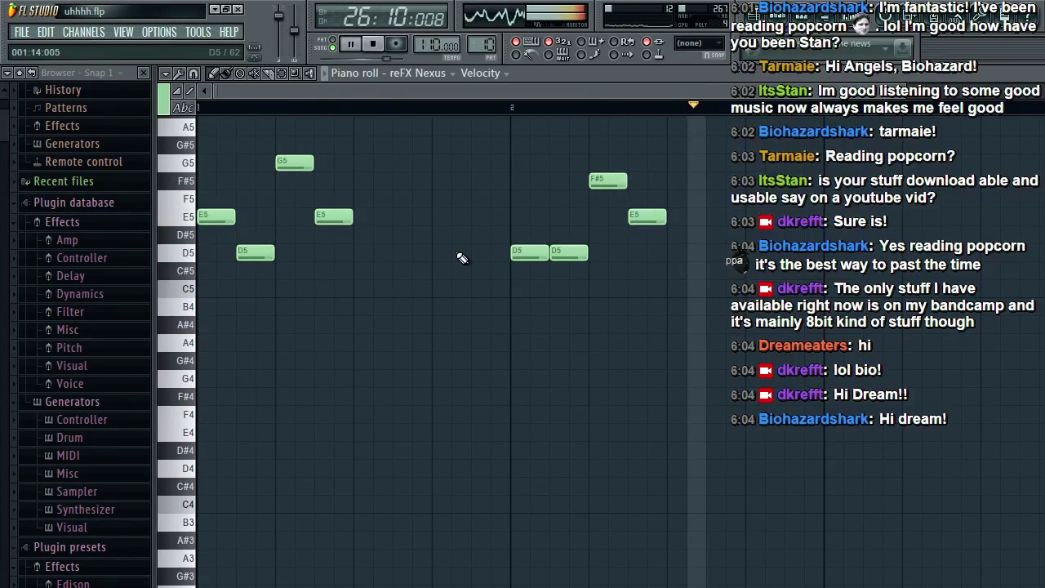
key(space)
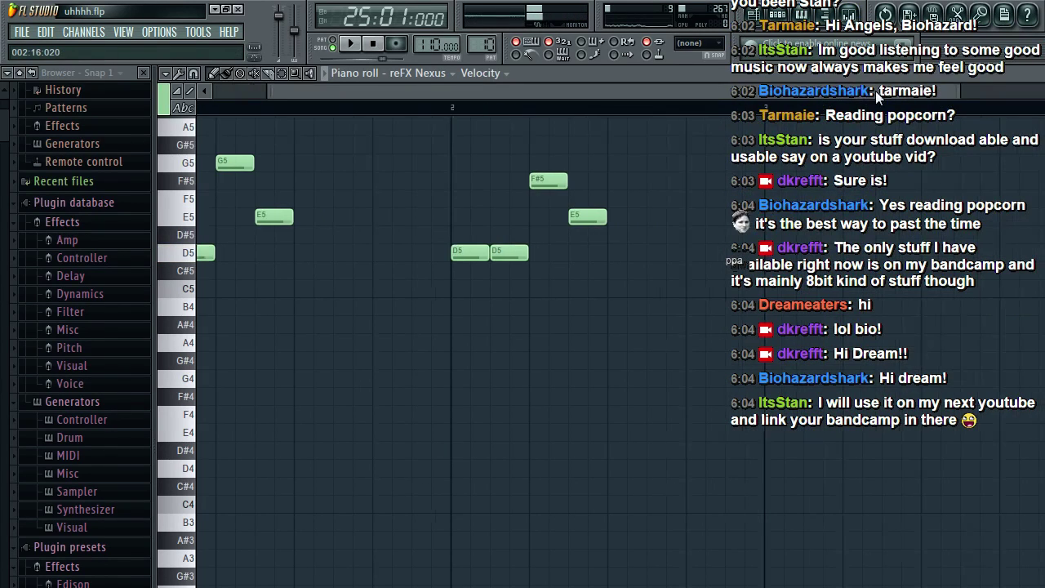
key(space)
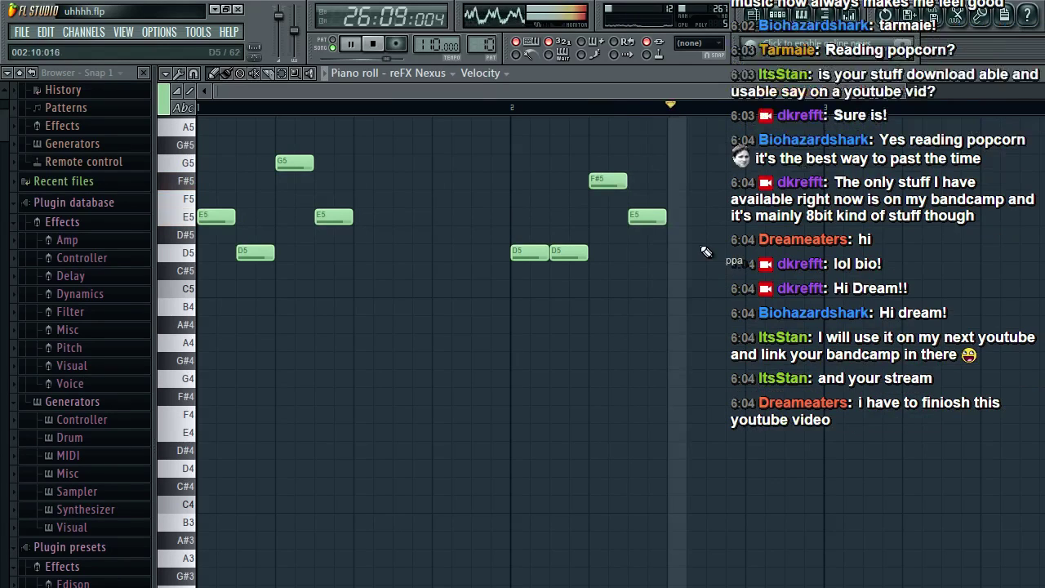
key(space)
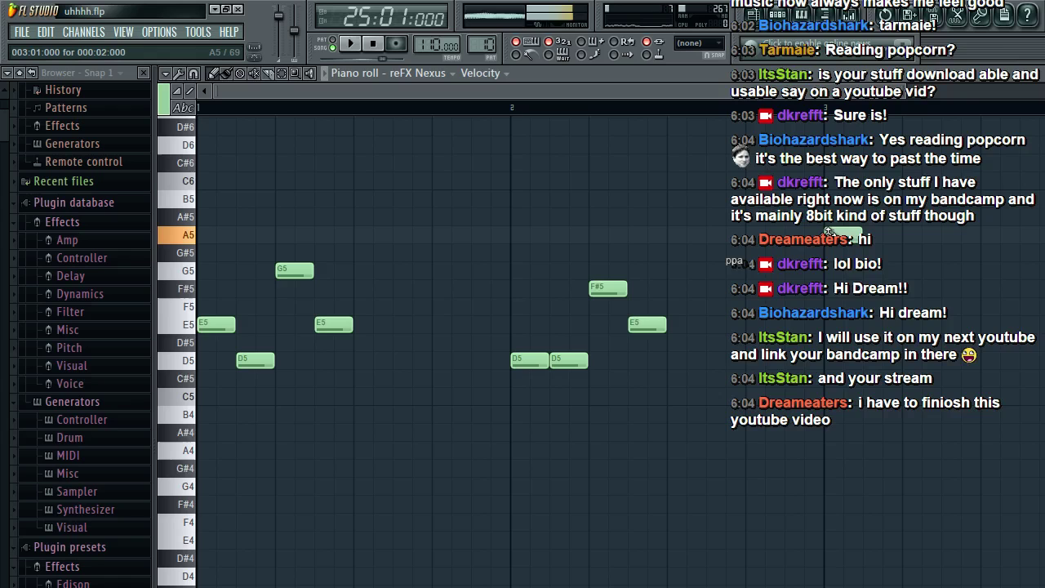
click(906, 198)
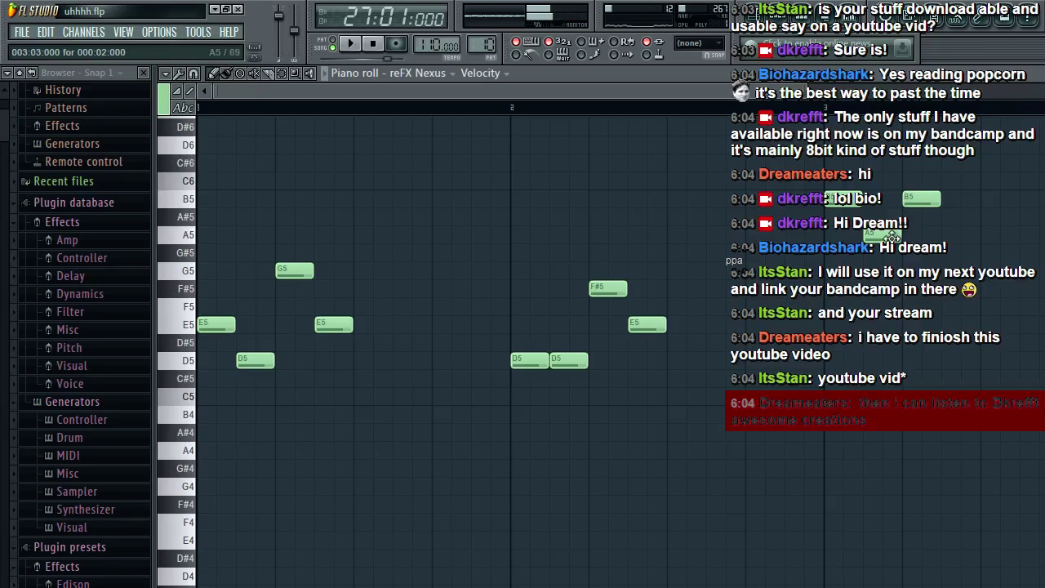
Step: Shift the A5 and the second B5 in bar 3 two steps later and play the song from bar 27
drag(893, 238, 931, 236)
drag(929, 198, 968, 199)
key(space)
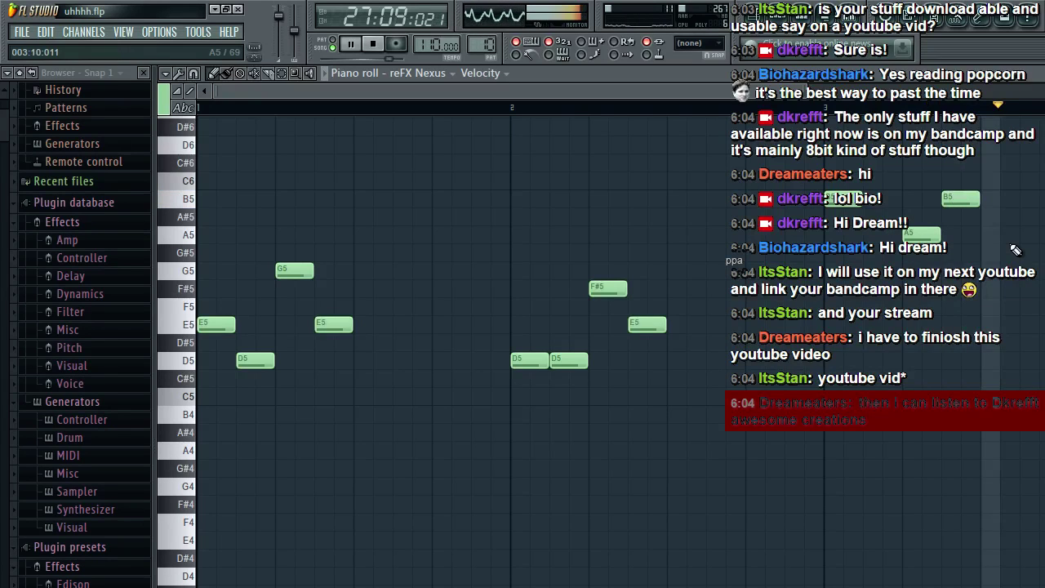
key(space)
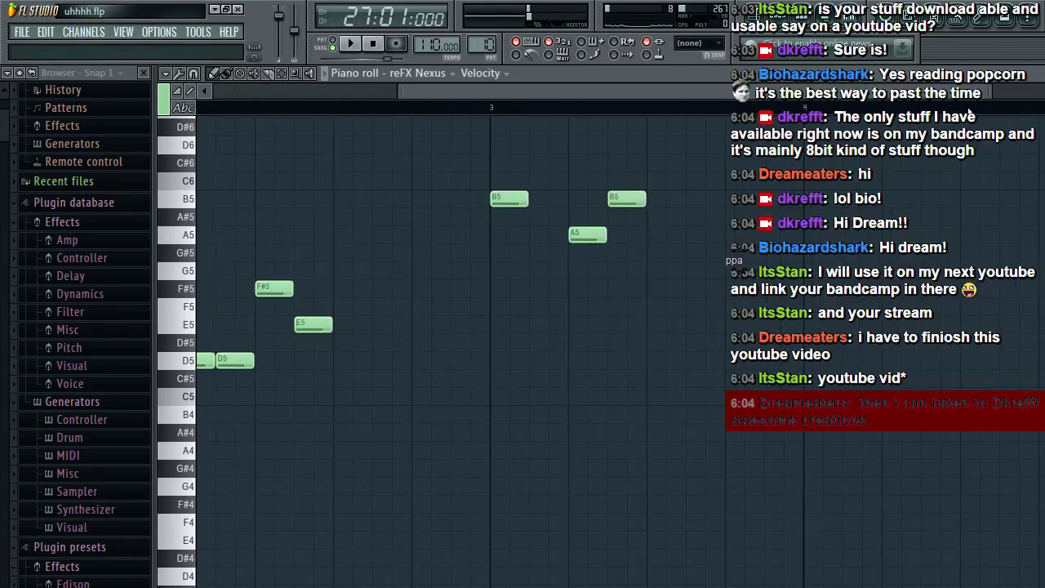
Step: Start bar 4 with consecutive two-step notes G5, F5 and E5, checking them with playback from bar 27
click(783, 276)
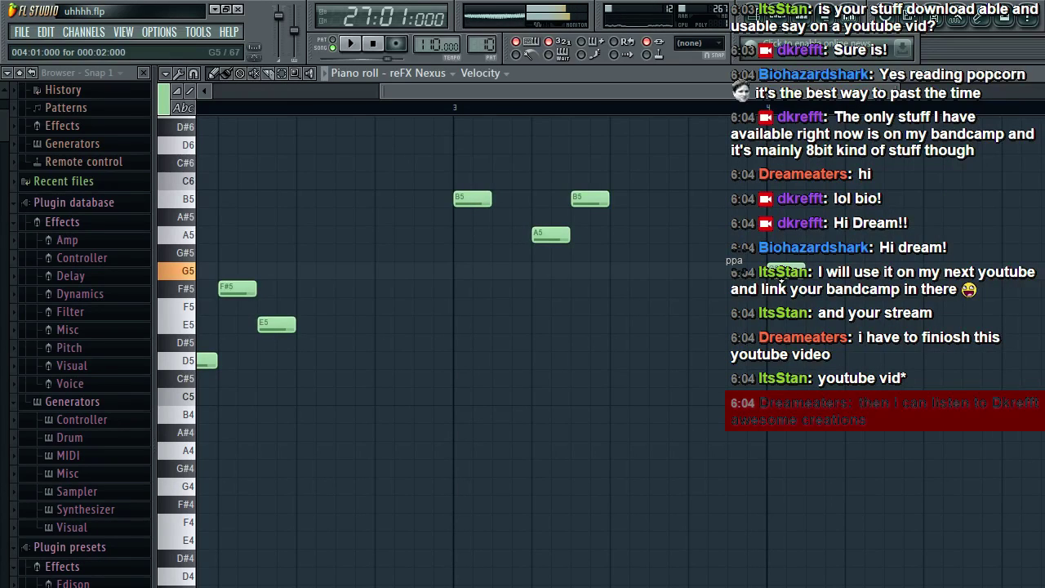
key(space)
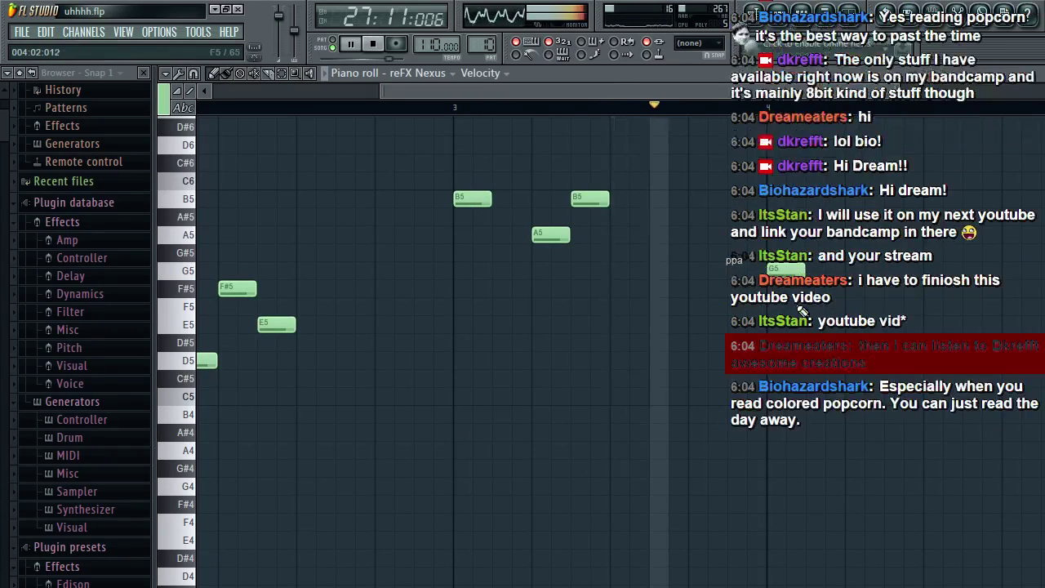
key(space)
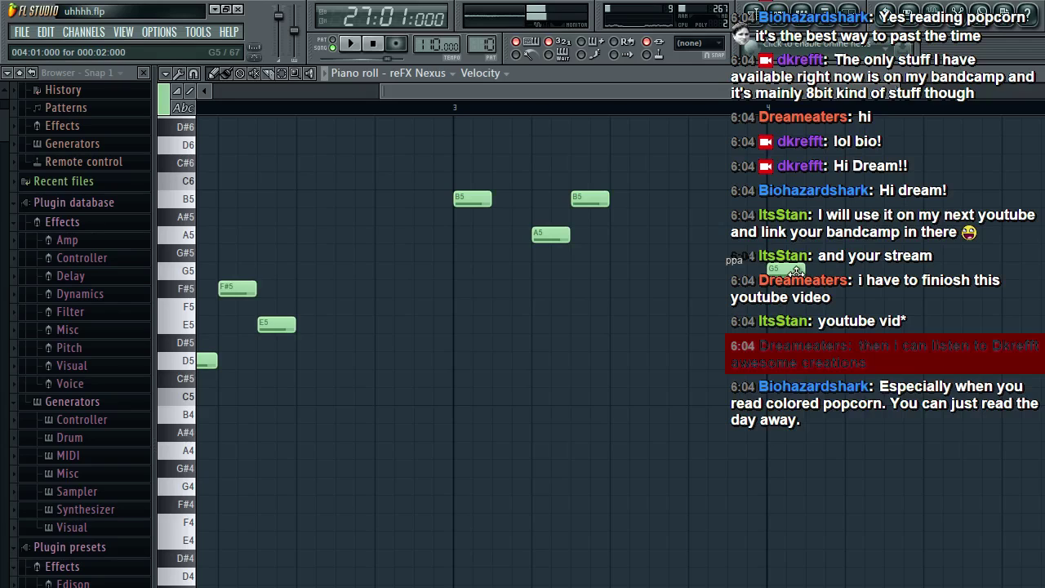
click(813, 307)
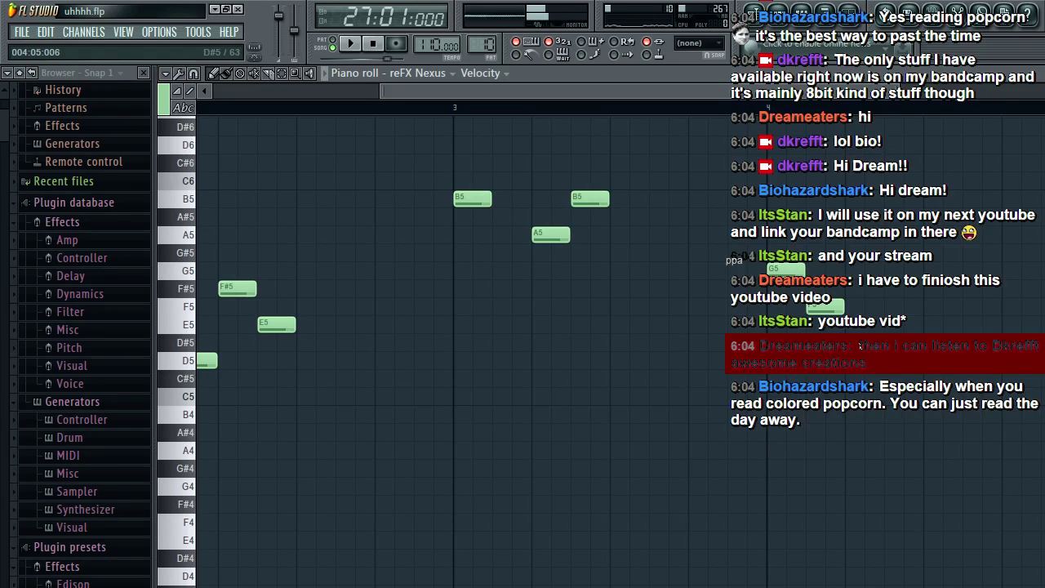
key(space)
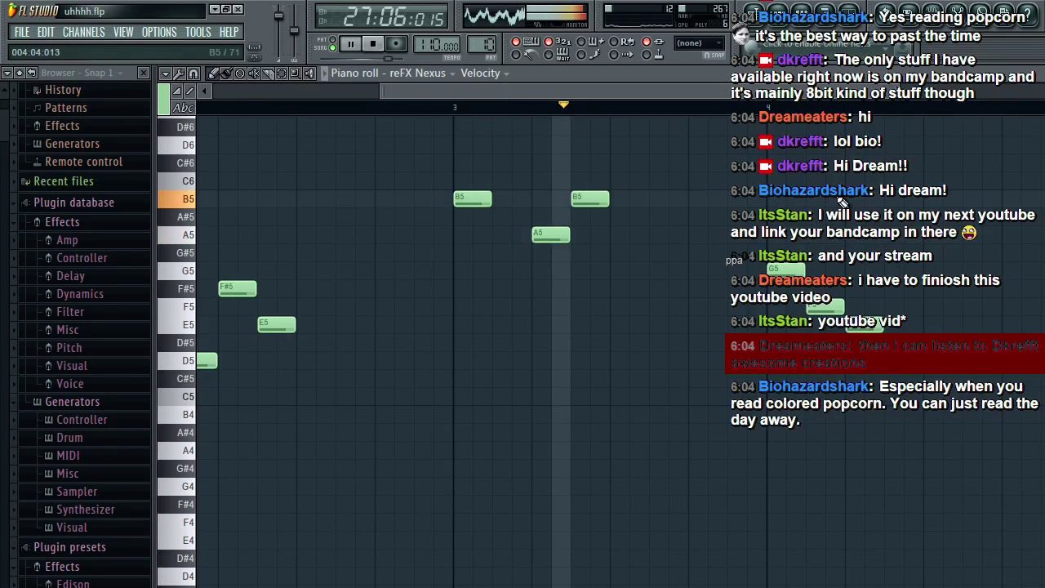
key(space)
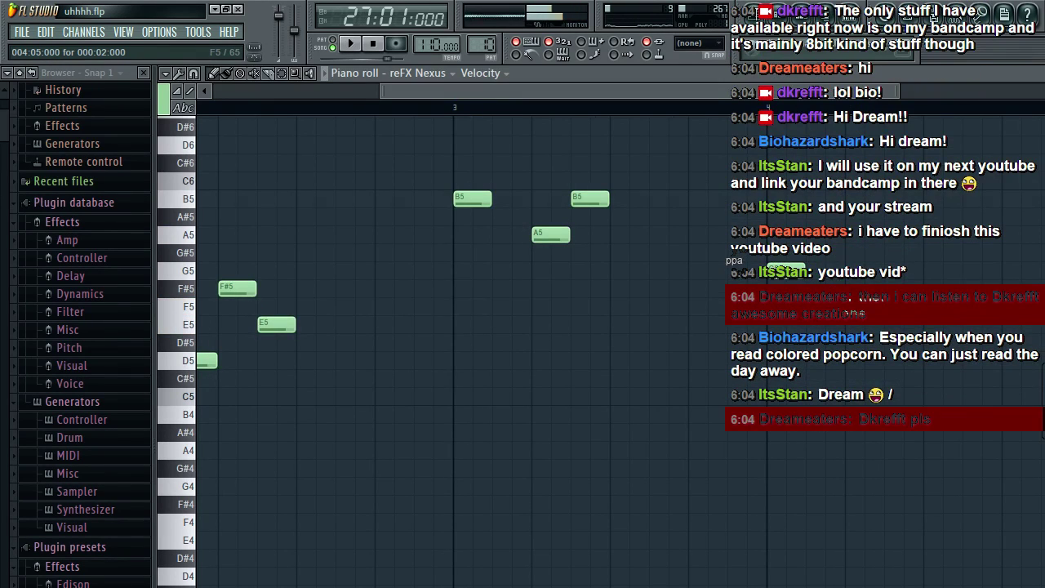
Step: Space out bar 4 with F5 on steps 5 and 9 and E5 on step 13, and play it back
key(space)
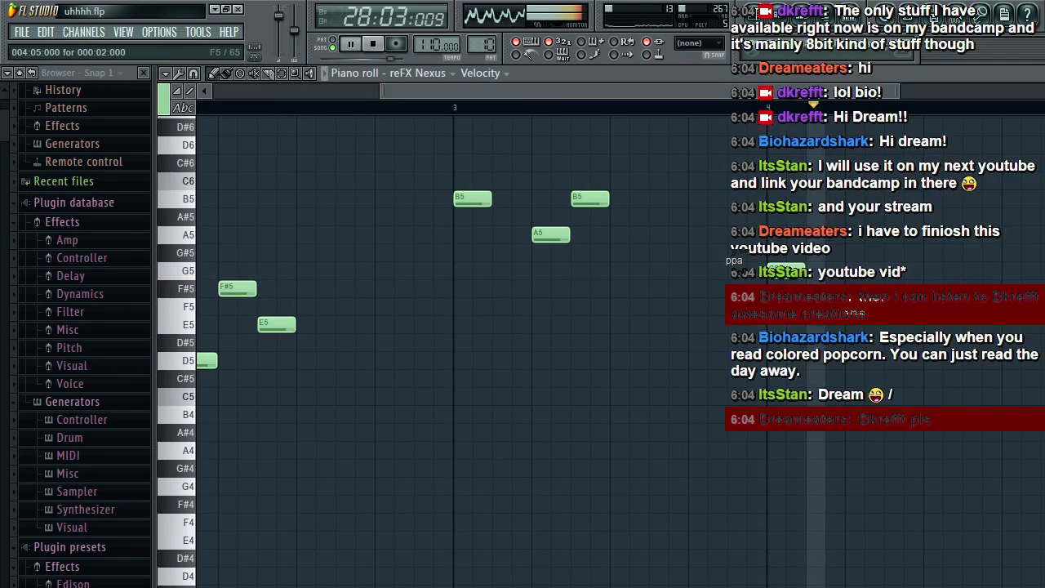
key(space)
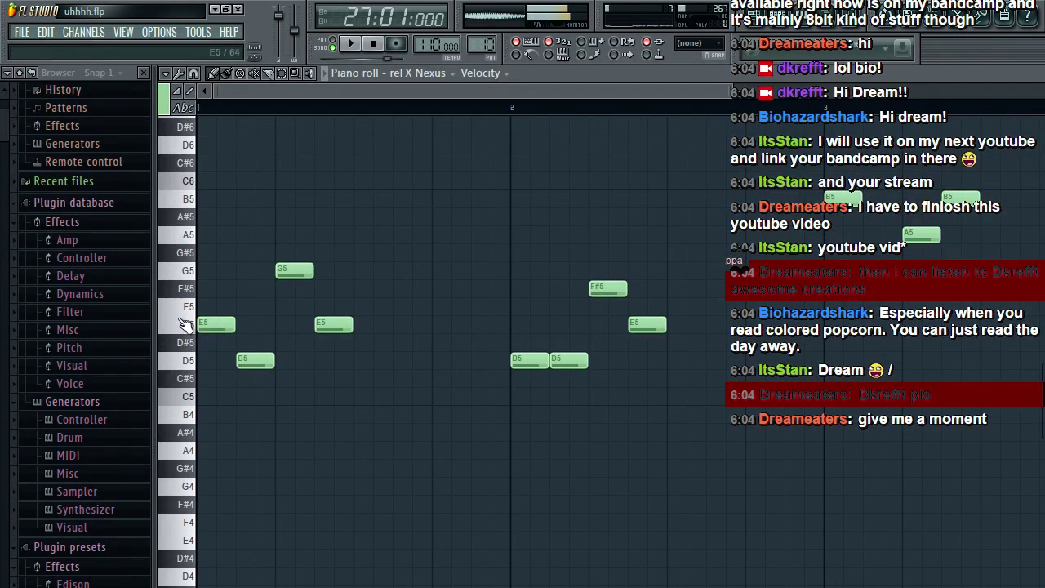
click(186, 325)
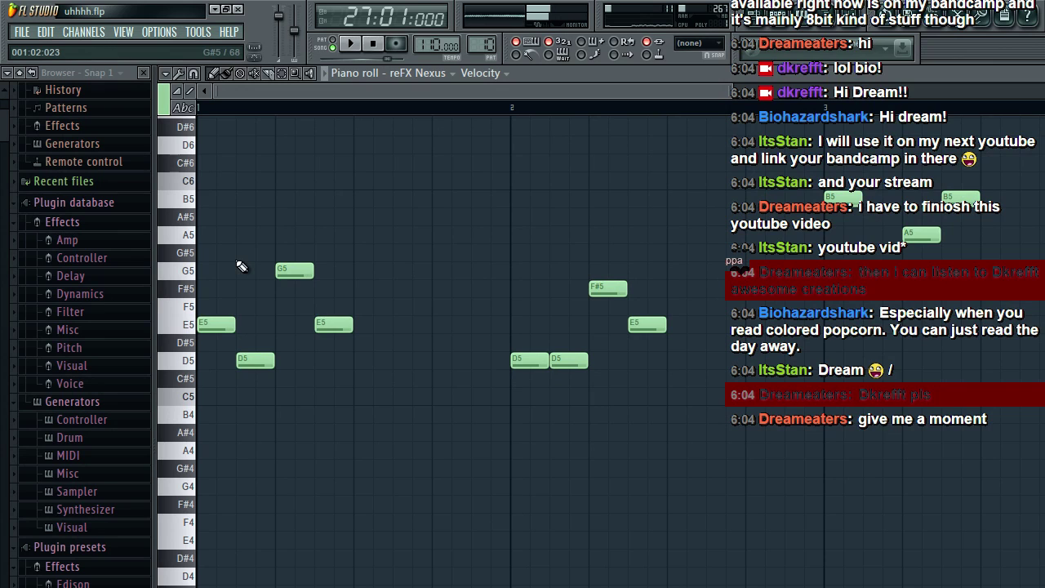
scroll(242, 267, right, 5)
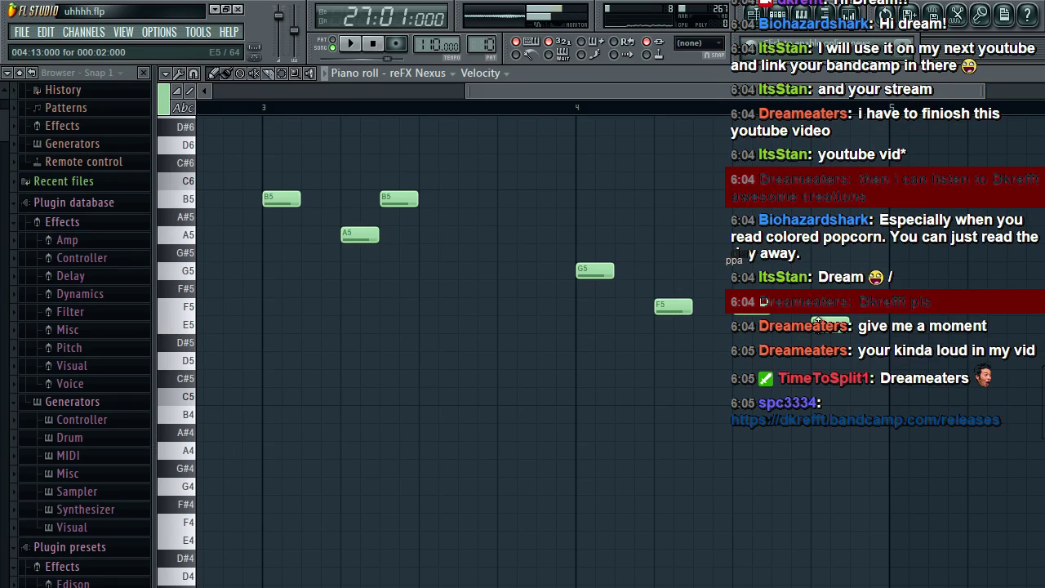
key(space)
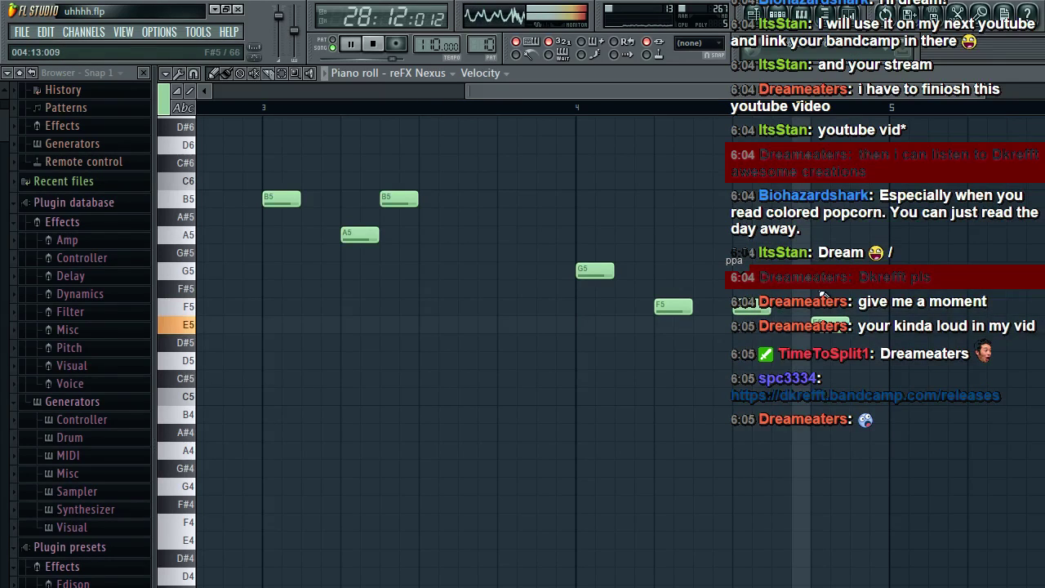
key(space)
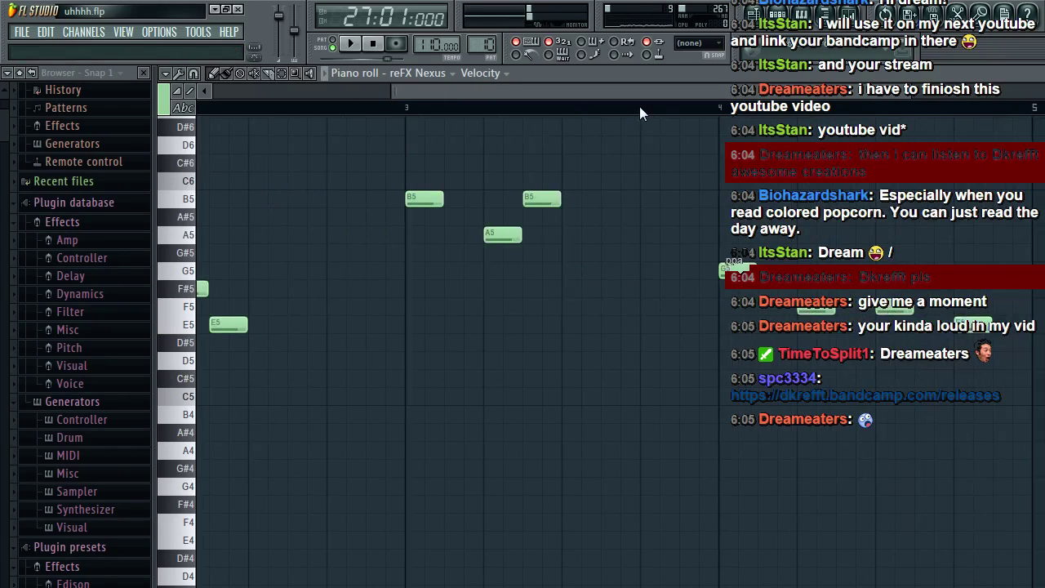
Step: Lower the F5 on step 5 of bar 4 to E5 and play the phrase back
click(838, 321)
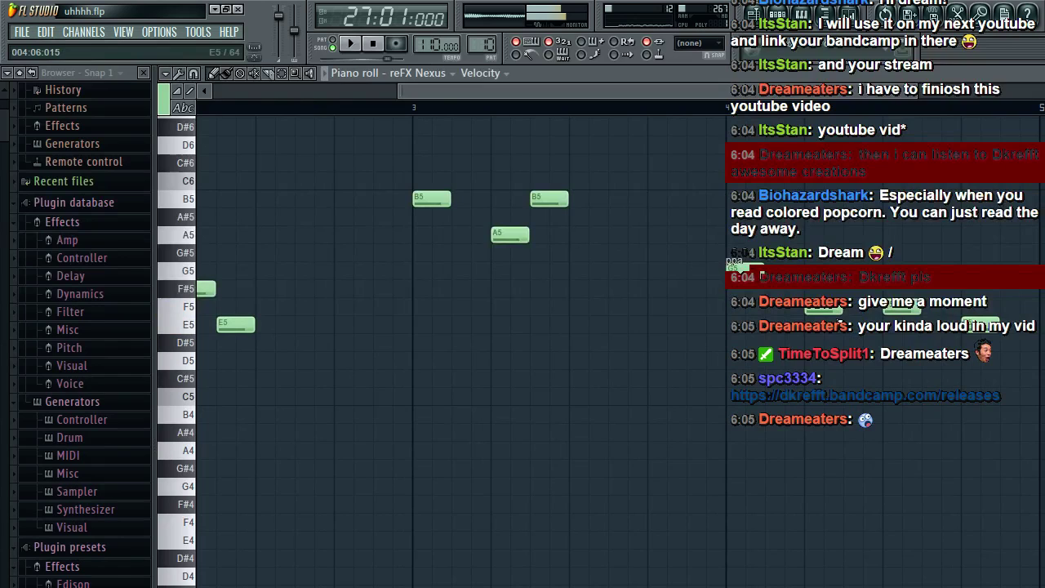
key(space)
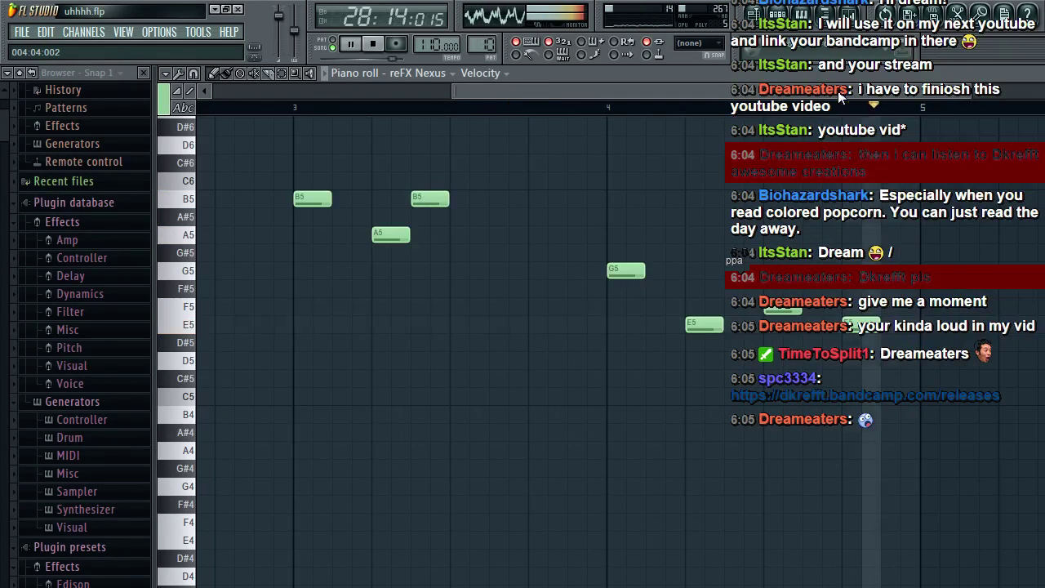
key(space)
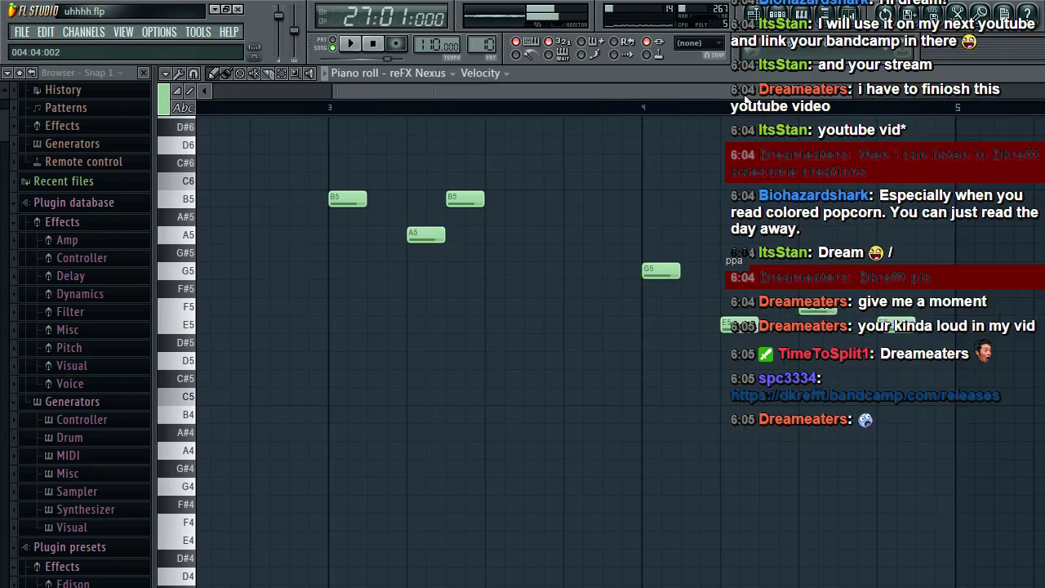
Step: Repeat the verse clip on Track 5 at bar 29 in the playlist and play the section from bar 25
drag(745, 94, 621, 93)
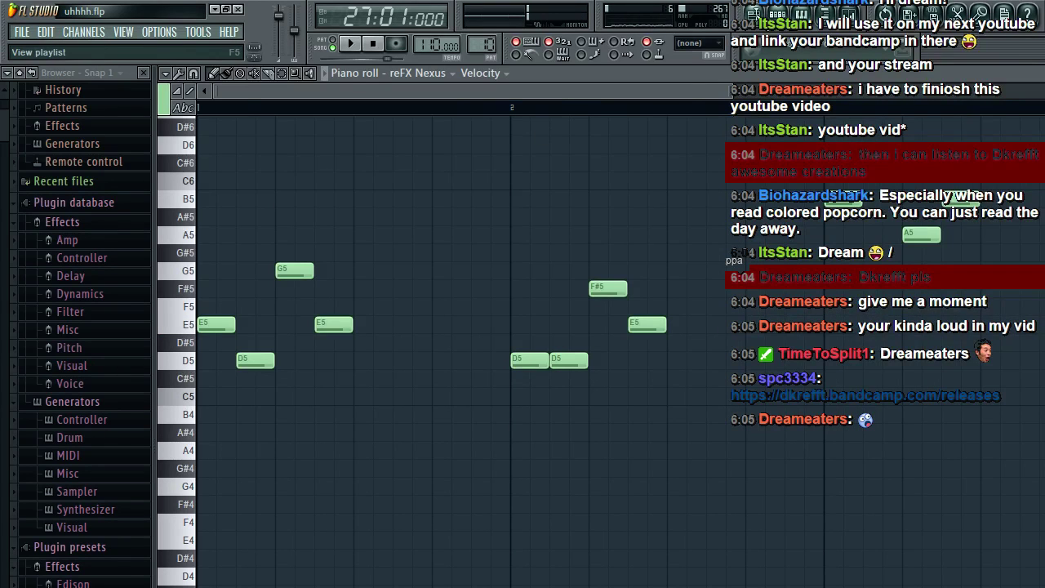
key(F5)
key(space)
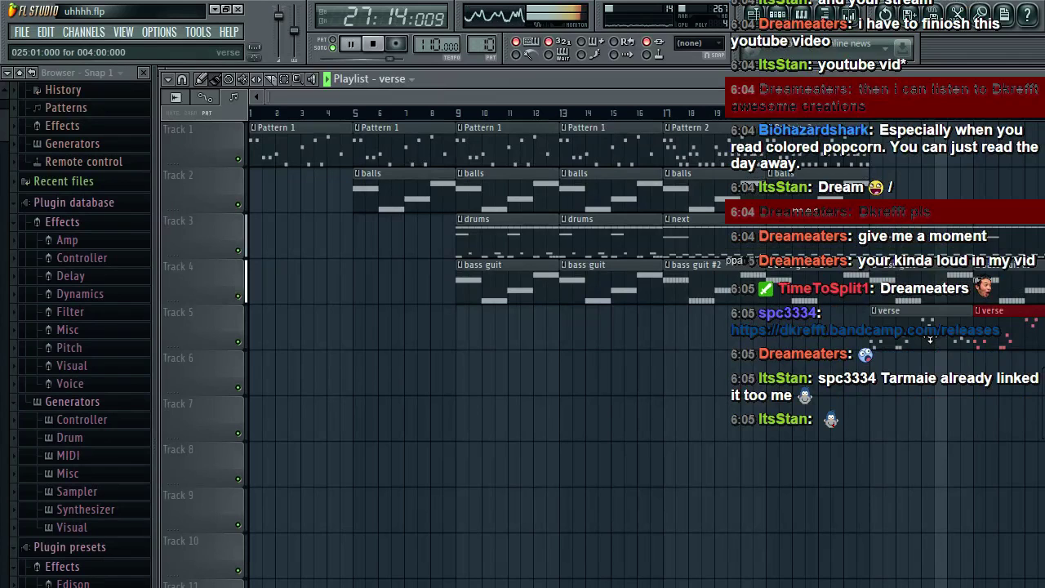
key(space)
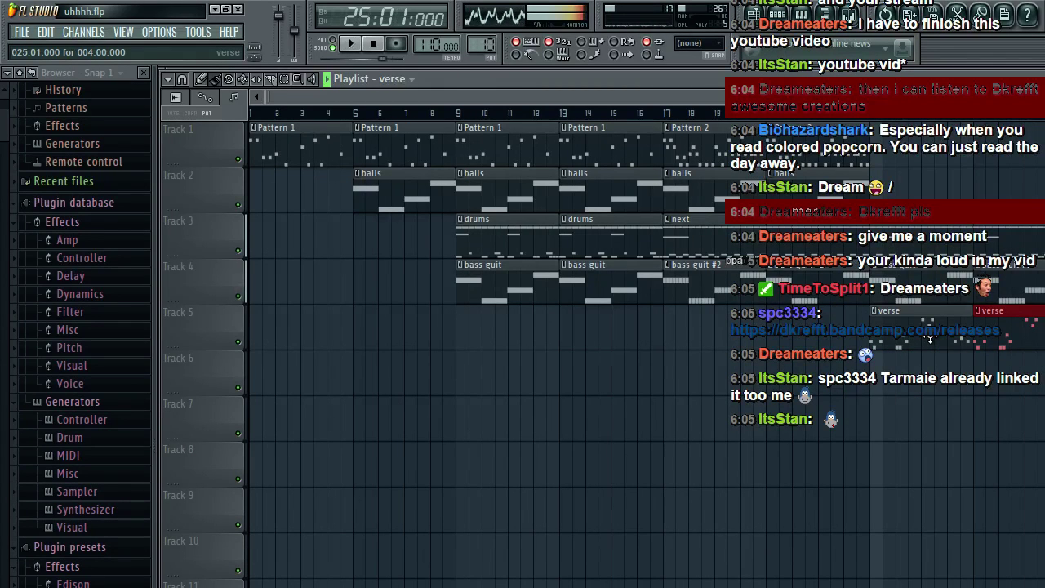
Step: Reopen the verse notes, change bar 4 to E5 on step 1, D5 on step 5 and E5 on step 9, and play them back
double_click(930, 339)
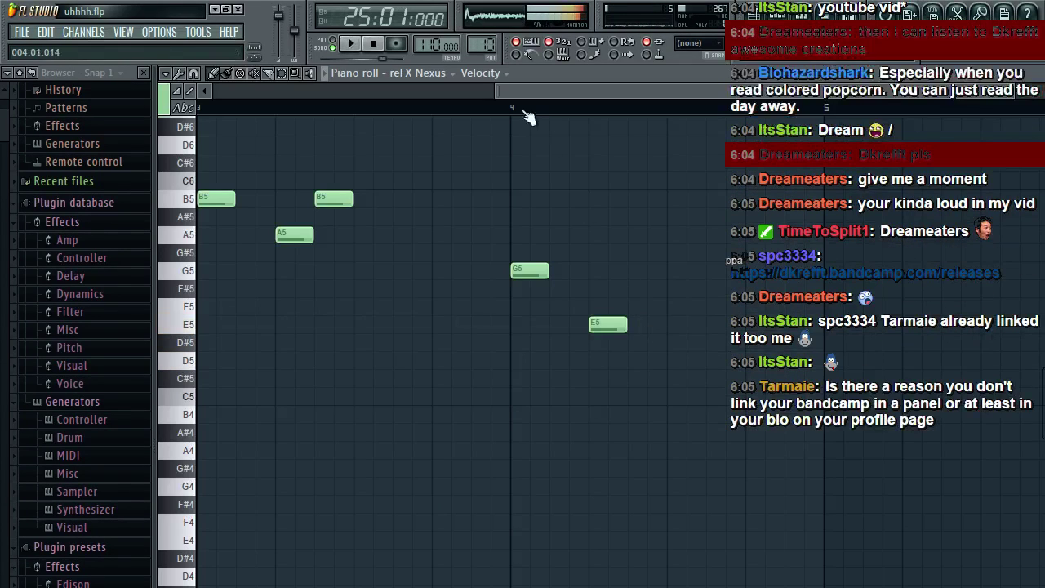
drag(529, 270, 531, 325)
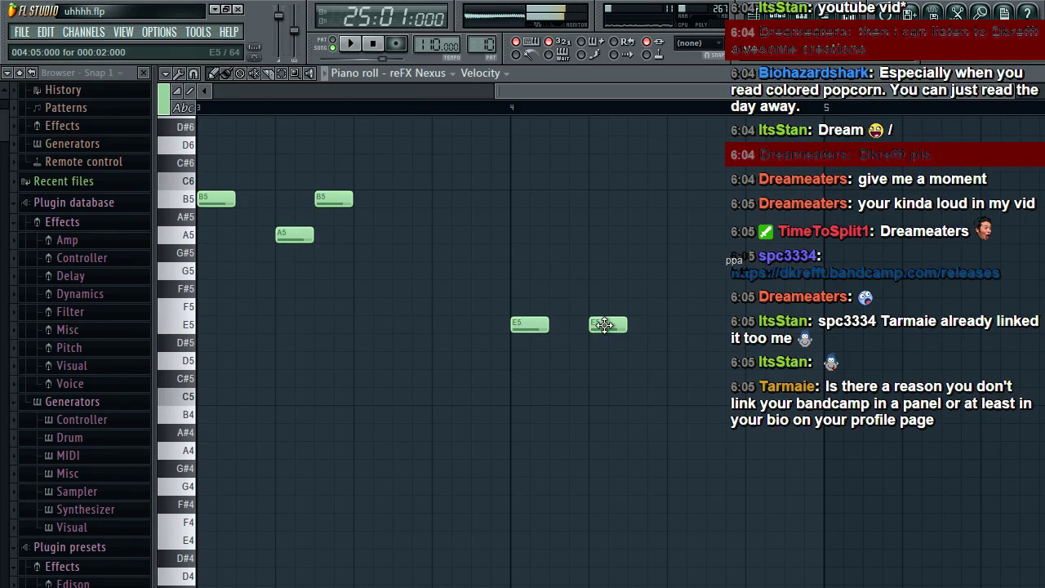
key(space)
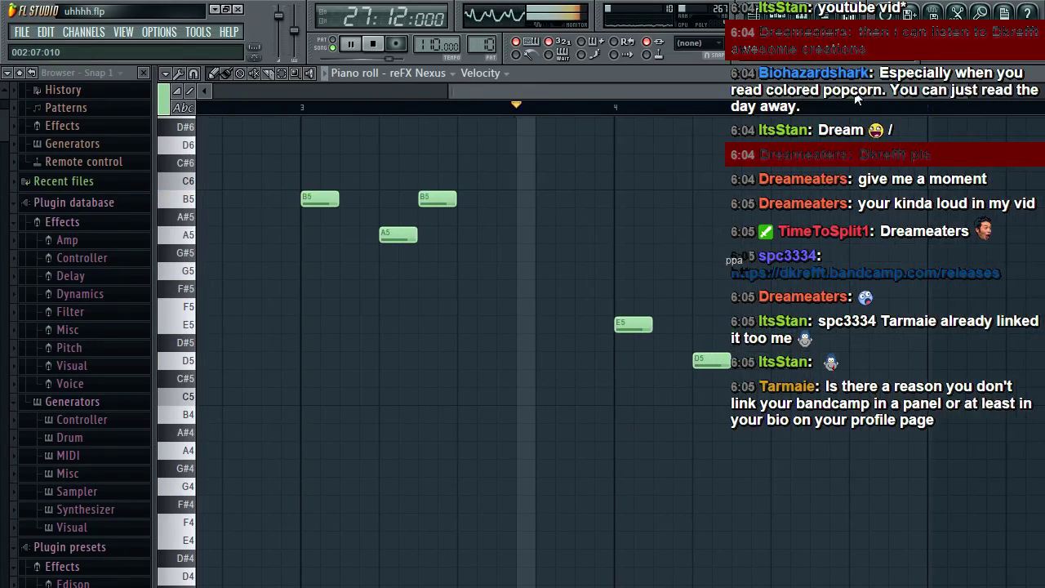
key(space)
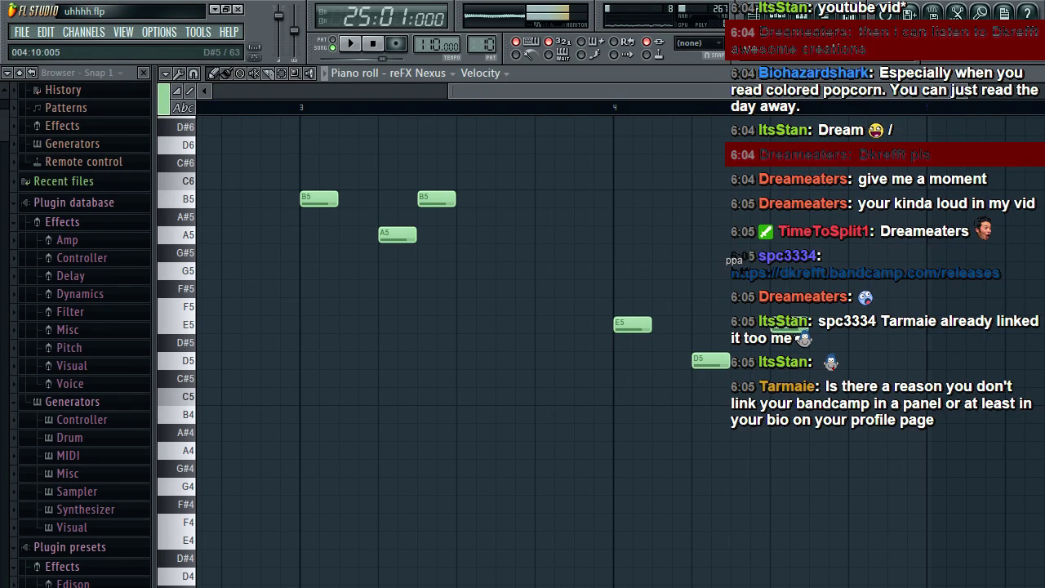
Step: Continue bar 4 with D5 on step 11 and B4 on step 13, and play through the repeated verse
key(space)
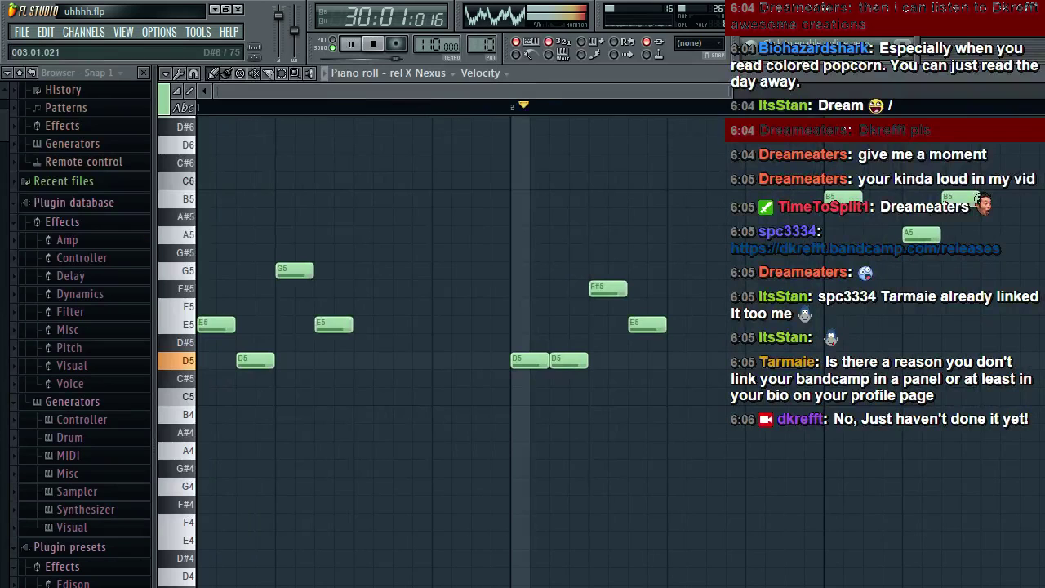
drag(732, 91, 765, 95)
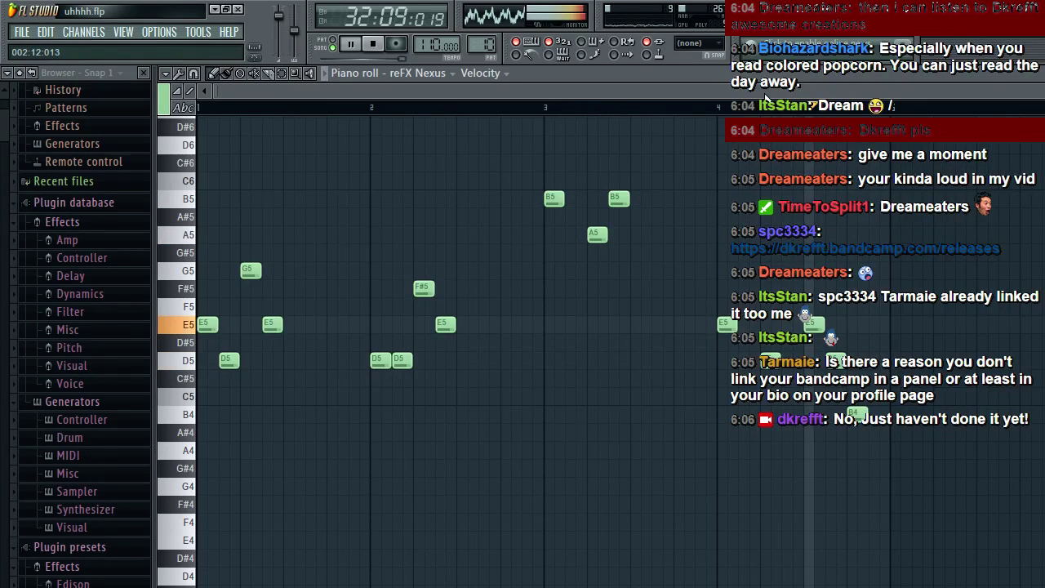
key(space)
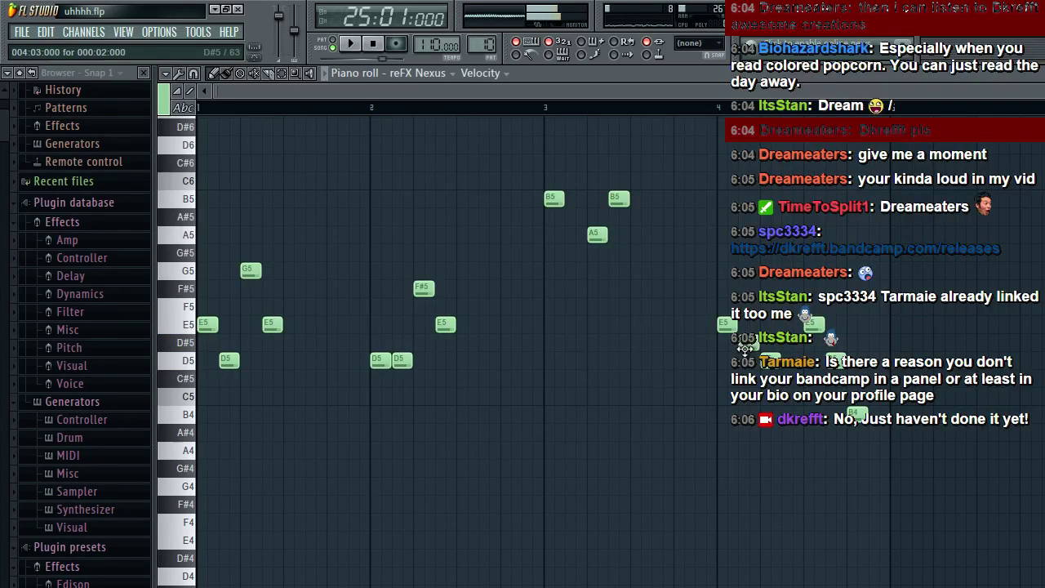
Step: Put a G5 on step 3 and a C5 on step 7 of bar 4, checking playback from bar 28, and return to the playlist
drag(745, 349, 744, 276)
click(719, 110)
key(space)
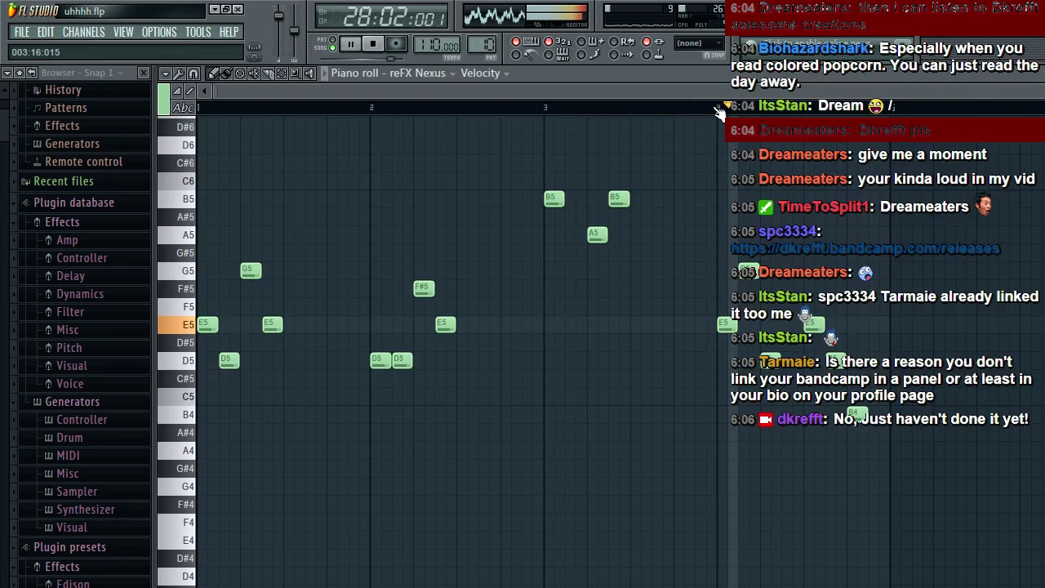
key(space)
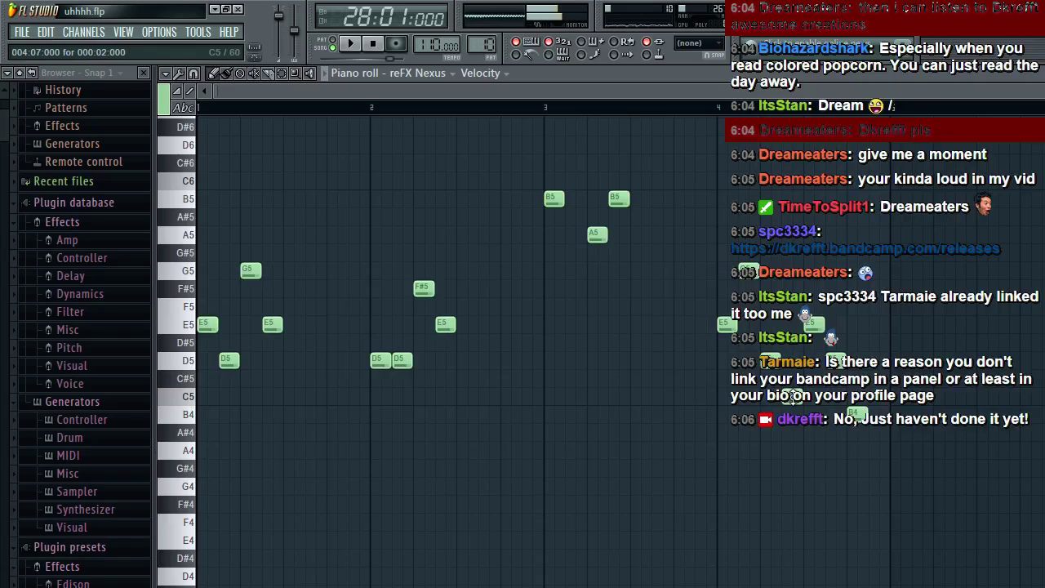
key(F5)
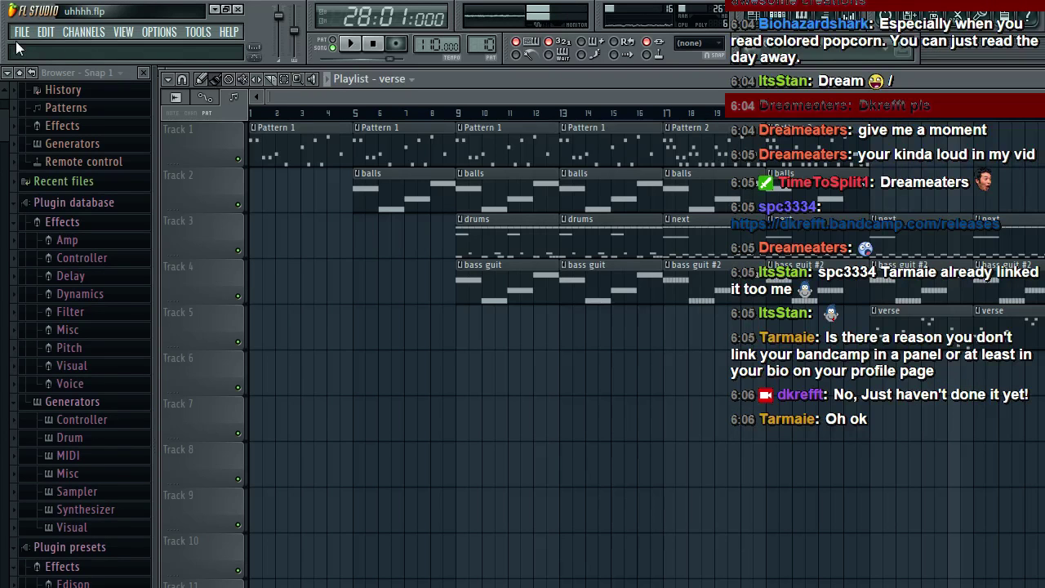
Step: Reopen the verse notes, change bar 4's step 13 note to E5 and finally G5, checking playback from bar 28, and return to the playlist
key(space)
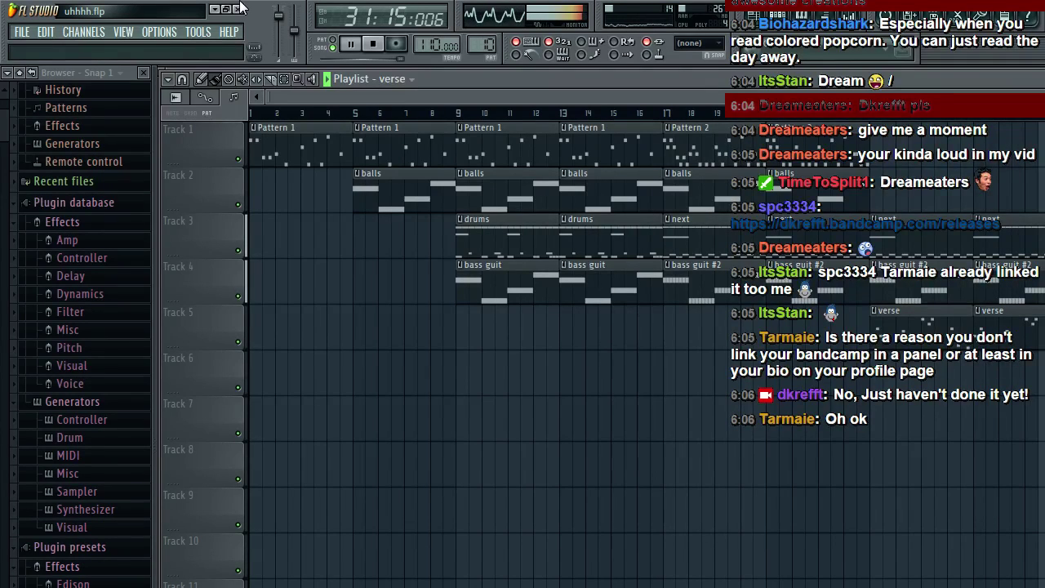
key(space)
double_click(1036, 336)
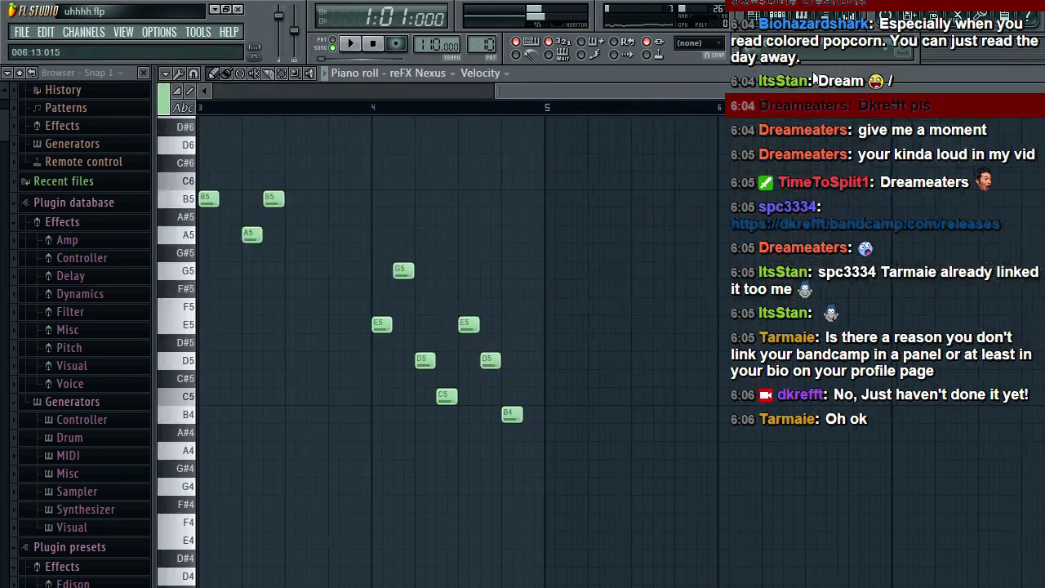
drag(815, 90, 408, 102)
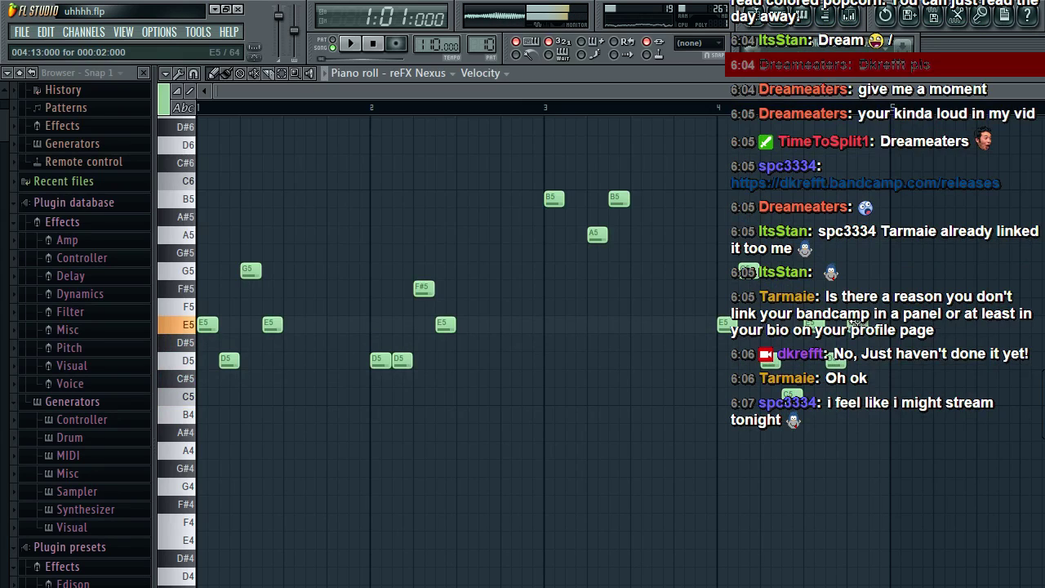
key(space)
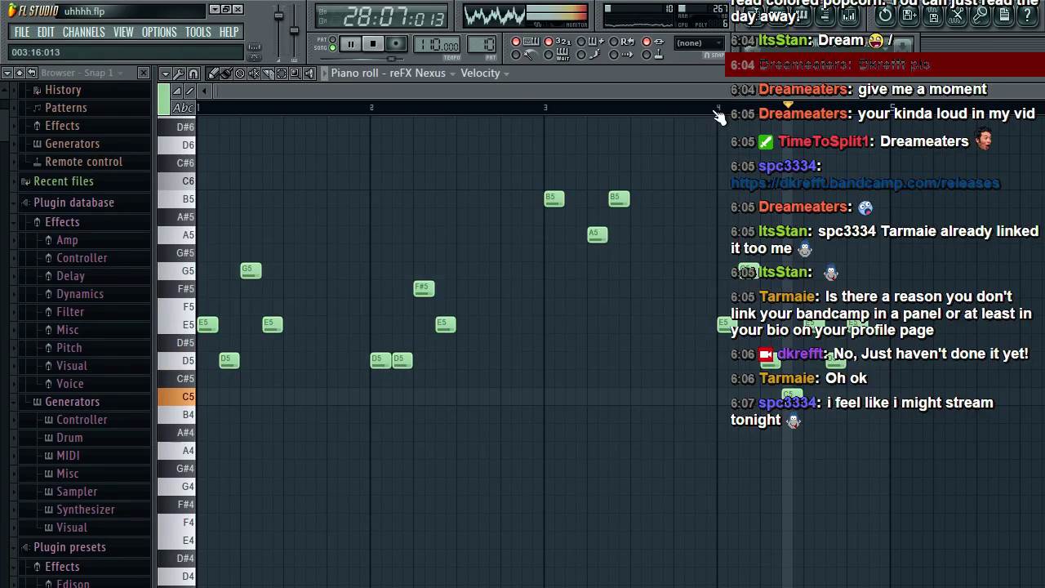
key(space)
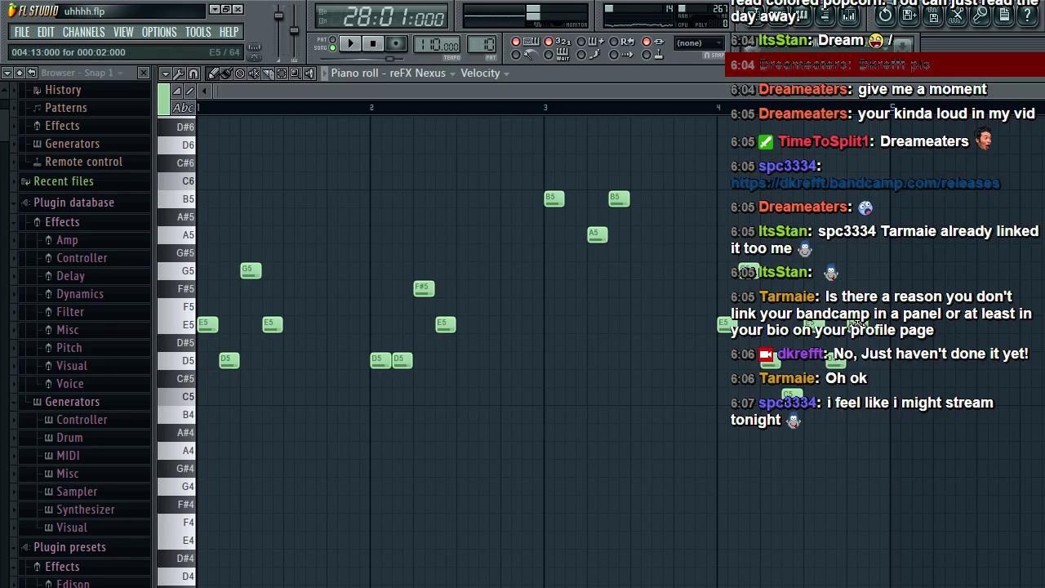
key(space)
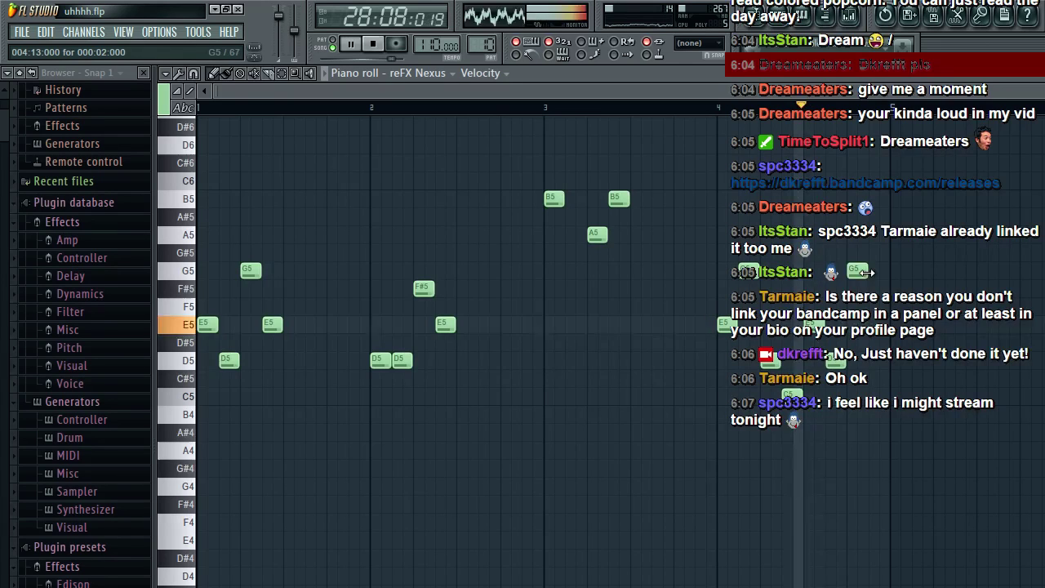
click(767, 21)
key(space)
Step: Save the uhhhh.flp project and check the arrangement through the verse clips at bars 25 to 32
click(22, 32)
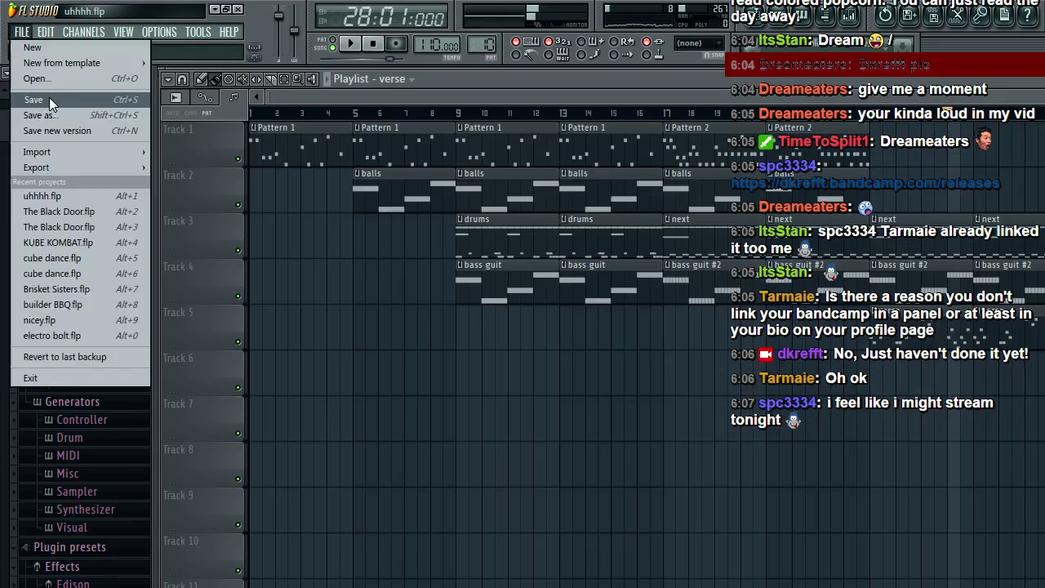
click(51, 101)
drag(845, 96, 1037, 98)
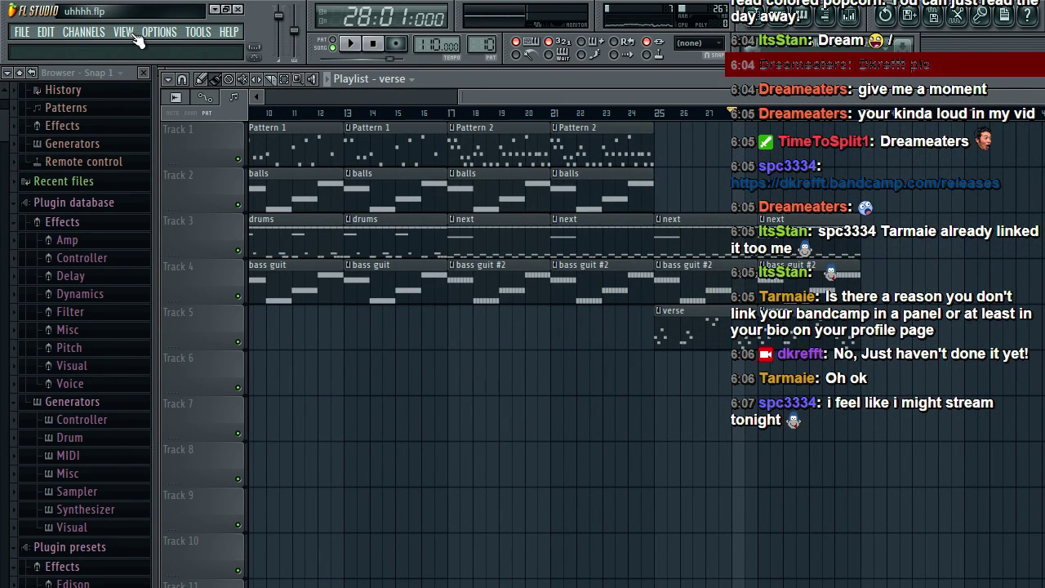
click(22, 32)
click(45, 99)
drag(490, 96, 320, 97)
Step: Audition the SY Mainframe sound of reFX Nexus #2 on C4 and clone that channel
click(776, 21)
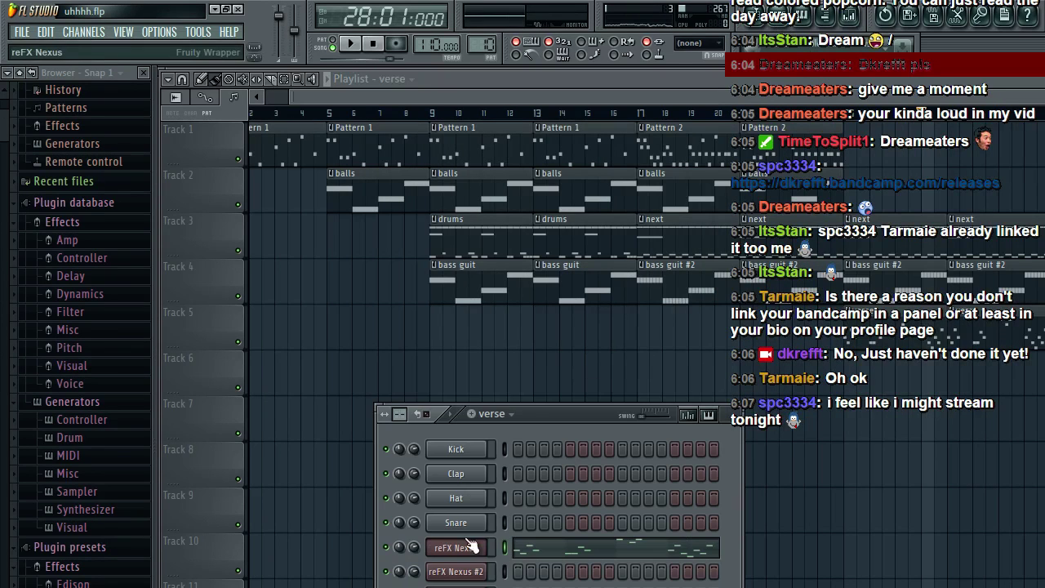
click(463, 569)
key(z)
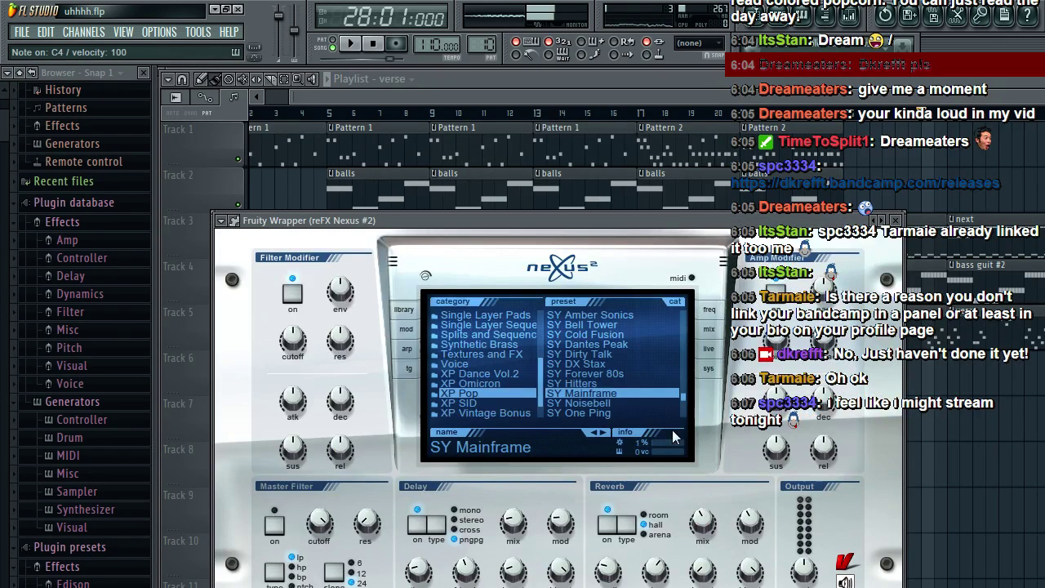
key(Escape)
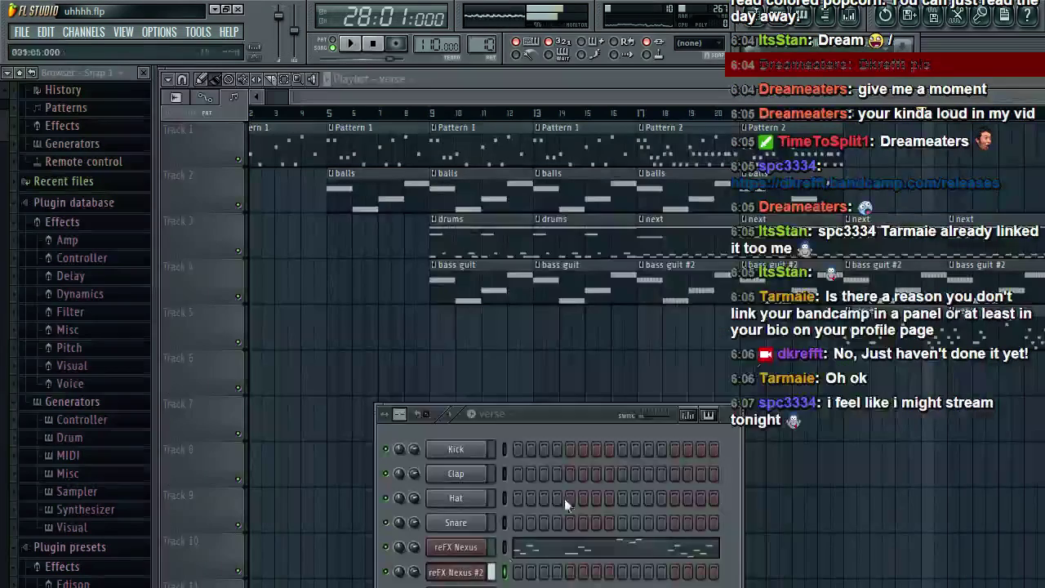
click(456, 573)
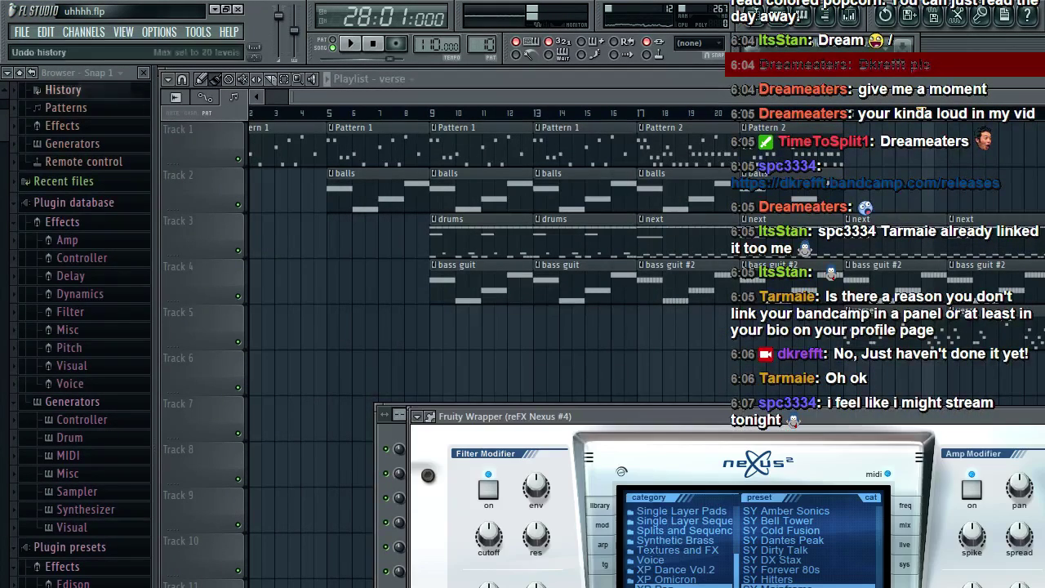
click(24, 32)
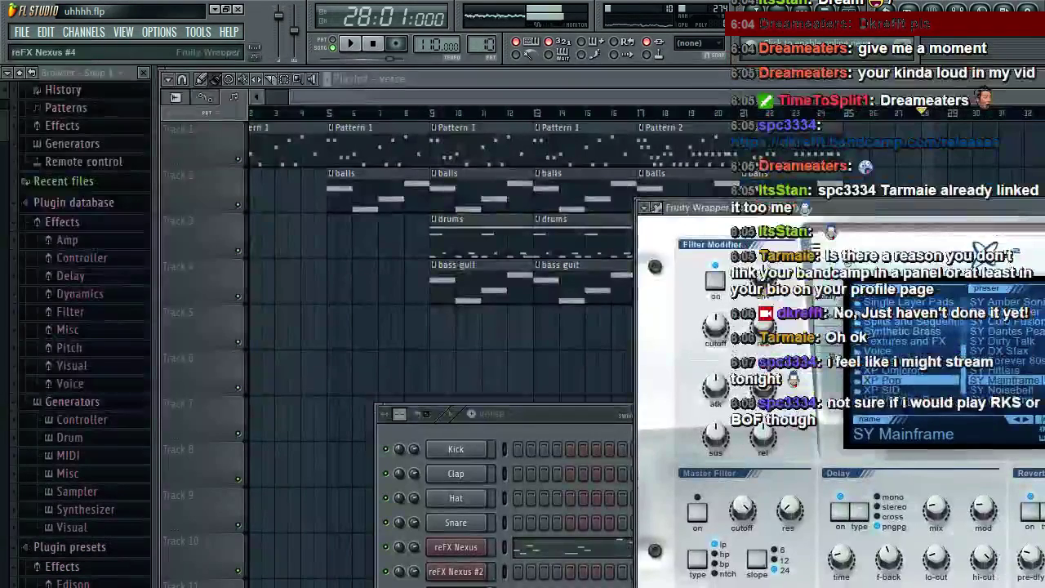
Step: Start a new empty pattern and name it hmmm
click(506, 415)
click(573, 447)
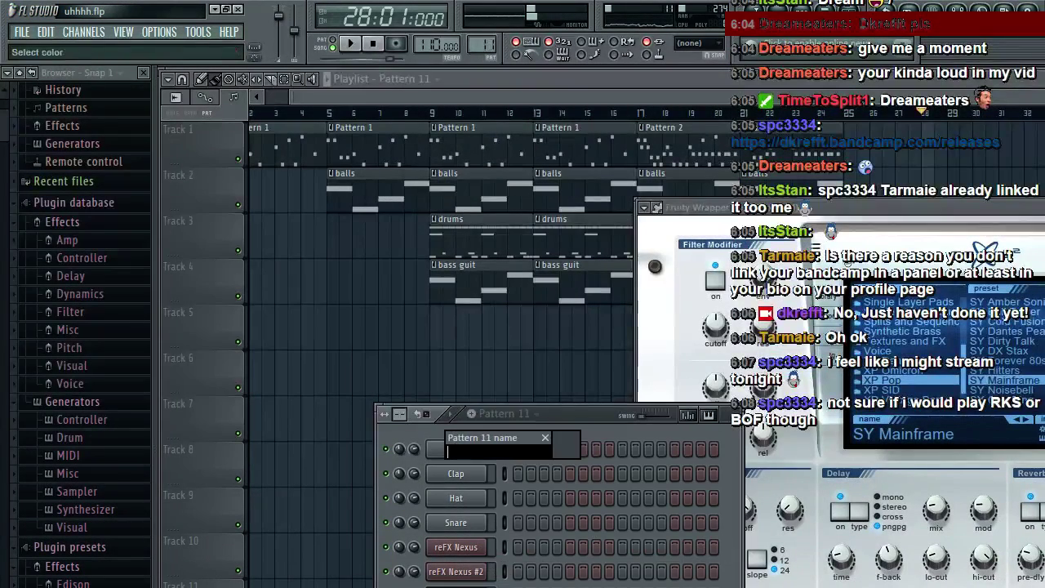
text(hmmm)
key(Return)
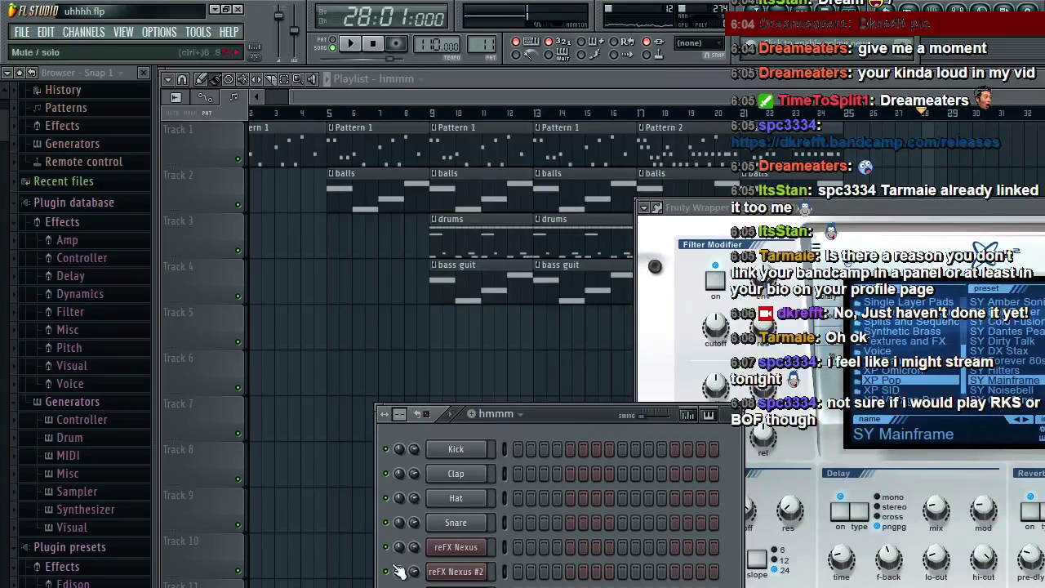
Step: Audition reFX Nexus #4, close its plugin window and open the Hardcore effect on its mixer track
key(z)
key(z)
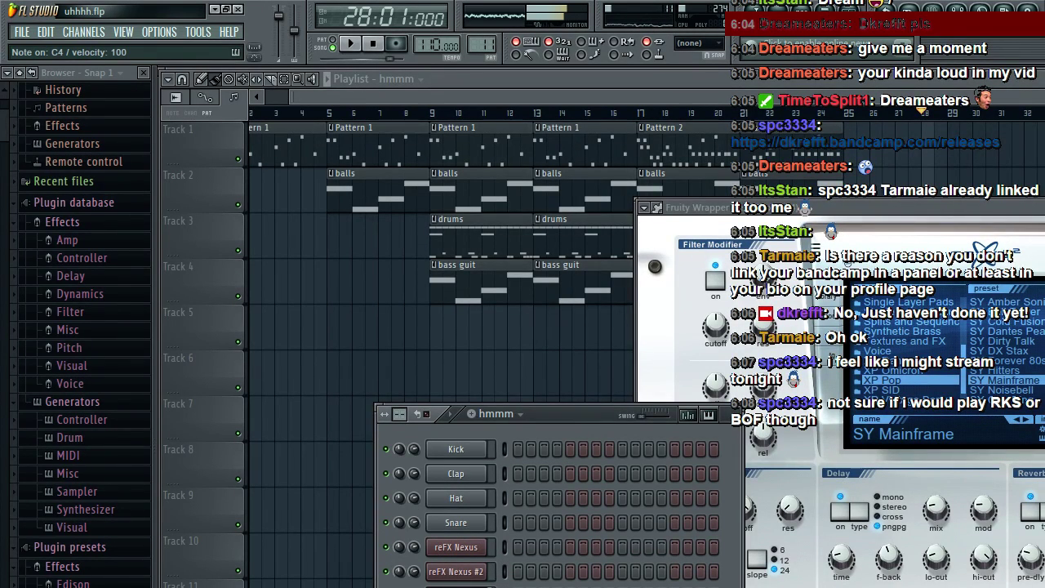
drag(768, 208, 376, 133)
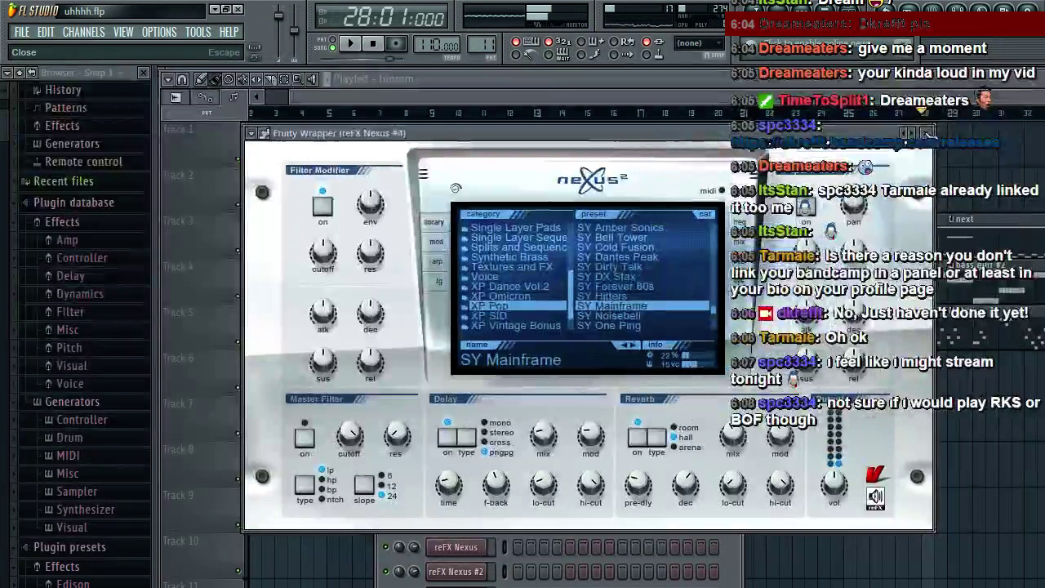
click(928, 133)
key(F9)
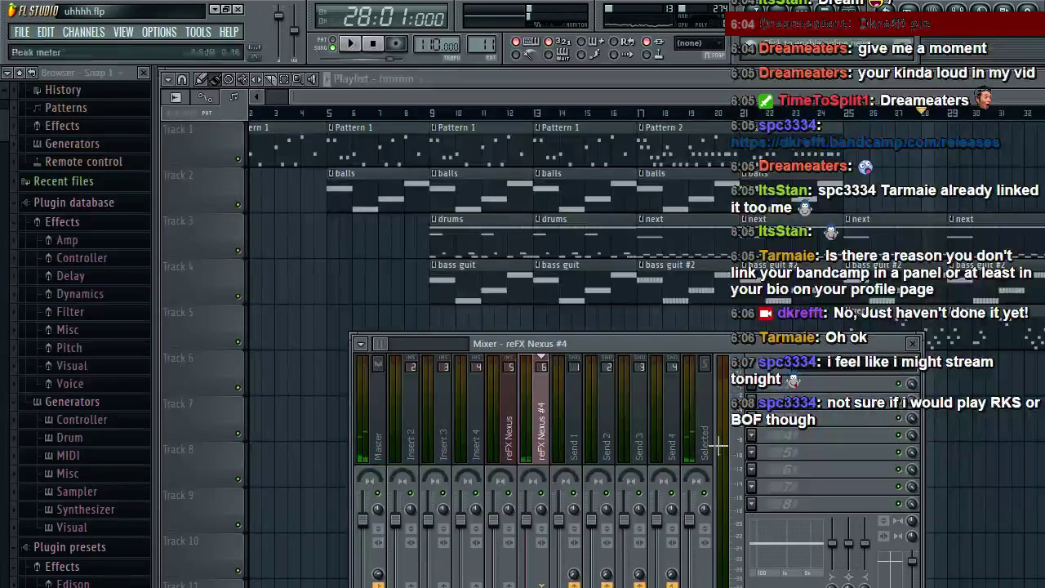
click(804, 383)
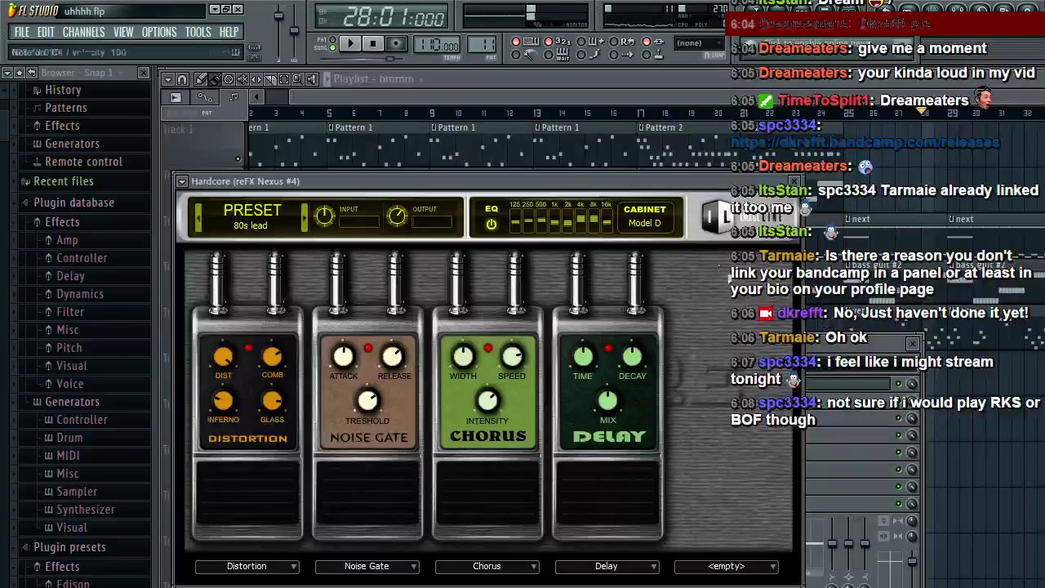
Step: Audition the Hardcore presets 80s lead, Banjo Like, Blues Rock Boogie and Classic Rock Crunch on C4, and close the effect
key(z)
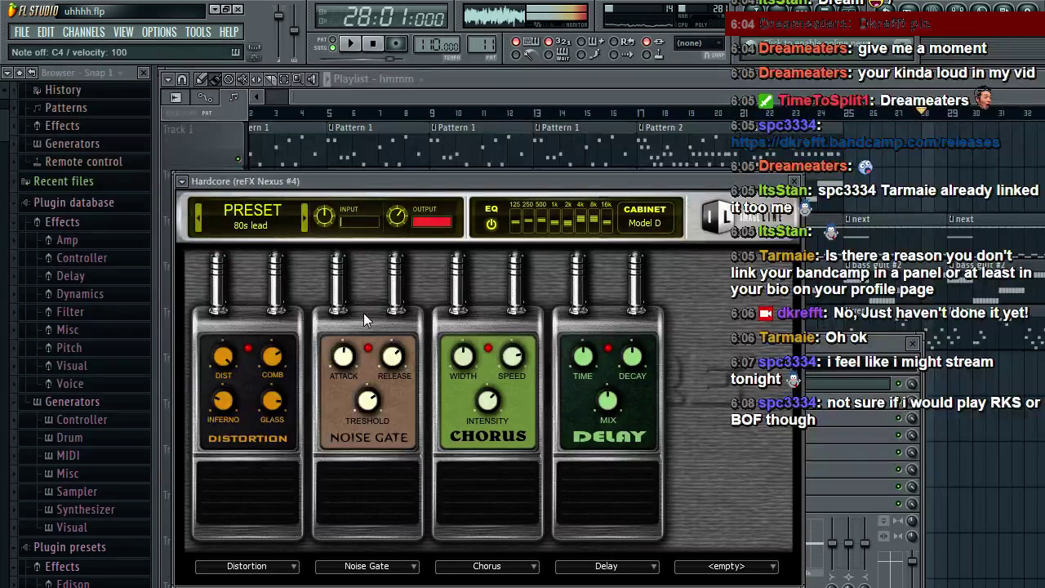
click(303, 219)
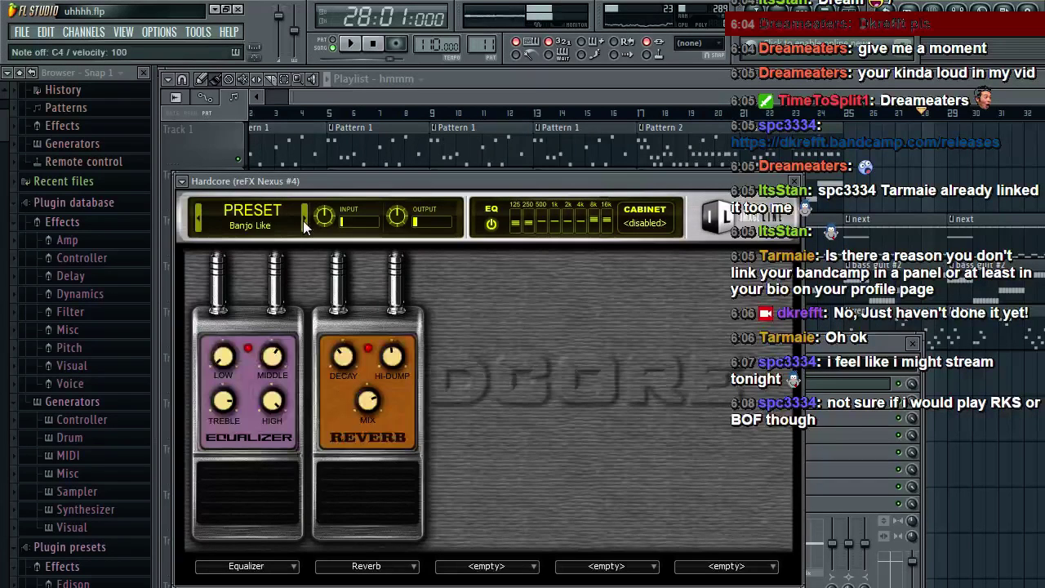
click(303, 221)
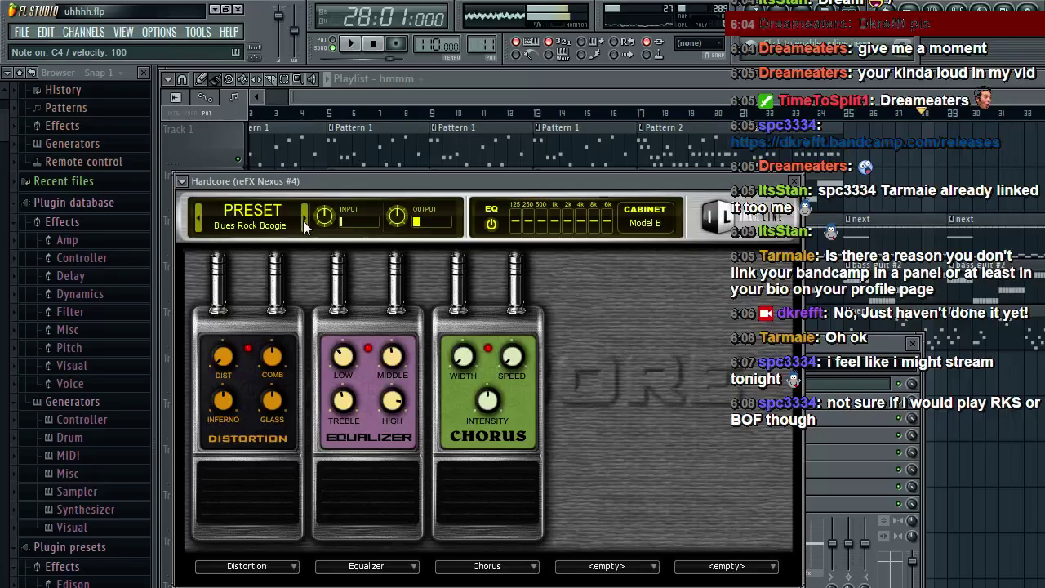
click(303, 221)
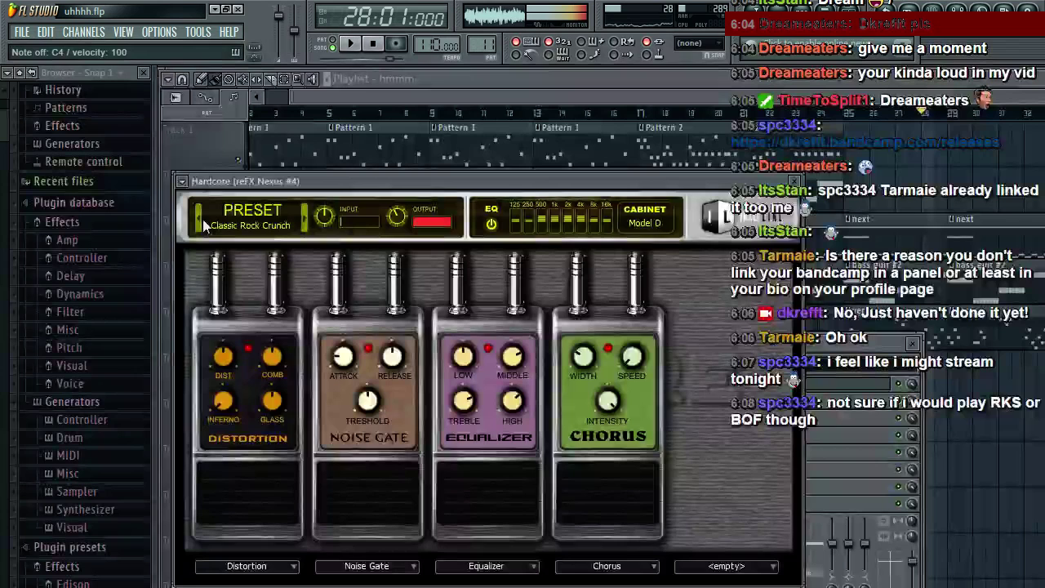
key(Escape)
Step: Give the reFX Nexus #4 channel four one-bar notes in the hmmm pattern, following the same line as the balls clip
drag(536, 343, 888, 278)
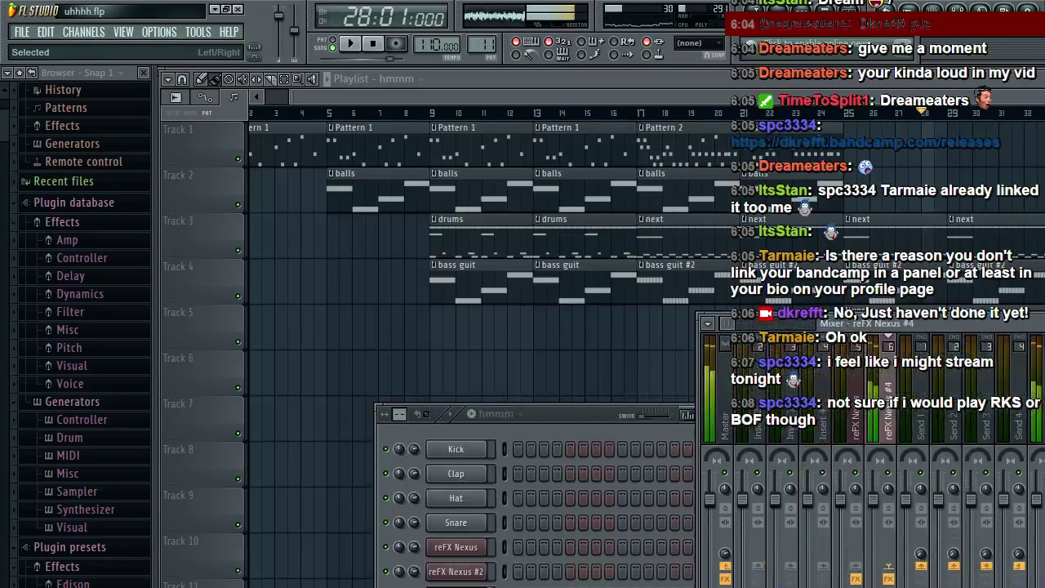
click(456, 586)
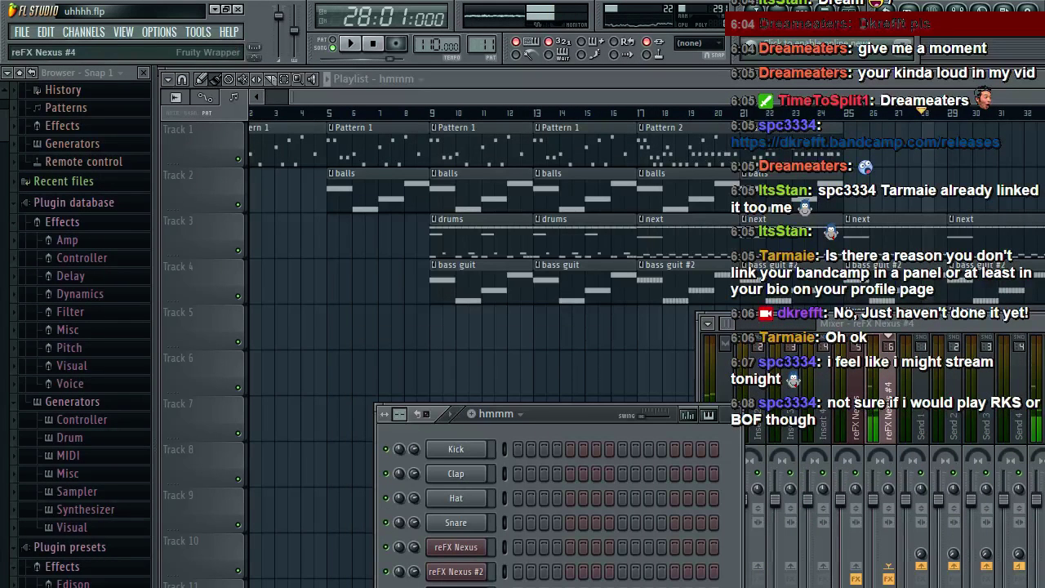
double_click(374, 197)
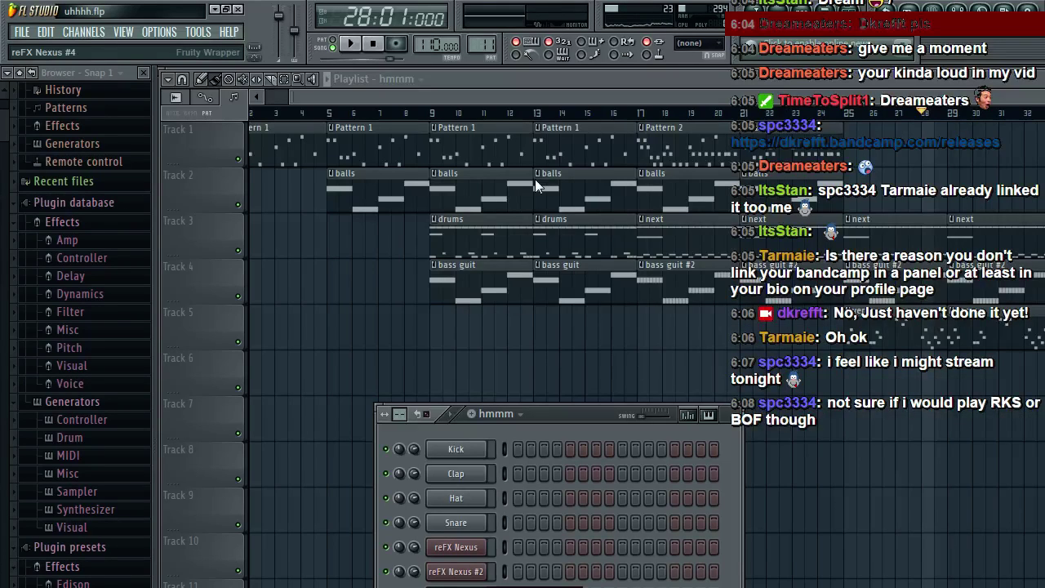
Step: Place the hmmm clip on Track 5 at bar 9, play from there and repeat the clip at bar 13
key(F6)
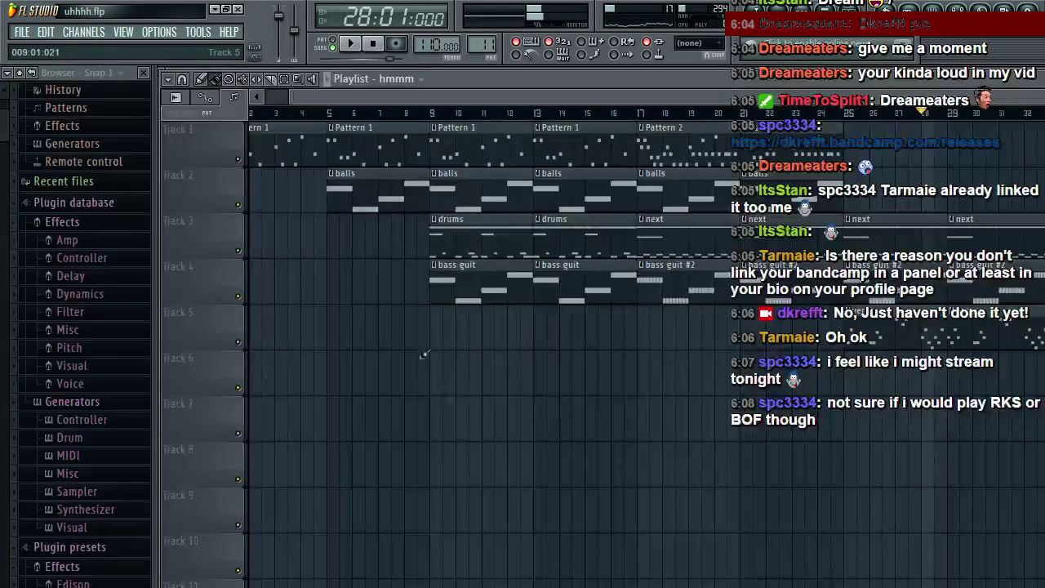
click(437, 349)
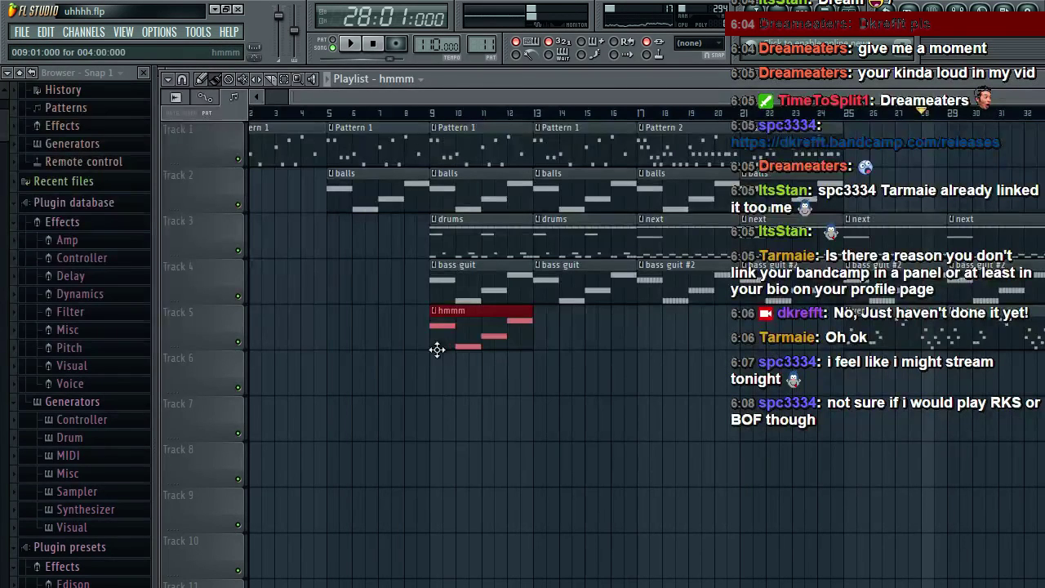
key(space)
key(F6)
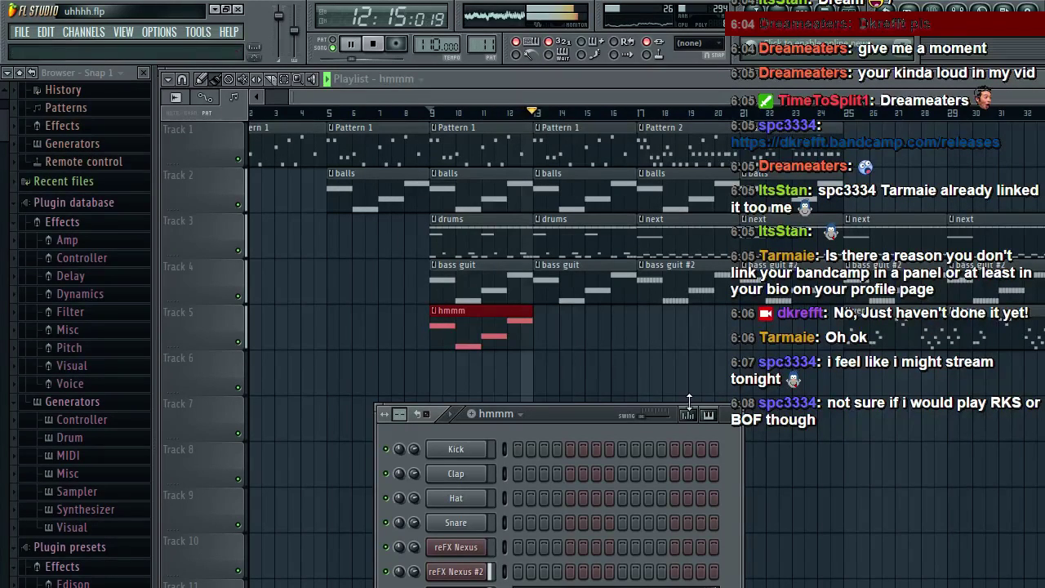
key(F6)
key(ctrl+b)
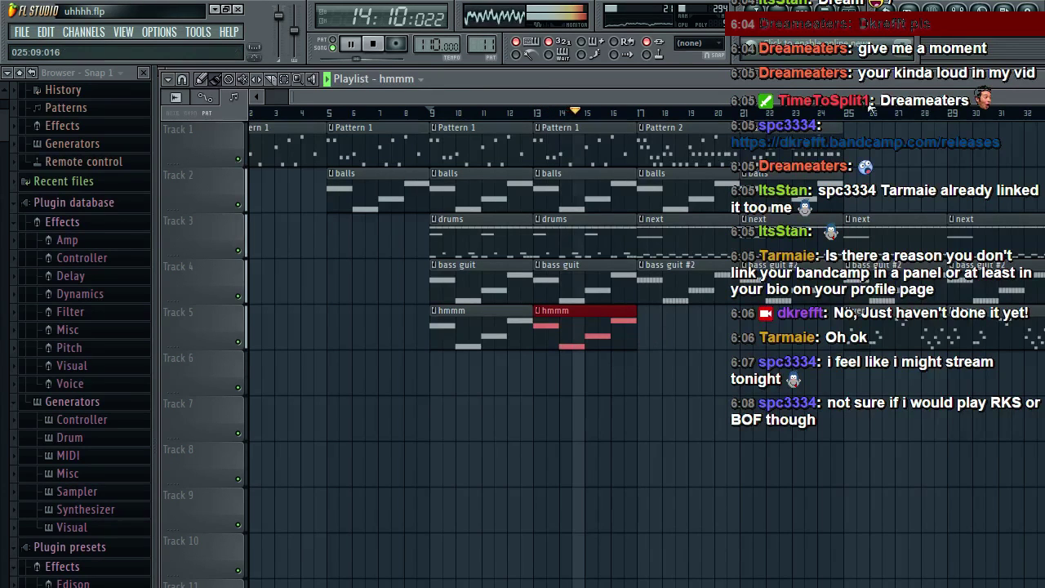
Step: Try Fruity Fast LP in effect slot 1 of the reFX Nexus #4 mixer track, and stop playback
click(846, 10)
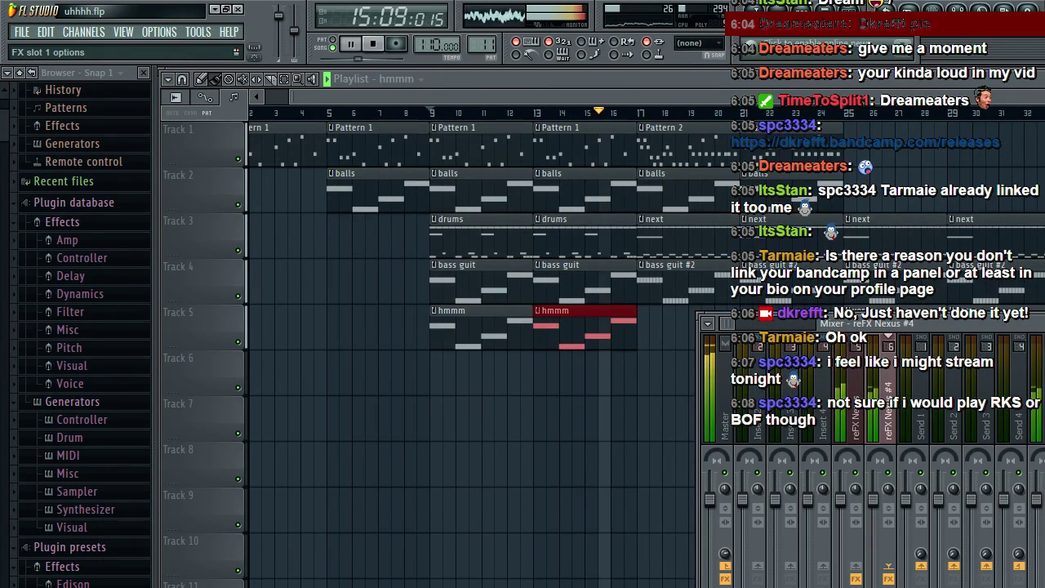
click(1044, 364)
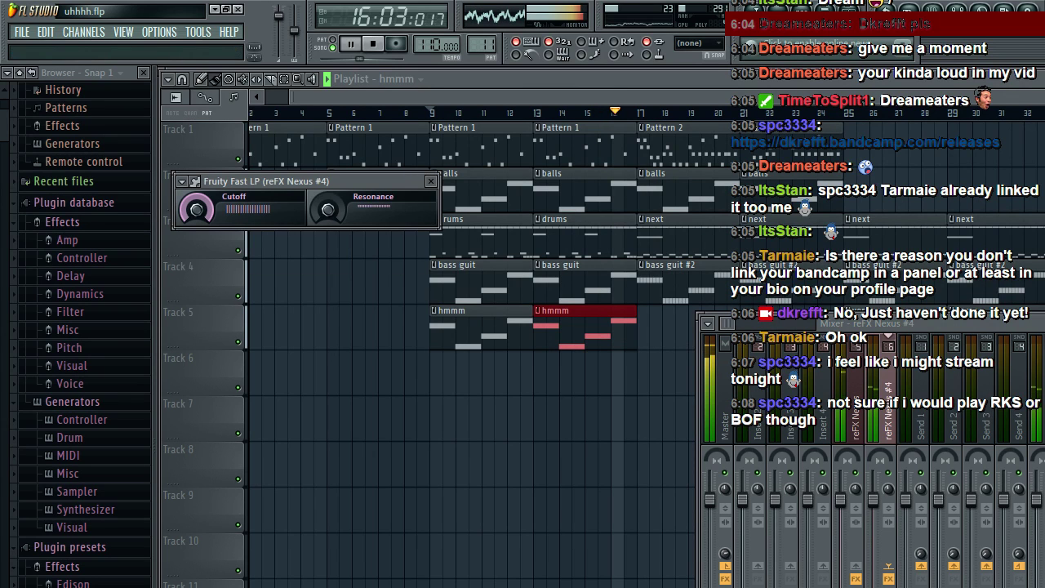
key(space)
key(Escape)
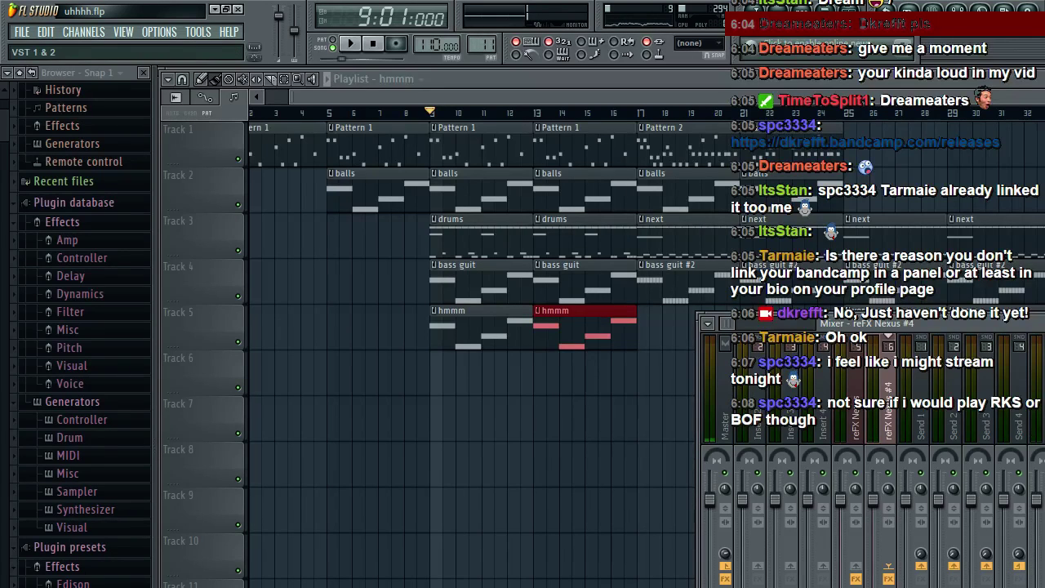
Step: Load the FA3 Full amp effect on the reFX Nexus #4 mixer track and play the hmmm pattern on its own
click(634, 370)
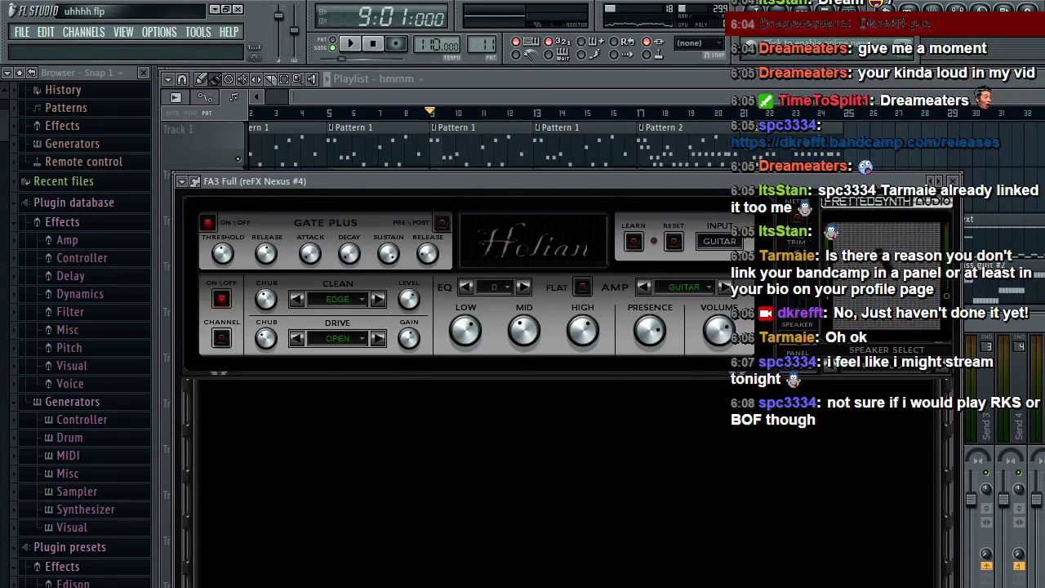
key(l)
key(space)
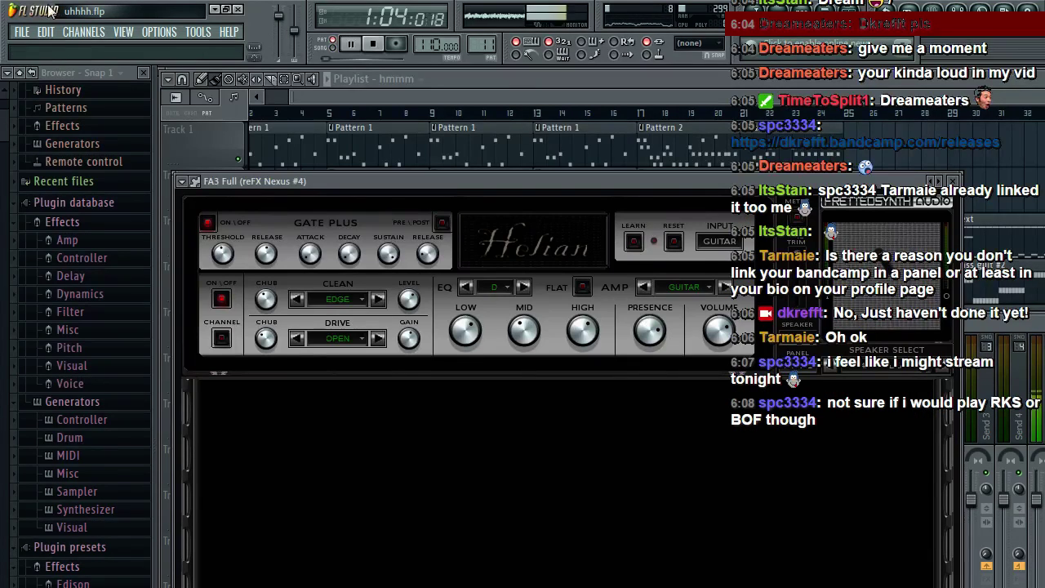
Step: Save the project and replay the hmmm pattern with the current FA3 Full settings
key(space)
click(23, 32)
click(77, 100)
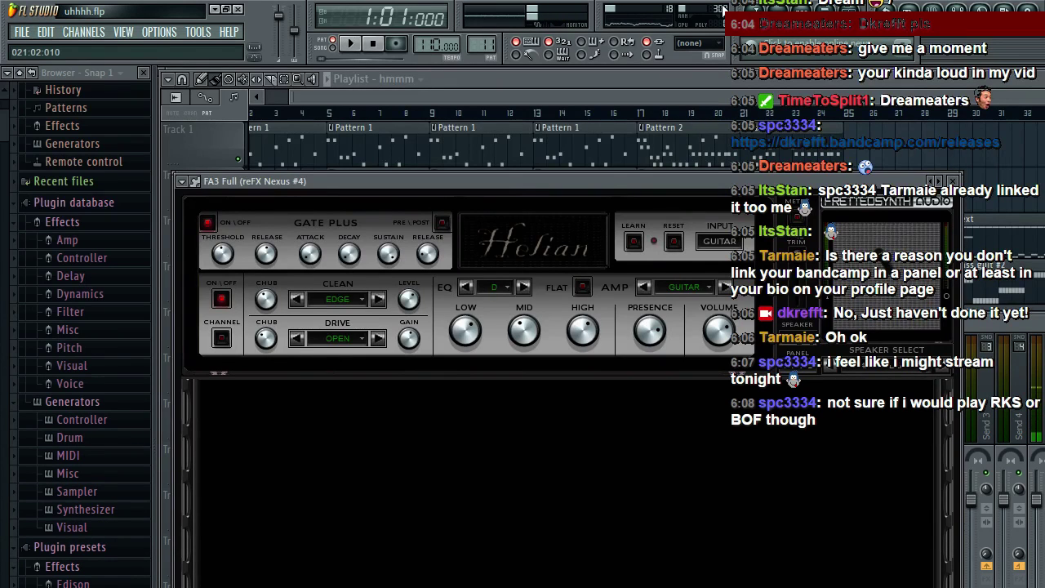
key(F6)
key(space)
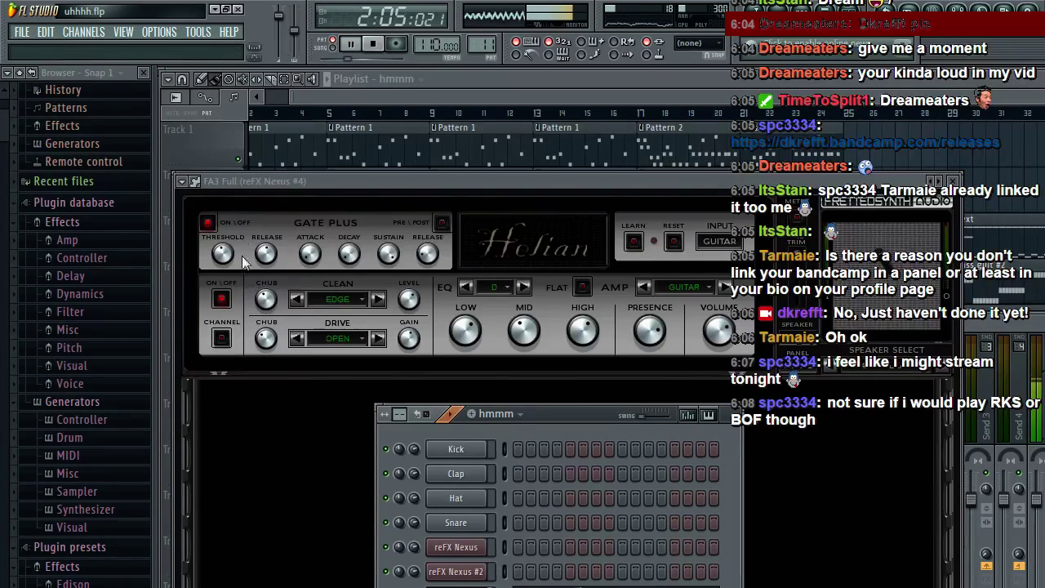
key(space)
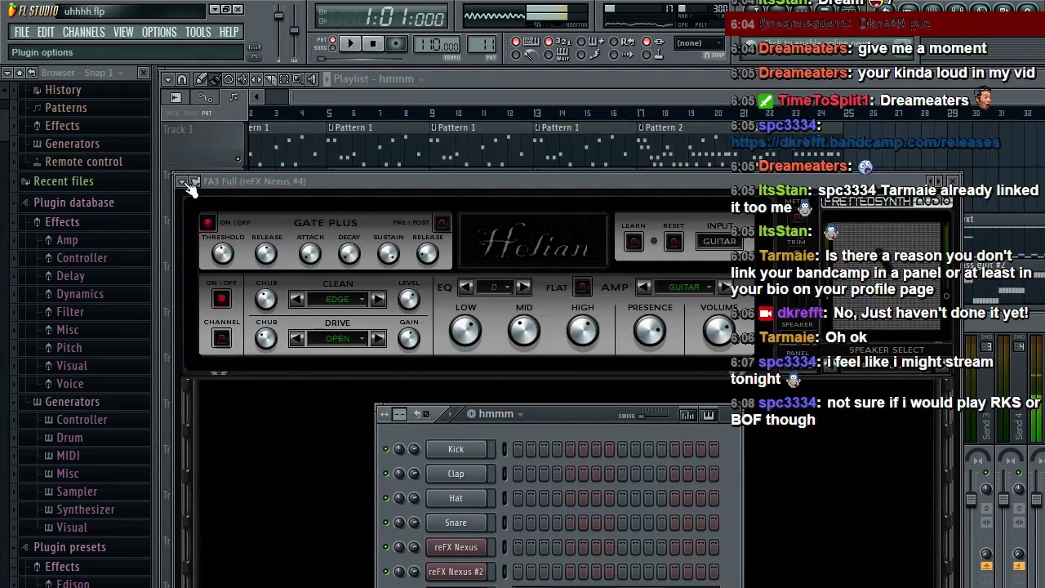
Step: Try the Woods preset in FA3 Full on the reFX Nexus #4 mixer track, playing the hmmm pattern
click(189, 188)
mouse_move(222, 197)
click(366, 287)
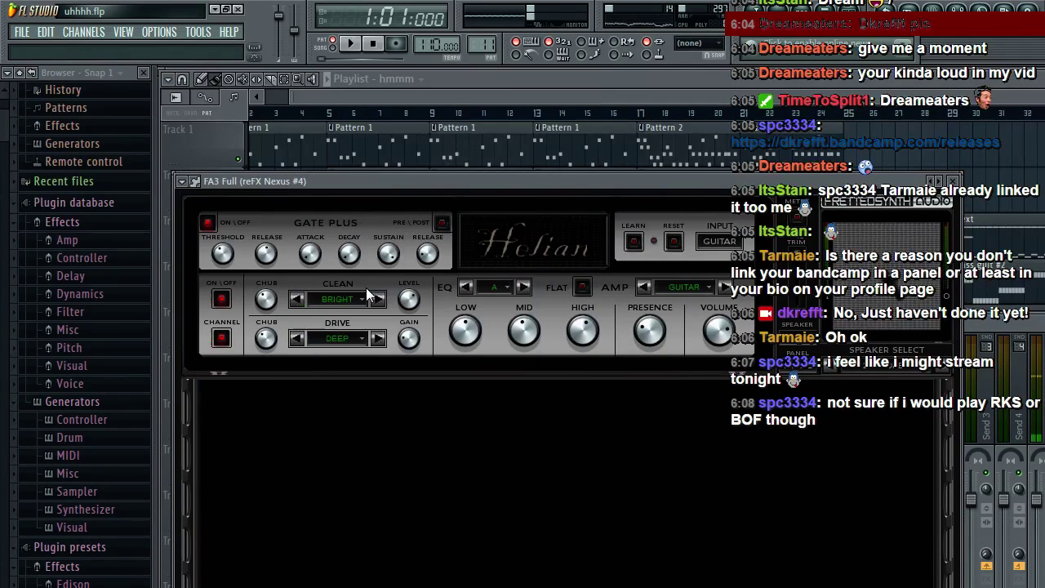
key(space)
click(185, 182)
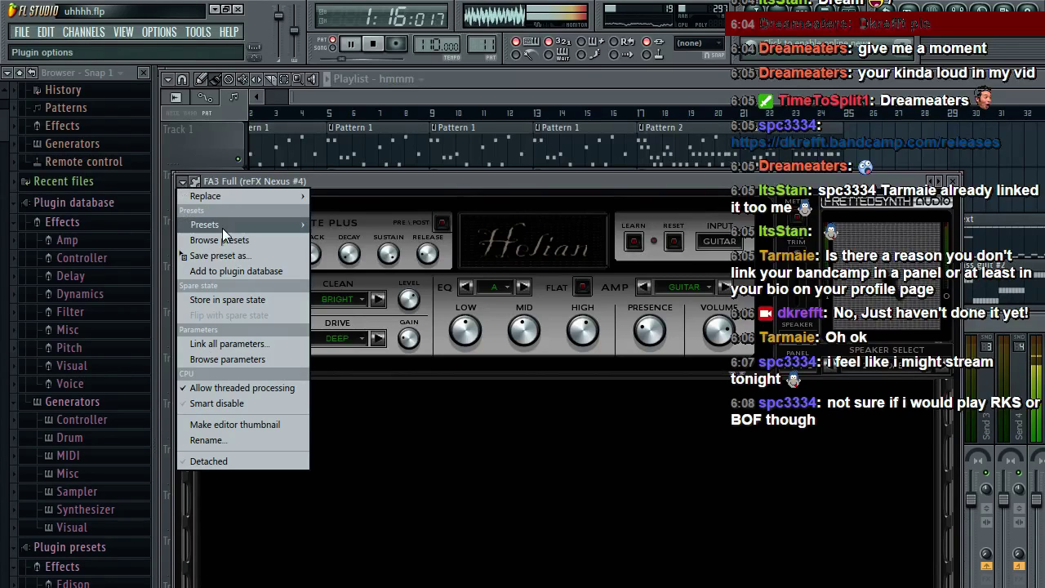
click(374, 187)
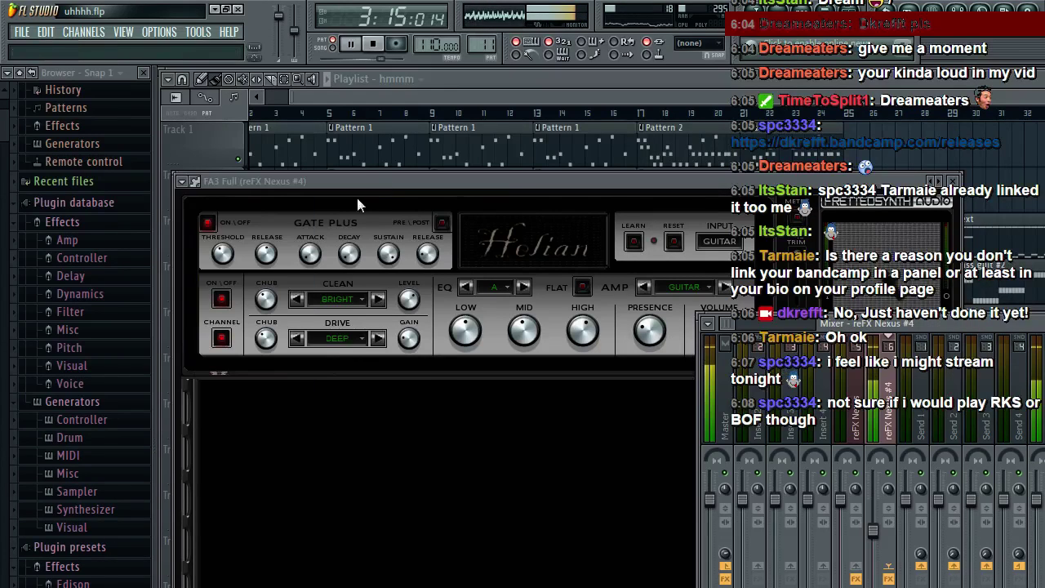
Step: Try the FA3 Full presets Backwoods and Practice Amp on the reFX Nexus #4 mixer track
right_click(357, 198)
mouse_move(221, 215)
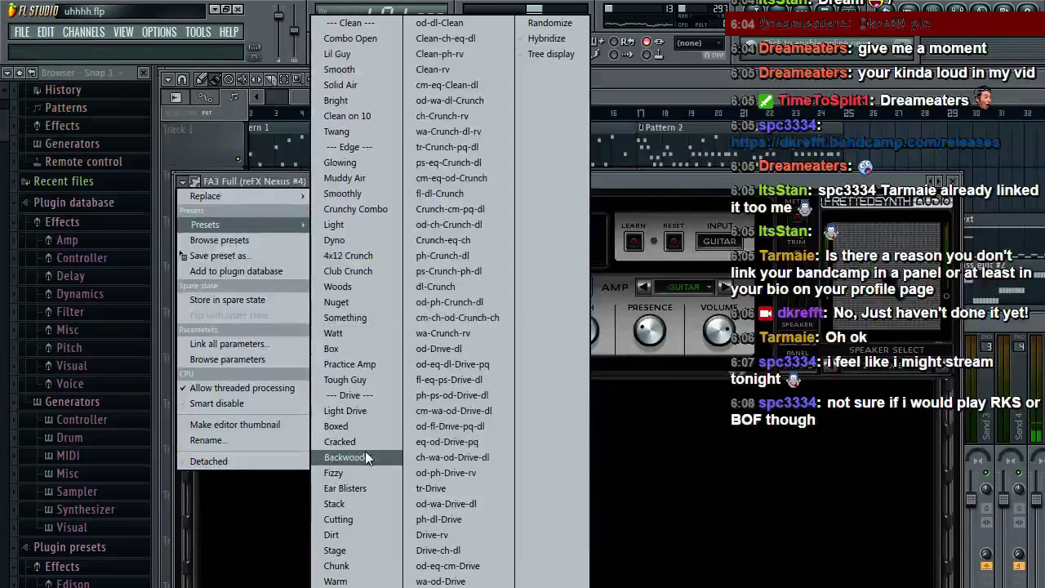
click(352, 452)
key(space)
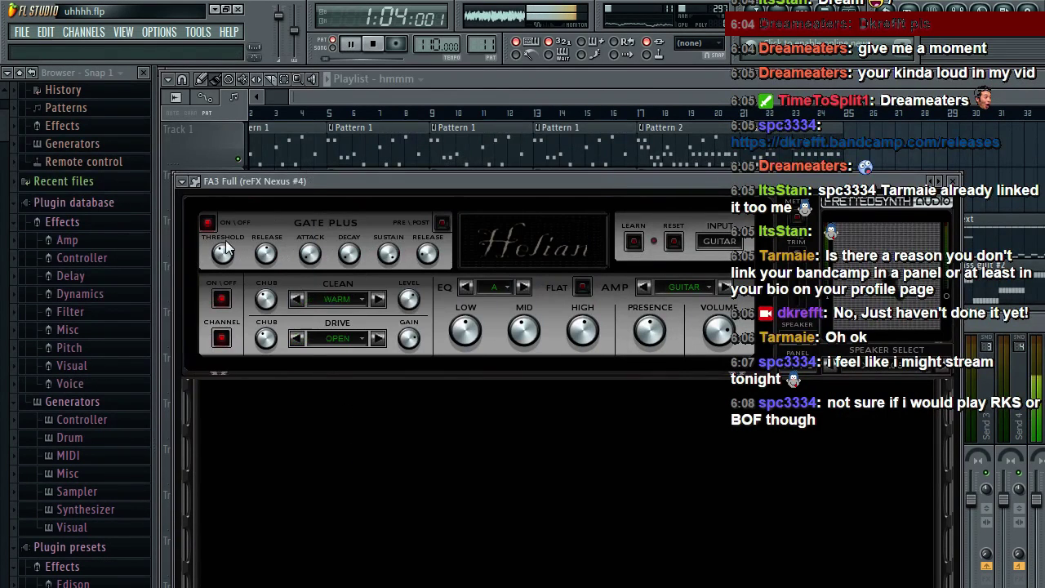
click(184, 180)
mouse_move(221, 215)
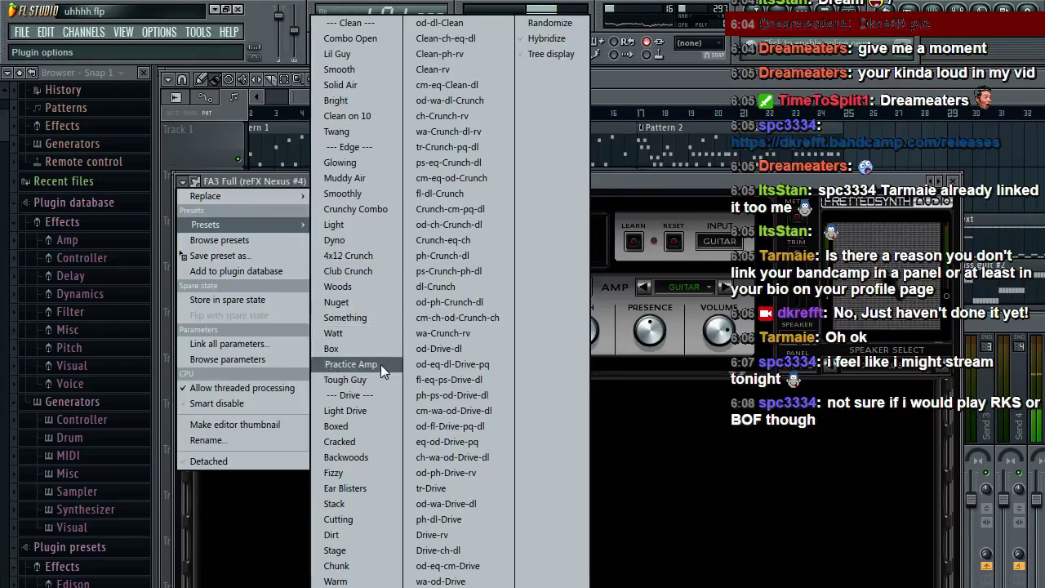
click(381, 364)
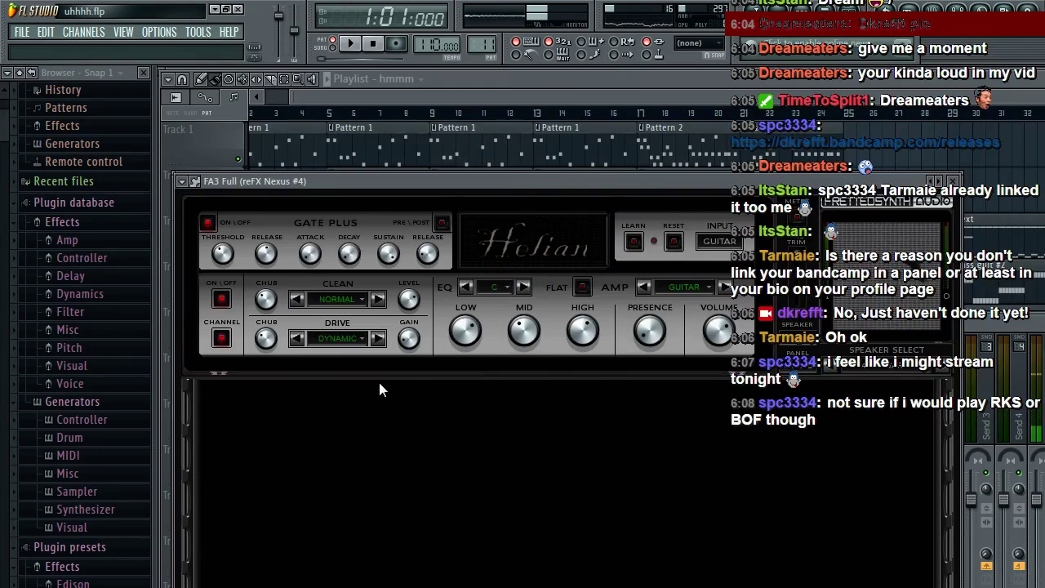
Step: Load the Stack preset in FA3 Full and lower the reFX Nexus #4 mixer track's volume while the hmmm pattern plays
click(185, 180)
mouse_move(222, 224)
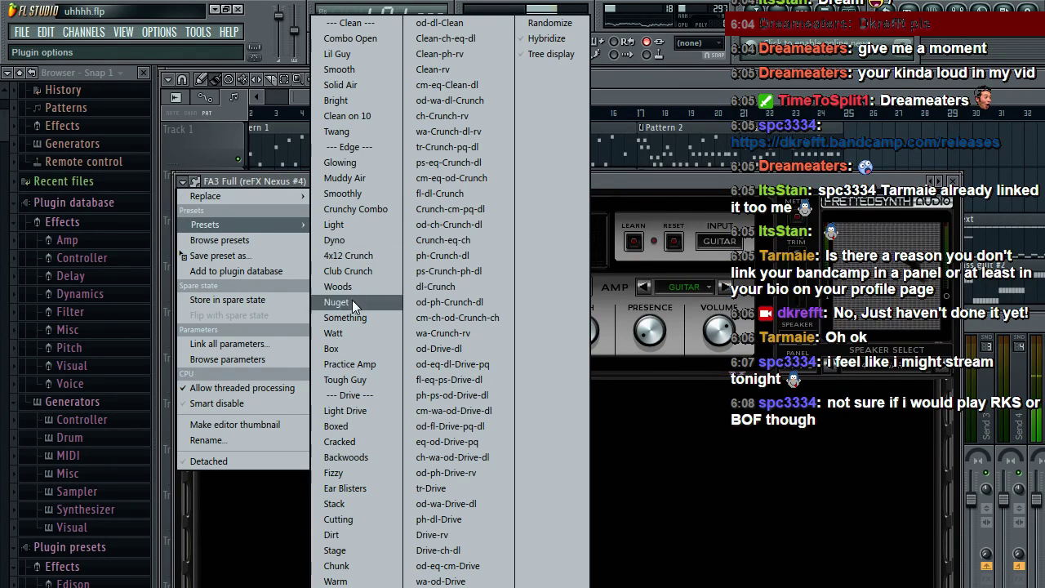
click(389, 503)
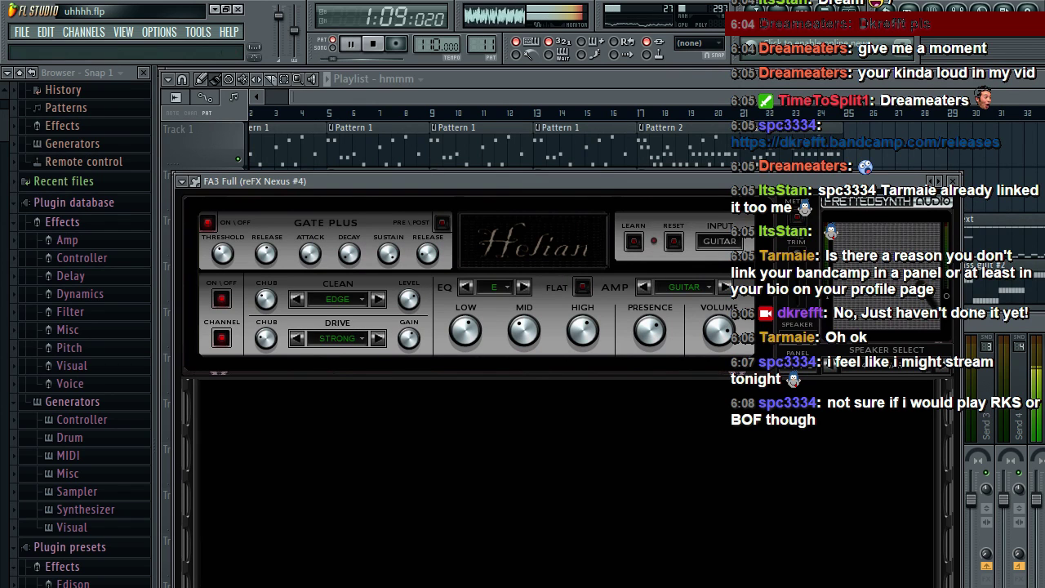
key(F9)
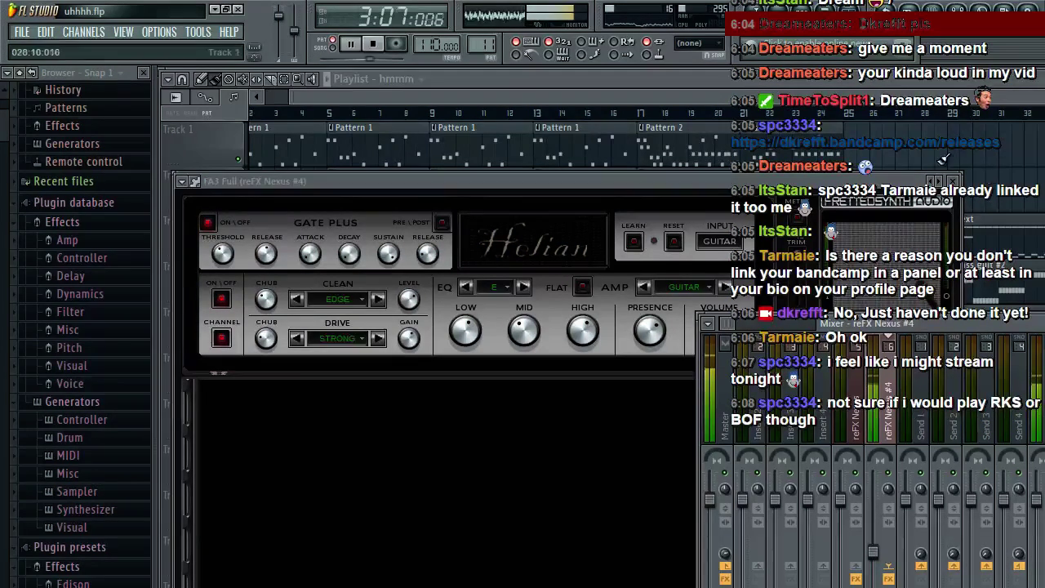
Step: Return to the playlist and play the arrangement from bar 9 to hear the hmmm layer in context
key(F5)
key(space)
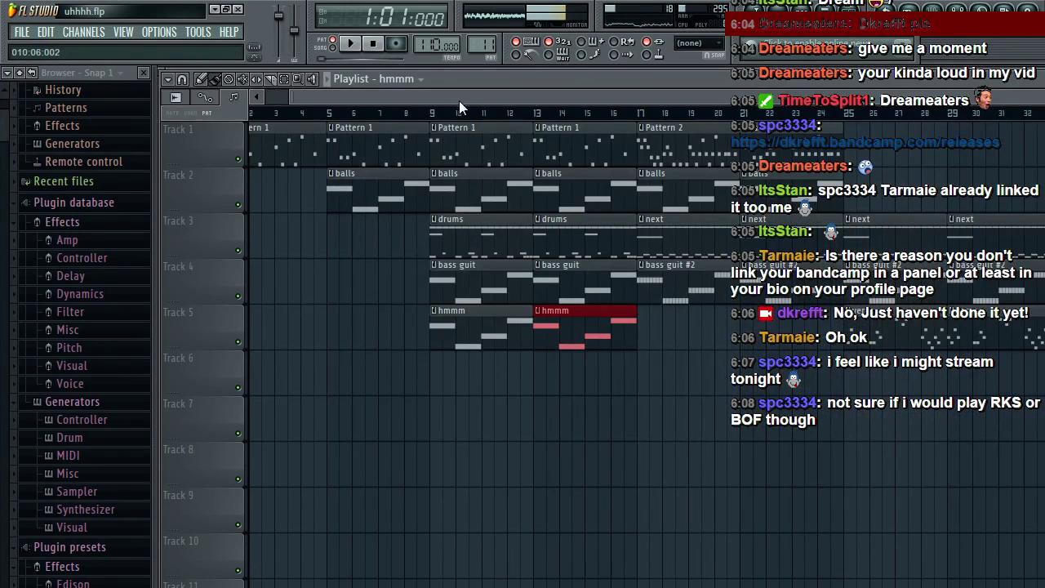
click(437, 114)
key(space)
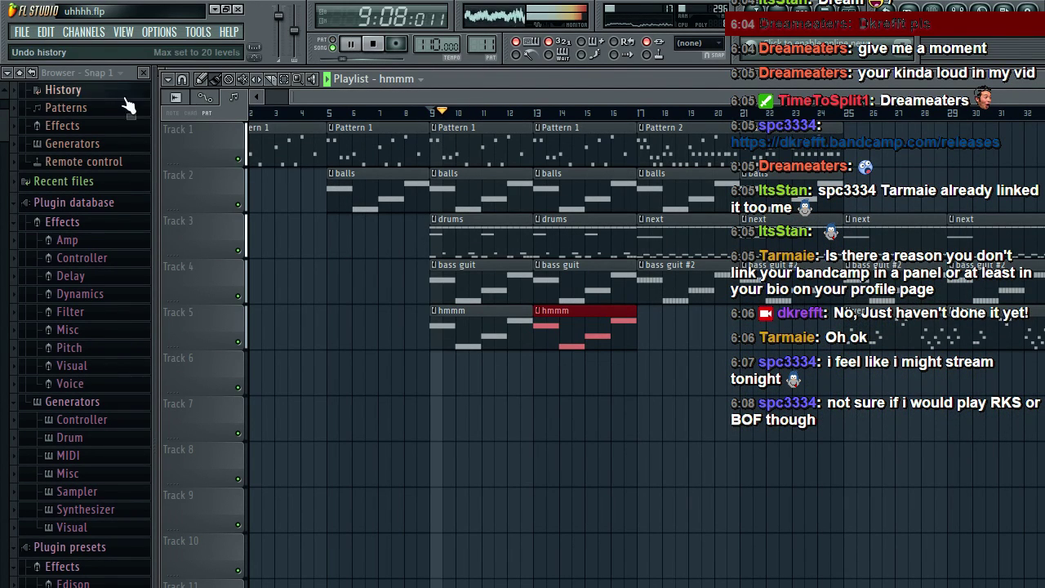
click(22, 32)
click(134, 10)
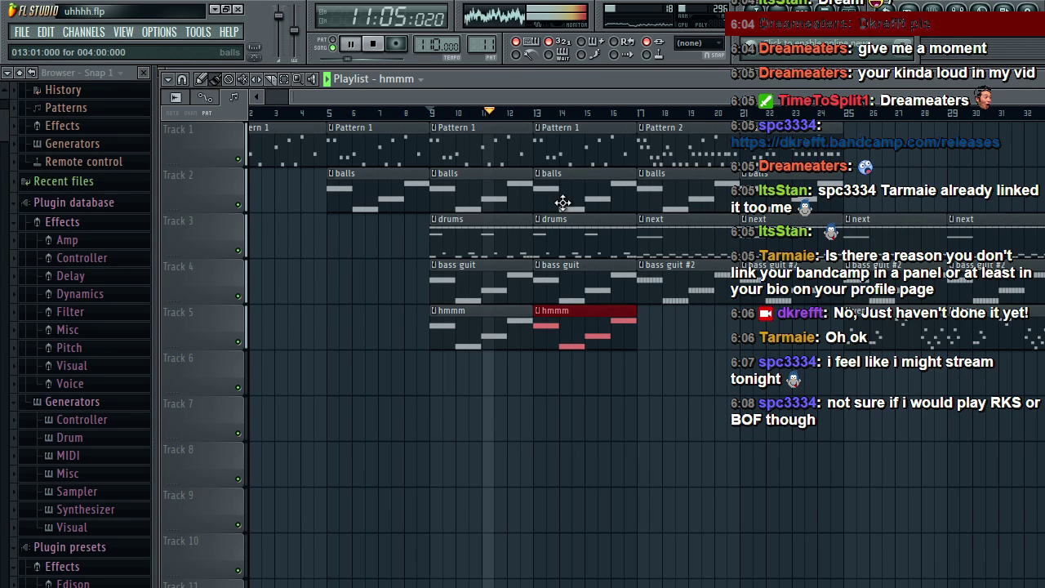
Step: Place hmmm clips on Track 6 at bars 17 and 21
click(851, 382)
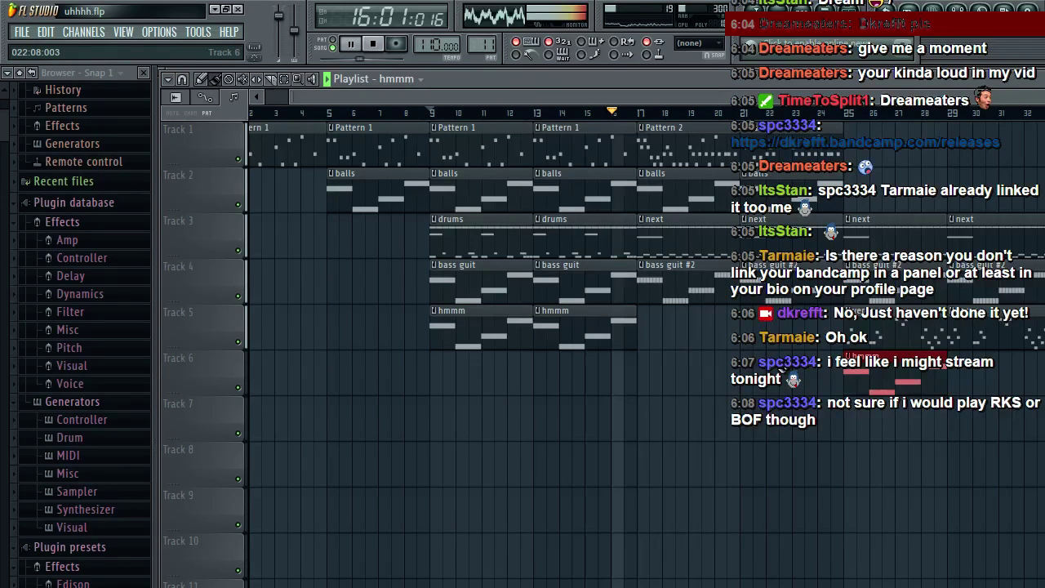
drag(780, 369, 790, 390)
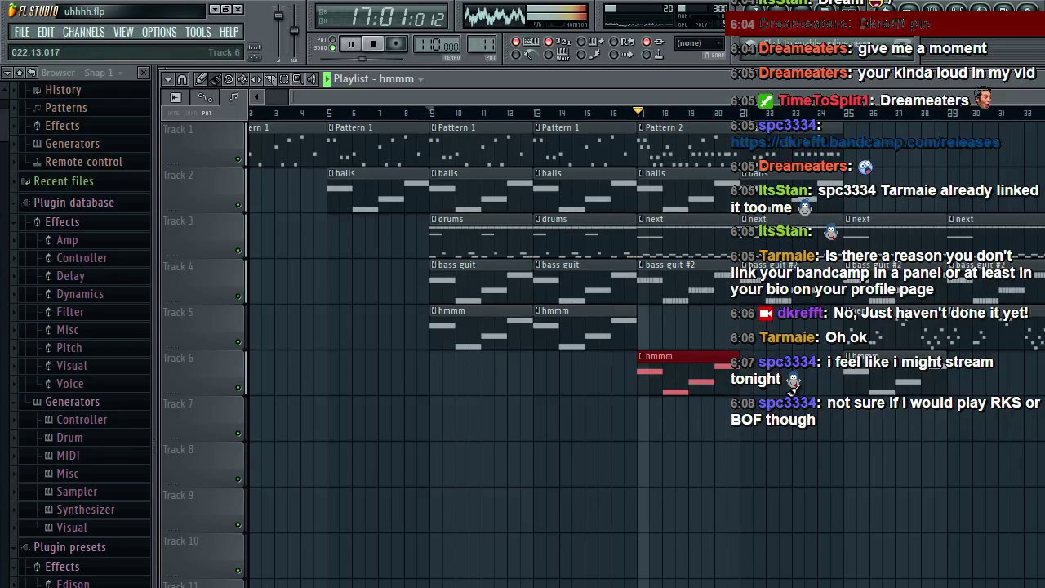
click(790, 391)
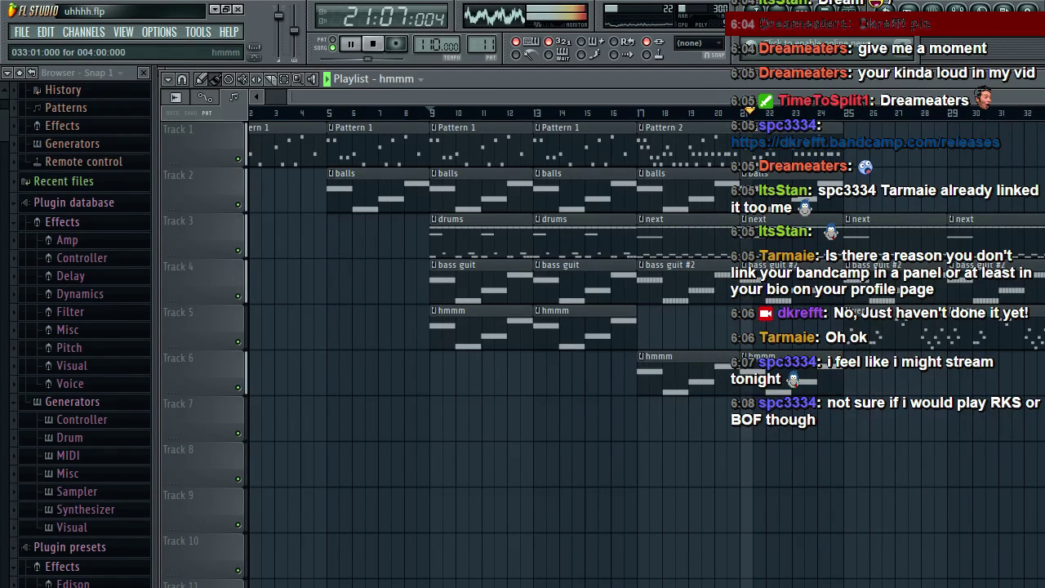
Step: Repeat the next, bass guit #2 and verse clips around bar 37, and extend the hmmm part alongside them
click(988, 242)
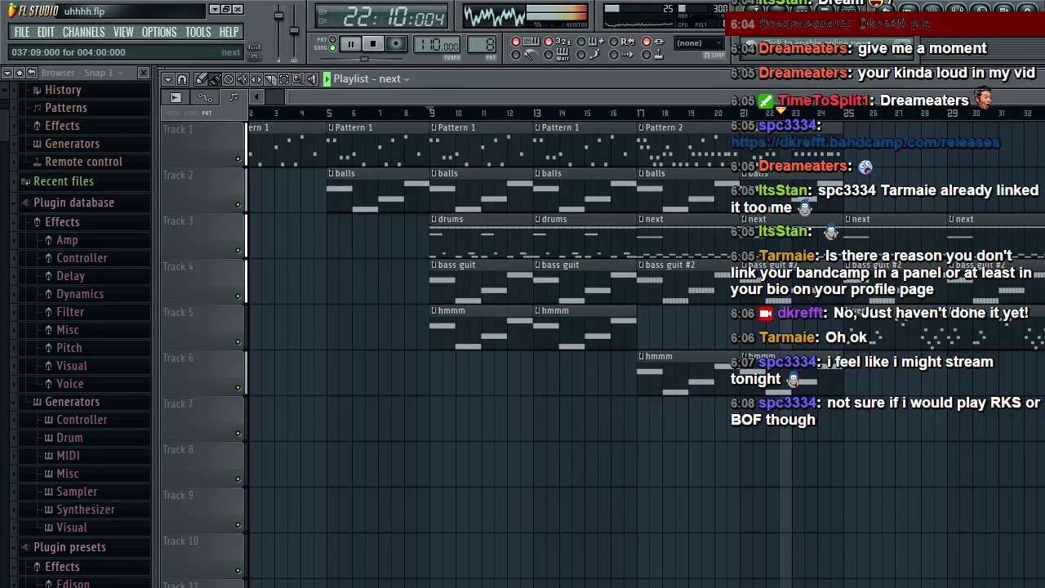
click(1013, 286)
click(1044, 286)
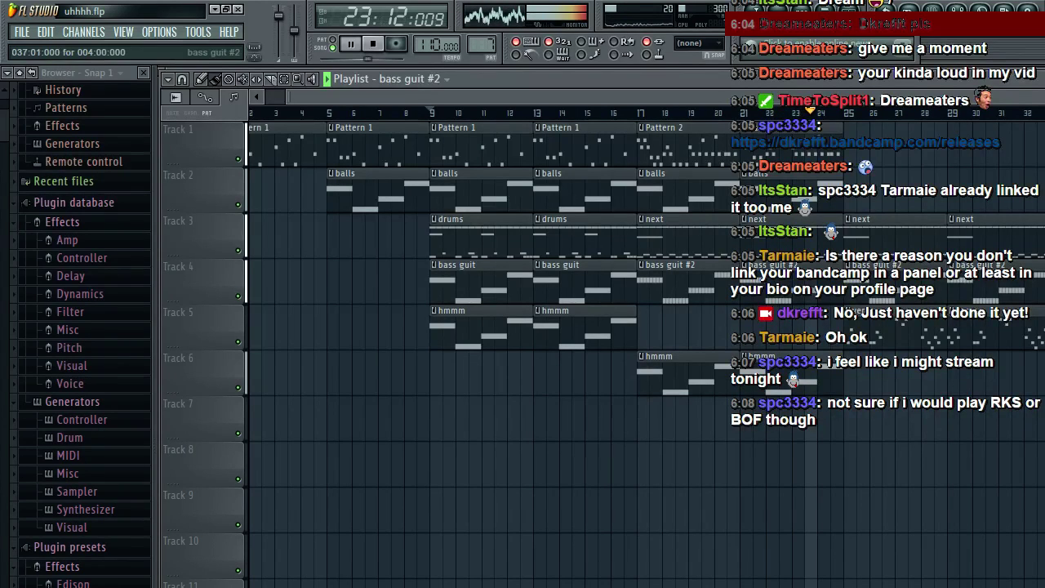
click(1021, 332)
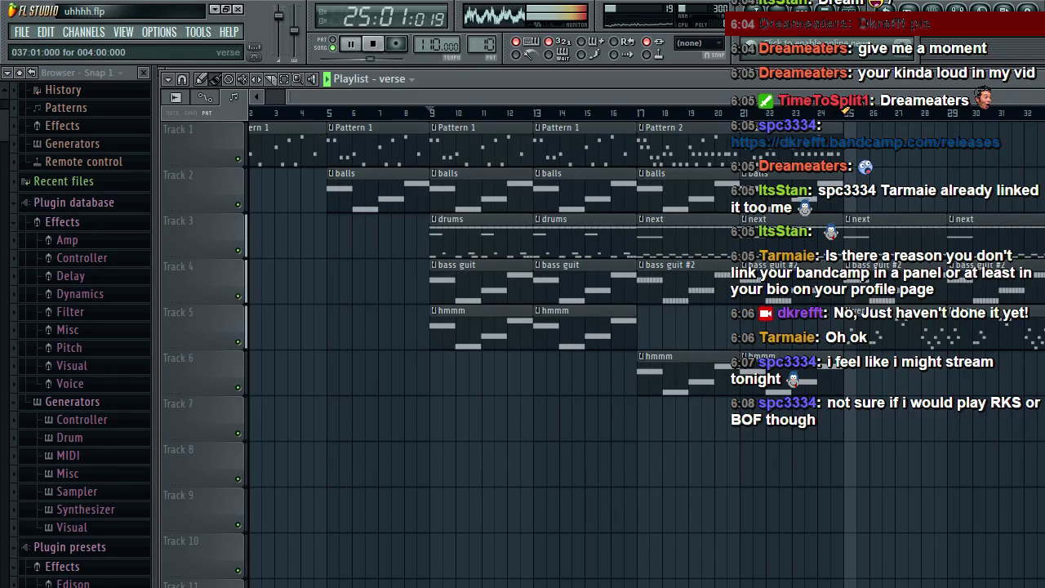
click(1044, 376)
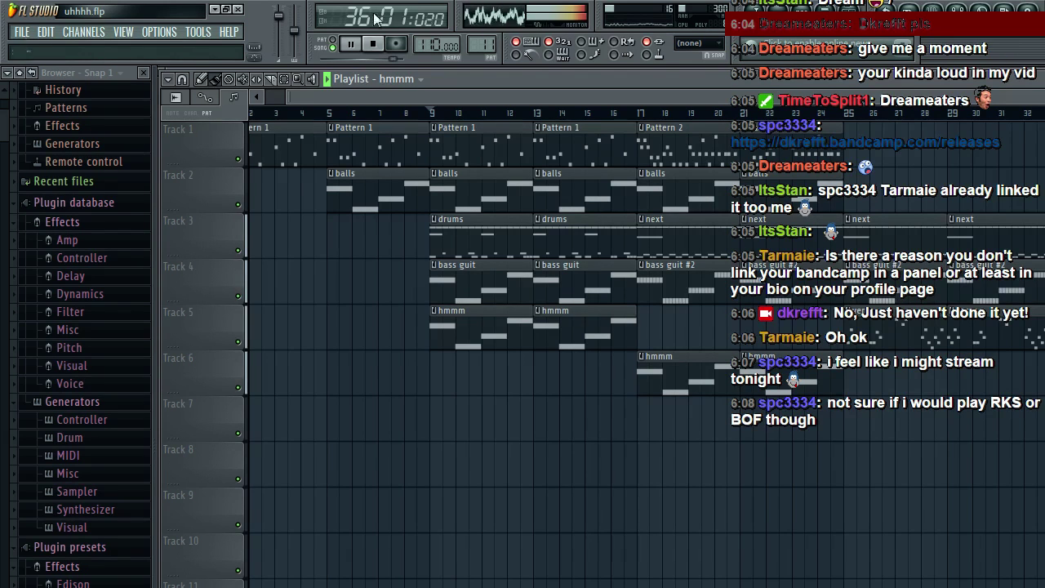
Step: Check the channel rack while the song plays, stop playback and save the project
click(779, 11)
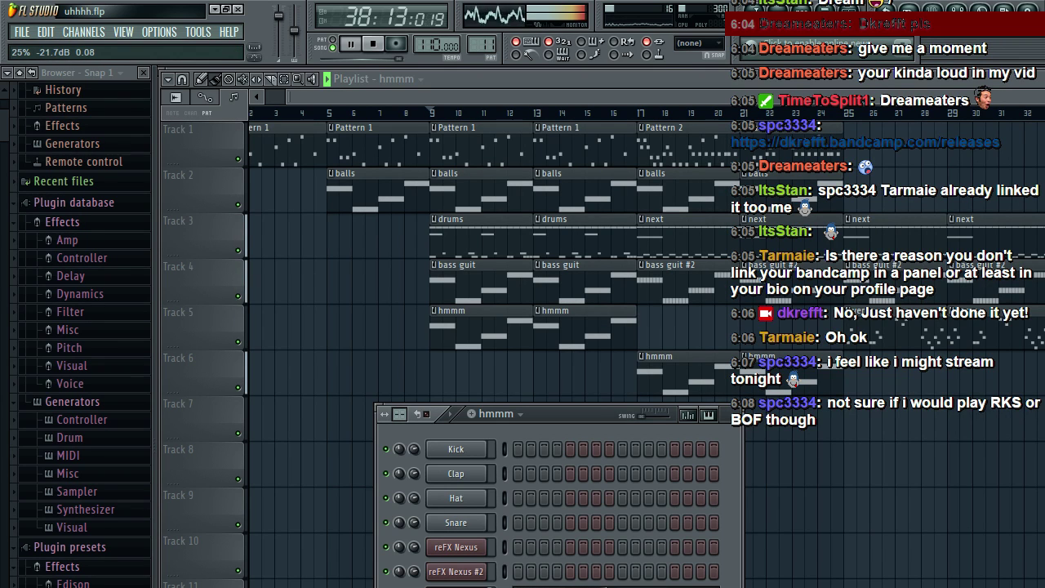
click(642, 92)
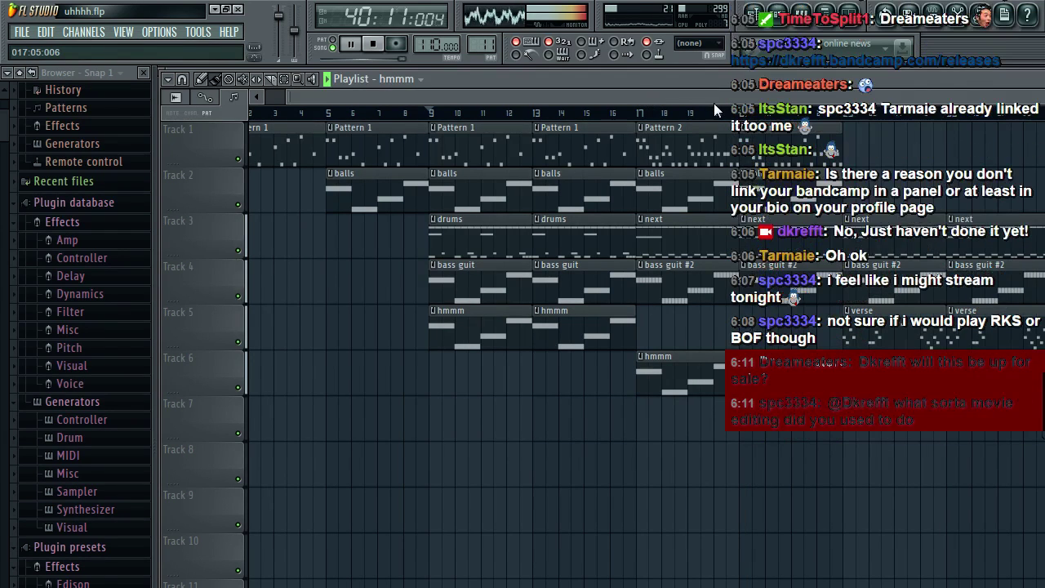
key(space)
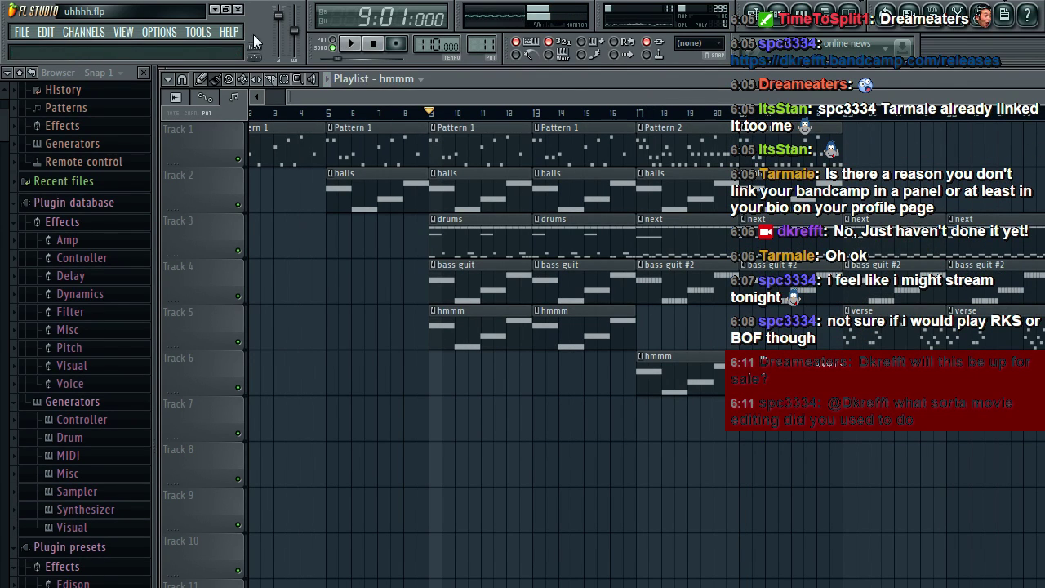
click(25, 34)
click(65, 102)
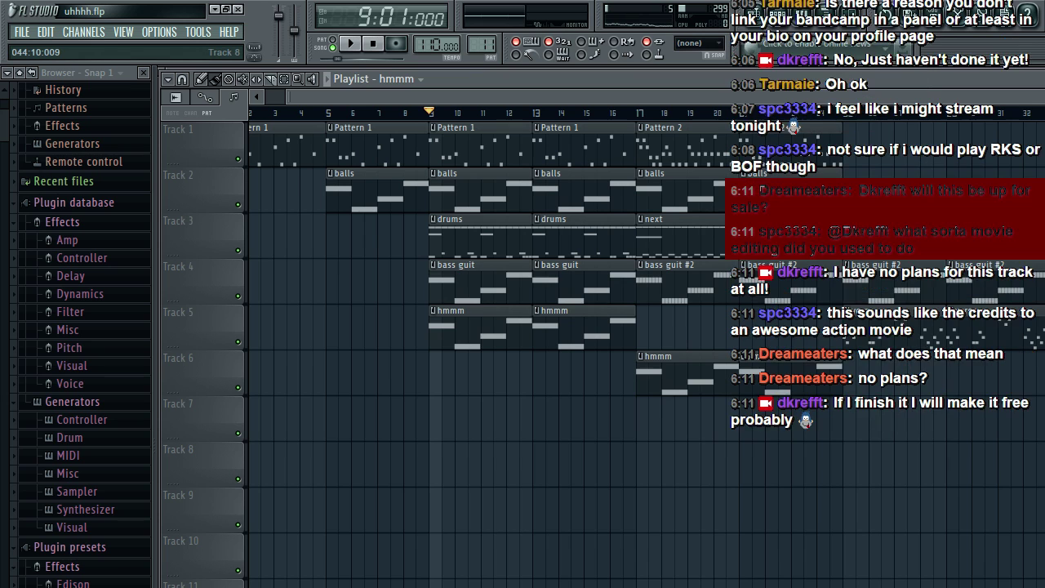
Step: Save the project, play the whole arrangement from bar 1 and stop playback past bar 40
drag(293, 96, 273, 98)
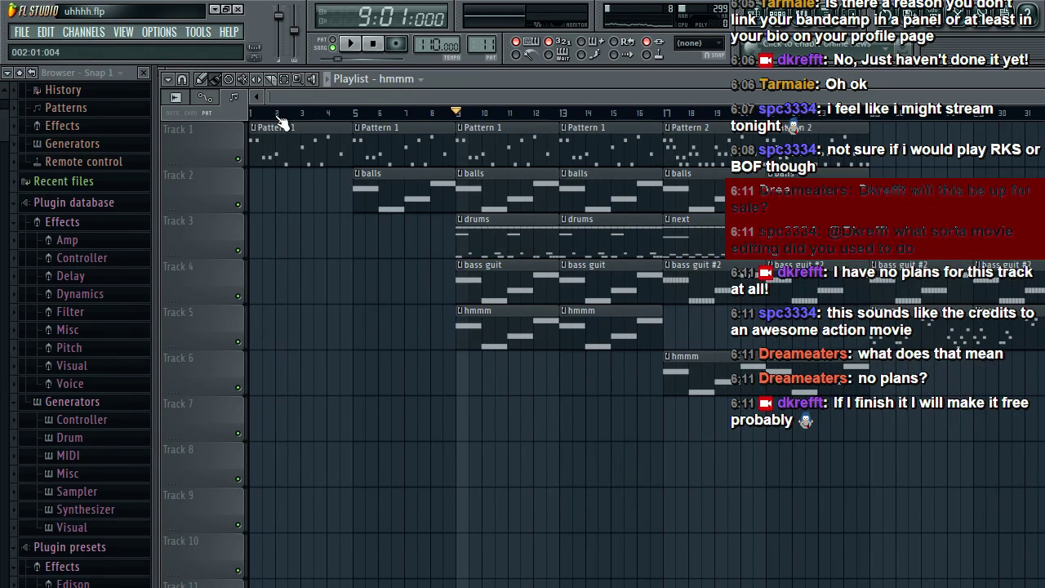
click(22, 32)
click(54, 96)
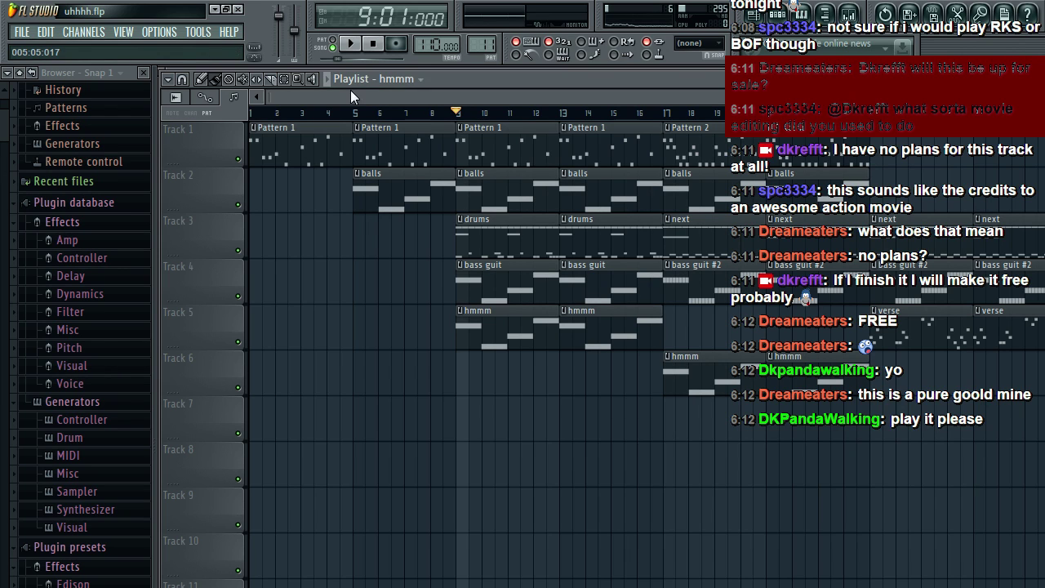
click(254, 113)
key(space)
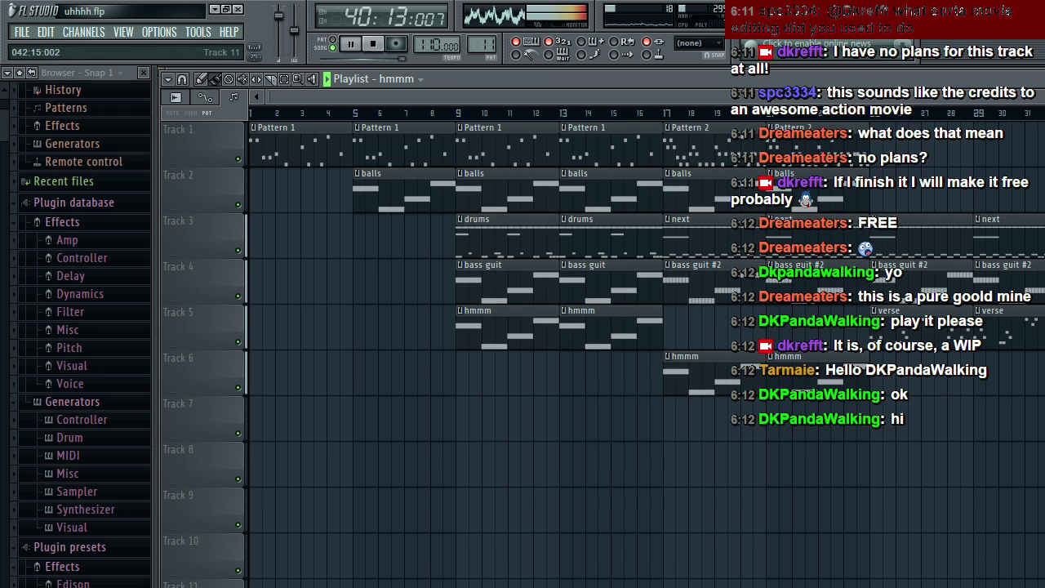
key(space)
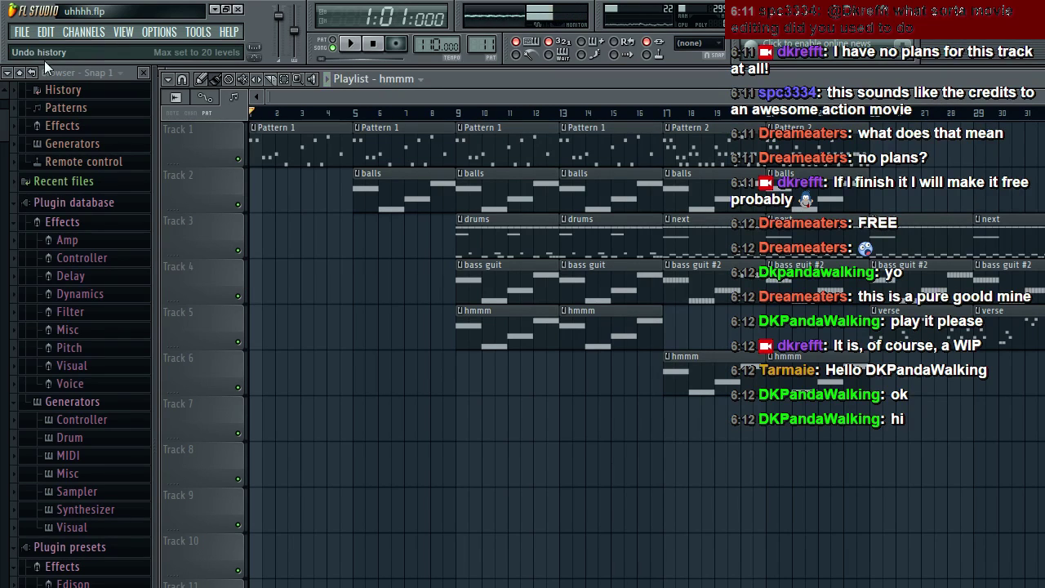
Step: Save uhhhh.flp and open the recent project The Black Door.flp, showing its full arrangement in the playlist
click(22, 32)
key(Escape)
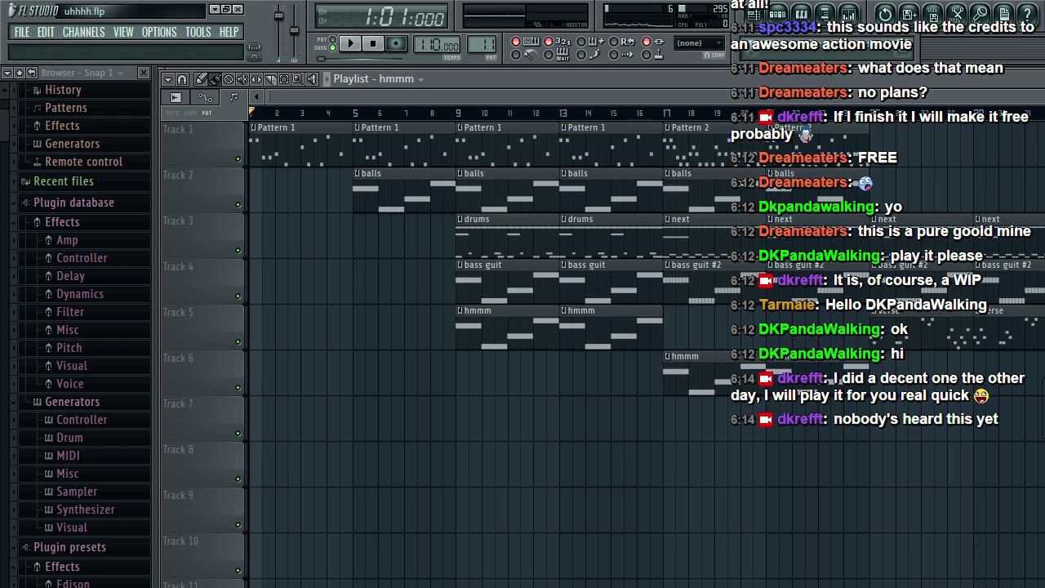
click(22, 31)
click(63, 103)
click(22, 33)
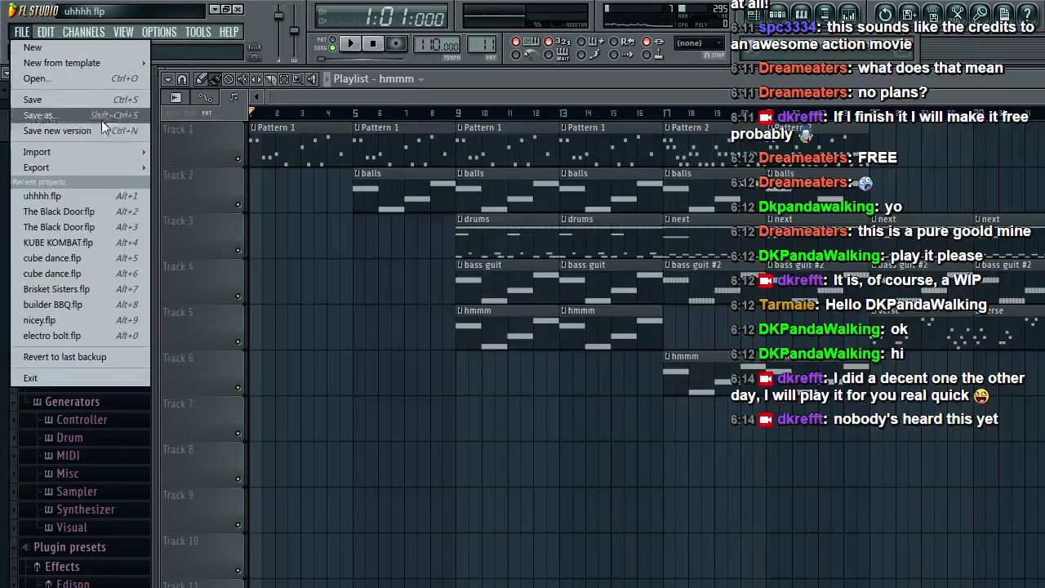
click(123, 209)
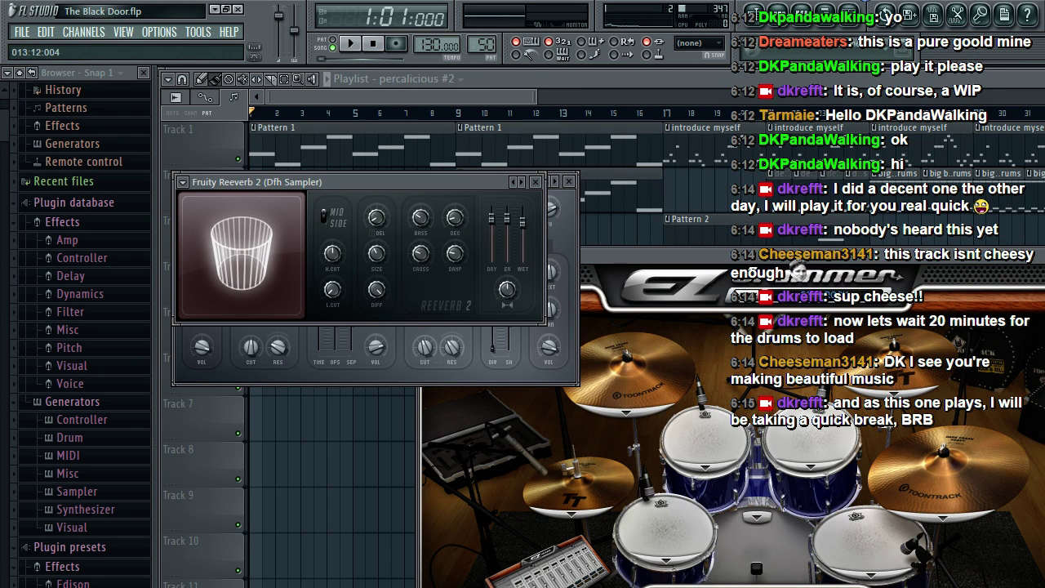
drag(535, 96, 826, 97)
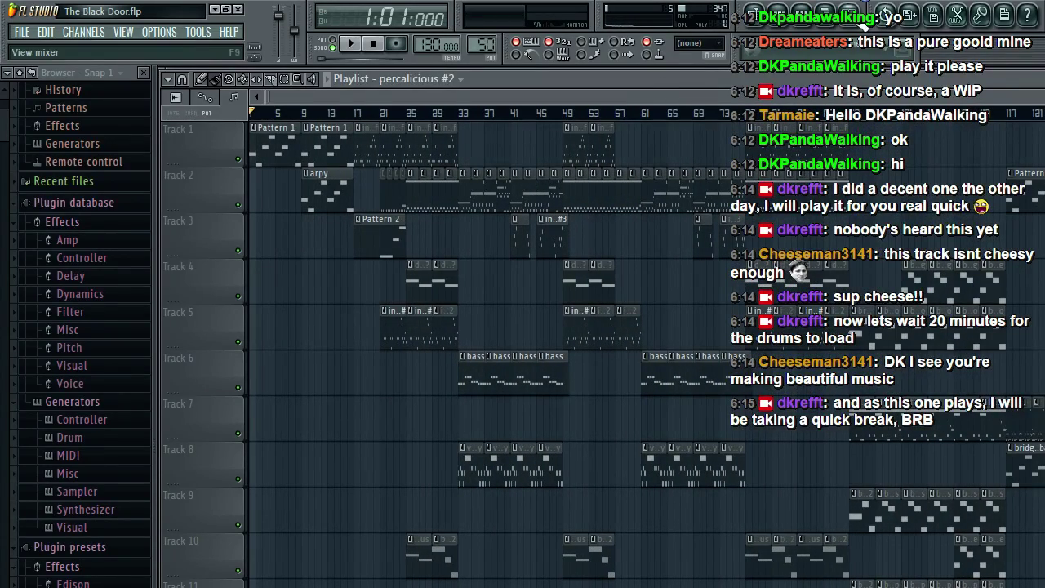
Step: Play The Black Door arrangement from bar 1 through to its end and stop playback
click(851, 14)
click(377, 103)
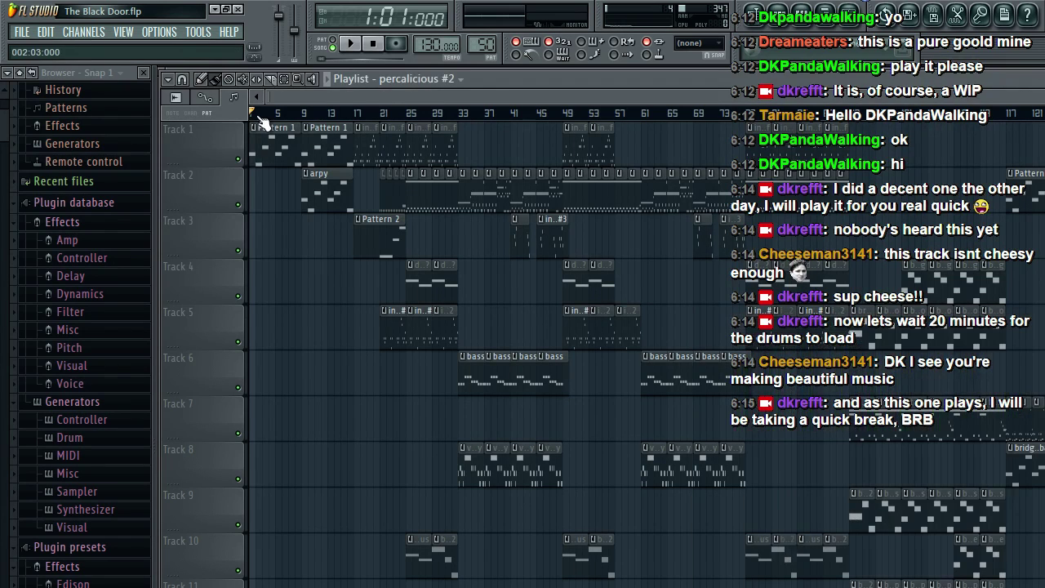
key(space)
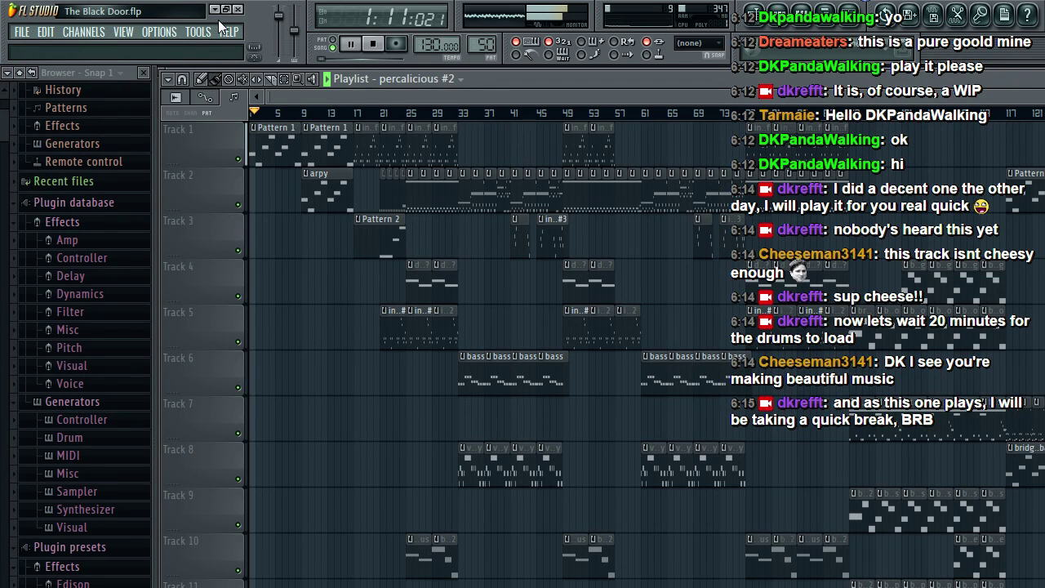
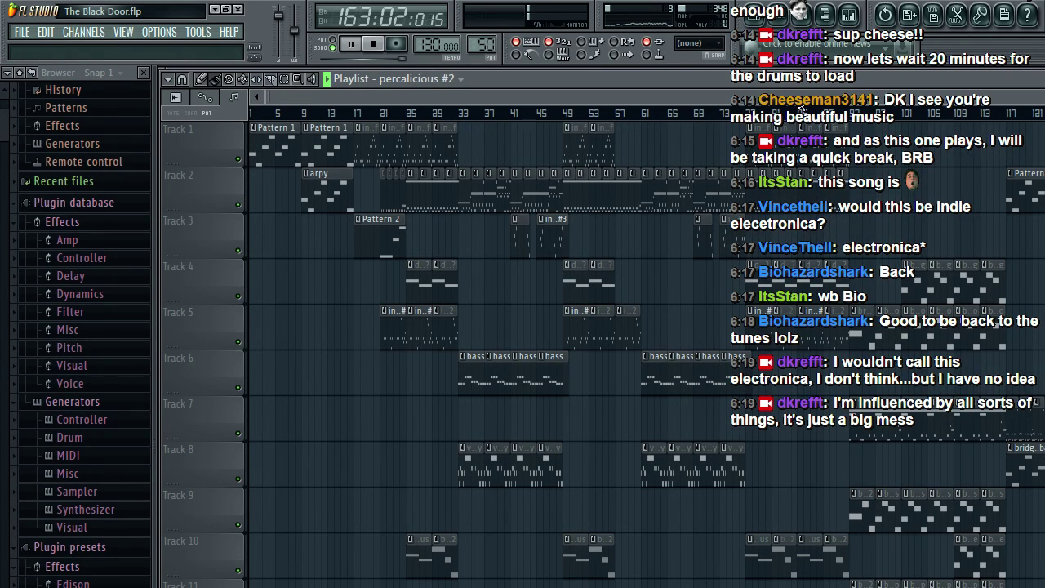
key(space)
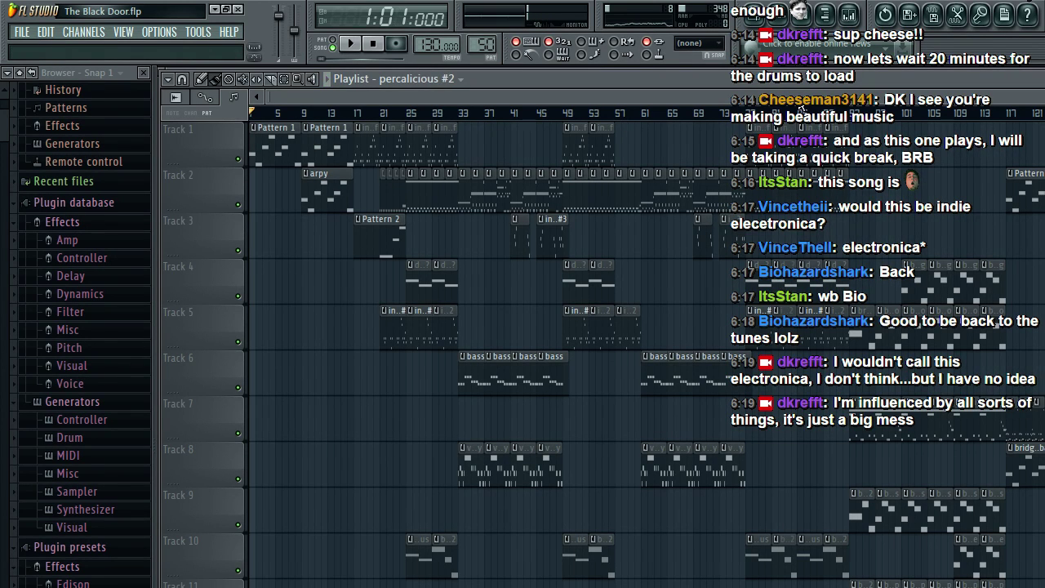
Step: Reopen the recent project uhhhh.flp and clear the plugin windows away from the playlist
click(22, 33)
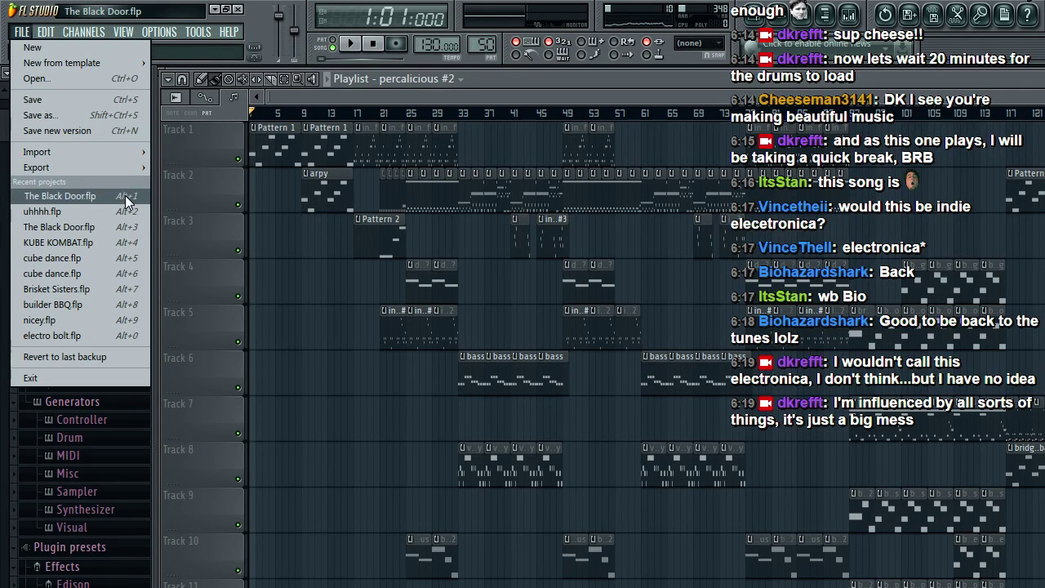
click(99, 226)
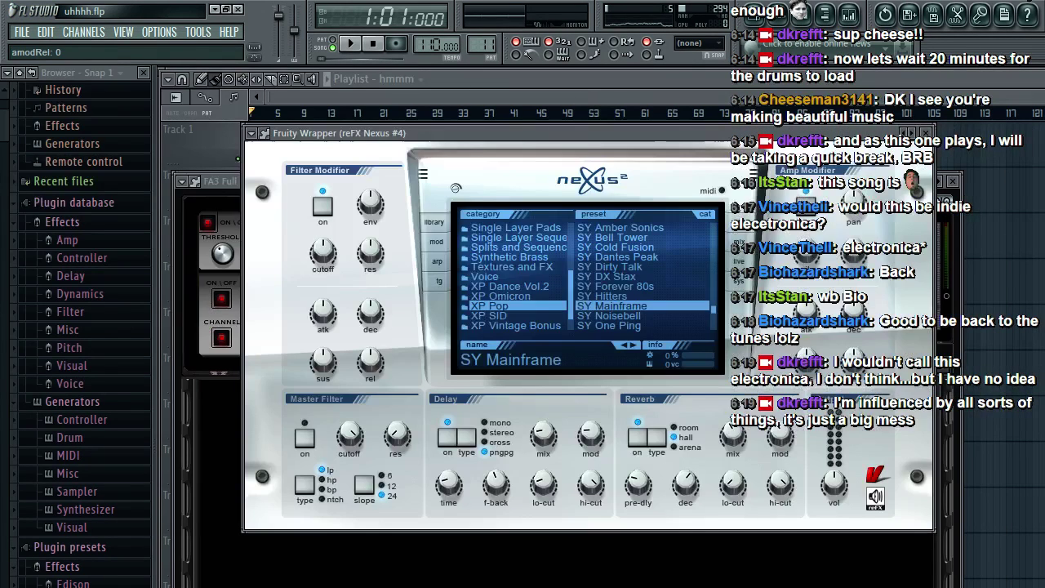
click(577, 95)
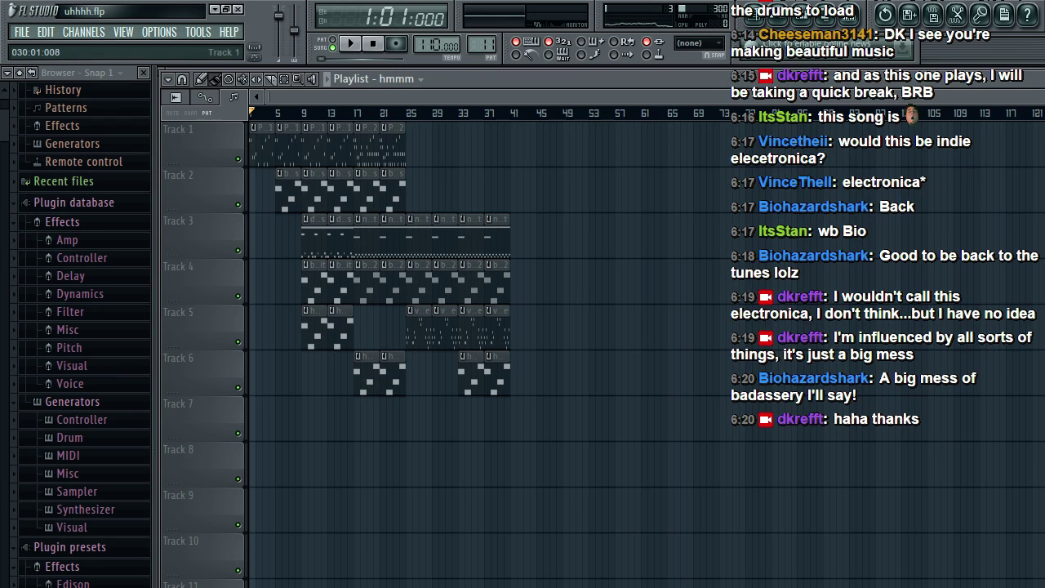
Step: Set the song position to bar 33, where the last hmmm clips on Track 6 begin
scroll(441, 102, up, 4)
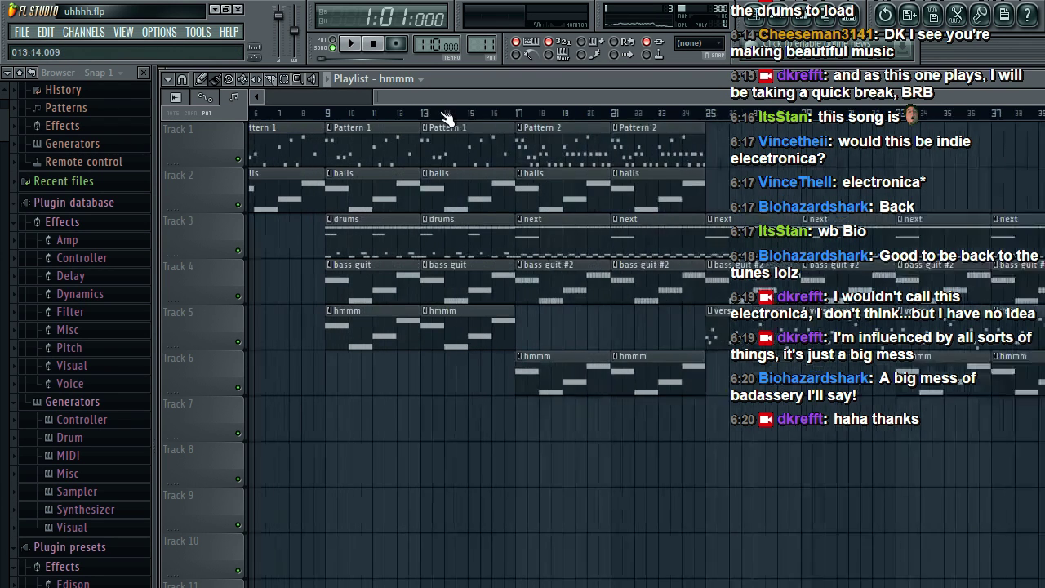
drag(458, 95, 599, 93)
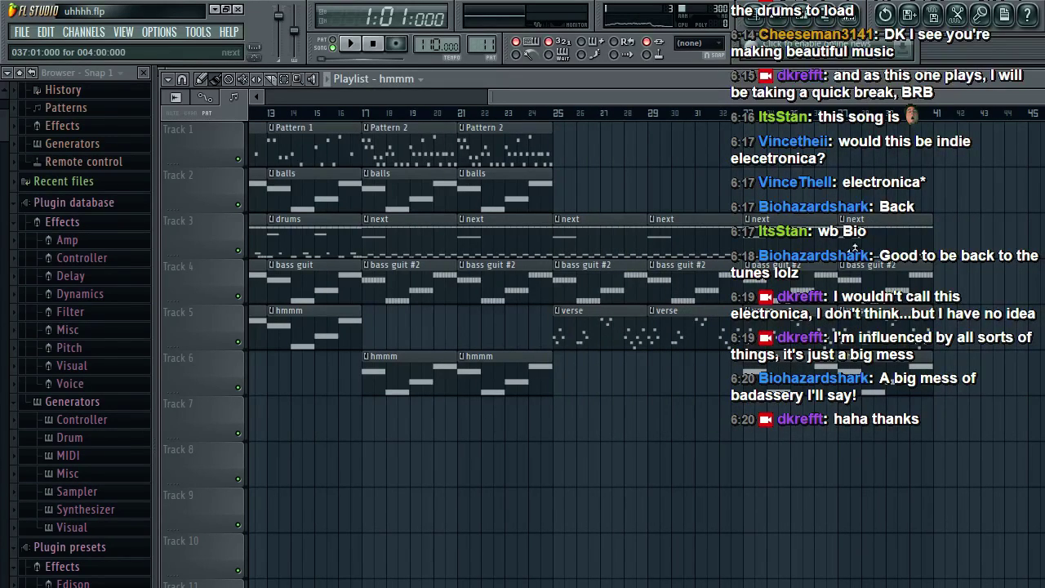
click(794, 112)
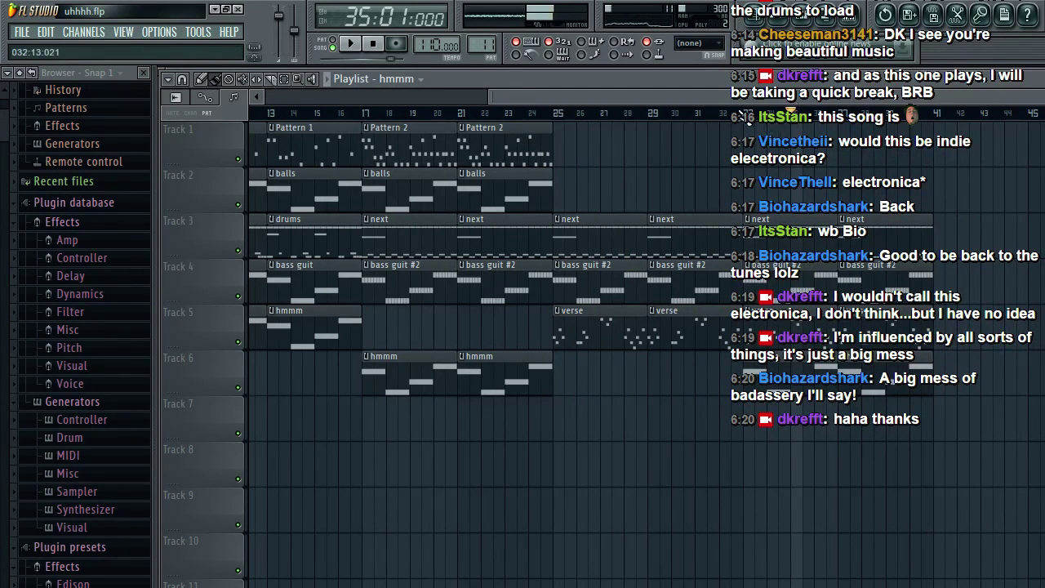
click(744, 113)
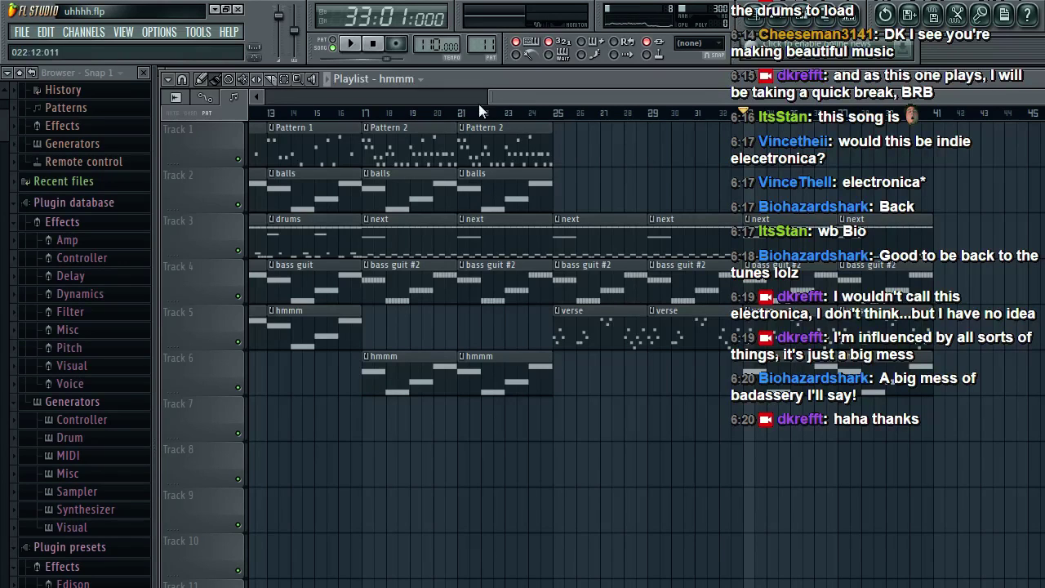
drag(493, 98, 387, 98)
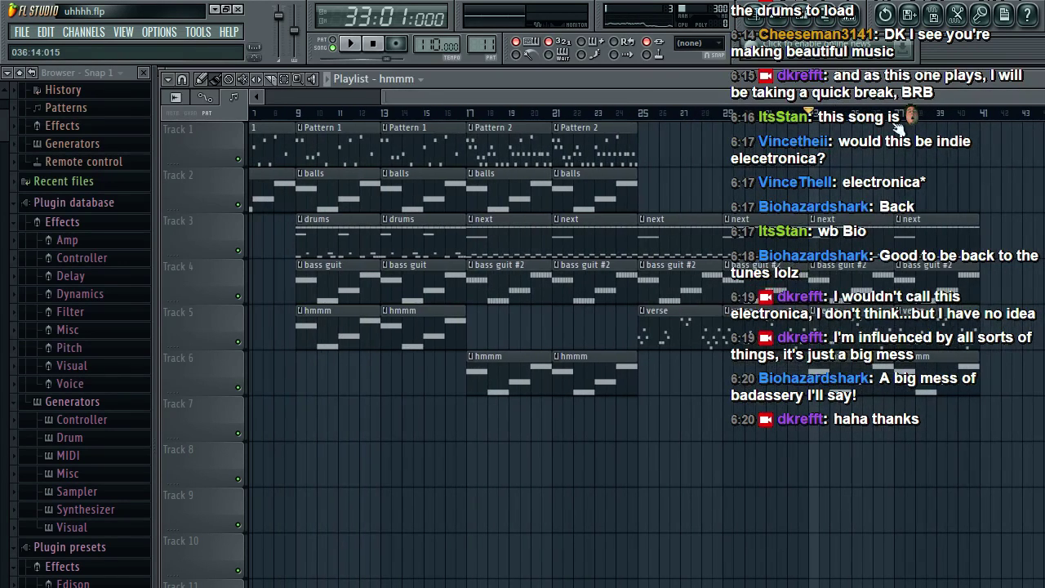
Step: Create a new empty pattern and name it "voice?"
click(778, 22)
click(520, 414)
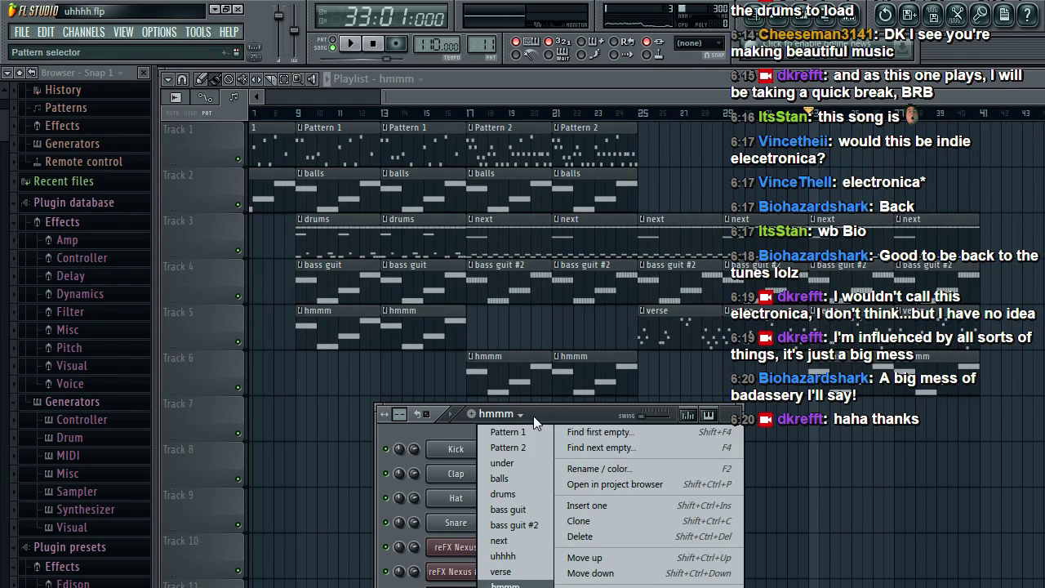
click(598, 448)
text(voice)
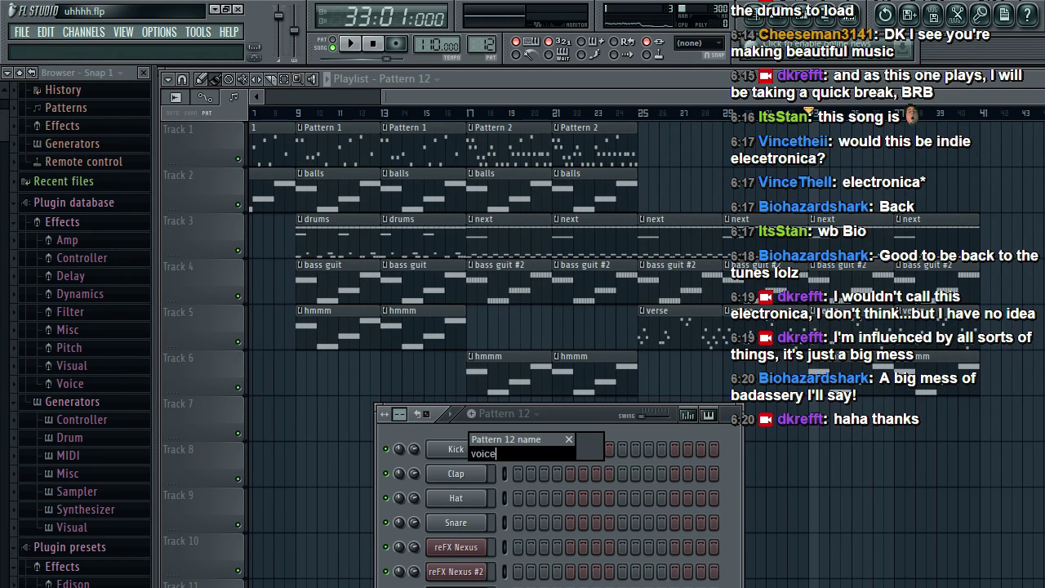
text(?)
key(Return)
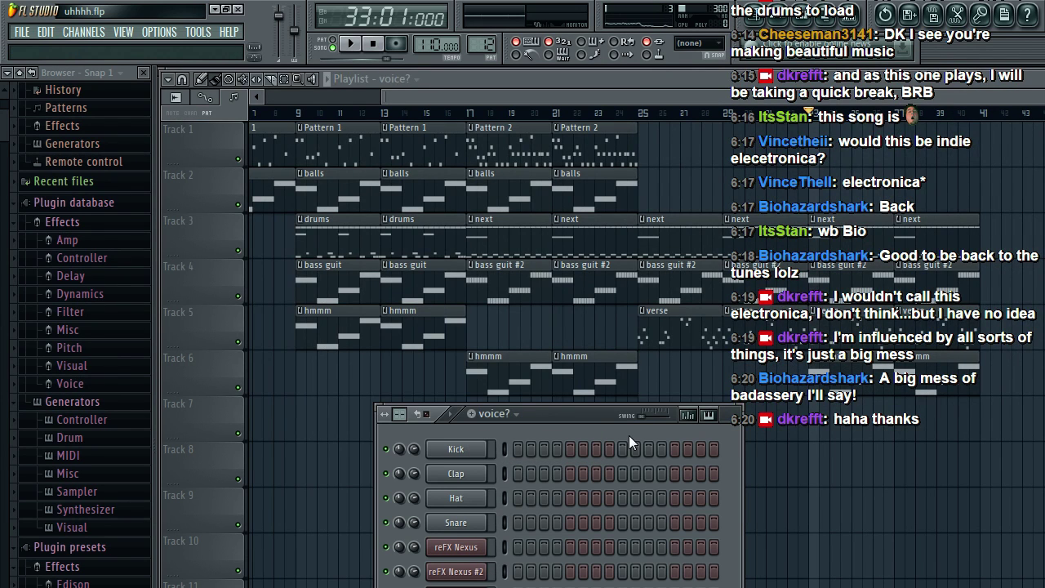
Step: Add a Sytrus channel to the project and close its plugin window
click(83, 32)
mouse_move(65, 42)
click(387, 90)
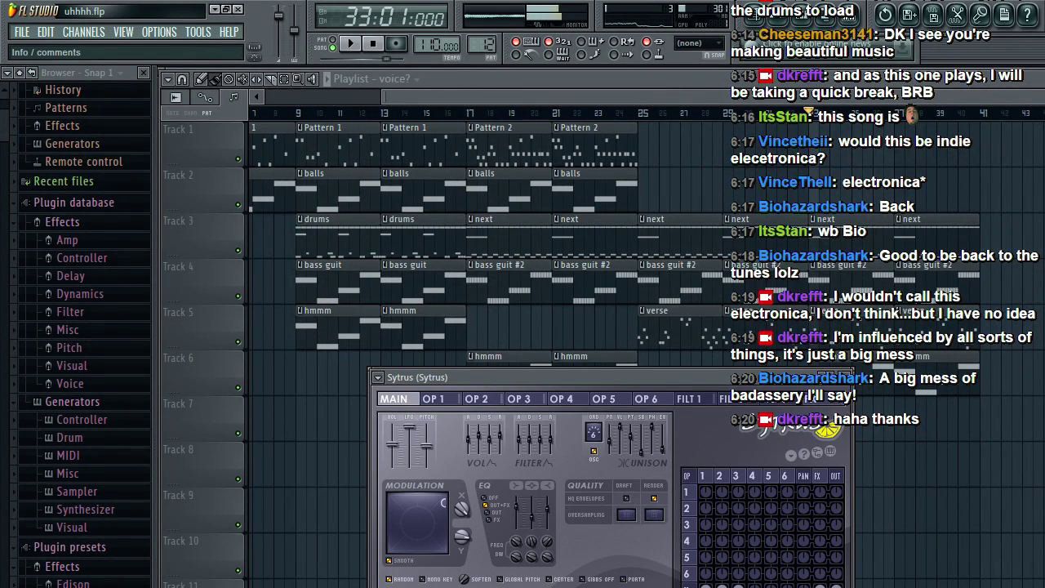
click(846, 377)
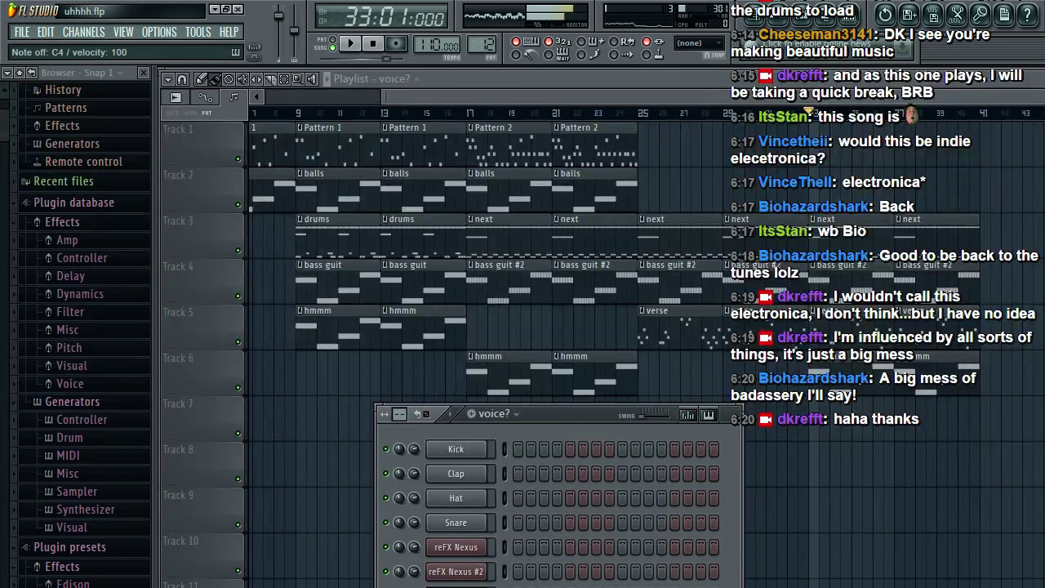
Step: Copy all reFX Nexus #4 notes from the hmmm pattern into the Sytrus piano roll of the voice? pattern
double_click(863, 377)
drag(556, 92, 254, 94)
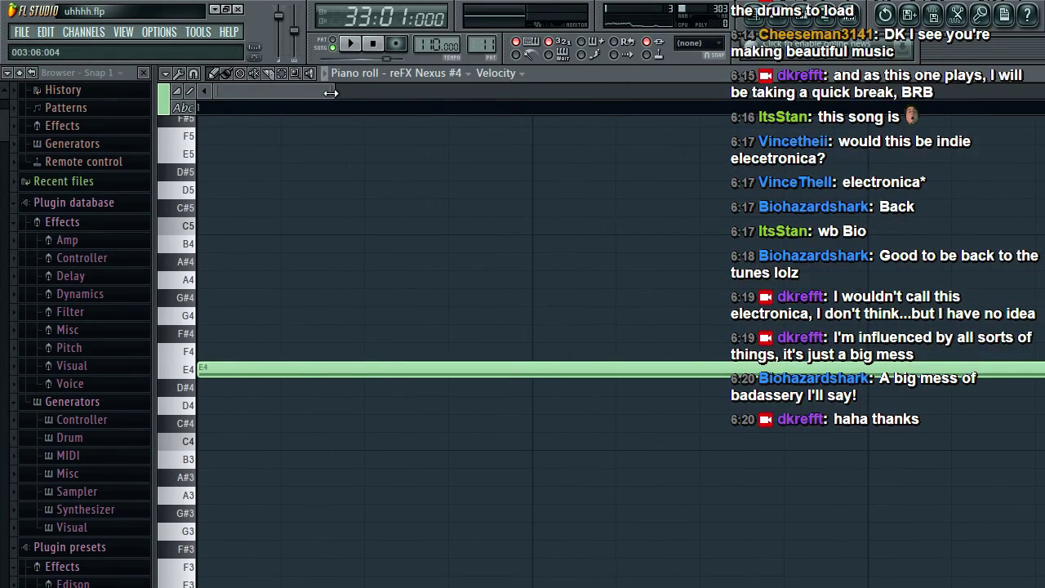
drag(335, 91, 1044, 92)
key(ctrl+a)
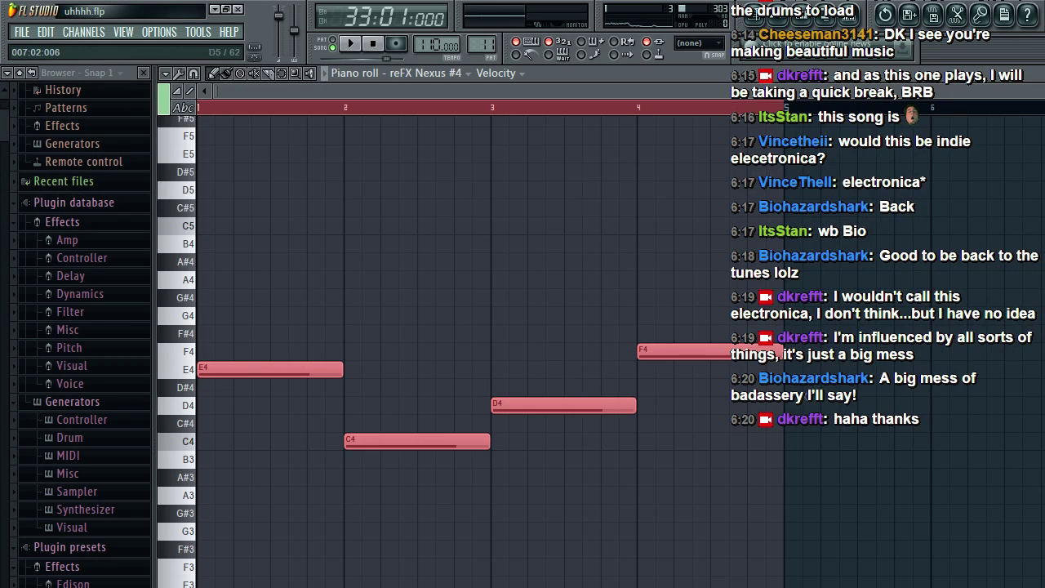
key(F5)
key(F6)
click(496, 414)
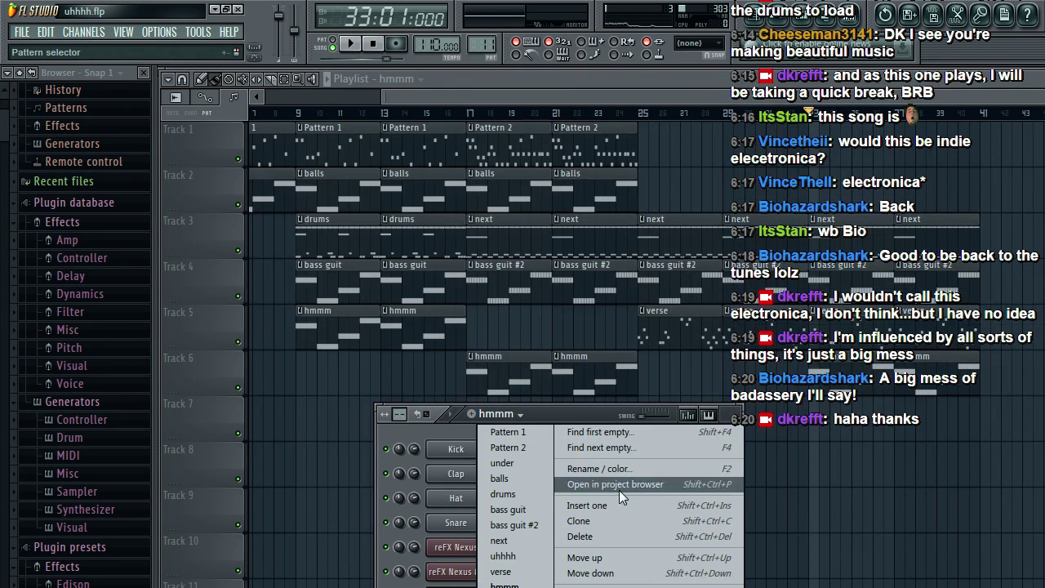
click(501, 585)
key(F7)
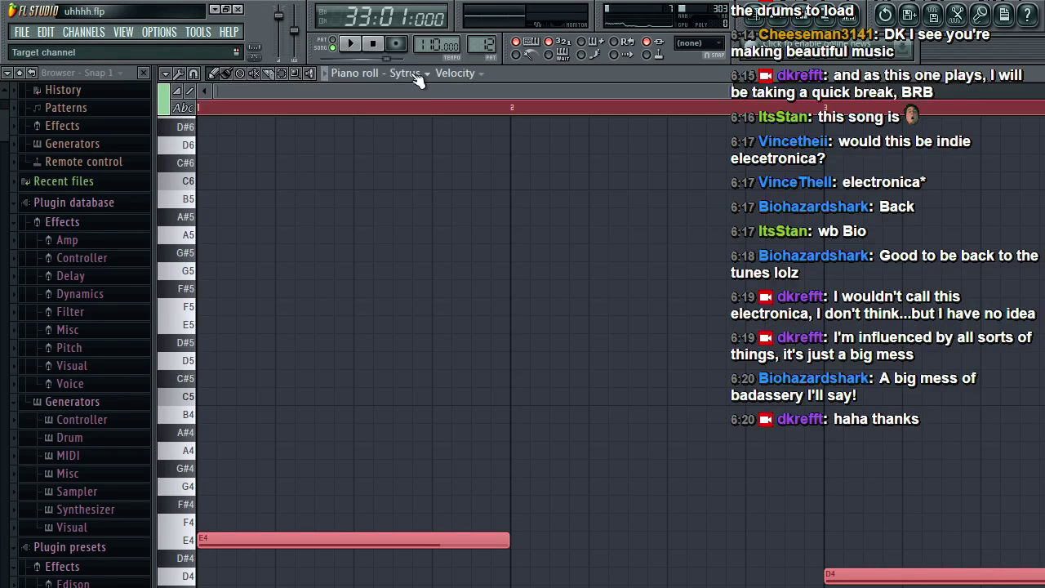
Step: Transpose the copied Sytrus notes up two octaves and return to the playlist
click(165, 73)
mouse_move(190, 106)
click(322, 250)
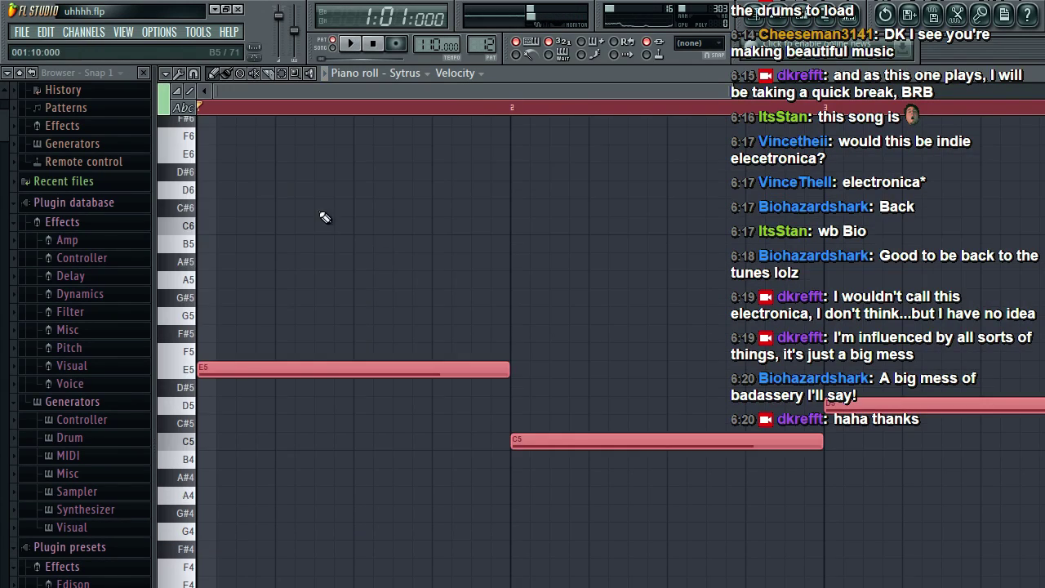
click(165, 73)
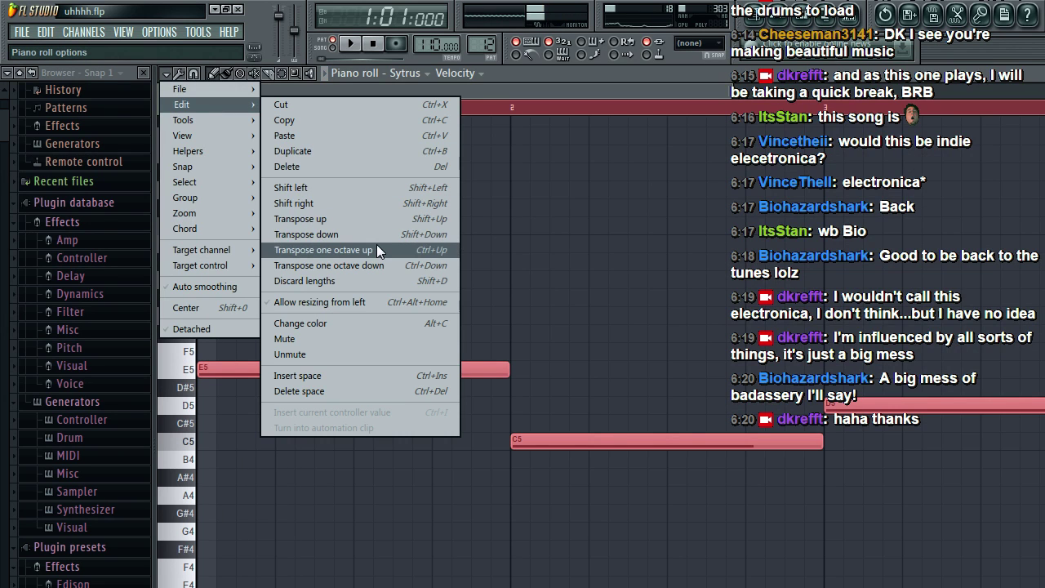
click(376, 247)
key(F5)
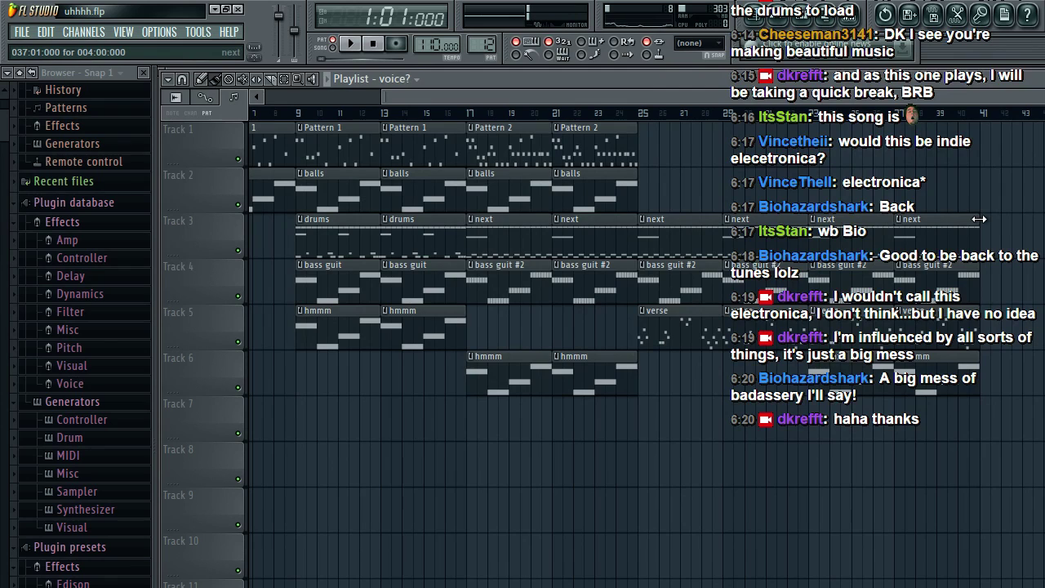
Step: Place voice? clips on Track 2 at bars 37 and 33, and set the song position to bar 33
click(987, 194)
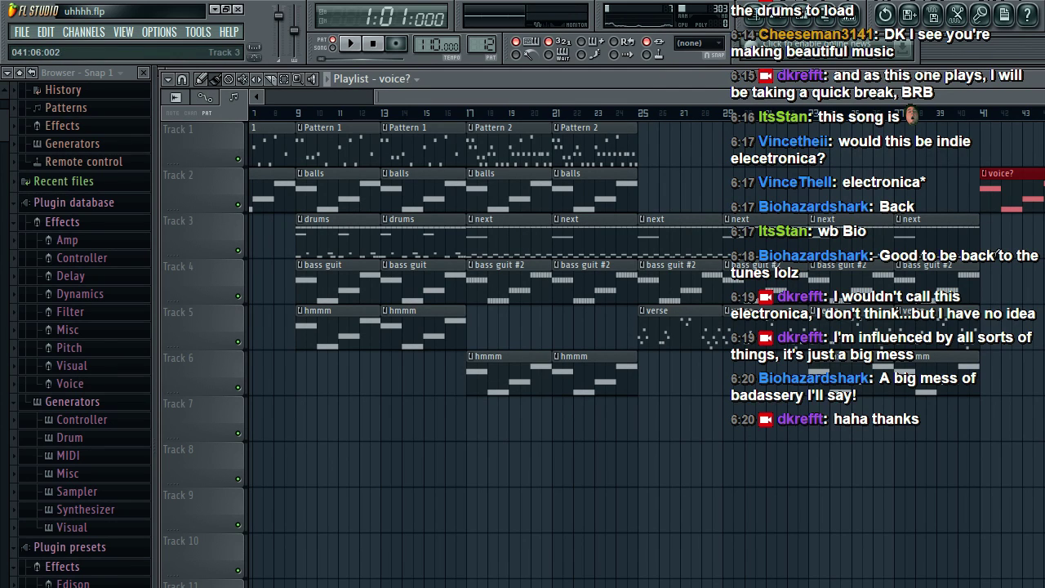
drag(1013, 204, 927, 204)
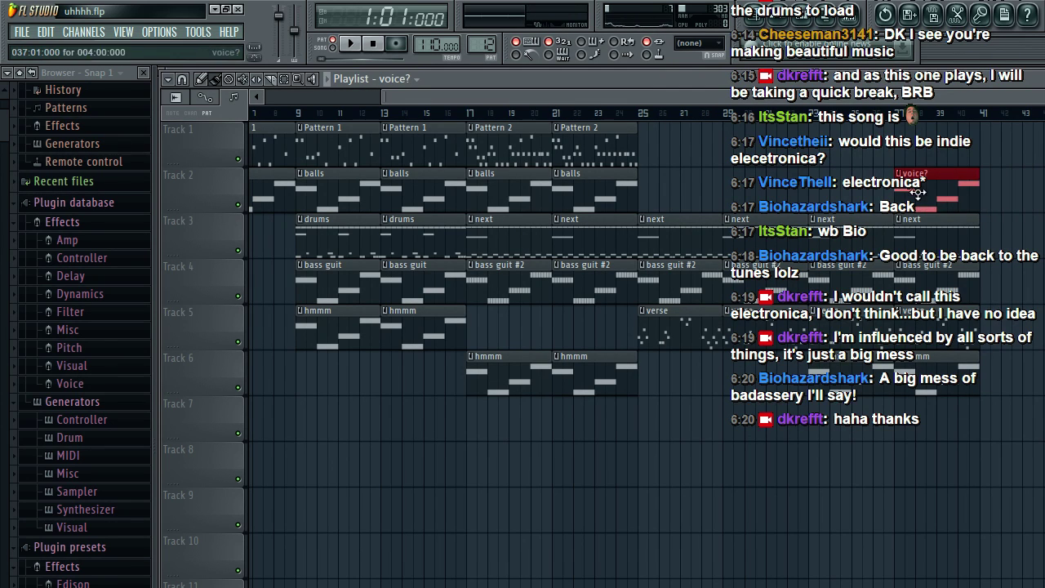
click(899, 113)
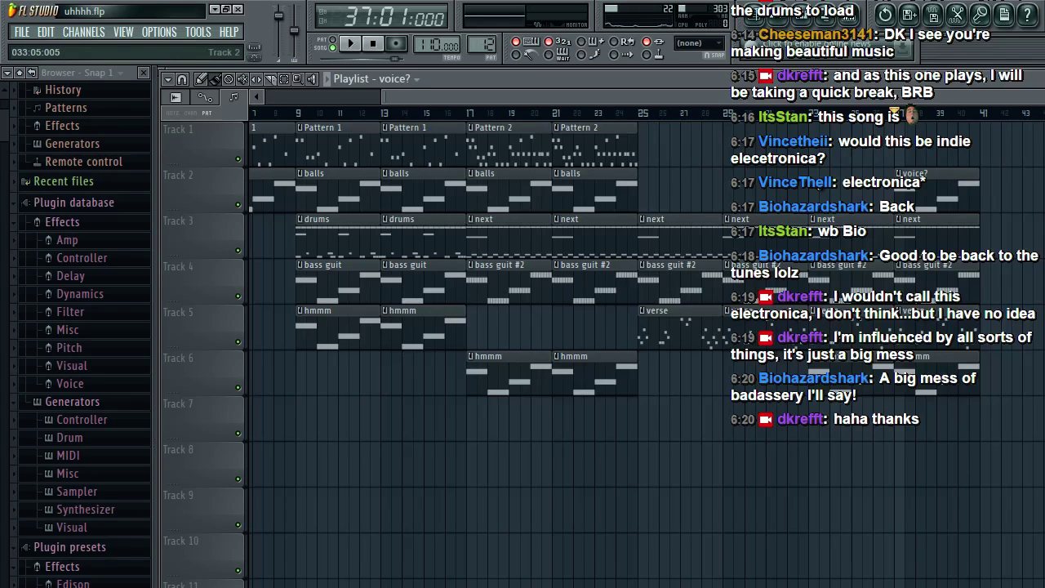
click(817, 115)
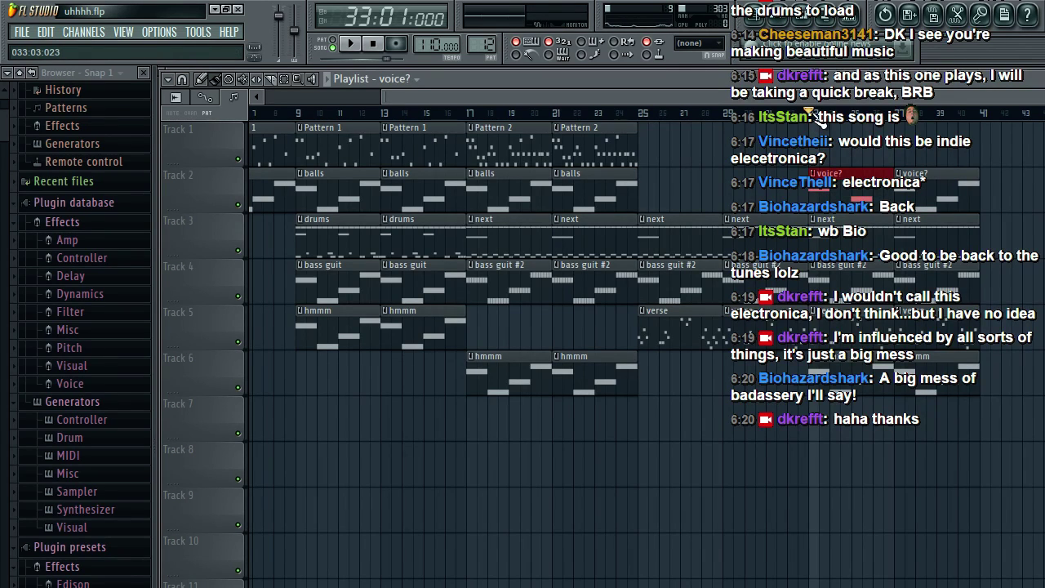
Step: Play the section from bar 33, stop, and delete both voice? clips from Track 2
key(space)
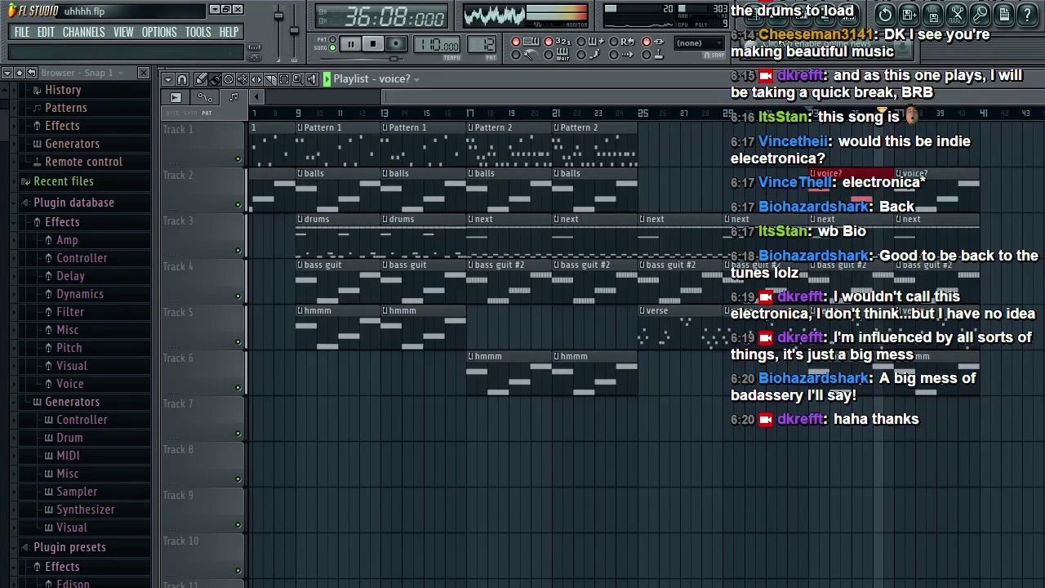
key(space)
right_click(859, 178)
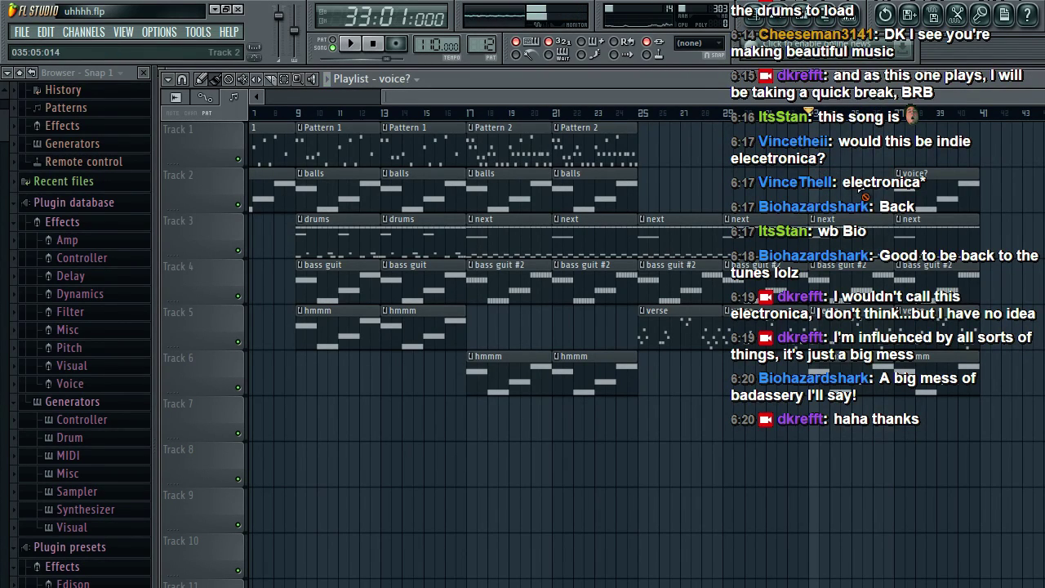
right_click(946, 196)
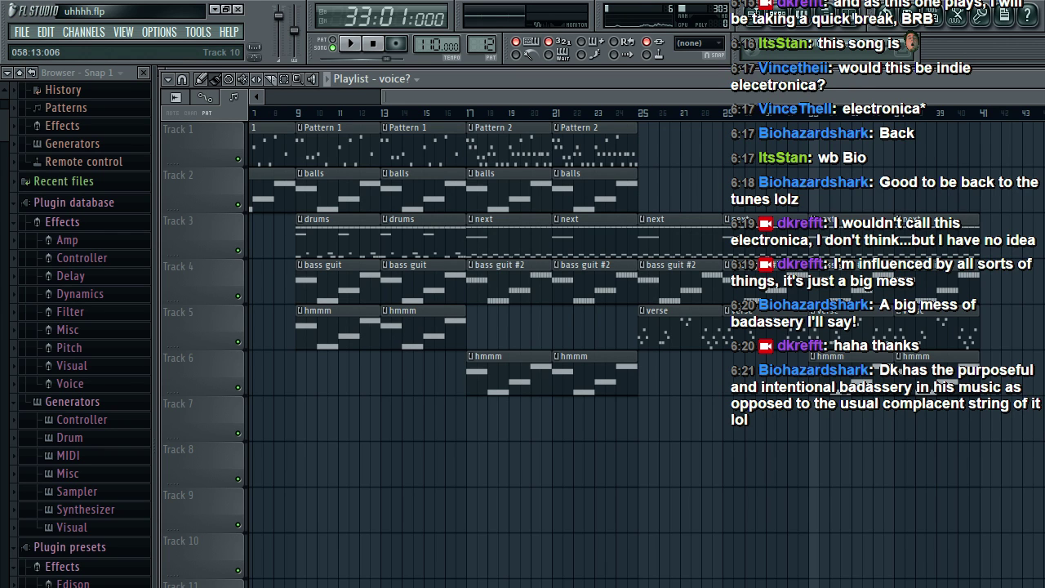
Step: Save the uhhhh.flp project
click(22, 32)
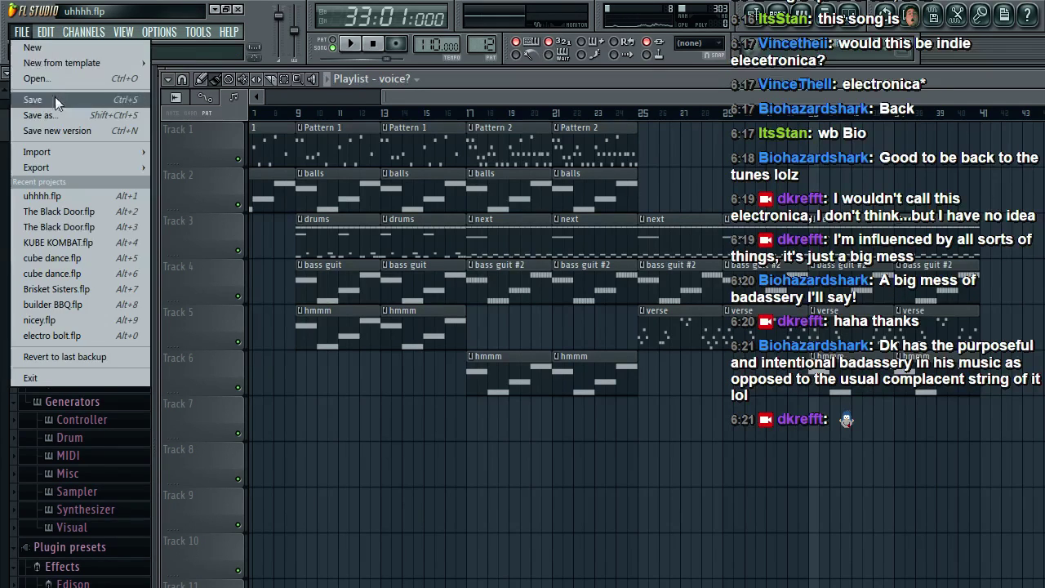
click(54, 97)
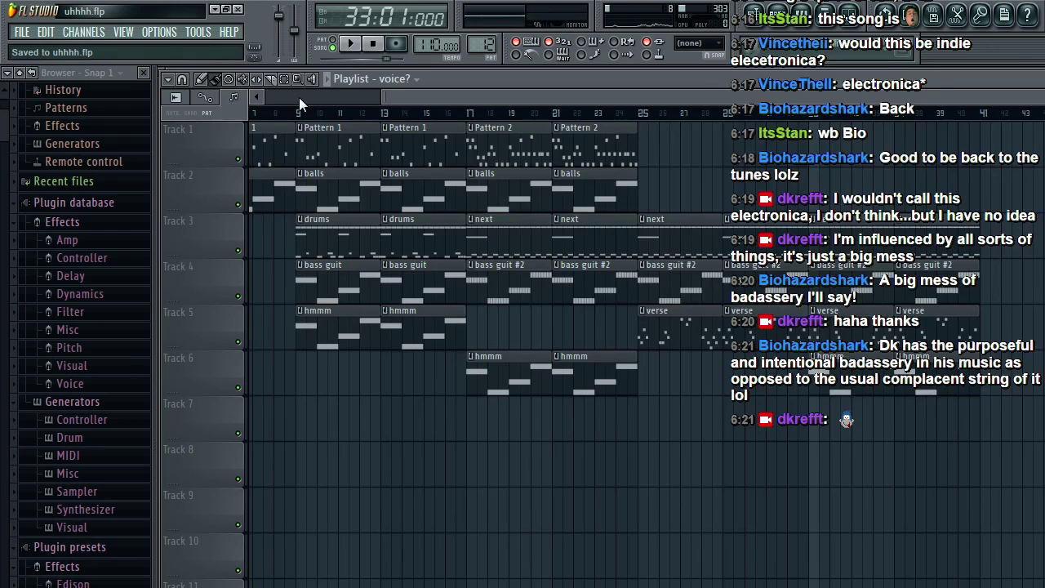
Step: Play the song from bar 25, then open the verse clip's reFX Nexus notes and play them
click(299, 97)
click(766, 115)
key(space)
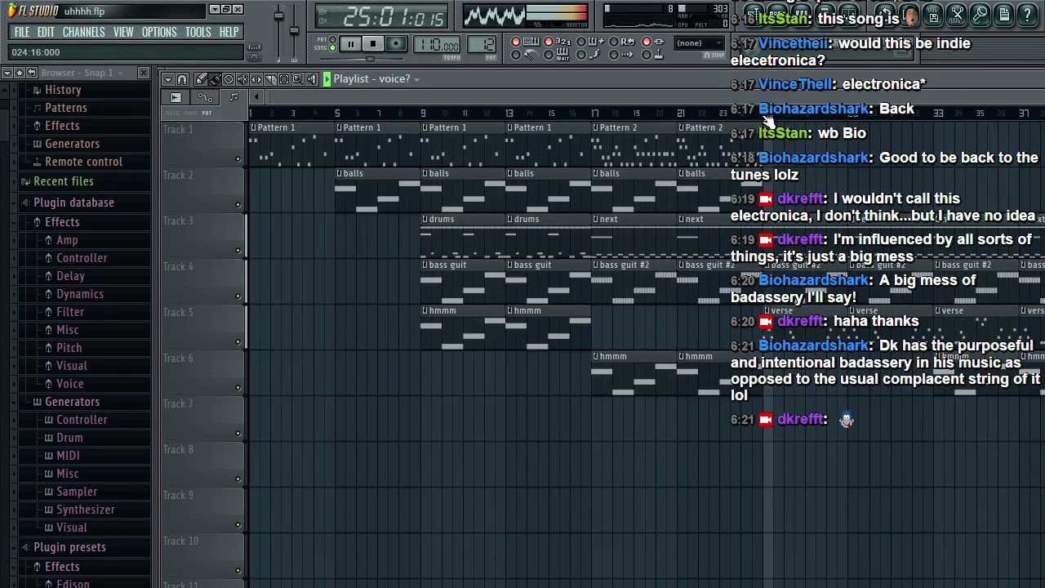
key(space)
double_click(809, 335)
key(space)
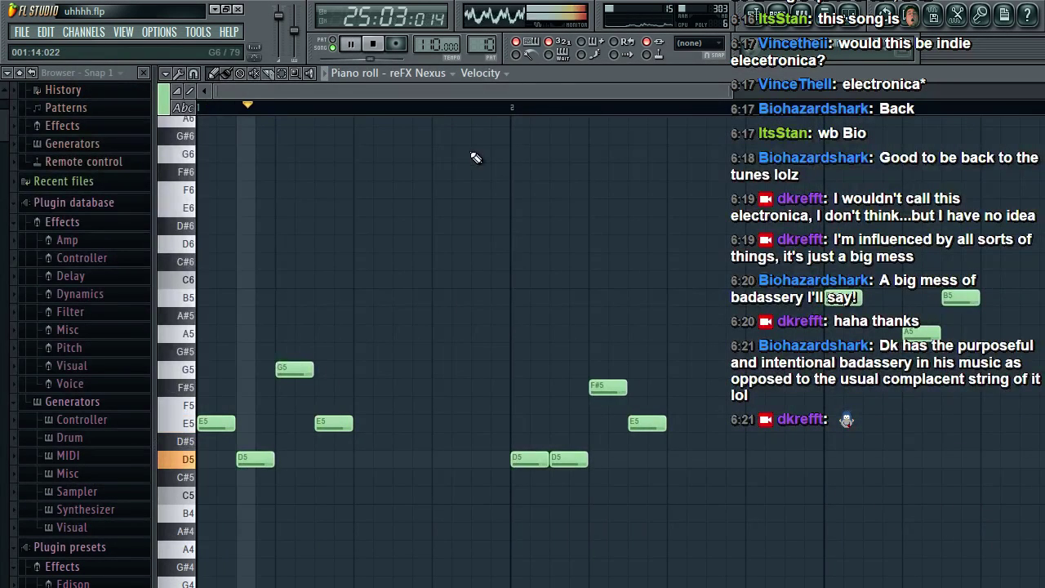
Step: Play the verse pattern from its third bar, viewing bars 3 and 4, and stop
drag(733, 92, 835, 92)
key(space)
click(723, 109)
key(space)
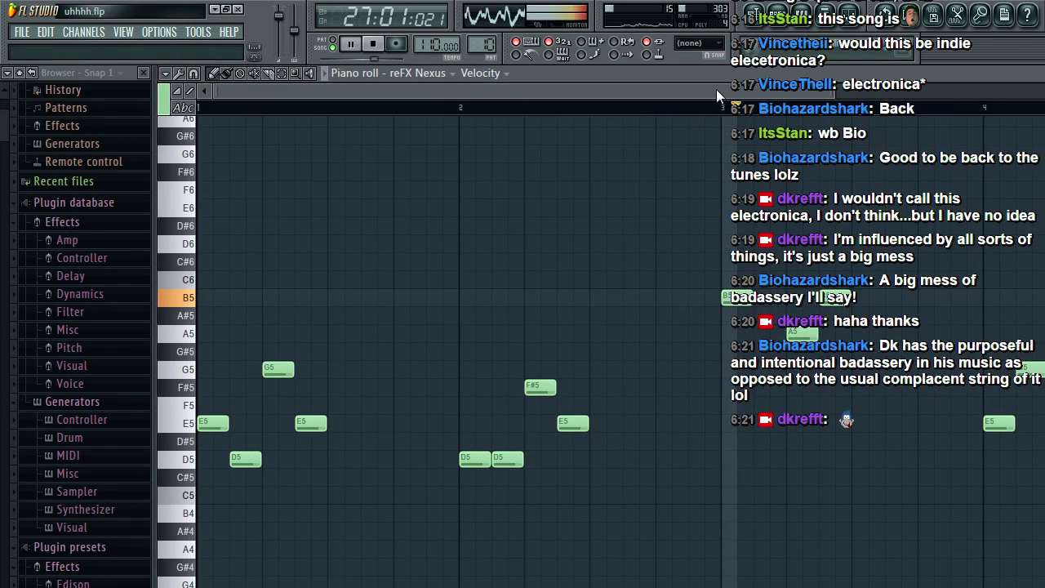
drag(716, 90, 918, 90)
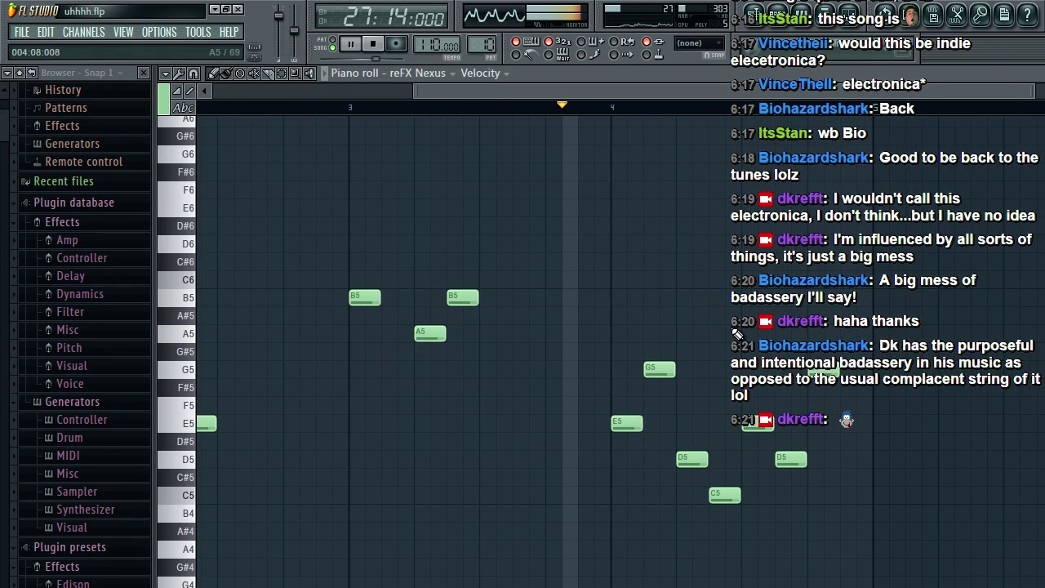
key(space)
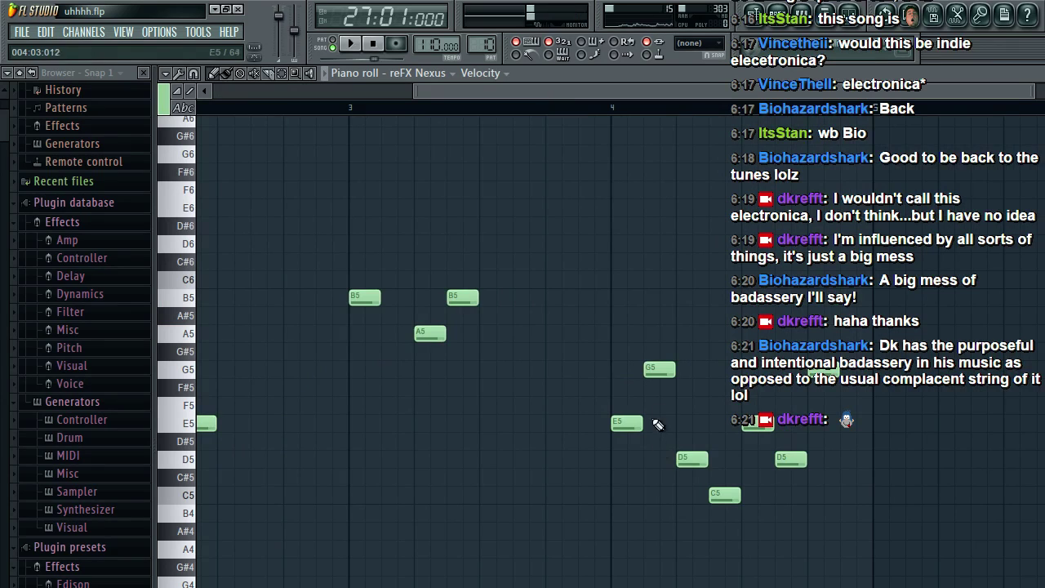
Step: Delete the verse notes after the opening E5 in bar 4, add an E5 at step 5, and audition the bar
right_click(656, 370)
click(680, 428)
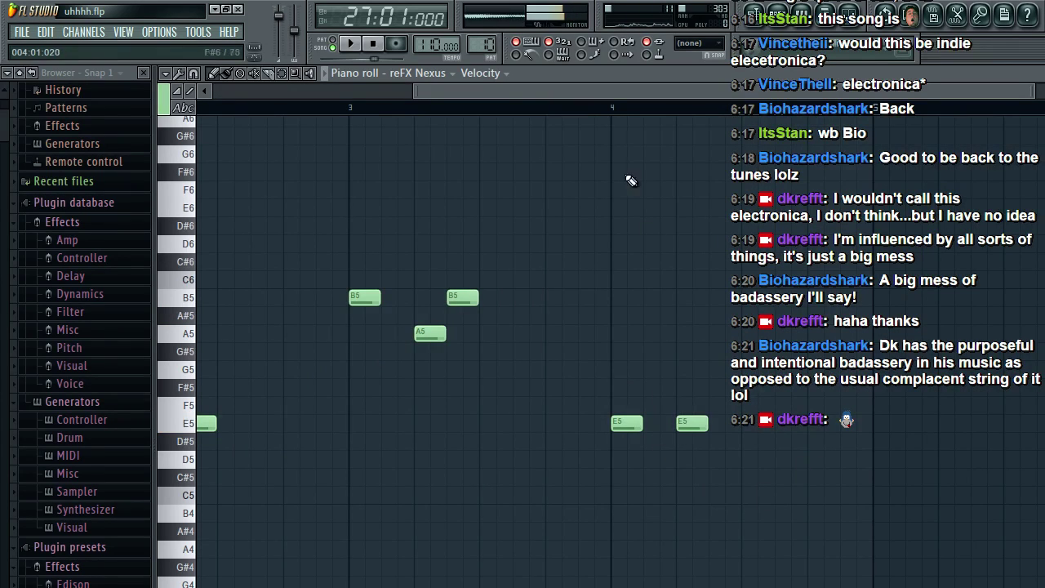
click(618, 111)
key(space)
key(space)
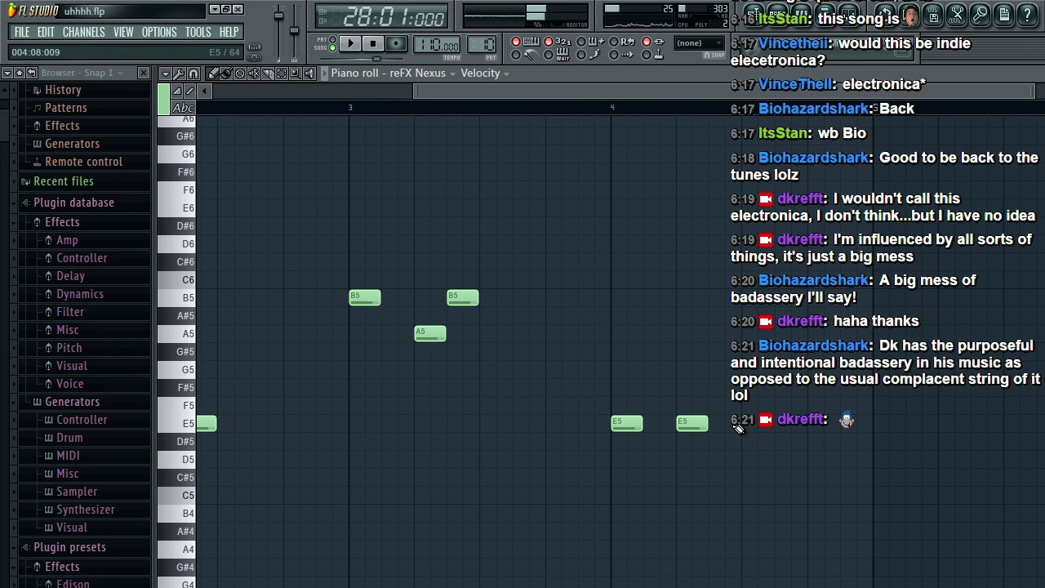
key(space)
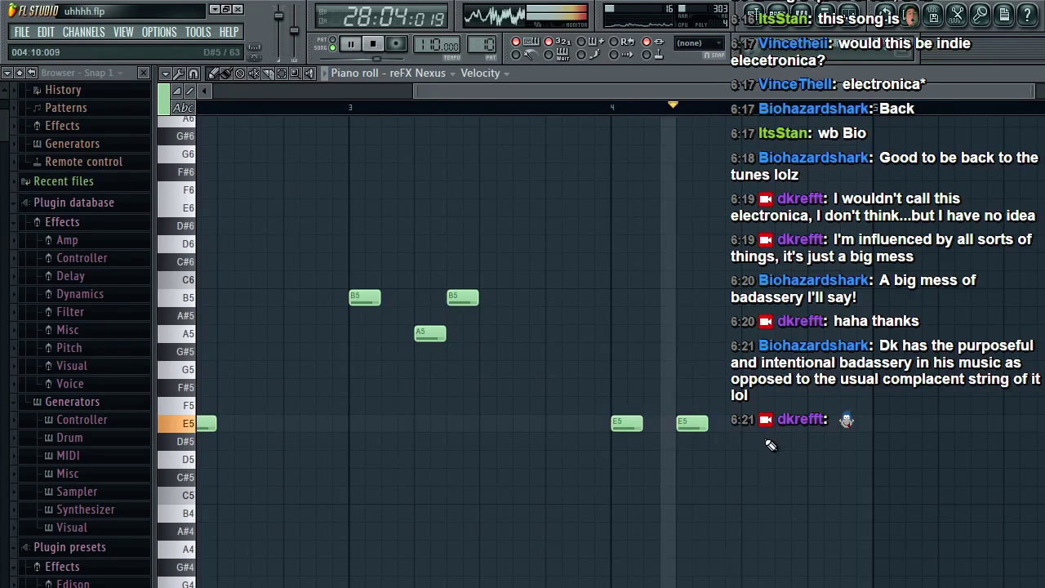
key(space)
Step: Add E5 at step 9, D5 at step 3 and G5 at step 7 in bar 4, and audition them
click(748, 431)
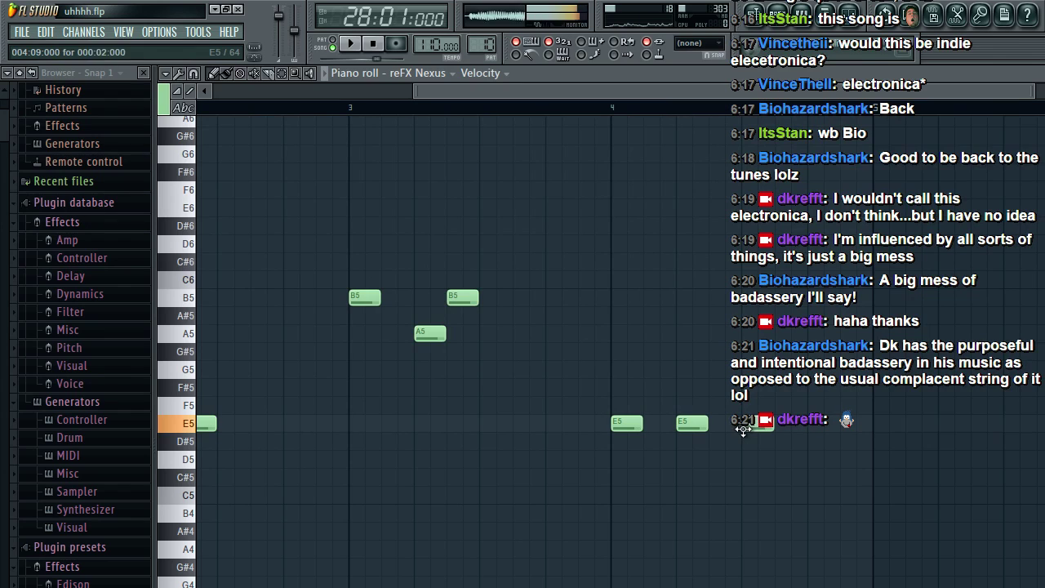
click(794, 476)
drag(788, 470, 658, 458)
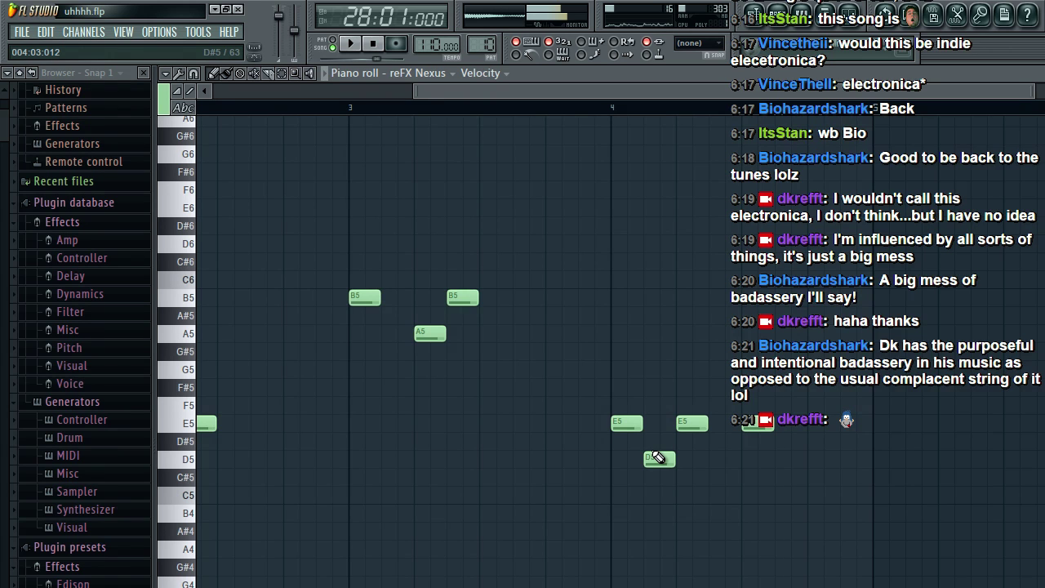
click(723, 369)
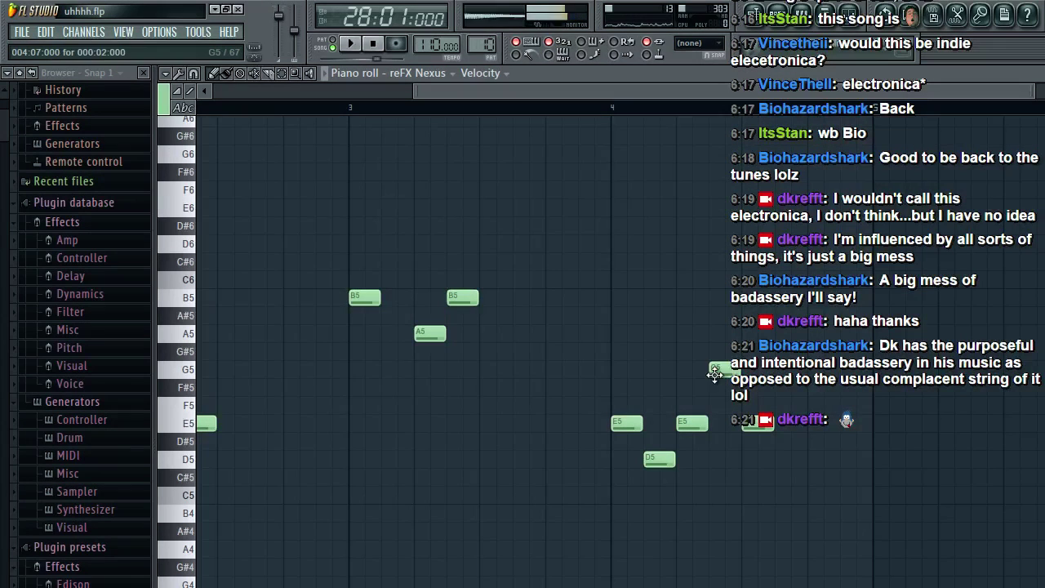
key(space)
key(space)
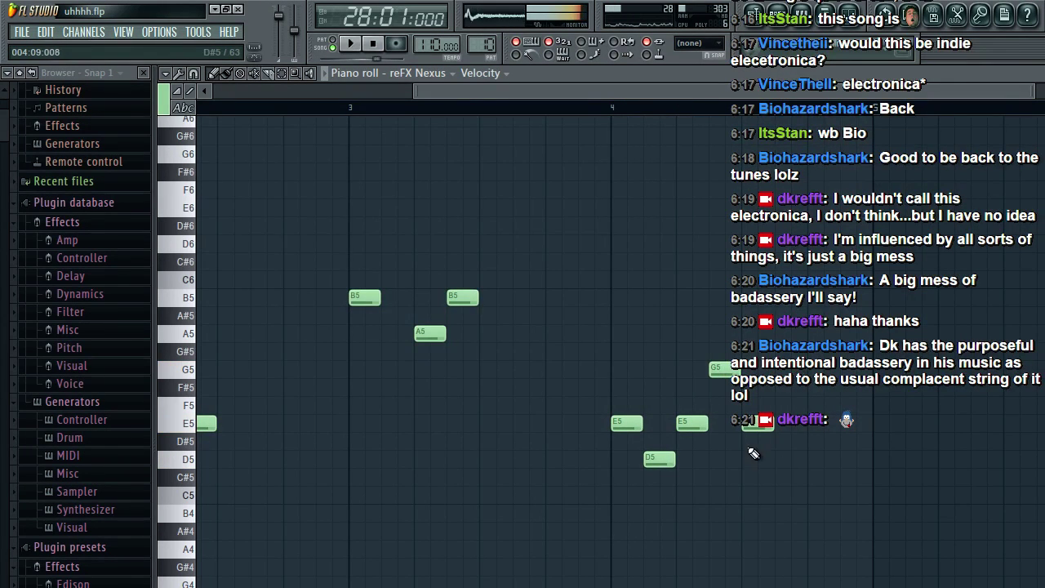
Step: Finish bar 4 with D5, G5 and B5 notes and play the revised verse melody
click(778, 462)
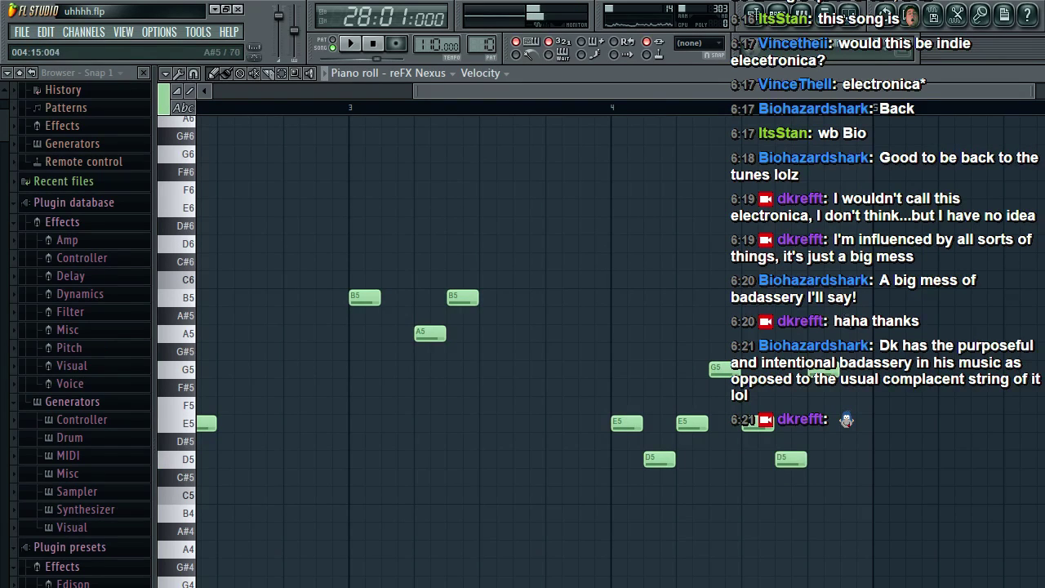
drag(855, 317, 856, 292)
key(space)
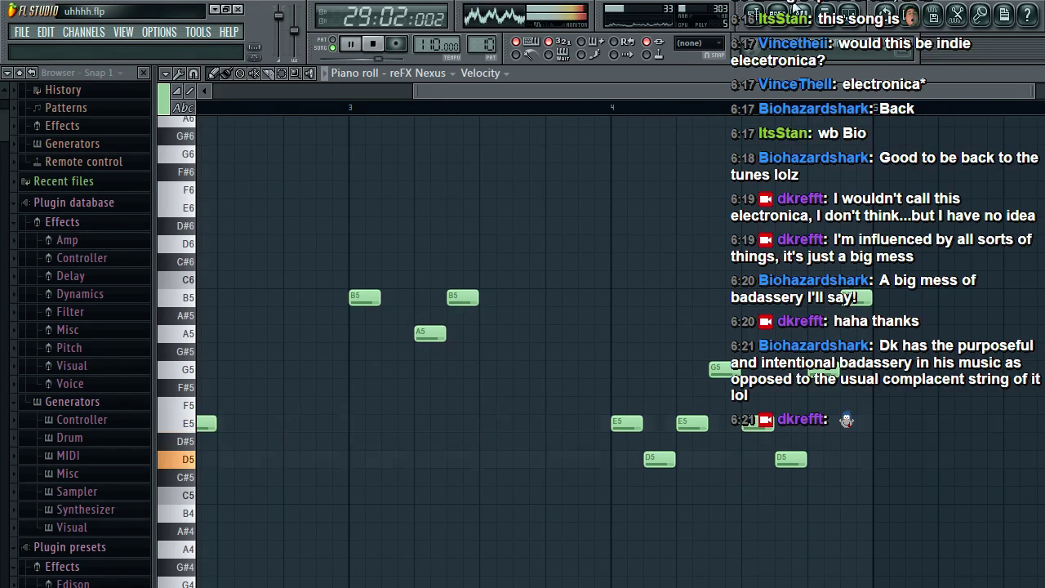
Step: Return to the playlist, save the project, and stop playback
key(F5)
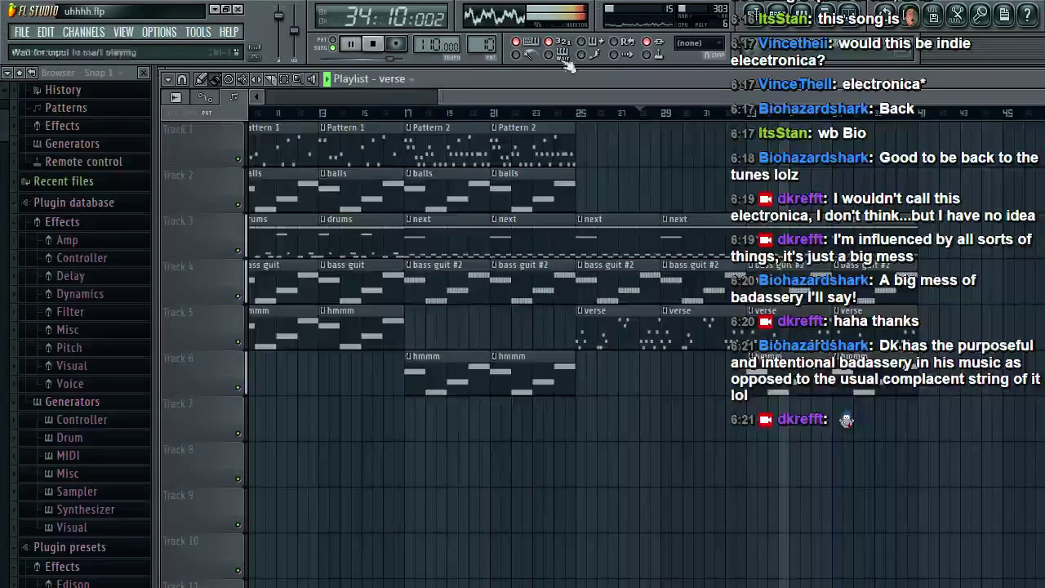
click(22, 31)
click(58, 97)
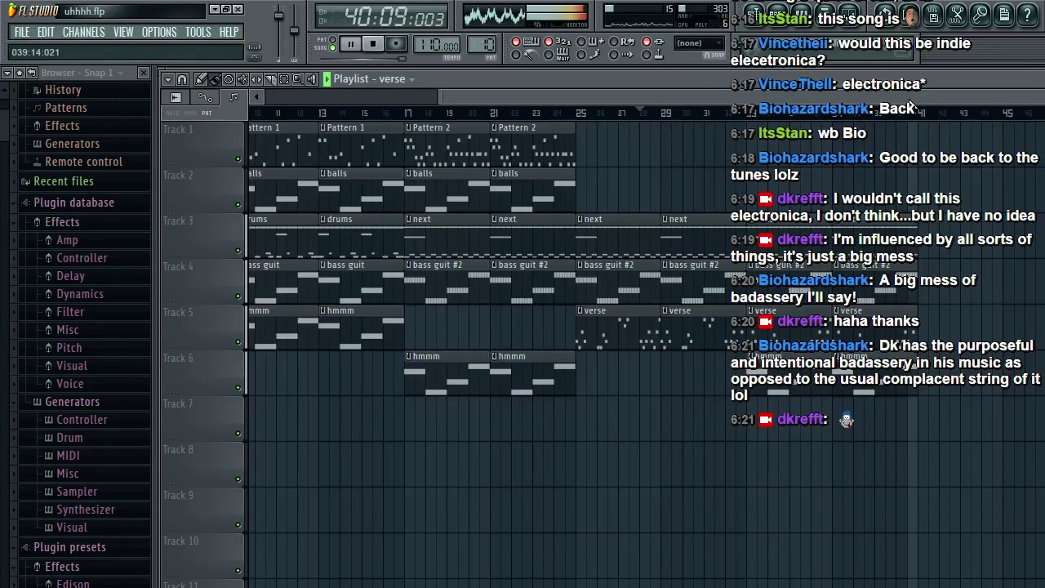
key(space)
key(F6)
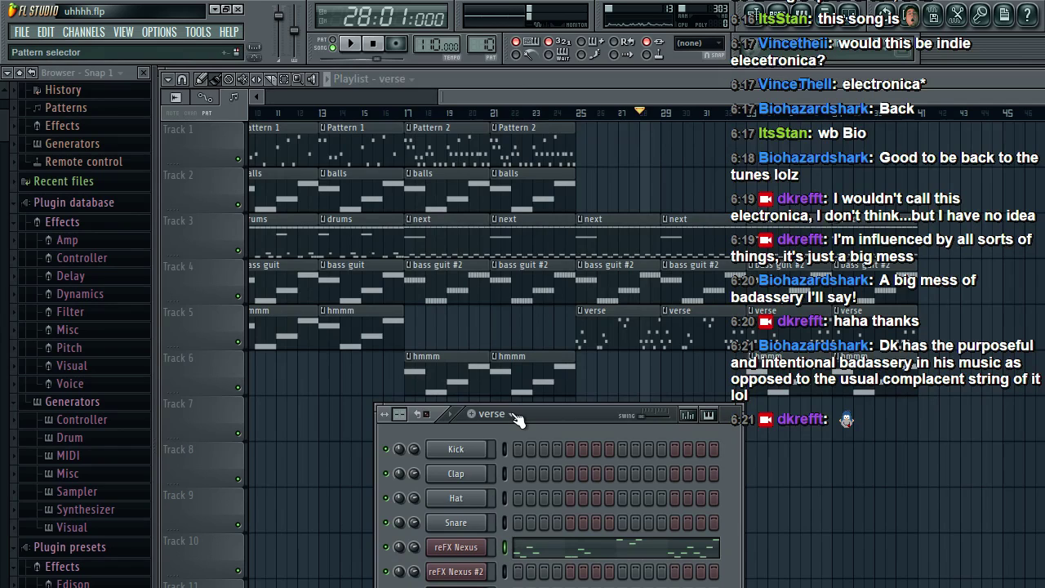
click(450, 234)
click(932, 232)
right_click(932, 232)
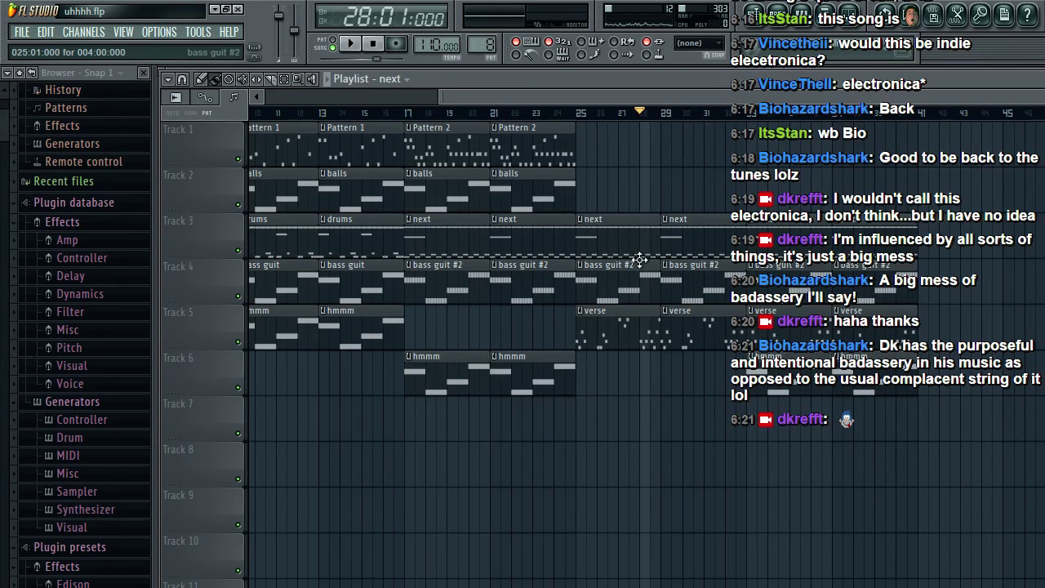
Step: Place a drums clip on Track 3 at bar 41, play from that bar, and stop
click(364, 232)
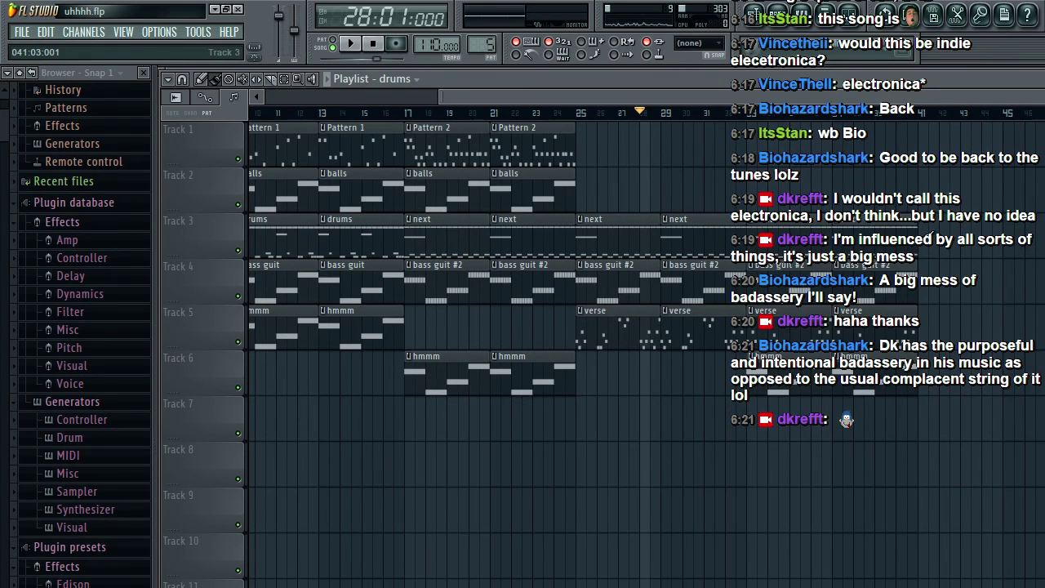
click(926, 113)
key(space)
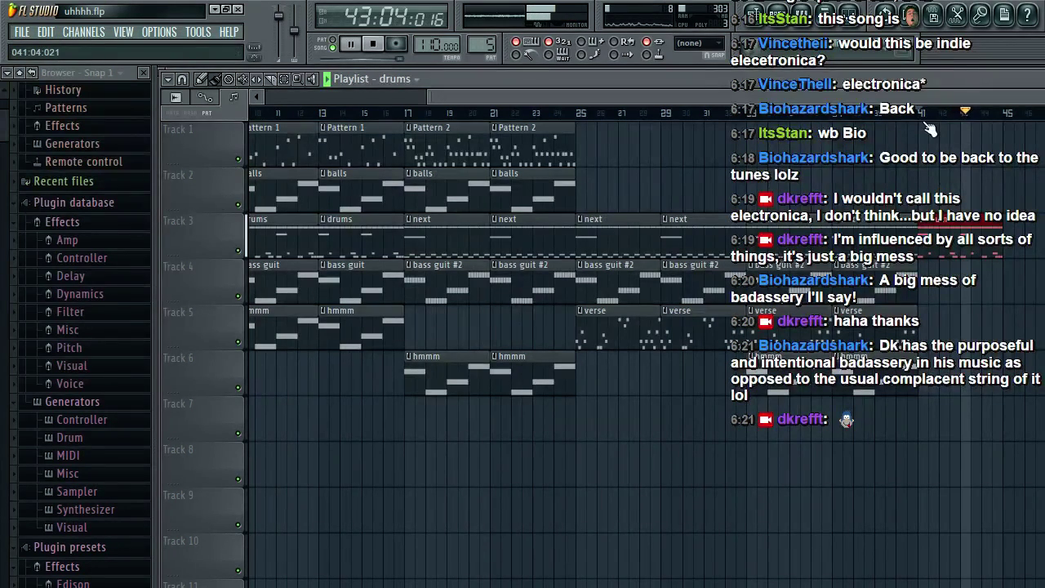
key(space)
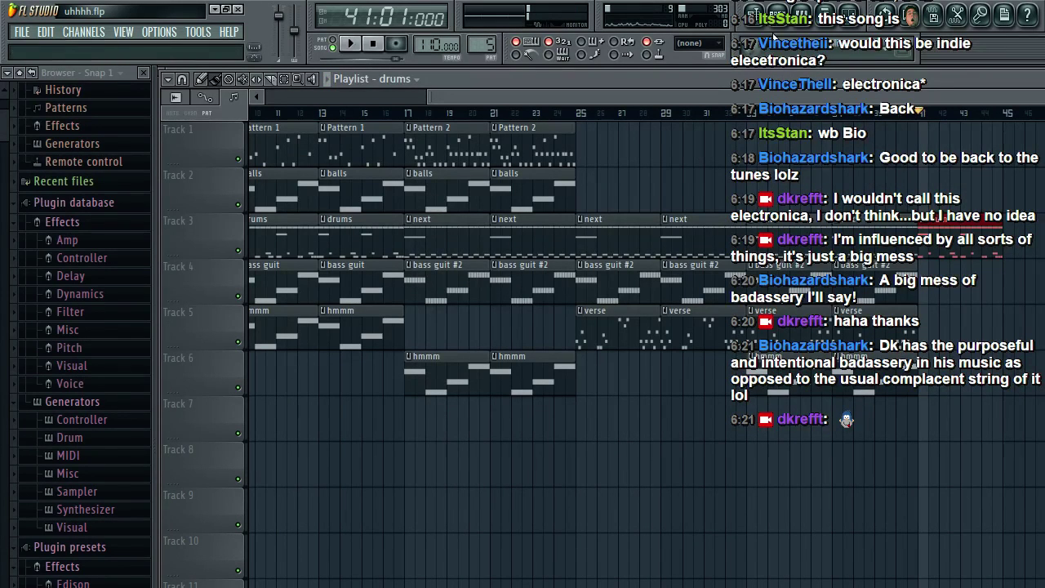
Step: Open the hmmm clip's reFX Nexus #4 notes, audition them from bar 37, and return to the playlist
click(876, 368)
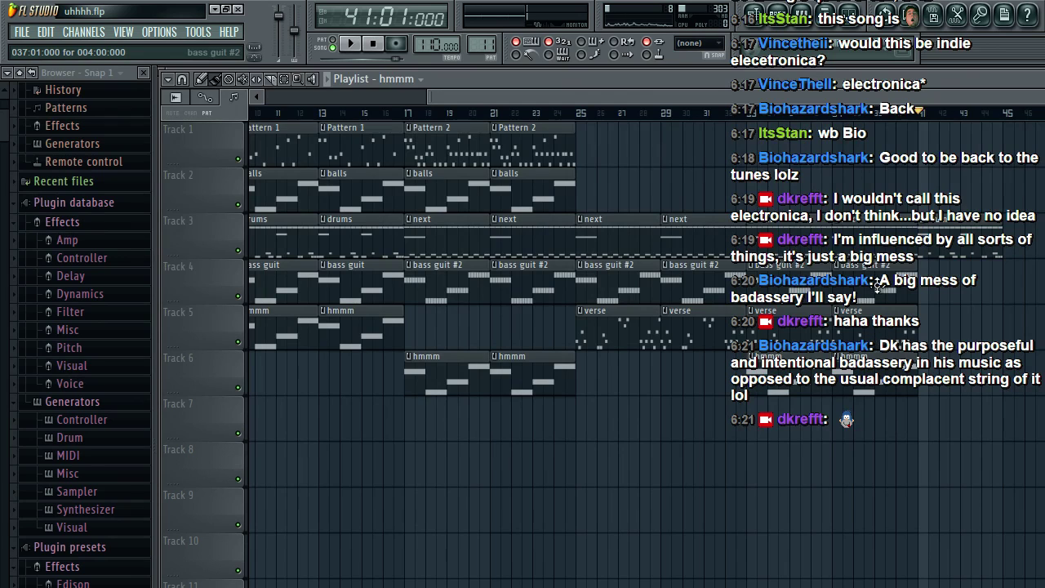
double_click(881, 386)
drag(546, 91, 400, 93)
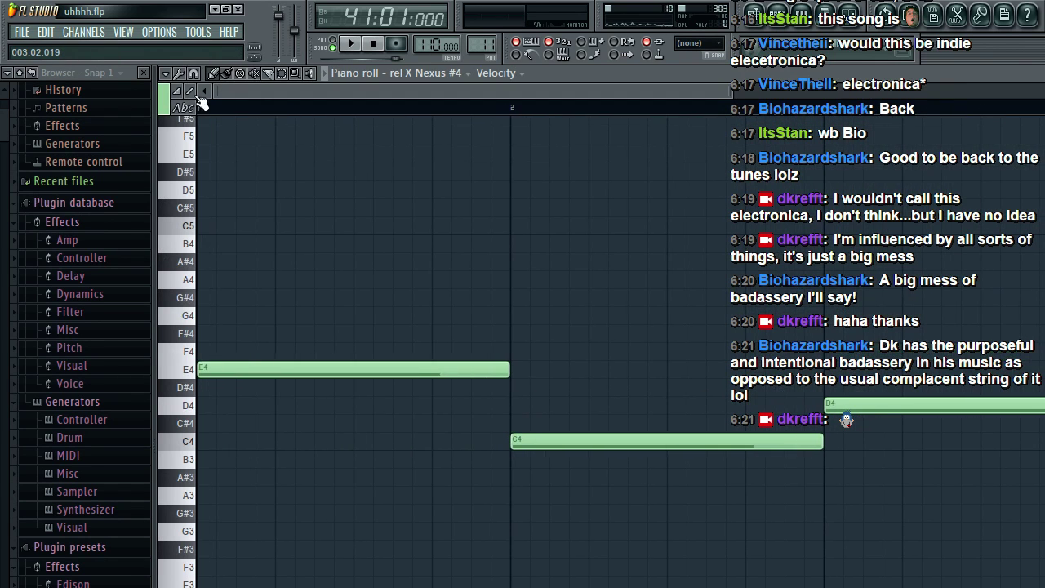
click(209, 107)
key(space)
key(space)
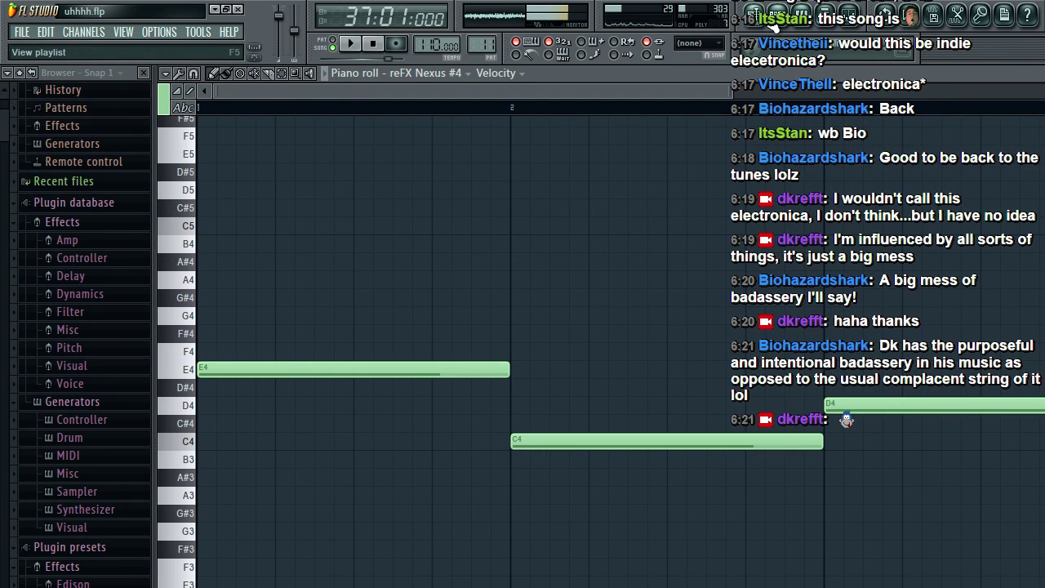
key(ctrl+a)
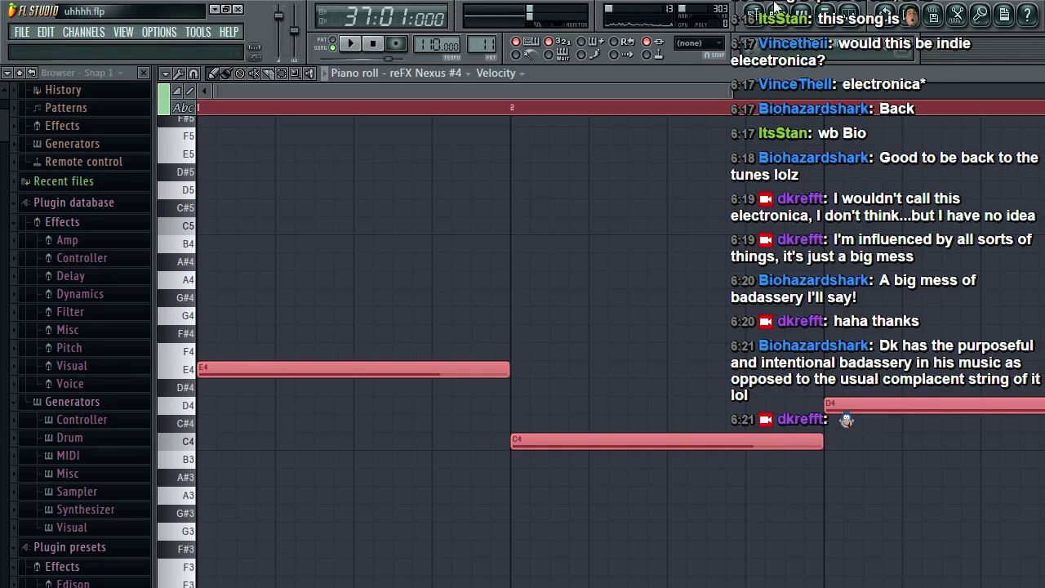
click(760, 22)
click(778, 23)
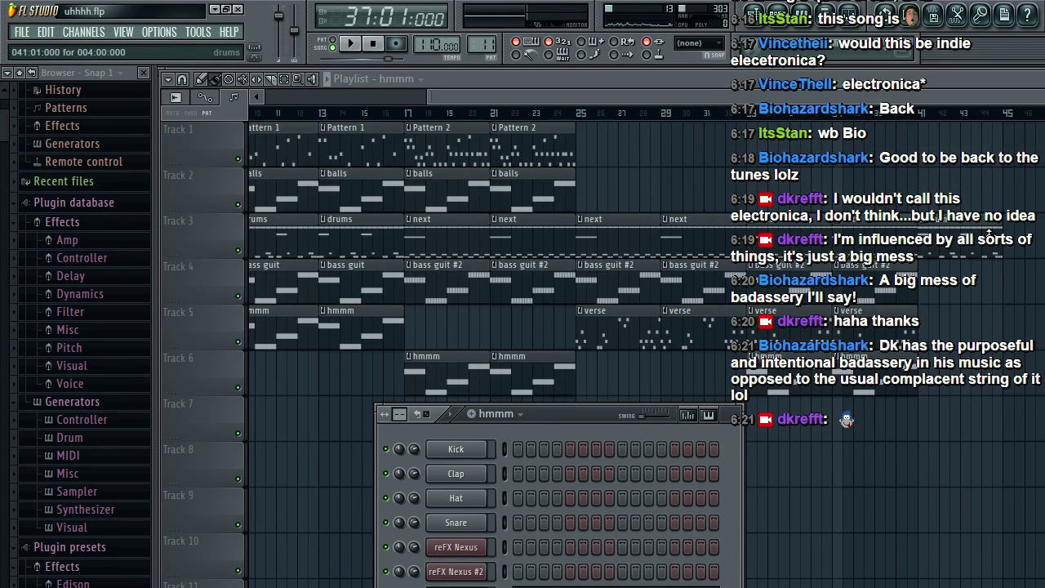
key(F6)
Step: Place an hmmm clip on Track 7 at bar 41, make it unique, and open its reFX Nexus #4 notes
click(938, 372)
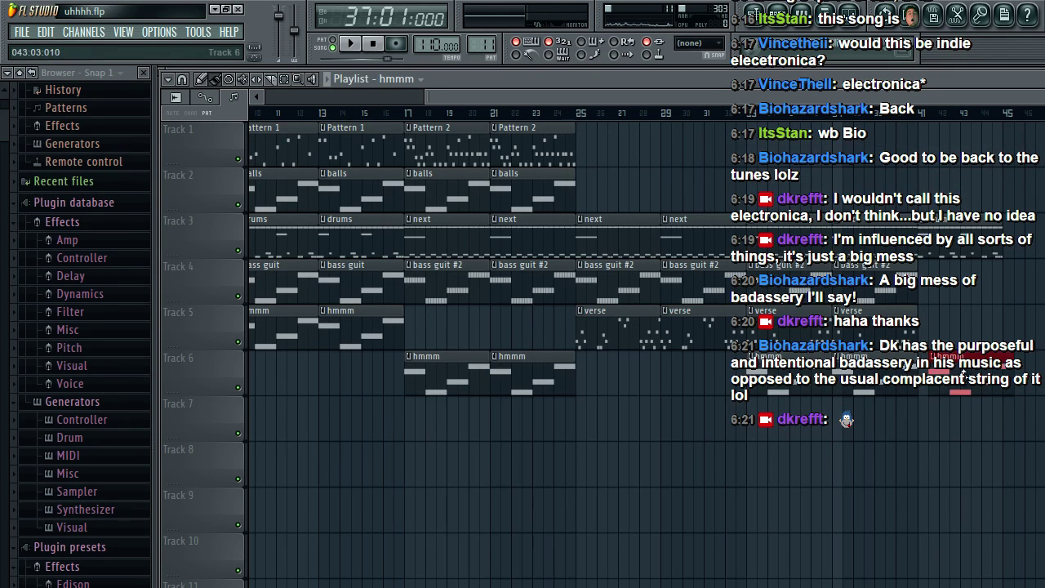
drag(949, 374, 949, 425)
click(923, 403)
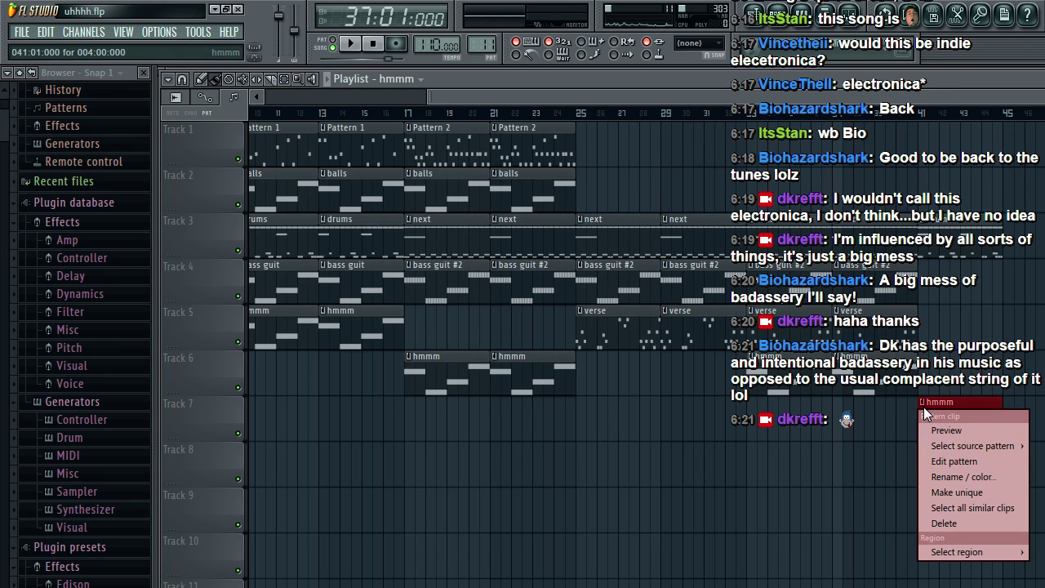
click(957, 493)
key(F7)
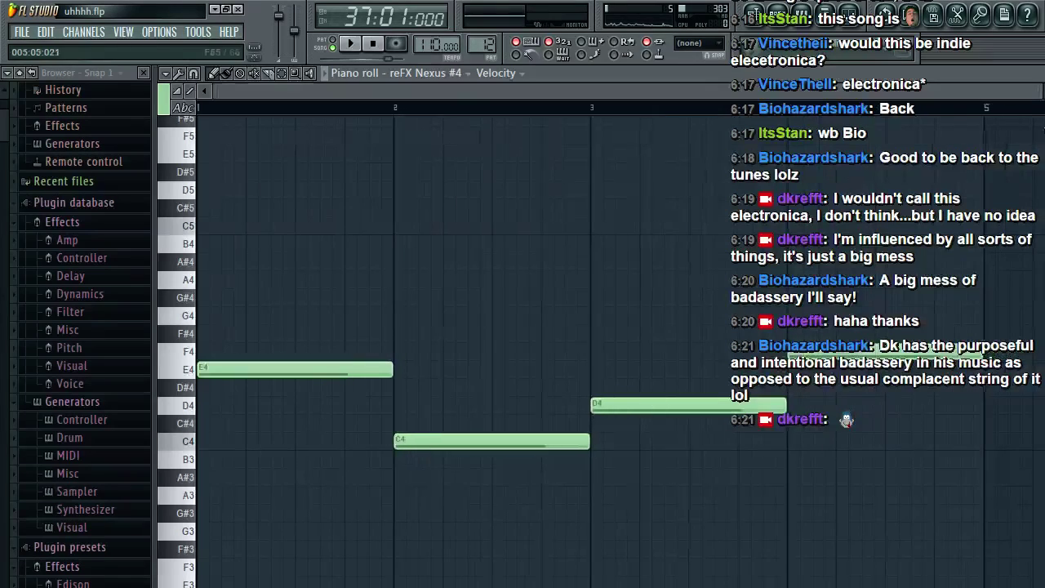
Step: Audition the new pattern, then raise its bar 1 note to B4 and its bar 2 note to A4
key(space)
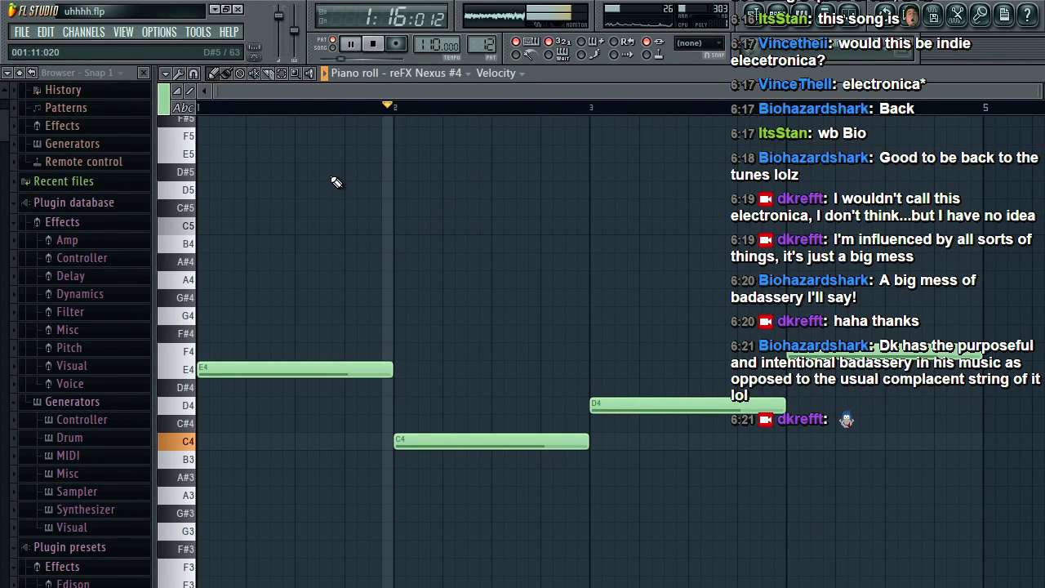
key(space)
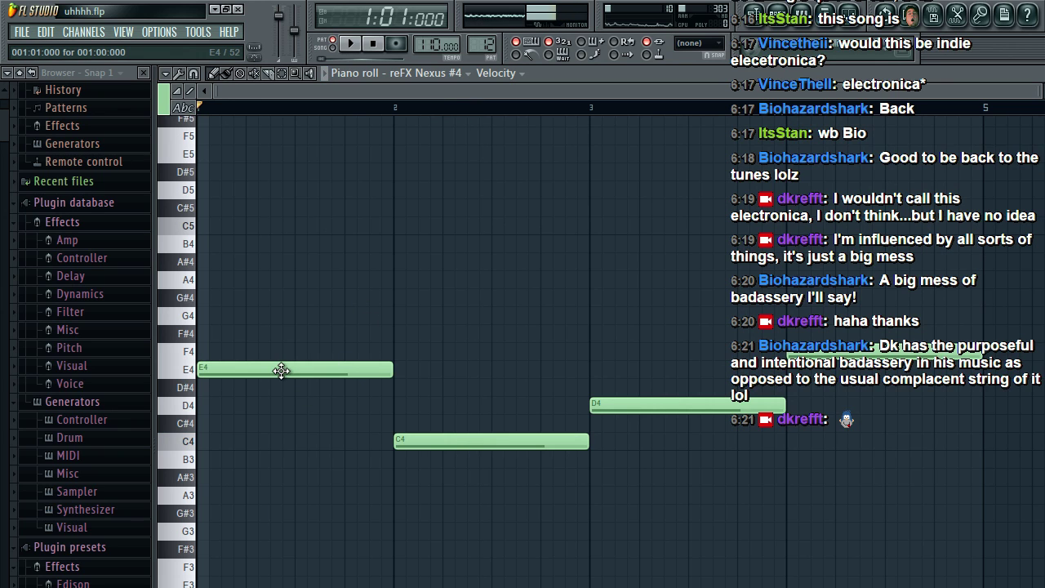
drag(280, 371, 262, 238)
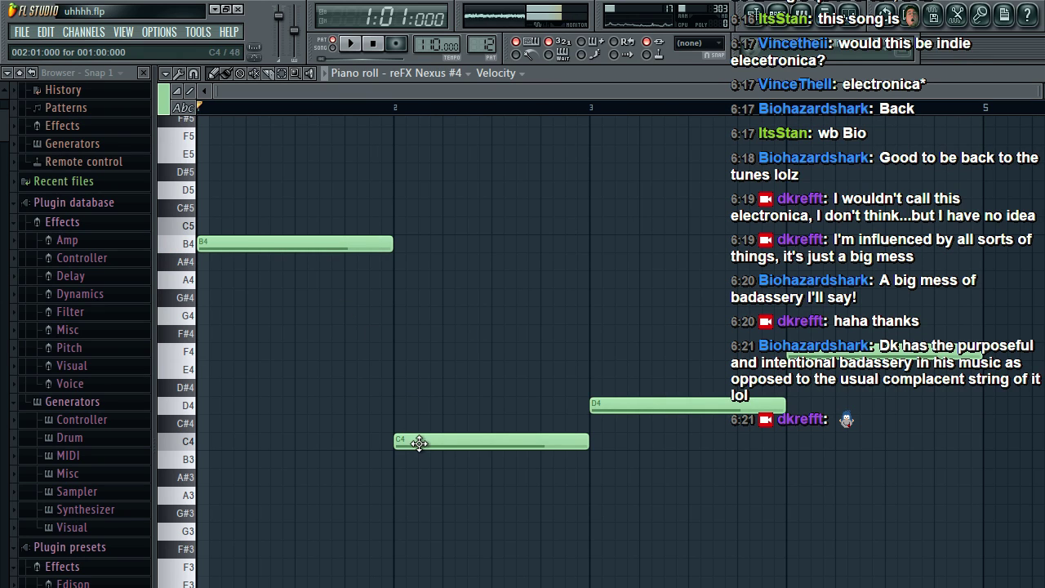
drag(420, 441, 425, 279)
scroll(642, 201, up, 3)
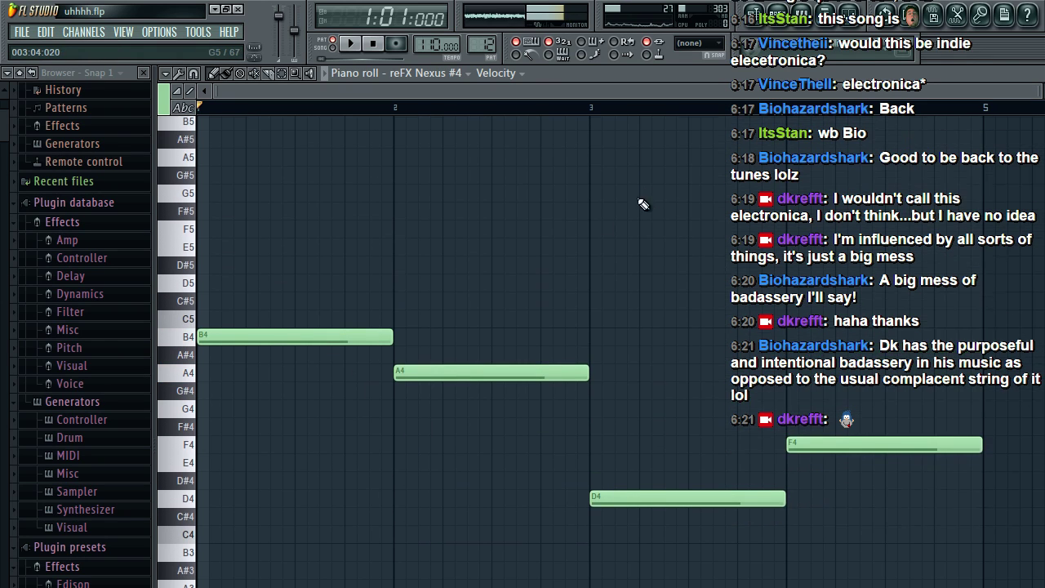
Step: Audition the changed notes and replace the bar 3 D4 note with a D5
key(space)
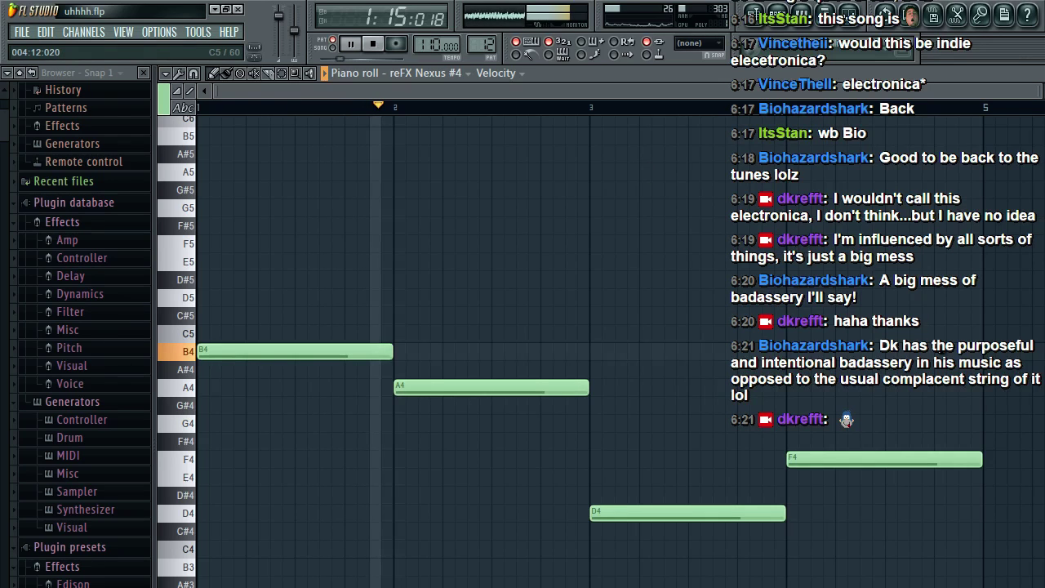
key(space)
right_click(671, 513)
click(621, 298)
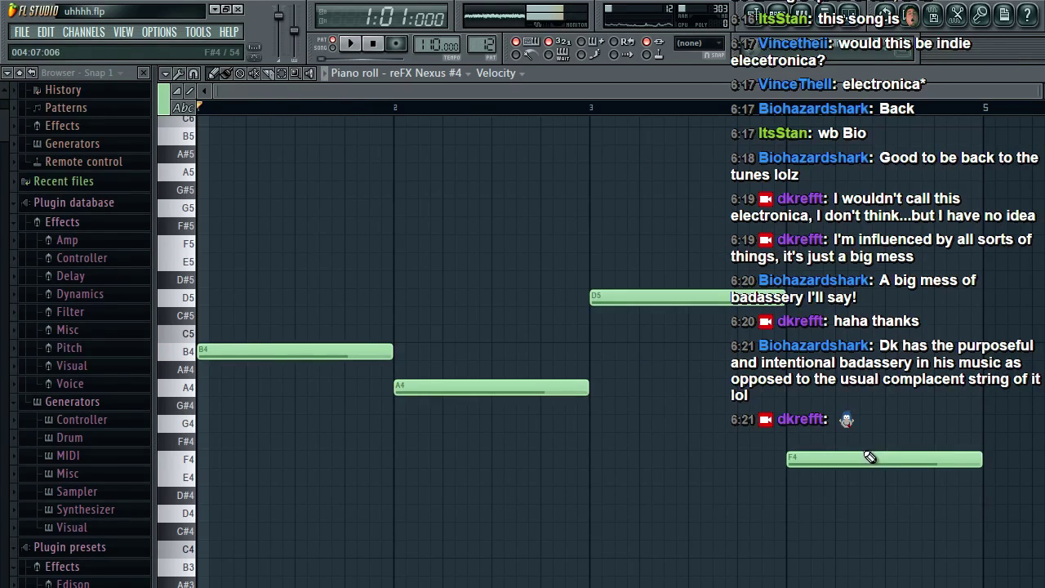
Step: Raise the bar 4 note to A4, select all four notes, and duplicate the phrase into bars 5 to 8
drag(868, 455, 871, 389)
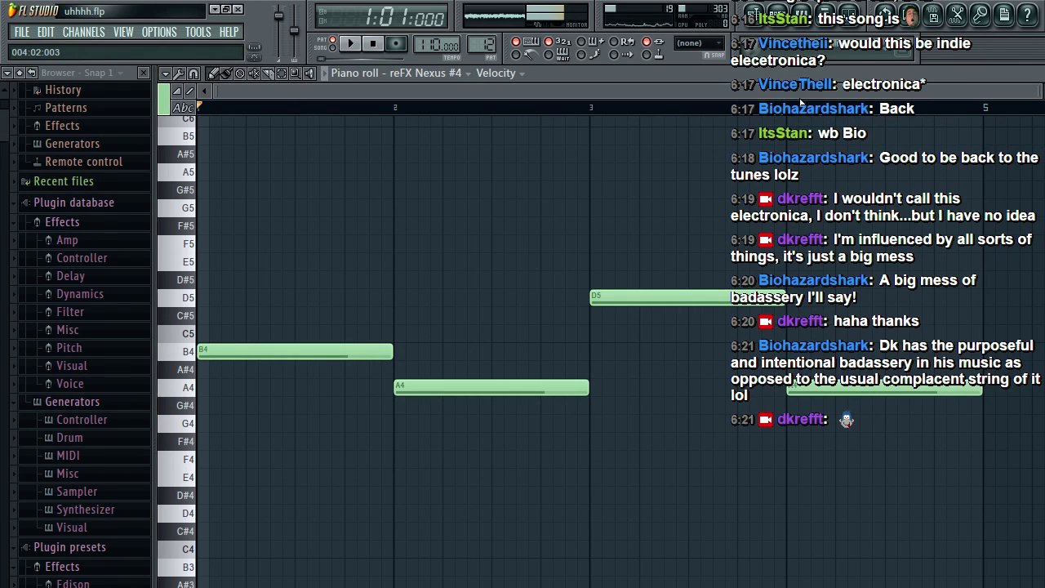
key(ctrl+a)
scroll(759, 95, right, 5)
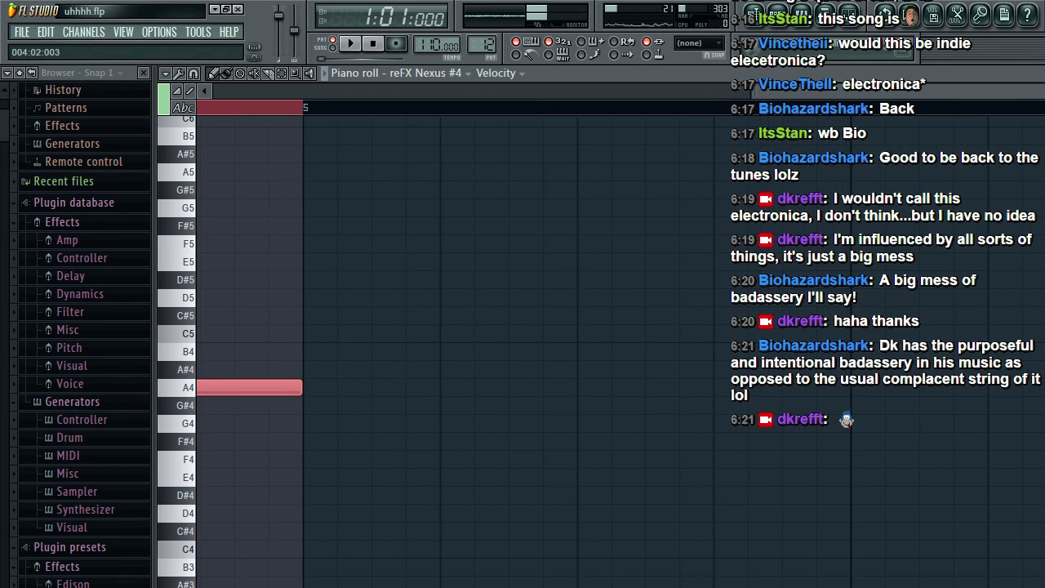
scroll(712, 66, left, 5)
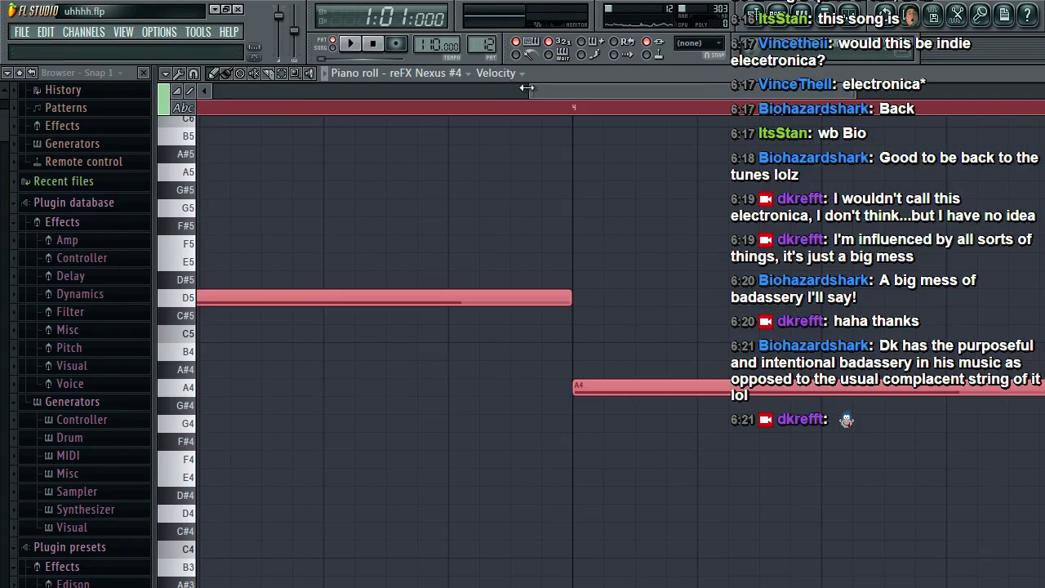
drag(527, 87, 62, 122)
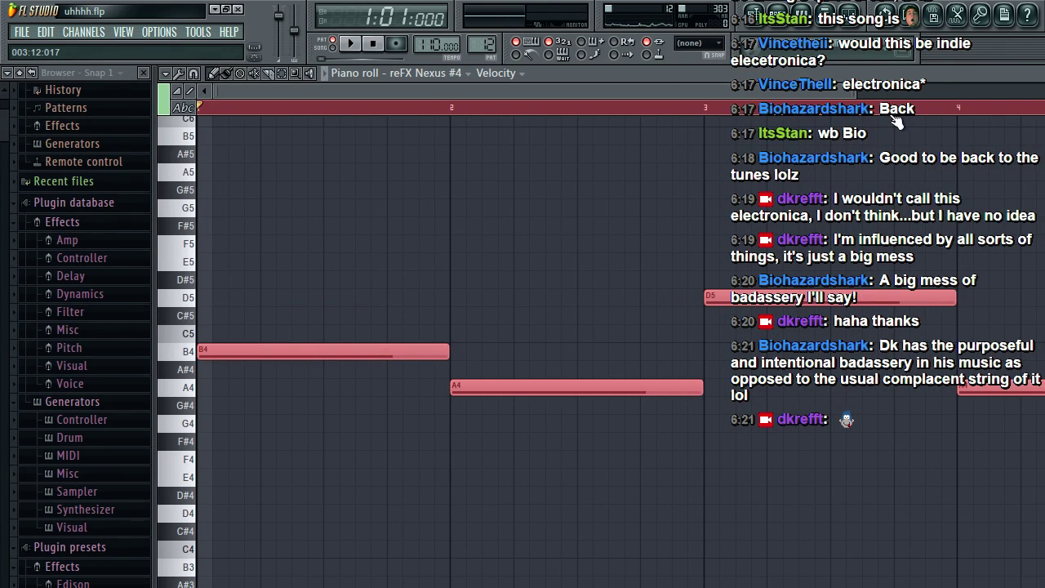
drag(860, 95, 470, 96)
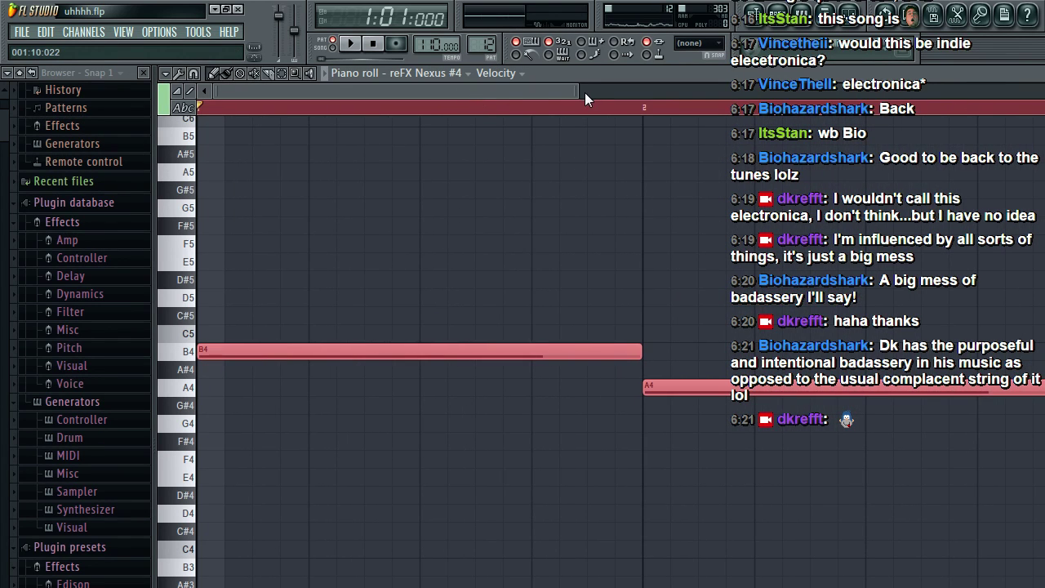
drag(575, 91, 858, 94)
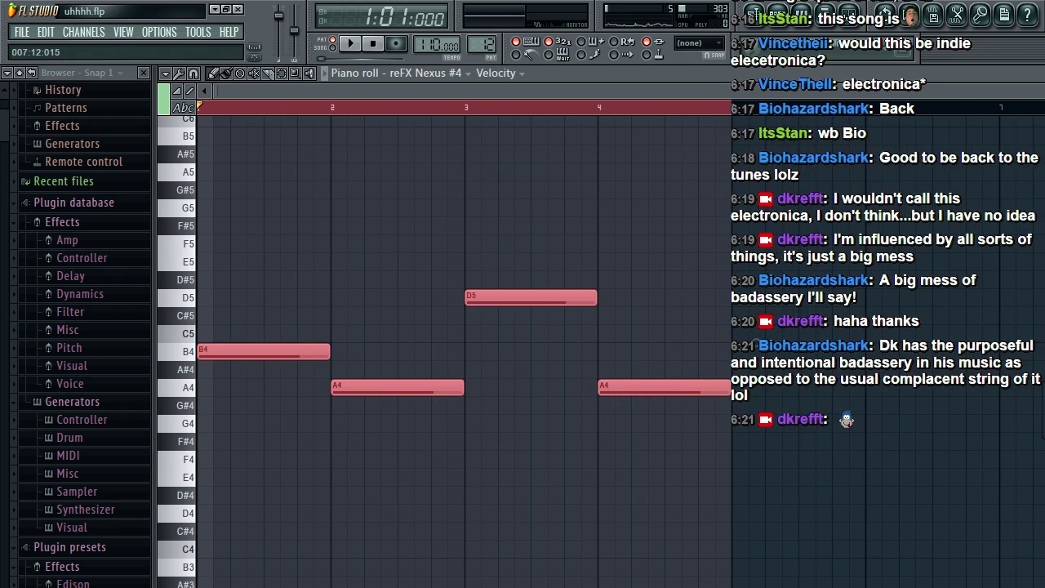
drag(383, 390, 920, 395)
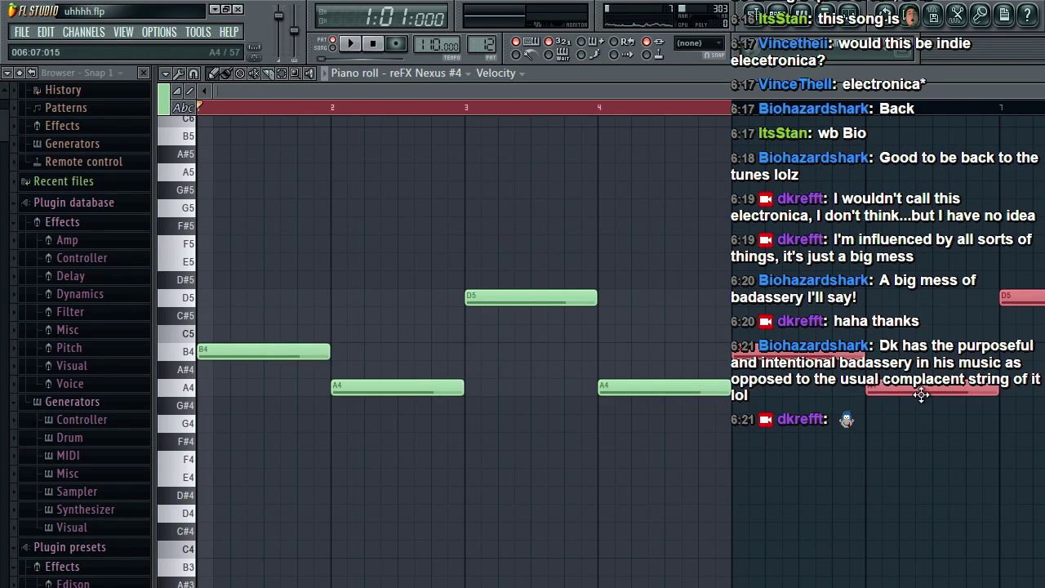
Step: Audition the duplicated phrase from bar 5, changing its bar 7 note to F5 and its bar 8 note to E4
click(725, 108)
key(space)
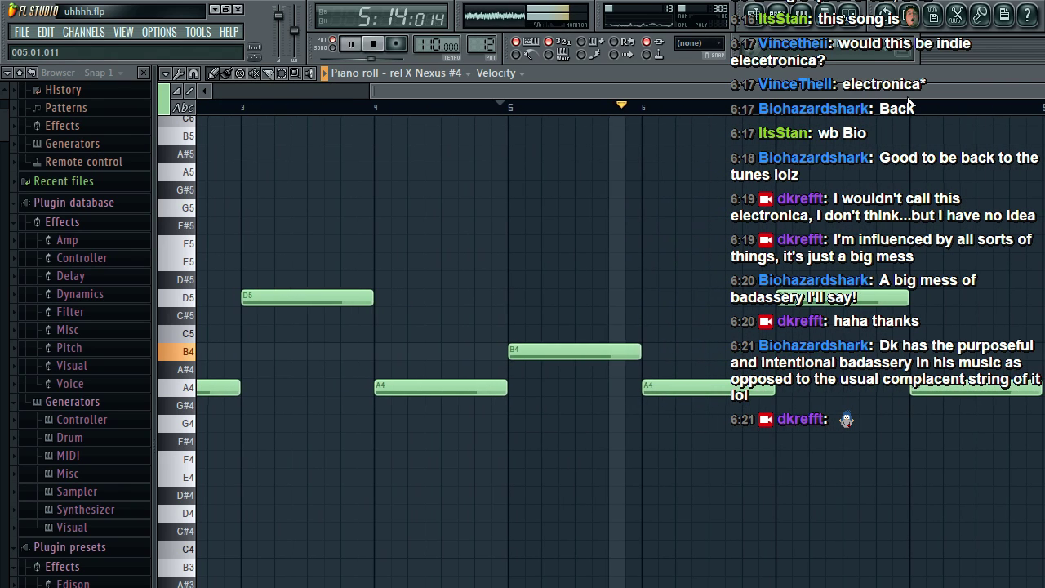
key(space)
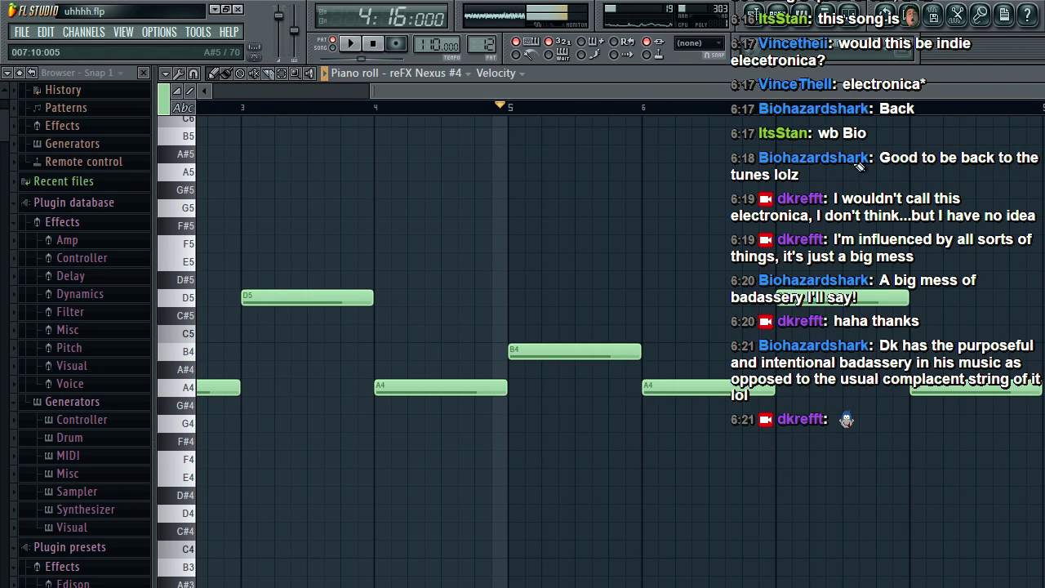
drag(821, 301, 821, 247)
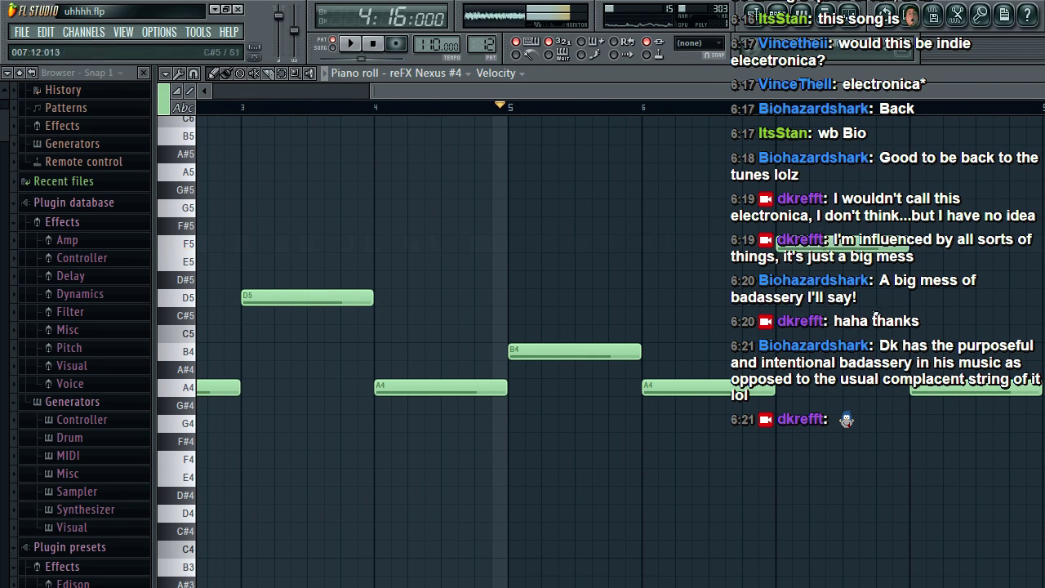
drag(956, 390, 956, 486)
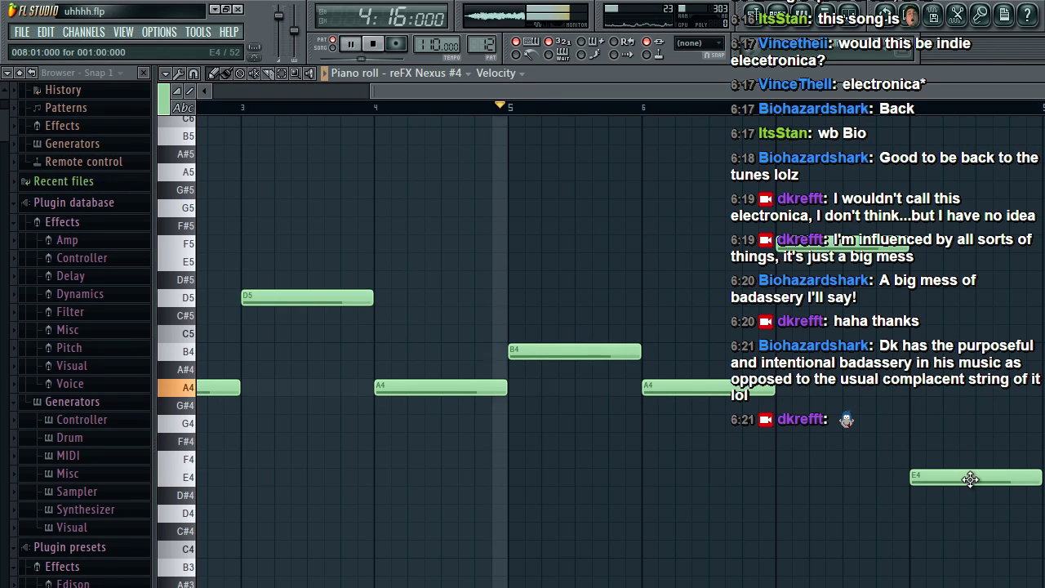
key(space)
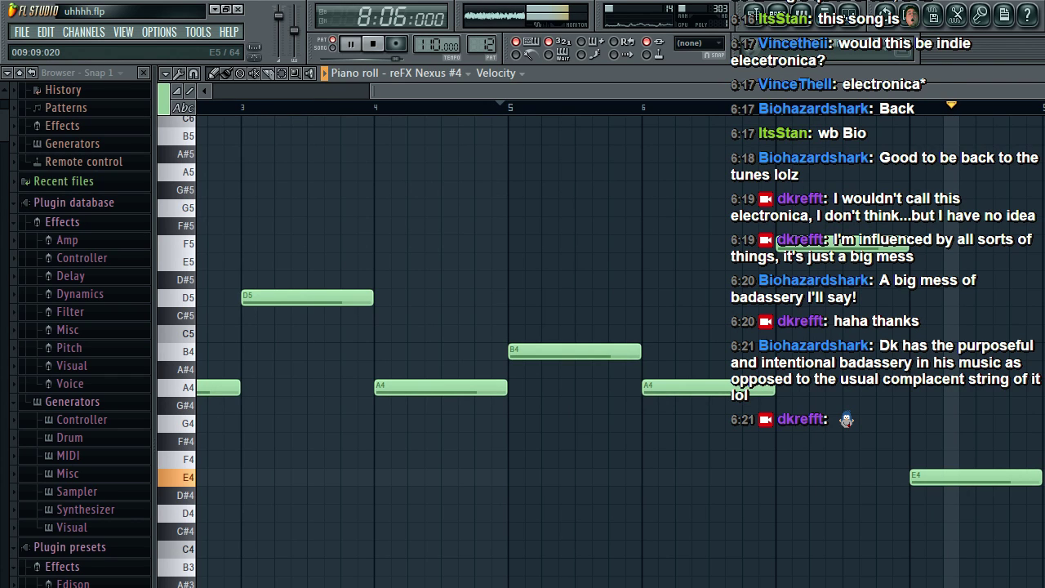
key(space)
Step: Return to the playlist, audition from bar 41, and add another drums clip on Track 3 at bar 45
key(Escape)
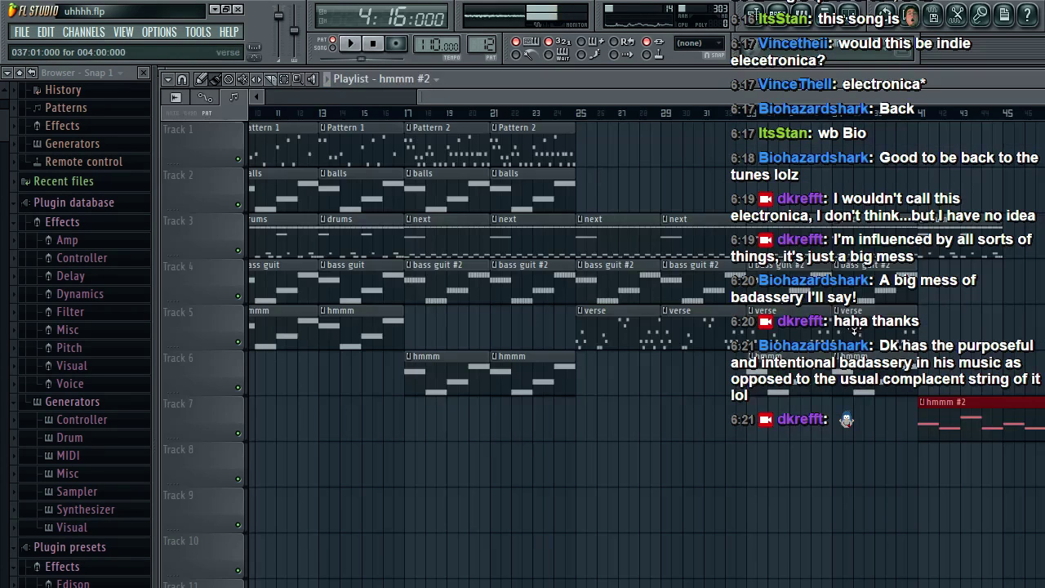
click(923, 114)
key(space)
click(988, 228)
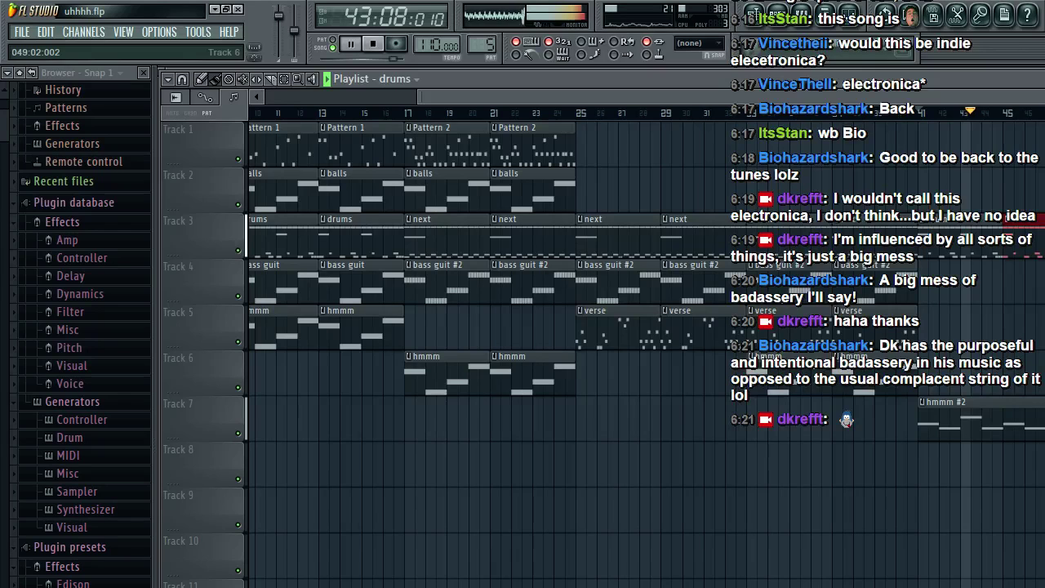
key(space)
Step: Open the hmmm #2 clip's notes, then create a new empty pattern named moar bass
double_click(1018, 422)
click(755, 14)
click(777, 14)
click(517, 409)
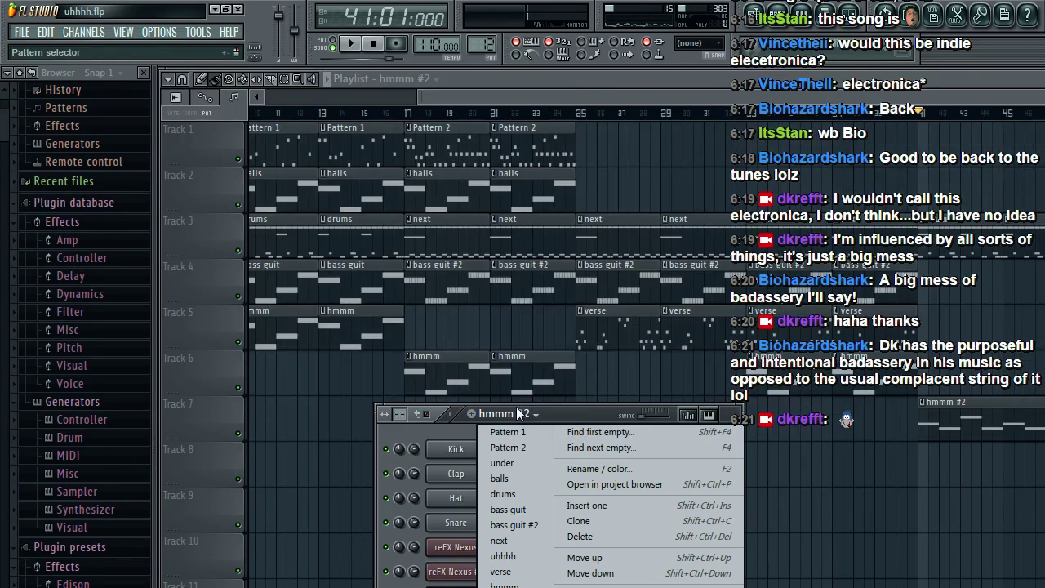
click(589, 447)
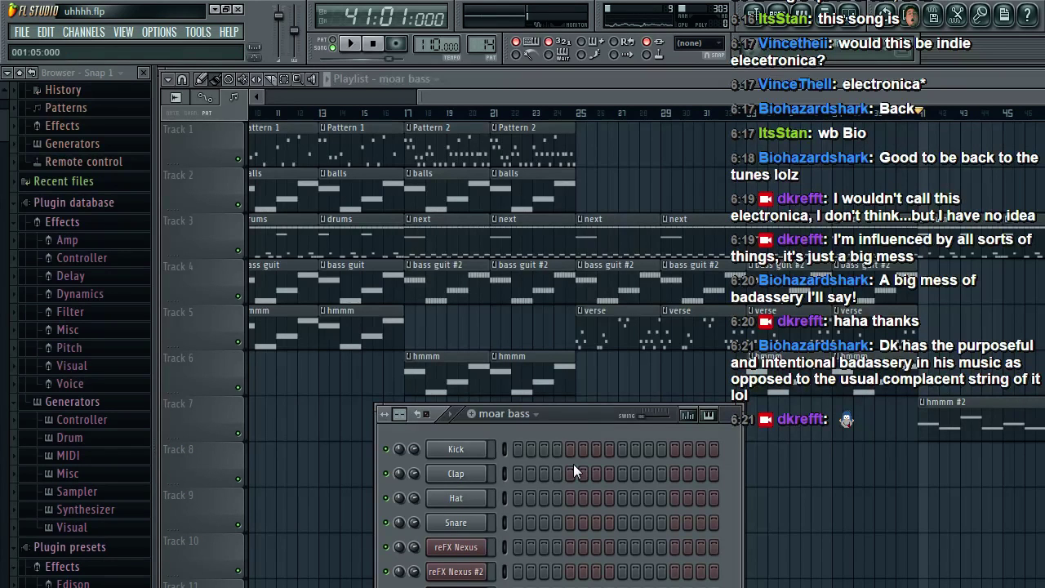
Step: Paste the hmmm #2 notes into the Deep channel's piano roll, transpose them one octave down, and audition them
click(457, 587)
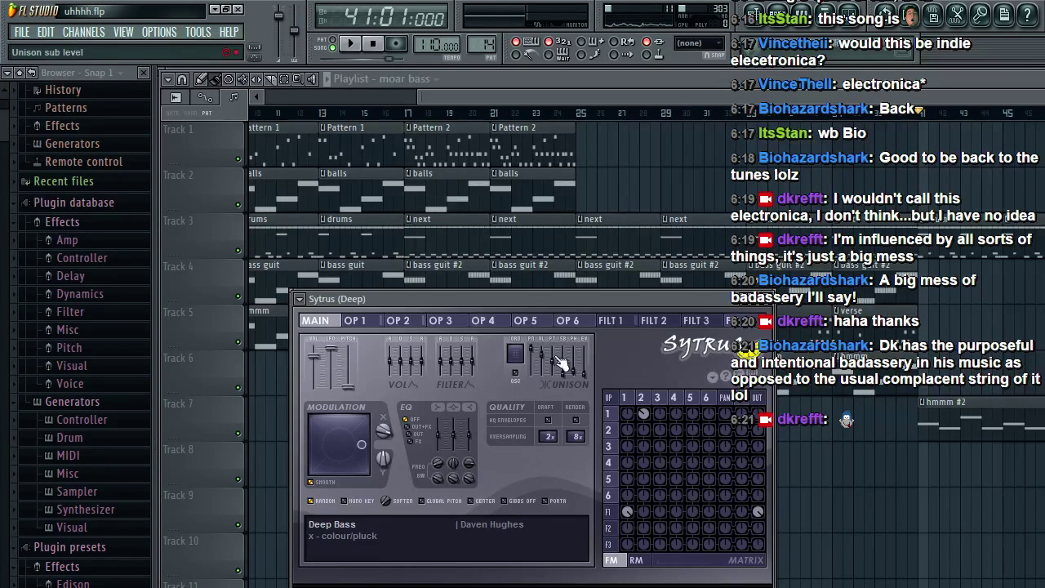
key(F7)
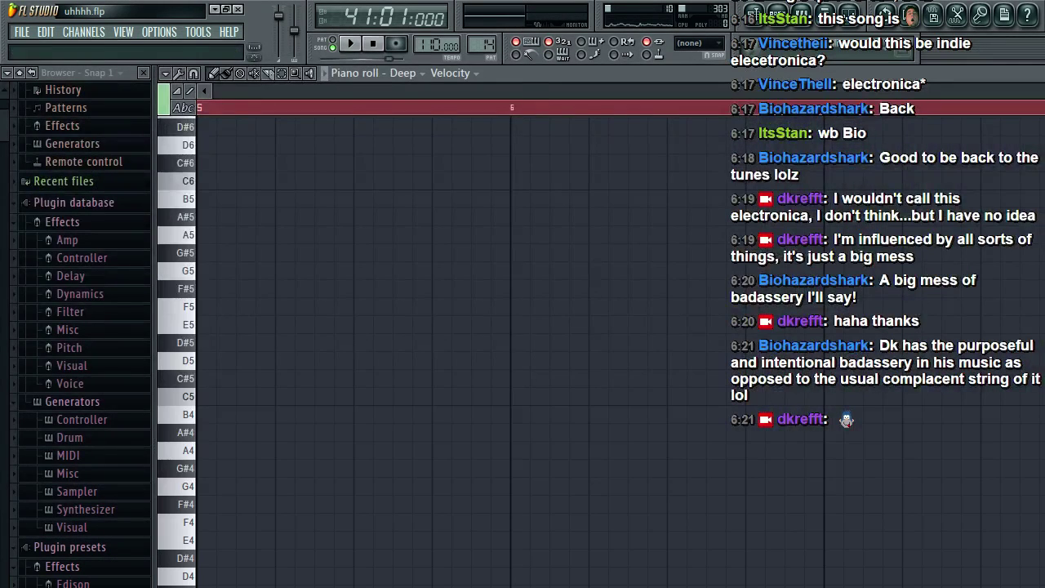
drag(1044, 92, 67, 137)
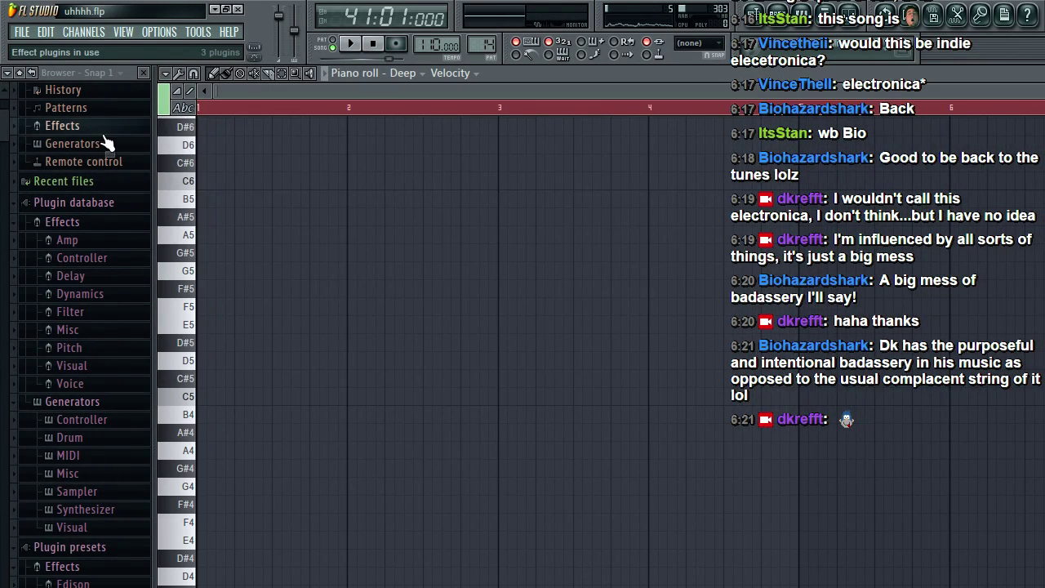
key(ctrl+v)
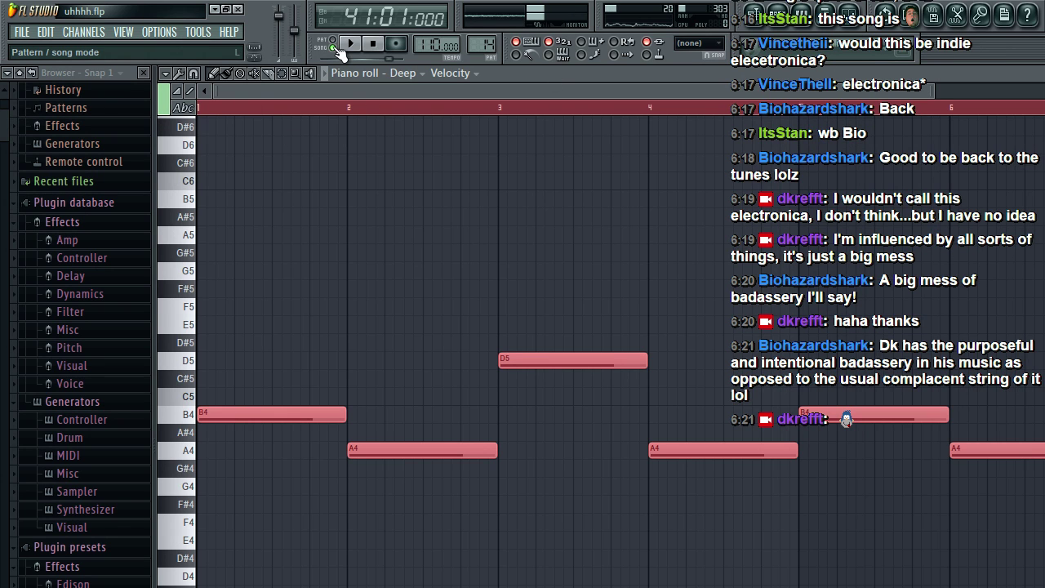
click(166, 72)
mouse_move(192, 104)
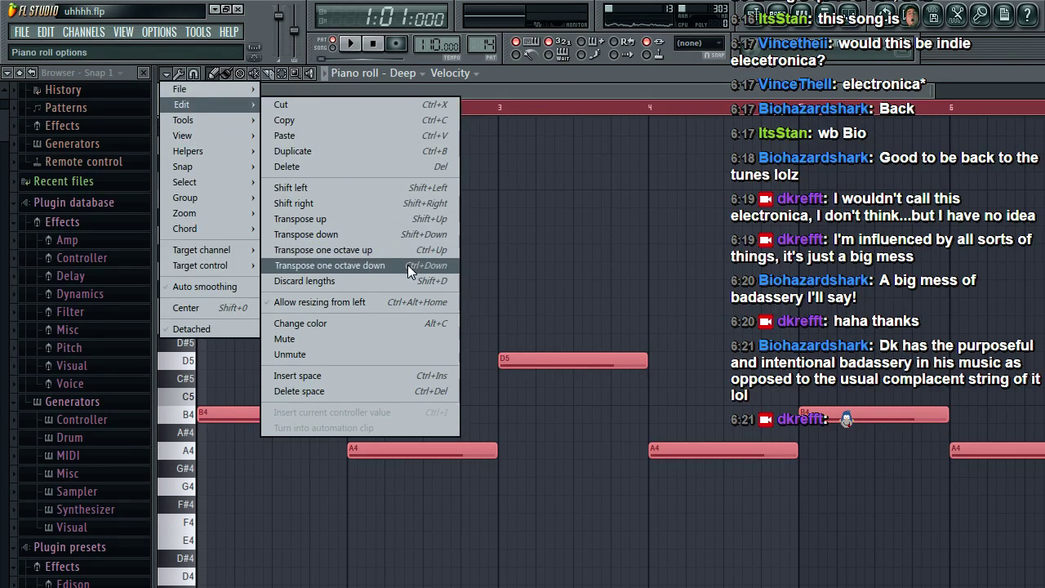
click(407, 264)
key(space)
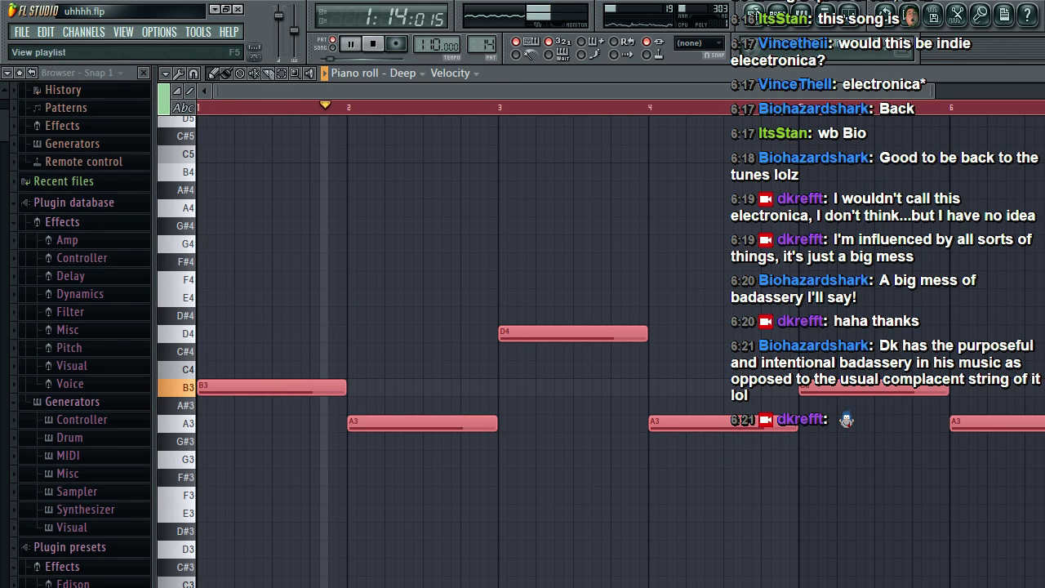
Step: Place a moar bass clip on Track 8 at bar 41, save the project, and audition the section
key(F5)
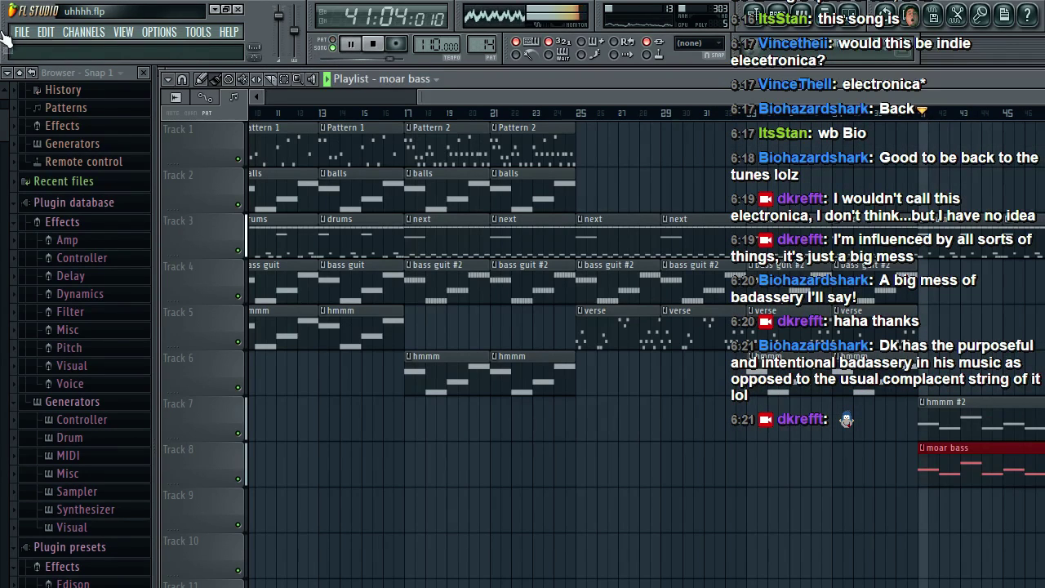
click(22, 31)
click(33, 100)
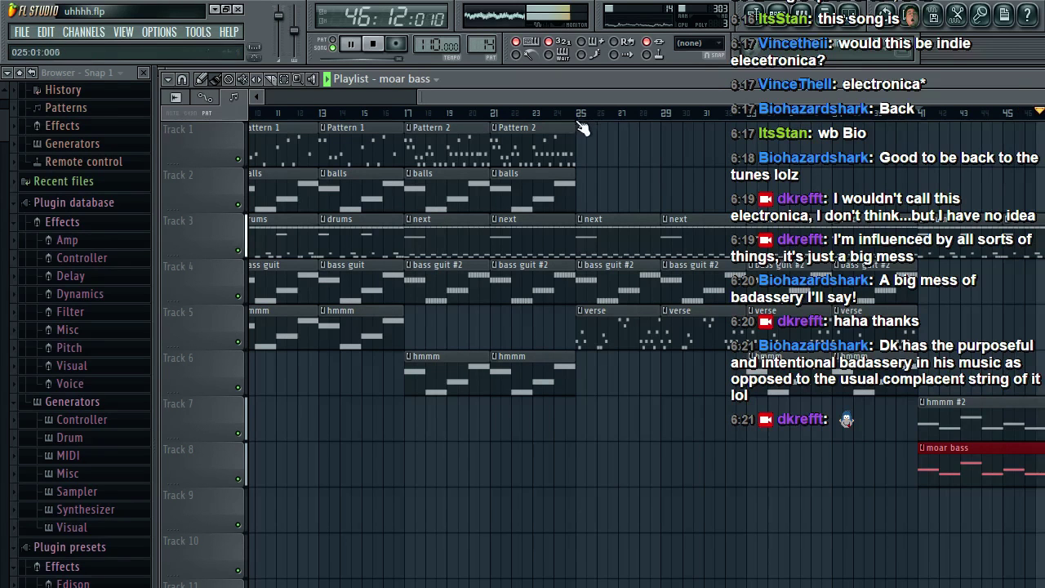
key(space)
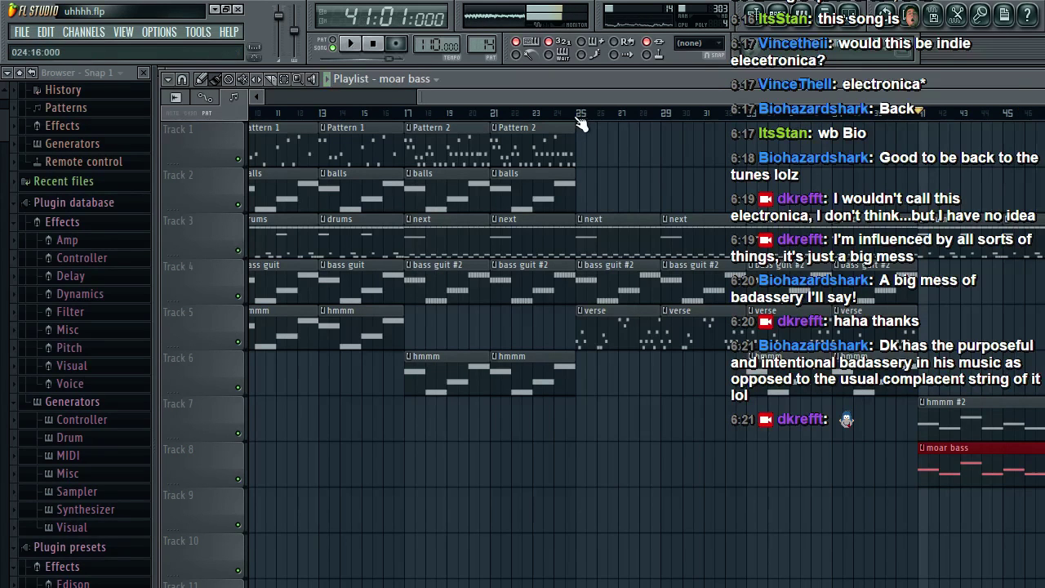
Step: Start playback from bar 25, save the project again, and audition the transition from bar 37
click(578, 115)
key(space)
click(22, 33)
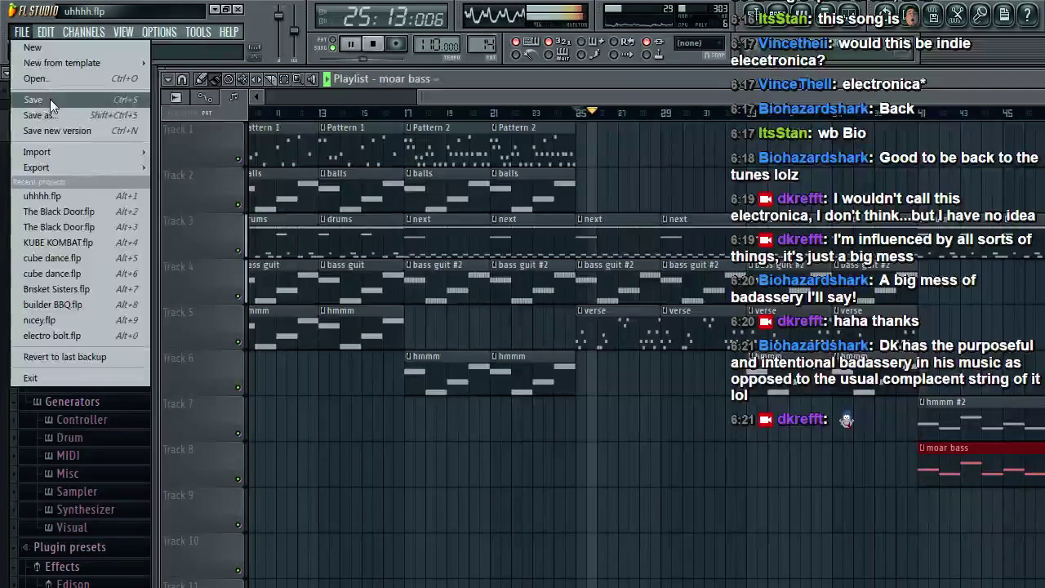
click(46, 105)
key(space)
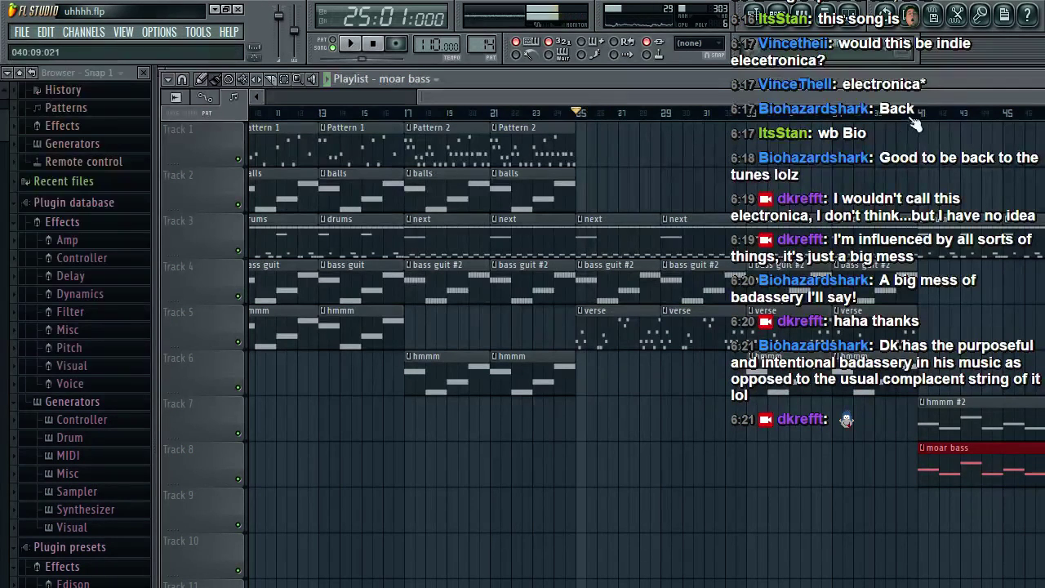
click(838, 114)
key(space)
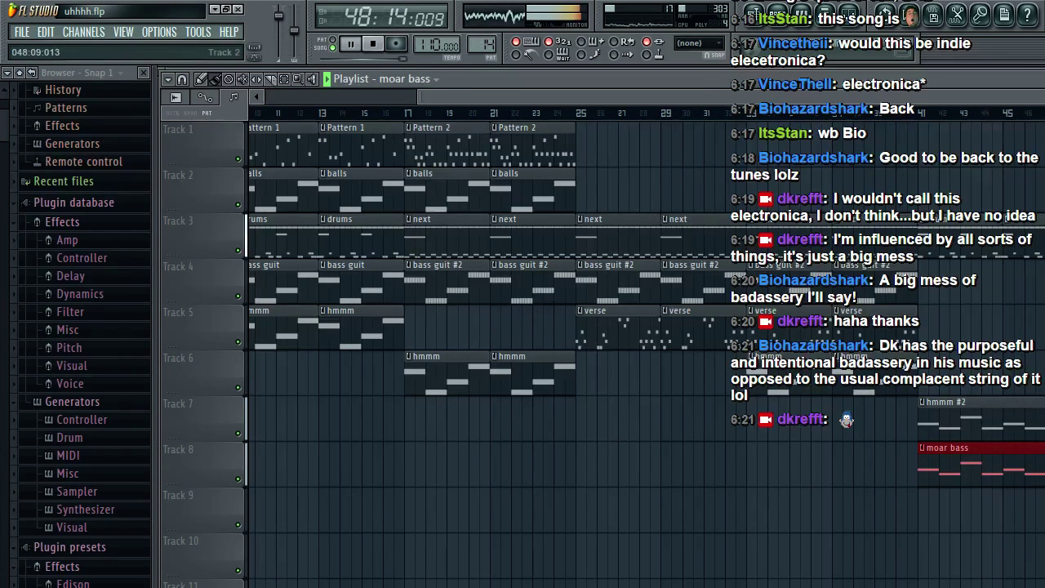
key(space)
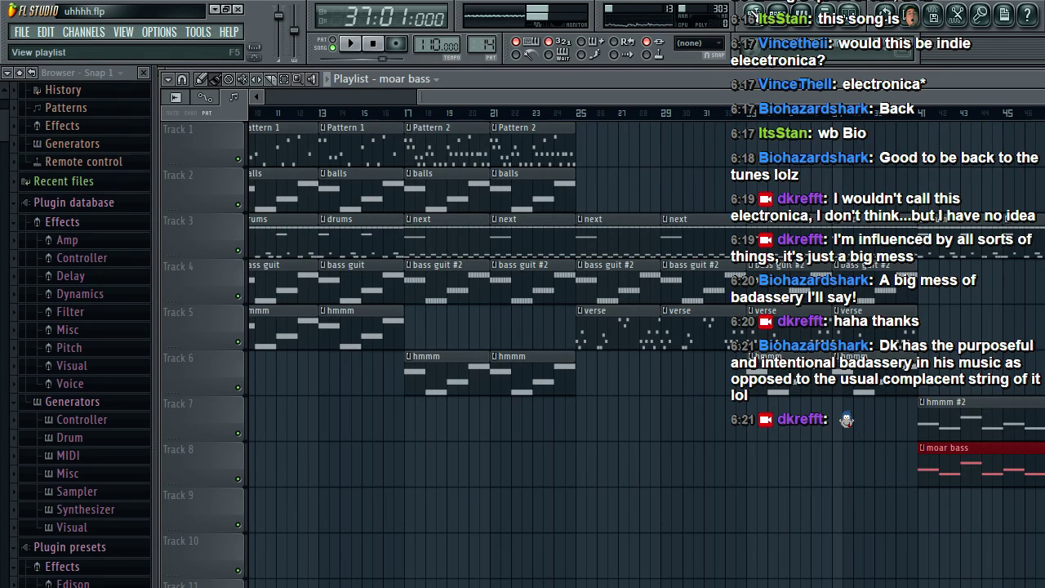
Step: Create a new empty pattern named fill
click(778, 15)
click(516, 416)
click(606, 448)
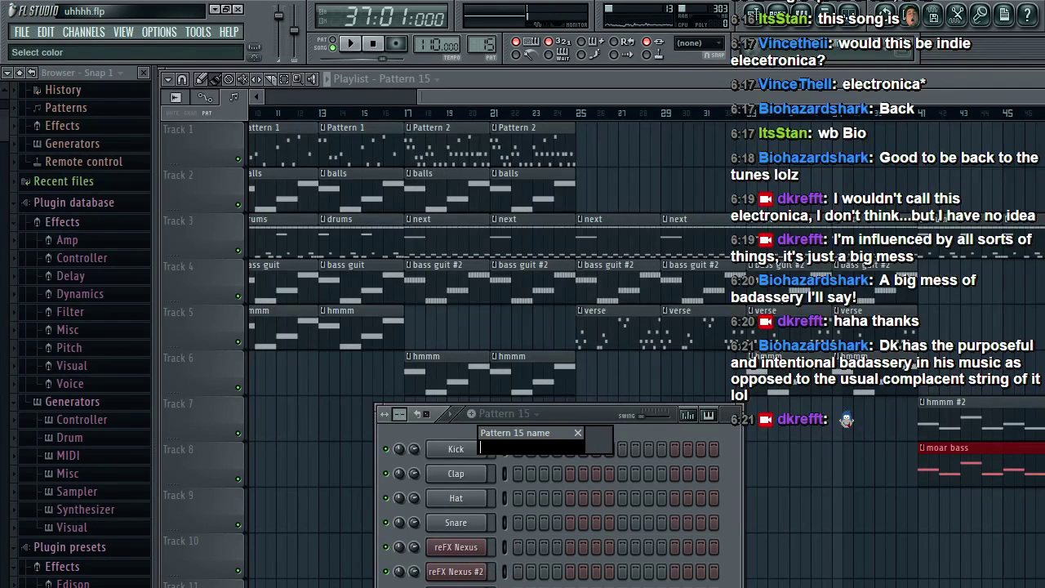
text(fill)
key(Return)
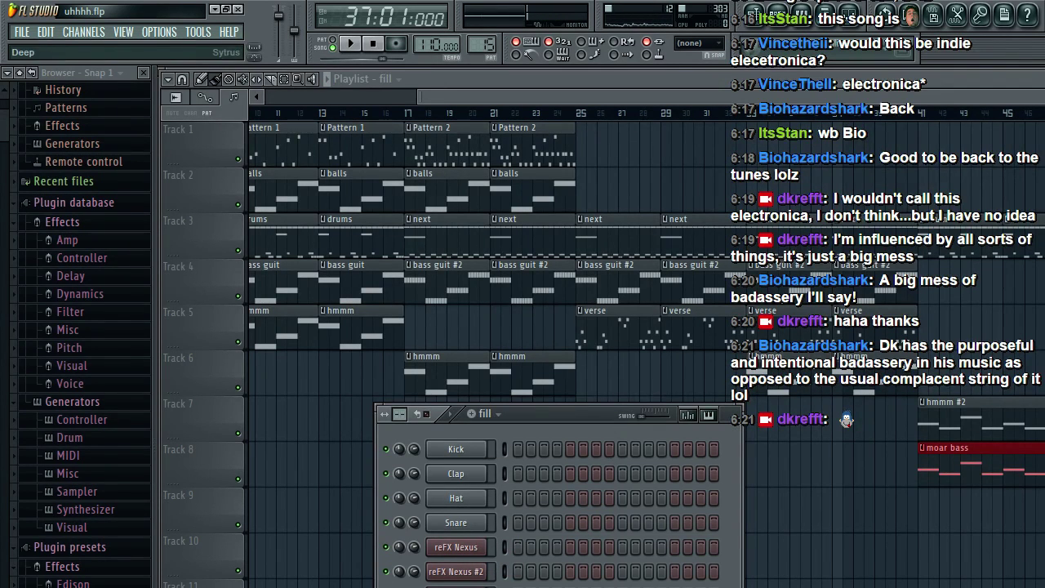
Step: Open the Dfh Sampler channel's piano roll for the fill pattern and audition its drum sounds down to the C3 region
click(456, 586)
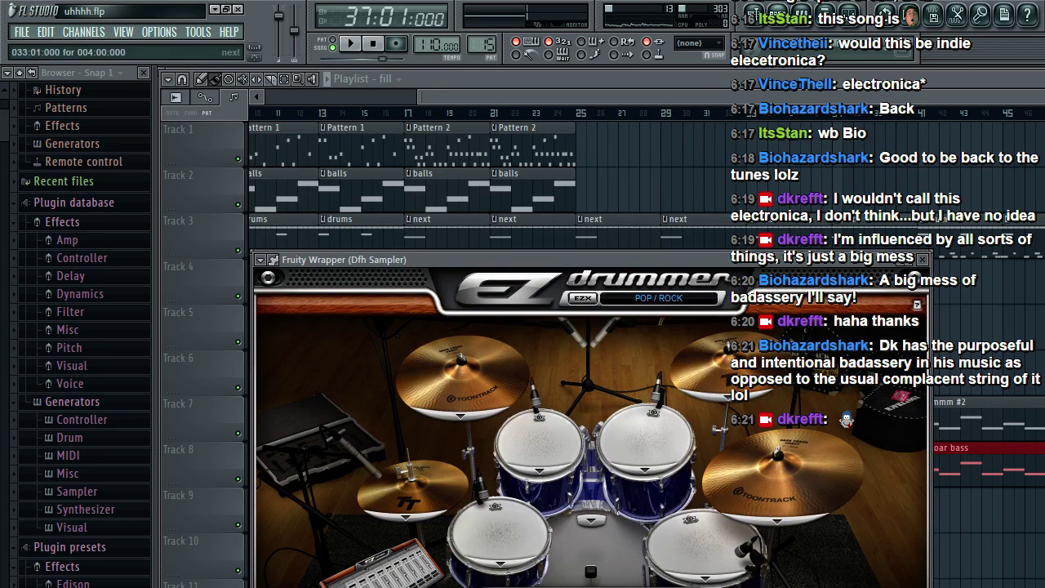
drag(768, 260, 841, 124)
right_click(456, 586)
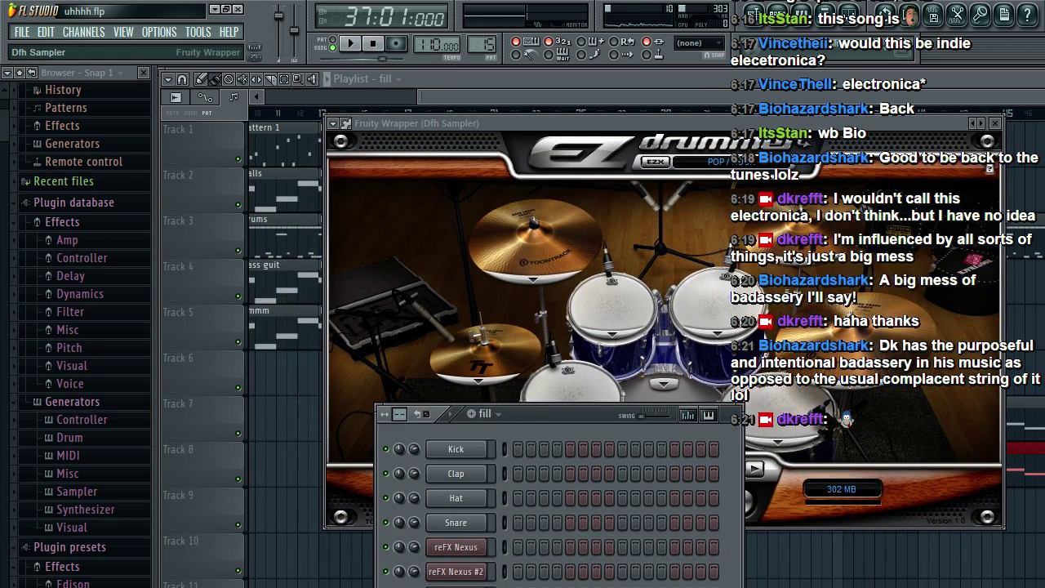
key(F7)
click(186, 469)
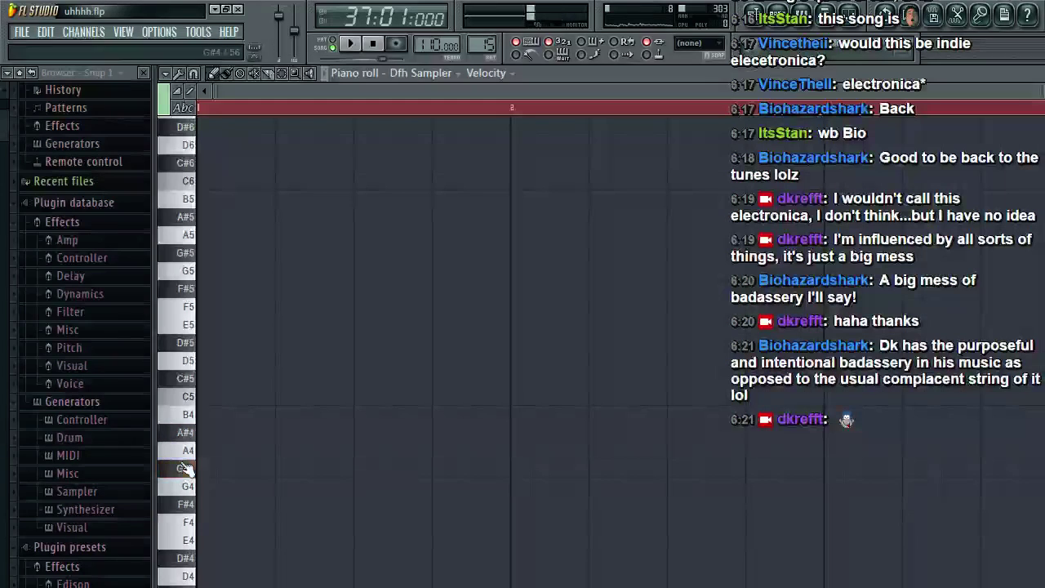
scroll(187, 506, down, 2)
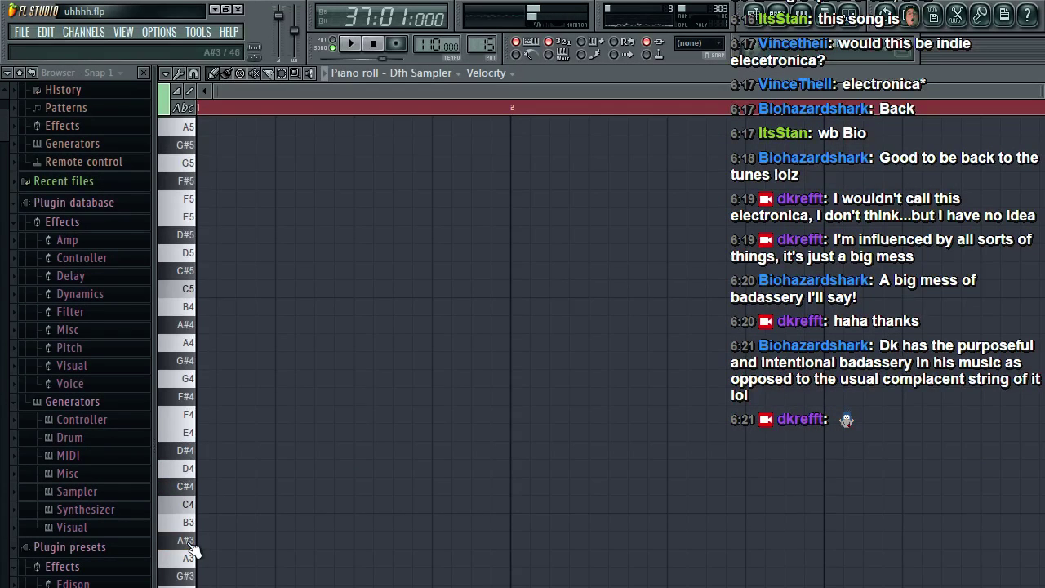
scroll(188, 539, down, 2)
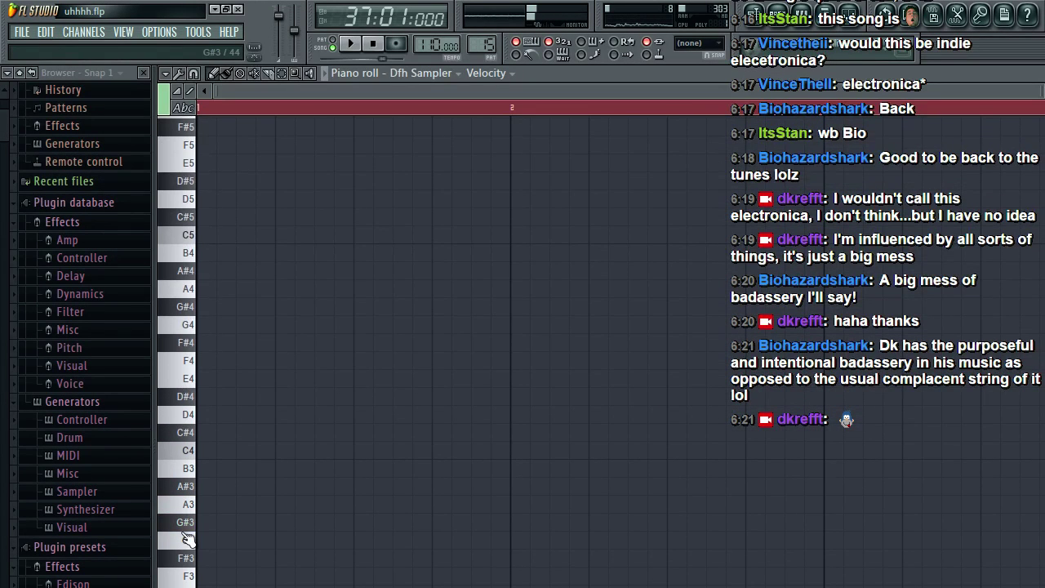
scroll(188, 539, down, 3)
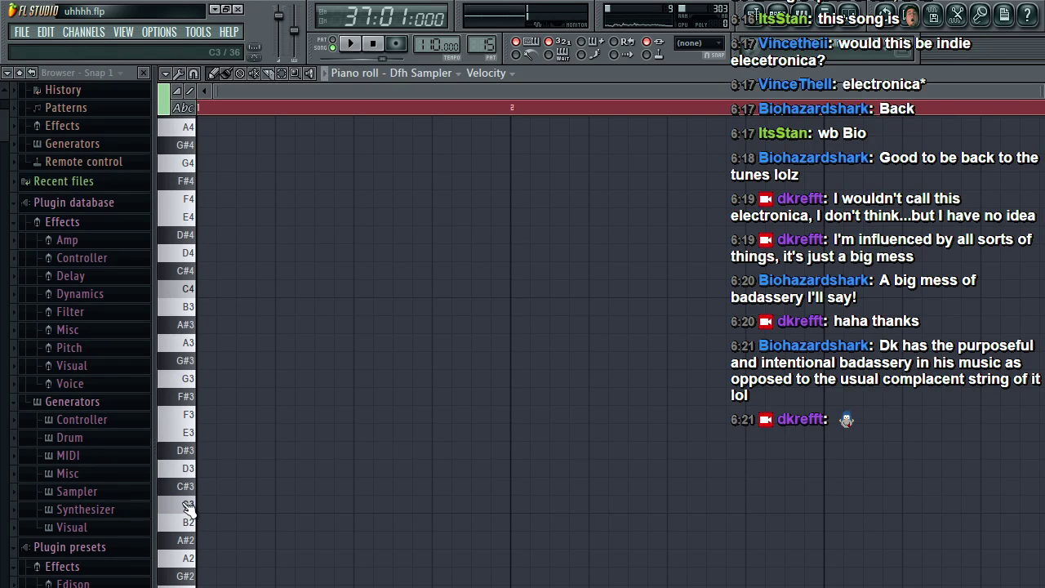
Step: Draw two-step notes C3, C3, D3 and C3 back to back from the start of bar 1 and audition them in pattern mode
click(188, 507)
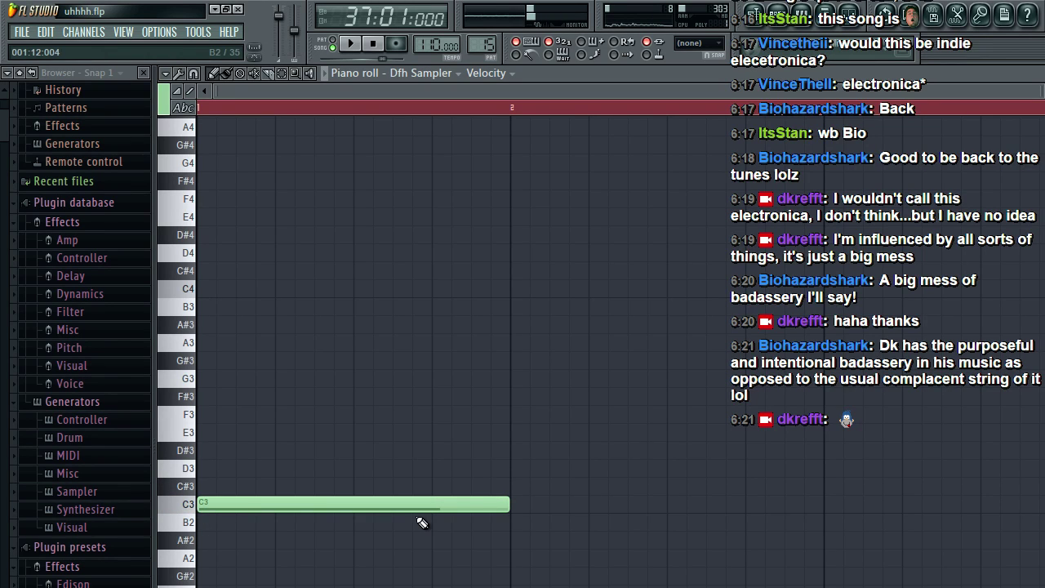
drag(504, 505, 229, 528)
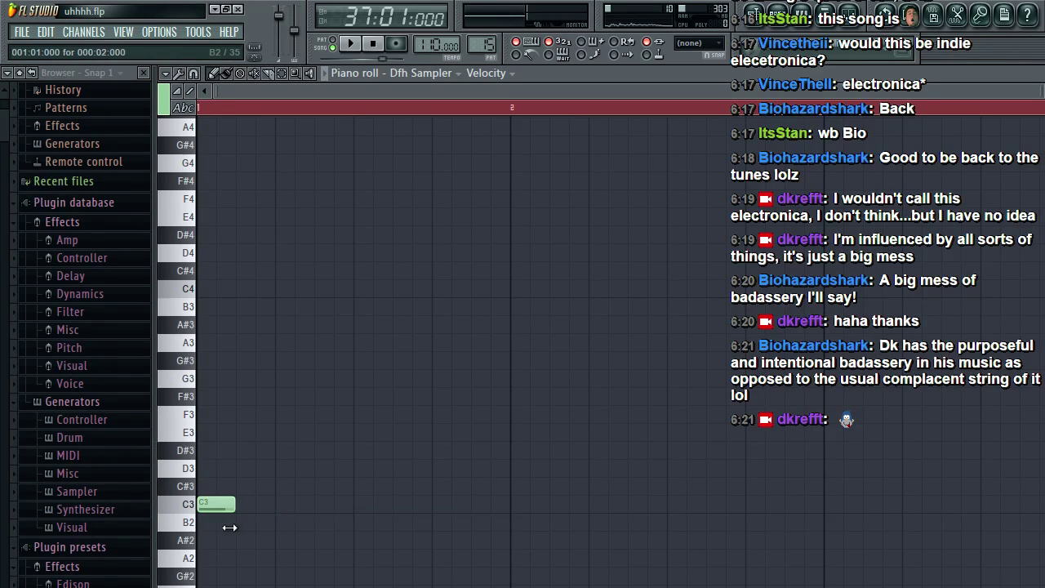
click(244, 507)
click(350, 44)
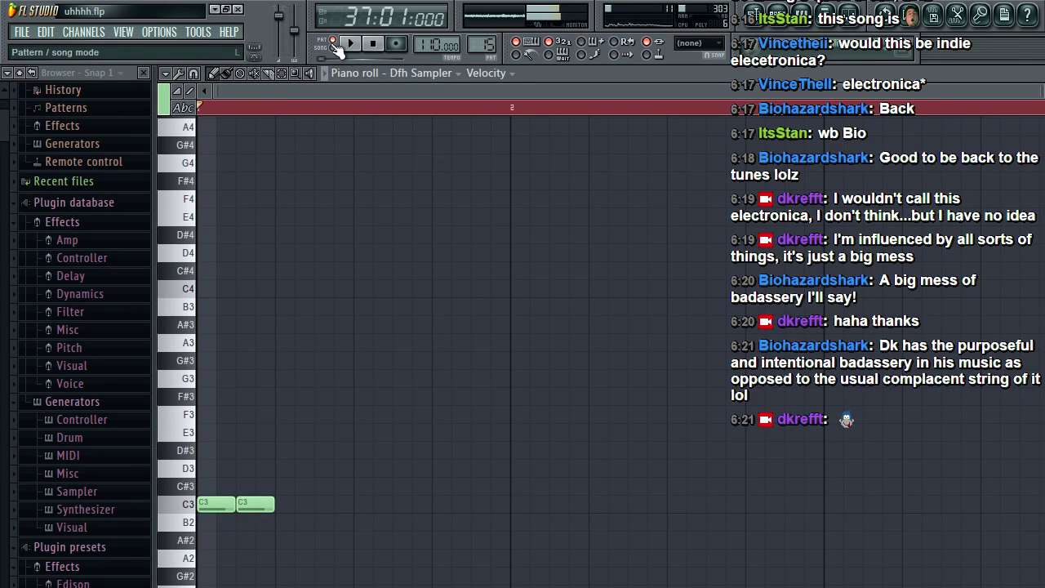
click(281, 467)
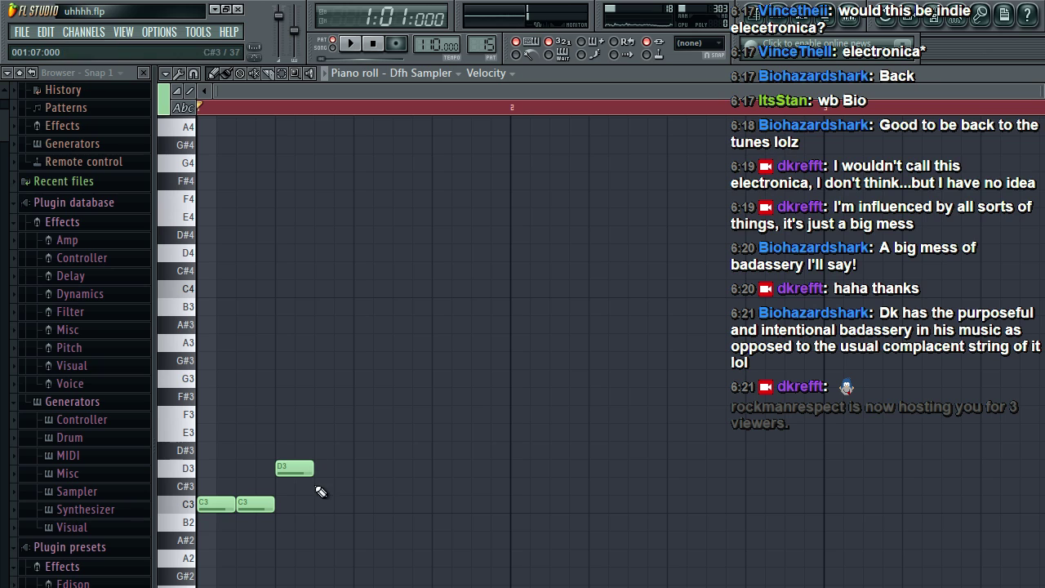
click(323, 523)
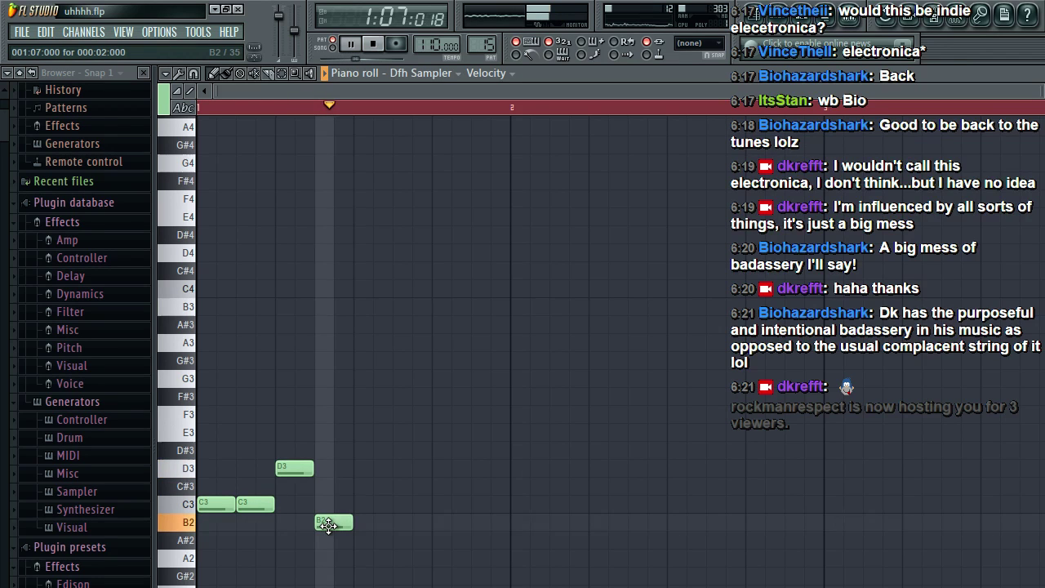
drag(328, 525, 329, 505)
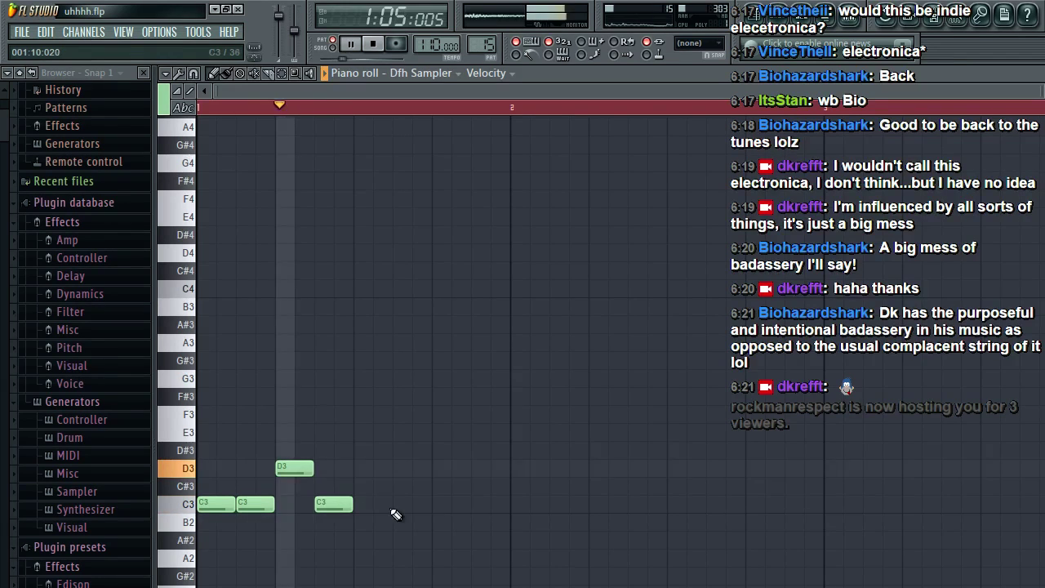
key(space)
Step: Add two-step notes C3, D3, C3 and C3 in a row from the start of bar 2 and audition the pattern
click(521, 505)
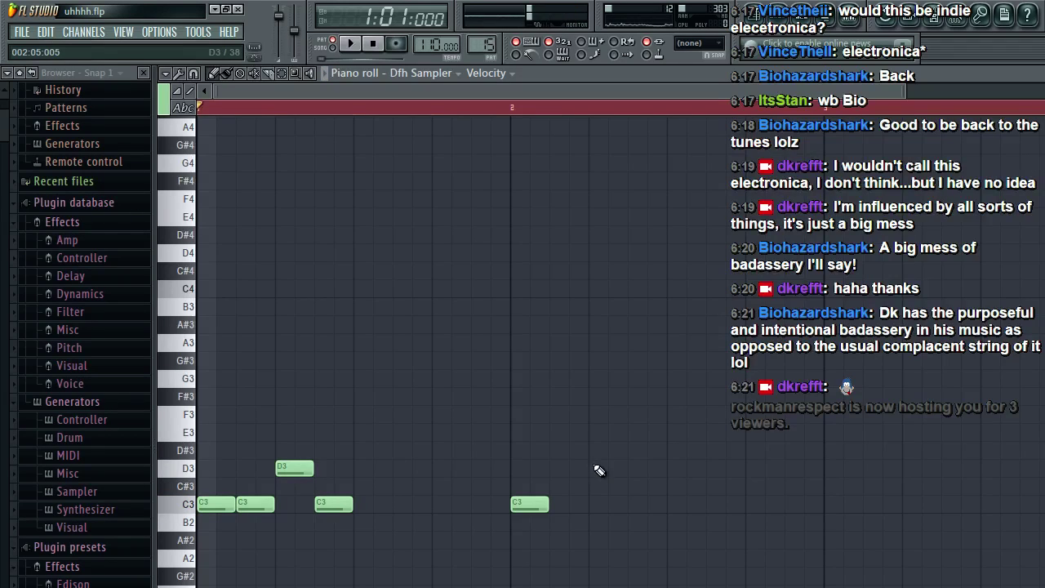
click(599, 469)
drag(600, 470, 563, 472)
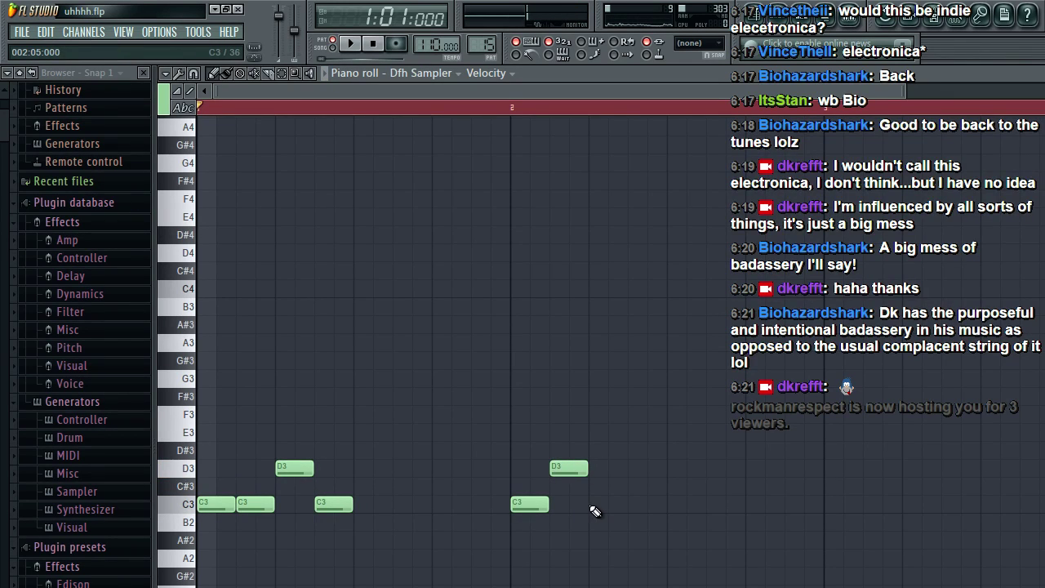
click(595, 507)
click(630, 506)
key(space)
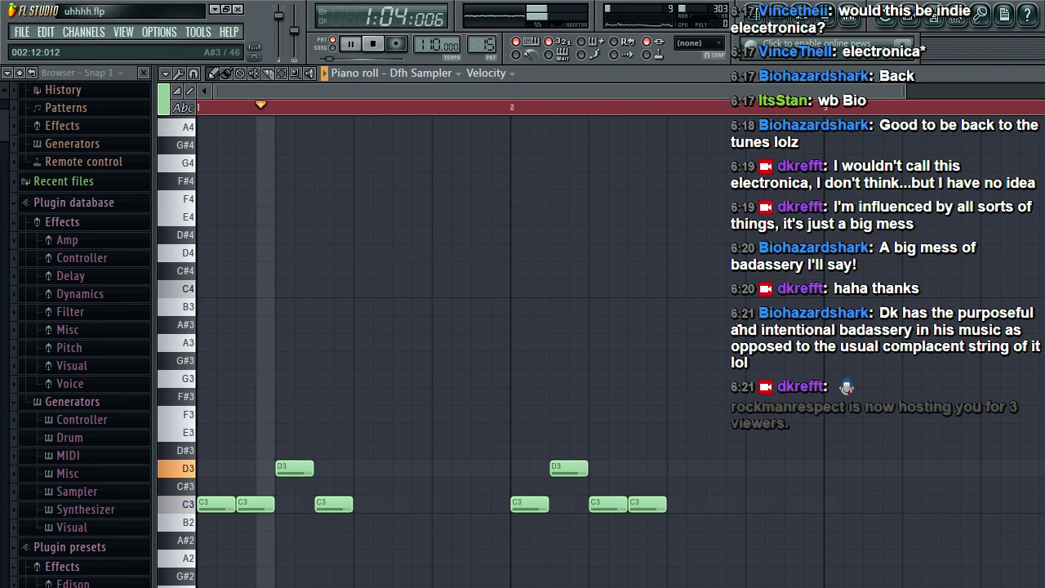
key(space)
Step: Swap bar 2's D3 with the C3 following it, add another C3 at step 9, and play the pattern back
drag(563, 469, 598, 467)
drag(603, 505, 565, 504)
click(673, 503)
key(space)
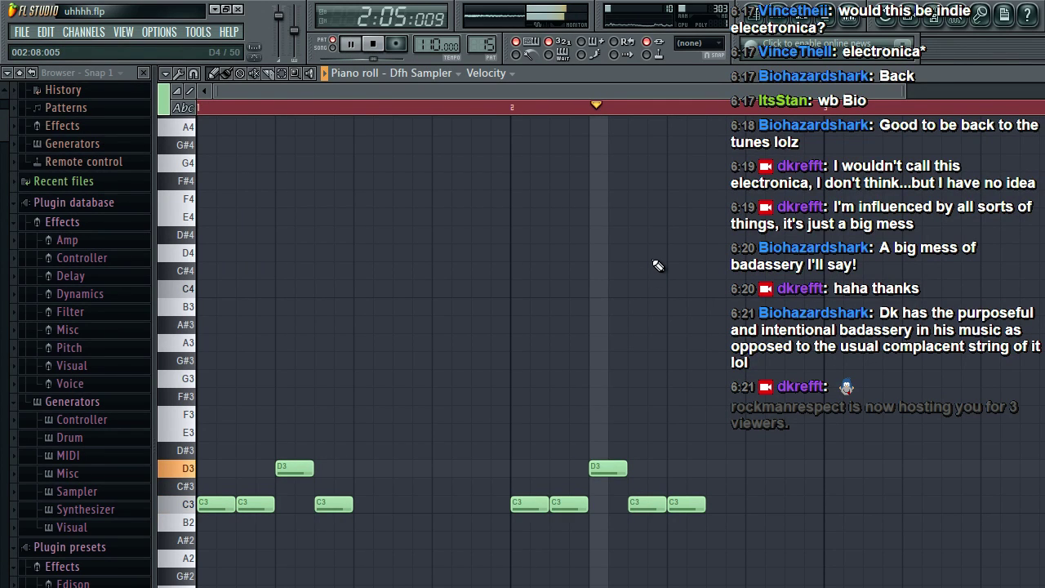
key(space)
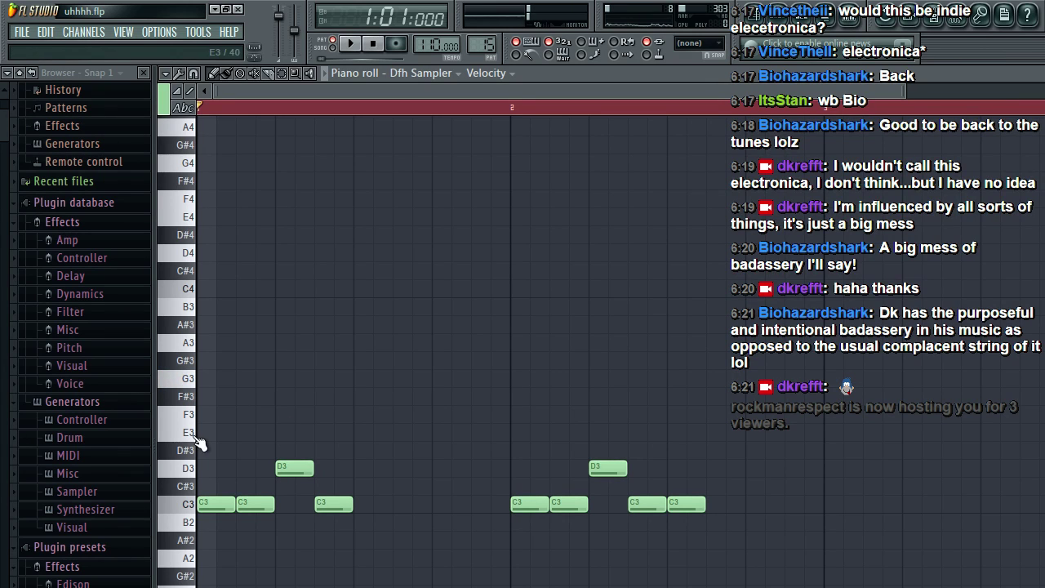
key(space)
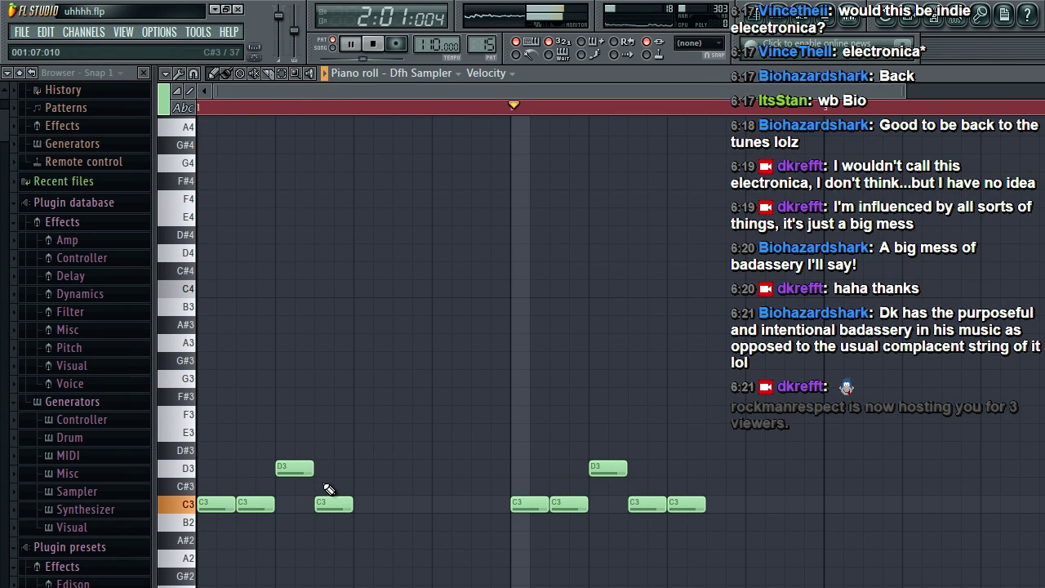
key(space)
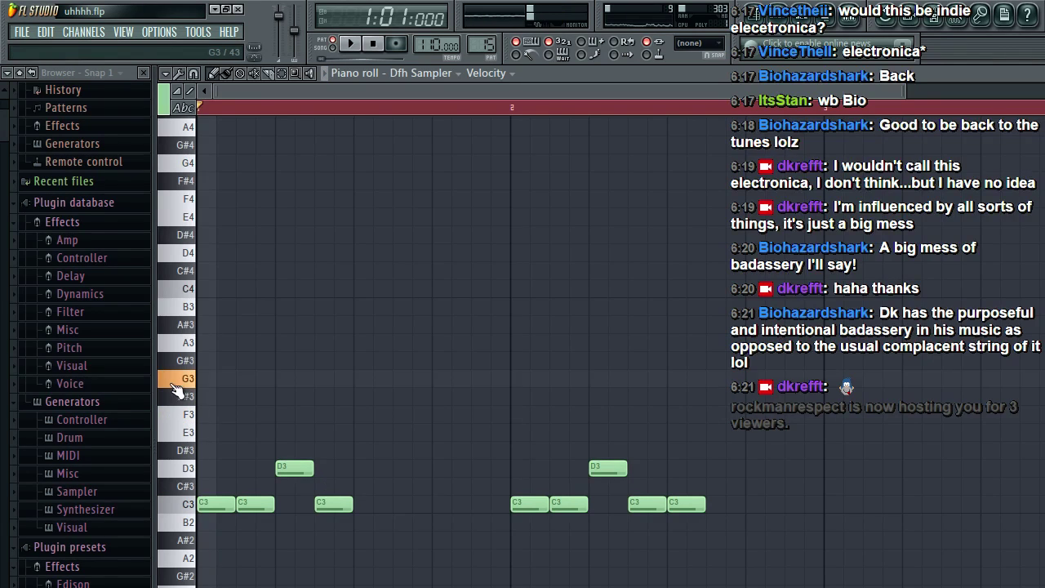
Step: Audition the keys from A3 up to D4, add a D4 note at step 9 of bar 1, and play it back
drag(190, 345, 193, 257)
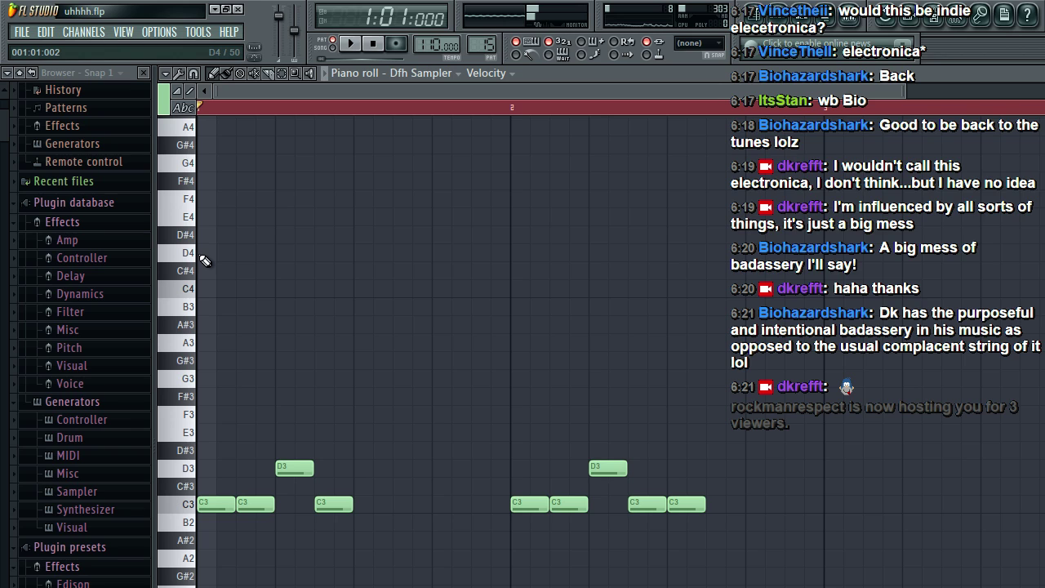
click(359, 255)
key(space)
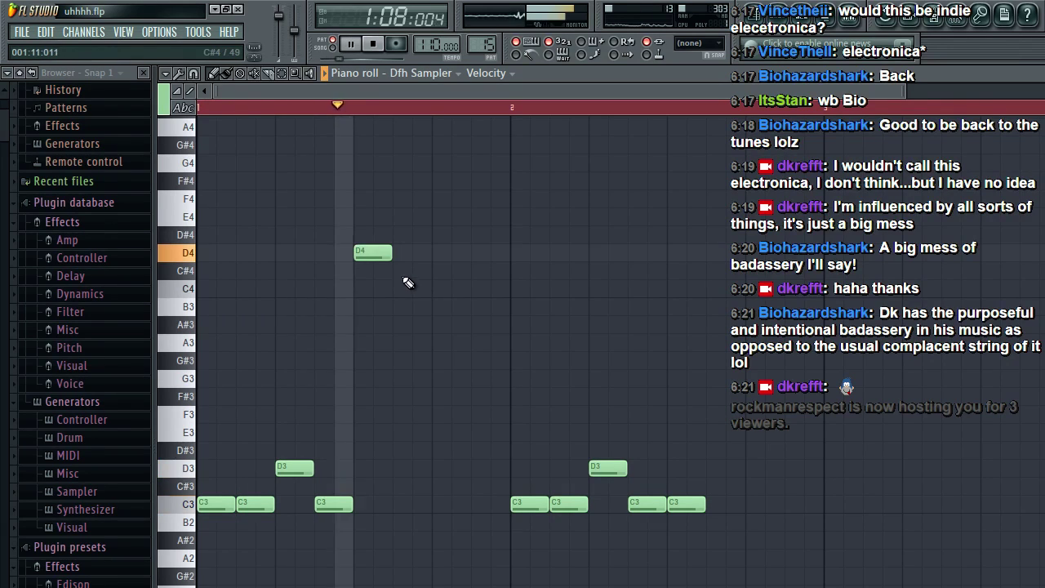
key(space)
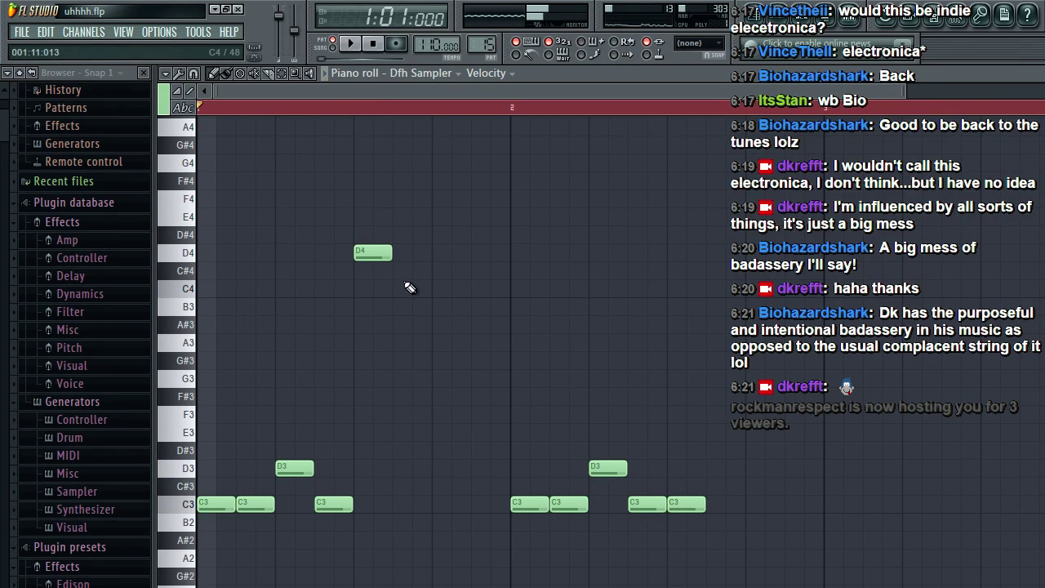
Step: Complete bar 1 with descending two-step notes B3, G3 and F3 after the D4, and audition the pattern
click(411, 287)
drag(411, 287, 411, 306)
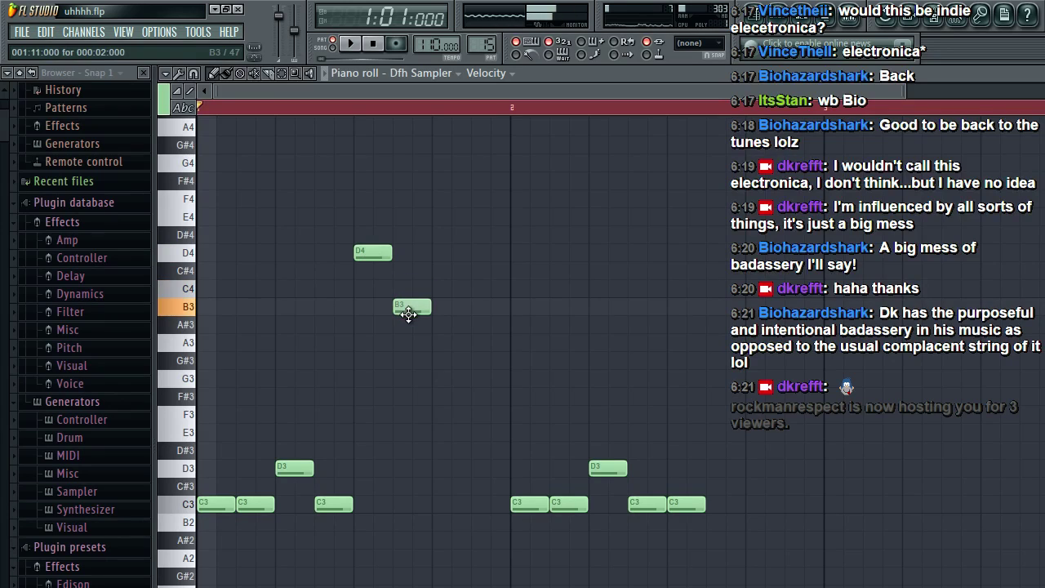
click(441, 362)
drag(444, 360, 450, 378)
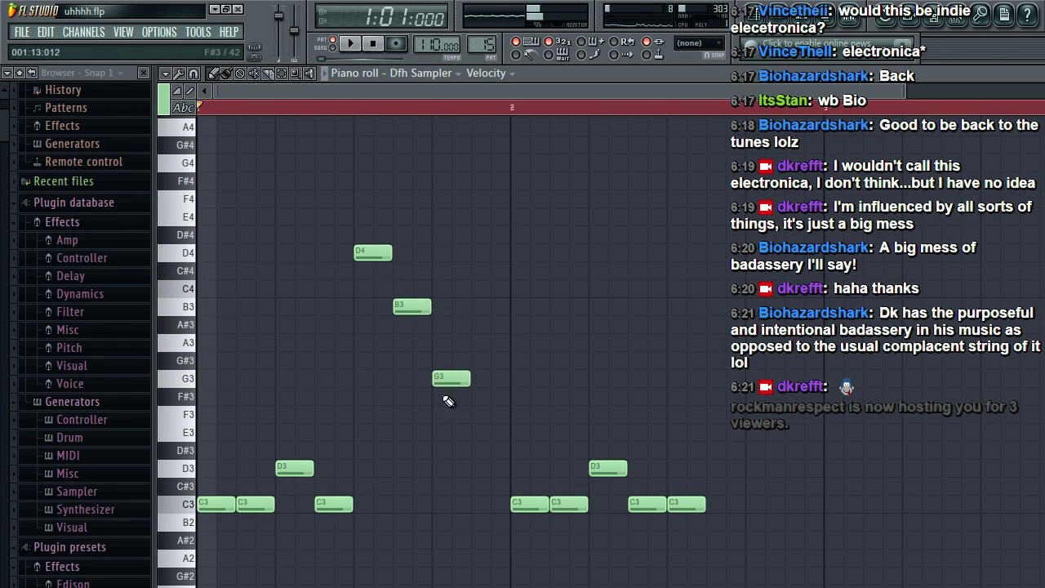
key(space)
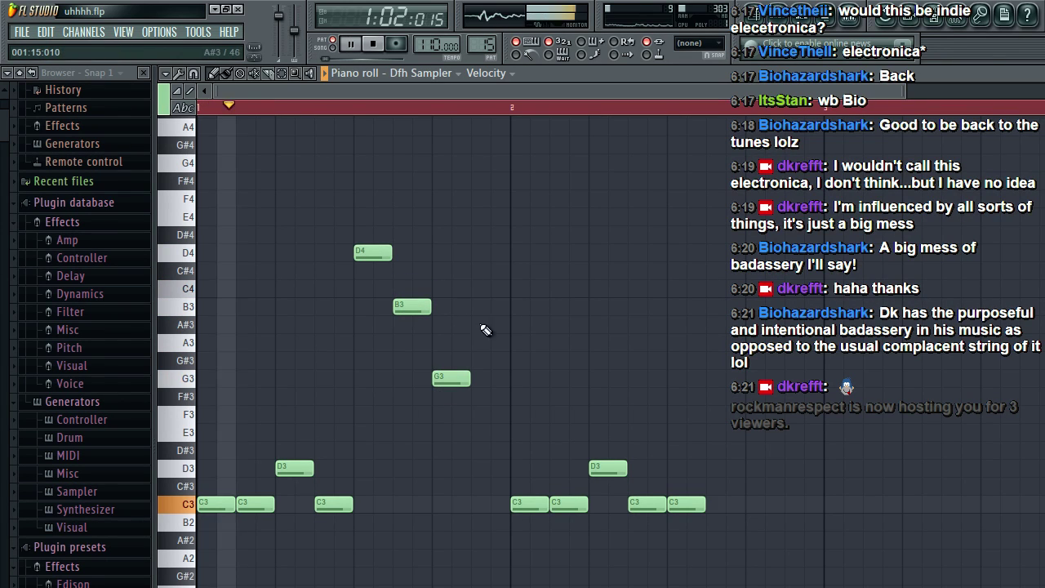
click(476, 416)
key(space)
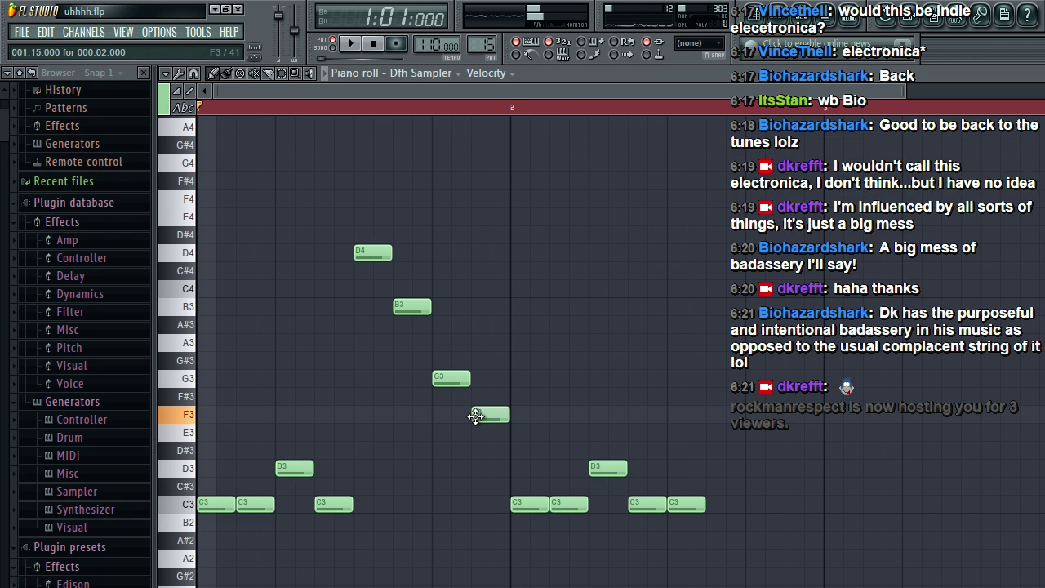
key(space)
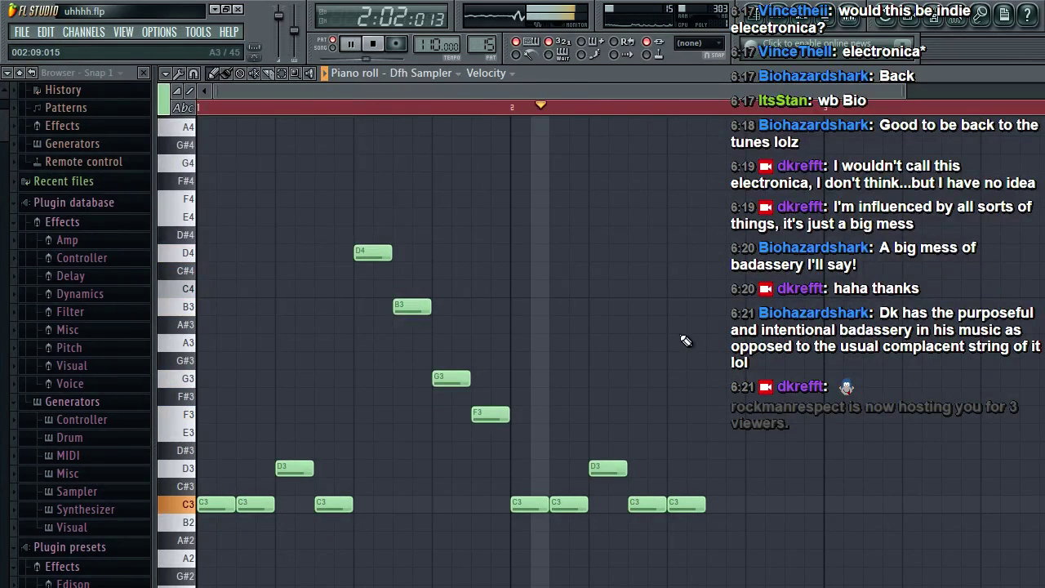
key(space)
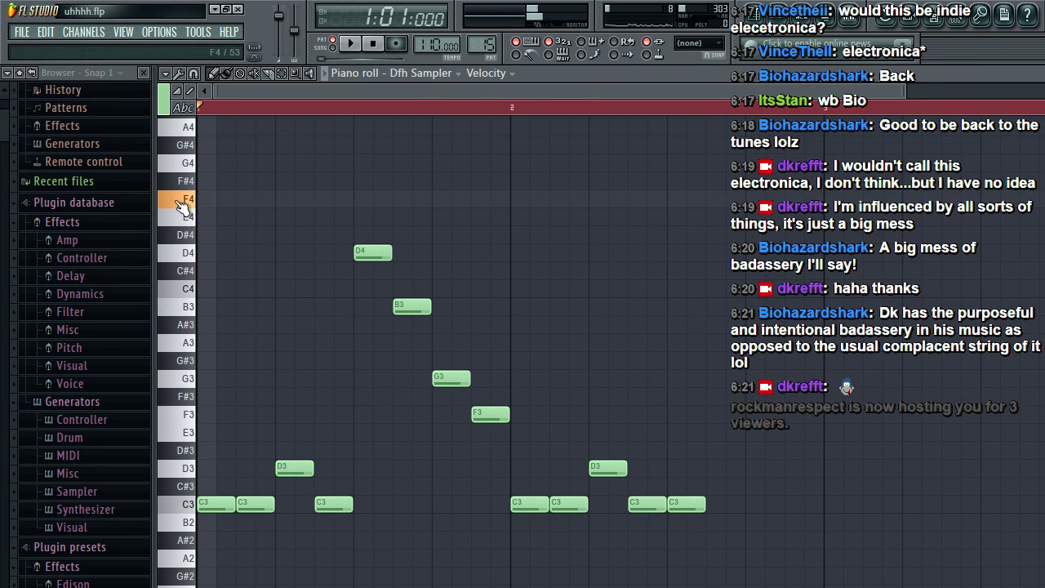
Step: Add F4 at step 11 and G4 at step 13 of bar 2, audition them, and stretch the G4 to the bar's end
click(722, 201)
key(space)
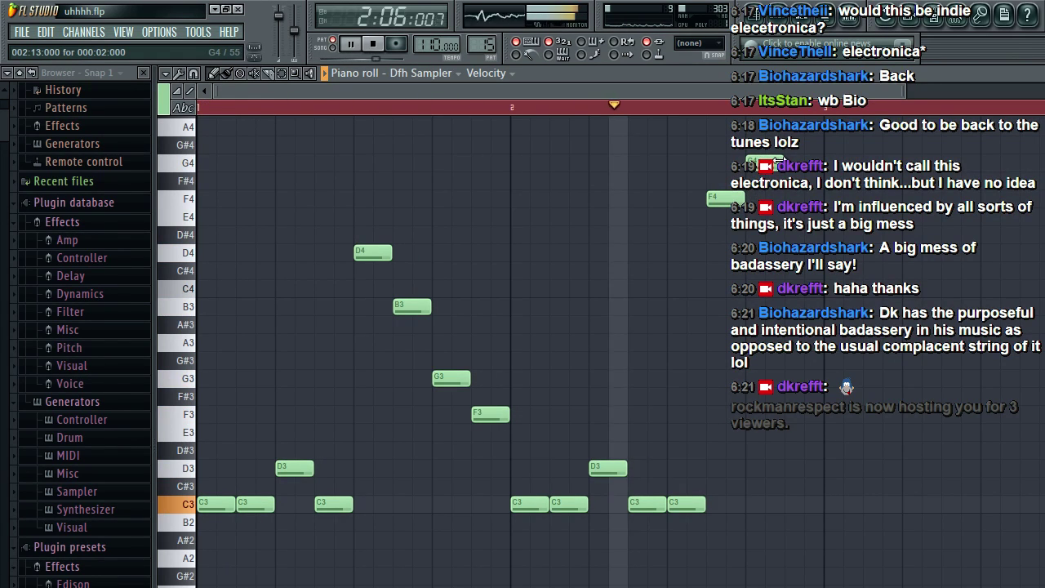
key(space)
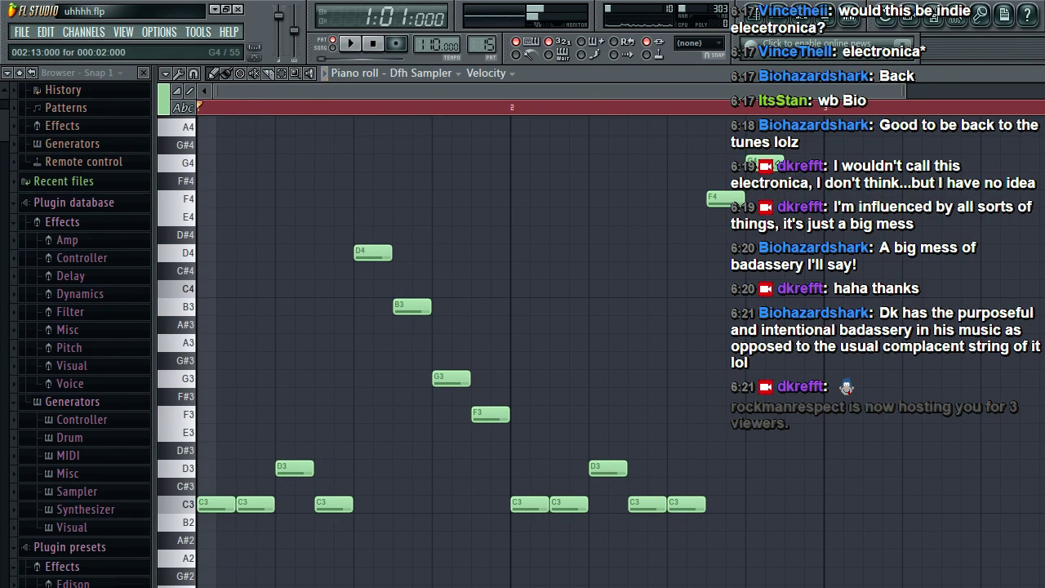
drag(779, 163, 820, 164)
Step: Return to the playlist, move the song position to bar 41 and on to bar 49, and briefly audition the arrangement
click(749, 15)
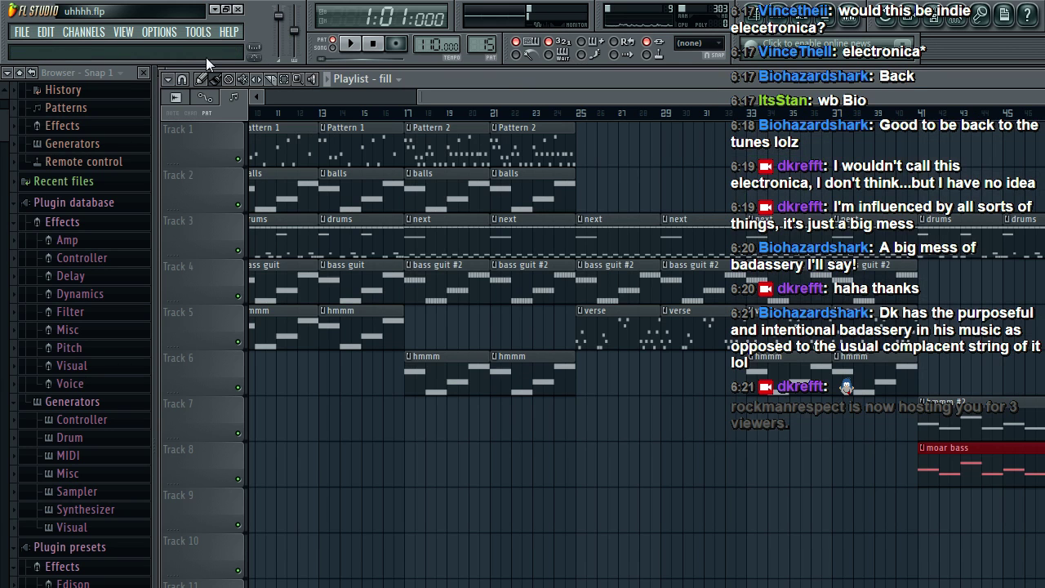
click(22, 31)
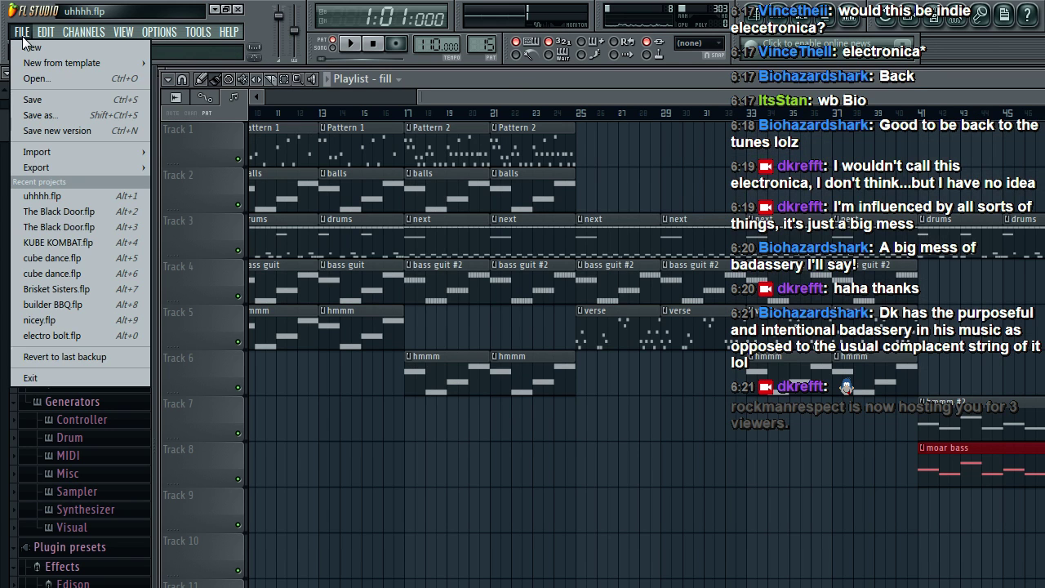
click(105, 77)
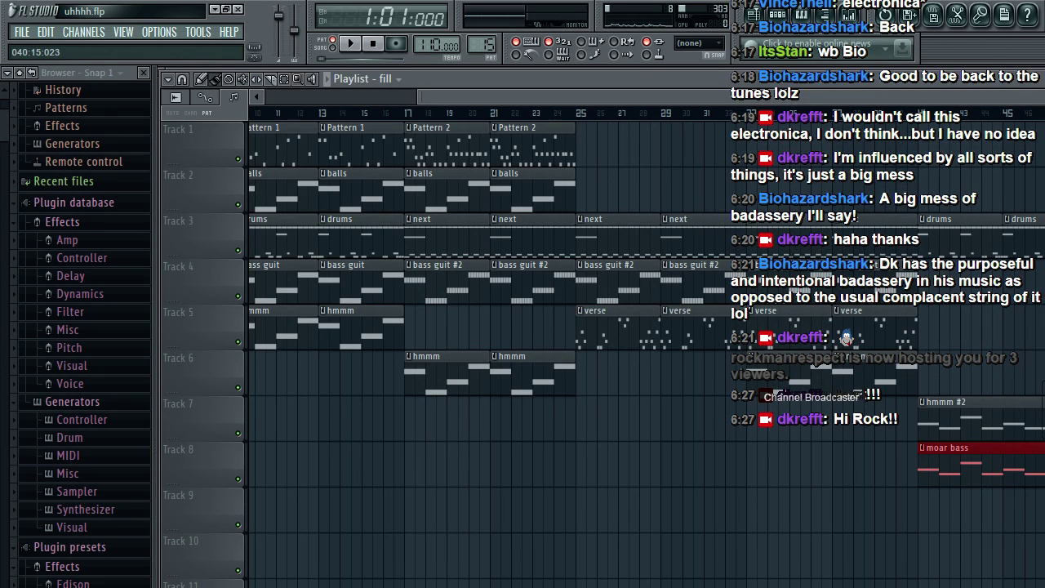
click(919, 113)
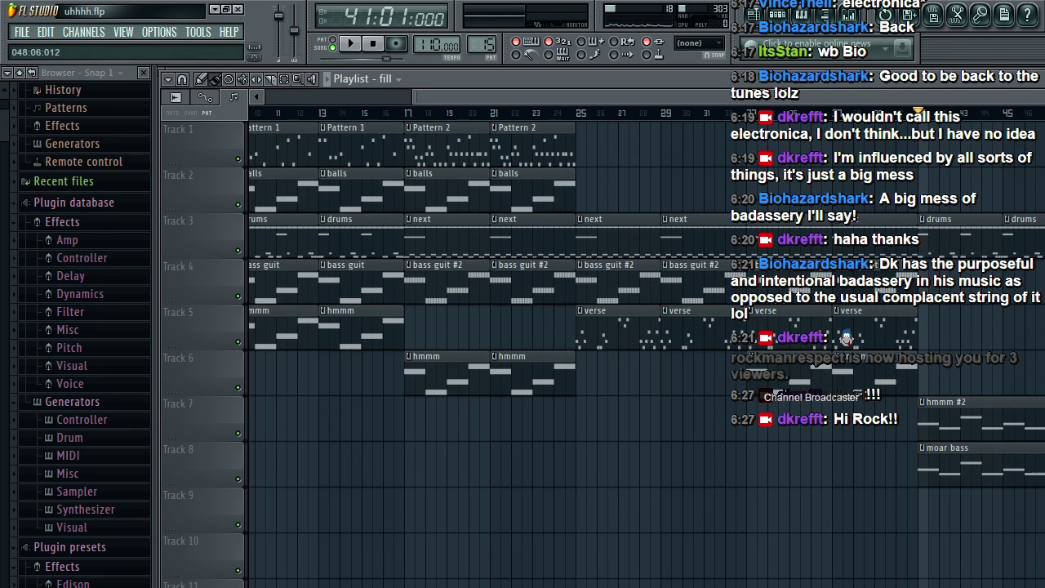
click(1041, 113)
key(space)
key(space)
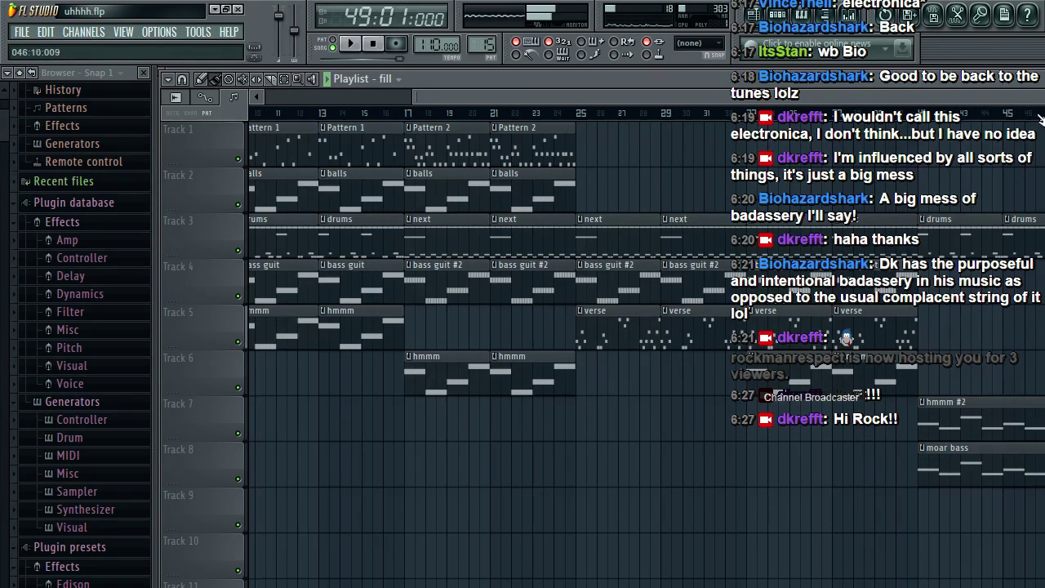
Step: Move the song position to bar 46 and briefly audition the arrangement into the fill
click(1032, 113)
key(space)
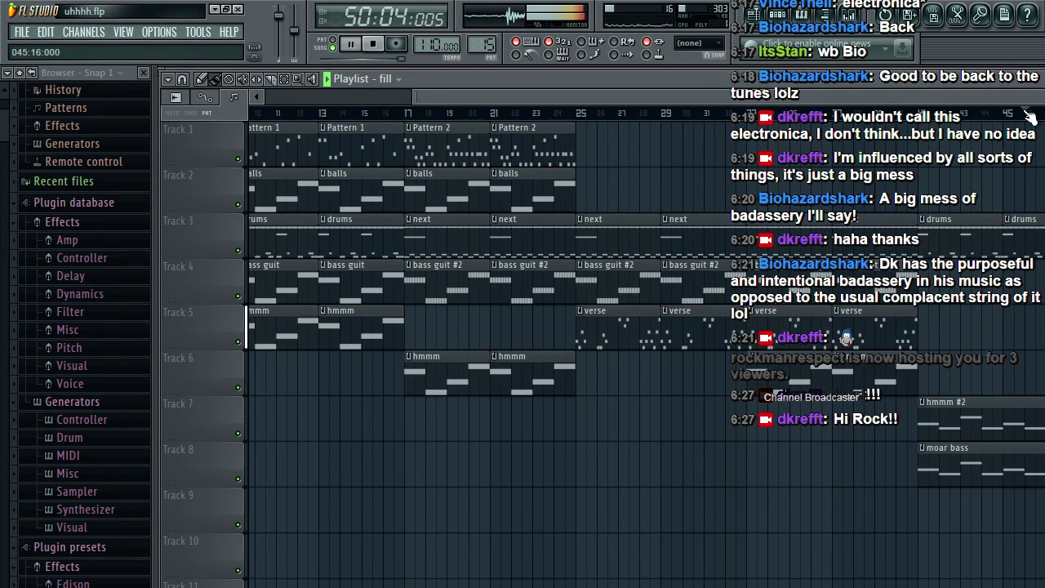
key(space)
Step: Add eight four-step G#3 notes back to back across bars 1 and 2 of the Dfh Sampler fill pattern, and play it back
key(F7)
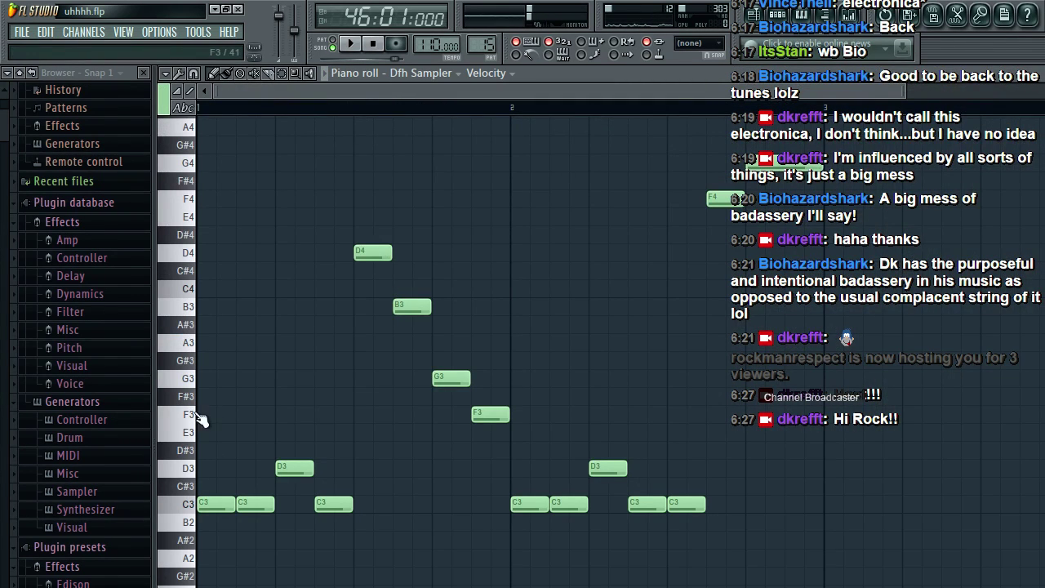
click(181, 472)
click(205, 361)
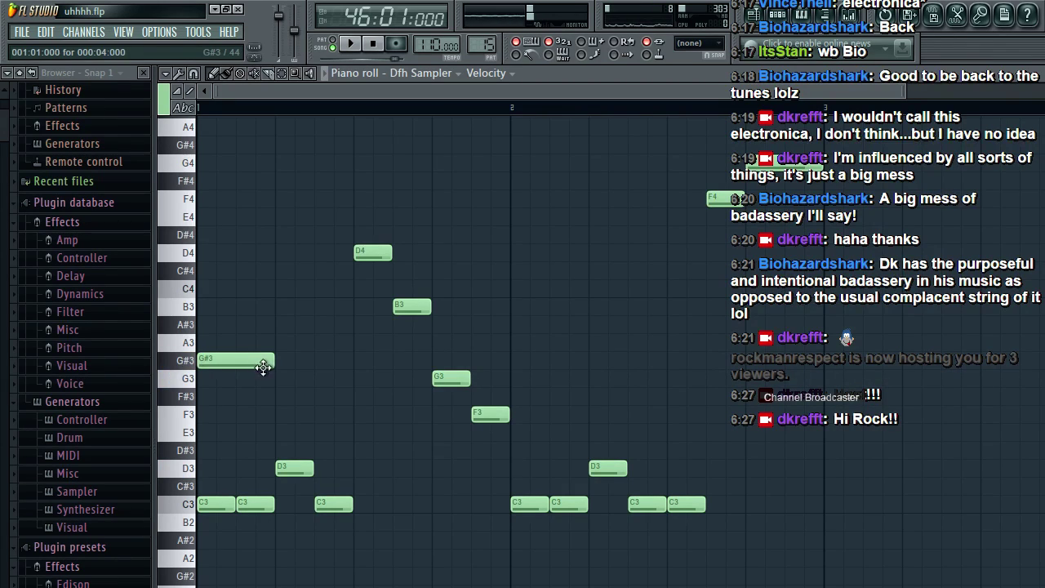
click(280, 360)
click(369, 359)
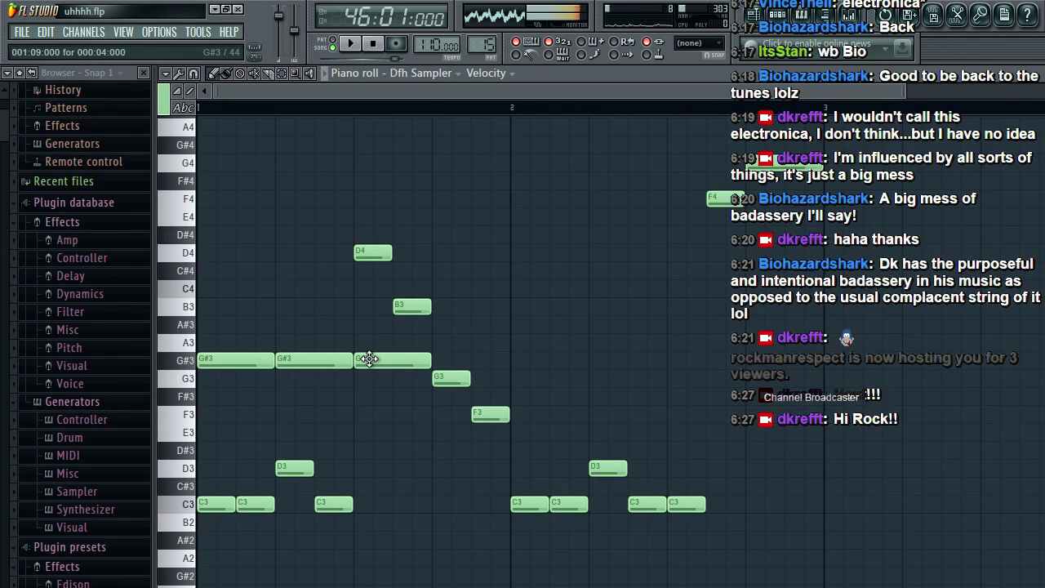
click(445, 359)
key(space)
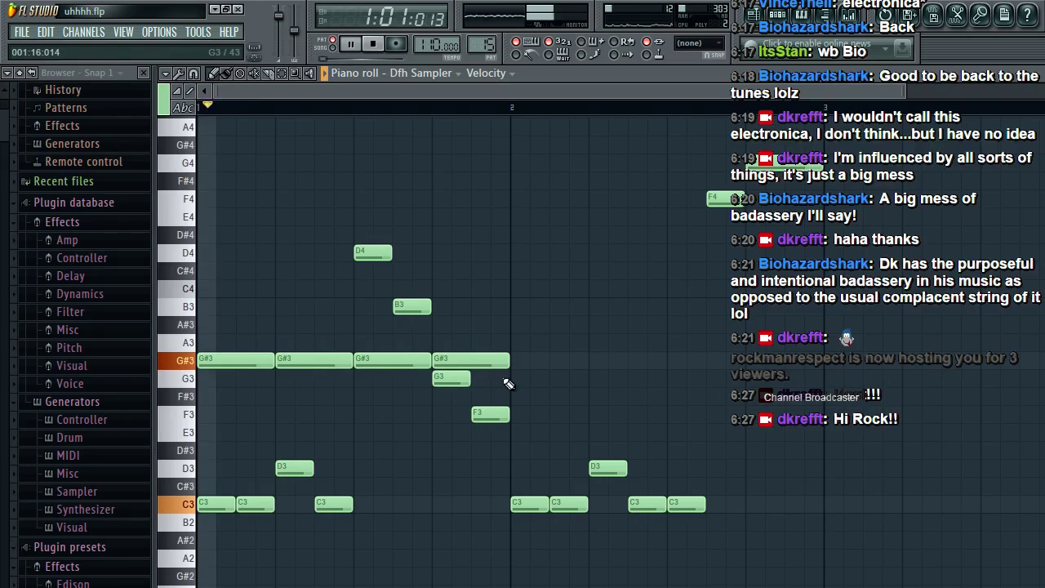
click(523, 359)
click(600, 360)
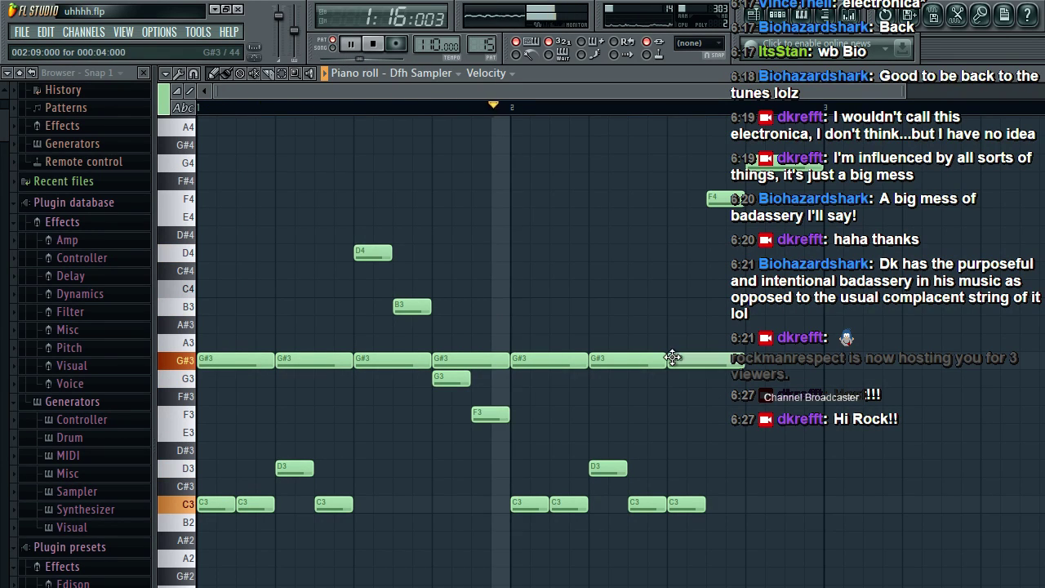
click(678, 359)
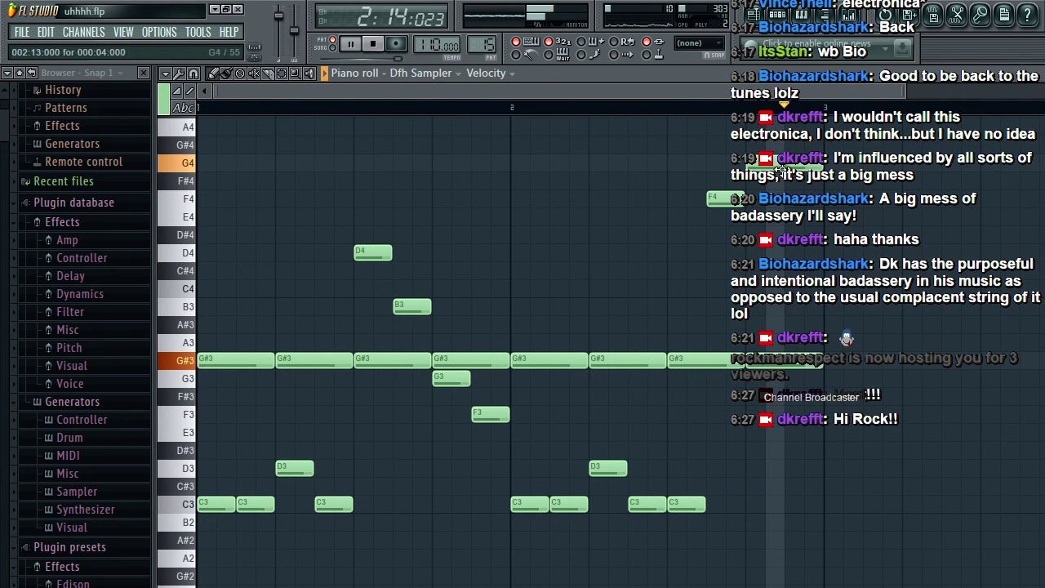
key(space)
Step: Return to the playlist and save the project
key(F5)
click(23, 33)
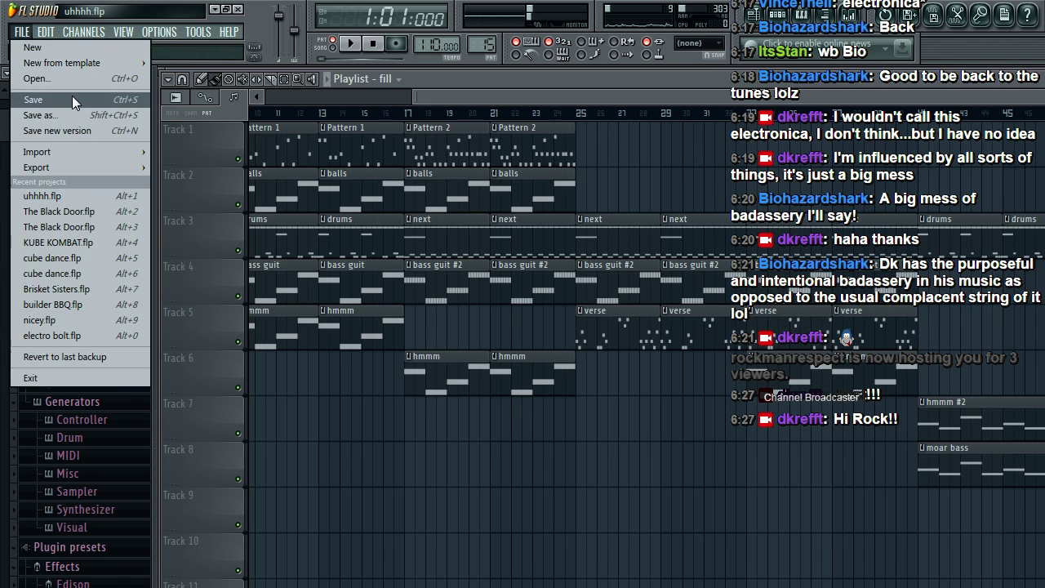
click(71, 95)
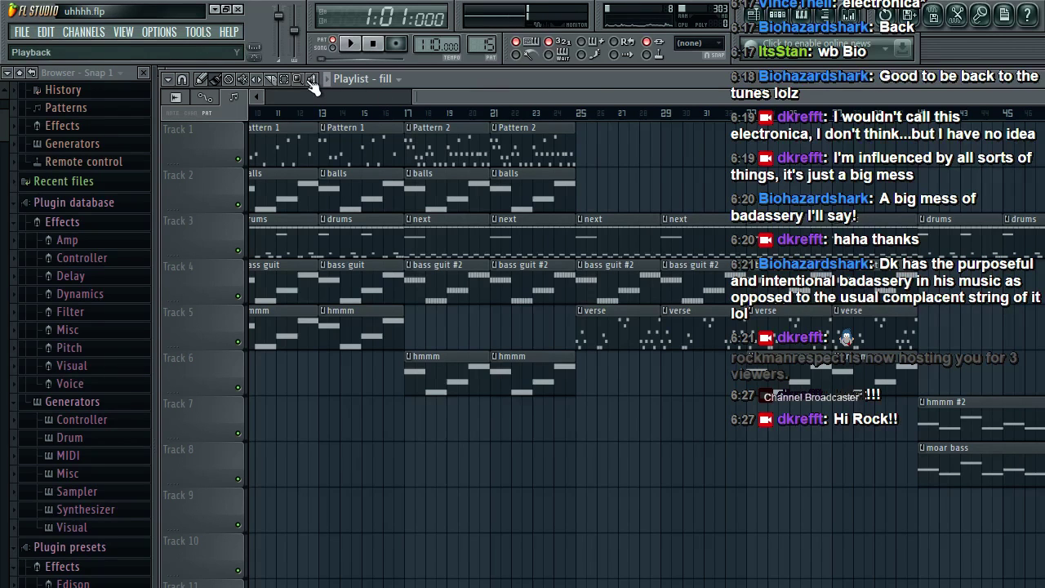
Step: Duplicate all playlist clips spanning bars 25 to 49 and place the copies to start at bar 51, after the fill
click(284, 79)
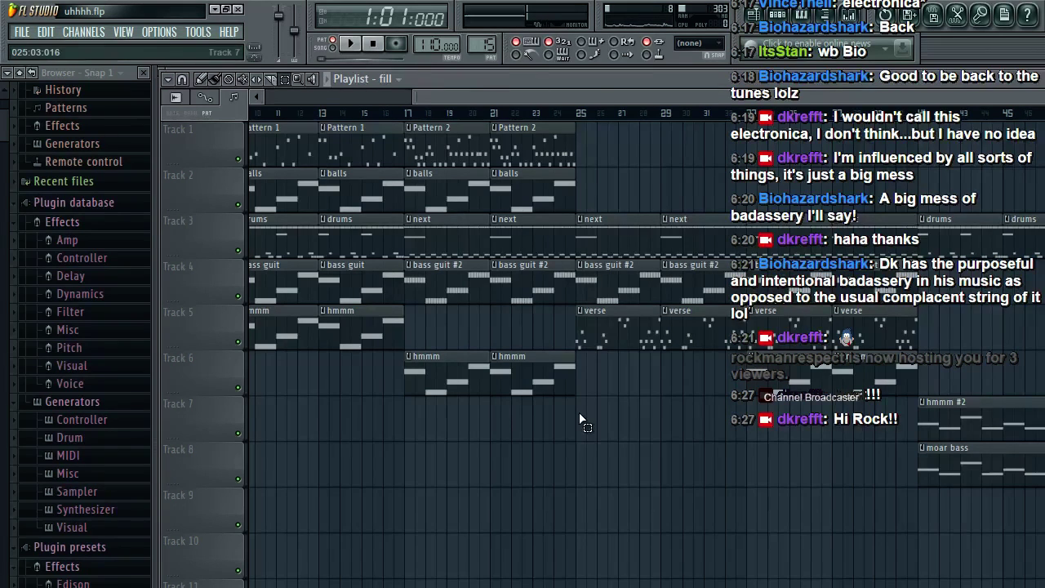
drag(580, 419, 1042, 222)
click(1044, 555)
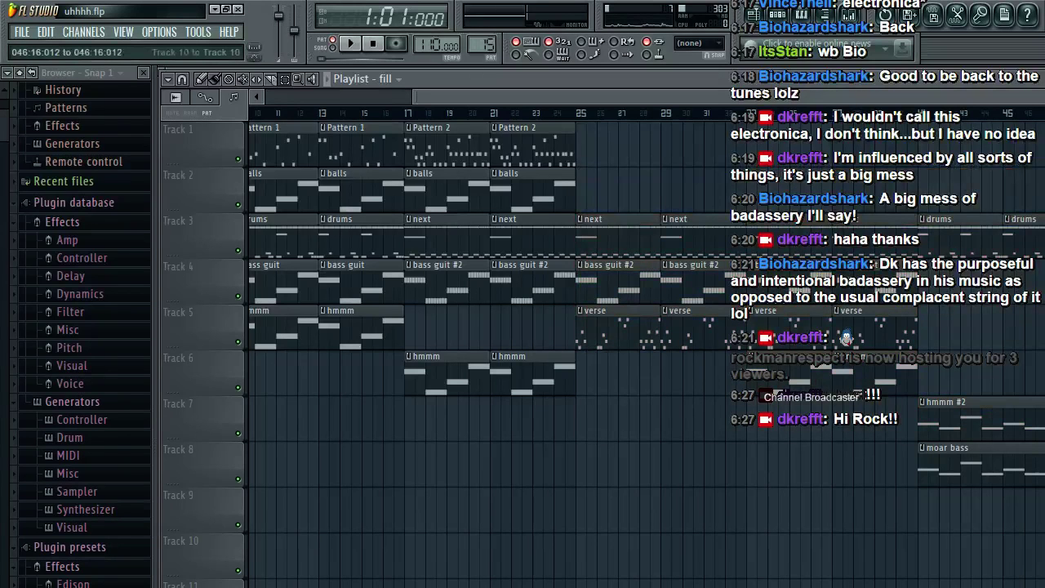
drag(1043, 555, 616, 165)
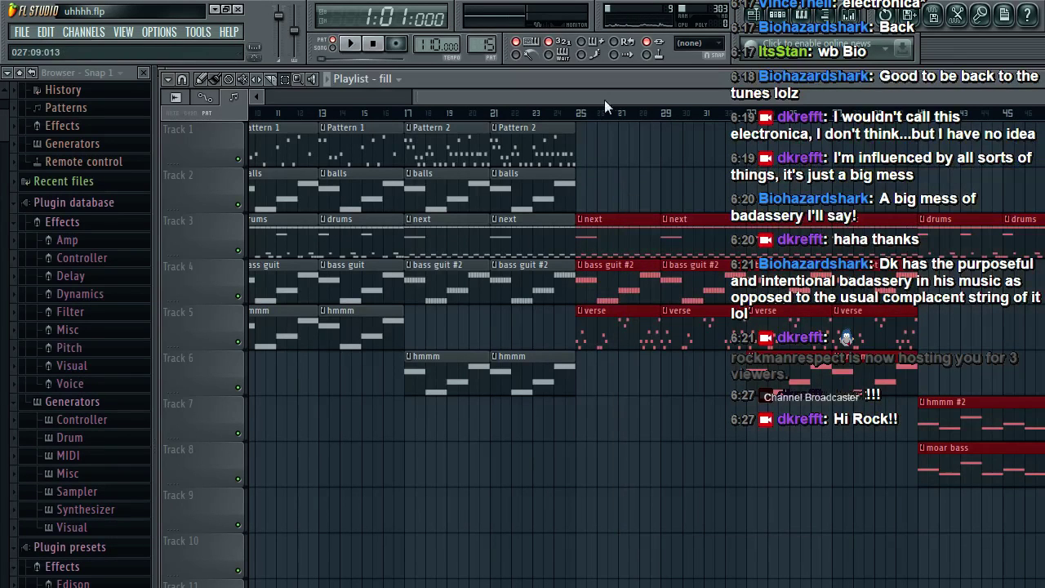
drag(604, 100, 1036, 116)
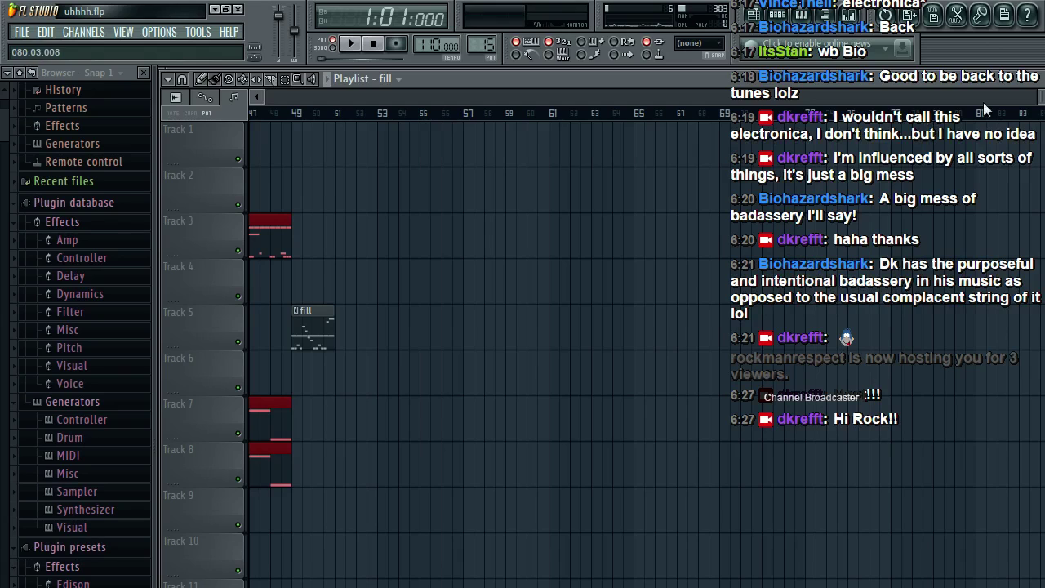
drag(898, 100, 572, 99)
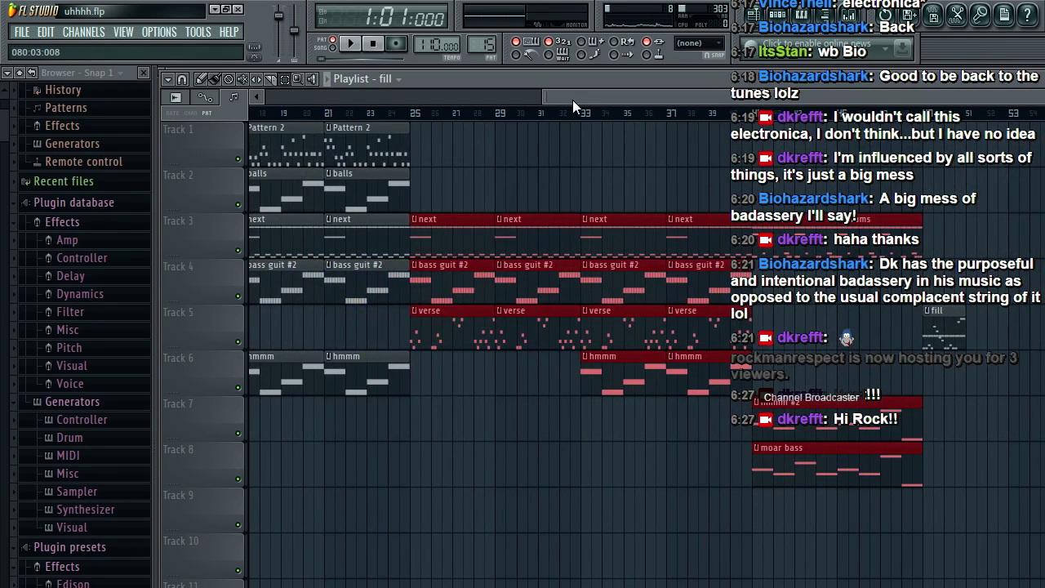
key(ctrl+v)
click(204, 80)
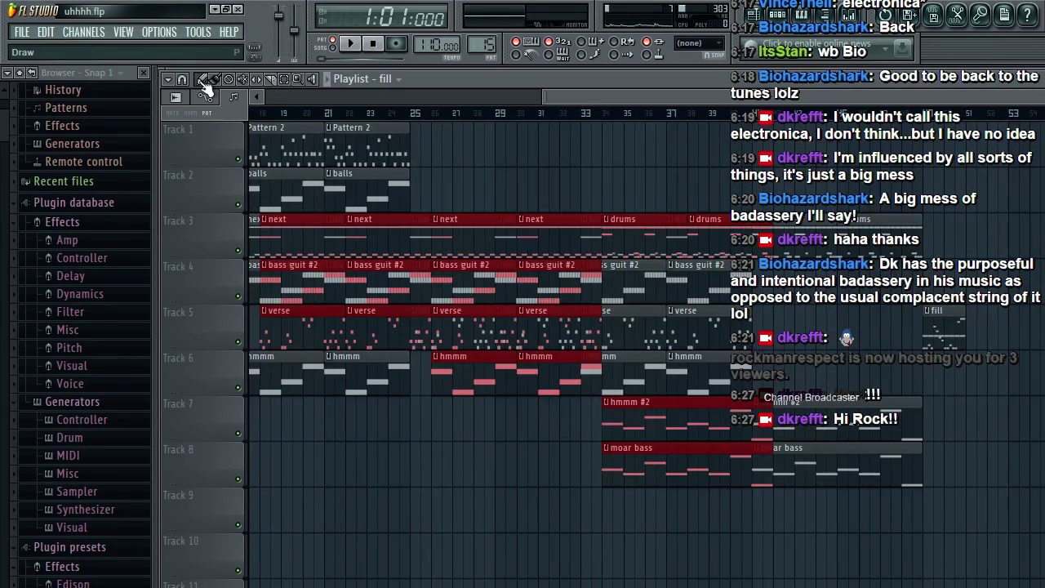
mouse_move(336, 239)
mouse_down()
mouse_move(744, 243)
mouse_move(1044, 279)
mouse_move(1040, 229)
mouse_up()
Step: Audition the arrangement from bar 49 and save the project
key(space)
click(22, 32)
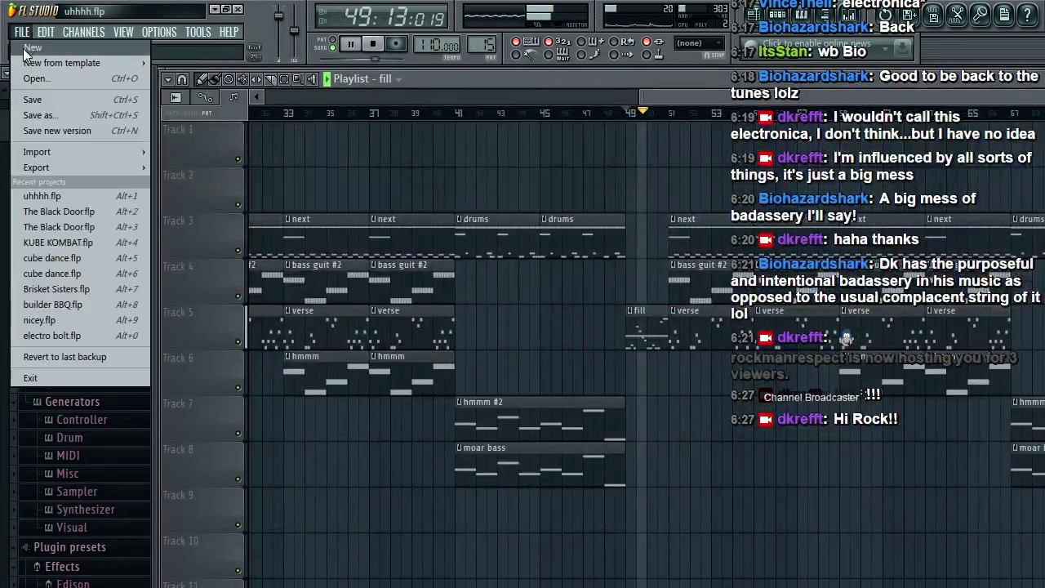
click(55, 104)
key(space)
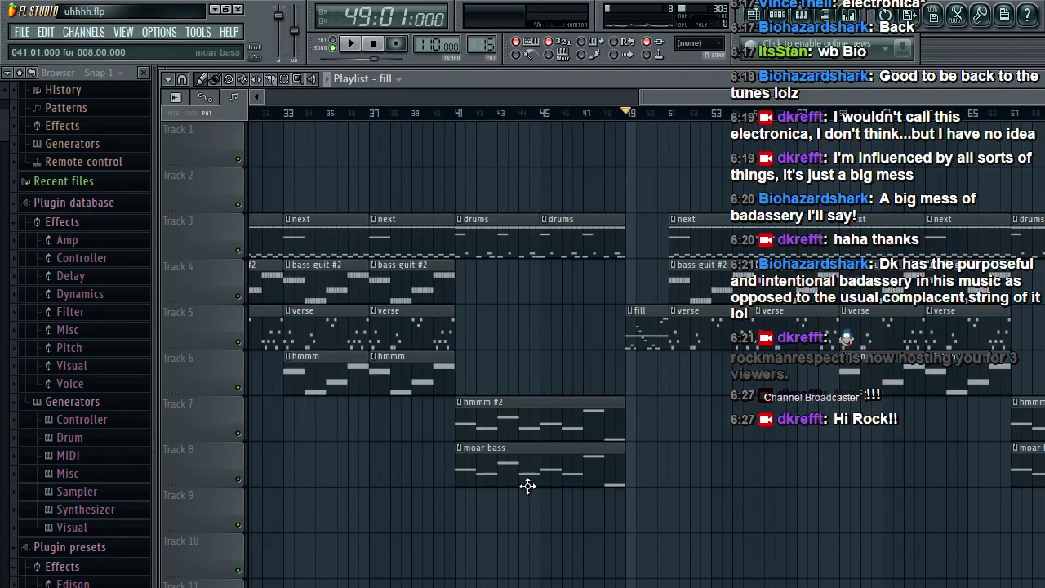
Step: Add a moar bass clip on Track 7 at bar 49, trim it to two bars during playback, and save the project
click(503, 468)
click(635, 423)
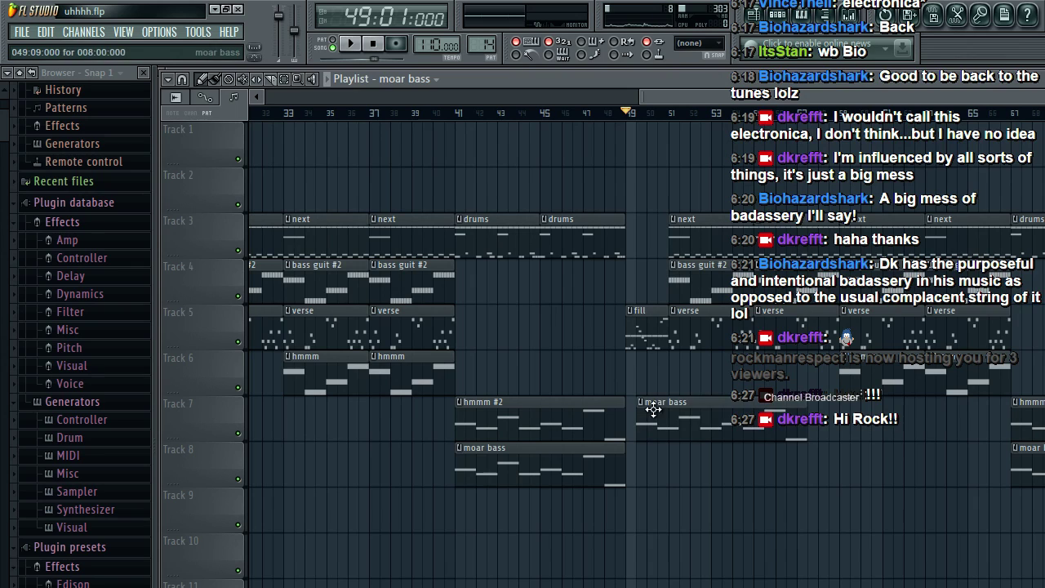
key(space)
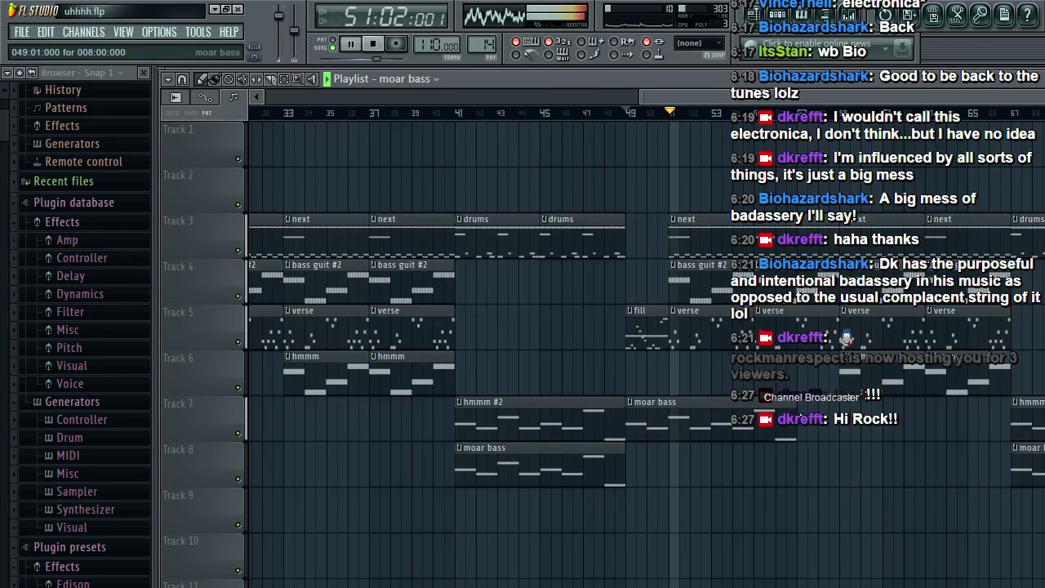
drag(794, 431, 673, 431)
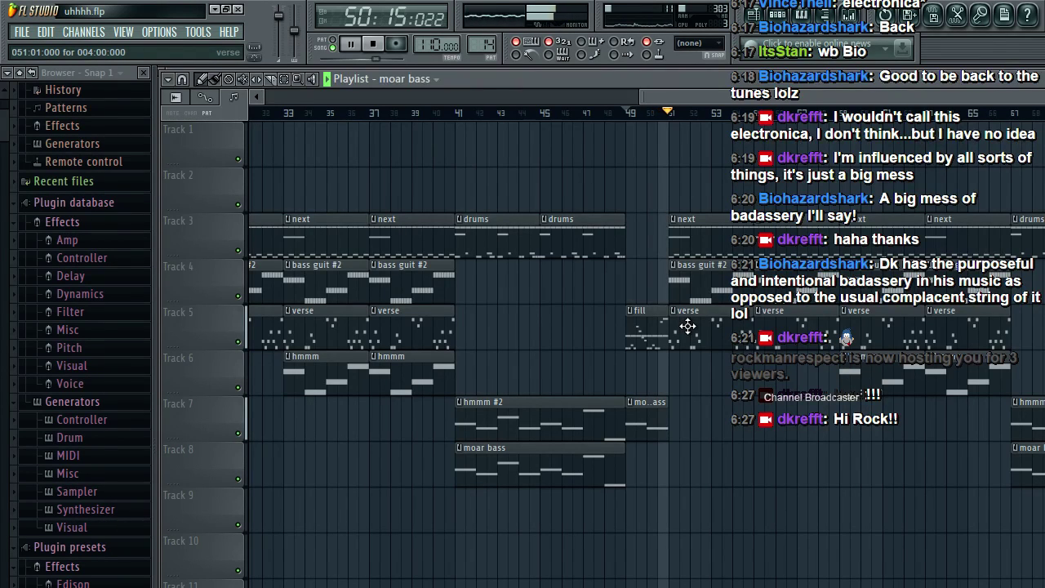
click(22, 31)
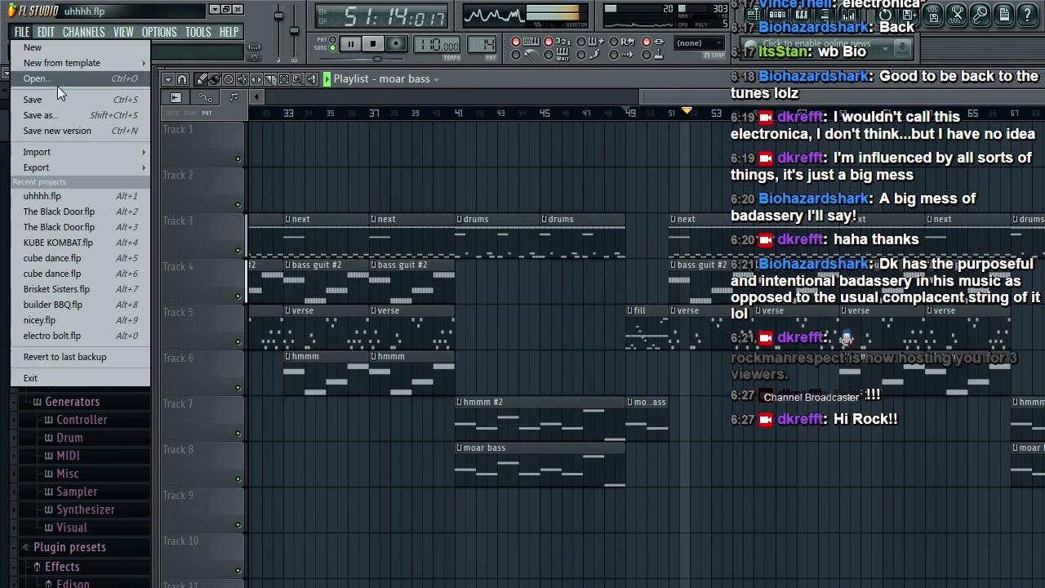
click(63, 100)
key(space)
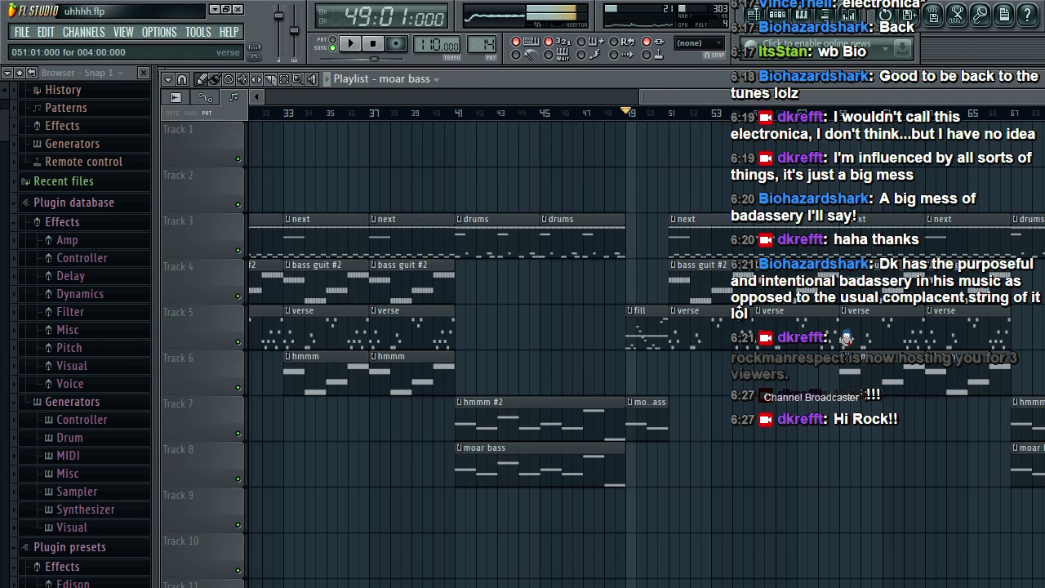
Step: Play the arrangement from bar 49 through the duplicated section to bar 74, and save the project
key(space)
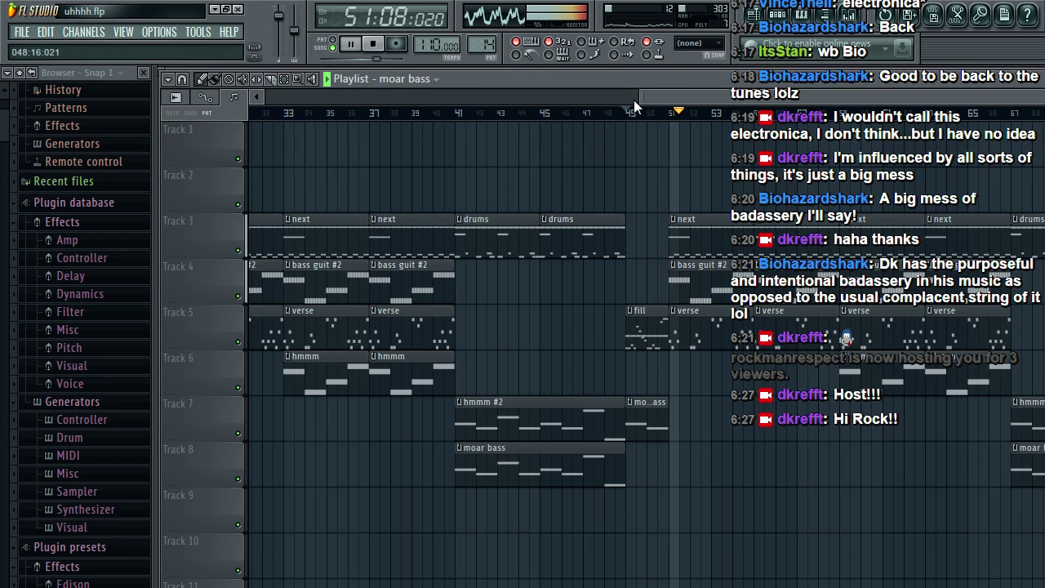
click(22, 32)
click(64, 94)
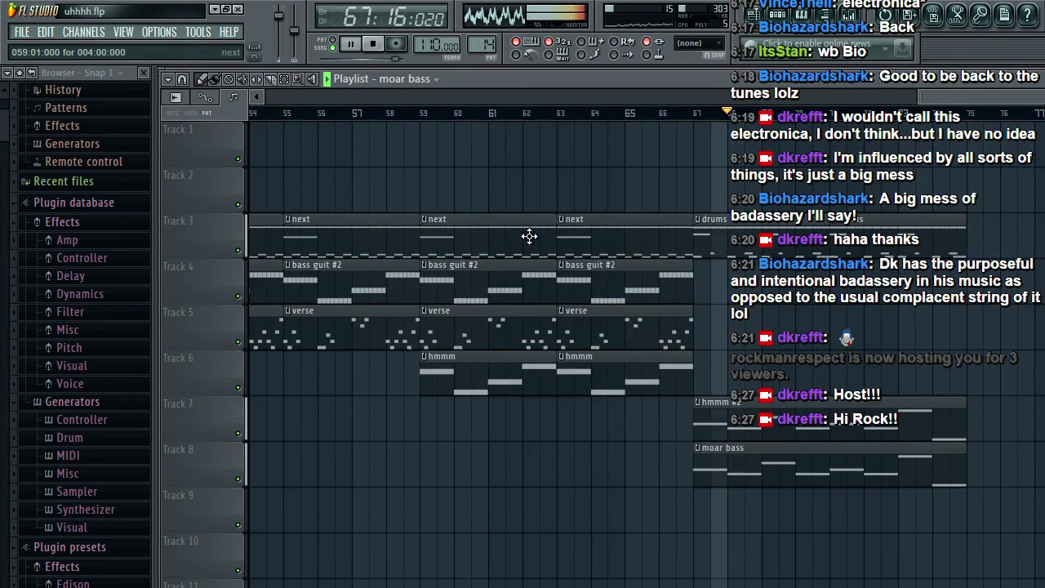
click(22, 32)
click(61, 95)
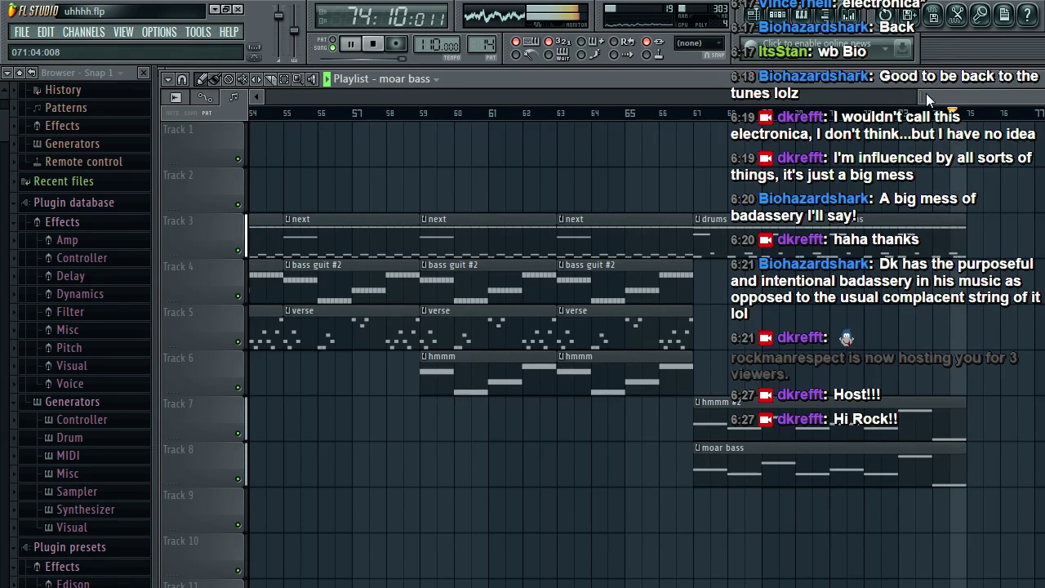
key(space)
click(22, 33)
click(69, 99)
Step: Open the verse pattern in the piano roll and audition its bar 4 and bar 3
drag(947, 100, 854, 112)
double_click(817, 330)
drag(755, 97, 648, 97)
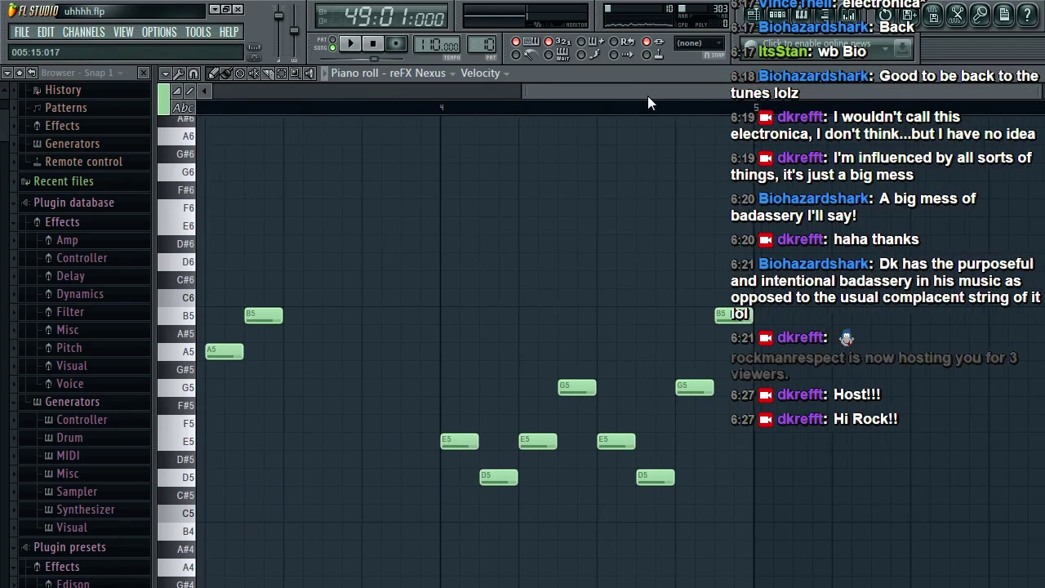
click(443, 109)
key(space)
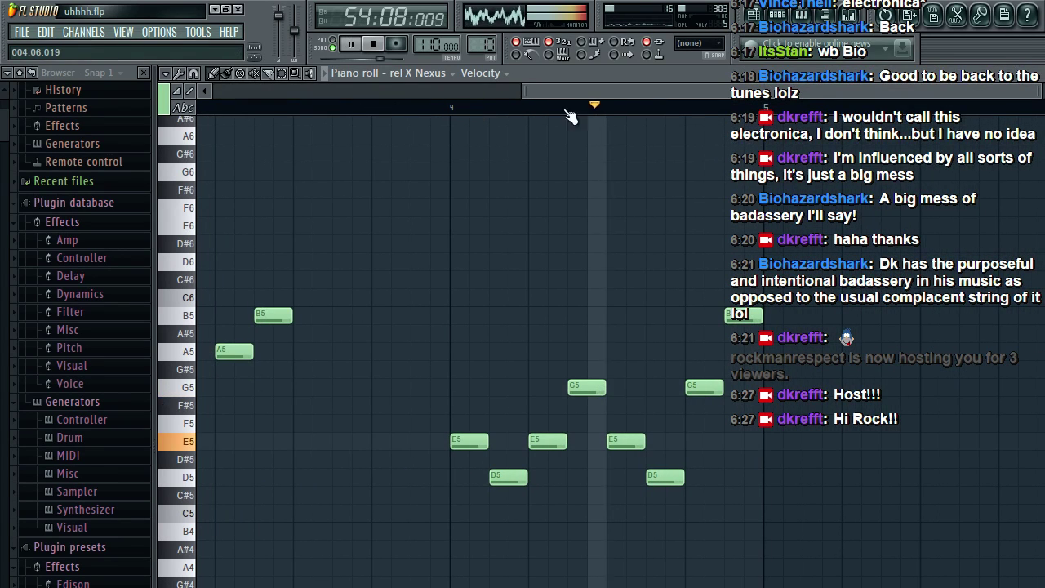
key(space)
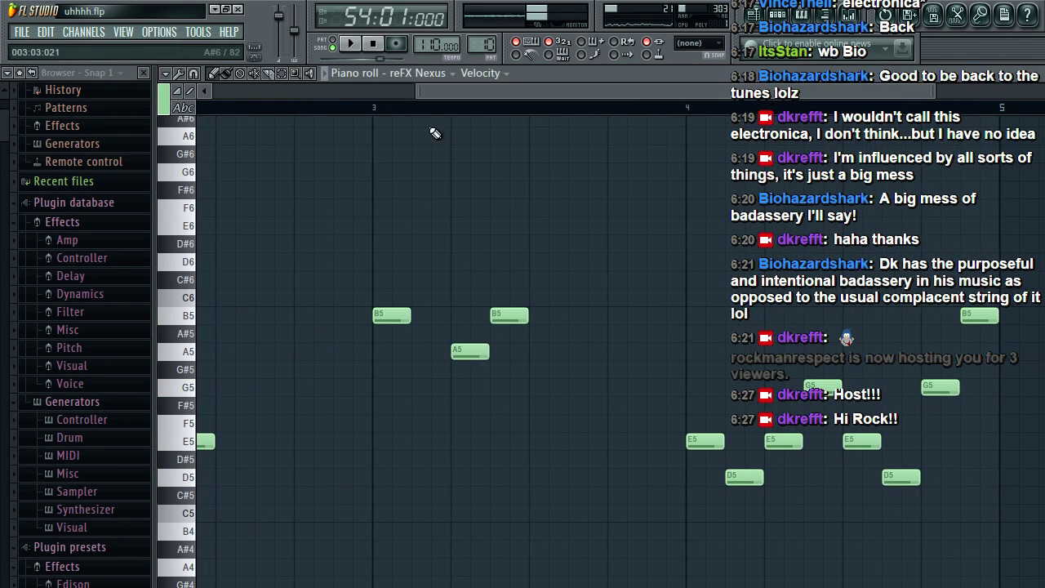
click(382, 109)
key(space)
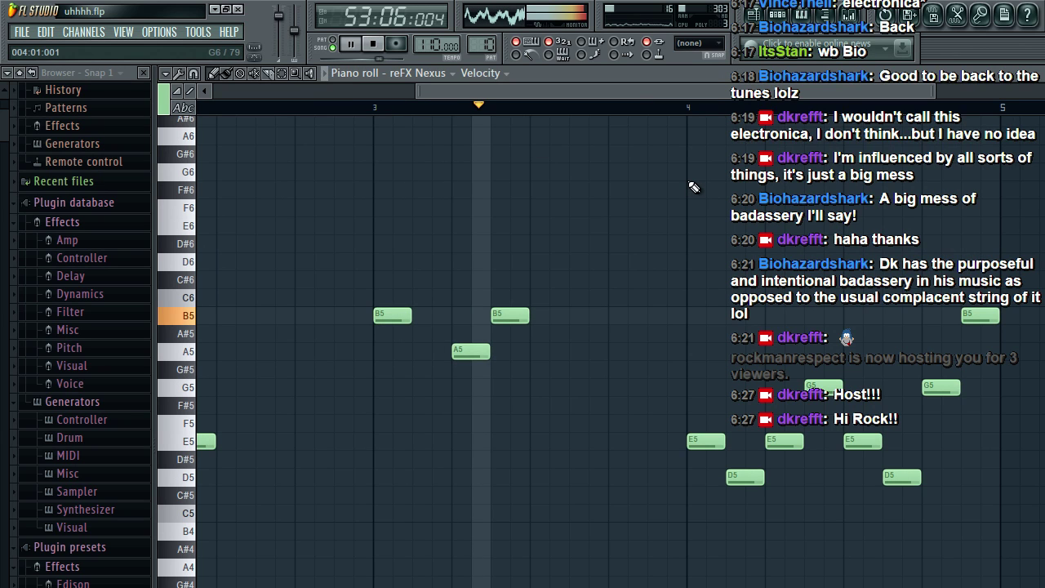
key(space)
Step: Set the song position to bar 66 in the playlist and audition the verse's bar 4 in the piano roll
key(F5)
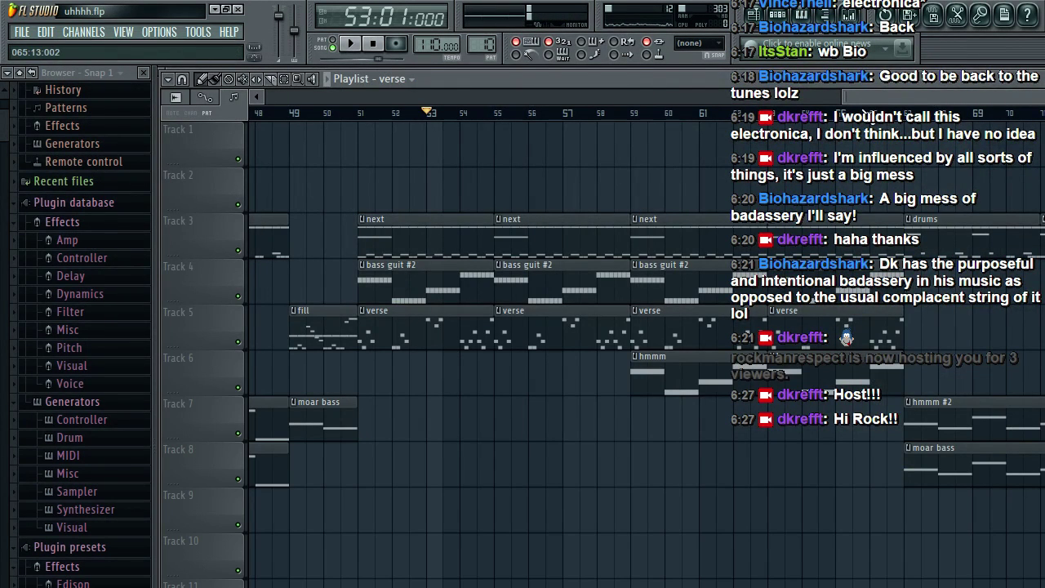
click(844, 115)
click(879, 114)
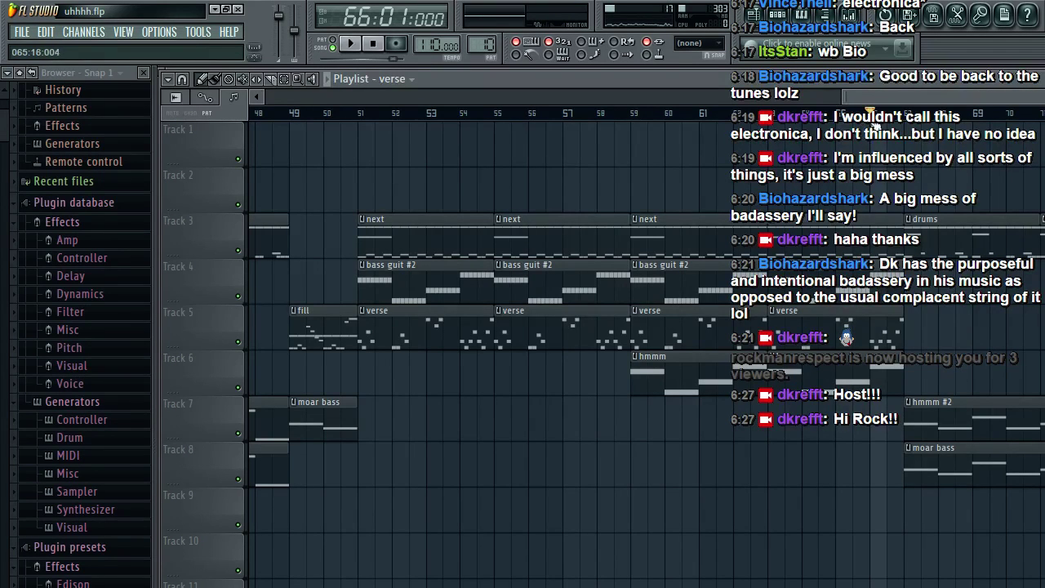
key(F7)
key(space)
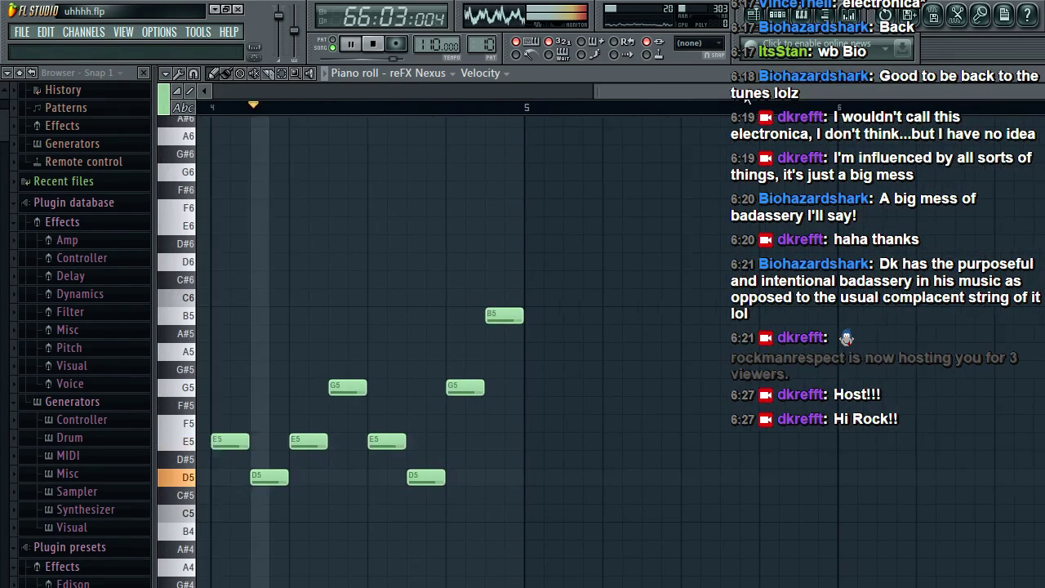
key(space)
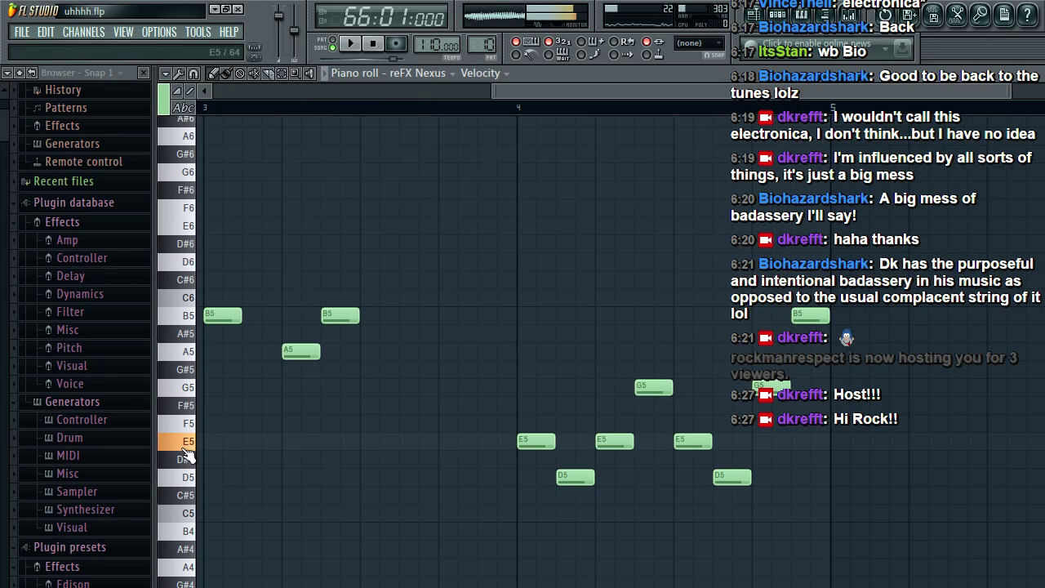
Step: Audition the Nexus keys between D5 and F5 and replay the verse's bar 4 for comparison
click(179, 463)
click(180, 477)
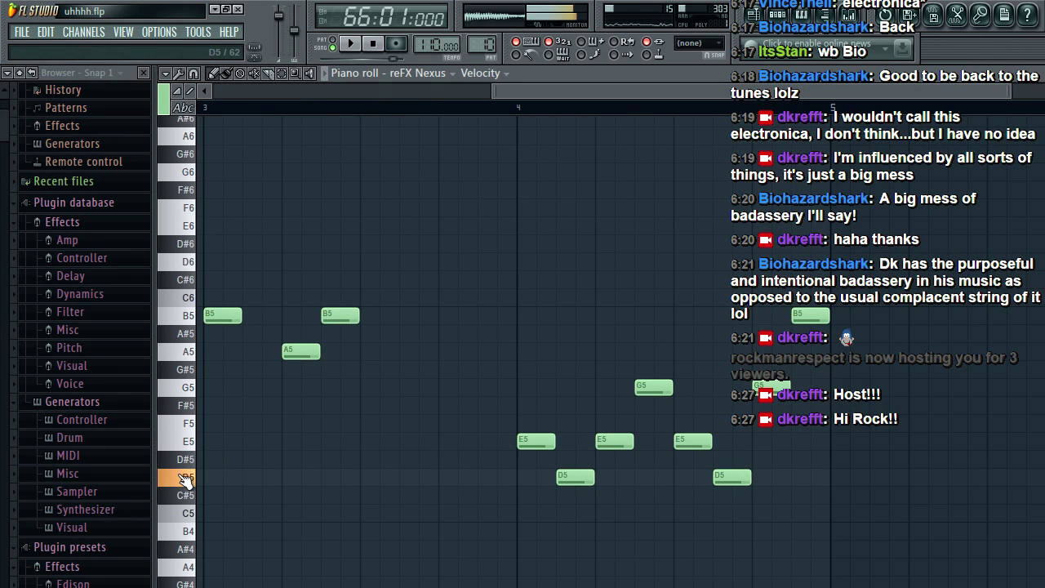
click(180, 427)
click(183, 446)
key(space)
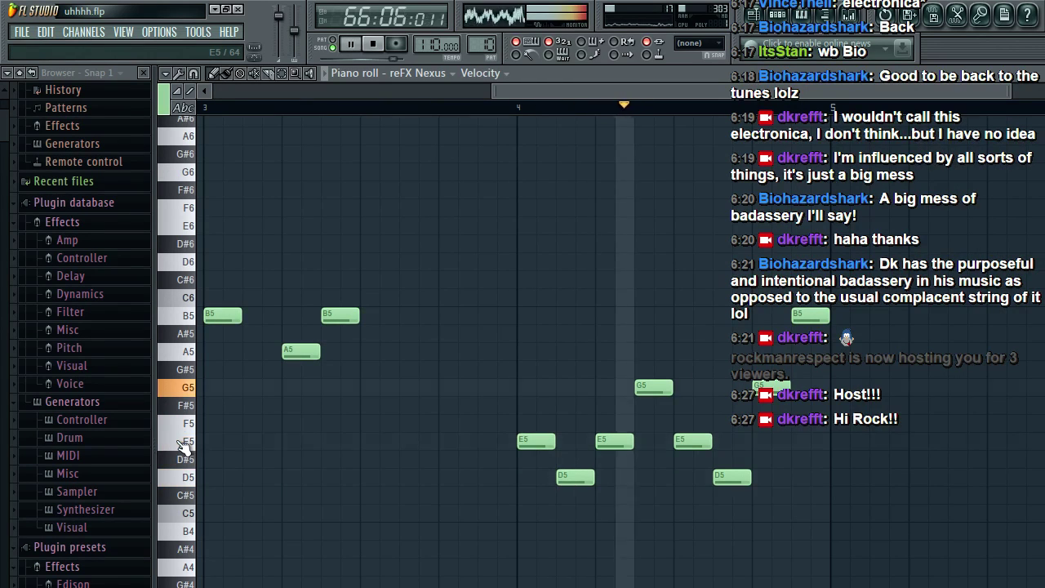
key(space)
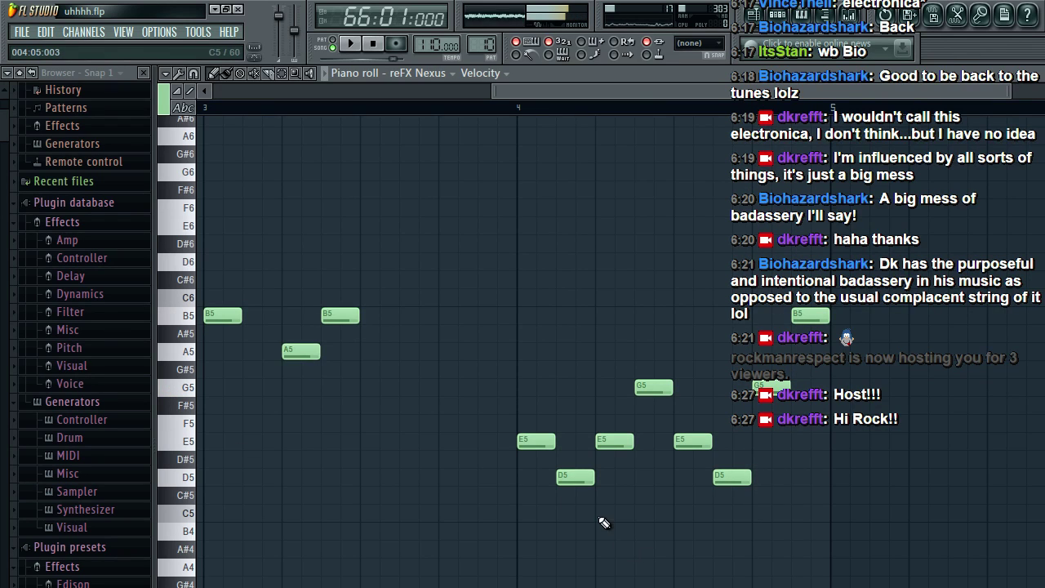
click(188, 477)
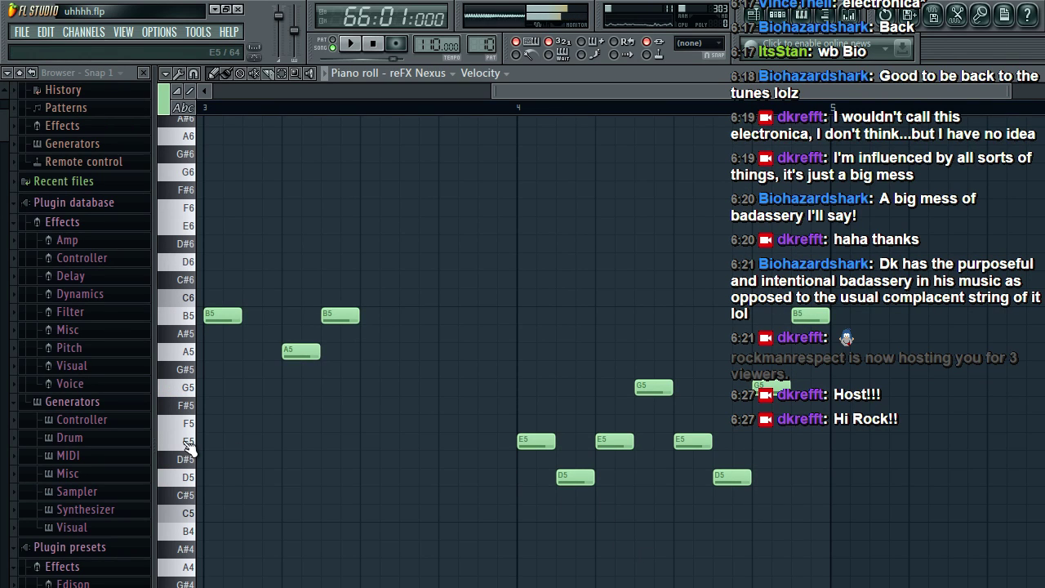
click(188, 445)
Step: Try the verse's bar 4 with its first D5 raised to G5 and deleted, audition it, and undo both changes
drag(574, 477, 576, 384)
key(space)
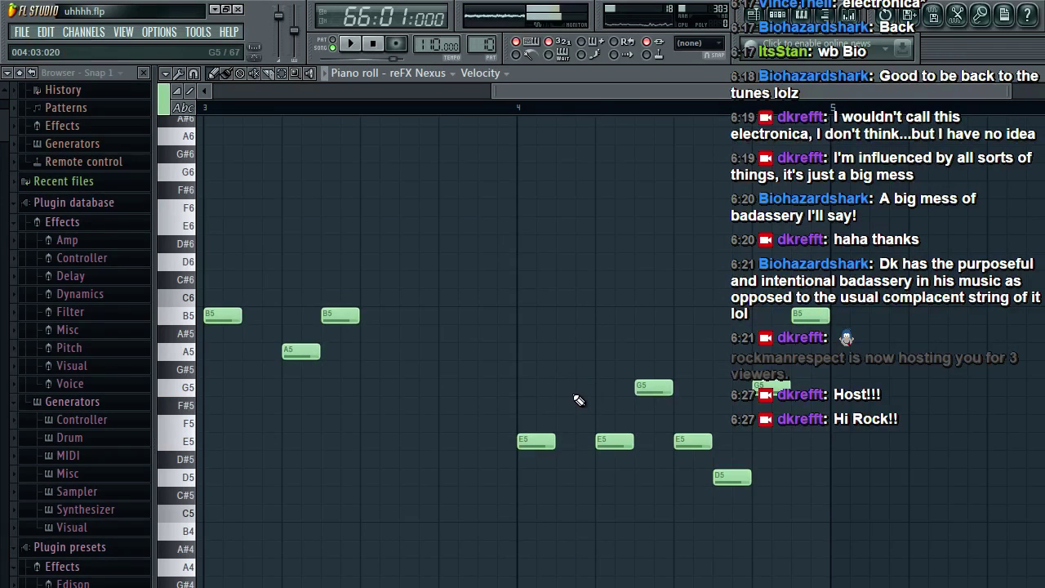
right_click(576, 387)
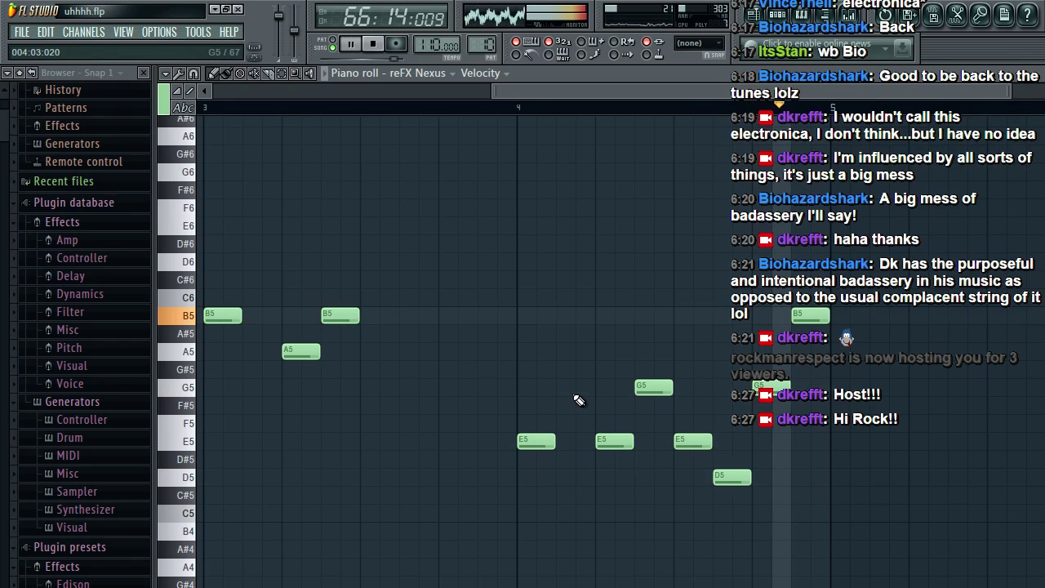
key(space)
key(ctrl+alt+z)
key(ctrl+alt+z)
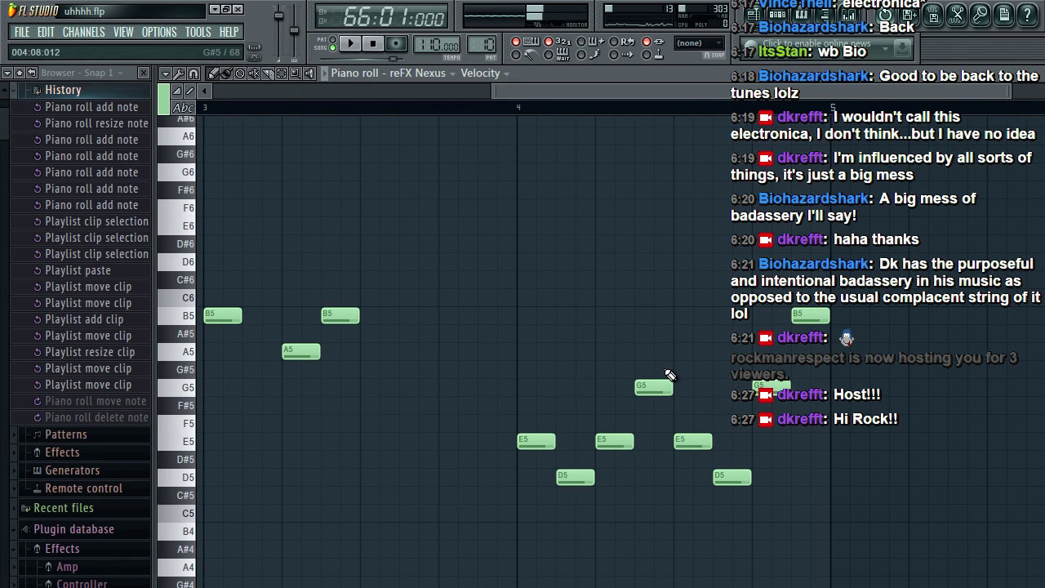
Step: Play back the verse melody from bar 66, return to the playlist and save the project
key(space)
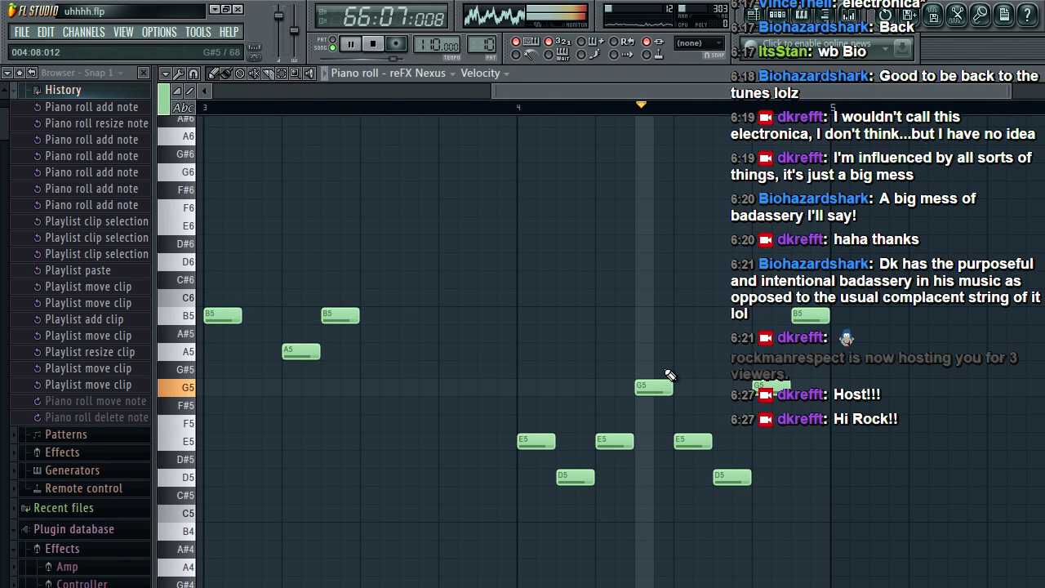
key(space)
key(F5)
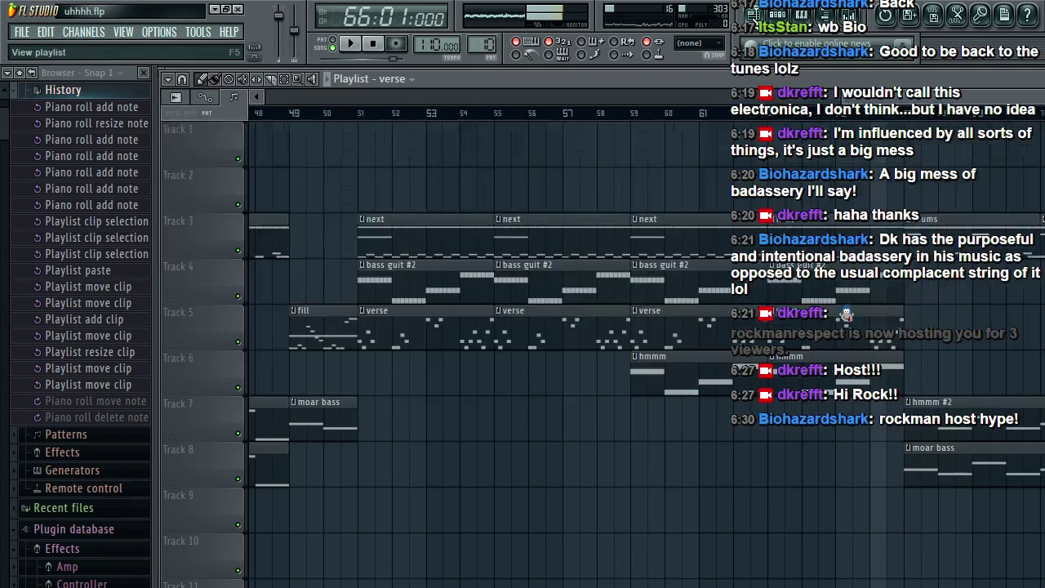
click(22, 33)
click(64, 102)
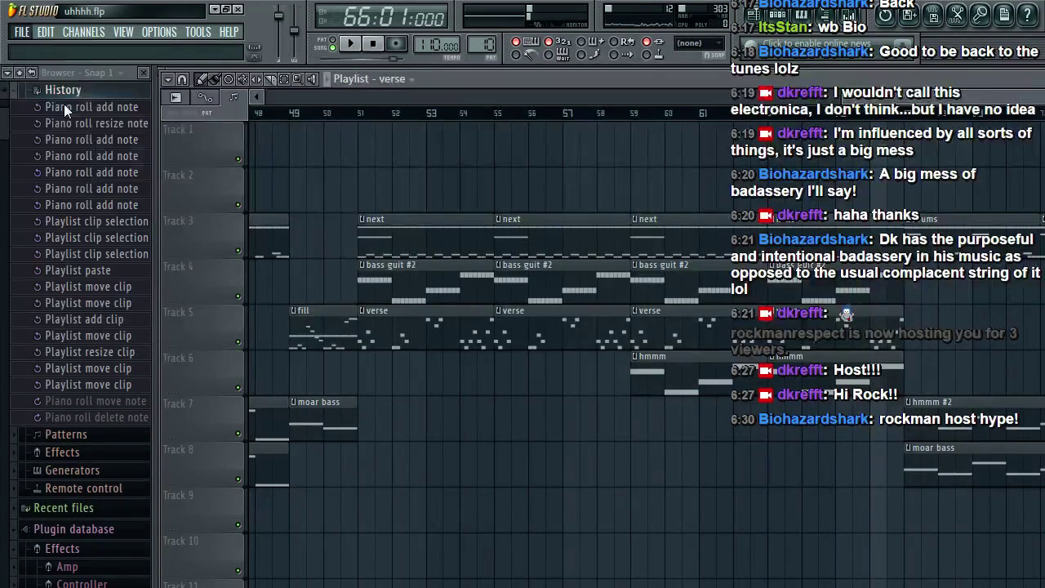
Step: Create a new empty pattern named "chorus key"
scroll(670, 387, right, 4)
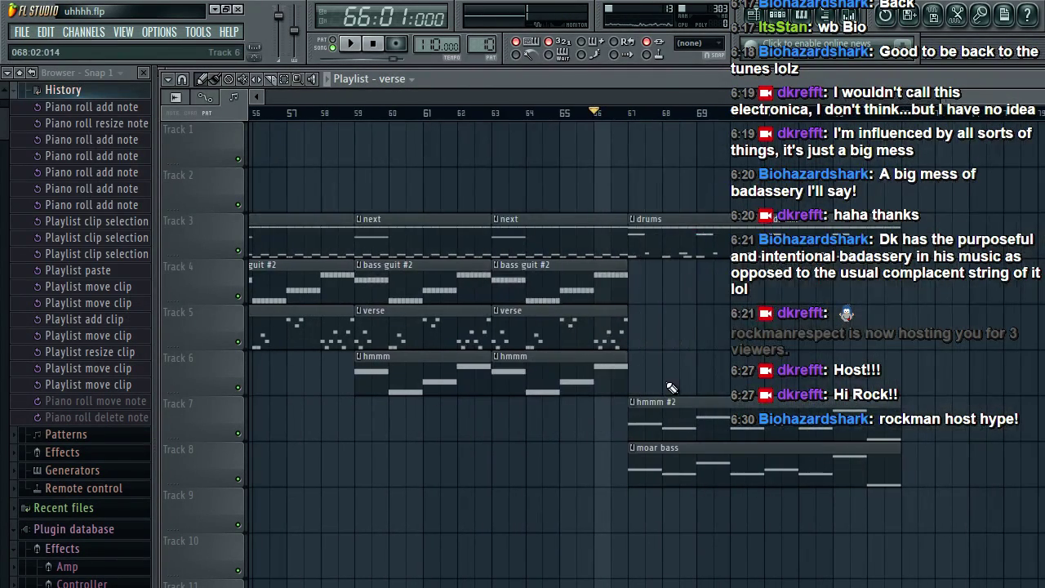
click(787, 16)
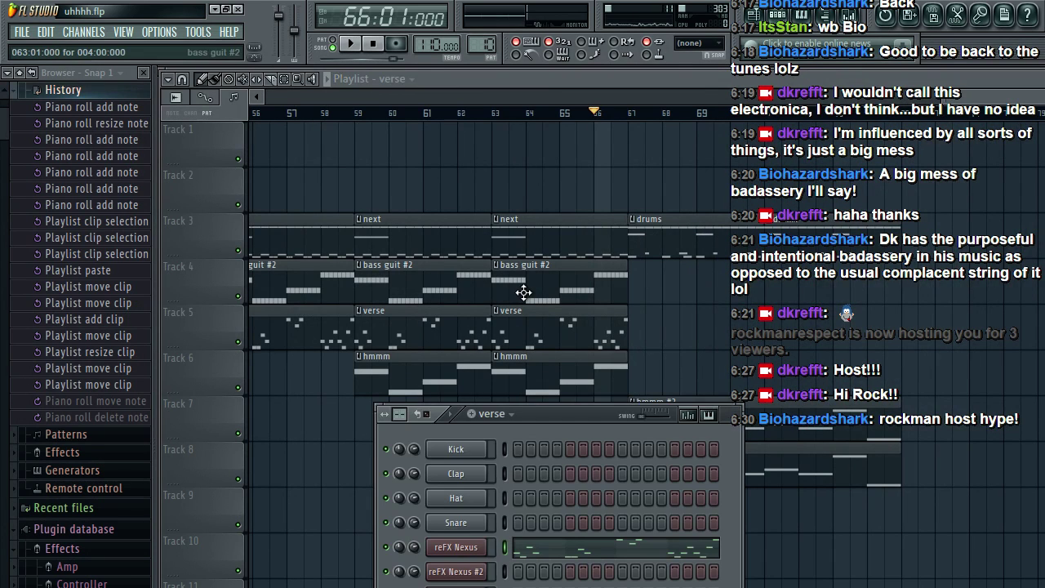
click(492, 414)
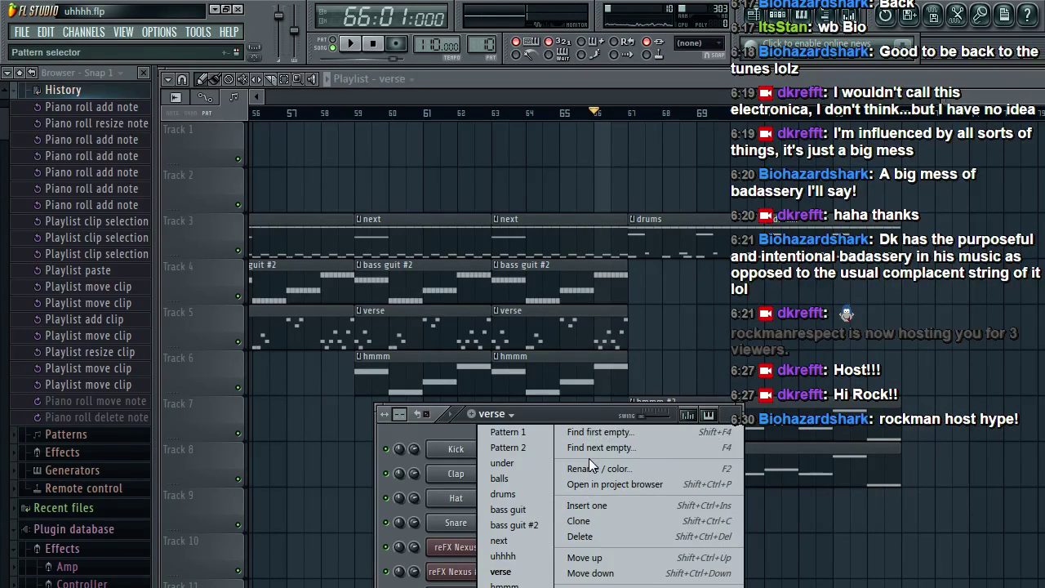
click(588, 458)
text(chorus)
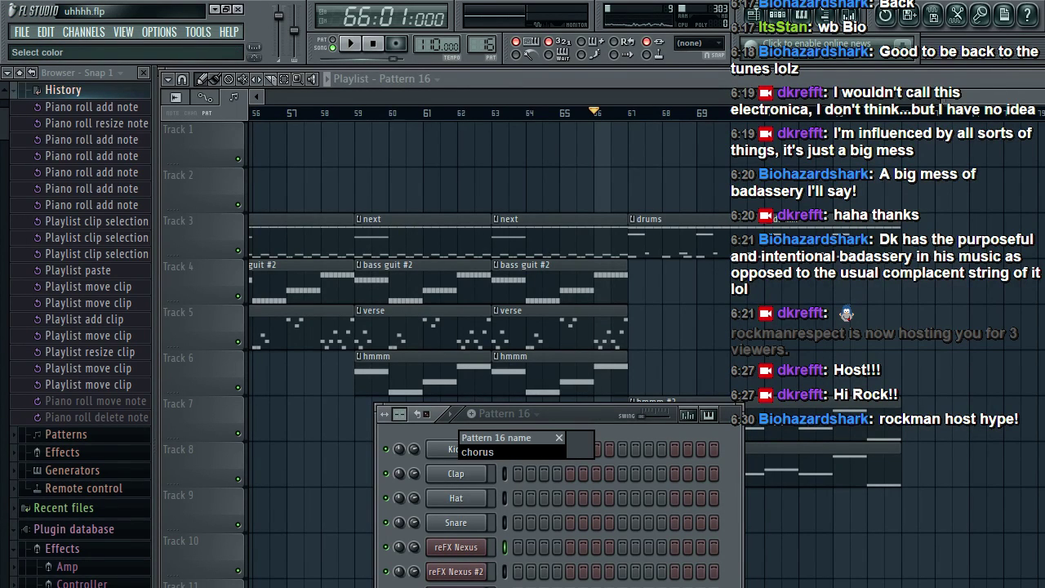
text( key)
key(Return)
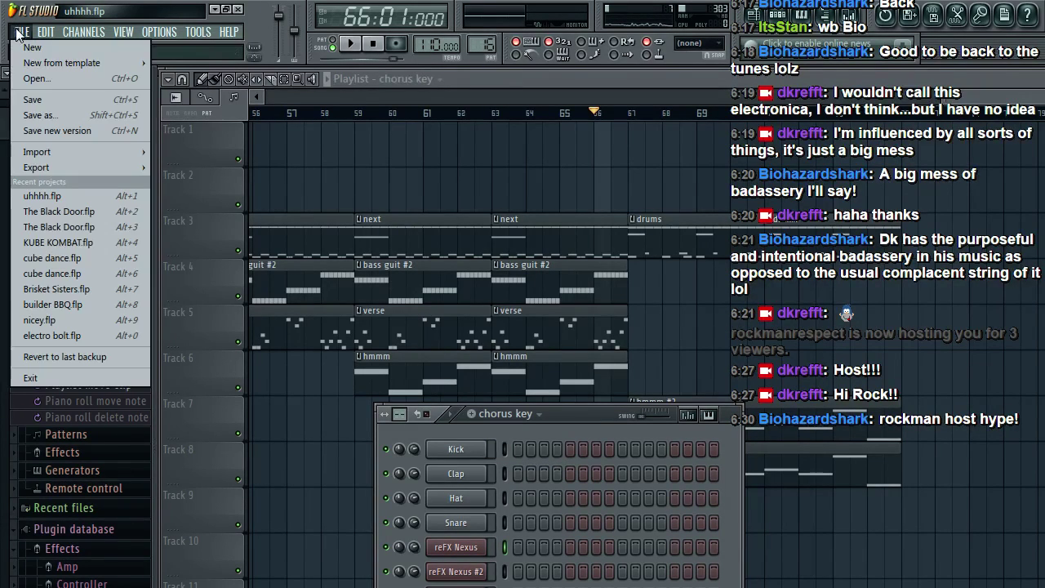
Step: Open the reFX Nexus channel's instrument and audition its PN Foster Child preset with a few played notes
click(452, 551)
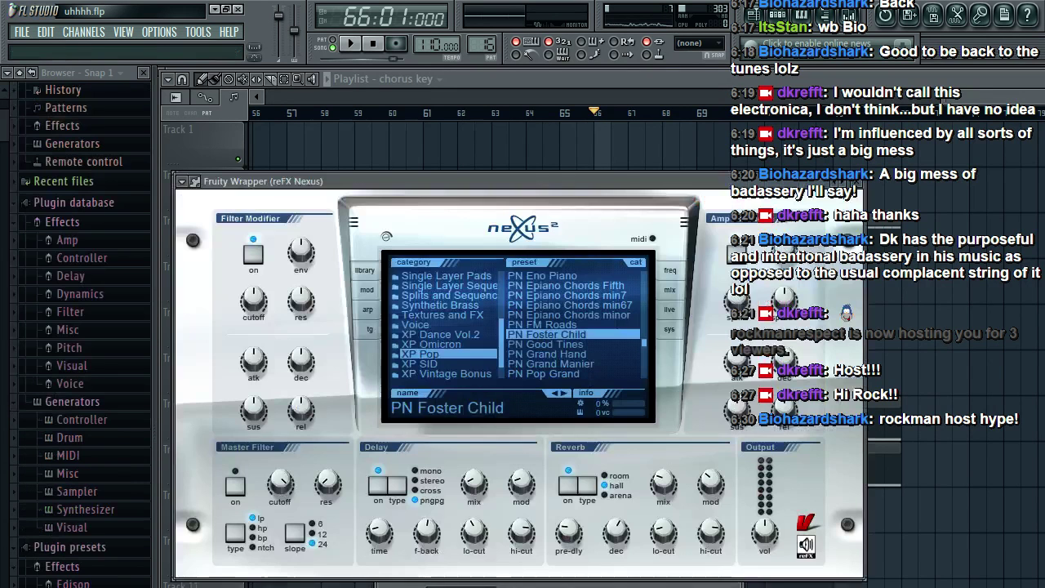
click(490, 585)
key(w)
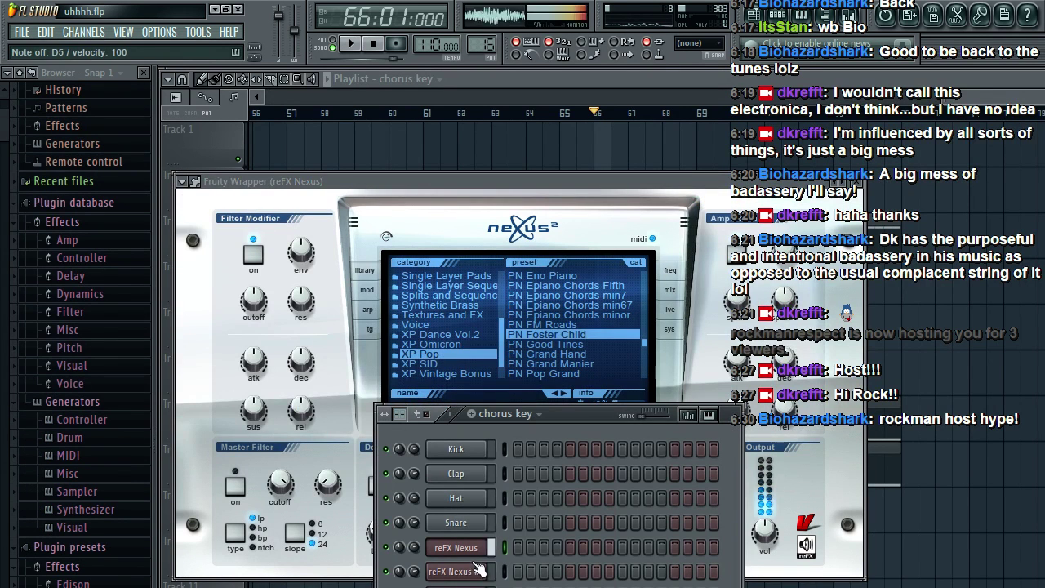
key(w)
drag(638, 179, 771, 402)
Step: Copy all the reFX Nexus #4 notes from the hmmm #2 pattern
key(F7)
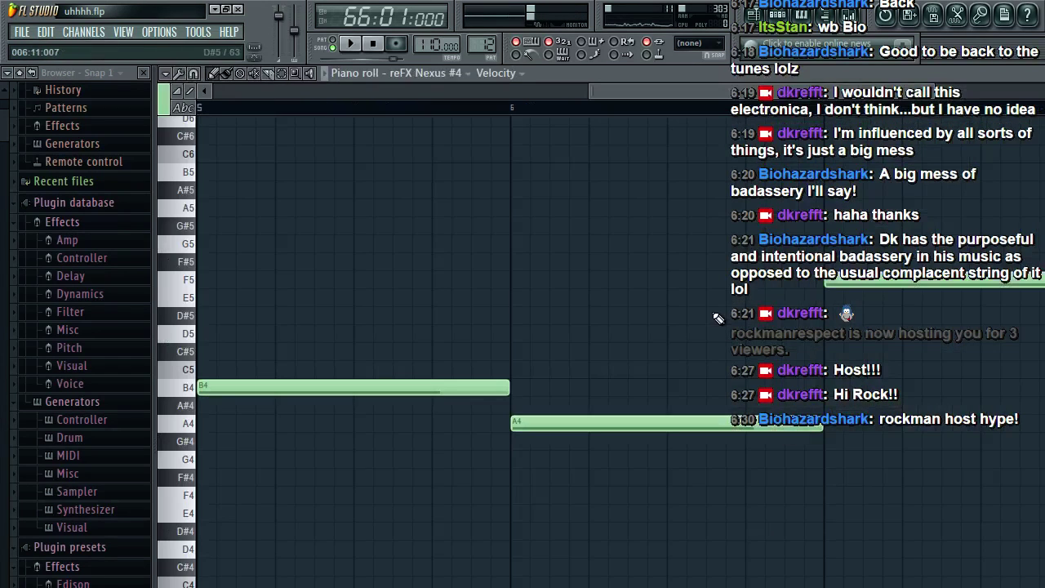
key(ctrl+a)
click(756, 15)
Step: Paste the copied notes into the reFX Nexus piano roll of the chorus key pattern, starting at bar 1
click(778, 15)
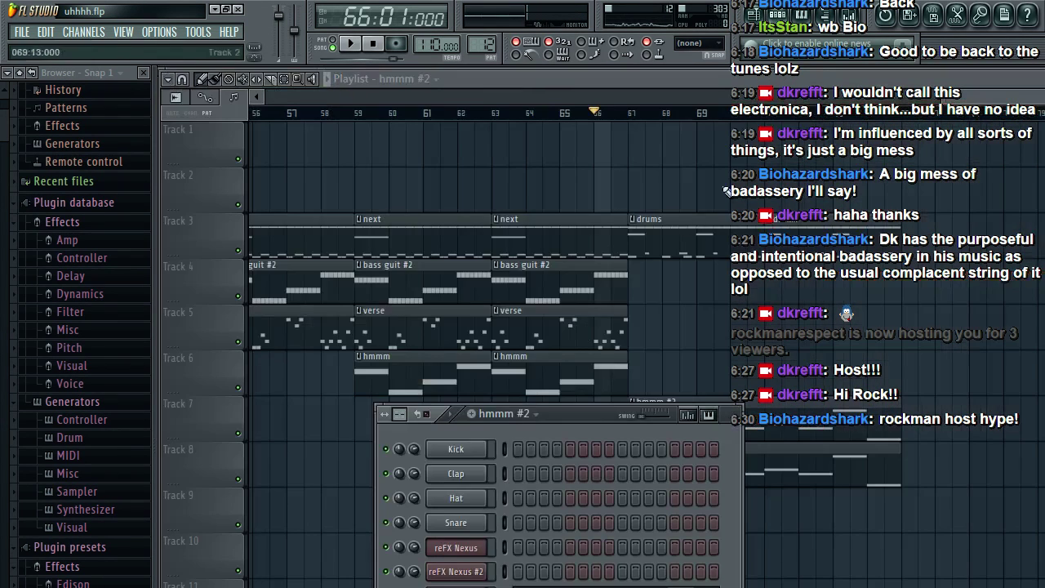
click(525, 417)
click(500, 586)
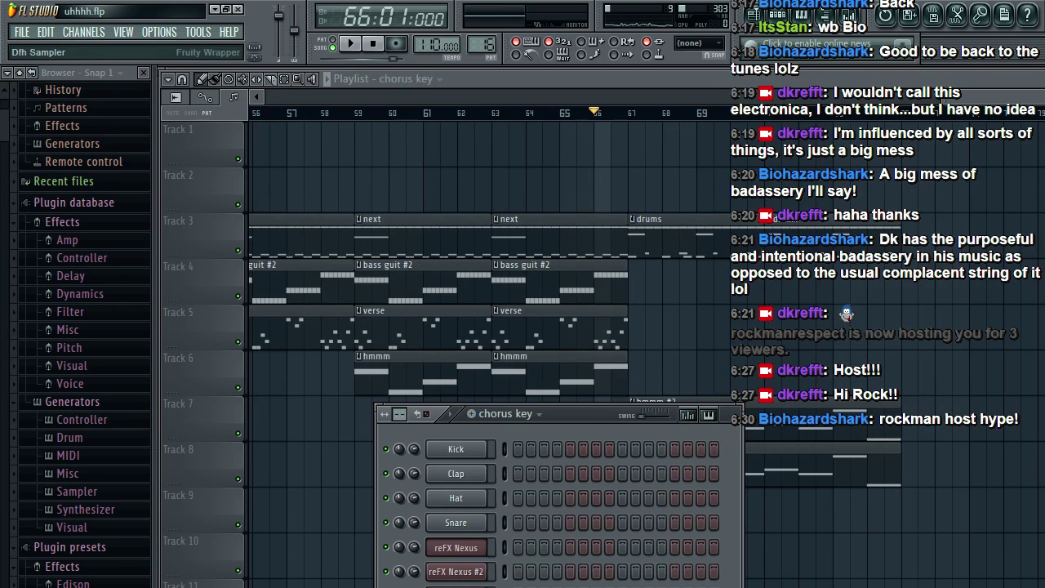
right_click(478, 546)
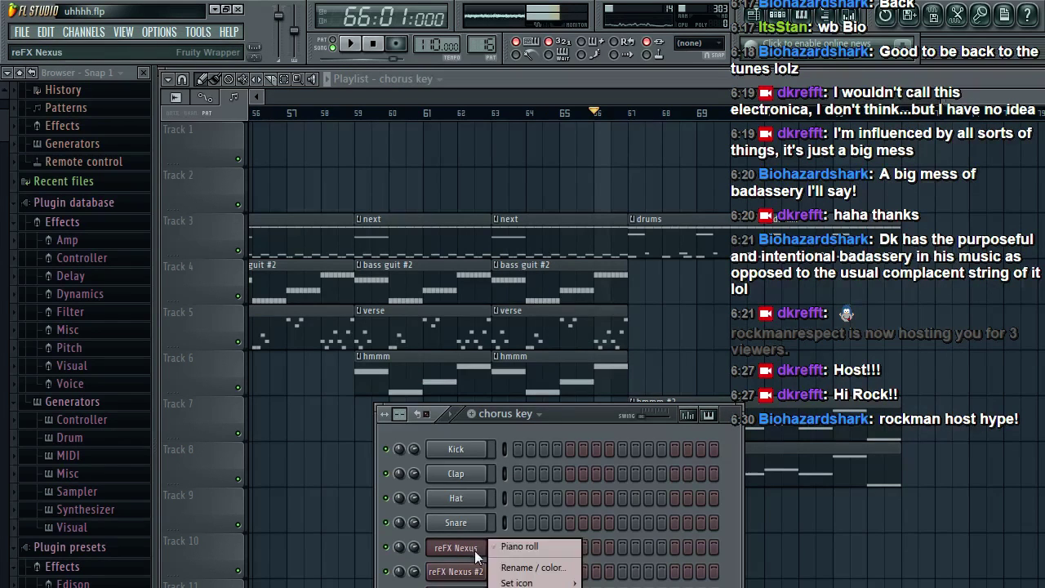
click(506, 543)
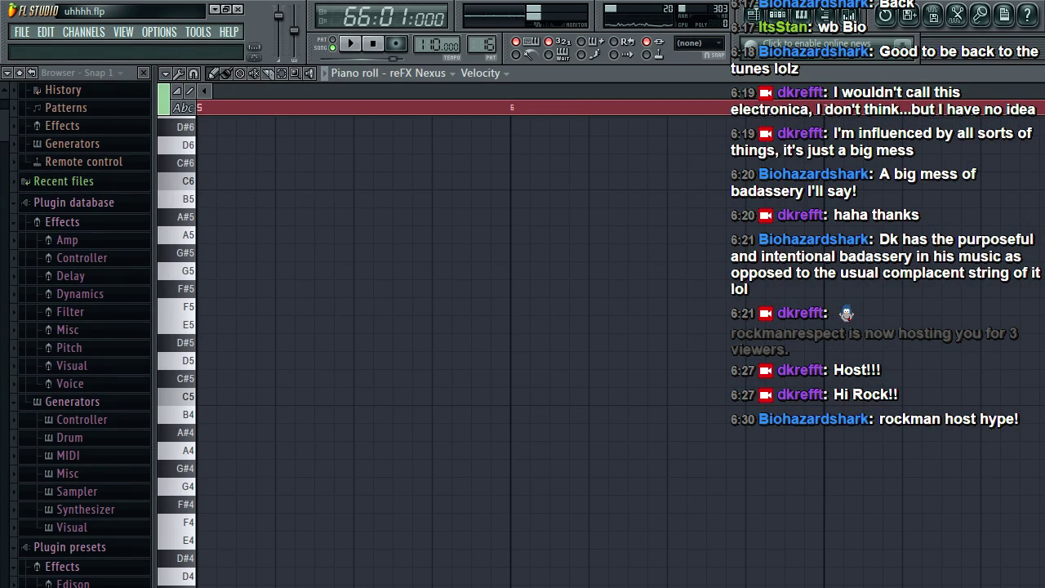
scroll(620, 351, down, 4)
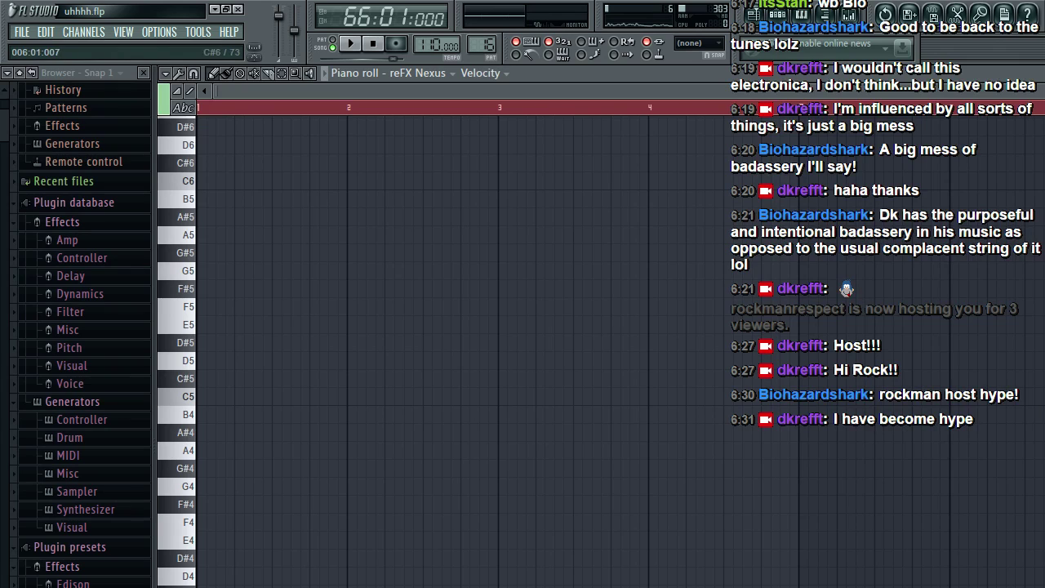
key(ctrl+v)
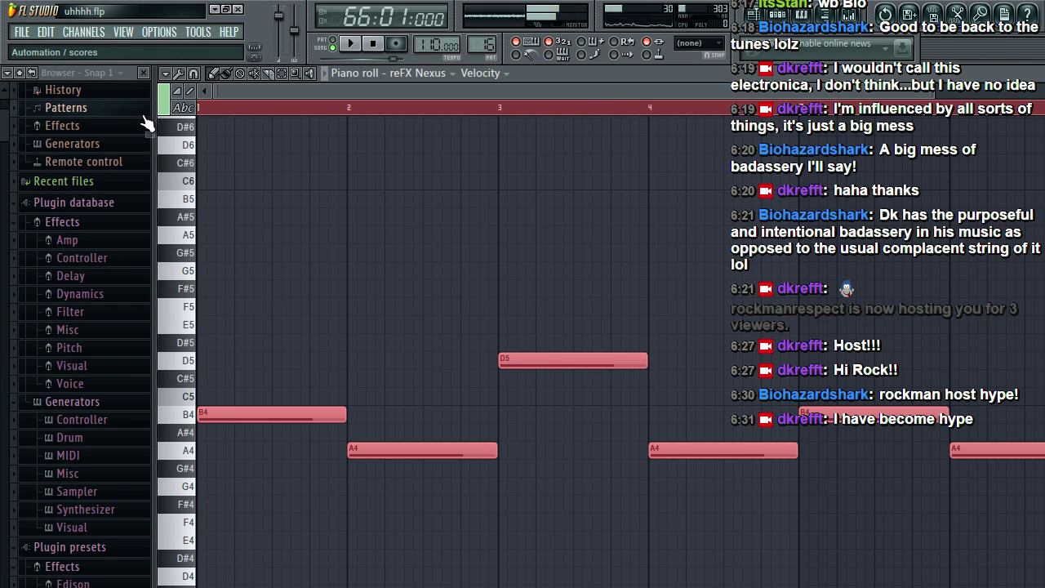
Step: Play back the pasted notes and shorten all of them to one beat each
key(space)
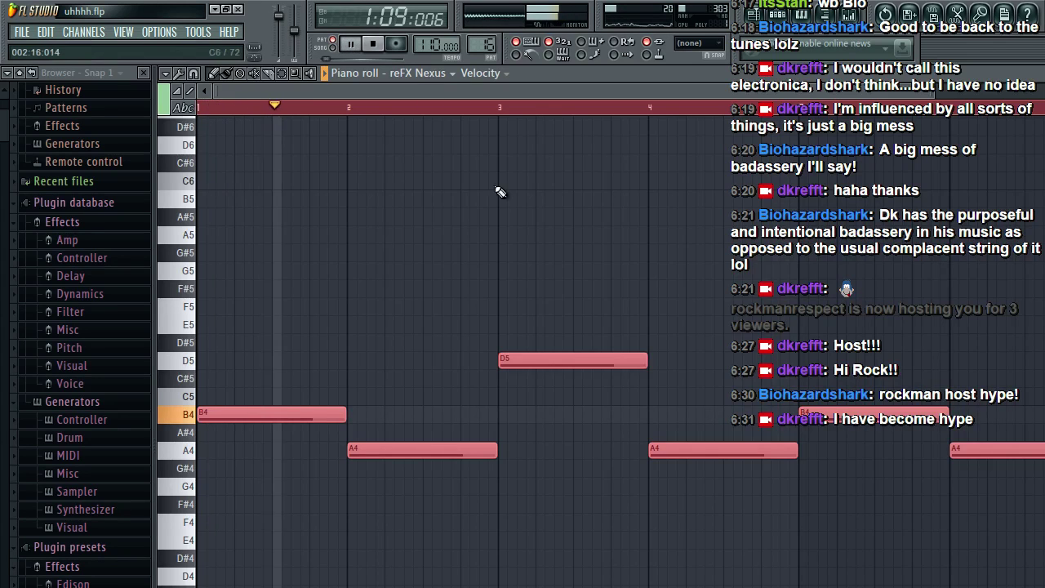
scroll(530, 196, down, 3)
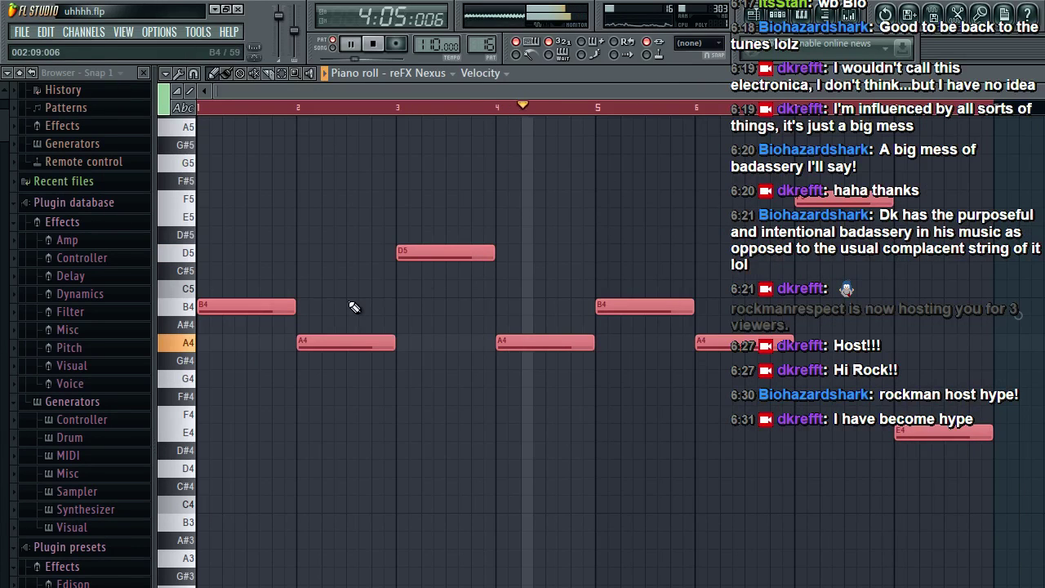
key(space)
drag(294, 309, 217, 321)
Step: Add a one-beat note at step 6 of bar 1, audition it and raise it to D5
click(210, 109)
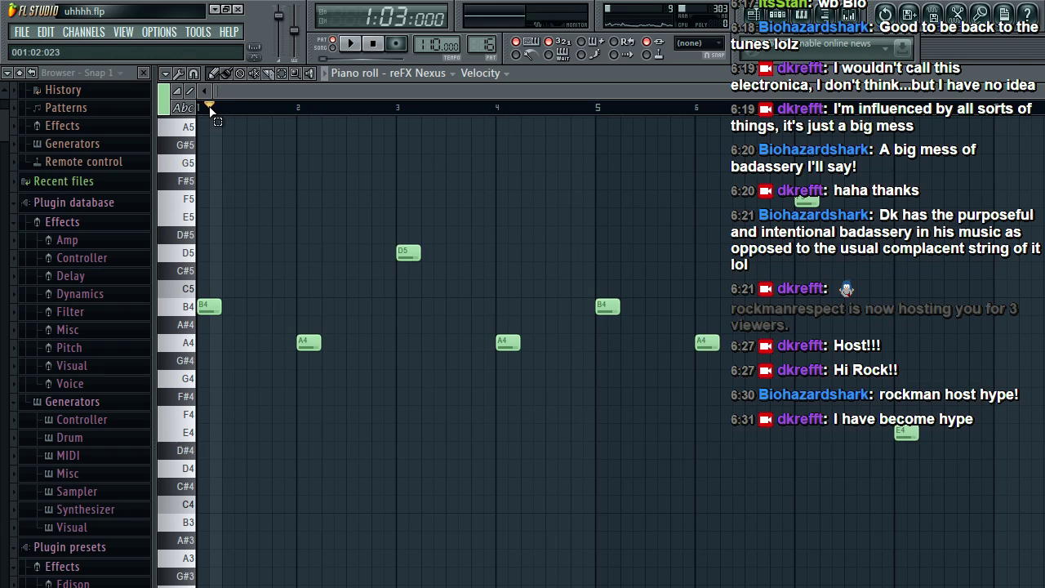
click(236, 343)
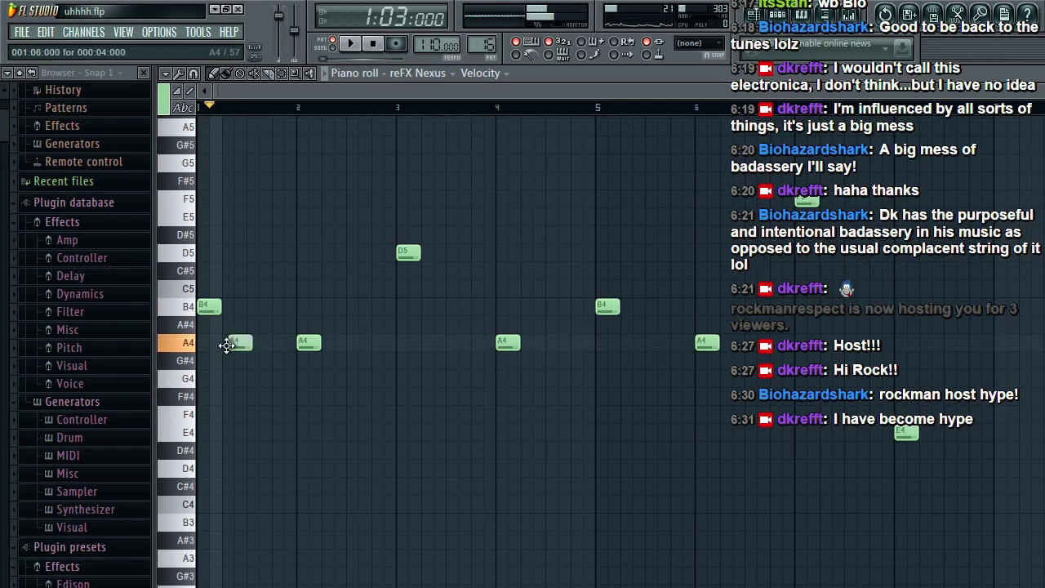
key(space)
key(space)
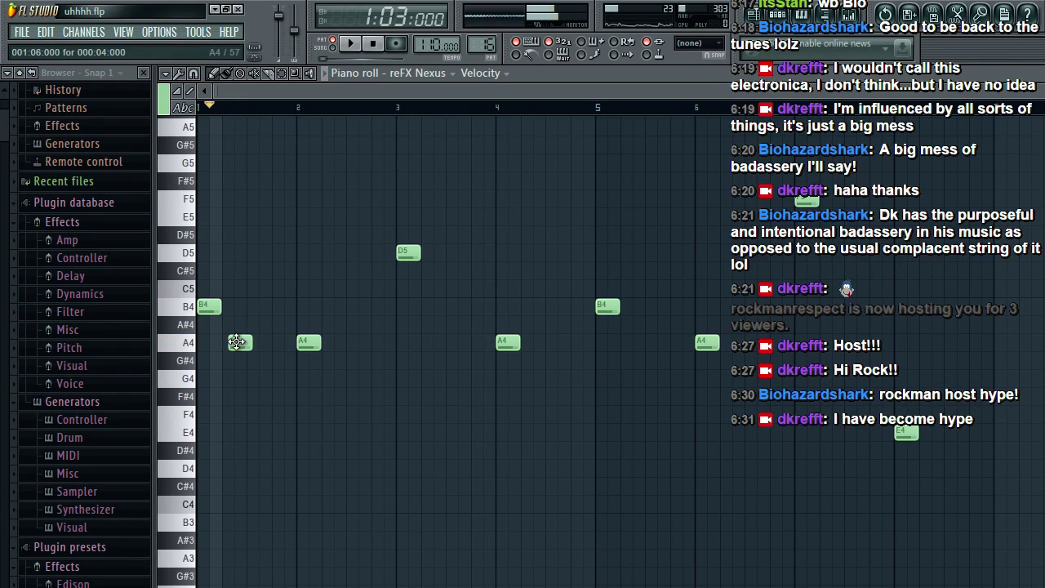
drag(240, 343, 239, 250)
Step: Shorten the opening B4 to two steps, and move bar 1's D5 to step 3 with a two-step length
scroll(251, 116, up, 3)
drag(273, 94, 99, 94)
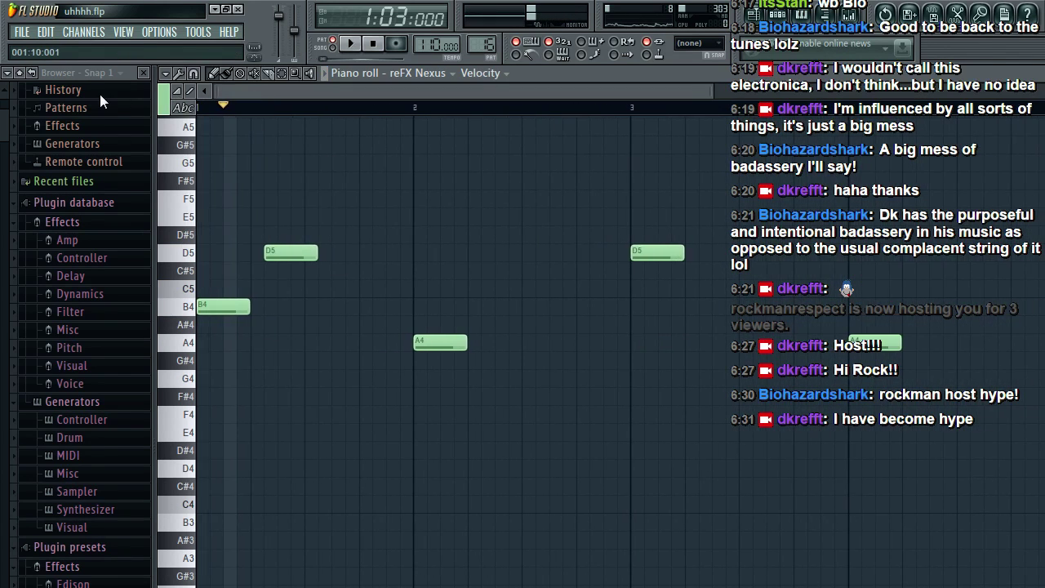
drag(249, 308, 230, 310)
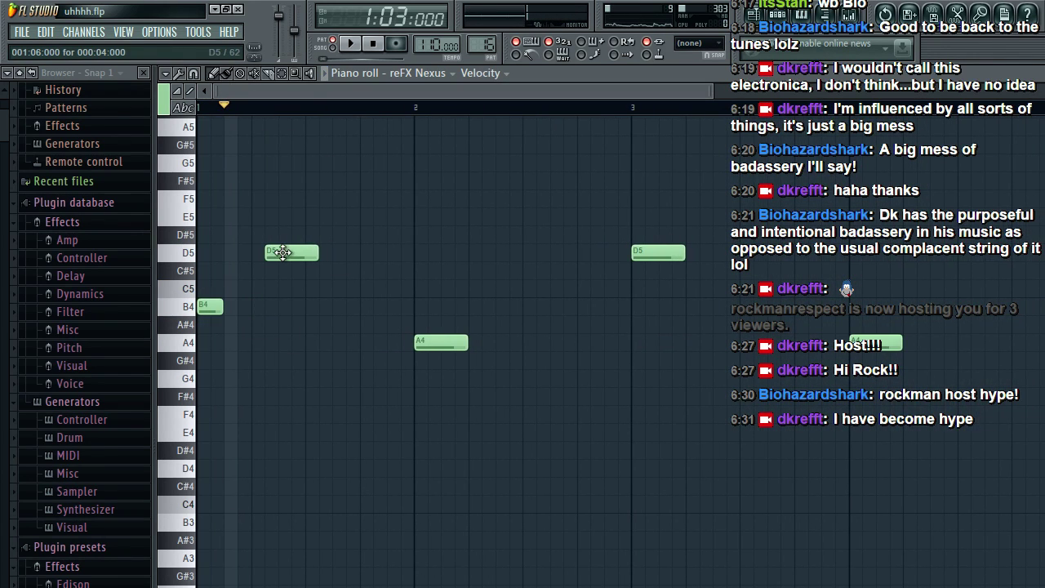
drag(281, 252, 245, 253)
drag(276, 253, 248, 251)
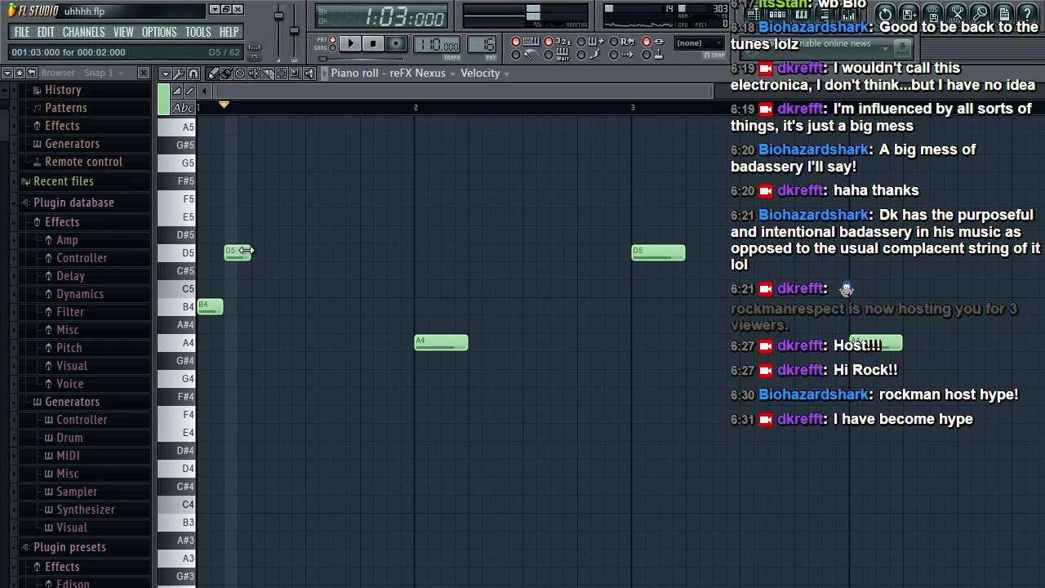
Step: Audition the opening notes and add a two-step E5 directly after the D5 in bar 1
key(space)
key(space)
click(202, 109)
key(space)
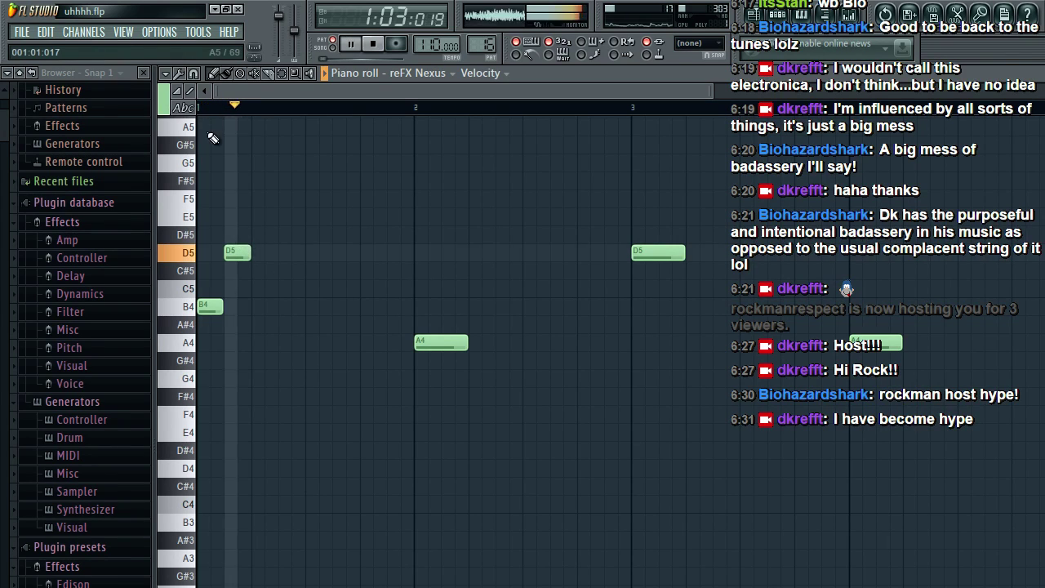
key(space)
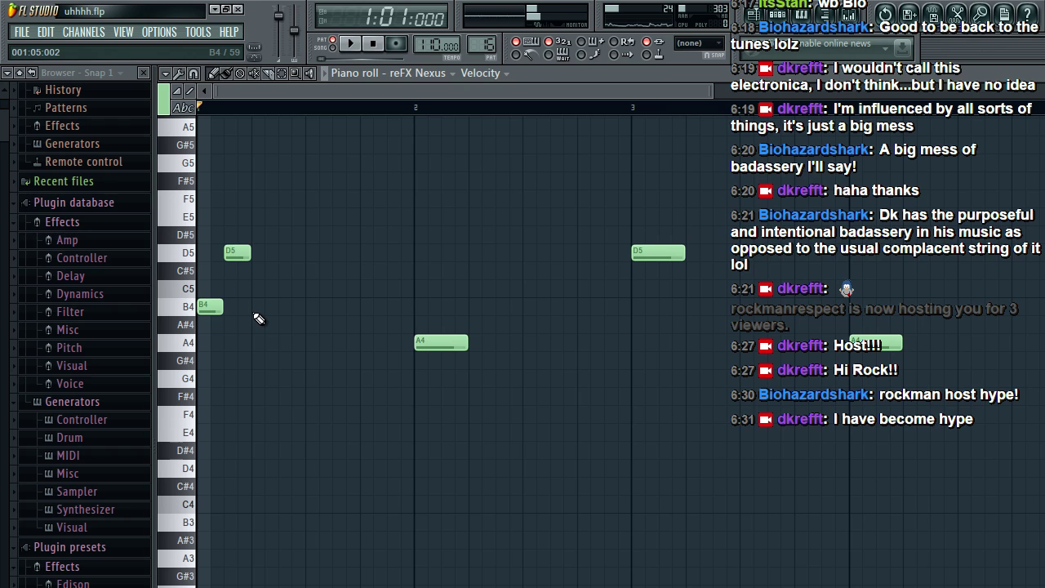
click(264, 217)
key(space)
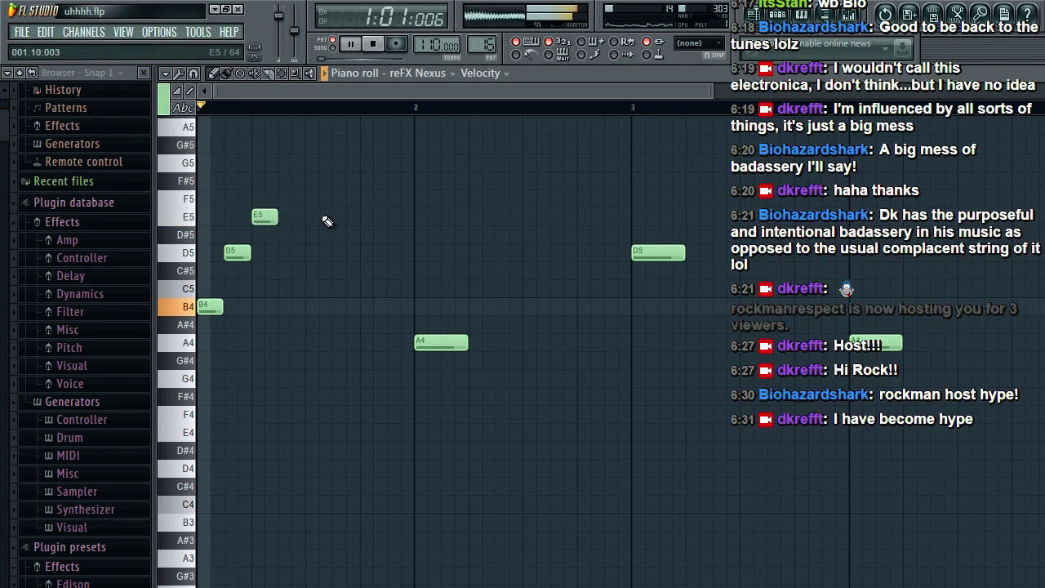
Step: Stop playback and place a chorus key clip on playlist Track 9 at bar 67
key(F5)
key(space)
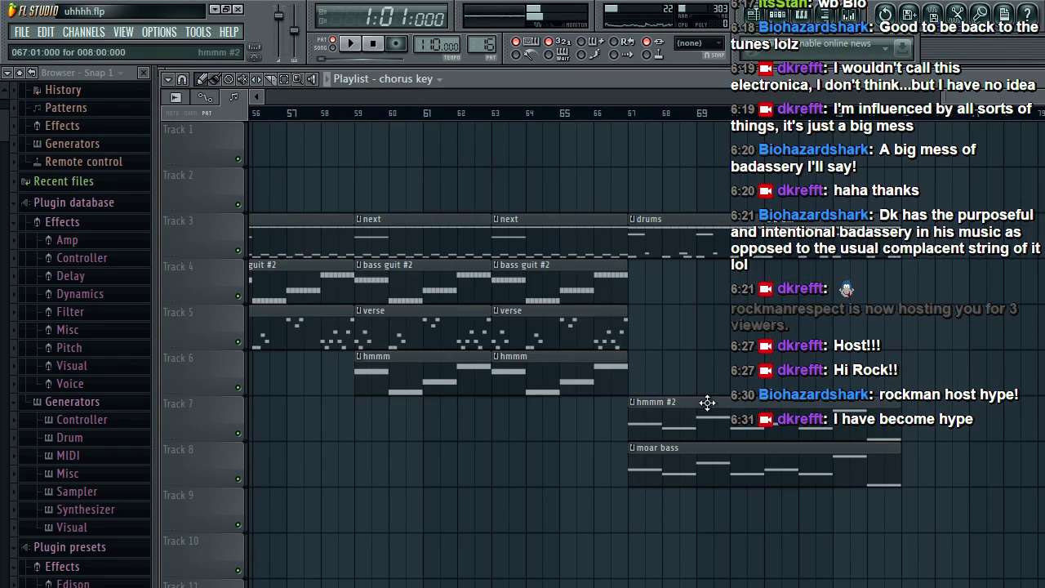
click(633, 513)
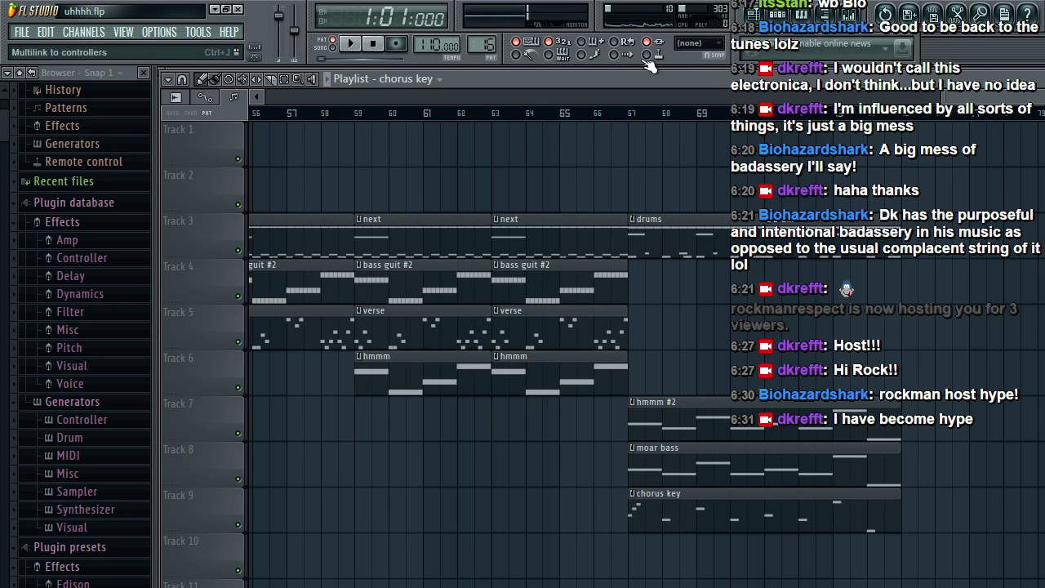
Step: Play the song from bar 67 and open the chorus key clip's reFX Nexus notes
click(633, 115)
key(space)
double_click(665, 513)
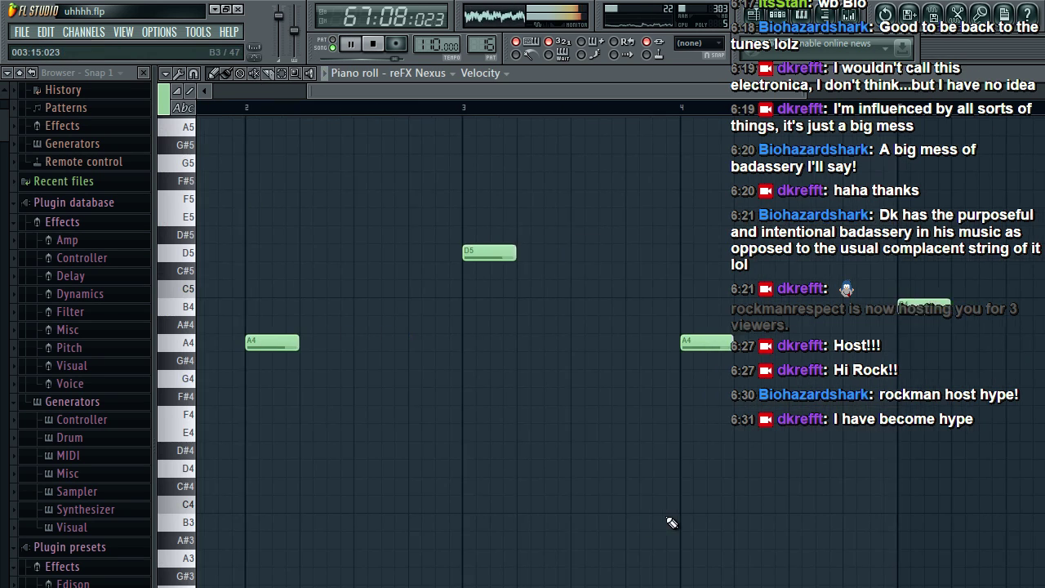
key(space)
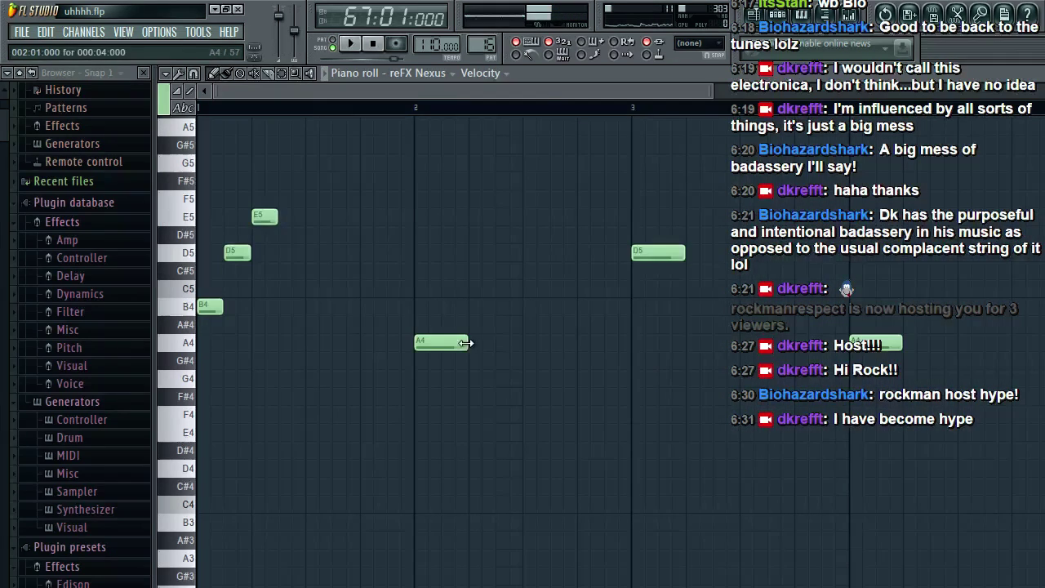
Step: Shorten bar 2's A4 to two steps, follow it with two-step B4 and D5 notes, and play the result
drag(466, 343, 441, 343)
click(443, 308)
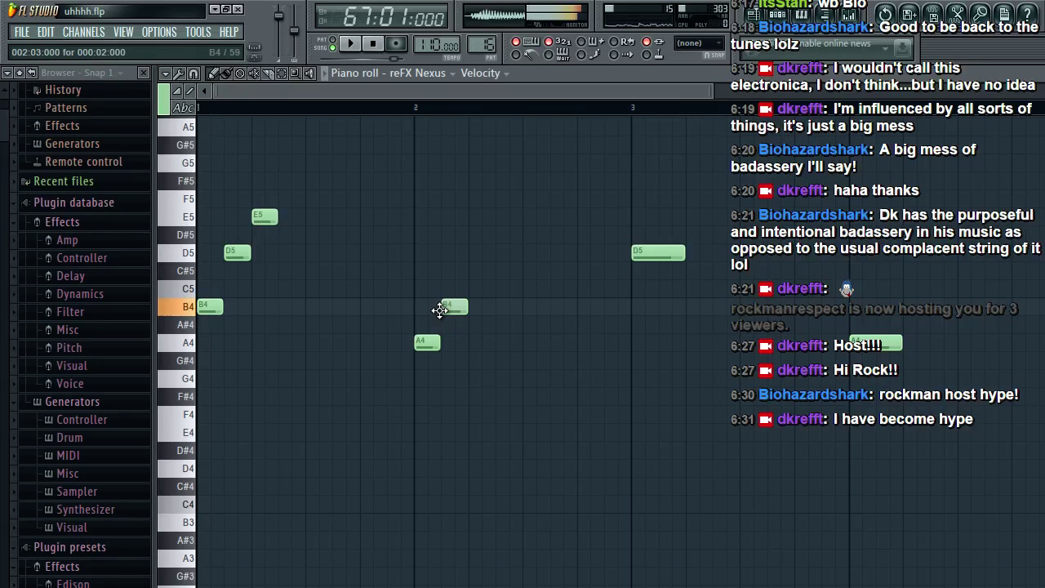
click(480, 253)
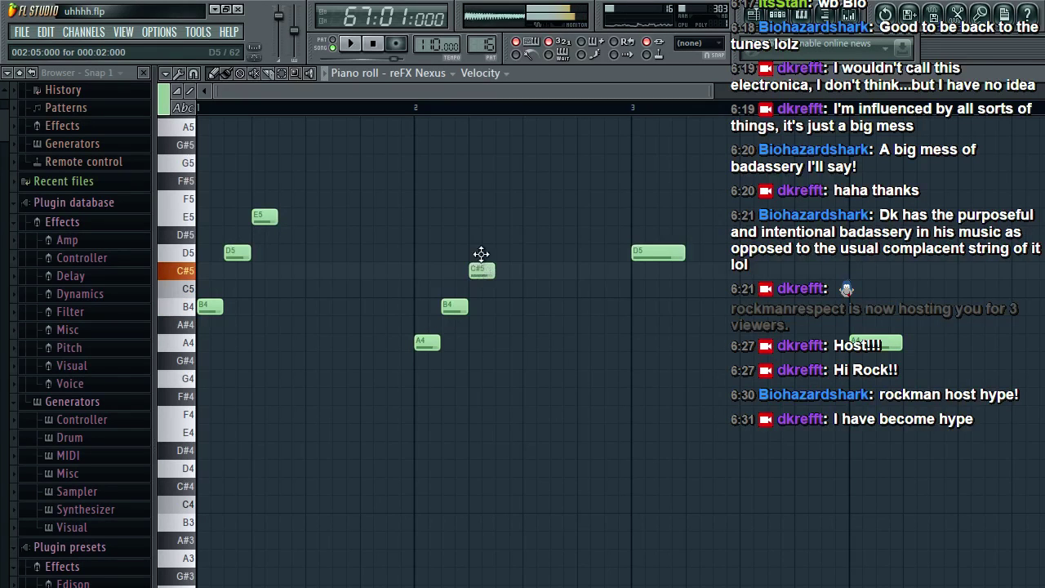
key(space)
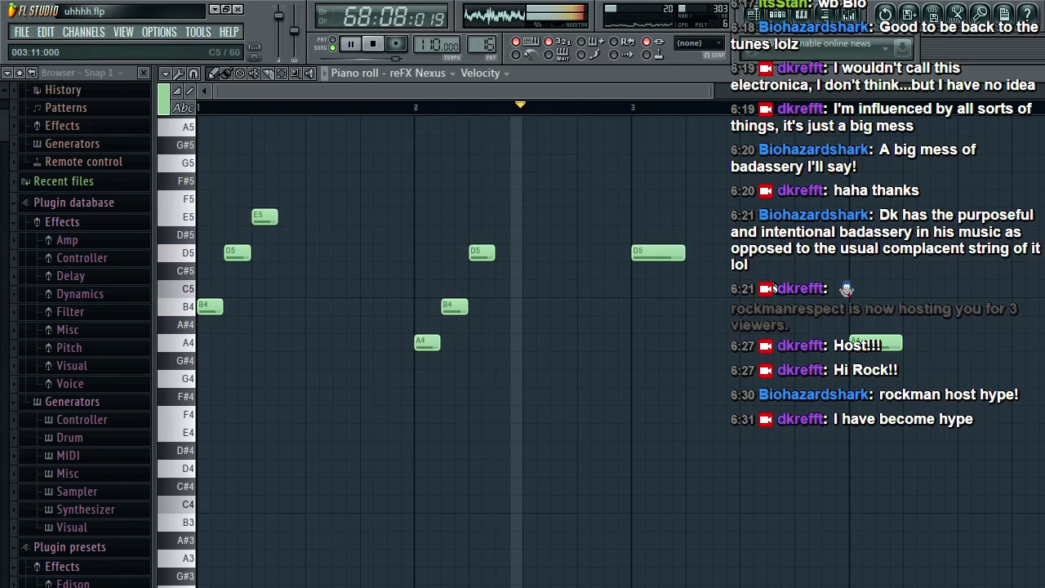
Step: Shorten bar 3's D5 to two steps, follow it with two-step E5 and G5 notes, and play the result
key(space)
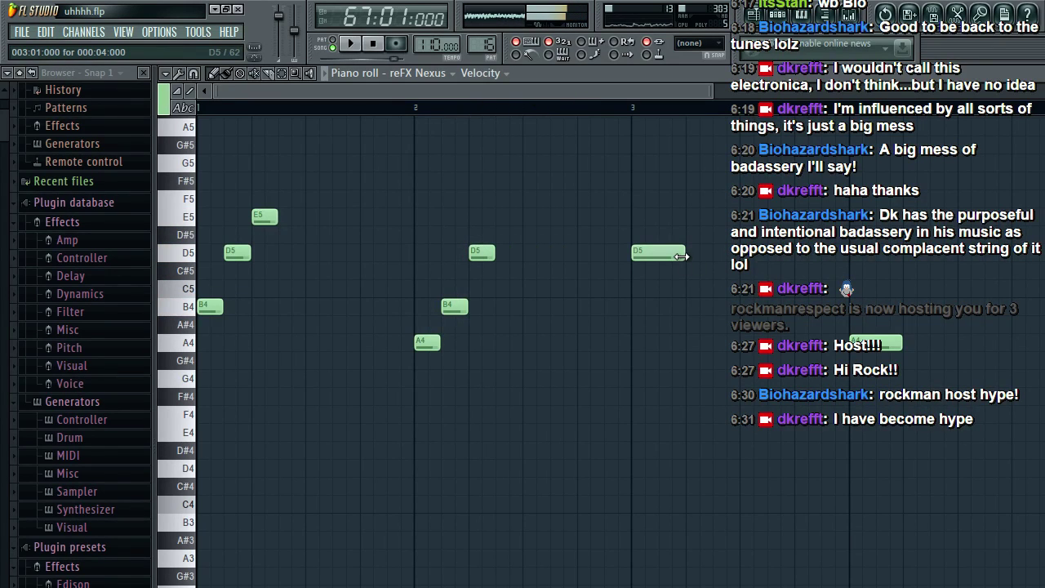
drag(682, 256, 658, 255)
click(671, 216)
click(687, 179)
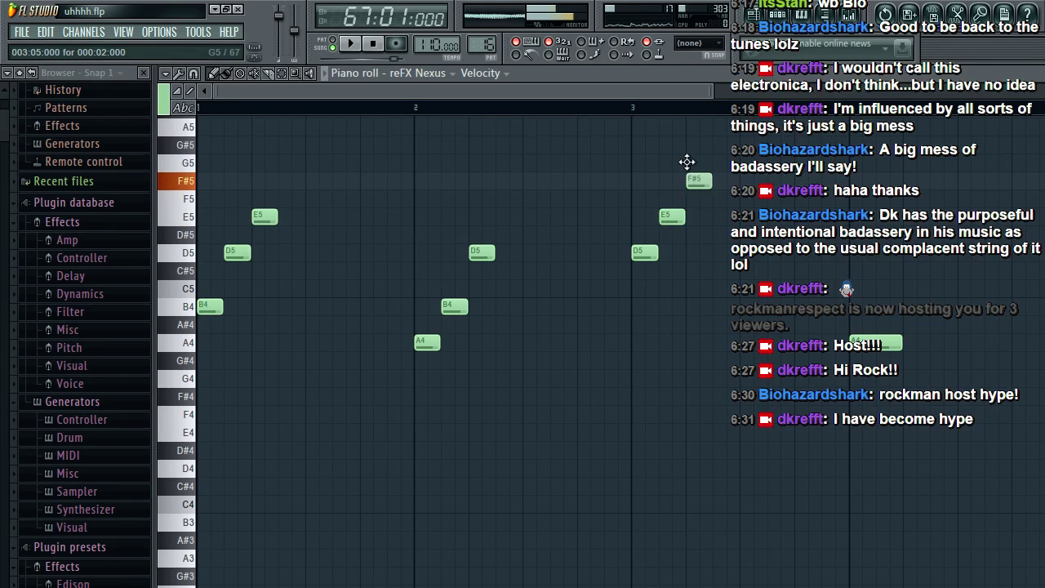
drag(686, 162, 689, 163)
key(space)
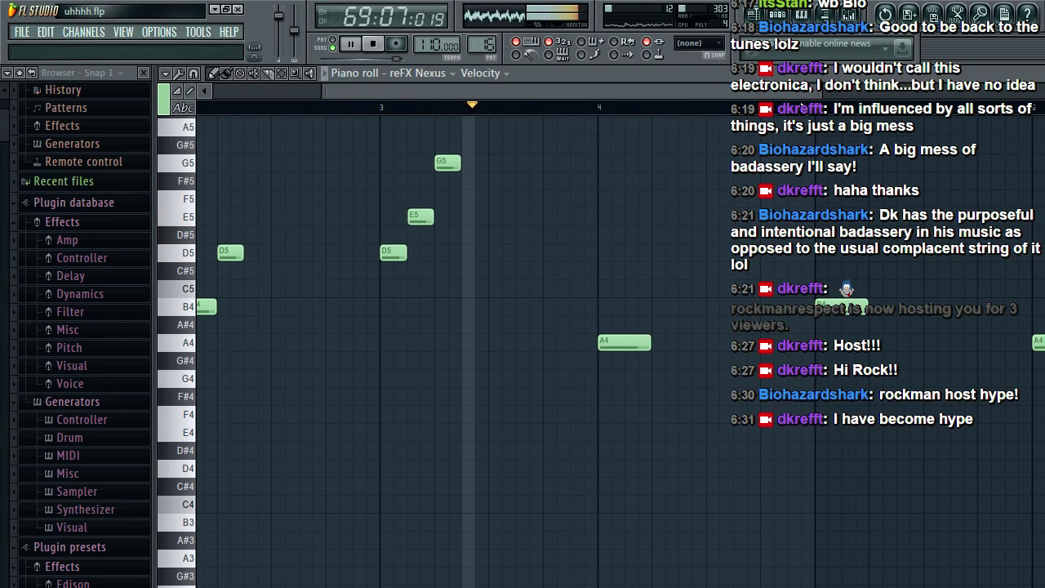
Step: Shorten bar 4's A4 to two steps, follow it with two-step B4 and G4 notes, and play the result
key(space)
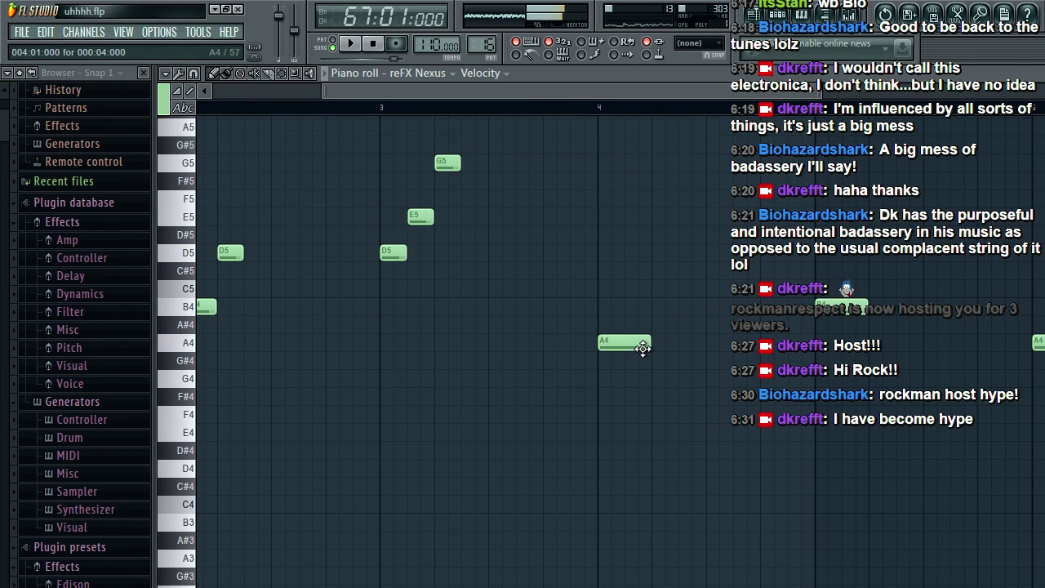
drag(647, 344, 628, 346)
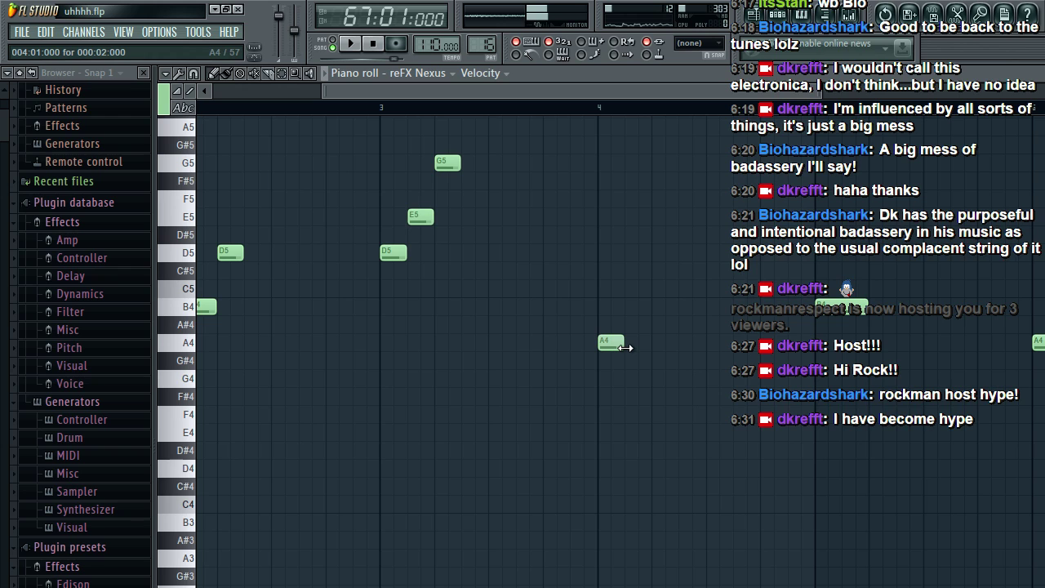
click(627, 325)
drag(626, 324, 632, 305)
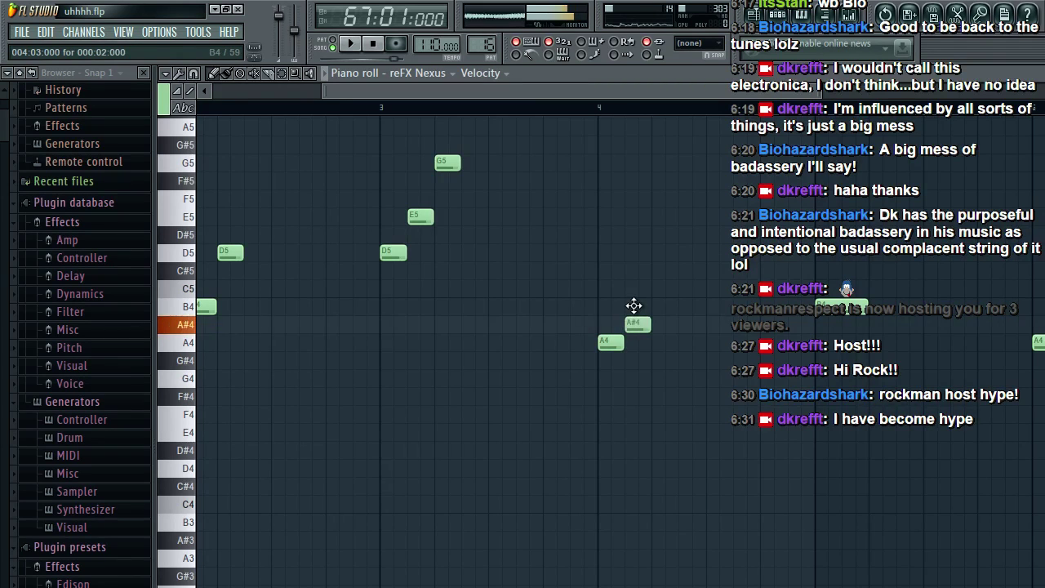
click(660, 361)
drag(666, 363, 666, 378)
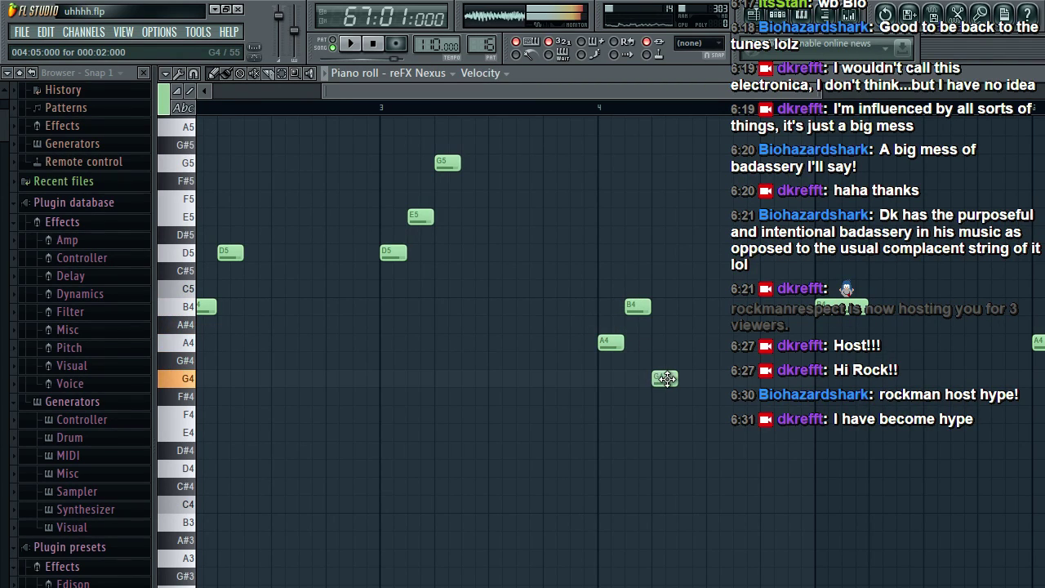
key(space)
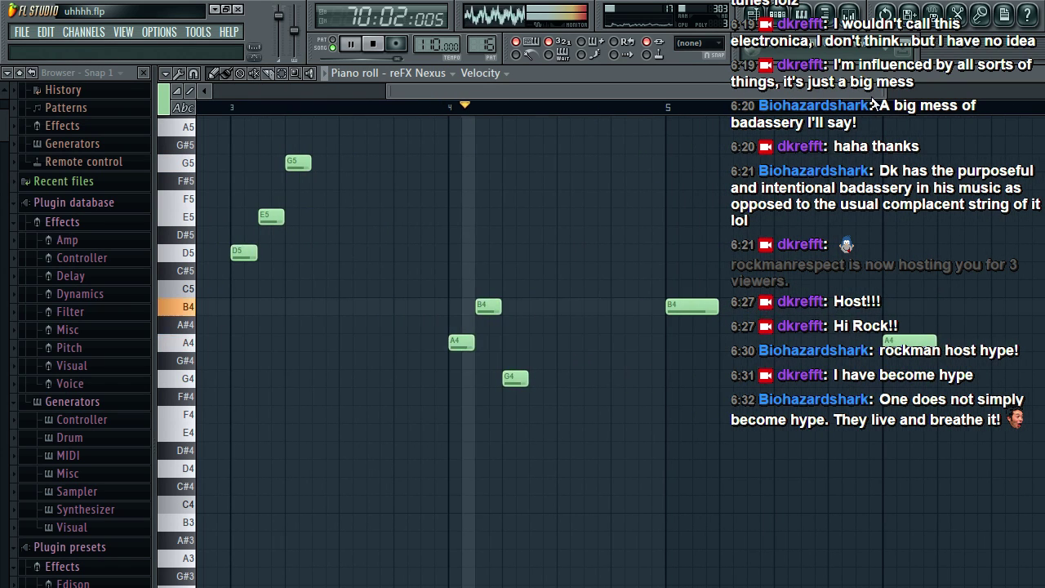
Step: Raise bar 4's second note to D5 and play the song from bar 4 of the pattern
key(space)
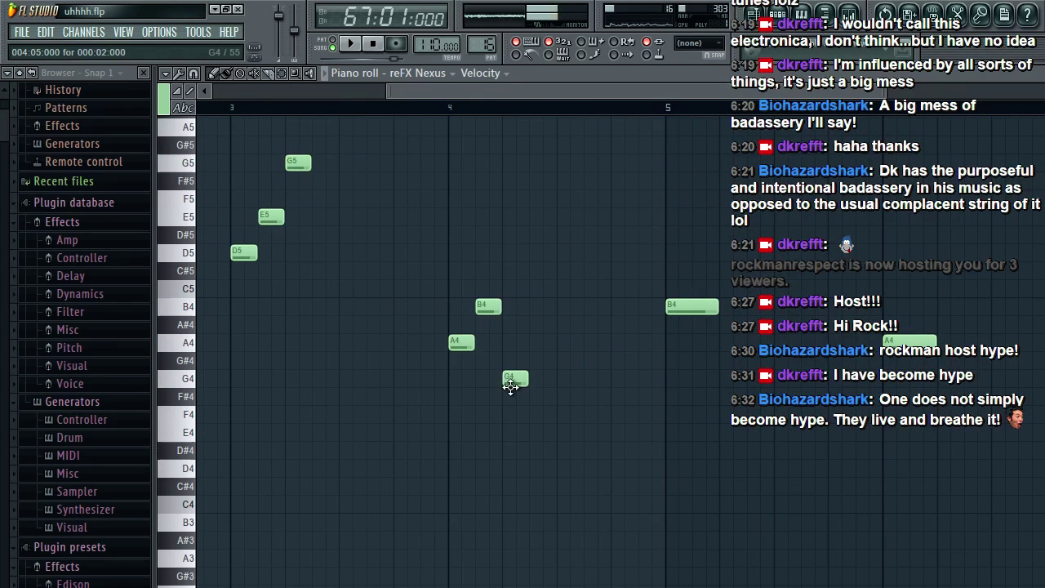
drag(488, 307, 489, 253)
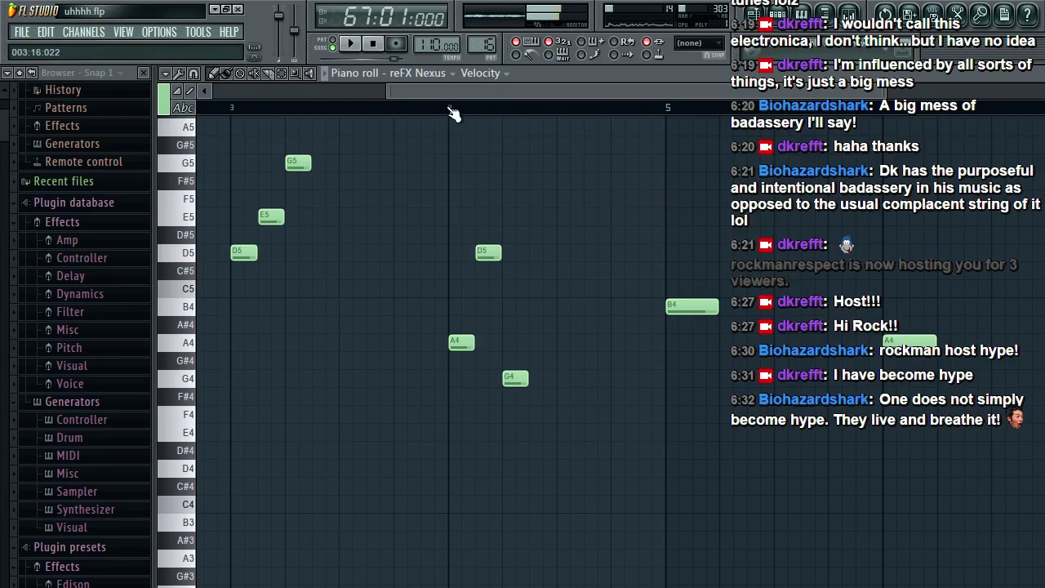
click(451, 108)
key(space)
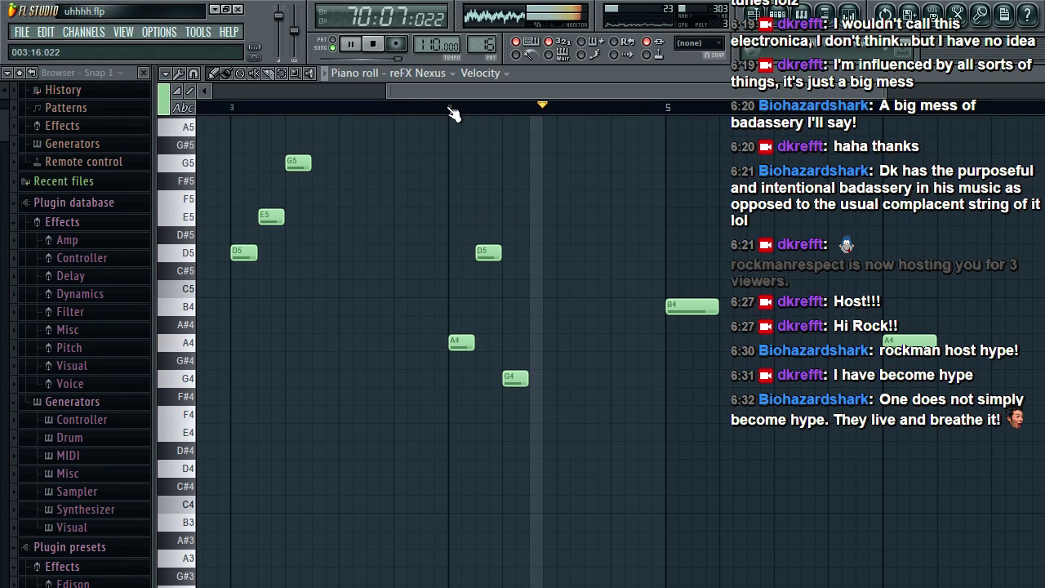
Step: Add two-step A4 and E4 notes directly after the G4 in bar 4 and audition the phrase
click(536, 343)
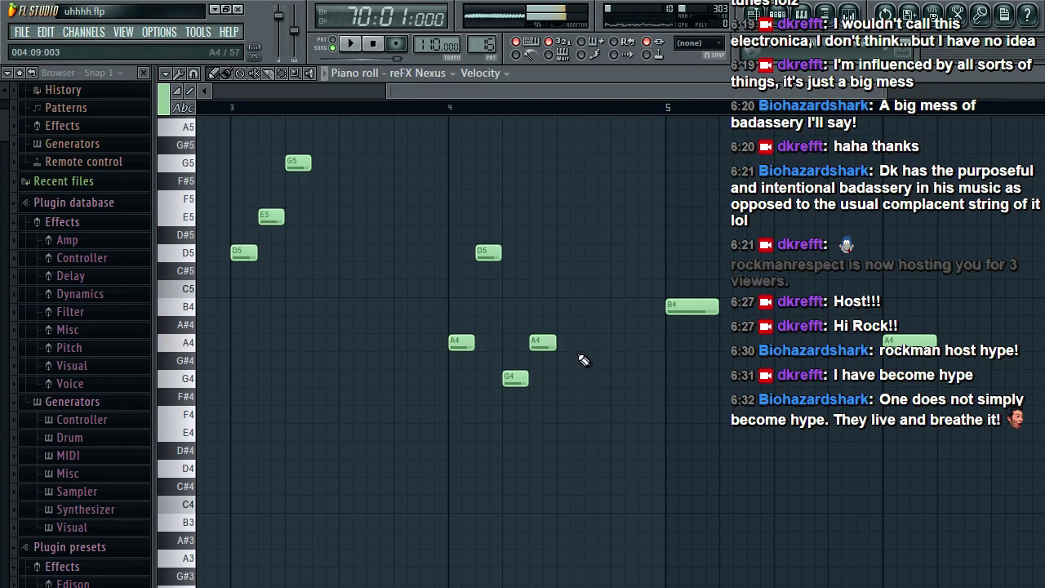
key(space)
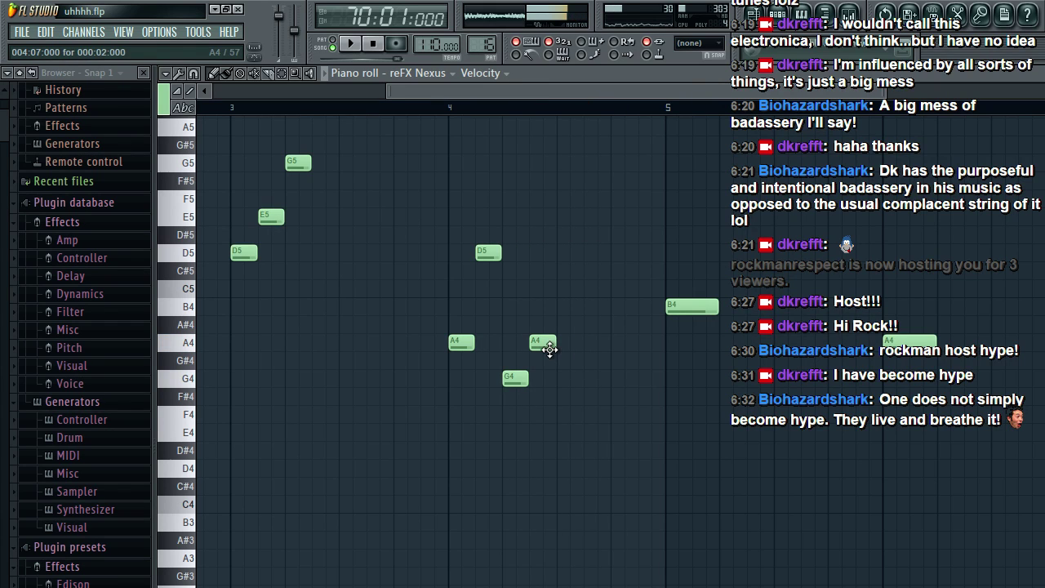
click(558, 379)
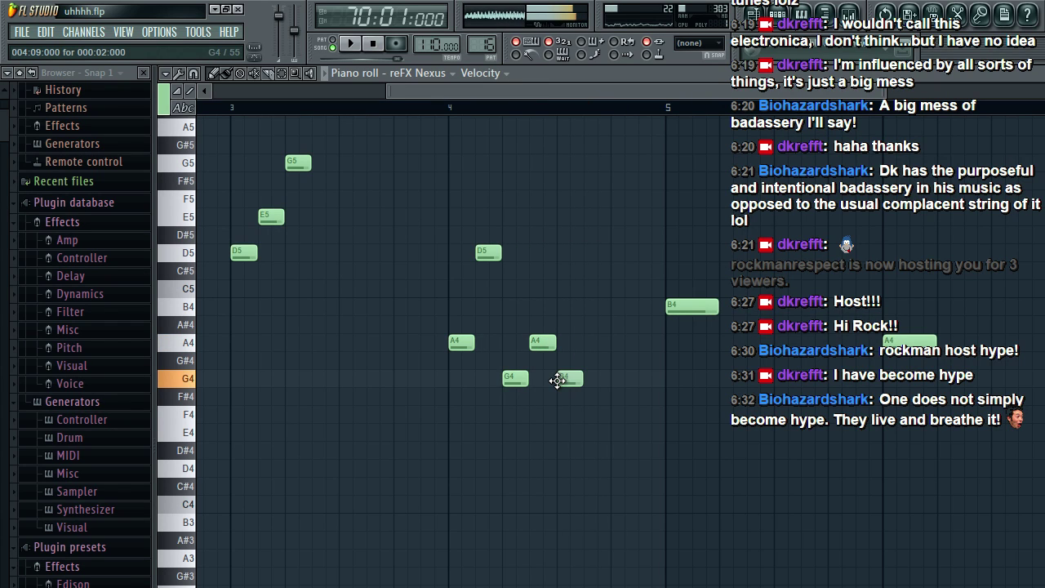
key(space)
drag(558, 379, 558, 433)
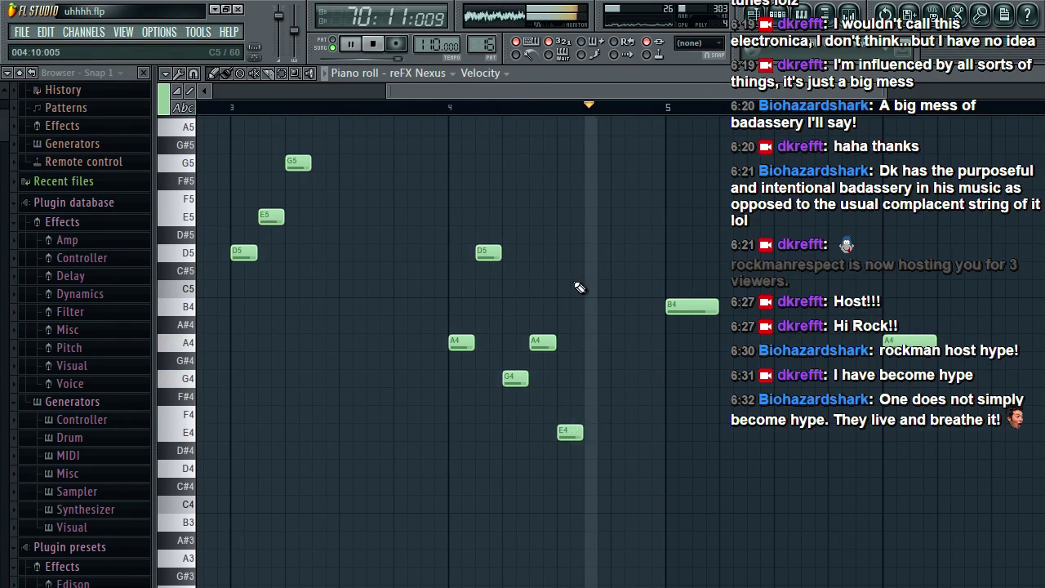
key(space)
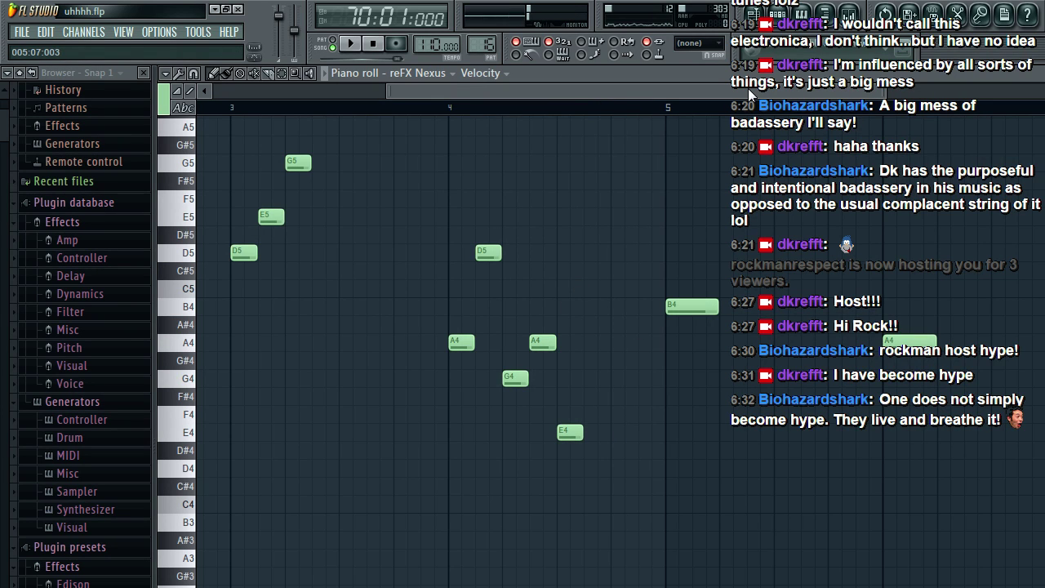
Step: Shorten bar 5's B4 to two steps, follow it with two-step D5 and E5 notes, and play the result
drag(749, 89, 814, 92)
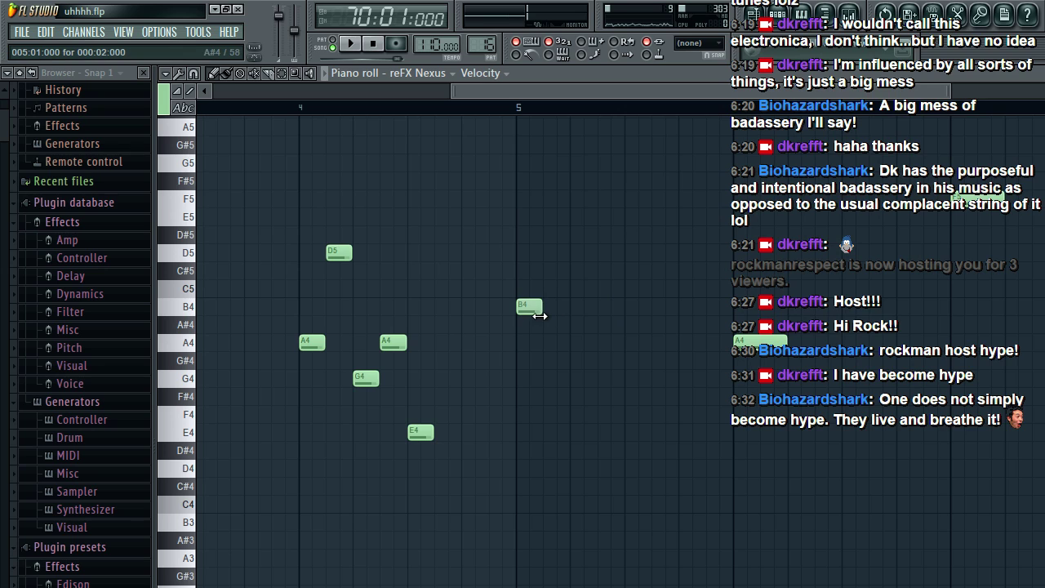
click(553, 273)
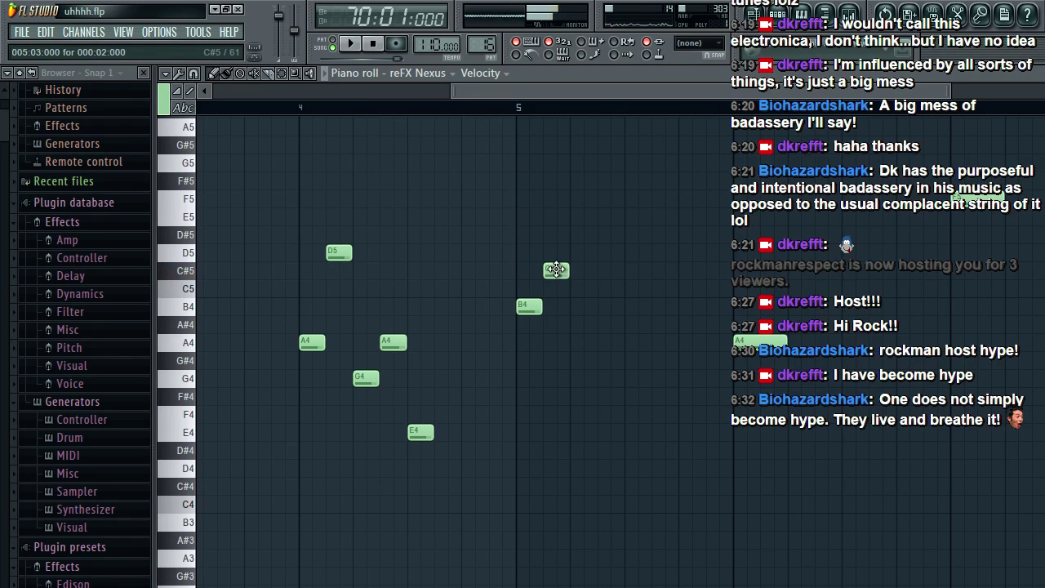
drag(555, 269, 556, 252)
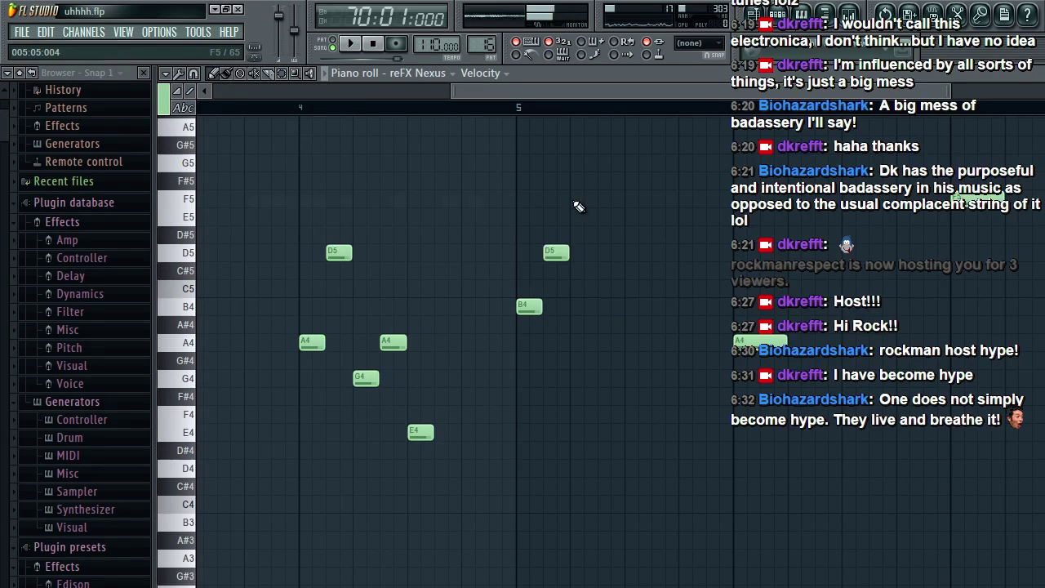
click(577, 201)
key(space)
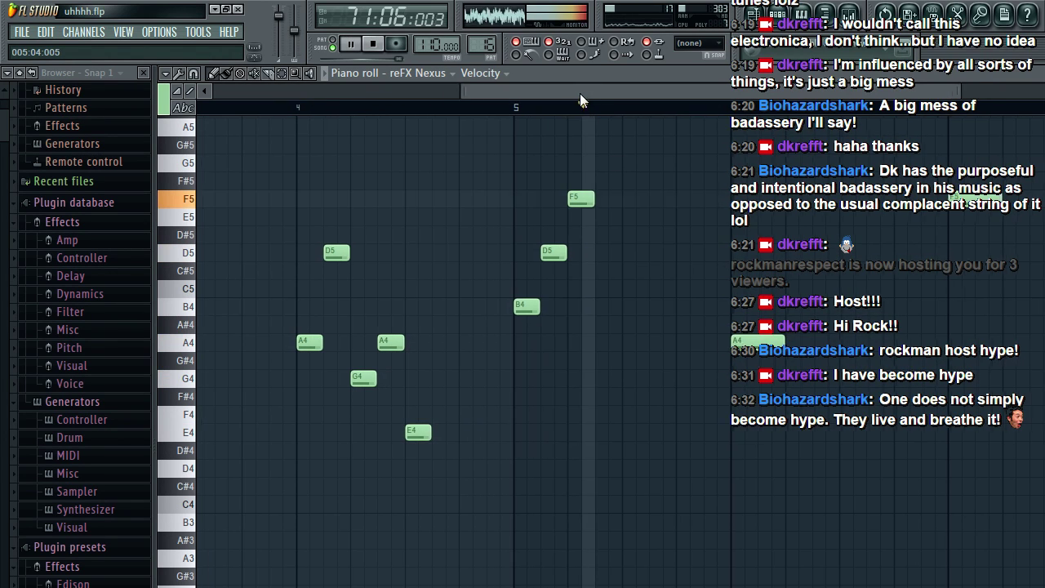
key(space)
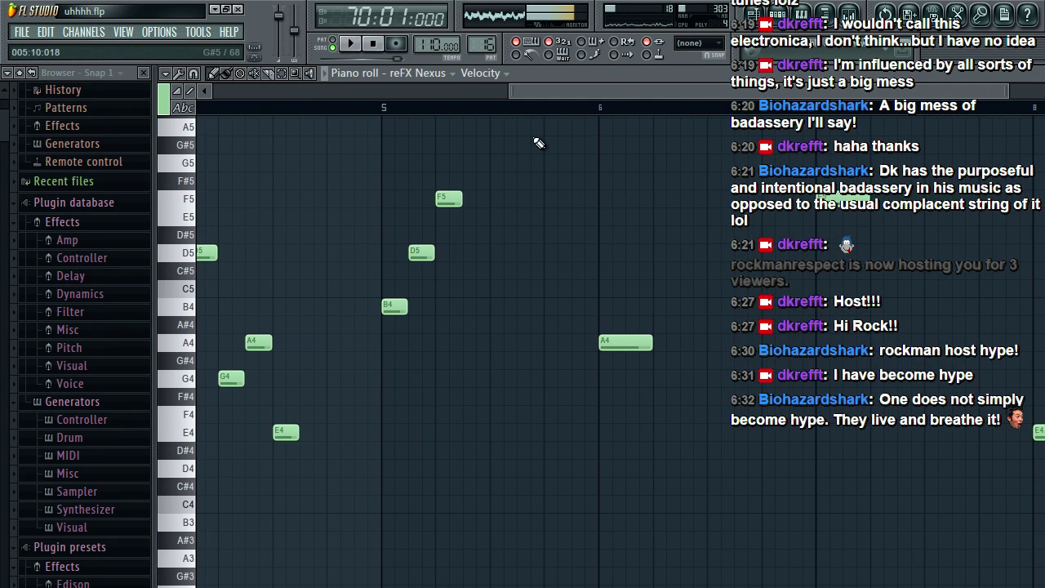
key(space)
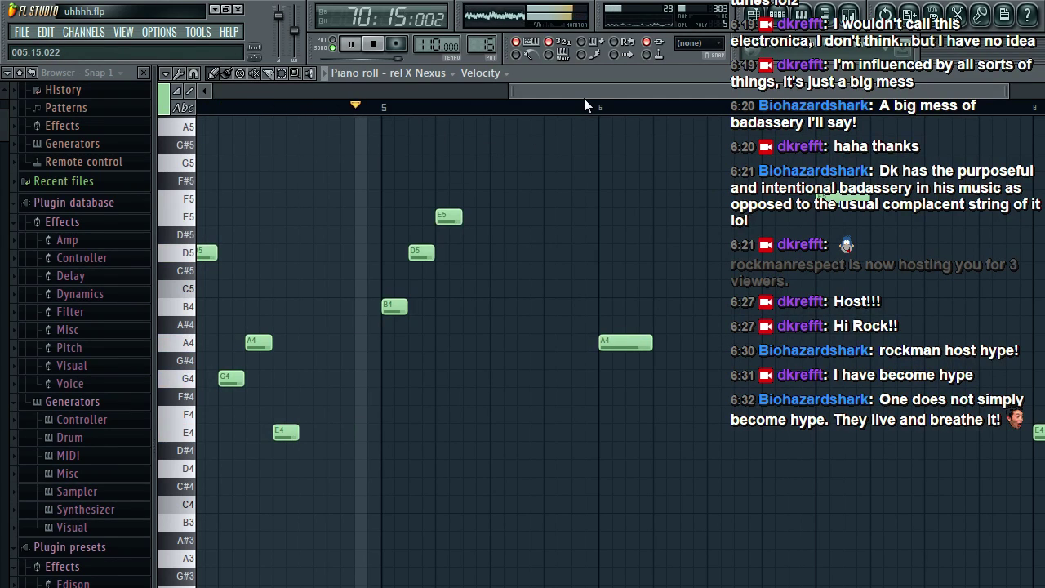
Step: Shorten bar 6's A4 to two steps and follow it with two-step B4 and D5 notes during playback
drag(651, 346, 623, 346)
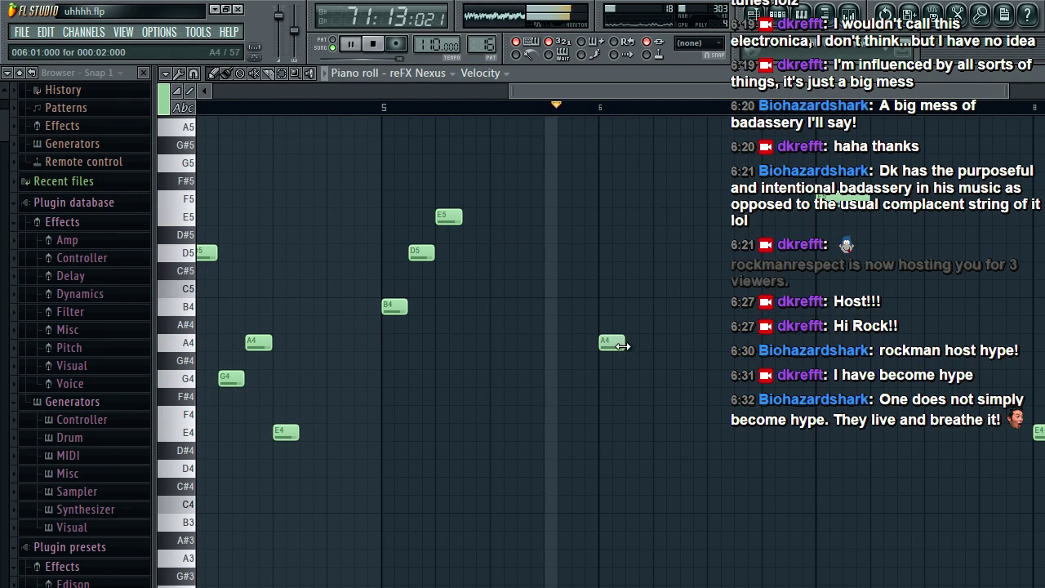
click(634, 306)
click(666, 252)
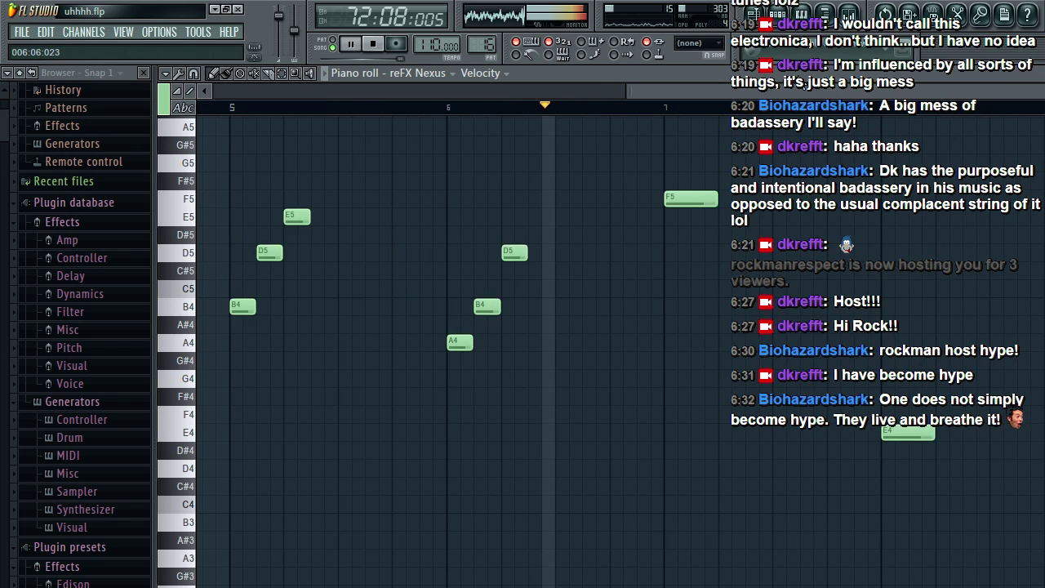
key(space)
Step: Shorten bar 7's F5 to two steps, follow it with two-step G5 and B5 notes, and play the result
scroll(600, 245, up, 3)
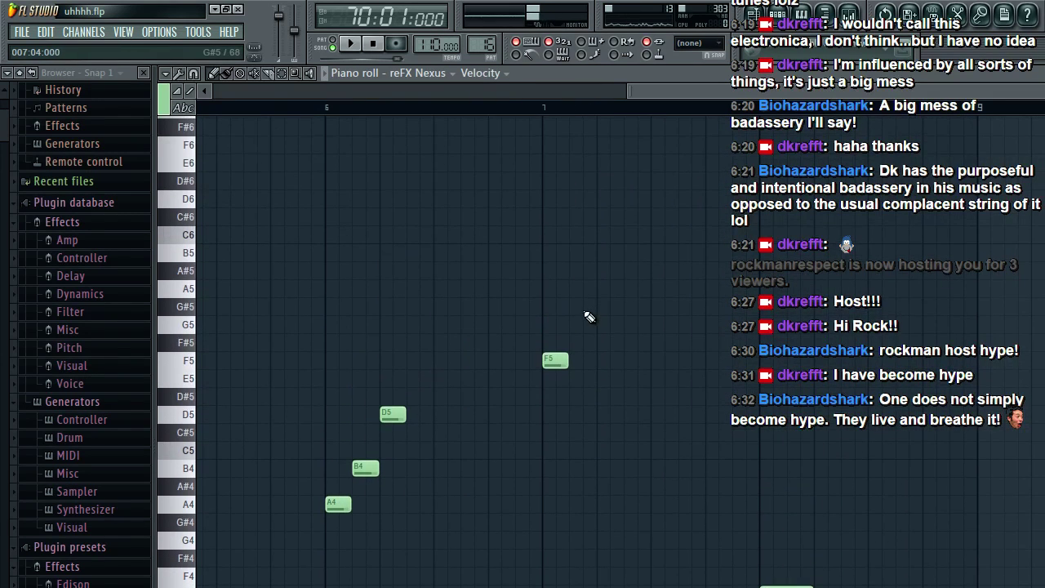
click(578, 306)
drag(578, 306, 577, 324)
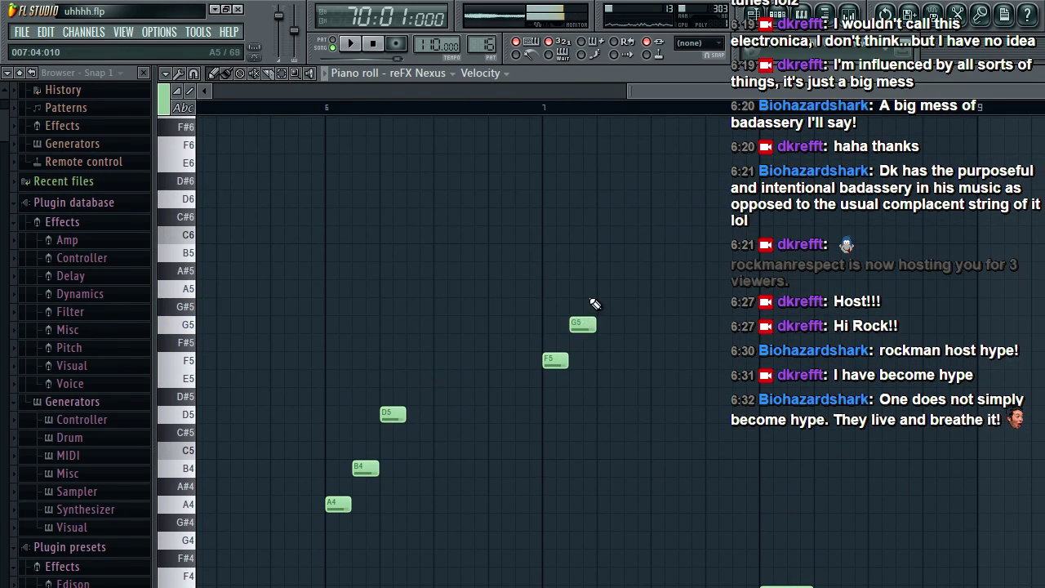
click(599, 274)
drag(599, 273, 599, 244)
key(space)
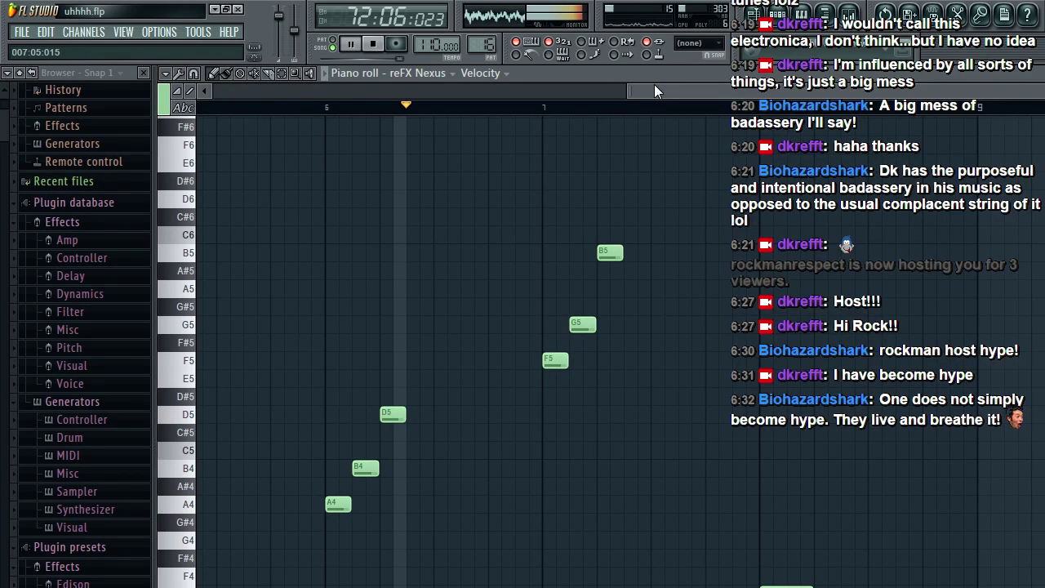
key(space)
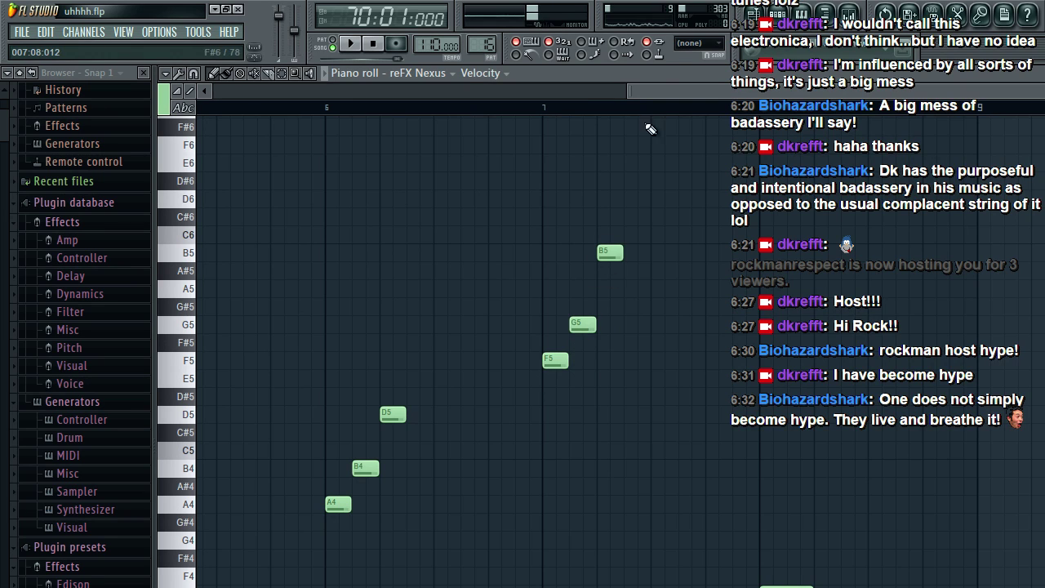
Step: Lower bar 7's three notes to D5, E5 and G5 and play the result
scroll(651, 93, left, 3)
drag(622, 365, 626, 413)
click(655, 327)
drag(656, 326, 653, 381)
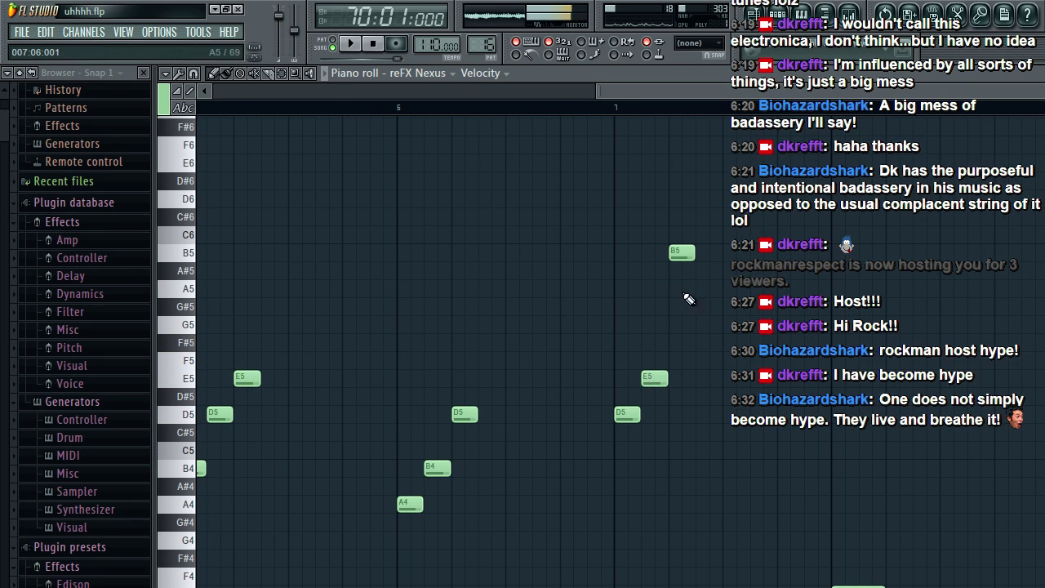
drag(674, 260, 686, 330)
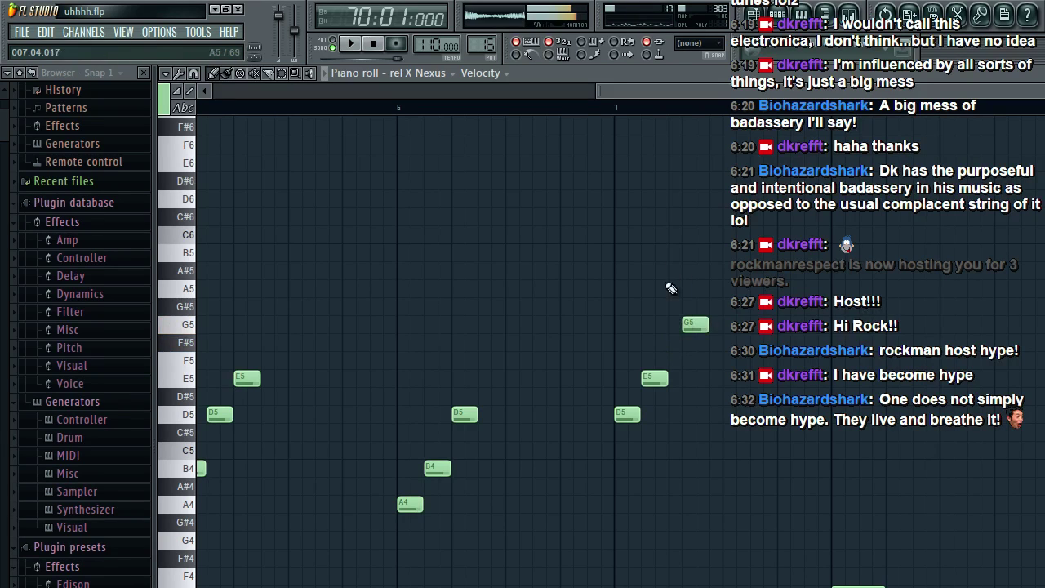
key(space)
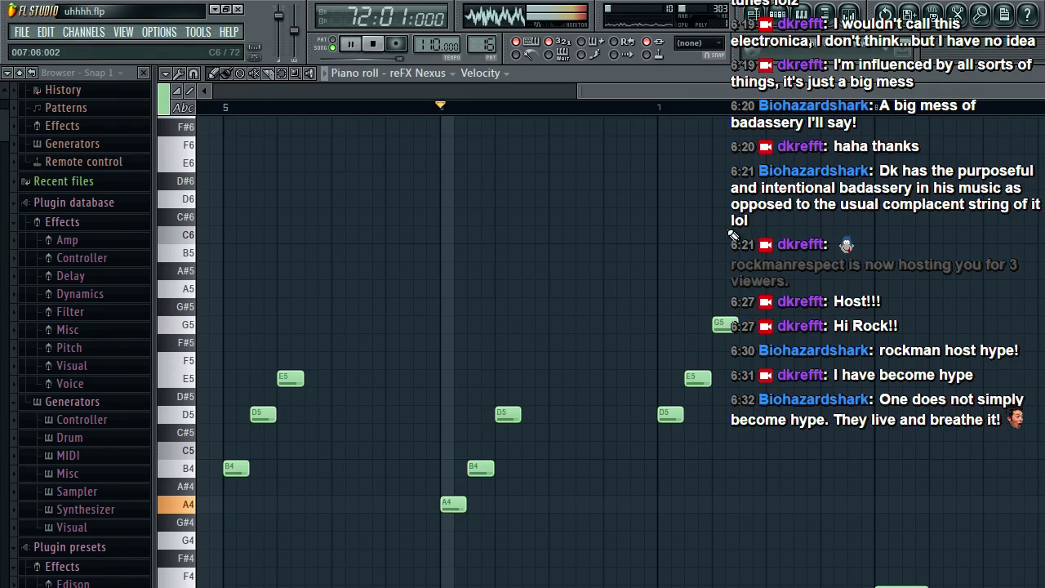
Step: Shorten bar 8's E4 to two steps, follow it with G4, E4 and D4 notes, and play the result
scroll(792, 261, down, 3)
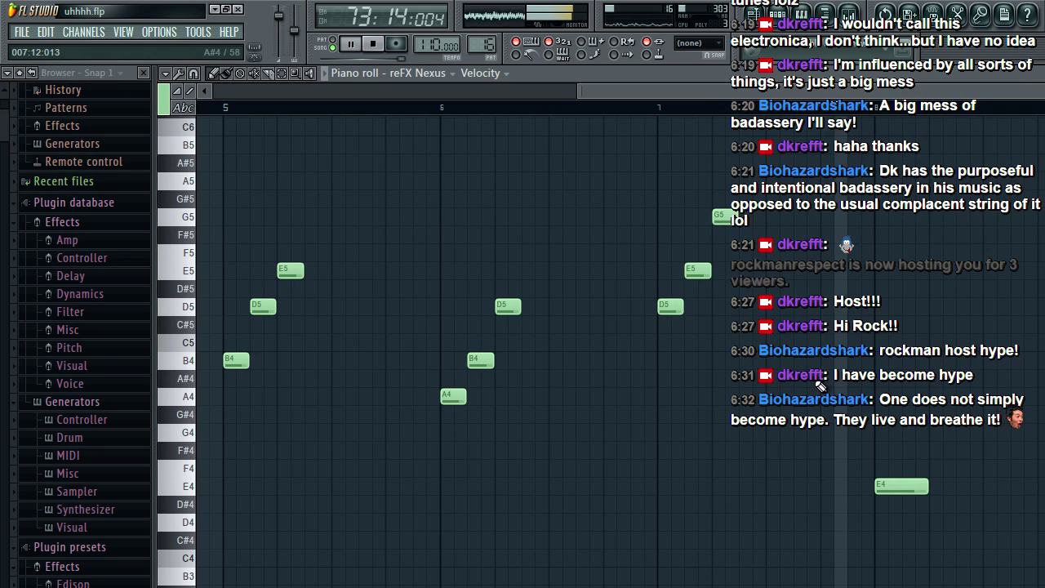
scroll(821, 384, down, 2)
key(space)
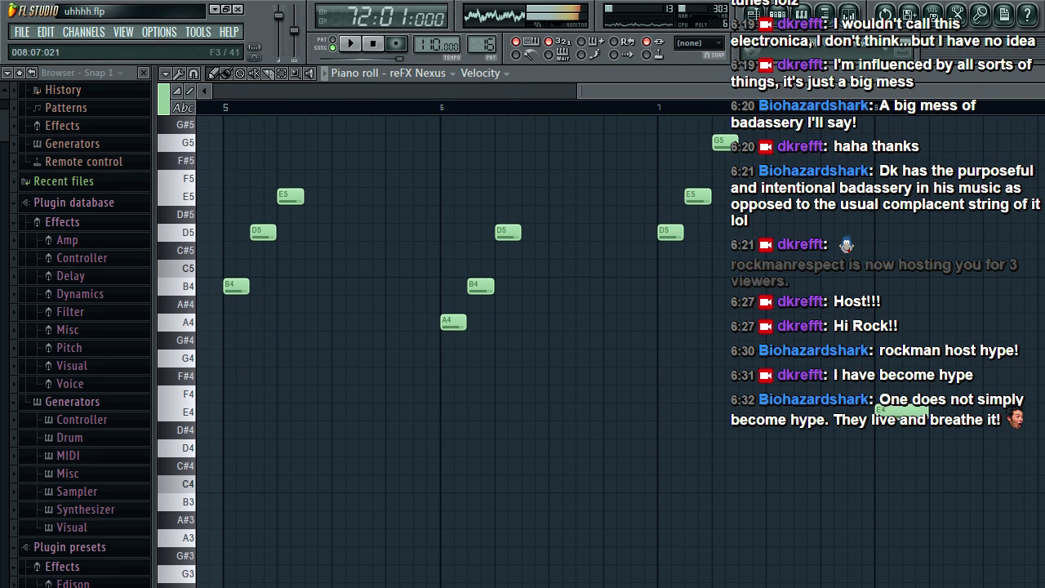
scroll(457, 343, down, 1)
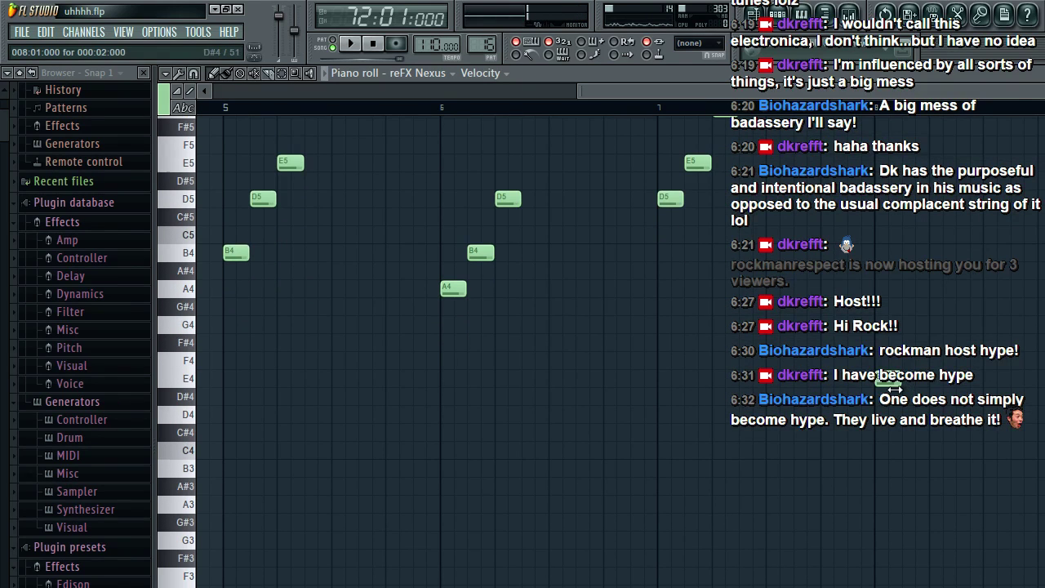
click(909, 331)
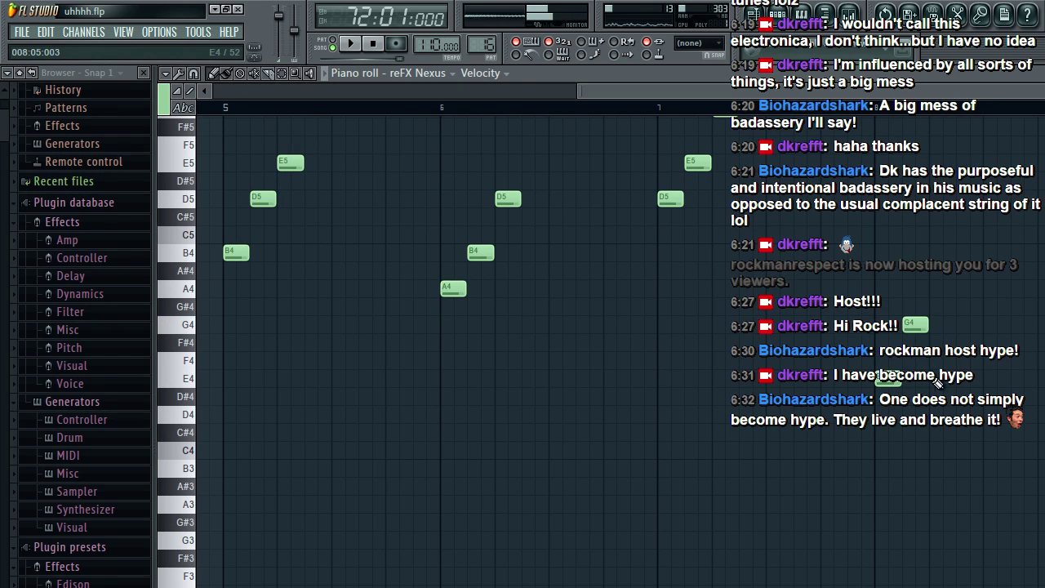
click(937, 377)
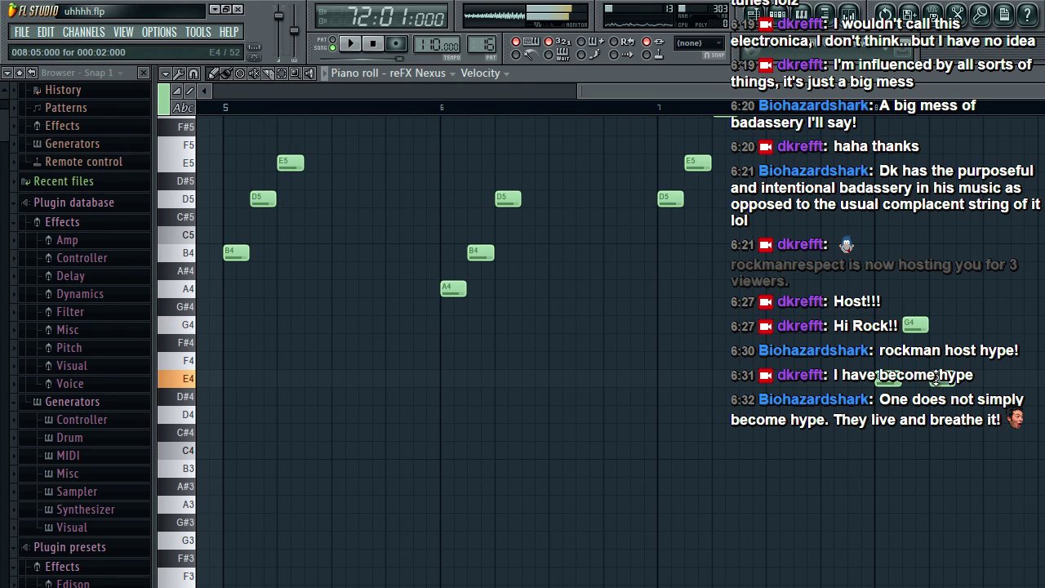
click(964, 414)
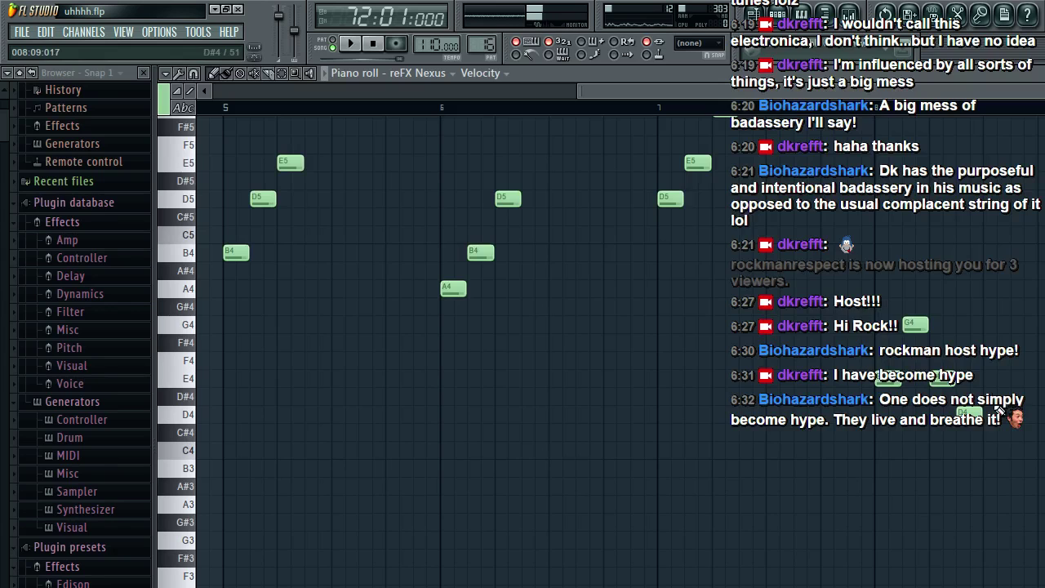
key(space)
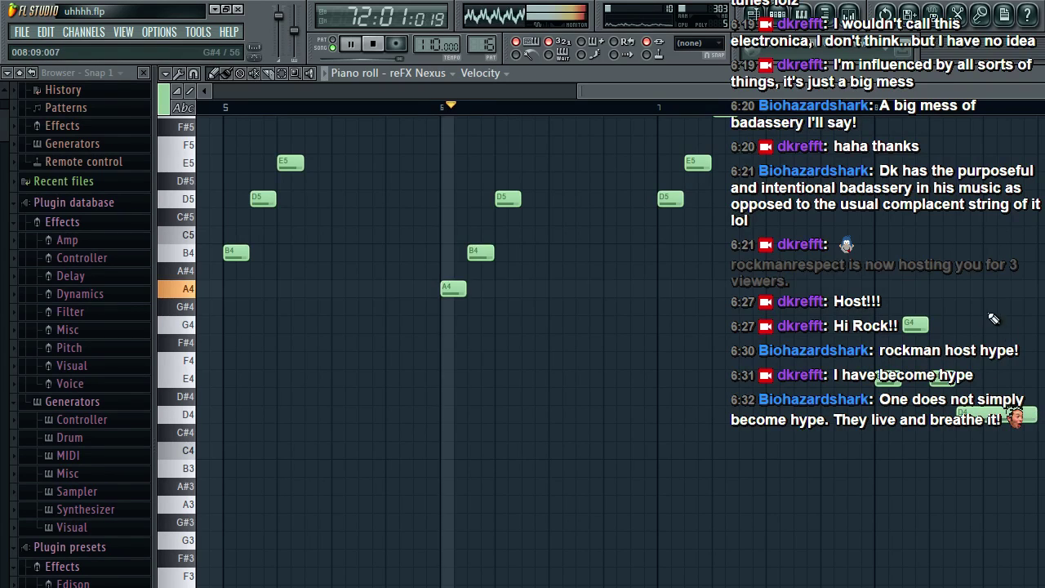
Step: Replay the phrase from bar 8 and add a four-step E4 at the ninth step of bar 8
scroll(980, 327, up, 6)
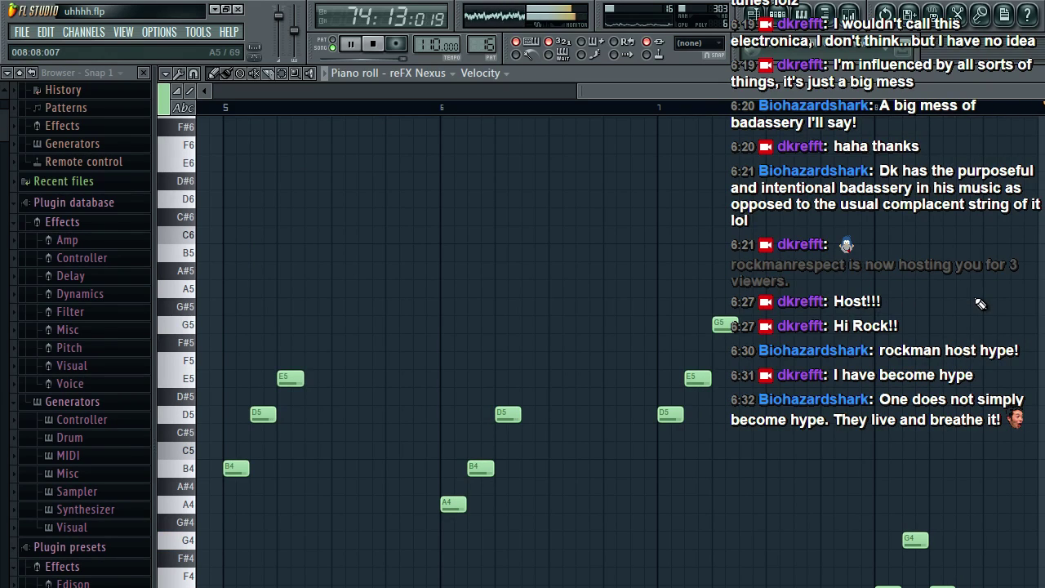
key(space)
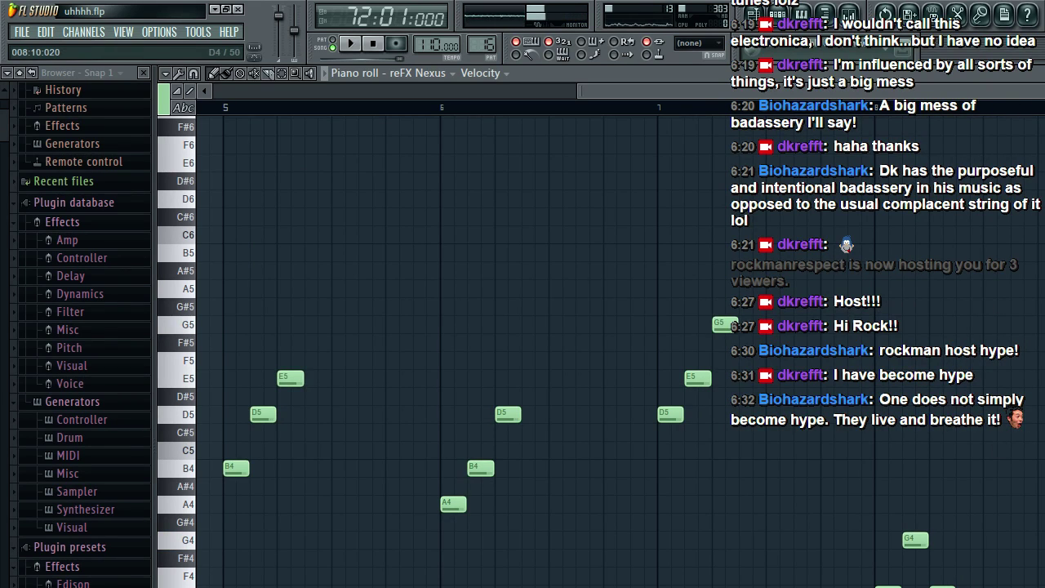
key(space)
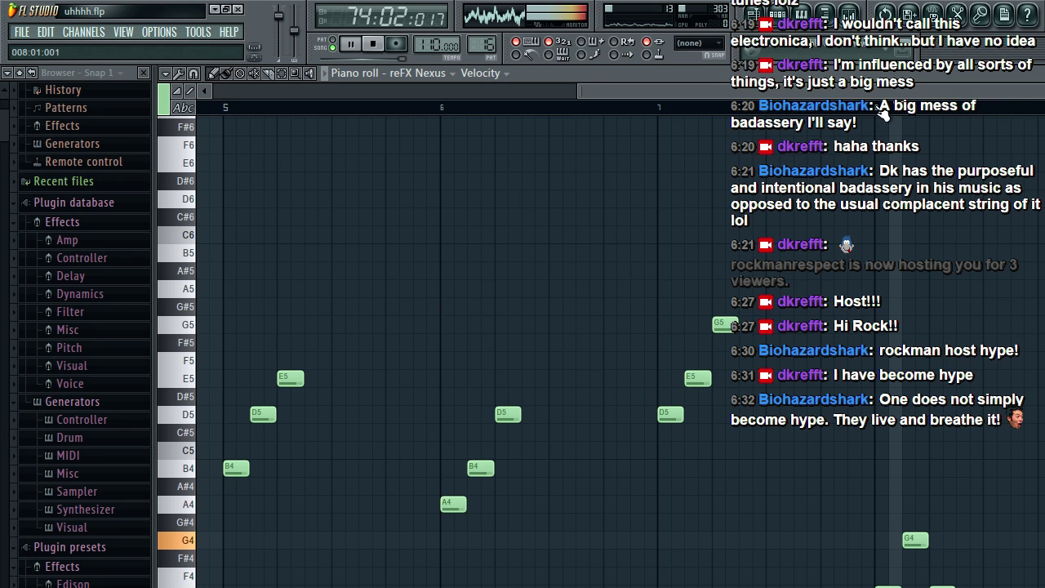
key(space)
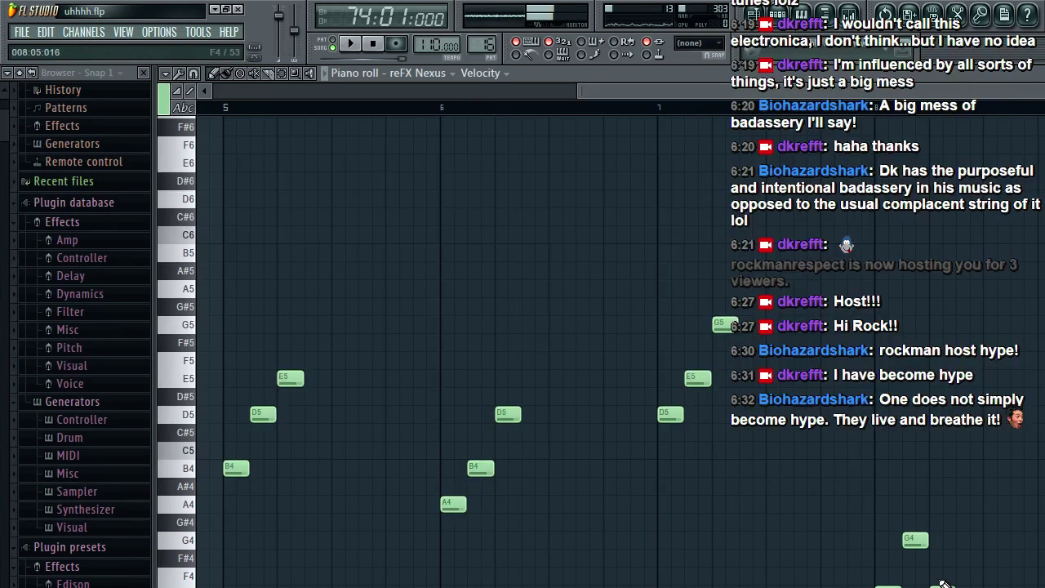
key(space)
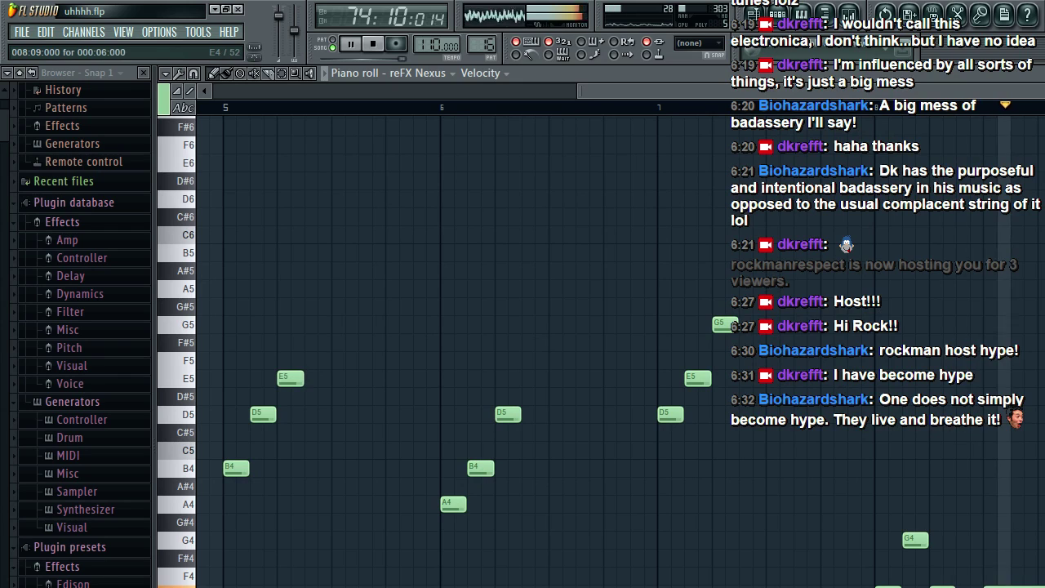
key(space)
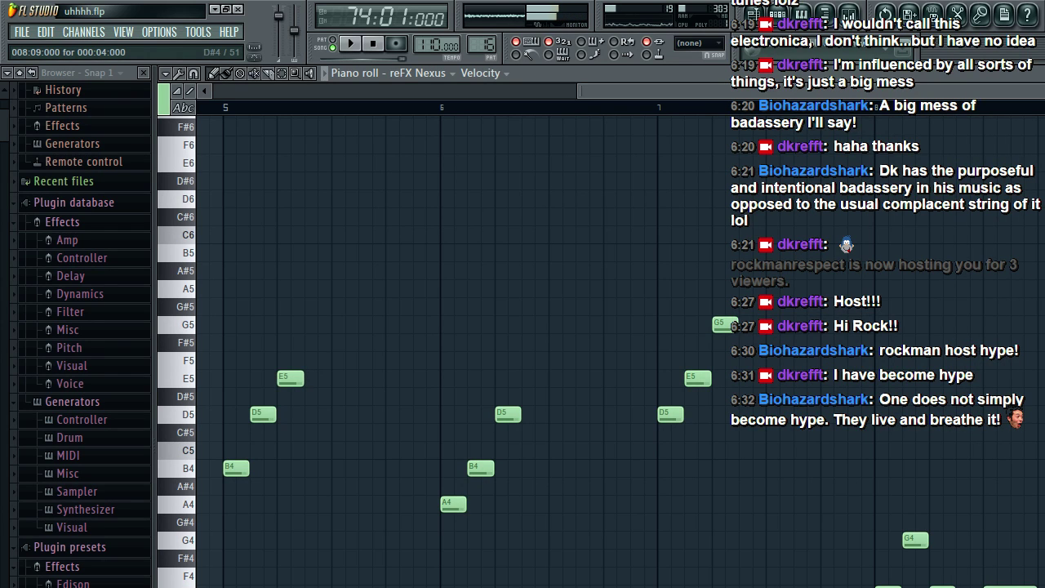
Step: Raise bar 2's third note to E5 and its second note to D5 while replaying the melody
key(space)
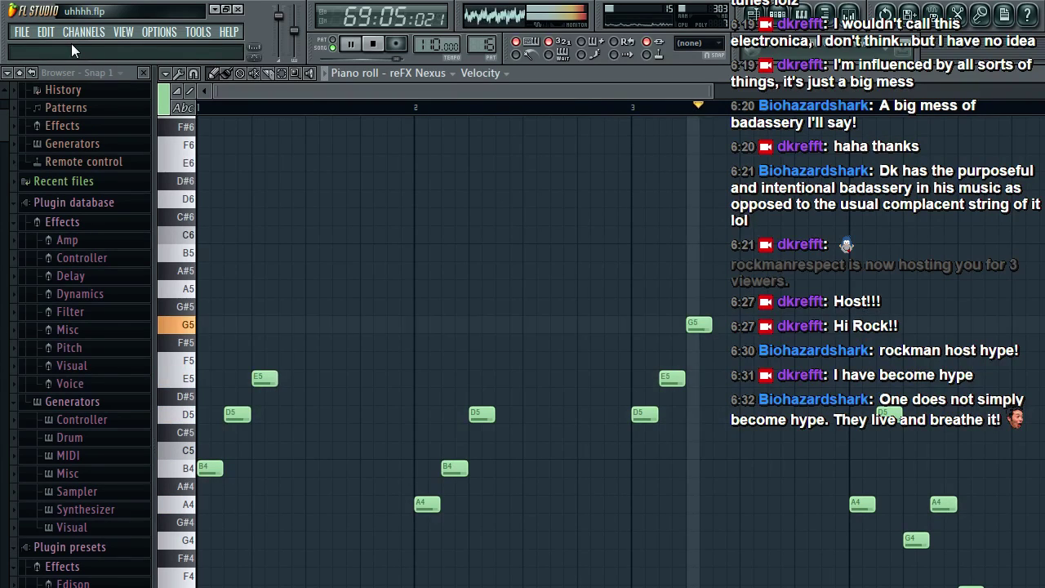
key(space)
drag(483, 414, 486, 380)
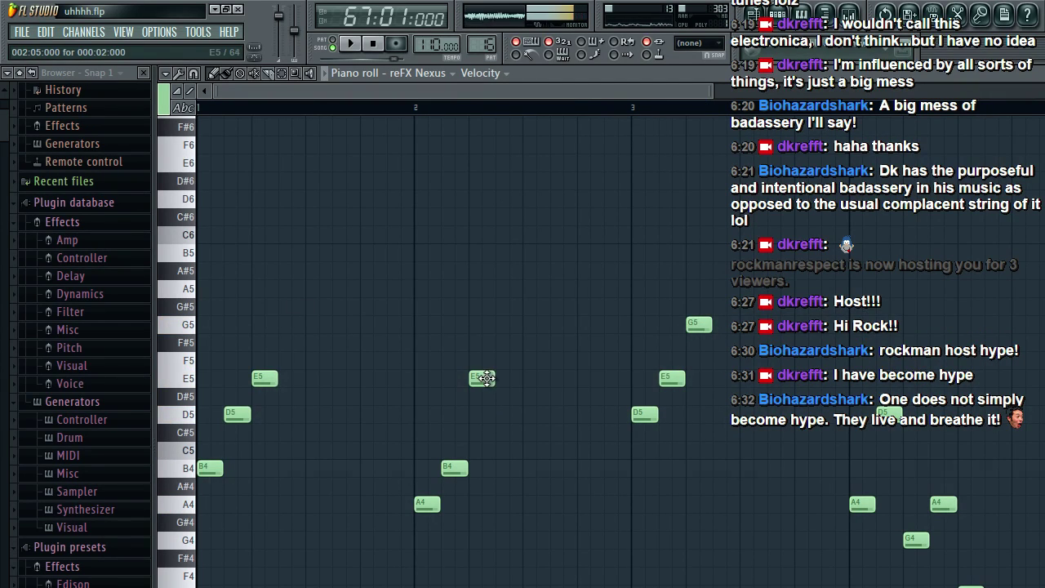
key(space)
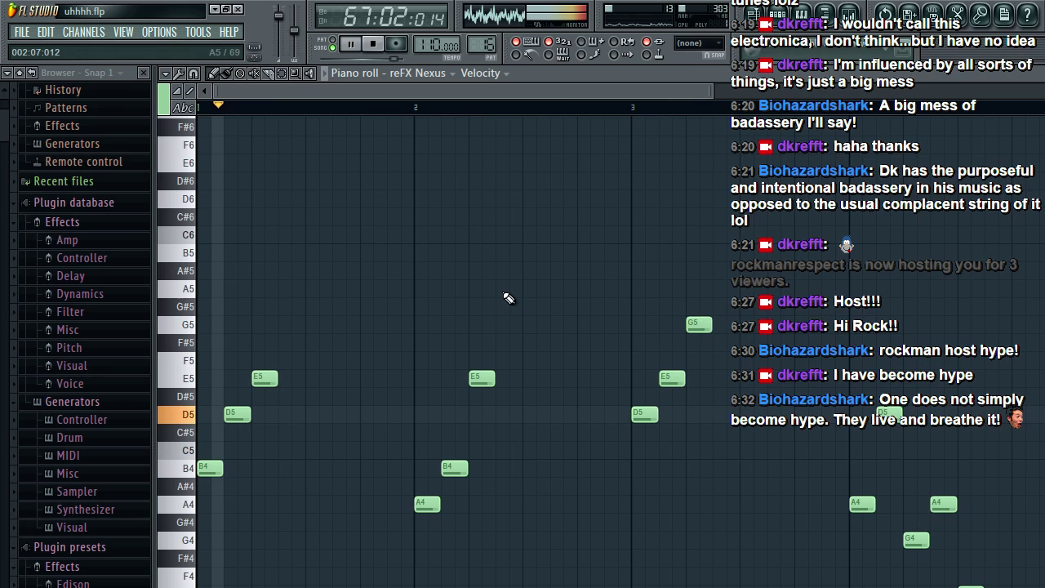
key(space)
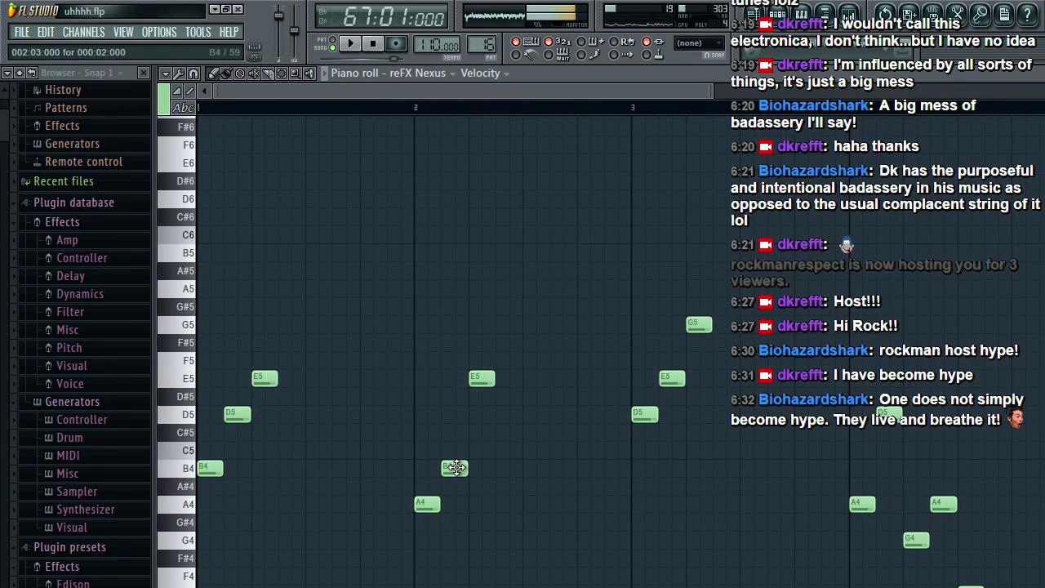
drag(456, 467, 456, 449)
key(space)
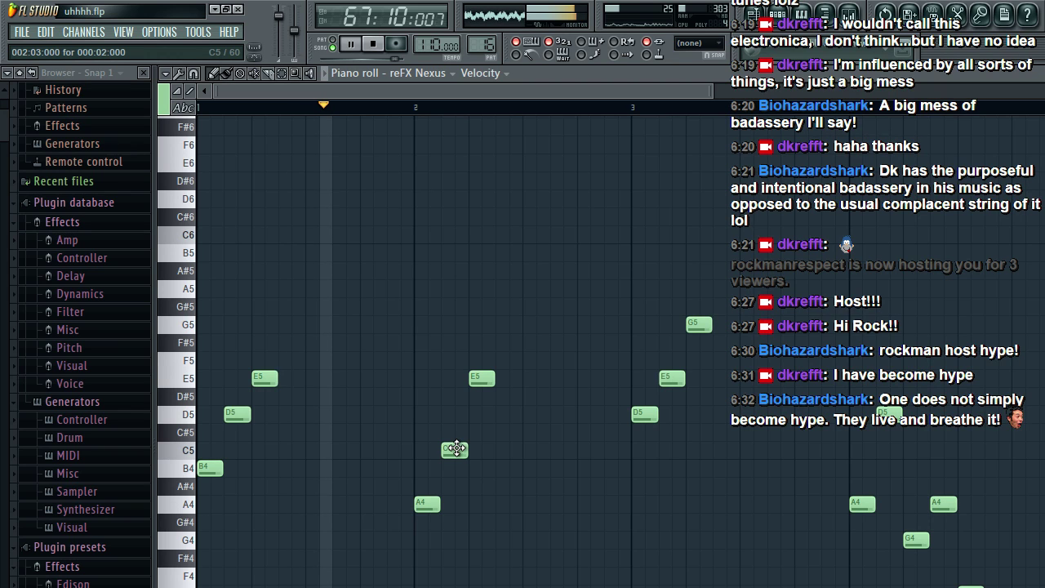
drag(456, 450, 455, 413)
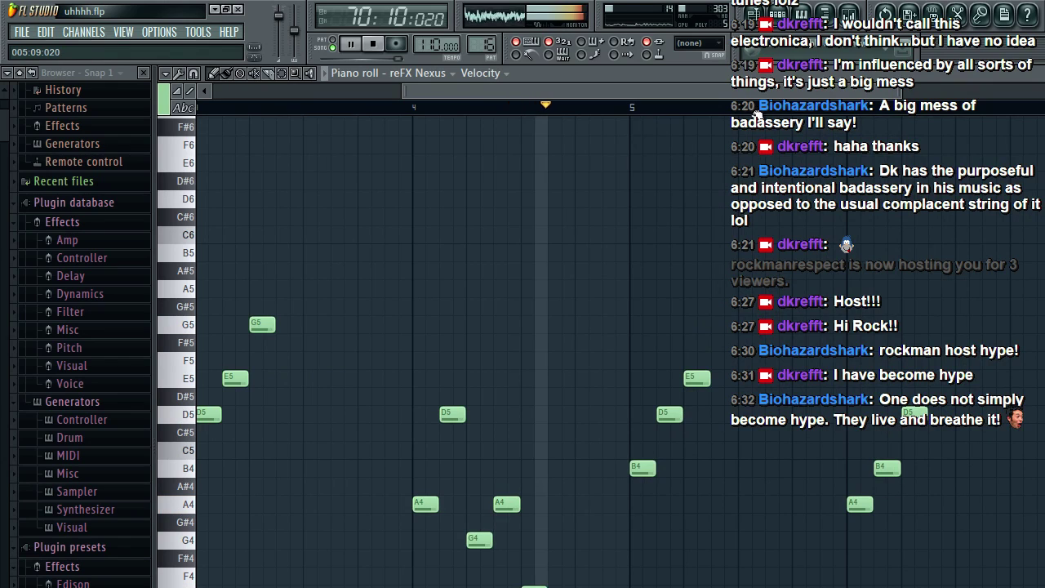
Step: Play the whole chorus key melody from song bar 67 and follow it through bar 8 of the pattern
key(space)
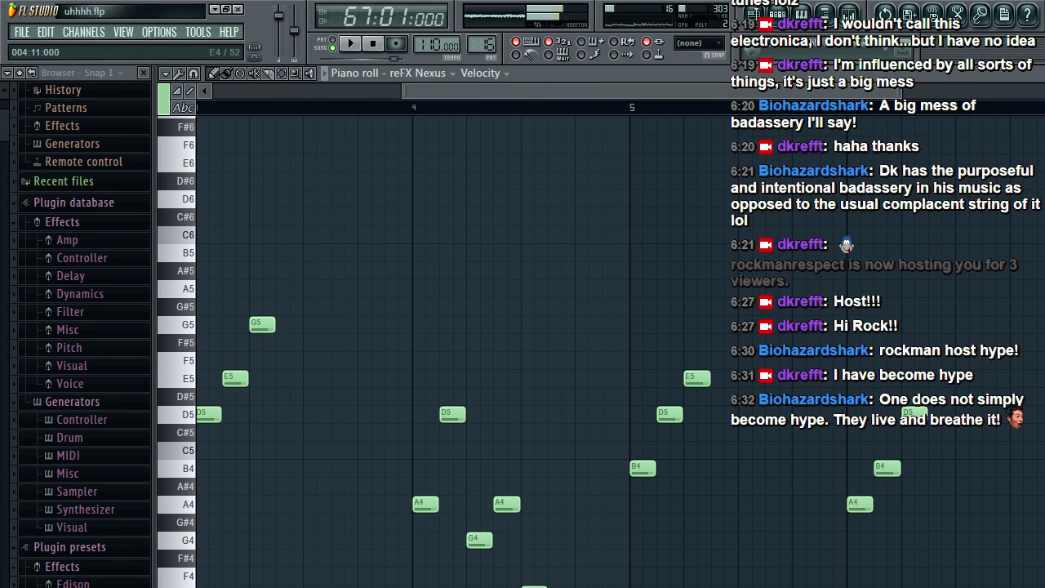
key(space)
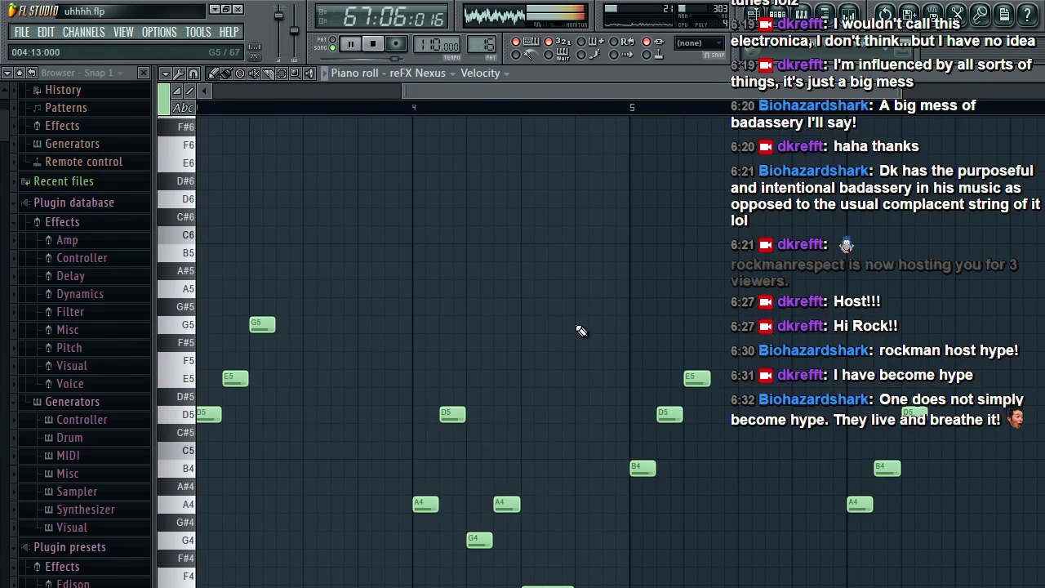
drag(531, 91, 264, 89)
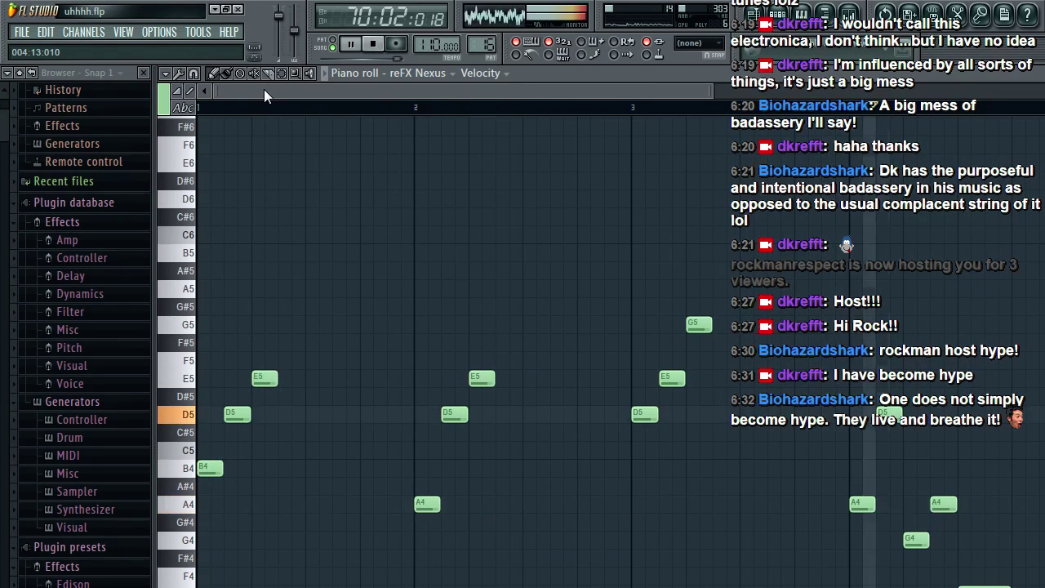
drag(264, 89, 874, 101)
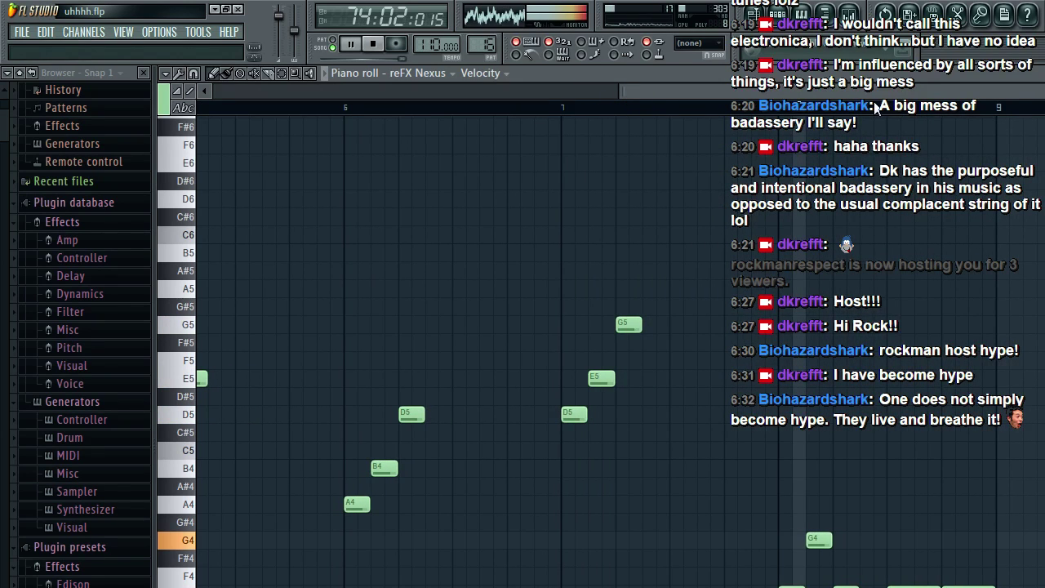
key(space)
Step: Return to the playlist and save the project
key(F5)
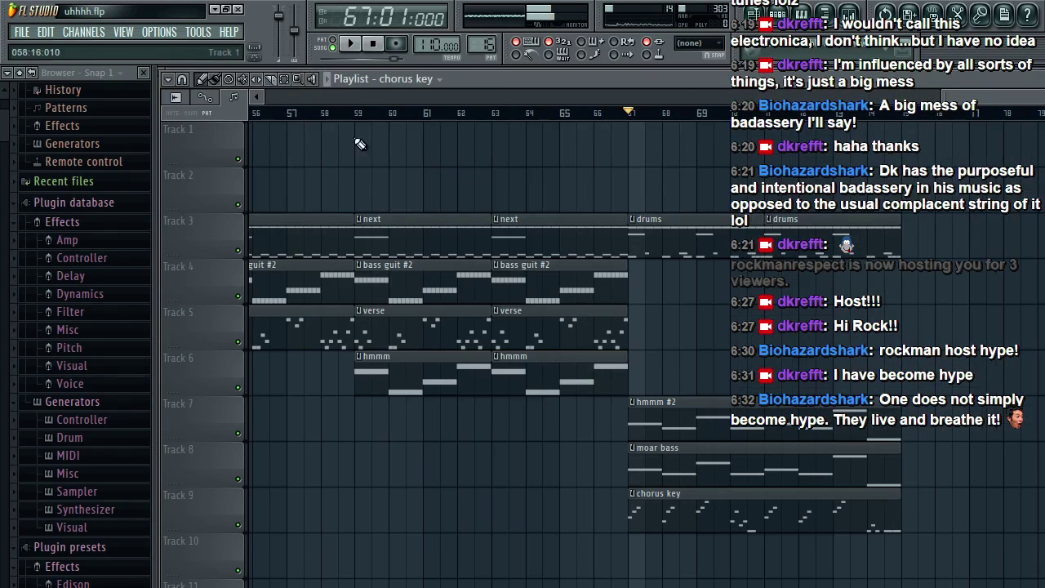
click(18, 32)
click(66, 102)
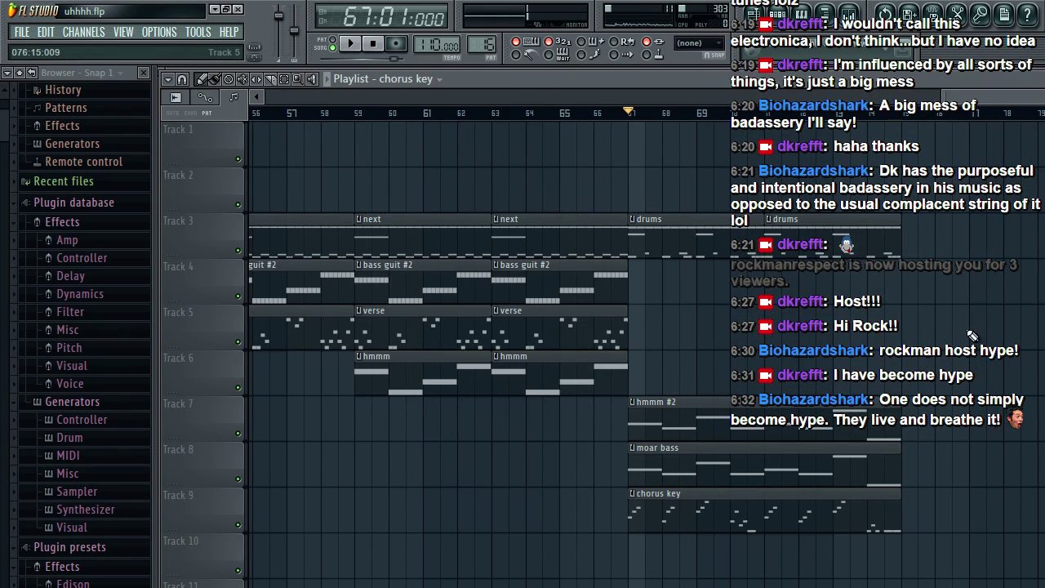
Step: Copy the notes of the hmmm #2 pattern, then open the reFX Nexus #2 instrument and try its sound
double_click(645, 417)
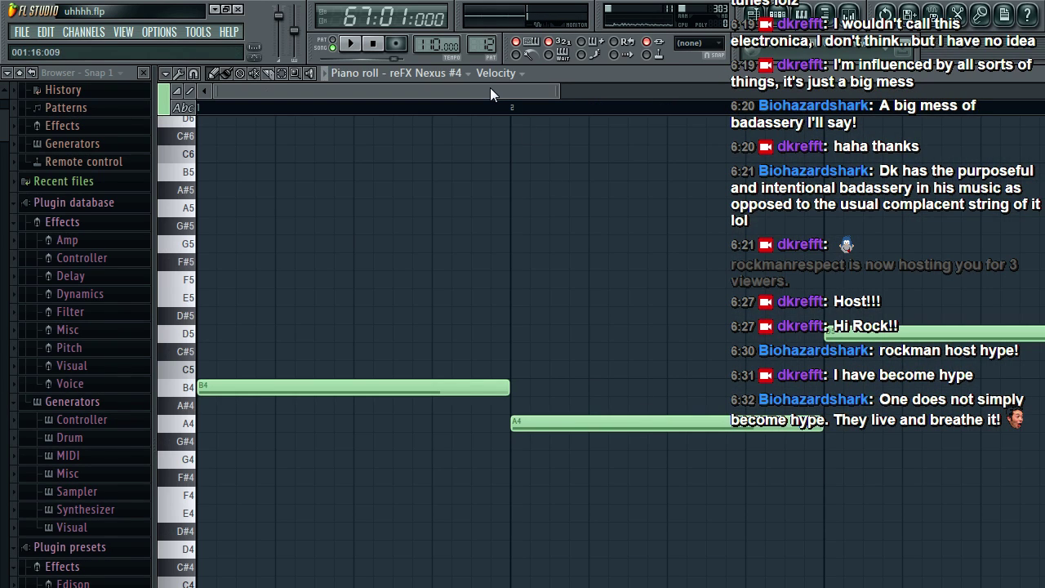
key(F5)
key(F6)
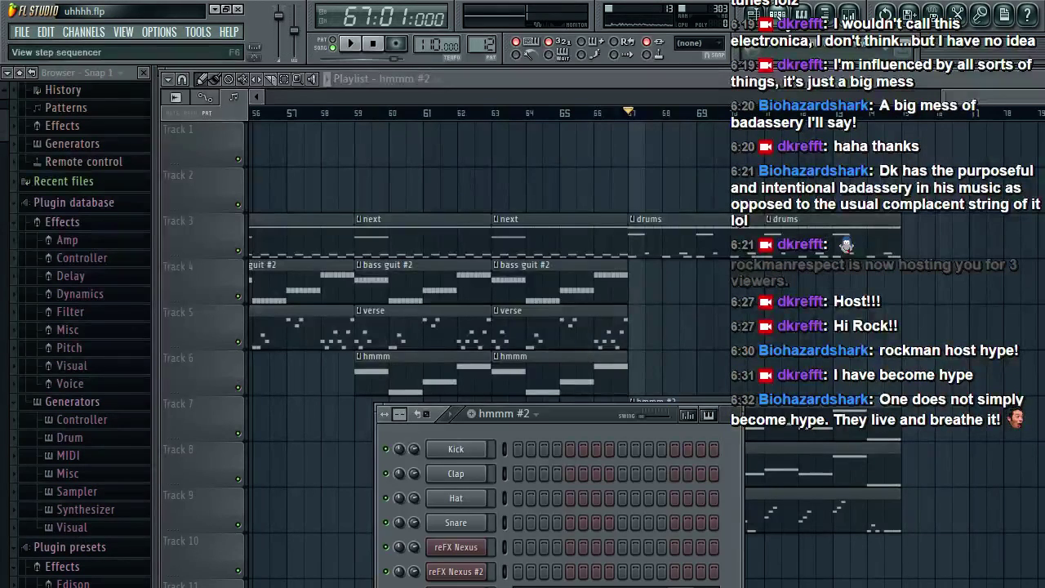
click(457, 572)
key(z)
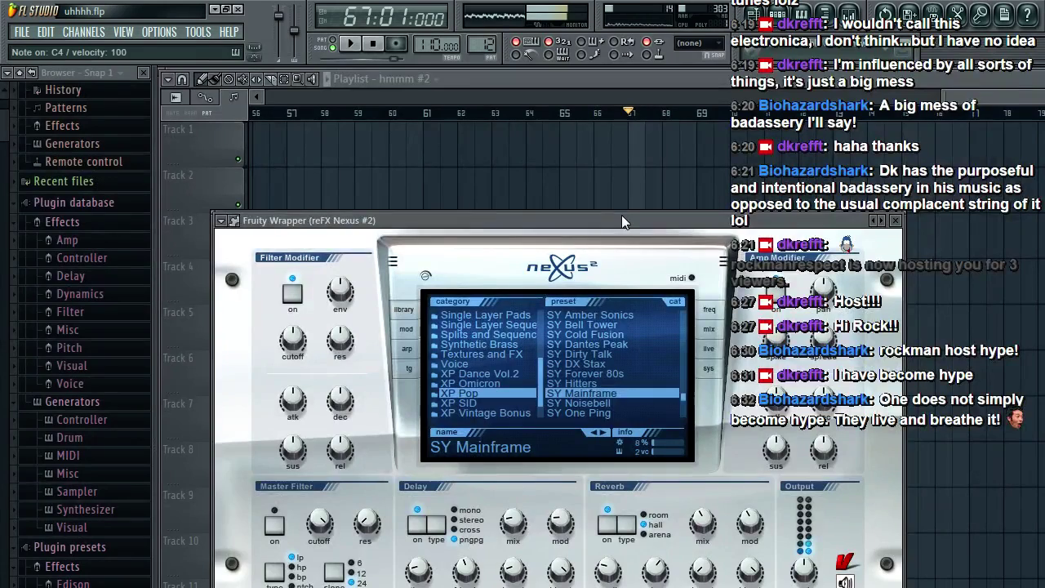
drag(622, 214, 858, 121)
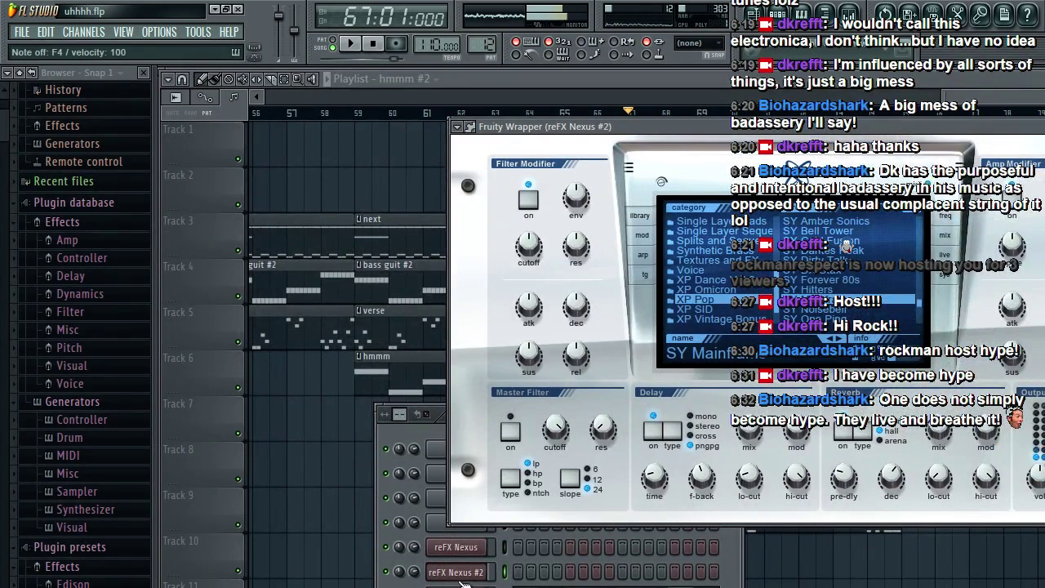
Step: Start the empty Pattern 17 and name it "chorus"
click(409, 430)
click(506, 415)
click(600, 444)
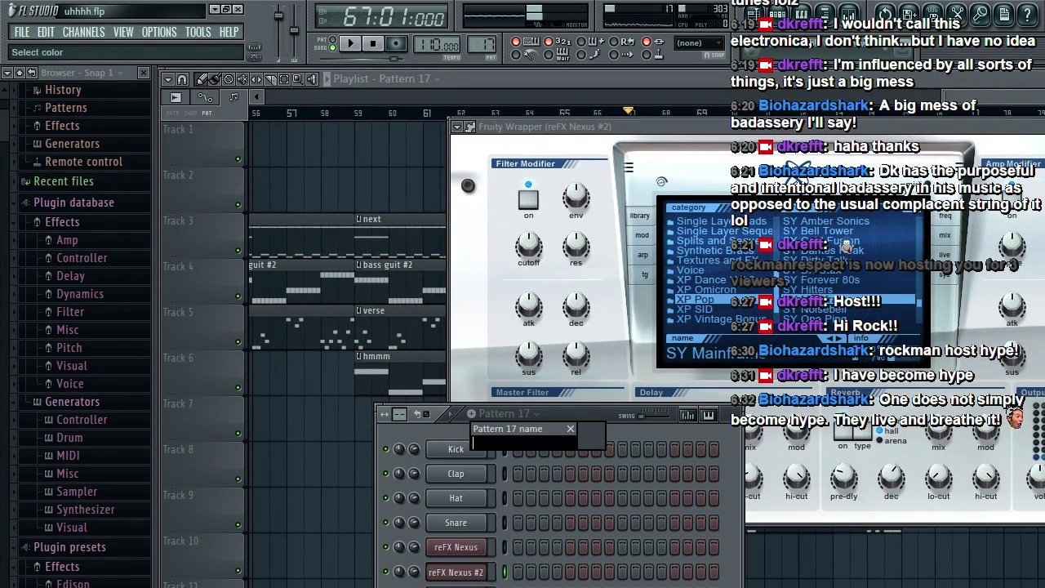
key(Return)
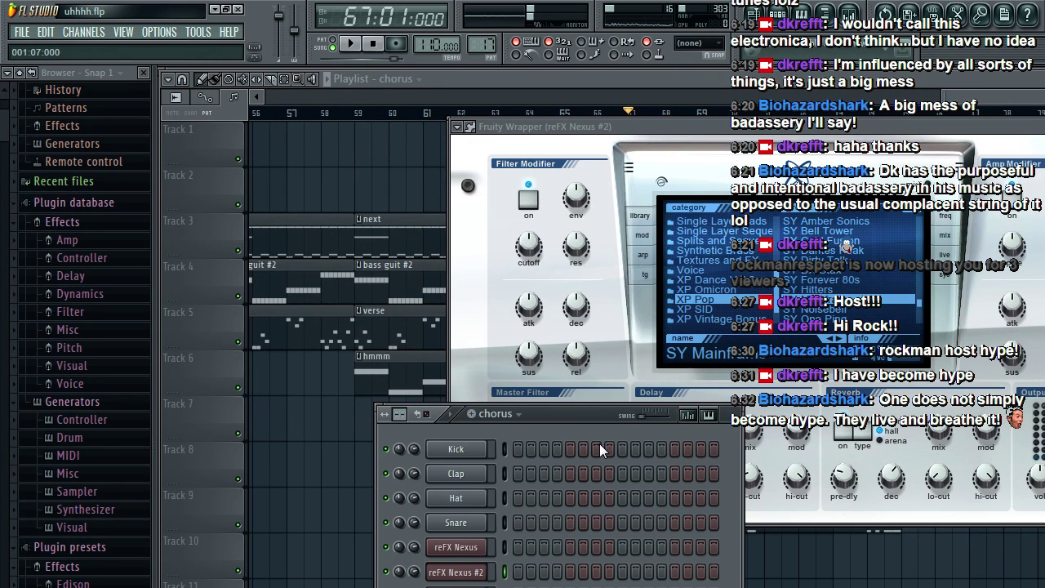
Step: Paste the copied hmmm #2 notes into the chorus pattern's piano roll for reFX Nexus #2
right_click(456, 572)
click(500, 569)
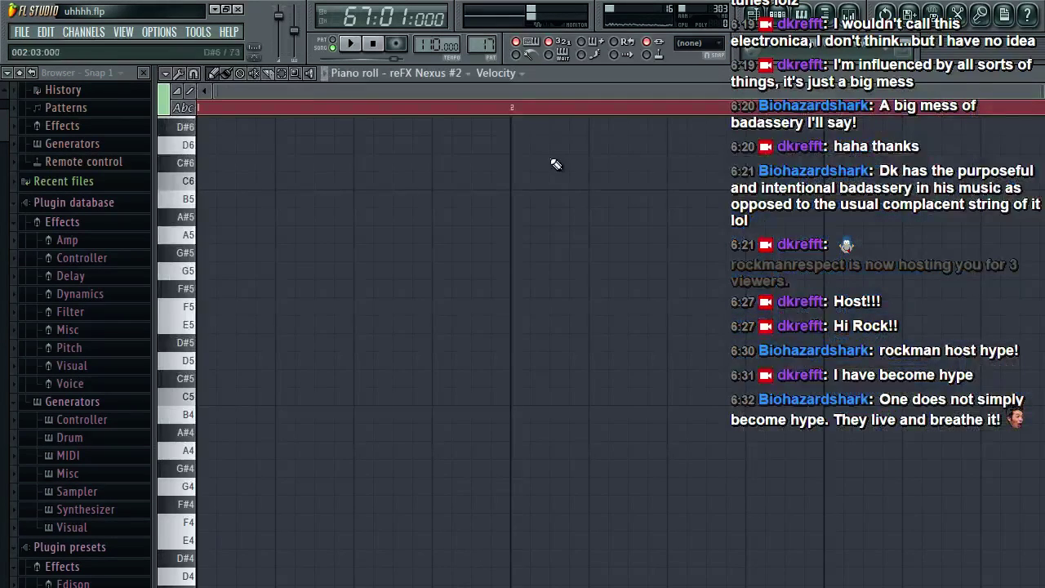
key(ctrl+v)
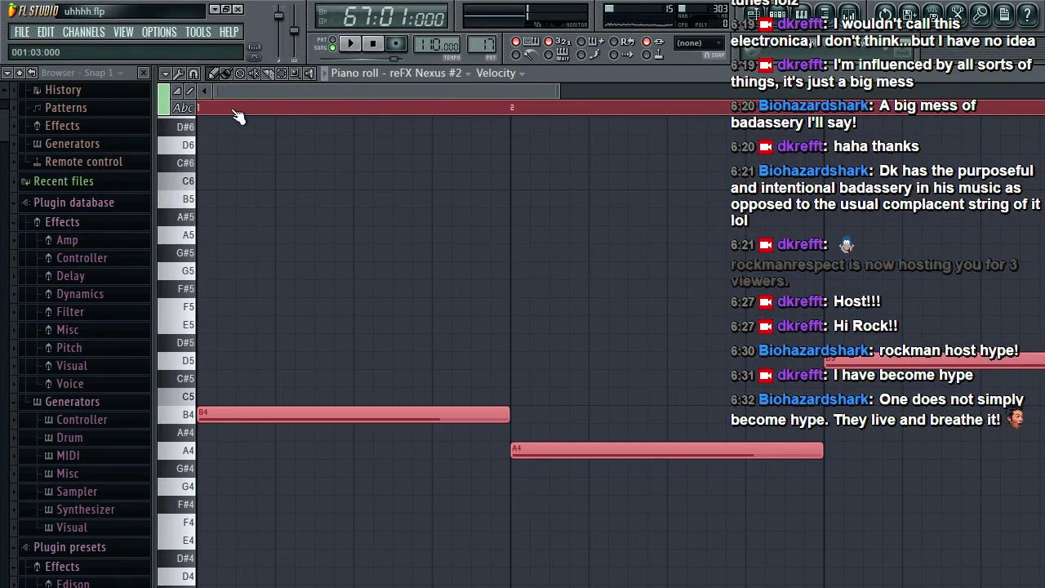
Step: Place the chorus pattern on Track 6 at bar 67, aligned with the other chorus clips, and save the project
key(space)
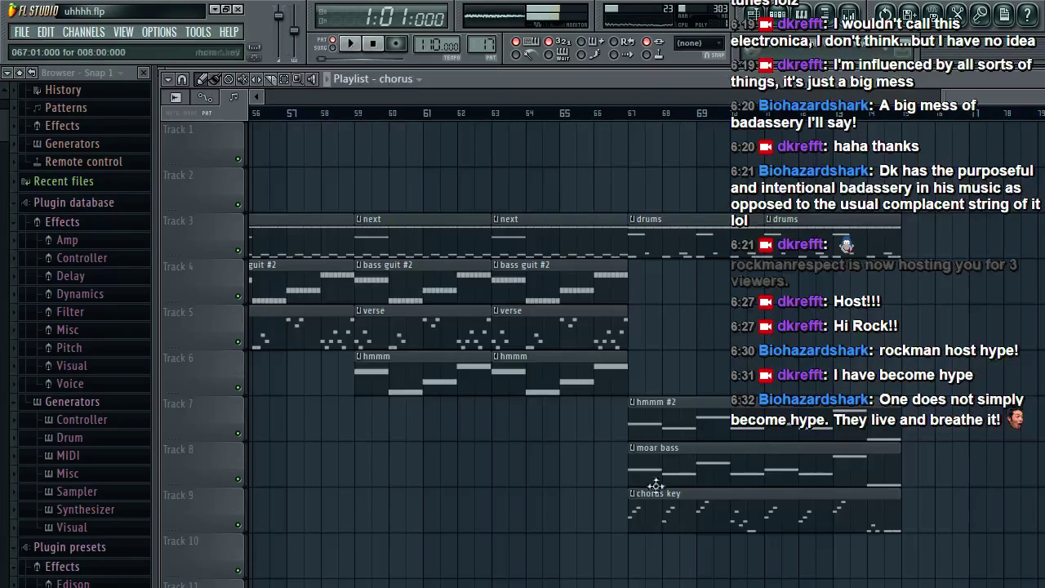
click(639, 373)
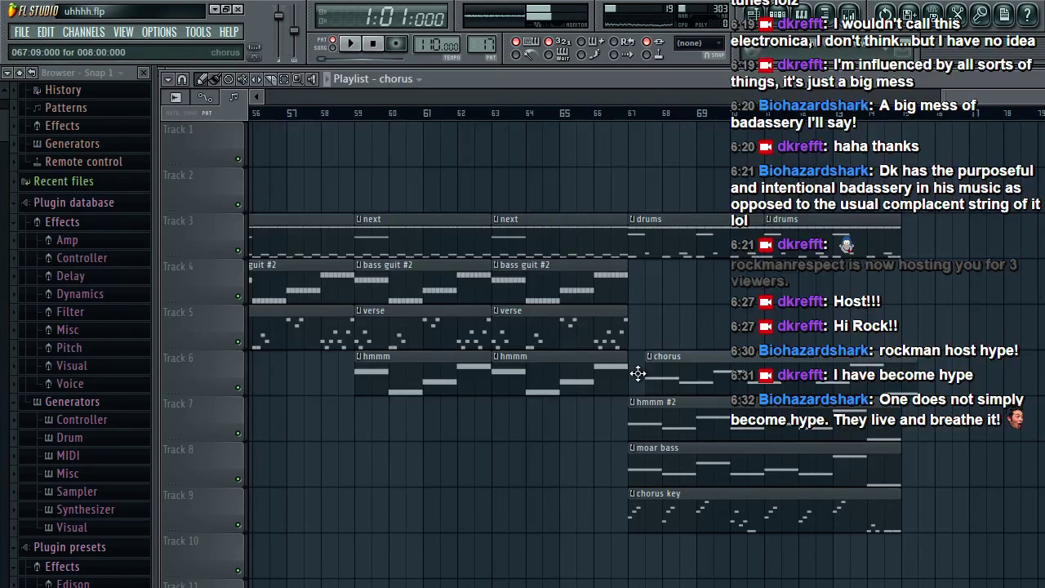
drag(691, 374, 677, 374)
click(633, 112)
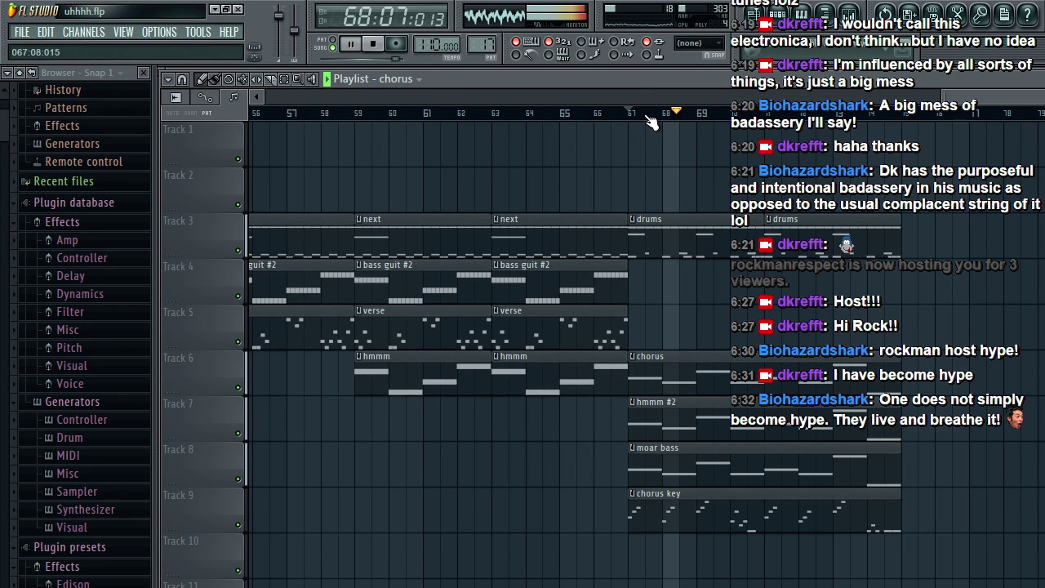
click(21, 32)
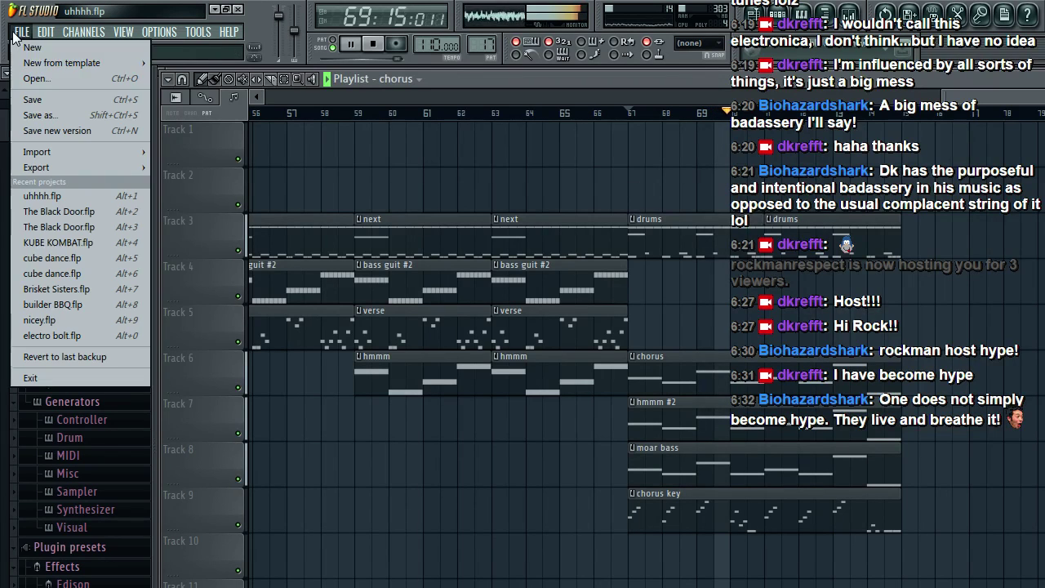
click(69, 102)
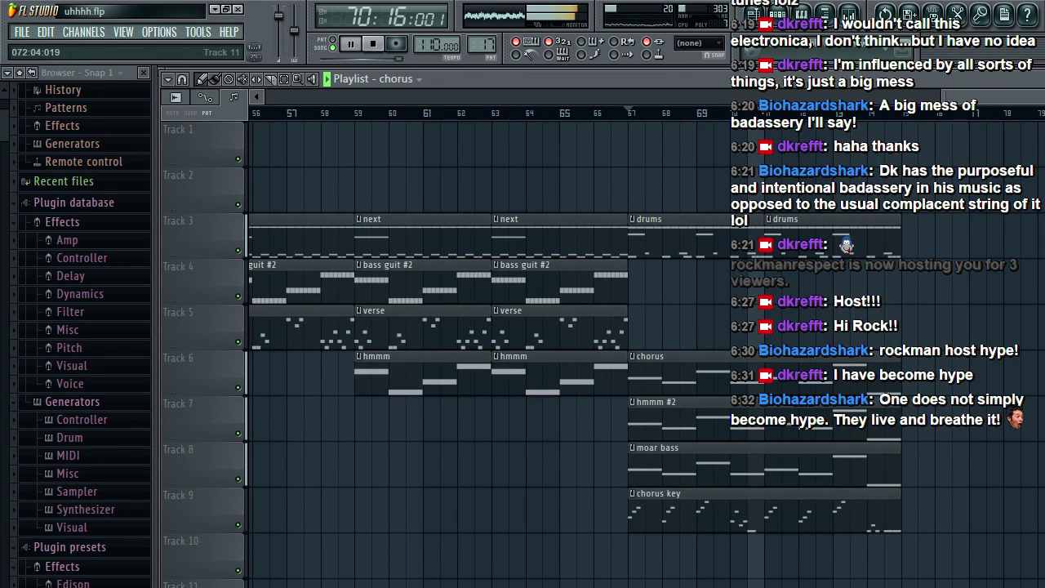
Step: Repeat the chorus key, moar bass, hmmm #2, chorus and drums clips from bar 75 on their own tracks
click(902, 517)
click(914, 516)
click(822, 471)
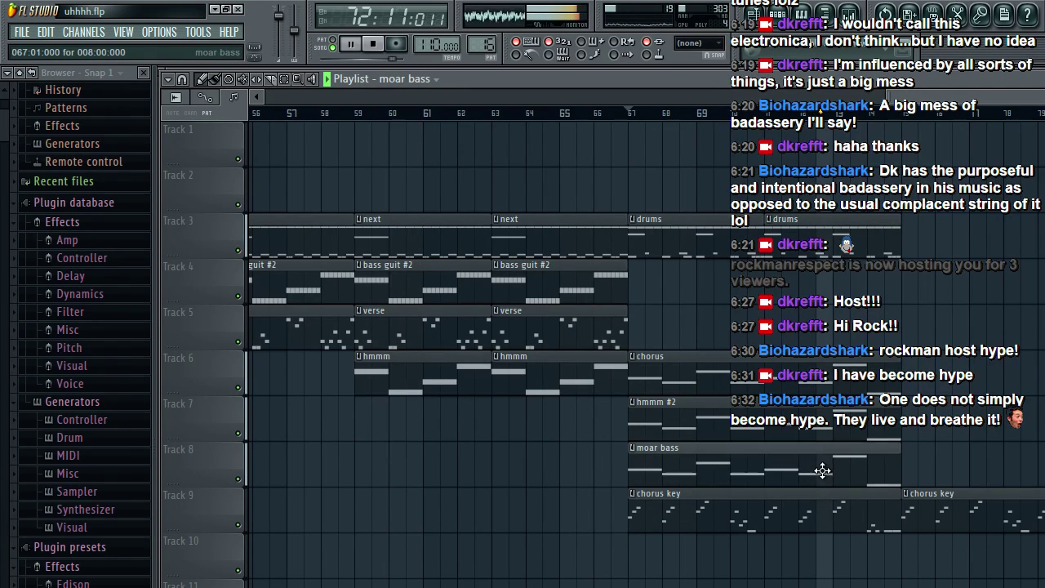
click(910, 476)
click(857, 428)
click(910, 411)
click(871, 376)
click(914, 364)
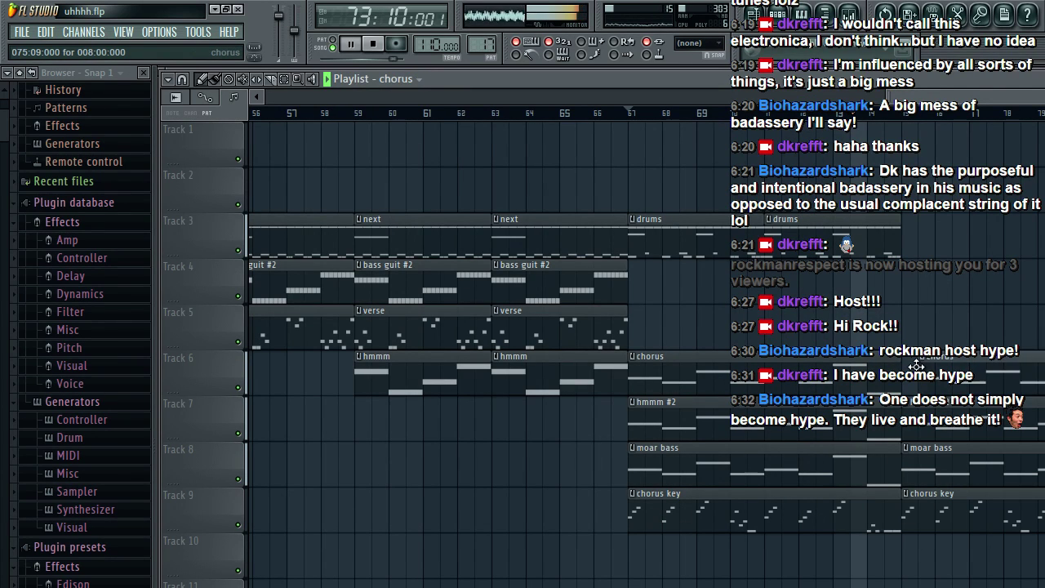
click(866, 233)
click(903, 233)
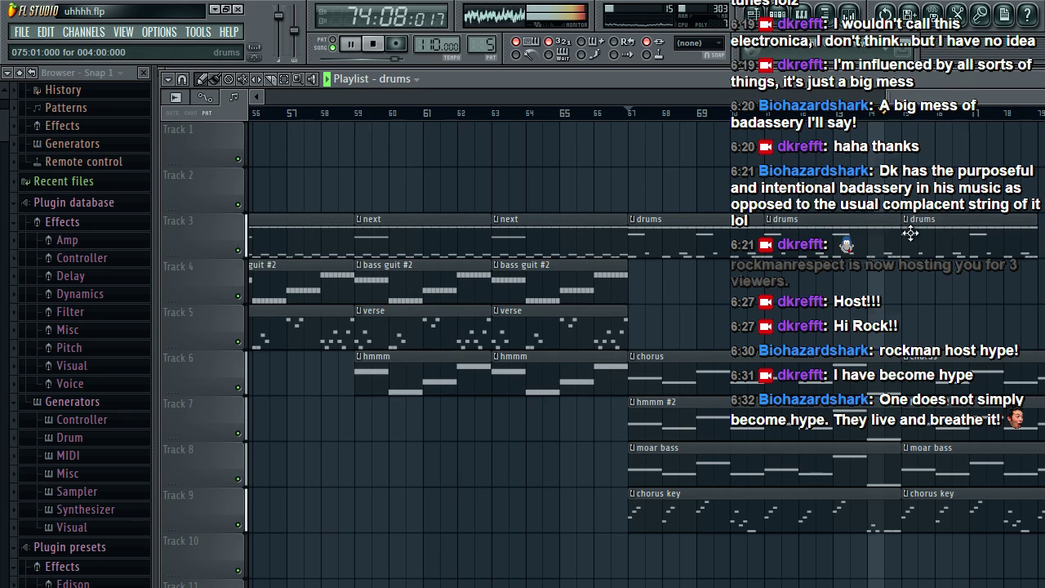
key(space)
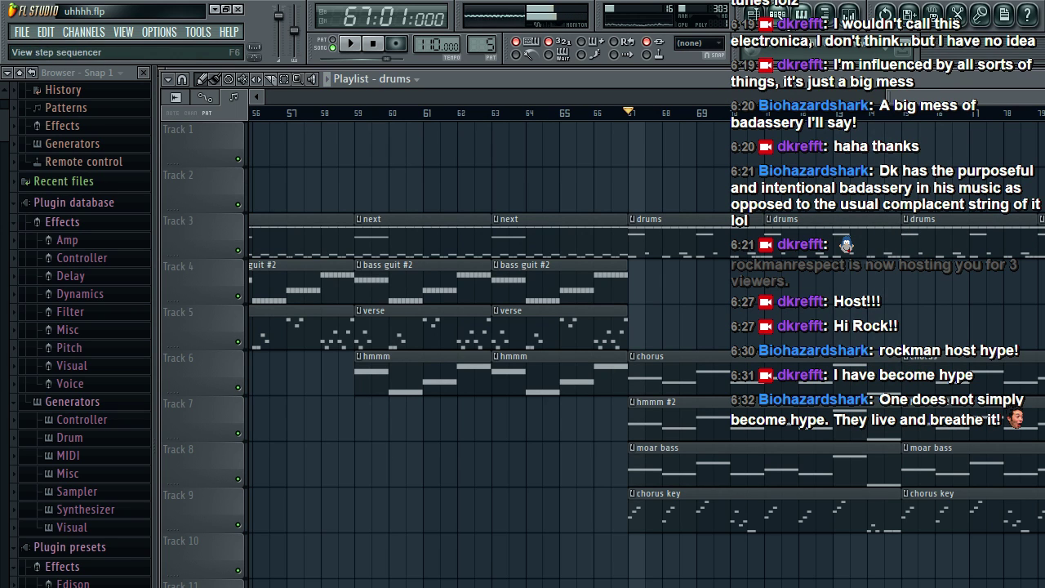
Step: Start the empty Pattern 18 and name it "crazy thing"
click(778, 14)
click(502, 414)
click(562, 446)
text(c)
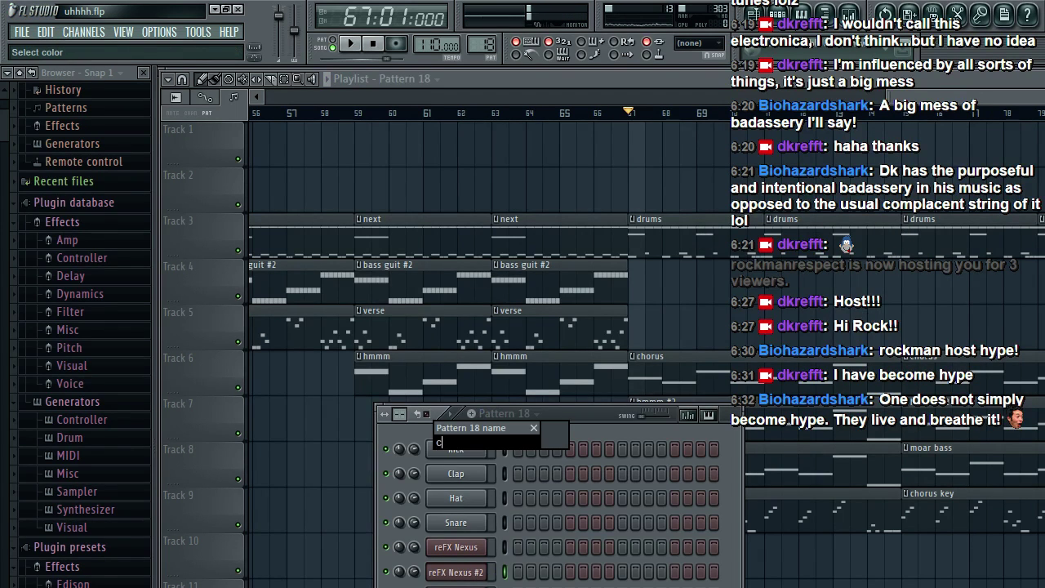
text(razy thing)
key(Return)
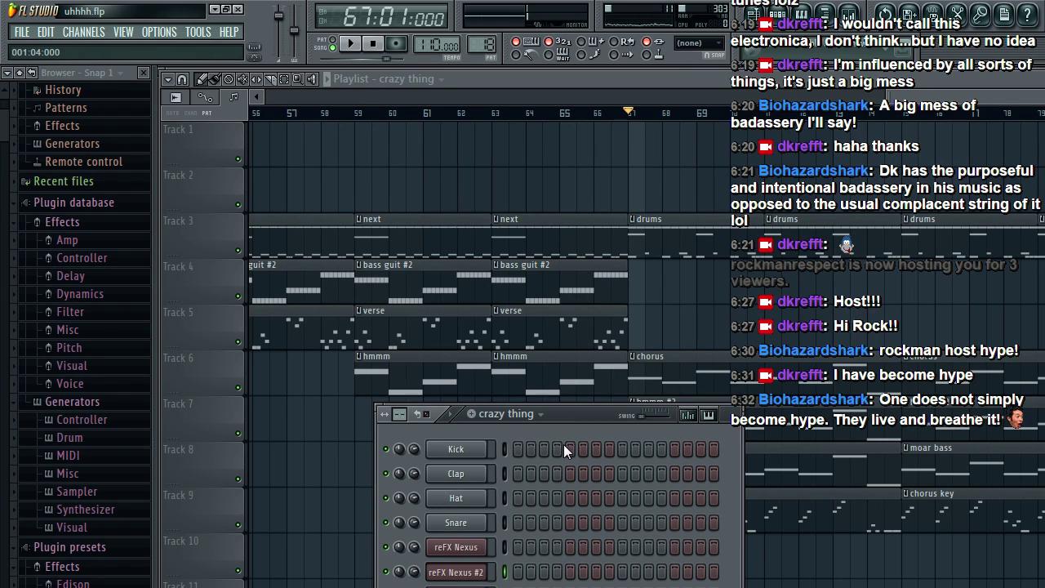
key(F6)
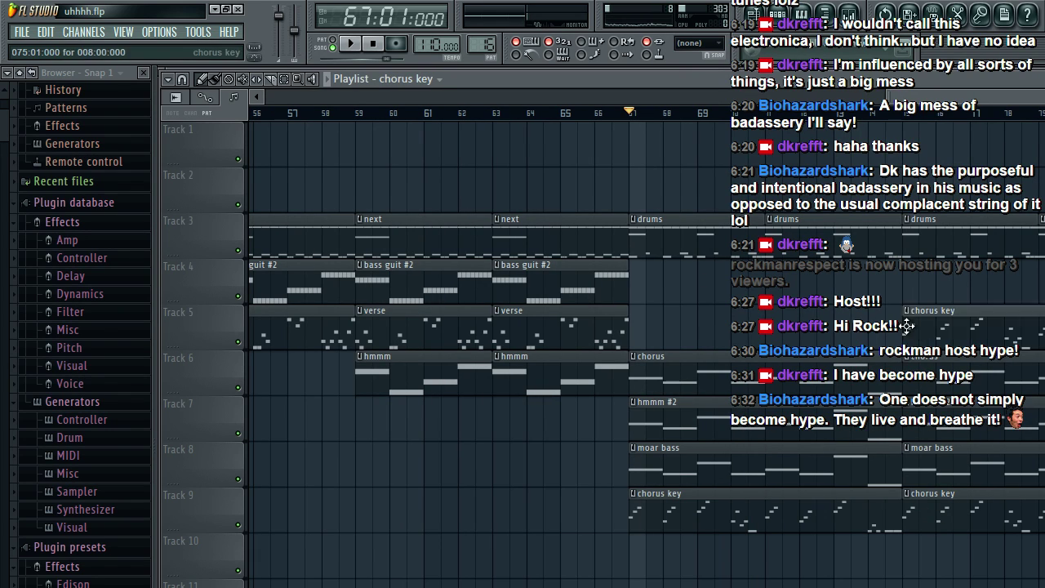
Step: Place a unique copy of the chorus key pattern on Track 5 at bar 75 and open all its notes for editing
click(921, 339)
click(908, 311)
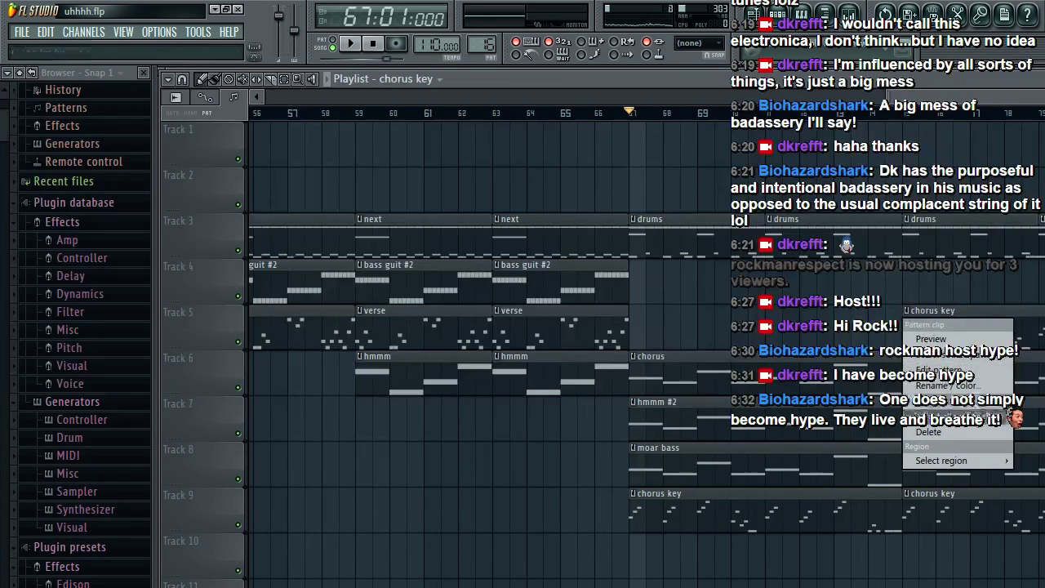
click(967, 416)
double_click(971, 307)
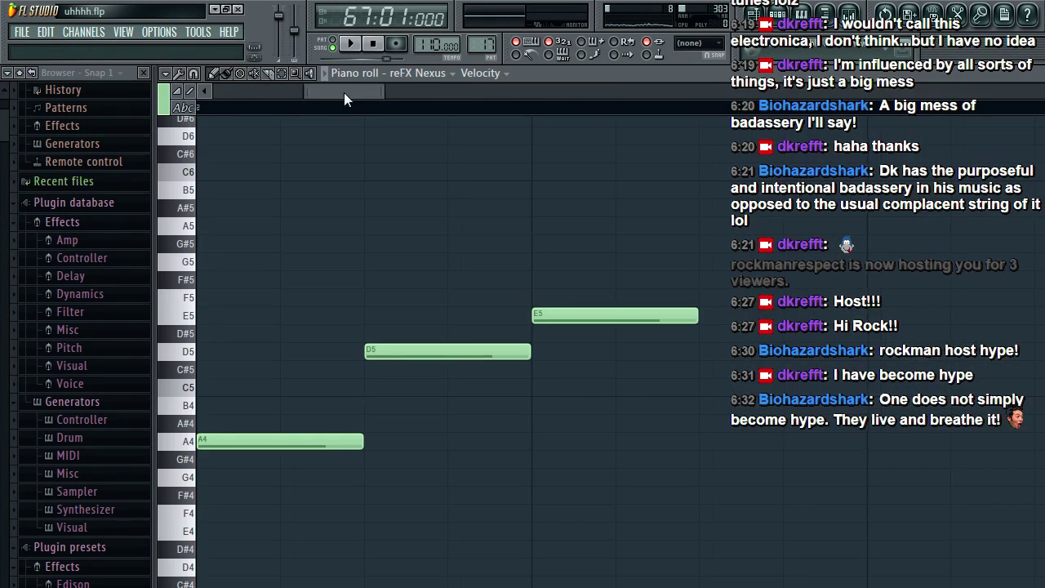
drag(344, 92, 1029, 92)
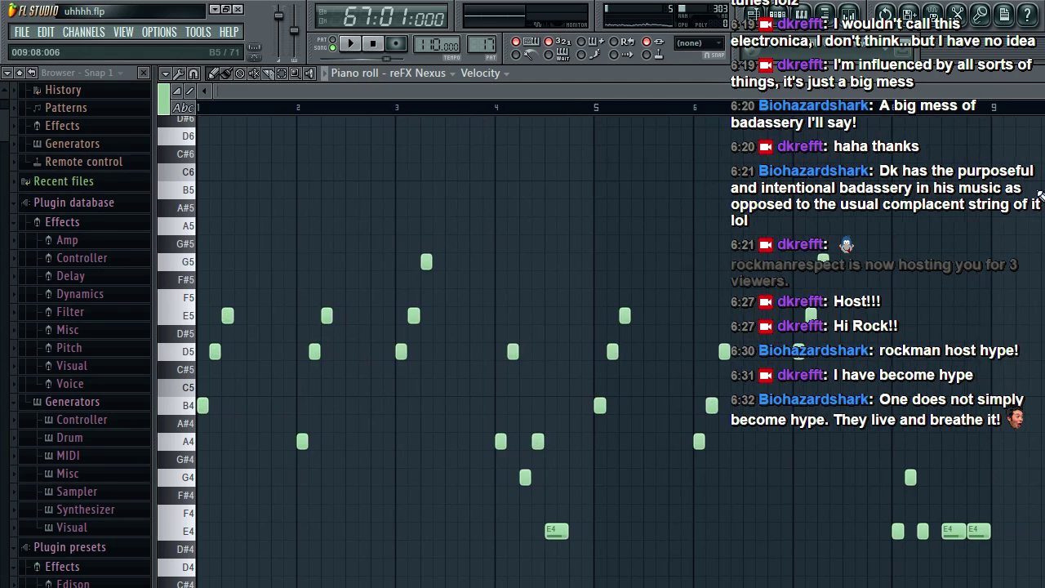
Step: Transpose all notes of the copied melody up one octave and play the song from bar 75
click(165, 72)
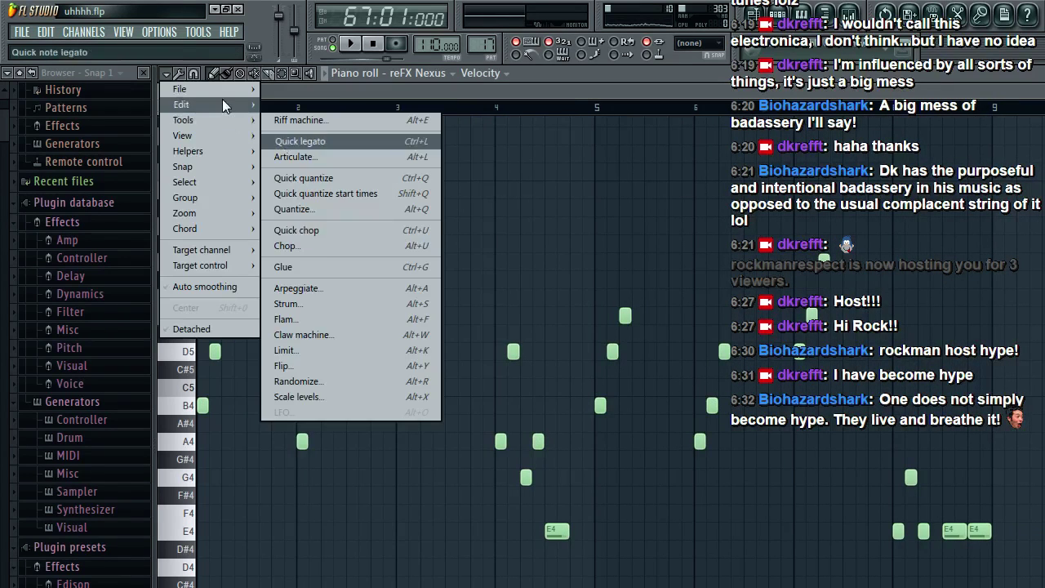
mouse_move(222, 99)
click(384, 249)
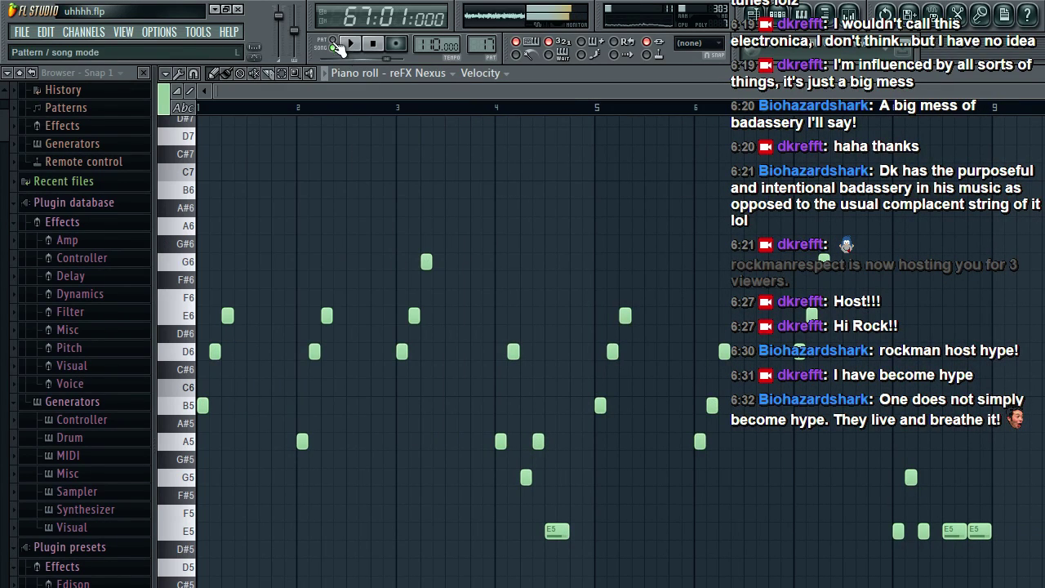
click(334, 43)
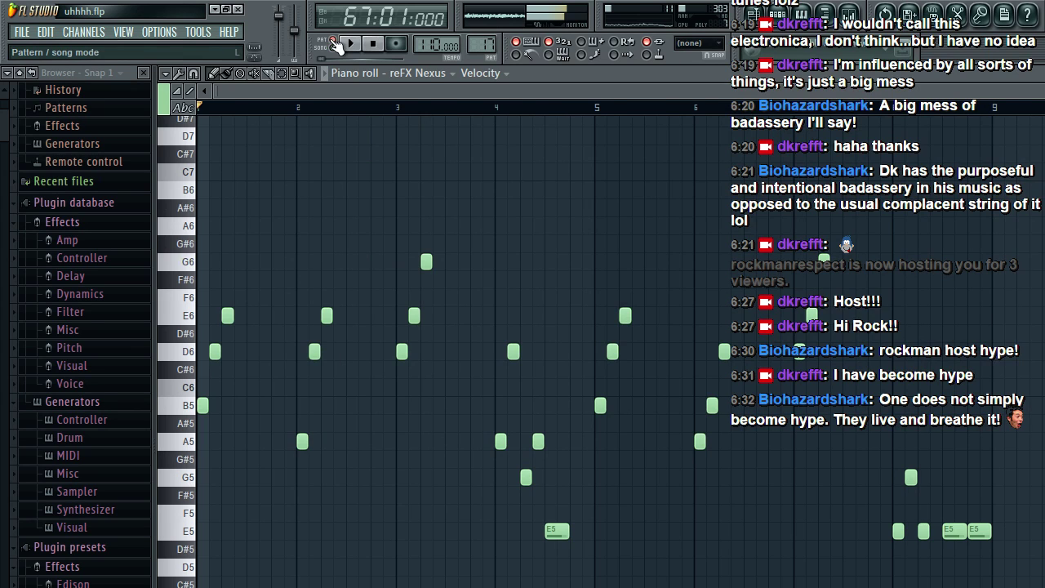
click(334, 44)
key(F5)
key(space)
double_click(939, 315)
key(space)
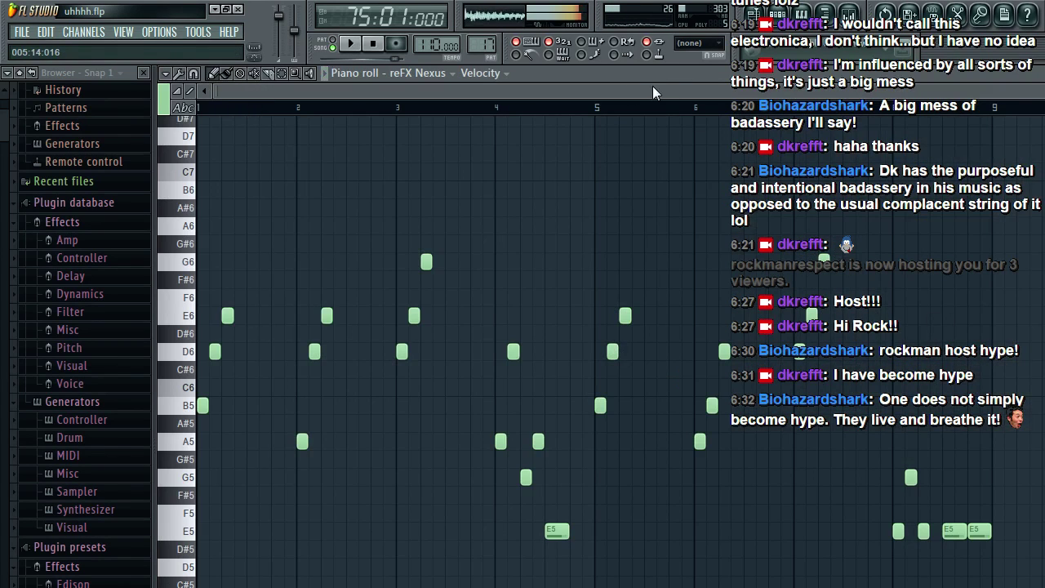
Step: Reverse all the melody's notes in time with the Flip tool and play the result from bar 75
key(ctrl+a)
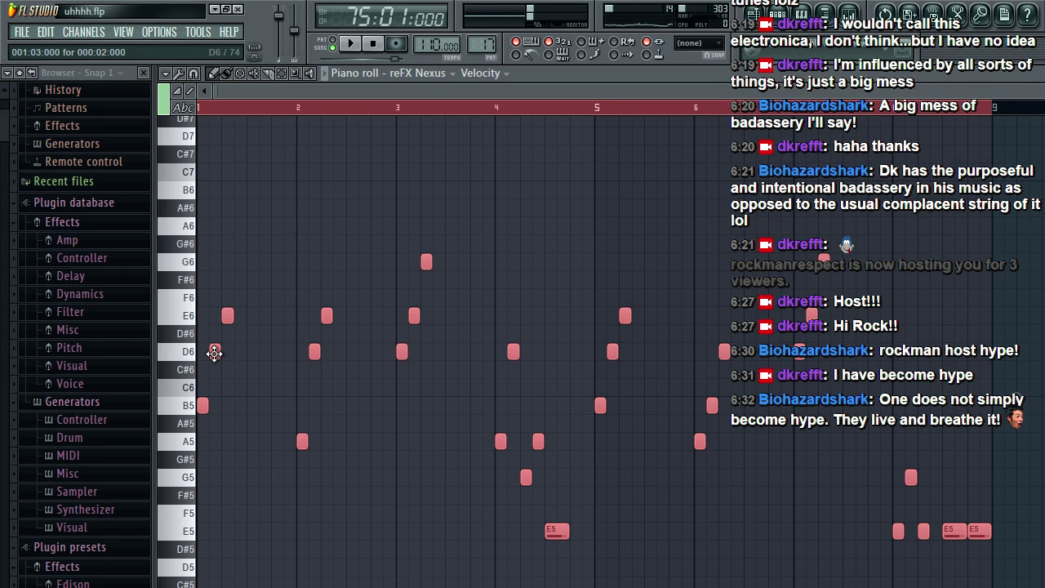
drag(214, 352, 214, 352)
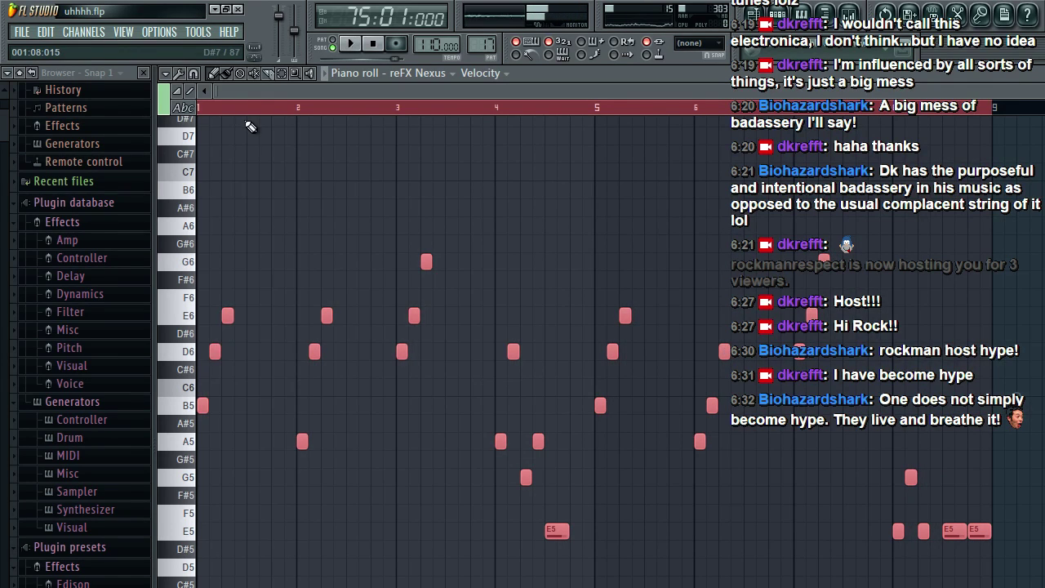
key(space)
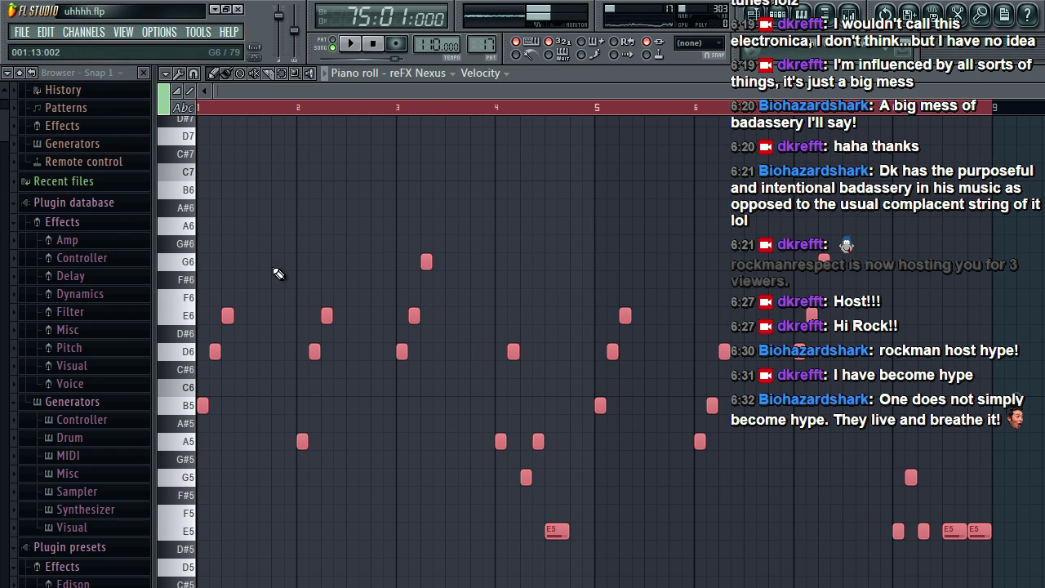
click(166, 74)
mouse_move(207, 122)
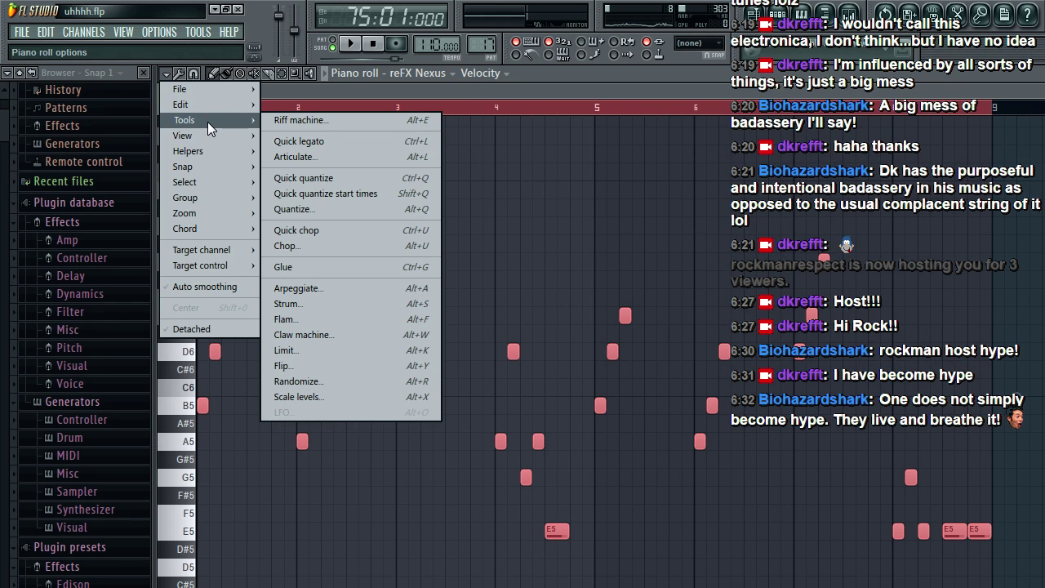
mouse_move(219, 99)
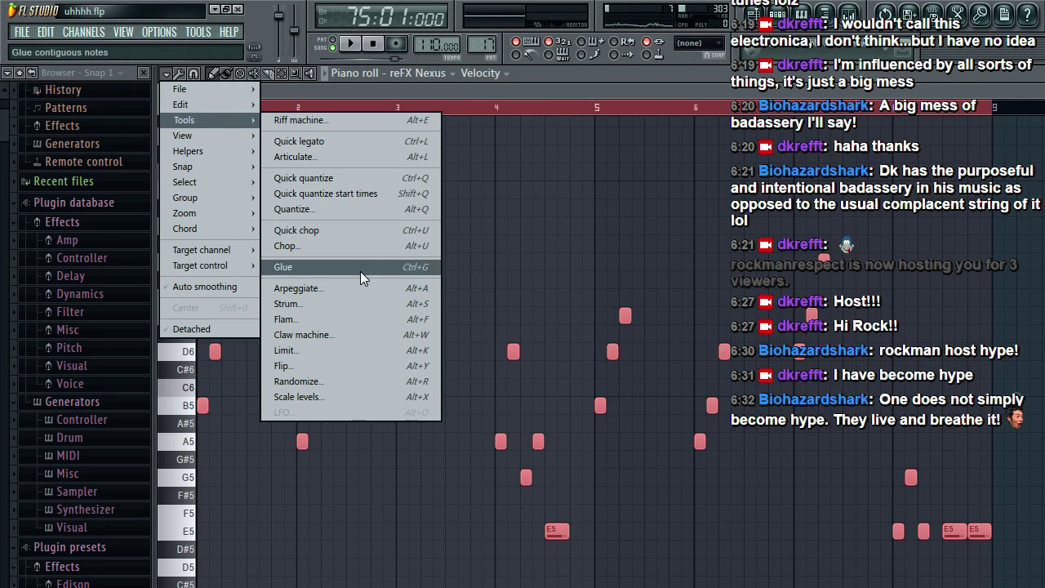
click(361, 372)
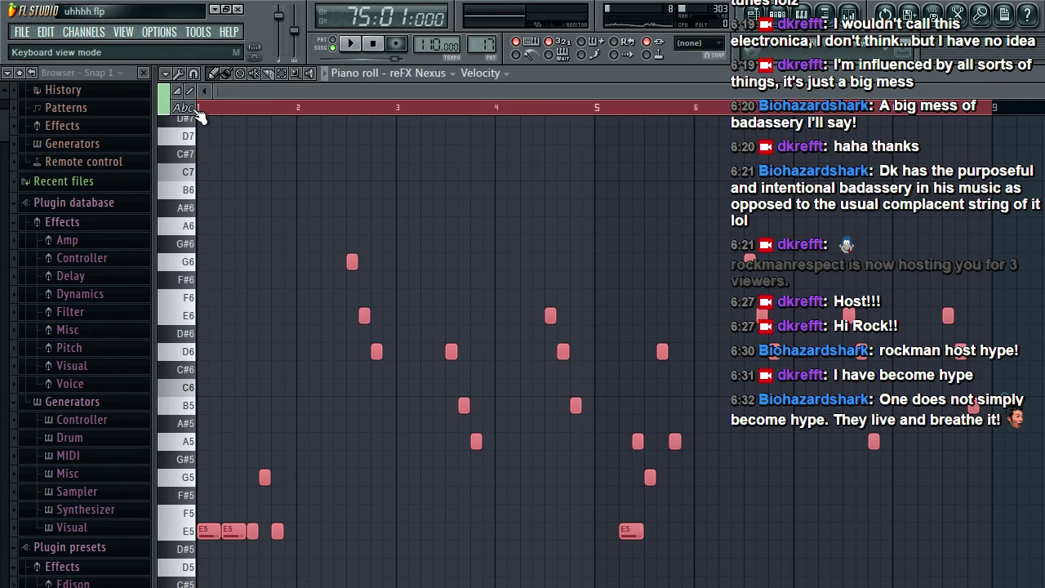
key(space)
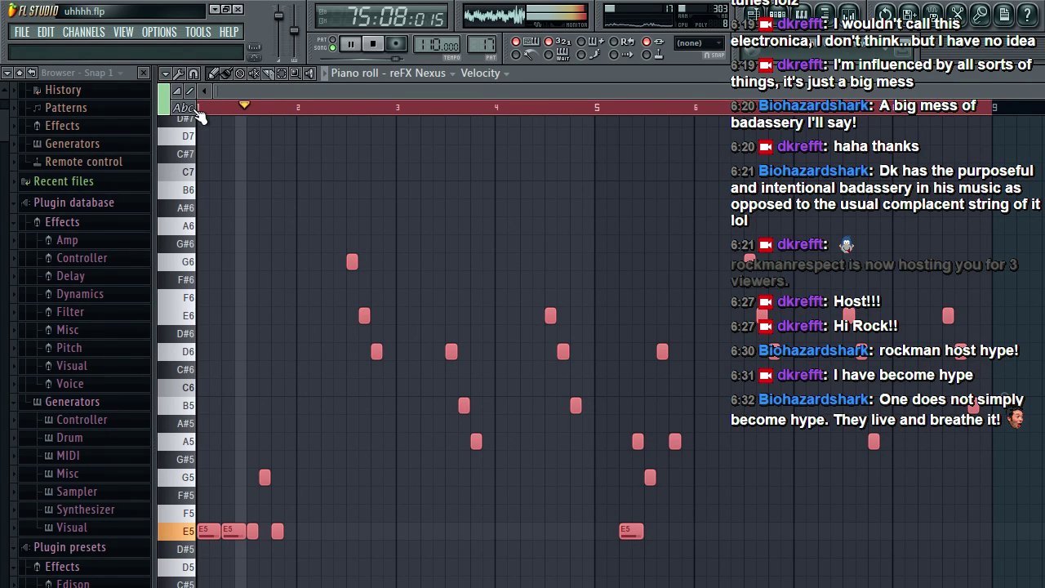
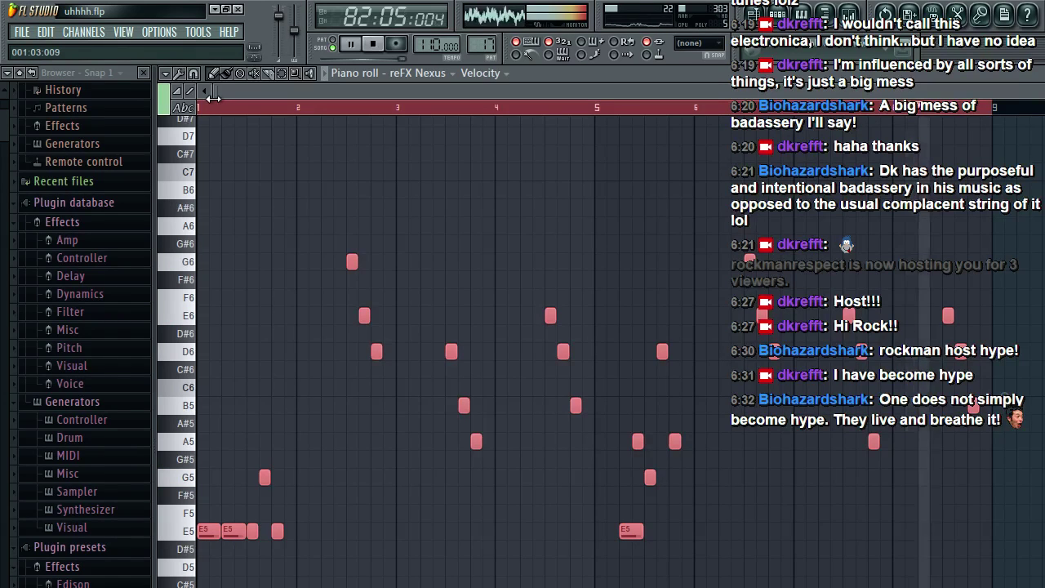
key(space)
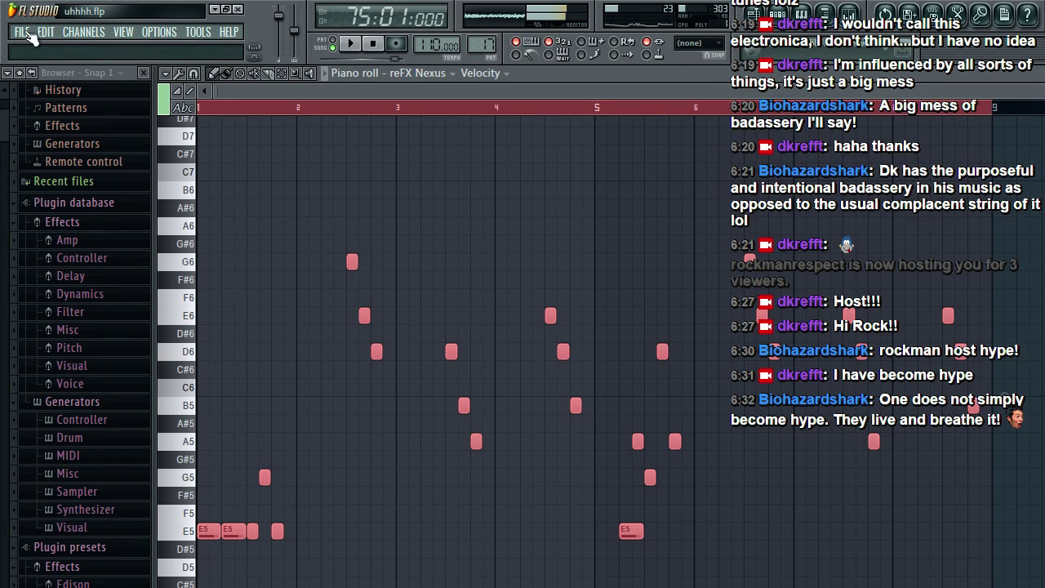
key(space)
key(space)
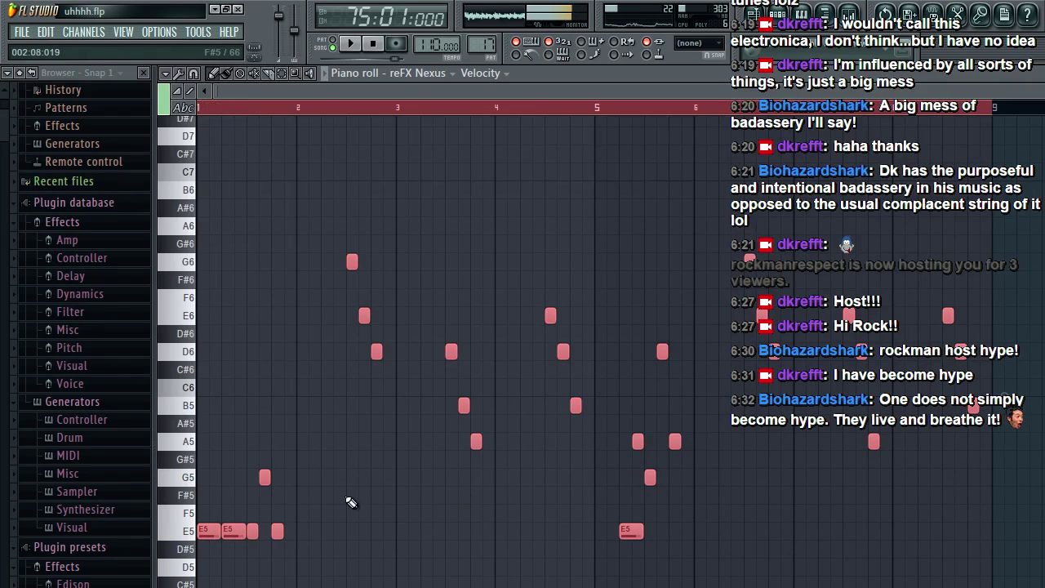
Step: Delete the two long E5 notes at the start of bar 1 and play the melody
right_click(209, 532)
right_click(234, 531)
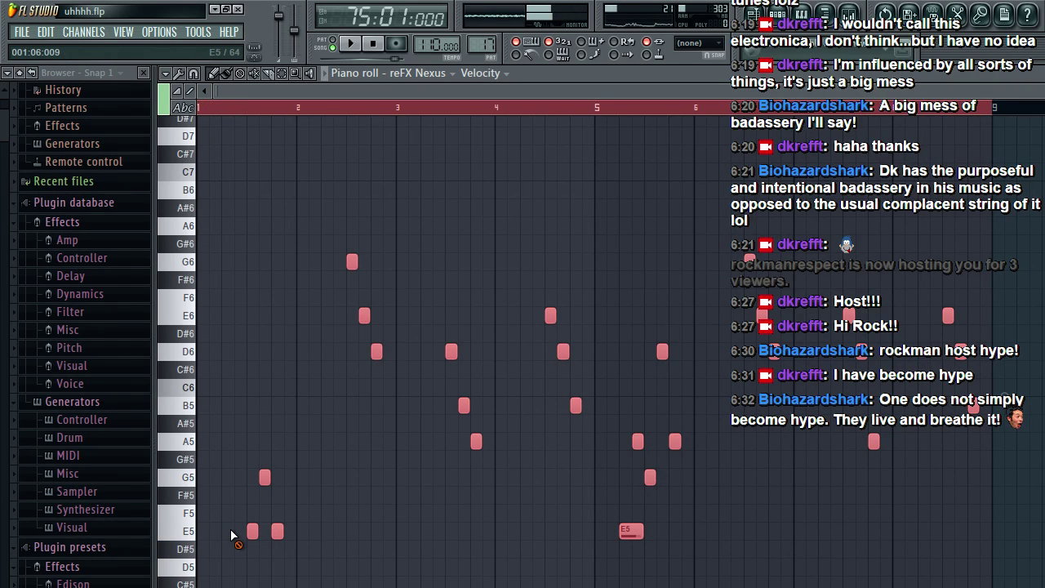
key(space)
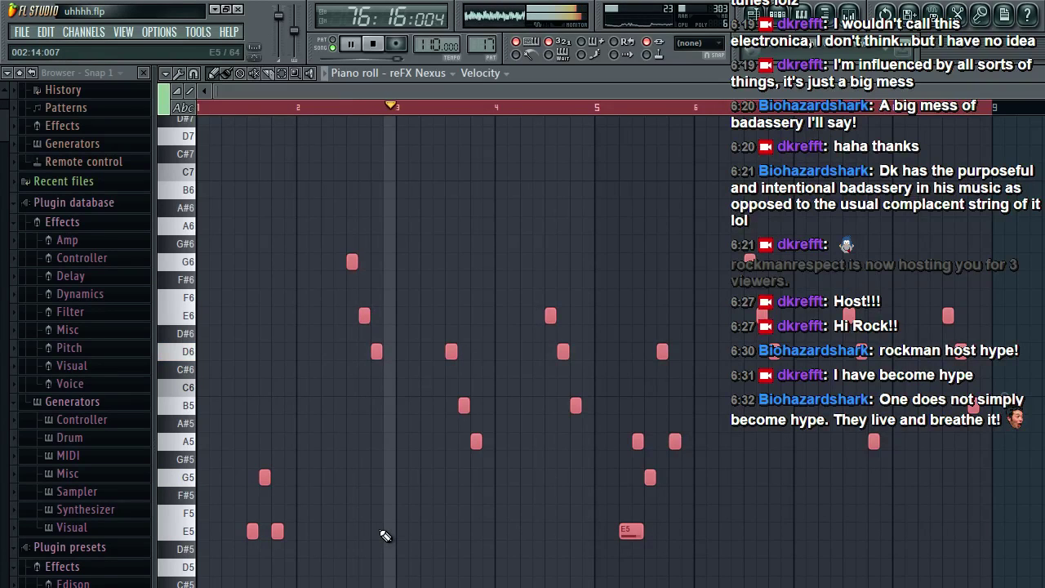
key(space)
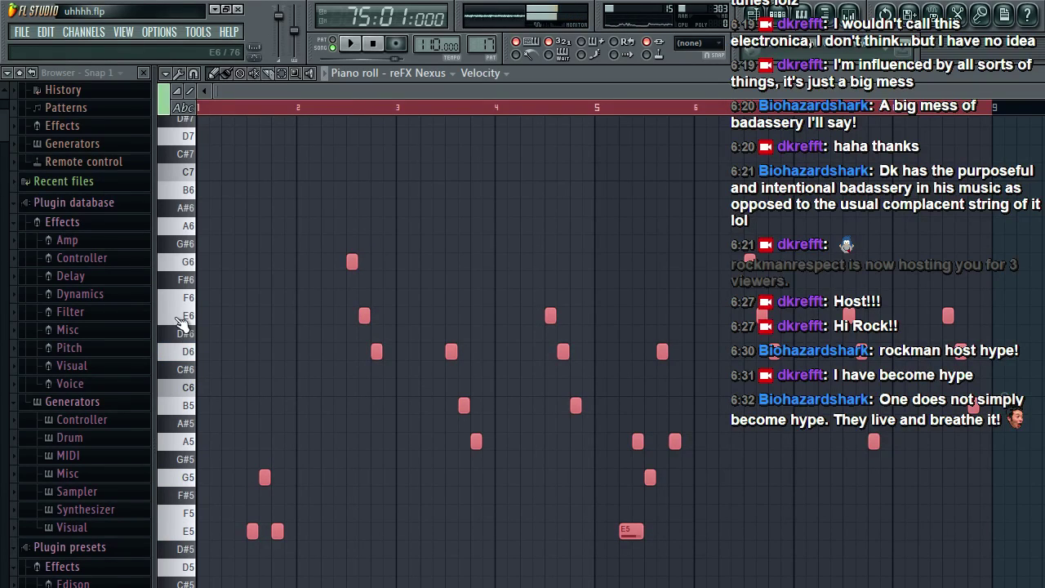
Step: Replace the short E5, G5 and E5 notes in bar 1 with E6, G6 and E6, keeping the same timing
click(252, 316)
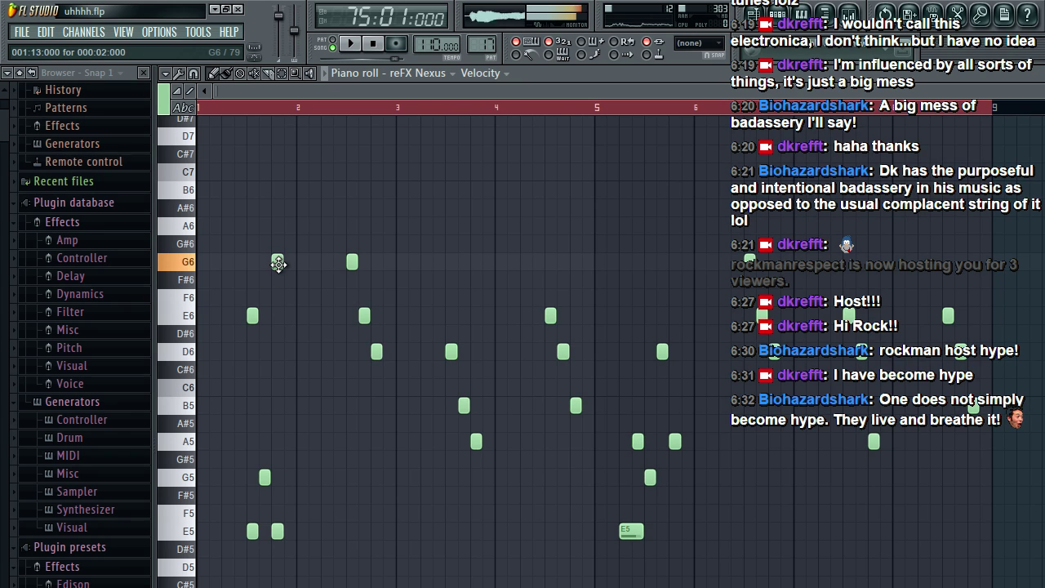
drag(282, 260, 268, 260)
click(275, 317)
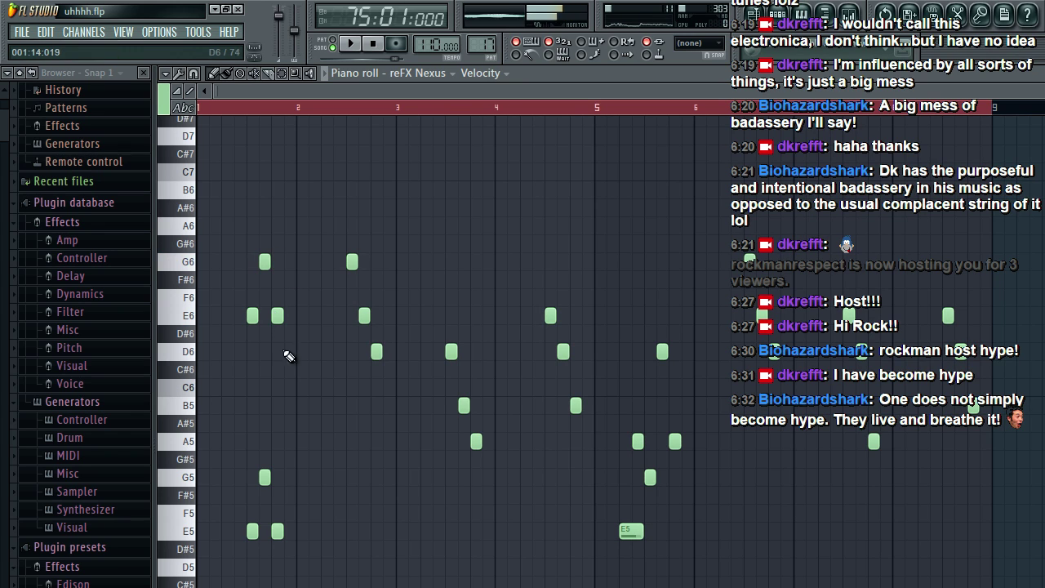
key(space)
right_click(252, 531)
right_click(278, 529)
right_click(264, 477)
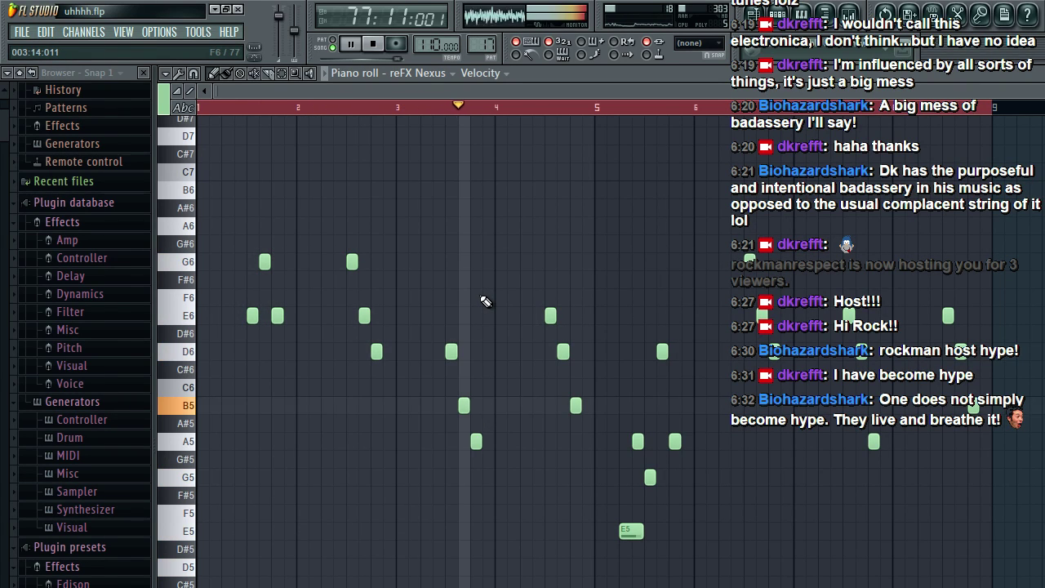
Step: Stop the playback, return to the playlist and save the project
drag(531, 93, 573, 88)
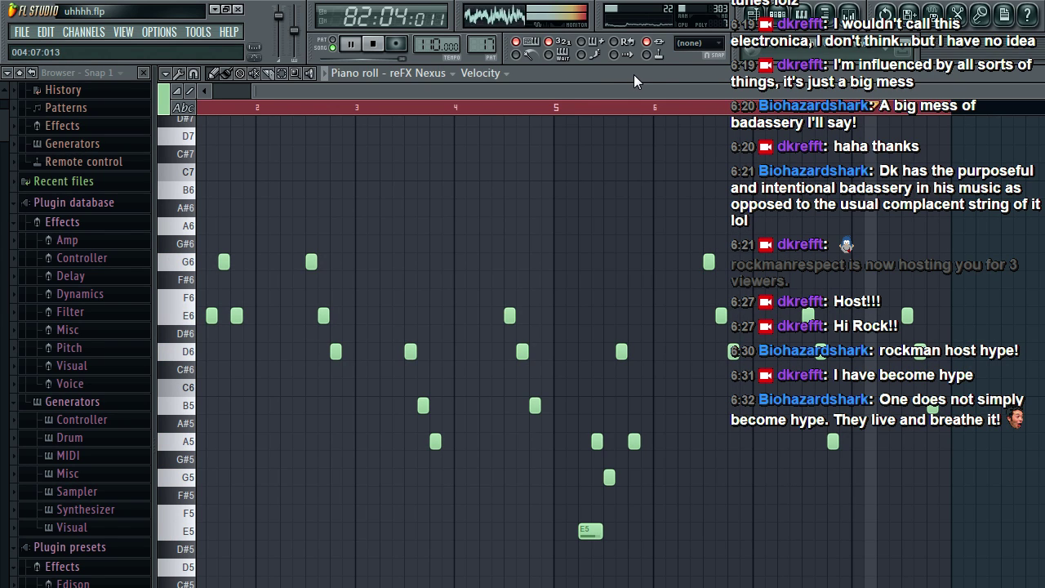
key(space)
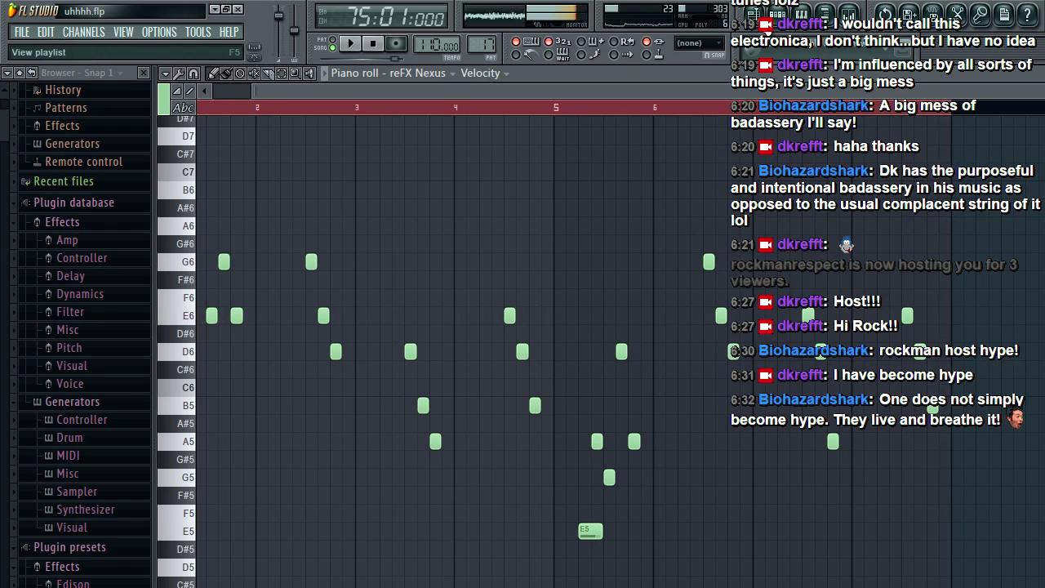
click(753, 17)
click(23, 33)
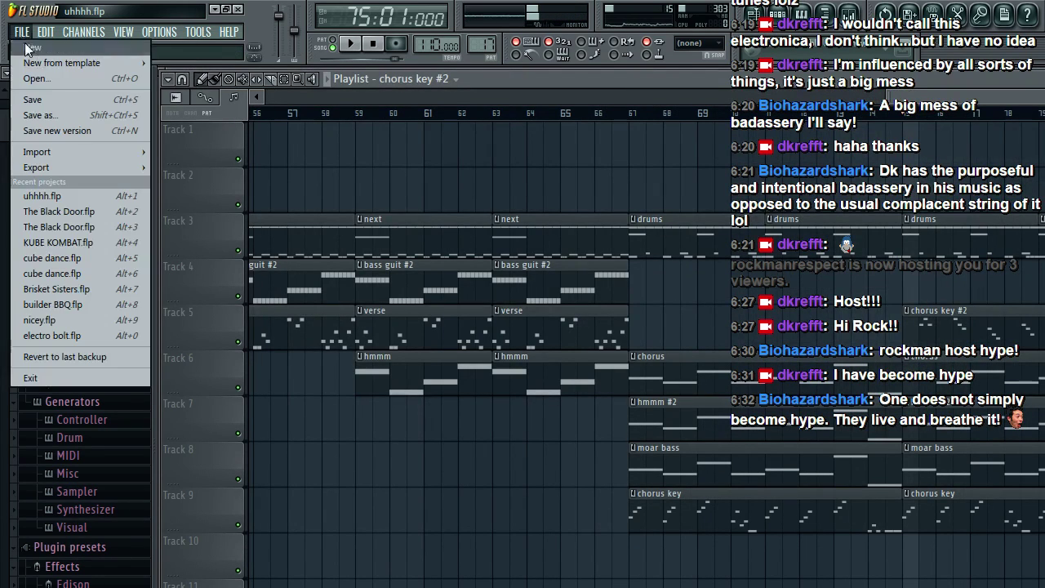
click(56, 100)
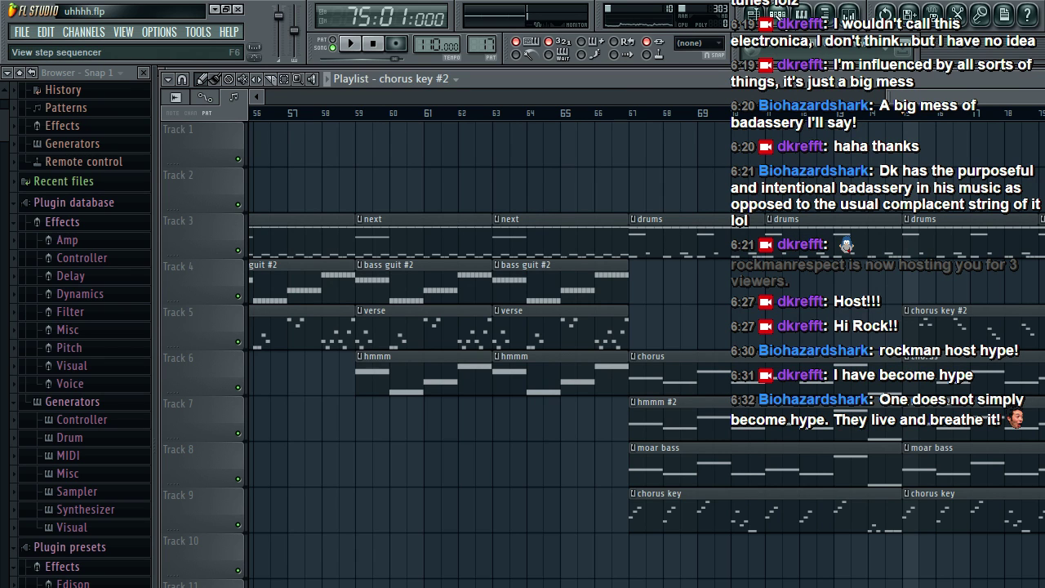
click(776, 14)
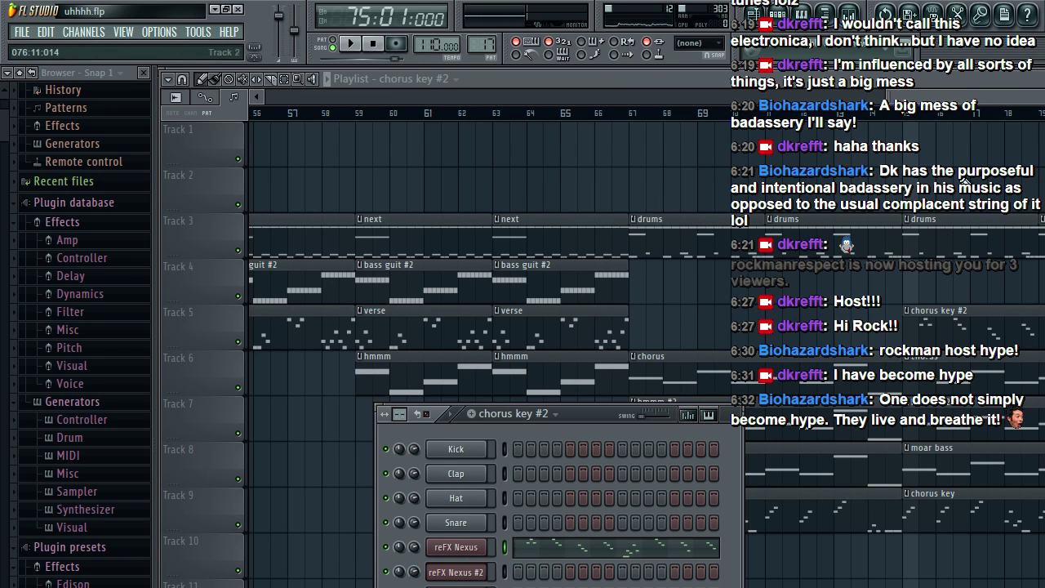
Step: Save the project again and play the whole song from bar 1
drag(907, 96, 526, 102)
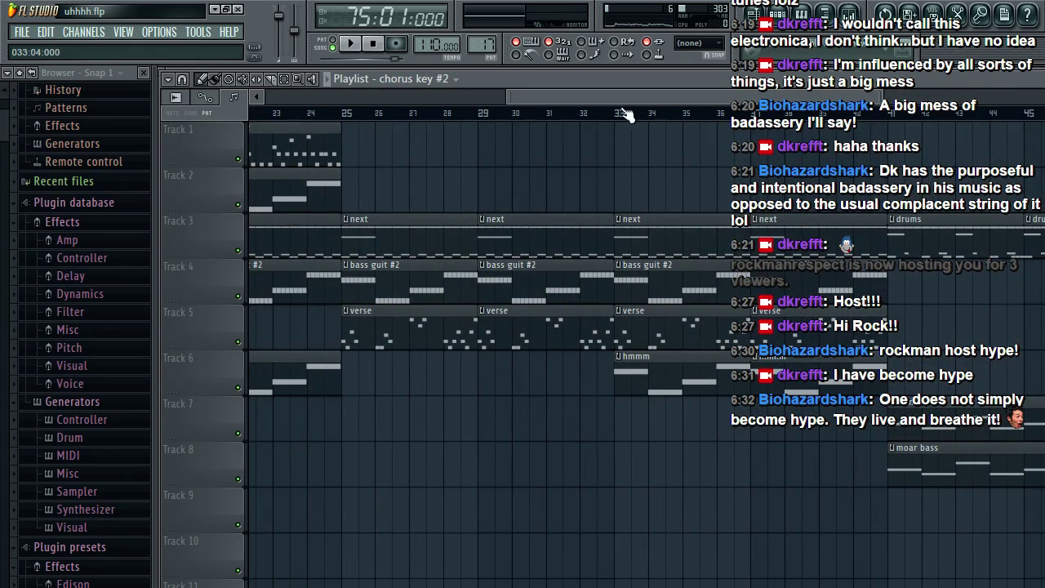
scroll(887, 99, down, 6)
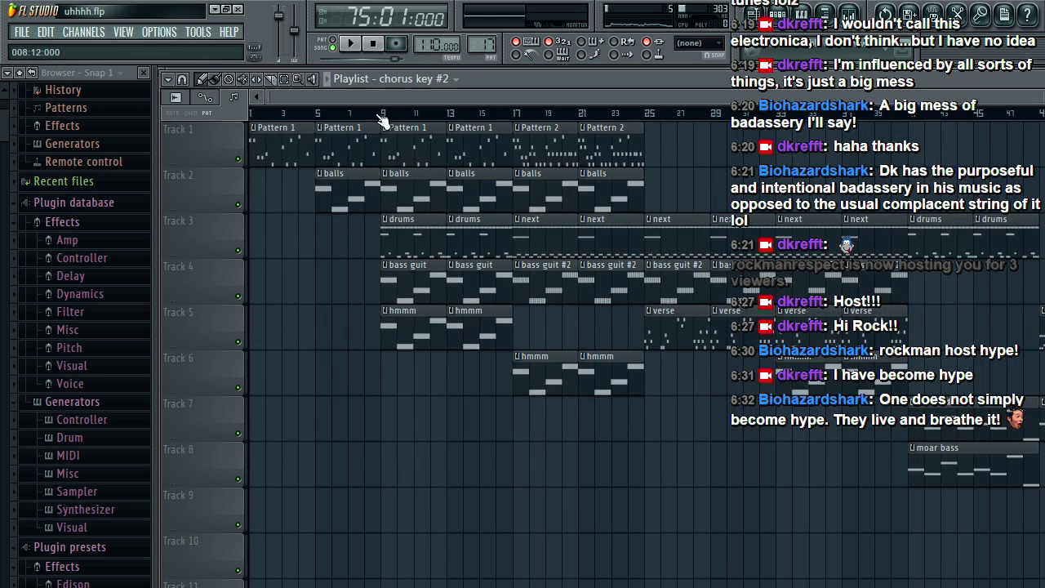
click(252, 112)
click(24, 33)
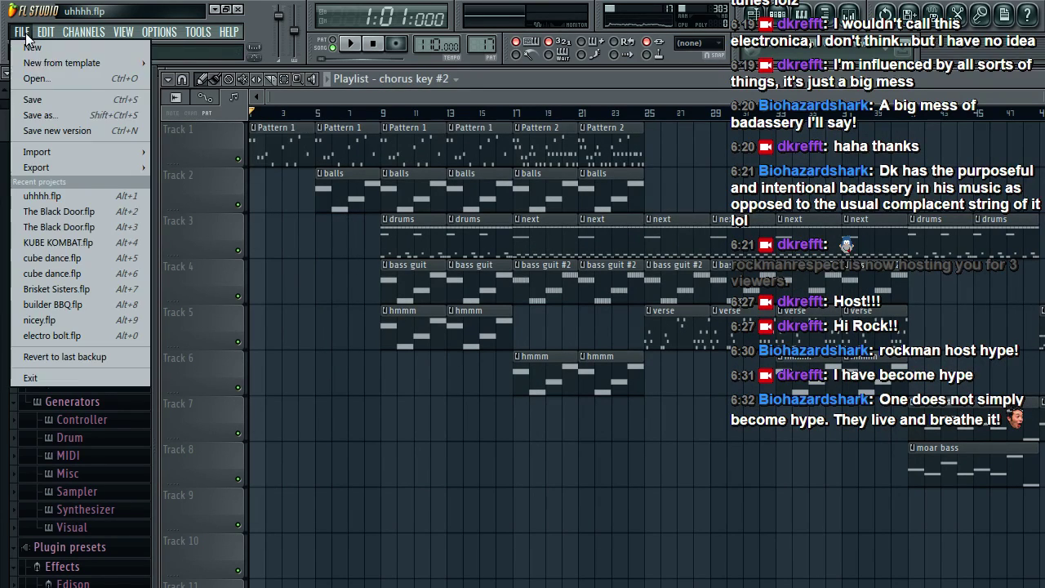
click(46, 101)
key(space)
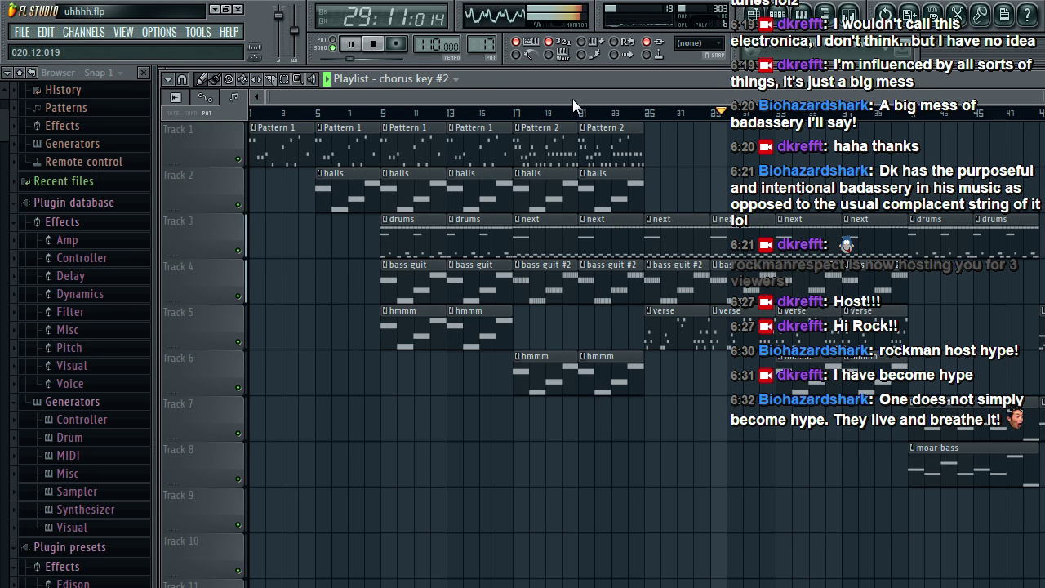
drag(1042, 94, 1044, 94)
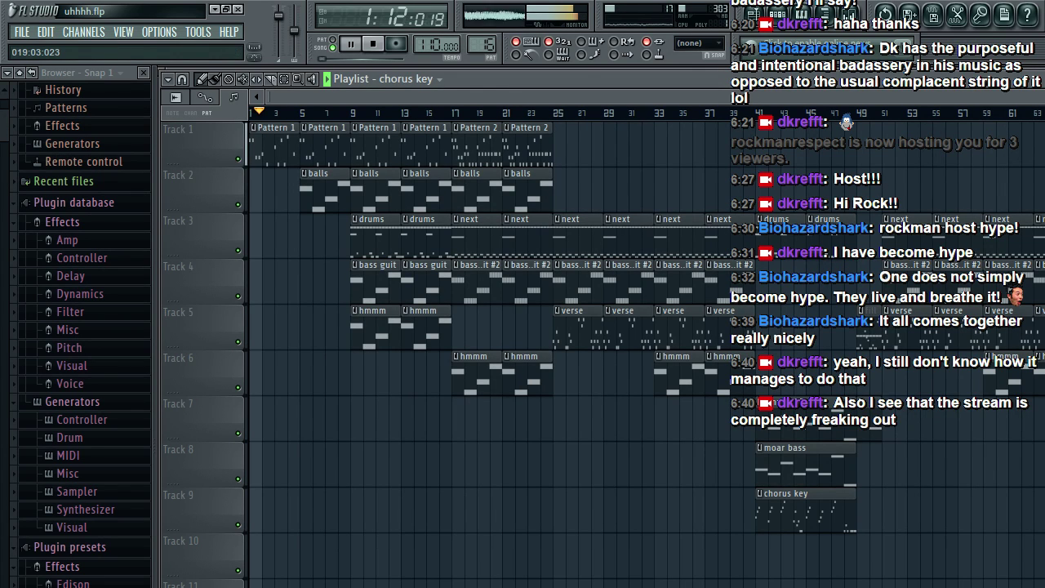
key(space)
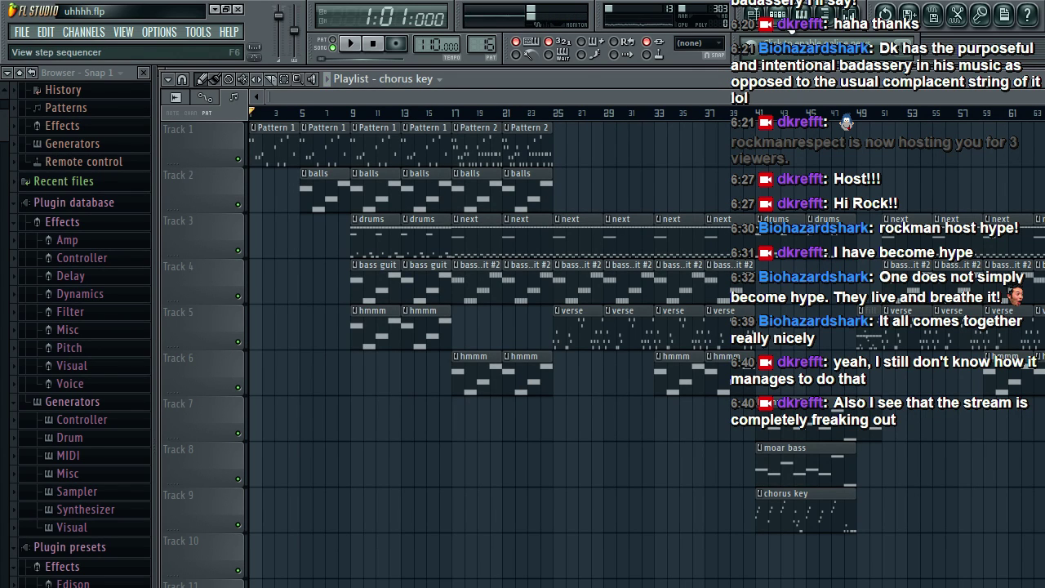
Step: Replay the song from the beginning to review the arrangement
key(F6)
click(25, 37)
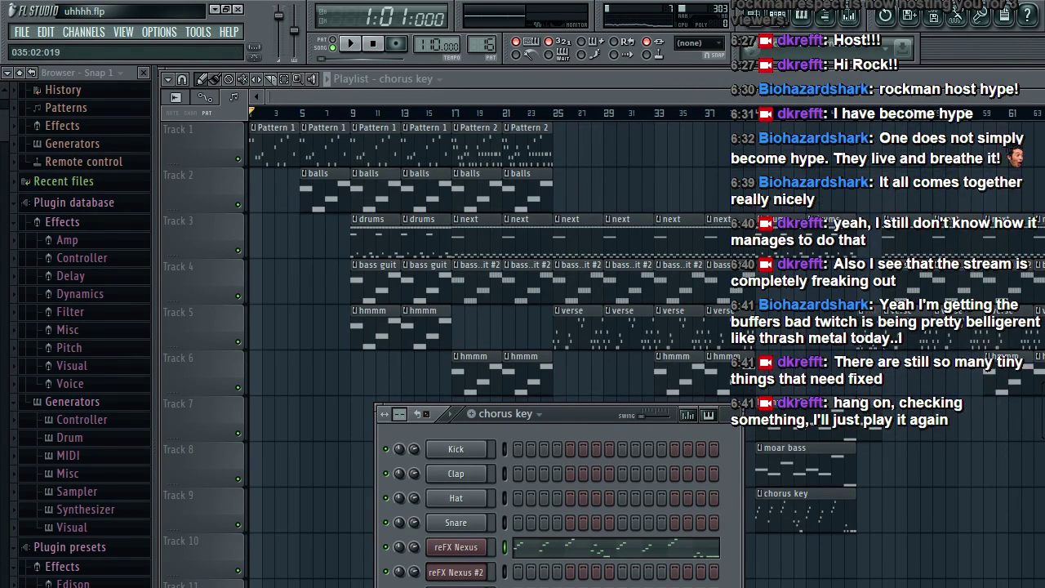
click(674, 92)
key(space)
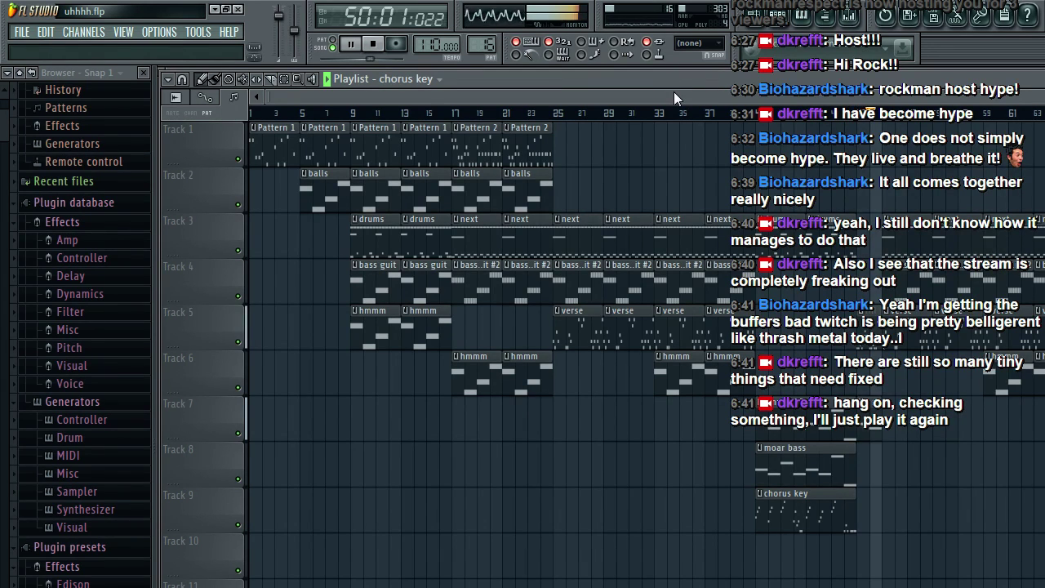
key(space)
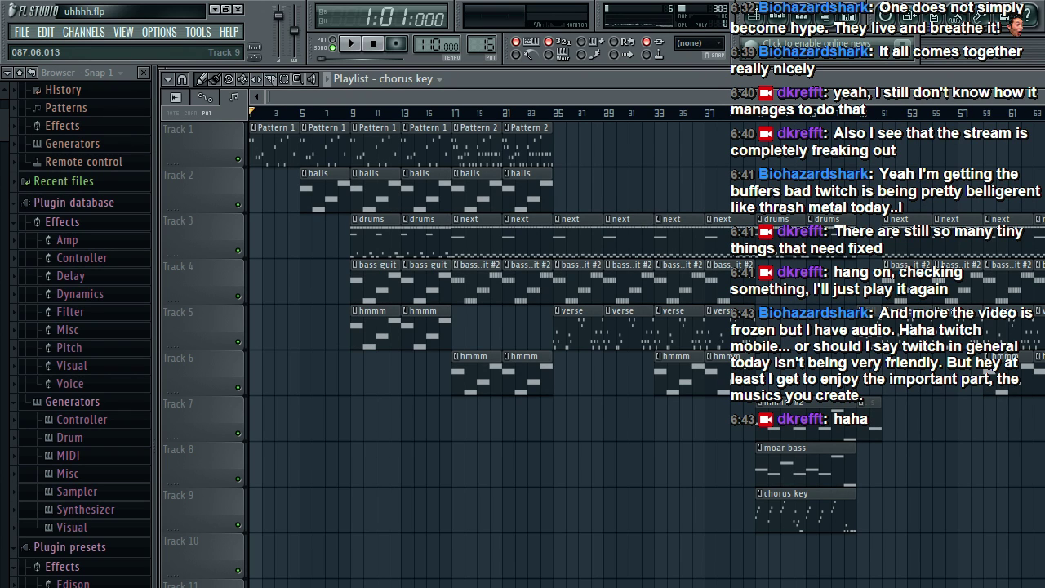
Step: Move all clips from bar 51 onward ten bars later to bar 61, and shift the fill clip to bar 59
scroll(997, 99, right, 2)
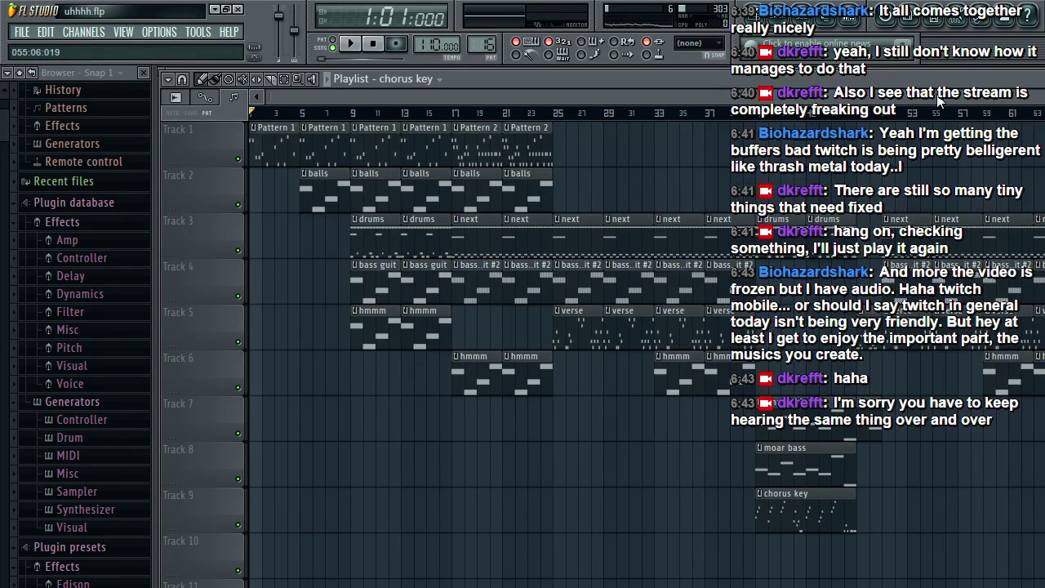
scroll(998, 99, right, 1)
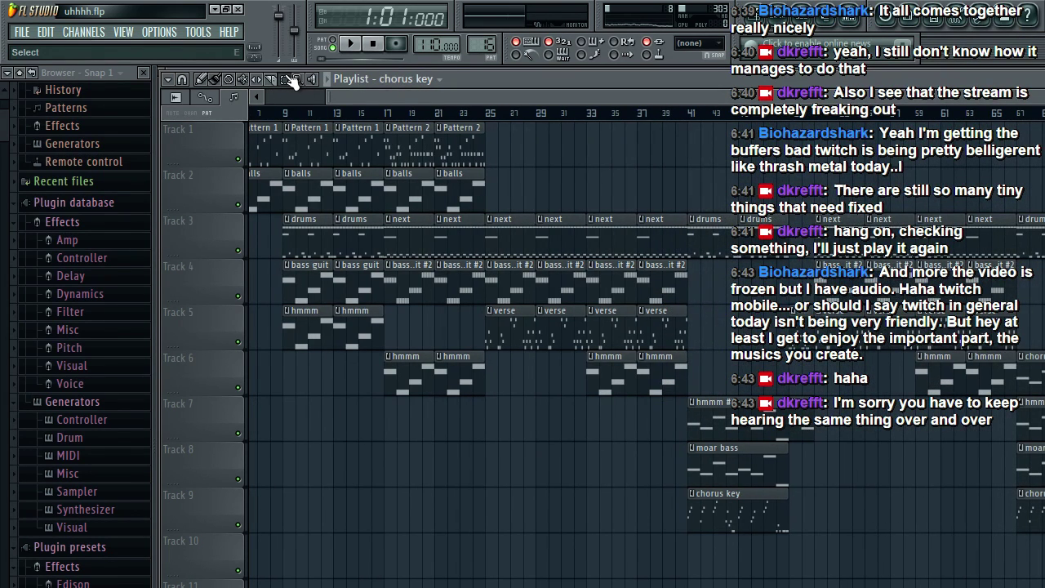
drag(817, 214, 1039, 531)
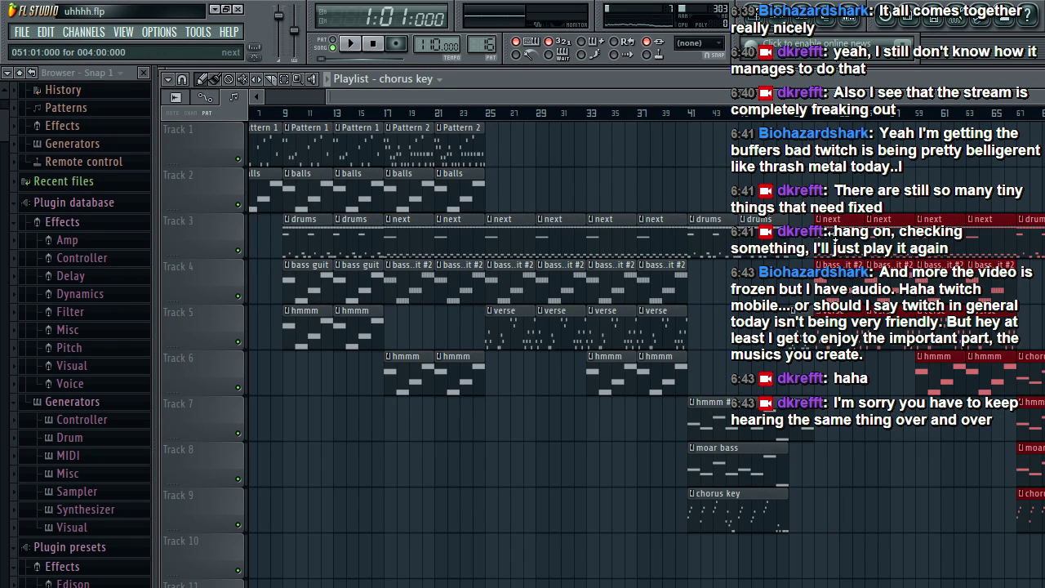
drag(842, 234, 962, 235)
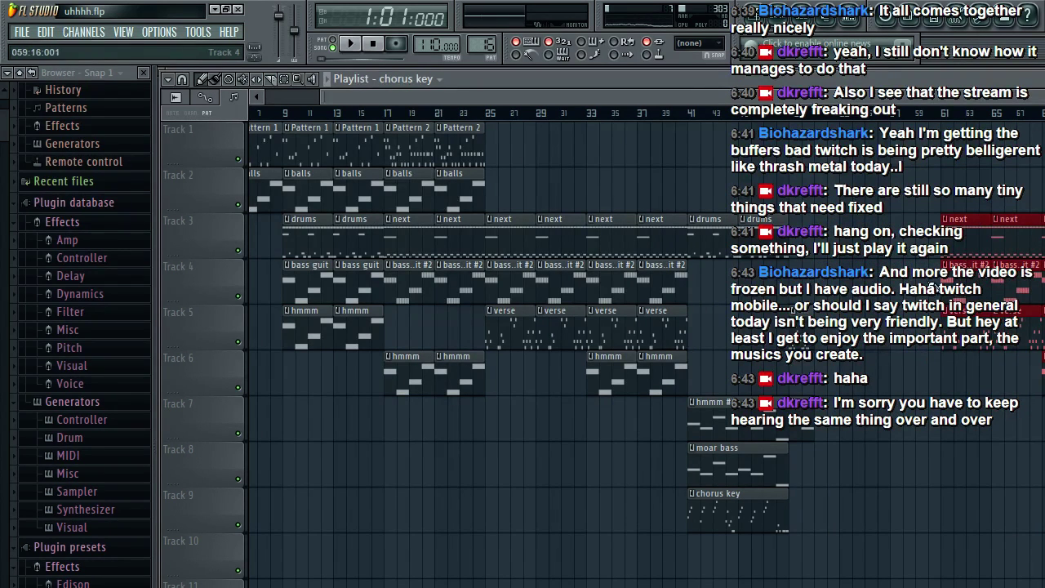
click(801, 335)
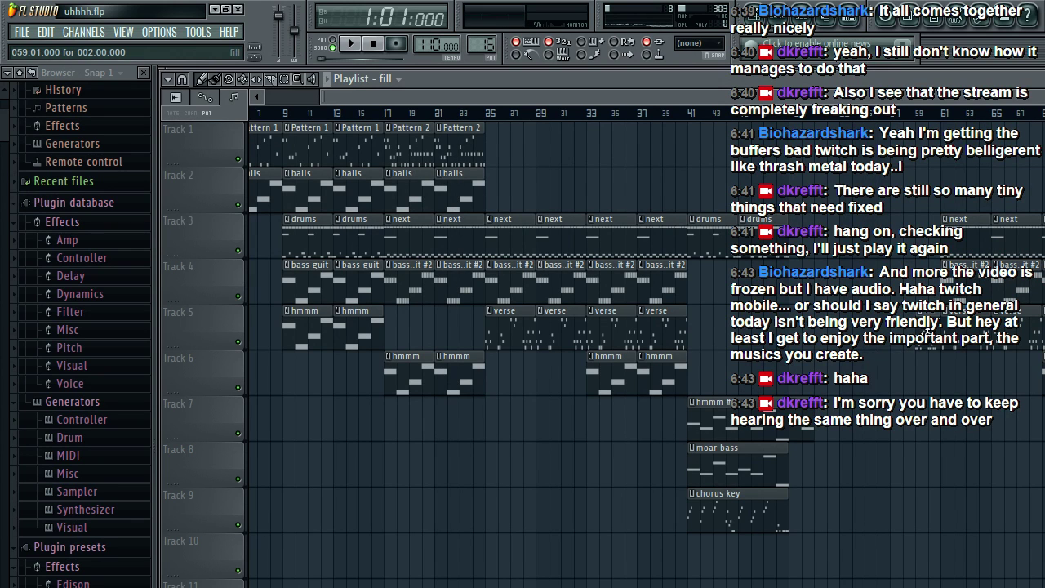
Step: Delete the two drums clips at bars 41 and 45 on Track 3
scroll(578, 98, right, 3)
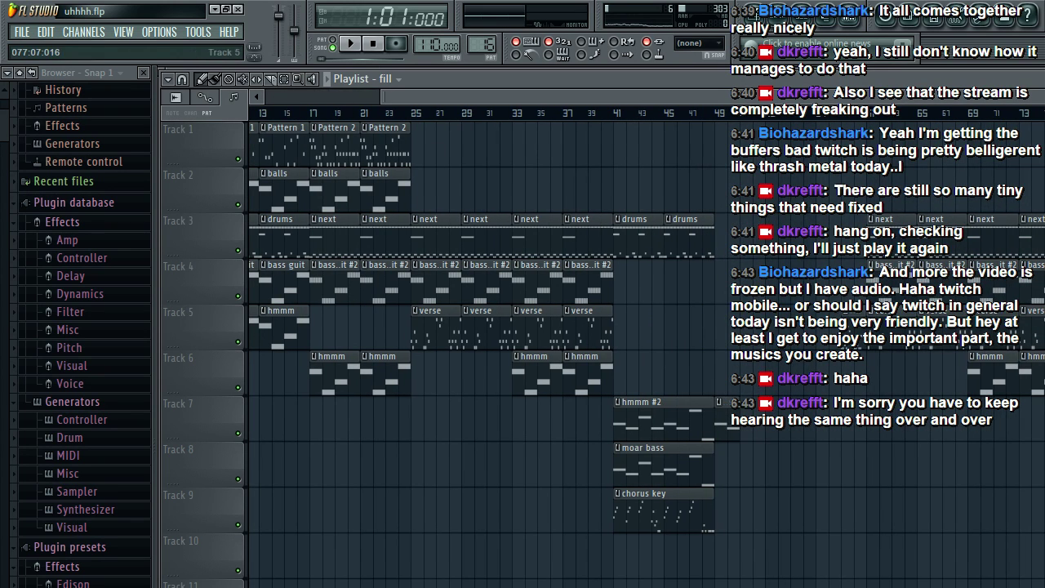
right_click(658, 231)
right_click(695, 237)
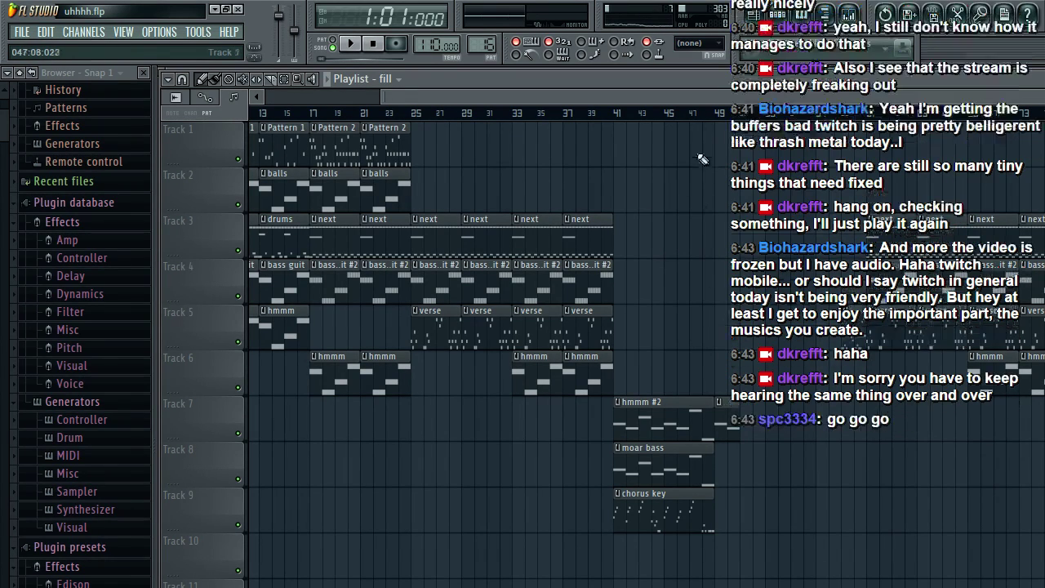
Step: Play briefly from bar 49, and move the short Track 7 clip there to bar 59
click(716, 114)
key(space)
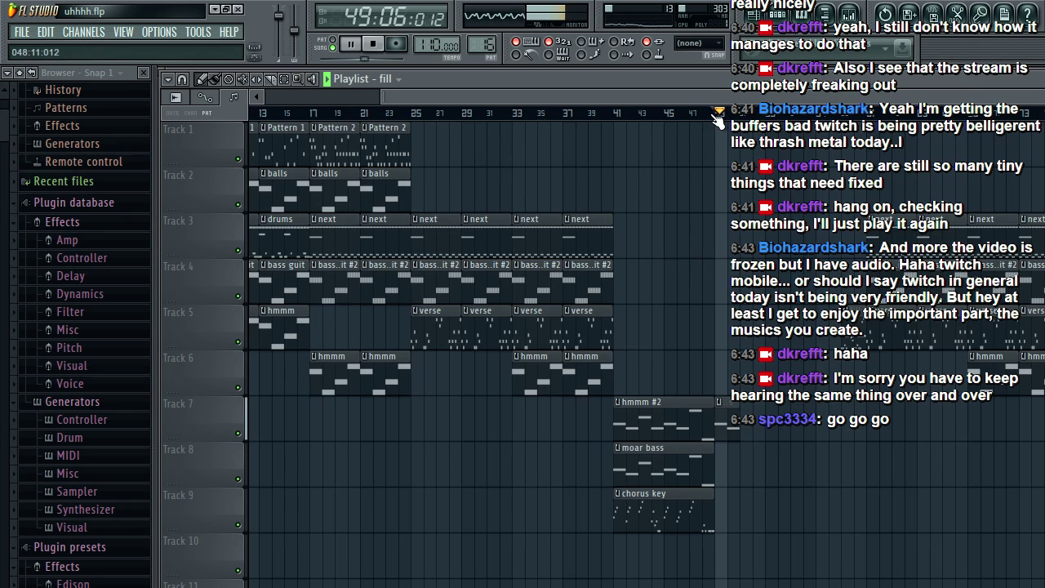
key(space)
drag(728, 415, 854, 418)
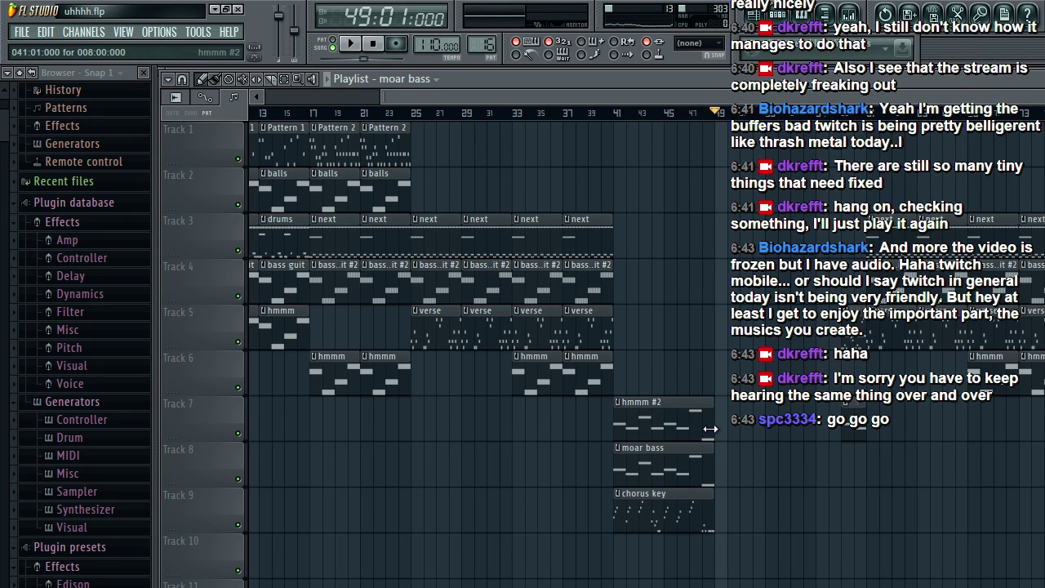
Step: Delete the hmmm #2, moar bass and chorus key clips at bar 41
right_click(662, 420)
right_click(665, 466)
right_click(670, 510)
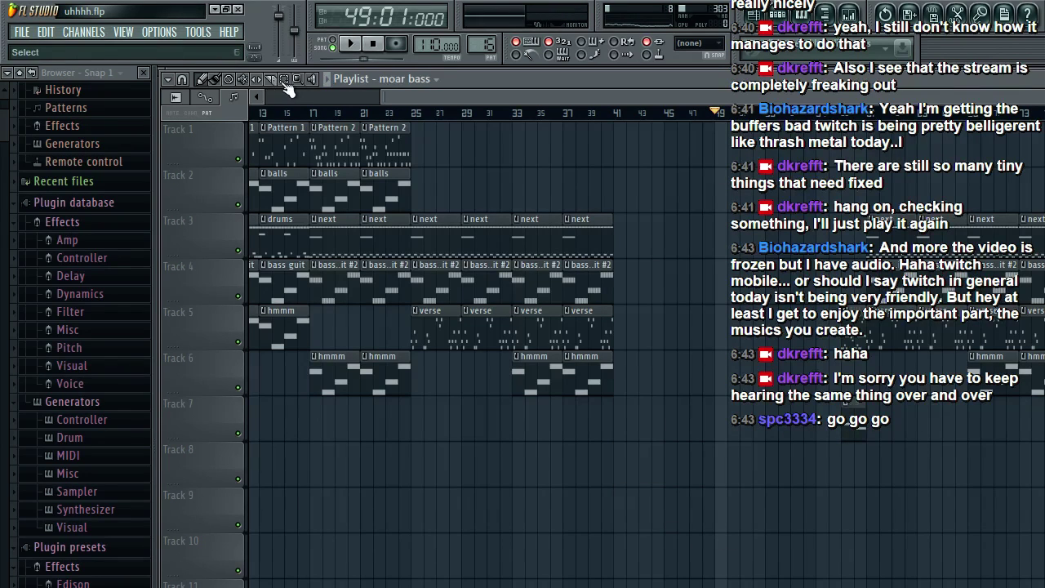
Step: Copy the full two-part chorus from bar 77 and place the copy at bar 41, spanning Tracks 3 to 9
drag(1044, 192, 1044, 506)
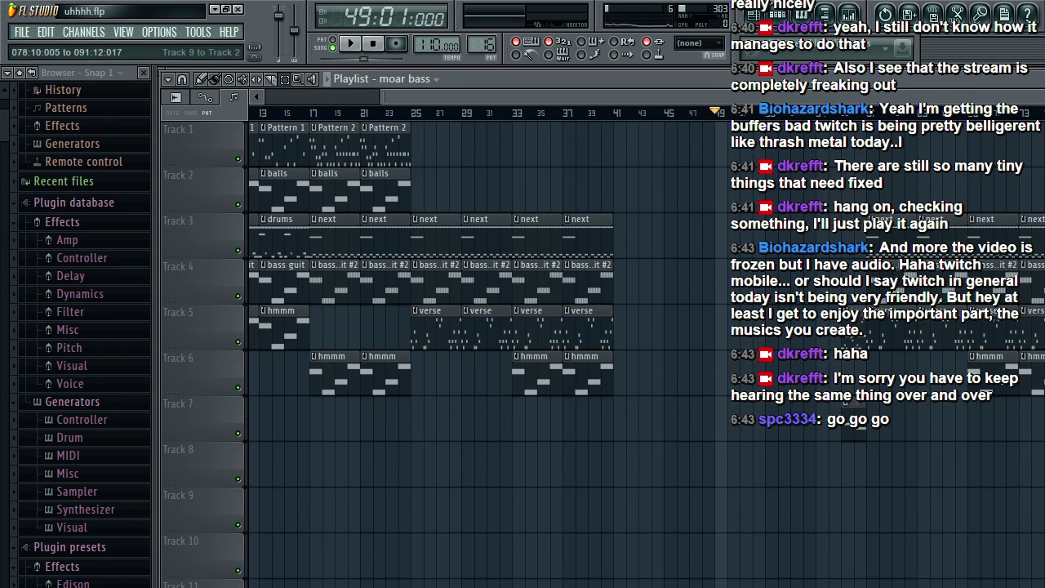
key(ctrl+v)
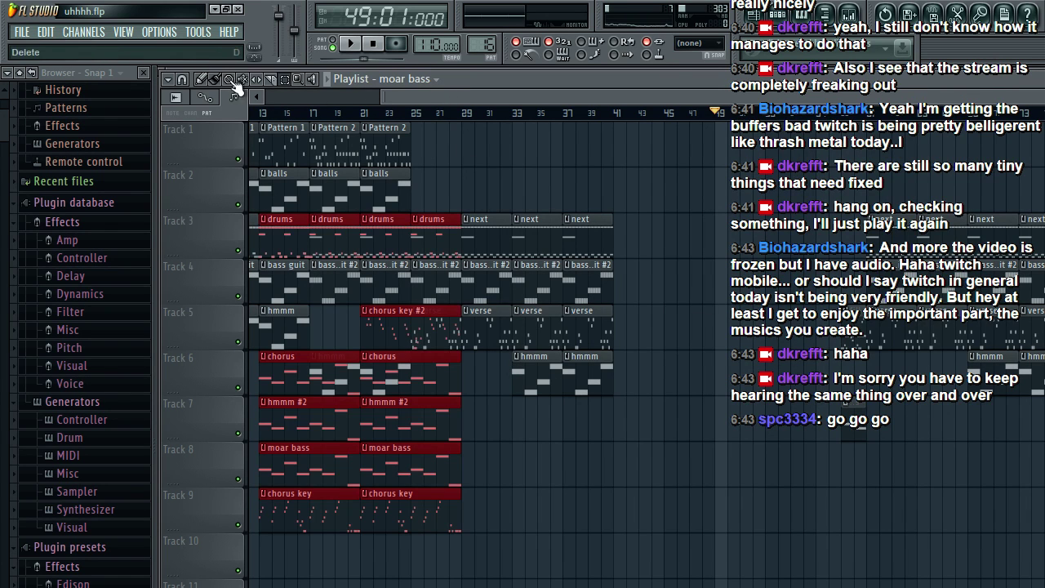
mouse_move(338, 238)
mouse_down()
mouse_move(616, 240)
mouse_move(697, 252)
mouse_up()
click(614, 112)
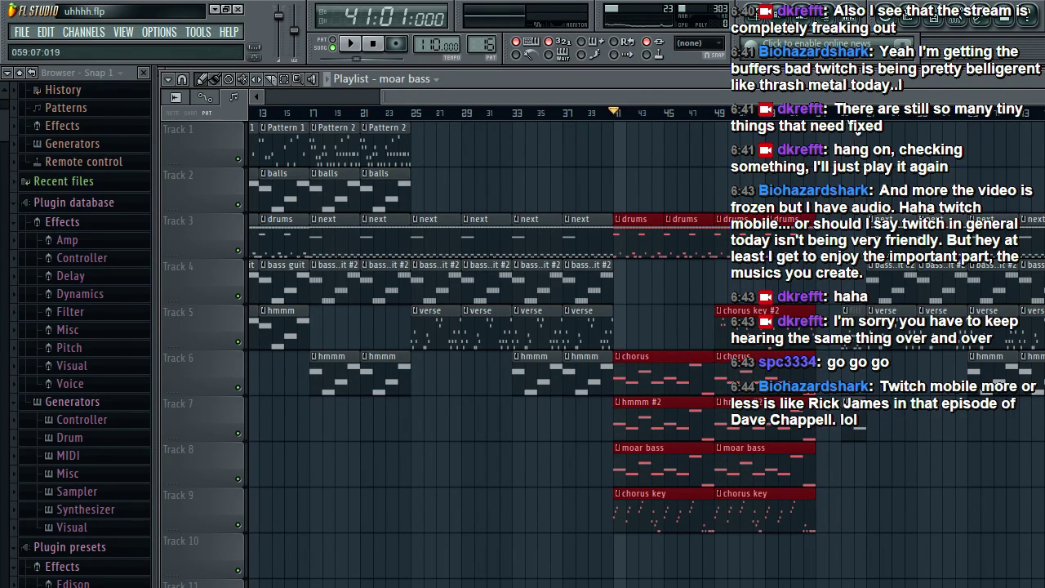
Step: Move all clips from bar 59 onward two bars earlier to bar 57, and set the playback position to bar 25
click(860, 113)
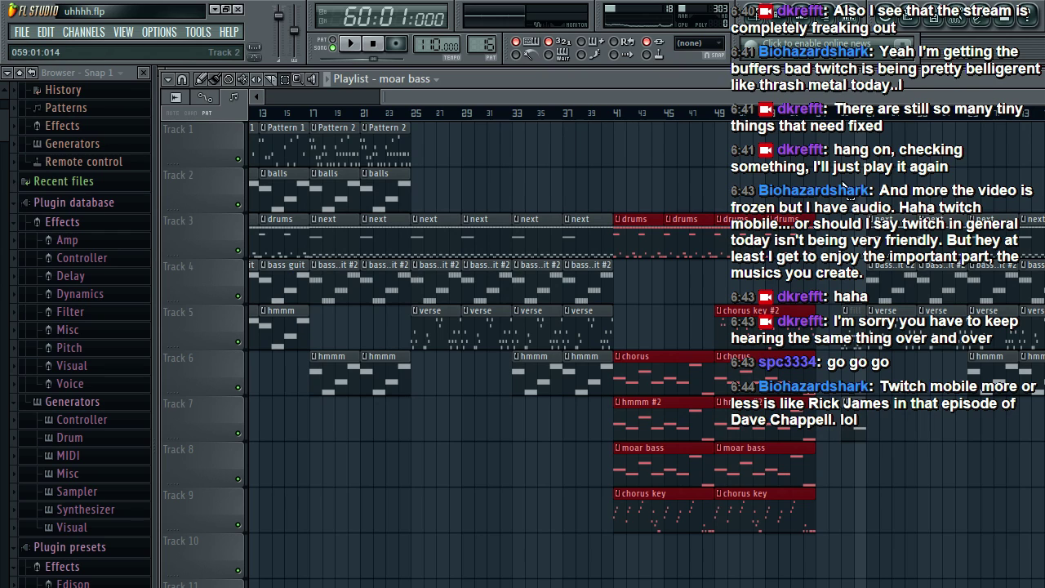
drag(844, 184, 1042, 548)
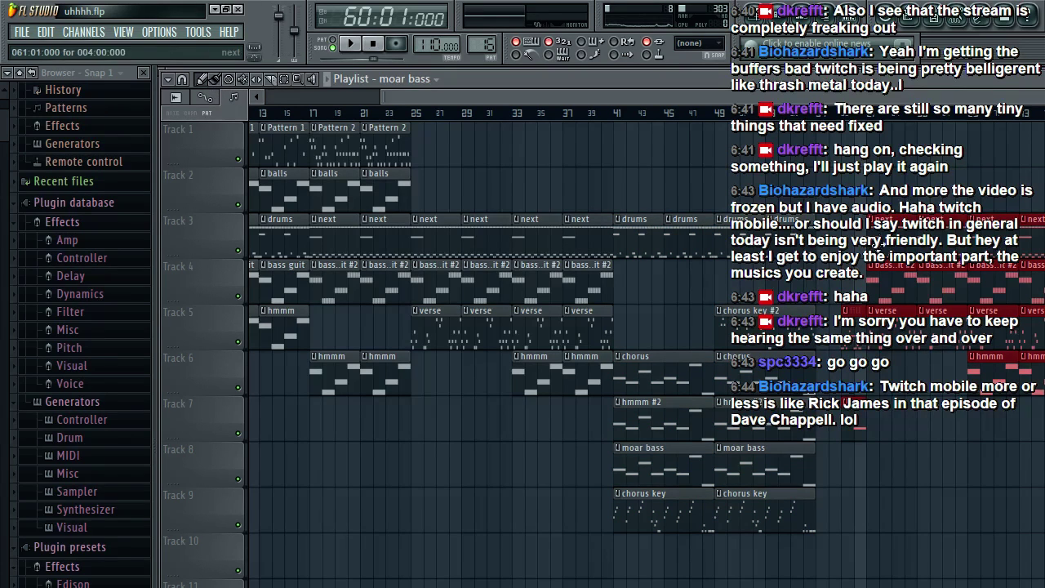
drag(877, 236, 854, 236)
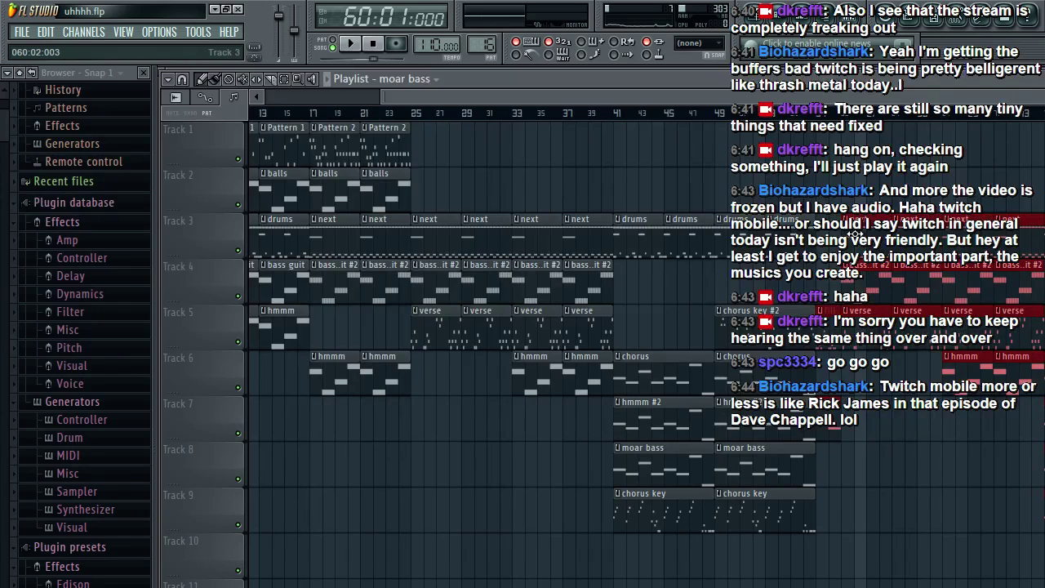
click(805, 123)
click(415, 114)
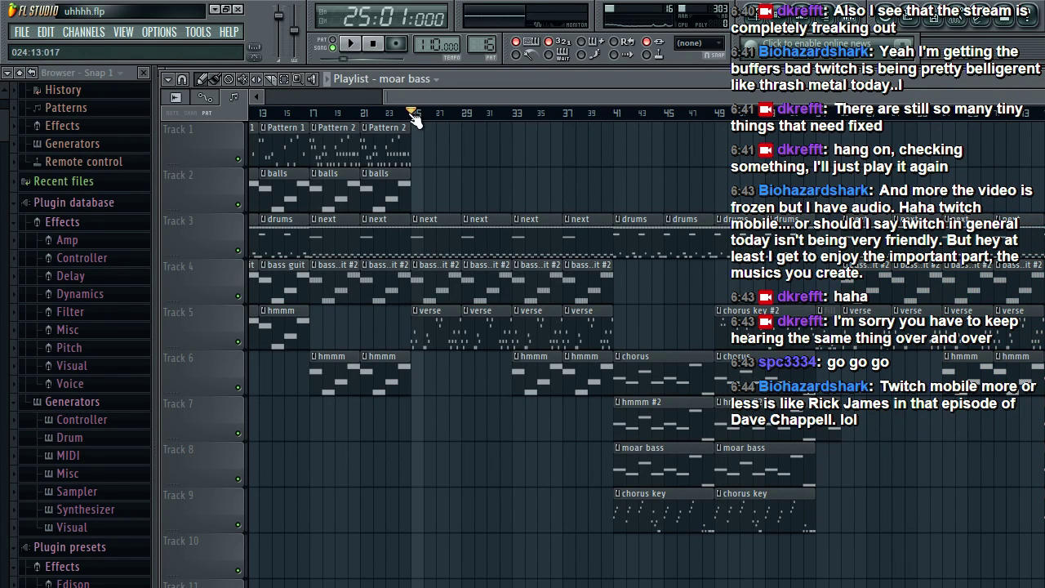
Step: Add a new reFX Nexus instrument channel to the project and reposition its plugin window for browsing presets
click(22, 32)
click(22, 32)
click(83, 31)
mouse_move(147, 47)
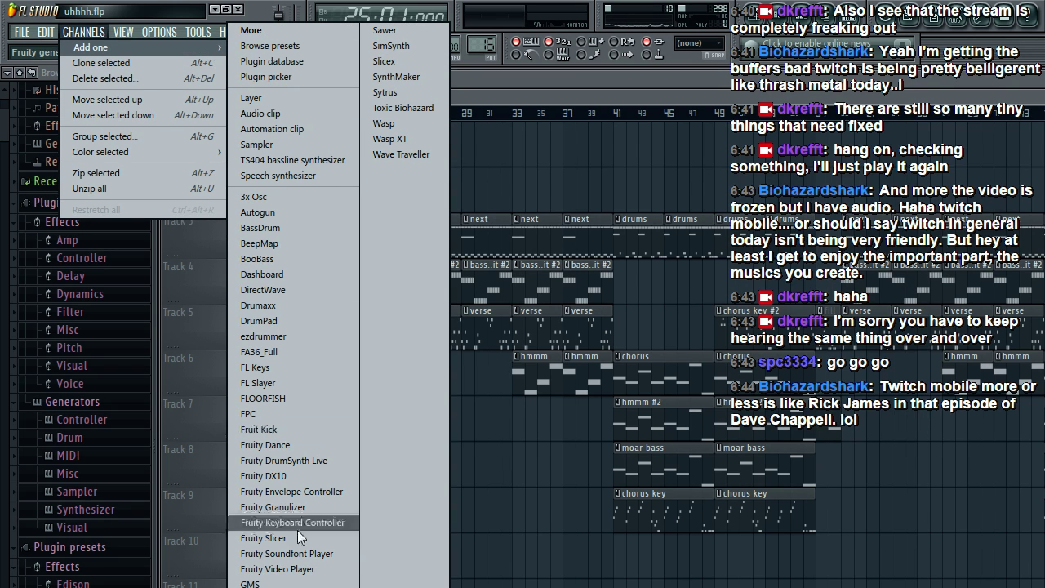
click(261, 586)
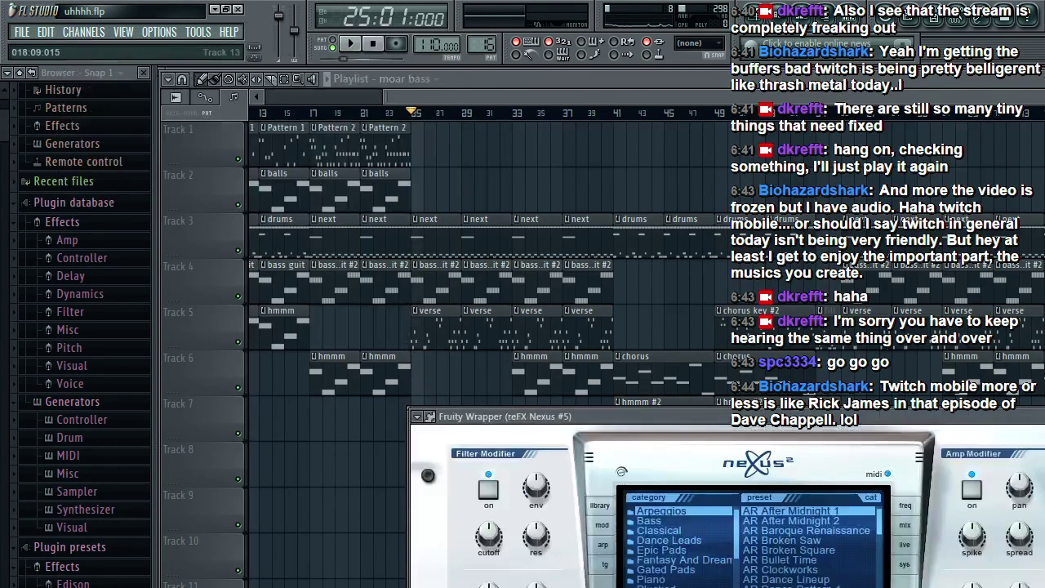
drag(552, 420, 501, 318)
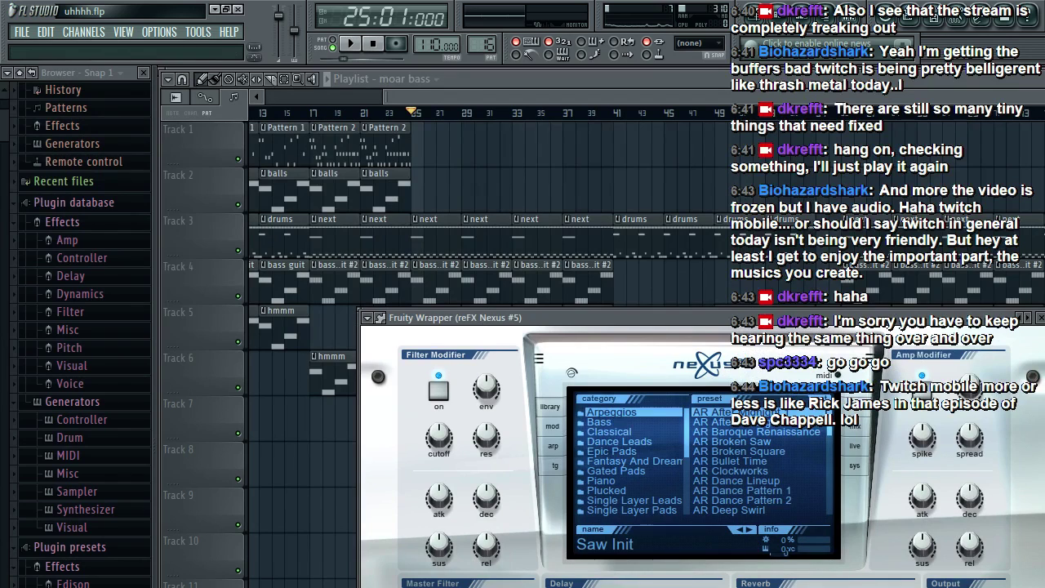
Step: Load the PN Arena Ambience preset from the Piano category in Nexus #5 and audition it with a few notes
click(611, 432)
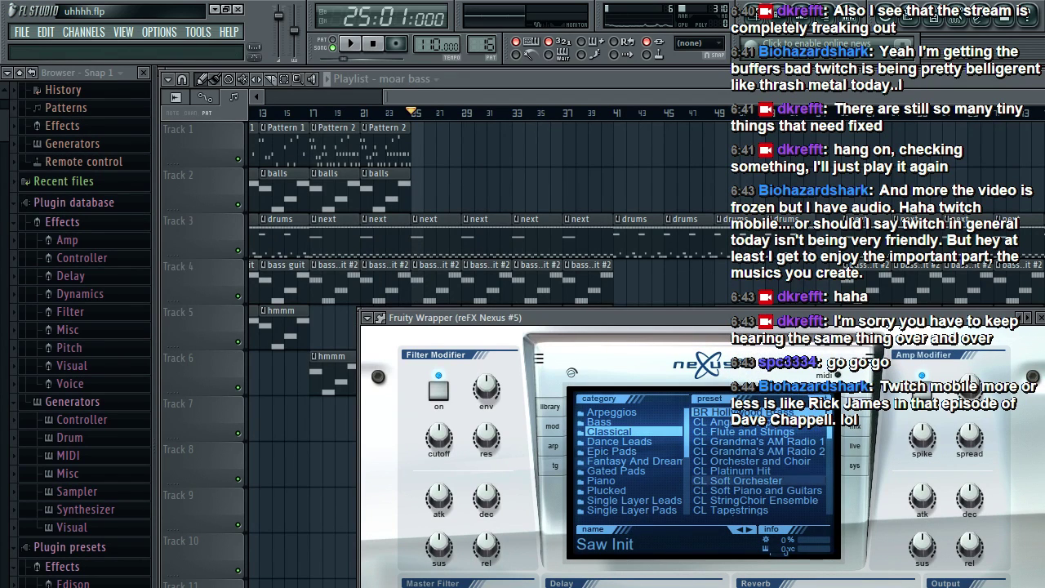
click(605, 481)
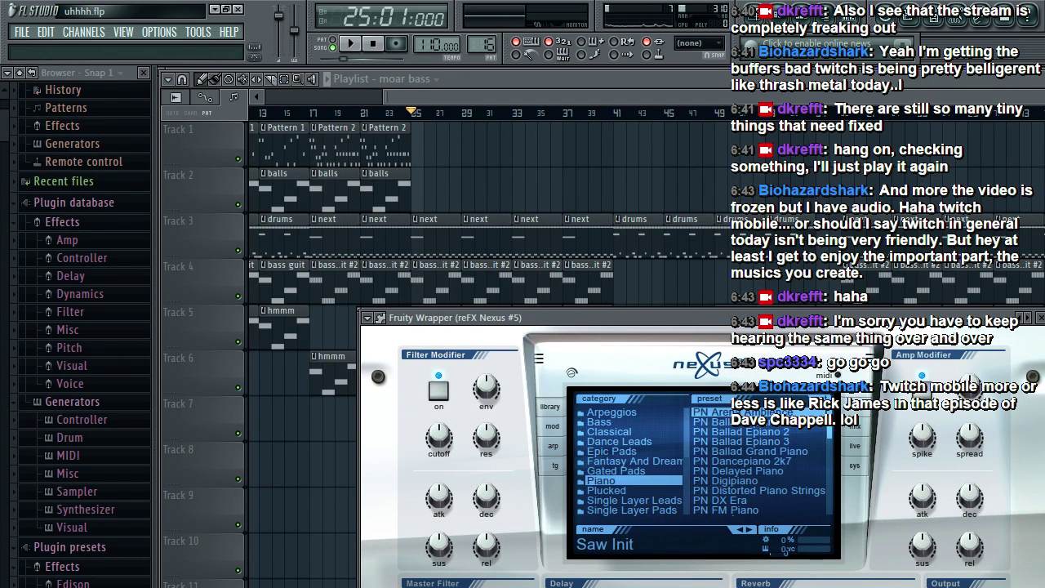
click(737, 412)
key(r)
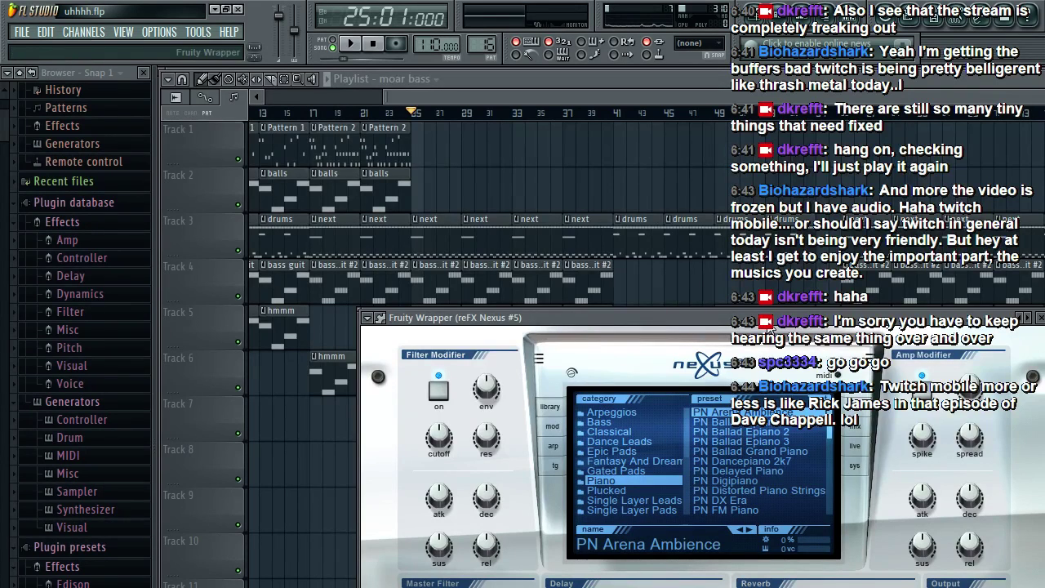
key(r)
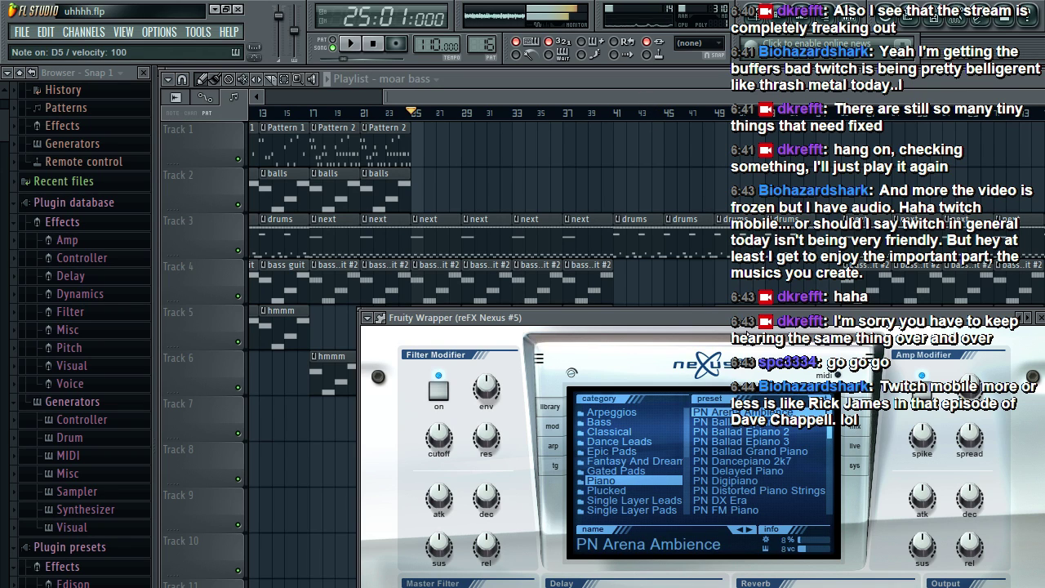
drag(744, 312, 585, 302)
drag(529, 96, 341, 96)
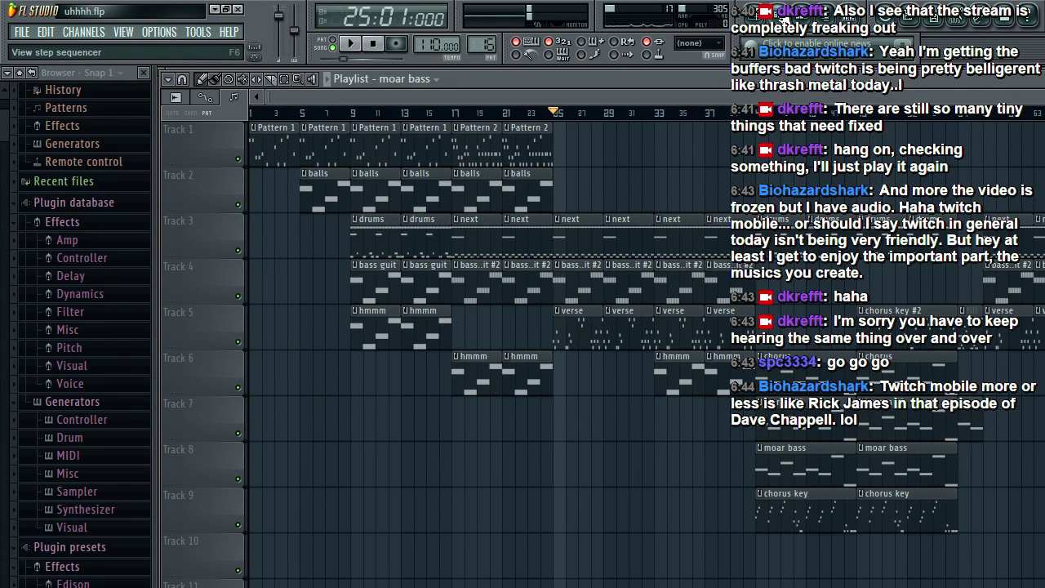
click(726, 97)
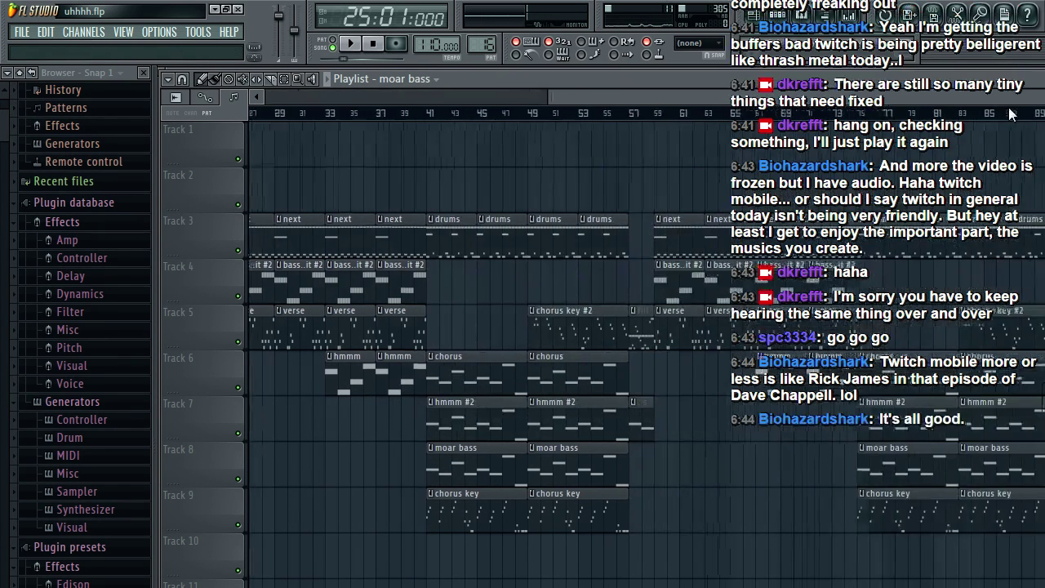
double_click(889, 521)
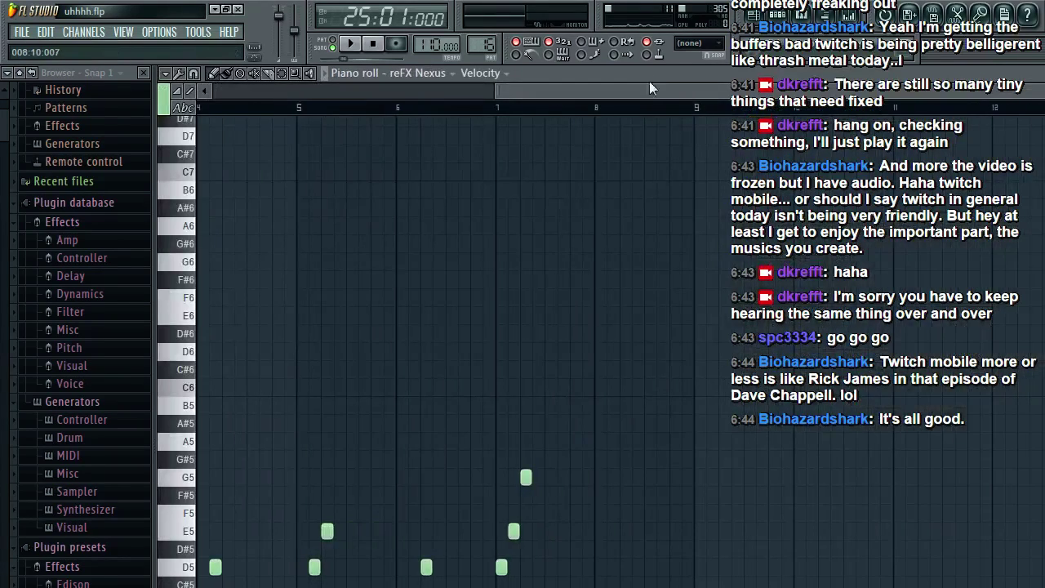
click(778, 17)
click(779, 16)
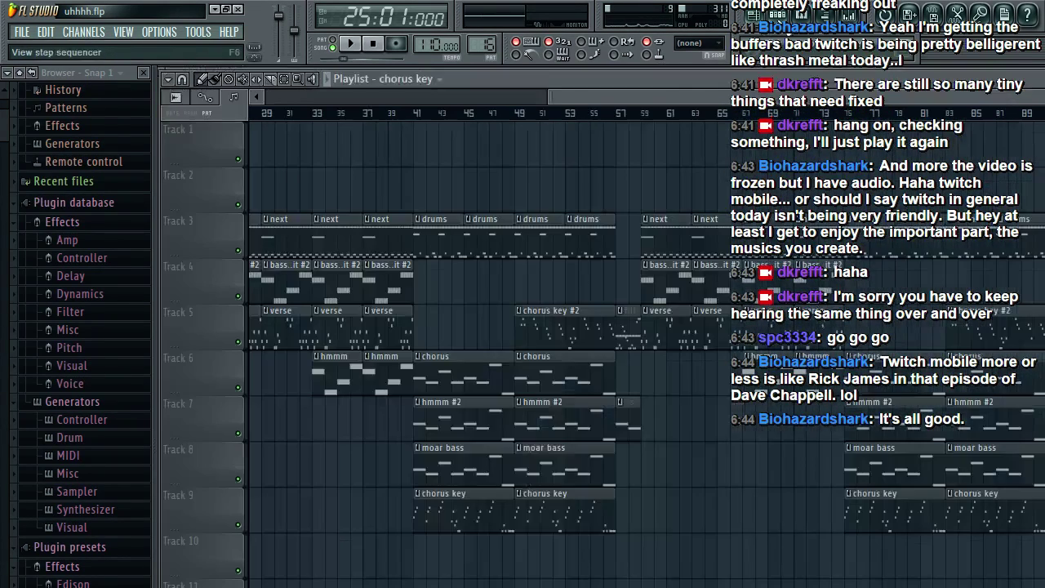
click(779, 17)
key(F6)
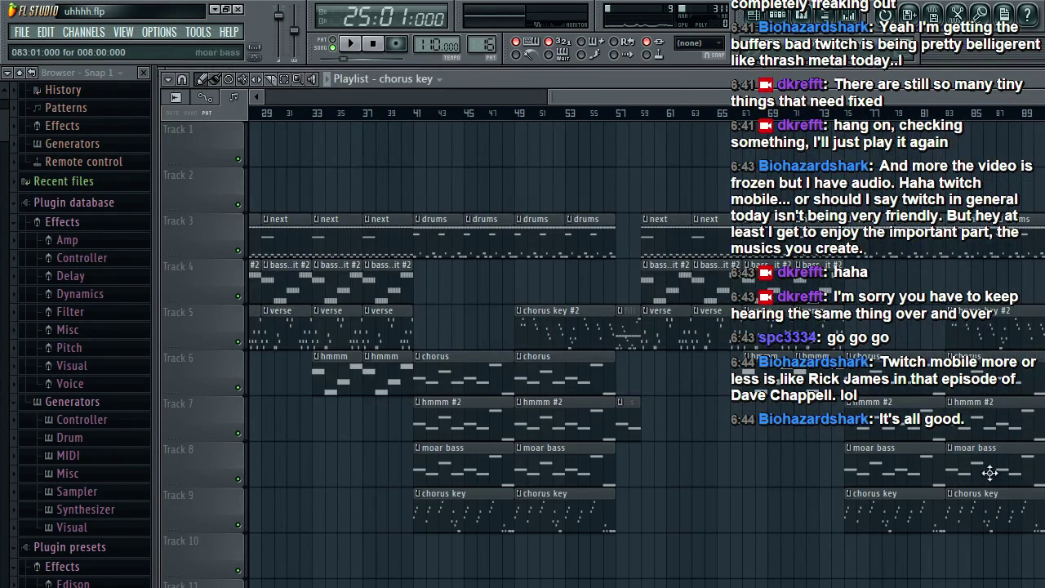
Step: Copy all notes of the chorus key #2 clip at bar 83 and create a new empty pattern named test
double_click(990, 339)
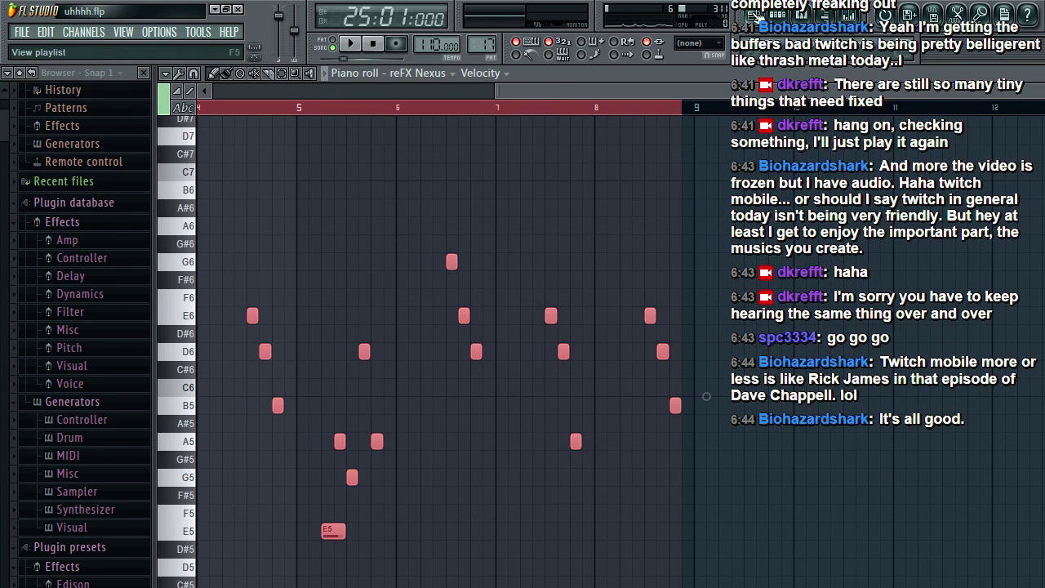
click(755, 16)
click(778, 16)
click(540, 415)
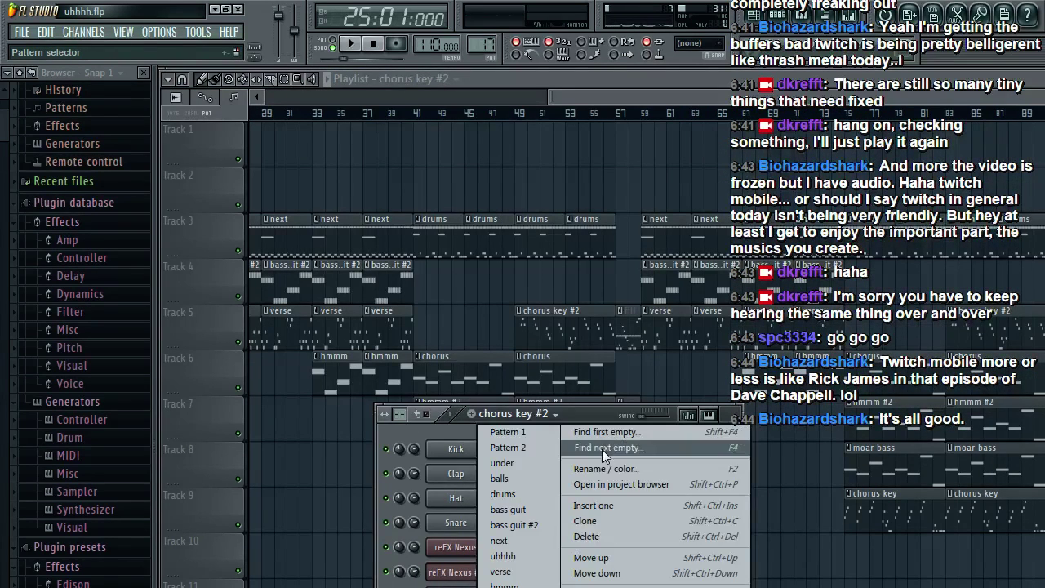
click(602, 448)
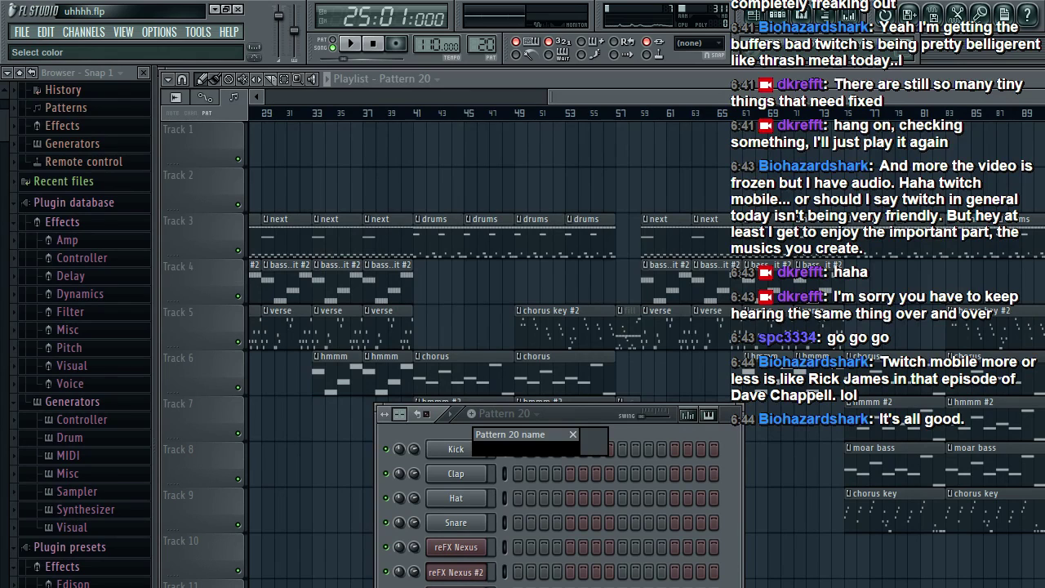
key(Return)
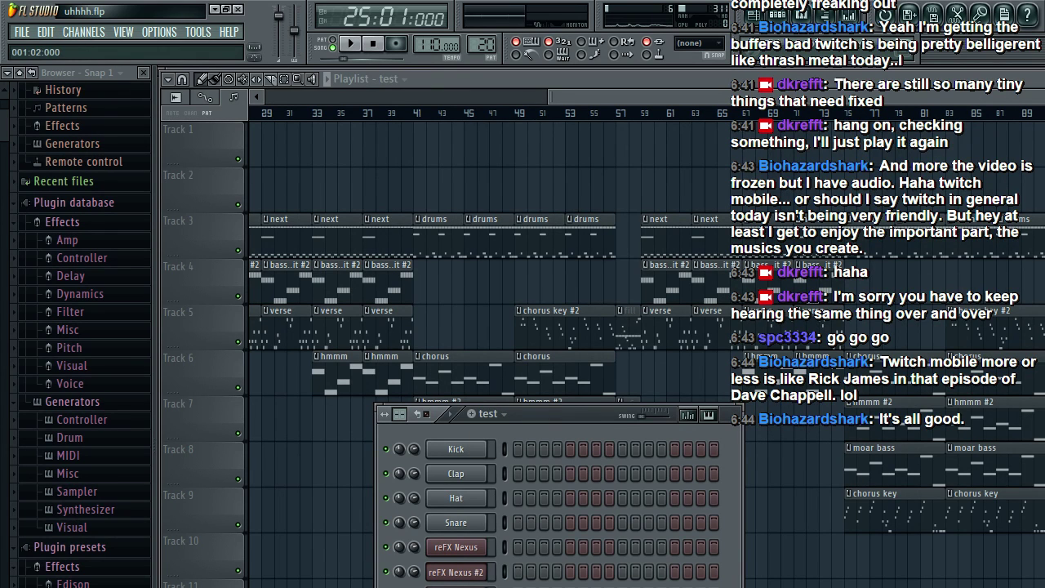
Step: Paste the copied notes into the Nexus #5 piano roll of the test pattern and briefly preview them
key(F7)
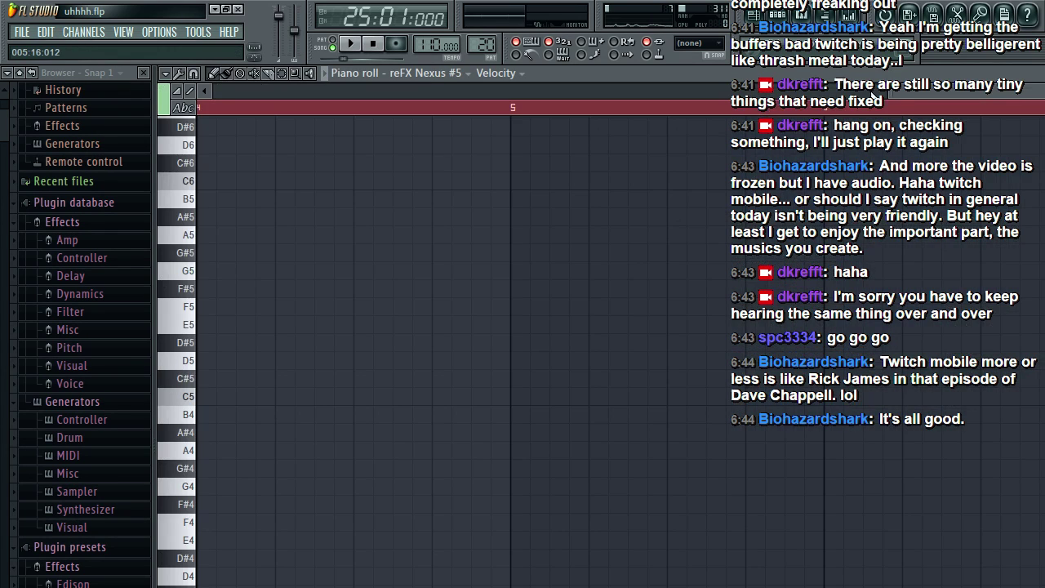
drag(890, 92, 3, 99)
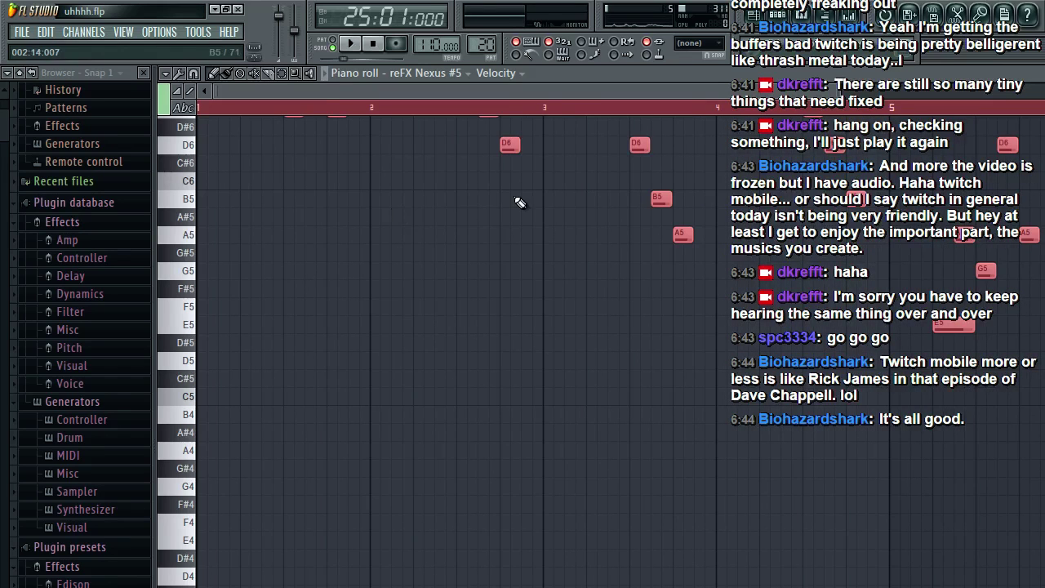
key(space)
scroll(520, 202, up, 3)
key(space)
Step: Place the test clip on Track 10 at bar 83 and shift the original chorus key #2 clip to bar 93
key(F5)
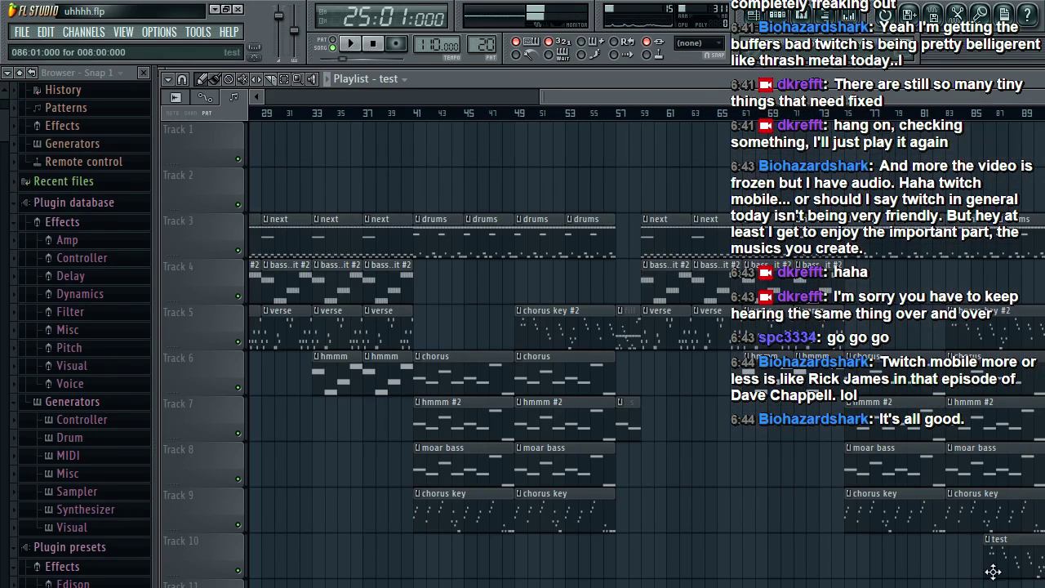
drag(994, 571, 987, 571)
drag(959, 320, 1044, 322)
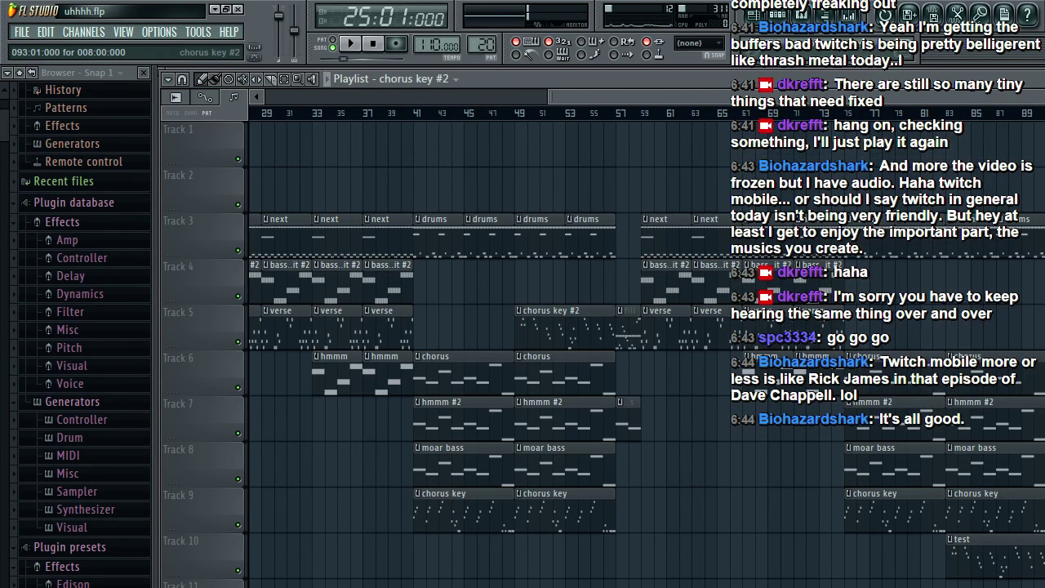
Step: Play the chorus from bar 83 to hear the test clip in context, opening the Nexus #5 plugin meanwhile
click(949, 111)
key(space)
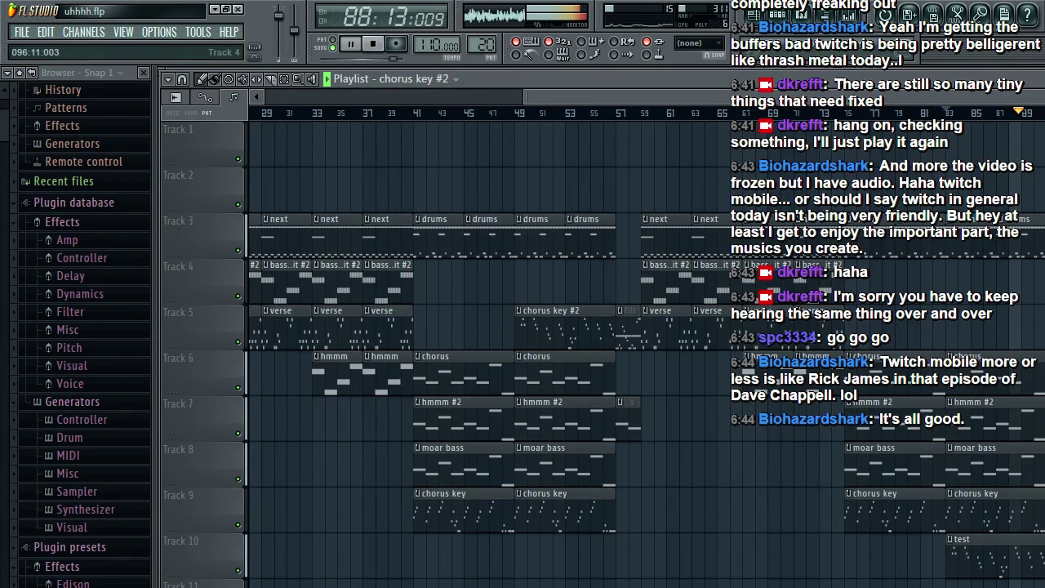
key(F6)
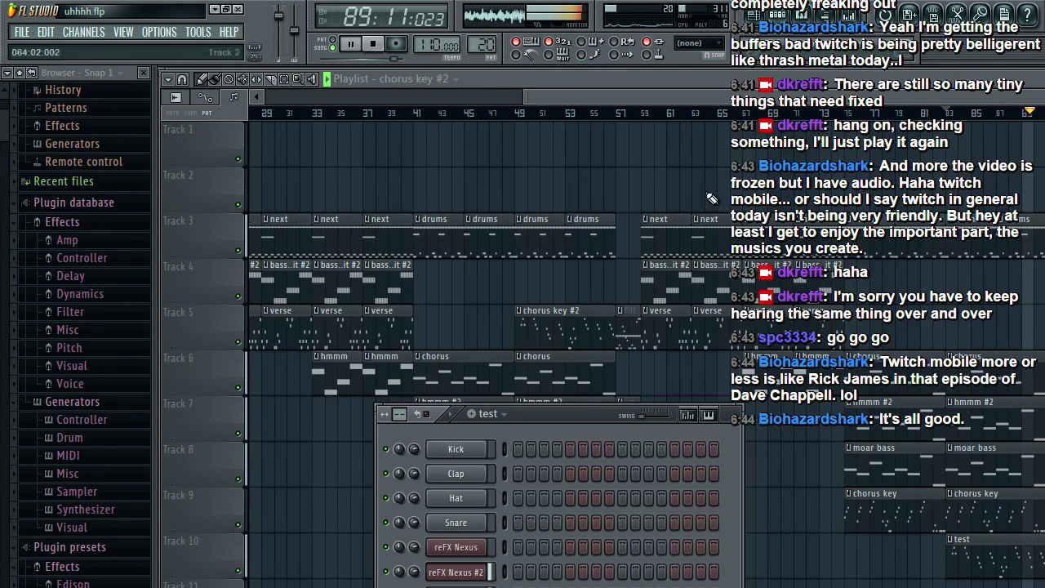
click(456, 586)
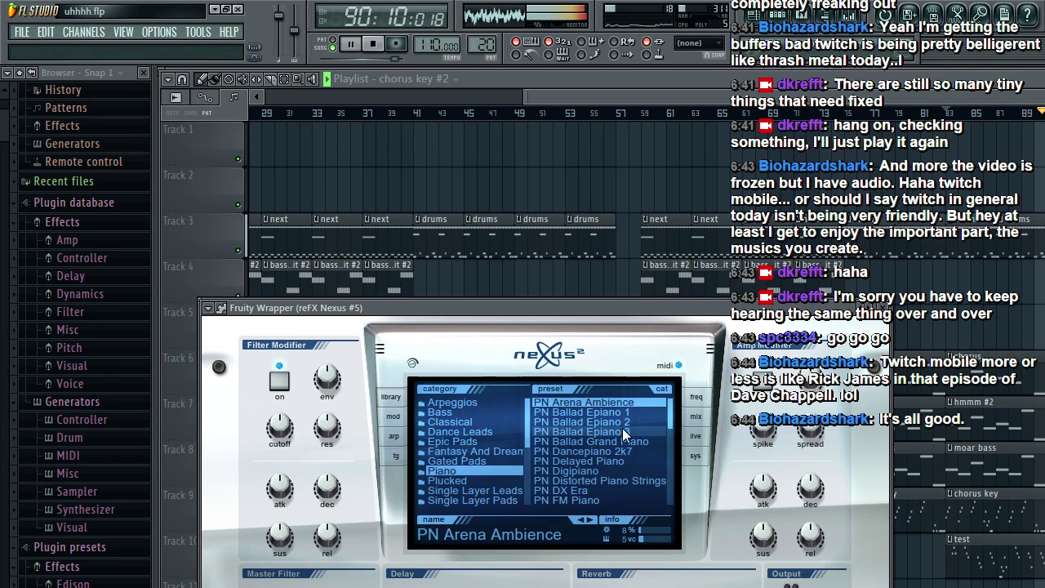
key(space)
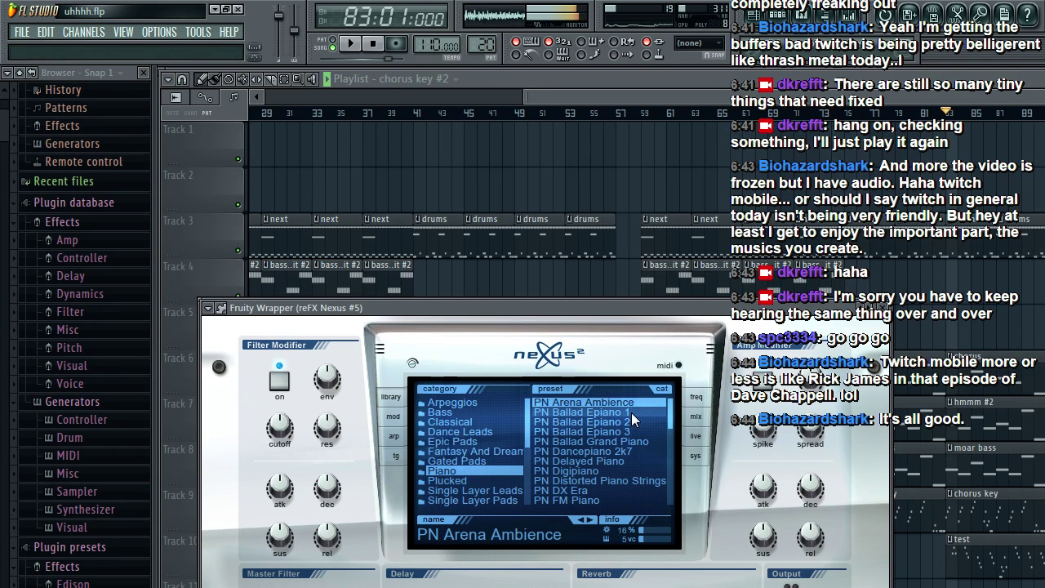
Step: Switch to pattern playback and audition the test pattern with PN Arena Ambience and PN Ballad Epiano 1
click(337, 49)
key(space)
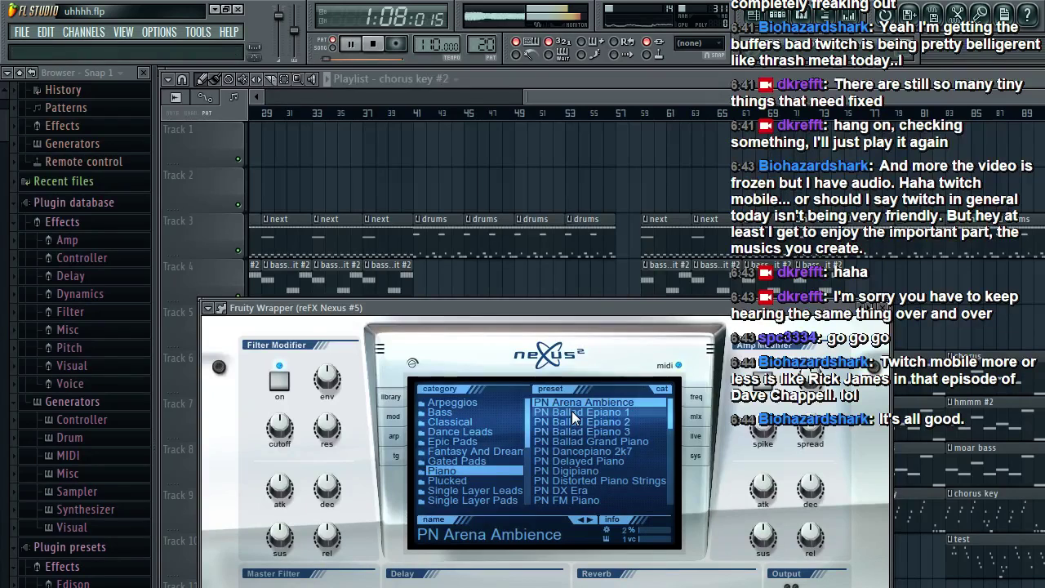
key(space)
click(572, 412)
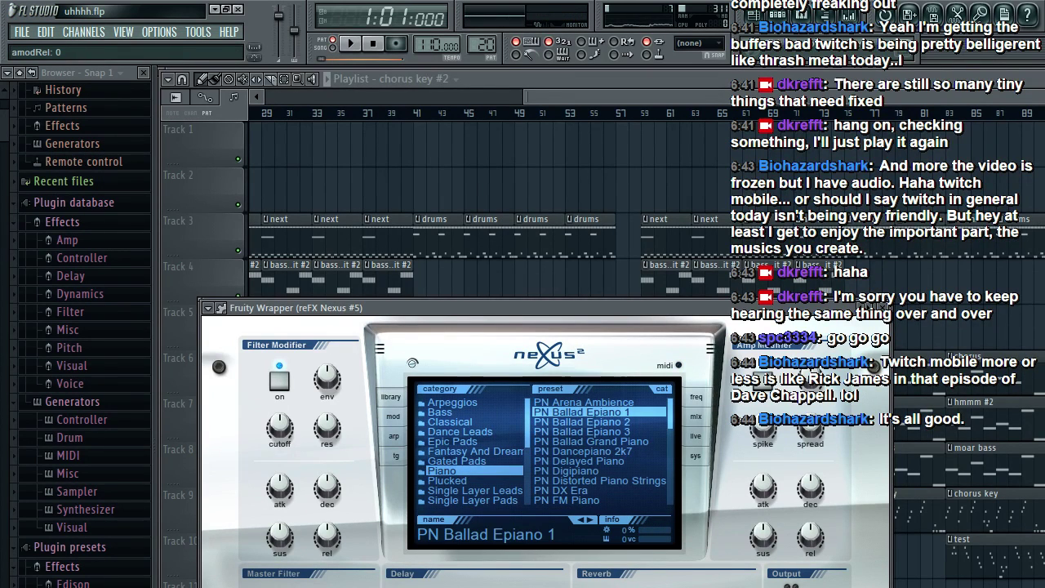
key(space)
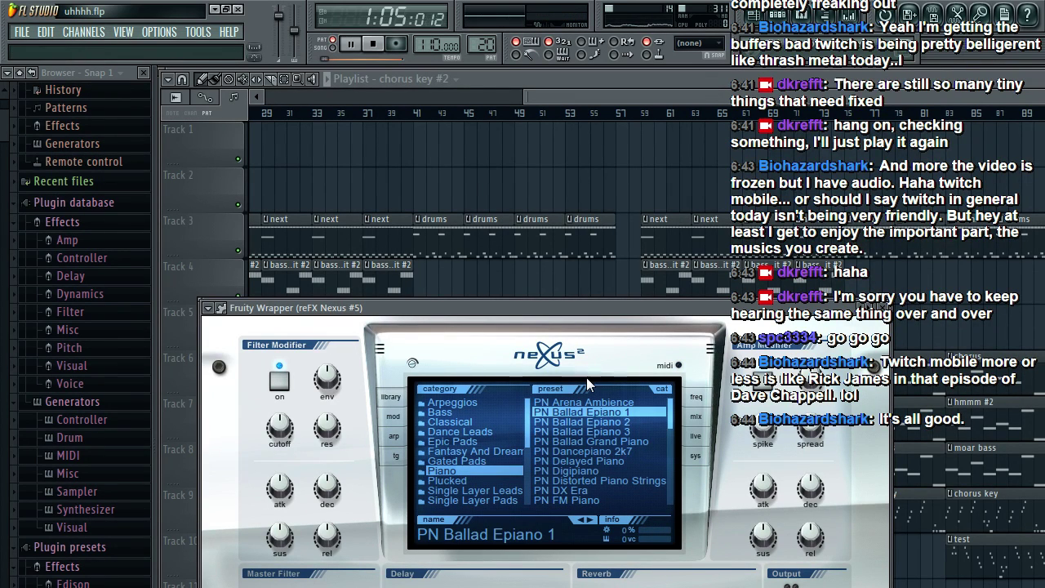
key(space)
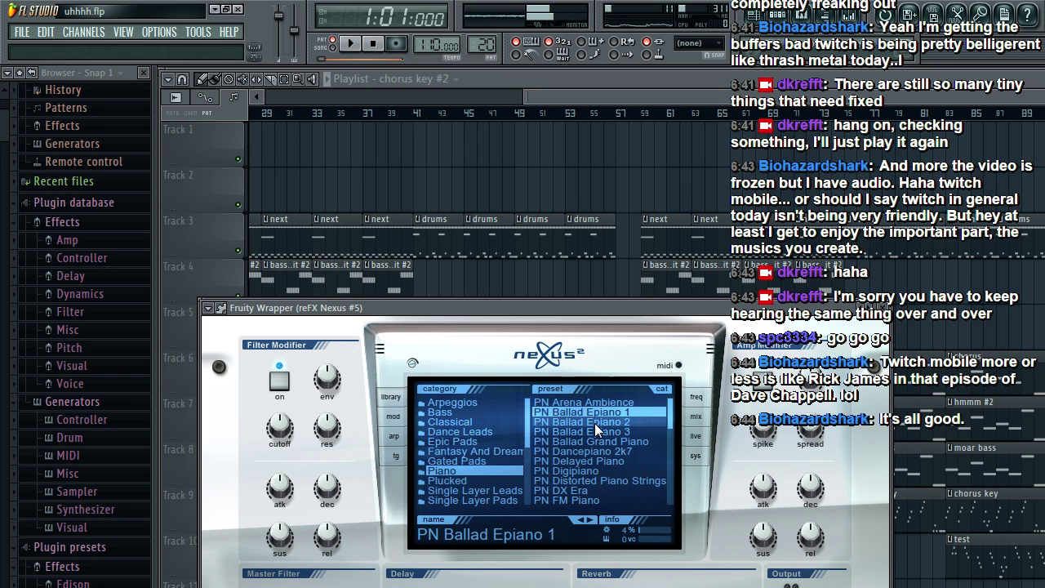
Step: Audition the test pattern with the PN Ballad Epiano 2 and PN Ballad Epiano 3 presets
click(596, 422)
key(space)
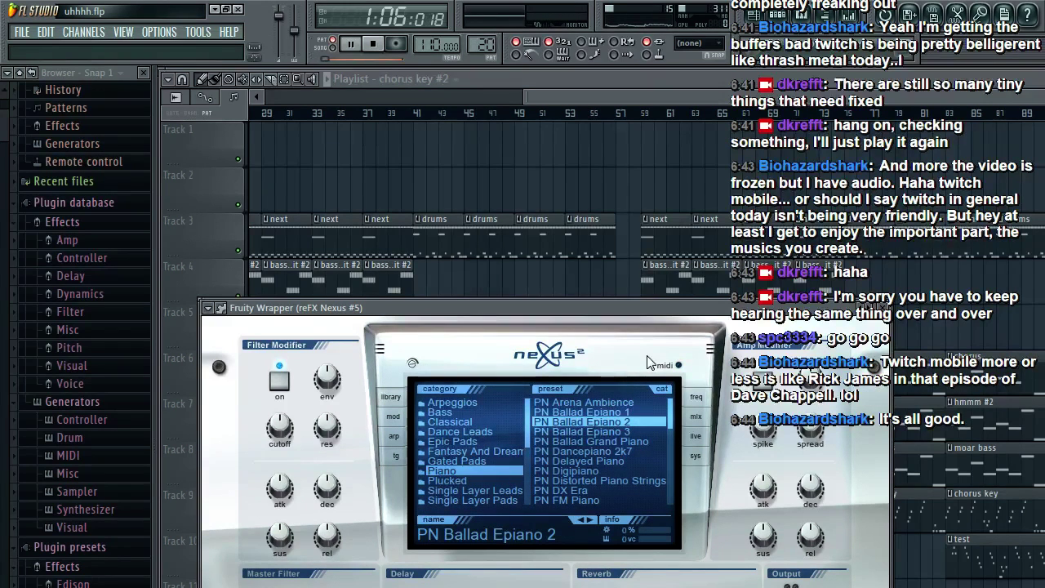
key(space)
click(620, 432)
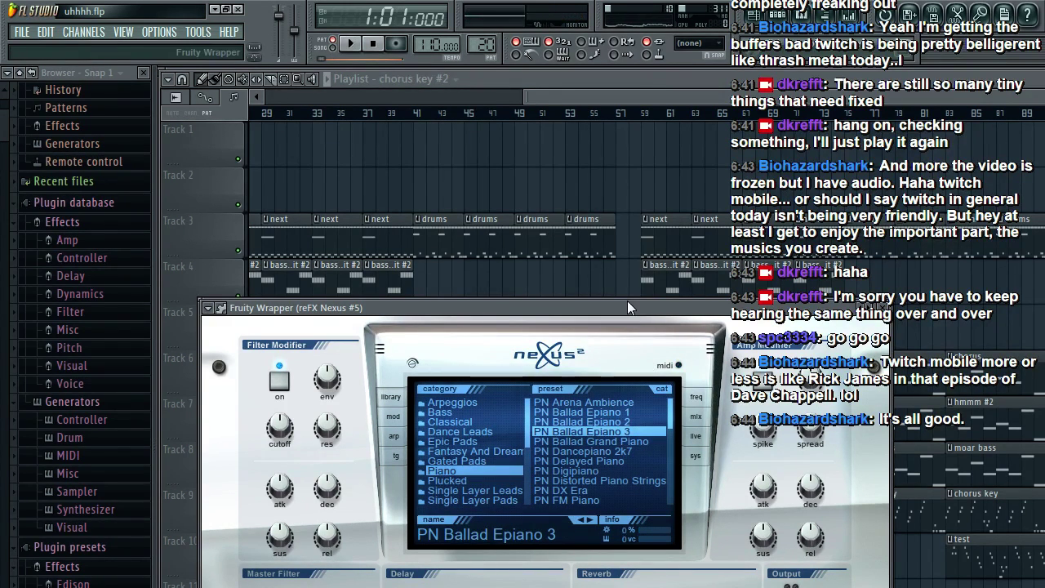
key(space)
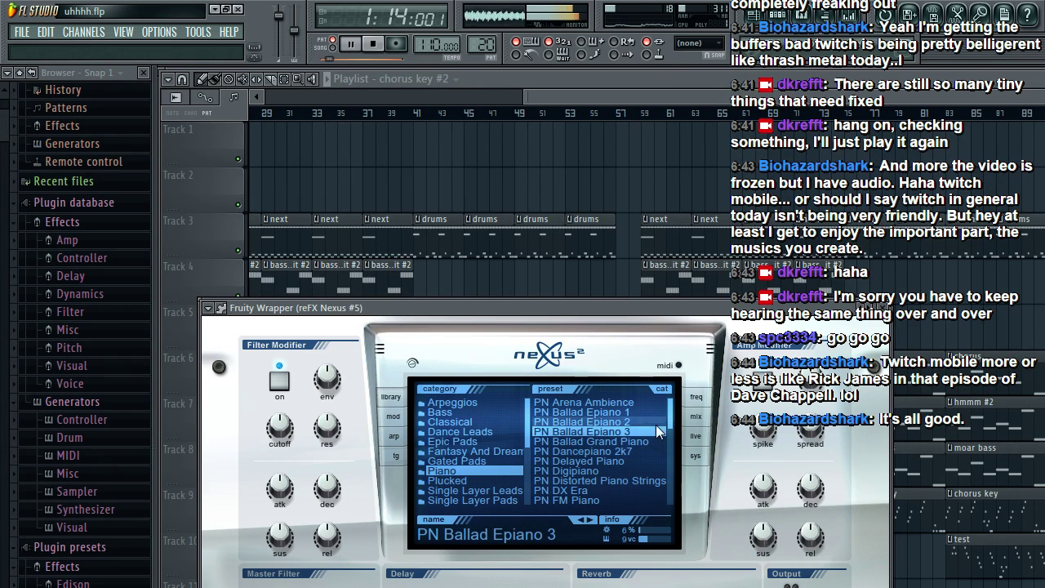
key(space)
Step: Audition the test pattern with PN Ballad Grand Piano, and load PN Digipiano to compare it
click(624, 441)
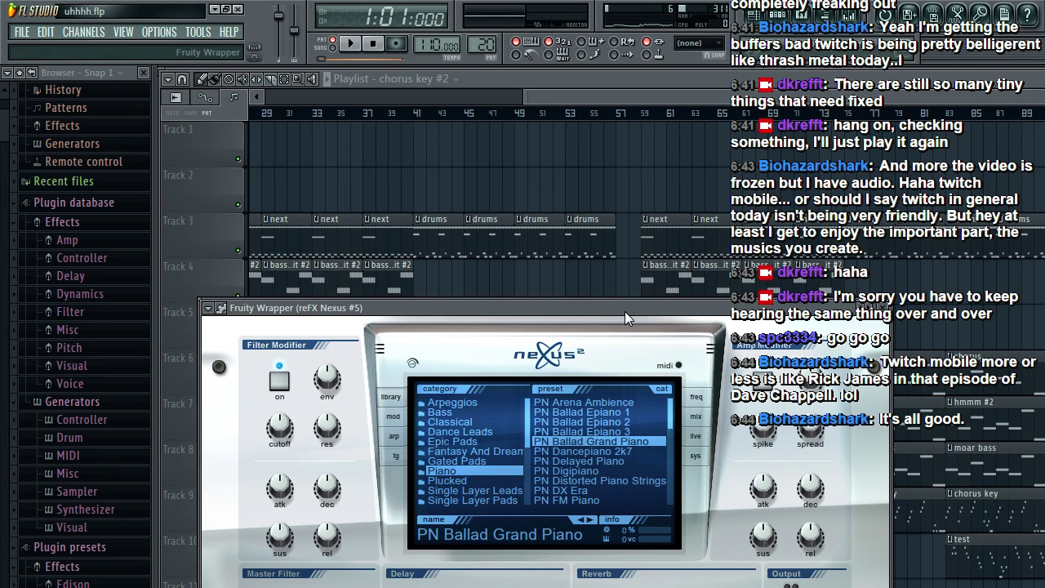
key(space)
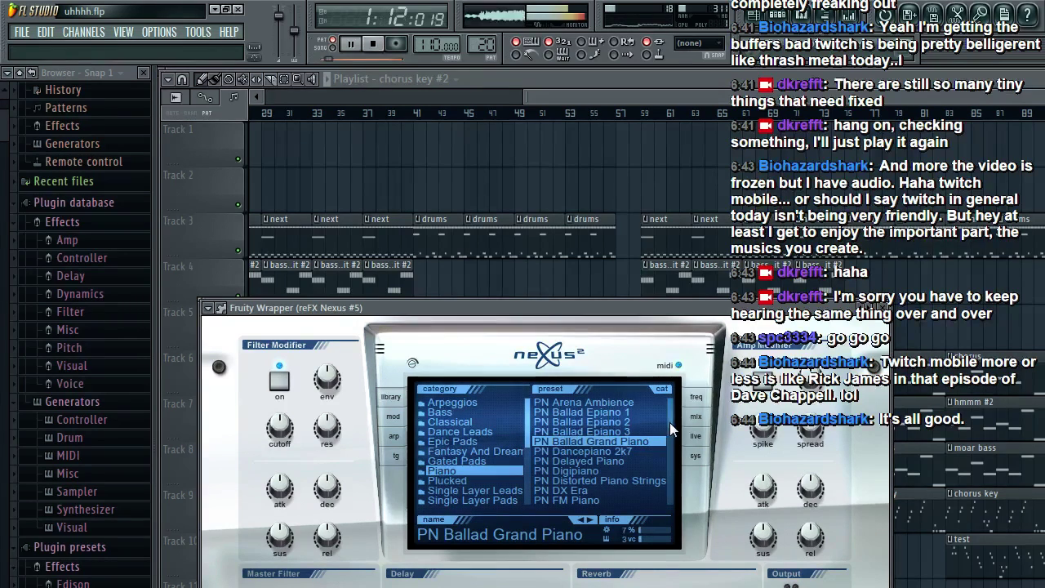
drag(669, 423, 669, 434)
click(600, 432)
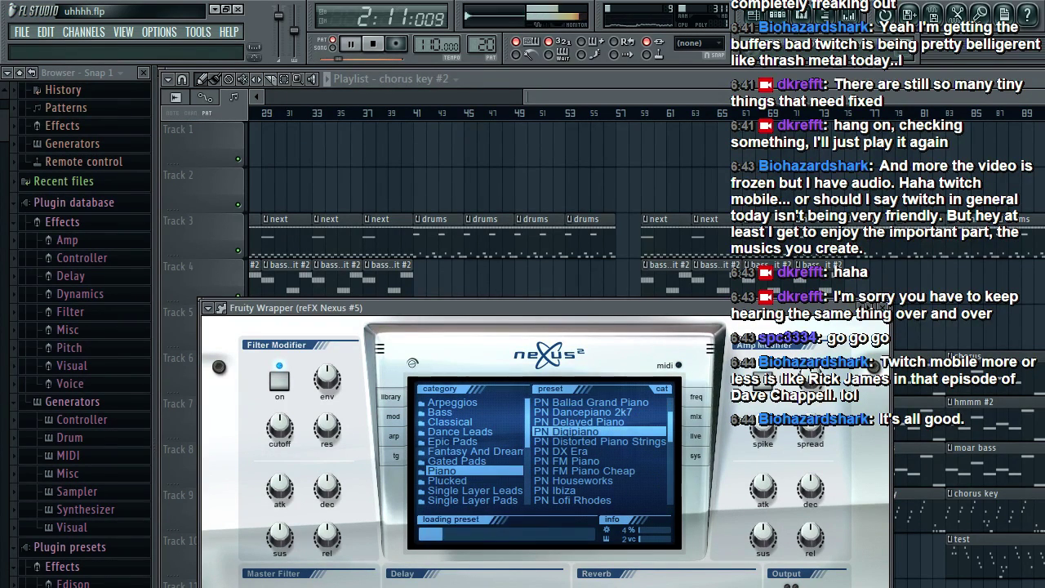
key(space)
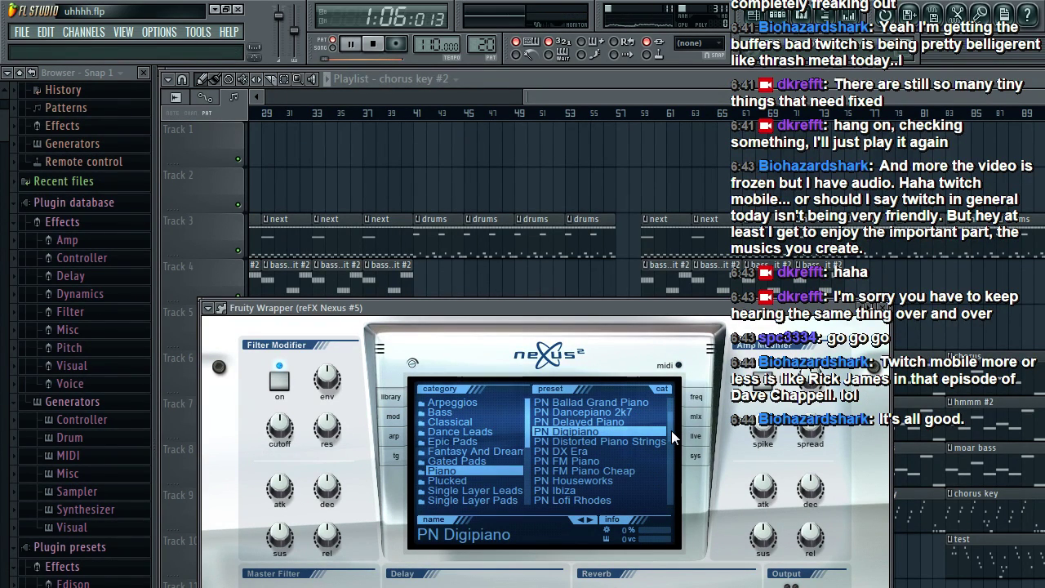
Step: Load the PN Netherworlds preset and audition the test pattern with it
drag(669, 432, 669, 455)
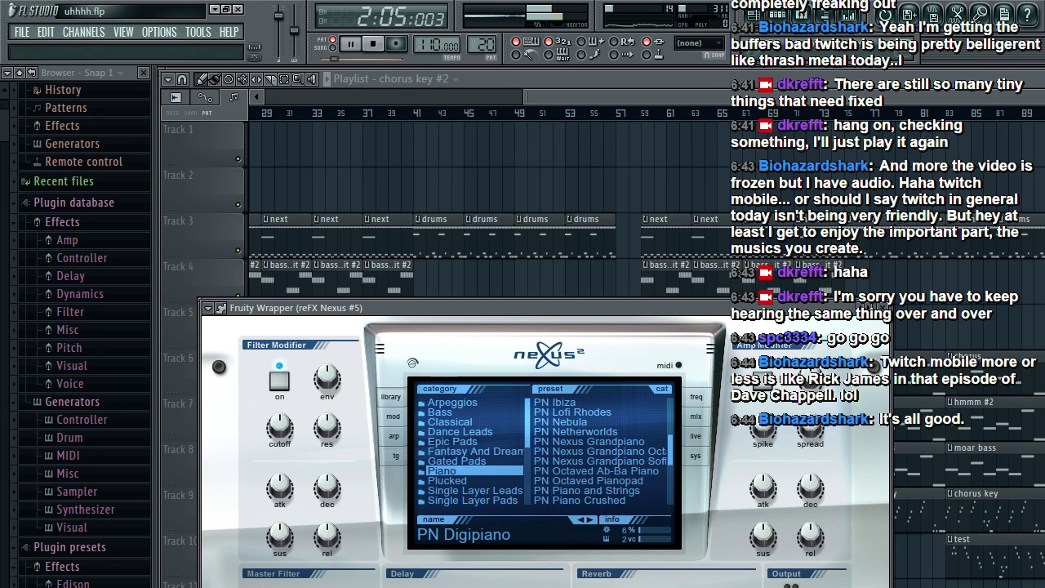
click(601, 432)
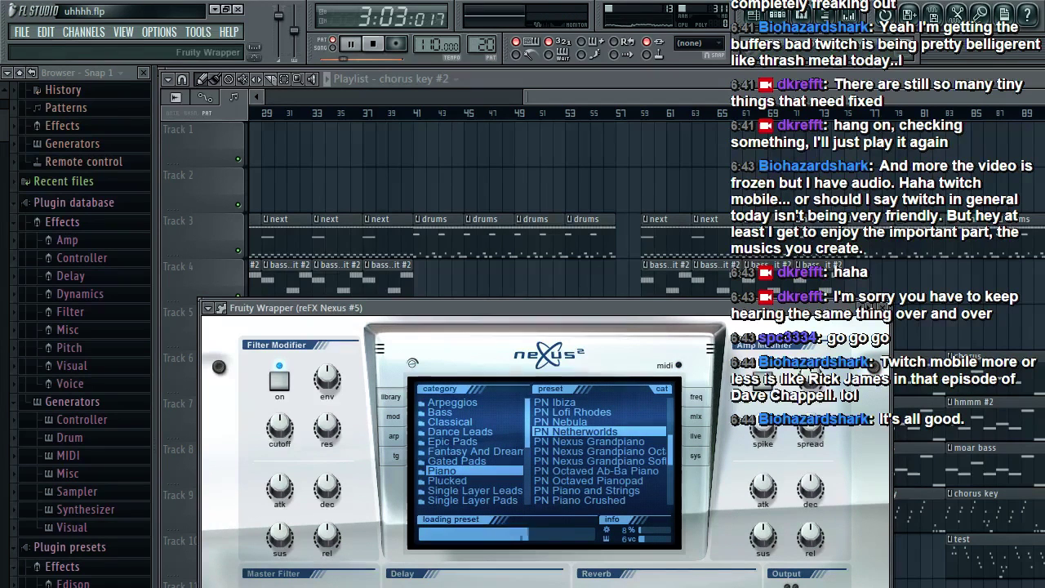
key(space)
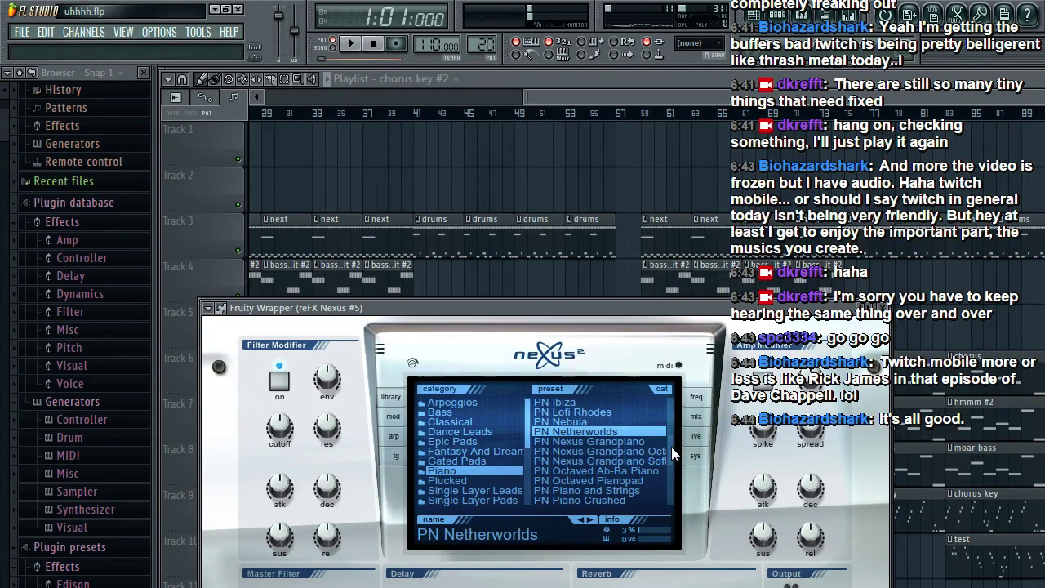
key(space)
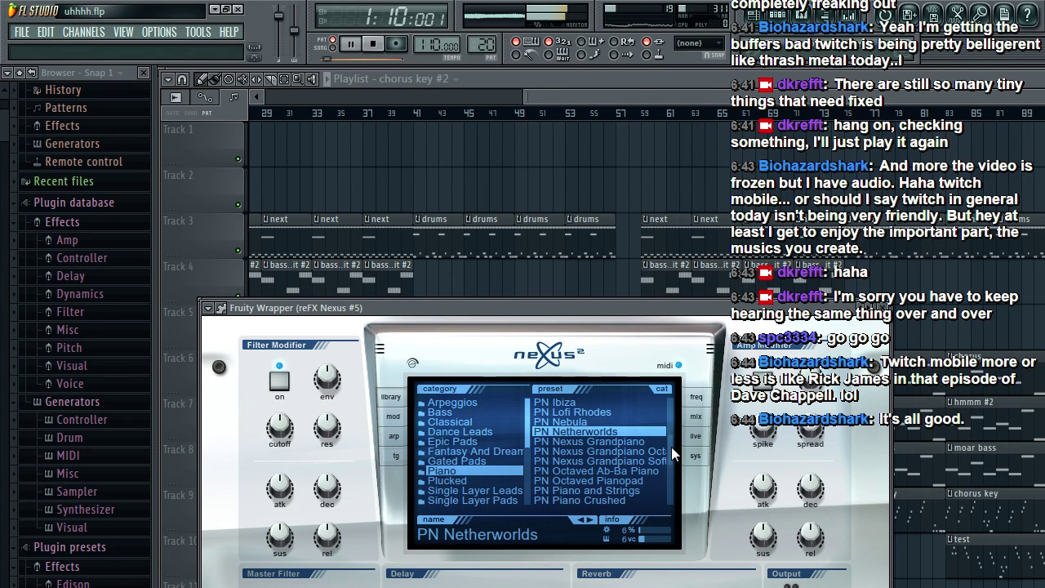
key(space)
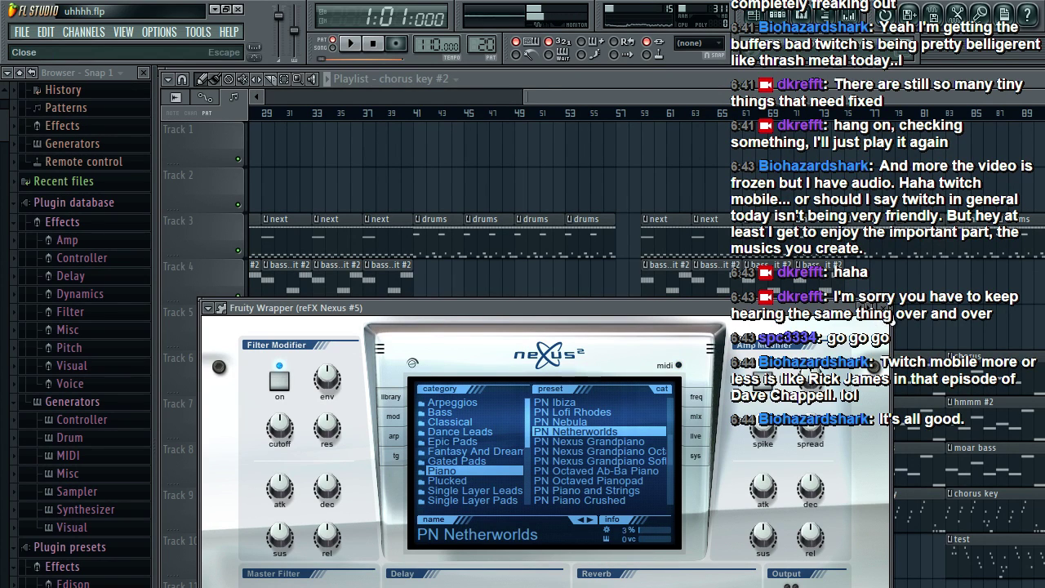
Step: Close the Nexus #5 plugin and play the song from bar 82 to hear the new sound in context
click(883, 308)
click(938, 114)
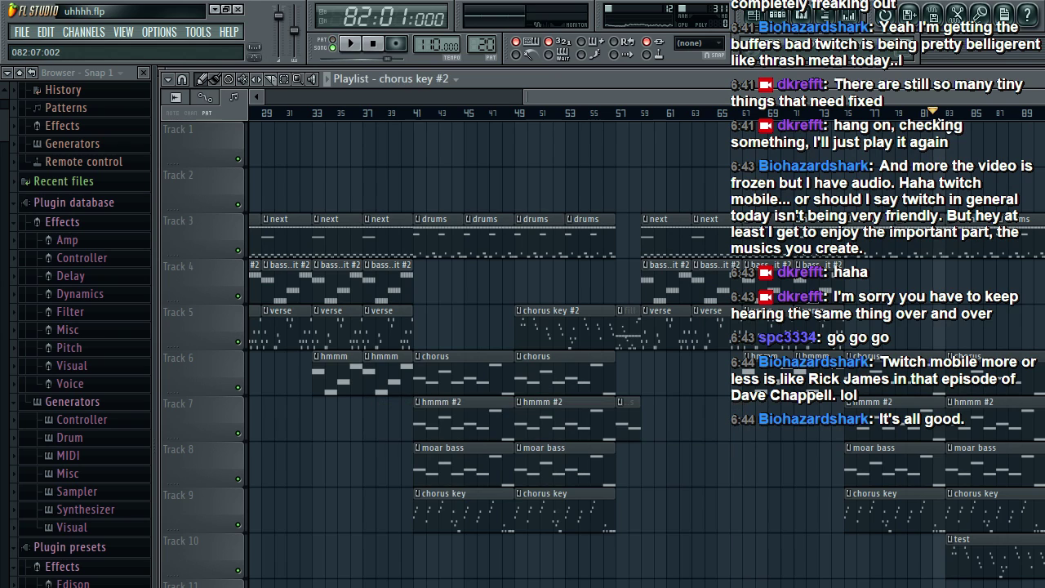
key(space)
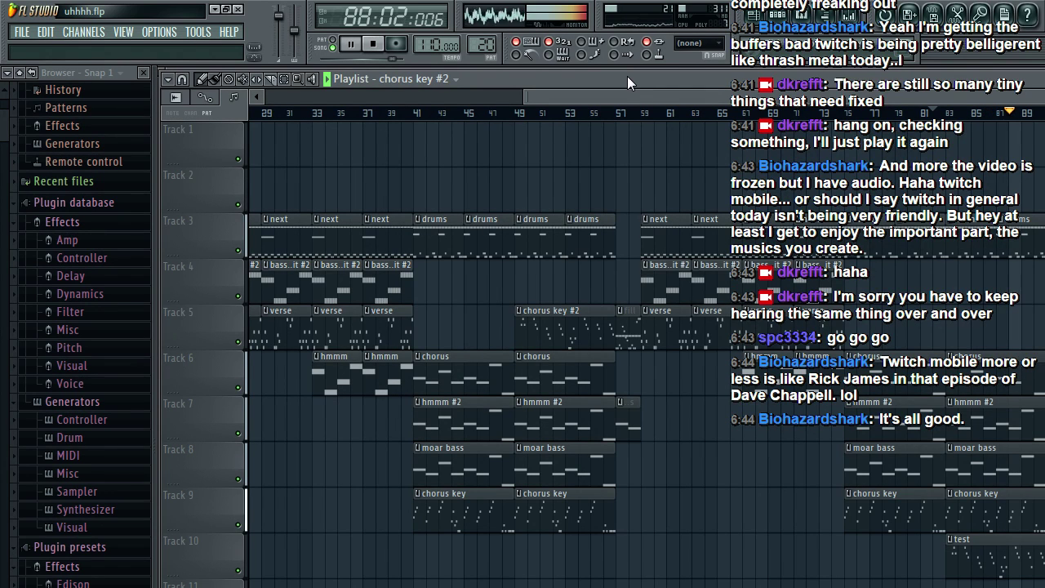
click(22, 32)
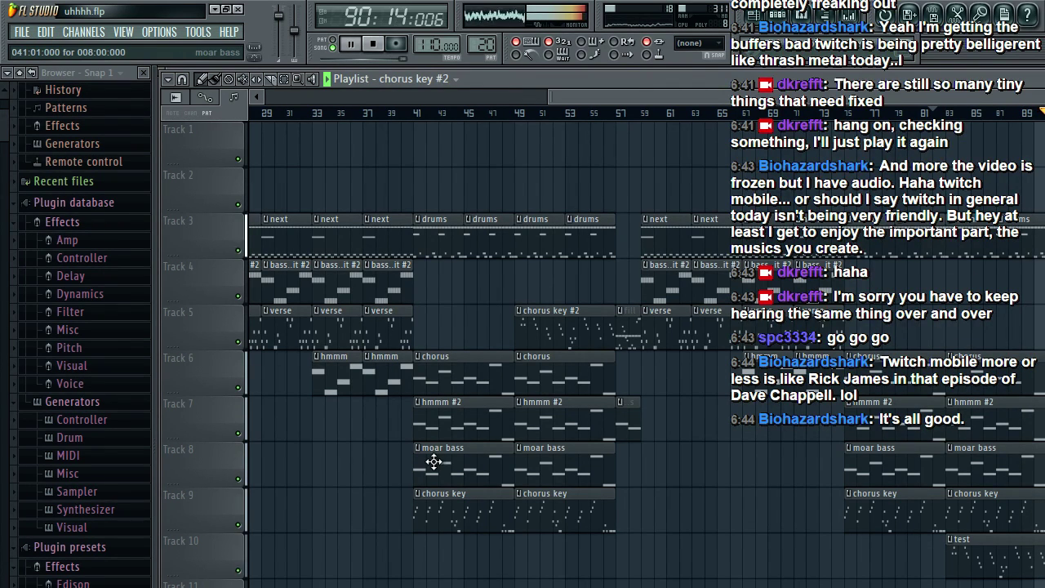
key(space)
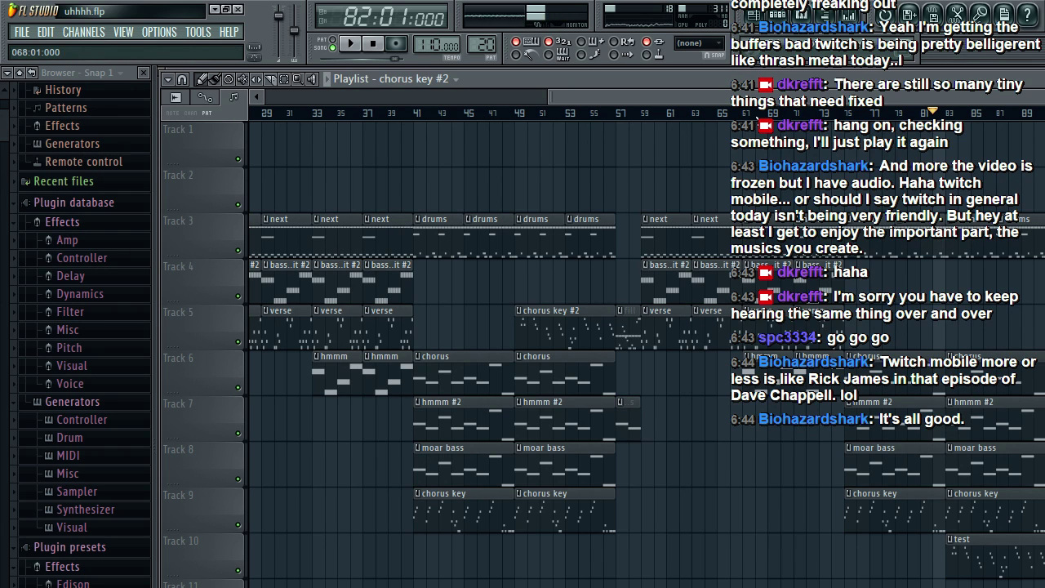
Step: Create a new empty pattern named bridge
click(778, 17)
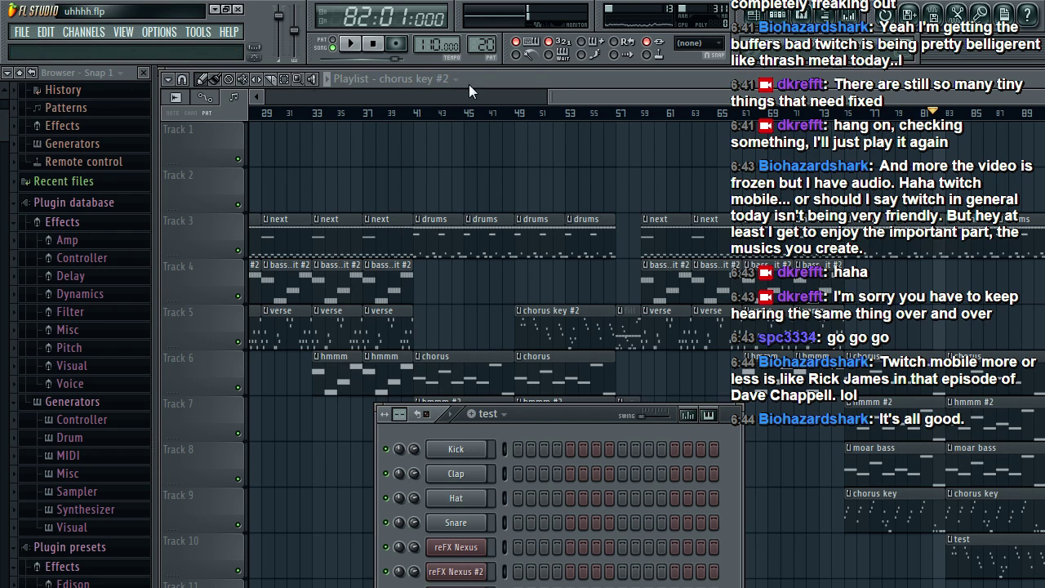
click(495, 415)
click(538, 428)
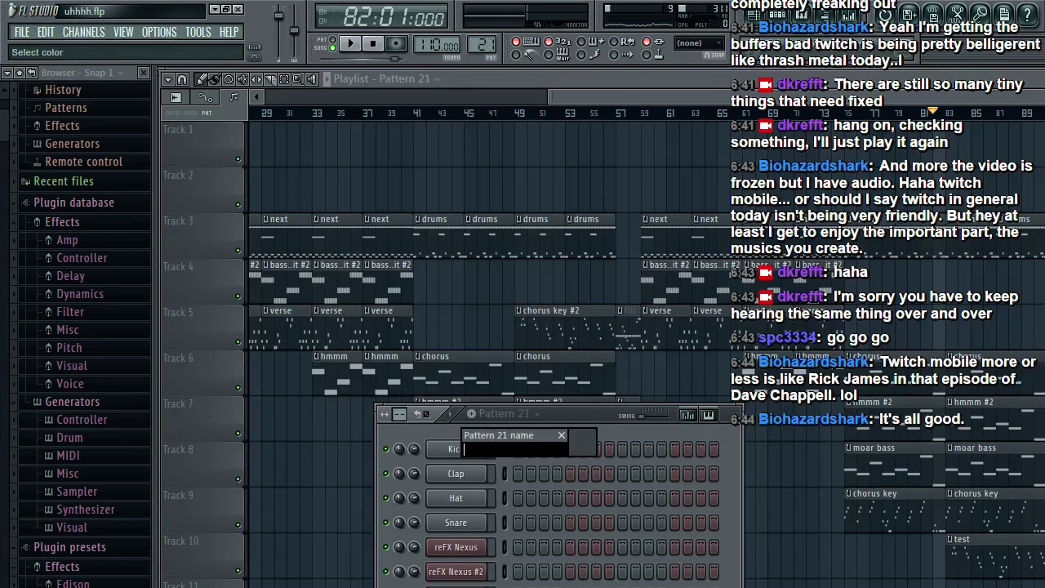
key(Return)
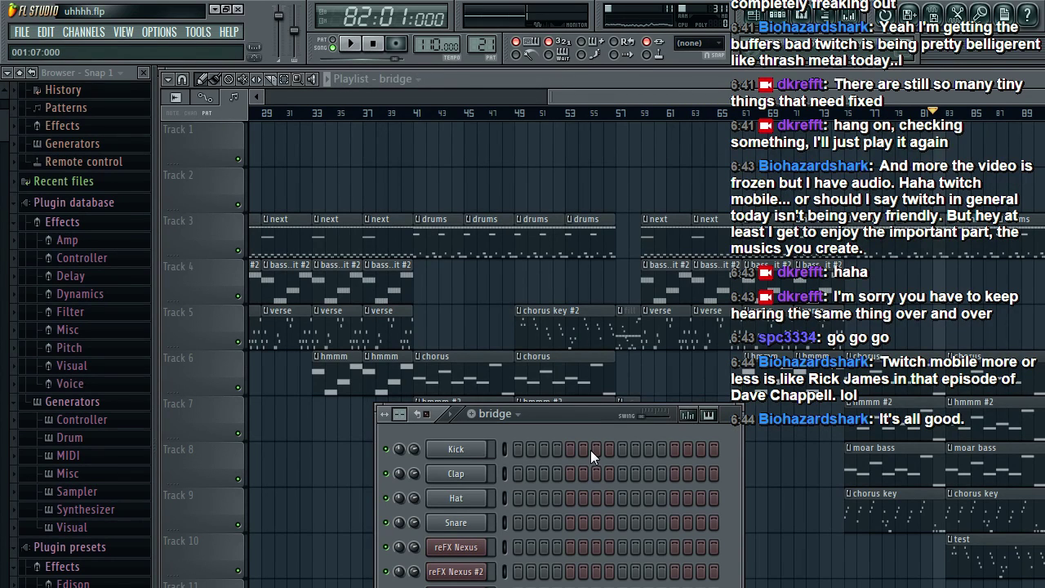
click(22, 32)
click(42, 99)
Step: Open the reFX Nexus and reFX Nexus #2 instruments and play a few notes to compare their sounds for the bridge
click(464, 551)
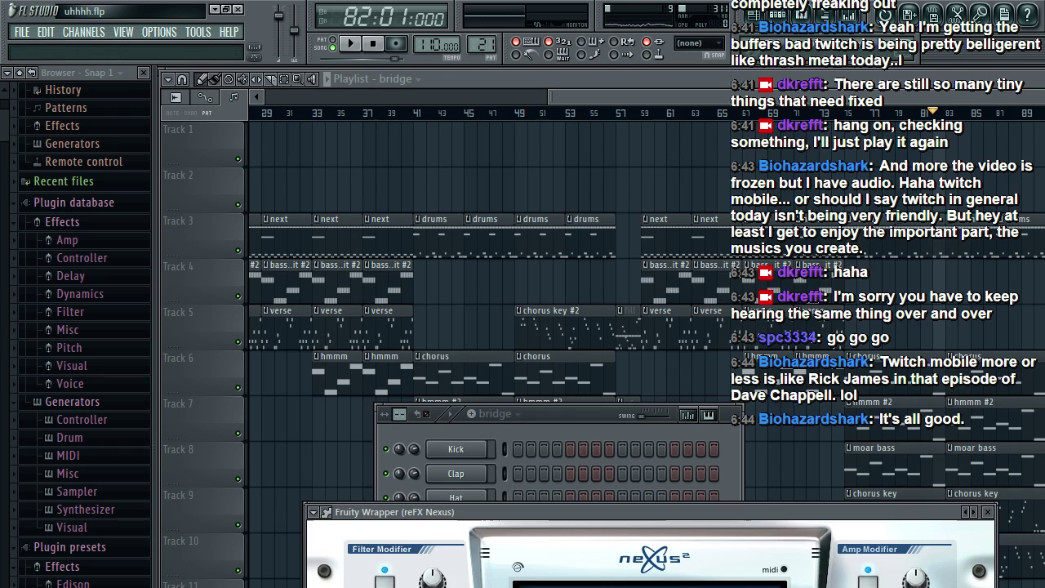
click(601, 415)
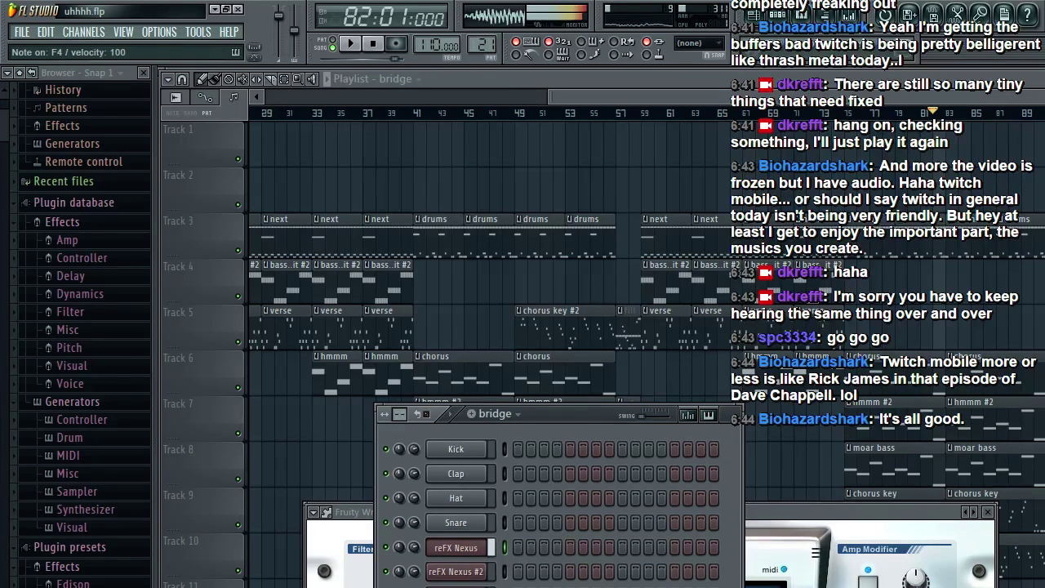
click(831, 523)
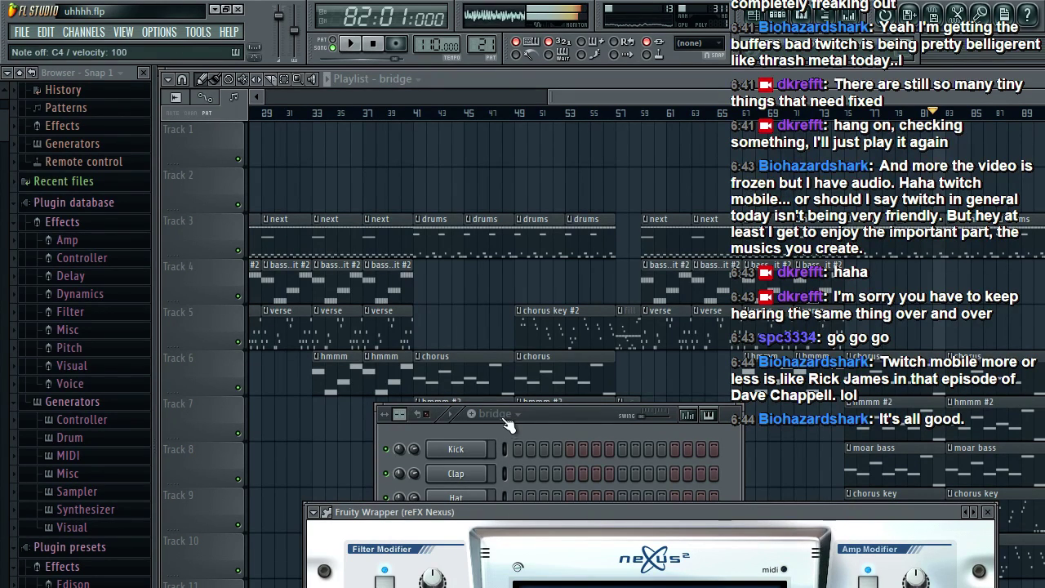
click(570, 416)
click(456, 572)
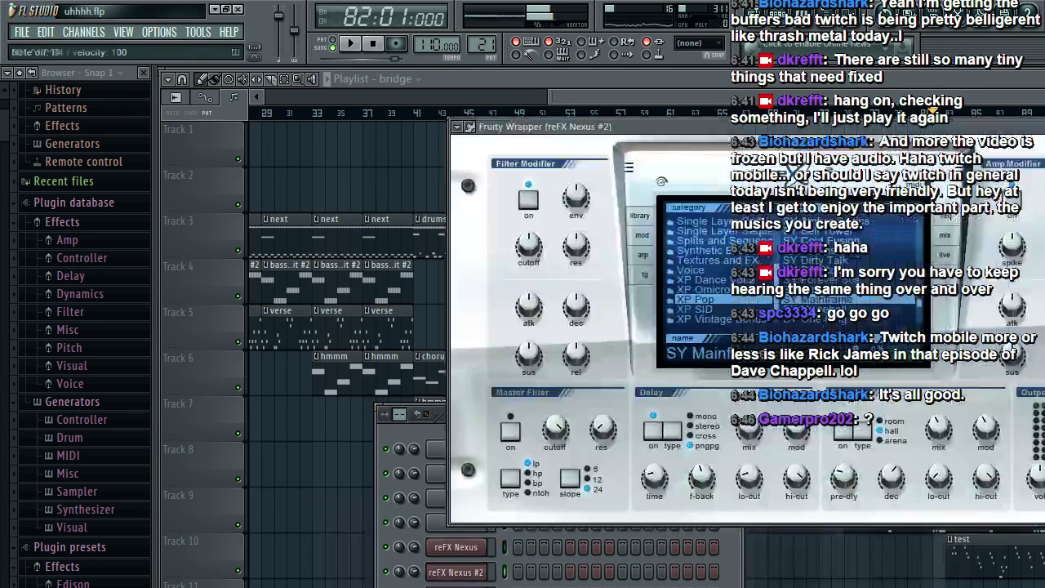
key(v)
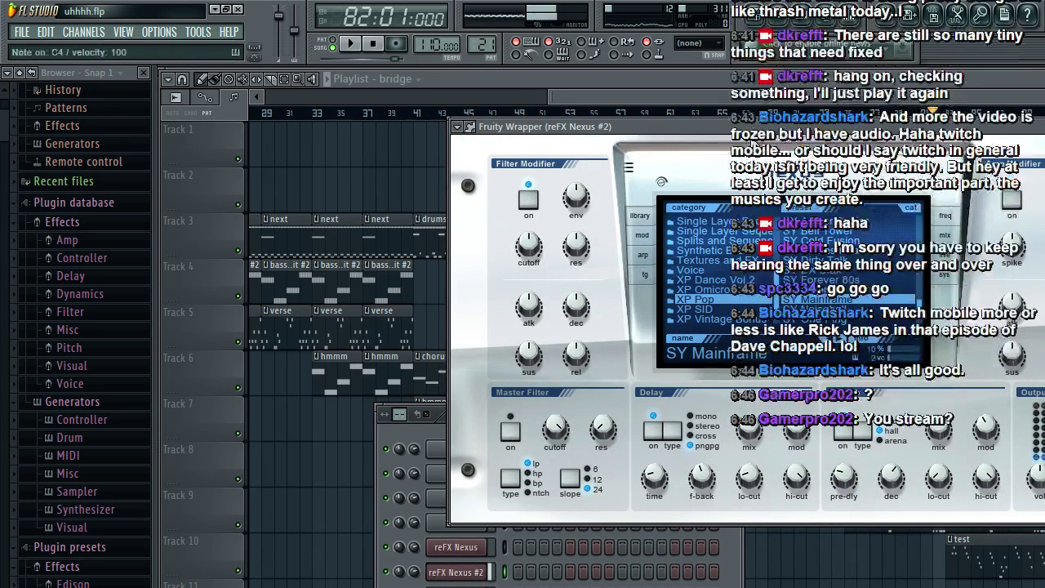
key(z)
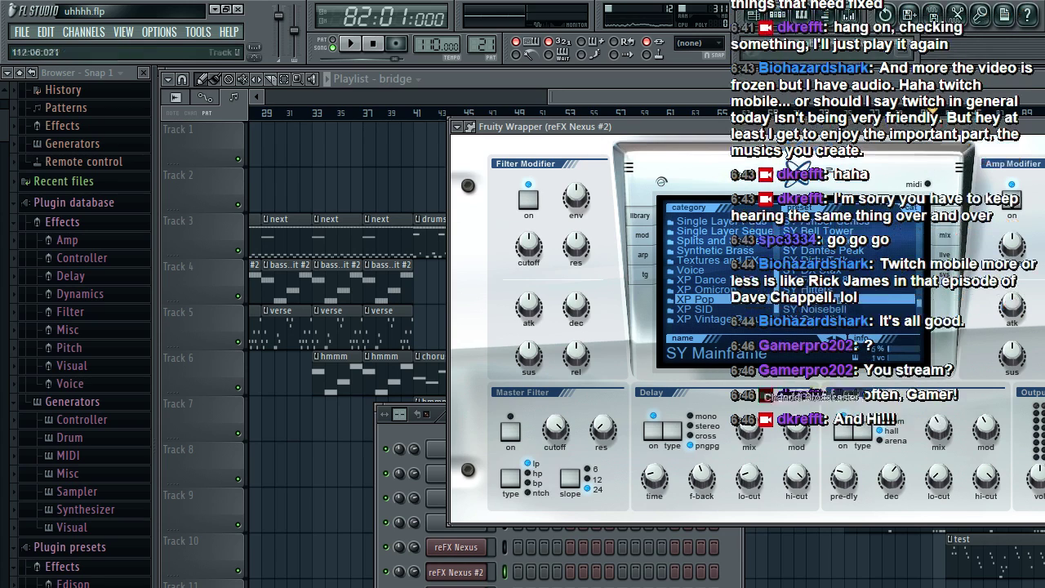
drag(784, 126, 871, 290)
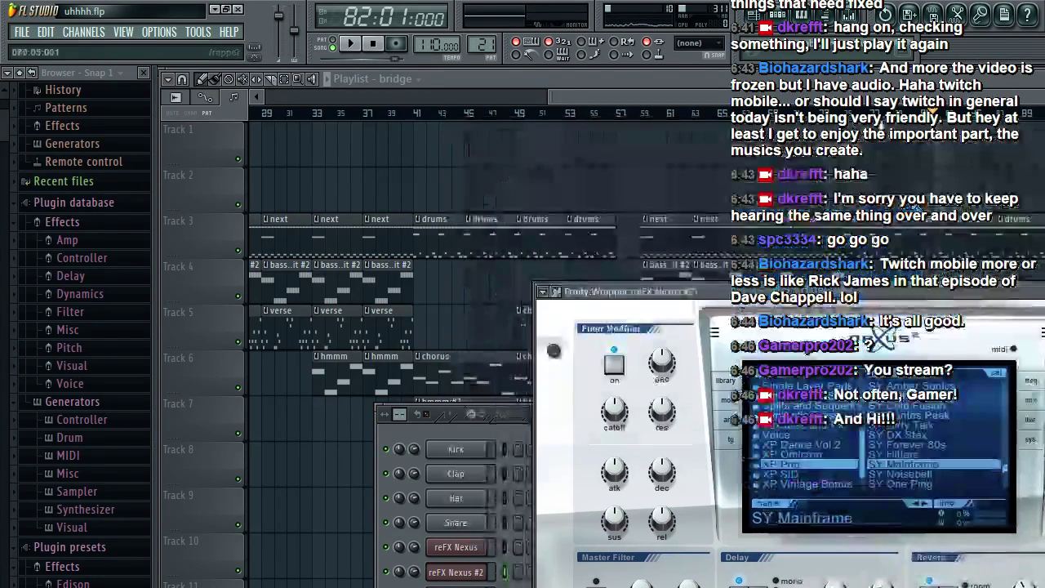
click(817, 96)
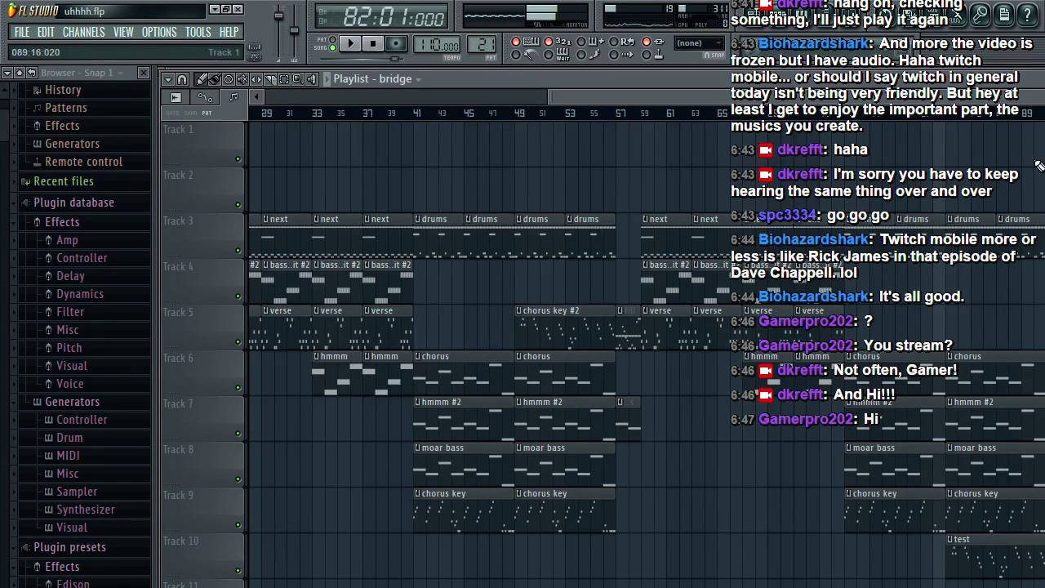
Step: Examine the notes of the second chorus clip on Track 6 in the piano roll
scroll(907, 381, right, 3)
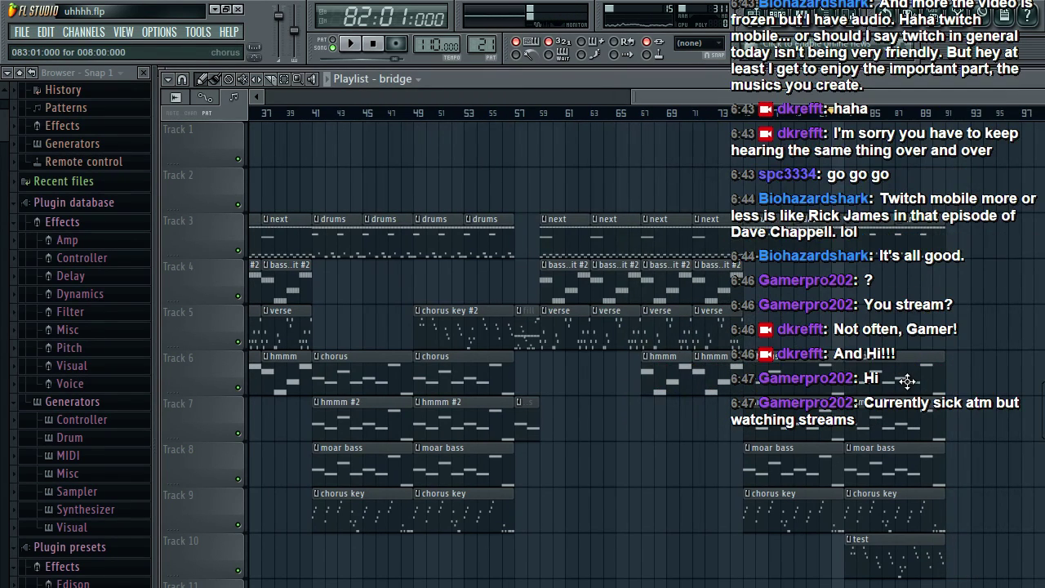
double_click(907, 381)
drag(783, 96, 329, 100)
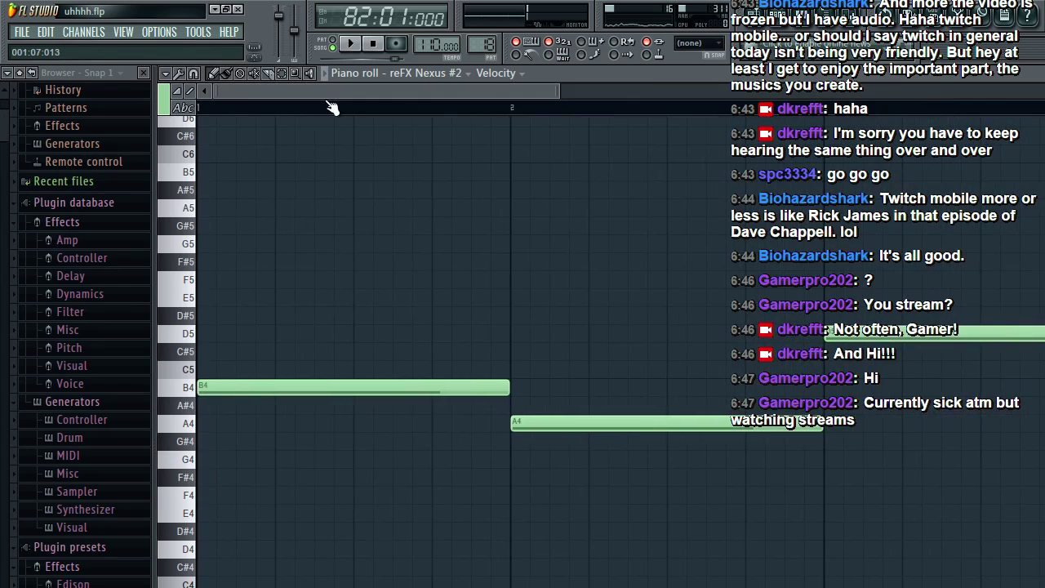
key(ctrl+a)
click(762, 14)
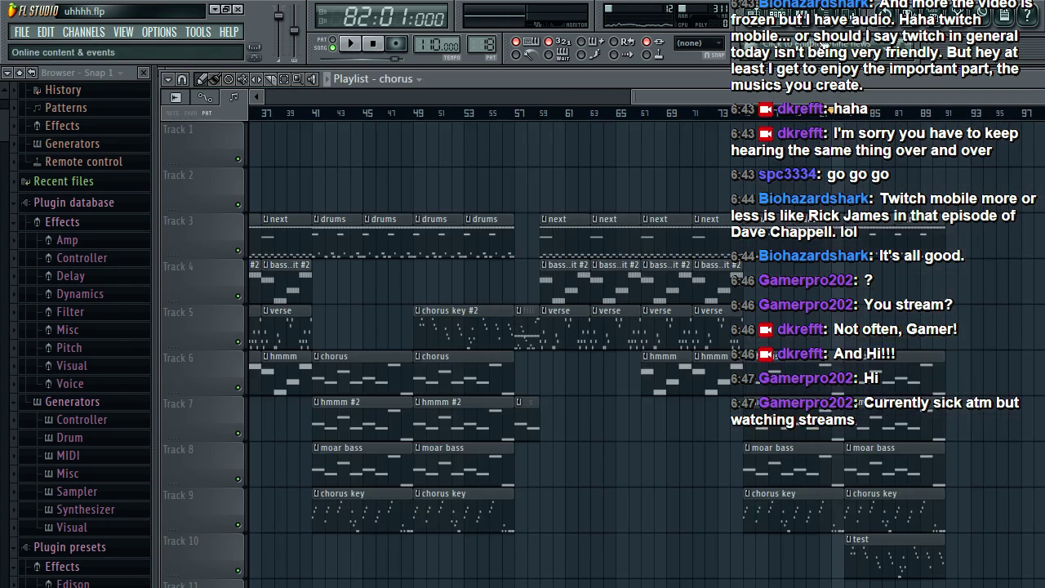
Step: Make bridge the active pattern and place a clip of it at bar 91 on Track 2
key(F6)
click(518, 414)
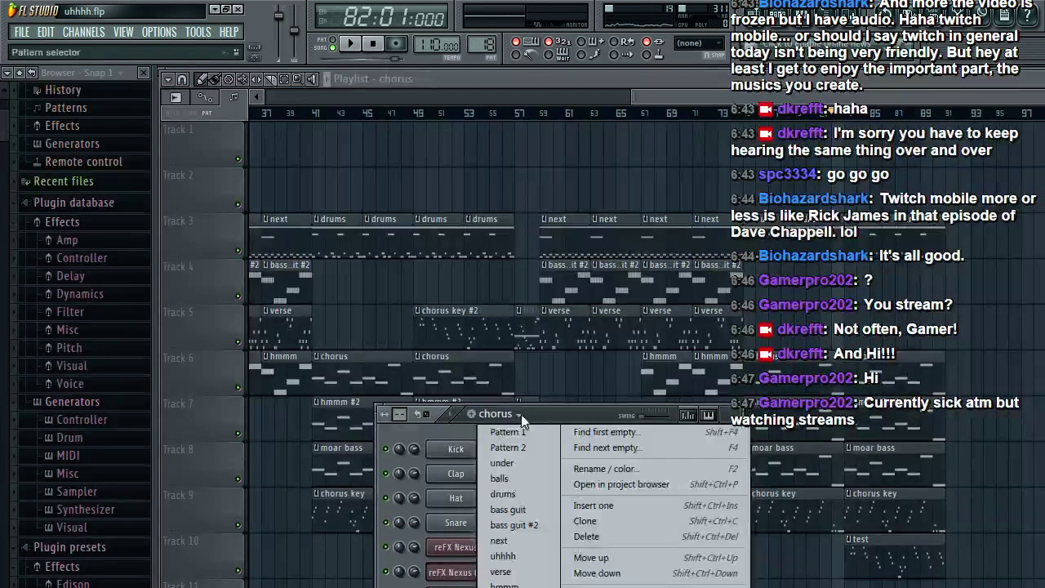
click(457, 563)
key(F6)
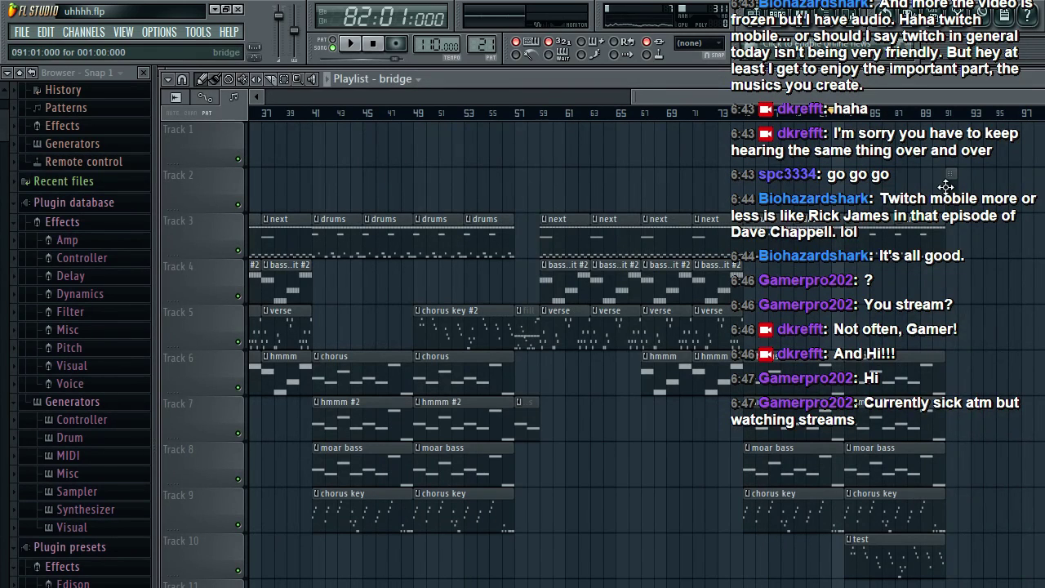
Step: Draw four two-step notes for reFX Nexus #2 from the start of bar 1, alternating B3 and A3, and play them back
key(F6)
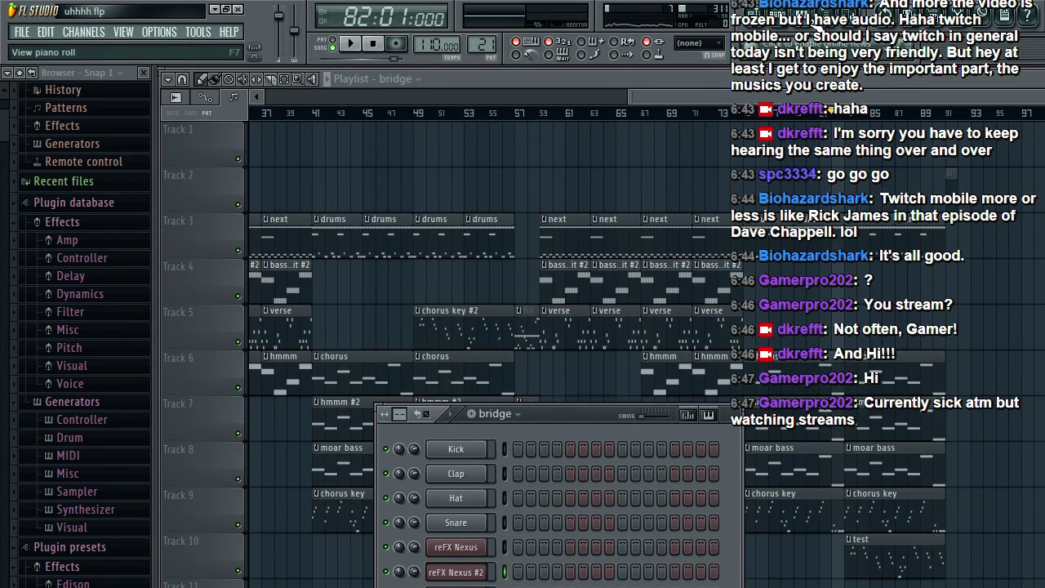
click(817, 18)
scroll(207, 493, down, 4)
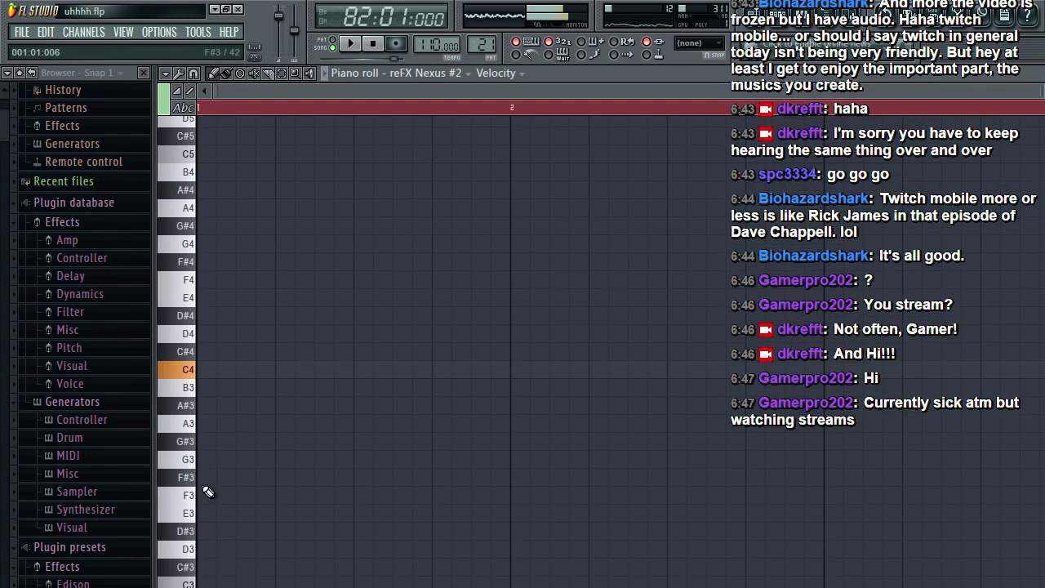
click(200, 389)
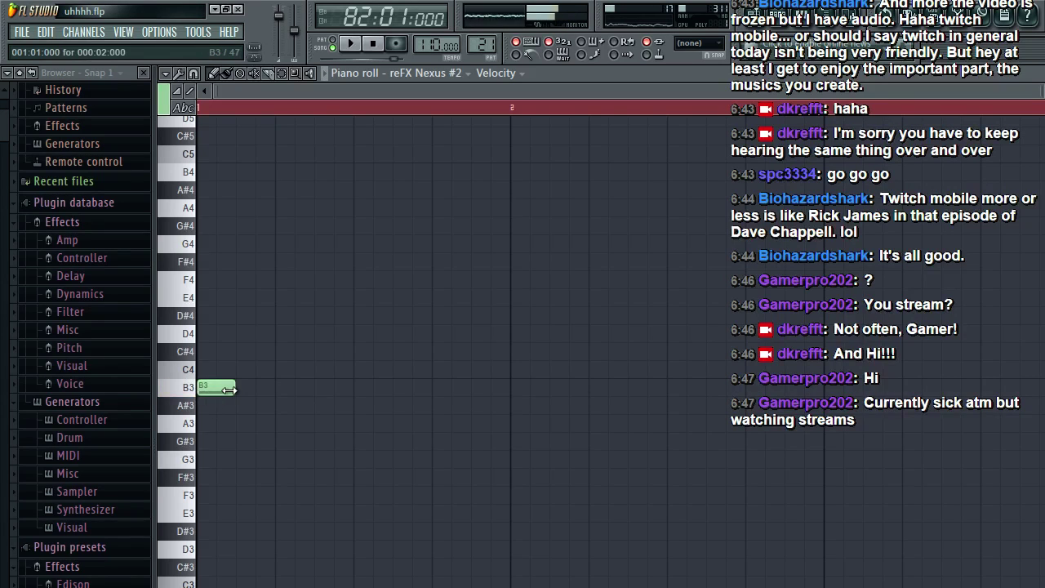
mouse_move(235, 388)
mouse_down()
mouse_move(275, 389)
mouse_move(243, 398)
mouse_up()
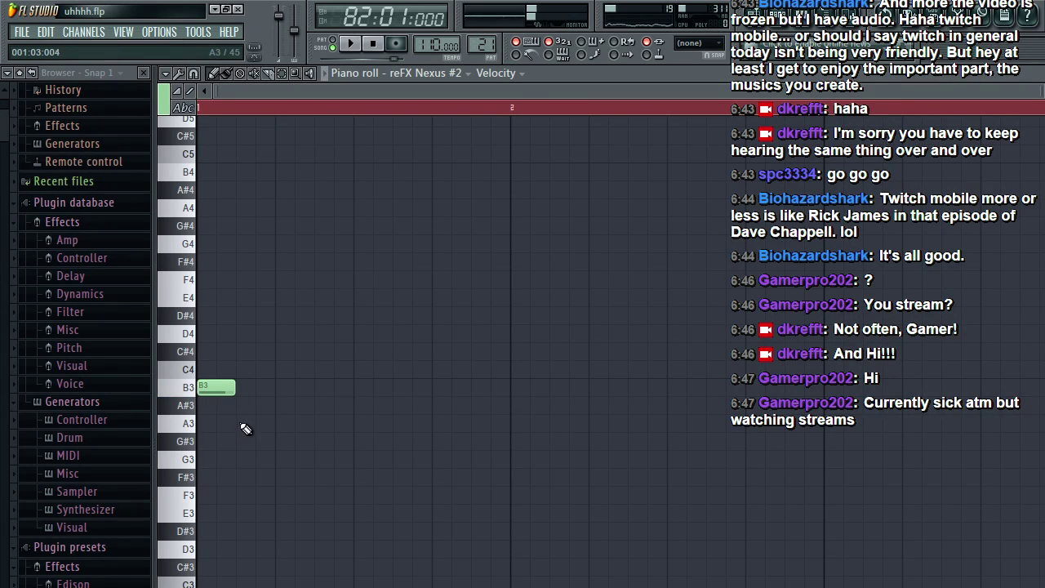
click(245, 426)
click(283, 389)
click(323, 426)
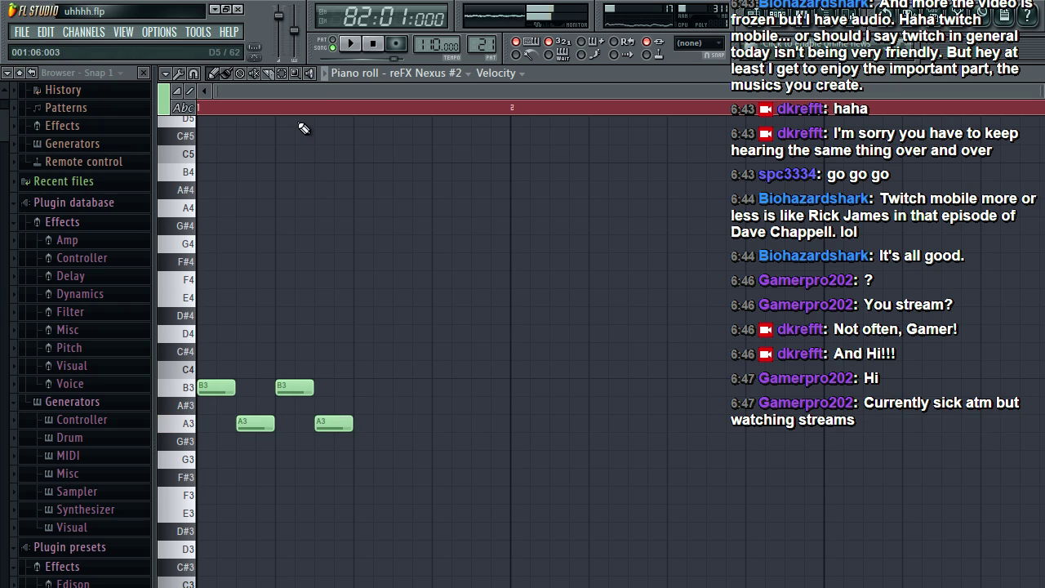
click(350, 43)
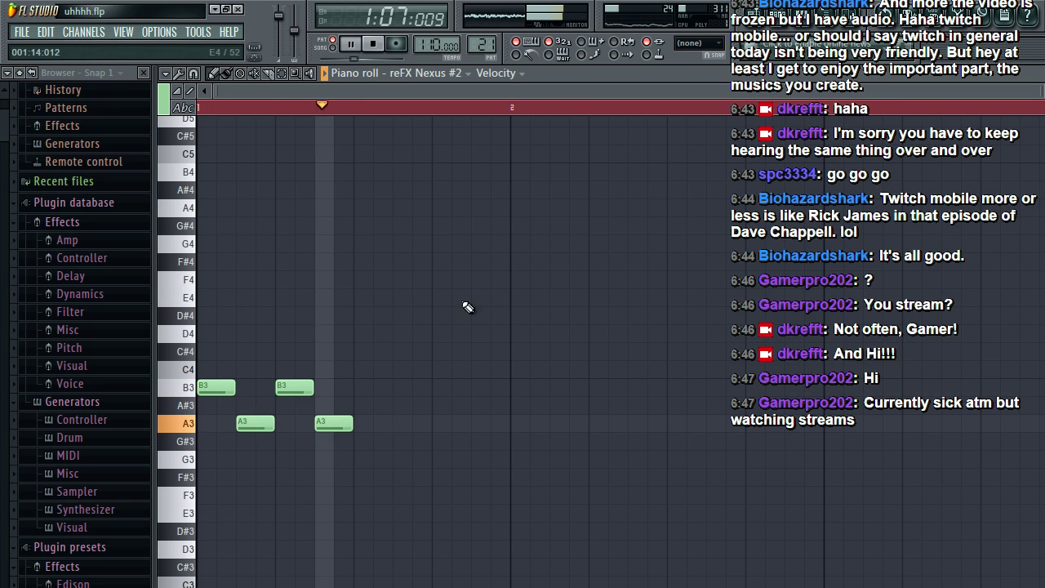
key(space)
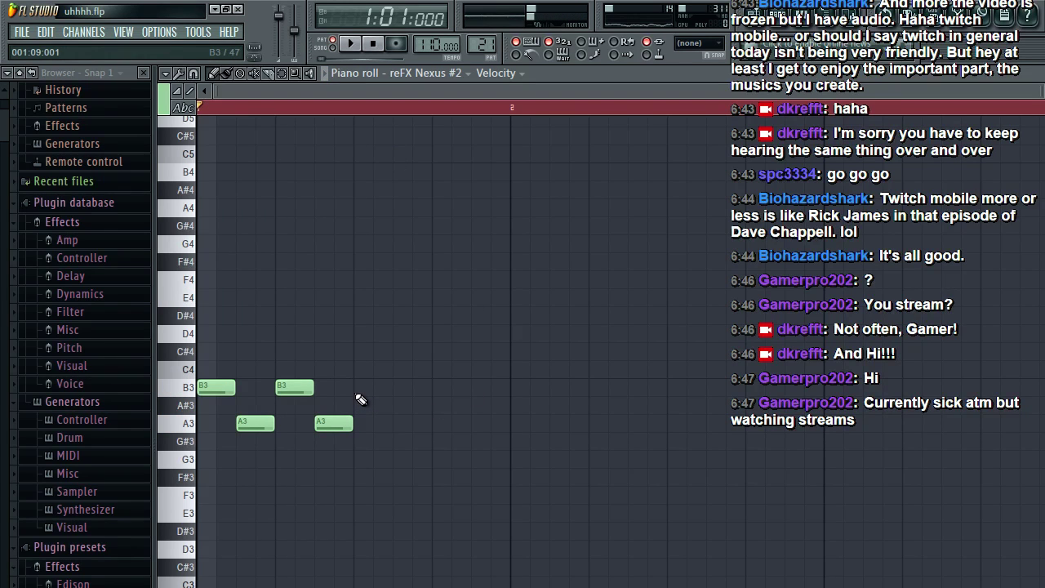
Step: Fill the rest of bar 1 with four more notes alternating B3 and A3, and play the pattern back
click(358, 389)
click(400, 424)
click(441, 390)
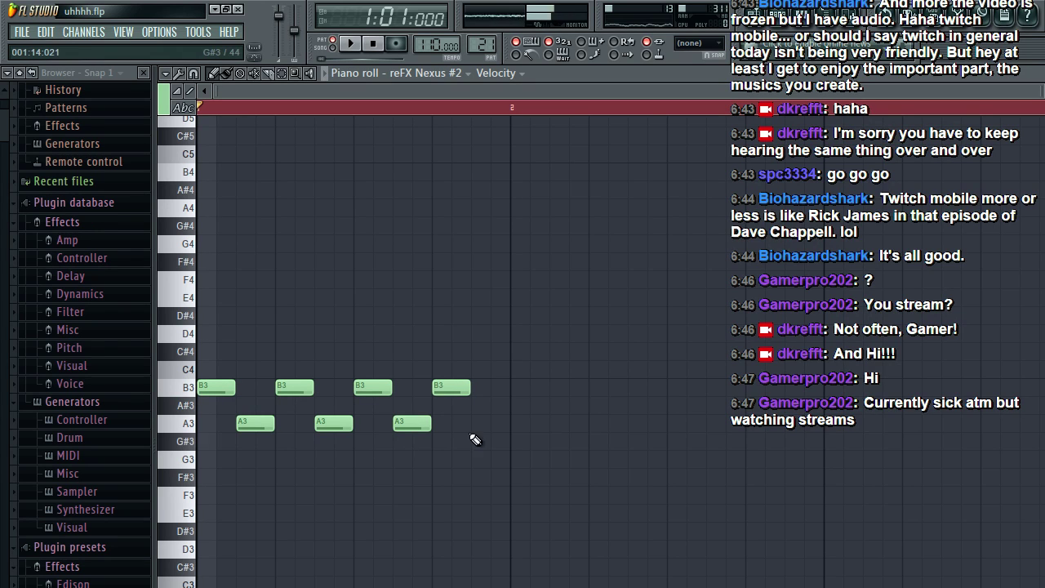
drag(474, 441, 485, 418)
key(space)
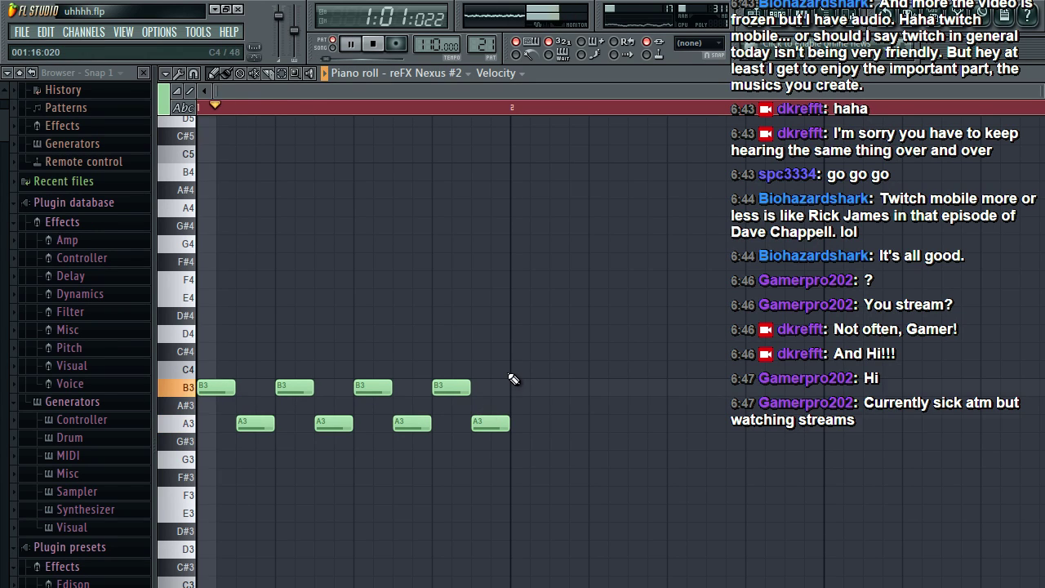
key(space)
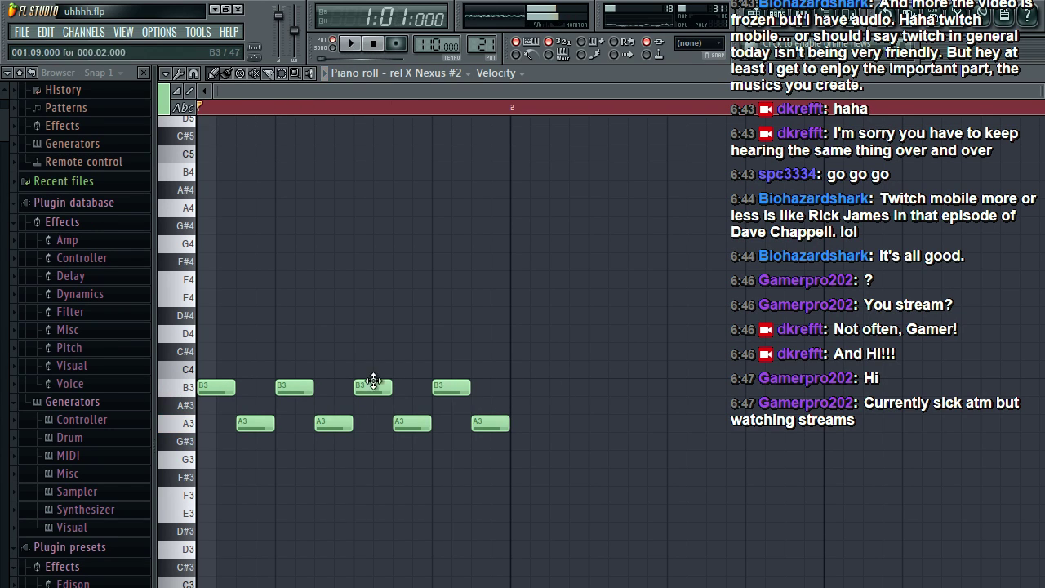
Step: Draw four two-step notes from the start of bar 2, alternating E4 and D4, and play the pattern back
click(527, 335)
click(531, 338)
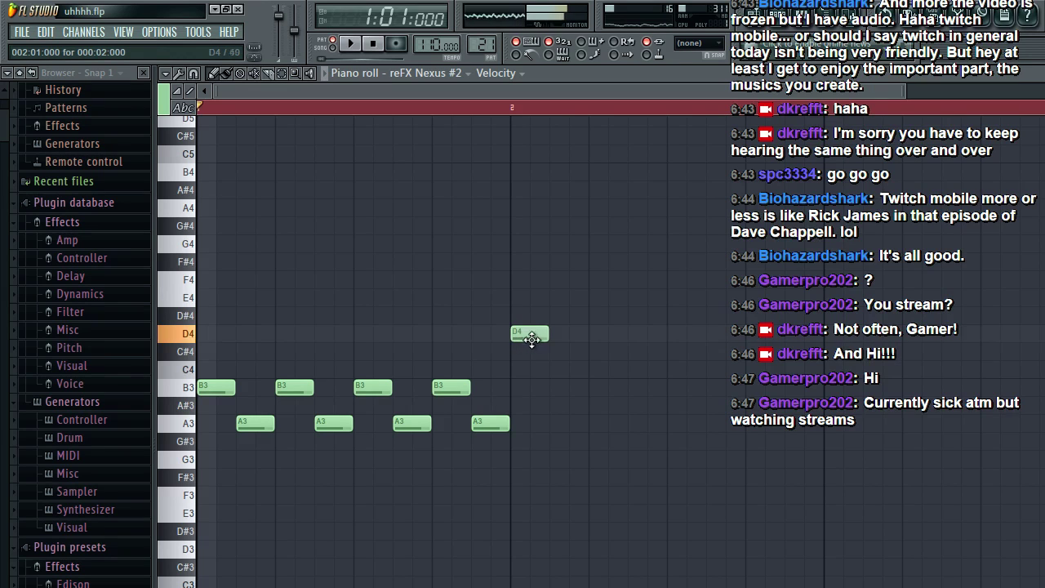
drag(532, 338, 534, 292)
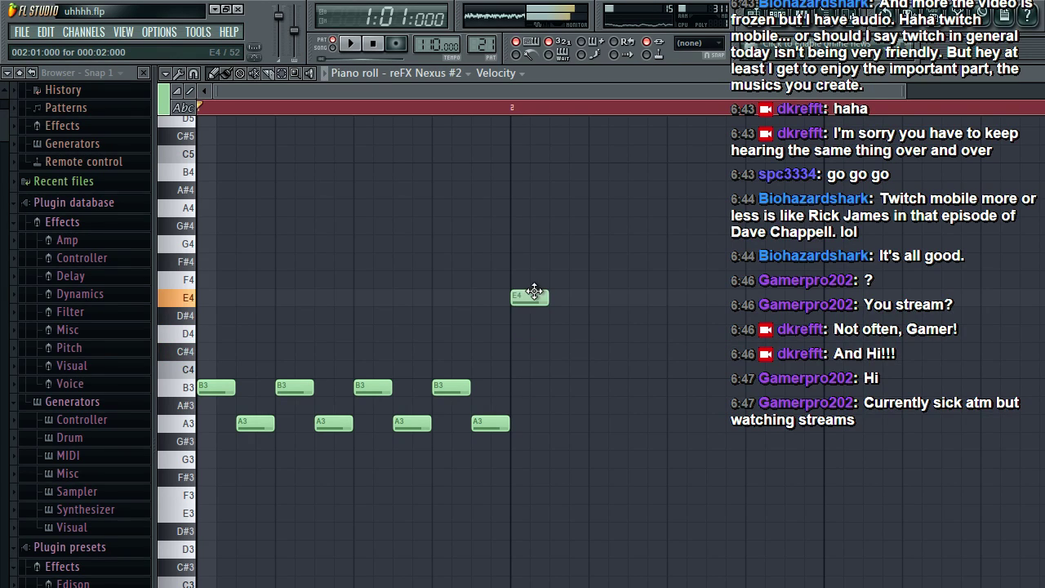
click(556, 335)
click(596, 299)
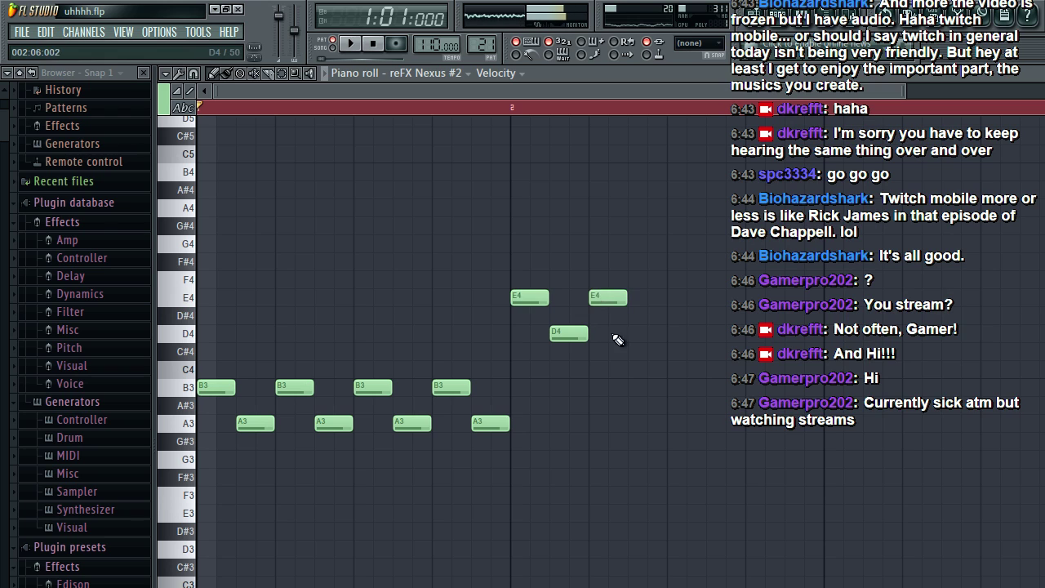
click(633, 334)
key(space)
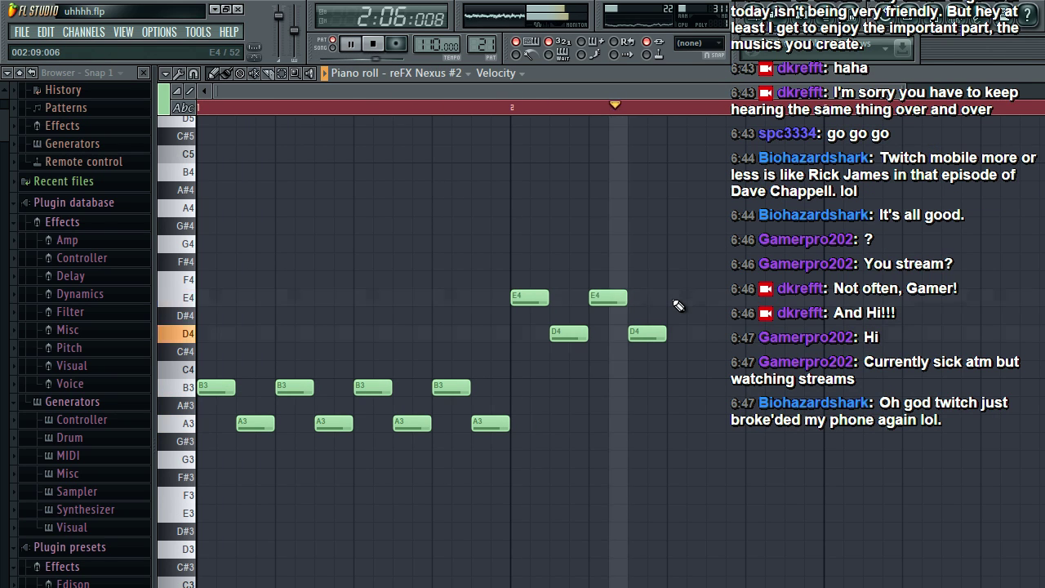
Step: Fill the rest of bar 2 with four more notes alternating E4 and D4, and stop playback
click(676, 299)
click(712, 334)
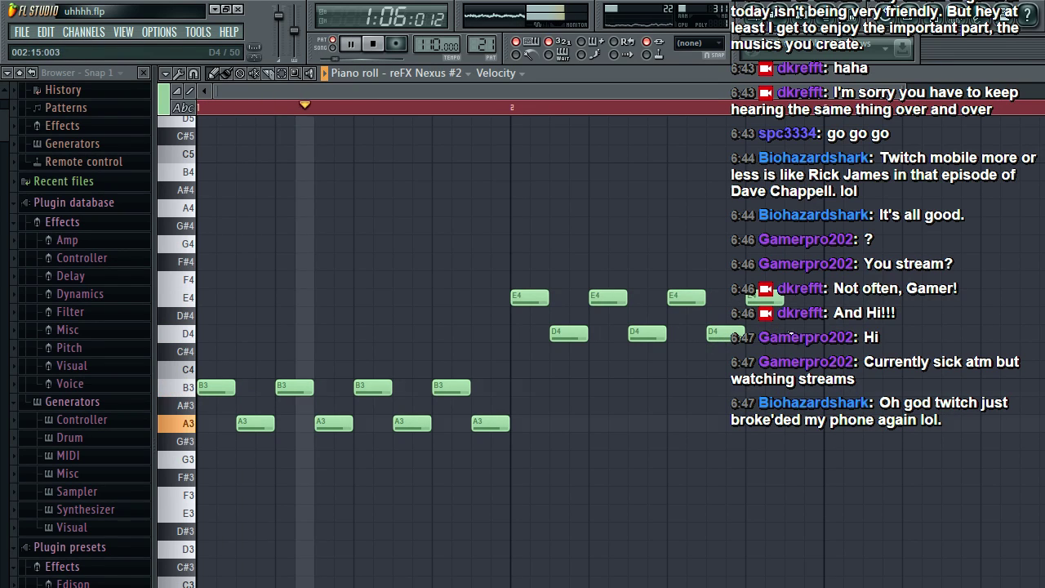
click(791, 335)
drag(724, 93, 921, 119)
key(space)
Step: Fill bar 3 with eight two-step notes alternating C4 and A3, playing the pattern while drawing them
click(560, 375)
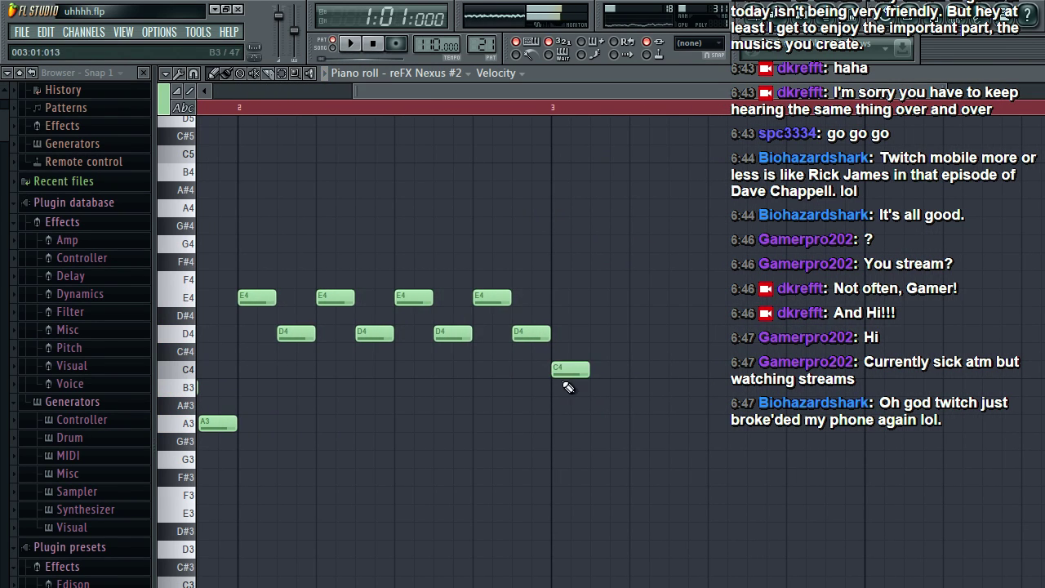
click(603, 423)
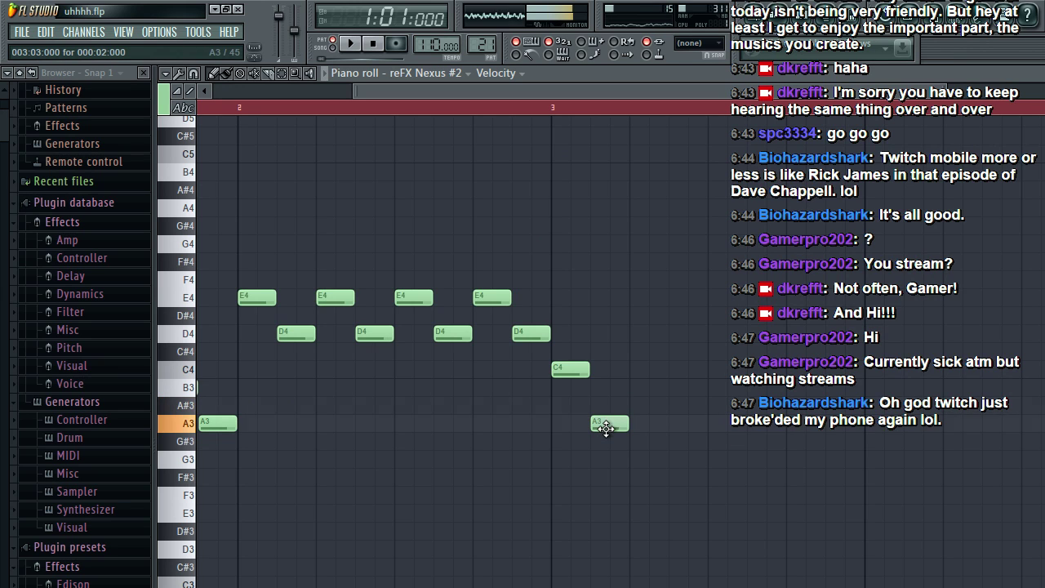
key(space)
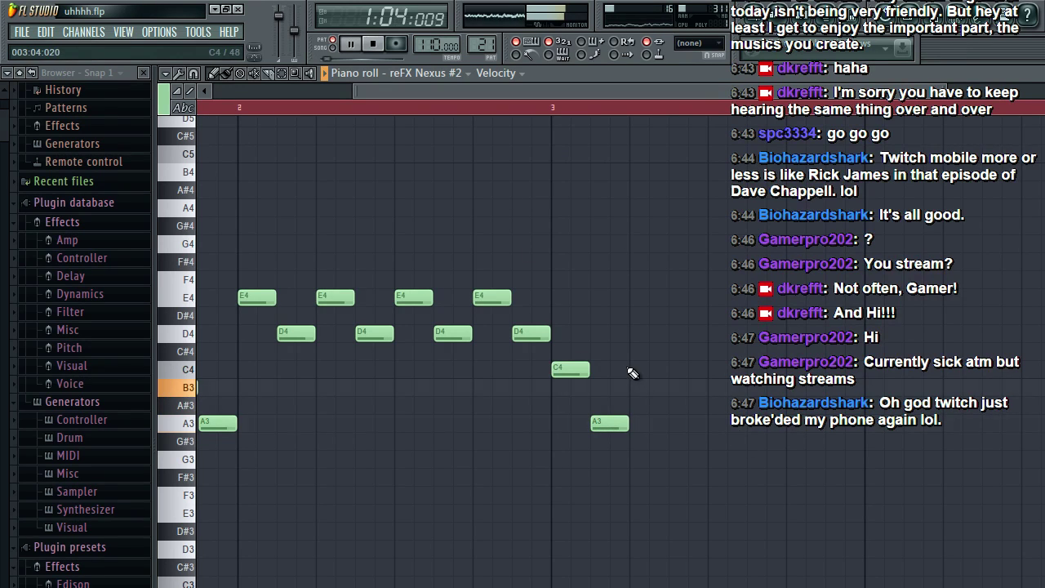
click(635, 369)
click(678, 425)
click(714, 371)
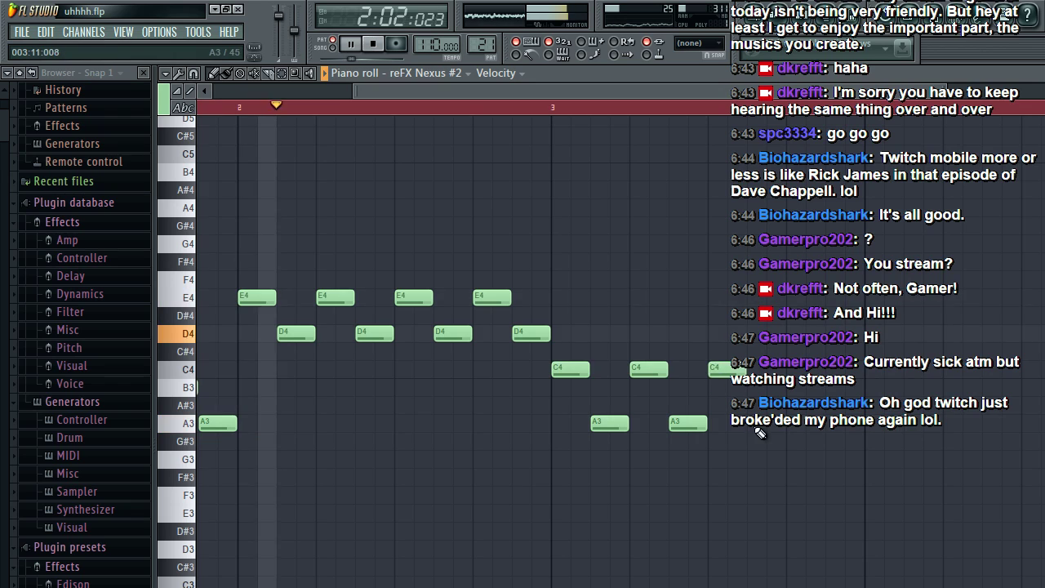
click(756, 426)
click(789, 372)
click(833, 423)
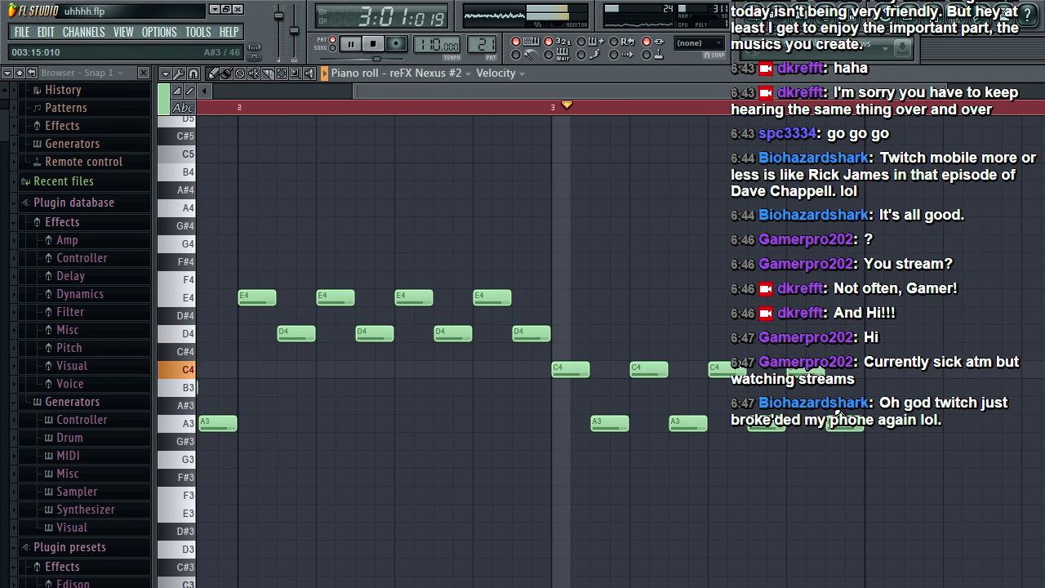
key(space)
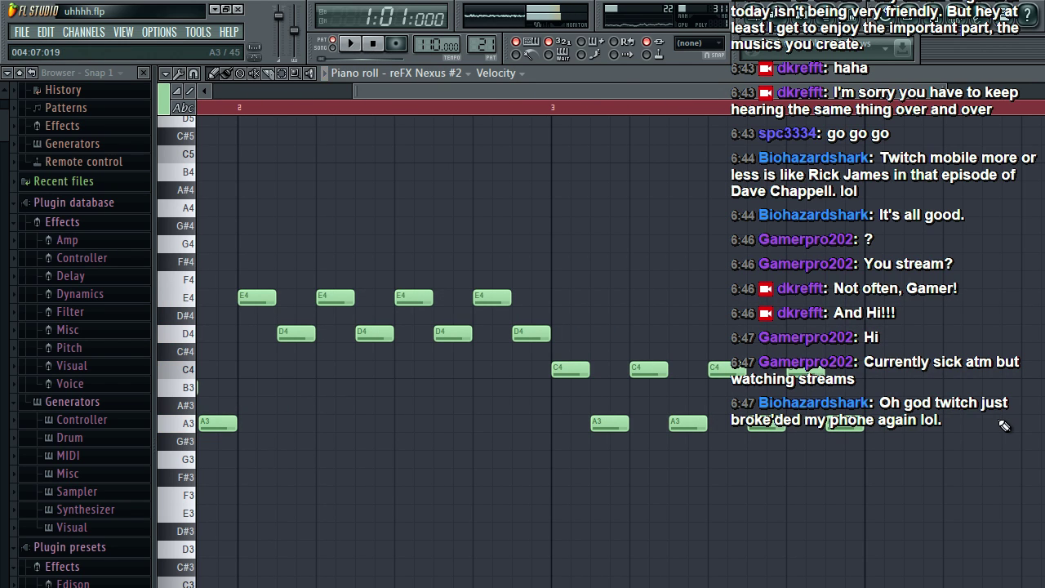
Step: Draw four two-step notes from the start of bar 4, alternating A3 and G3
drag(679, 97, 814, 221)
drag(612, 441, 613, 418)
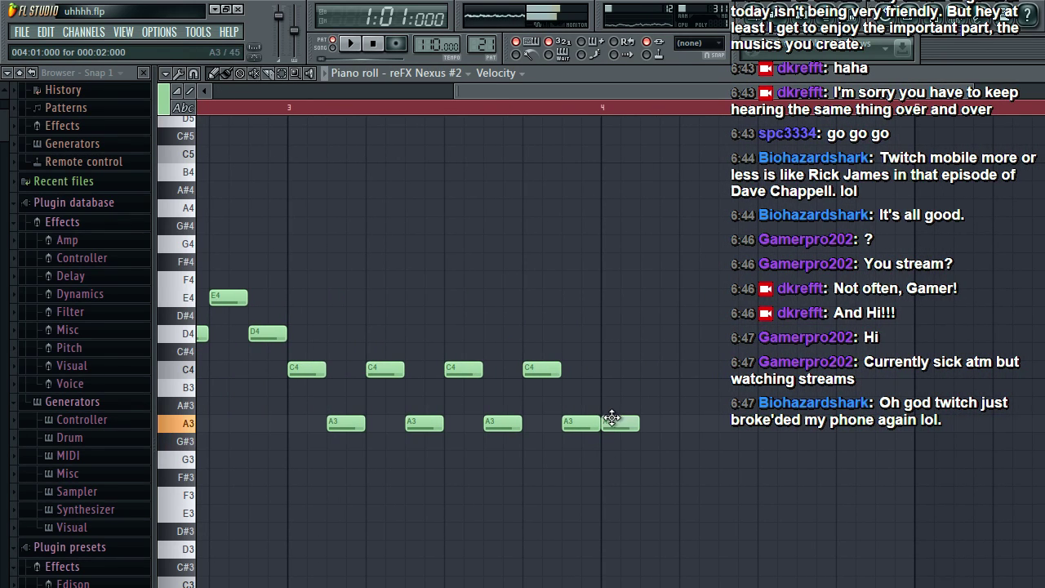
click(660, 459)
click(690, 423)
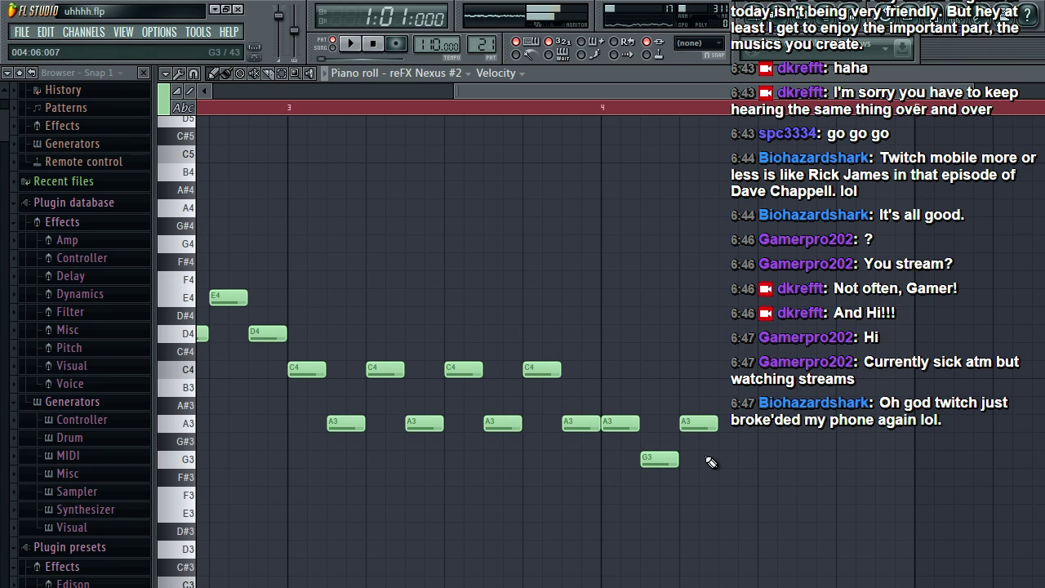
click(725, 460)
Step: Finish bar 4 with descending two-step notes F4, D4, C4 and A3, and play back the full four-bar pattern
click(770, 280)
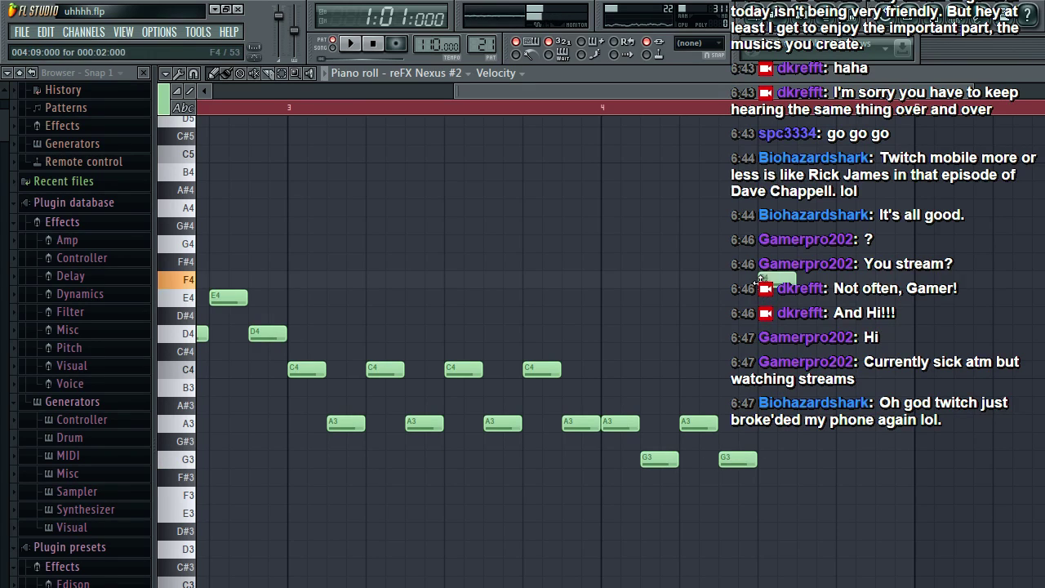
click(799, 317)
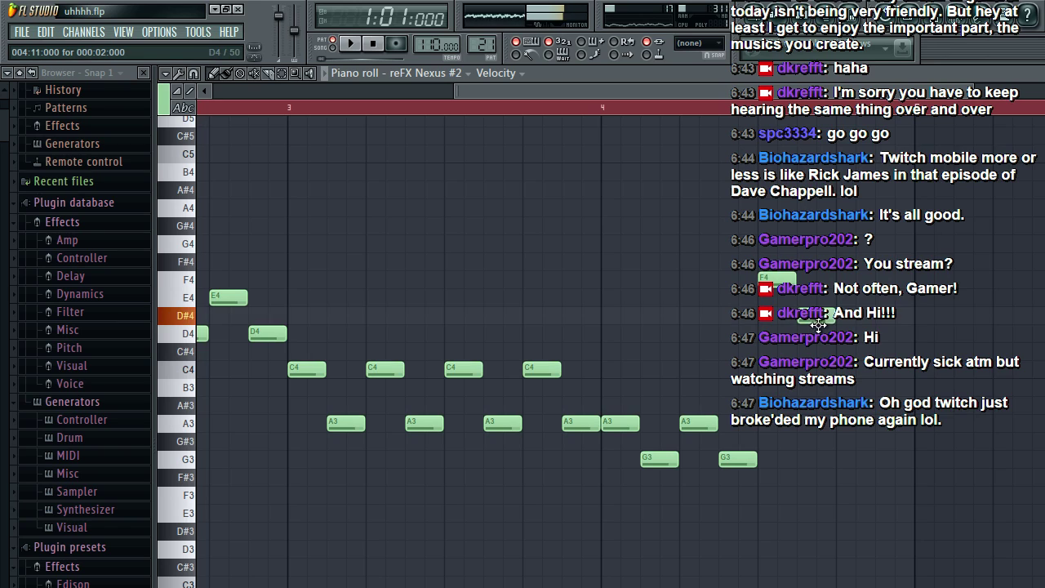
drag(799, 322, 805, 337)
click(846, 370)
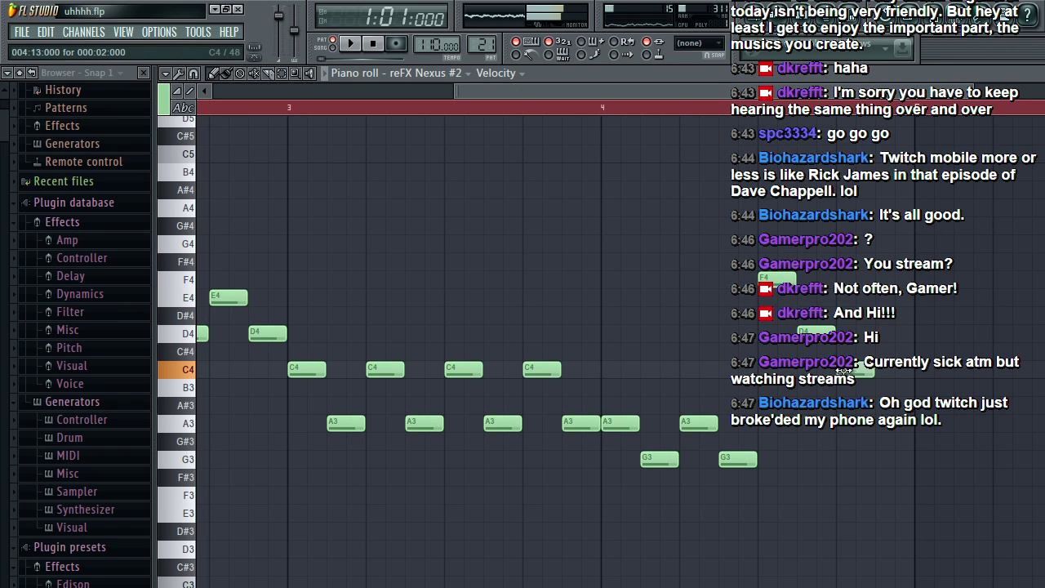
click(874, 423)
drag(878, 423, 898, 423)
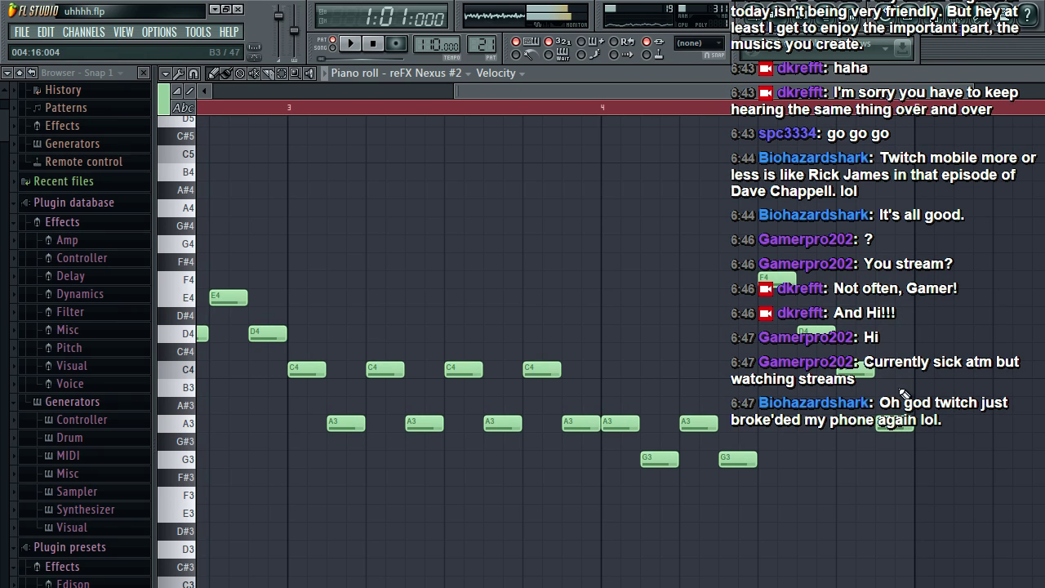
key(space)
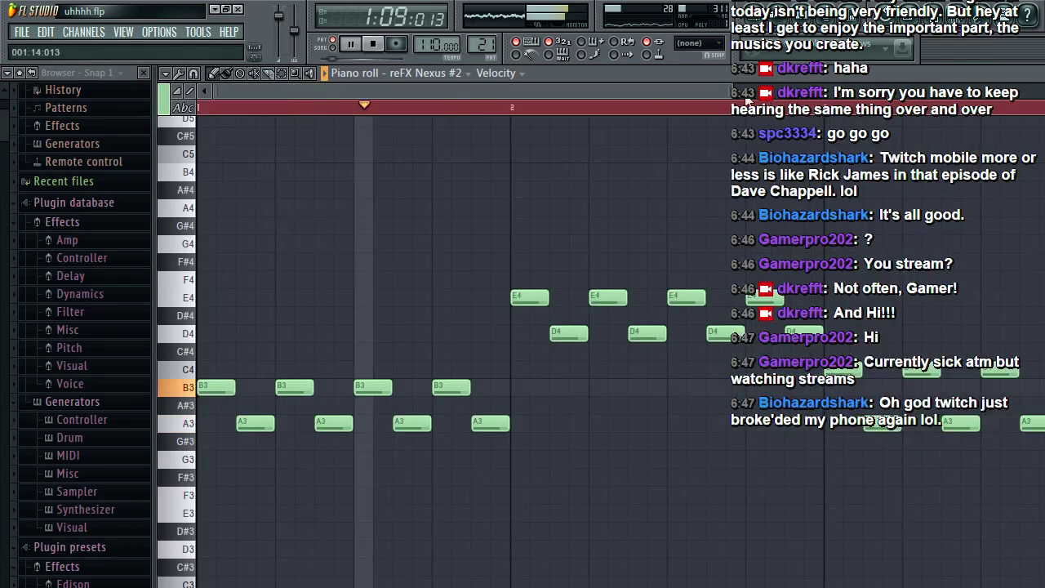
drag(729, 89, 923, 99)
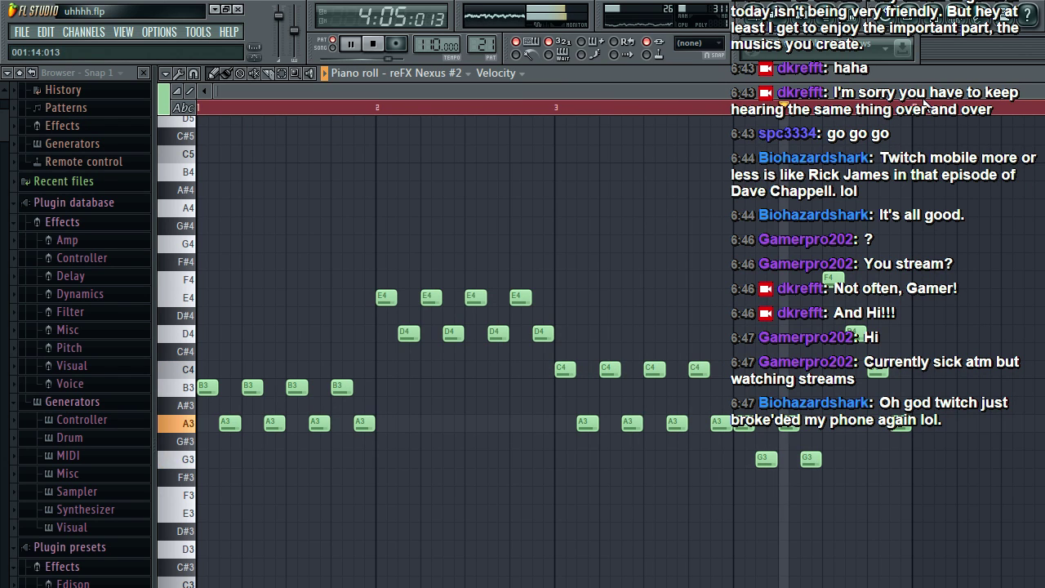
key(space)
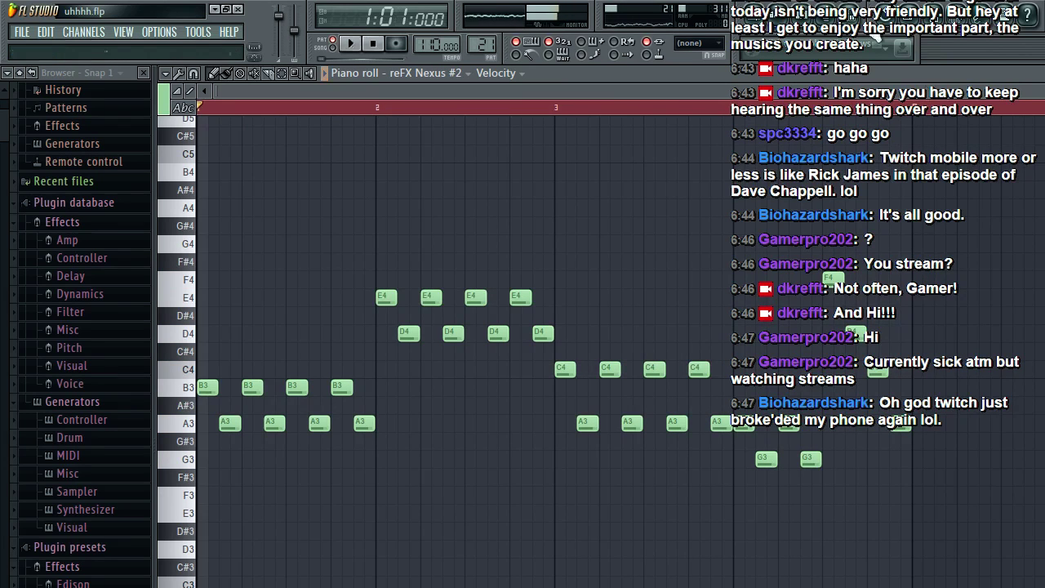
Step: Close the piano roll and save the project
click(751, 16)
click(18, 34)
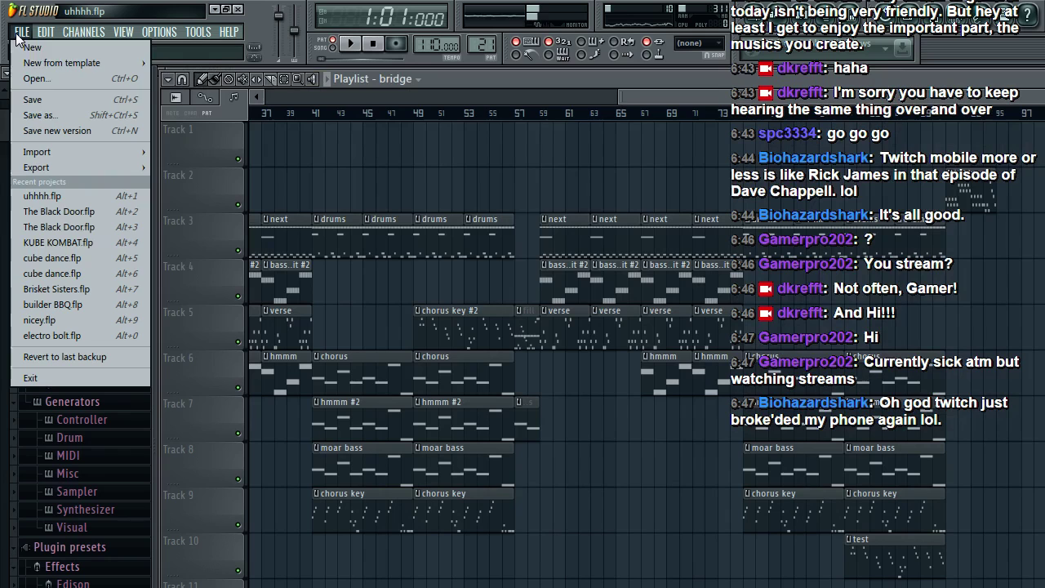
click(63, 100)
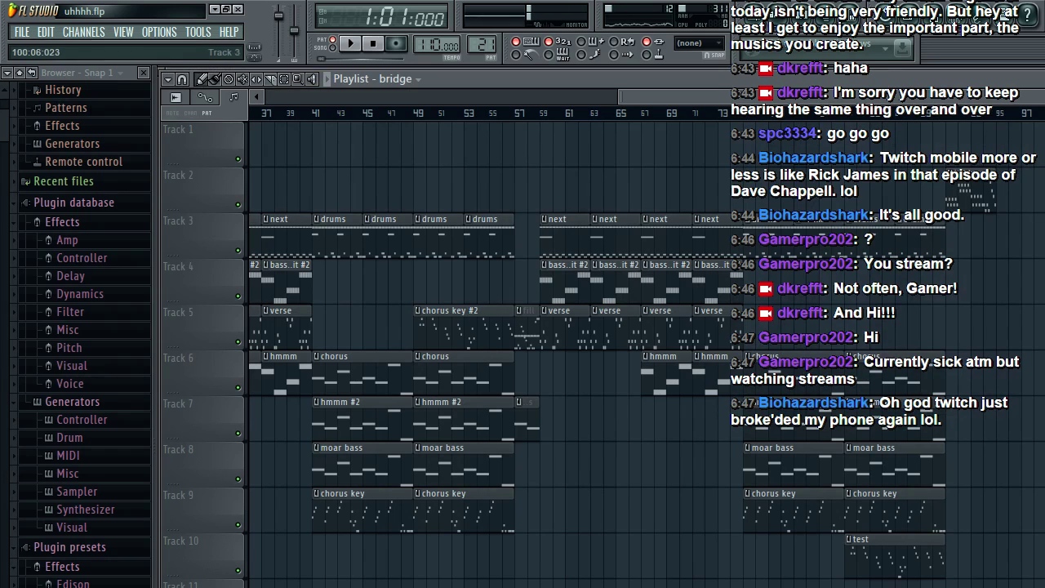
Step: Place a second bridge clip at bar 95 on Track 2, and select all notes in the bridge pattern
click(990, 190)
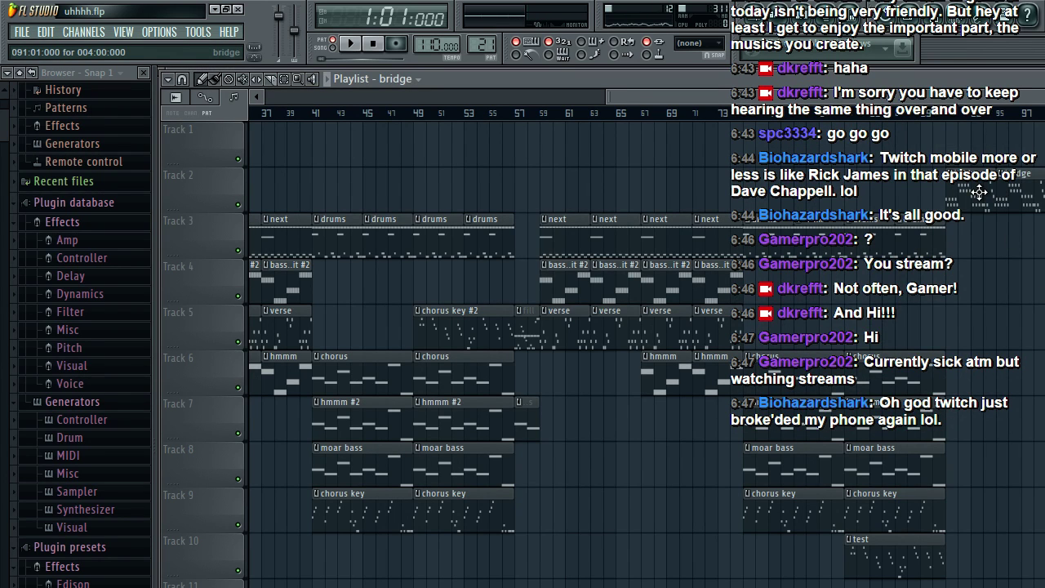
double_click(982, 194)
key(ctrl+a)
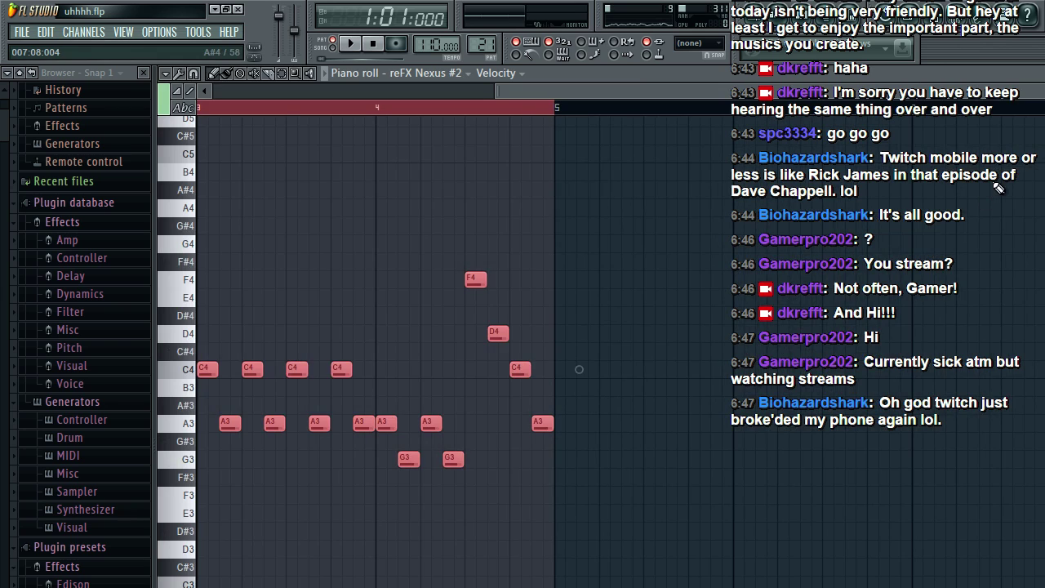
click(759, 16)
Step: Examine the instruments loaded in the reFX Nexus #4, reFX Nexus #3 and Dfh Sampler channels
key(F6)
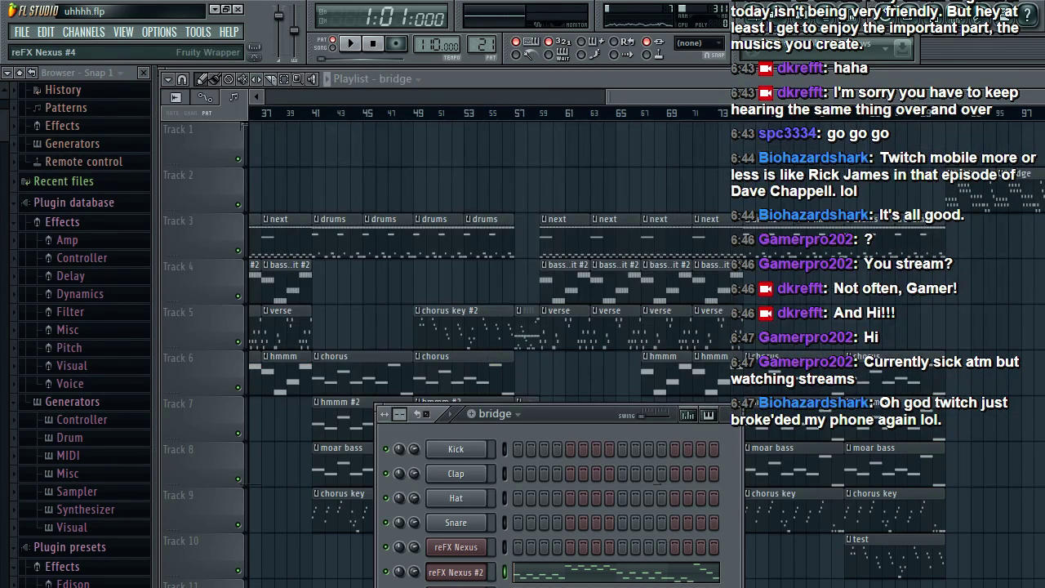
click(456, 572)
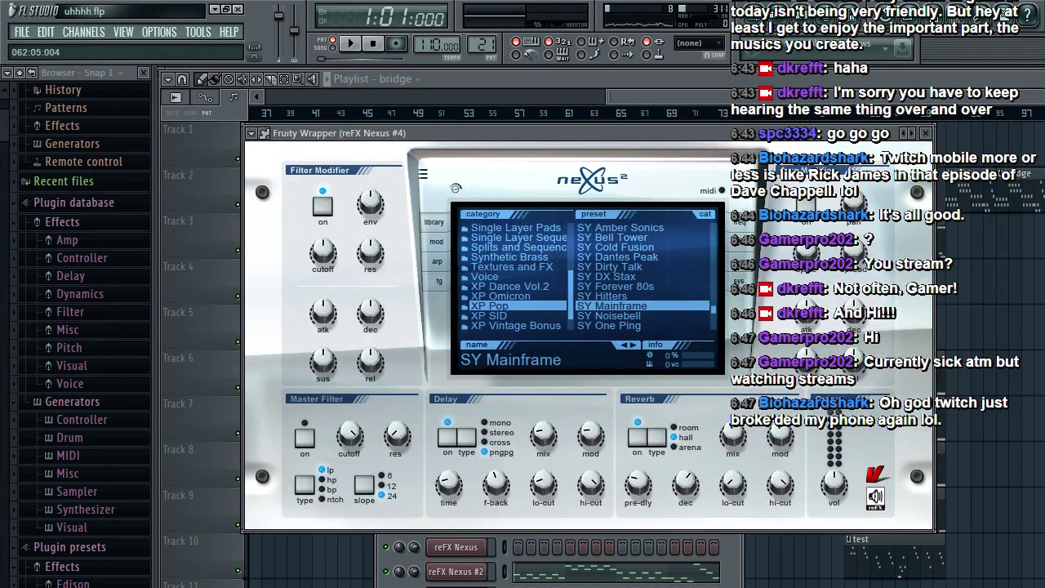
drag(590, 135, 792, 121)
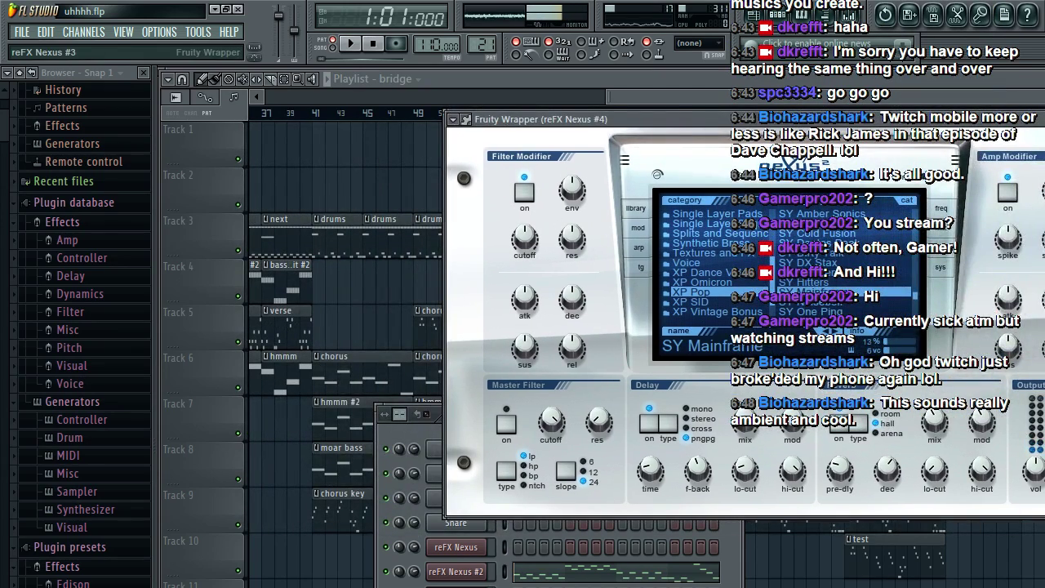
click(456, 587)
drag(600, 339, 940, 220)
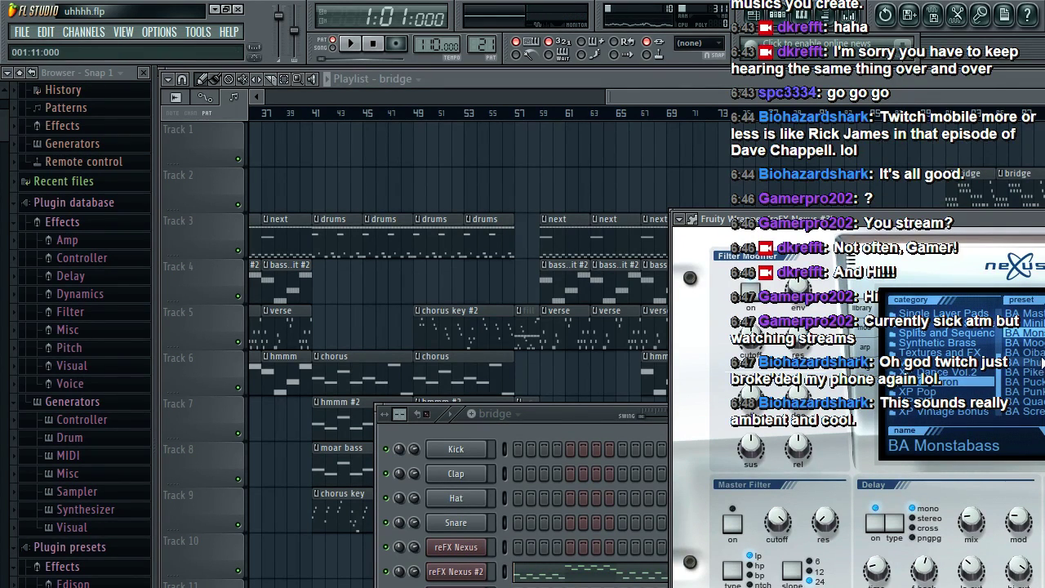
click(455, 587)
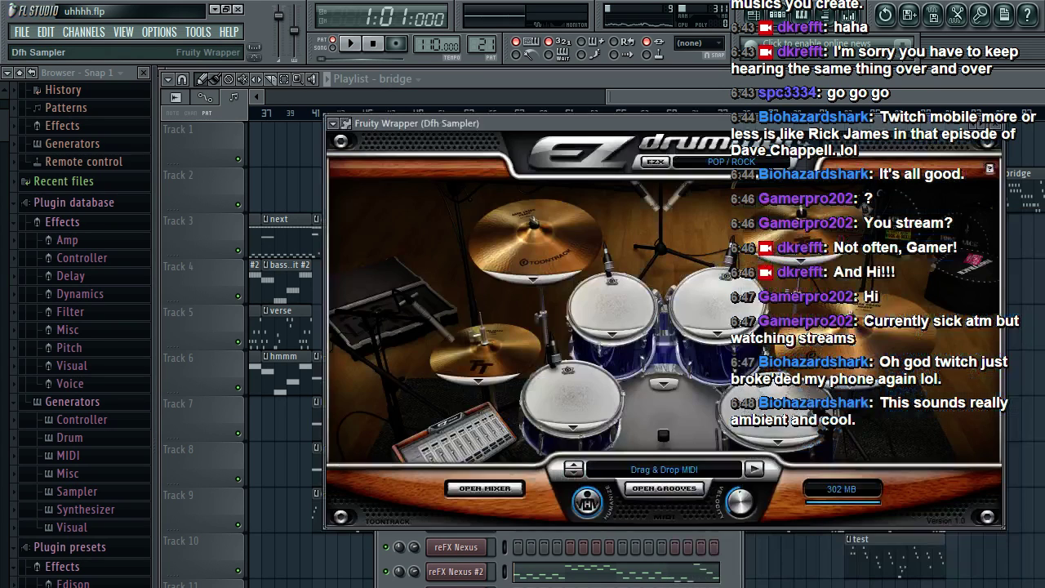
click(455, 571)
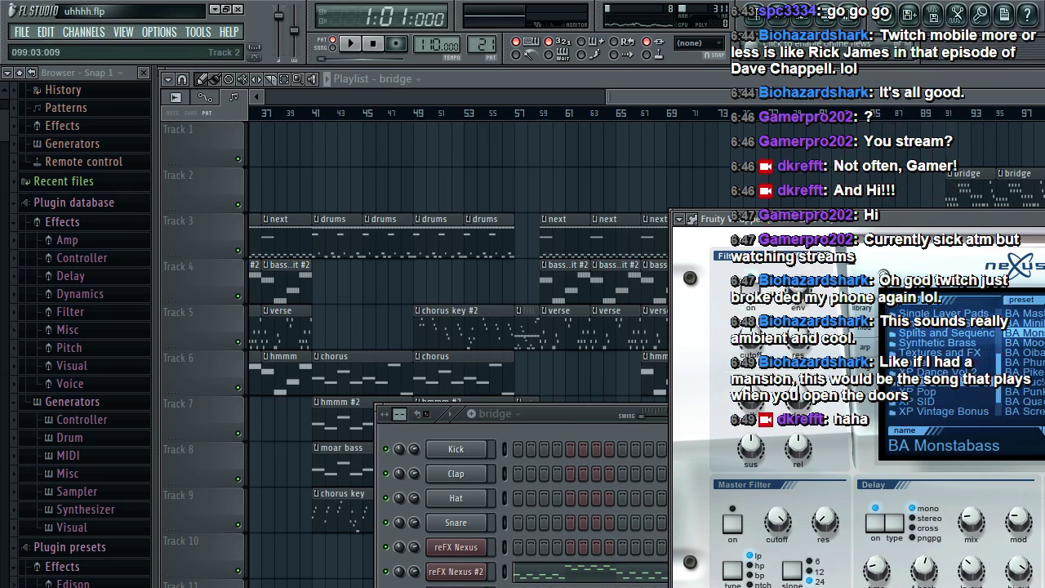
drag(1013, 219, 535, 276)
click(752, 23)
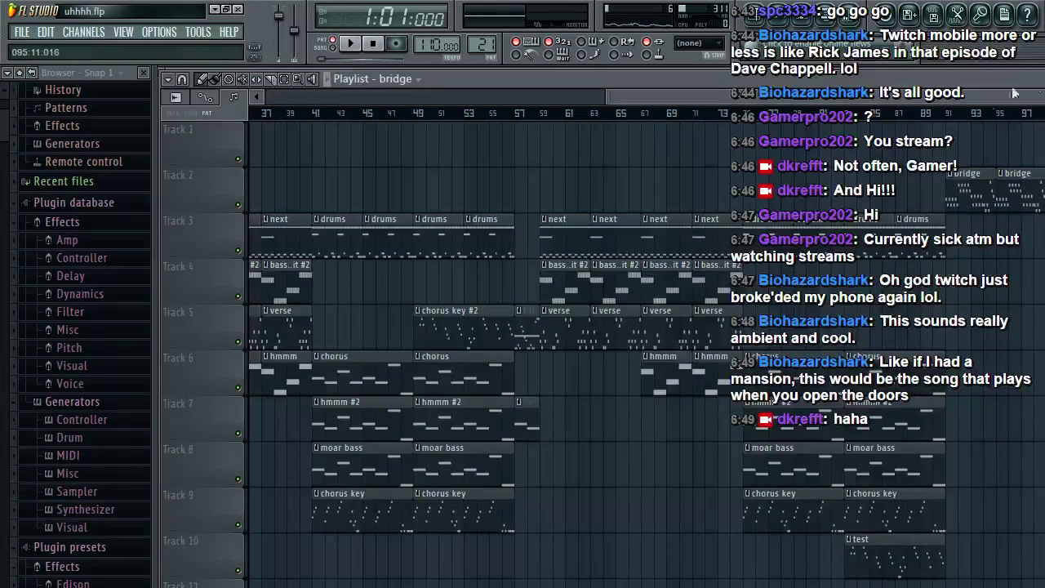
Step: Play the song from bar 83 through the bridge clips, and save the project
click(950, 115)
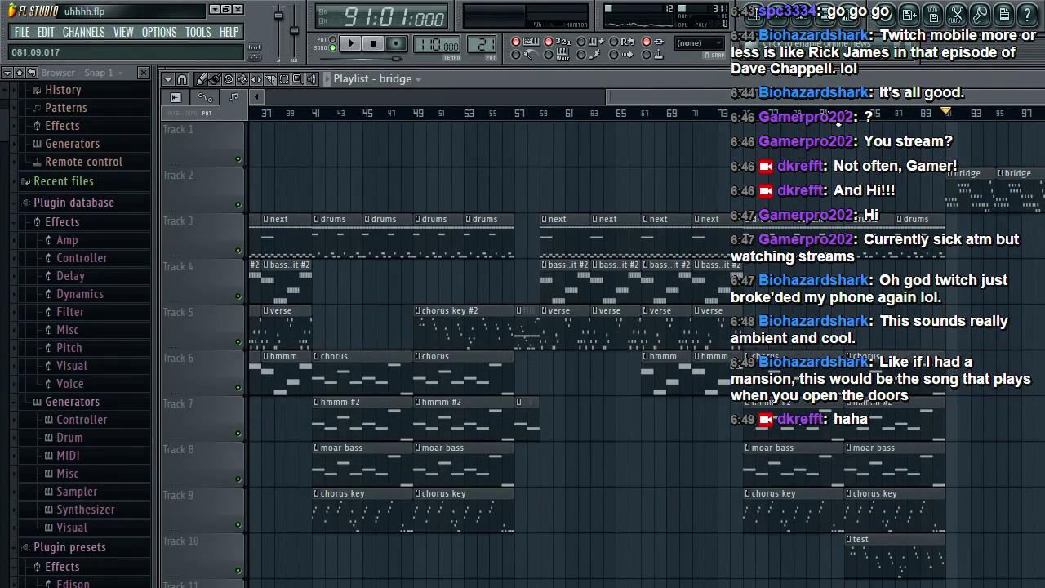
click(845, 112)
key(space)
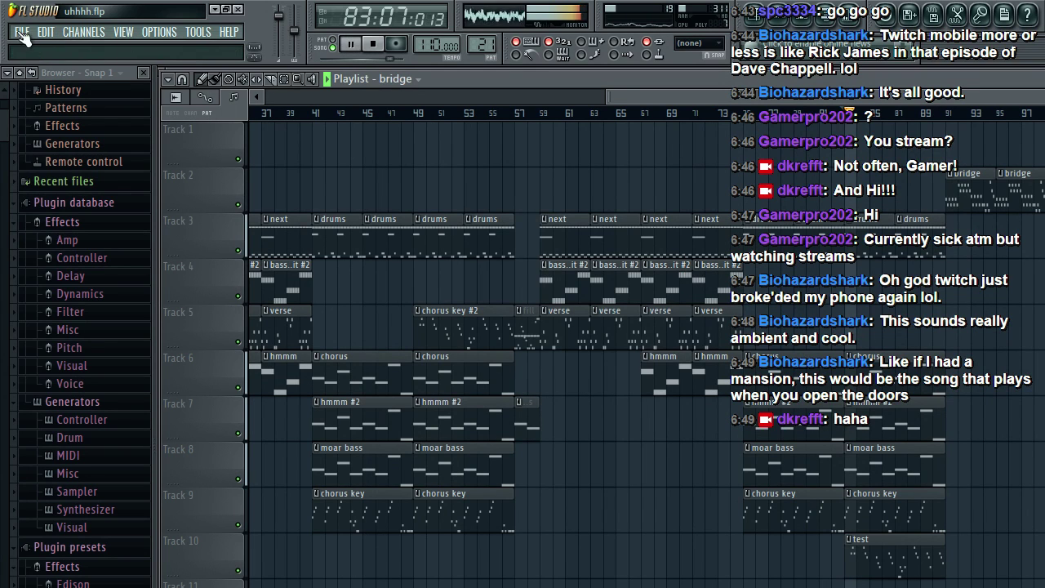
click(22, 32)
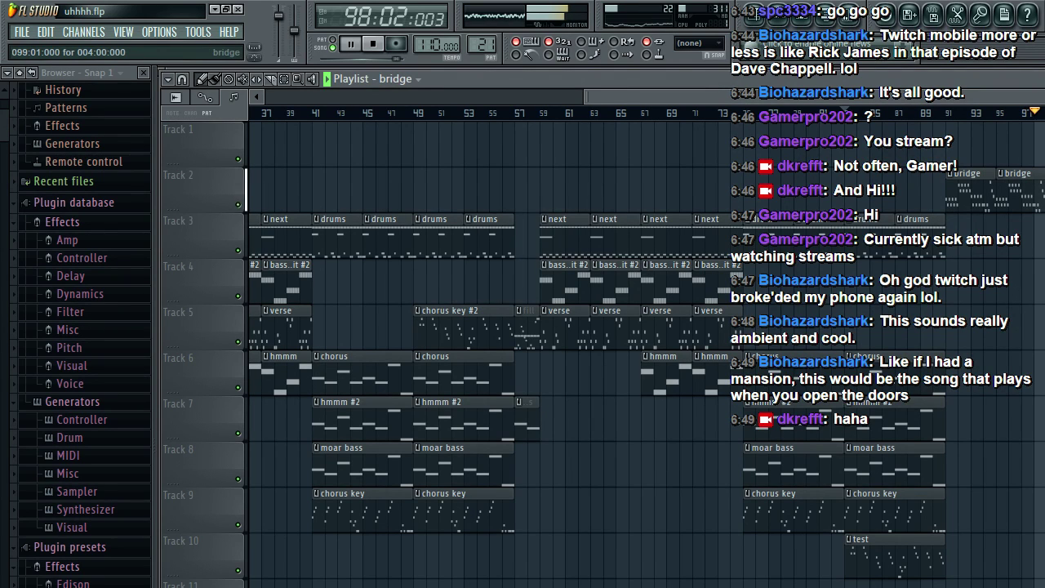
click(22, 34)
click(65, 101)
key(space)
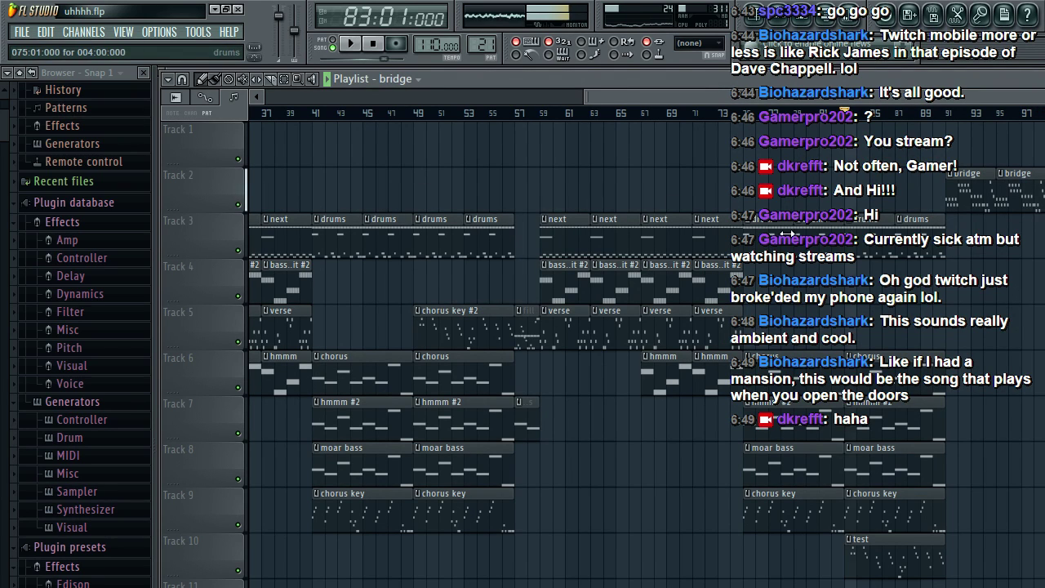
Step: Examine the sounds loaded in the reFX Nexus #3, reFX Nexus and reFX Nexus #2 channels, auditioning reFX Nexus #2
click(779, 18)
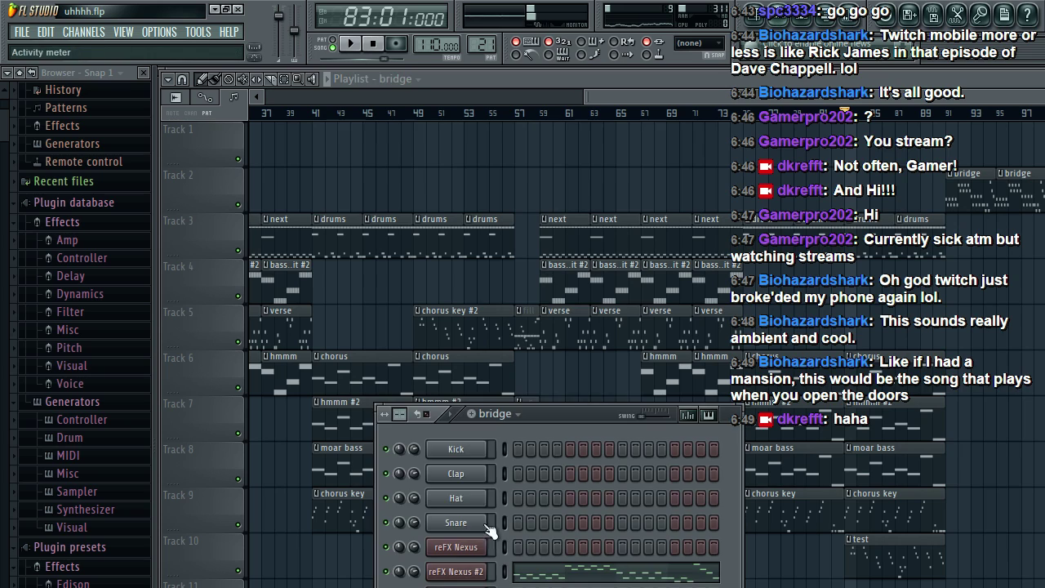
click(459, 586)
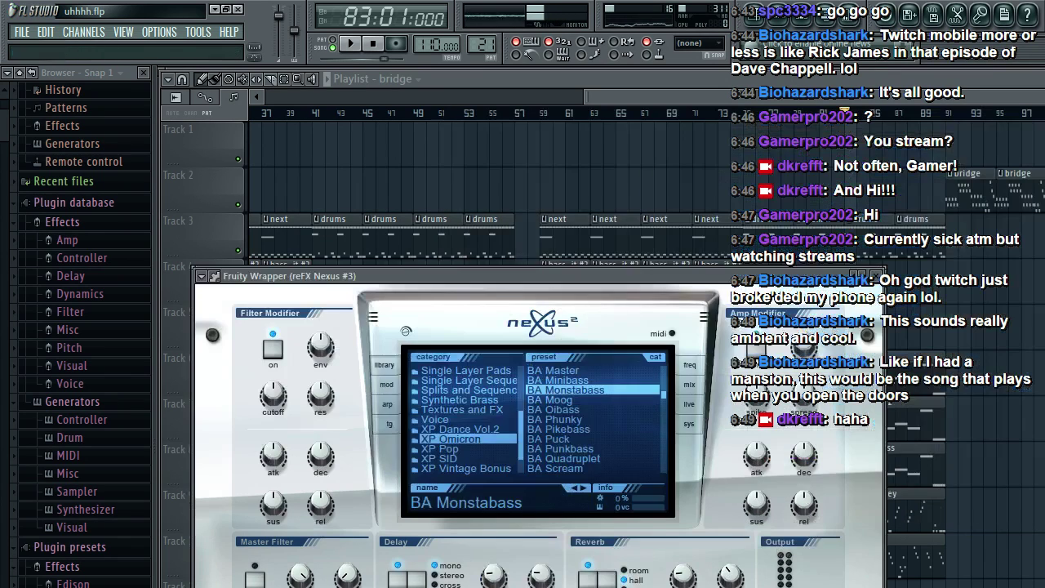
drag(616, 278, 846, 146)
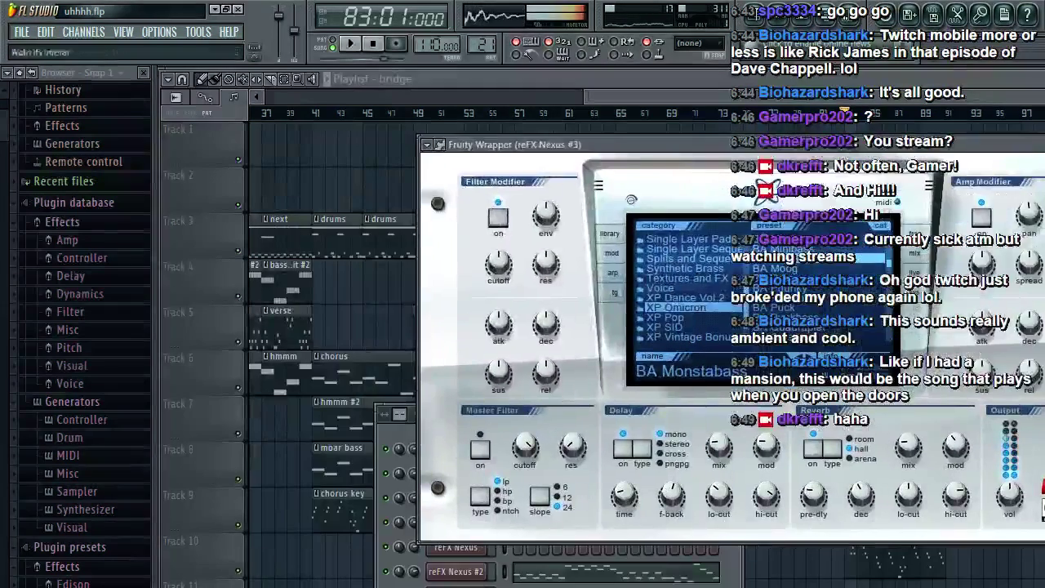
click(461, 553)
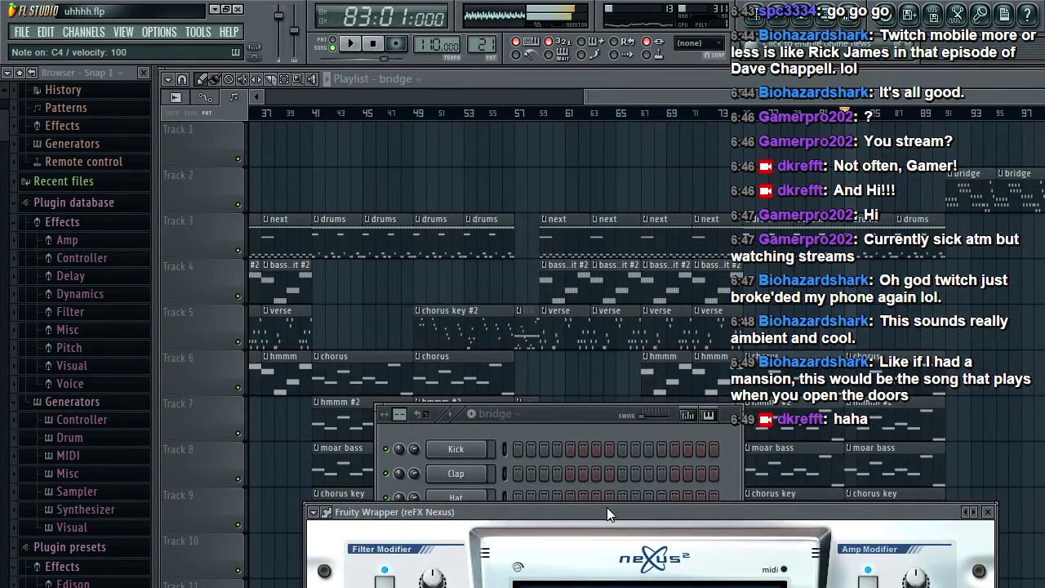
drag(607, 507, 1038, 345)
click(478, 574)
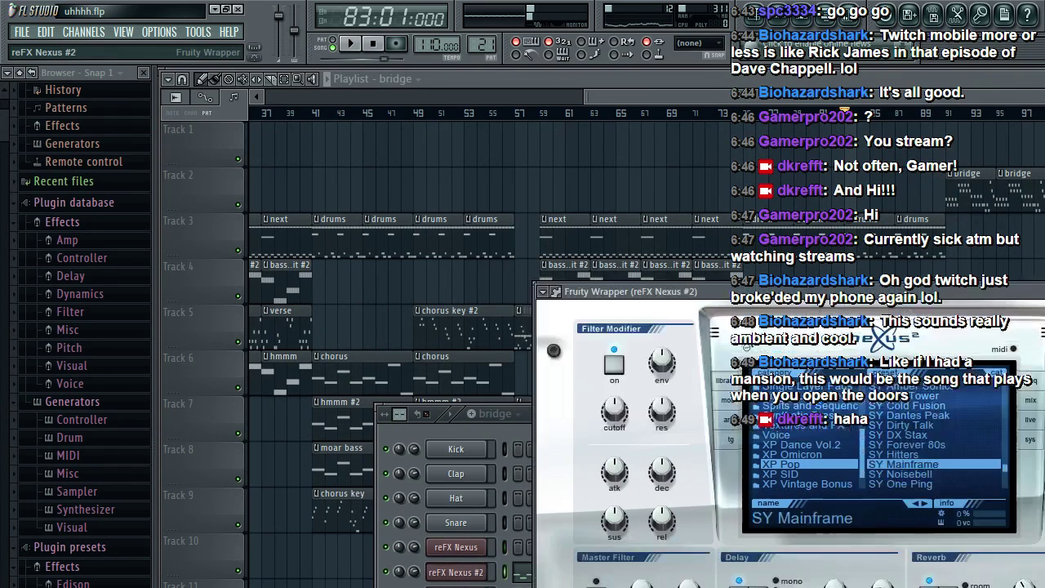
key(z)
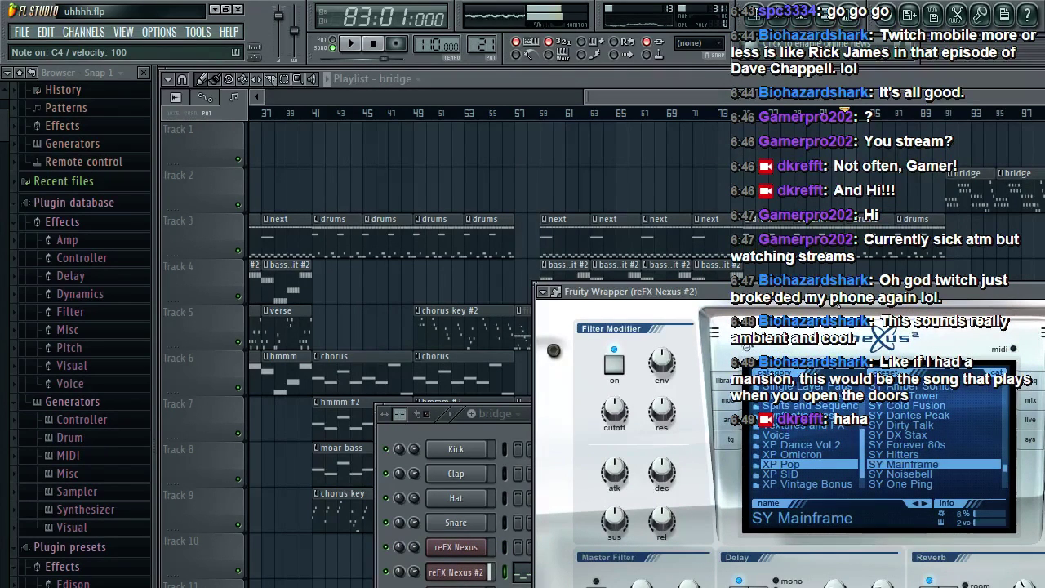
Step: Create a new empty pattern named "bridge 2"
click(493, 414)
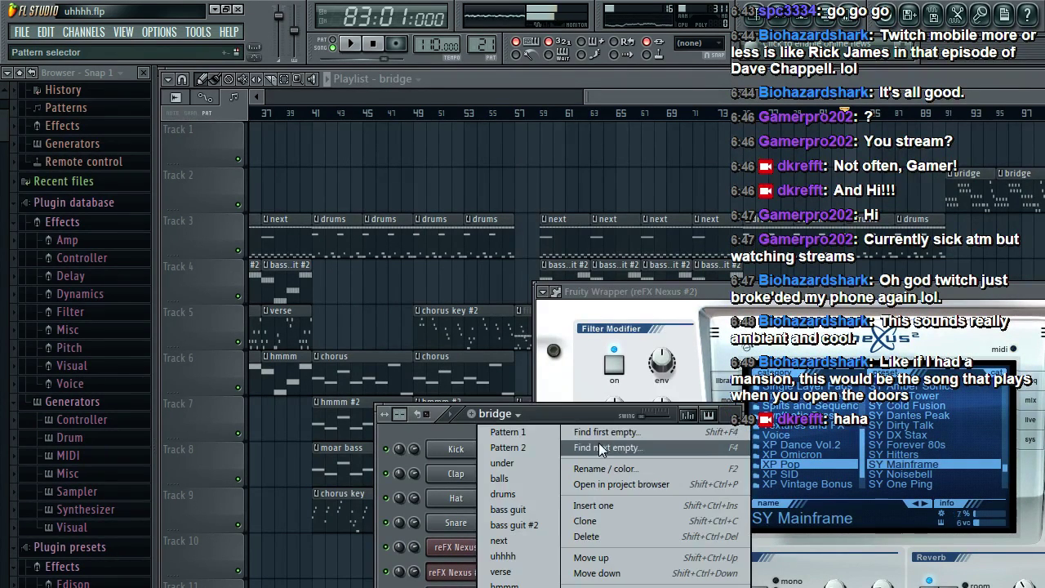
click(598, 443)
text(br)
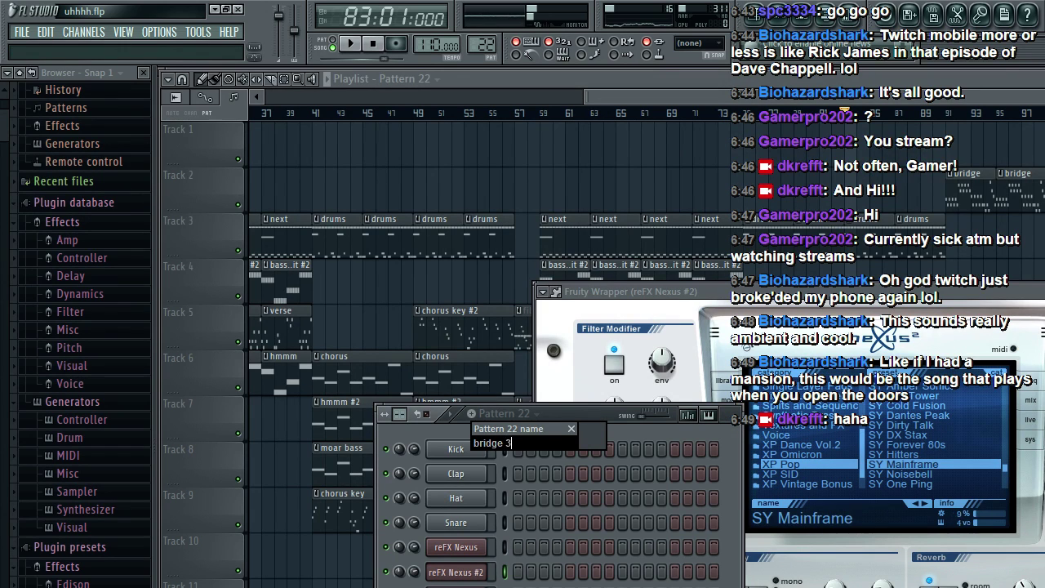
text(idge 2)
key(Return)
Step: Paste the copied bridge notes into the piano roll of reFX Nexus #2, and delete the four A3 notes in bar 1
right_click(518, 574)
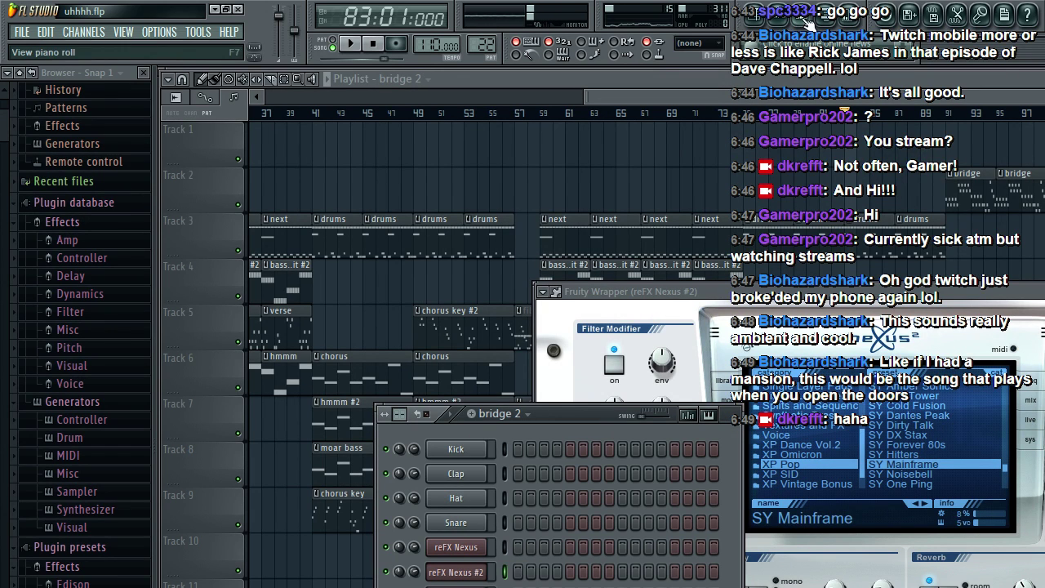
click(521, 571)
drag(677, 94, 93, 117)
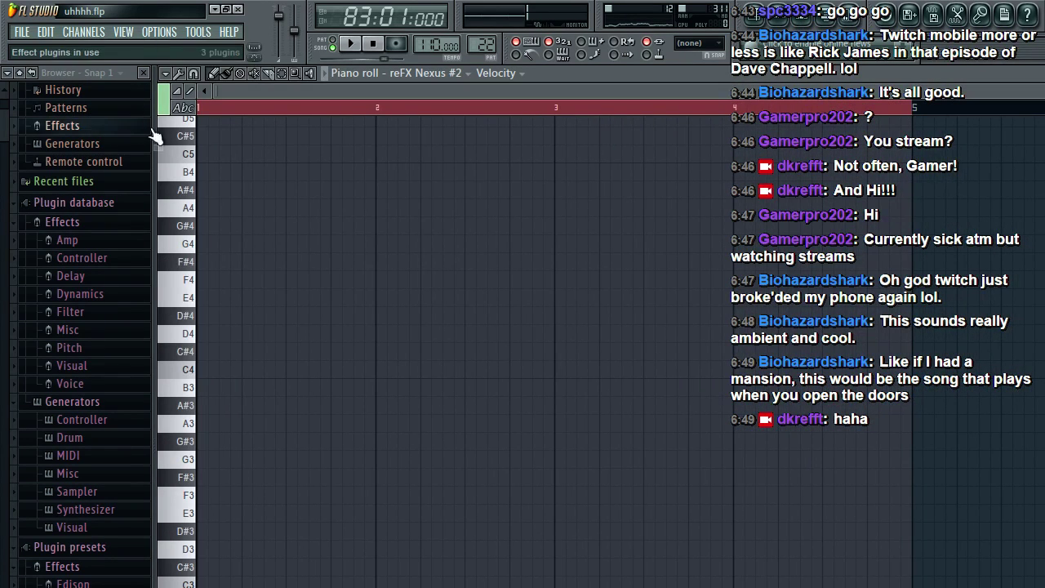
key(ctrl+v)
click(177, 391)
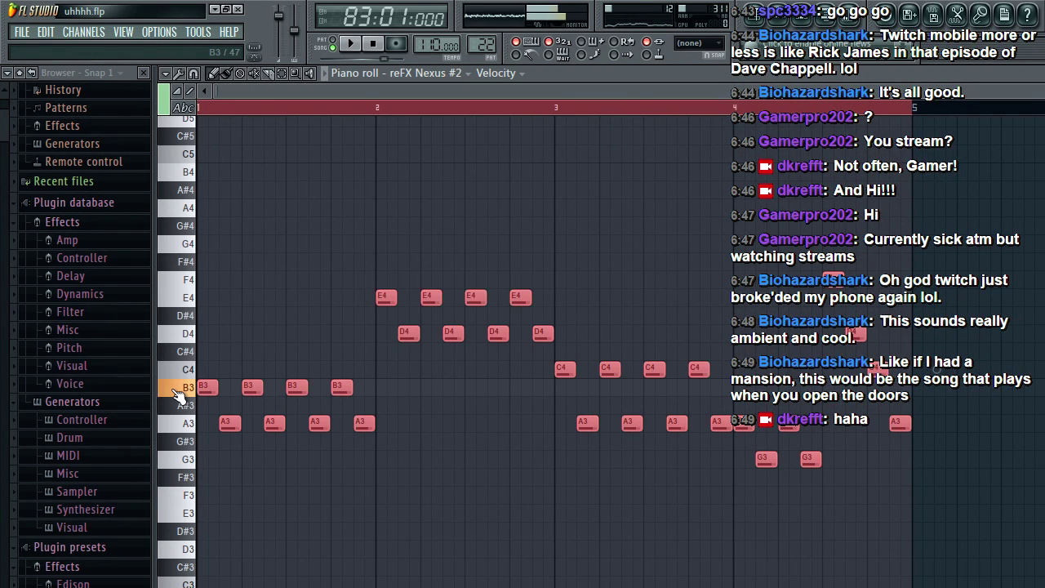
right_click(229, 423)
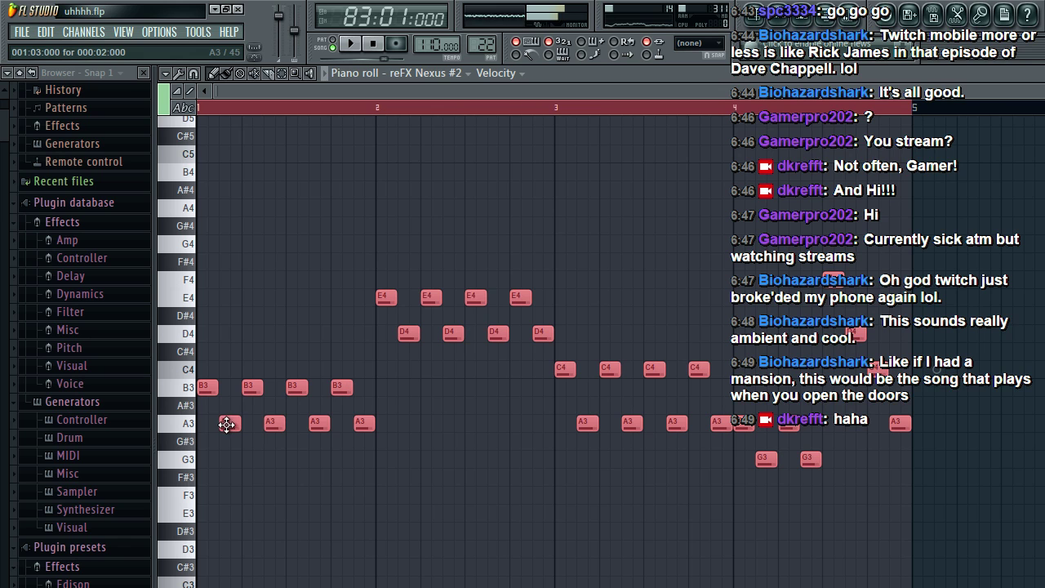
right_click(275, 422)
right_click(319, 422)
right_click(365, 422)
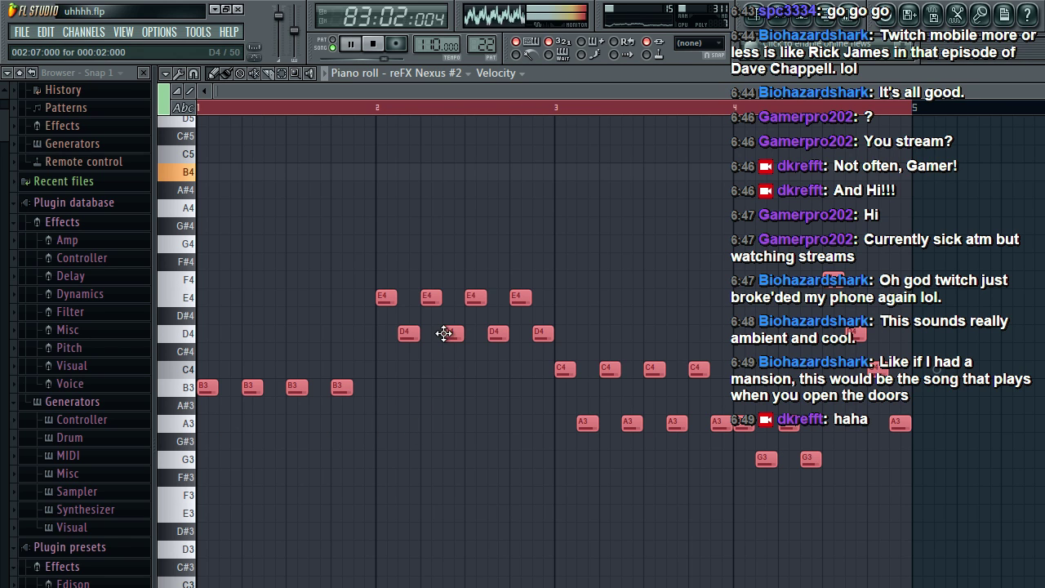
Step: Place the bridge 2 clip at bar 95 on Track 3, and transpose its notes down one octave
click(752, 16)
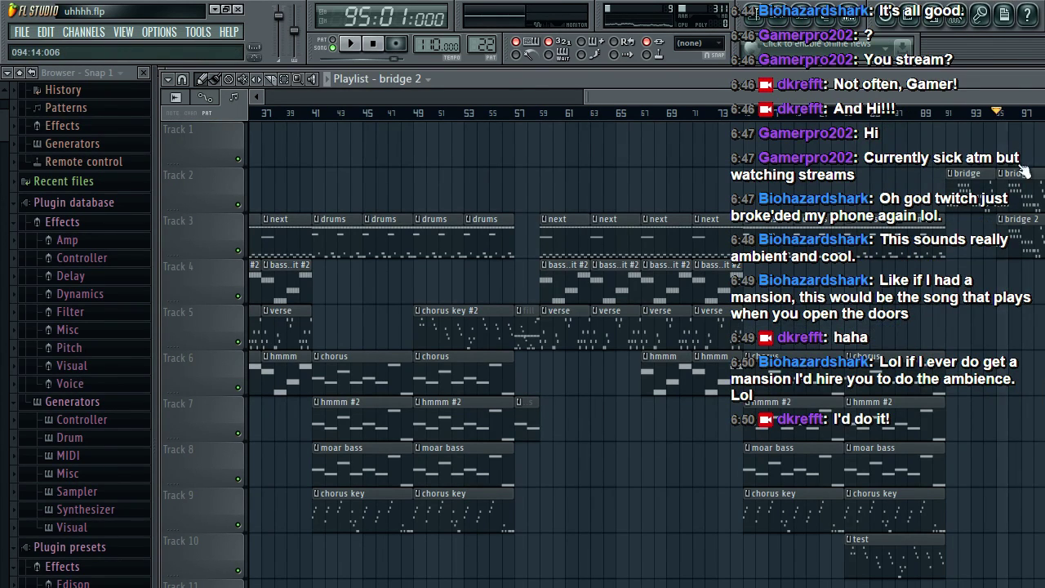
double_click(1025, 247)
drag(597, 90, 185, 98)
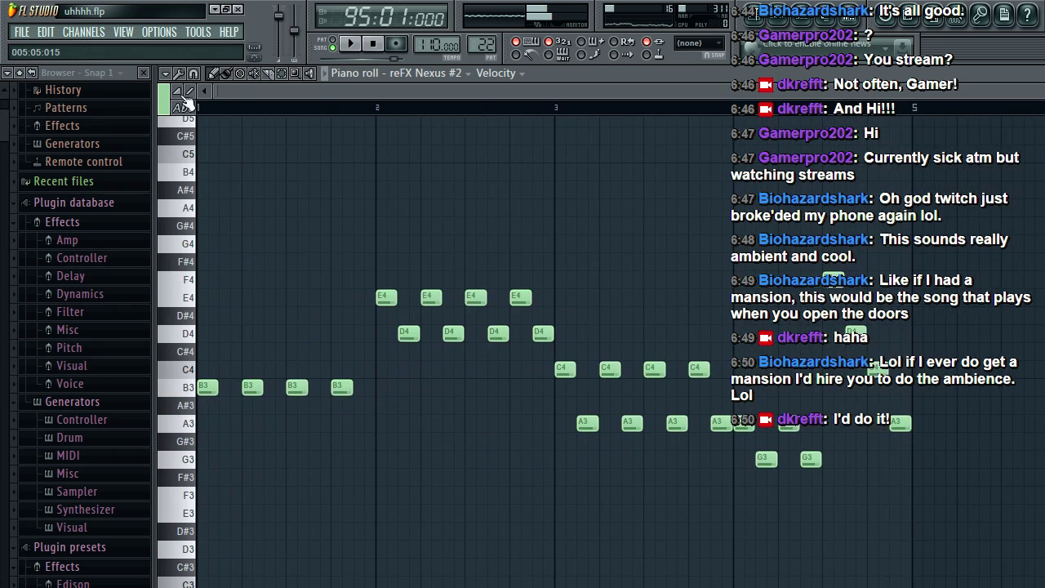
click(165, 73)
mouse_move(204, 105)
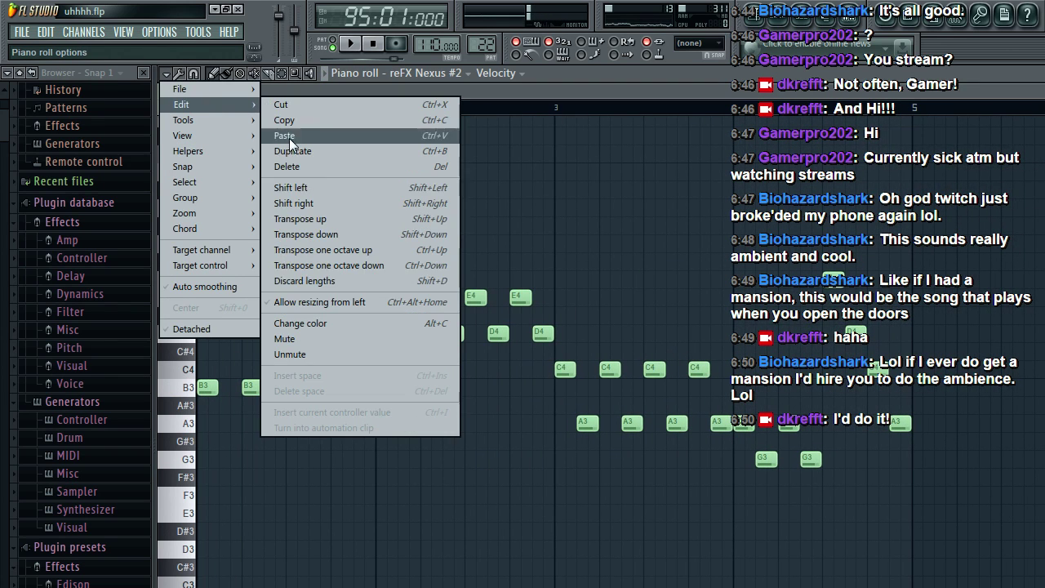
click(400, 263)
key(space)
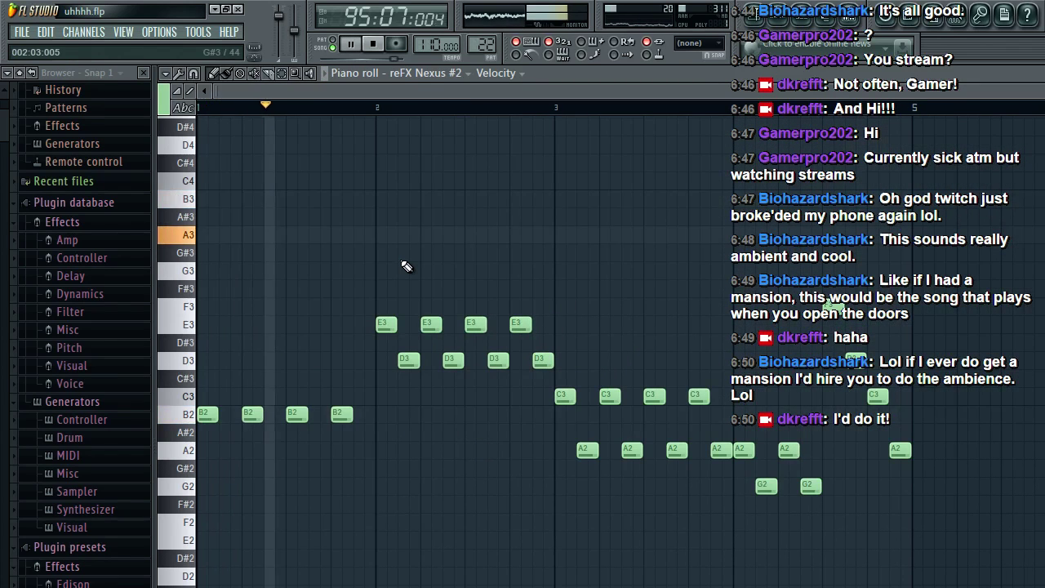
key(space)
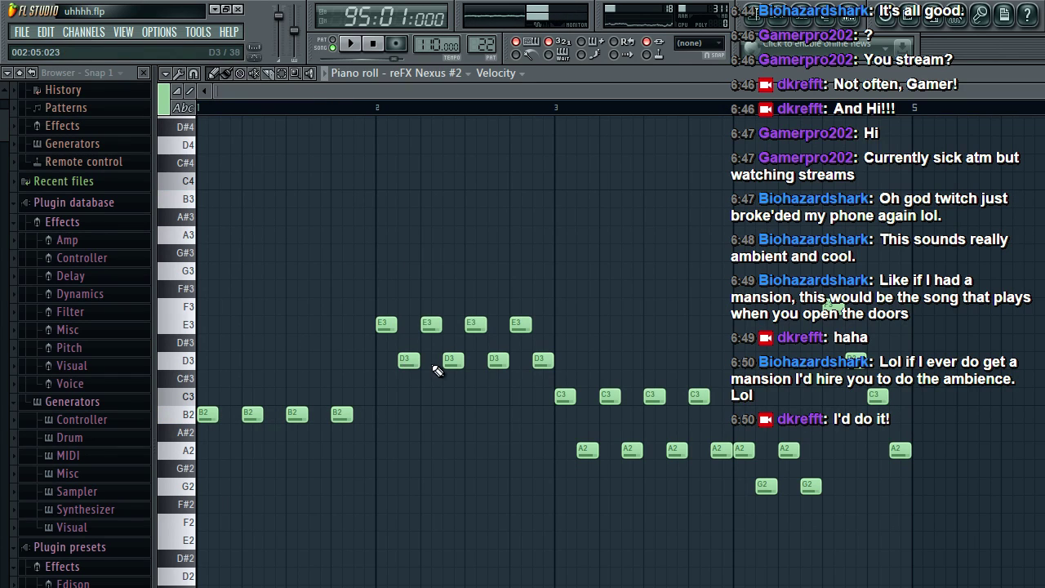
Step: Delete the notes in bars 1 and 2 of bridge 2 except the first B2 and the first E3
right_click(408, 360)
right_click(454, 361)
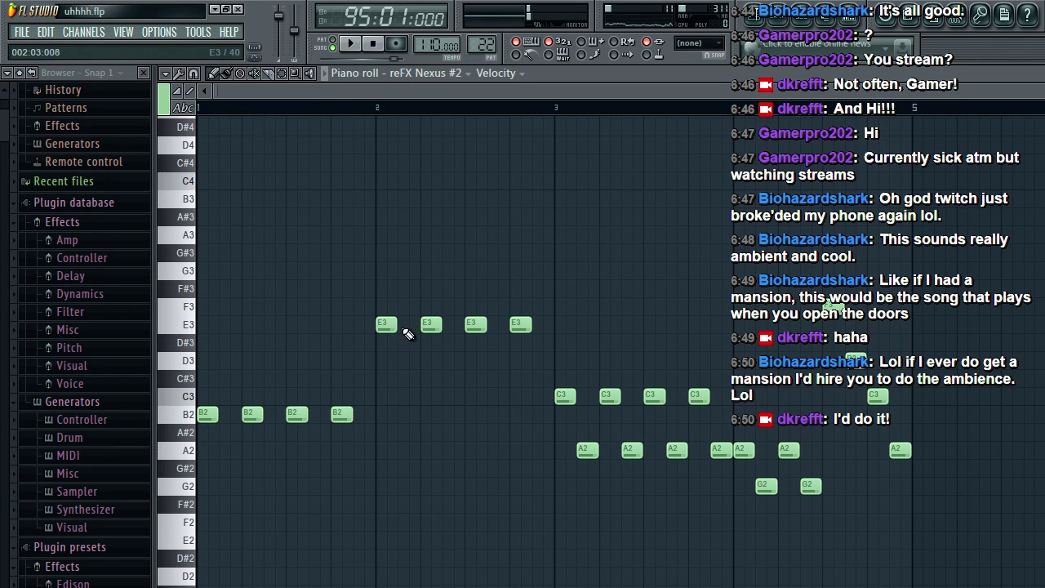
right_click(431, 325)
right_click(475, 325)
right_click(520, 325)
right_click(297, 414)
right_click(341, 414)
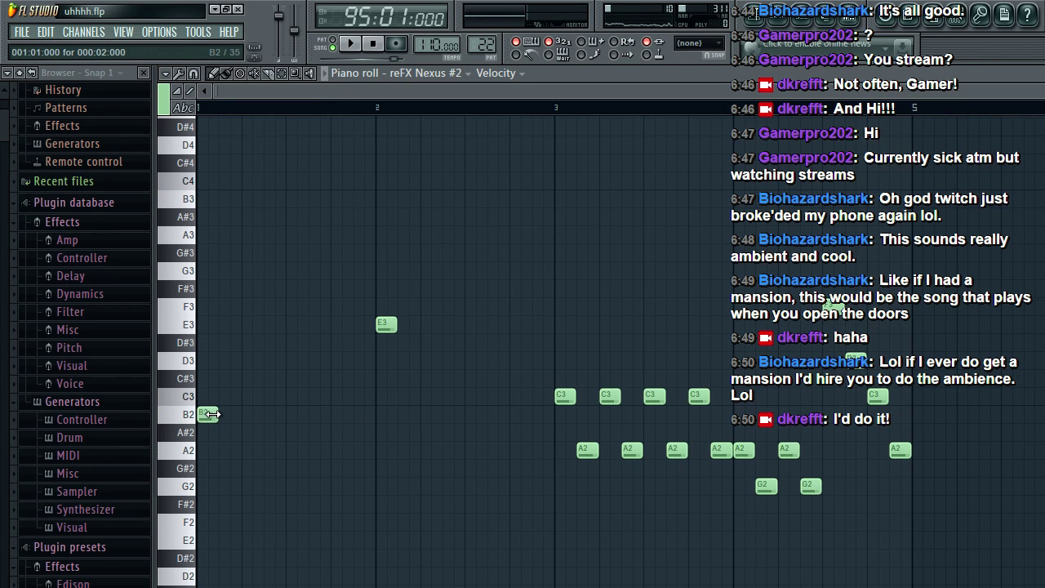
Step: Lengthen the B2 and E3 notes to fill bars 1 and 2, checking them during playback
drag(217, 414, 373, 414)
key(space)
drag(396, 323, 554, 325)
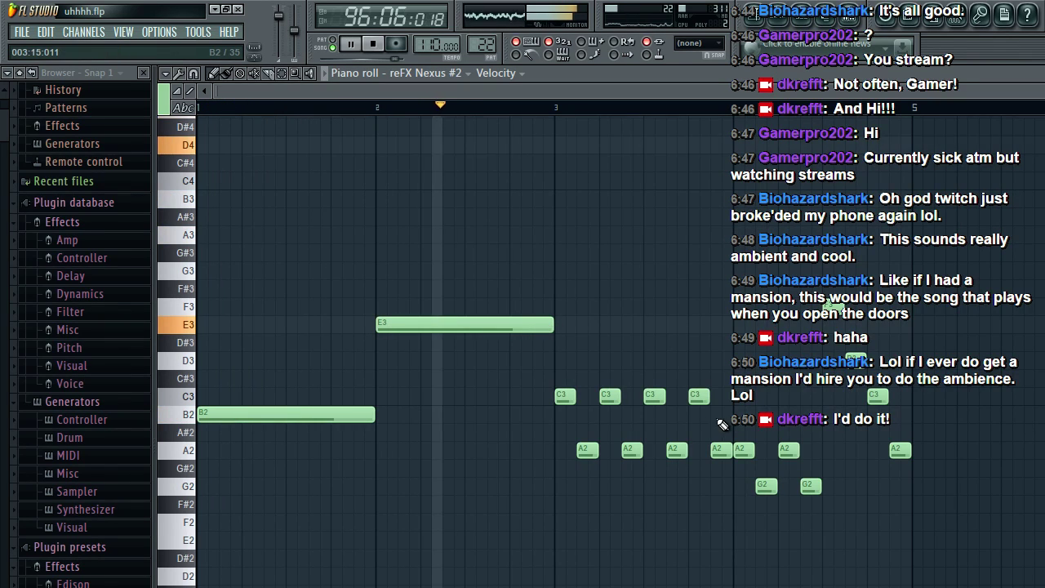
key(space)
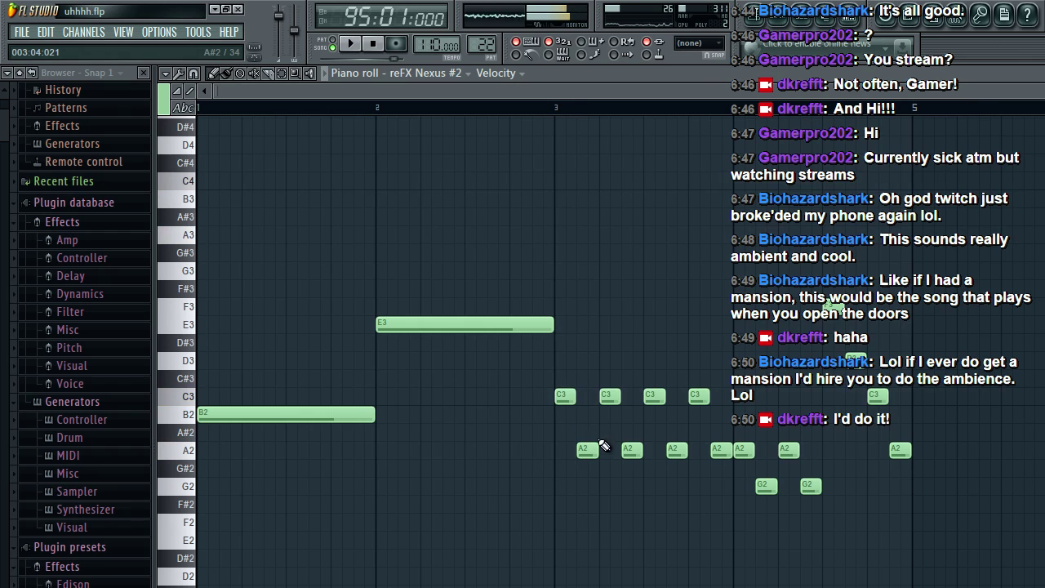
Step: Reduce bar 3 of bridge 2 to a single C3 note lasting the whole bar, and start playback
right_click(587, 449)
right_click(631, 449)
right_click(676, 449)
right_click(722, 450)
right_click(699, 396)
right_click(654, 396)
right_click(611, 396)
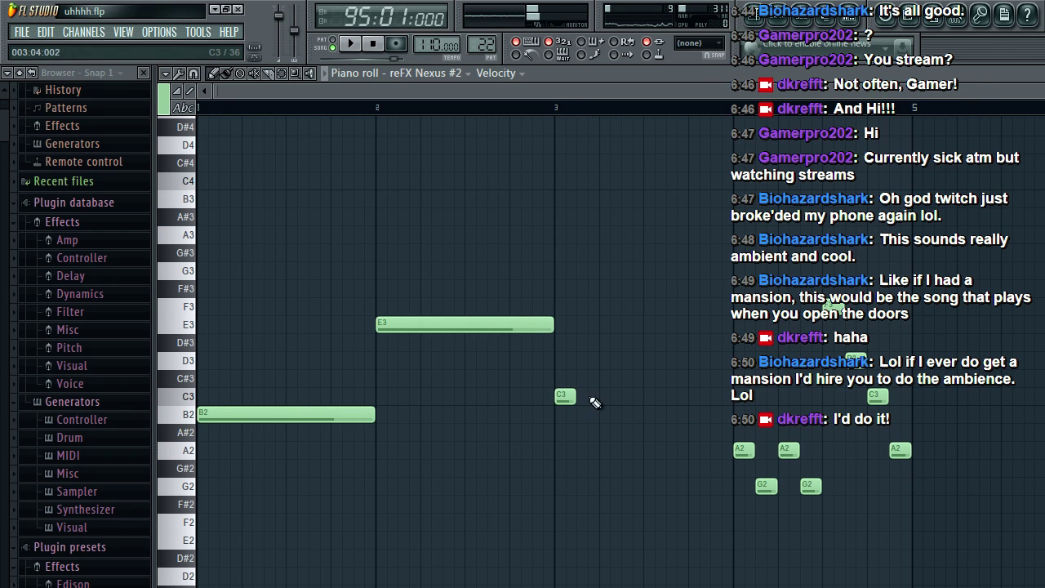
drag(575, 396, 720, 394)
key(space)
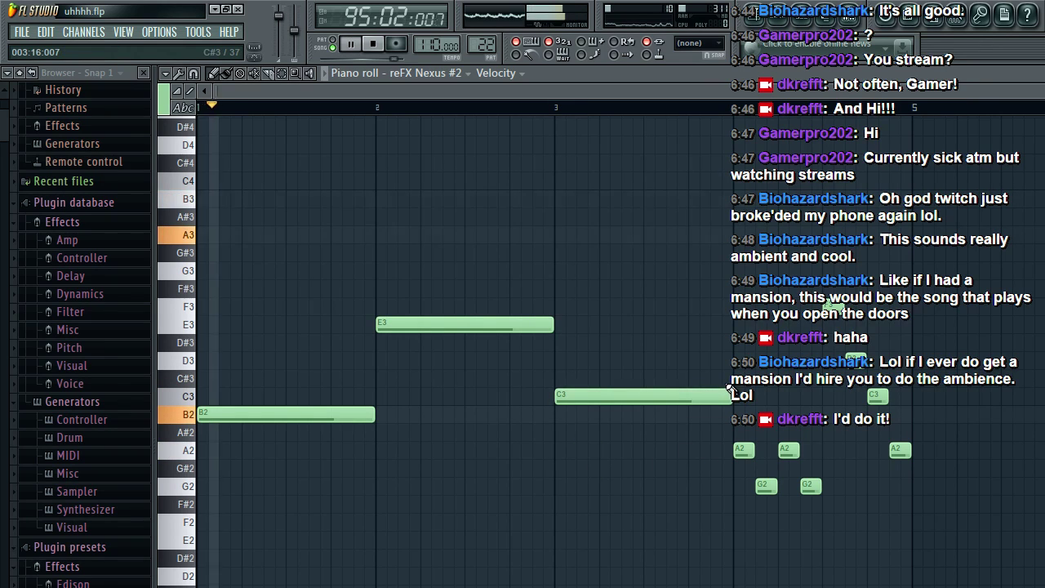
Step: Reduce bar 4 of bridge 2 to a single A2 note lasting the whole bar
right_click(763, 486)
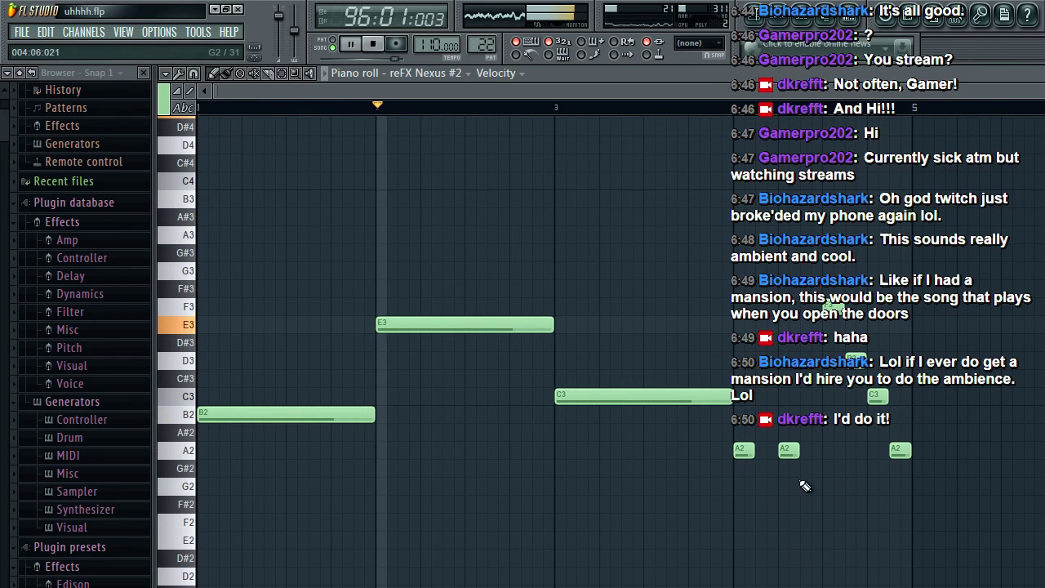
right_click(808, 485)
right_click(786, 450)
drag(753, 450, 822, 451)
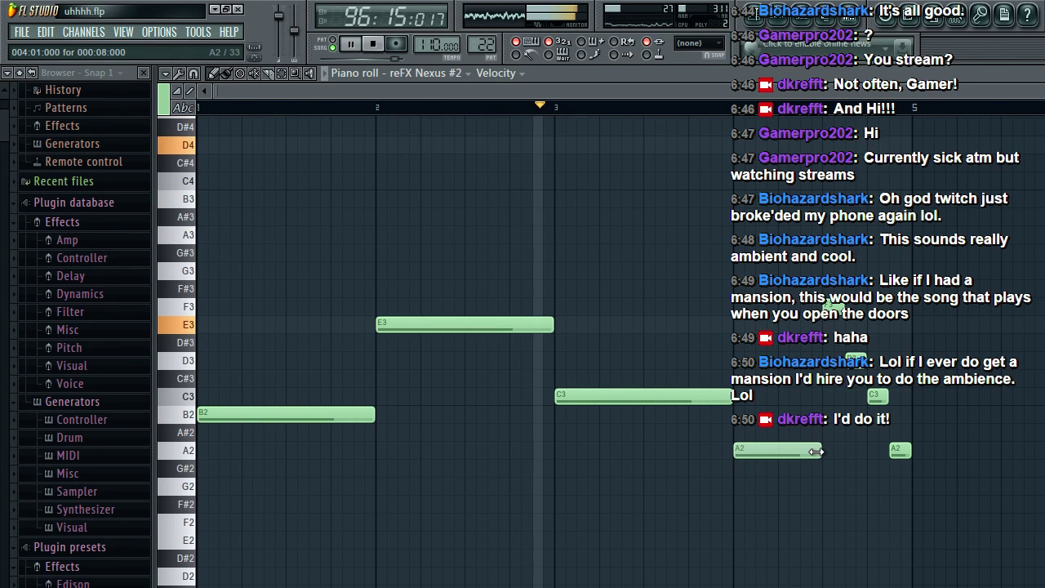
right_click(876, 395)
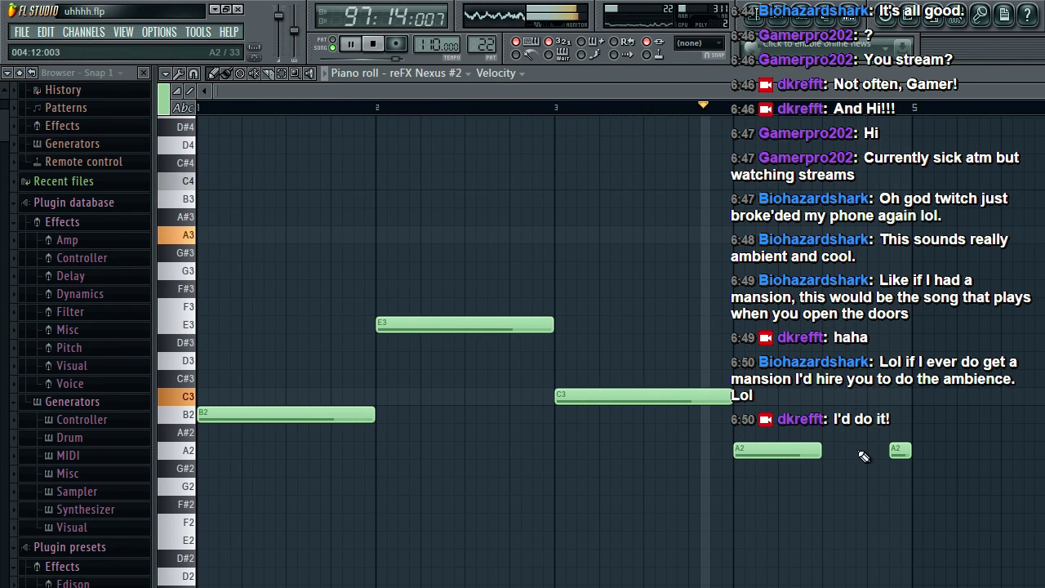
right_click(900, 450)
drag(822, 451, 913, 451)
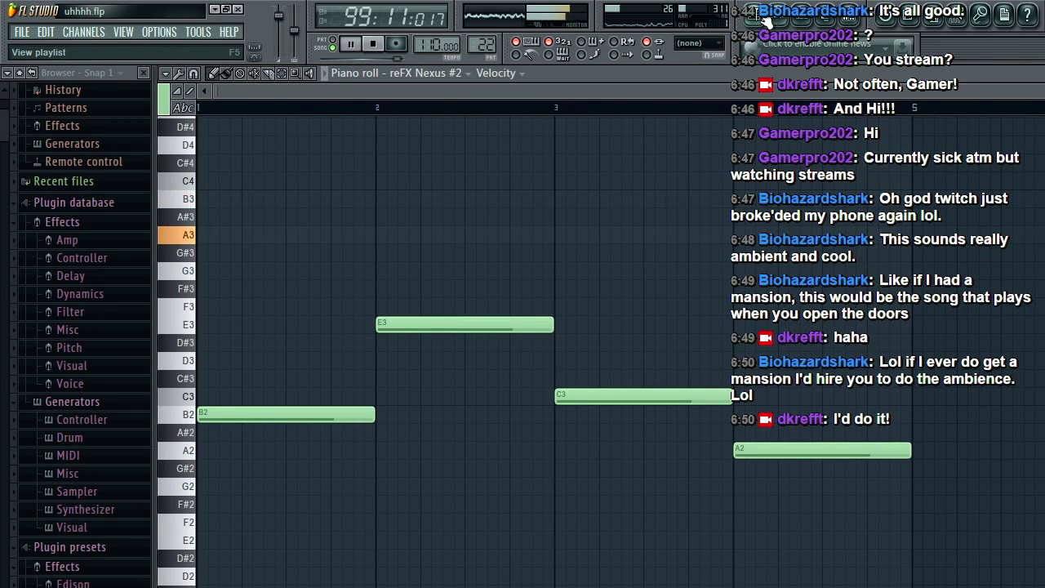
Step: Return to the playlist, save the project, and play the song from bar 91
key(F5)
key(space)
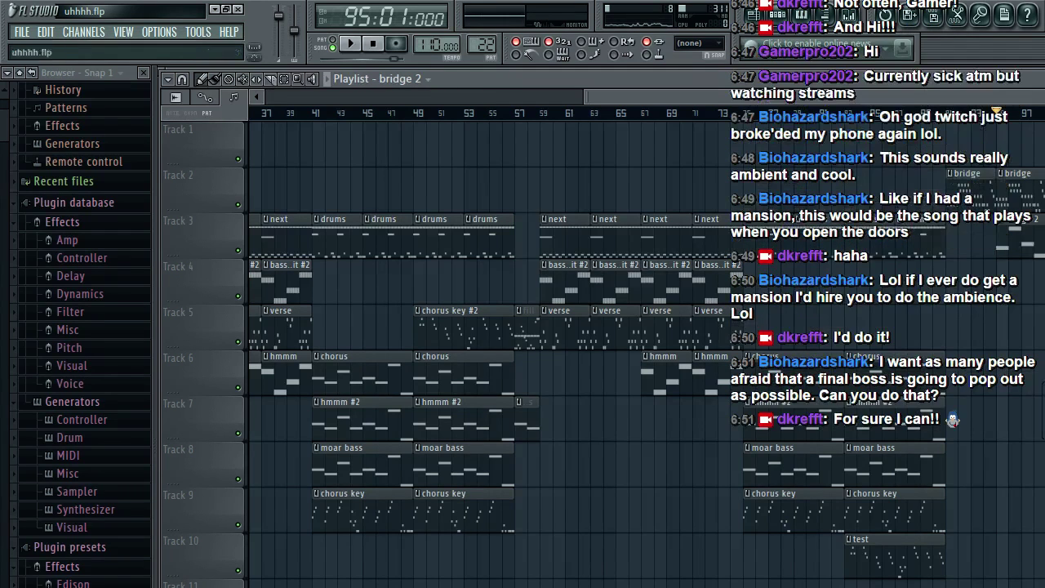
click(22, 31)
click(70, 99)
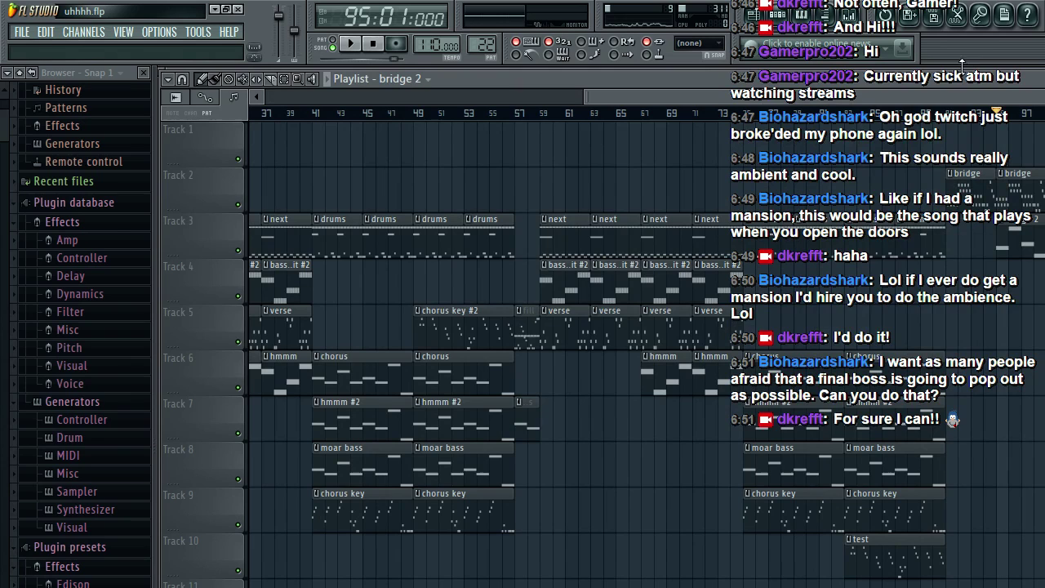
click(952, 115)
key(space)
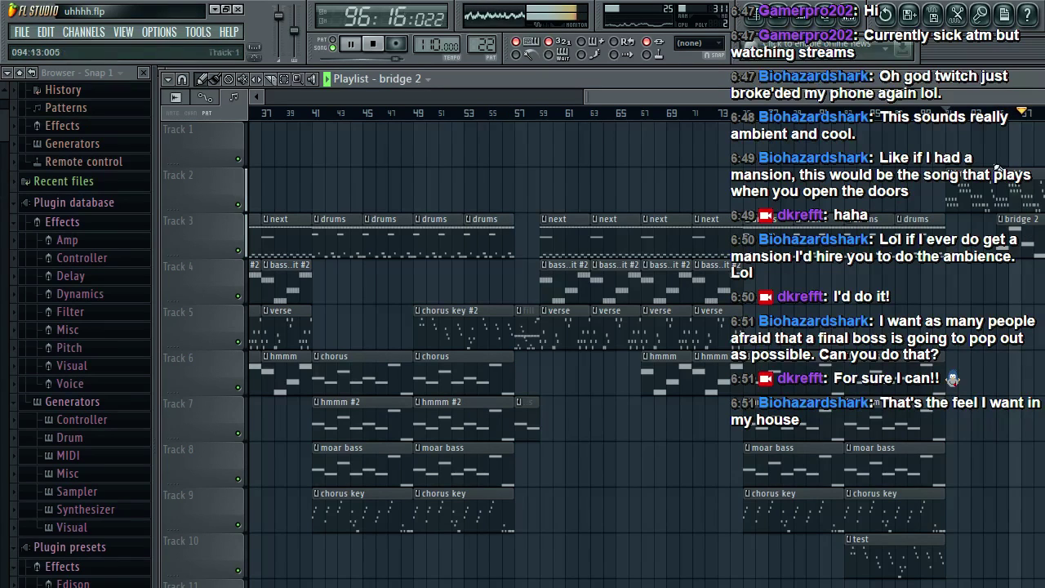
Step: Create a new empty pattern named "HI" and stop playback
click(780, 15)
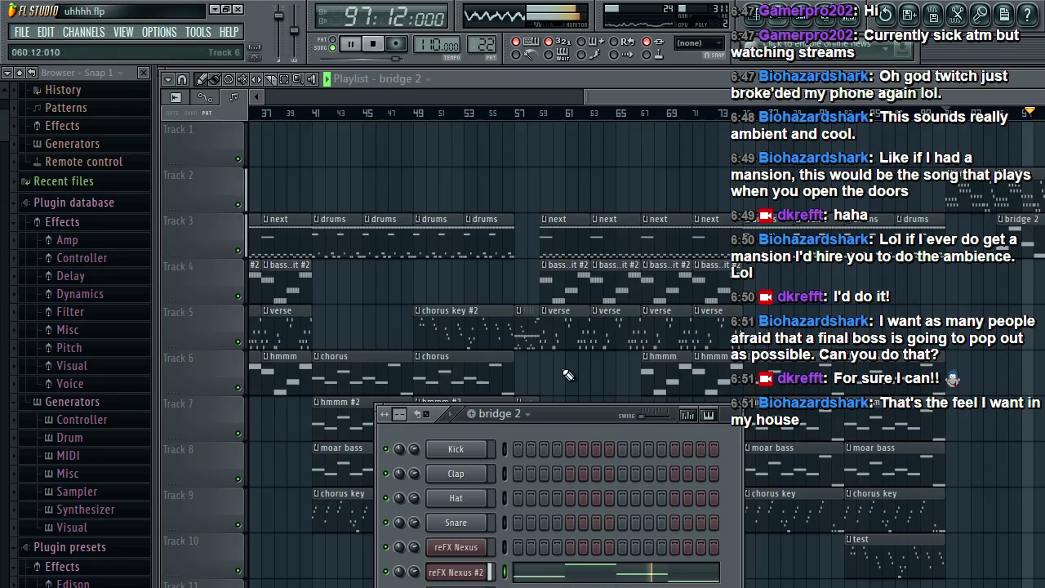
click(509, 417)
click(598, 446)
text(HI)
key(Return)
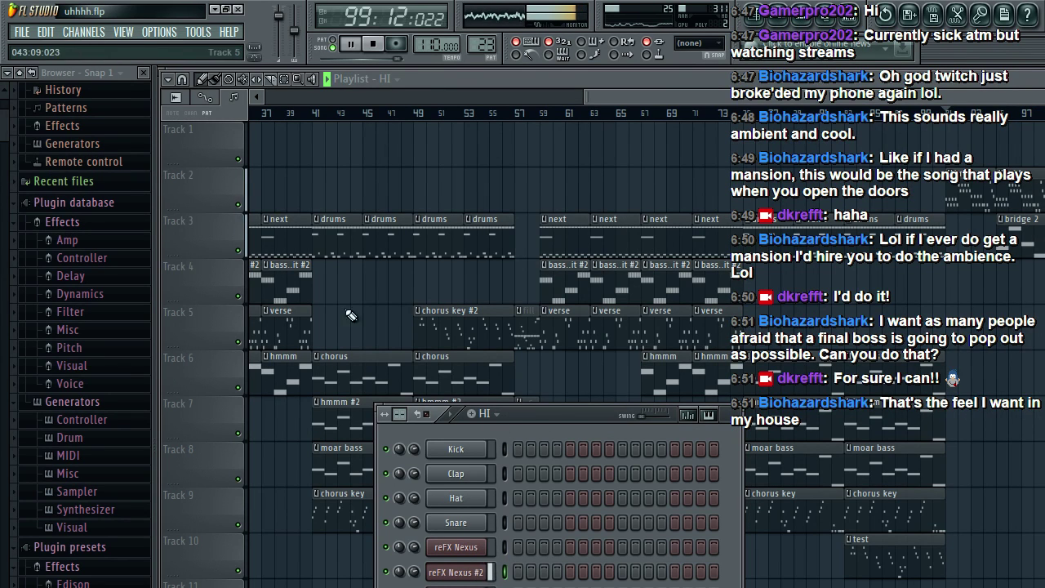
key(space)
Step: Open the Sytrus synth and try out its Angelic whistle and Asian string presets
click(456, 586)
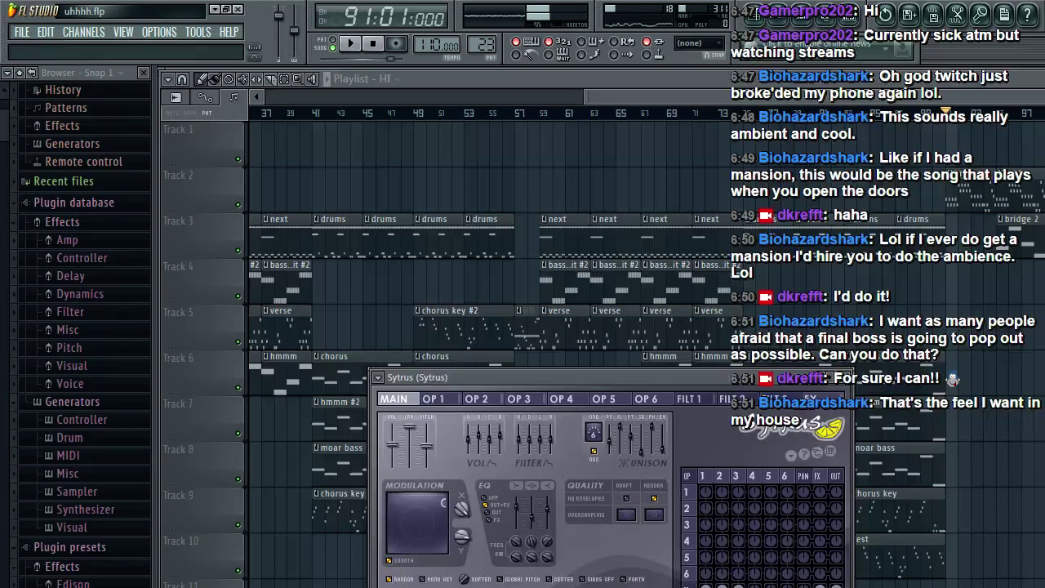
click(378, 380)
mouse_move(414, 400)
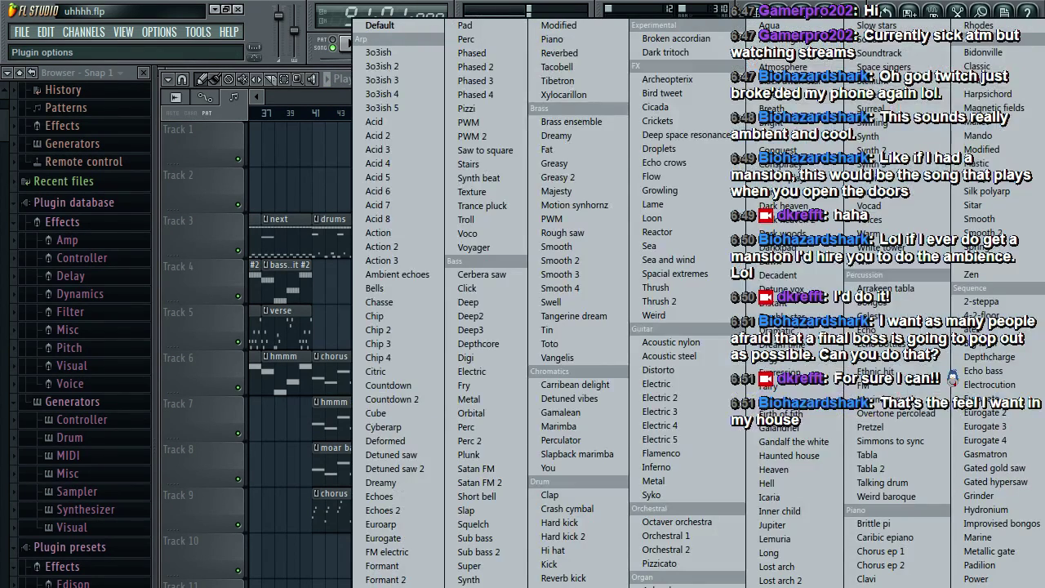
click(1042, 383)
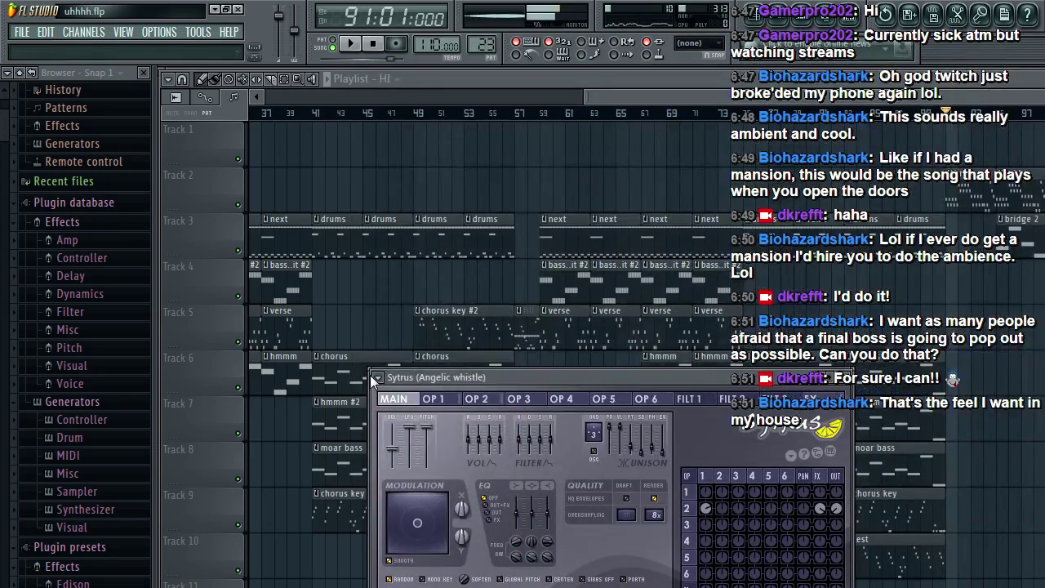
click(379, 381)
mouse_move(428, 420)
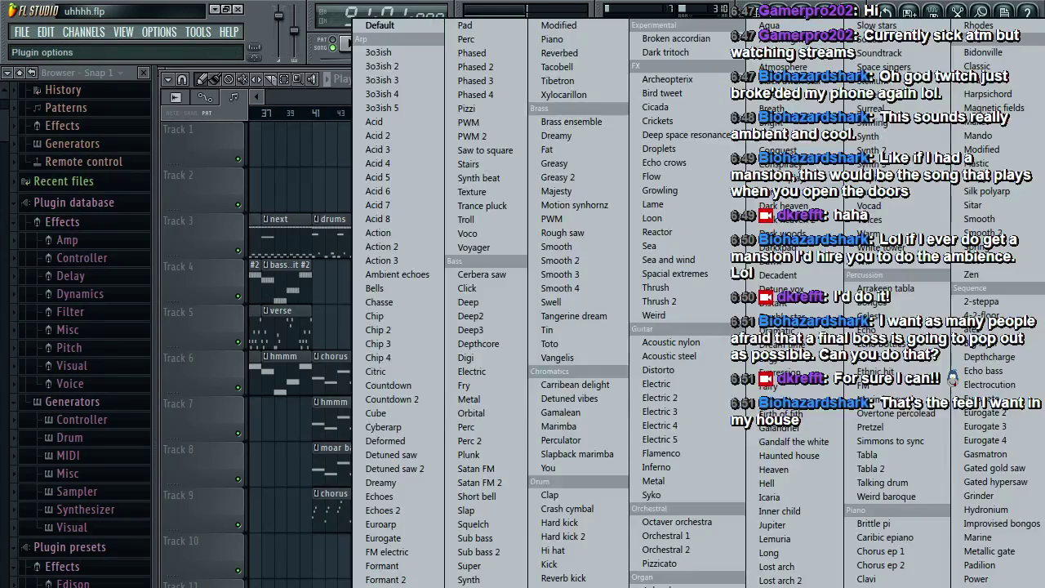
click(782, 39)
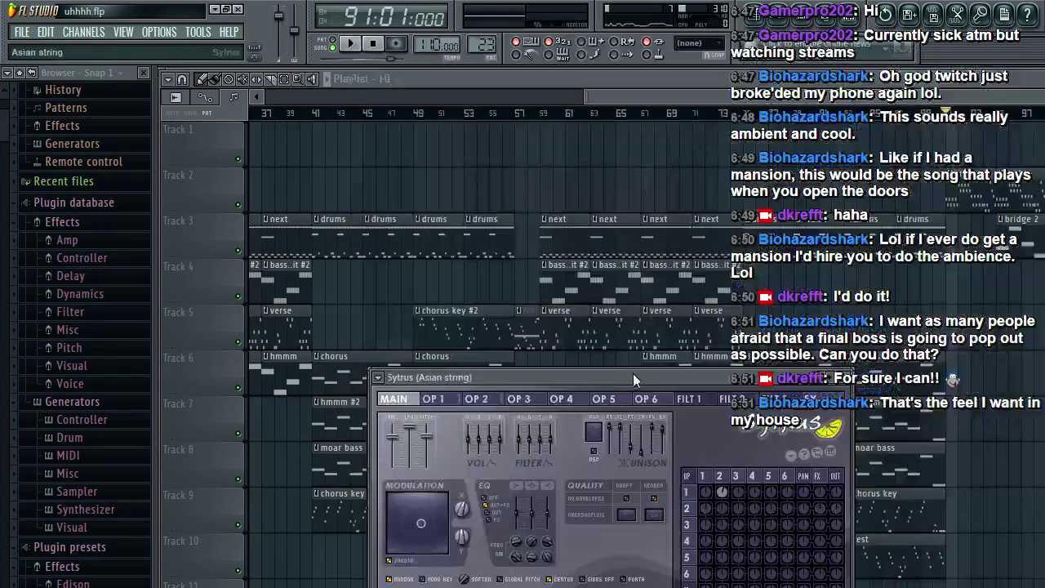
Step: Load the Basic preset in Sytrus and audition it with a few notes
click(375, 383)
mouse_move(418, 415)
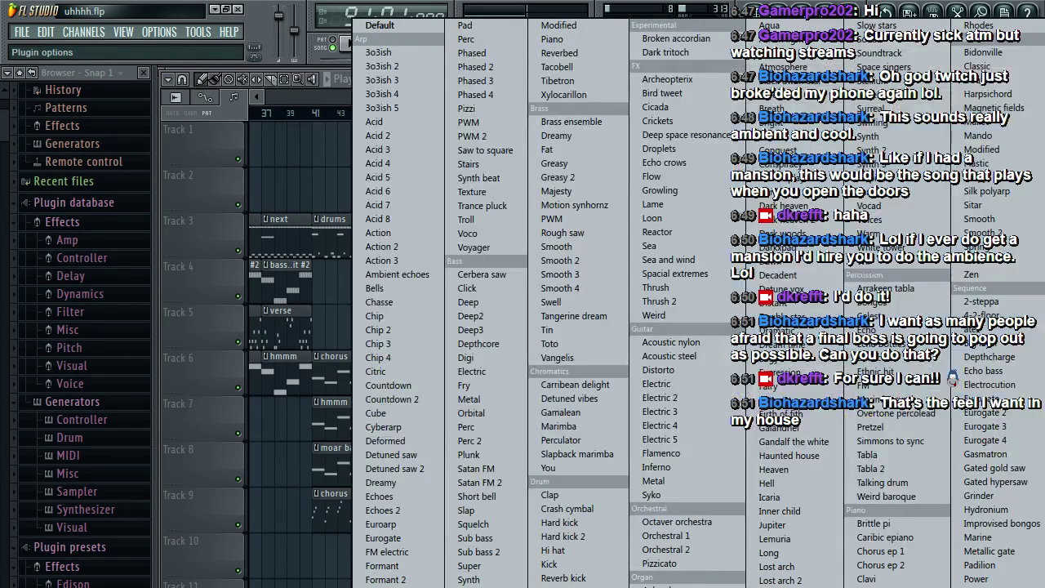
click(380, 25)
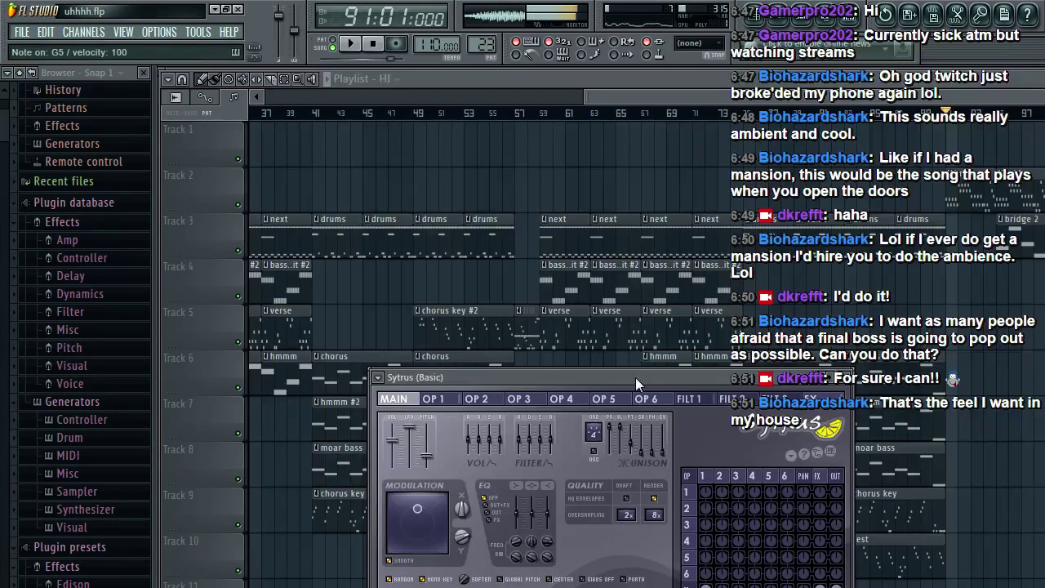
click(377, 377)
click(604, 383)
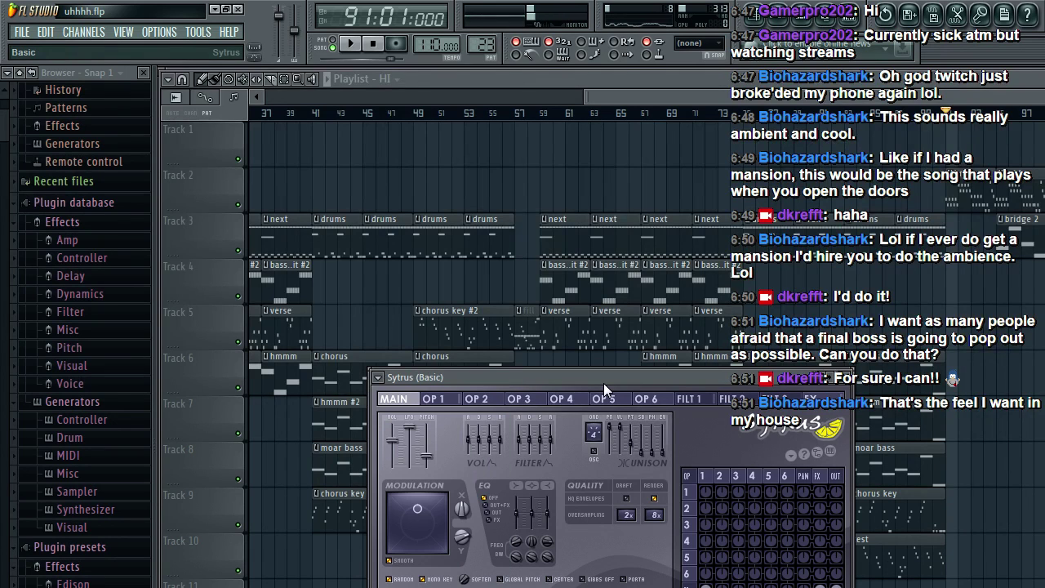
key(e)
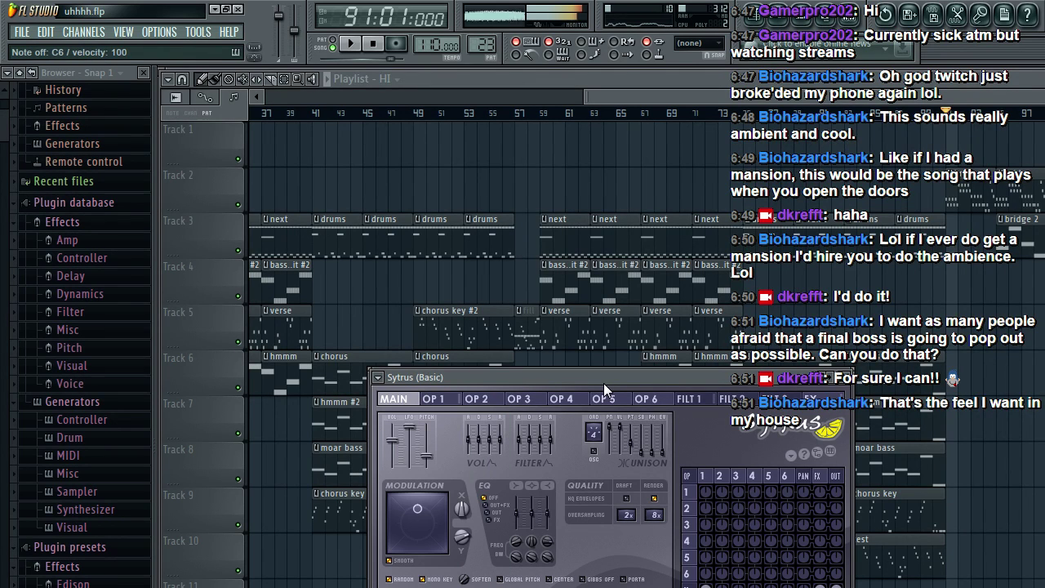
key(w)
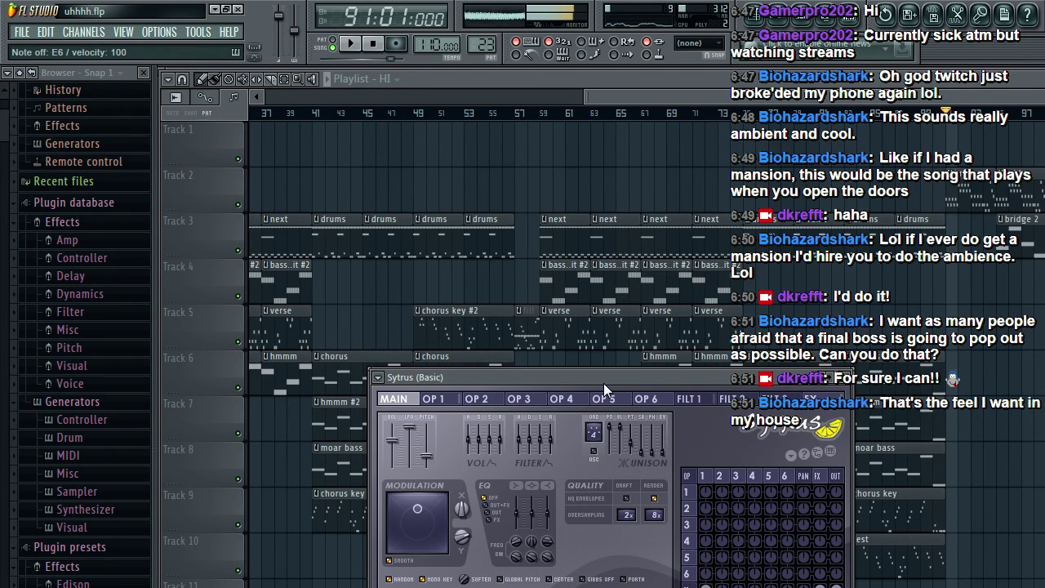
Step: Try two more Sytrus presets, ending with Classic
click(377, 378)
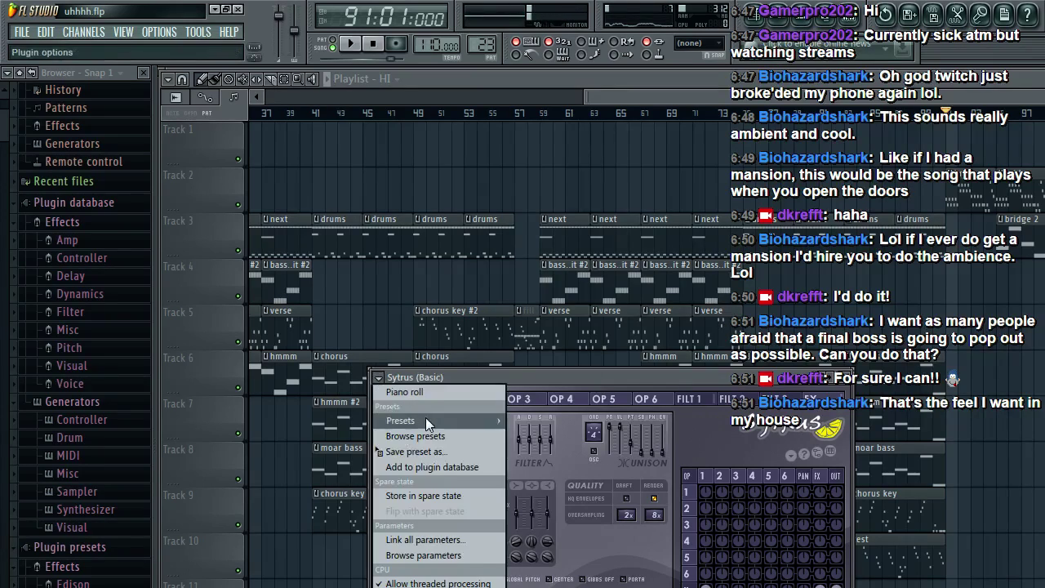
mouse_move(425, 417)
click(1044, 367)
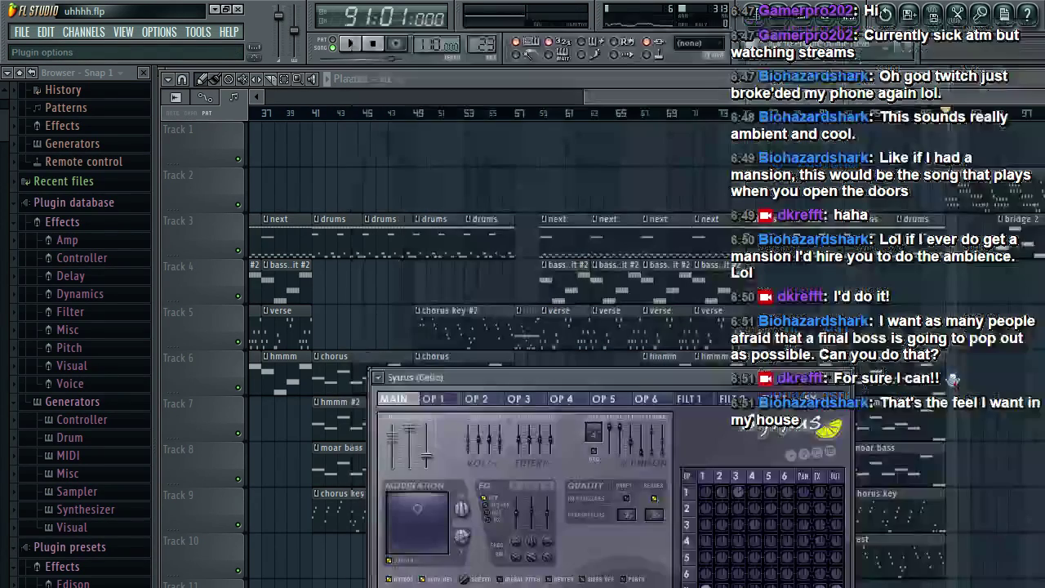
click(378, 377)
mouse_move(442, 415)
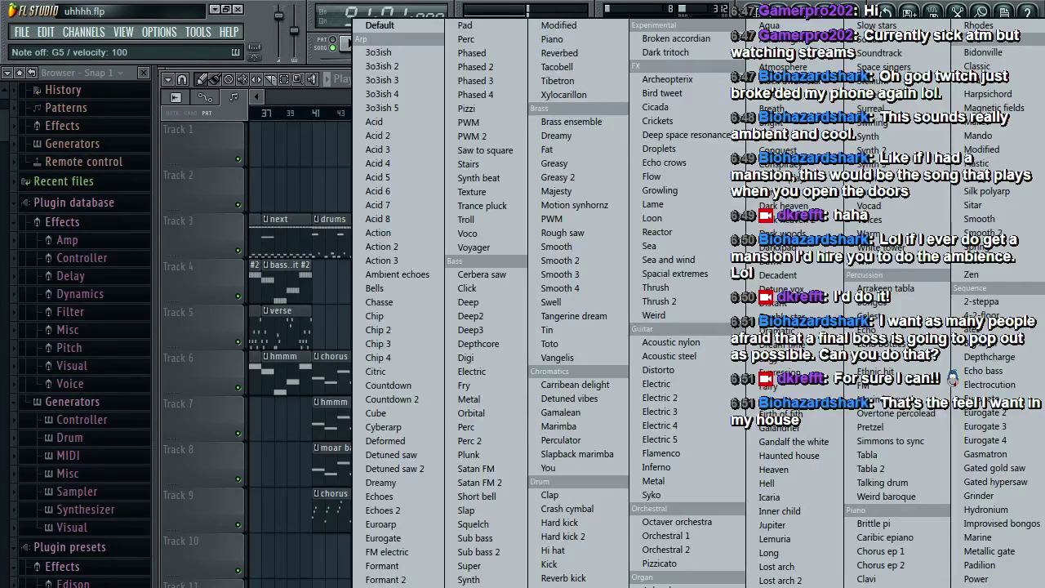
click(978, 66)
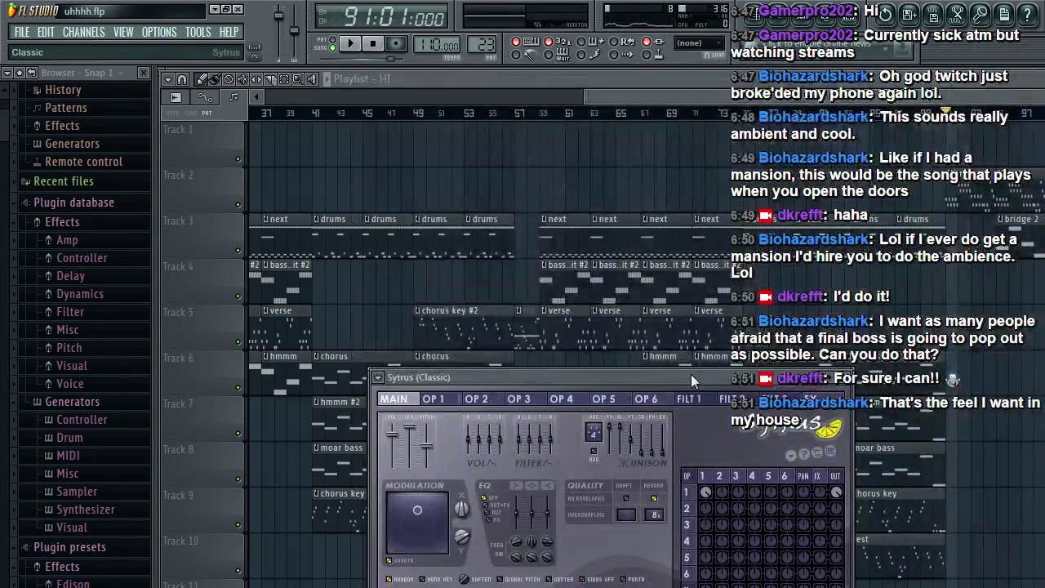
Step: Load the Choir preset in Sytrus, audition it and close the plugin window
click(377, 377)
mouse_move(433, 416)
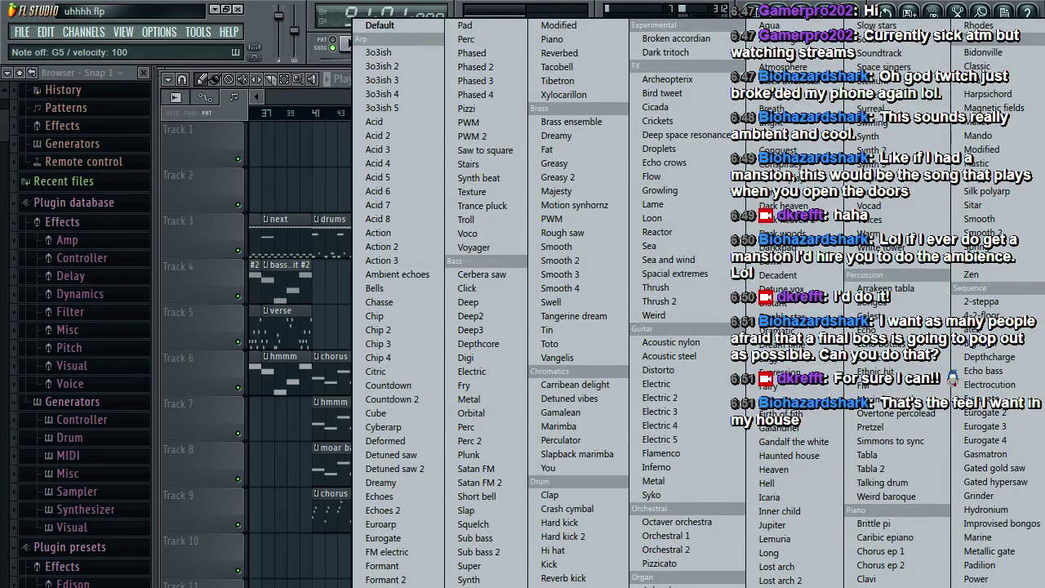
click(773, 136)
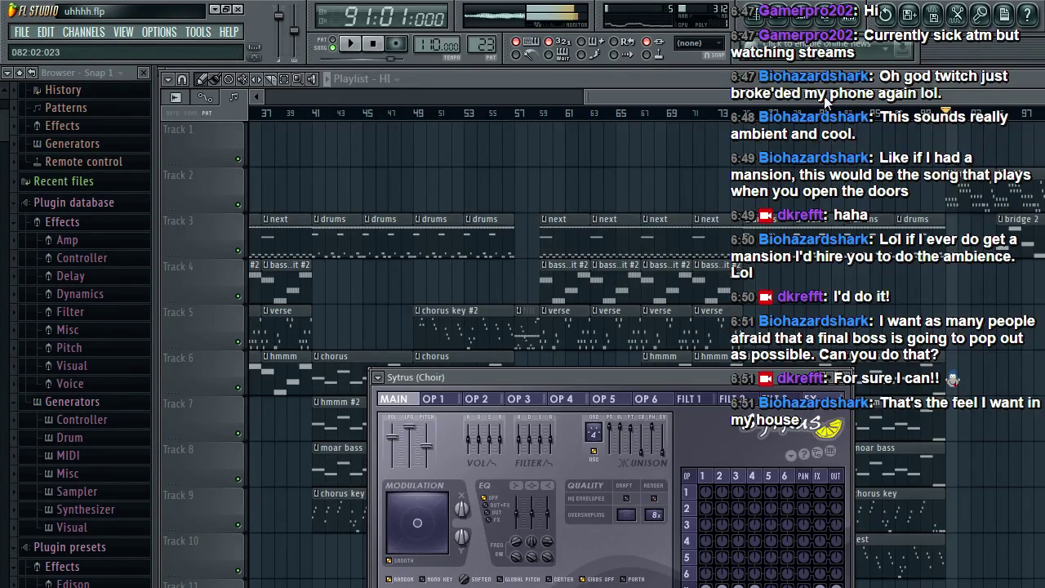
click(824, 96)
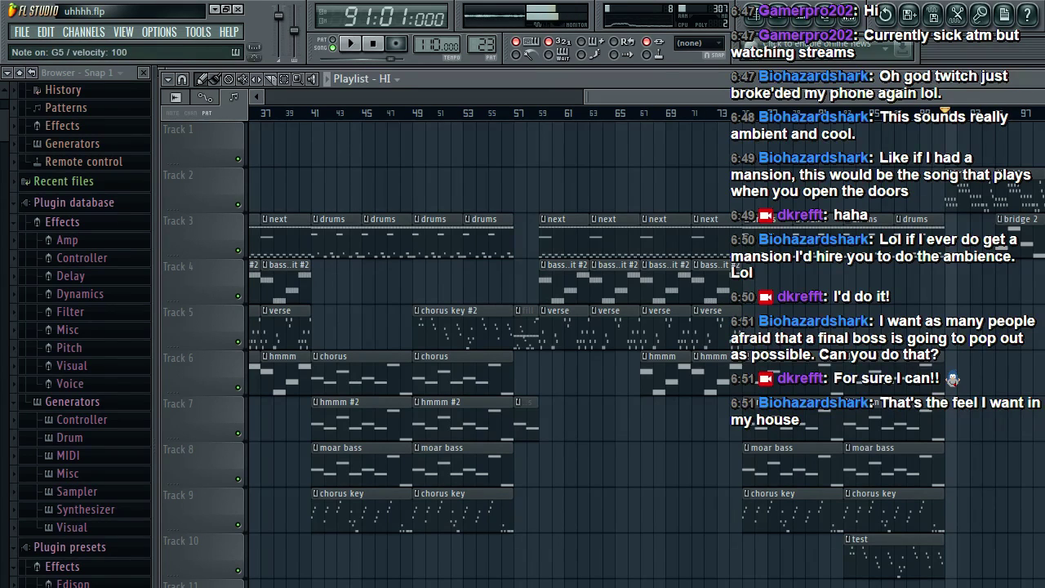
Step: Copy all four notes of the bridge 2 pattern and switch to the HI pattern
double_click(1027, 249)
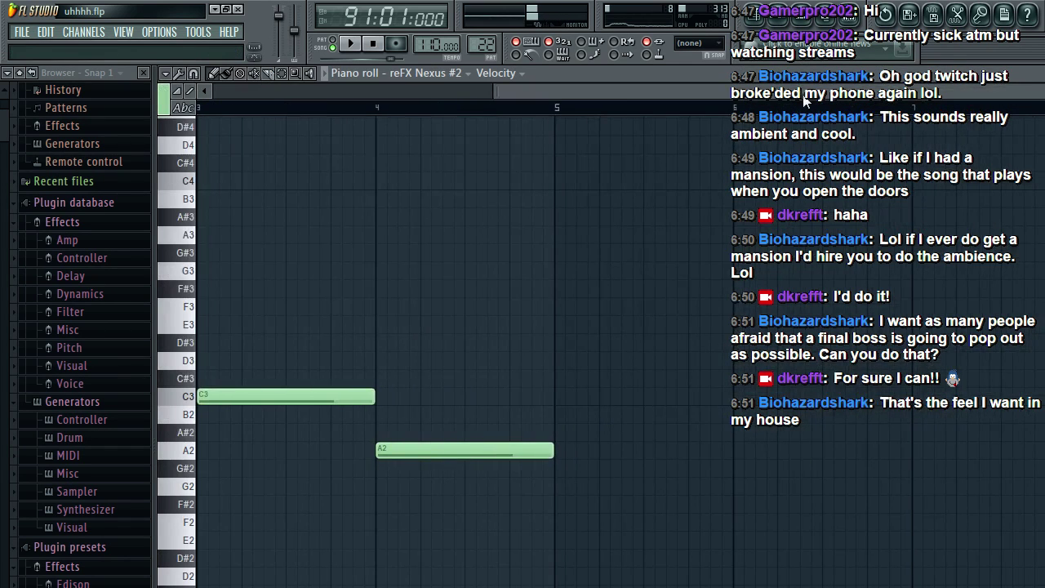
drag(804, 96, 335, 103)
key(ctrl+a)
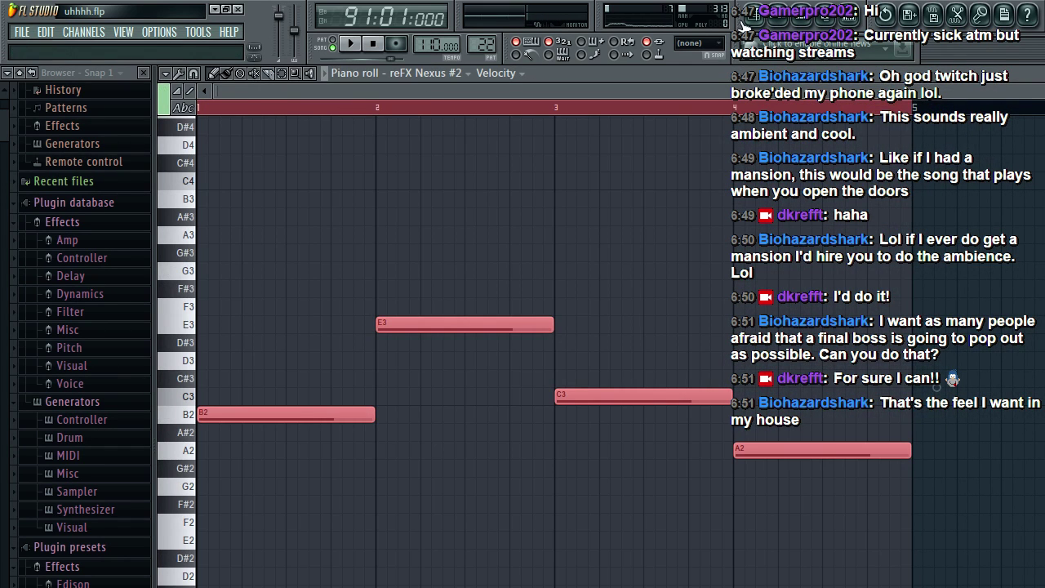
key(F5)
key(F6)
click(497, 414)
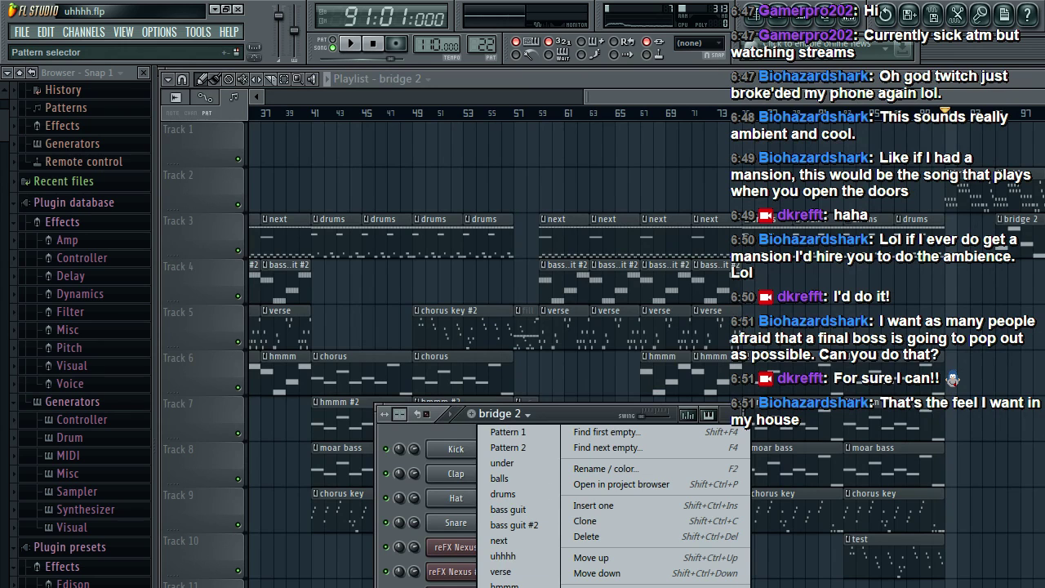
click(500, 587)
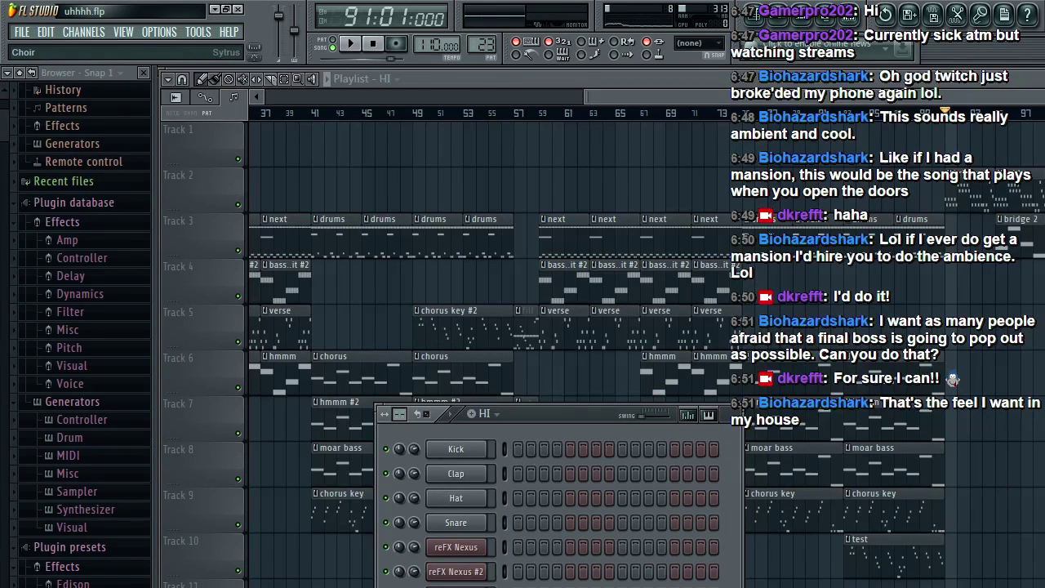
Step: Paste the copied notes into the Choir channel's piano roll in HI and briefly play the pattern
key(F7)
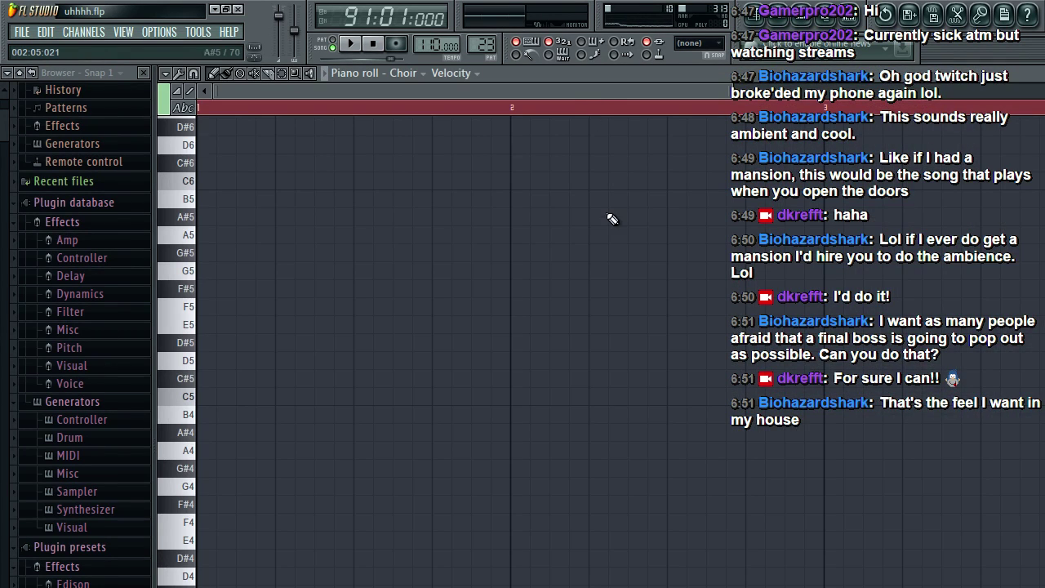
scroll(612, 219, down, 9)
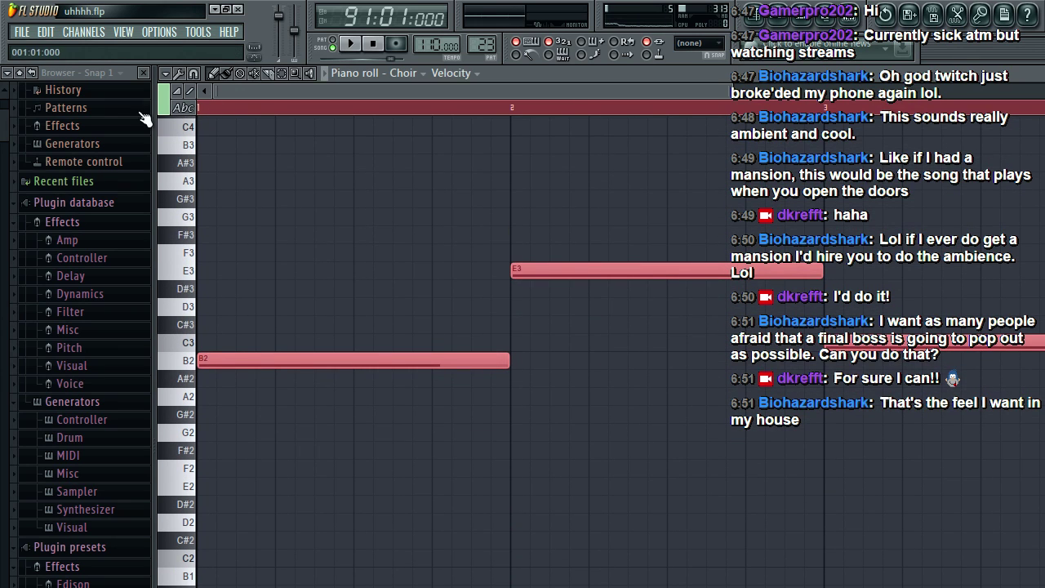
click(349, 43)
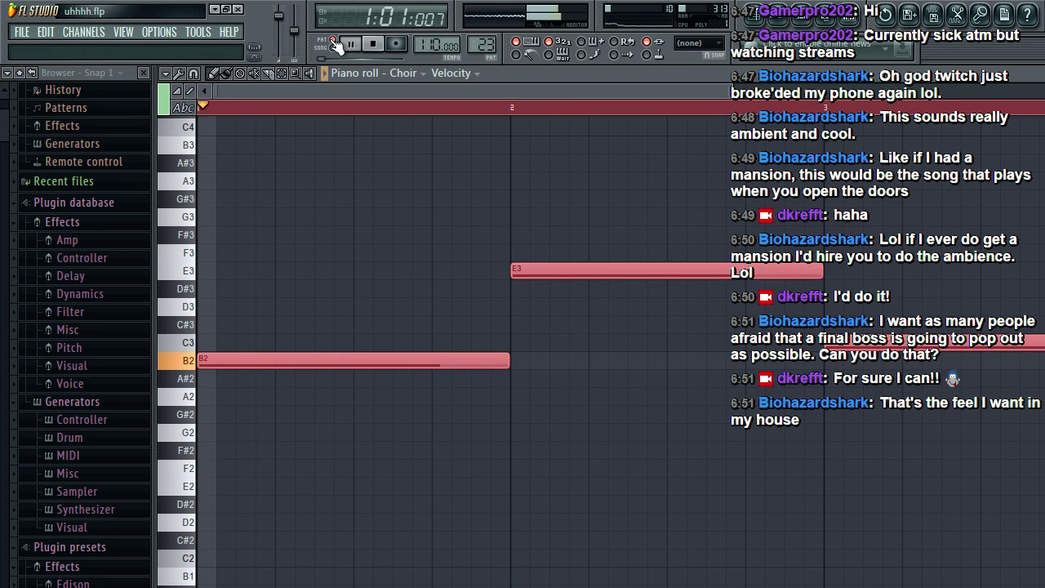
key(space)
Step: Transpose all notes of the Choir part up two octaves
click(166, 73)
mouse_move(186, 104)
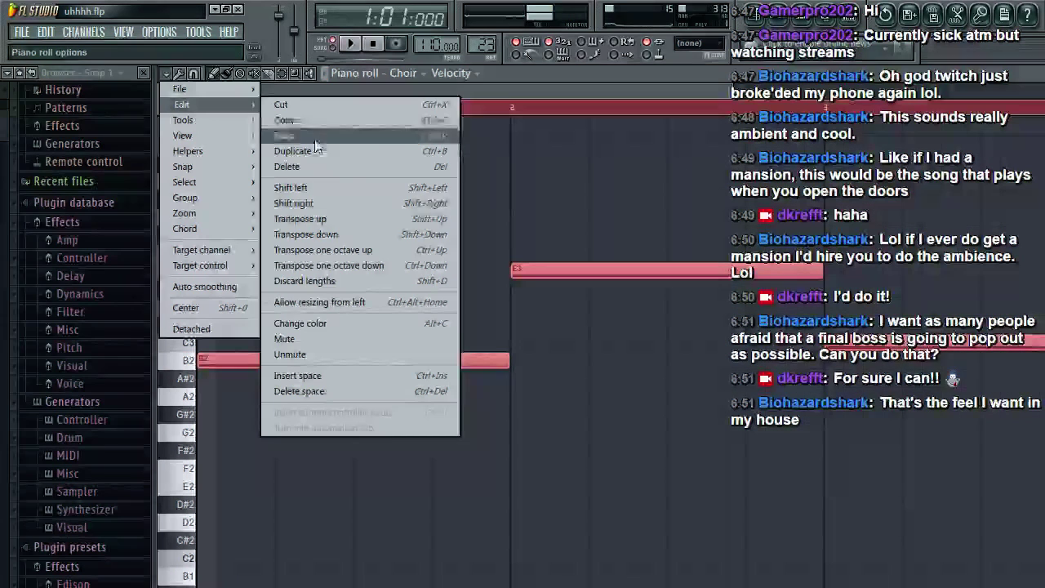
click(397, 250)
click(166, 73)
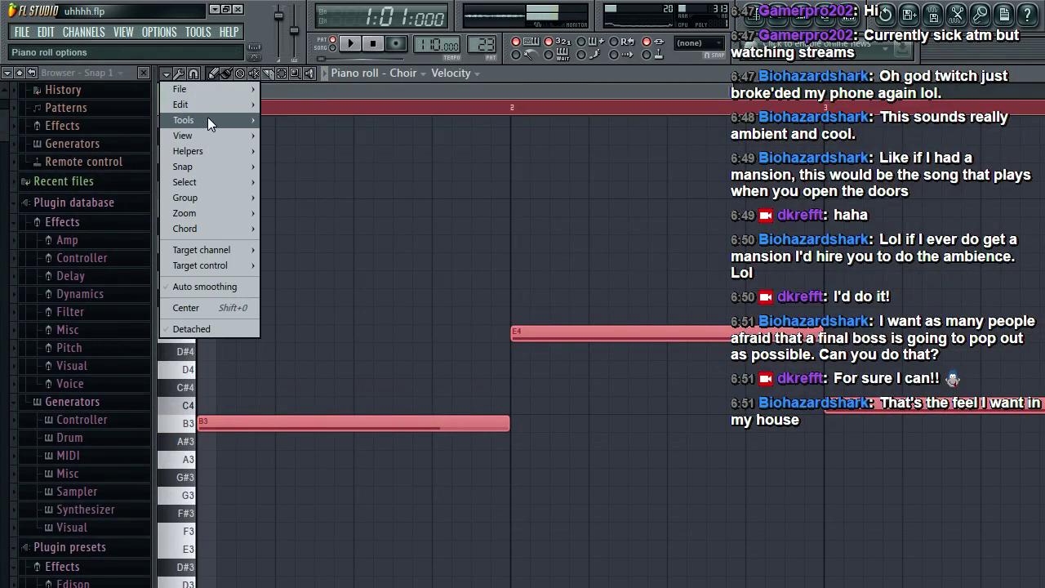
mouse_move(208, 108)
click(416, 252)
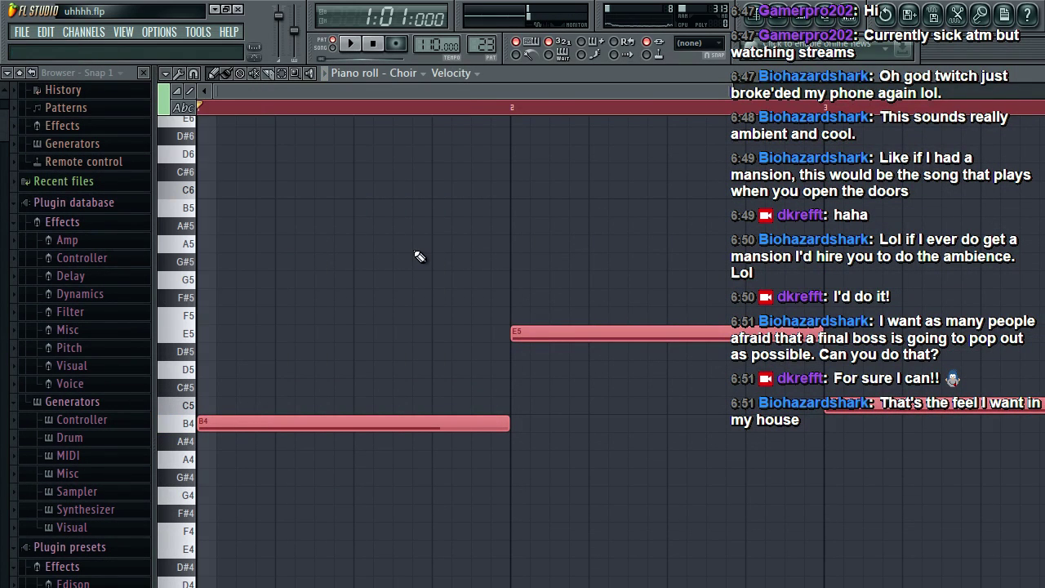
Step: Listen to the transposed Choir pattern, return to the playlist and play the song from bar 95
key(space)
click(754, 14)
key(space)
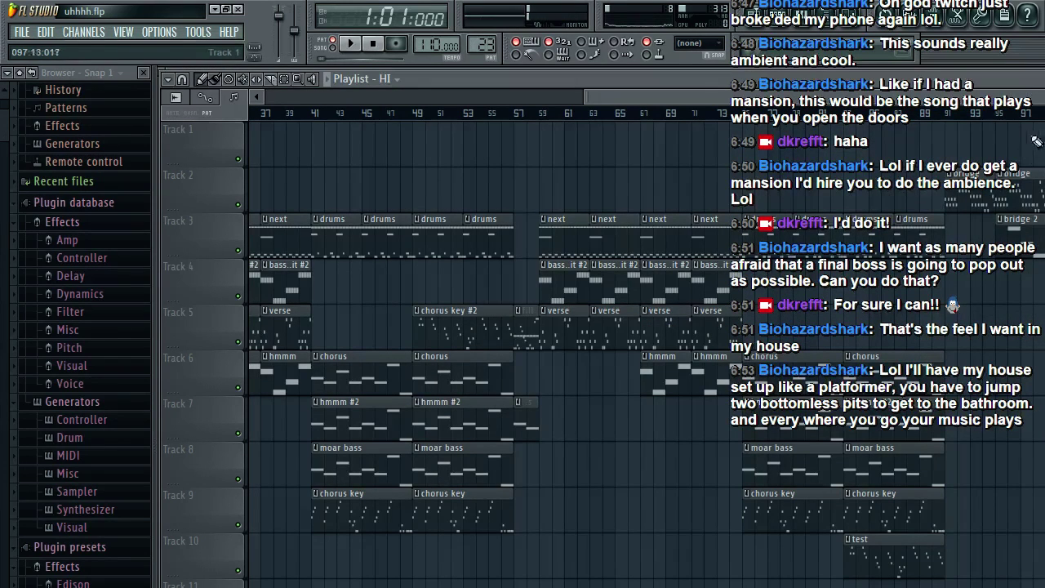
click(997, 116)
key(space)
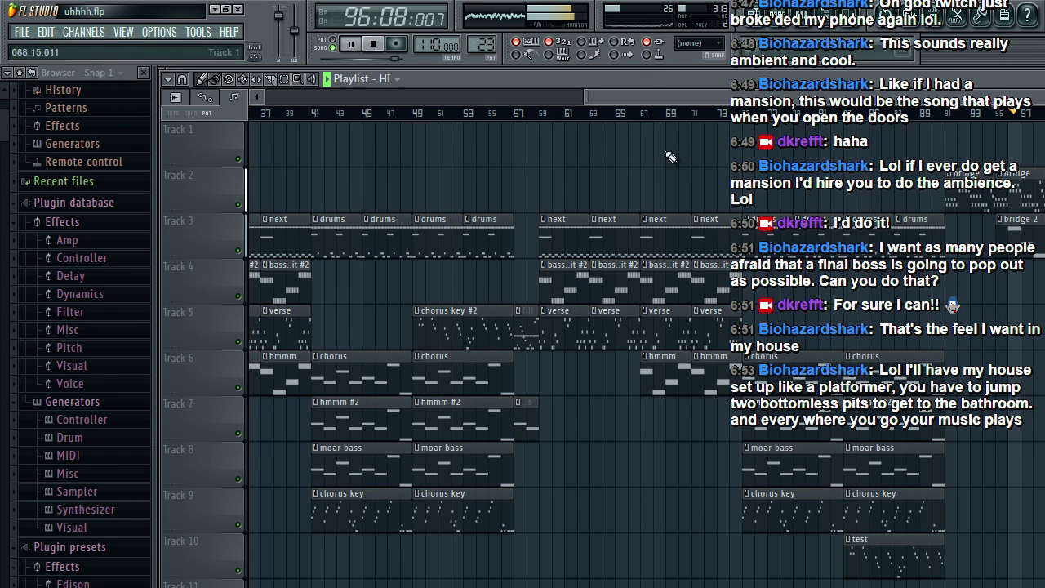
Step: Save the project while the bridge plays and stop playback
click(22, 32)
click(43, 97)
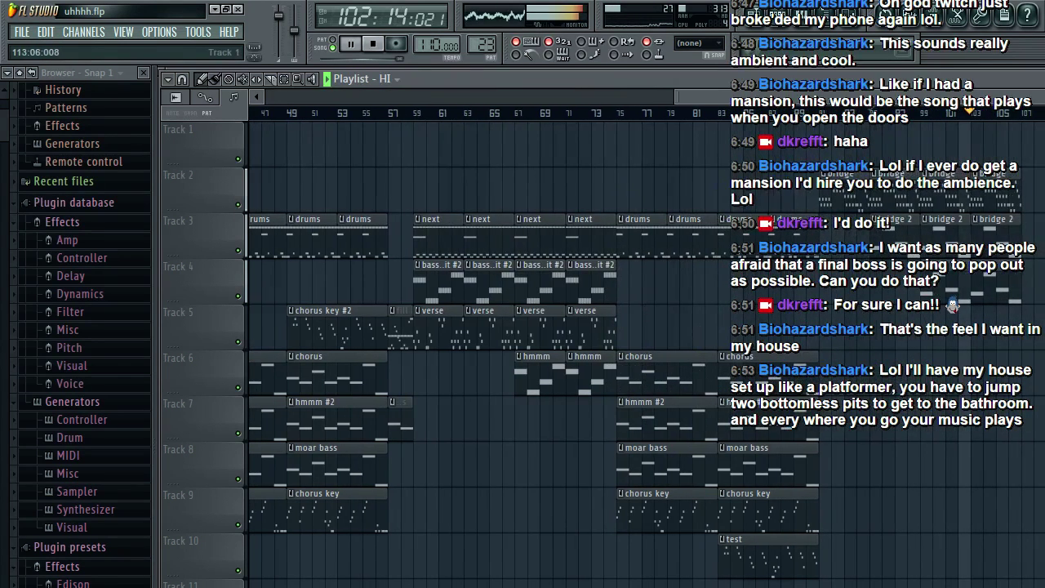
click(22, 32)
click(49, 100)
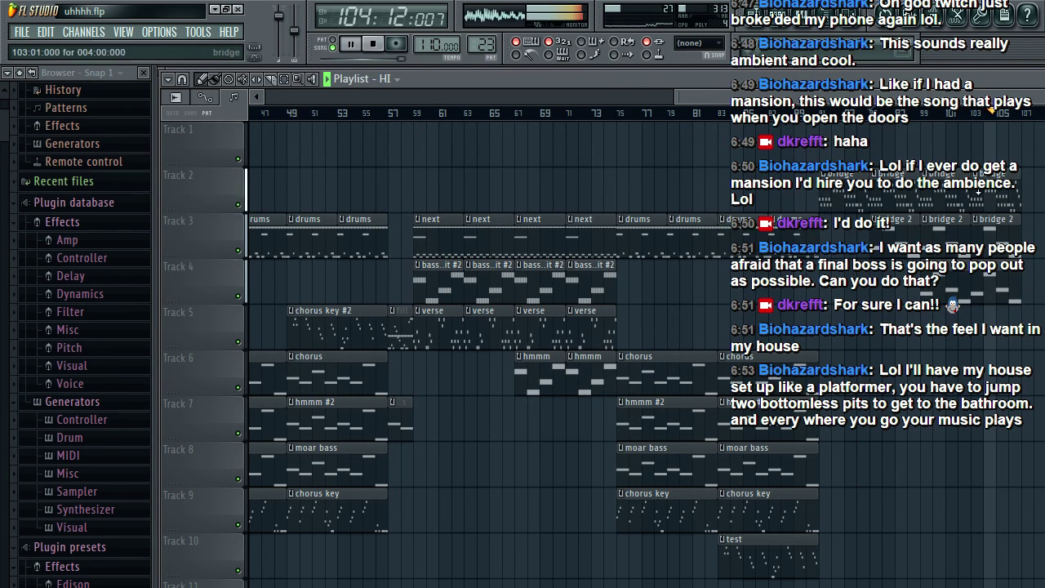
click(22, 33)
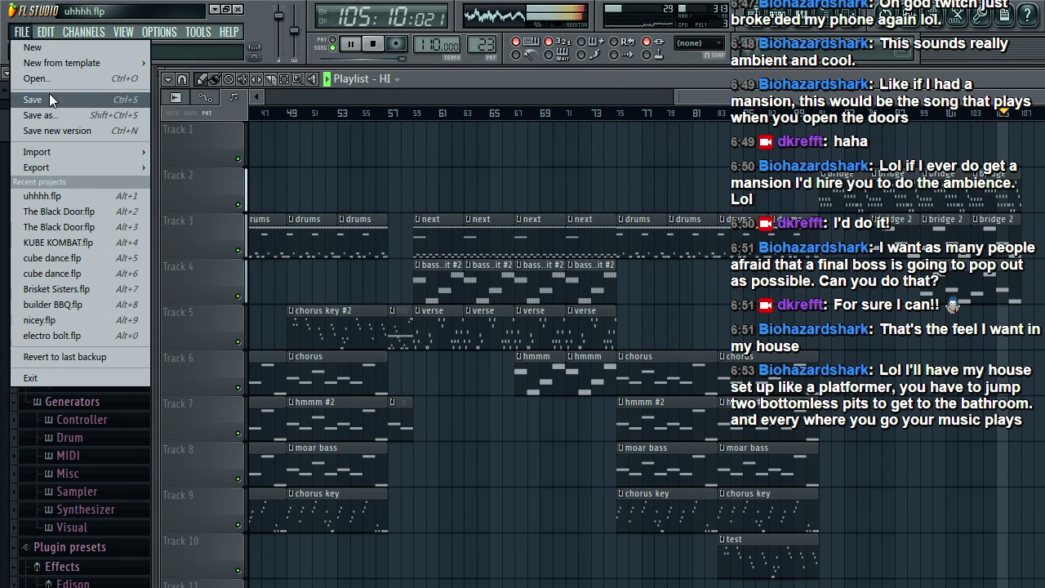
click(49, 98)
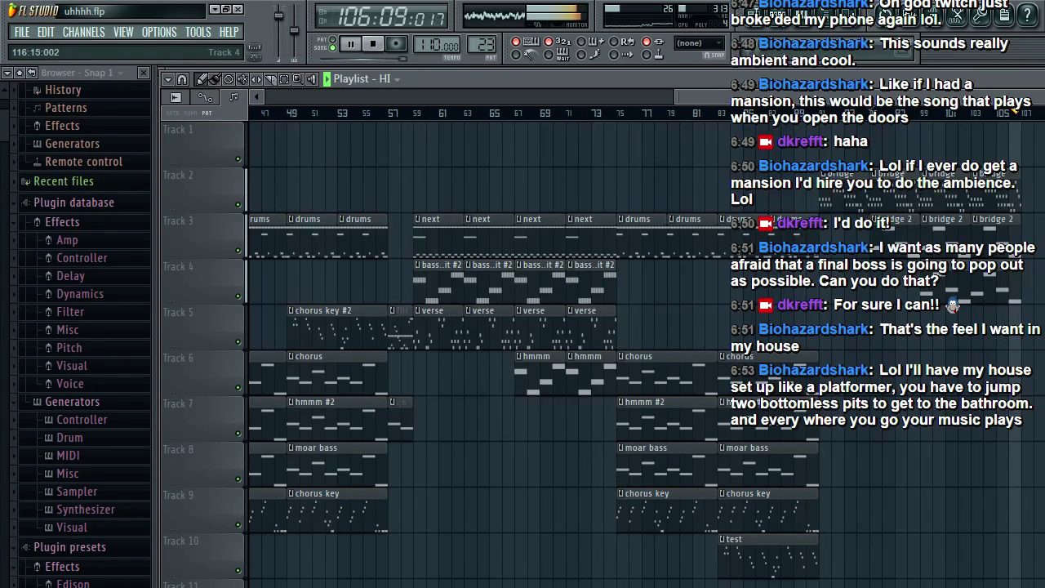
key(space)
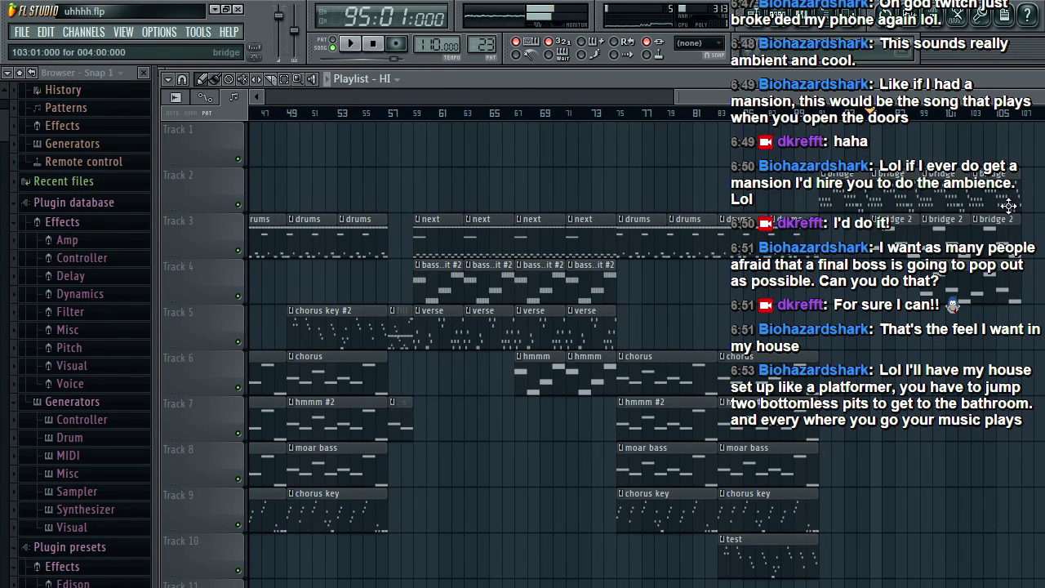
Step: Copy the last two bridge, bridge 2 and HI clips and place the copies at bar 107 to extend the bridge
click(288, 80)
drag(1039, 123, 970, 341)
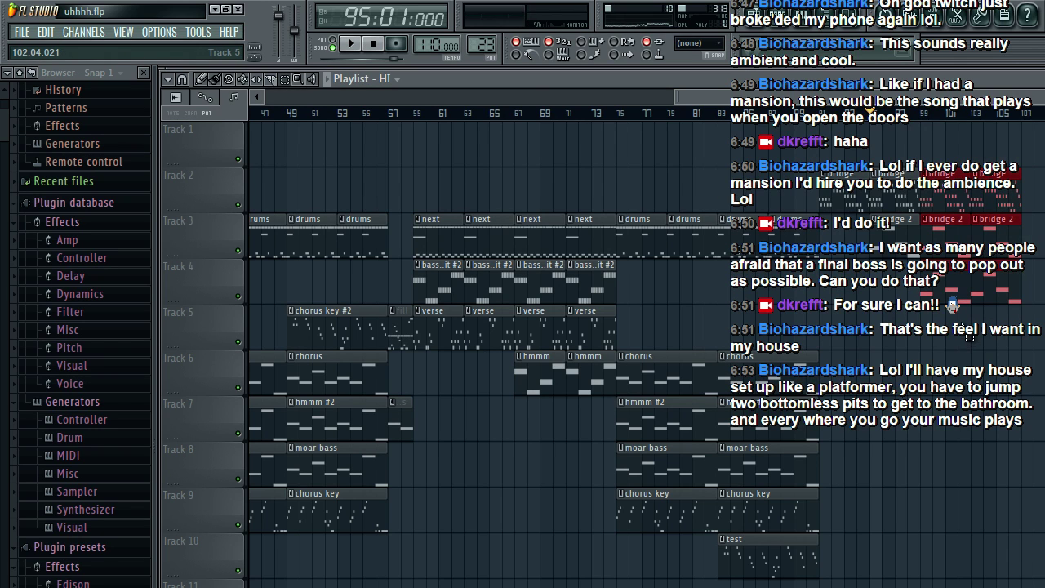
key(ctrl+v)
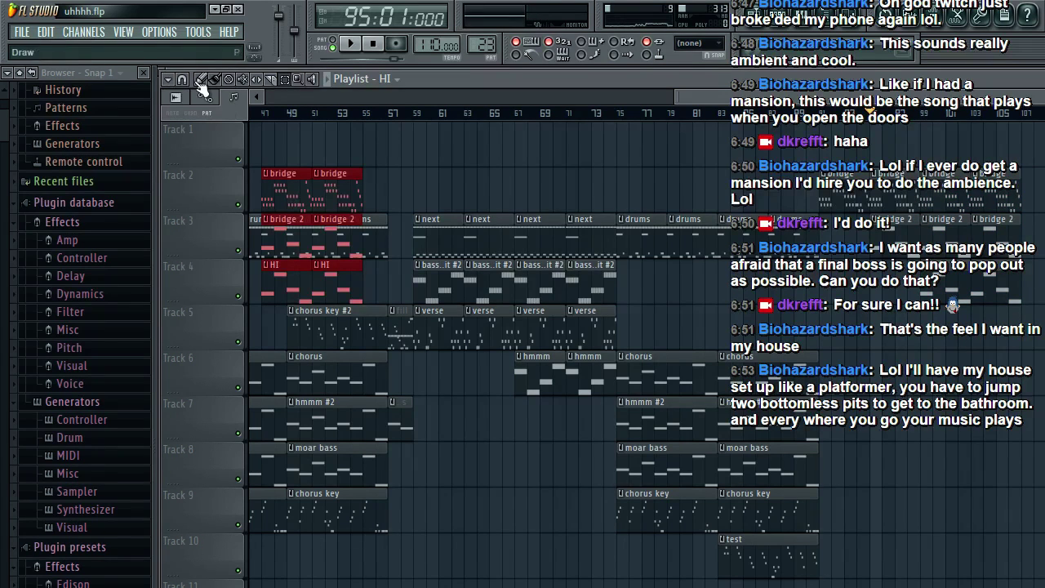
drag(296, 176, 1042, 178)
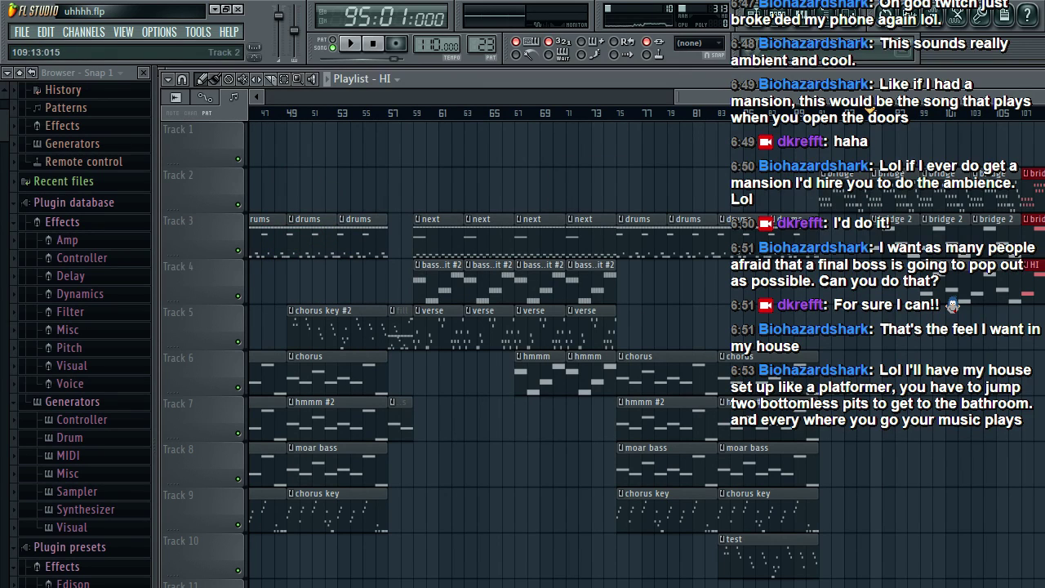
Step: Create a new pattern named bridge drums and save the project
key(F6)
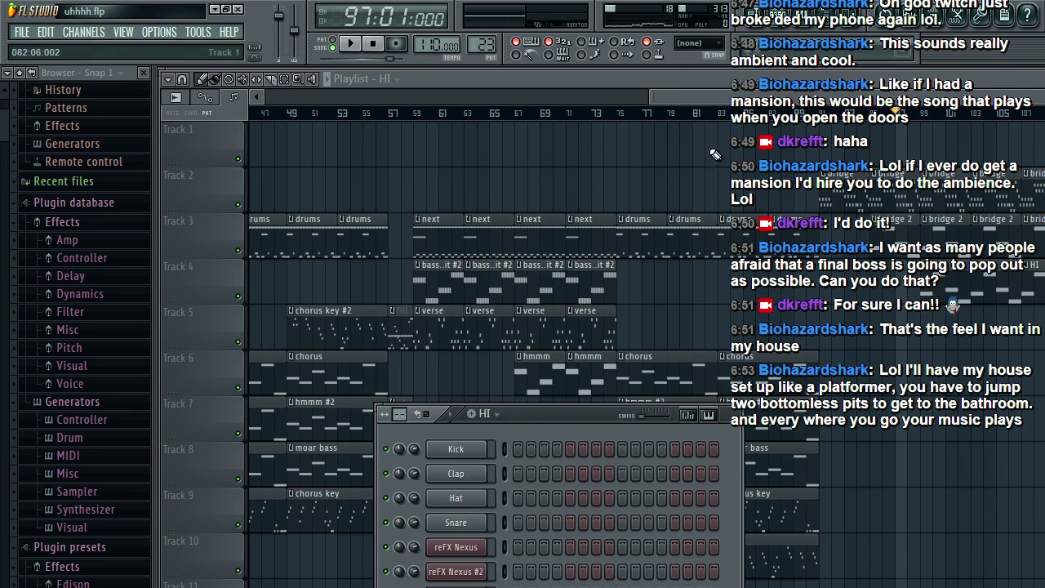
click(490, 414)
click(587, 443)
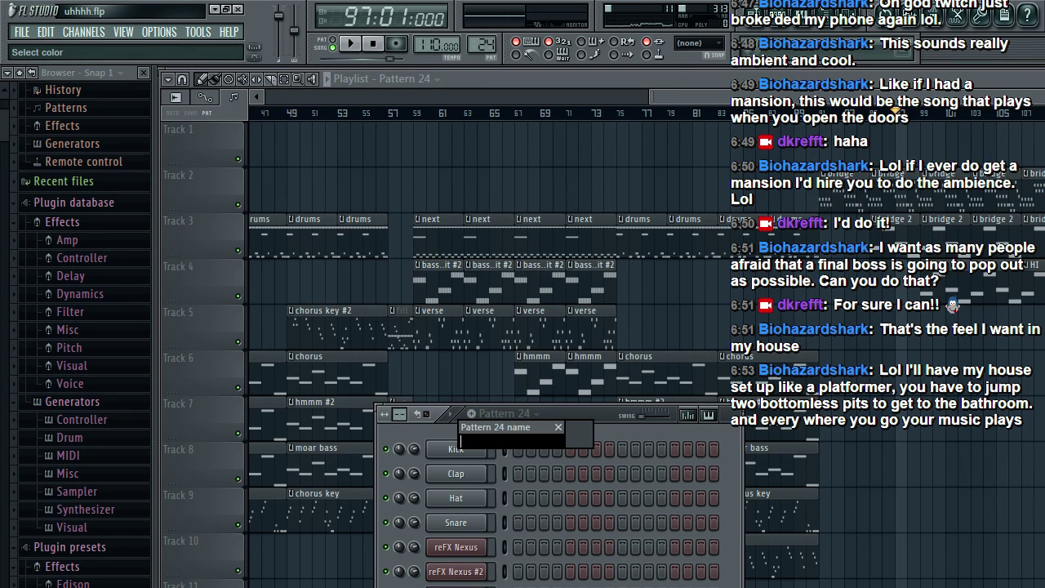
key(Return)
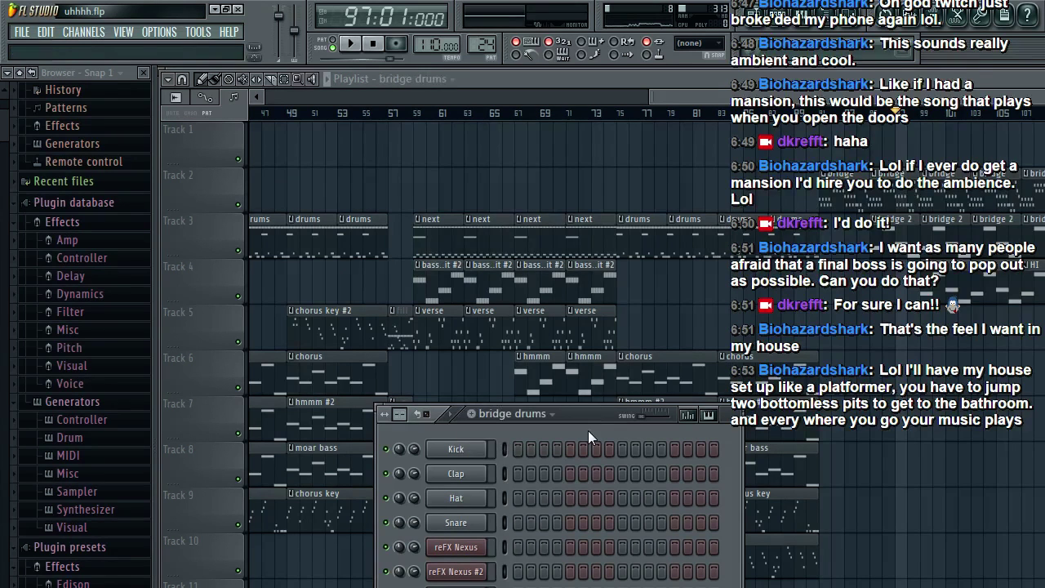
click(20, 34)
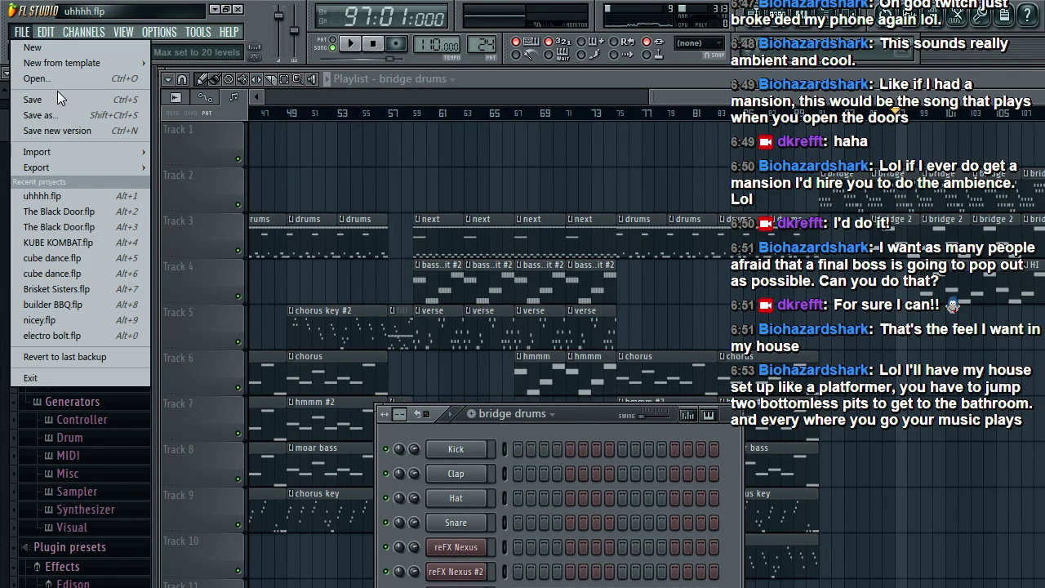
click(58, 91)
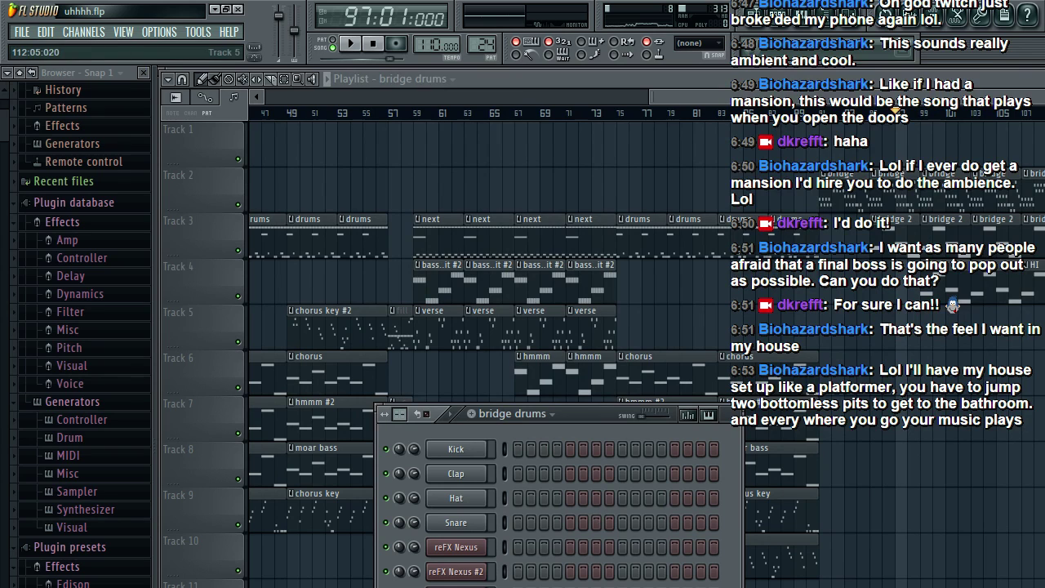
Step: Place the bridge drums pattern on Track 5 at bar 103 and open the Dfh Sampler's piano roll at its lower octaves
key(F6)
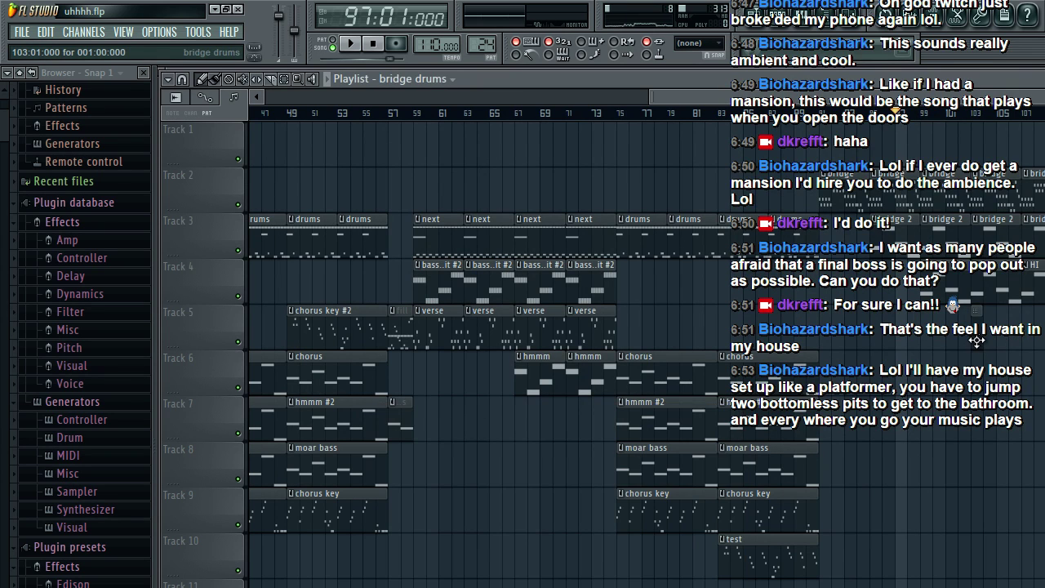
key(F6)
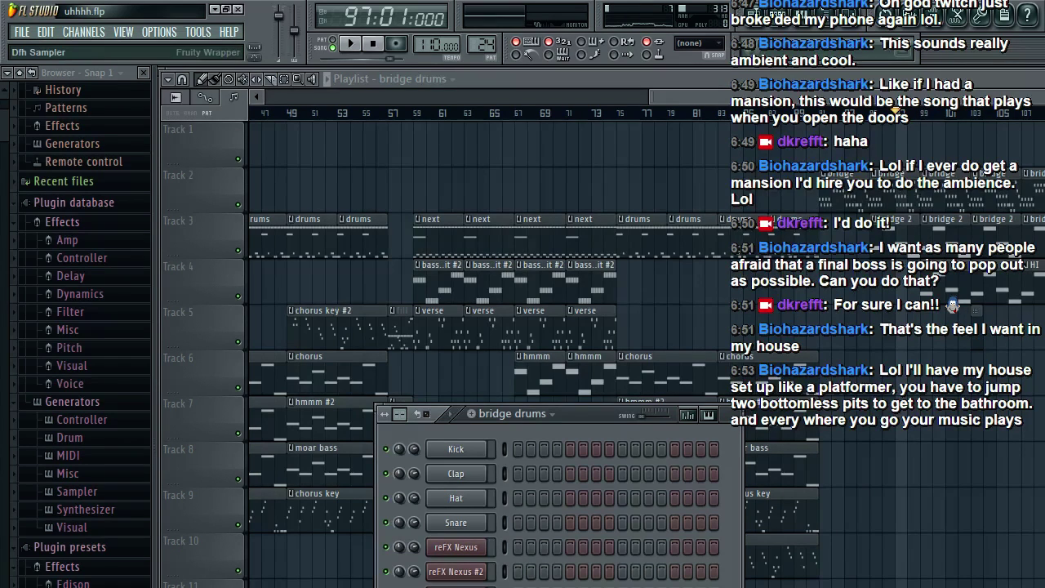
key(F7)
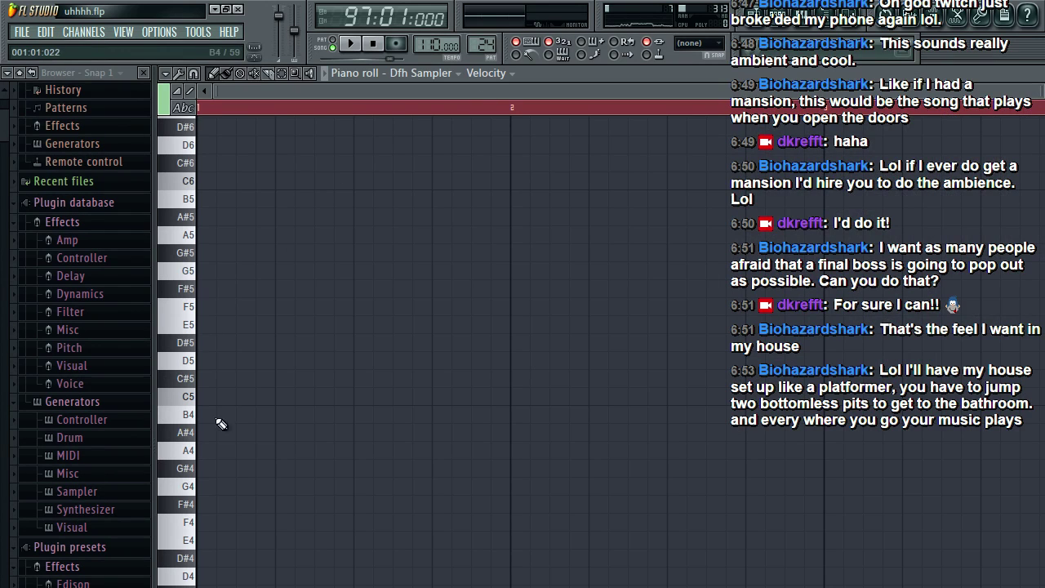
scroll(208, 518, down, 3)
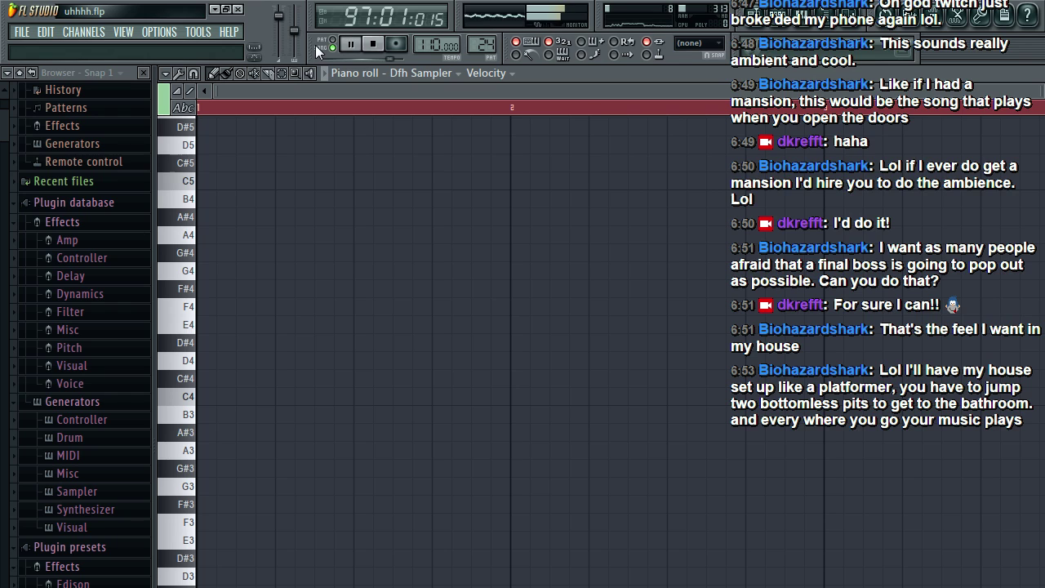
Step: Check the playlist around bar 103, reopen the Dfh Sampler piano roll and play the song from there
click(957, 16)
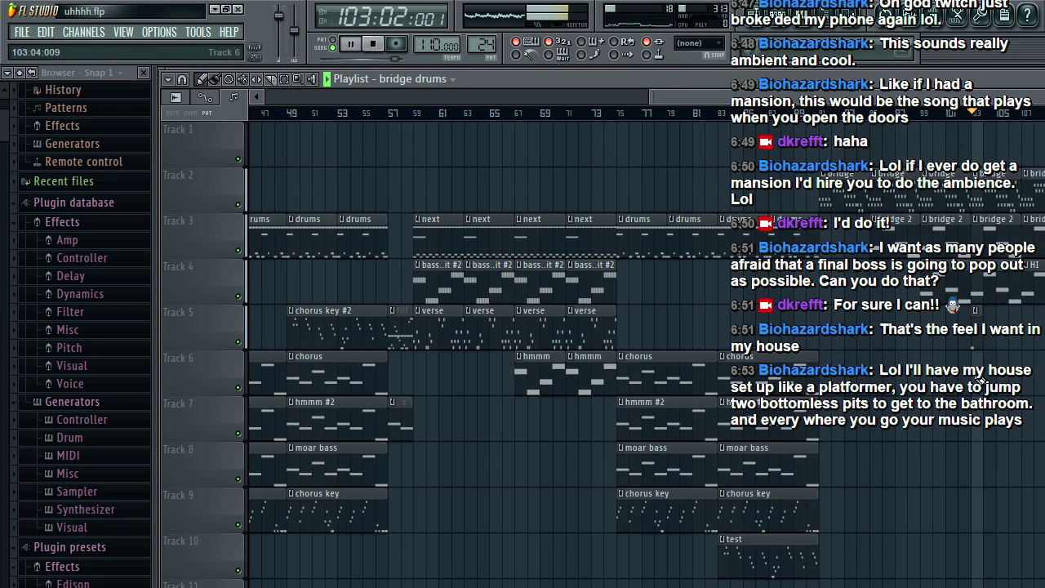
key(F7)
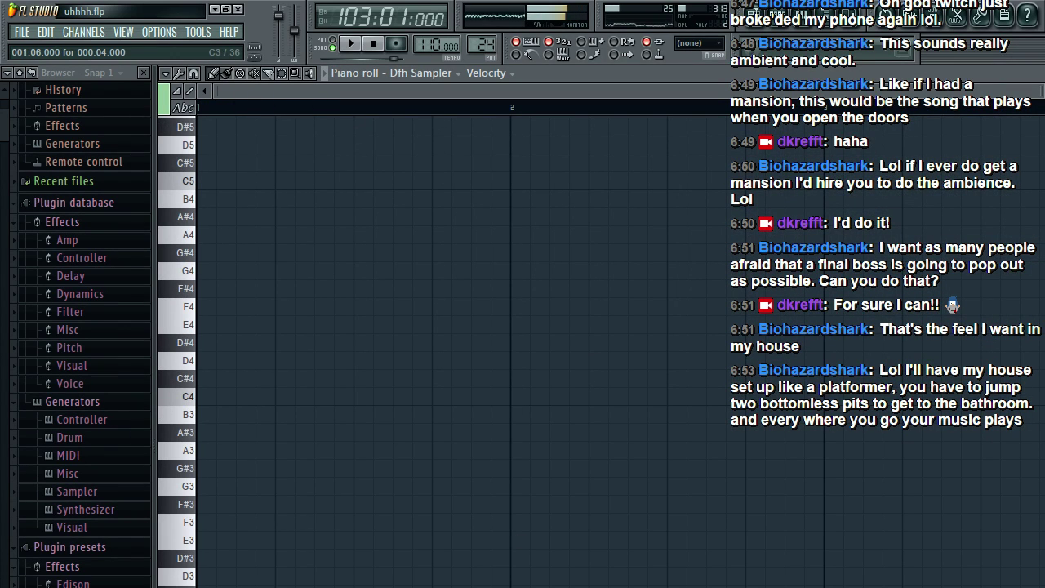
key(space)
key(space)
key(space)
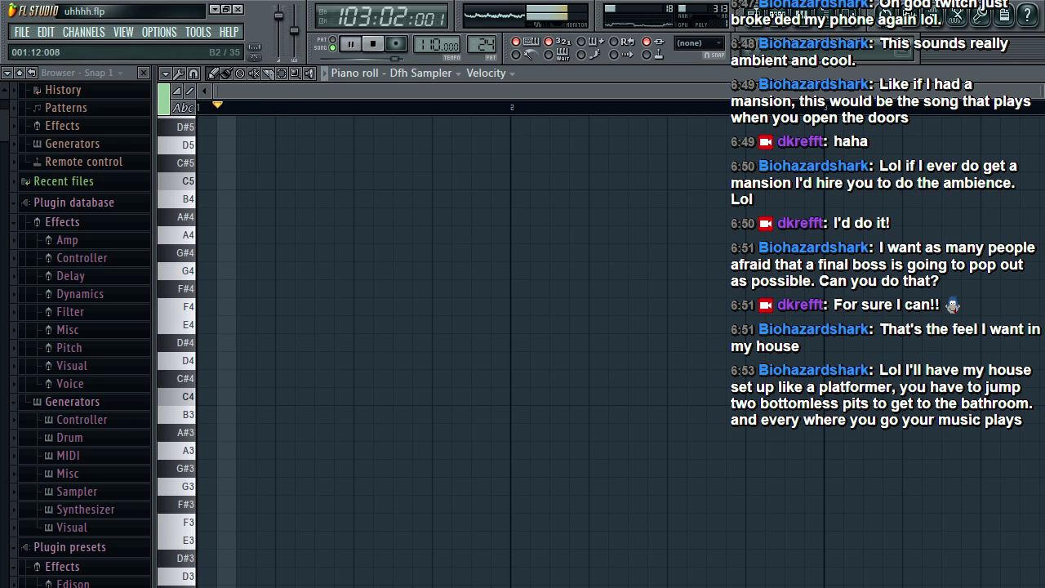
key(space)
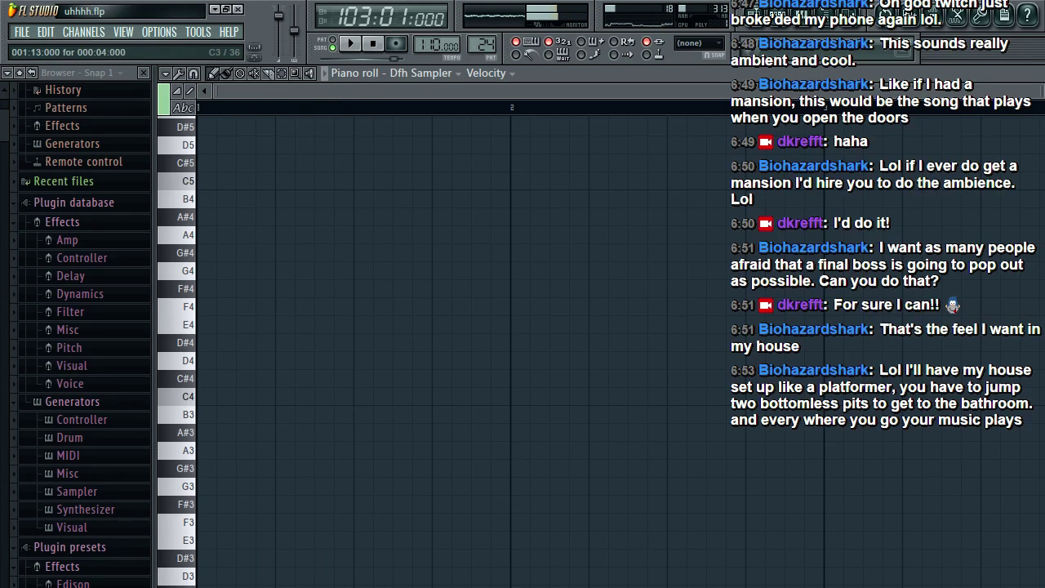
Step: Audition the Dfh Sampler drum sounds between E3 and C4 on the piano roll keyboard
click(180, 489)
click(186, 526)
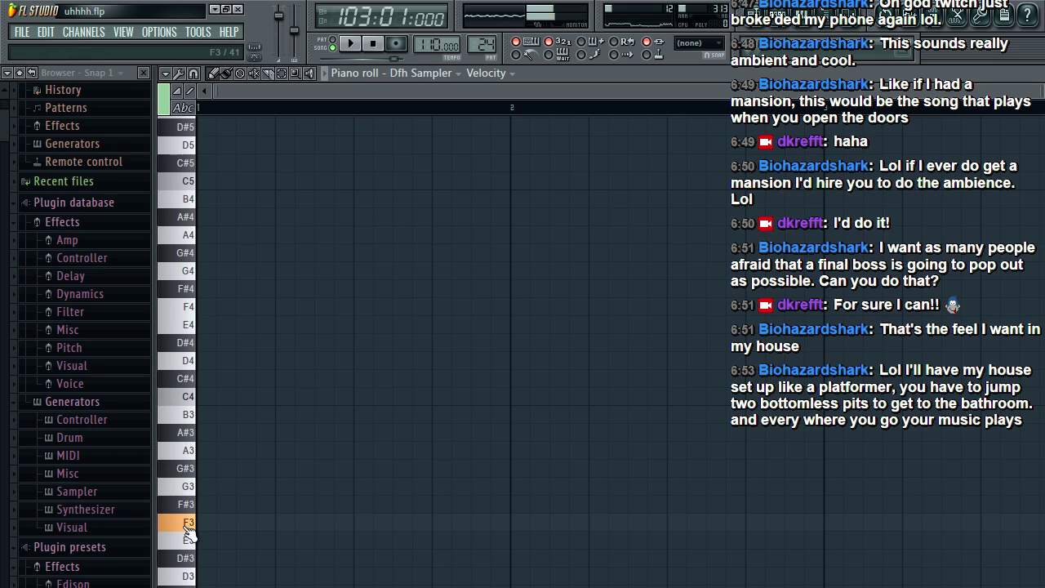
click(187, 540)
click(187, 450)
click(187, 414)
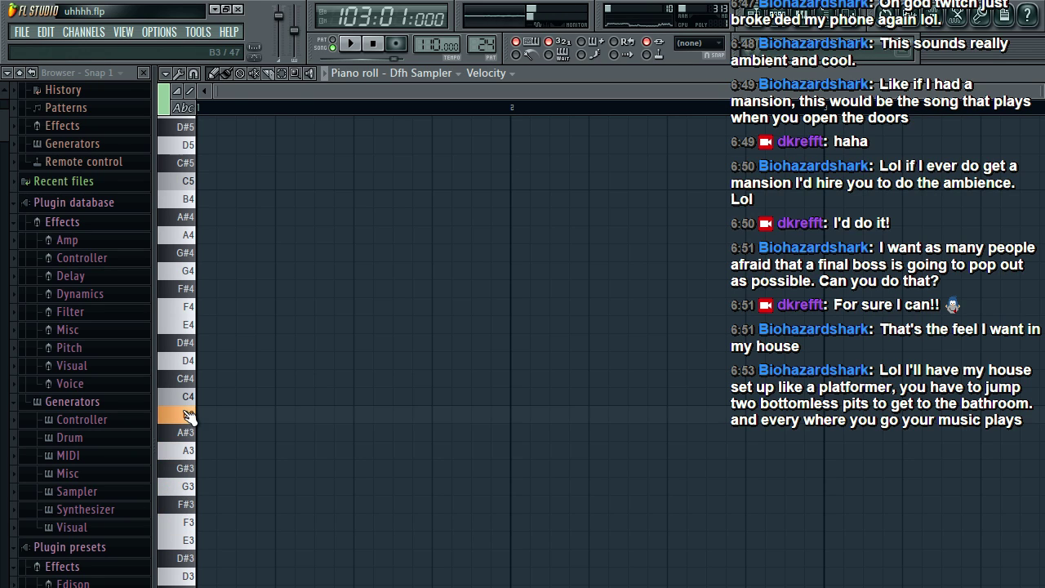
click(187, 396)
click(187, 486)
click(187, 522)
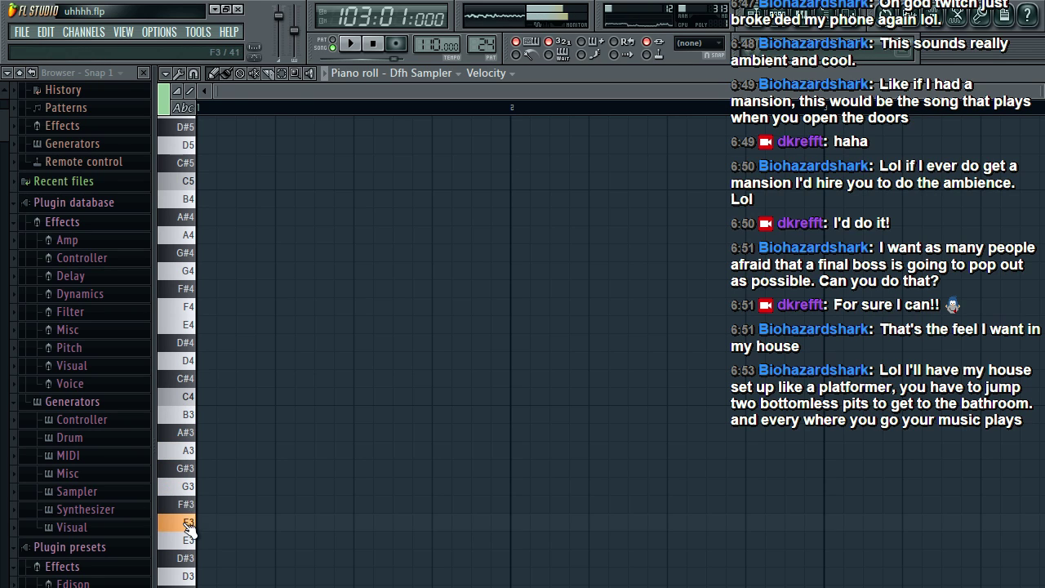
Step: Place three four-step F3 notes in bar 1, starting at steps 1, 7 and 13, and play them back
click(209, 527)
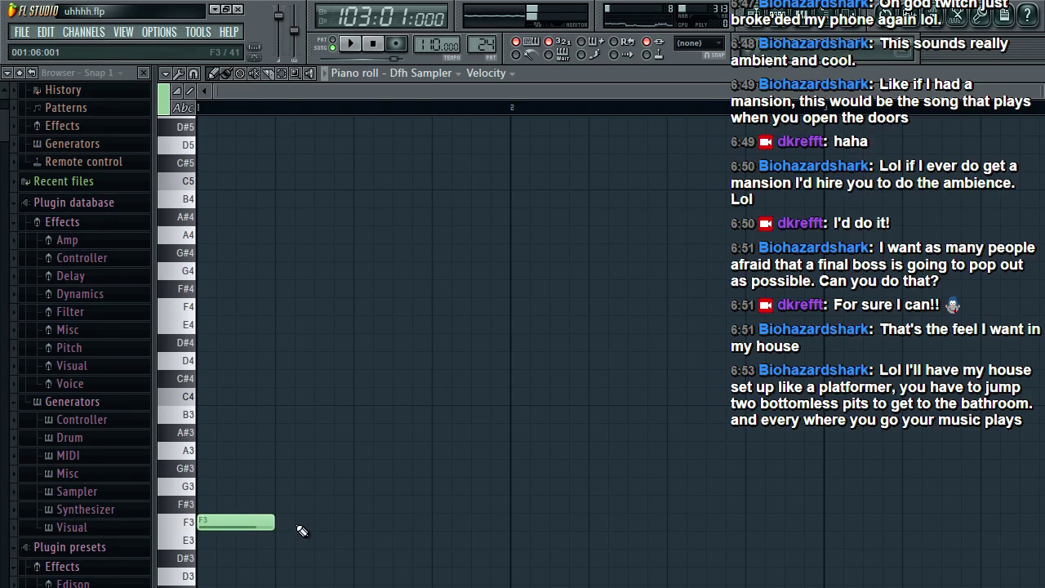
click(326, 523)
click(439, 524)
key(space)
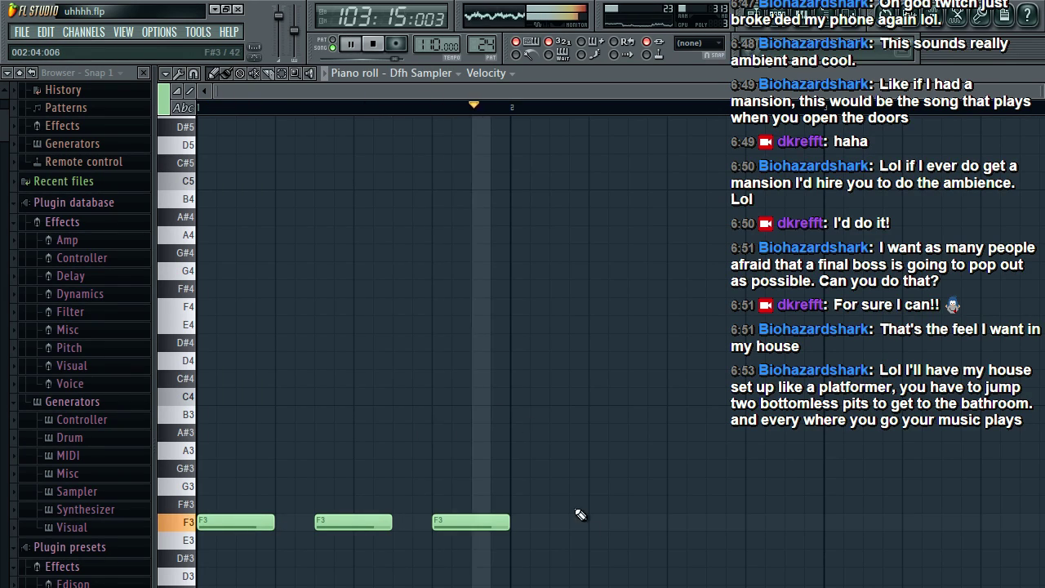
key(space)
Step: Add a four-step D3 note at the start of bar 2 and compare the neighbouring drum sounds
mouse_move(535, 504)
mouse_down()
mouse_move(562, 576)
mouse_move(540, 586)
mouse_move(531, 567)
mouse_move(548, 573)
mouse_up()
click(186, 576)
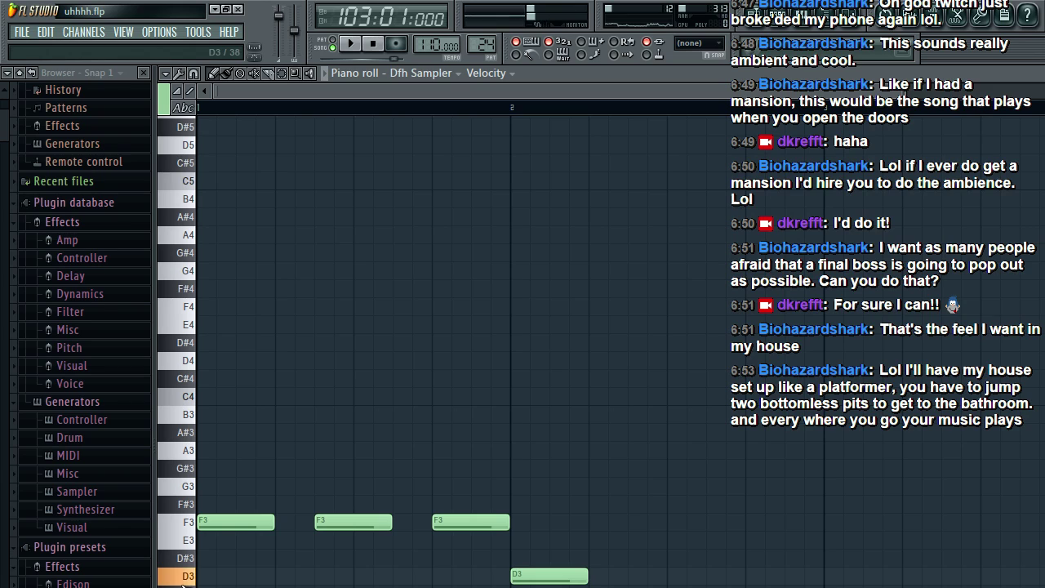
click(184, 542)
click(186, 579)
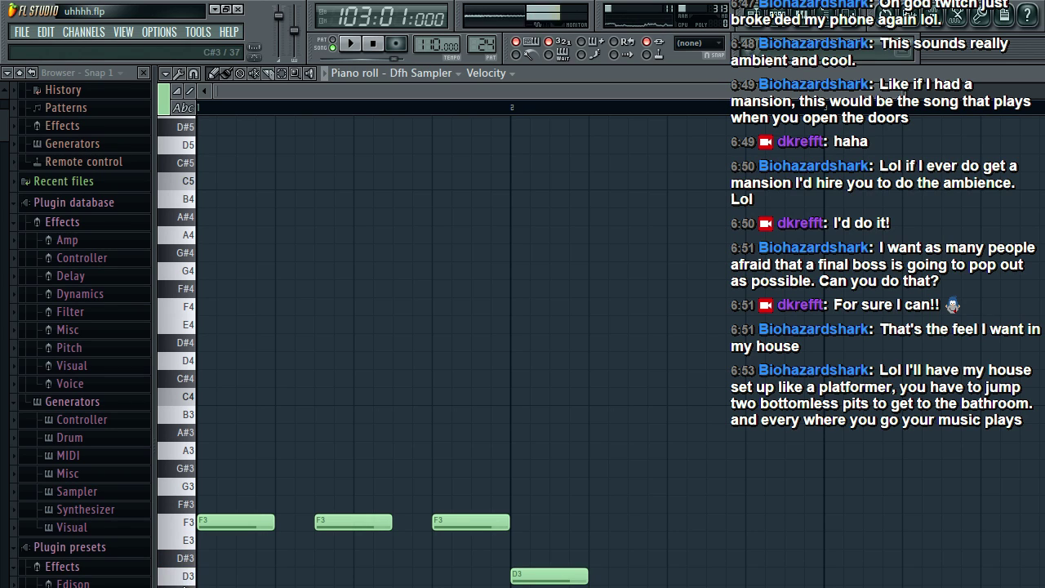
Step: Start the Flam tool on the D3 note at bar 2 and preview its effect in playback
click(539, 581)
click(166, 73)
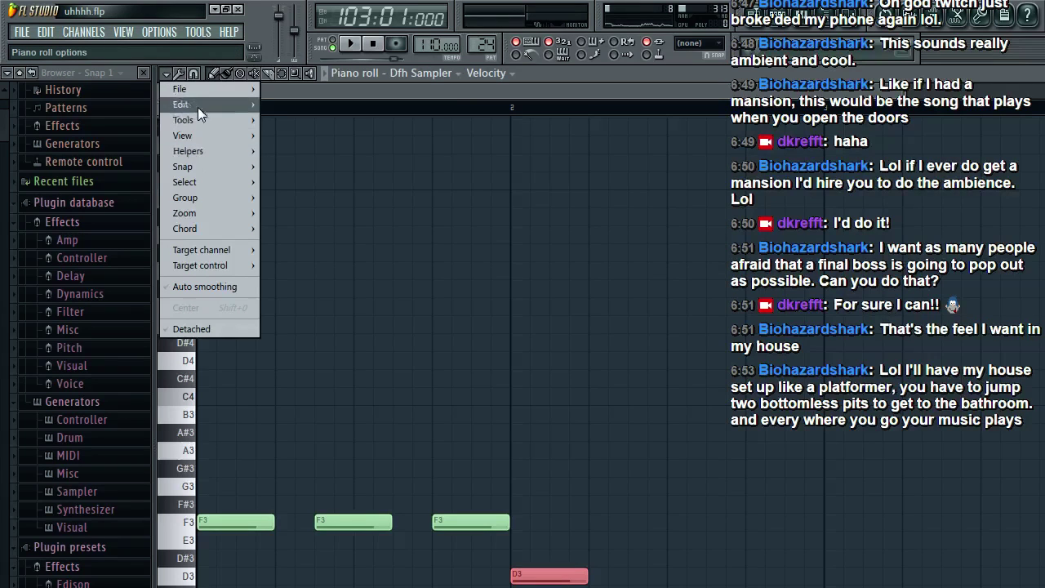
mouse_move(198, 104)
mouse_move(200, 124)
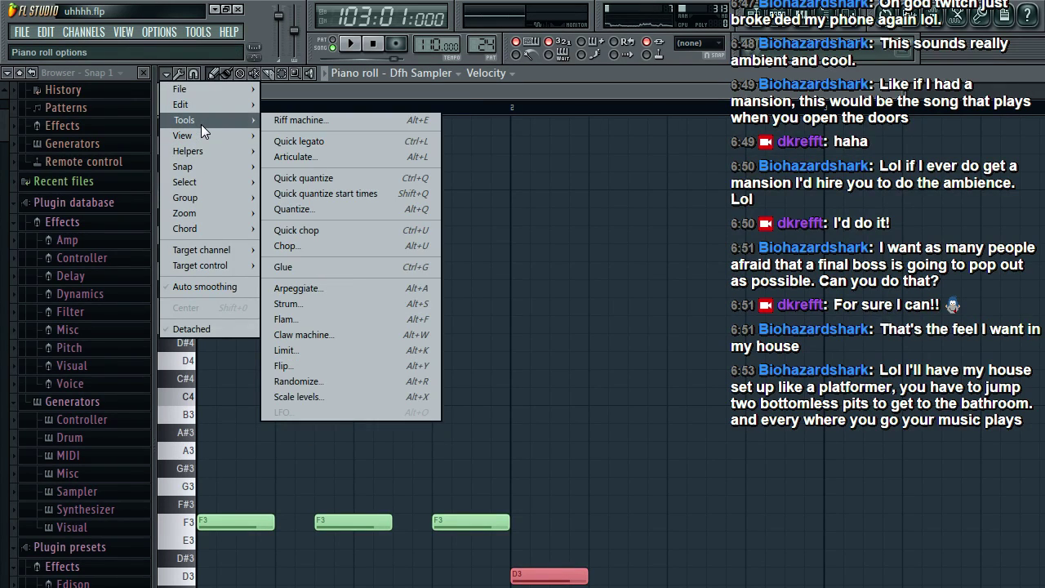
click(377, 319)
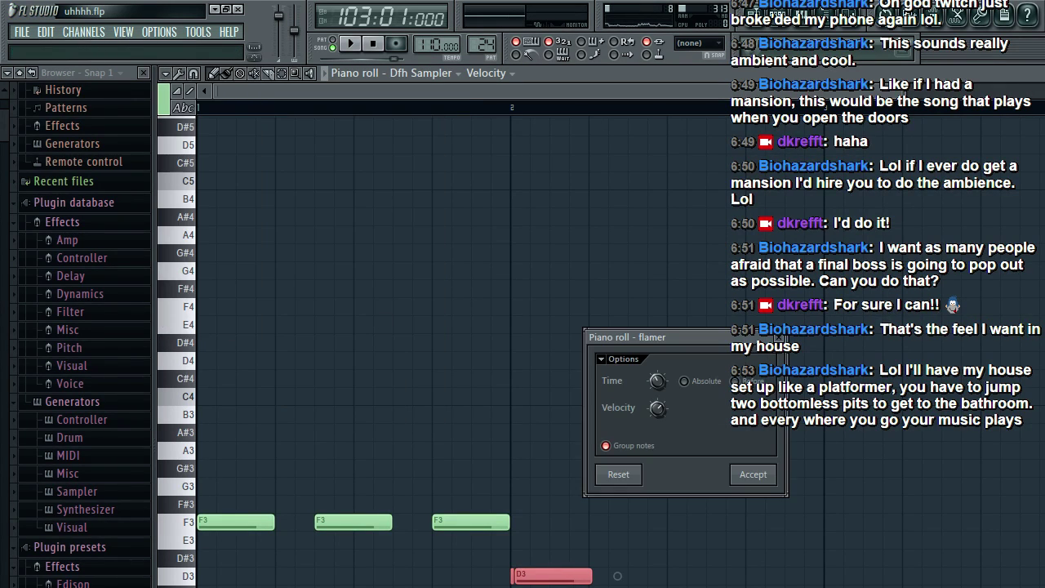
key(space)
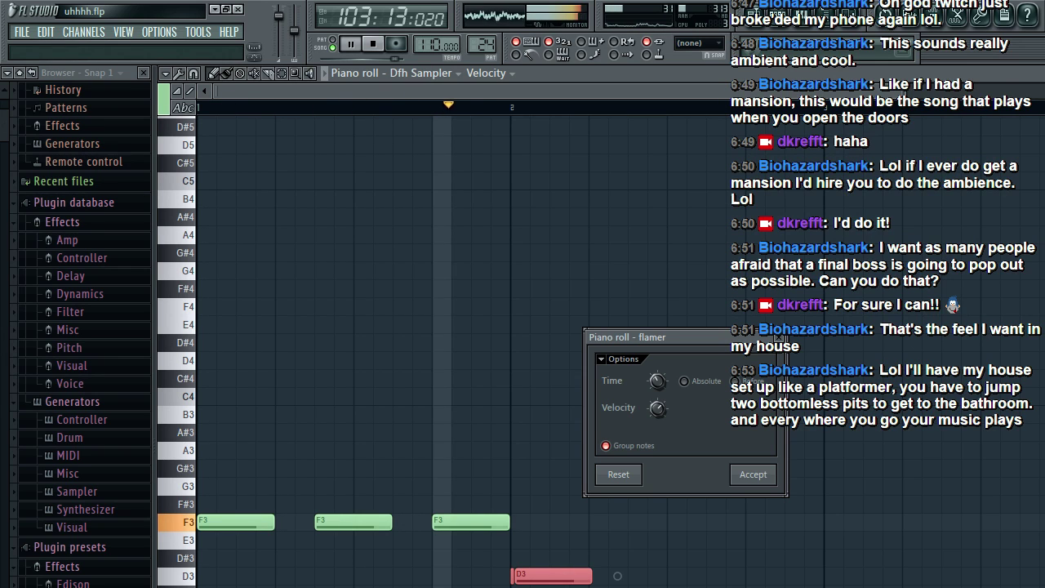
key(space)
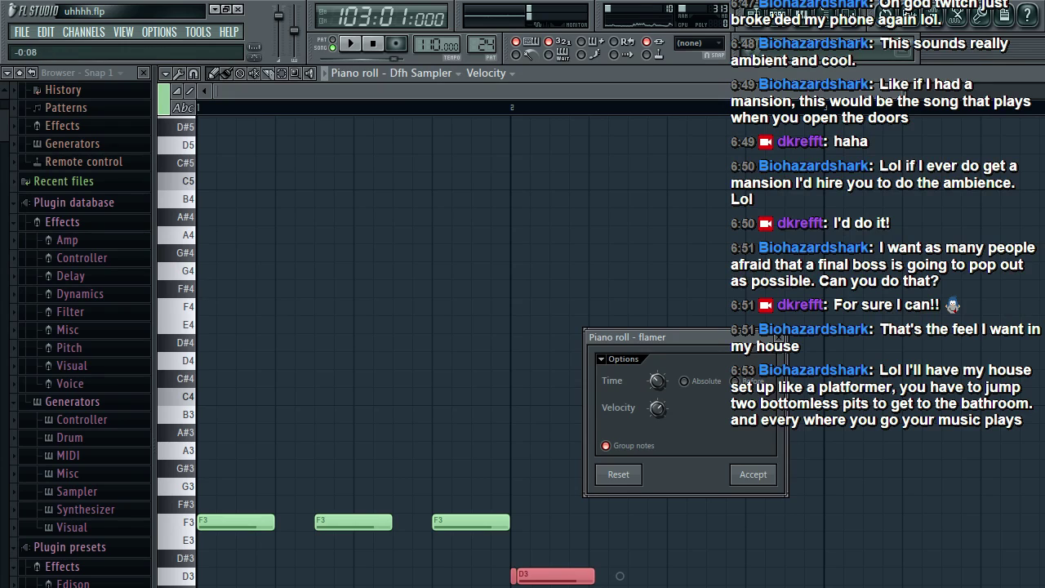
Step: Fine-tune the D3 flam's time and velocity offsets by ear, accept it and play the result
key(space)
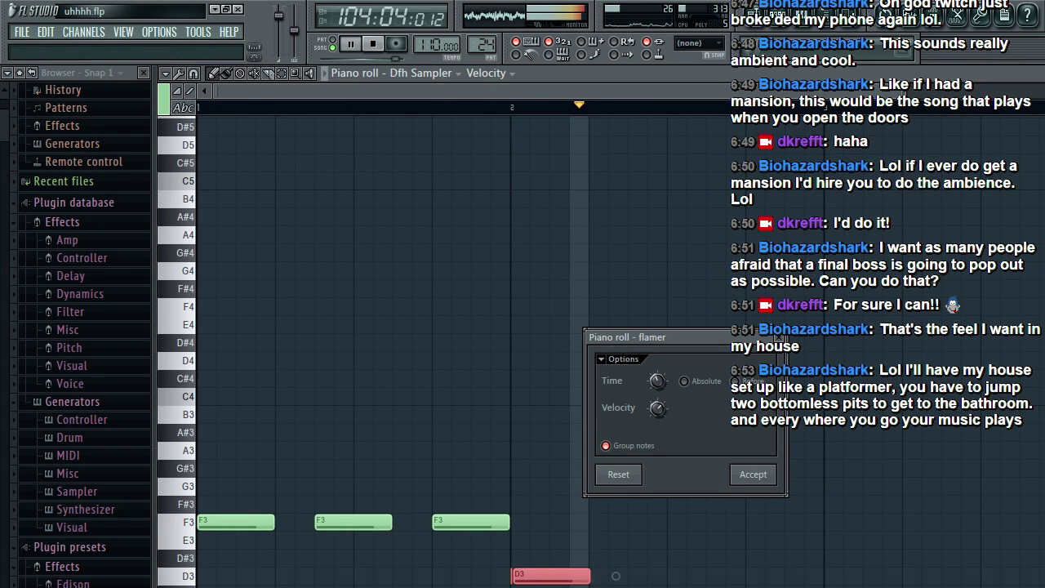
key(space)
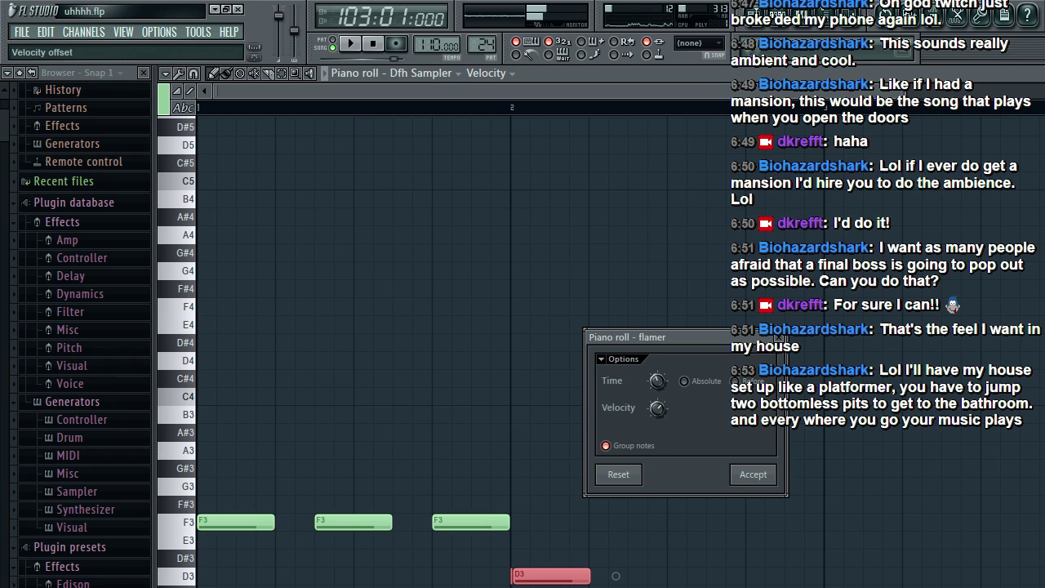
key(space)
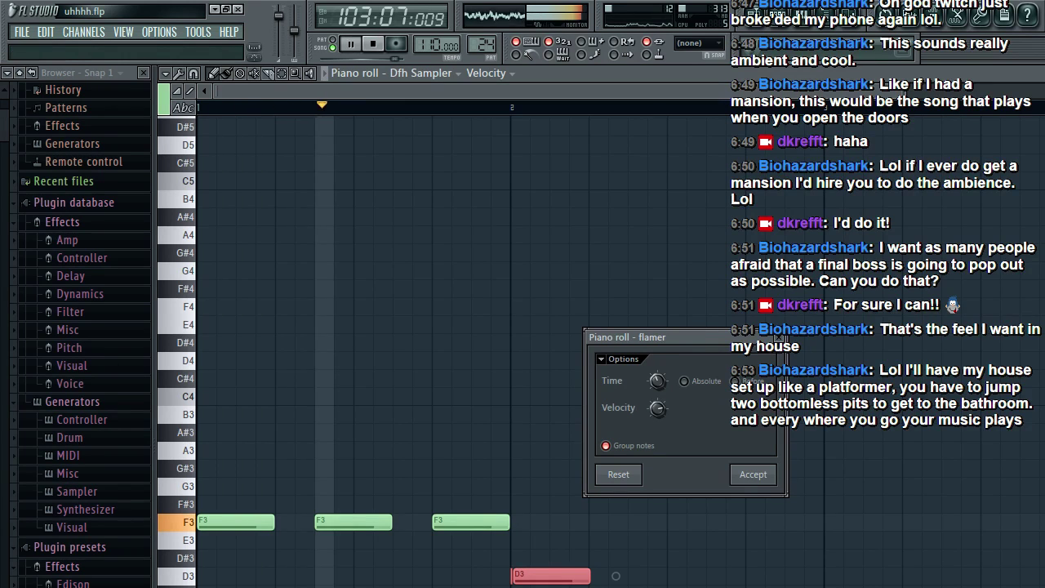
key(space)
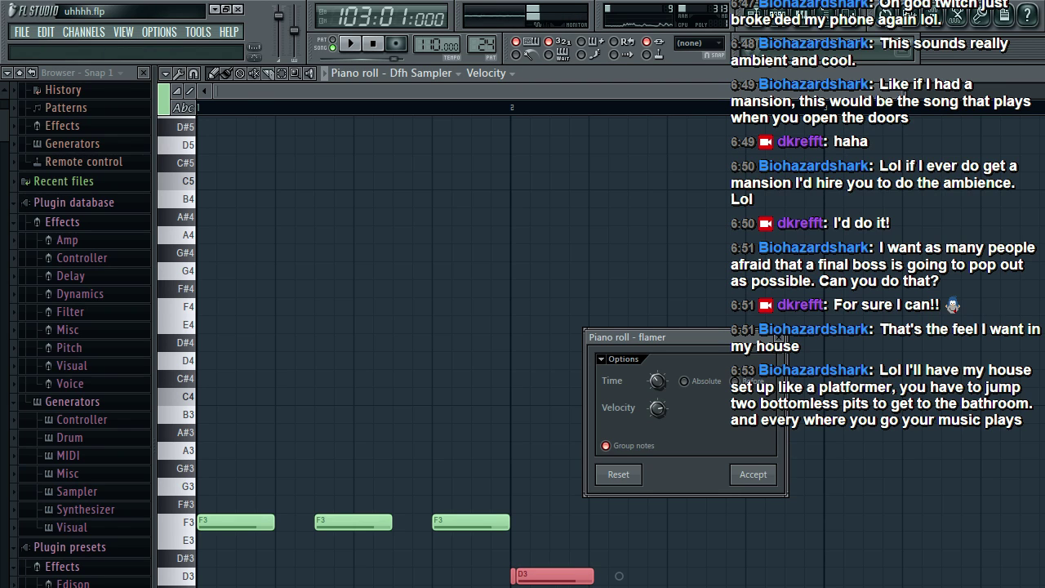
key(space)
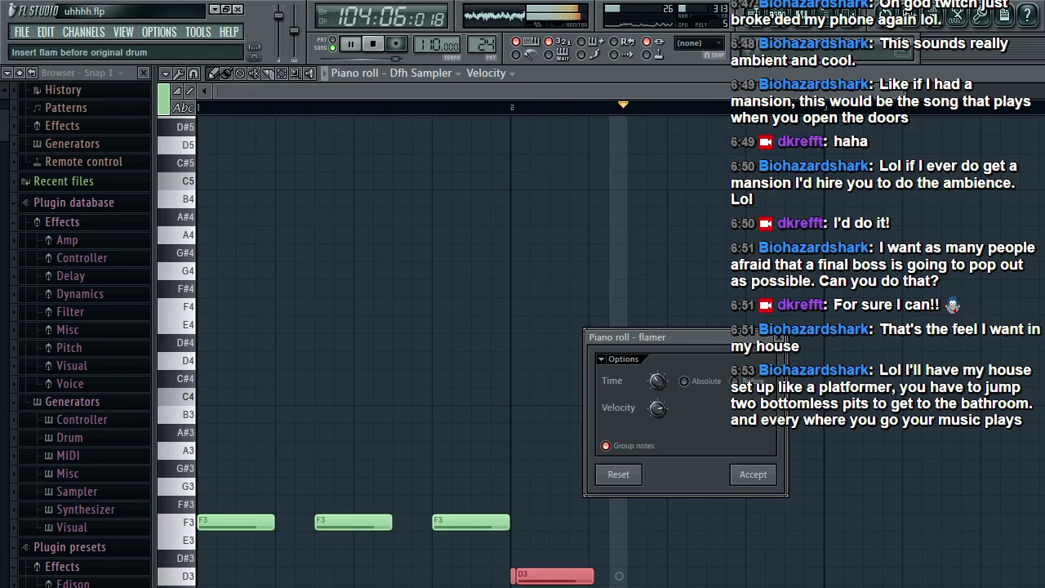
key(space)
click(765, 479)
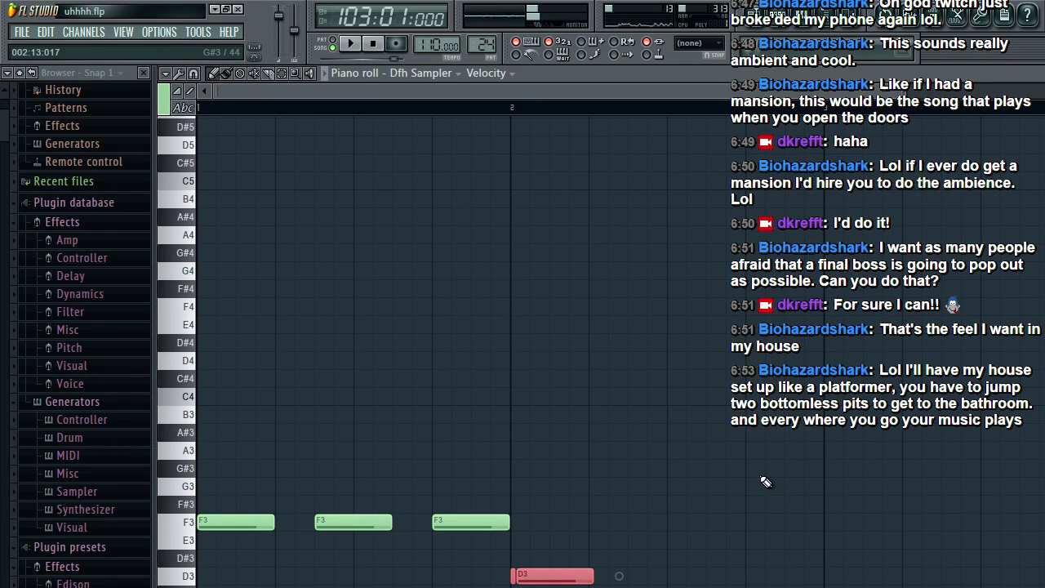
key(space)
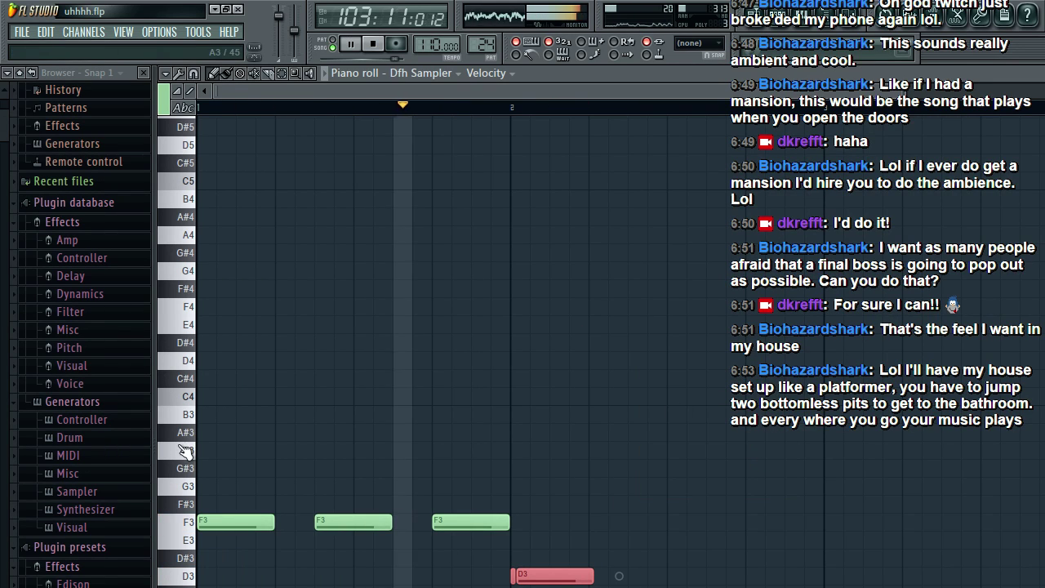
key(space)
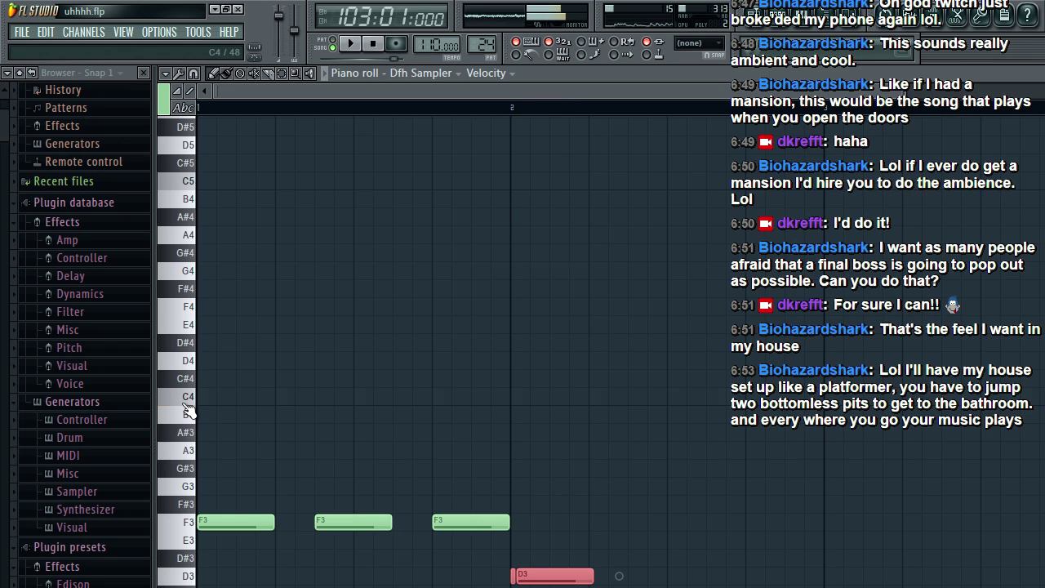
Step: Audition more drum sounds, add a four-step E3 note at the start of bar 2 and play the pattern
click(184, 308)
click(185, 218)
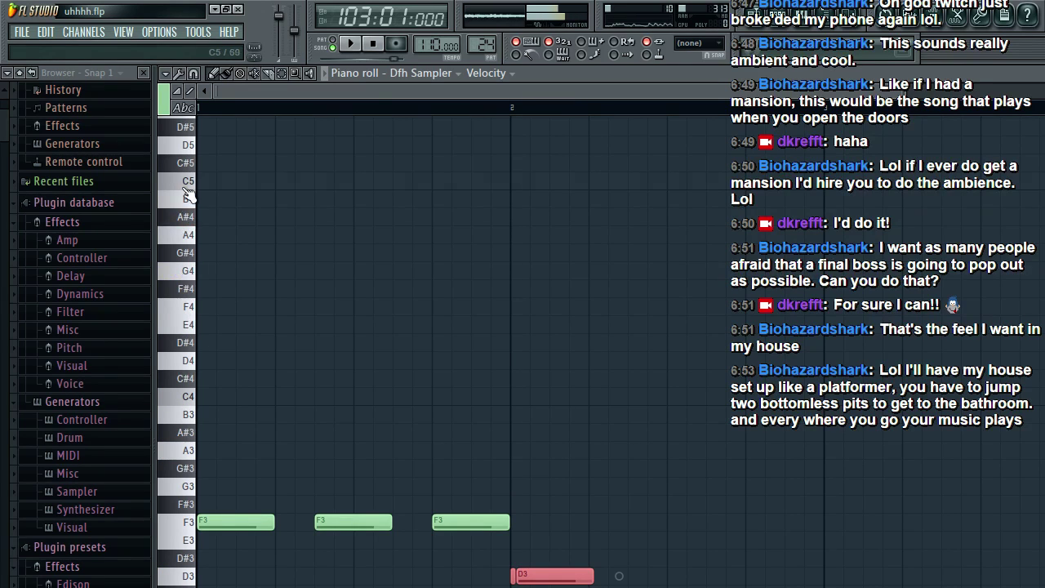
click(179, 577)
click(182, 544)
click(183, 564)
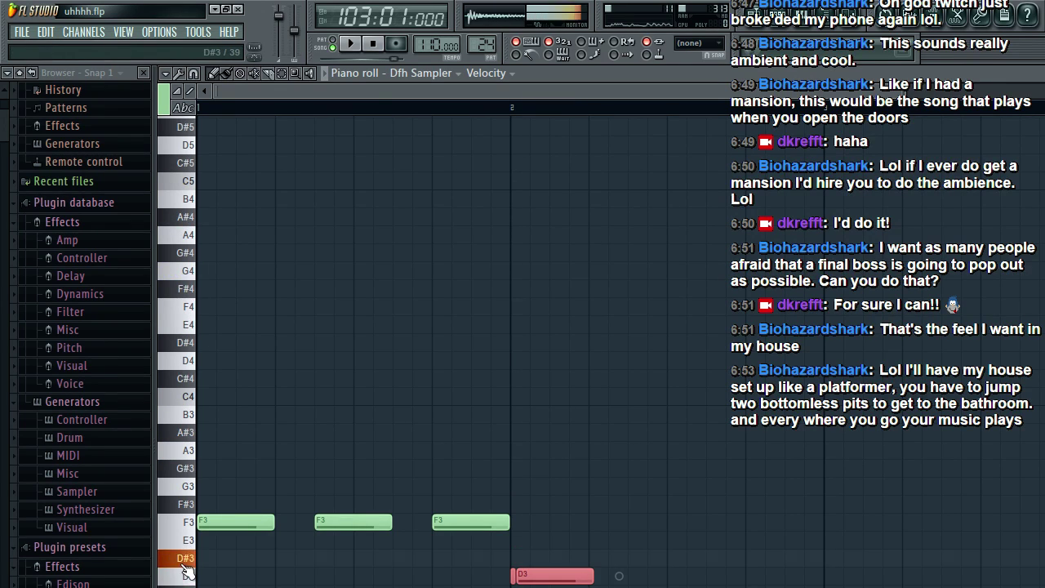
click(180, 547)
click(513, 539)
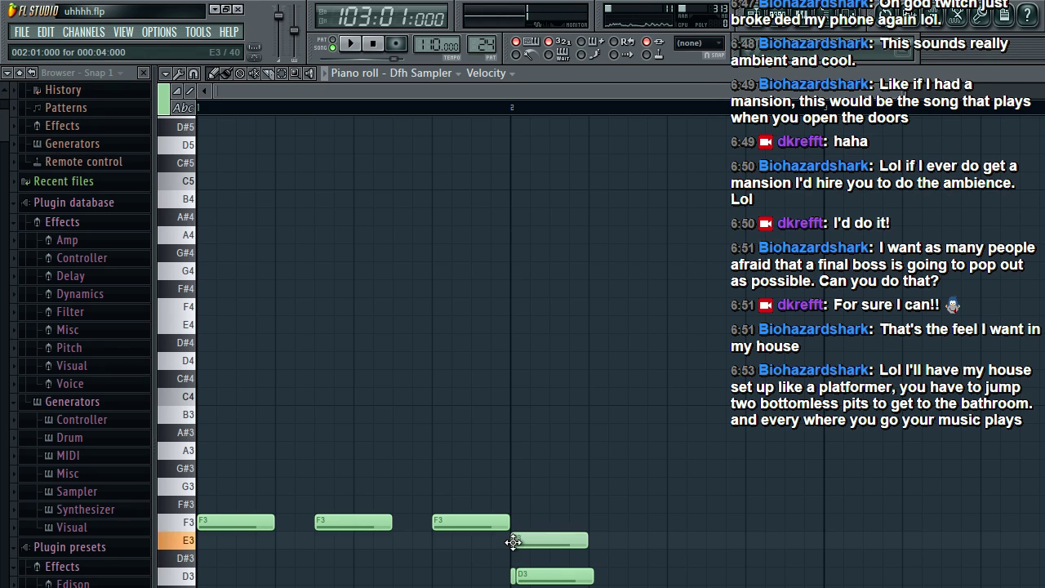
key(space)
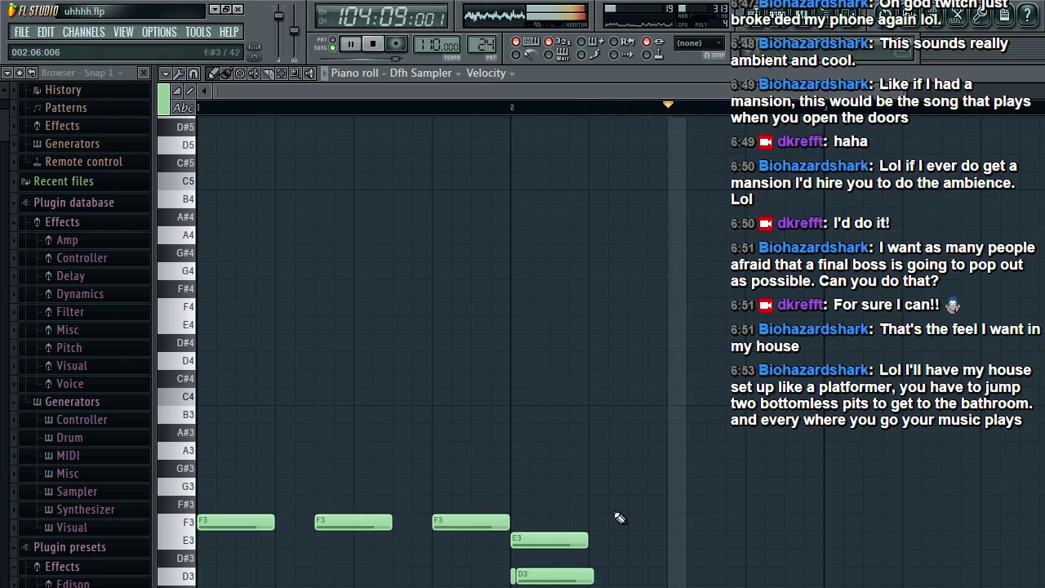
key(space)
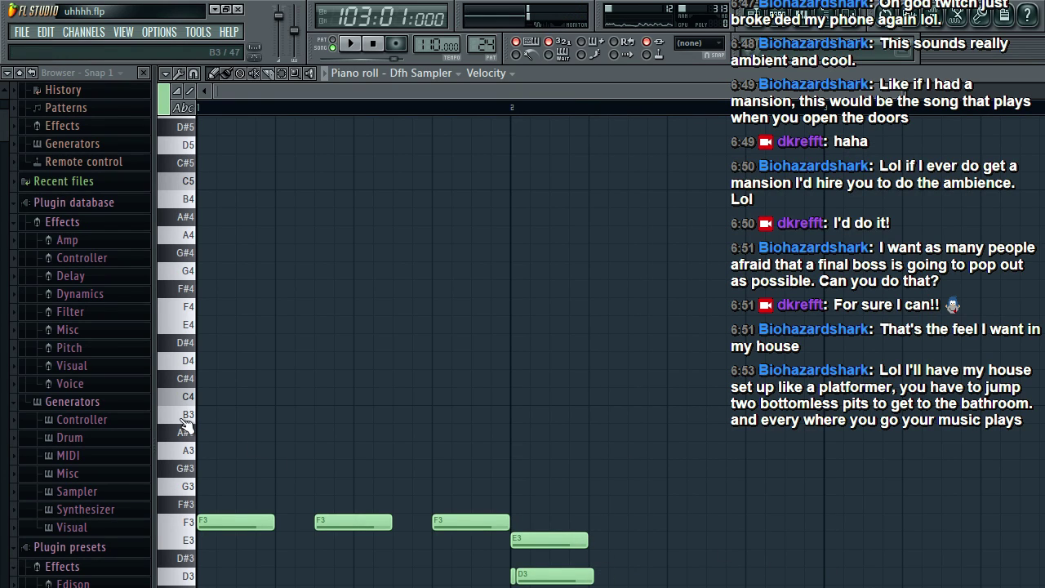
Step: Add four-step B3 notes above the three F3 notes in bar 1 and play the pattern
click(211, 415)
click(320, 415)
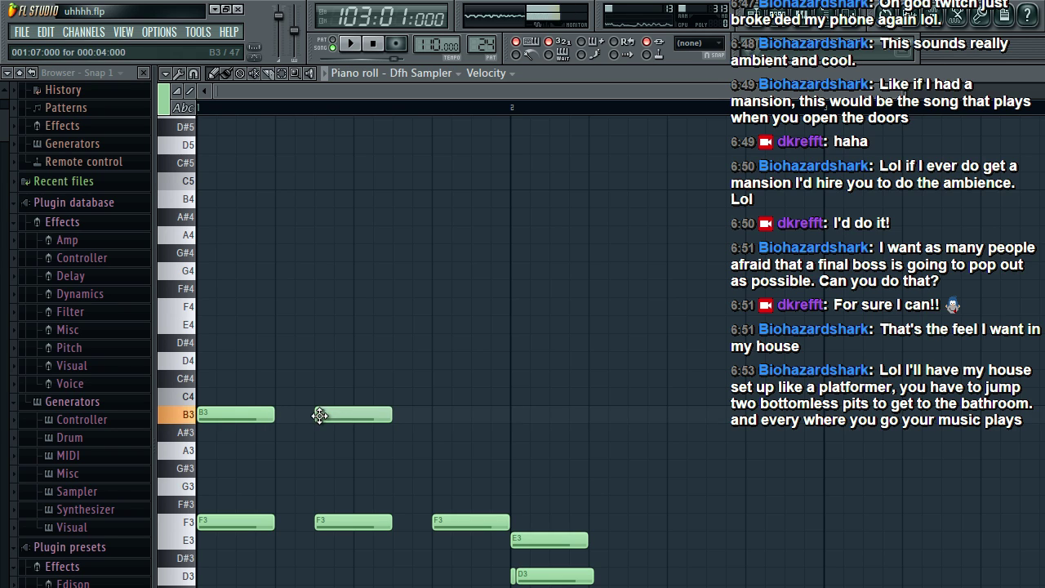
click(441, 415)
key(space)
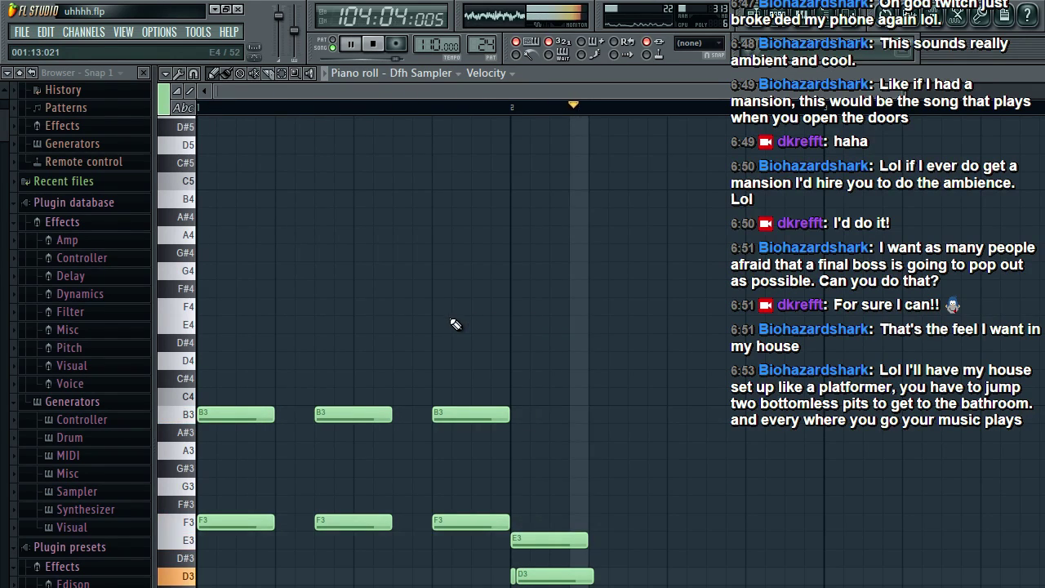
key(space)
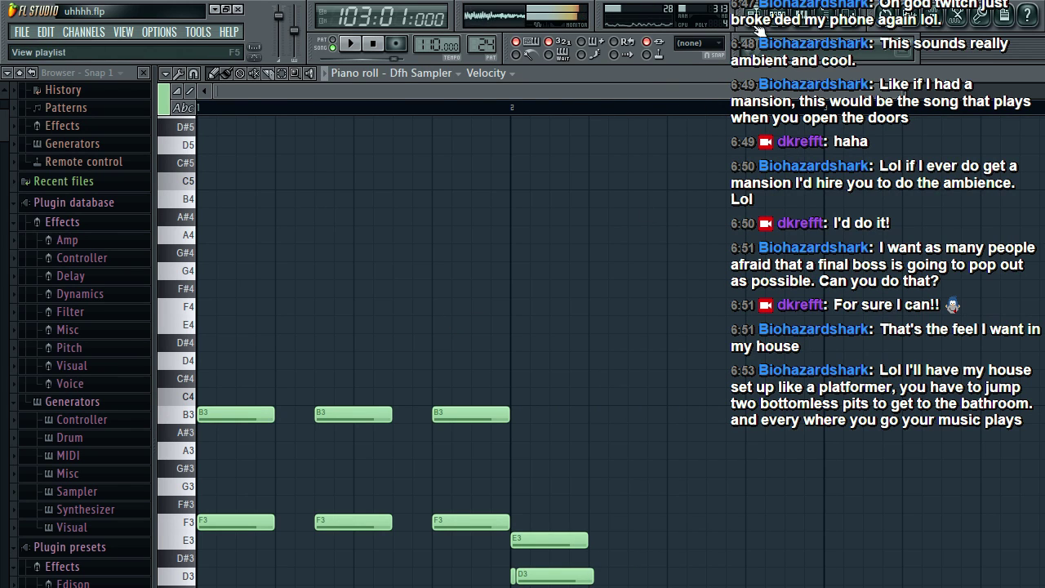
Step: Return to the playlist and play the bridge section from bar 91
key(F5)
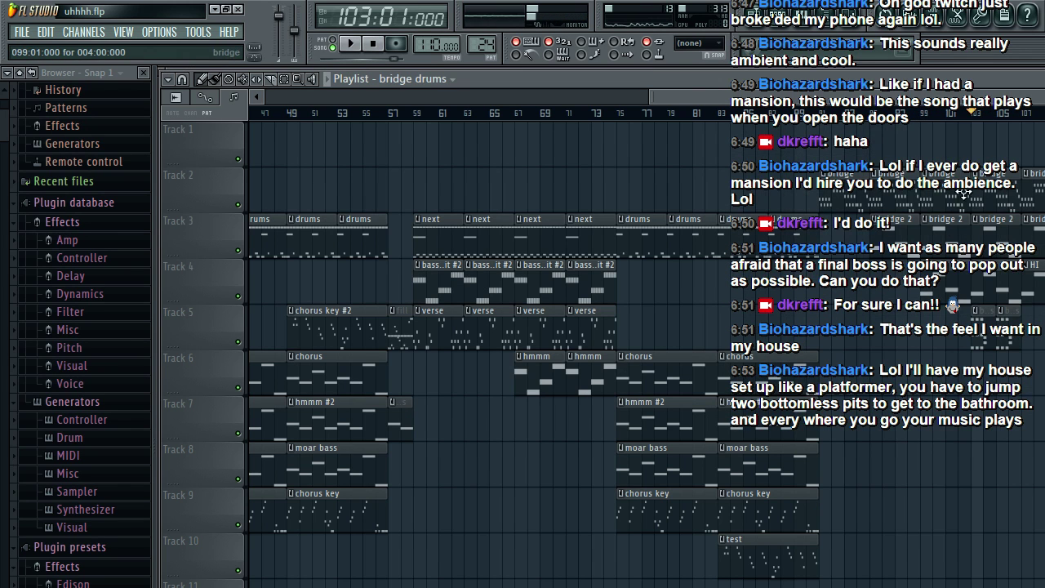
click(919, 114)
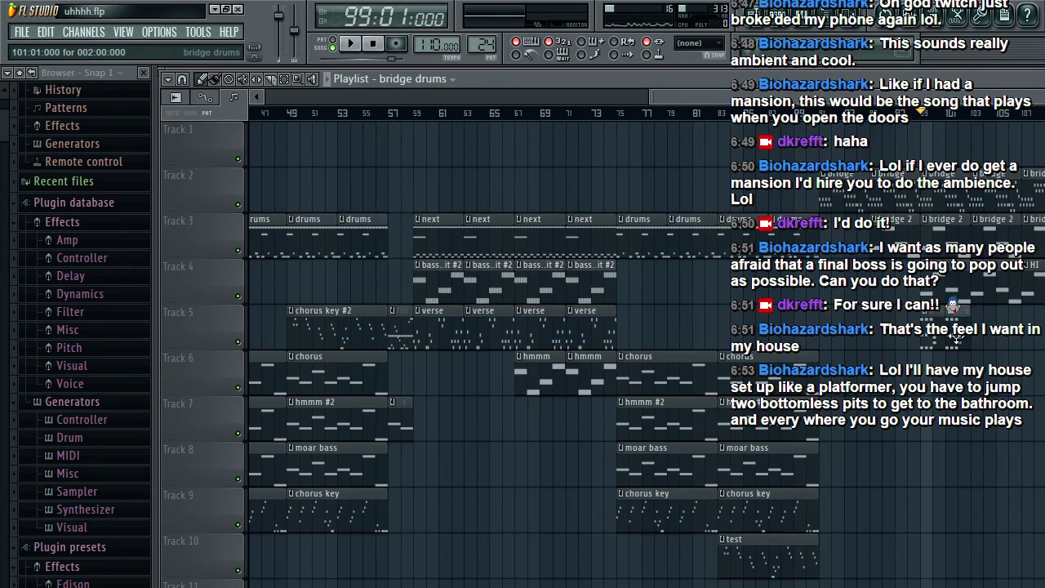
click(826, 114)
key(space)
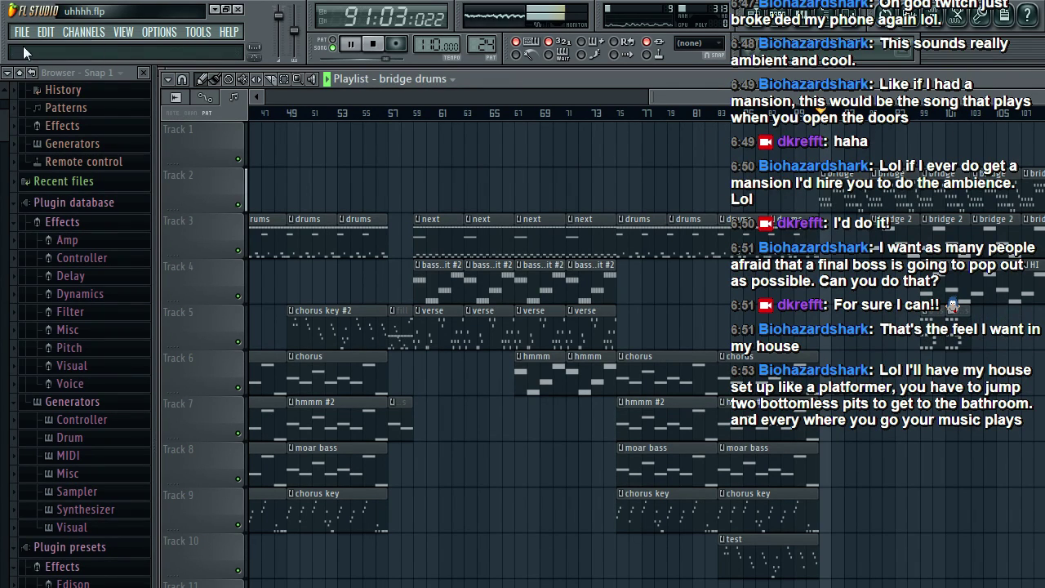
Step: Save the project while the bridge plays through, and stop the playback
click(23, 33)
click(64, 96)
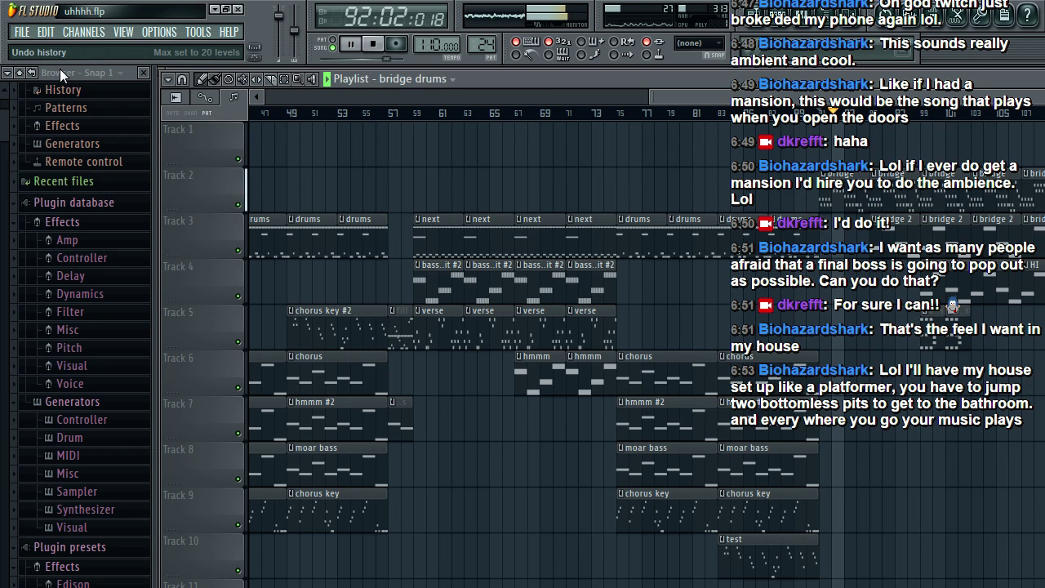
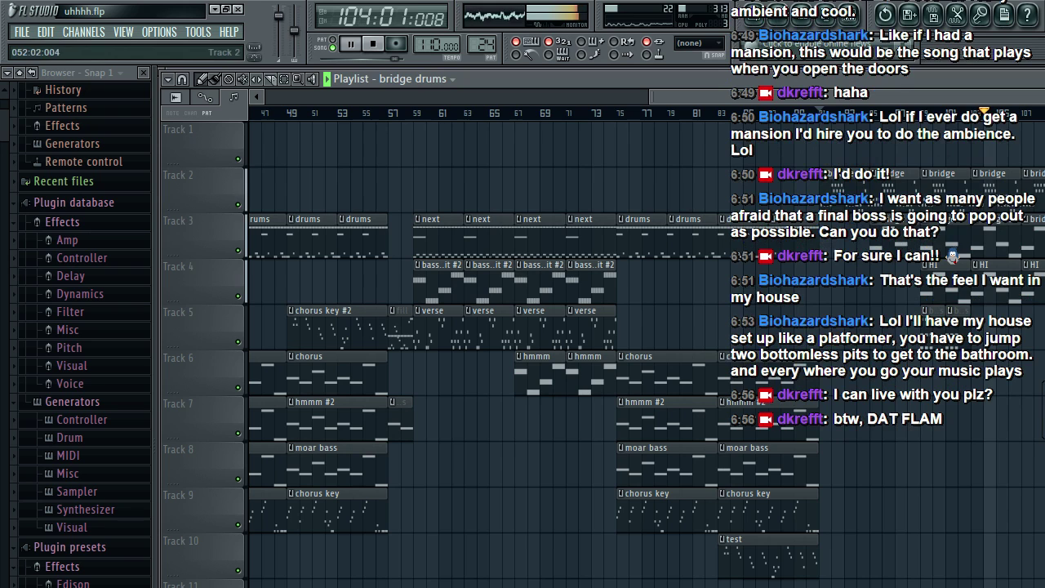
click(23, 32)
click(49, 102)
key(space)
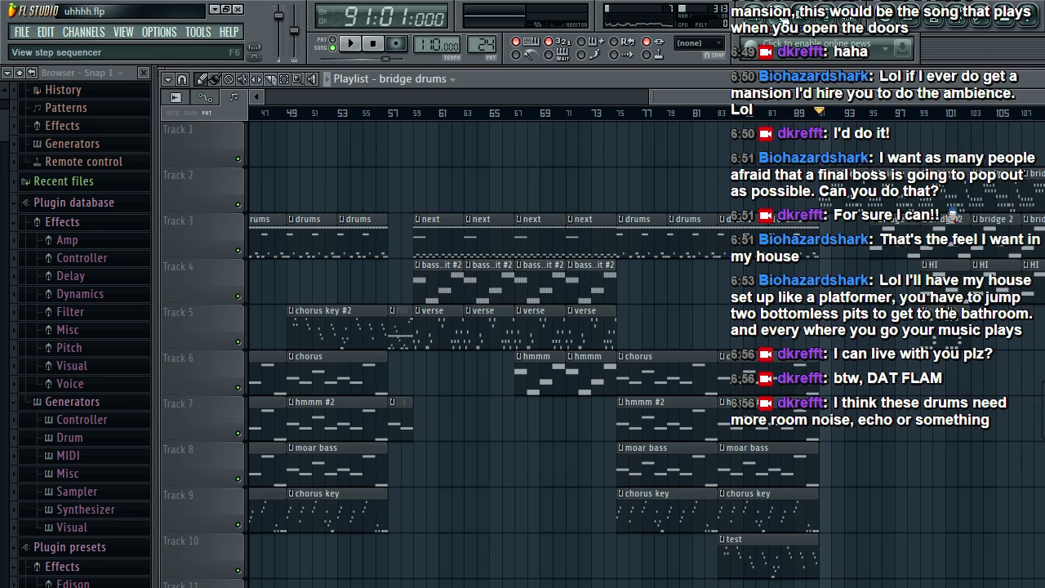
Step: Open the Dfh Sampler's built-in drum mixer and play the bridge from bar 91
key(F6)
click(22, 31)
click(33, 103)
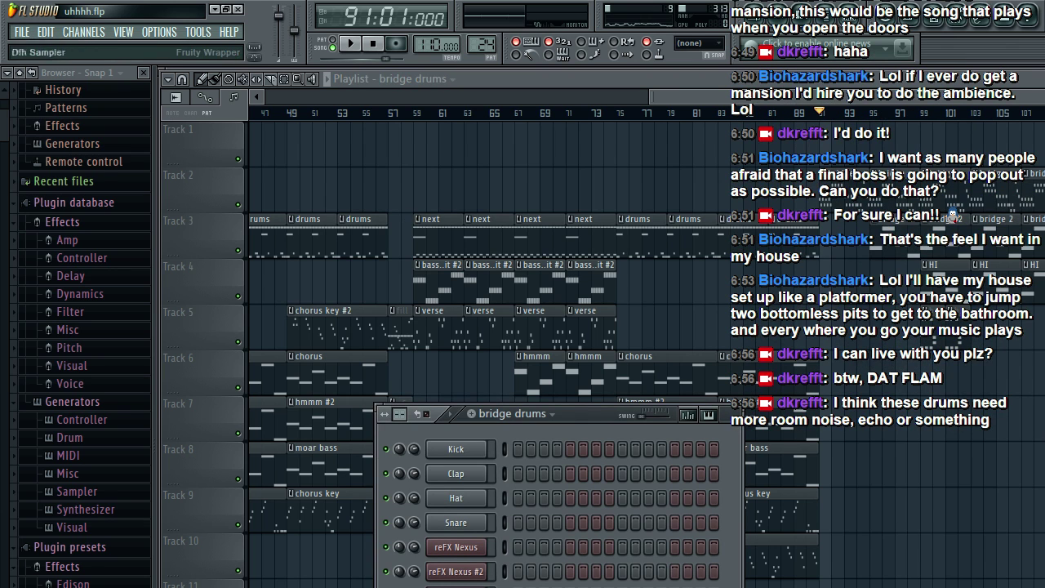
click(456, 587)
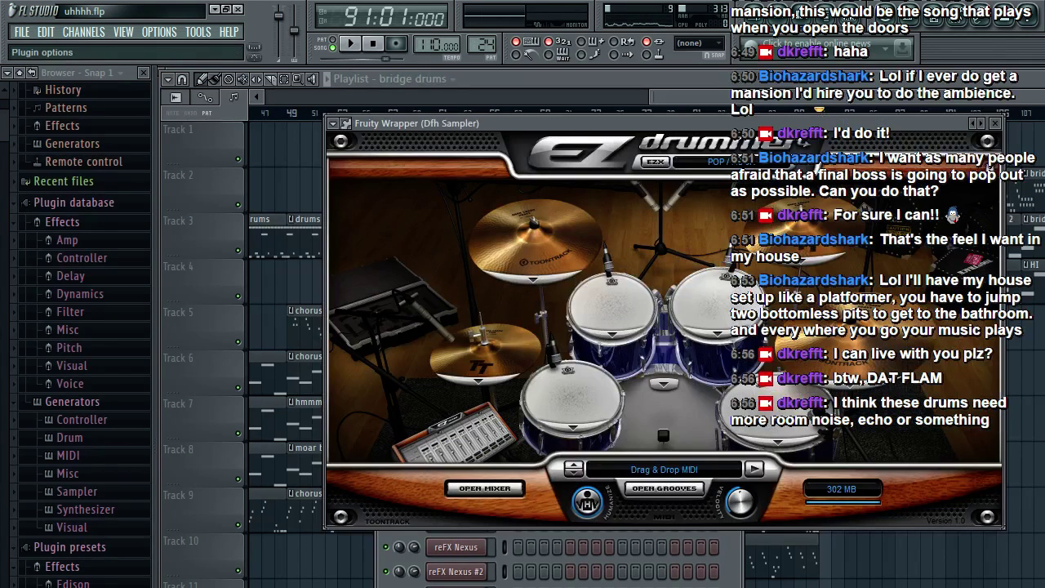
click(485, 489)
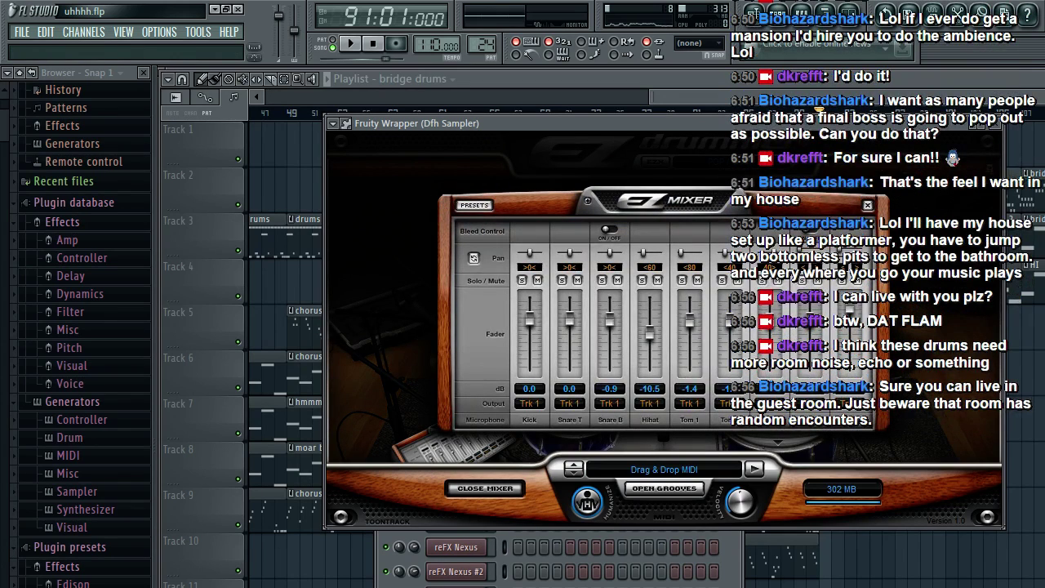
key(space)
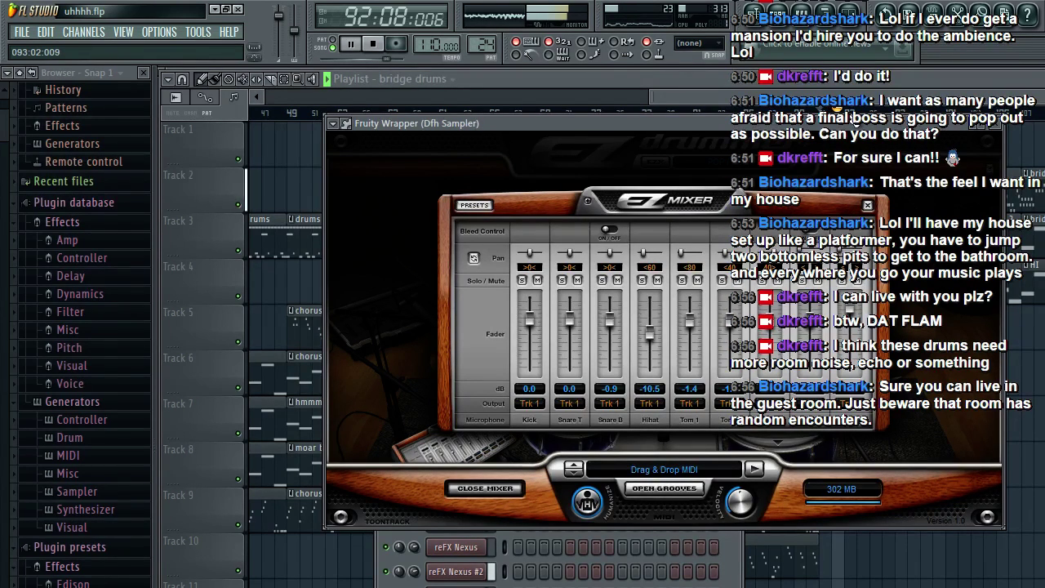
Step: Reposition the Dfh Sampler window and lower the Room microphone fader to 4.2 dB
click(22, 32)
drag(893, 123, 691, 164)
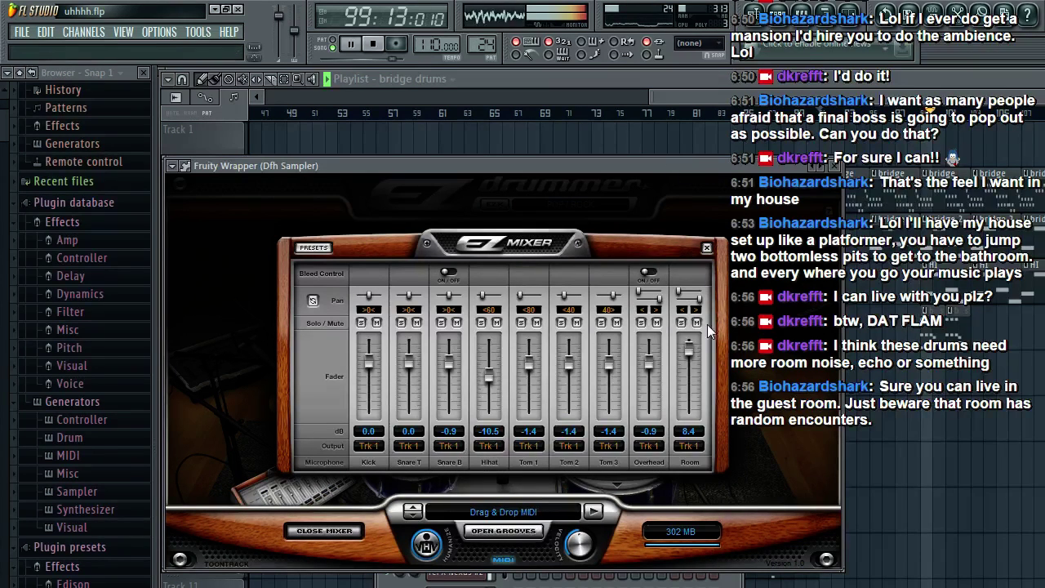
drag(692, 347, 692, 354)
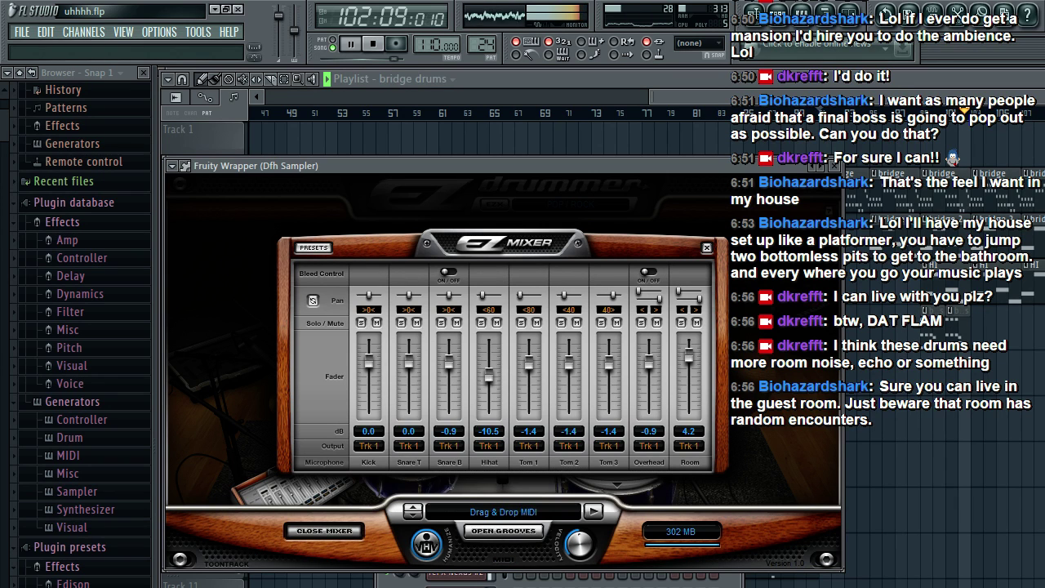
Step: Load the Roomy preset in the drum mixer and play the bridge drums from bar 99
click(313, 248)
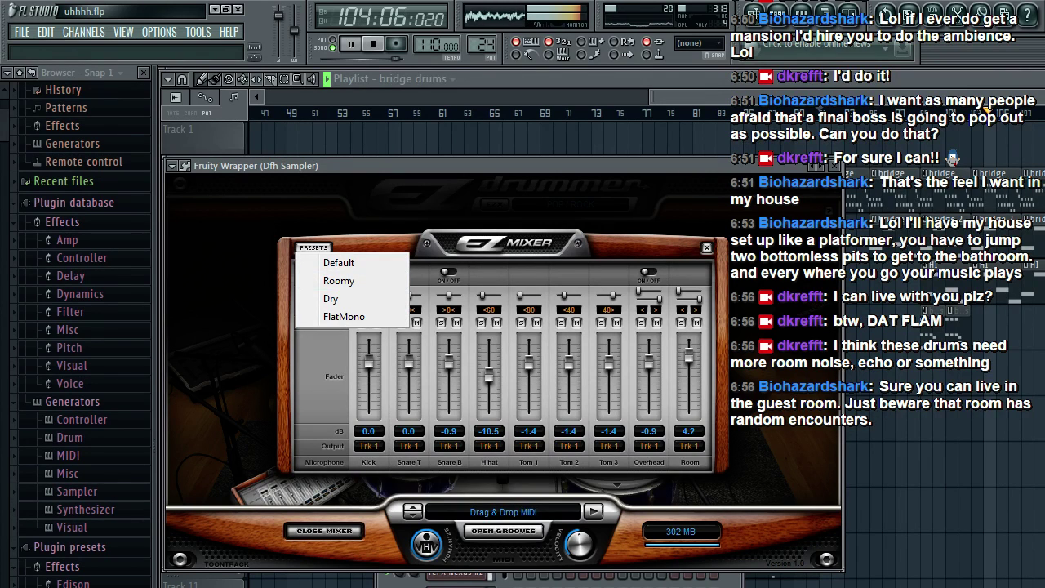
click(339, 280)
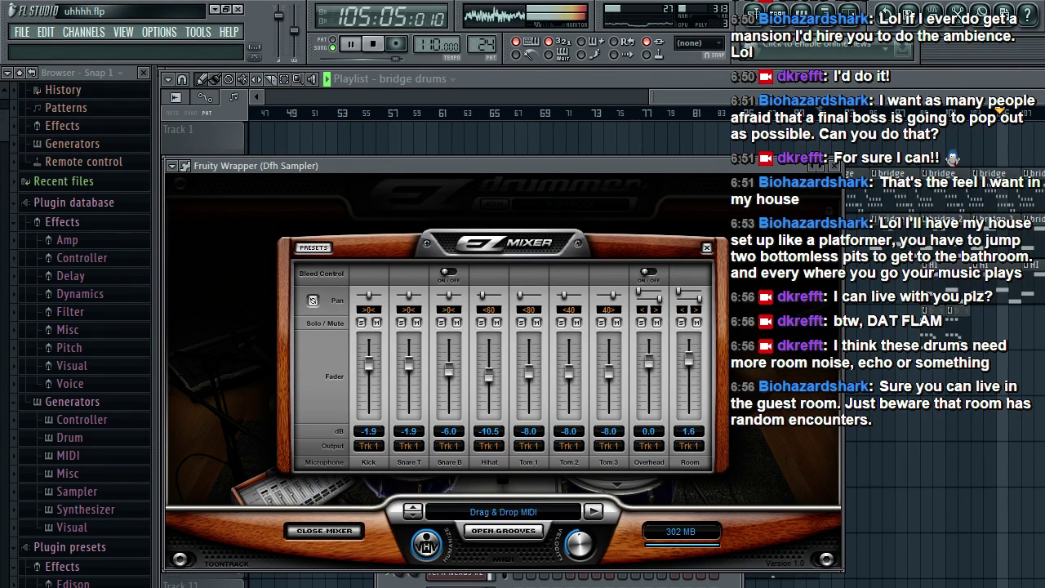
click(922, 113)
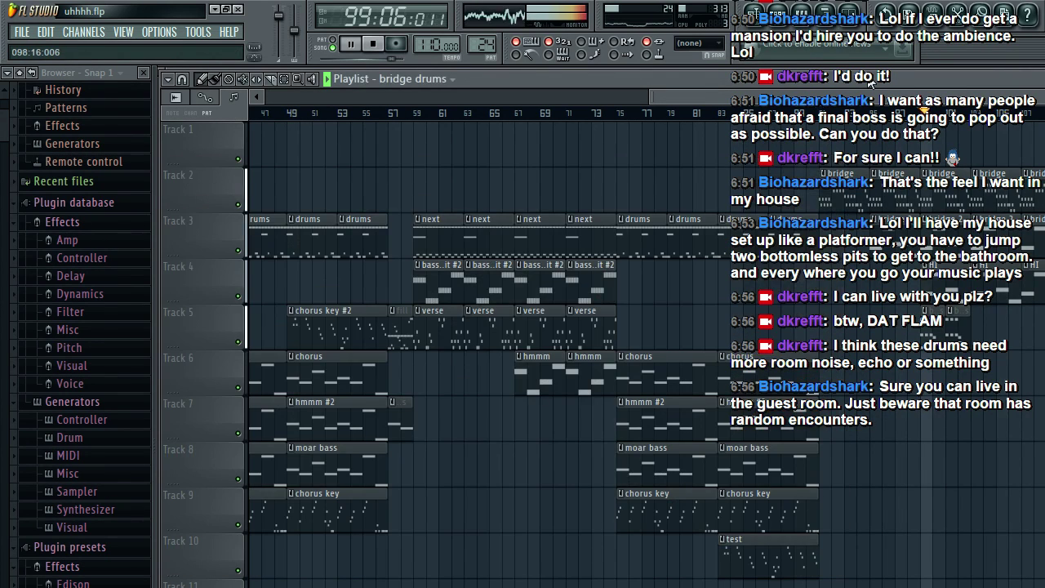
click(780, 29)
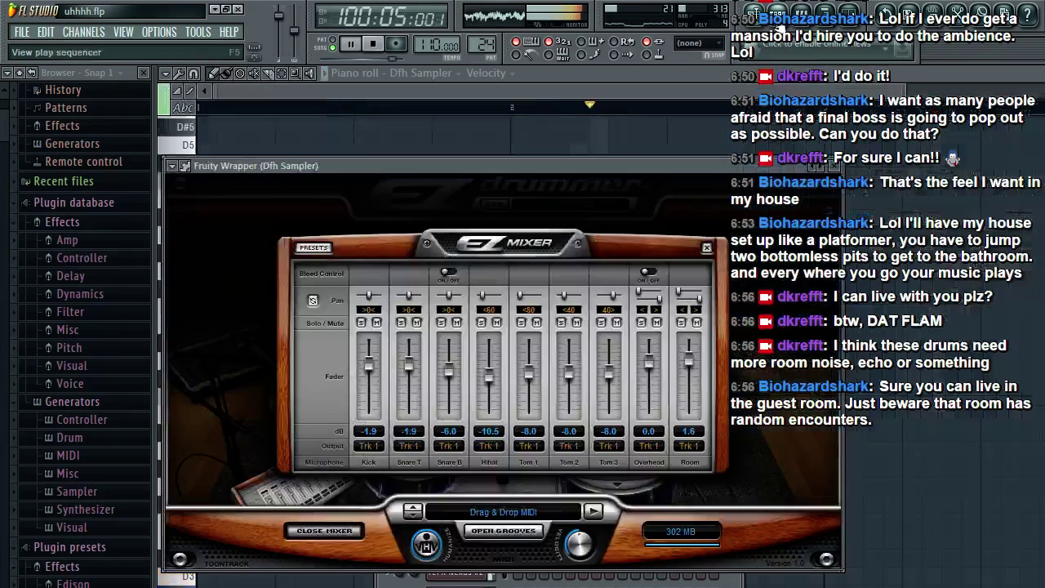
click(745, 101)
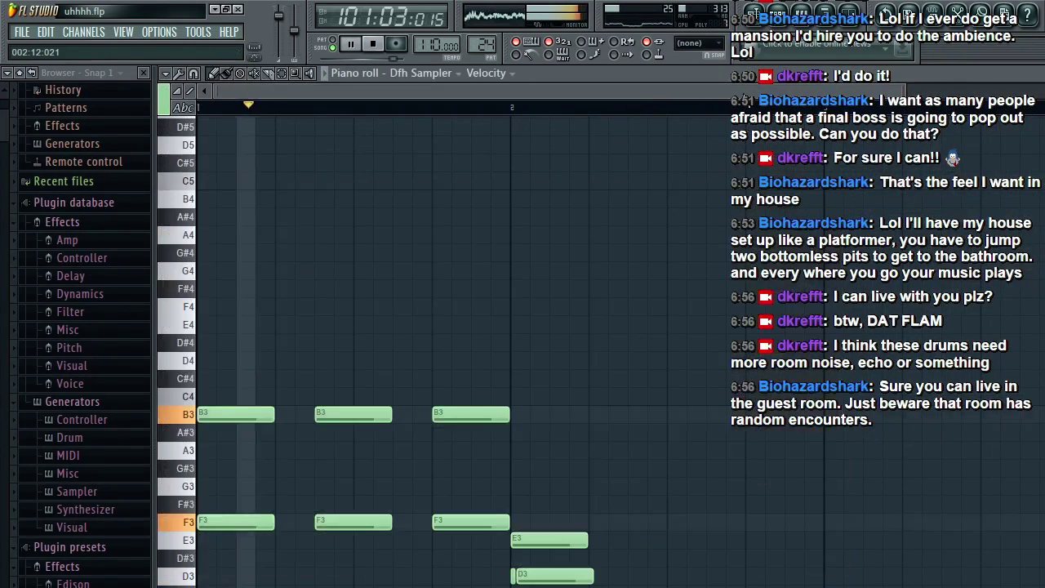
key(space)
Step: Save the project and add Fruity Reeverb 2 to the Dfh Sampler's mixer track
key(F6)
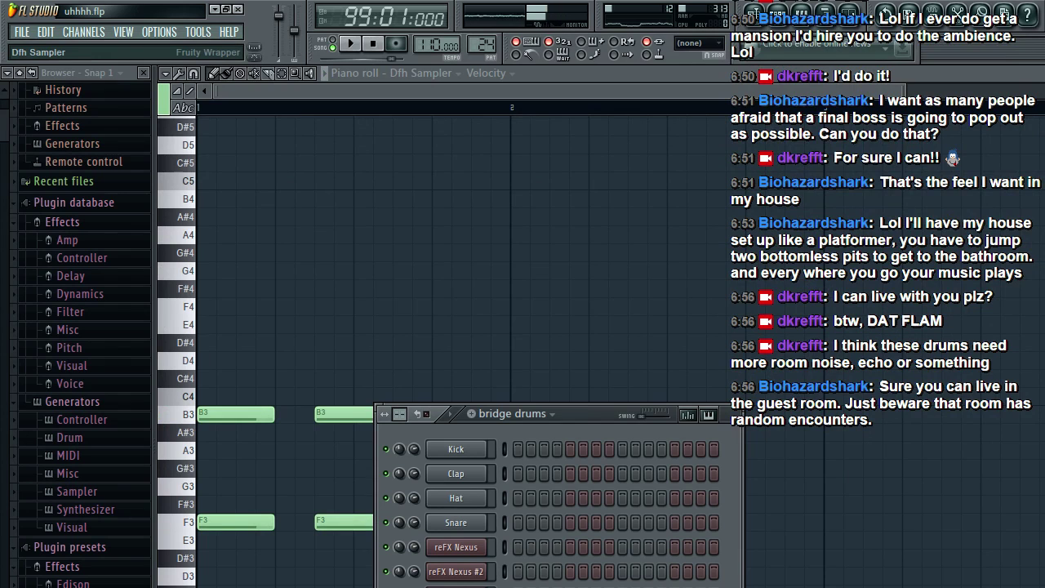
click(456, 587)
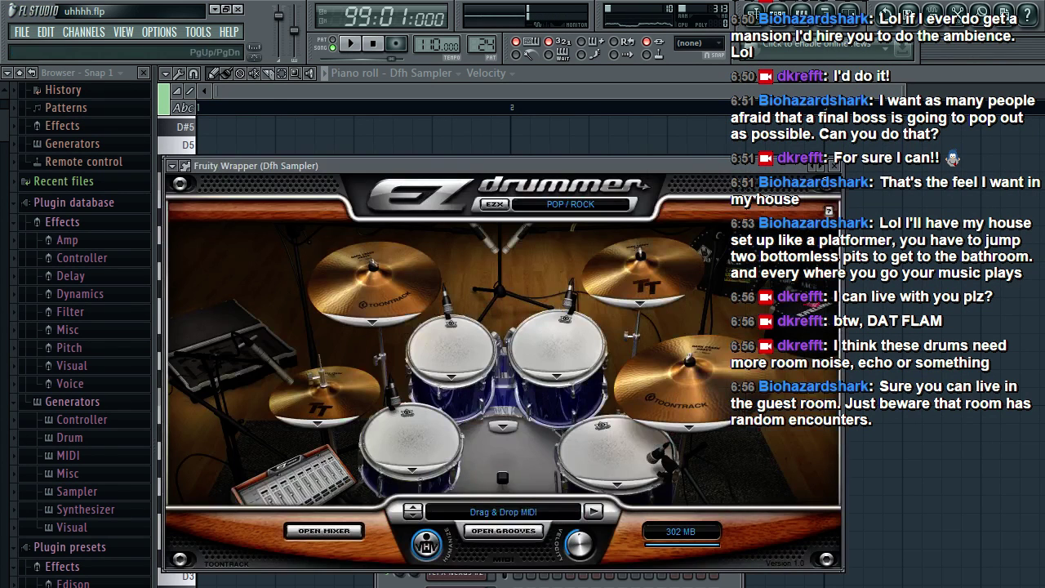
click(172, 165)
key(F9)
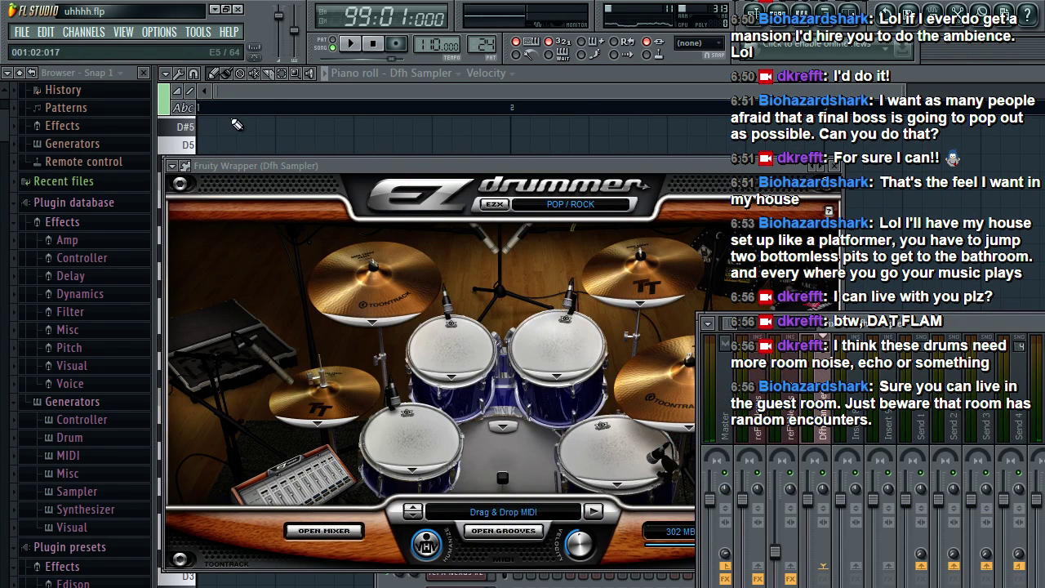
click(22, 33)
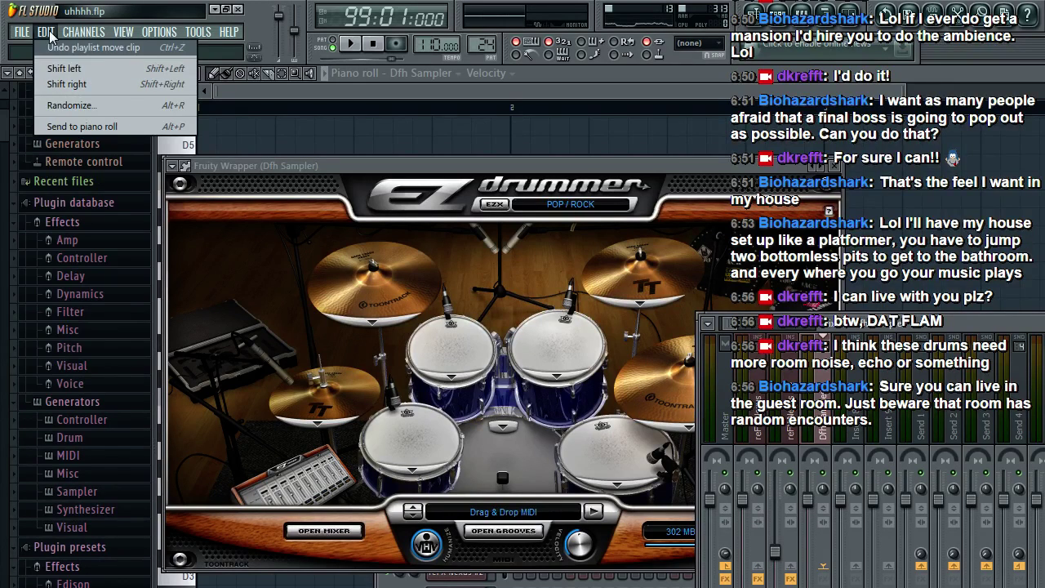
click(46, 101)
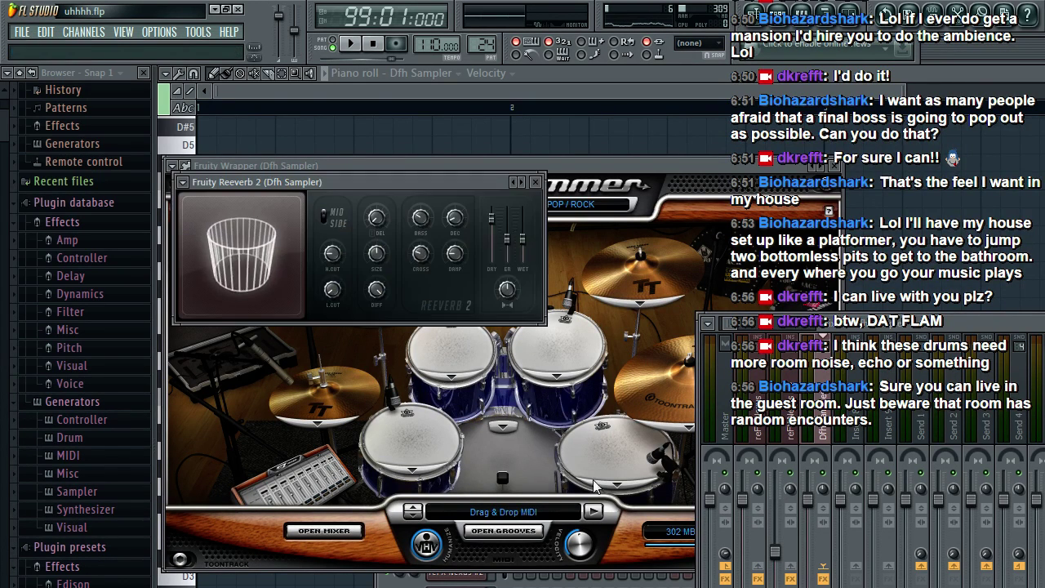
Step: Apply The Venue preset to Fruity Reeverb 2, play the result and close the plugin windows
click(184, 182)
mouse_move(208, 228)
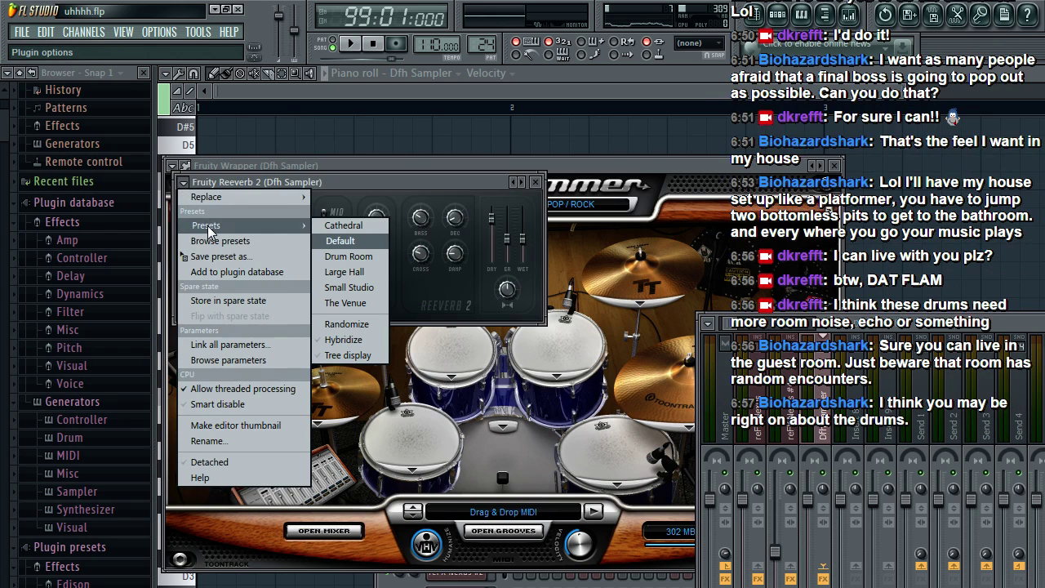
click(371, 300)
key(space)
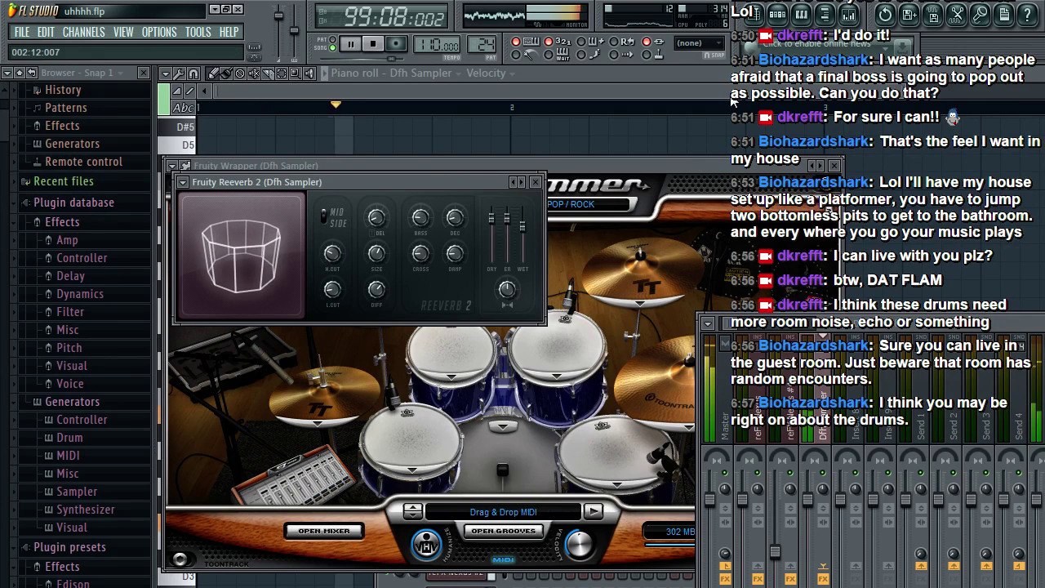
key(F12)
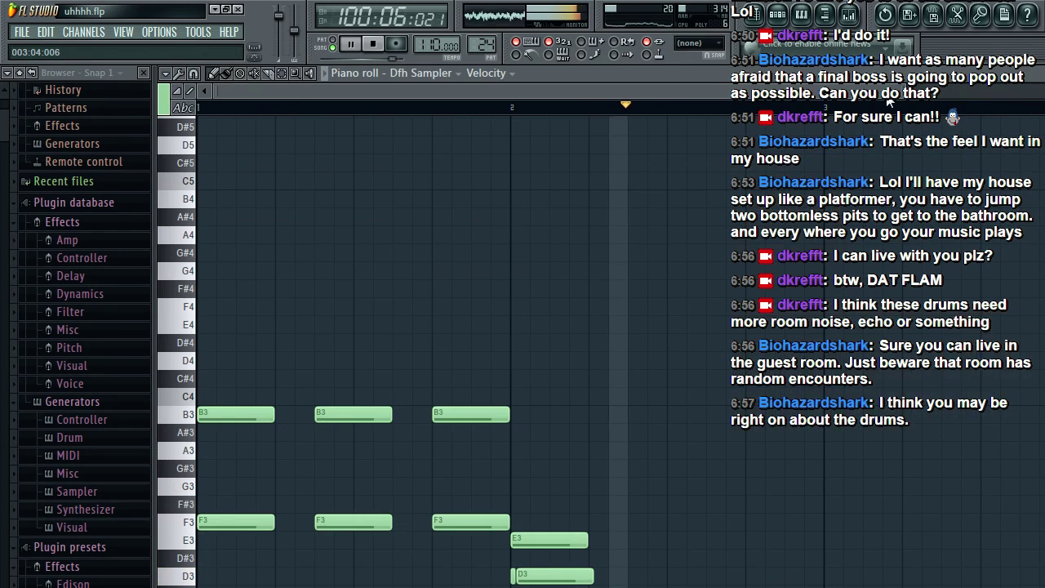
Step: Stop playback and make the bridge drums clip at bar 101 in the playlist unique
click(768, 20)
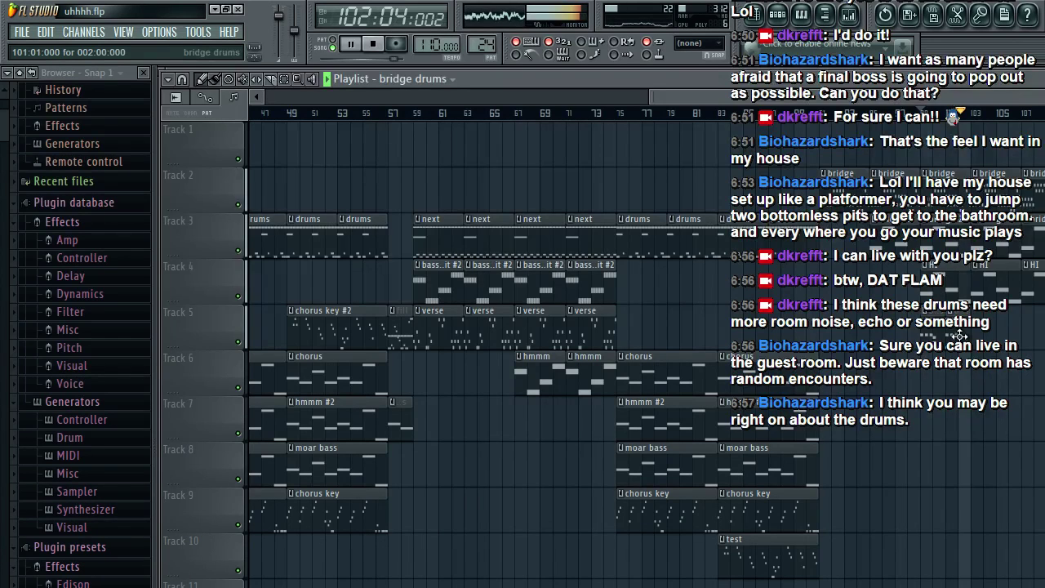
key(space)
right_click(950, 317)
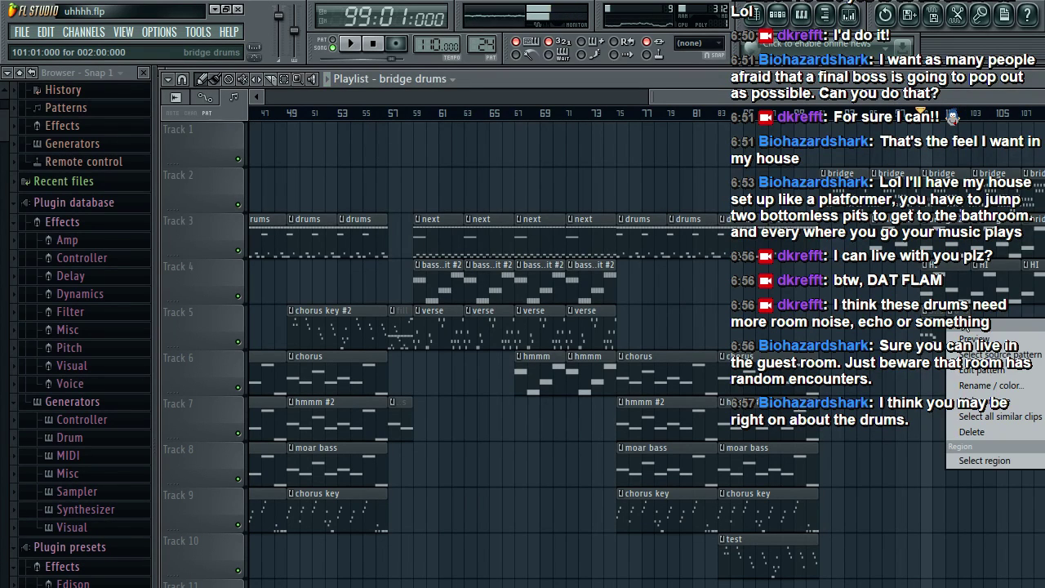
click(1027, 402)
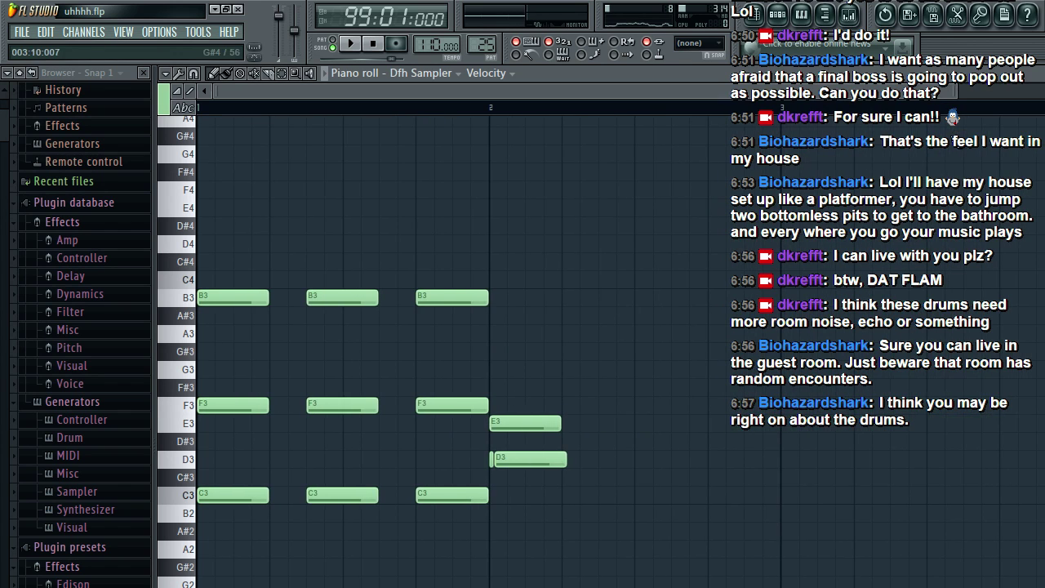
Step: Add two-step B3, A3 and F3 notes at steps 9, 11 and 13 of bar 2 and play the pattern
click(637, 299)
drag(710, 302, 679, 301)
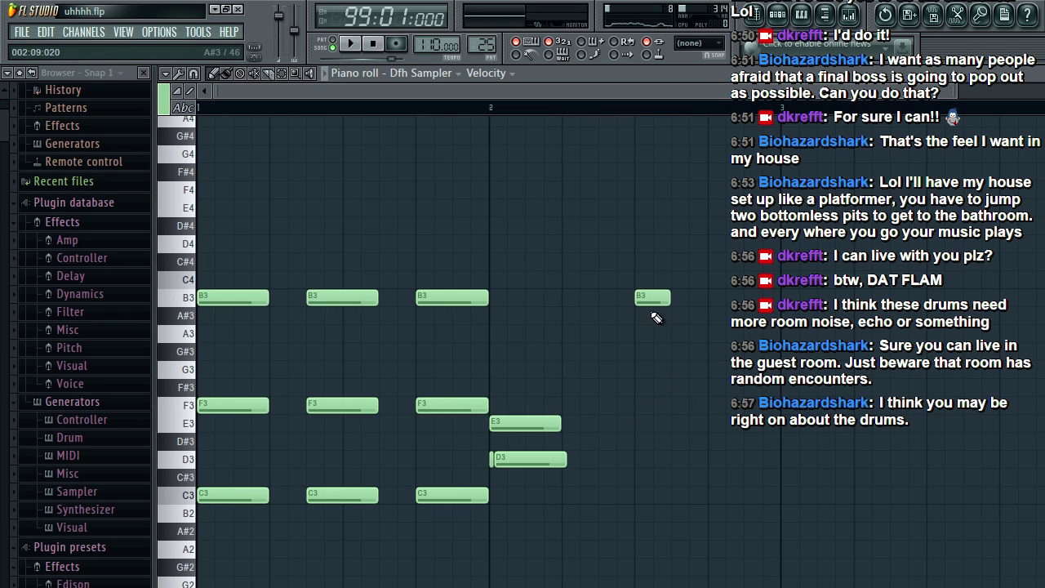
click(687, 337)
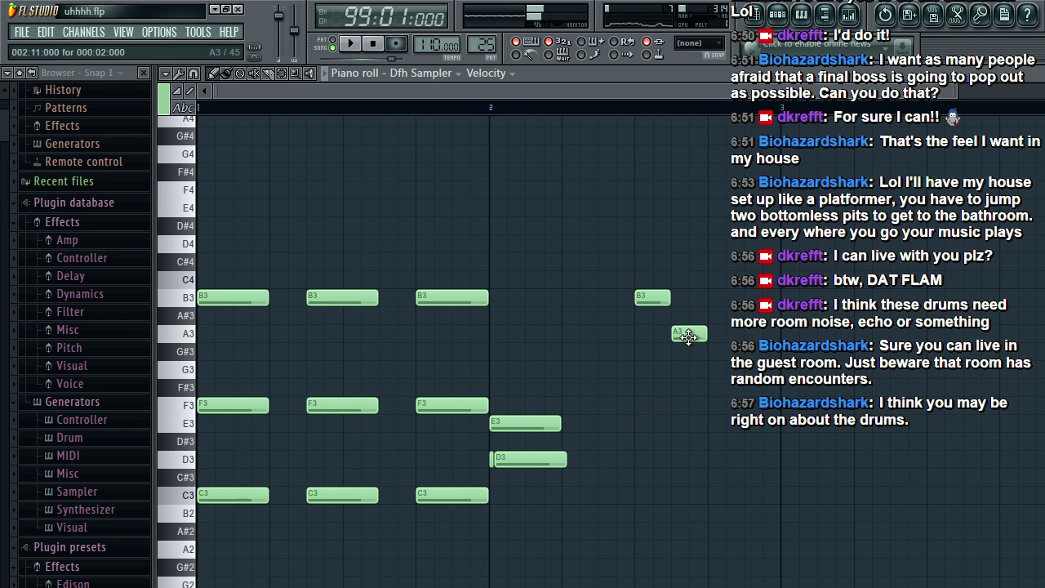
click(717, 407)
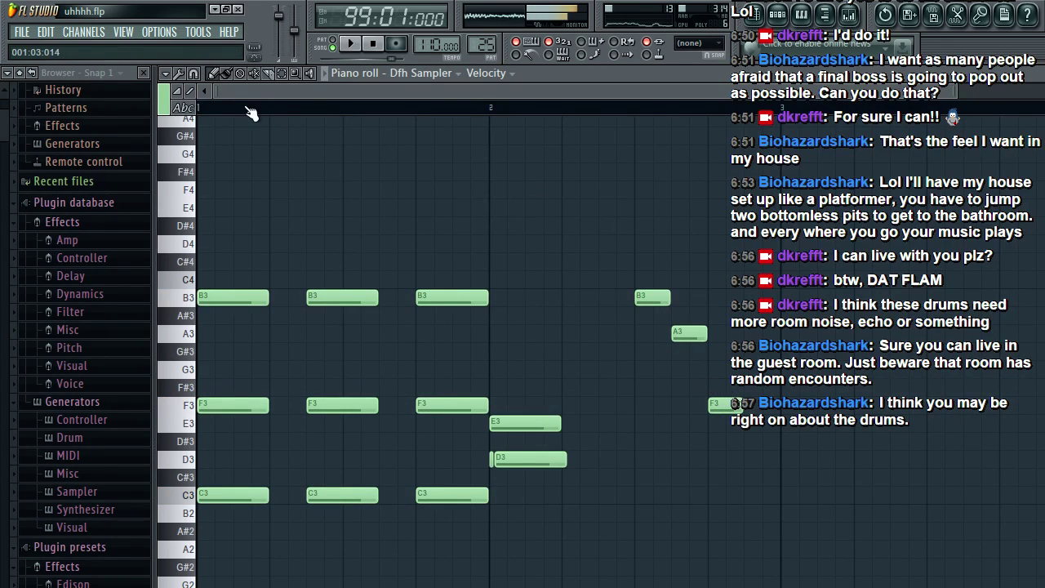
key(space)
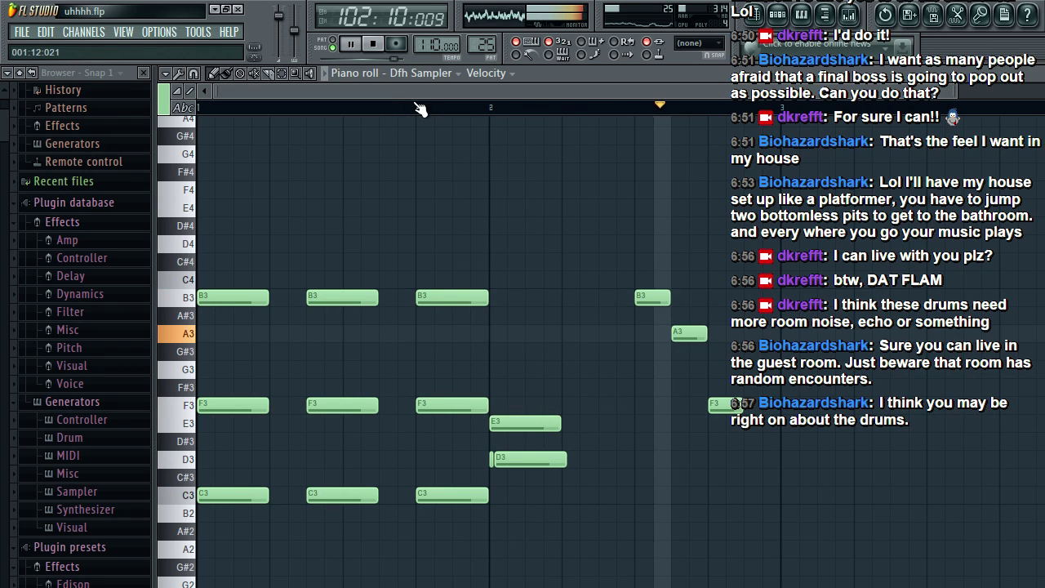
key(space)
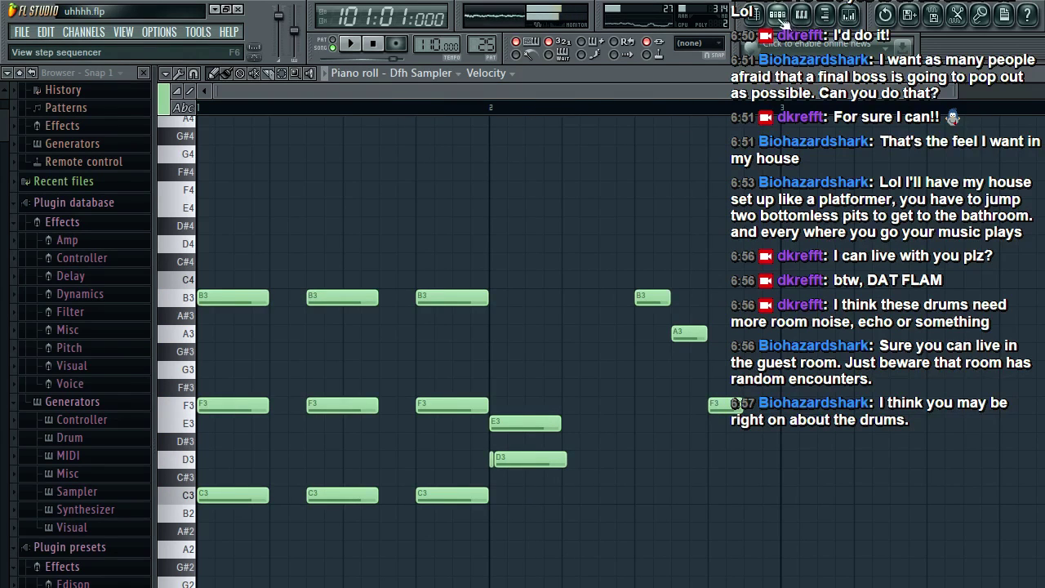
Step: Add a two-step C3 note at step 7 of bar 2 and play the fill from bar 101
click(600, 495)
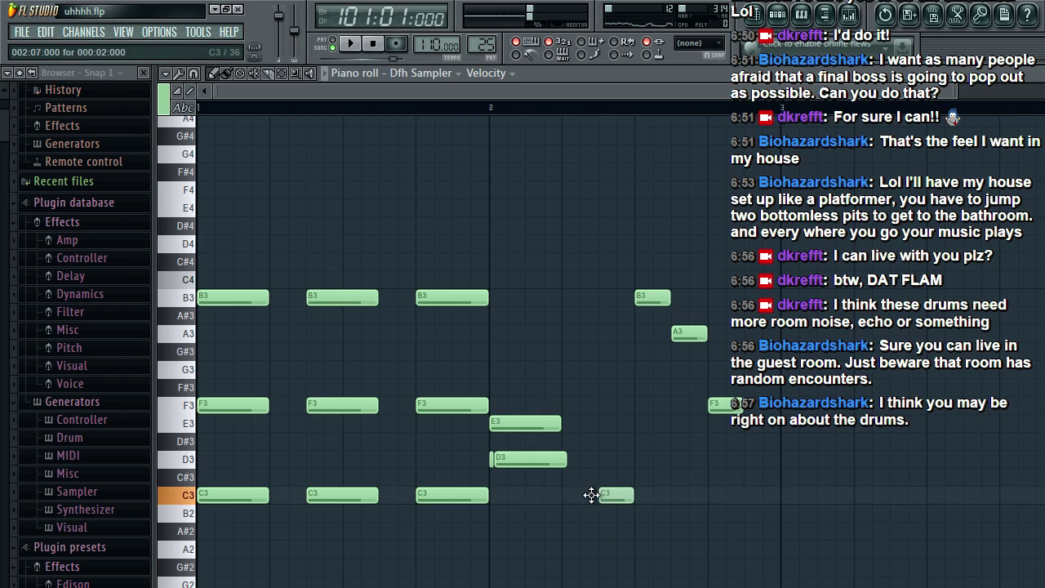
key(space)
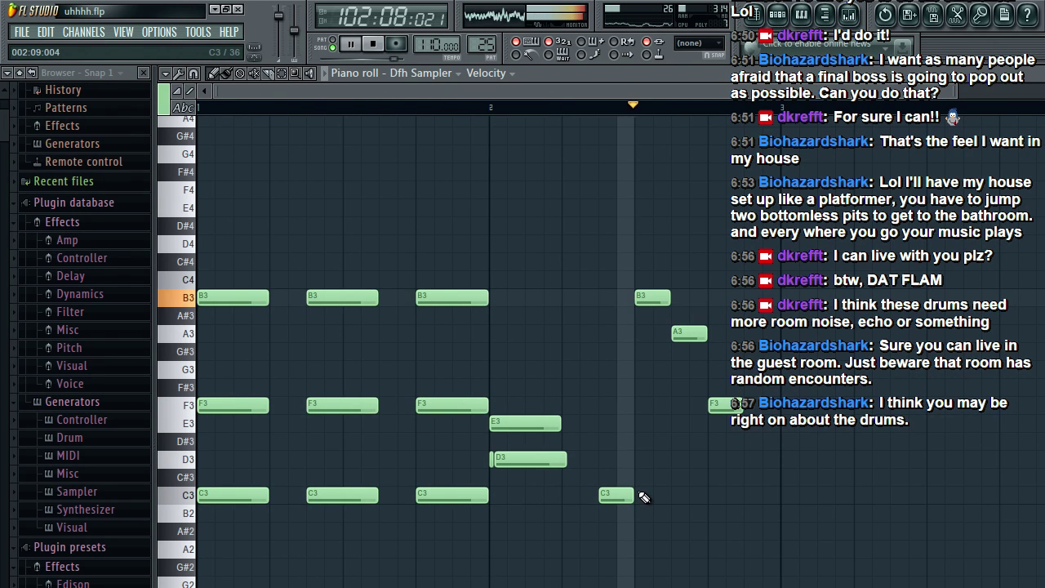
key(space)
Step: Return to the playlist, save the project and play the bridge from about bar 98
click(755, 14)
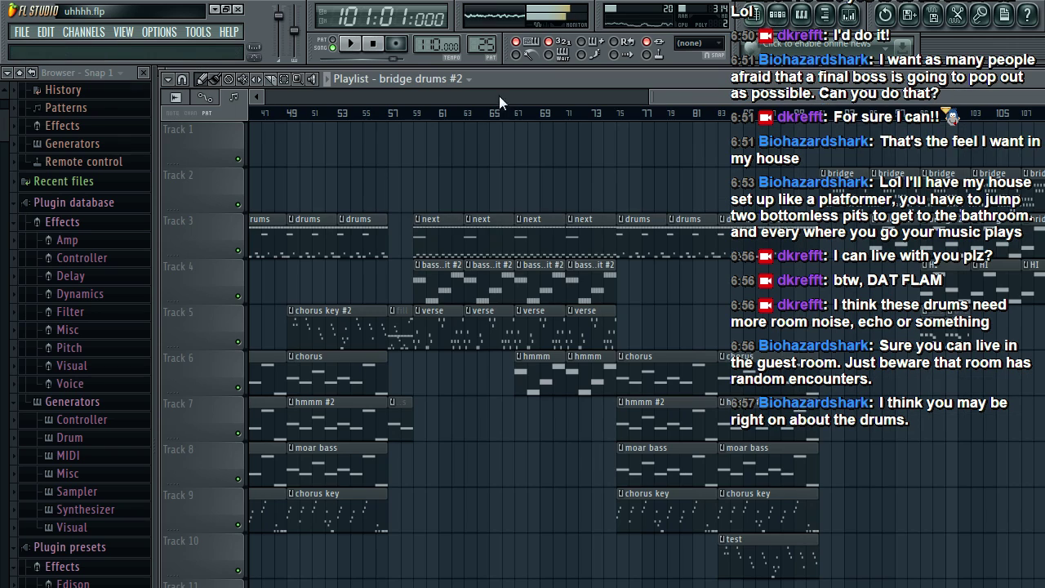
click(28, 36)
click(33, 112)
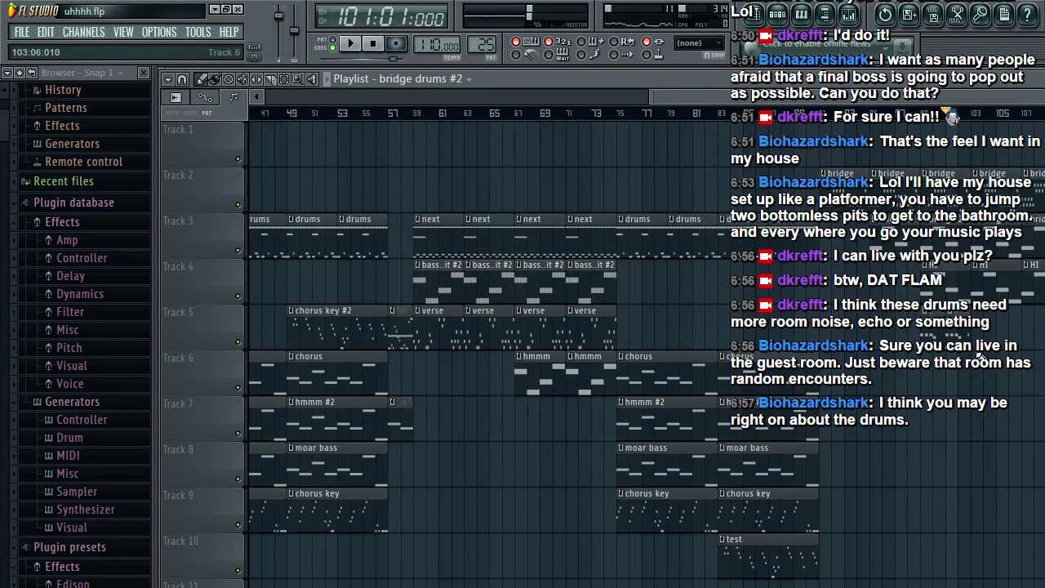
click(913, 114)
key(space)
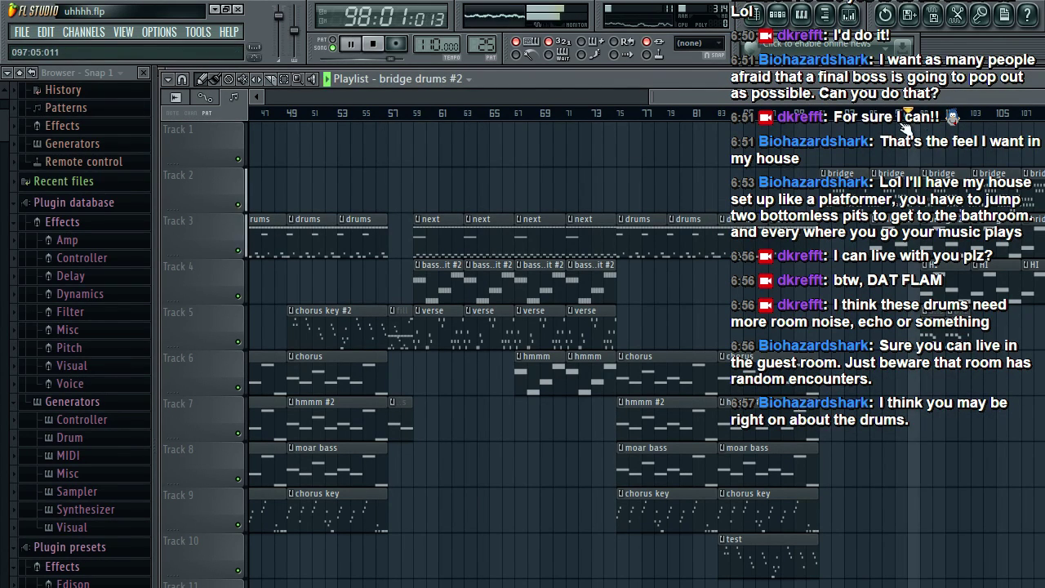
Step: Save the project, stop playback and place bridge drums at bar 103 and bridge drums #2 at bar 105 on Track 5
click(24, 32)
click(71, 102)
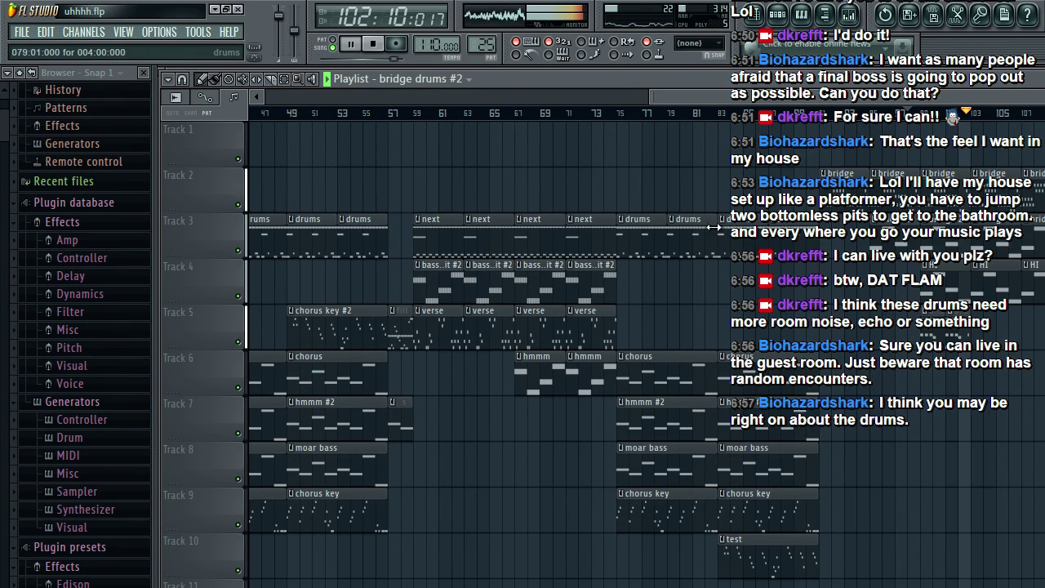
key(space)
click(936, 234)
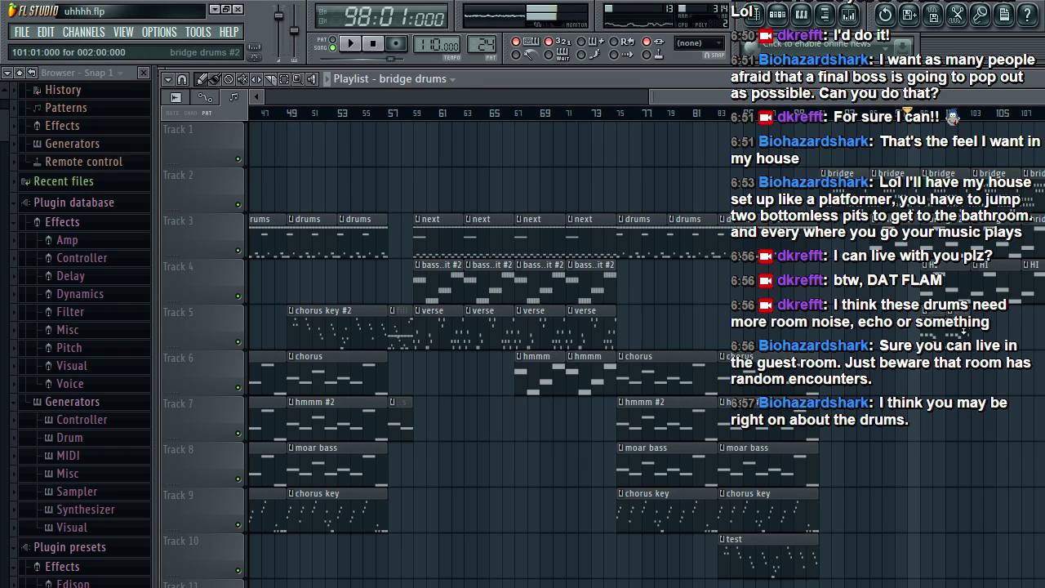
click(992, 326)
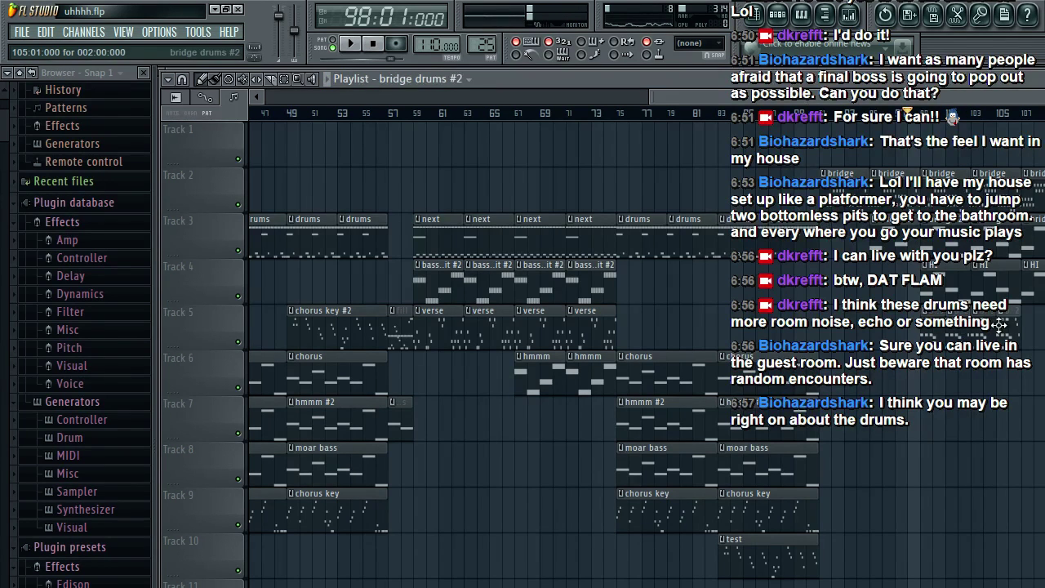
click(22, 34)
key(Escape)
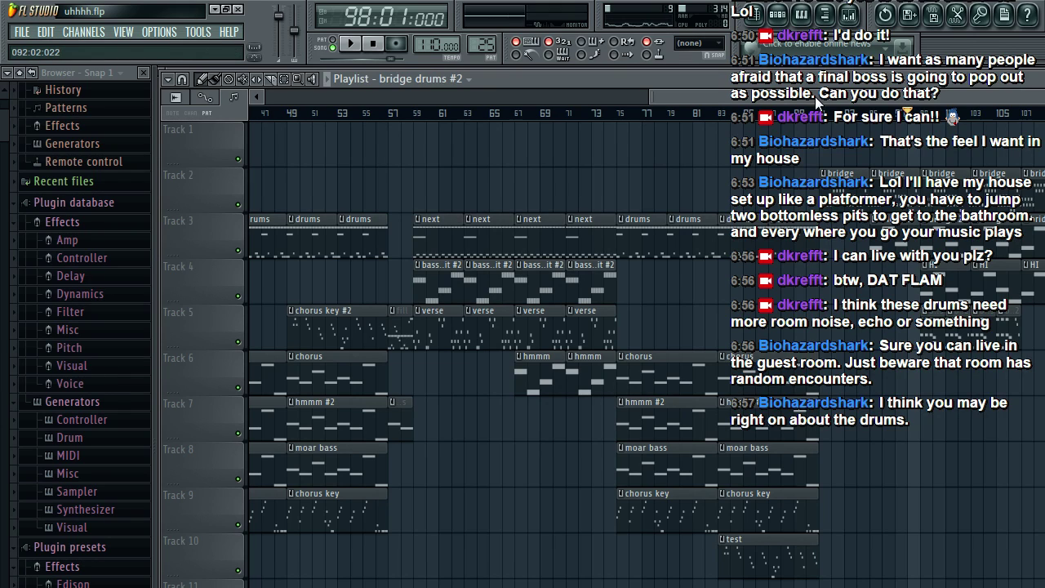
Step: Reuse the next drum pattern at bar 107 on Track 5 and play the bridge from bar 98
drag(815, 96, 664, 107)
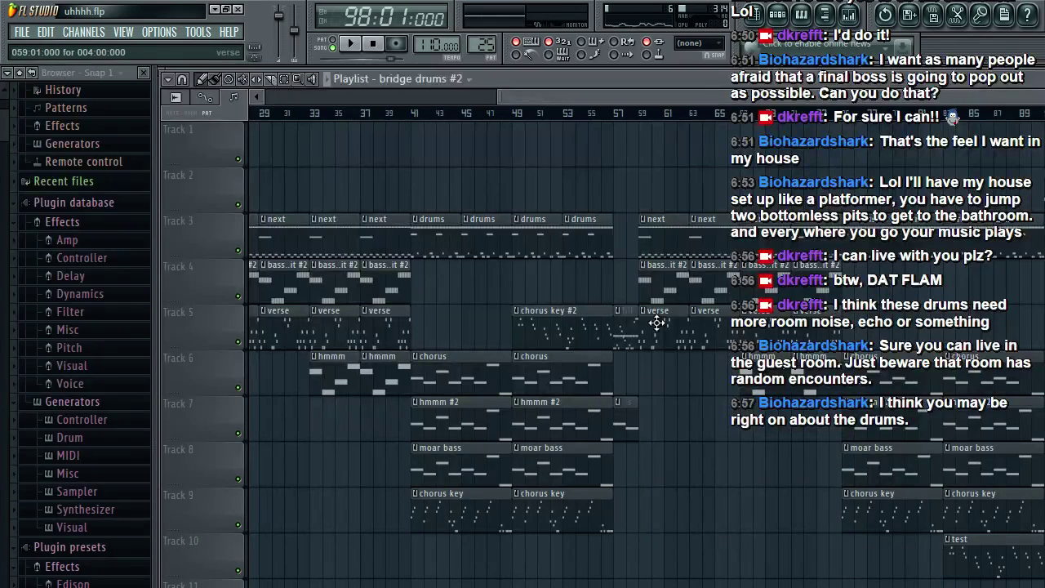
click(654, 237)
drag(664, 102, 820, 107)
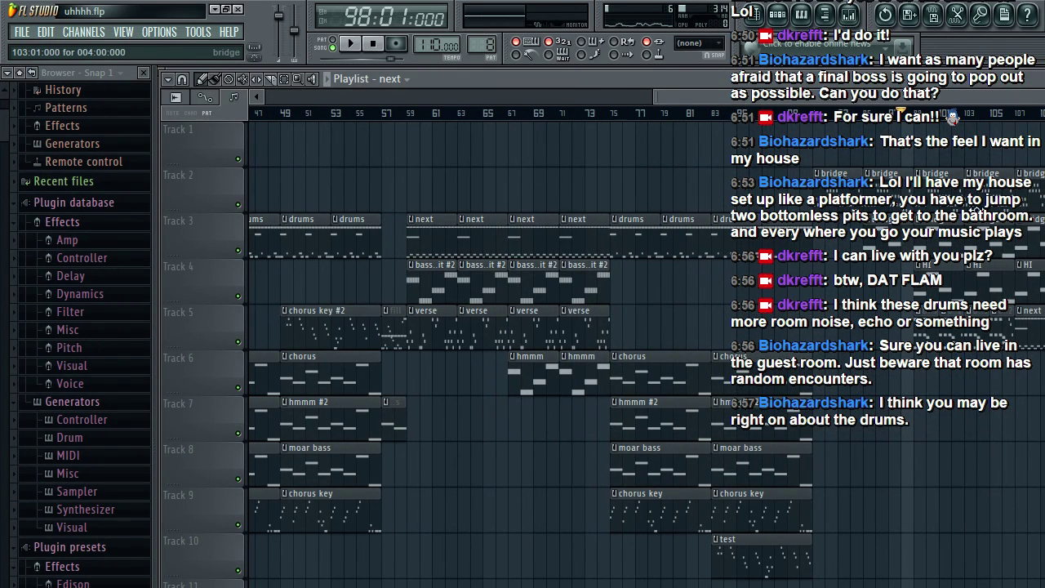
key(space)
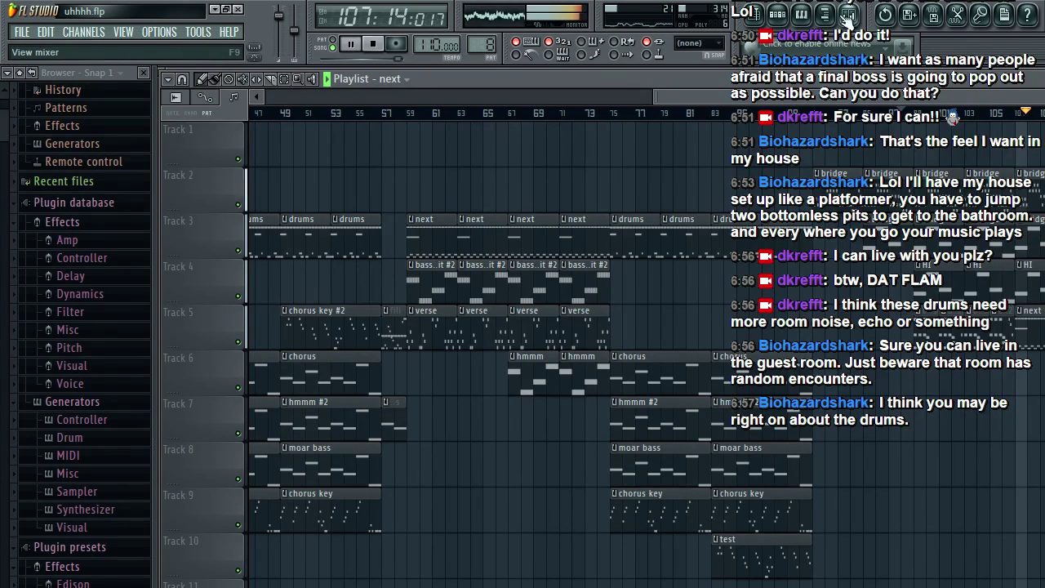
Step: Adjust the Dfh Sampler mixer track's volume during playback, stop the song and save the project
key(F9)
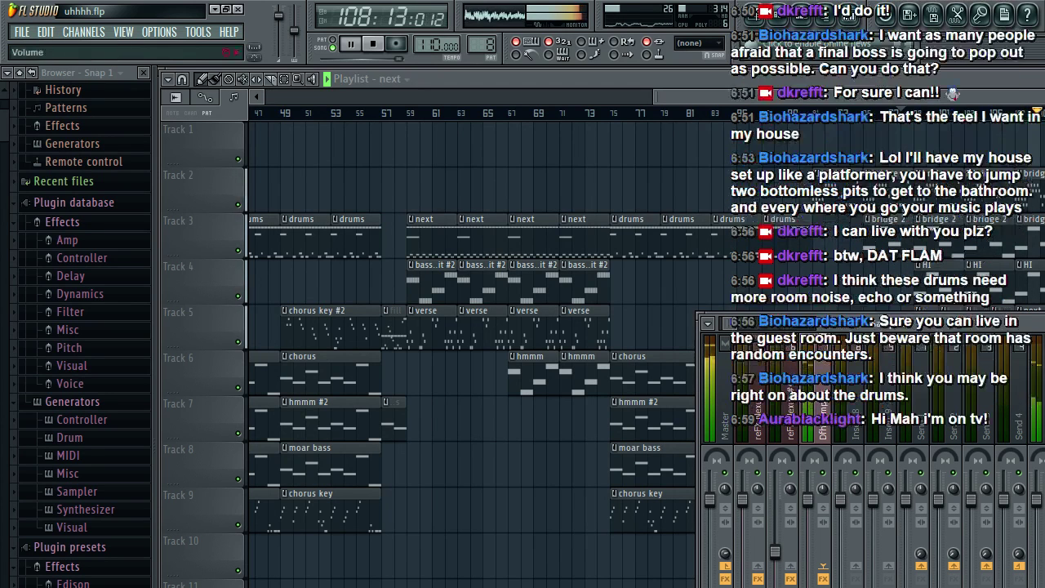
drag(808, 508, 808, 513)
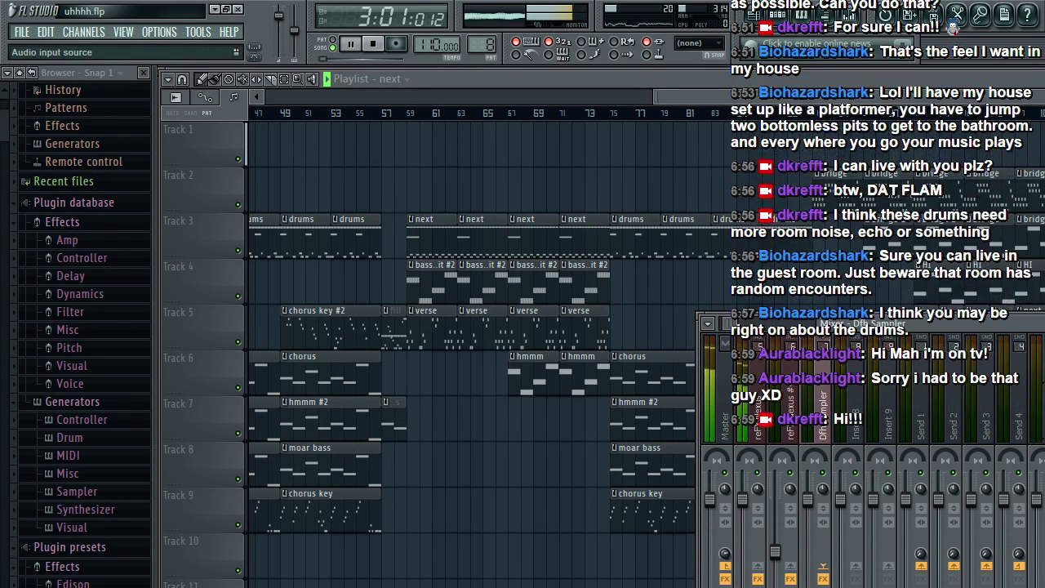
key(F9)
key(space)
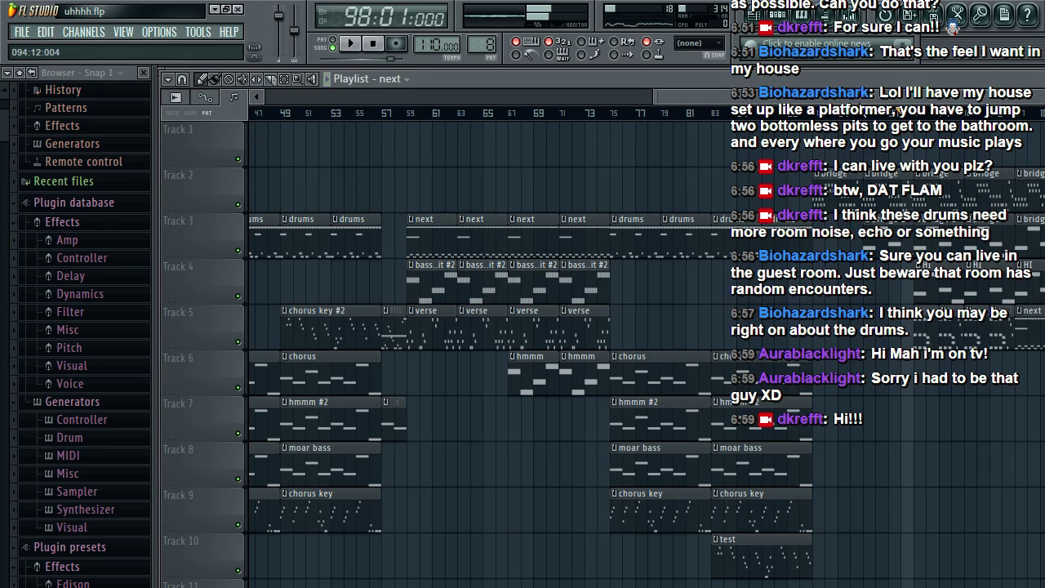
click(19, 31)
click(627, 116)
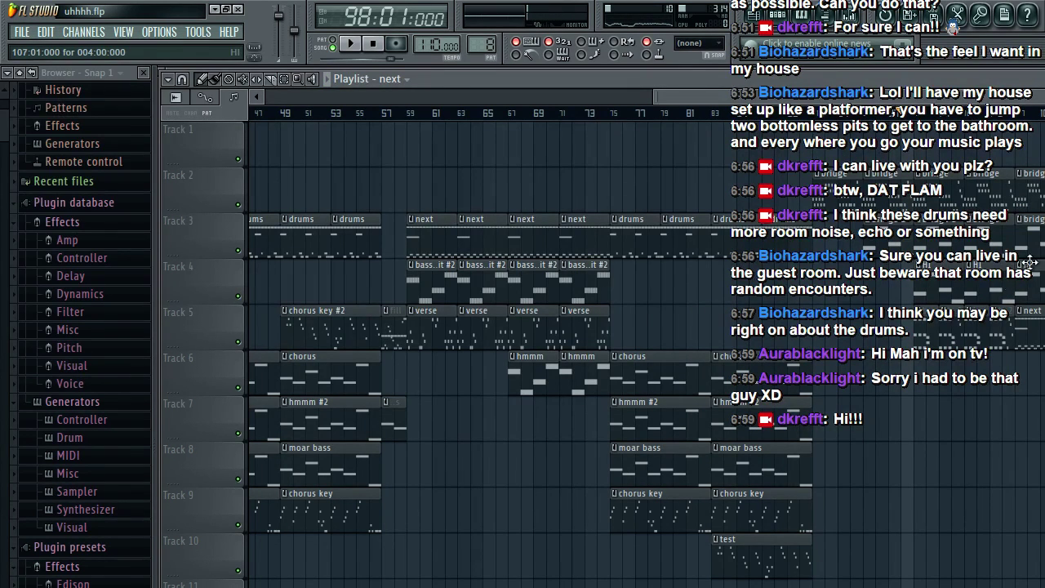
Step: Move the song position to bar 107 and create a new empty pattern named bridge
click(1021, 116)
key(F6)
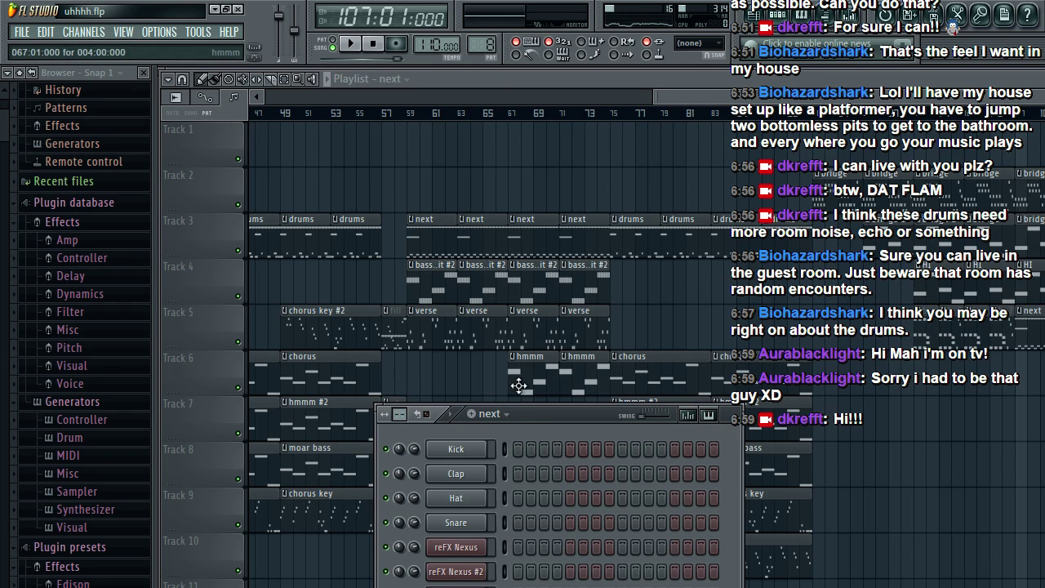
click(490, 414)
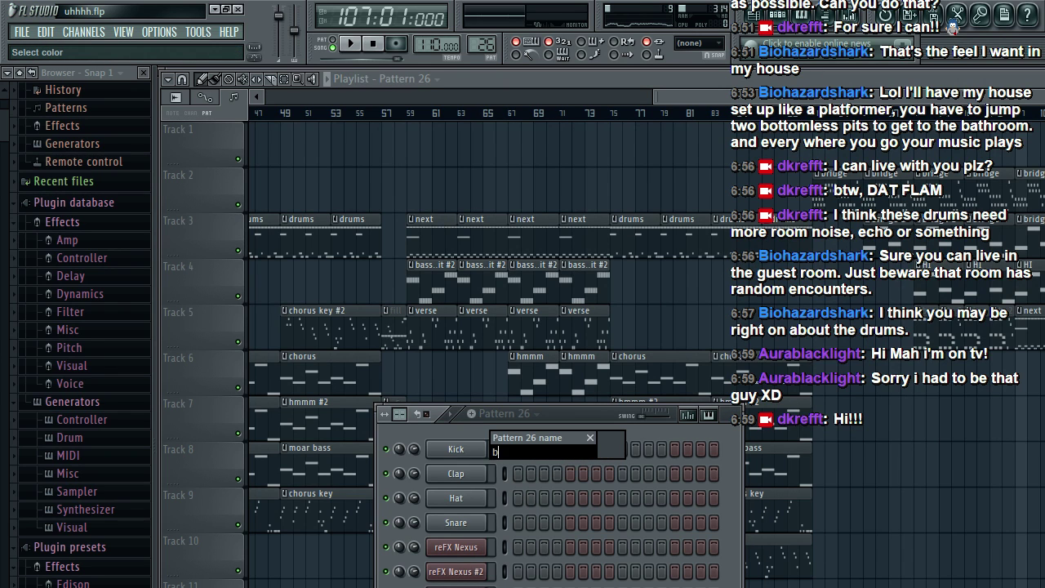
text(ge)
key(Return)
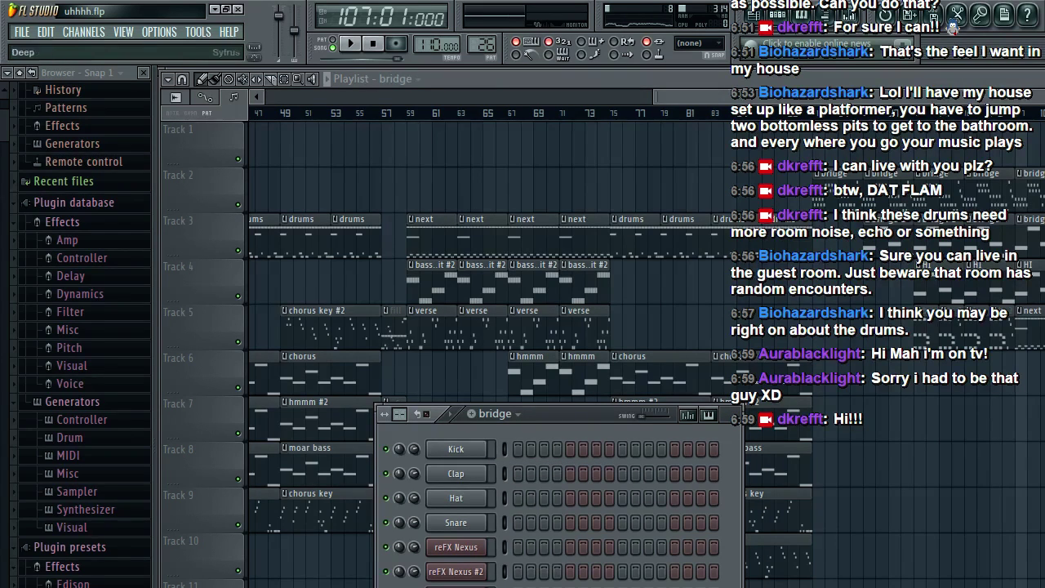
Step: Audition the reFX Nexus #4 sound and open its empty piano roll in the new pattern
click(456, 587)
click(410, 438)
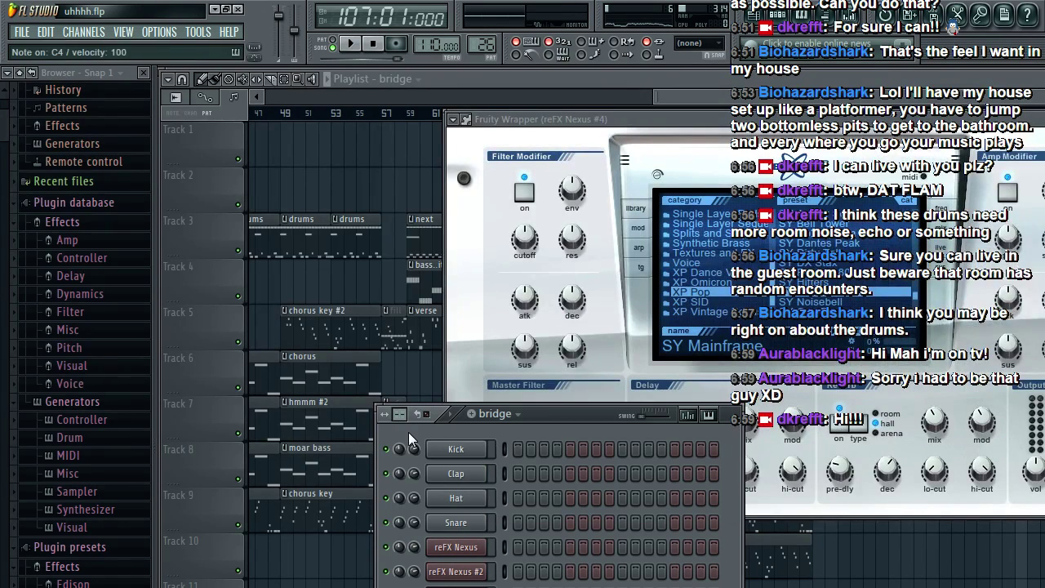
key(F7)
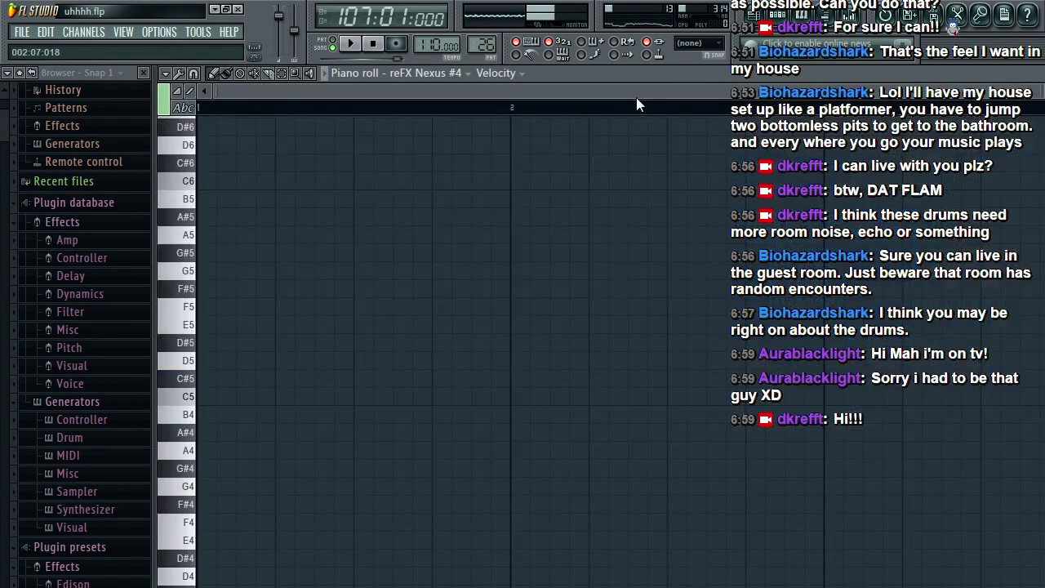
Step: Copy the Choir notes from the HI pattern and return to the new bridge pattern
key(F5)
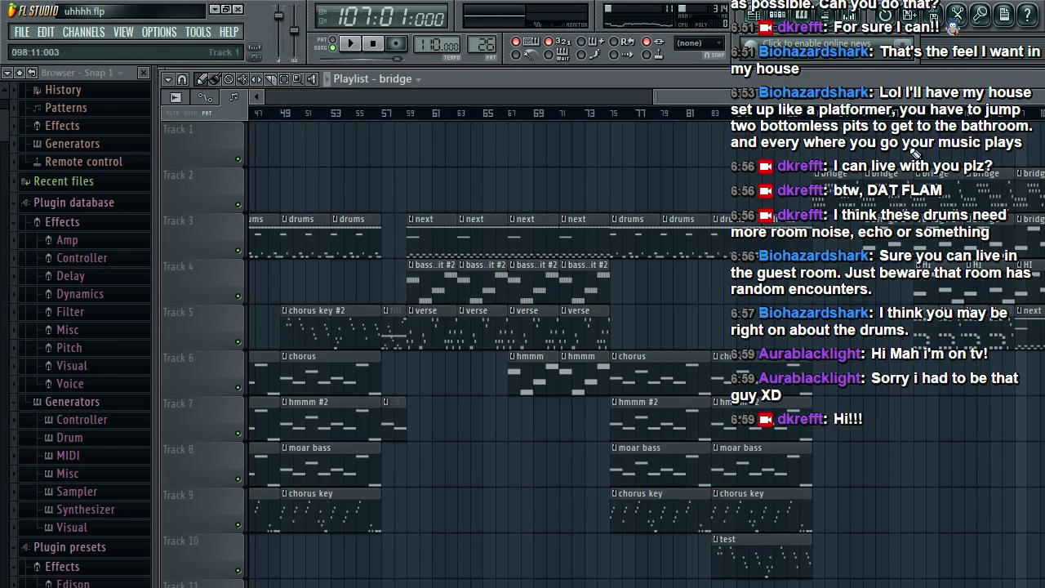
key(F7)
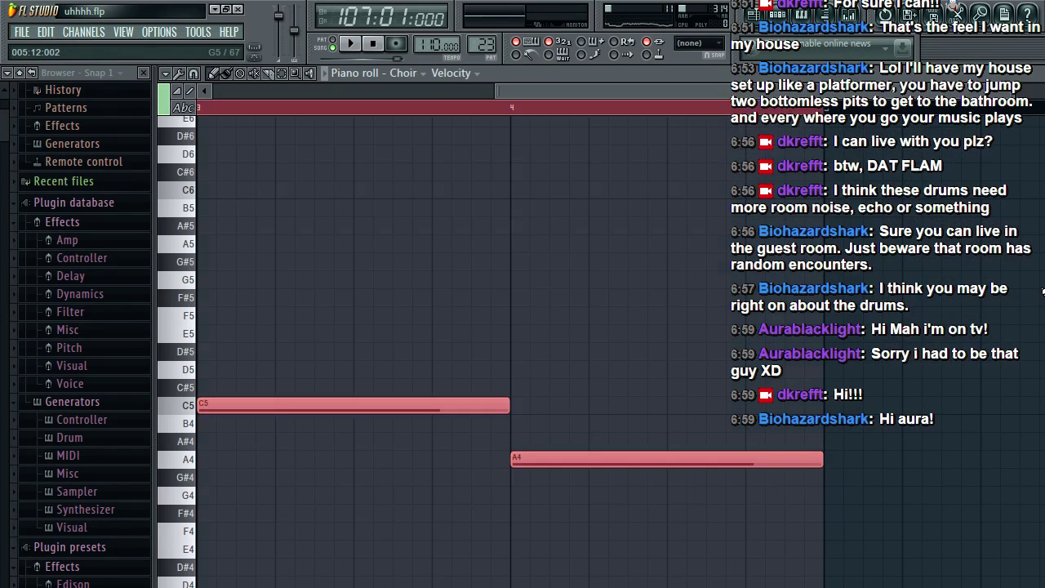
key(F5)
key(F6)
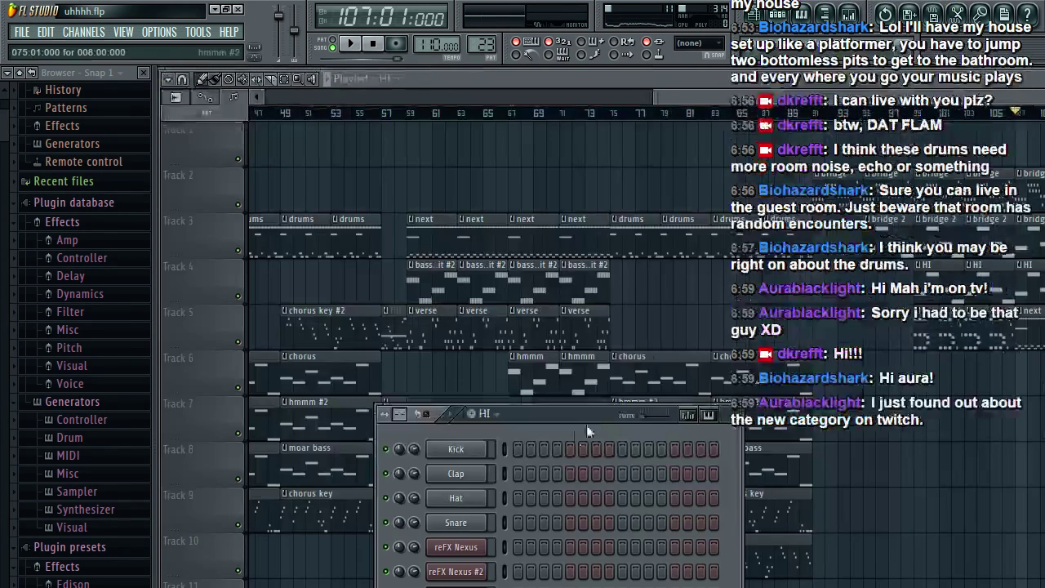
click(490, 414)
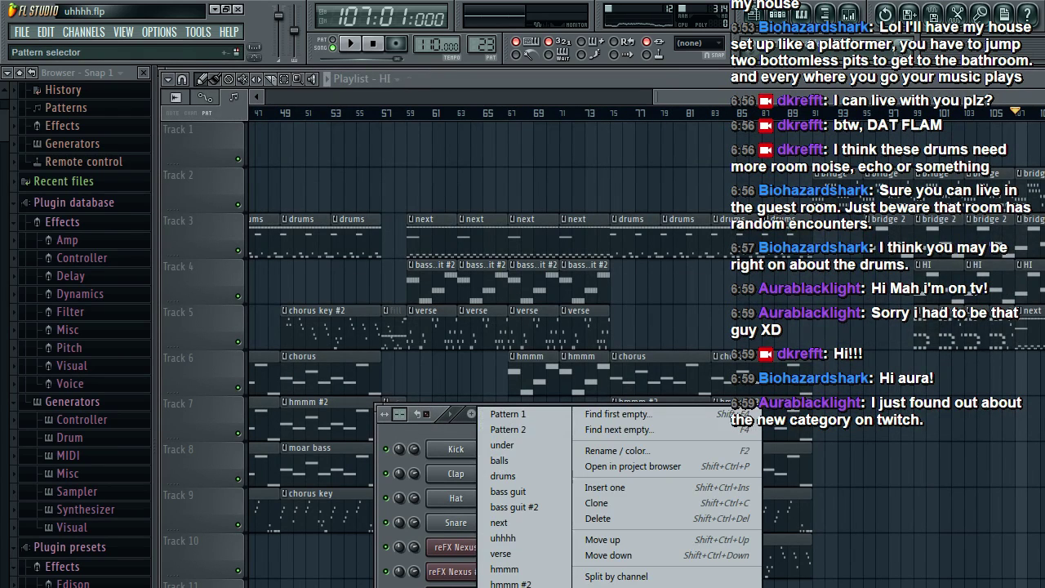
key(Escape)
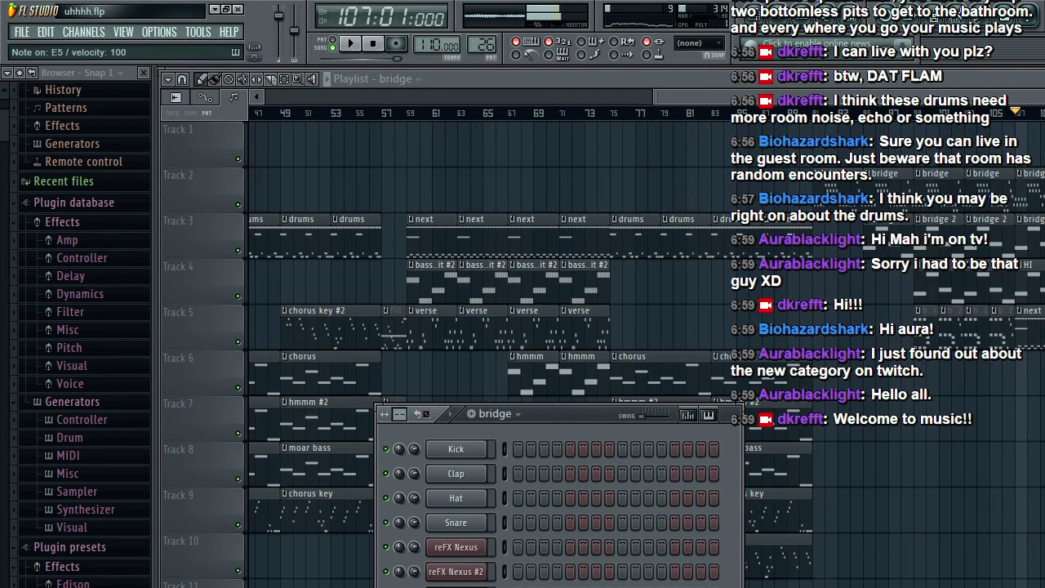
Step: Paste the copied Choir notes into reFX Nexus #4's piano roll from bar 1 and play them in pattern mode
click(456, 572)
click(515, 429)
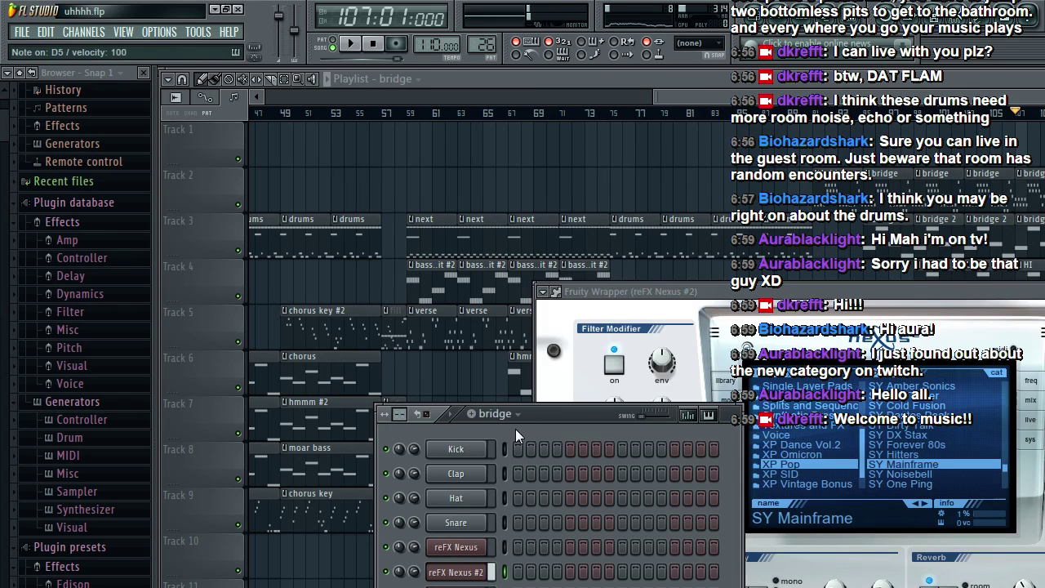
click(472, 587)
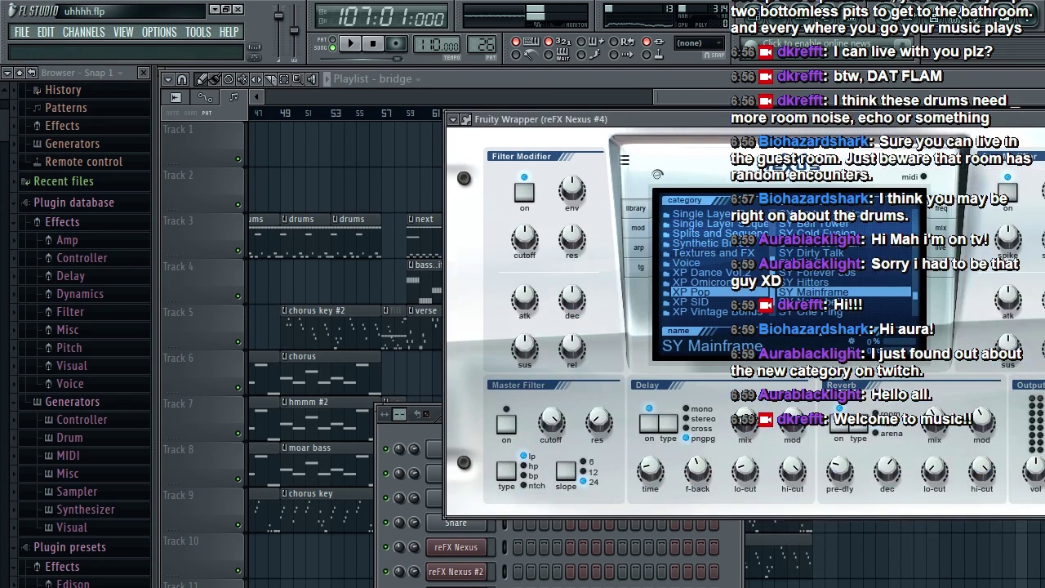
right_click(485, 586)
click(523, 587)
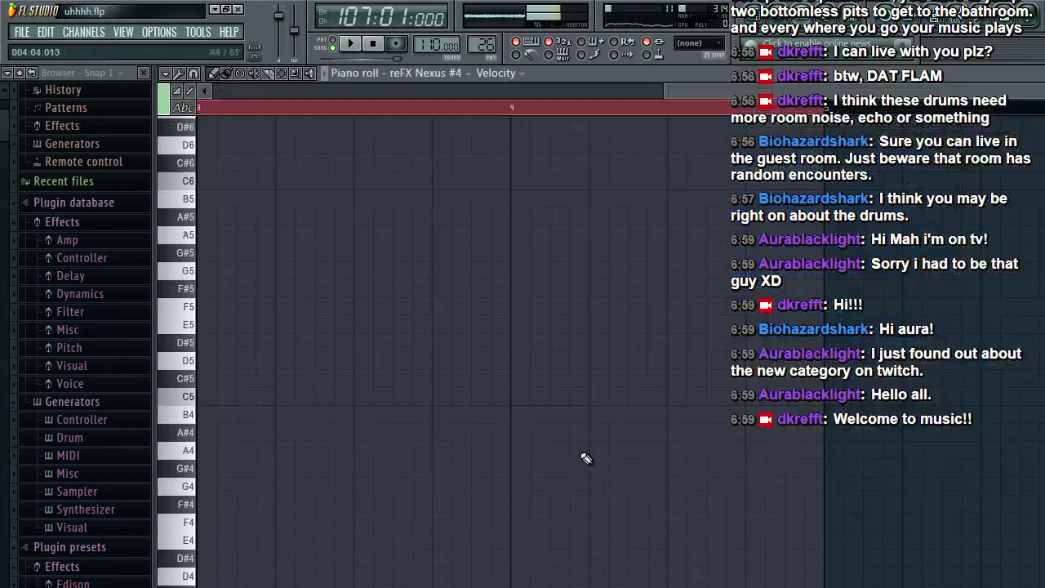
drag(665, 90, 111, 97)
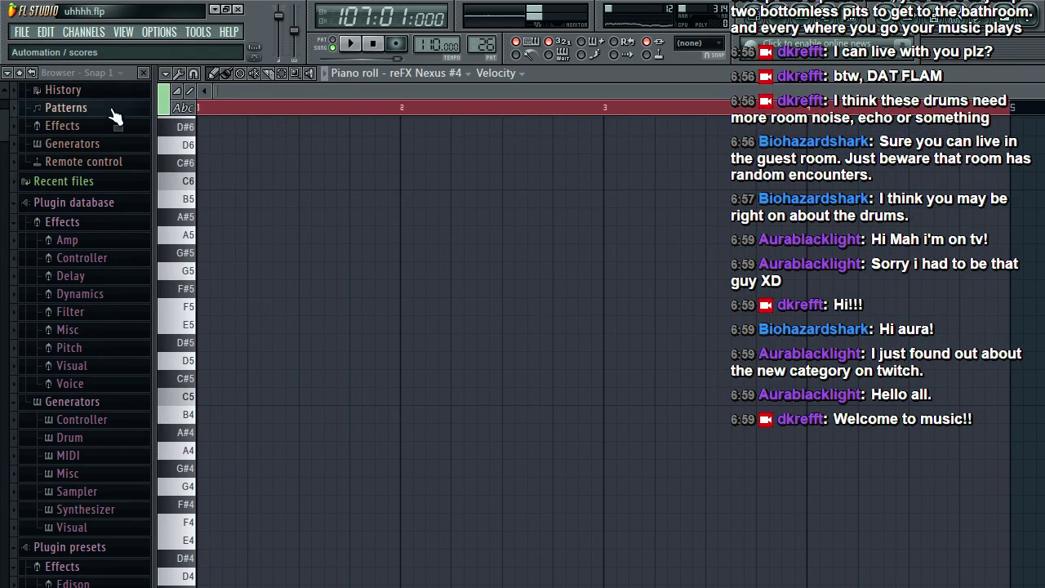
key(ctrl+v)
key(space)
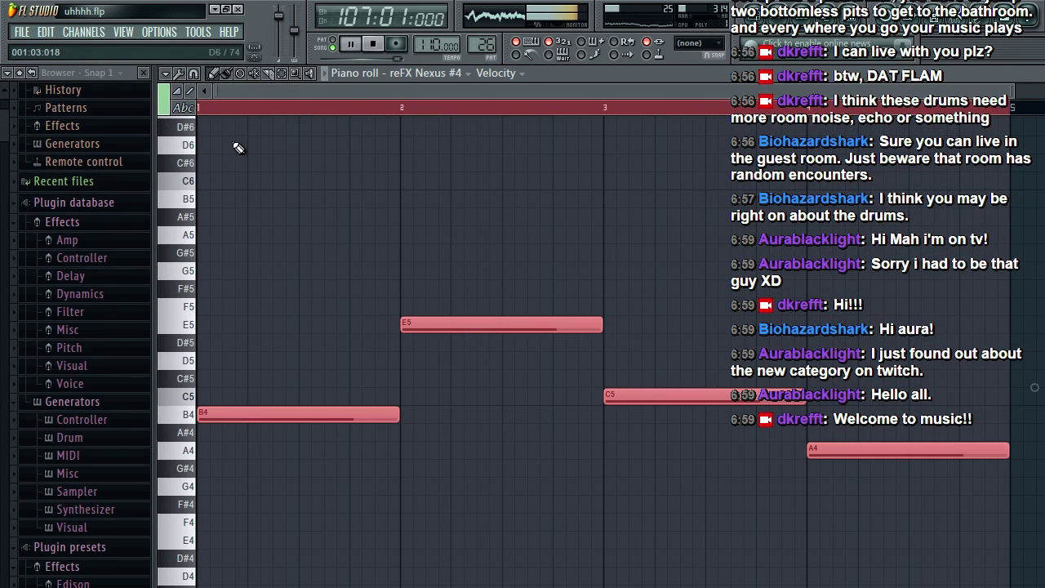
click(333, 43)
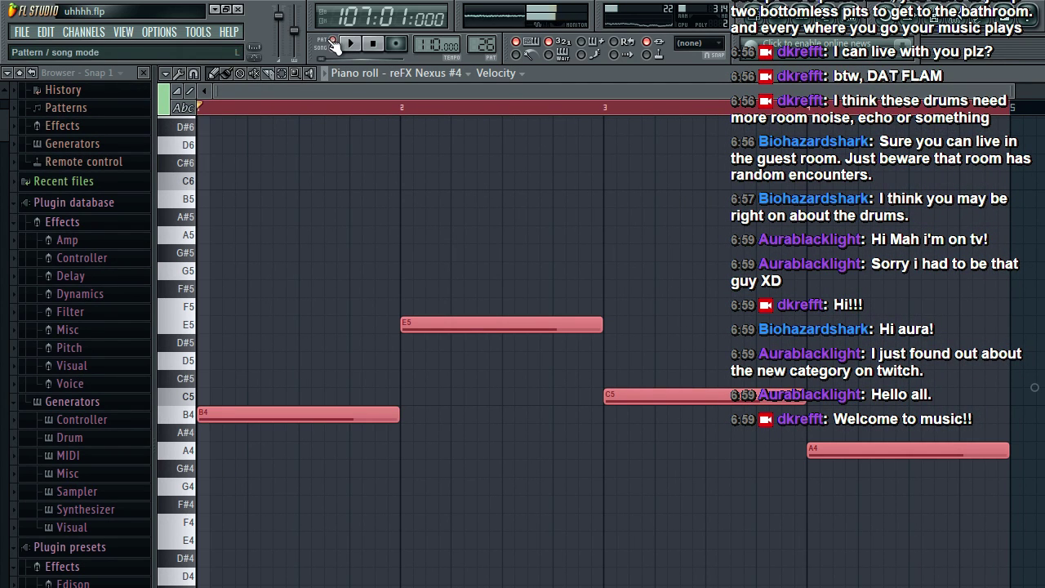
key(space)
Step: Transpose the pasted reFX Nexus #4 notes one octave down and listen to the result
click(166, 73)
mouse_move(195, 104)
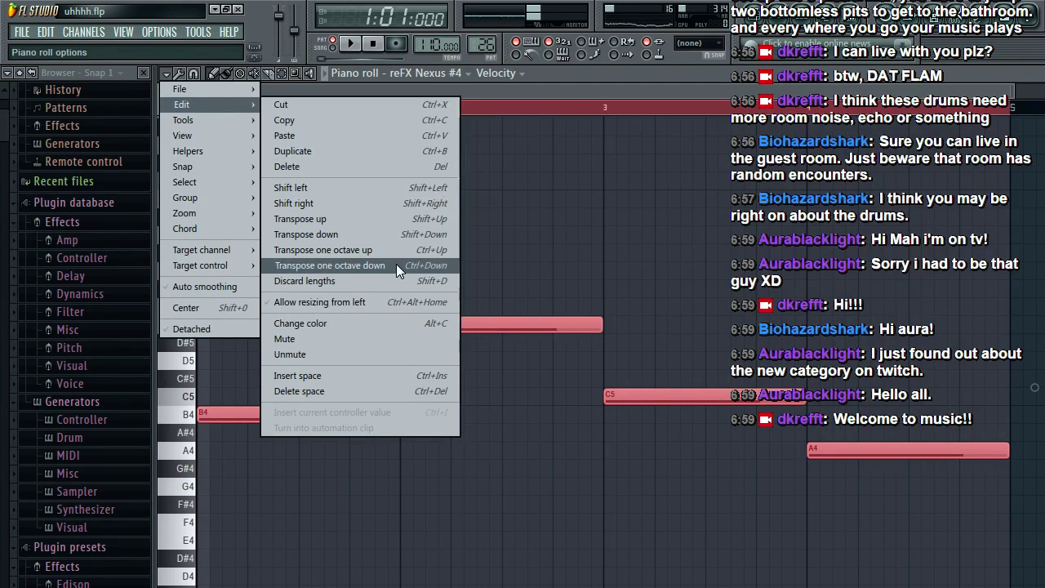
click(396, 264)
key(space)
key(space)
Step: Place the new bridge pattern at bar 107 on Track 6 and move the song position to bar 91
key(F5)
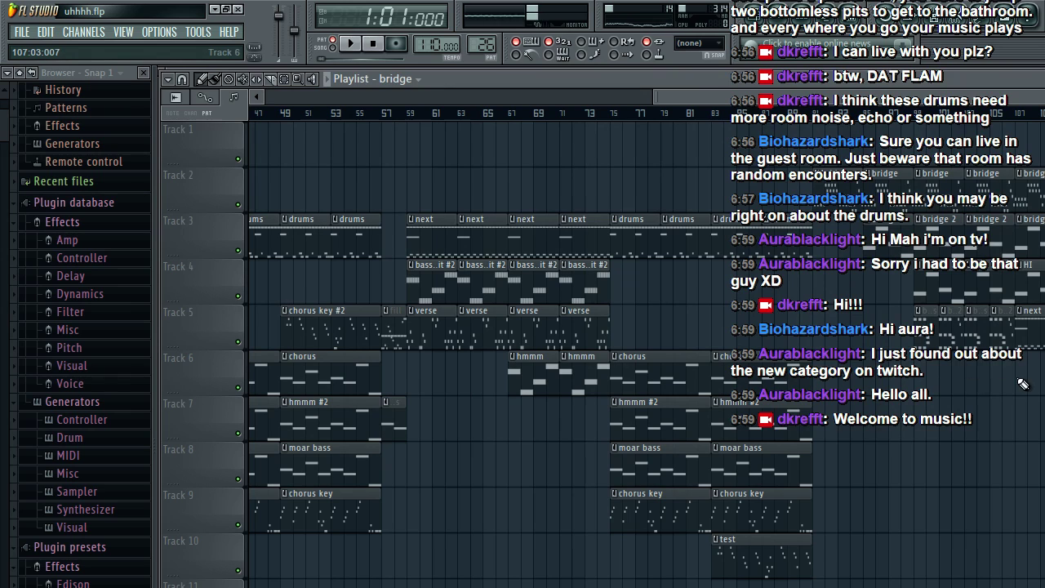
click(921, 114)
click(815, 113)
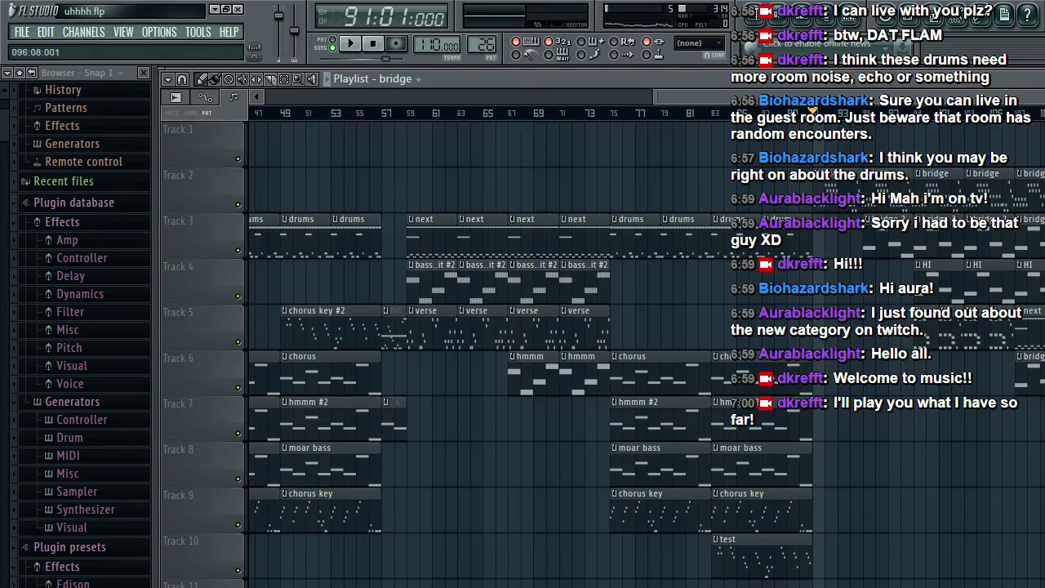
Step: Save the project and play the song from bar 1, selecting the chorus key #2 and test clips during playback
scroll(646, 351, down, 3)
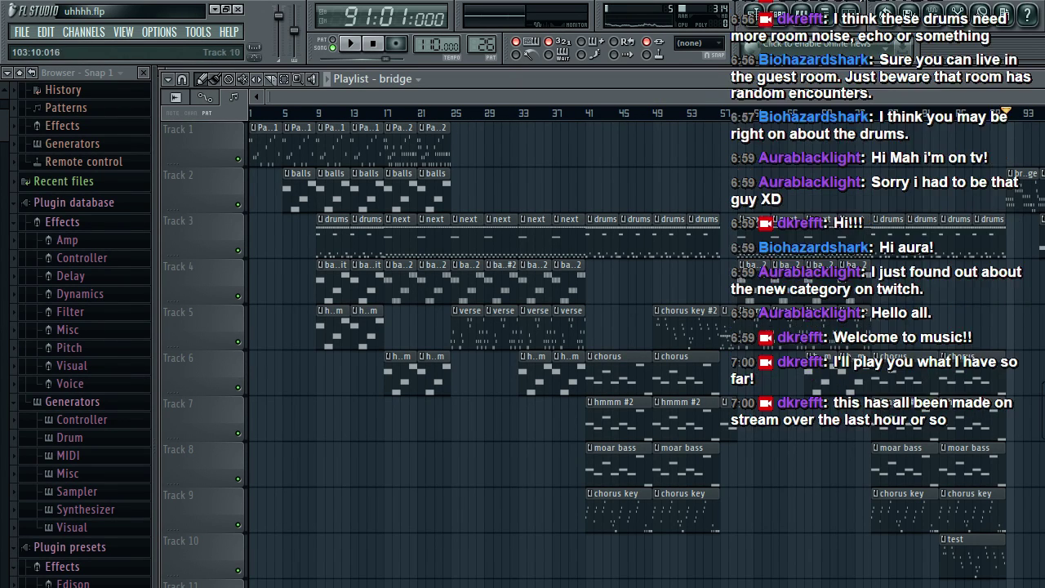
click(22, 32)
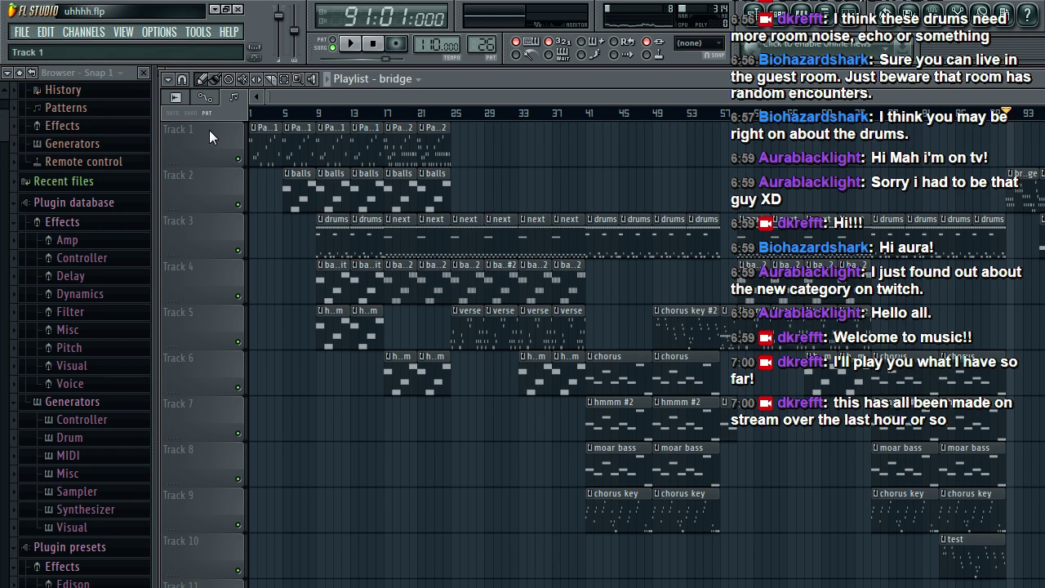
key(space)
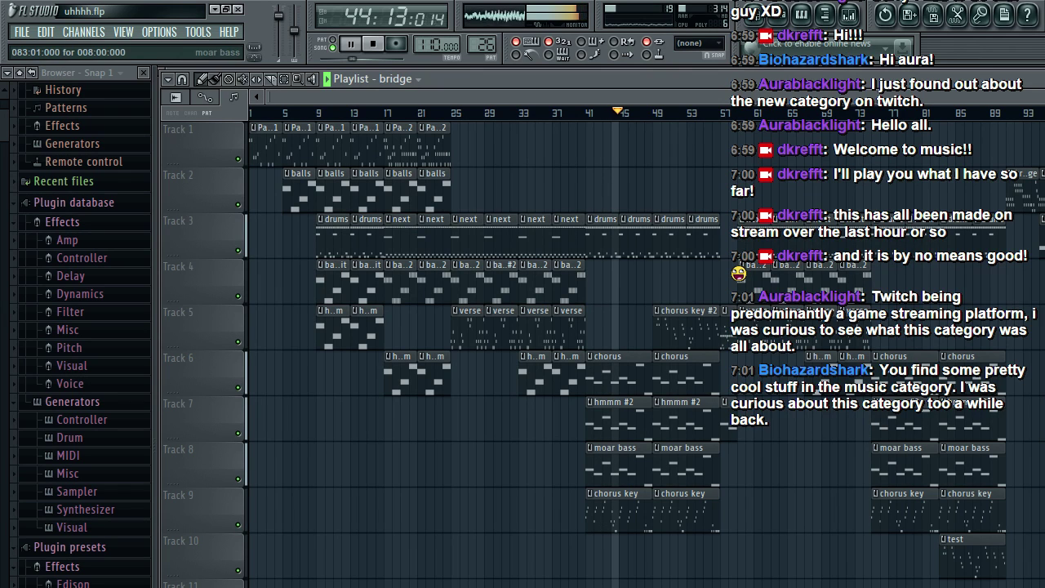
click(680, 331)
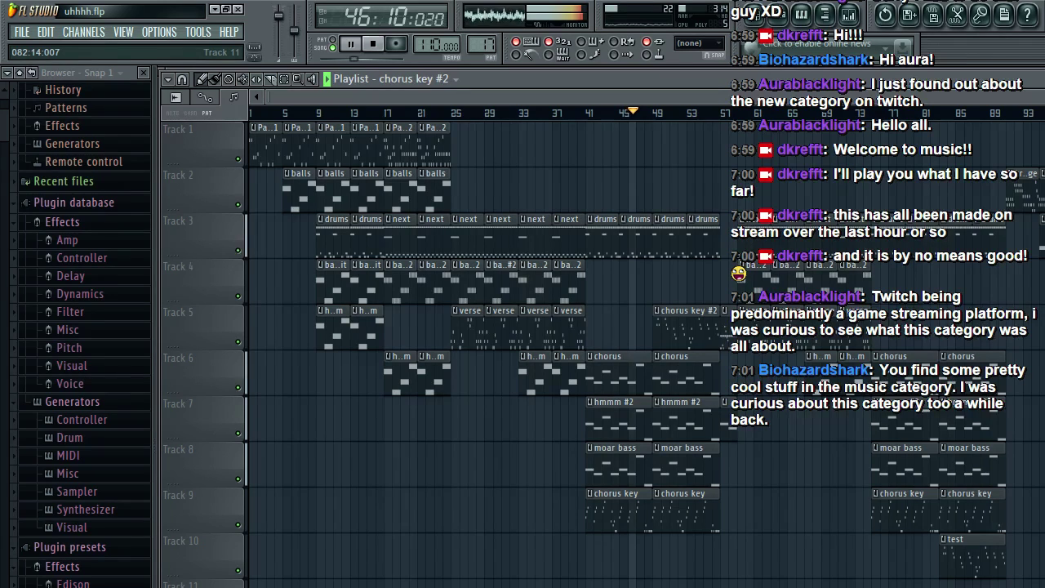
click(983, 564)
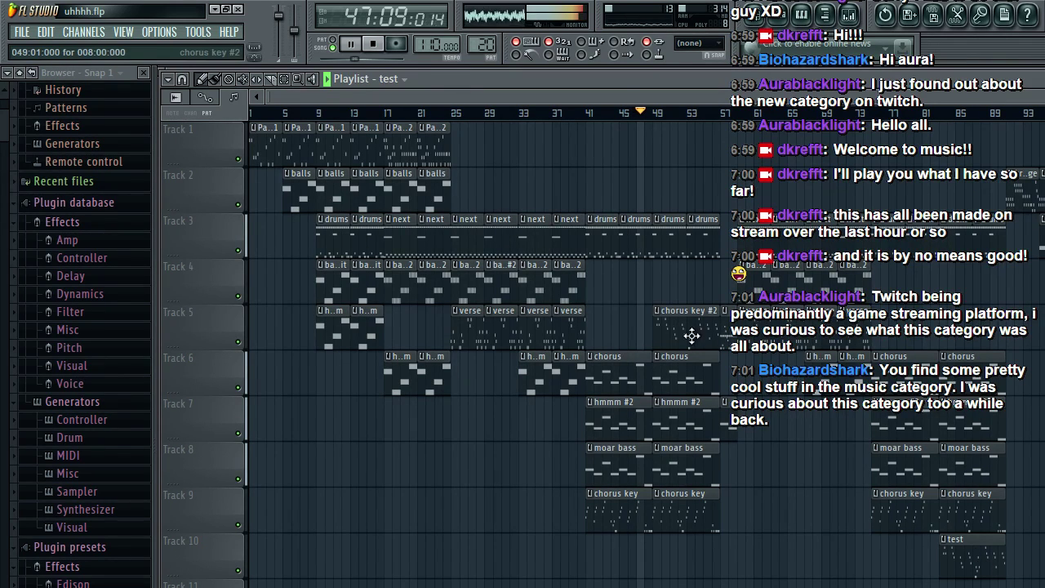
Step: Delete the chorus key #2 clip at bar 49 on Track 5
click(664, 320)
right_click(659, 324)
click(658, 327)
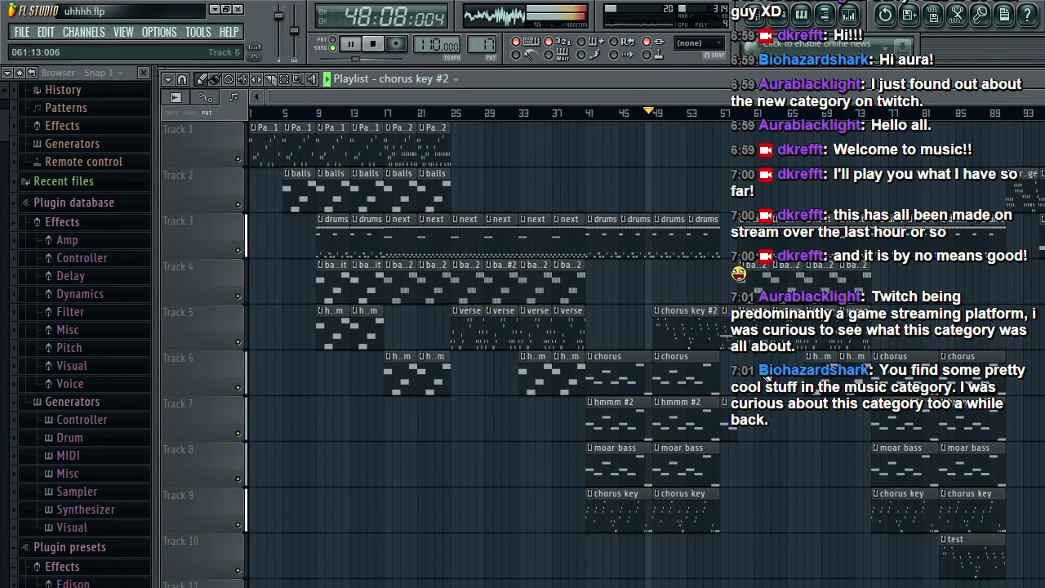
right_click(663, 325)
Step: Place a test clip at bar 49 on Track 10 and align the second chorus's test clip to bar 83
drag(985, 545, 967, 555)
click(662, 560)
drag(686, 560, 708, 560)
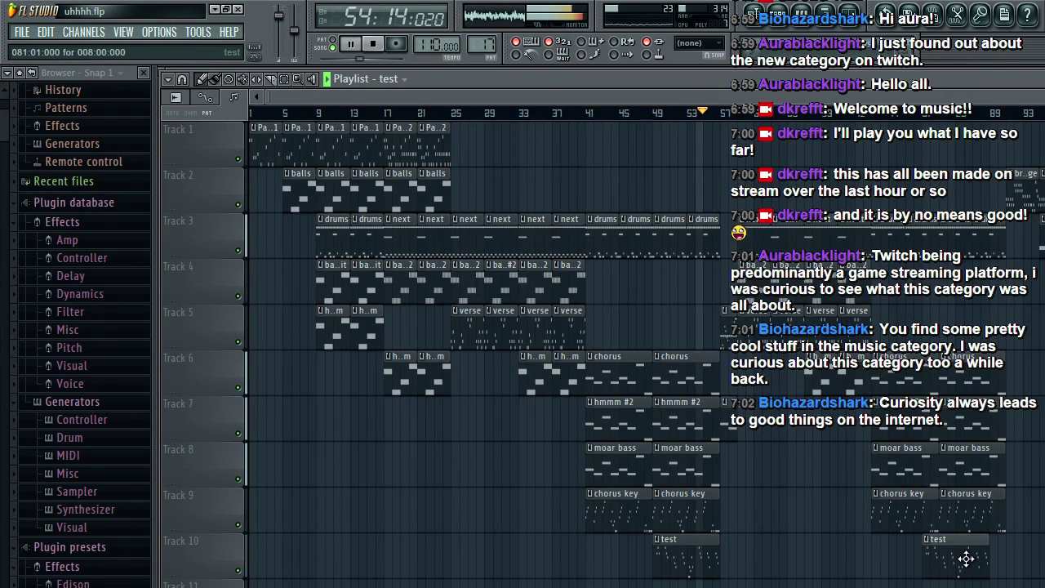
drag(964, 556, 981, 555)
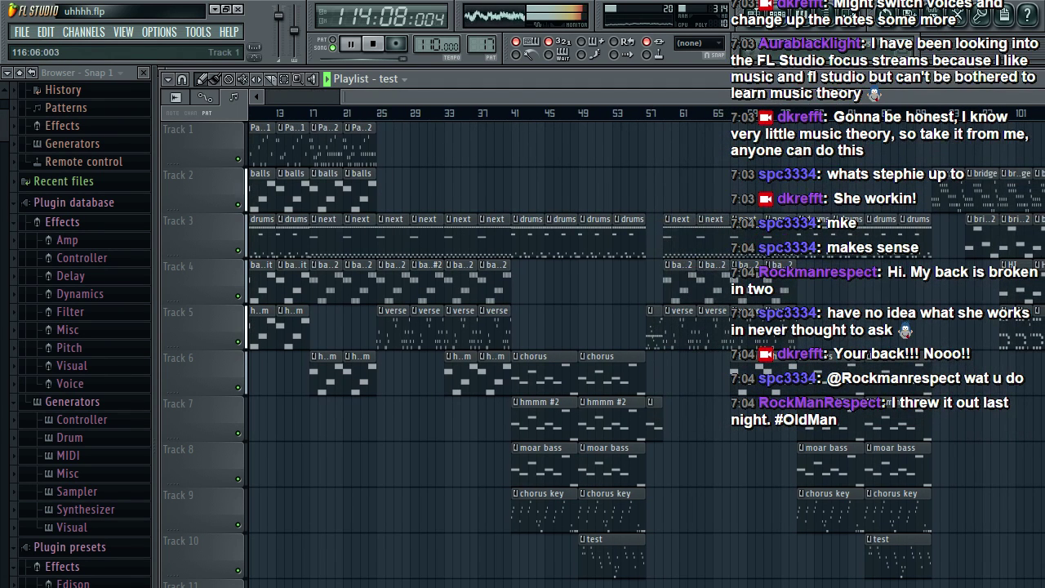
Step: Stop playback of the song and save the project
key(space)
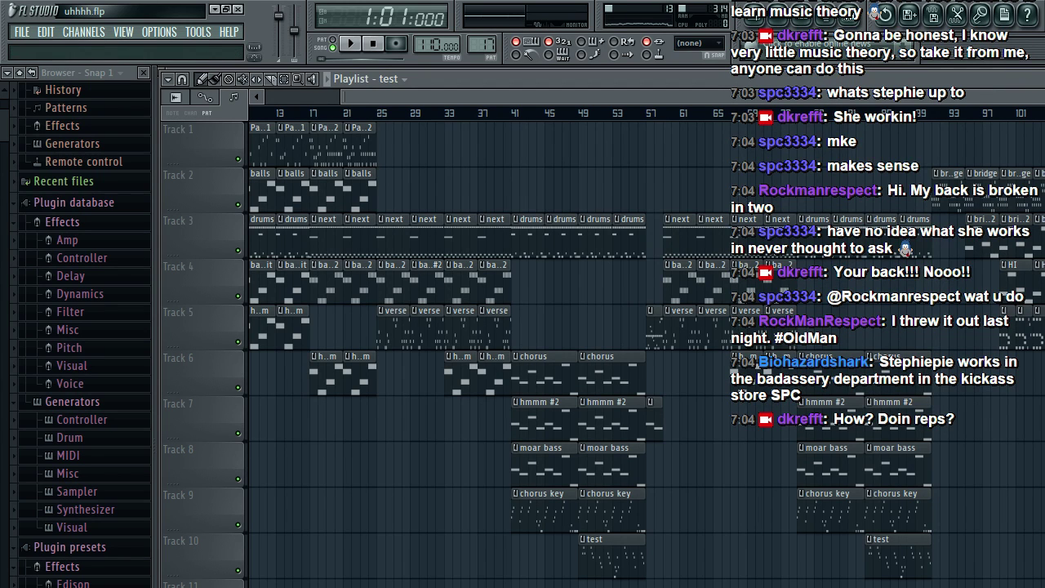
click(22, 31)
click(65, 98)
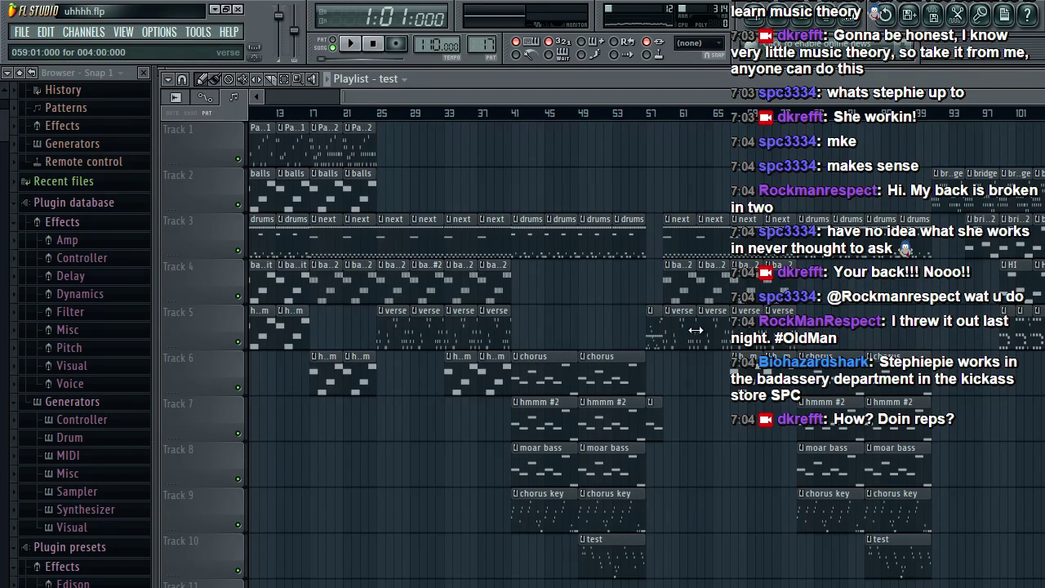
Step: Try a chorus key clip at bar 115 on Track 7 and listen to its ending from bar 121
click(530, 506)
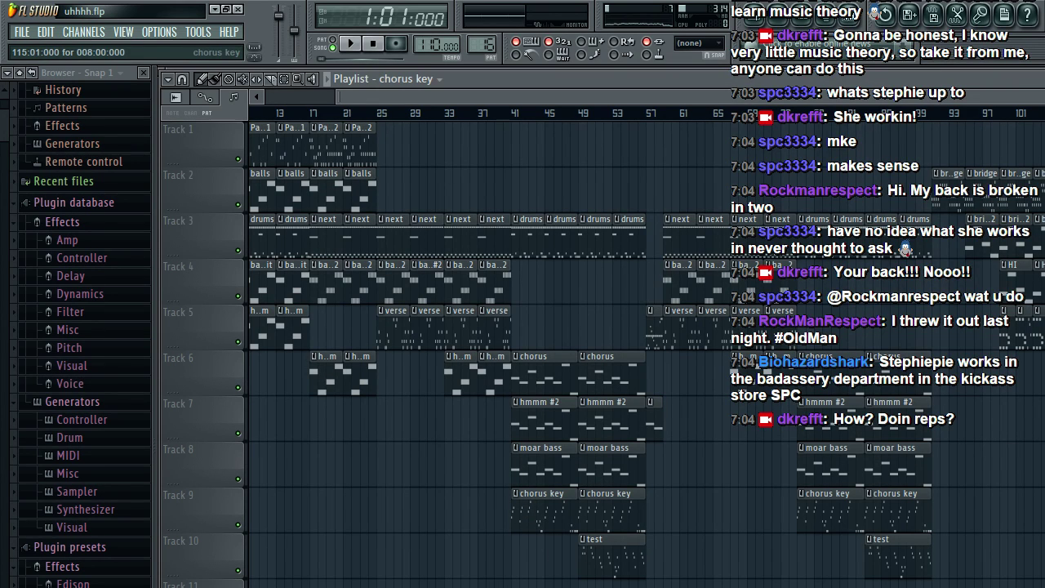
click(1044, 113)
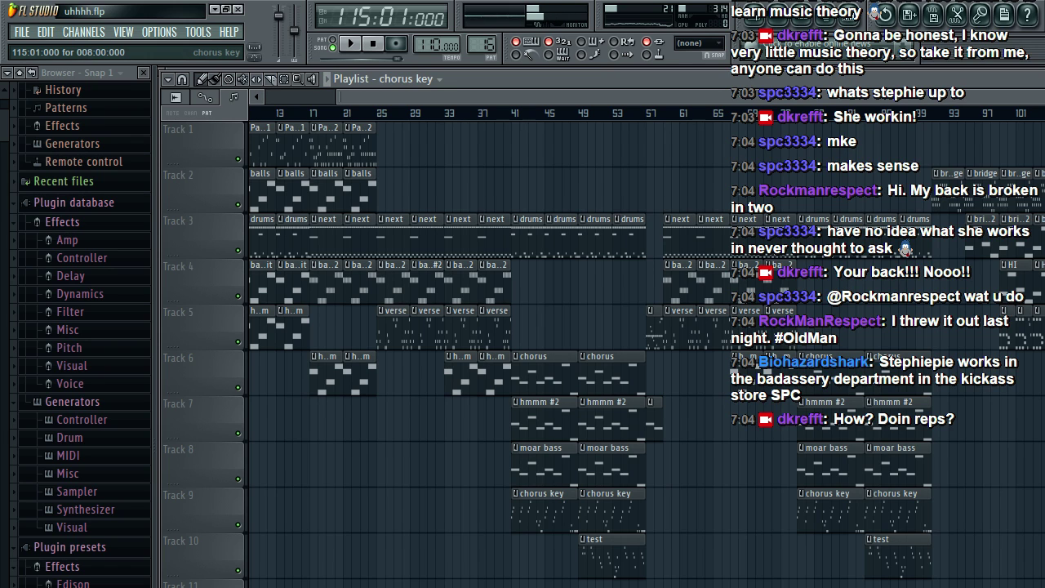
key(space)
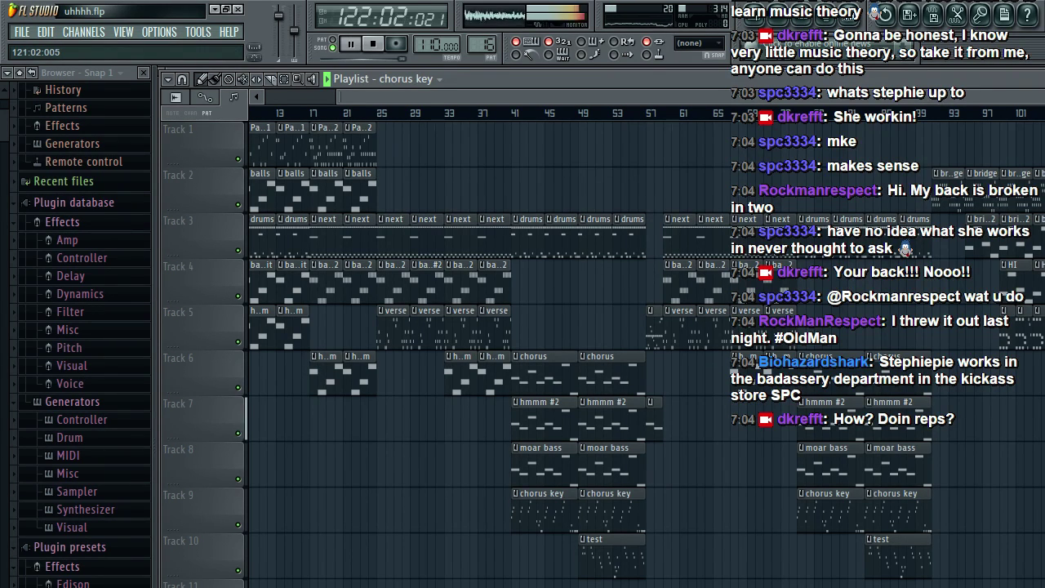
key(space)
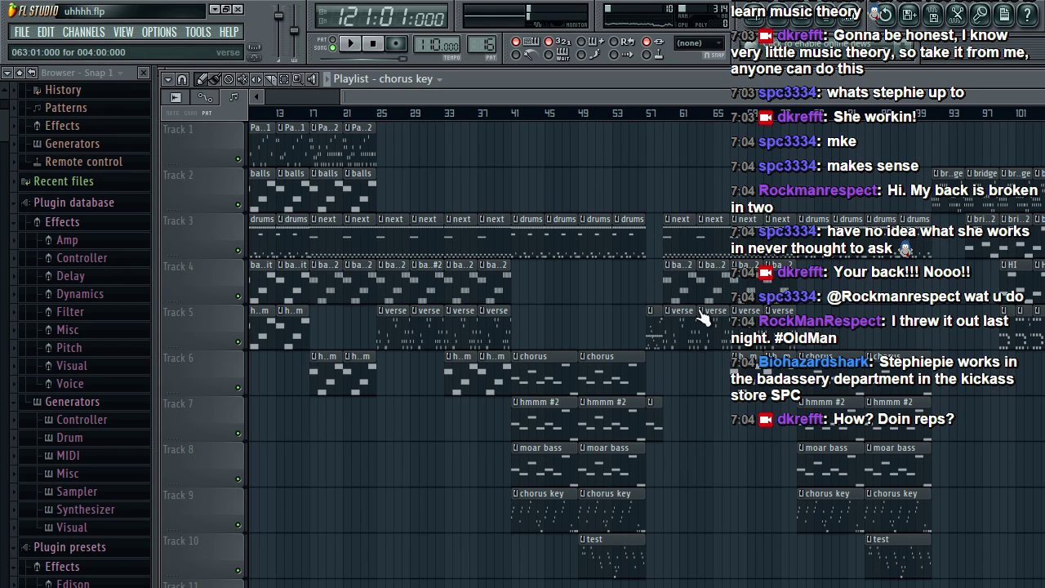
Step: Place a verse clip at bar 115 on Track 7, listen to it, and trim it to its last bar
click(498, 331)
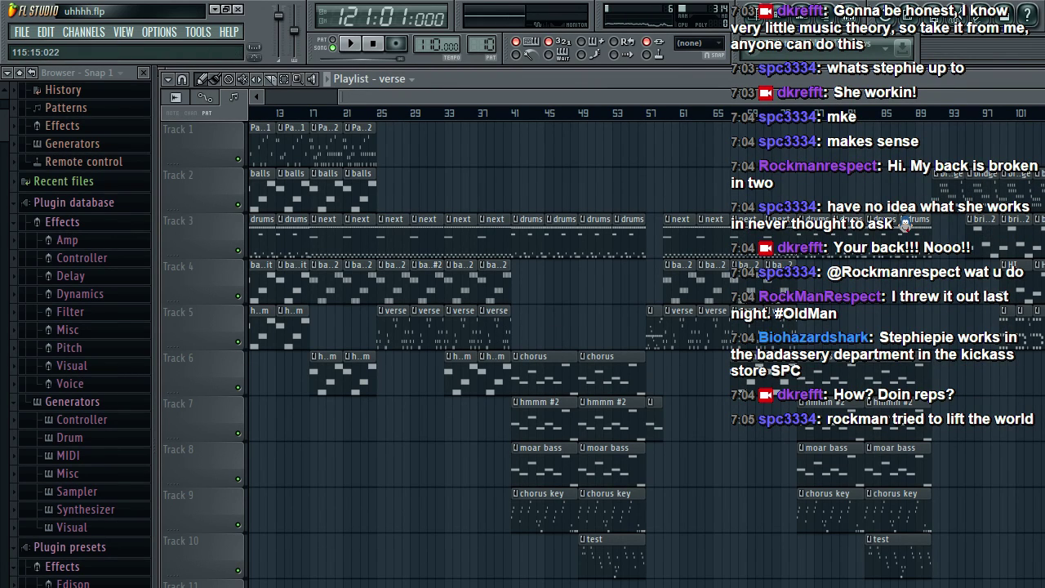
key(space)
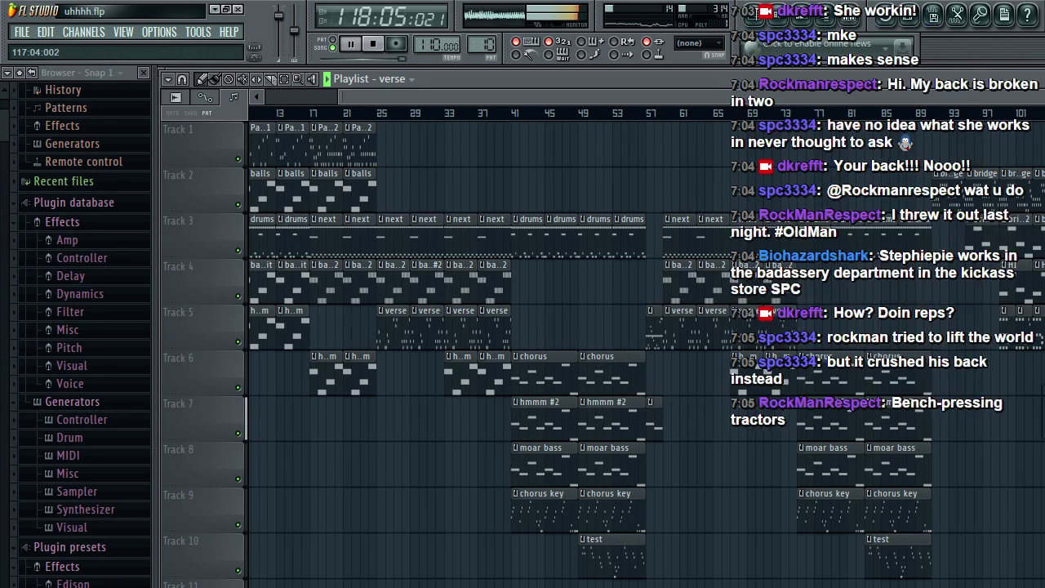
key(space)
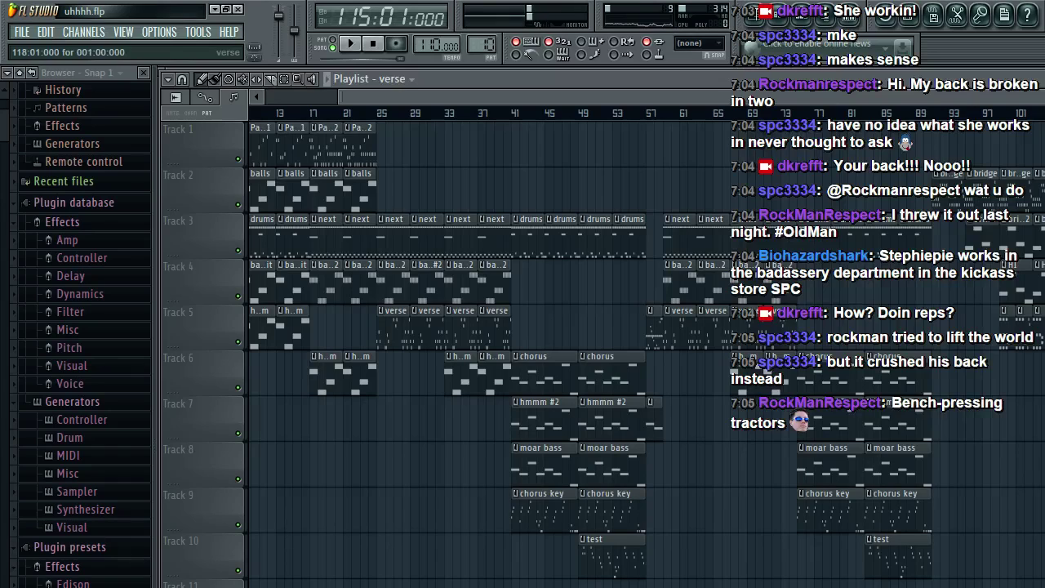
key(space)
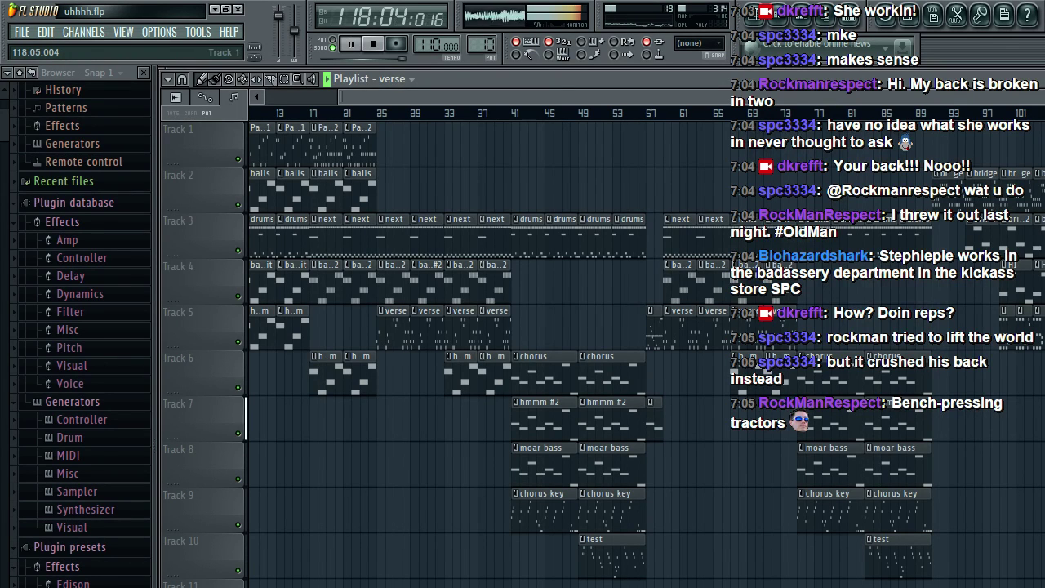
key(space)
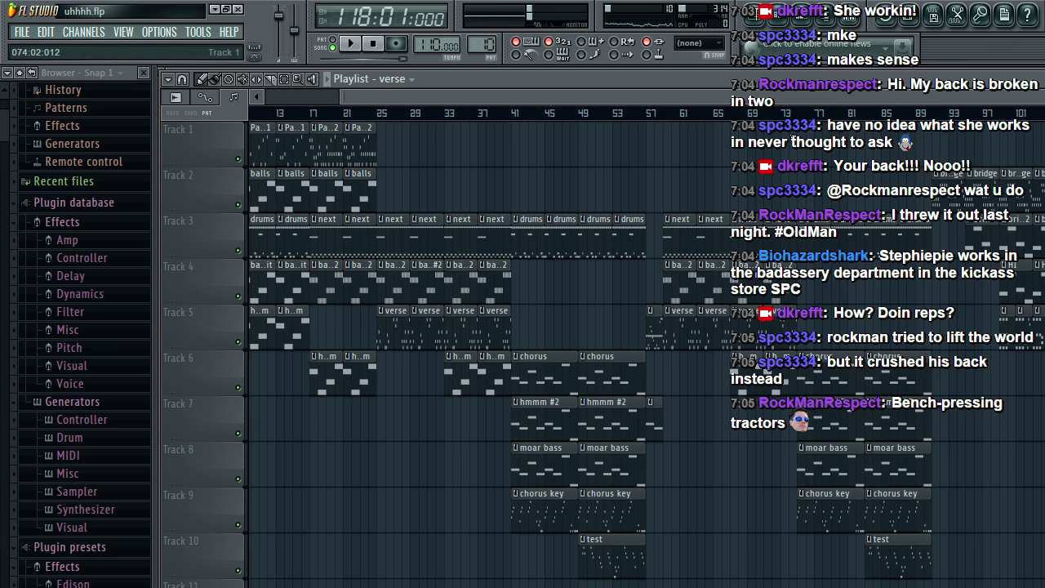
Step: Return to the start of the arrangement and save the project
scroll(792, 96, right, 2)
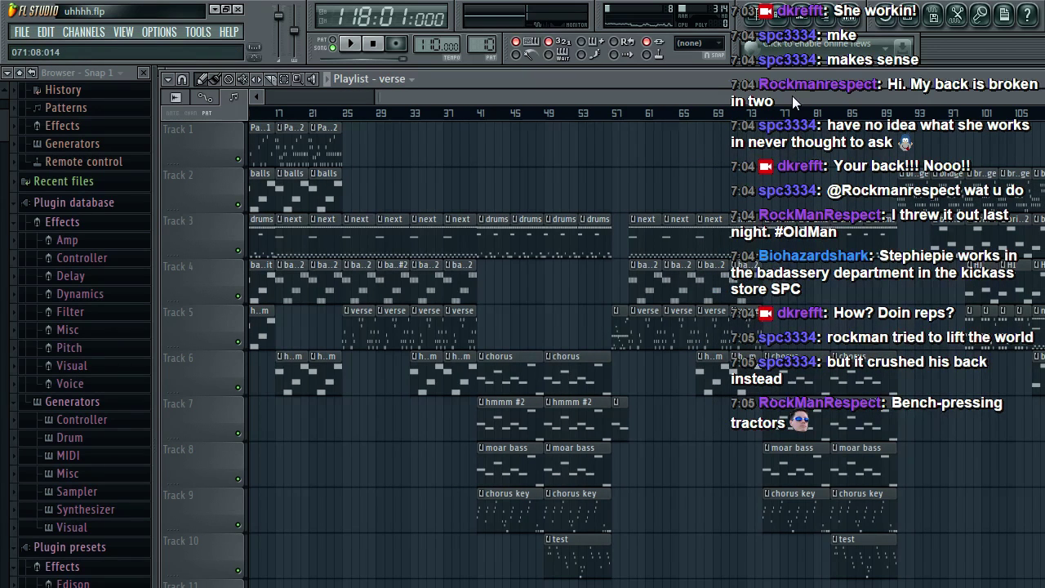
scroll(782, 99, left, 1)
scroll(782, 100, left, 3)
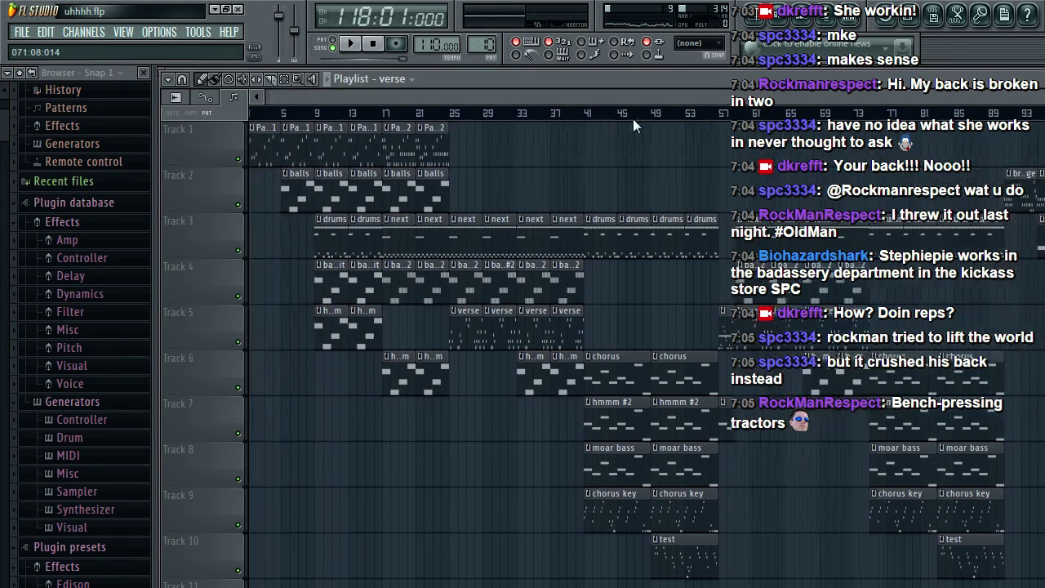
click(22, 31)
click(73, 98)
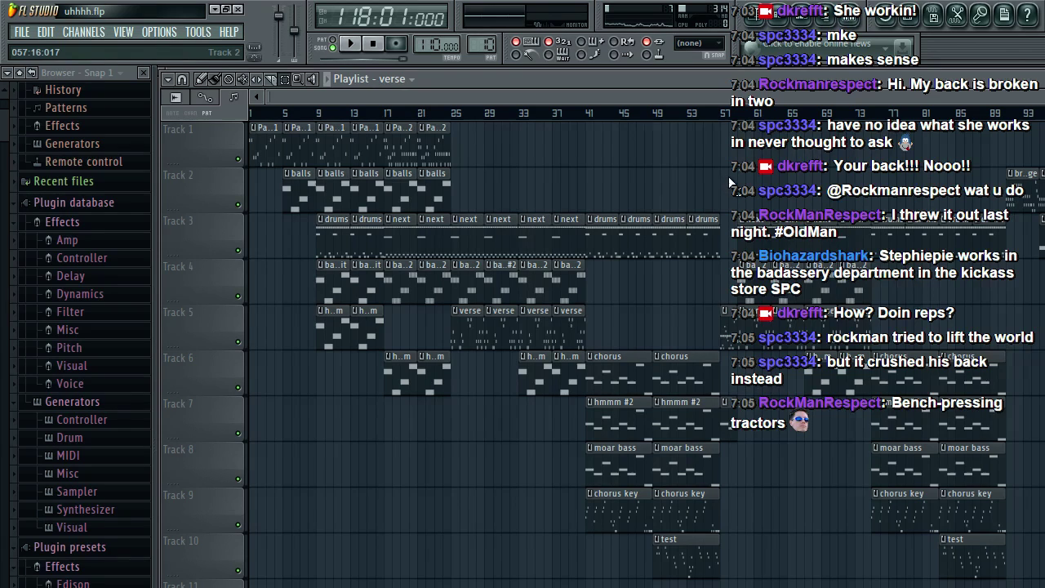
Step: Copy all clips of the second chorus, bars 75 to 90, and place the copy at bar 116 from Track 1 down
drag(876, 185, 1004, 583)
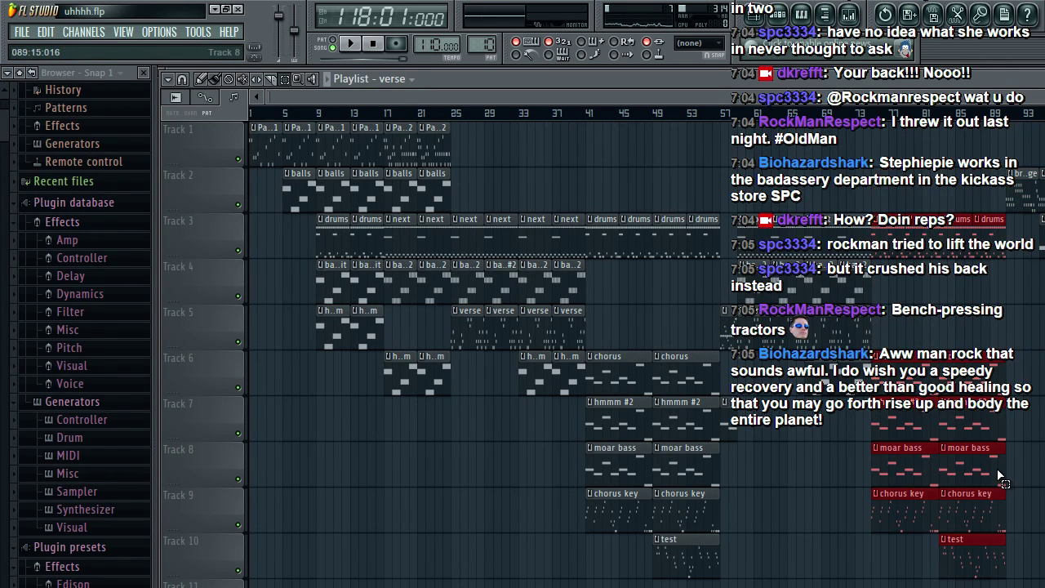
drag(876, 96, 1044, 97)
key(ctrl+v)
click(201, 80)
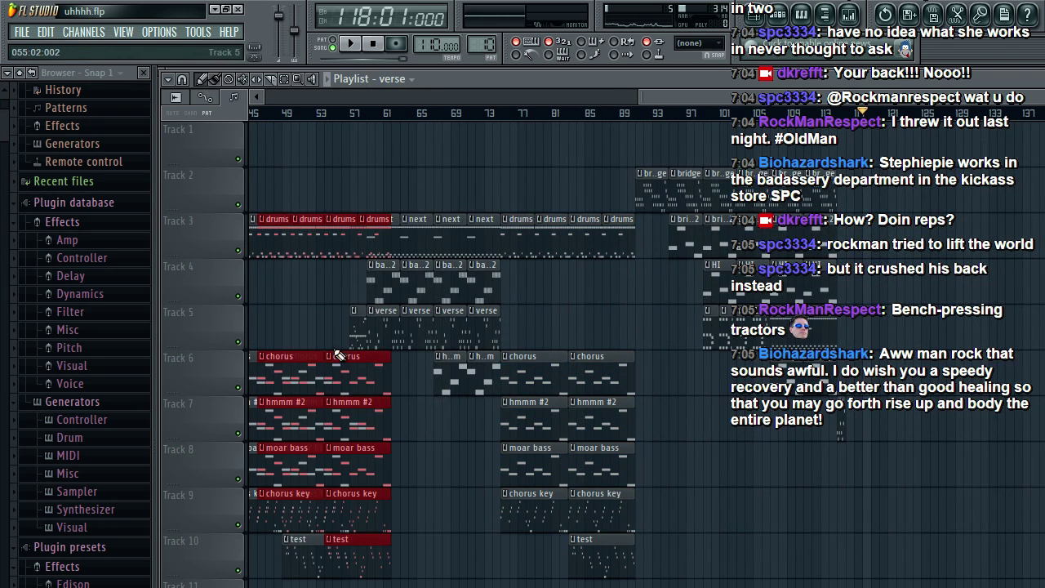
drag(267, 399, 856, 210)
Step: Play the end of the bridge and the copied chorus from bar 113
click(831, 112)
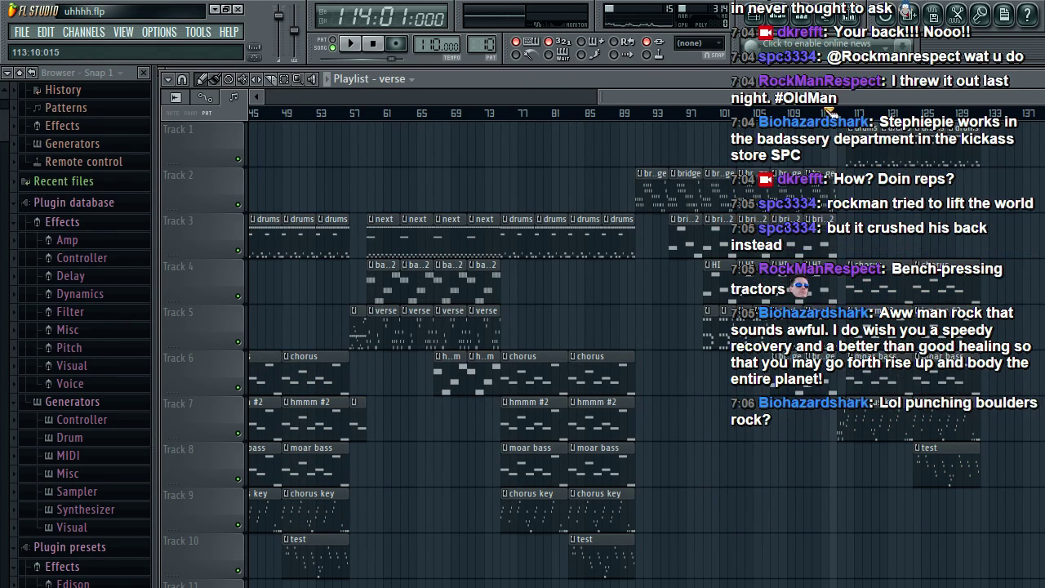
click(825, 112)
key(space)
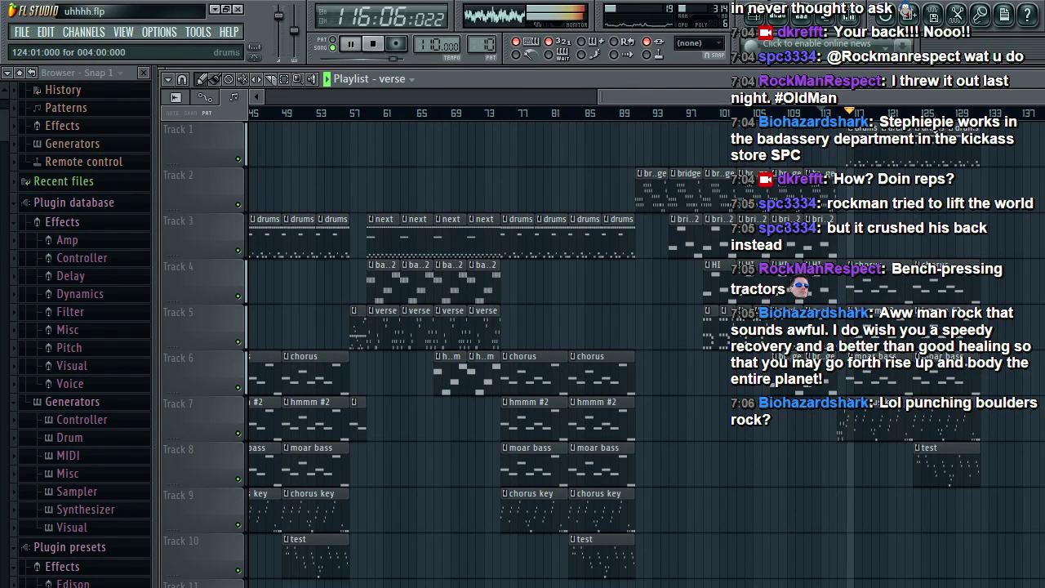
click(22, 32)
click(444, 171)
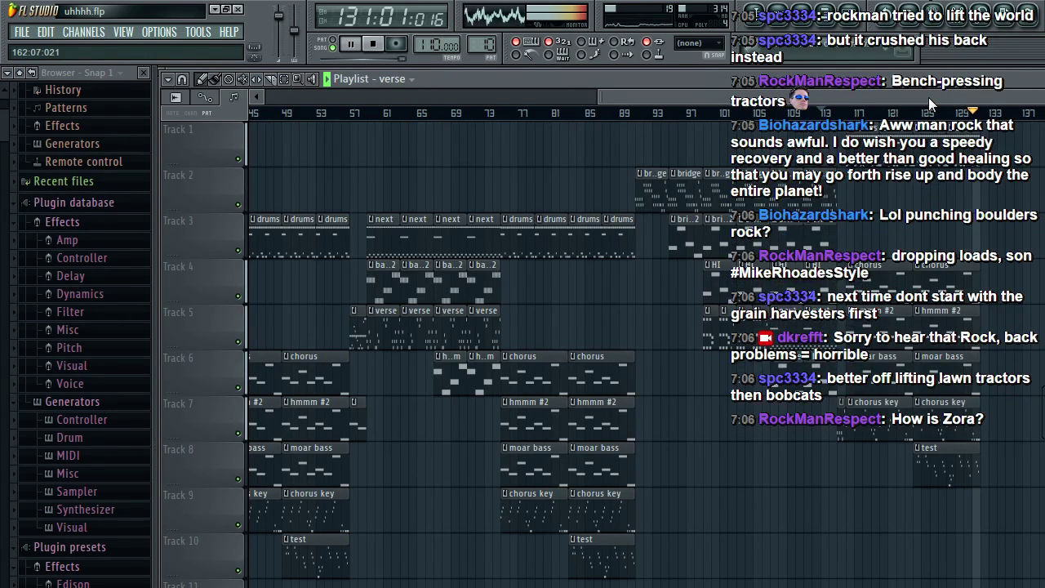
key(space)
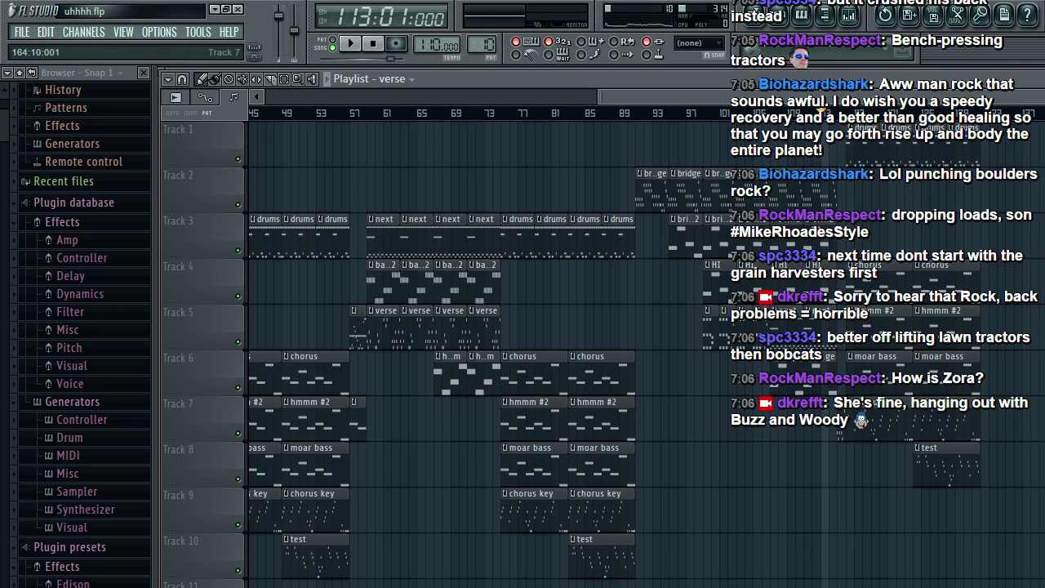
Step: Move the song position to bar 116 and save the project
scroll(817, 326, right, 3)
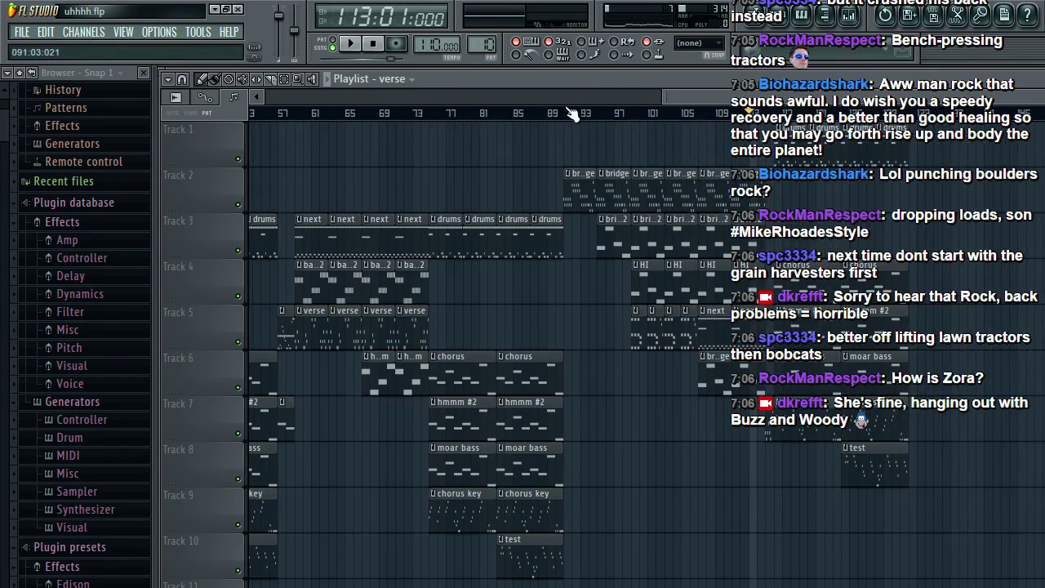
click(774, 110)
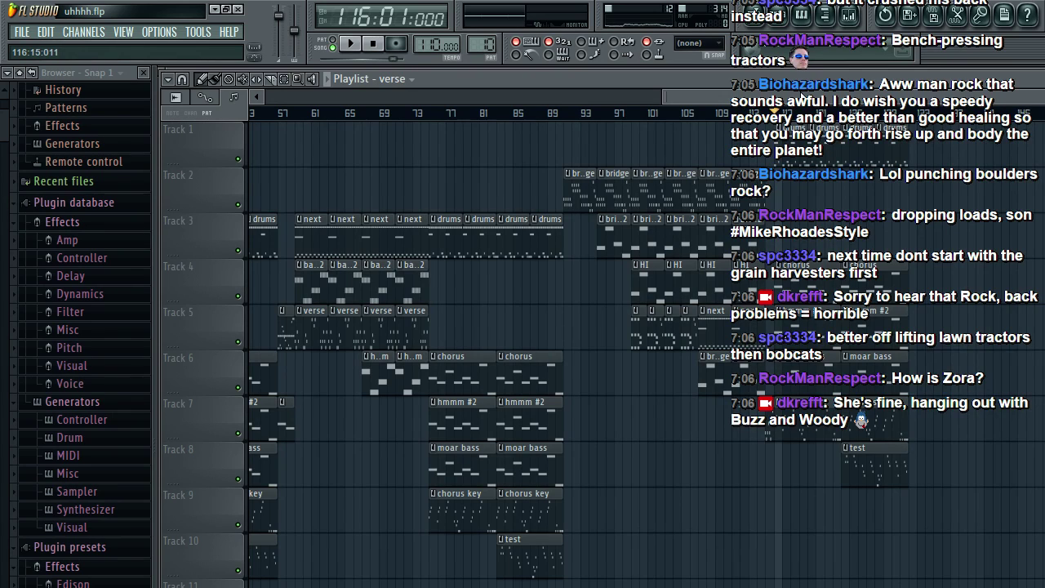
drag(780, 96, 107, 38)
click(22, 31)
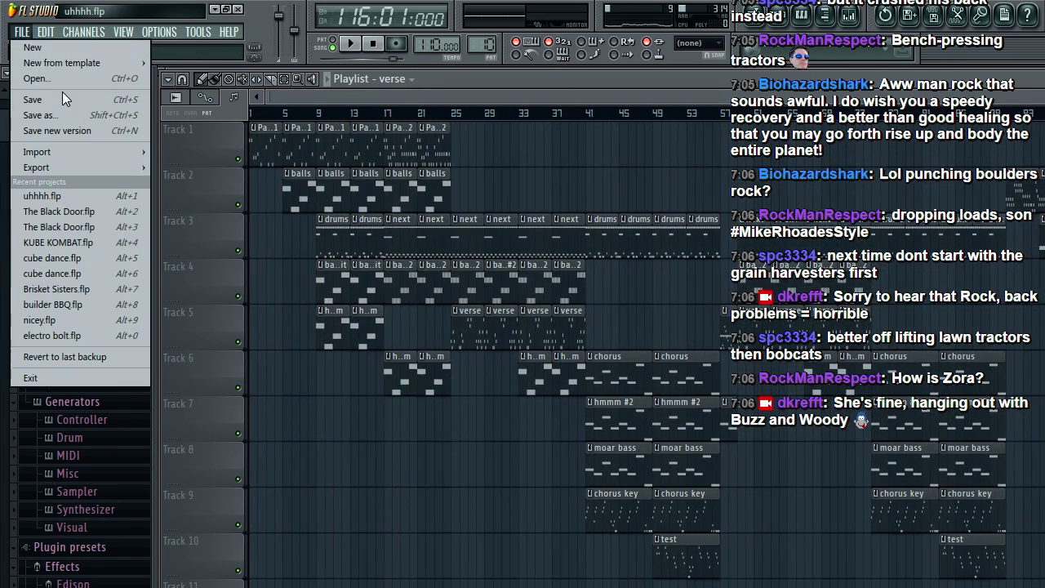
click(62, 92)
Step: Place a test clip at bar 132 on Track 9 and listen to it from that bar
drag(439, 92, 751, 95)
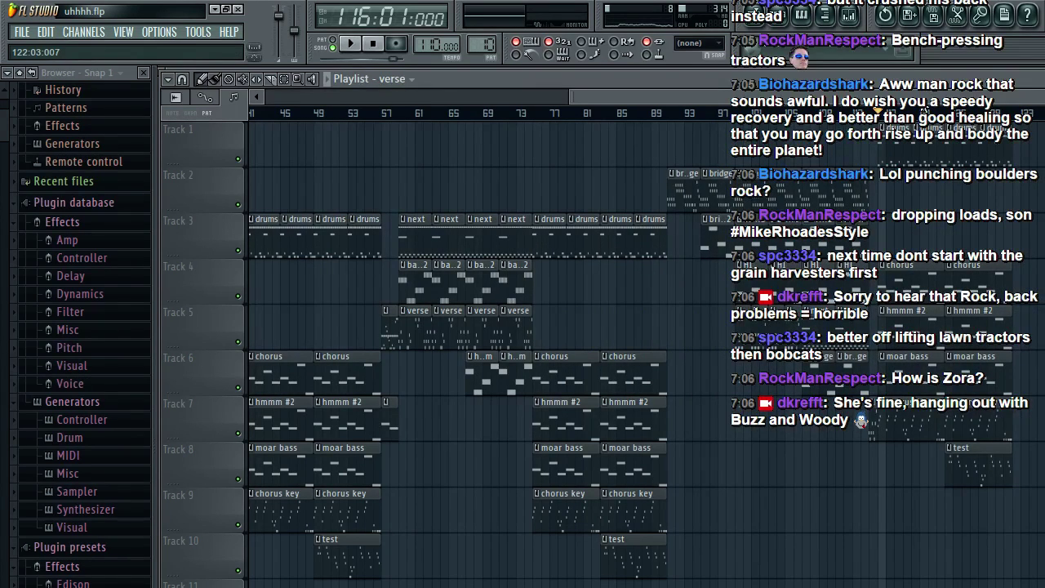
click(969, 455)
click(1027, 500)
mouse_move(1033, 506)
mouse_down()
mouse_move(1017, 506)
mouse_move(1026, 505)
mouse_up()
key(space)
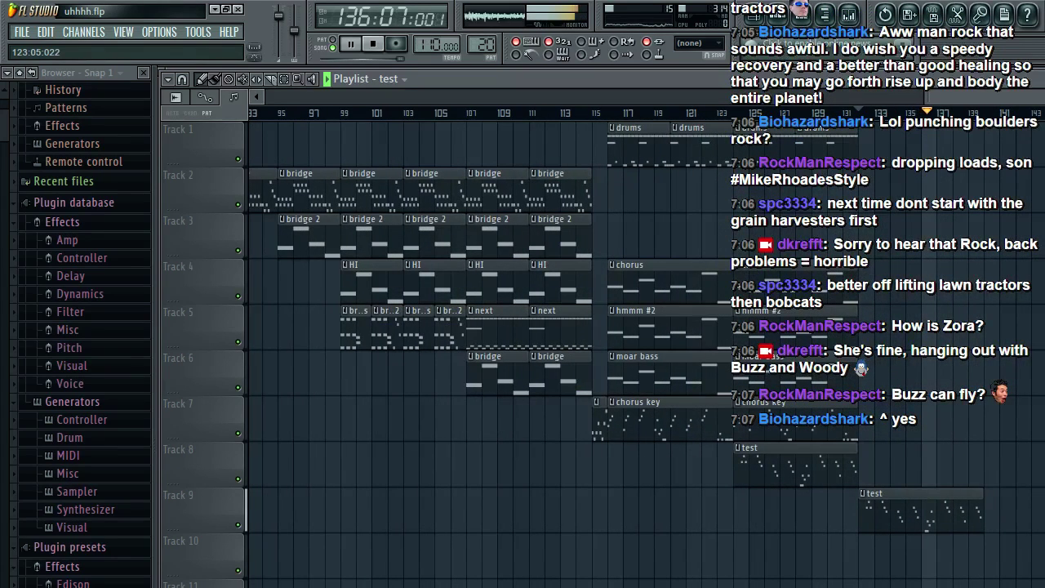
key(space)
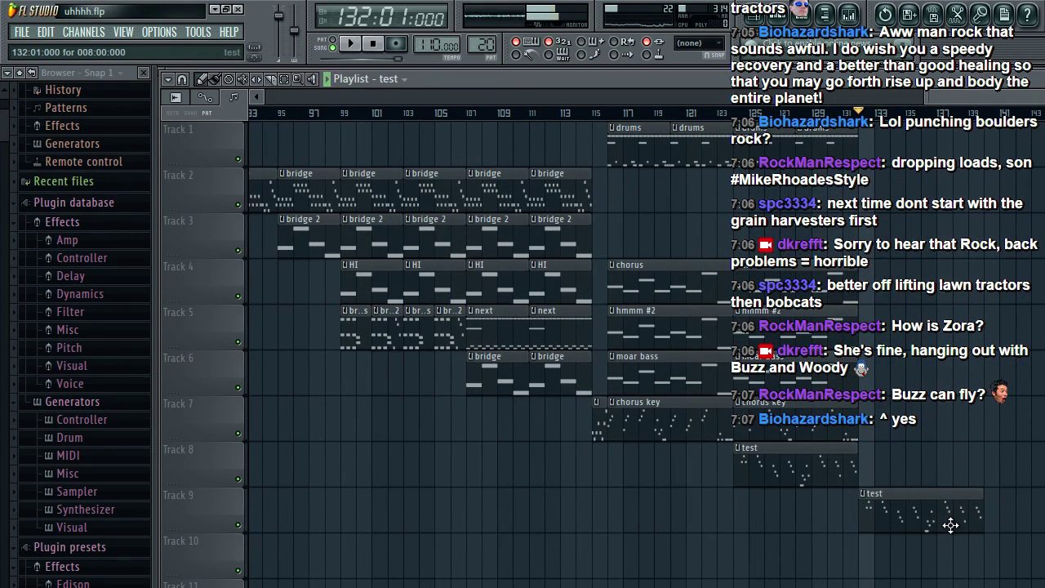
Step: Trim the first four bars off the Track 9 test clip and listen to the remainder from bar 136
drag(858, 519, 923, 519)
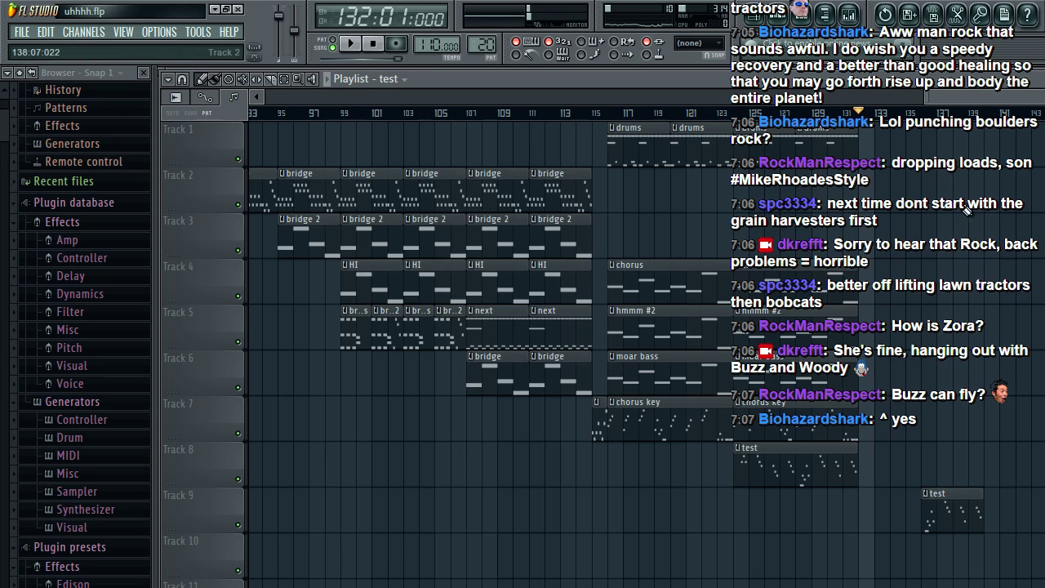
drag(947, 117, 933, 117)
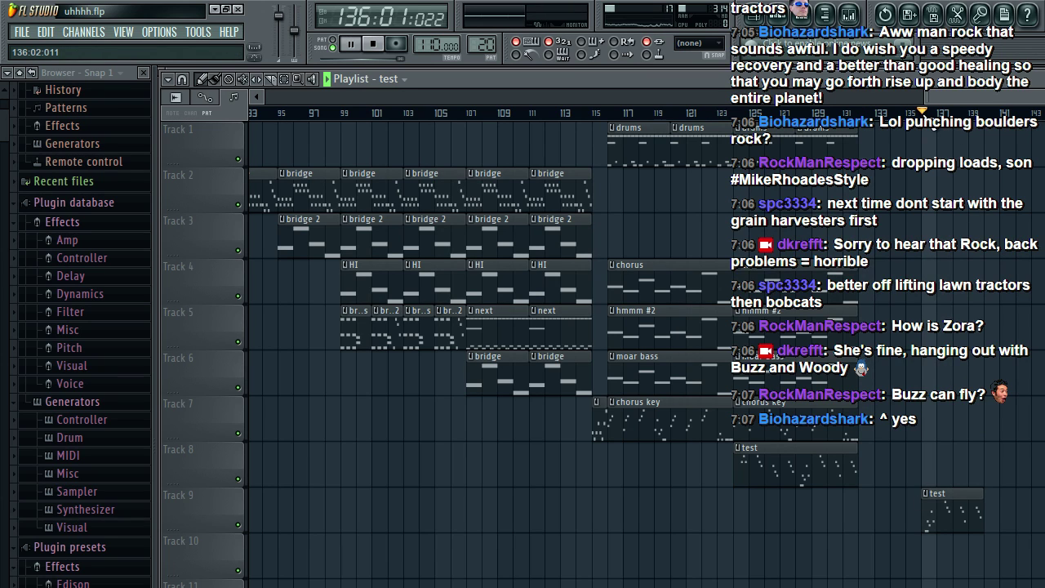
key(space)
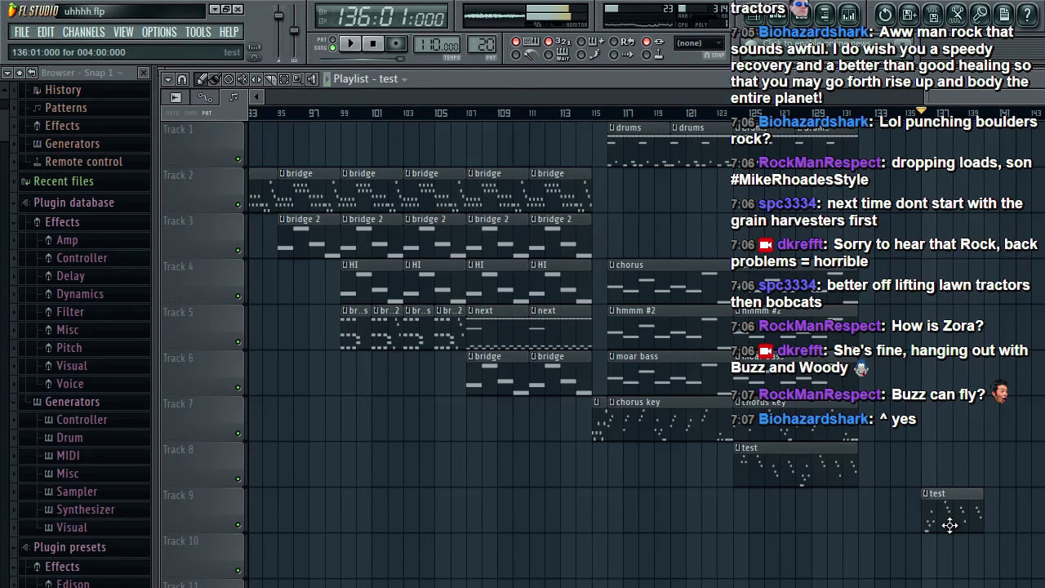
Step: Move the trimmed test clip to bar 132 on Track 9 and play the transition from bar 131
drag(956, 531, 894, 531)
click(847, 113)
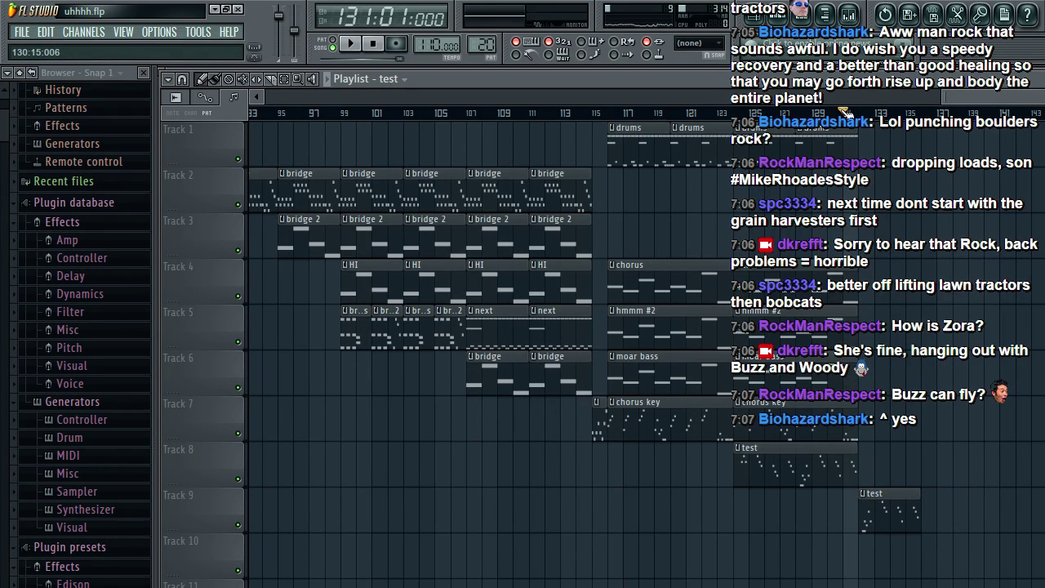
key(space)
mouse_move(920, 517)
mouse_down()
mouse_move(885, 516)
mouse_move(921, 517)
mouse_up()
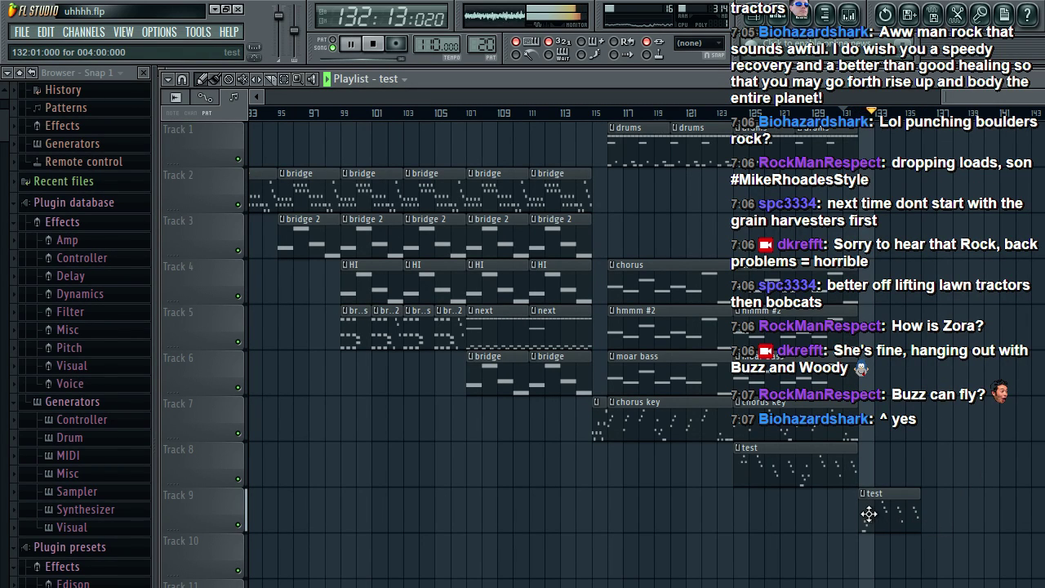
key(space)
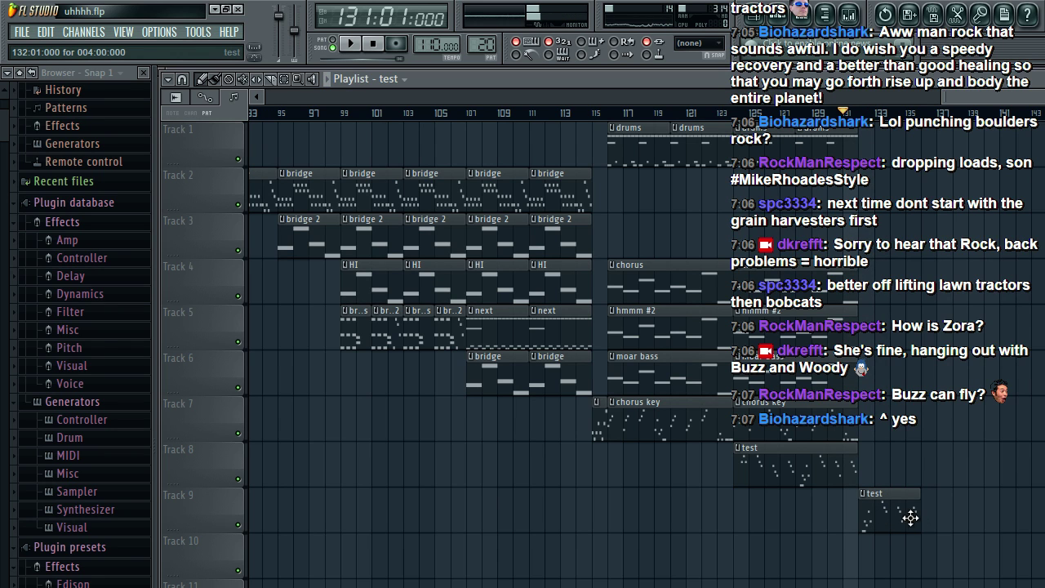
Step: Delete the trimmed test clip at bar 132 on Track 9 and save the project
right_click(878, 516)
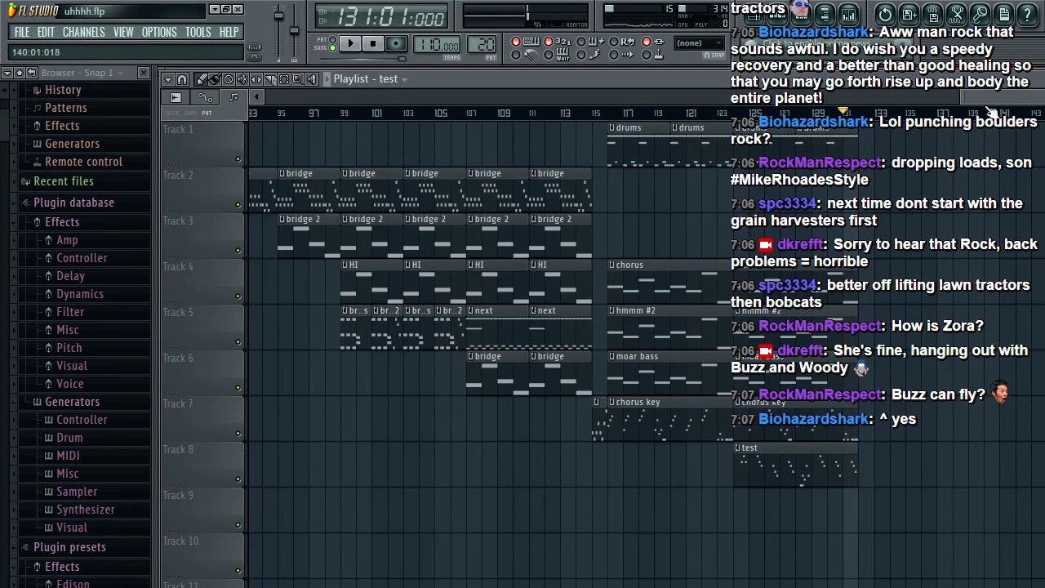
scroll(986, 107, up, 1)
scroll(988, 110, up, 2)
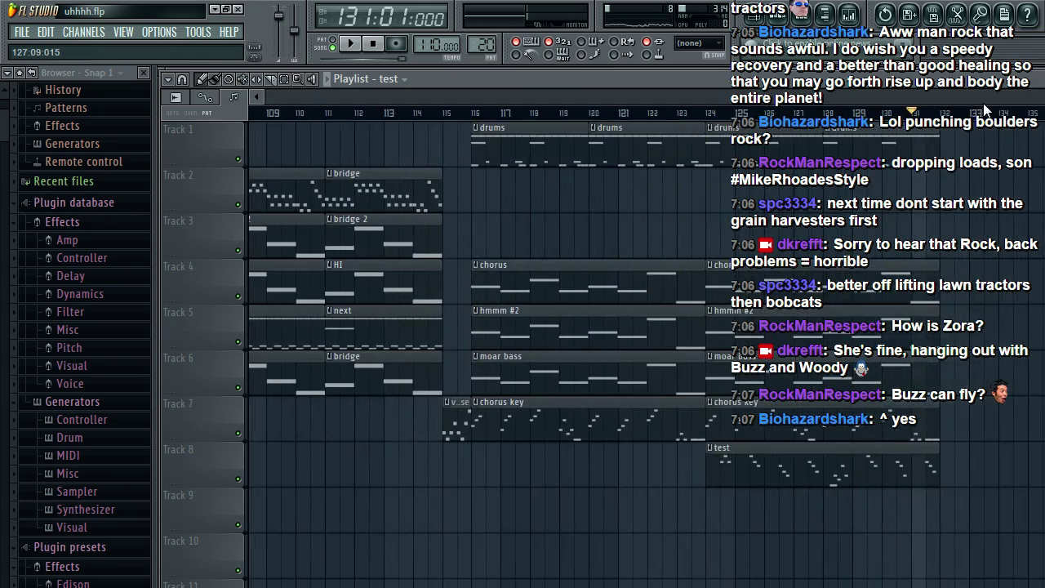
scroll(987, 110, down, 5)
click(22, 32)
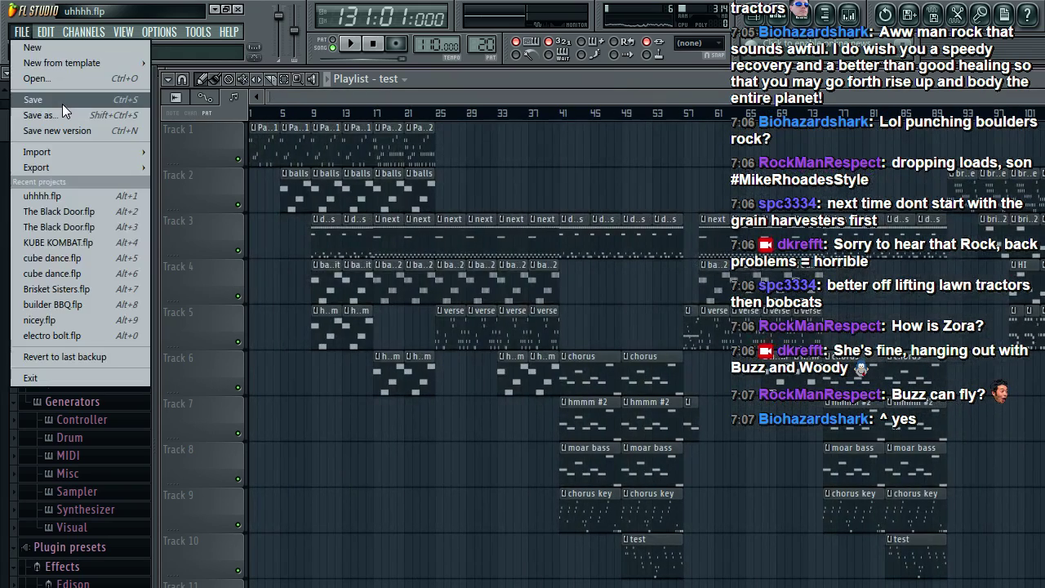
click(62, 104)
Step: Check the section boundaries in the arrangement by placing the song position at bars 57, 91 and 116
click(693, 114)
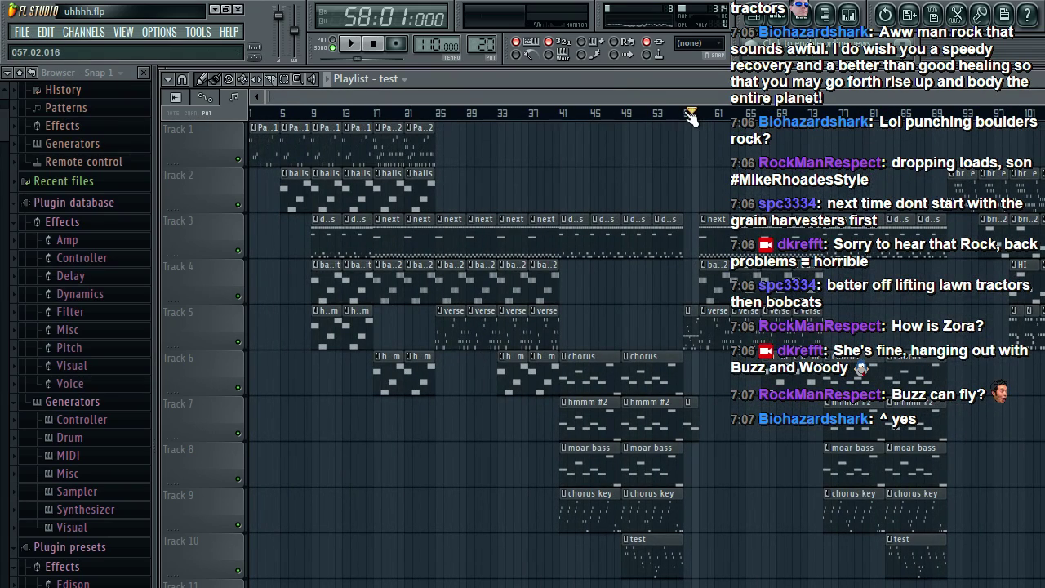
click(687, 114)
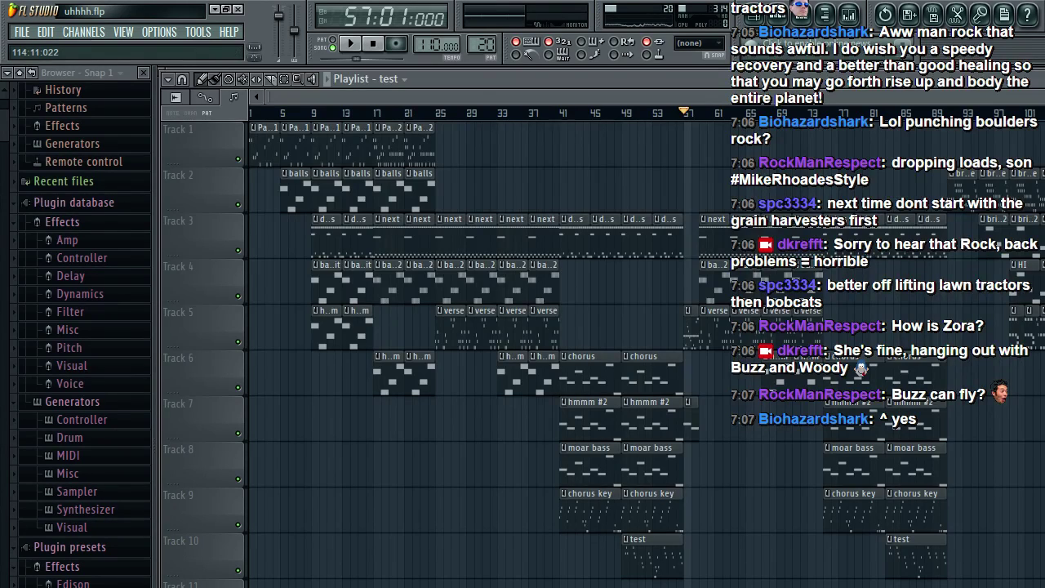
scroll(645, 351, up, 4)
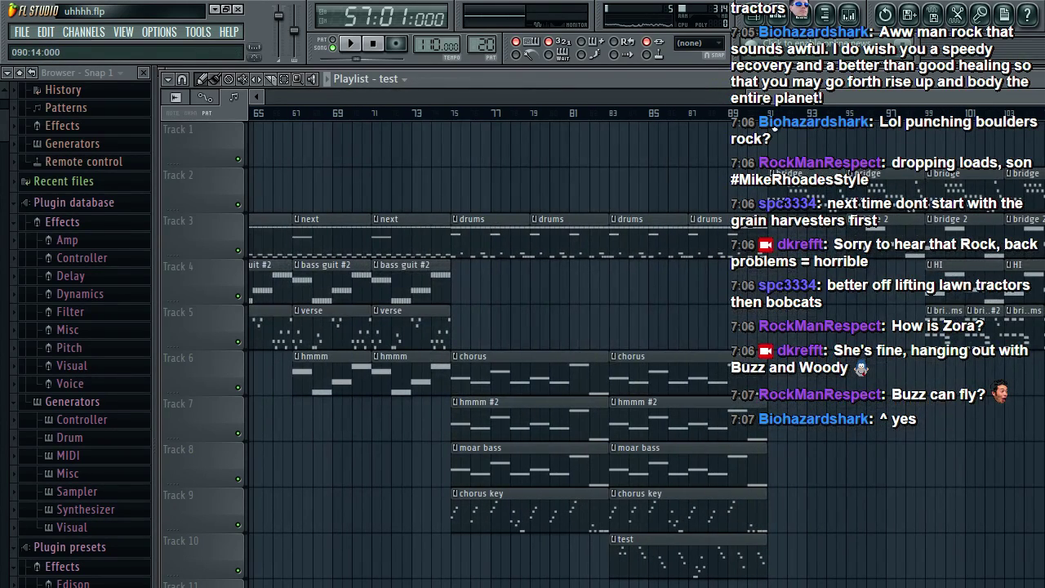
click(769, 114)
drag(790, 105, 1027, 101)
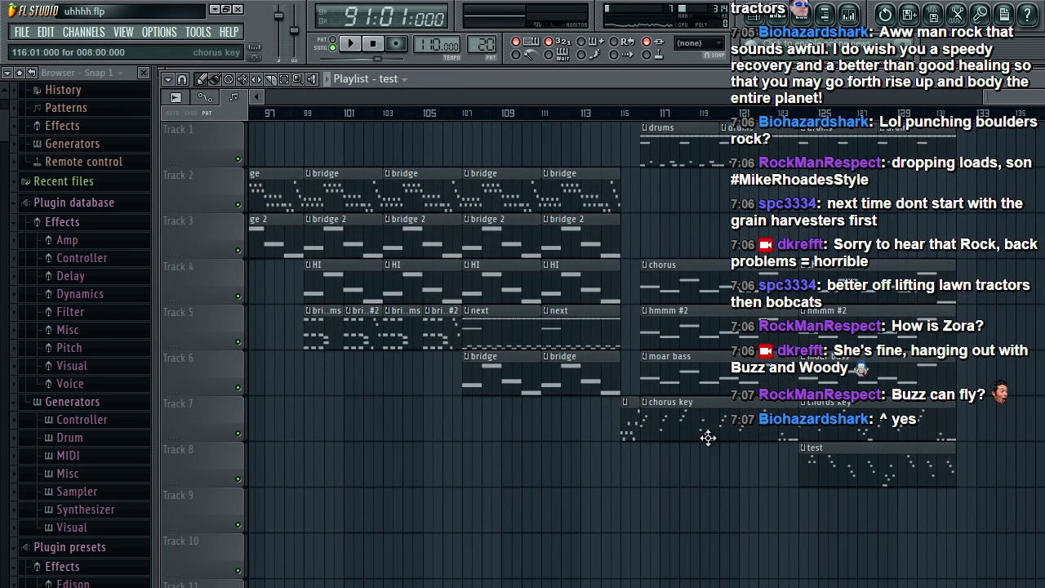
click(644, 116)
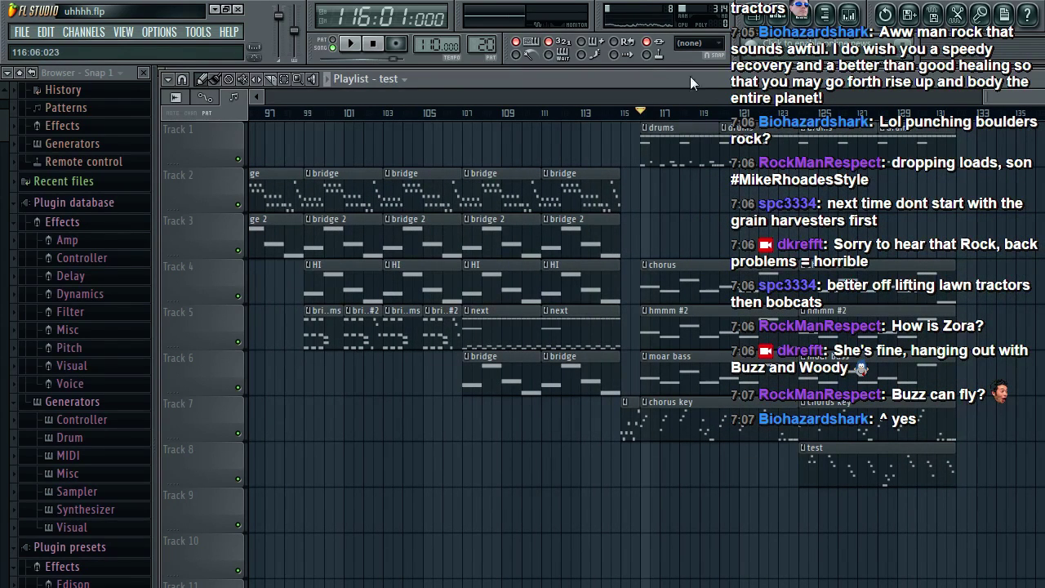
Step: Open the reFX Nexus notes of the verse pattern from its bar 25 clip and copy them all
drag(1009, 98, 396, 135)
double_click(484, 330)
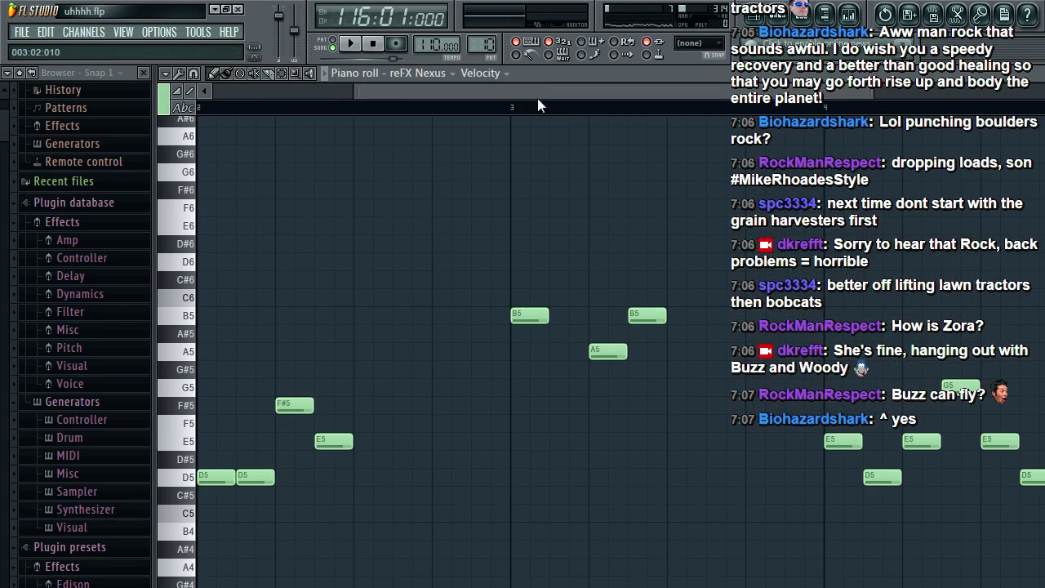
key(ctrl+a)
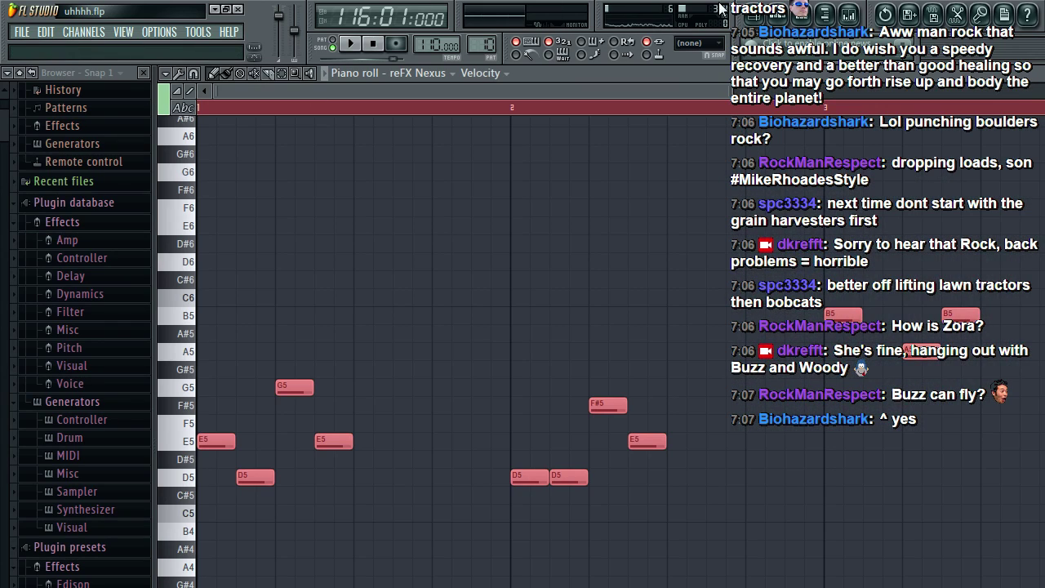
Step: Create a new empty pattern named "verse other thing"
click(764, 16)
click(776, 17)
click(498, 419)
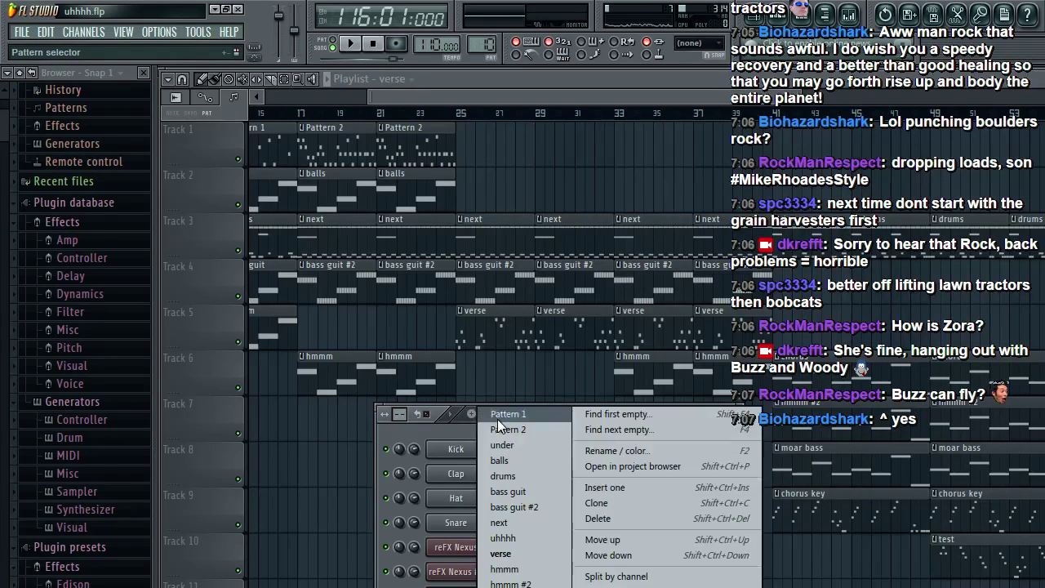
click(615, 424)
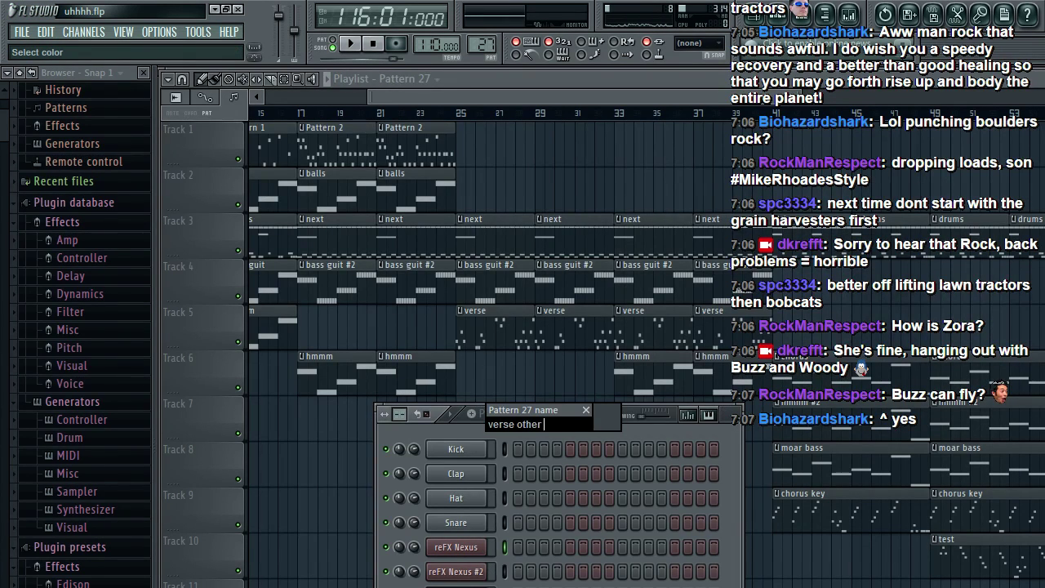
key(Return)
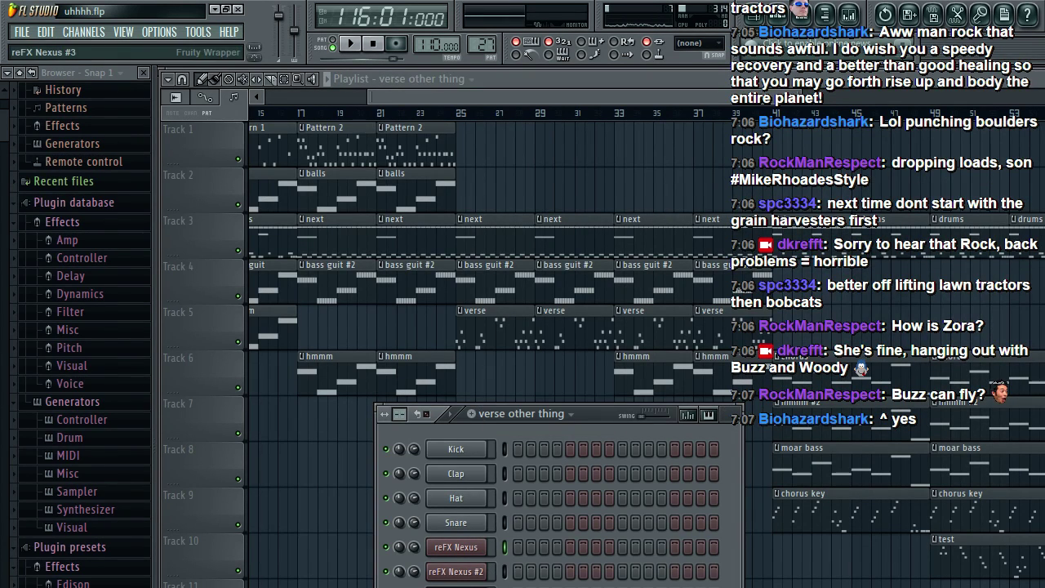
Step: Paste the copied verse notes into the piano roll of reFX Nexus #5, which uses PN Netherworlds, and listen to the pattern
click(456, 587)
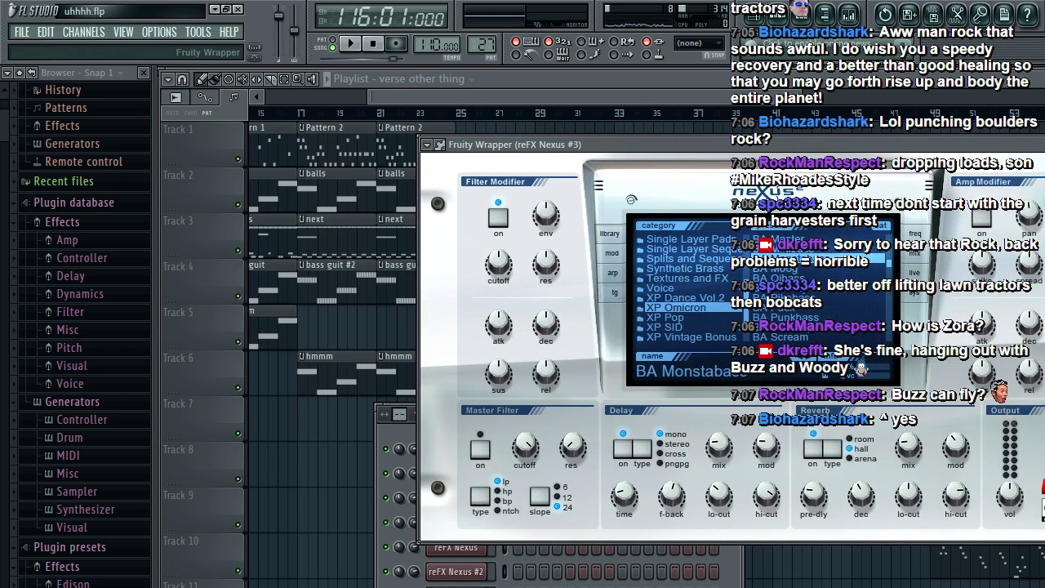
click(456, 587)
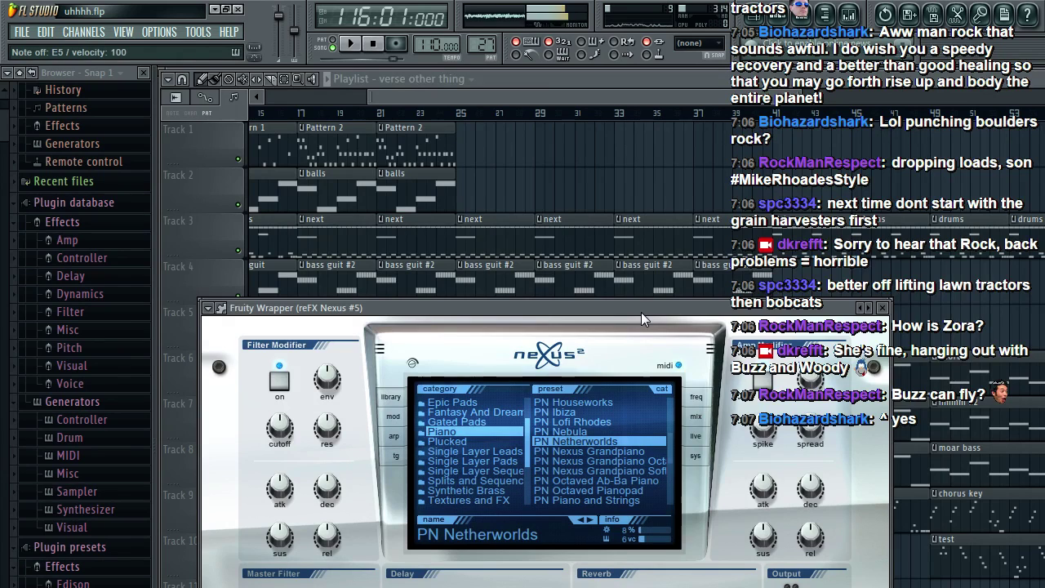
drag(641, 312, 756, 199)
key(F6)
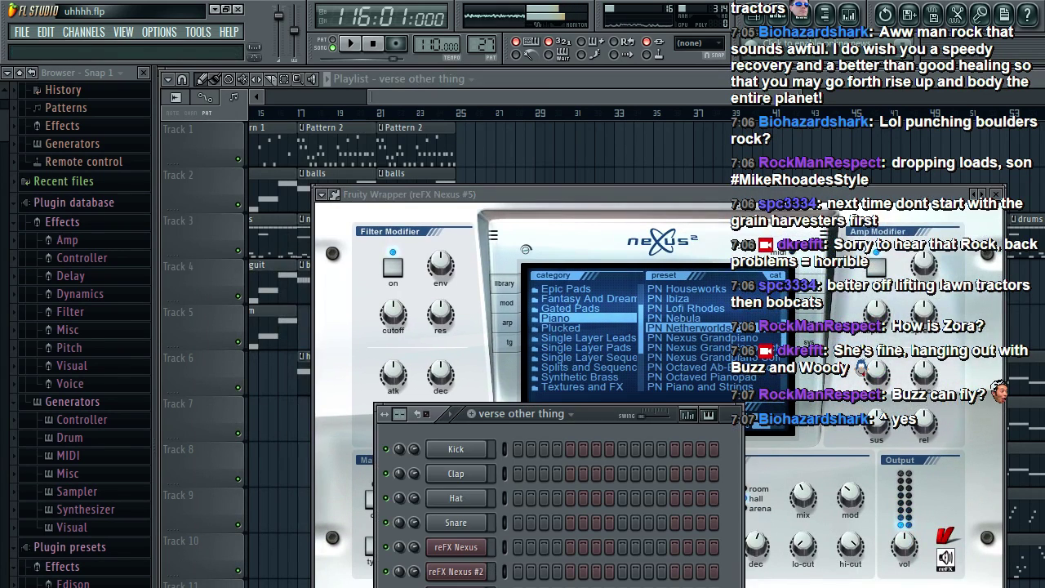
key(F7)
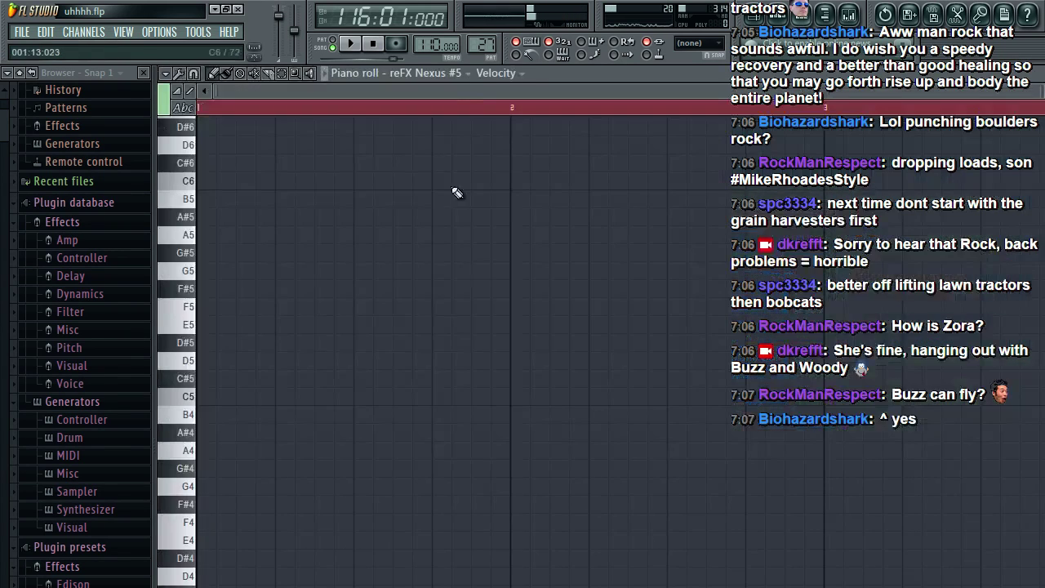
key(ctrl+v)
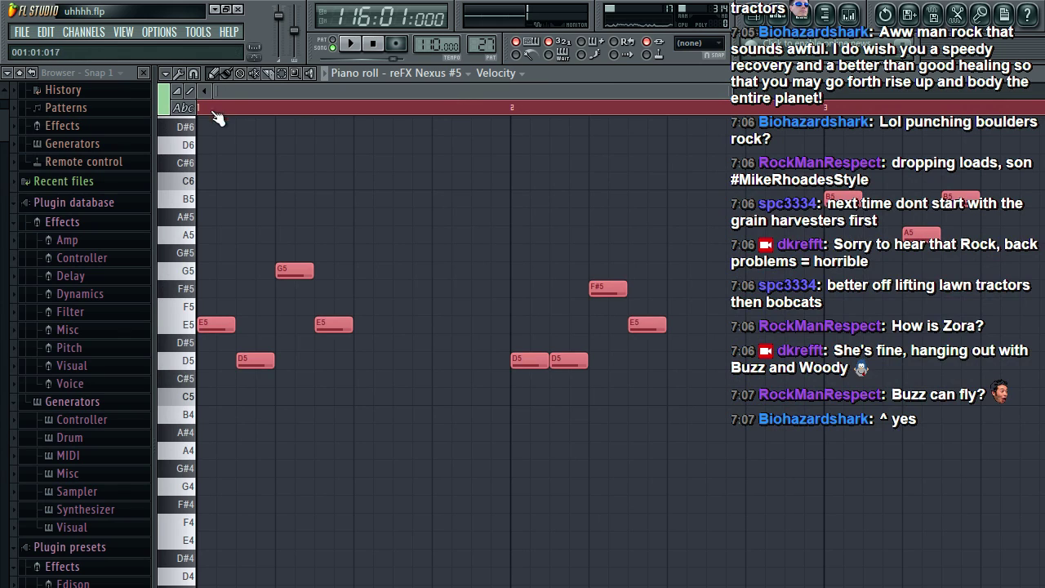
click(349, 43)
key(F5)
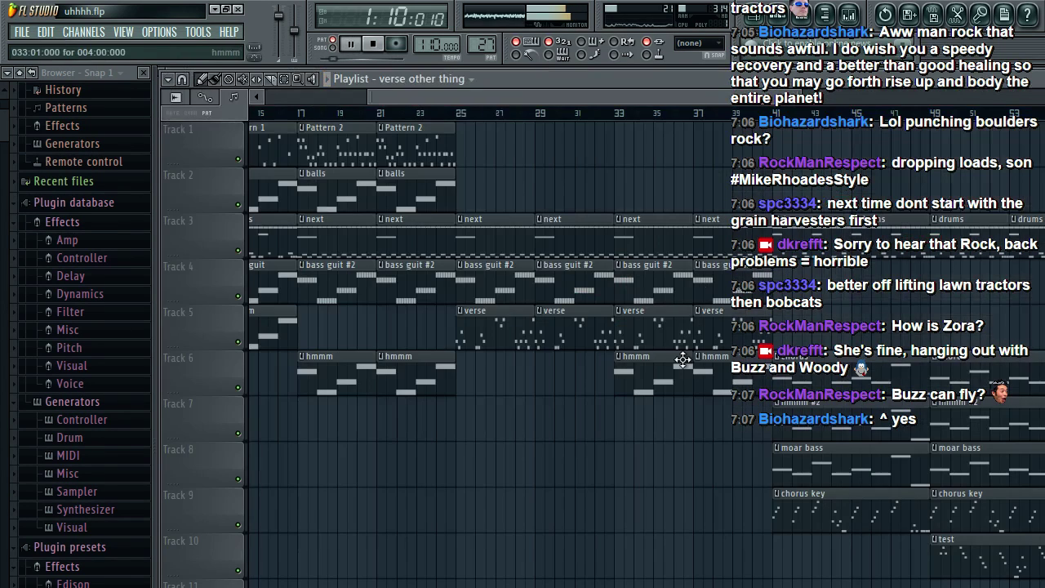
key(space)
Step: Substitute a verse other thing clip on Track 8 for the Track 5 verse clip at bar 25 and play the song from there
click(470, 481)
drag(487, 474, 482, 473)
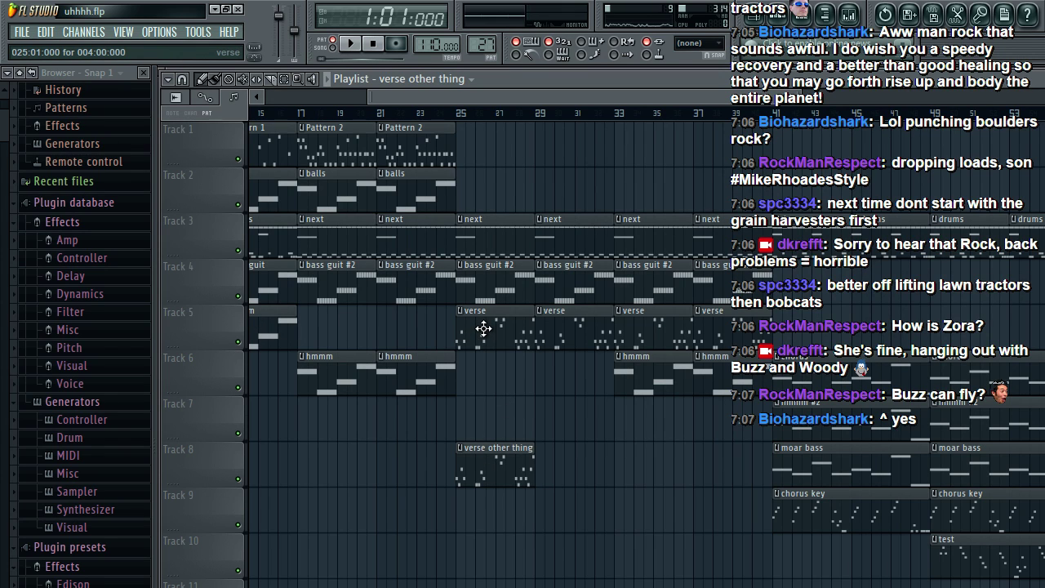
click(461, 113)
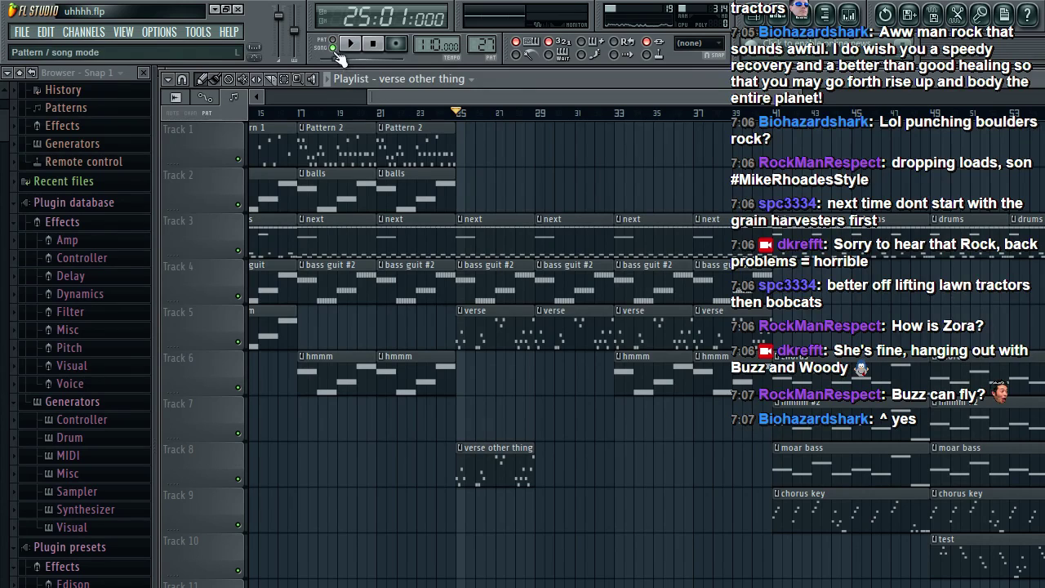
right_click(479, 331)
key(space)
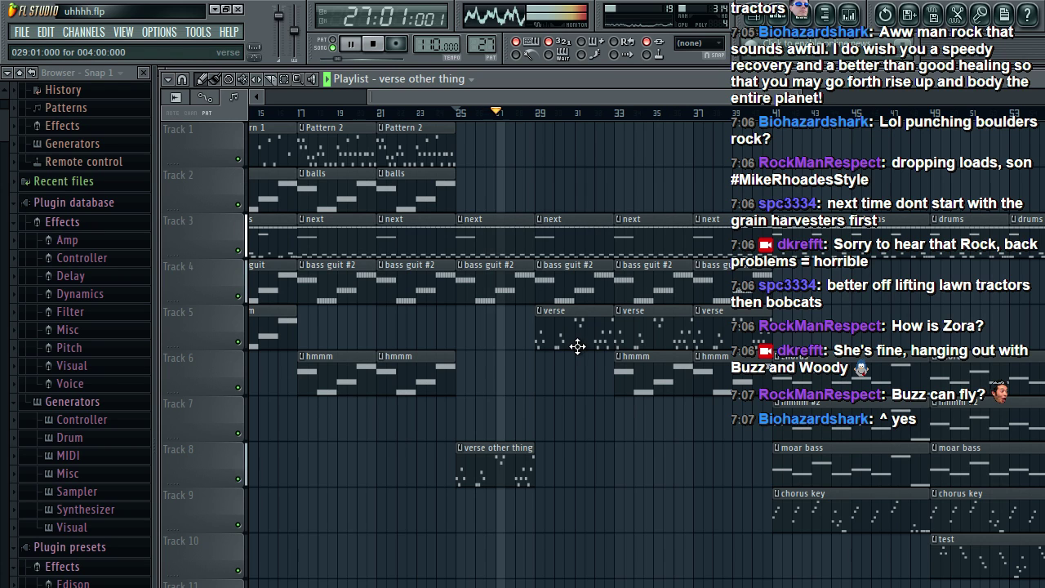
Step: Remove the Track 5 verse clips at bars 29, 33 and 37 and place verse other thing clips at those bars on Track 8
right_click(566, 332)
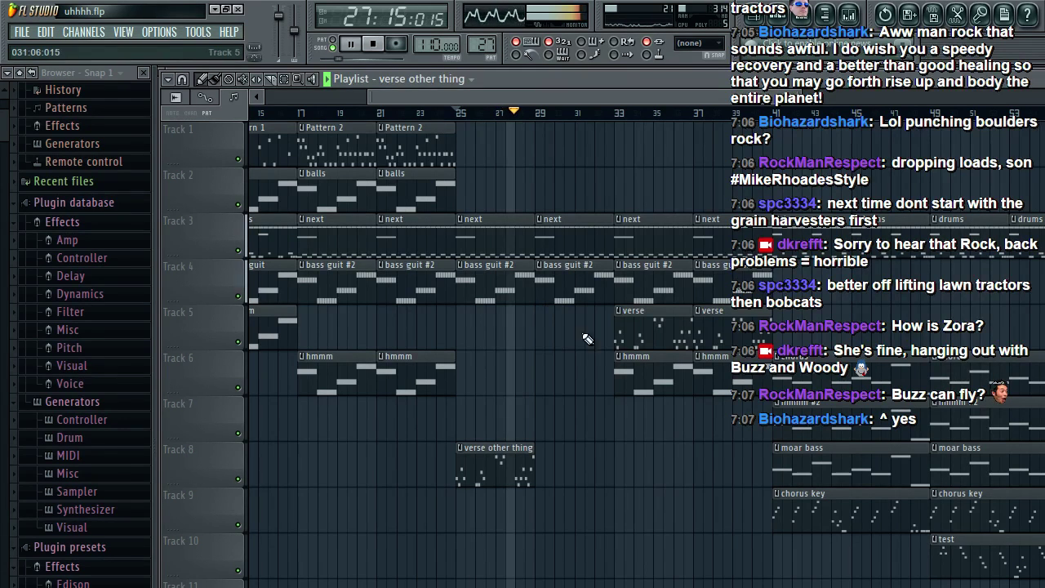
click(545, 471)
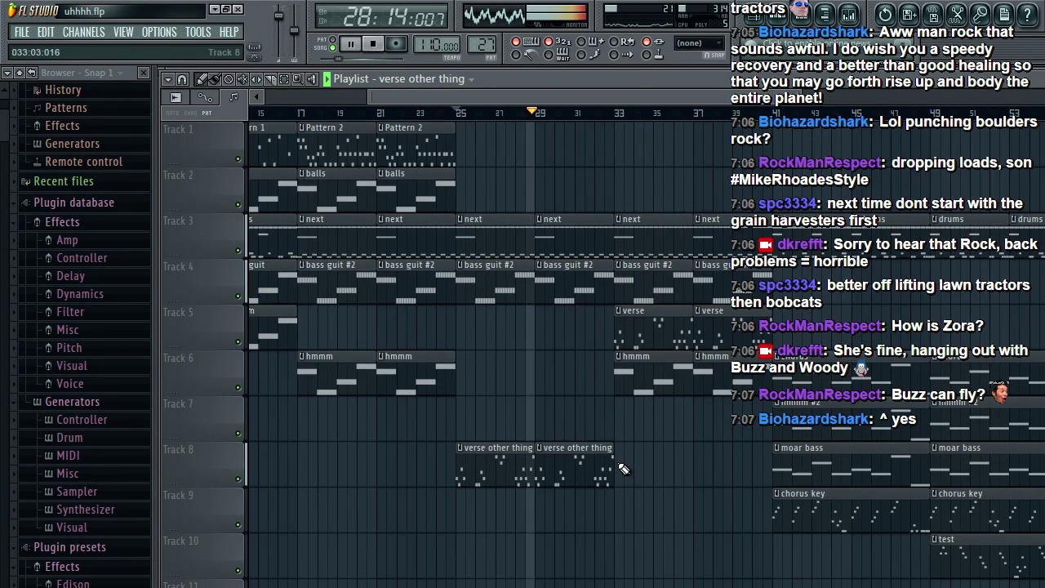
click(626, 468)
right_click(637, 327)
right_click(705, 327)
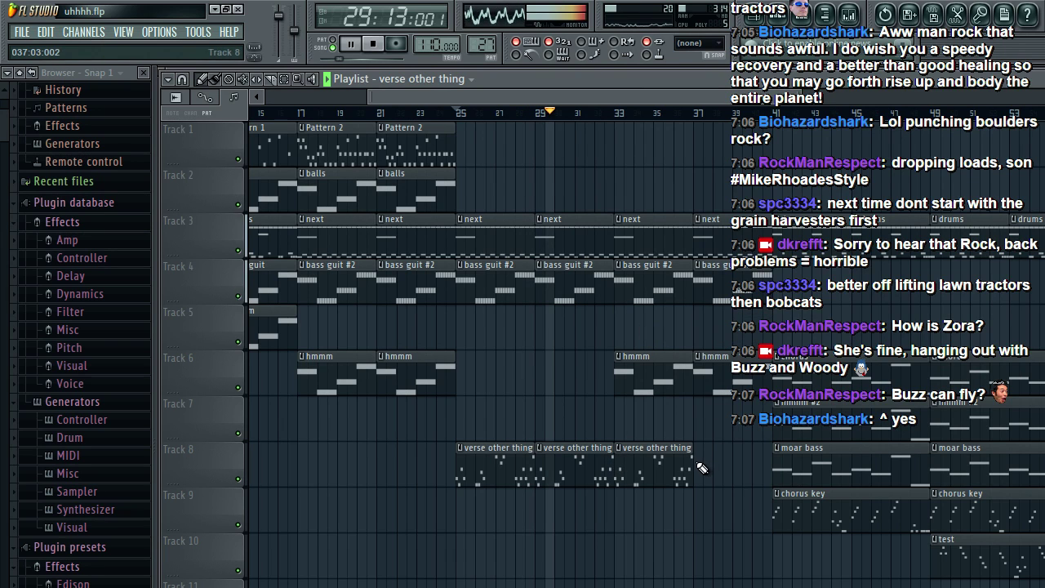
click(701, 468)
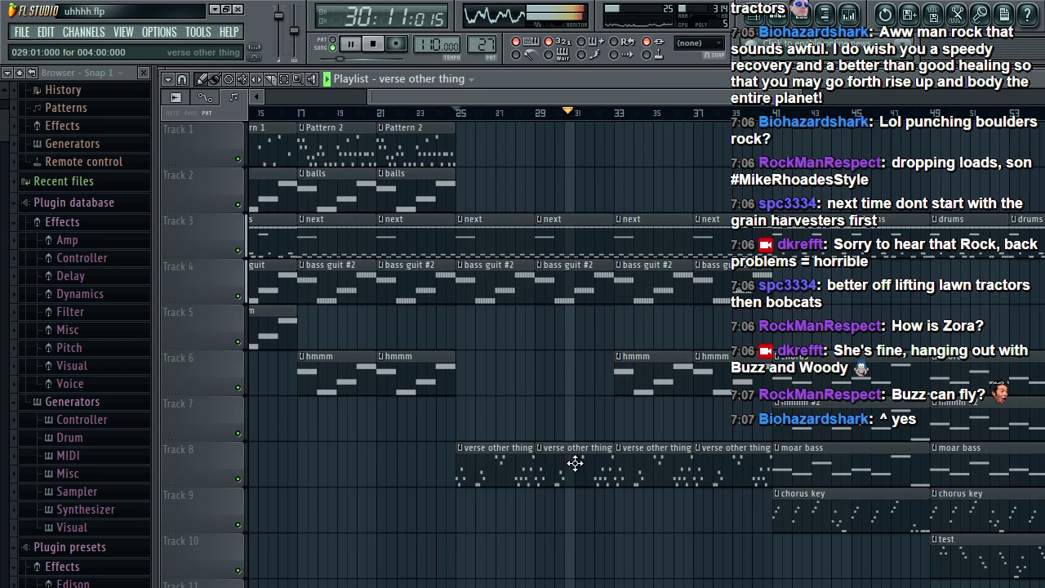
Step: Relocate the four verse other thing clips from Track 8 to Track 5 at bars 25, 29, 33 and 37
drag(500, 472, 495, 329)
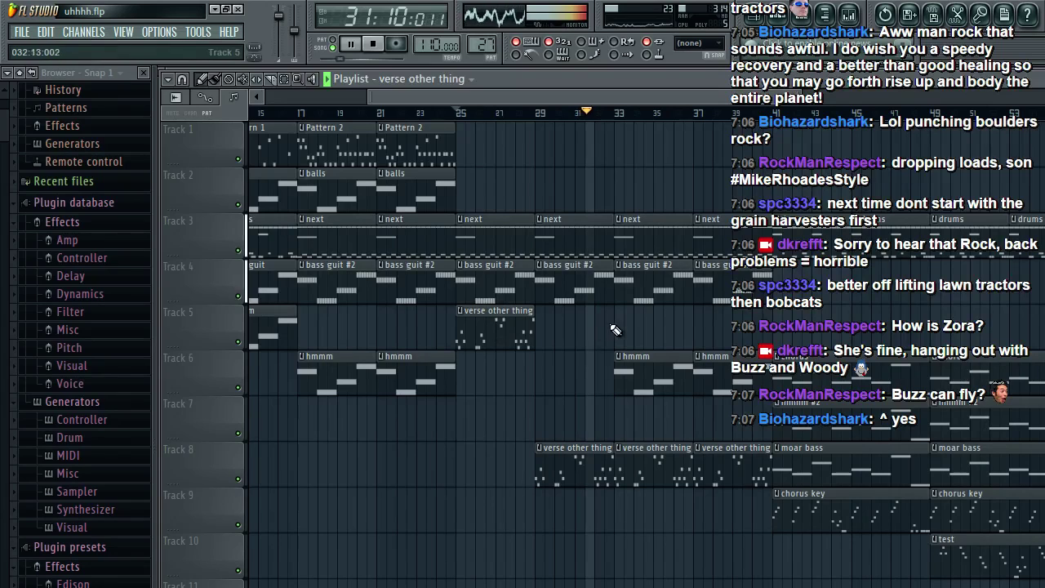
click(623, 330)
right_click(651, 469)
right_click(716, 468)
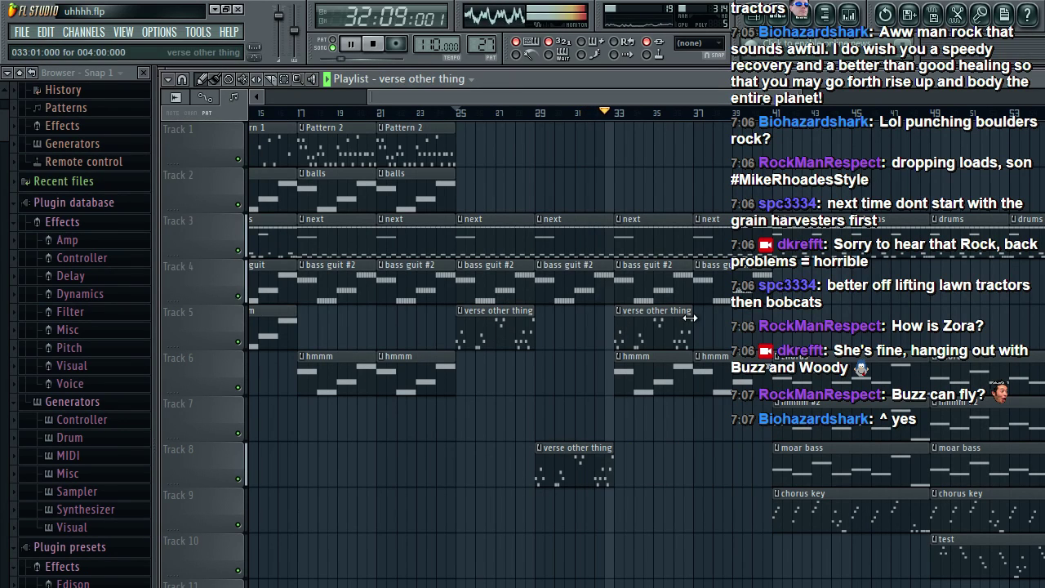
click(700, 325)
right_click(574, 466)
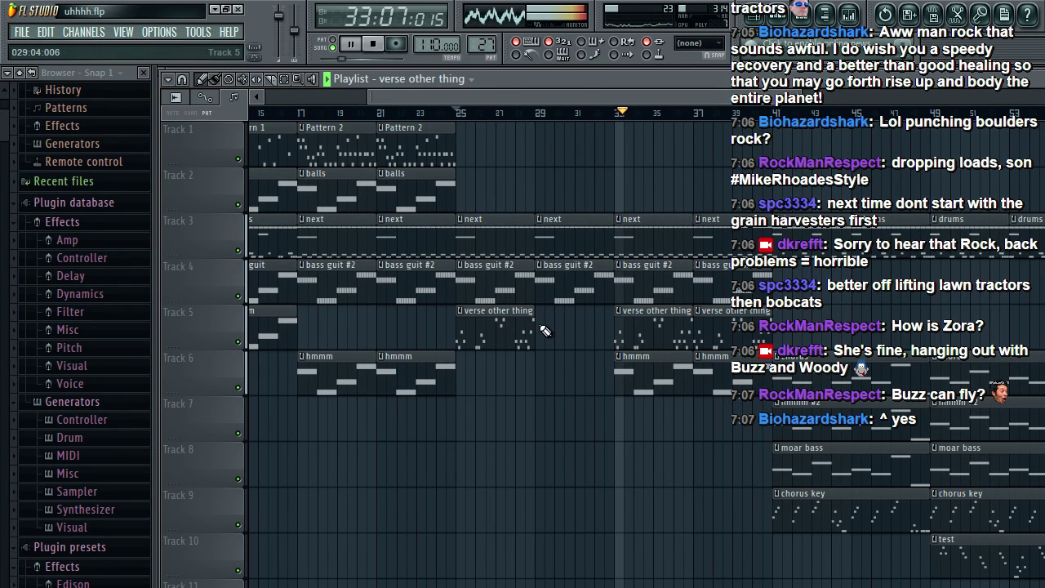
click(541, 328)
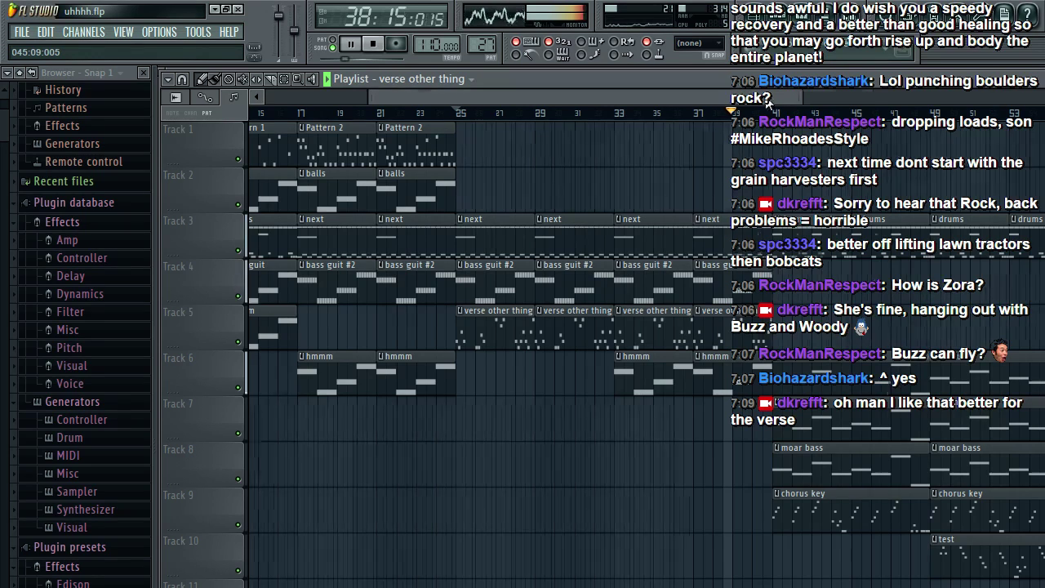
Step: Replace the second verse's Track 5 clips with verse other thing clips at bars 59, 63, 67 and 71
mouse_move(770, 96)
mouse_down()
mouse_move(889, 97)
mouse_move(755, 97)
mouse_up()
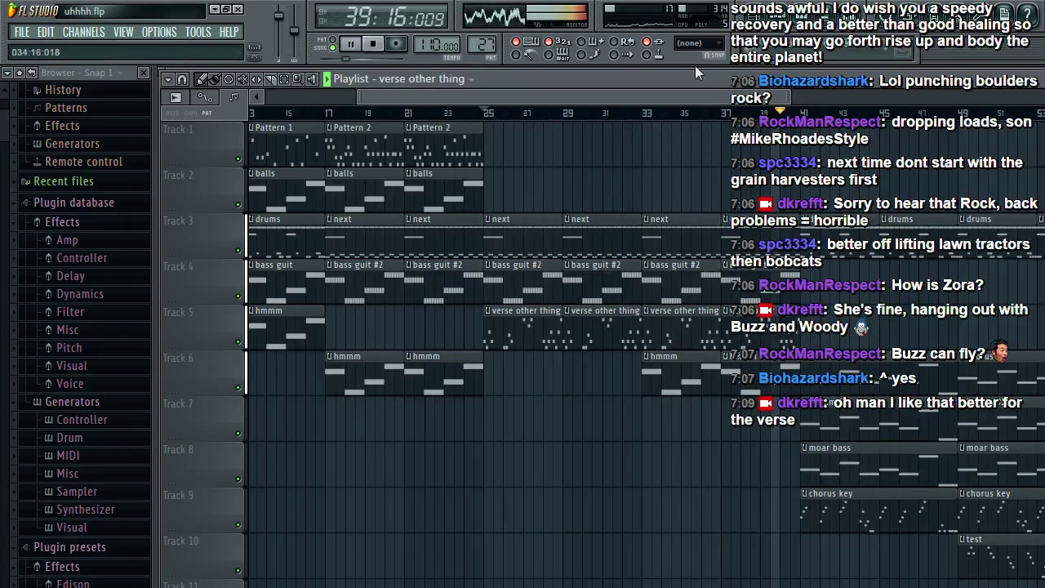
click(923, 95)
drag(924, 95, 854, 96)
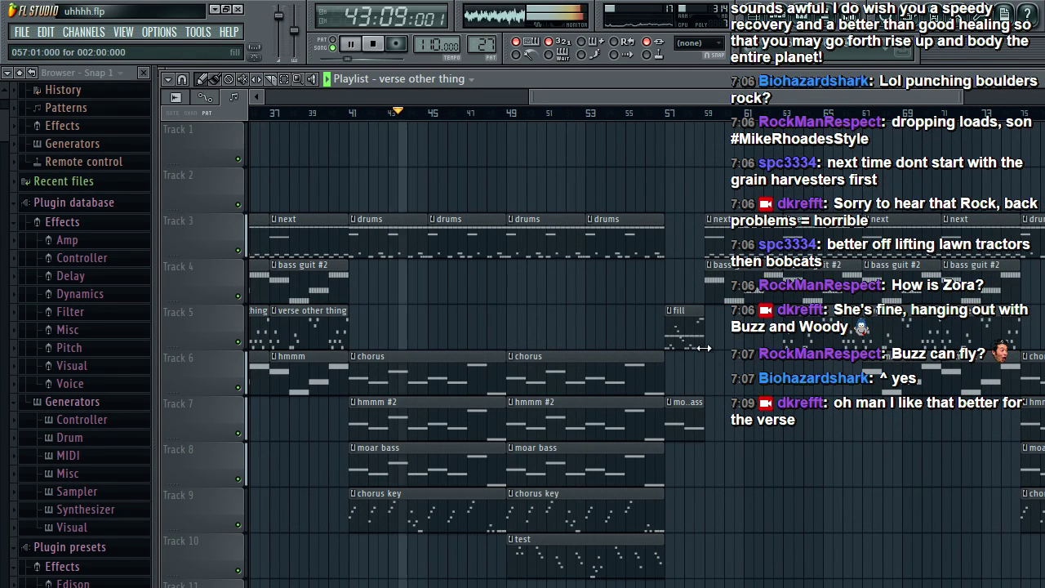
click(712, 331)
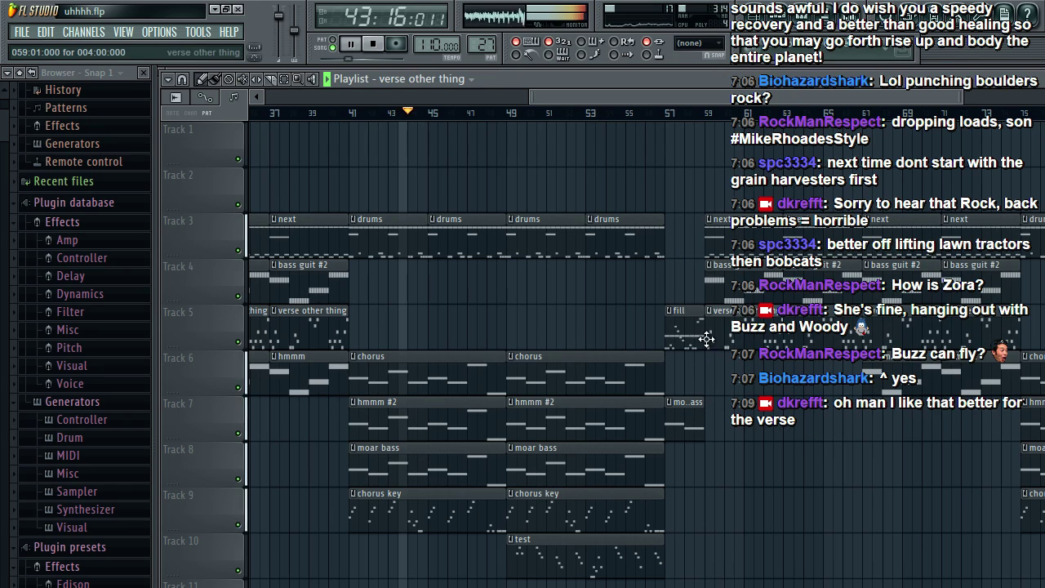
click(788, 339)
right_click(873, 329)
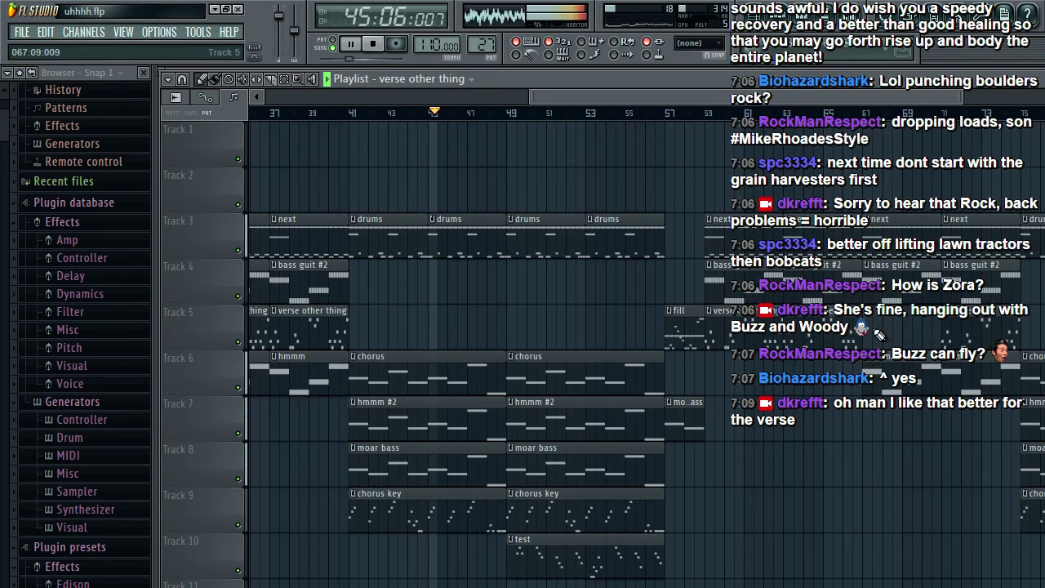
click(872, 330)
right_click(953, 332)
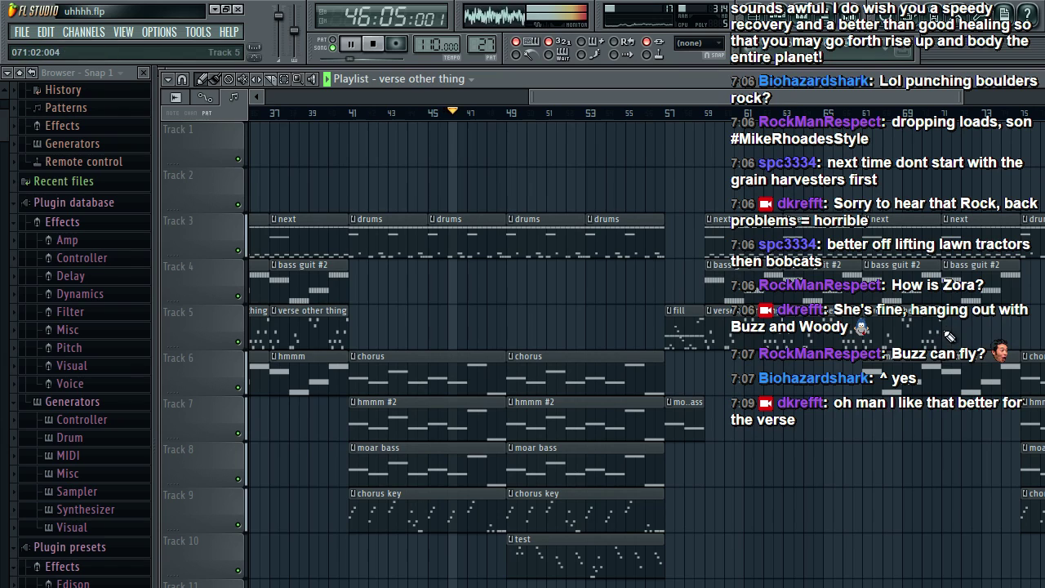
click(948, 336)
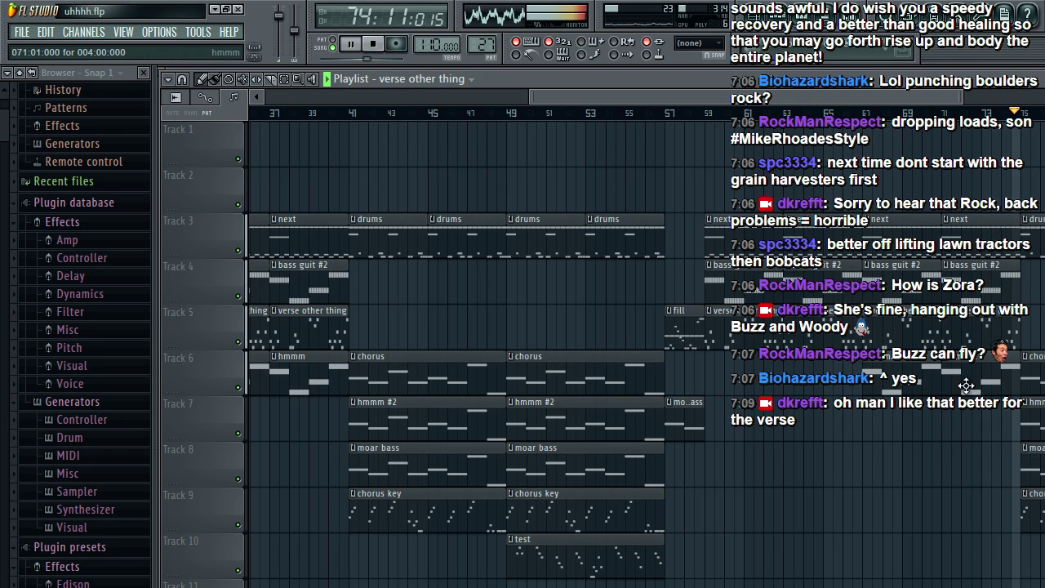
Step: Raise the bar 4 note of the hmmm pattern on reFX Nexus #4 to G4, checking it by playing from bar 3
key(space)
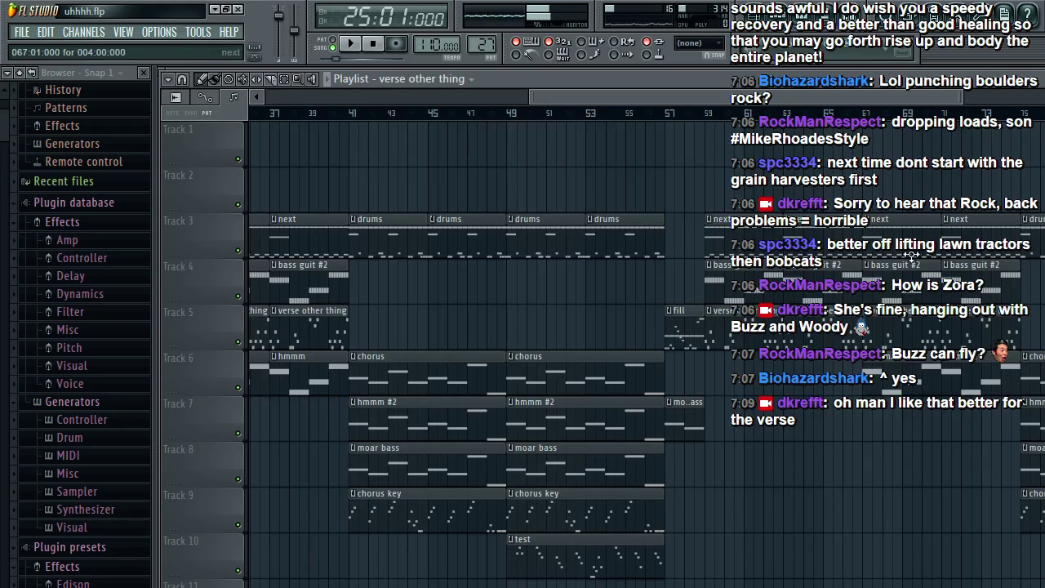
click(917, 115)
double_click(923, 377)
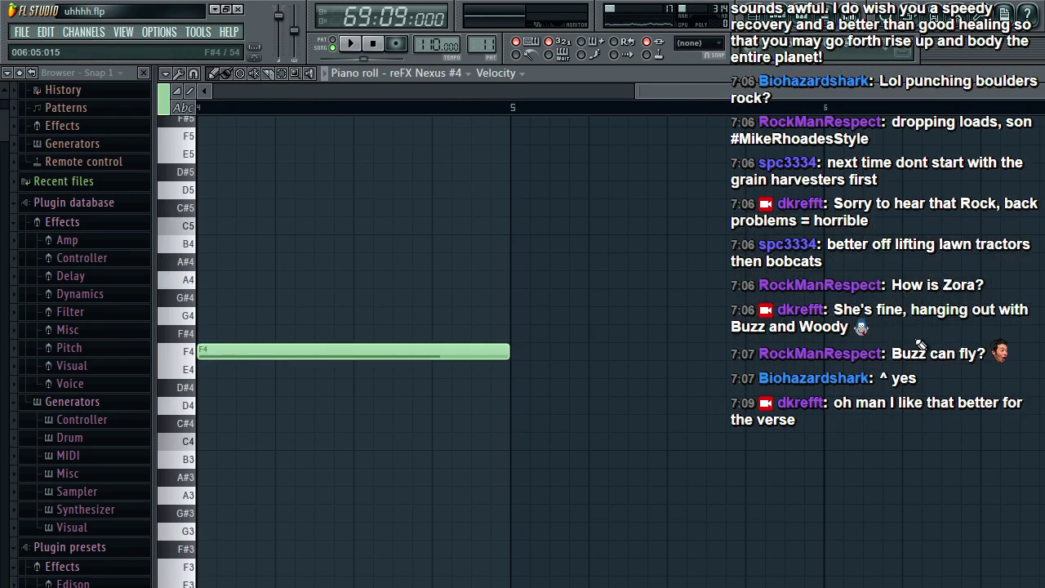
drag(686, 95, 391, 102)
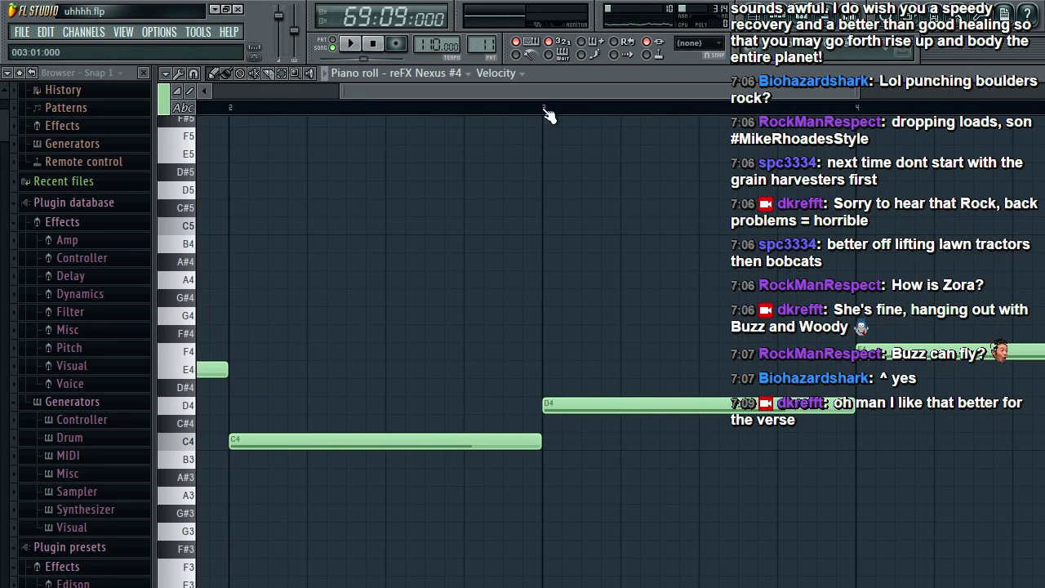
click(545, 107)
key(space)
drag(534, 94, 597, 97)
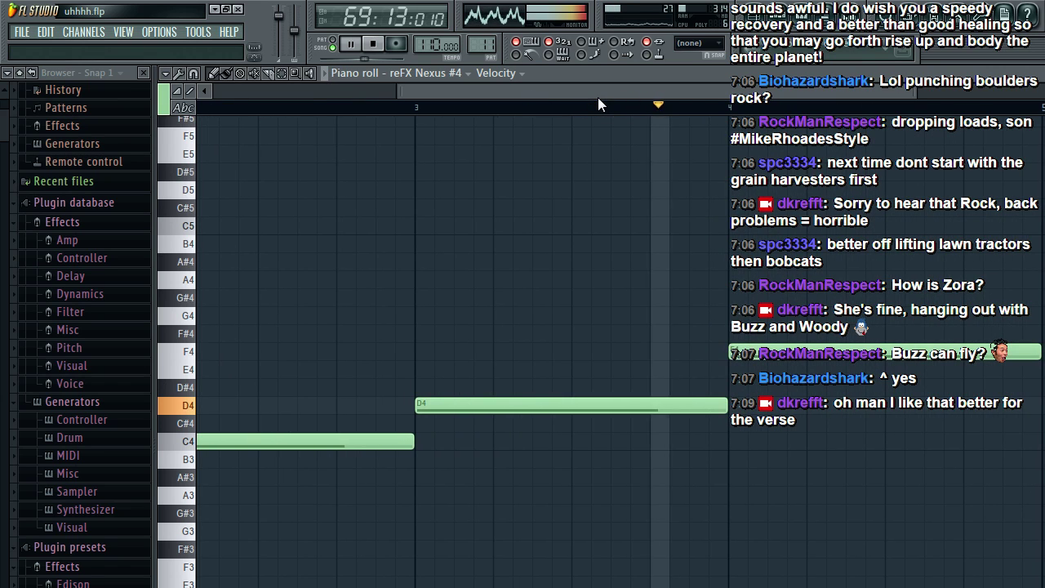
key(space)
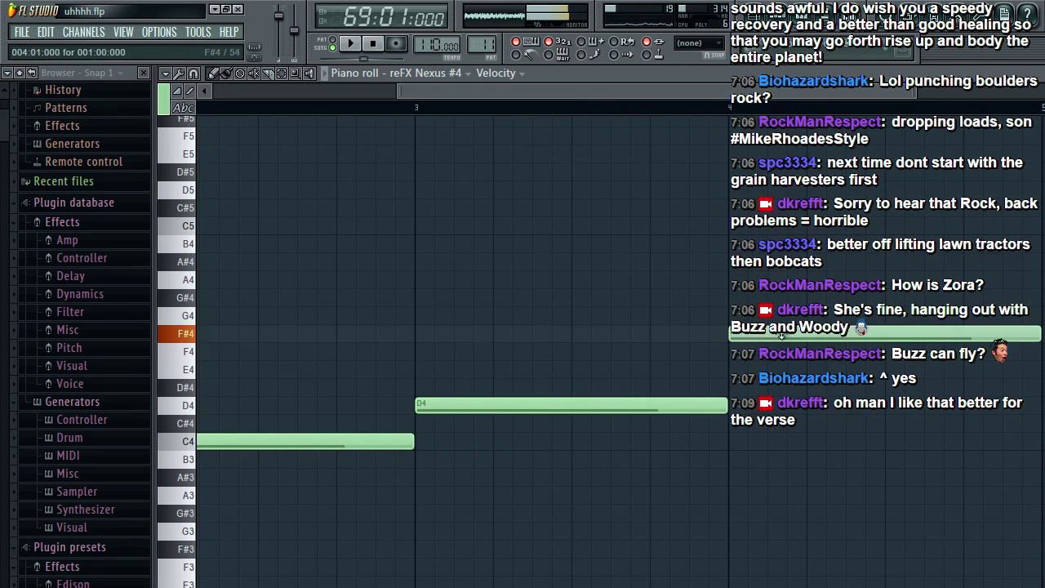
key(space)
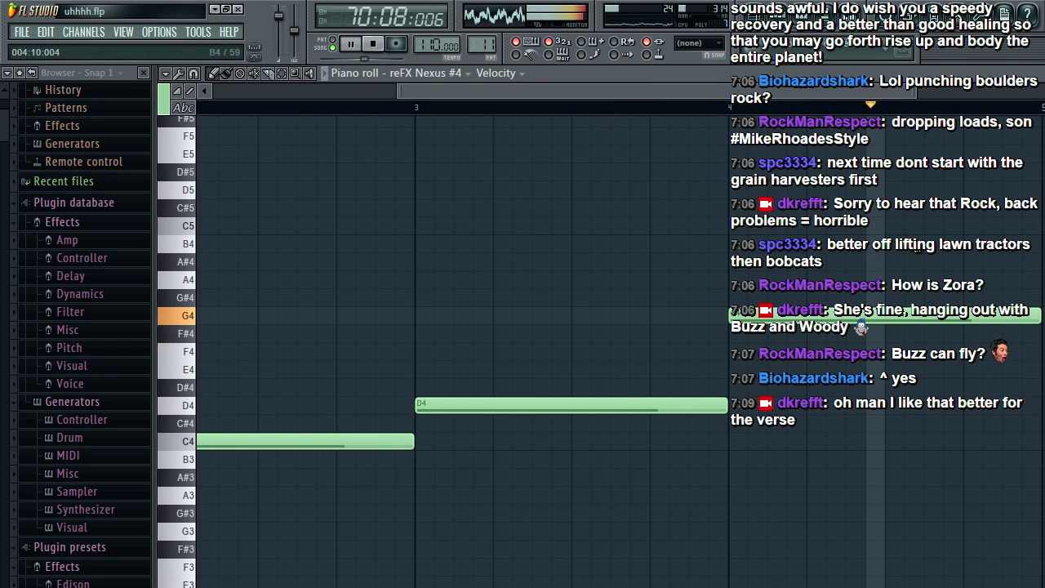
Step: Return to the playlist and save the project with the edited verse
key(F5)
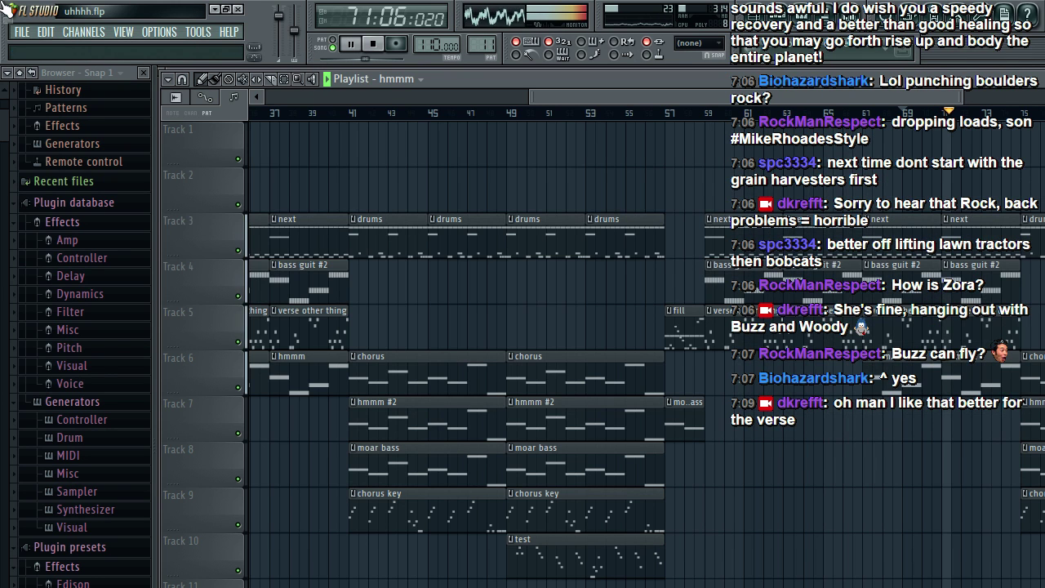
click(22, 32)
click(59, 95)
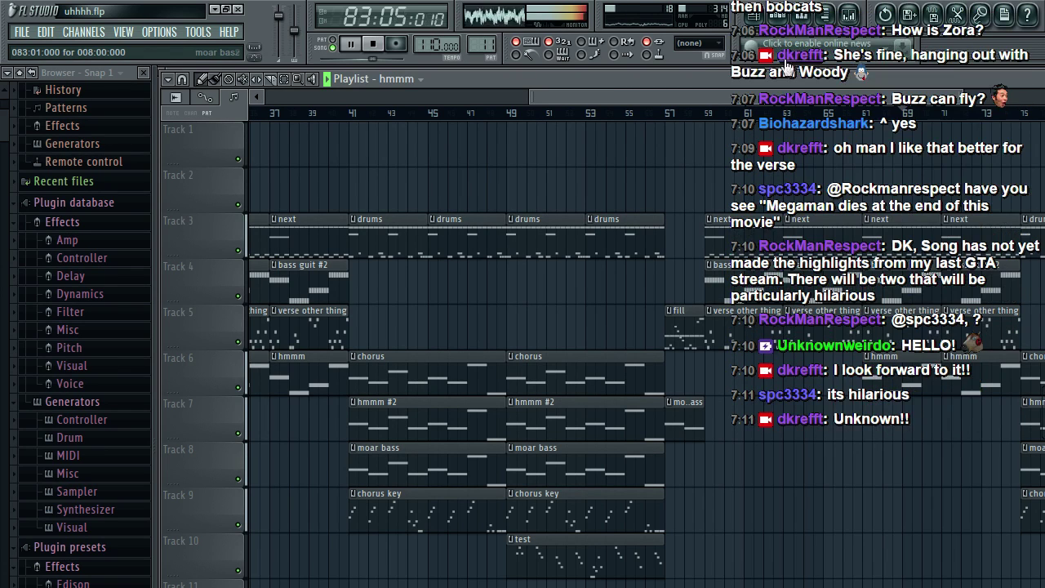
Step: Bring the bridge section from bar 83 into view, stop the song playback and save the project again
drag(869, 103, 1028, 103)
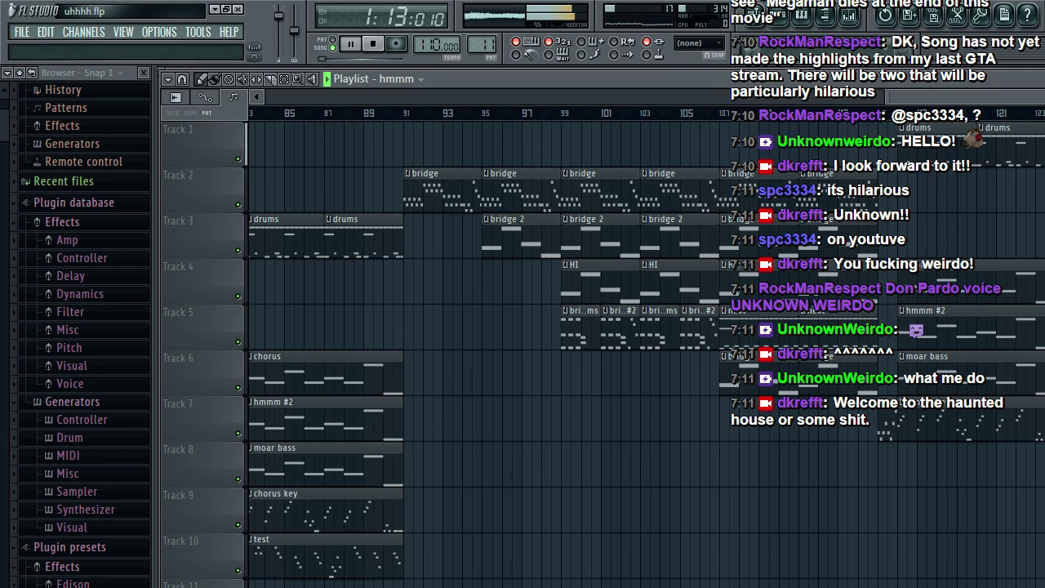
key(space)
click(22, 31)
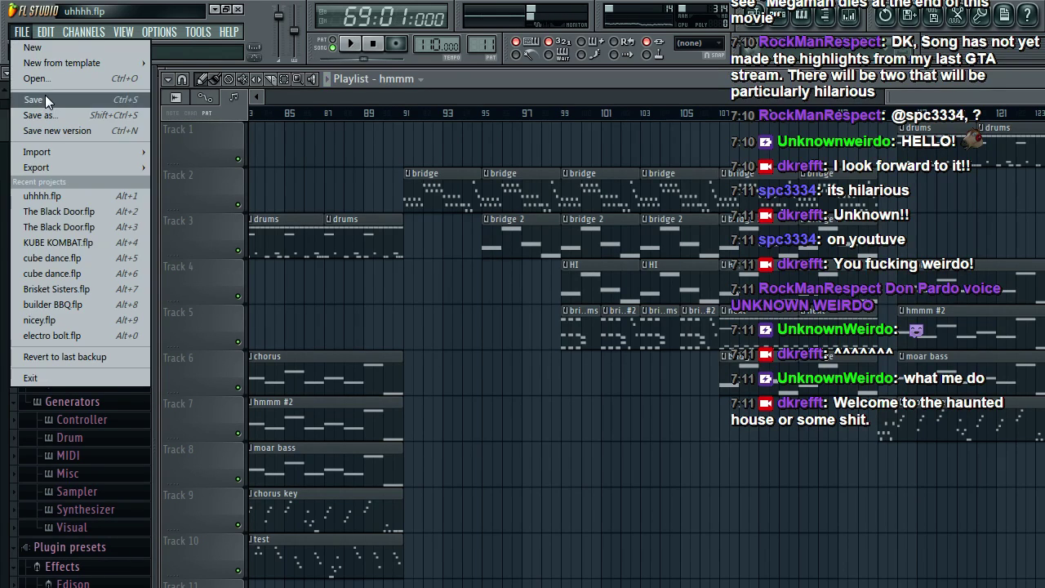
click(47, 100)
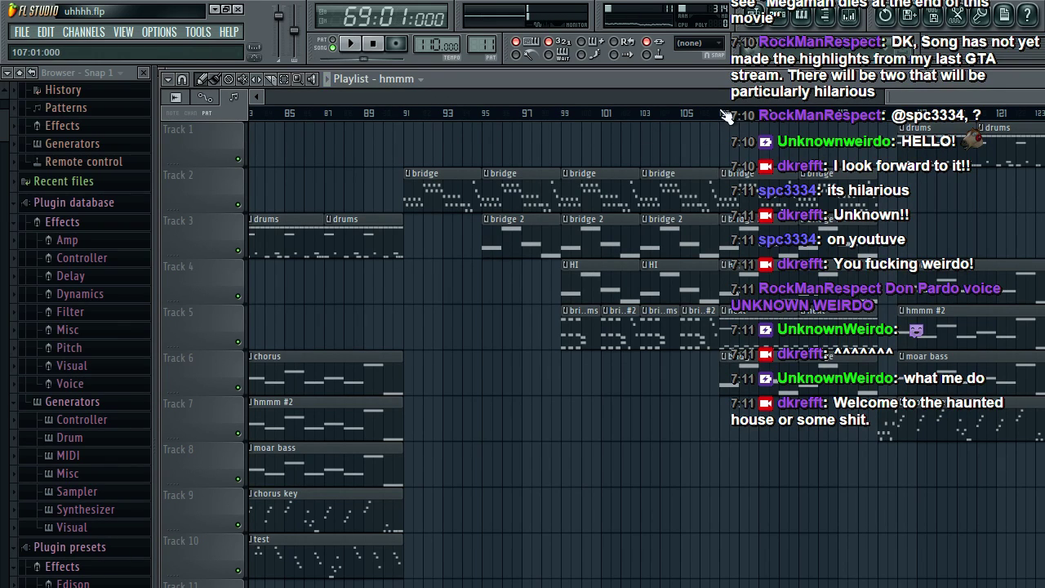
Step: Create a new empty pattern named bridge luv
click(789, 25)
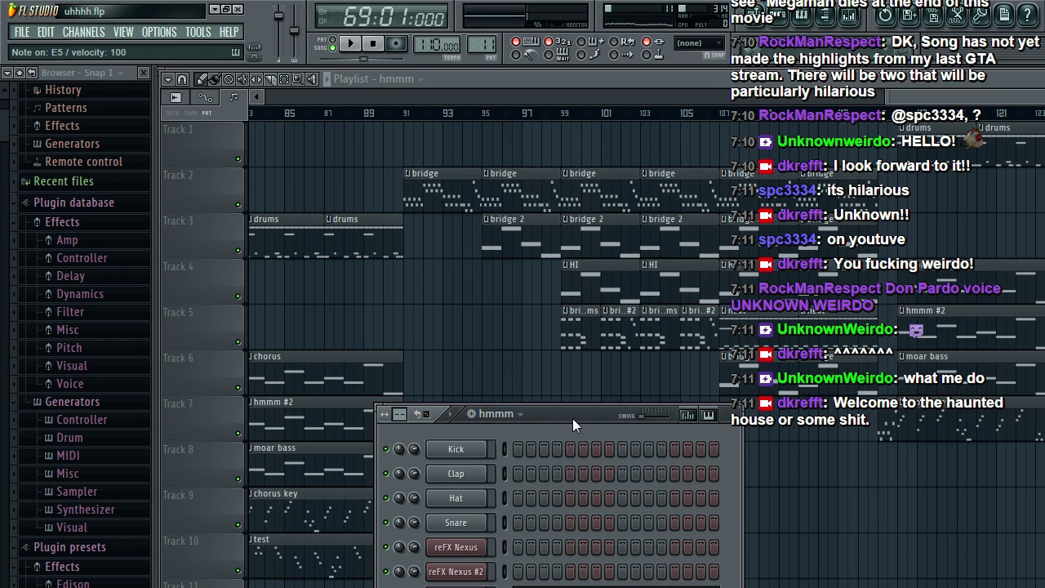
click(516, 414)
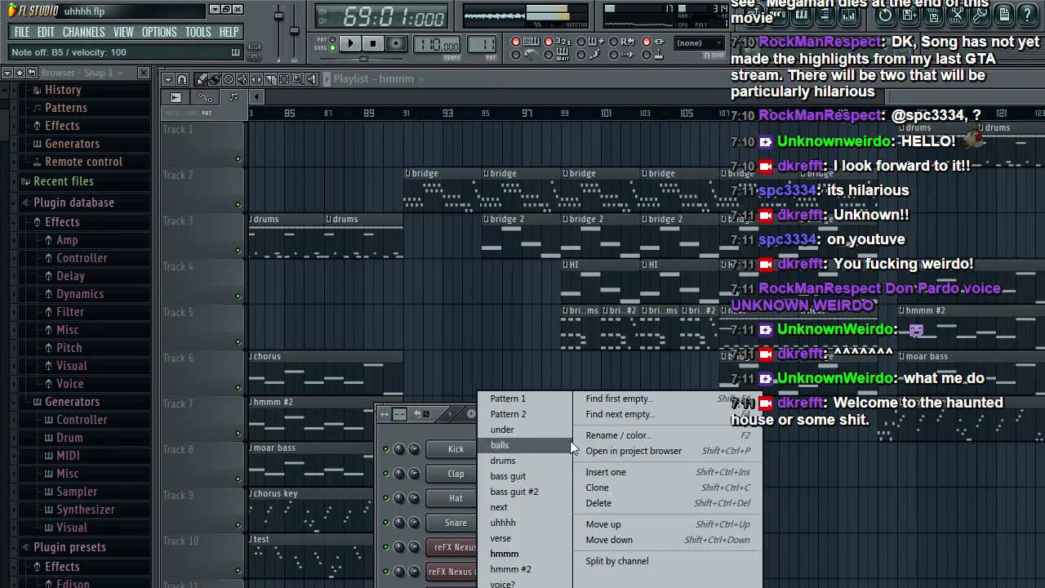
click(618, 414)
text(bridge lu)
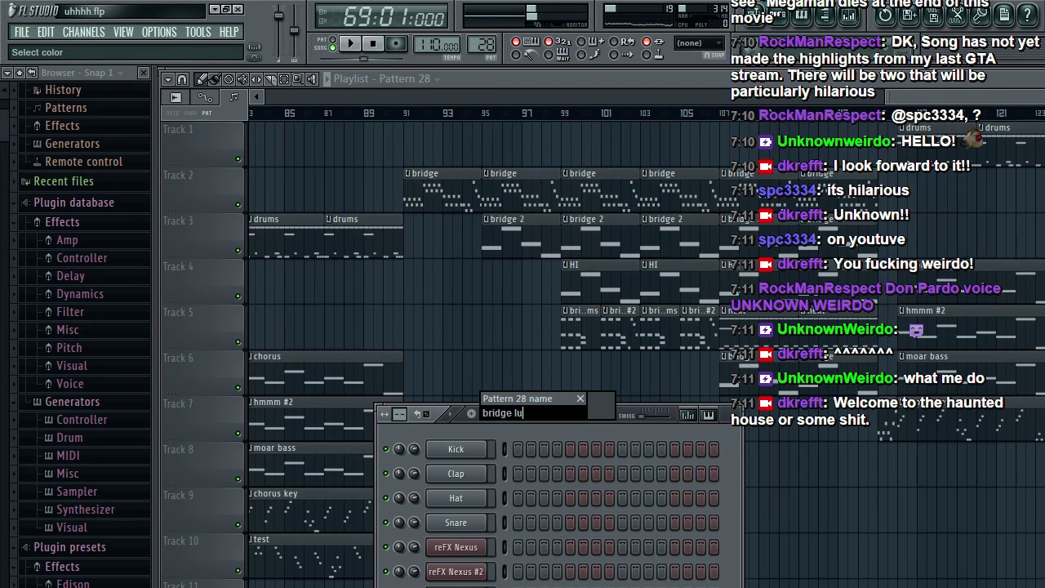
text(v)
key(Return)
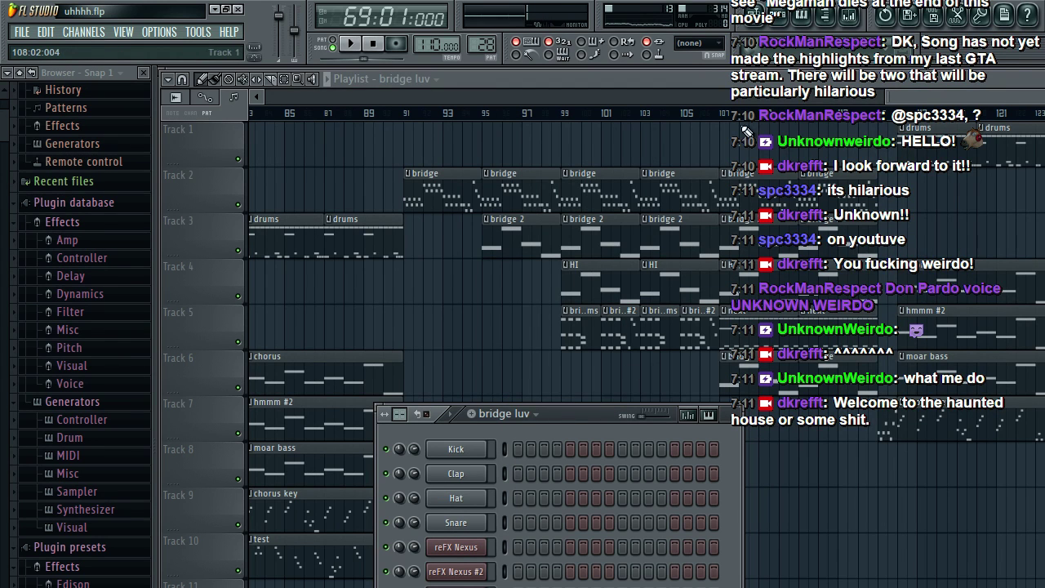
Step: Look at the notes of the Track 6 clip at bar 107, and return to the bridge luv pattern
double_click(760, 365)
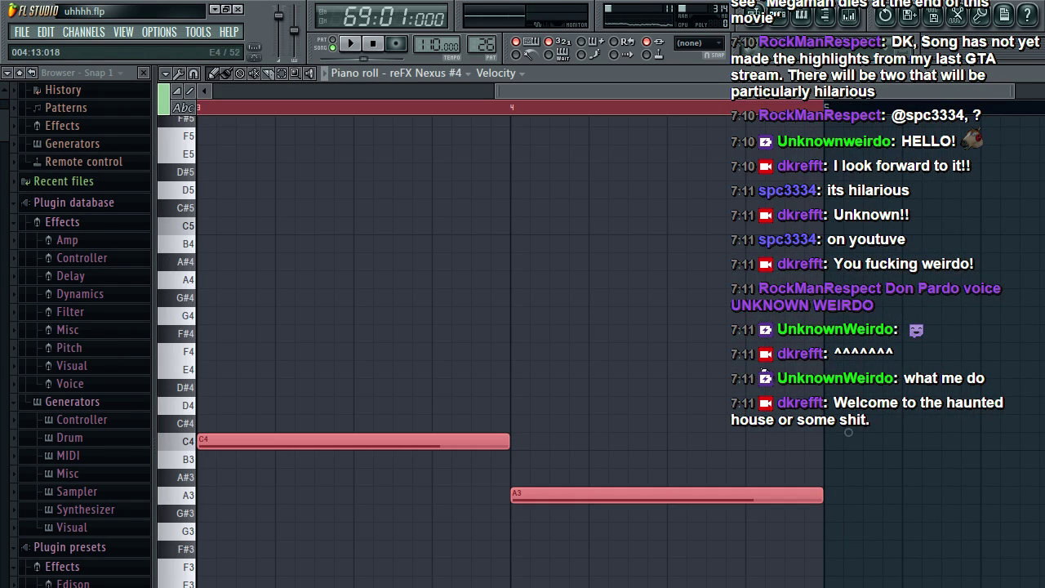
click(753, 21)
click(775, 25)
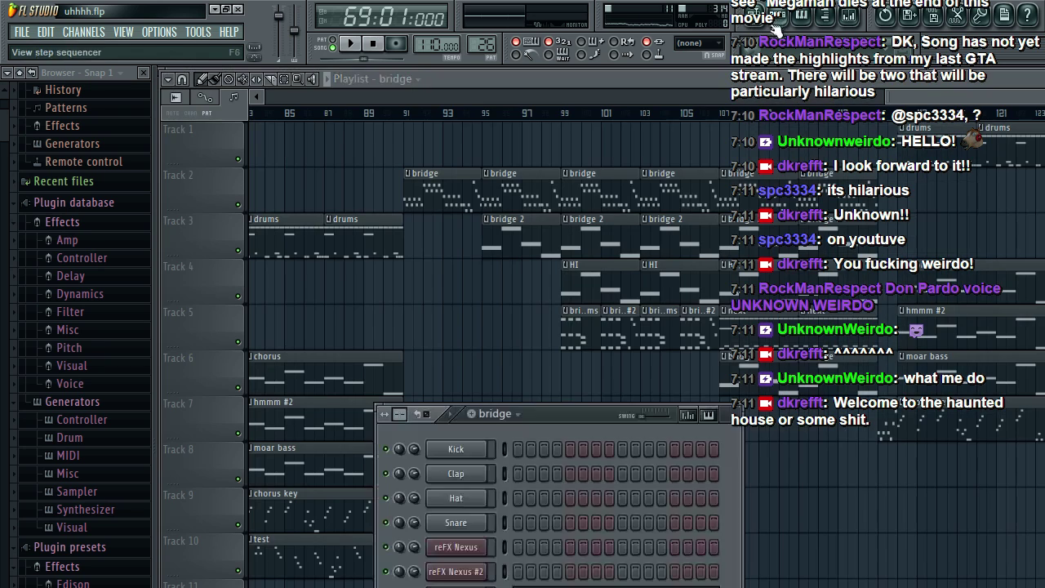
click(504, 416)
click(498, 575)
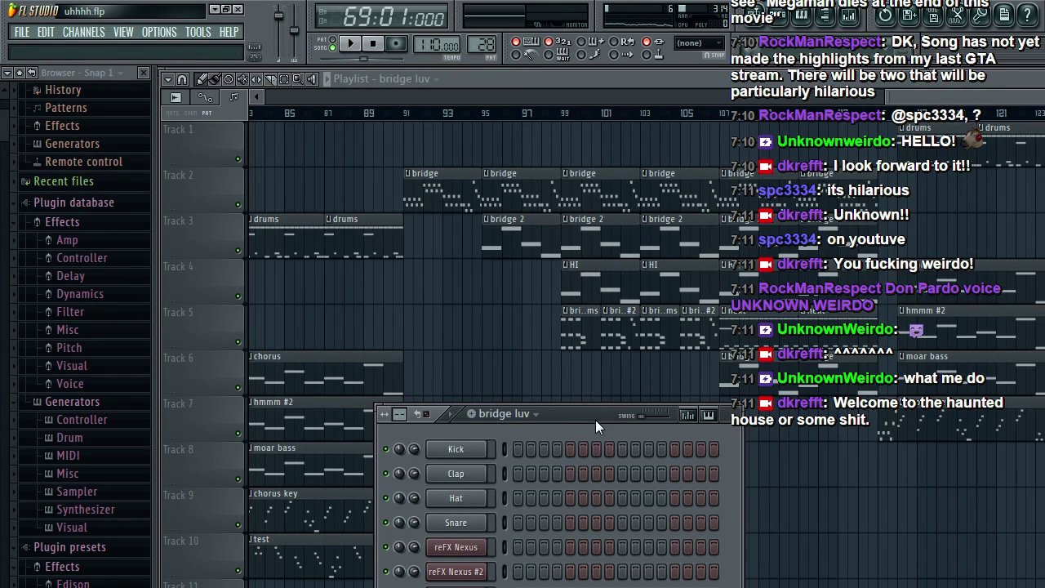
Step: Place a bridge luv clip on Track 8 at bar 107 and set the playback position to that bar
key(F6)
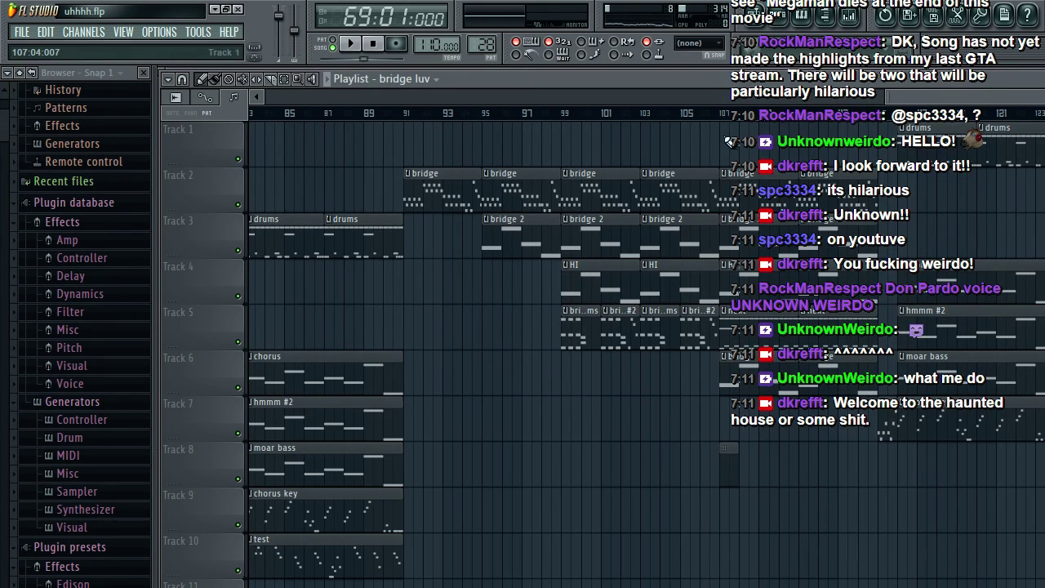
key(F6)
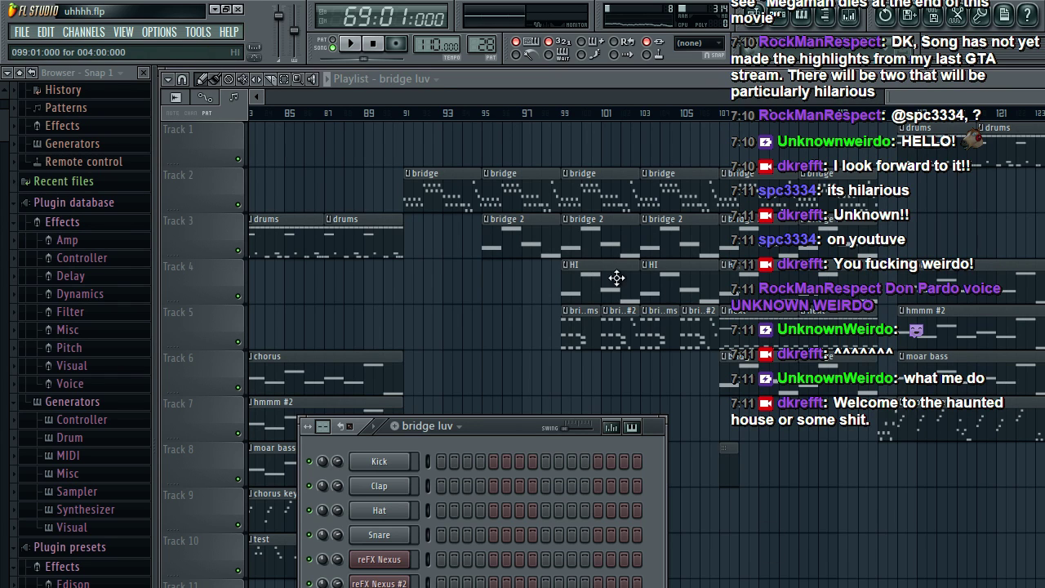
click(723, 113)
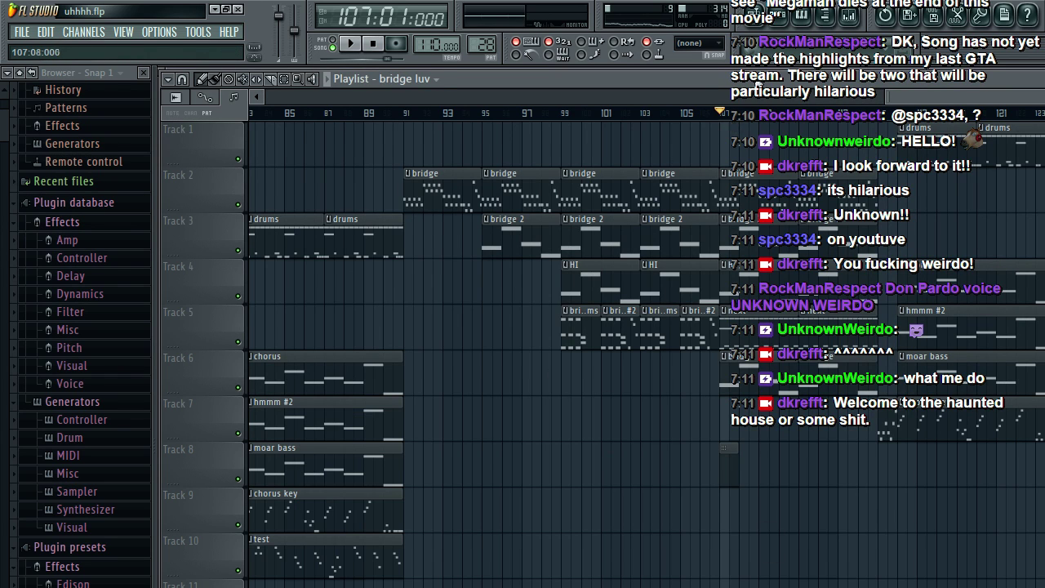
Step: Open the bridge luv piano roll of reFX Nexus #4 at bar 1 and try out melody notes
click(802, 14)
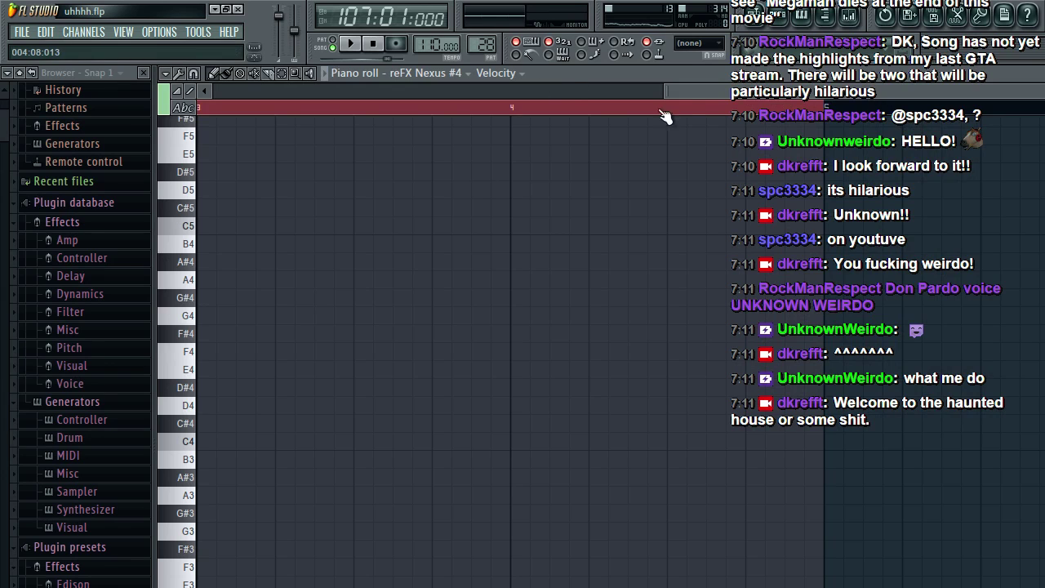
drag(678, 92, 195, 93)
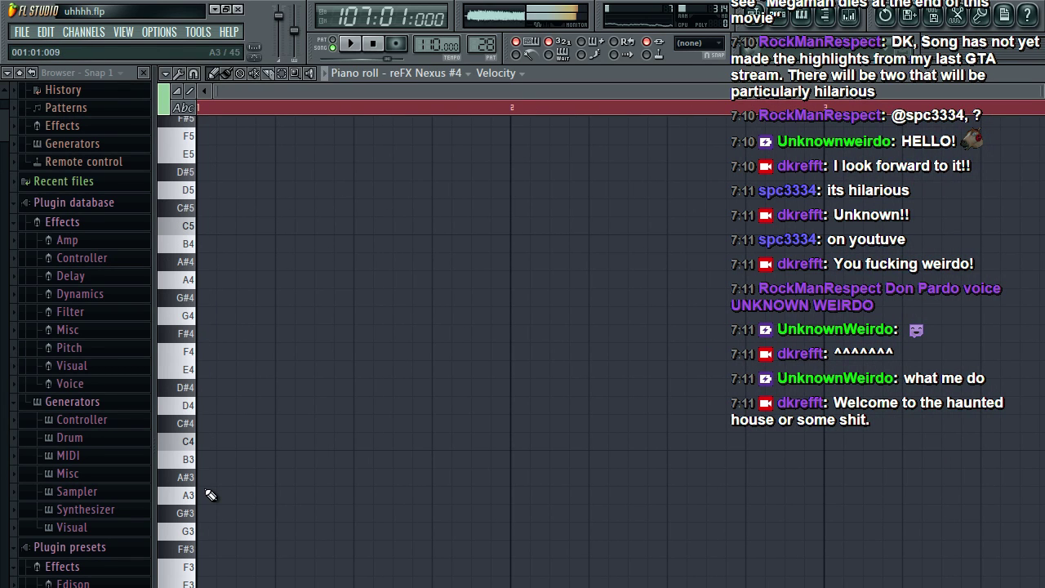
scroll(278, 473, up, 5)
scroll(278, 498, down, 6)
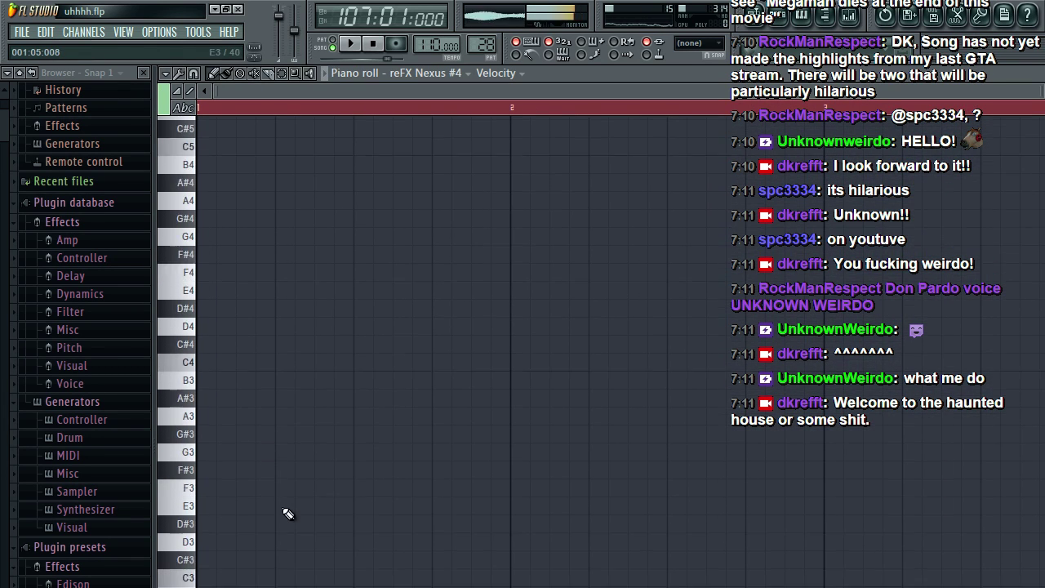
Step: Open the bridge luv piano roll of the reFX Nexus #5 channel
key(F6)
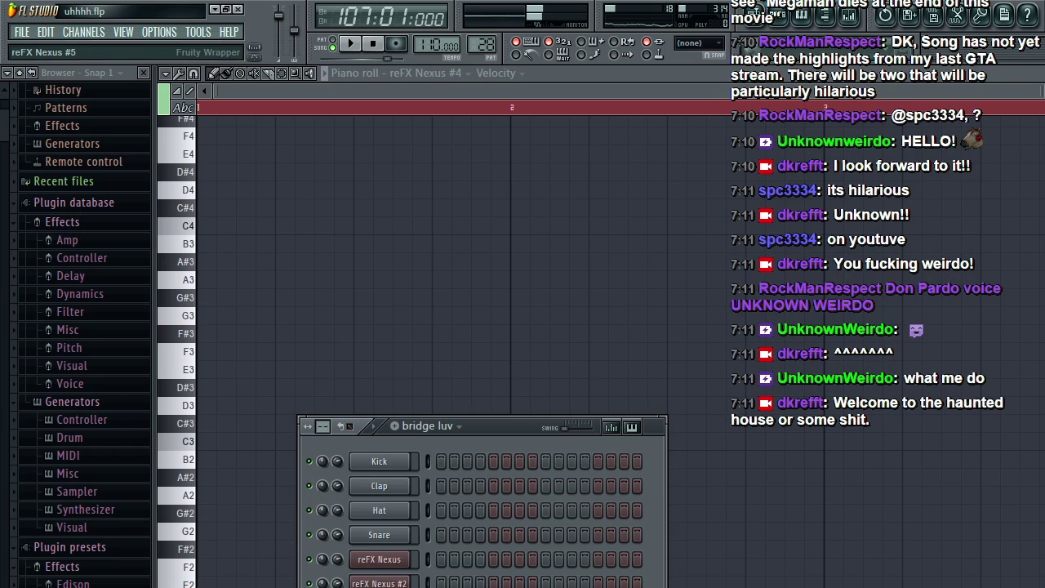
click(379, 587)
key(Escape)
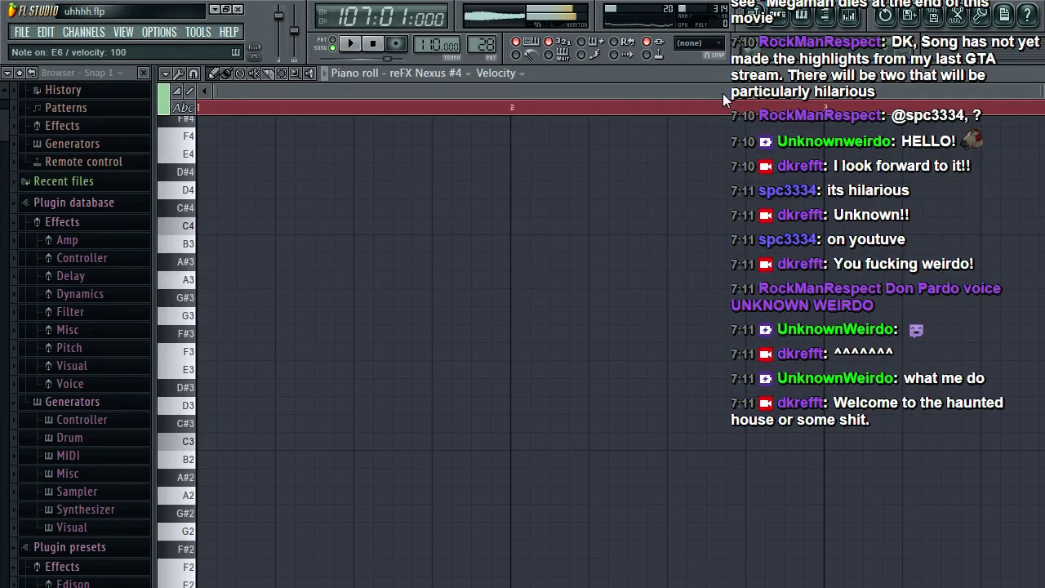
scroll(506, 455, up, 4)
scroll(506, 455, down, 2)
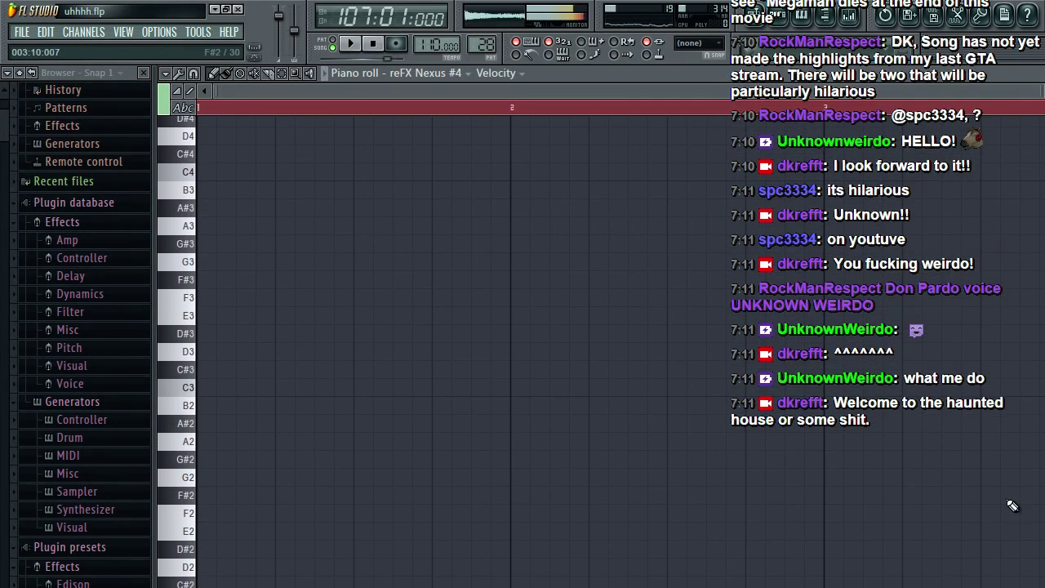
scroll(998, 435, up, 6)
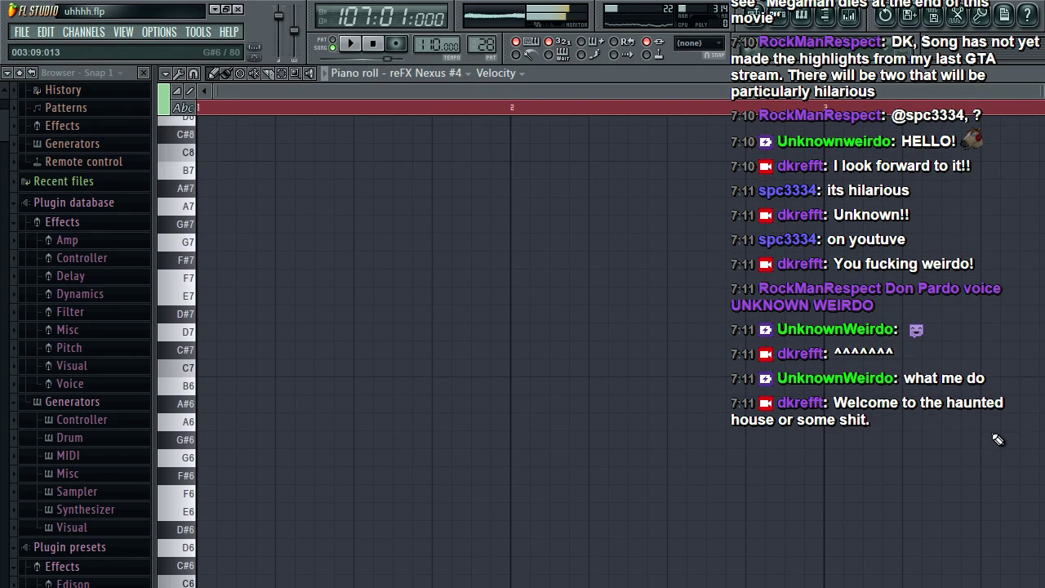
click(777, 17)
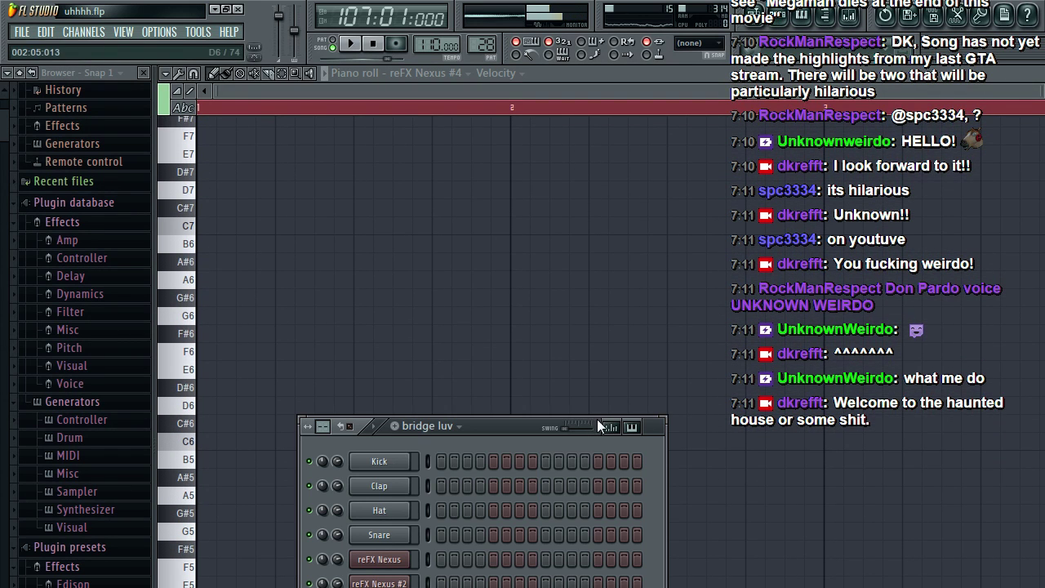
click(379, 587)
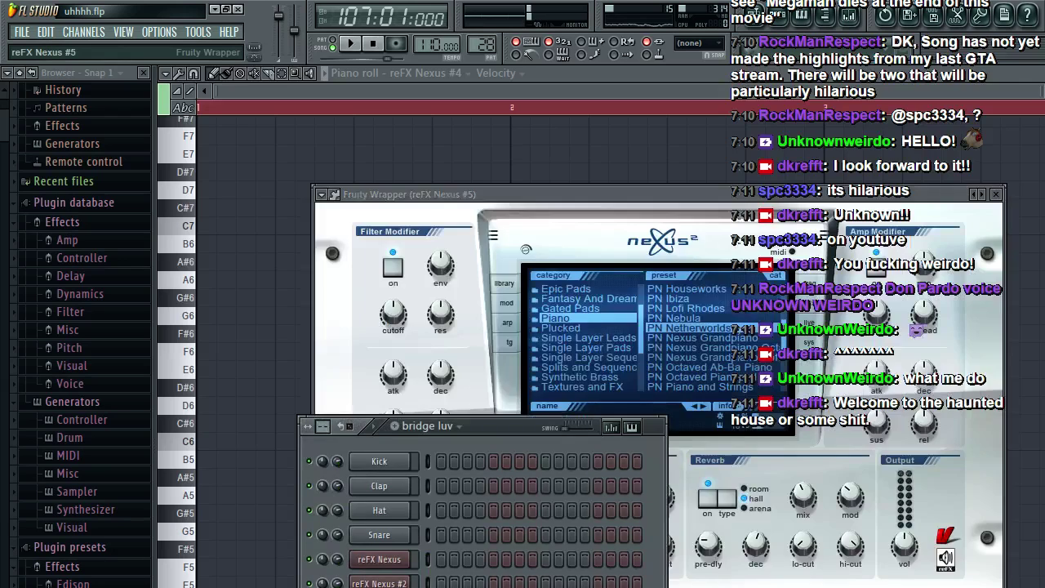
click(441, 587)
scroll(436, 579, up, 6)
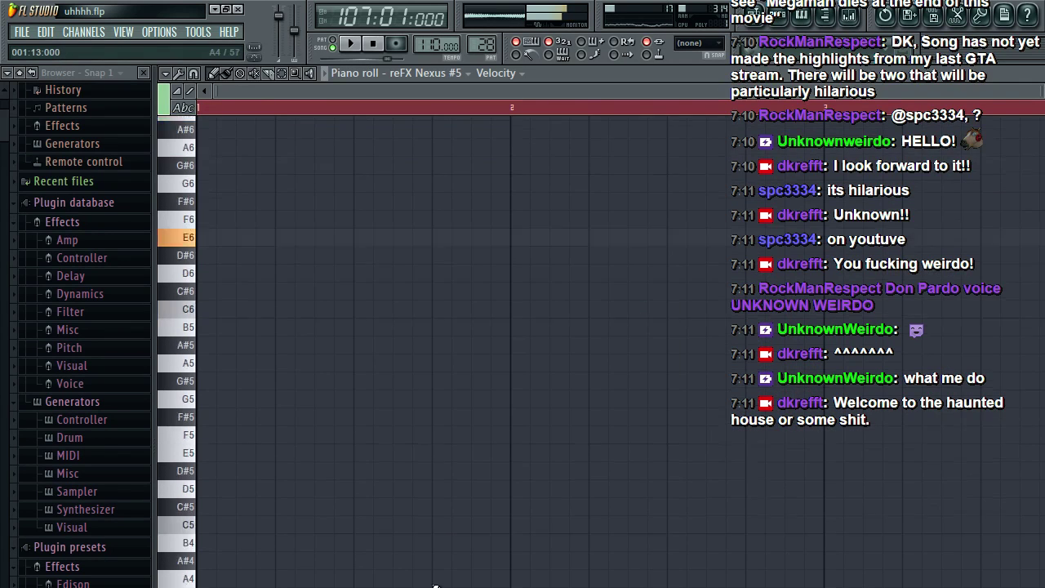
Step: Try a melody start in bar 1 with two-step A6 and G6 notes placed back to back
click(204, 433)
key(space)
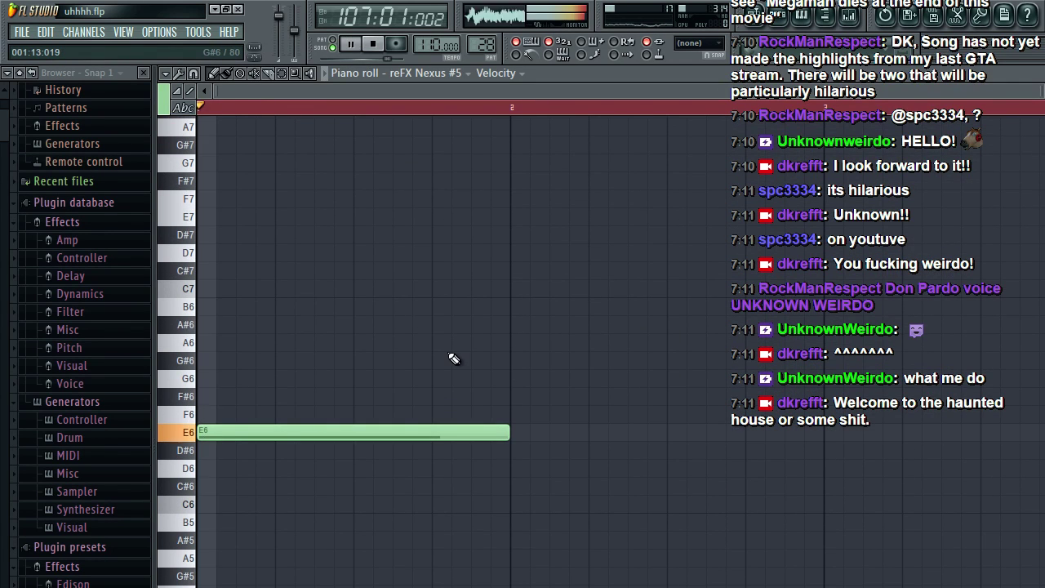
key(space)
drag(483, 434, 275, 362)
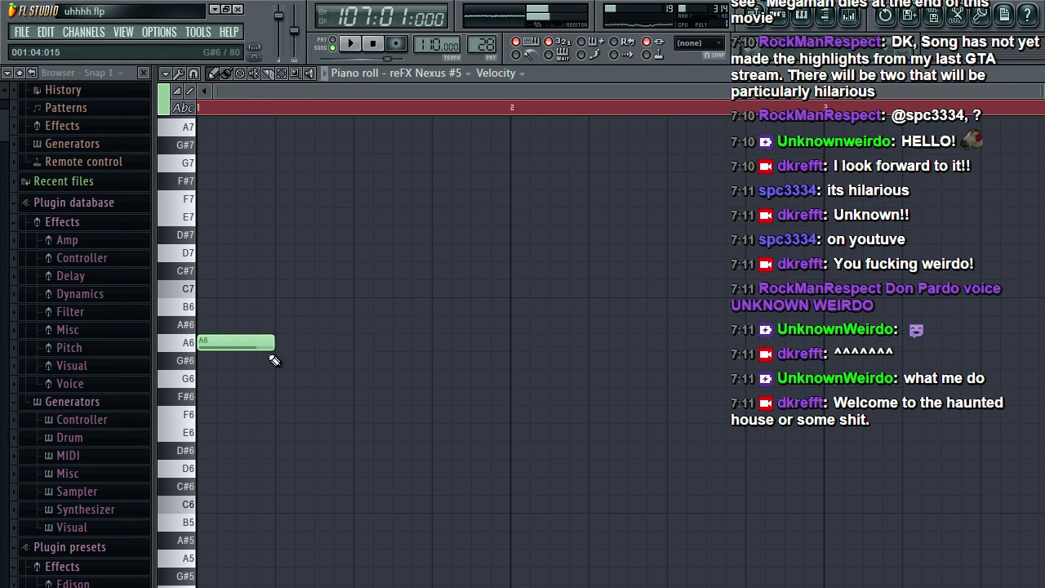
click(277, 379)
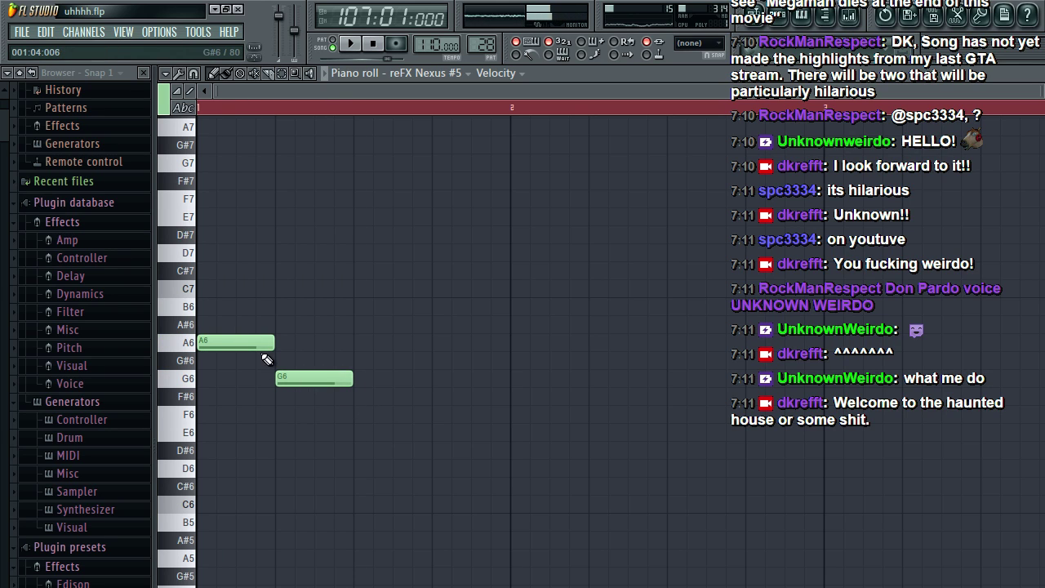
drag(341, 380, 302, 380)
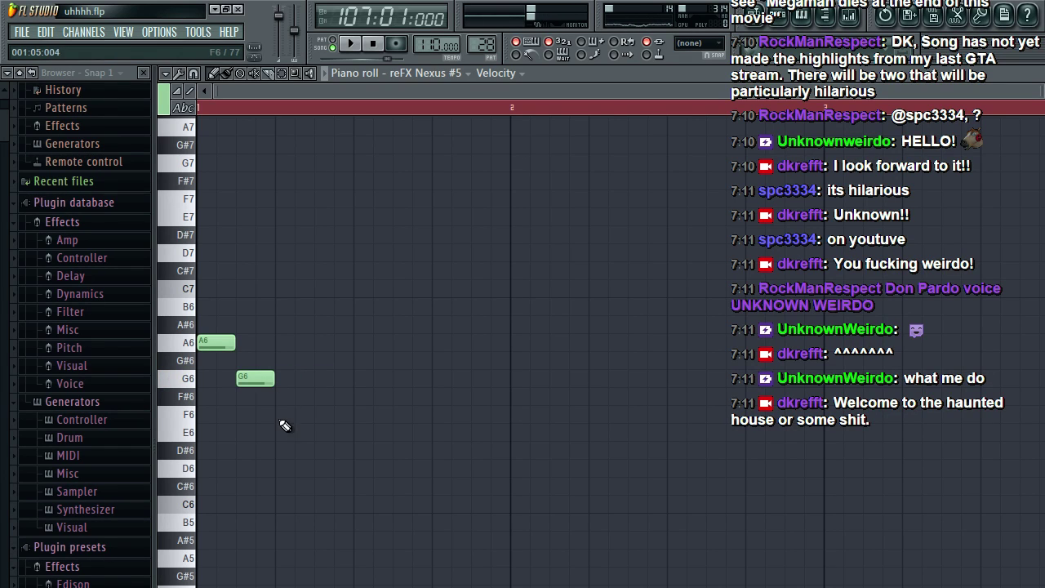
Step: Try F6 and E6 as the third note of the phrase and play it back
click(310, 414)
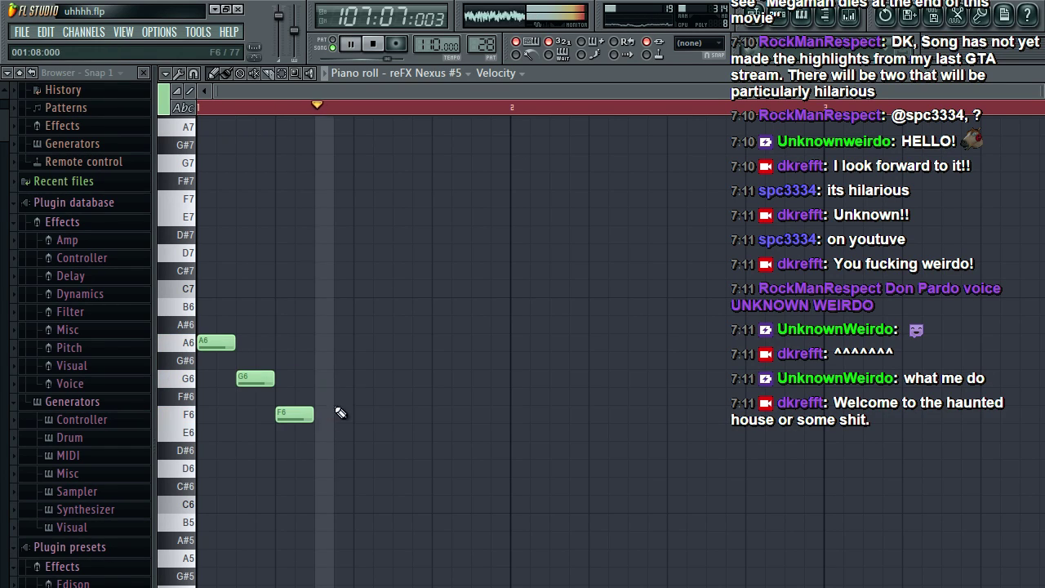
key(space)
drag(299, 413, 299, 434)
key(space)
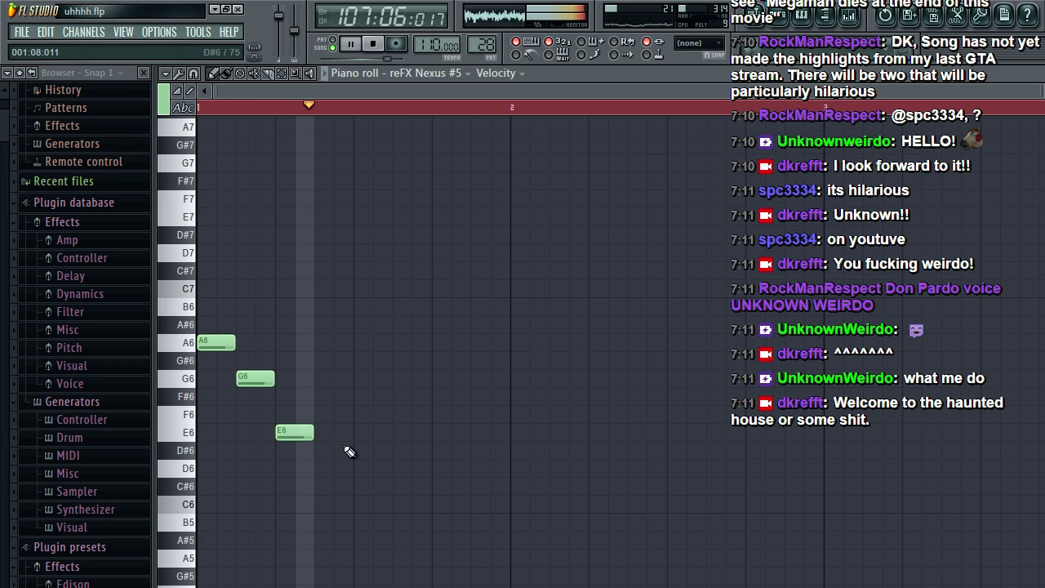
key(space)
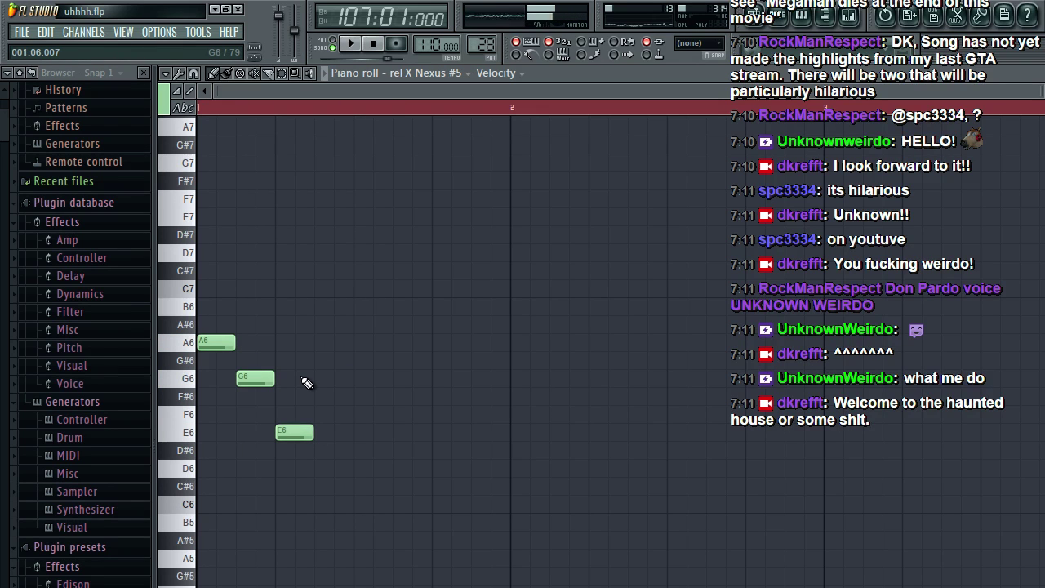
key(space)
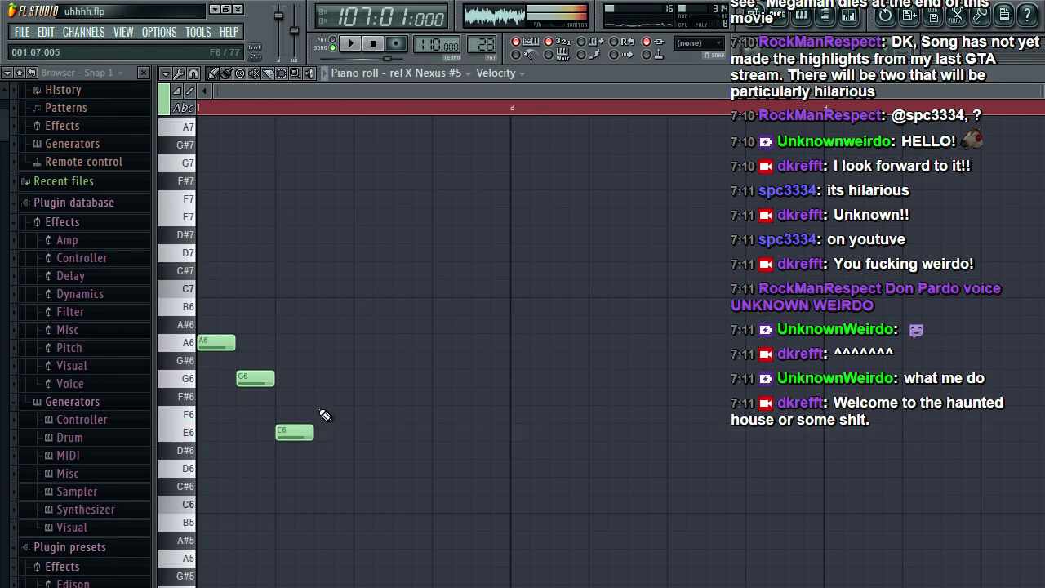
Step: Raise the third note to A6, add a G6 note right after it, and listen to the phrase
drag(294, 430, 295, 341)
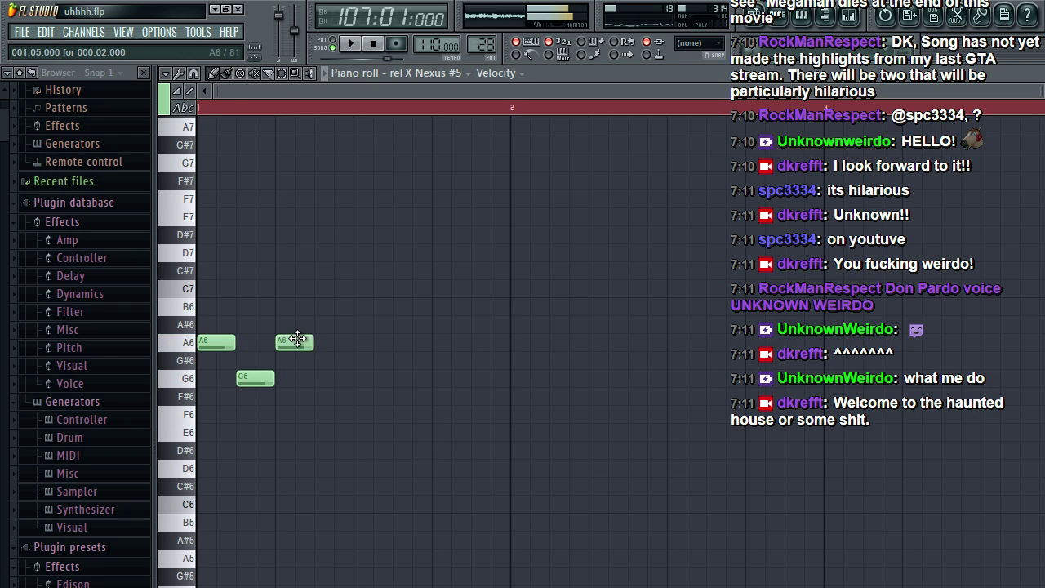
key(space)
key(space)
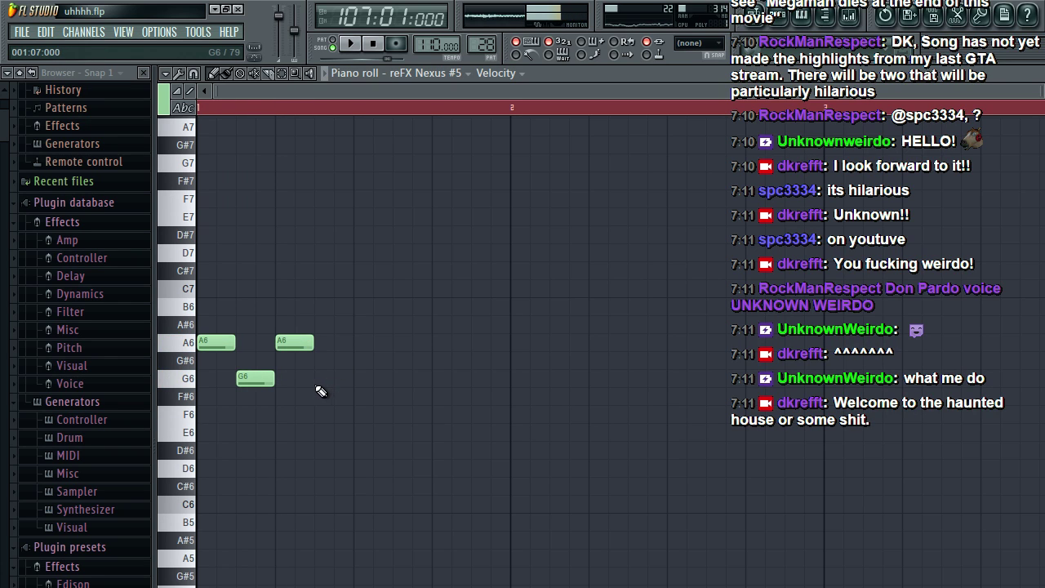
click(331, 379)
key(space)
key(space)
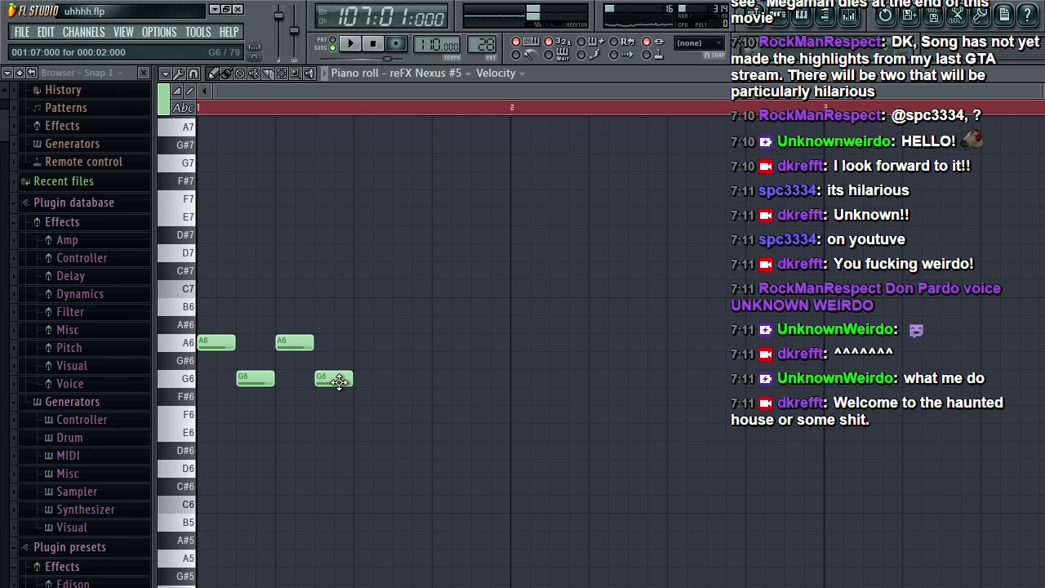
Step: Try the fourth note on B6 and on A6, playing the phrase for each pitch
drag(339, 381, 339, 308)
key(space)
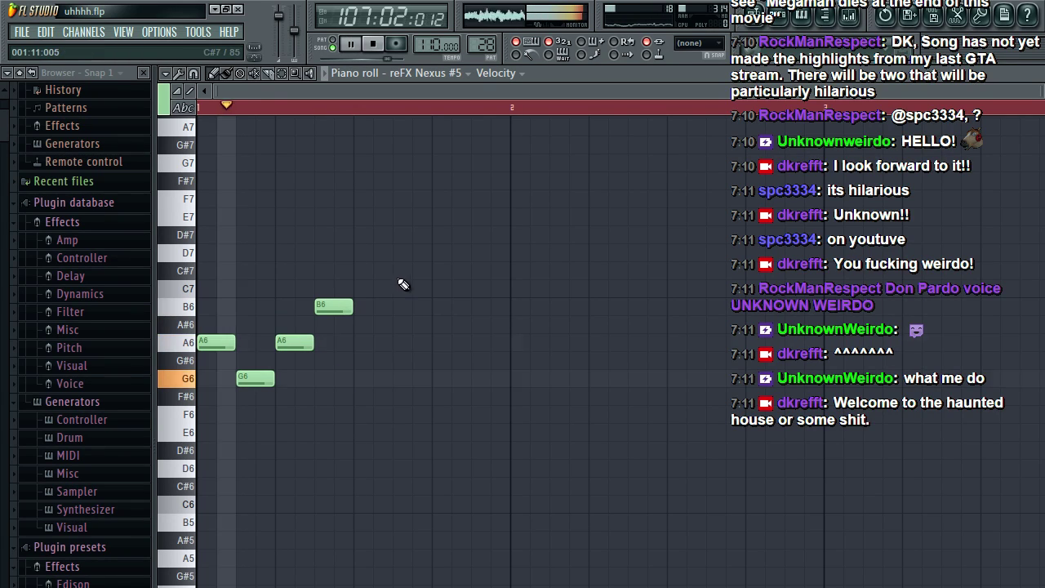
key(space)
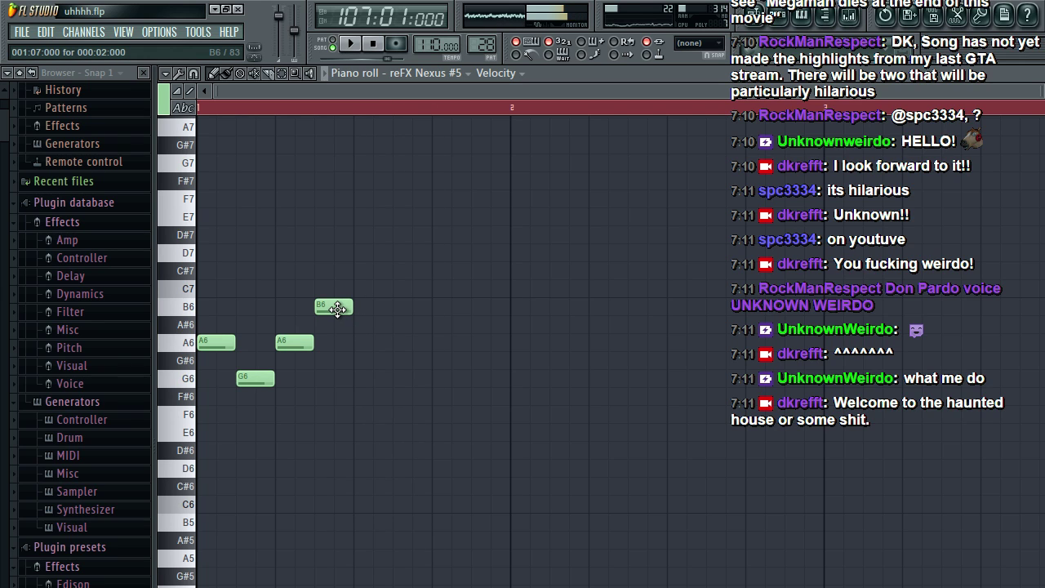
drag(337, 309, 337, 344)
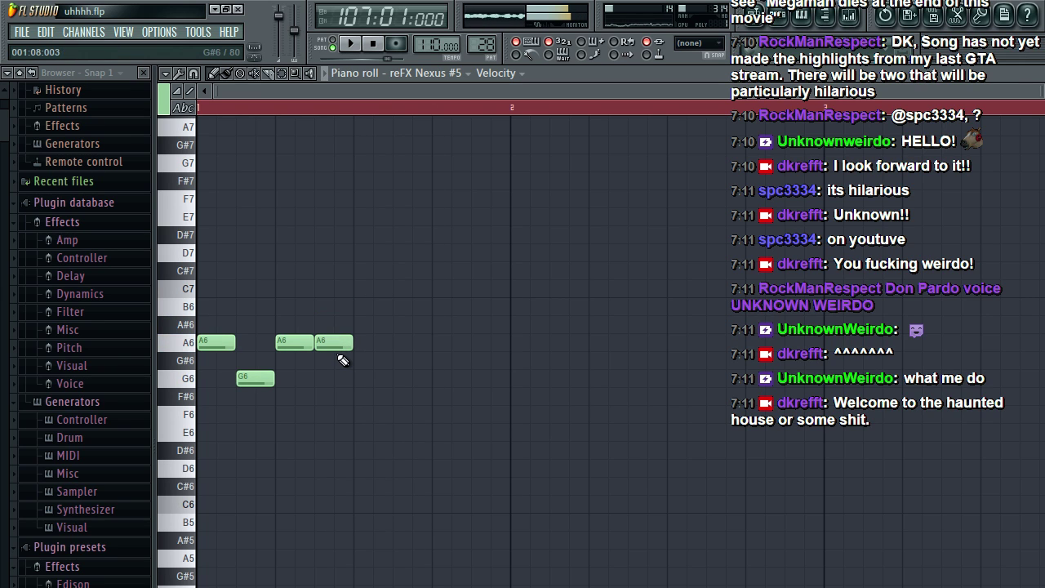
key(space)
key(space)
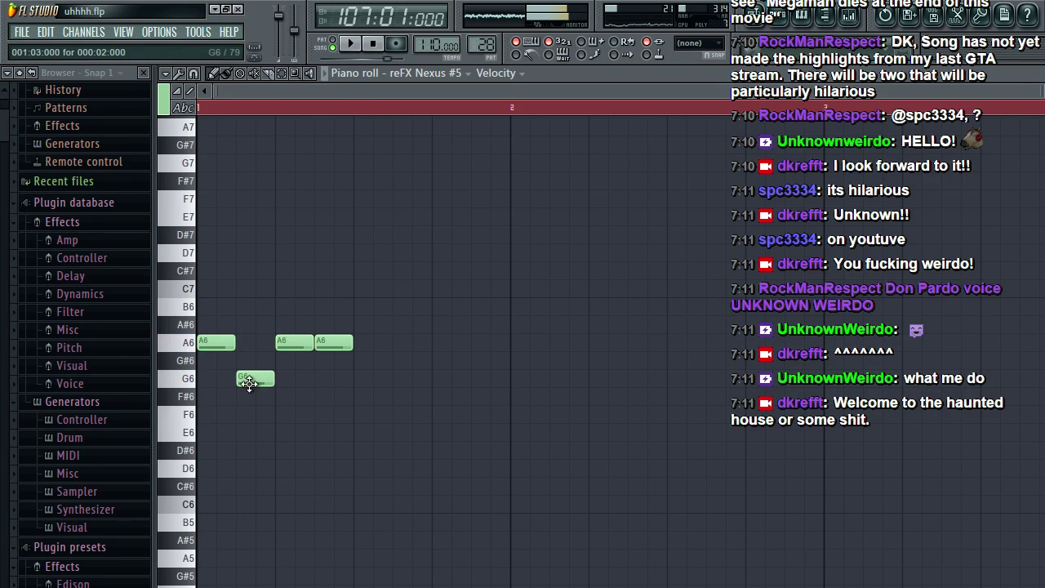
Step: Delete the third note and tighten the opening A6 and G6 into adjacent one-step notes
right_click(304, 349)
key(space)
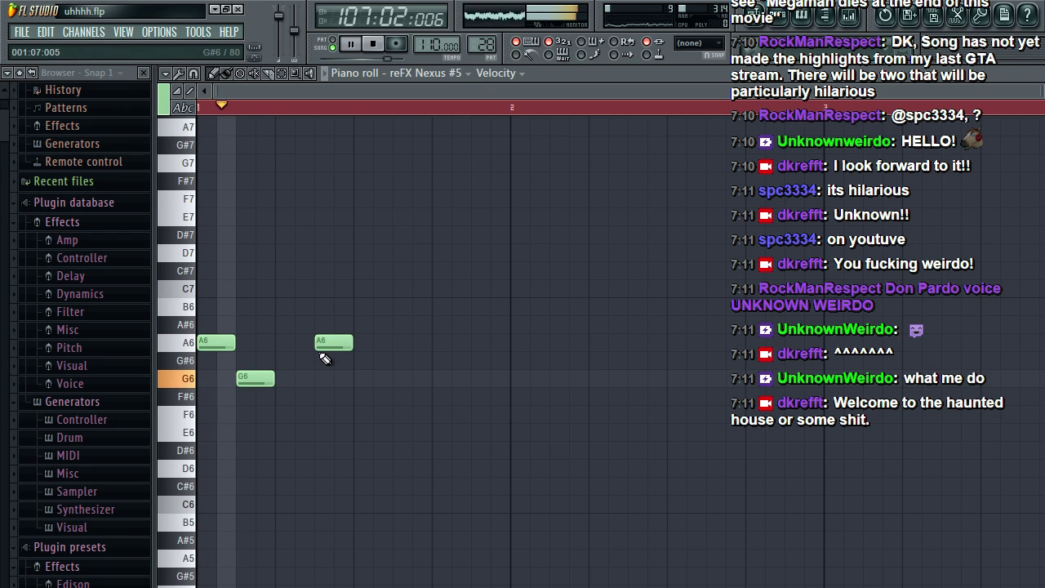
key(space)
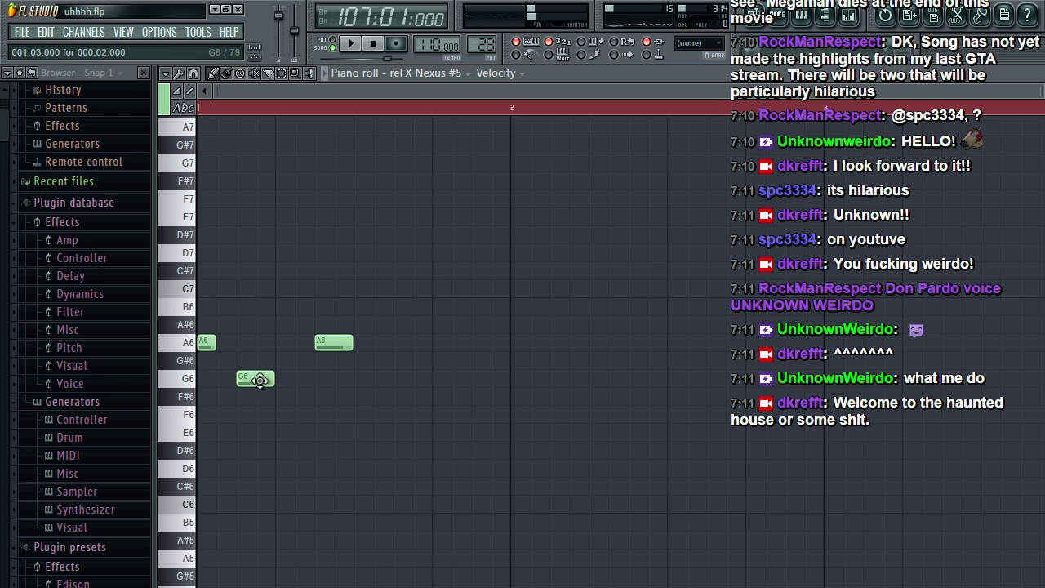
drag(259, 380, 239, 379)
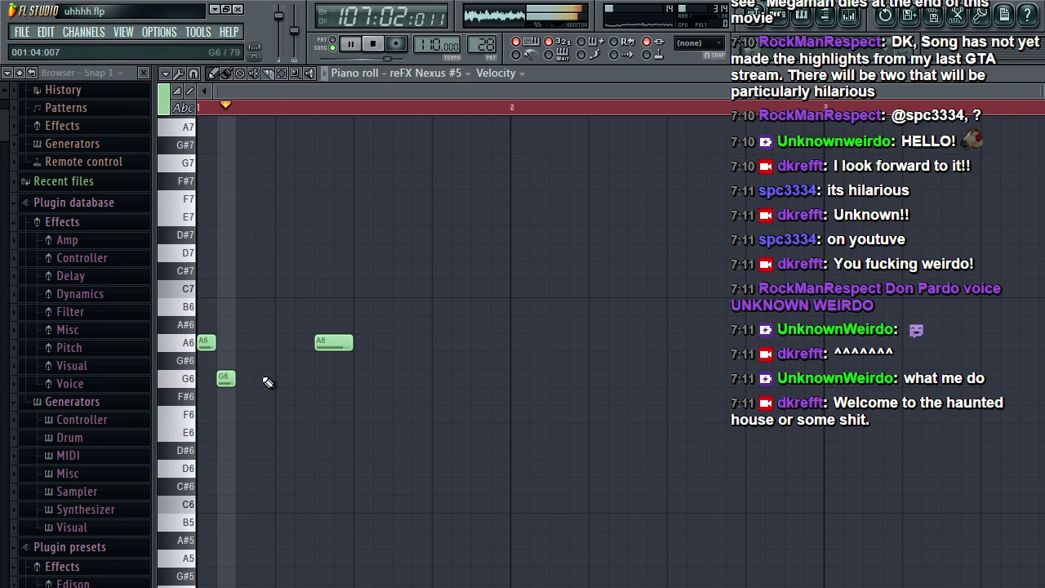
Step: Replace the trial notes with one-step B6, B6, A6, B6 and A6 notes on steps 1, 3, 5, 7 and 9 of bar 1
right_click(318, 341)
right_click(224, 378)
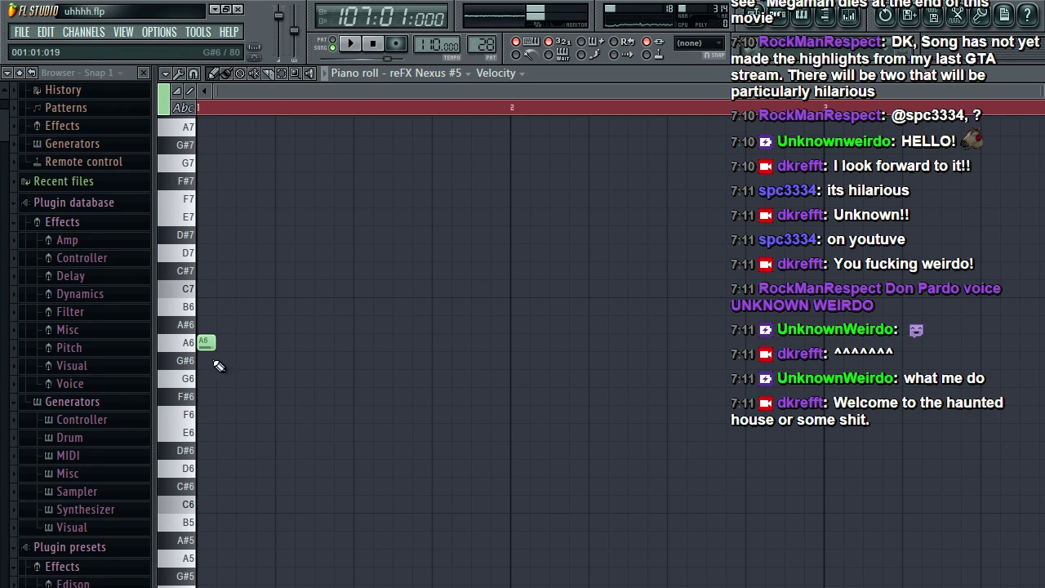
click(205, 306)
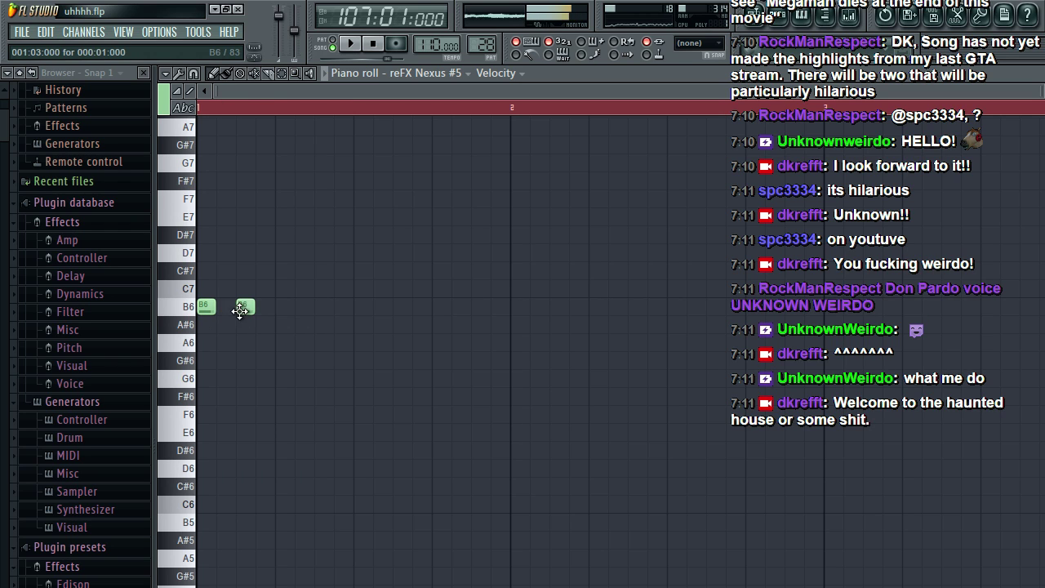
click(282, 341)
key(space)
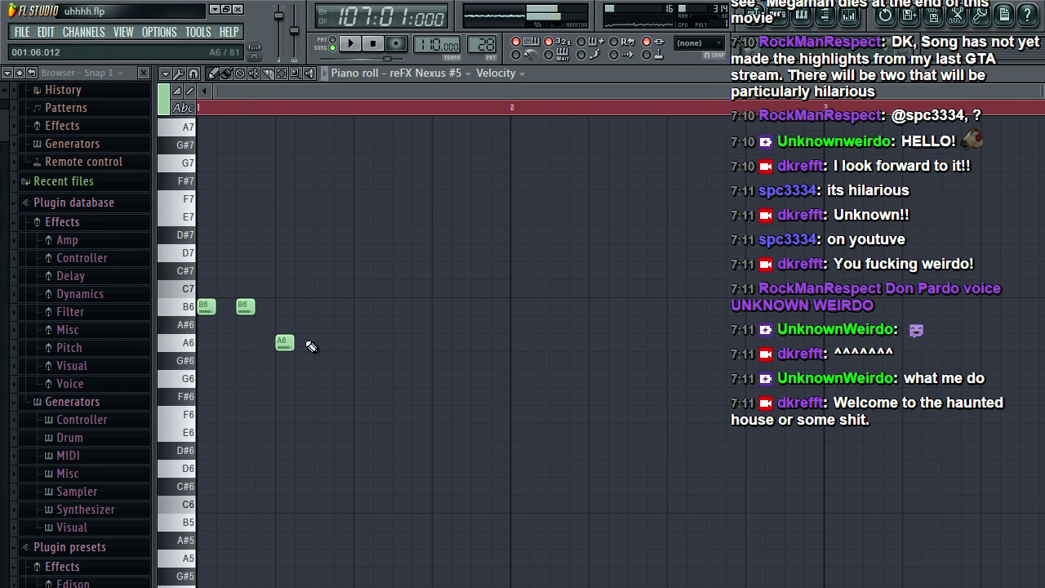
click(324, 307)
click(362, 343)
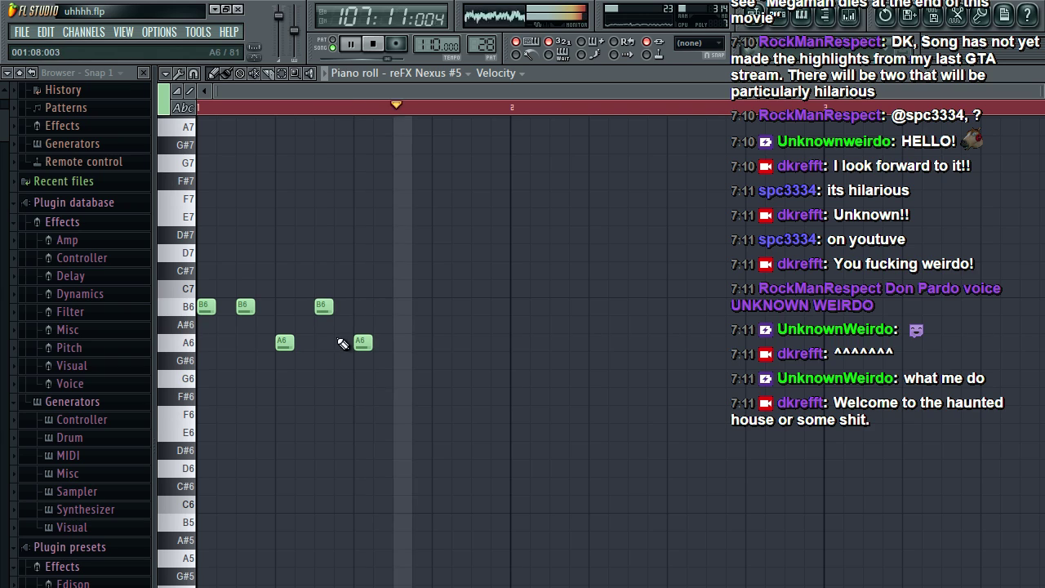
Step: Shift the last B6 and A6 of bar 1 two steps later, to steps 9 and 11, and play the phrase
drag(322, 307, 337, 308)
drag(359, 344, 380, 344)
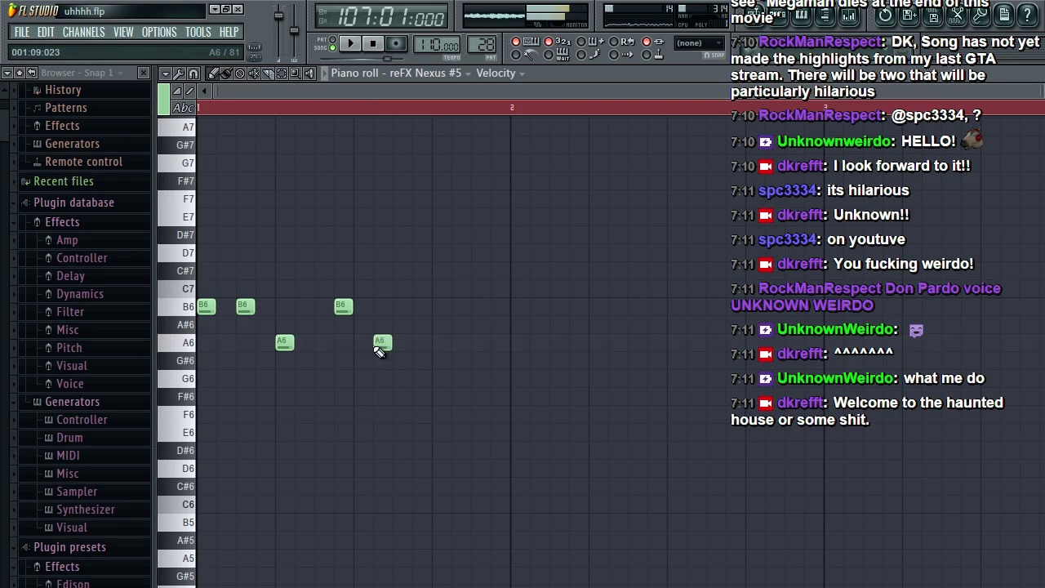
key(space)
key(space)
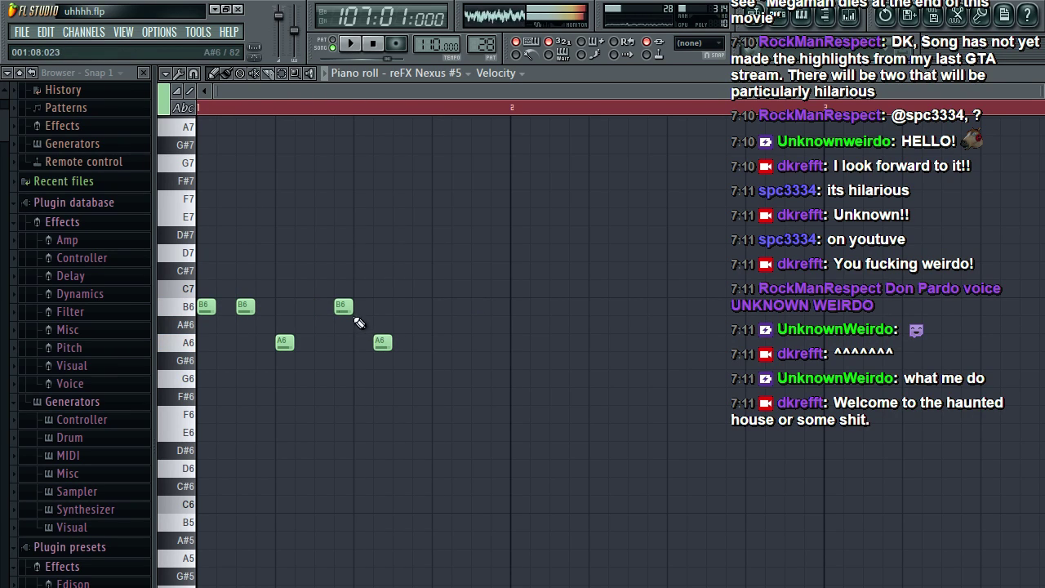
drag(344, 307, 363, 307)
drag(381, 343, 402, 343)
key(space)
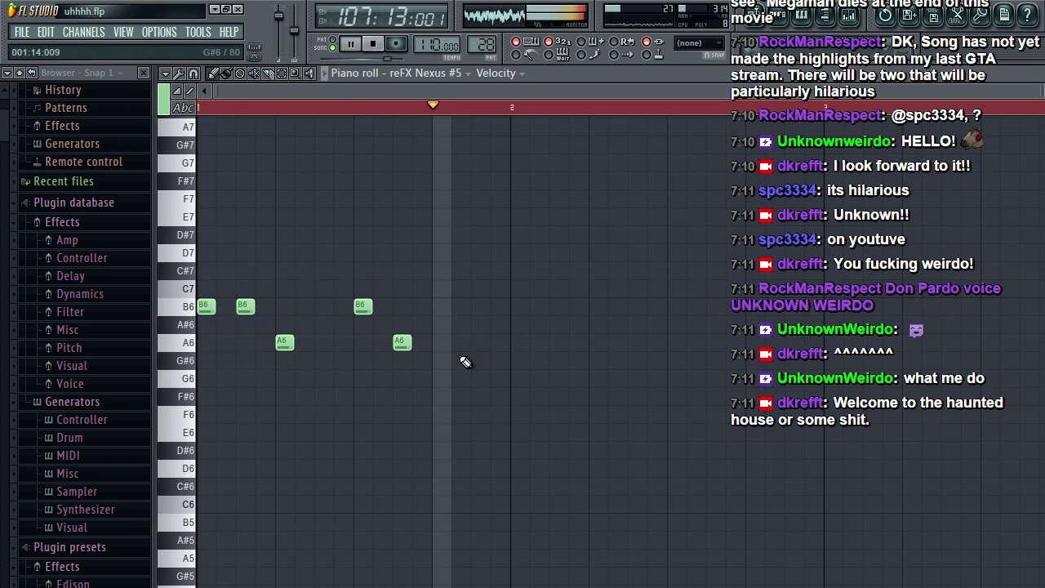
key(space)
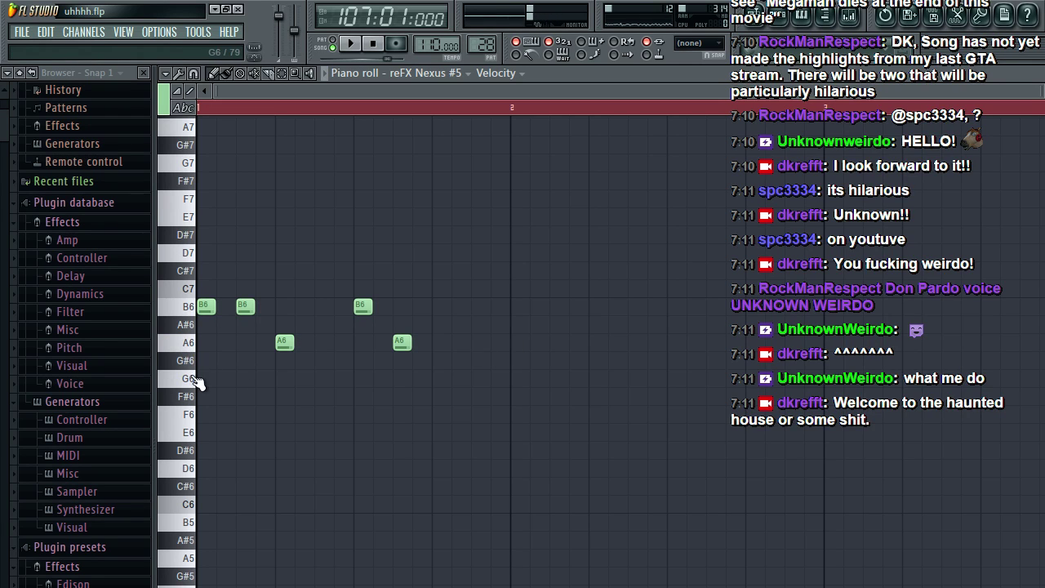
Step: Add a one-step G6 note at the start of bar 2 and play the melody
click(516, 380)
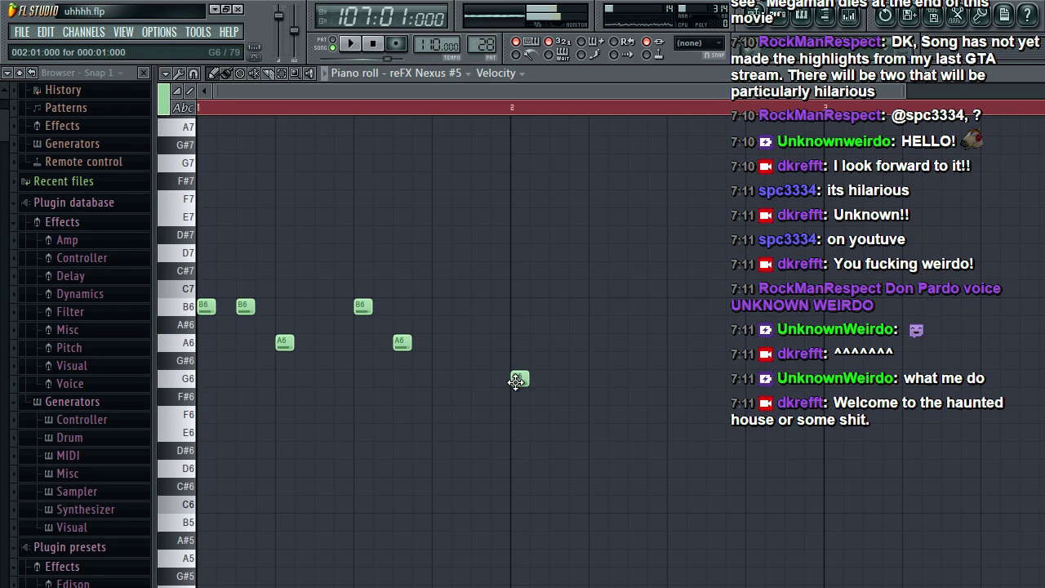
key(space)
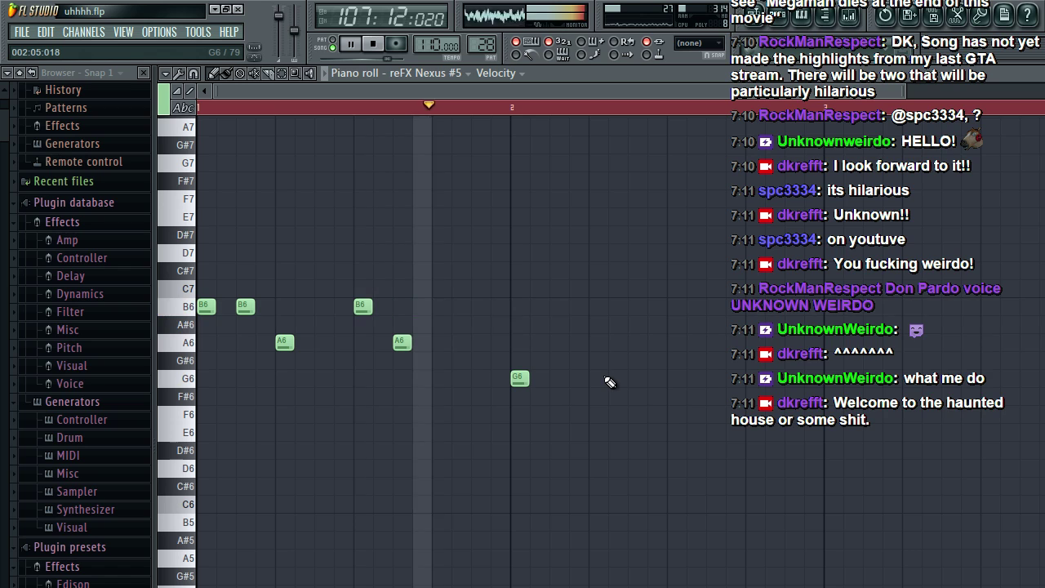
Step: Raise bar 2's opening note to A6, add one-step C7, A6 and C7 notes on steps 3, 5 and 7, and play them
key(space)
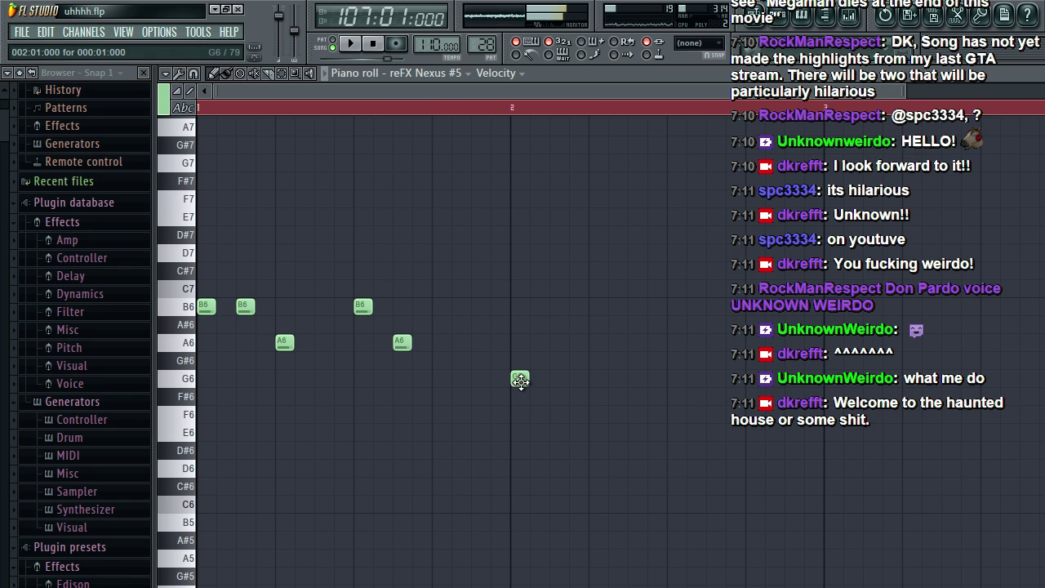
drag(521, 380, 519, 342)
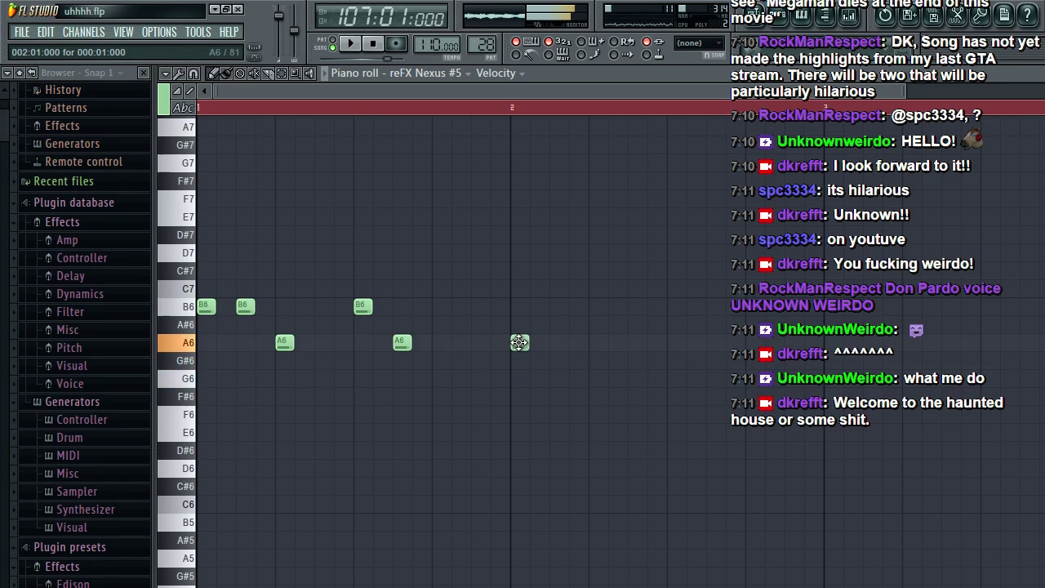
click(545, 289)
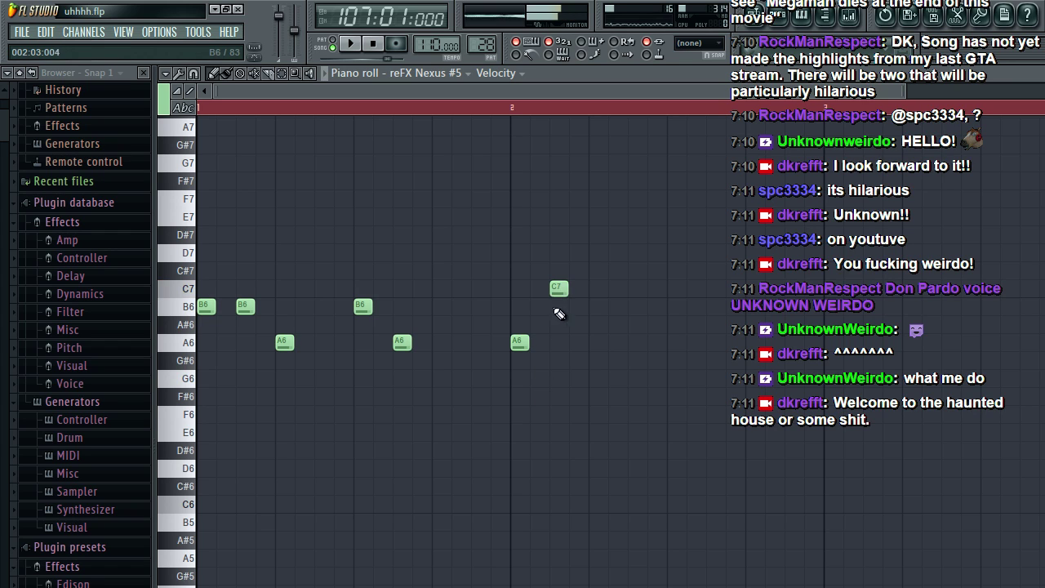
click(552, 292)
click(591, 343)
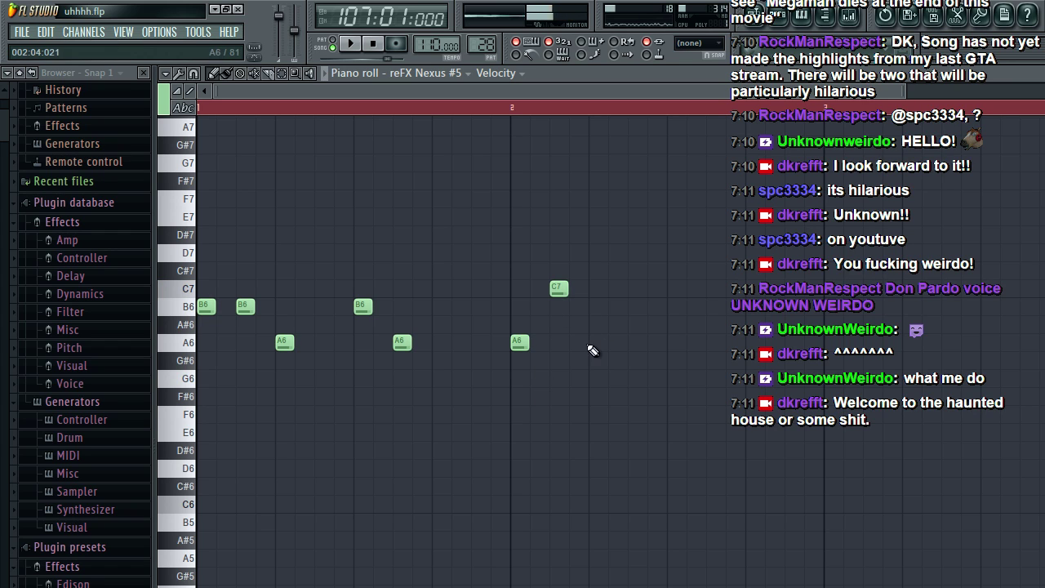
click(634, 289)
key(space)
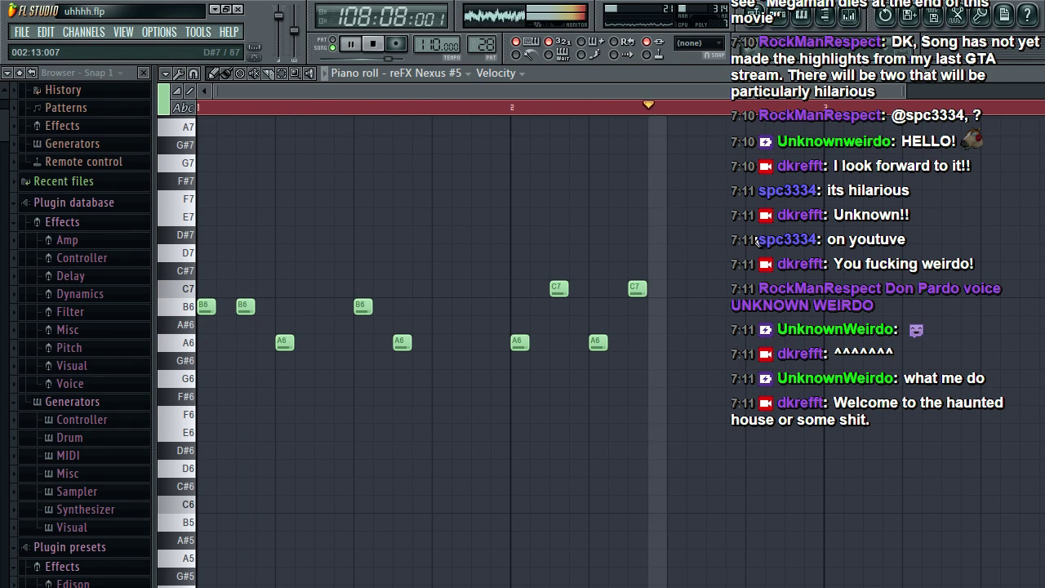
Step: Shift bar 2's opening A6 and C7 two steps earlier, to step 15 of bar 1 and step 1 of bar 2, and play the phrase
key(space)
drag(518, 343, 498, 345)
drag(553, 295, 533, 295)
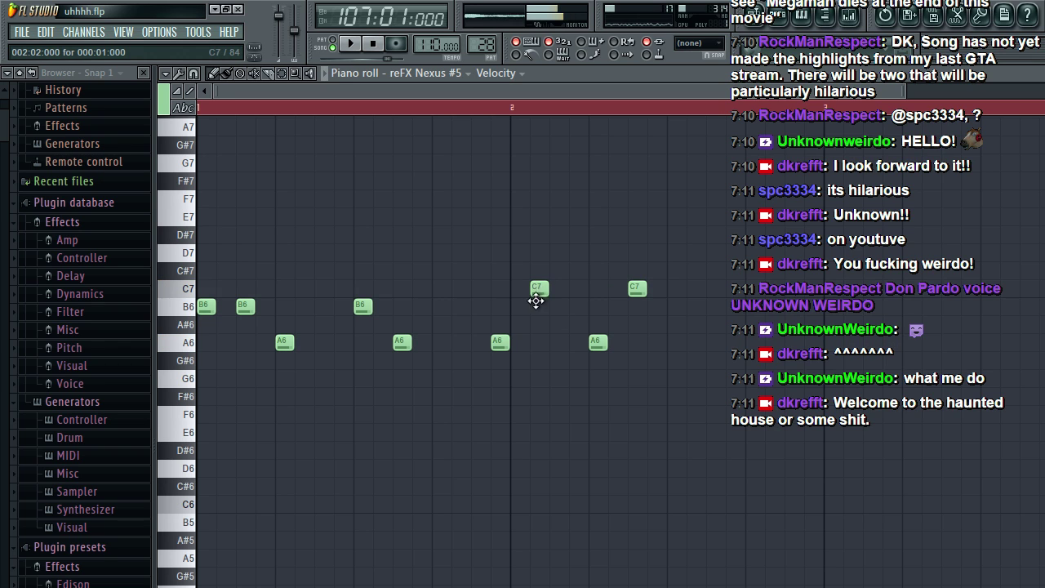
key(space)
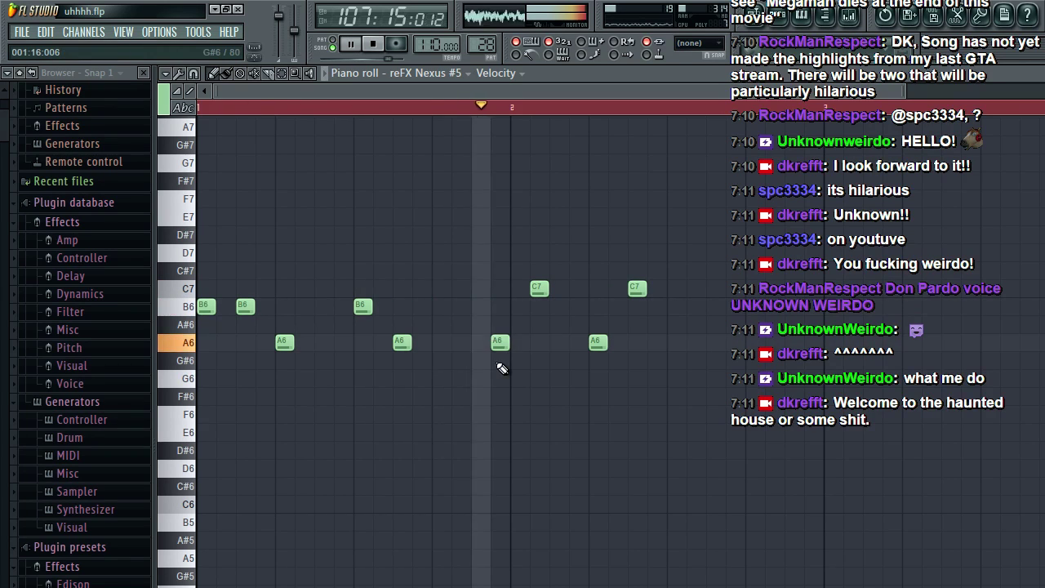
key(space)
drag(499, 343, 480, 343)
key(space)
drag(539, 289, 519, 289)
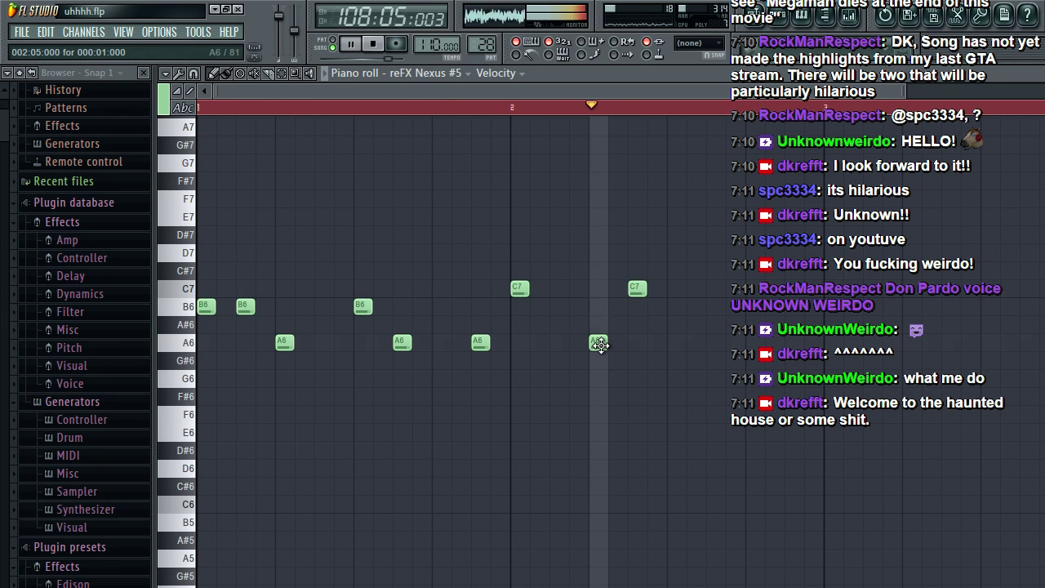
key(space)
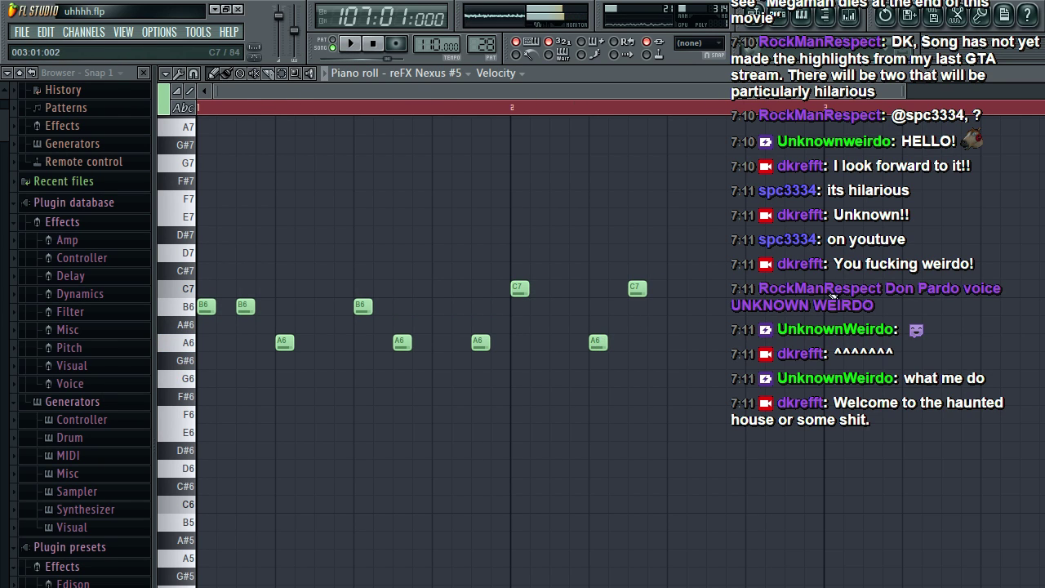
Step: Duplicate the whole two-bar melody so the copy starts at bar 3, and play the result
drag(827, 92, 453, 91)
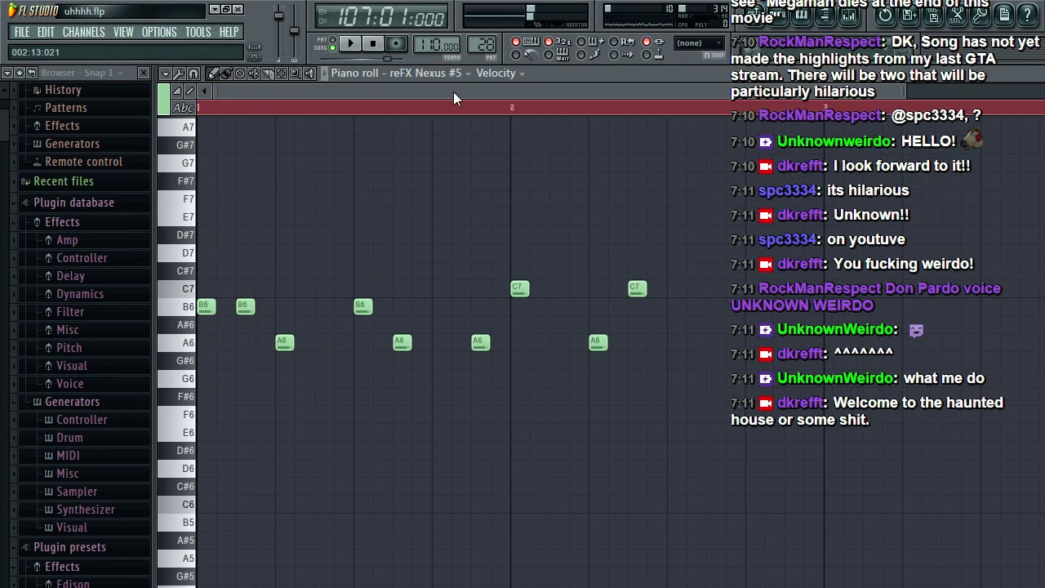
key(ctrl+a)
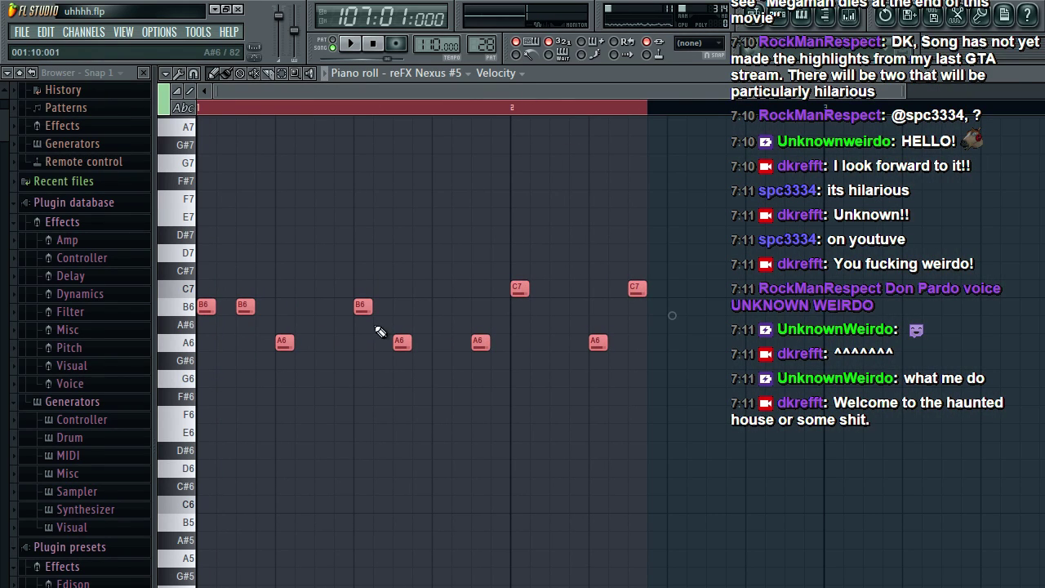
drag(197, 306, 870, 304)
key(space)
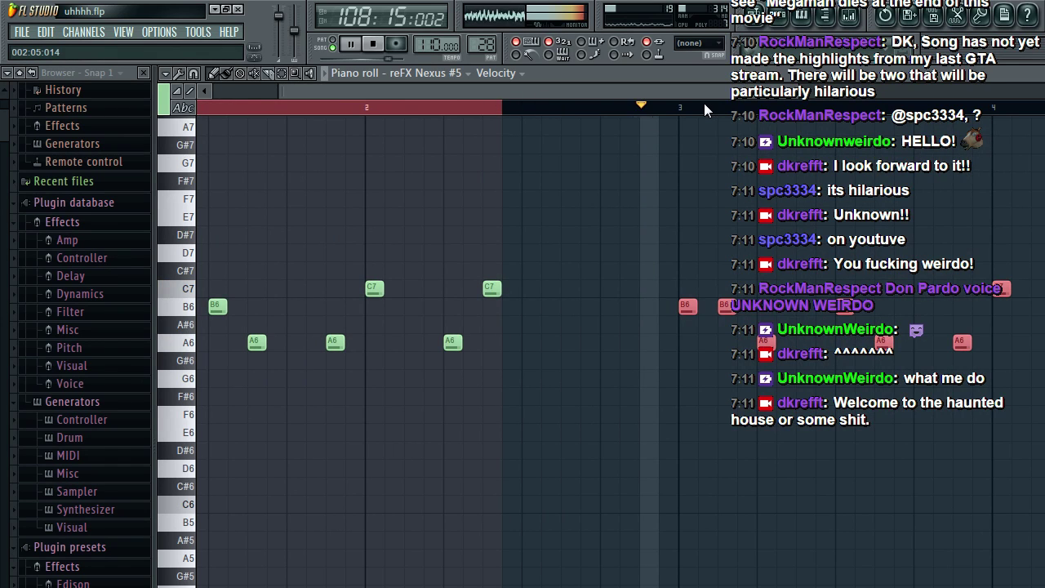
key(space)
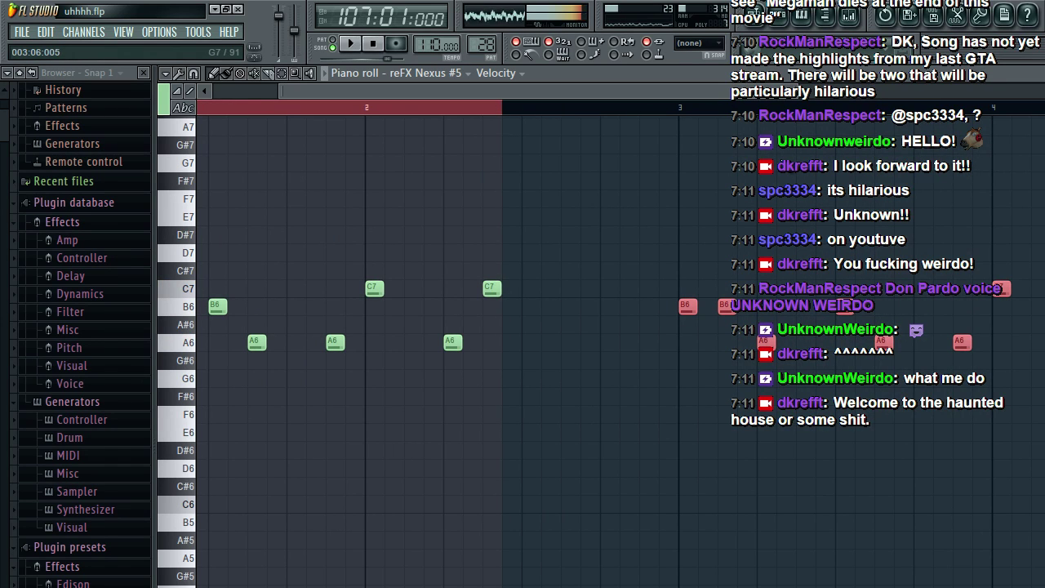
Step: Transpose the copied phrase at bar 3 down two semitones and play it from song bar 109
click(677, 110)
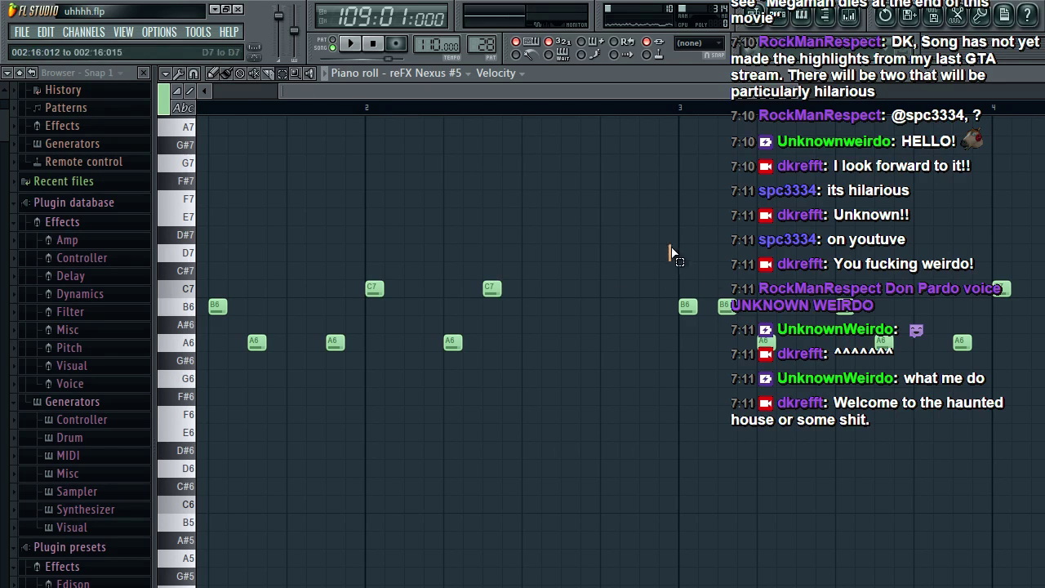
drag(669, 245, 1041, 445)
click(209, 73)
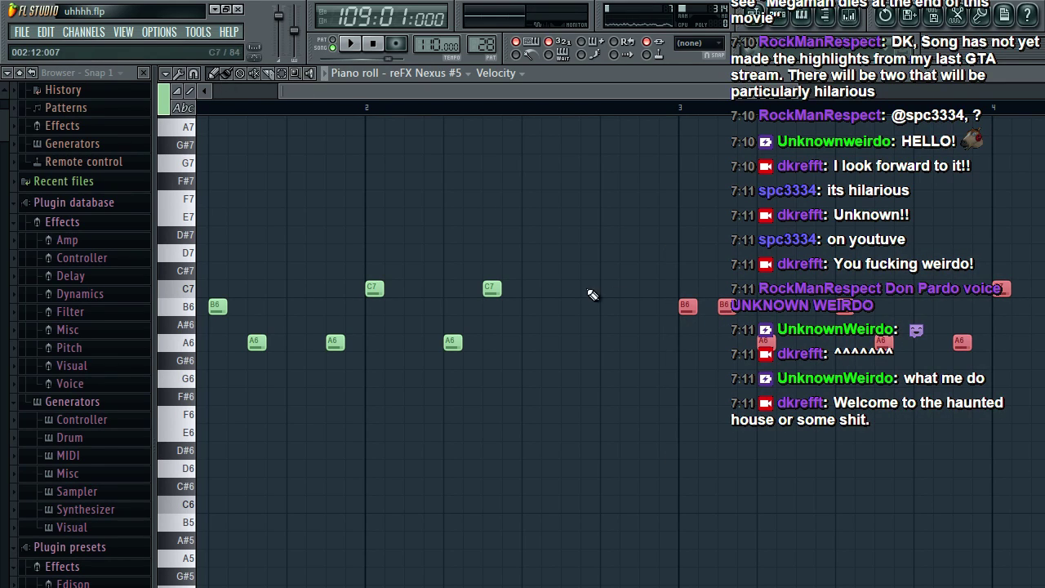
drag(685, 313, 685, 346)
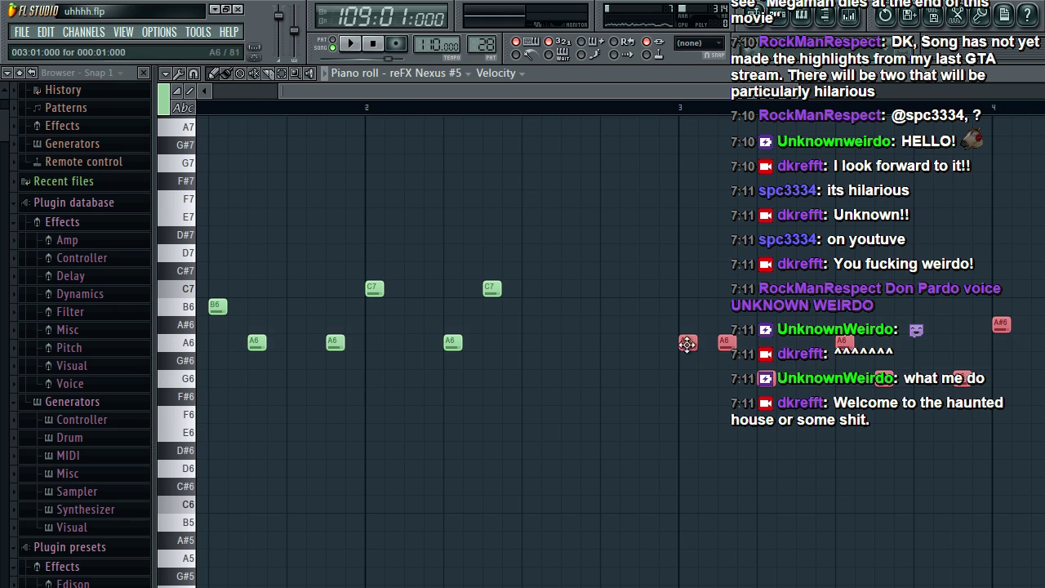
key(space)
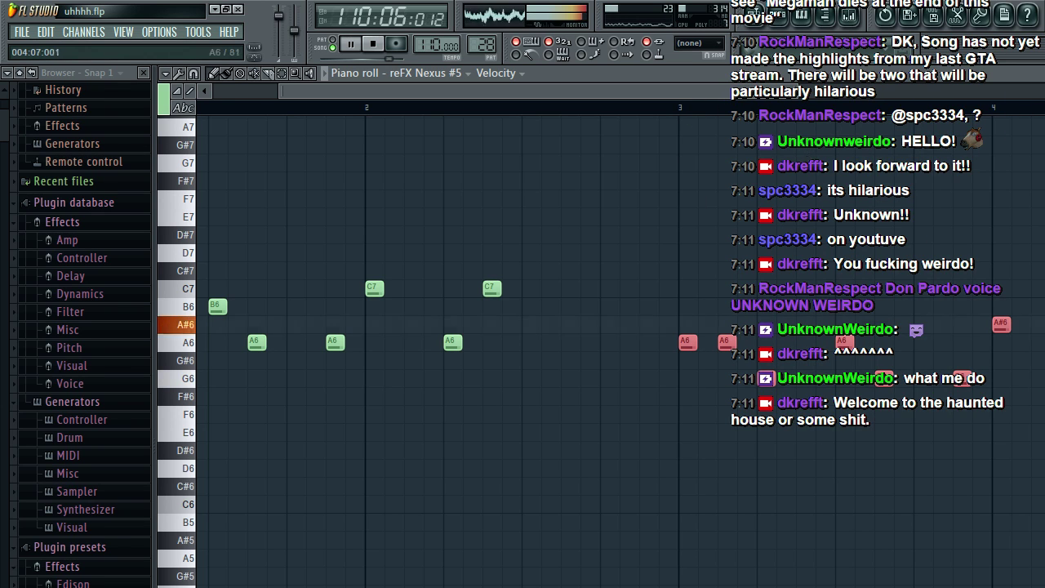
key(space)
Step: Try removing single notes from the transposed copy, undo the changes, and delete the entire duplicated phrase
right_click(999, 327)
key(space)
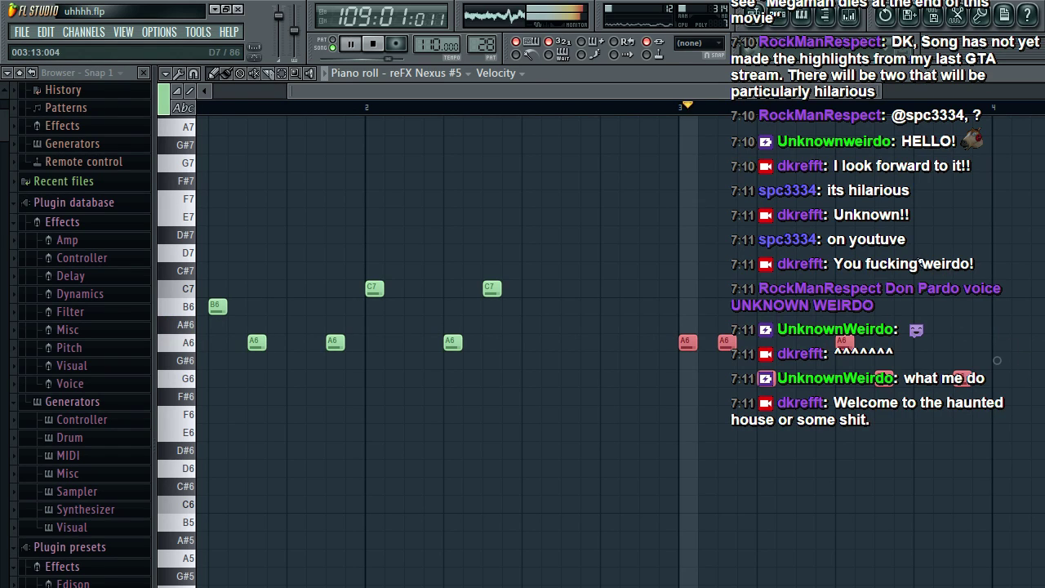
key(space)
right_click(1005, 353)
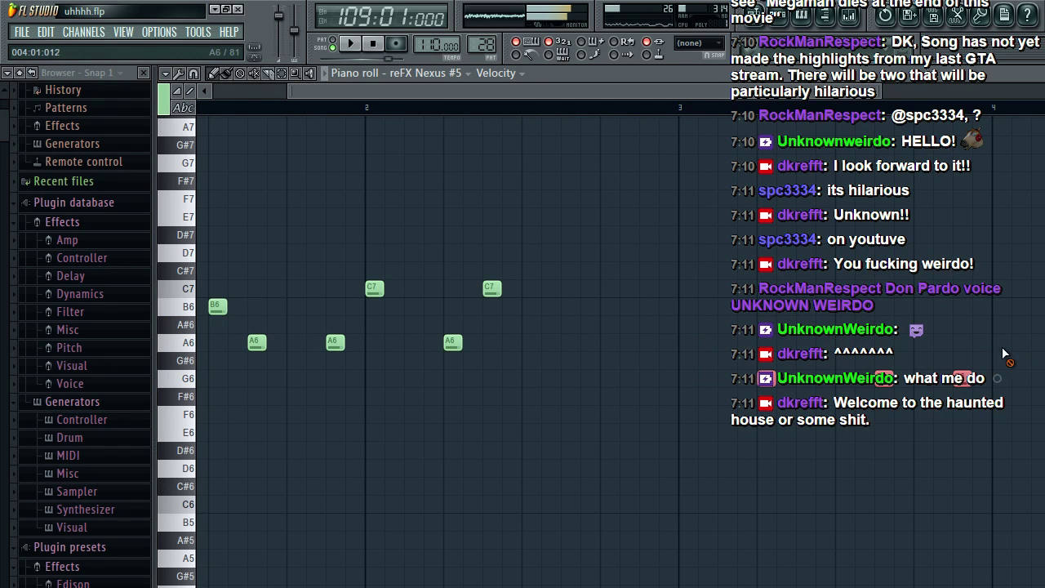
right_click(964, 379)
key(ctrl+z)
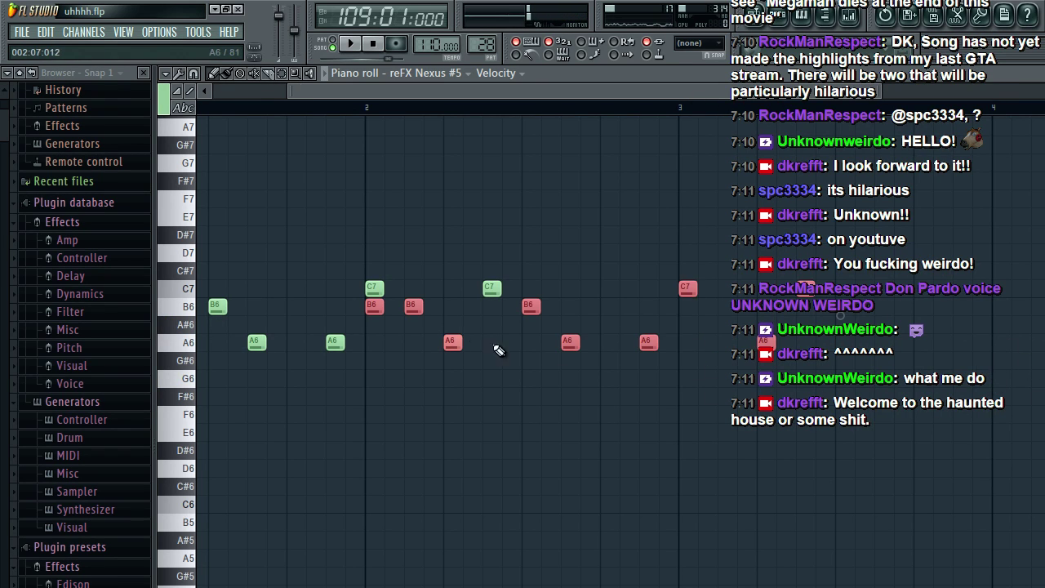
key(Delete)
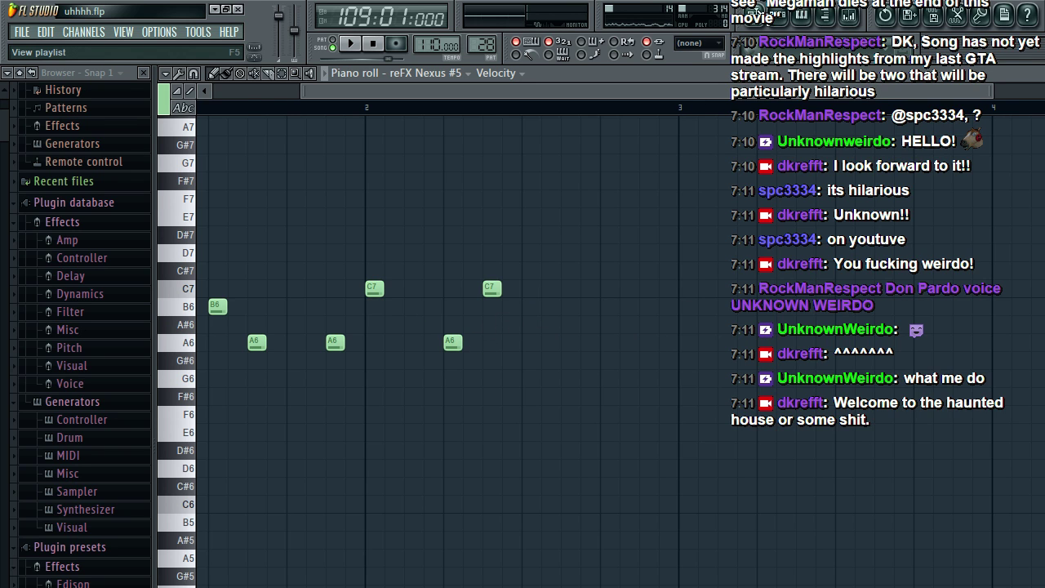
Step: Copy all long notes from the reFX Nexus #4 part of Track 6's bar 107 clip into bridge luv's reFX Nexus #5 part
click(757, 14)
double_click(735, 355)
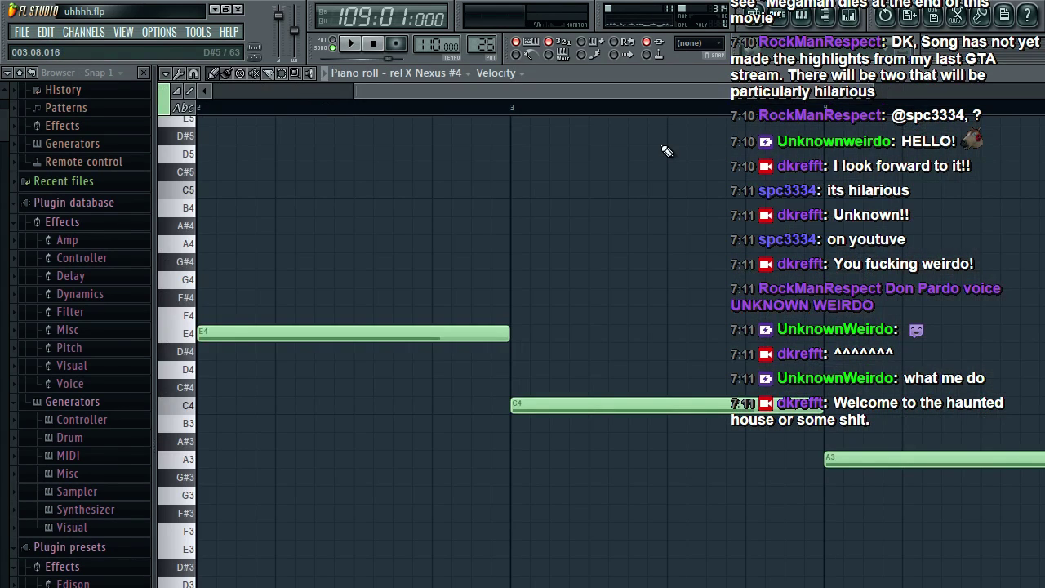
key(ctrl+a)
click(752, 13)
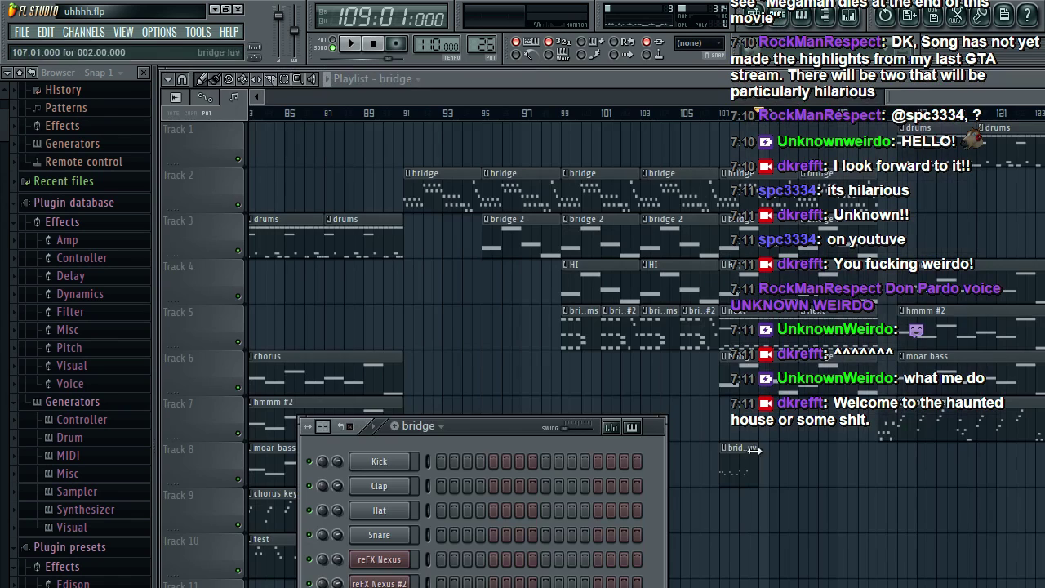
double_click(728, 466)
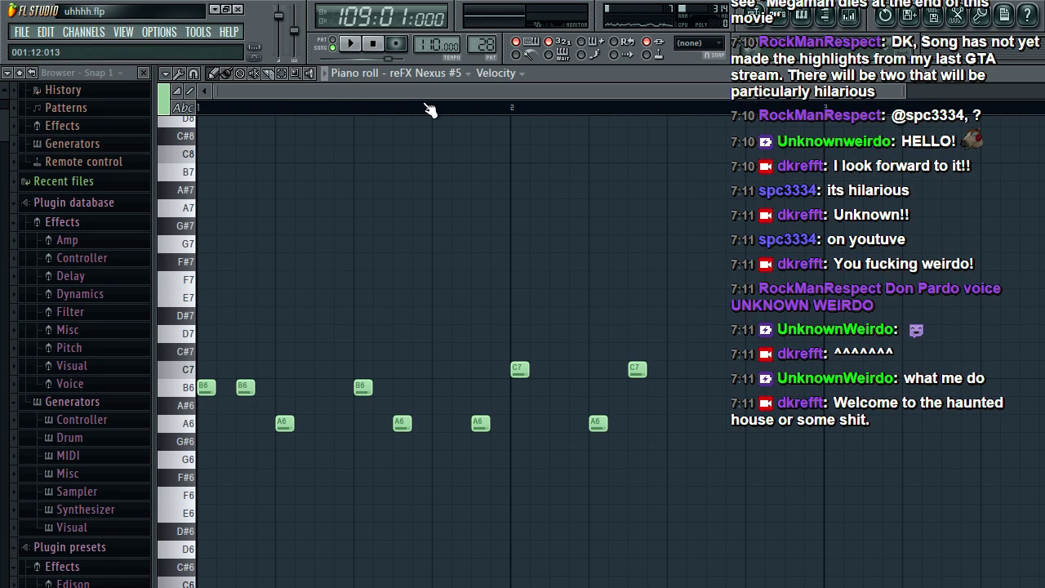
scroll(553, 474, down, 10)
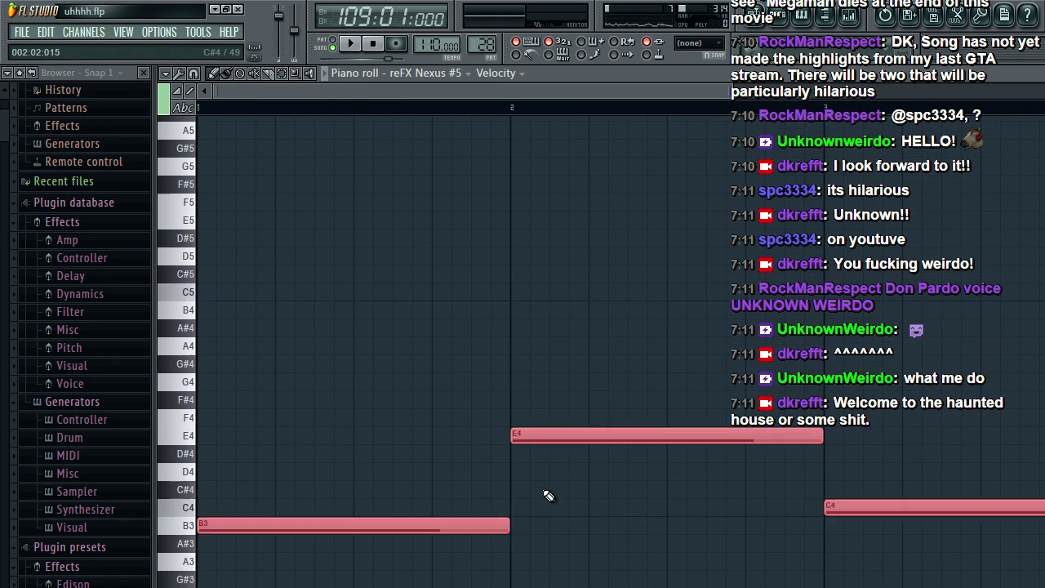
Step: Compare the pitches of the pasted long notes with the melody above them and play the passage briefly
scroll(546, 496, up, 7)
scroll(549, 496, up, 1)
scroll(455, 487, down, 6)
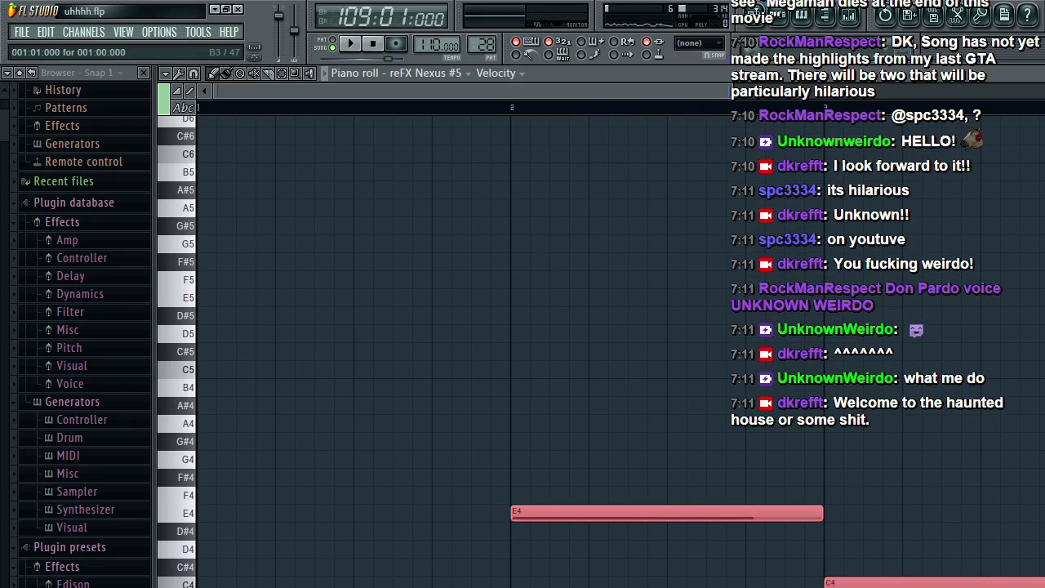
scroll(276, 436, up, 10)
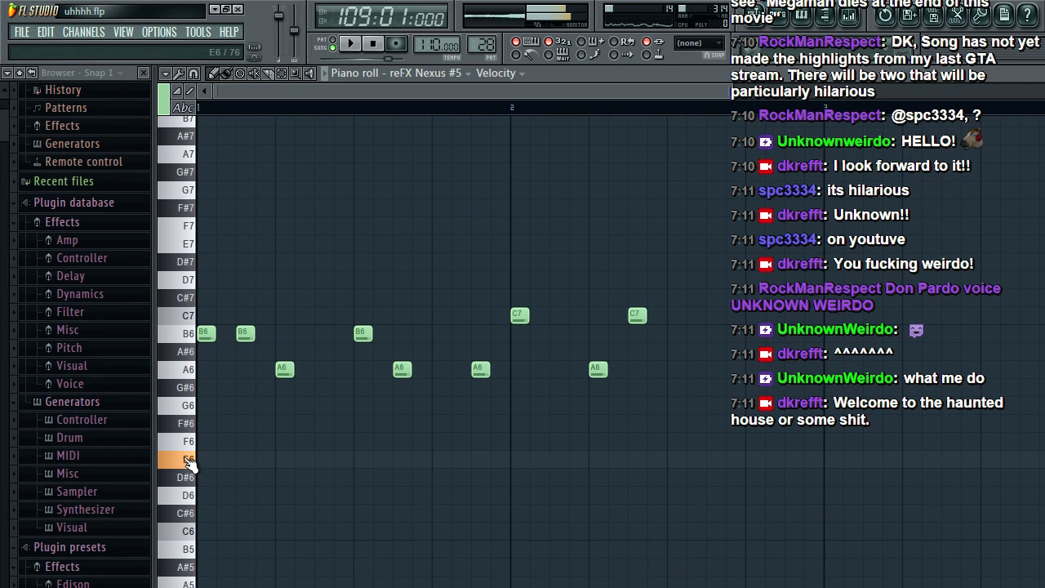
scroll(245, 464, down, 10)
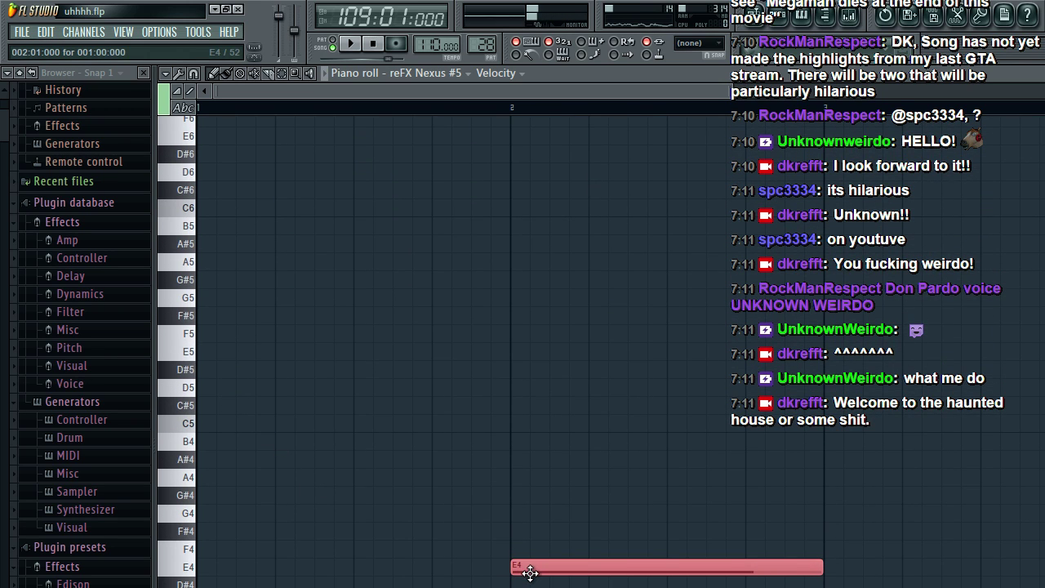
scroll(531, 573, up, 10)
key(space)
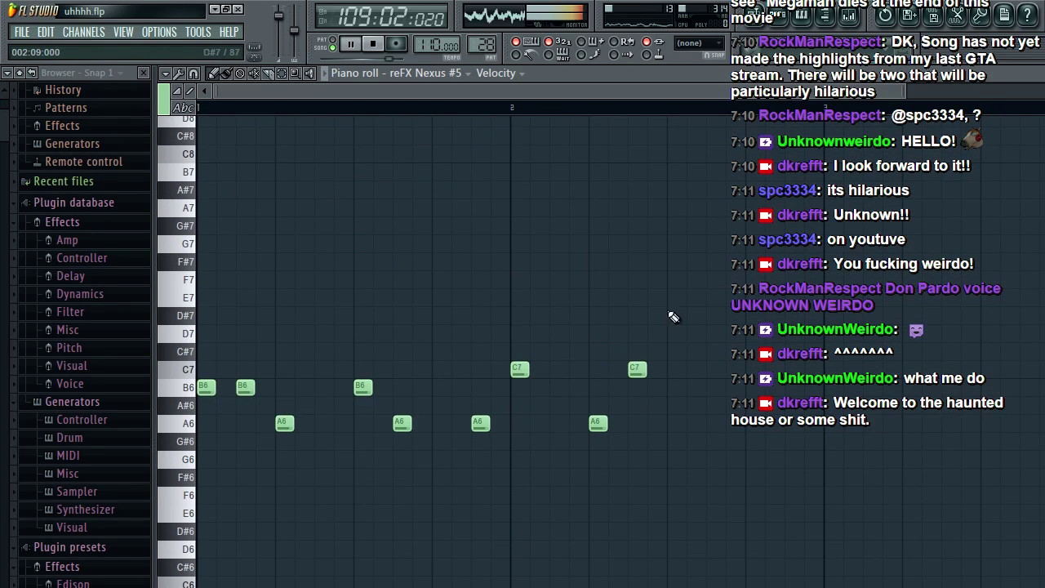
key(space)
Step: Try a C6 at the start of bar 3, replace it with a one-step C7, and play the melody from bar 107
scroll(827, 357, down, 6)
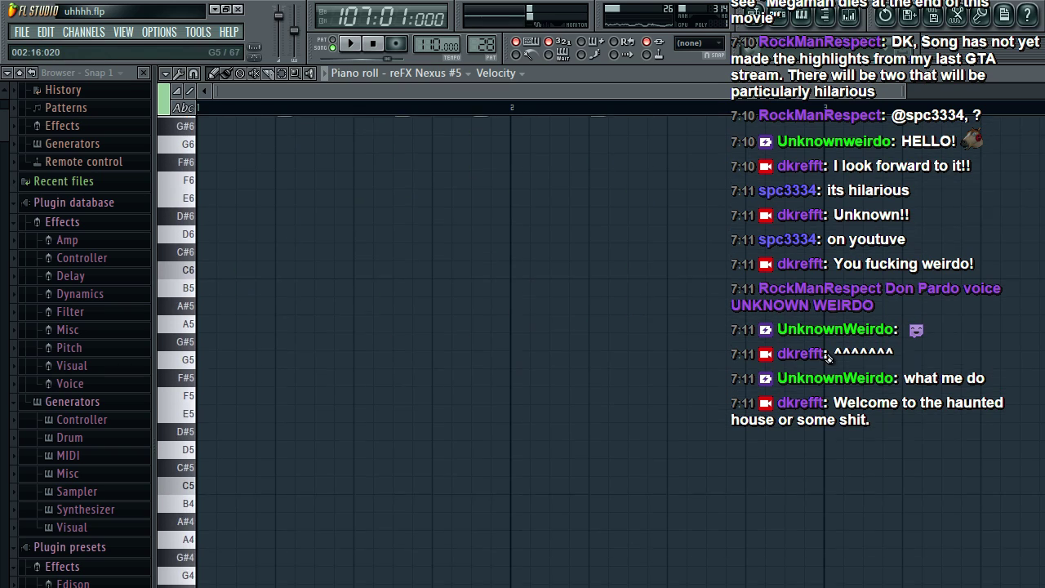
scroll(886, 527, up, 5)
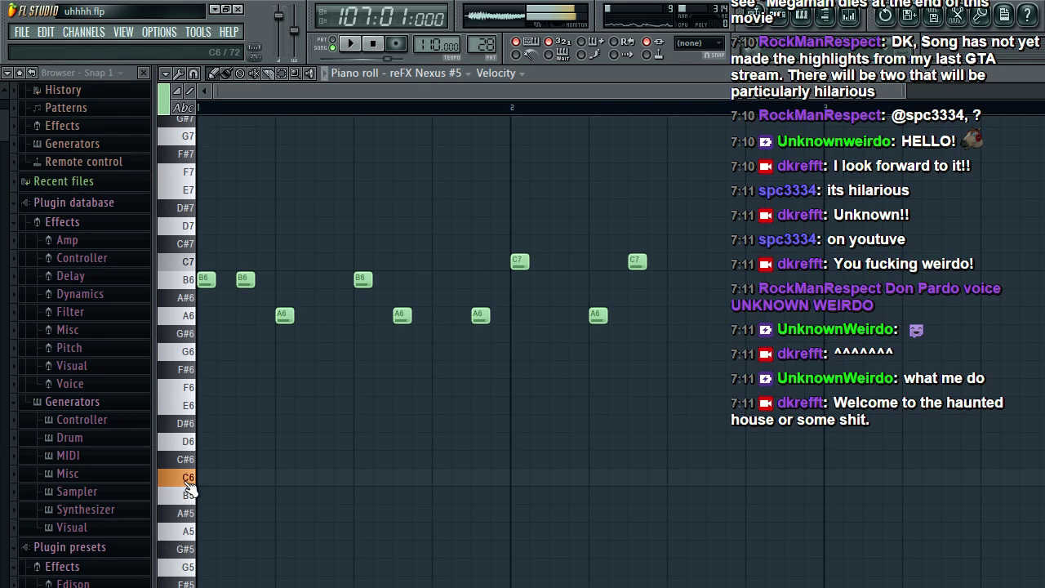
click(832, 477)
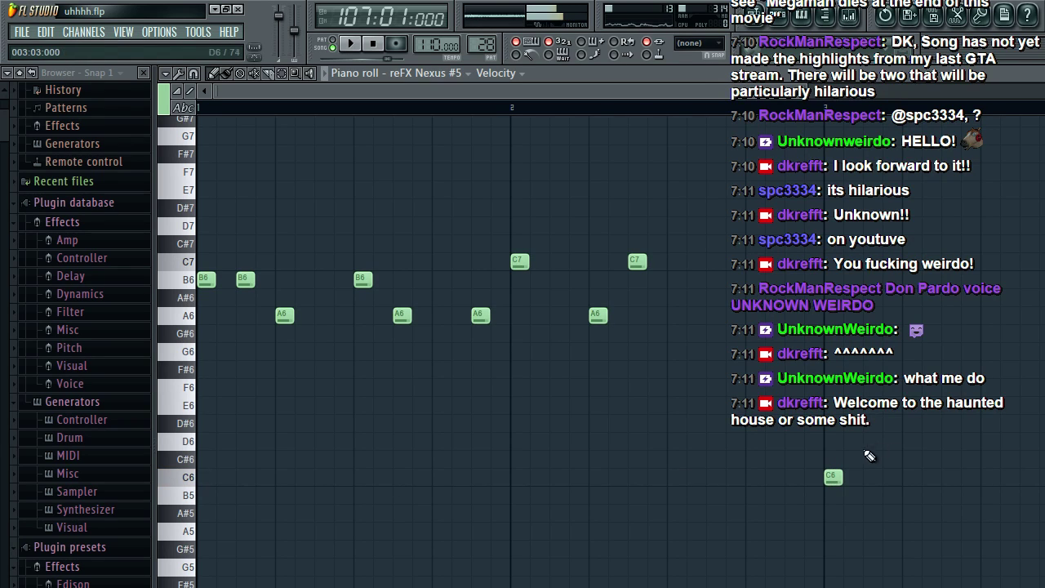
right_click(834, 480)
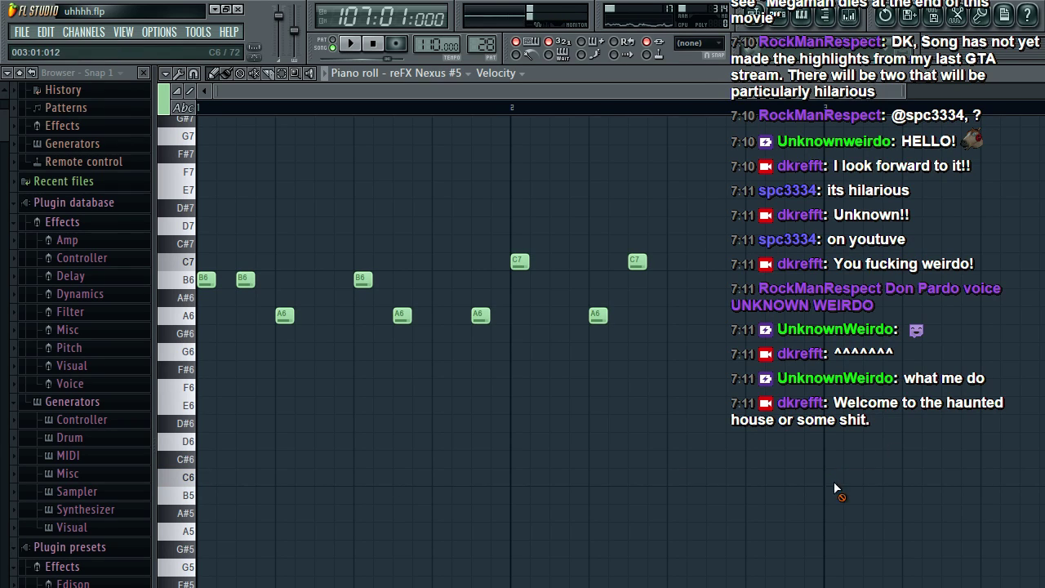
key(space)
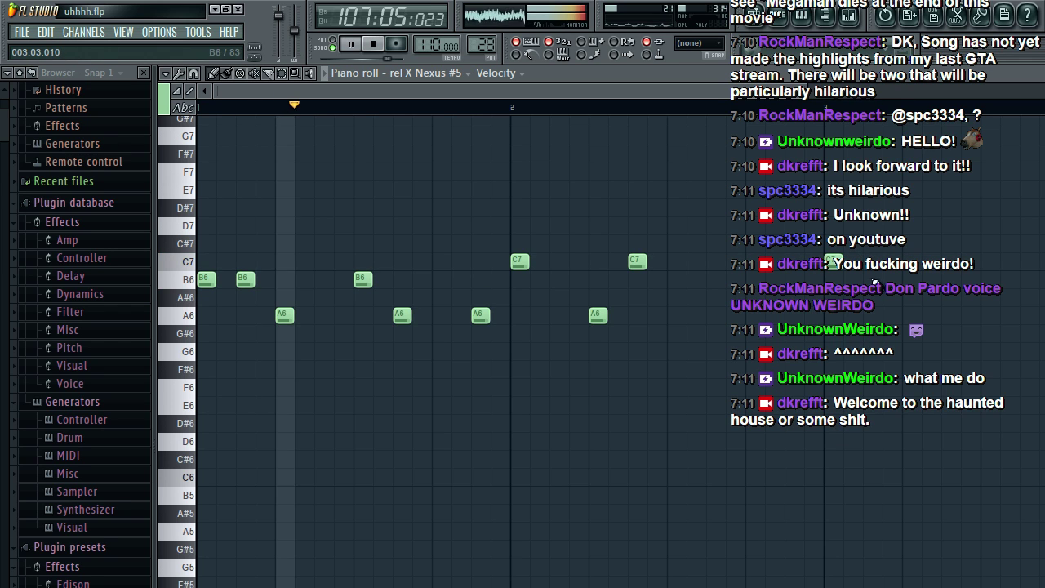
scroll(899, 282, up, 2)
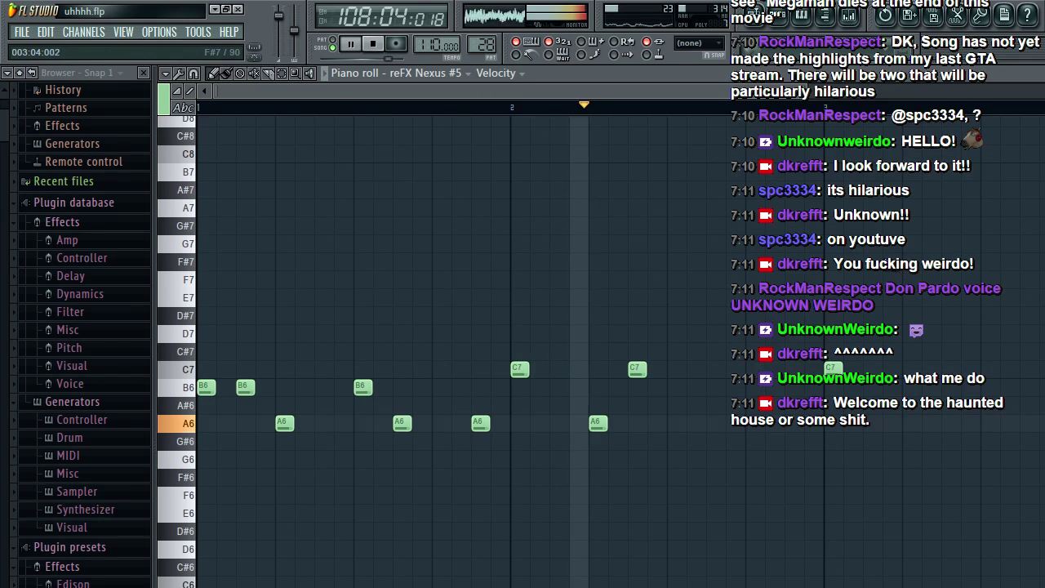
Step: Add a one-step A6 at step 5 of bar 3 and play the melody from bar 107
key(space)
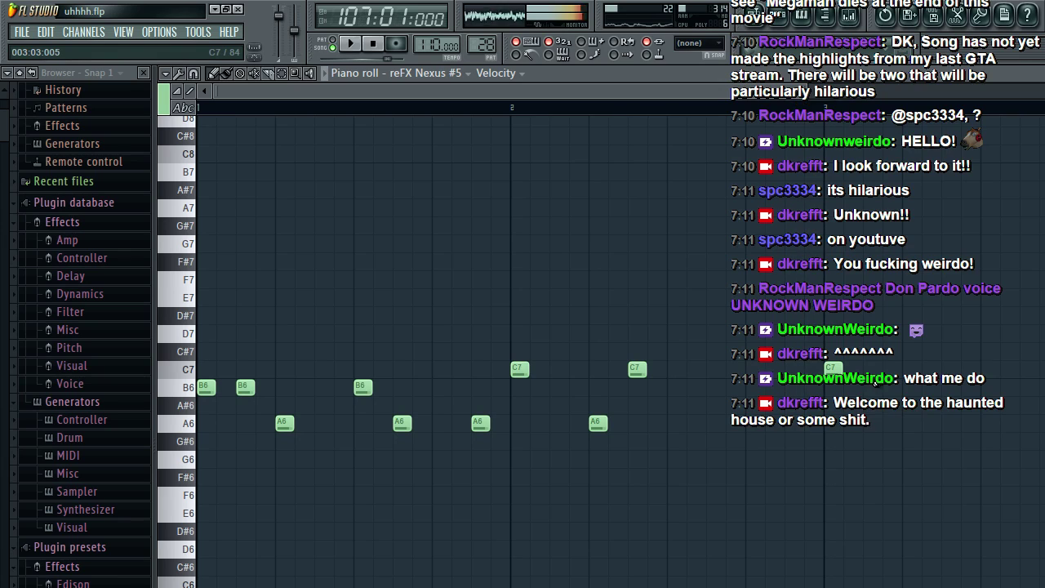
click(869, 411)
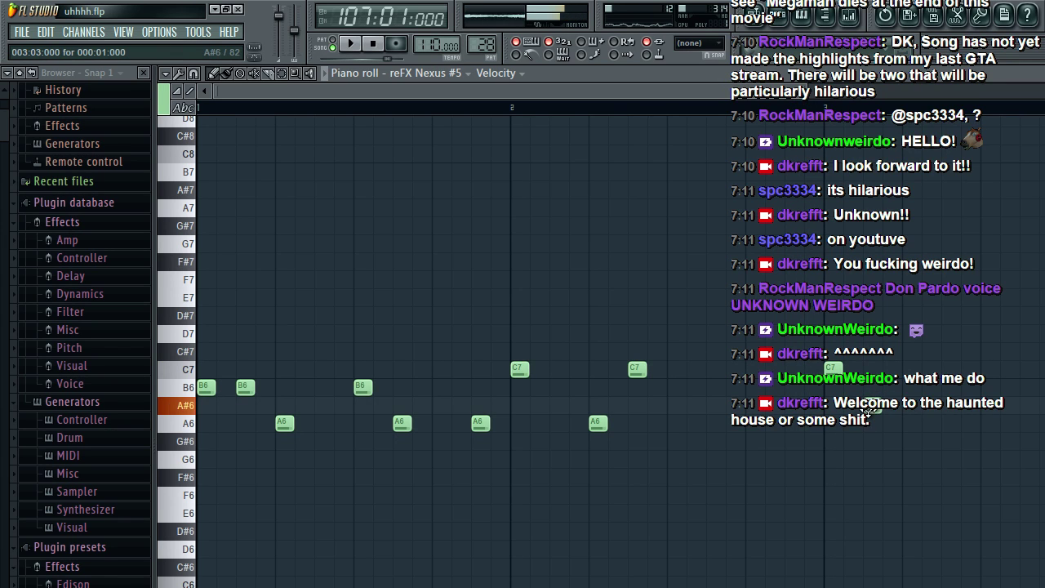
drag(873, 411, 872, 431)
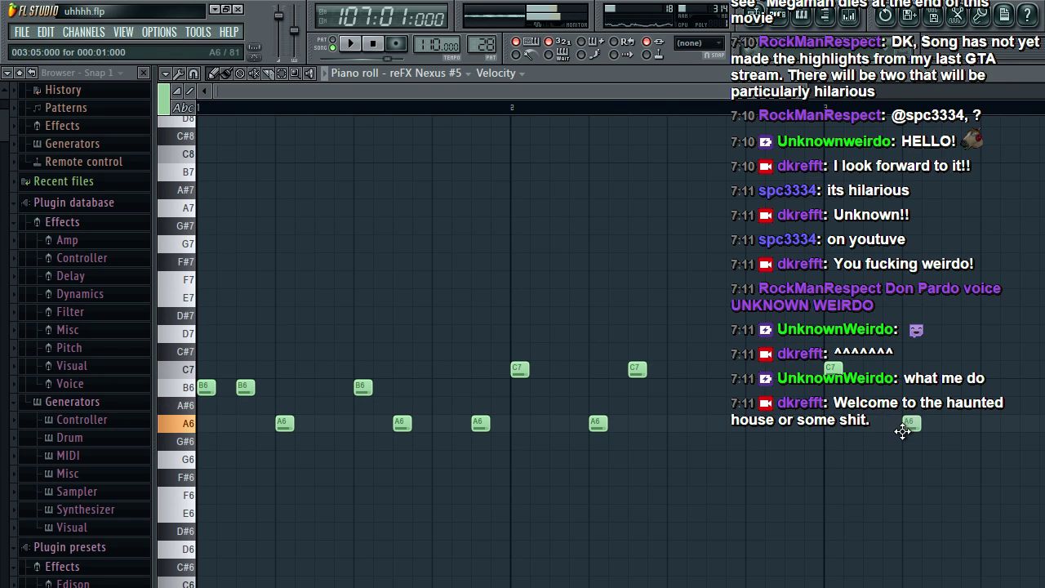
key(space)
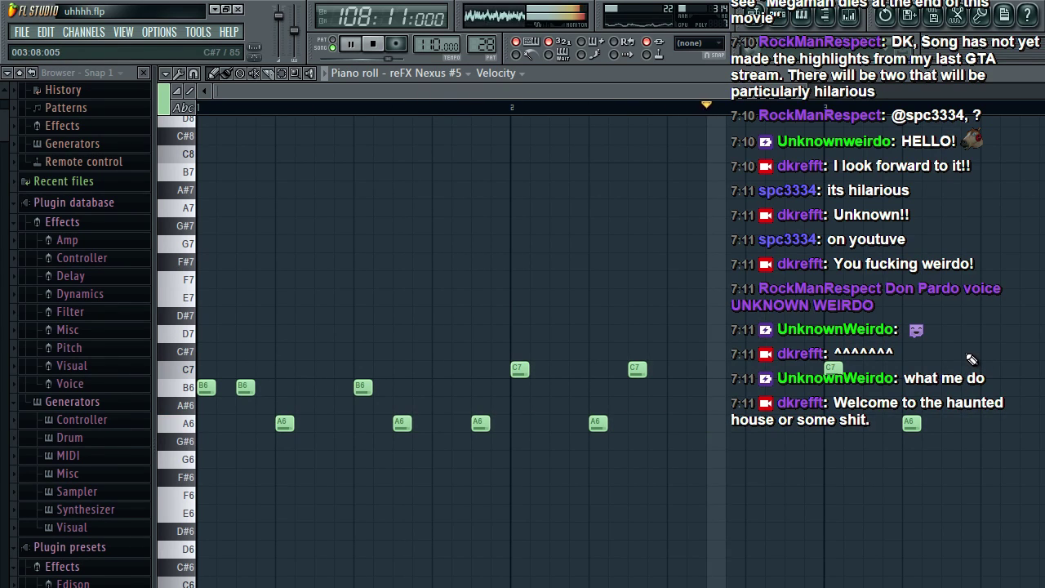
key(space)
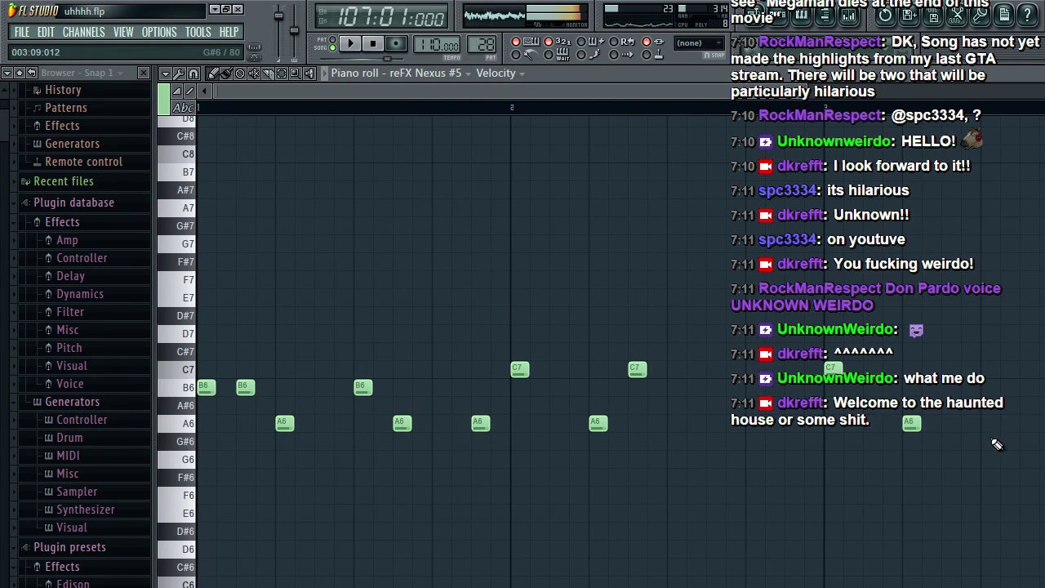
Step: Add a one-step C7 at step 9 and an A6 at step 13 of bar 3, and play the melody
click(986, 422)
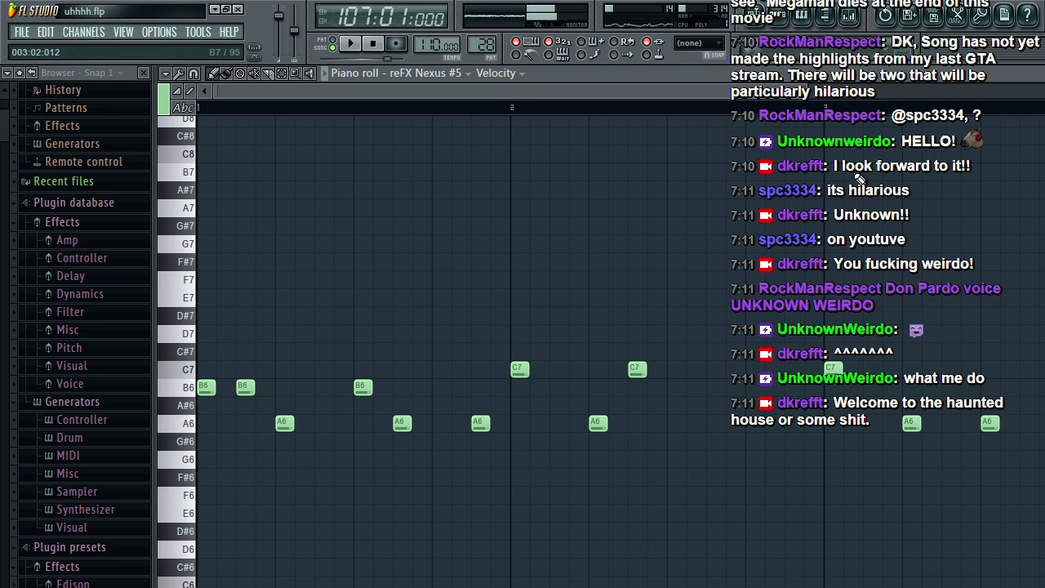
scroll(891, 446, right, 2)
drag(885, 422, 885, 369)
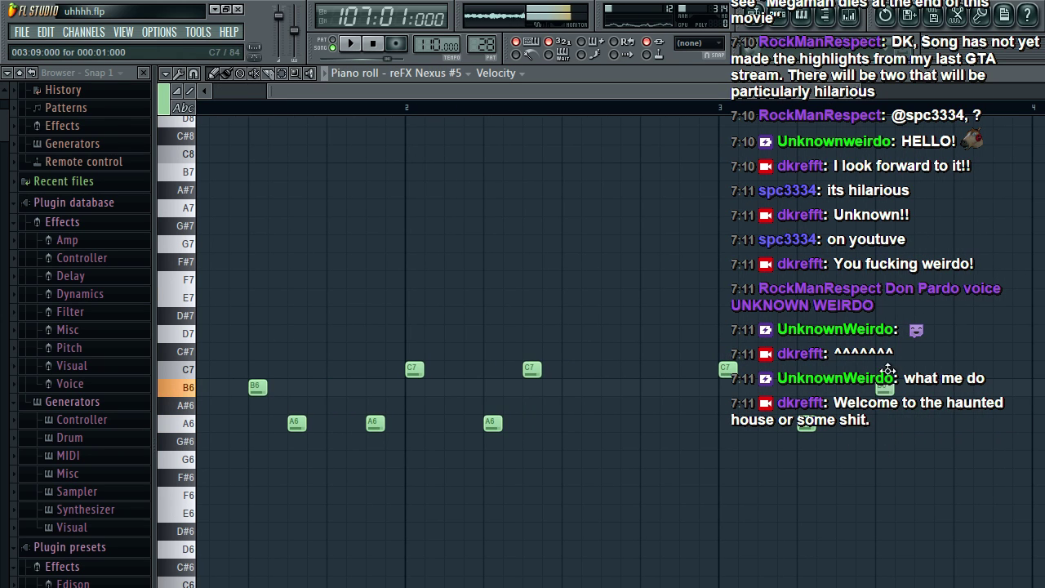
click(963, 422)
key(space)
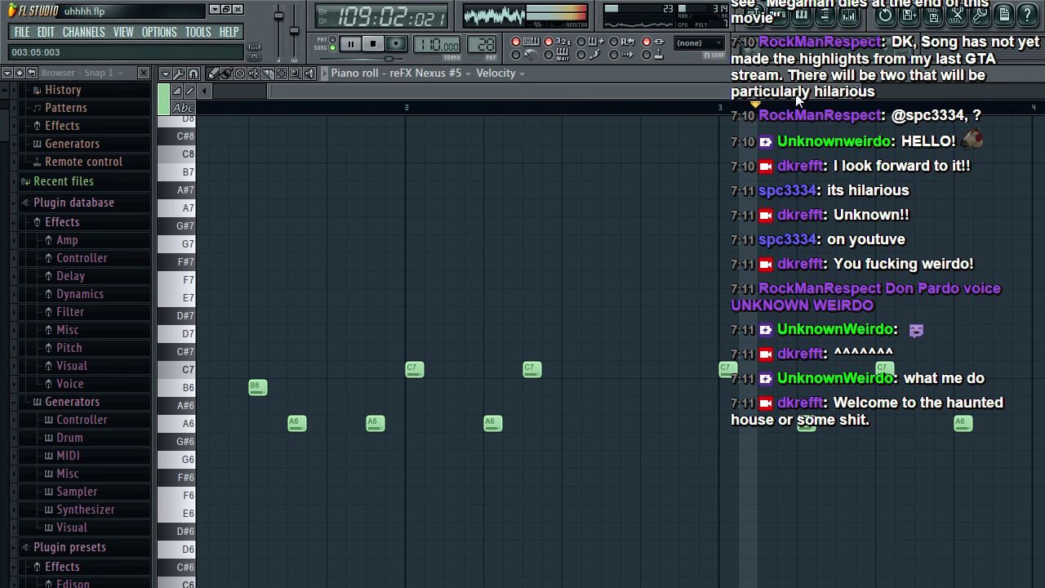
key(space)
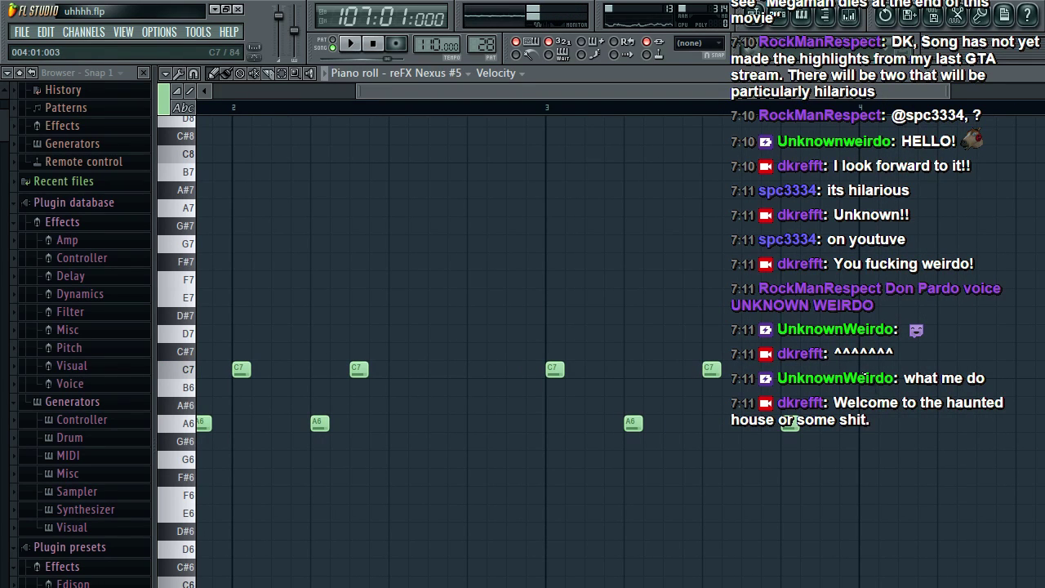
Step: Add C7, A6, F6 and D6 notes at steps 1, 2, 3 and 5 of bar 4, and play from bar 109
click(866, 369)
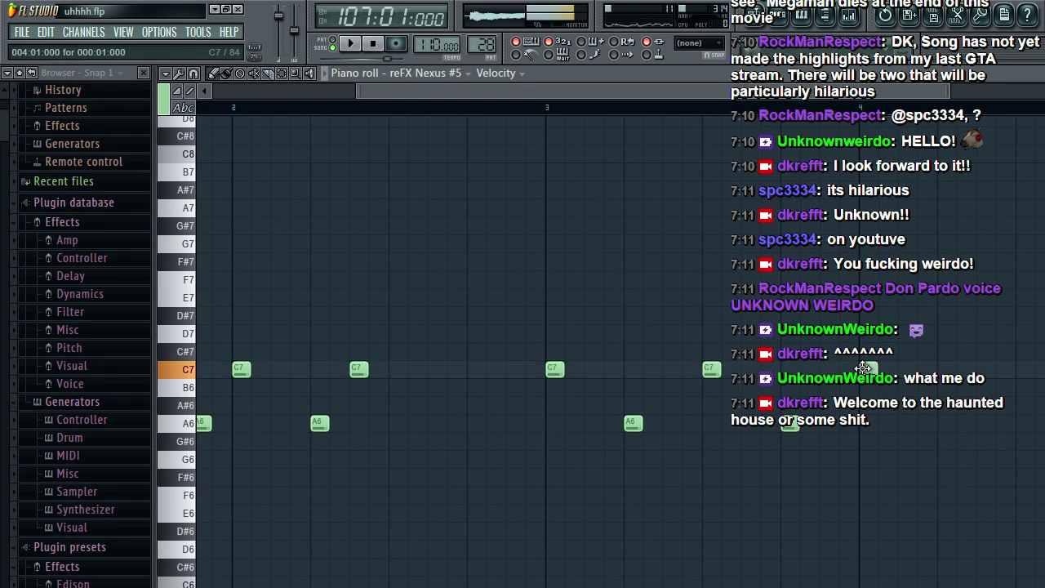
click(887, 422)
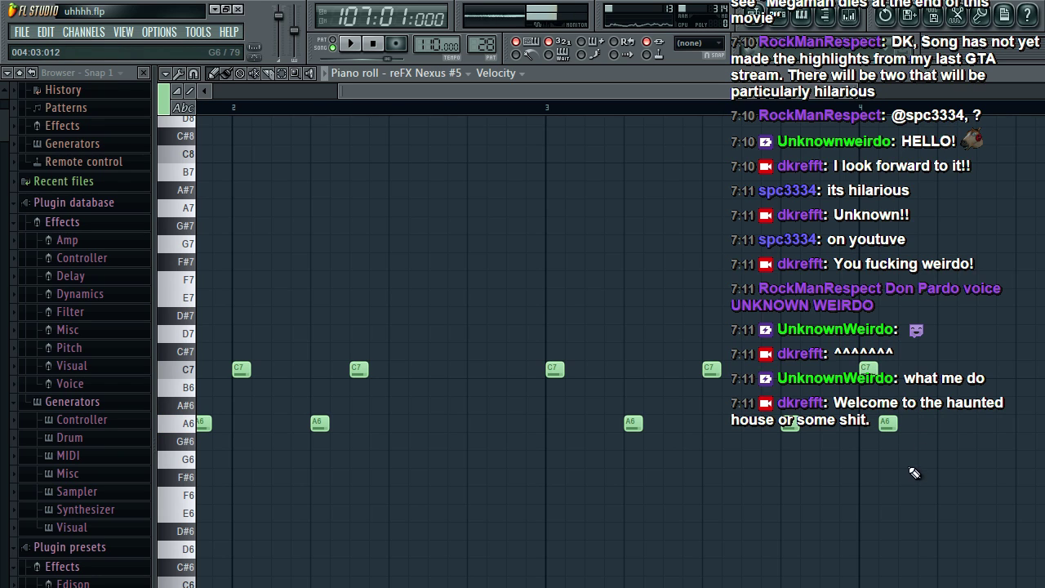
click(907, 477)
drag(907, 498, 948, 549)
click(948, 532)
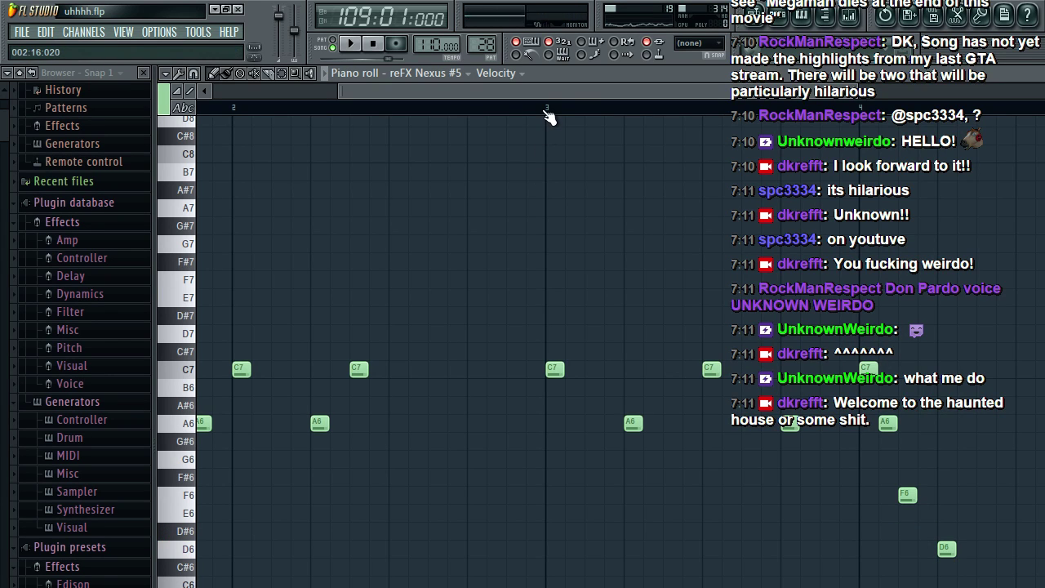
key(space)
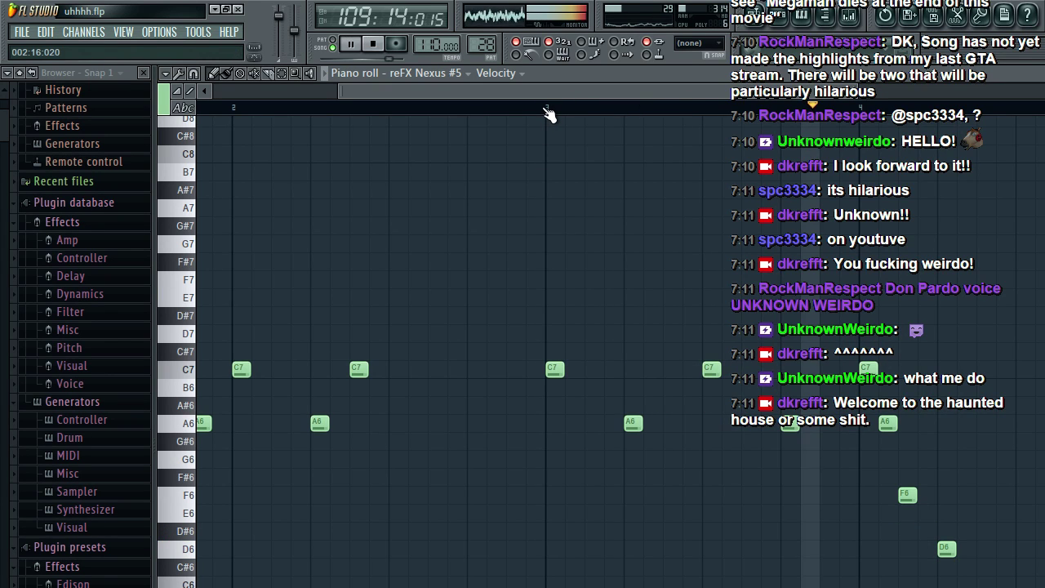
key(space)
Step: Space out bar 4 by moving A6 to step 3, F6 to step 5 and D6 to step 8, and play it
drag(886, 423, 905, 422)
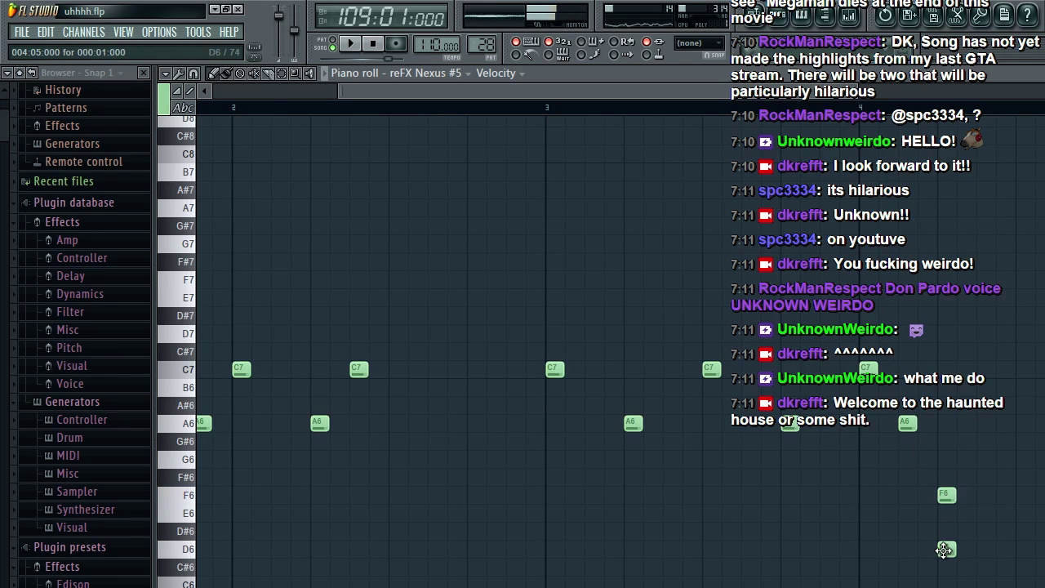
drag(947, 549, 997, 558)
key(space)
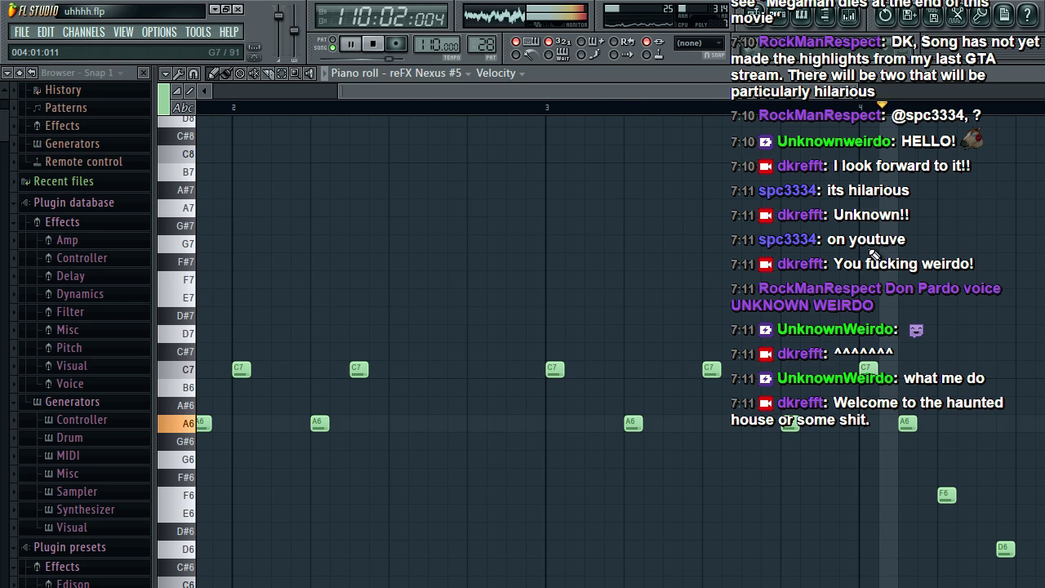
Step: Try bar 4's last note at A6, move it to C7 at step 7, and play the phrase
drag(1006, 552, 1007, 423)
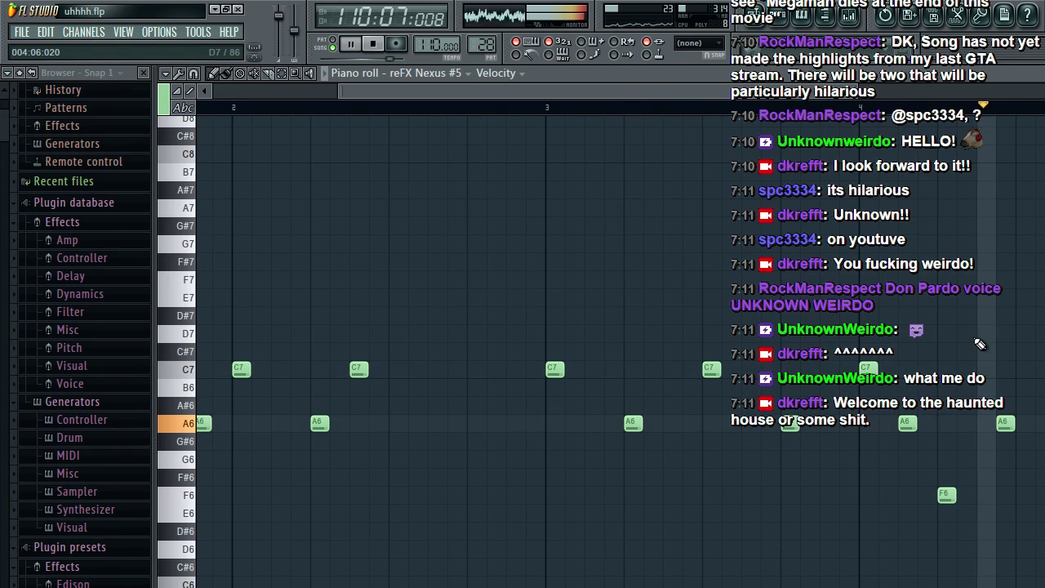
drag(1007, 425, 989, 361)
key(space)
key(space)
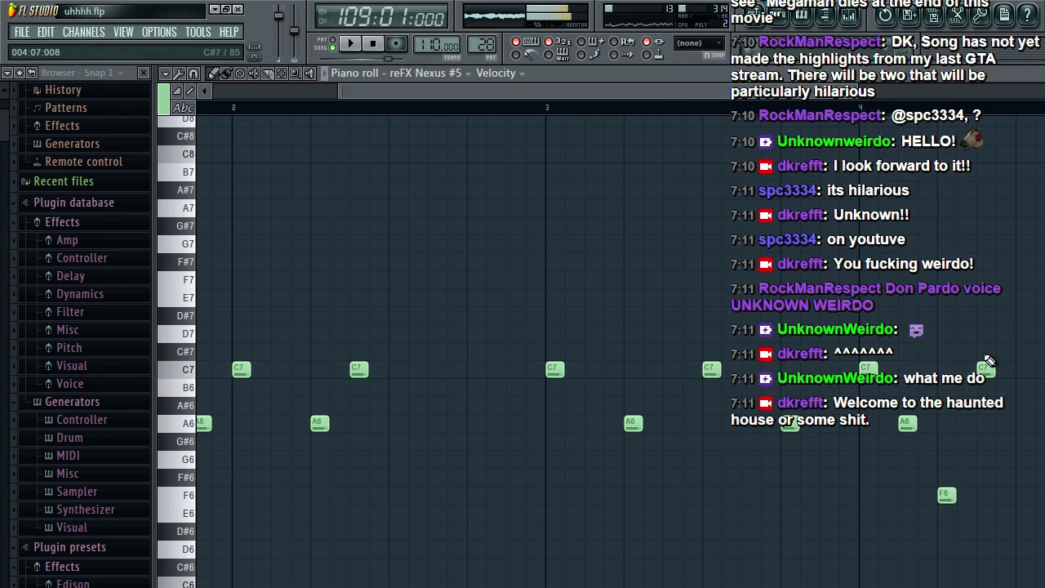
key(space)
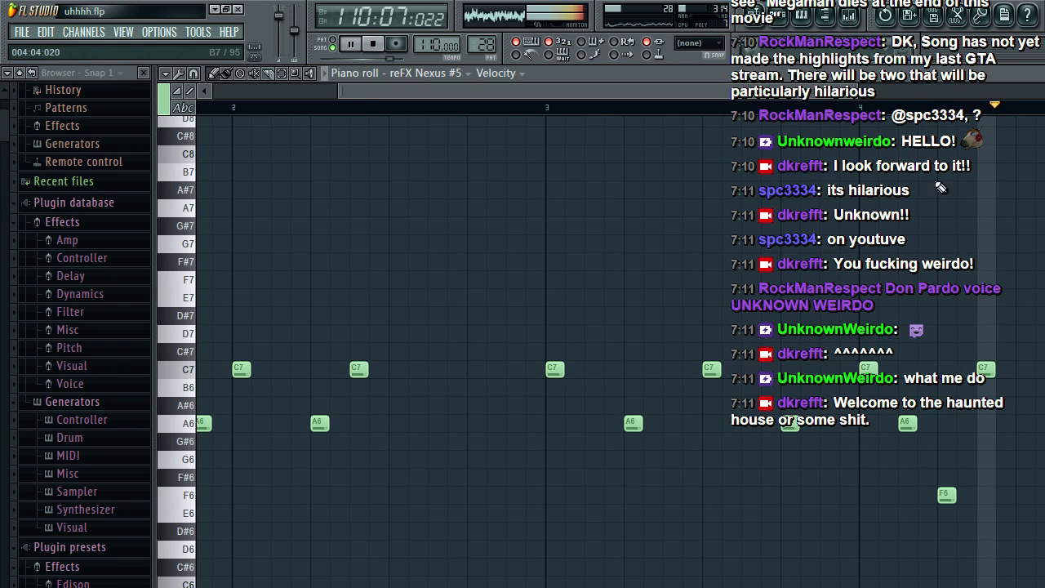
key(space)
Step: Try E7 for bar 4's last note and G6 for the note at step 3, and play the phrase
drag(988, 370, 986, 299)
key(space)
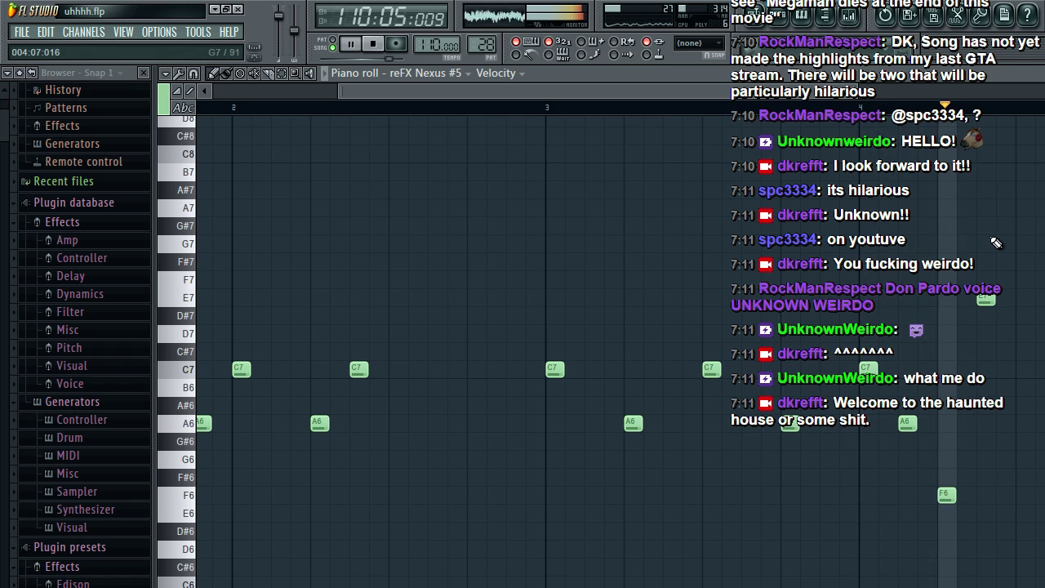
key(space)
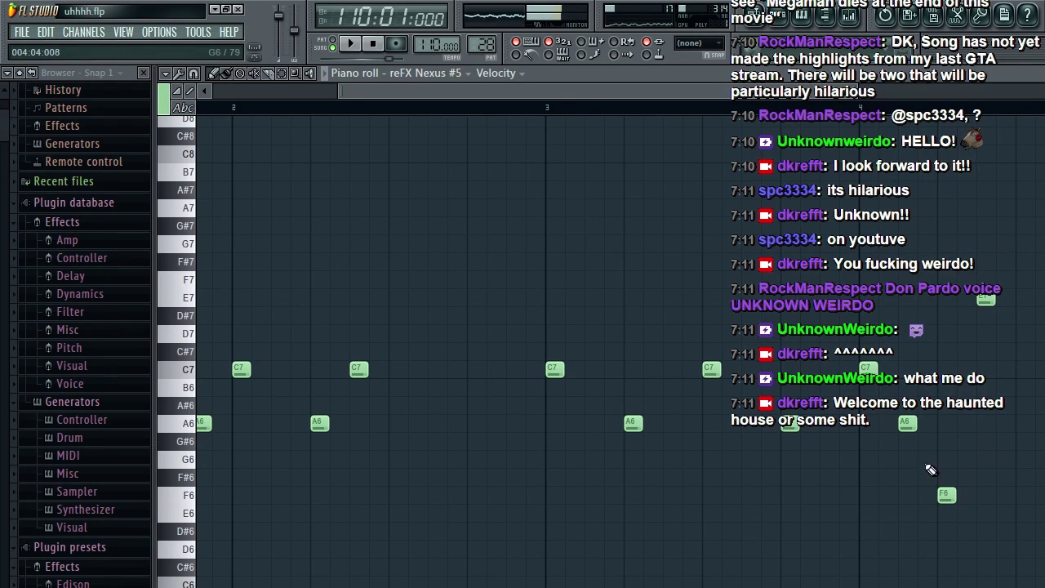
drag(904, 425, 896, 460)
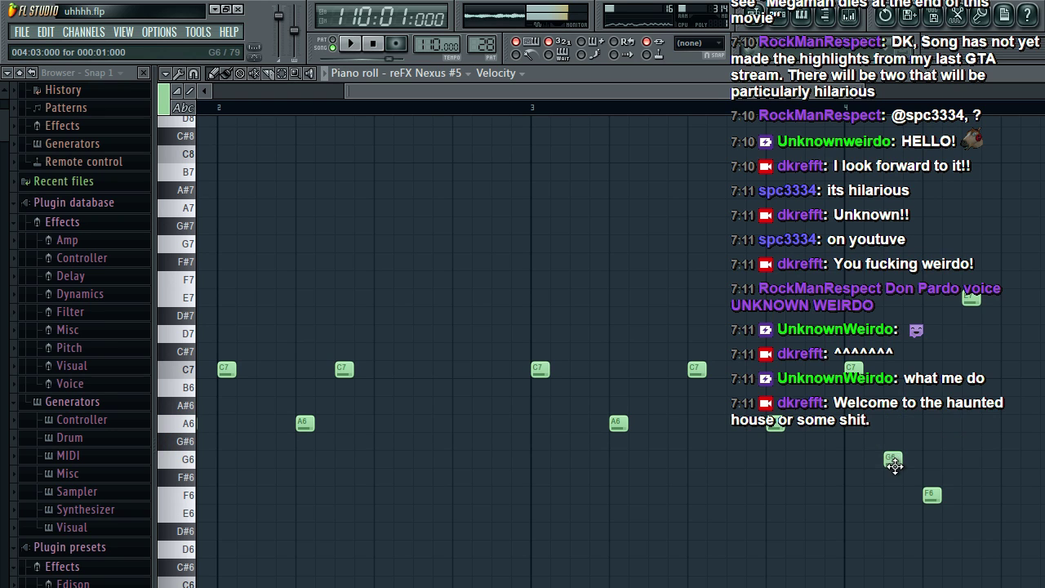
key(space)
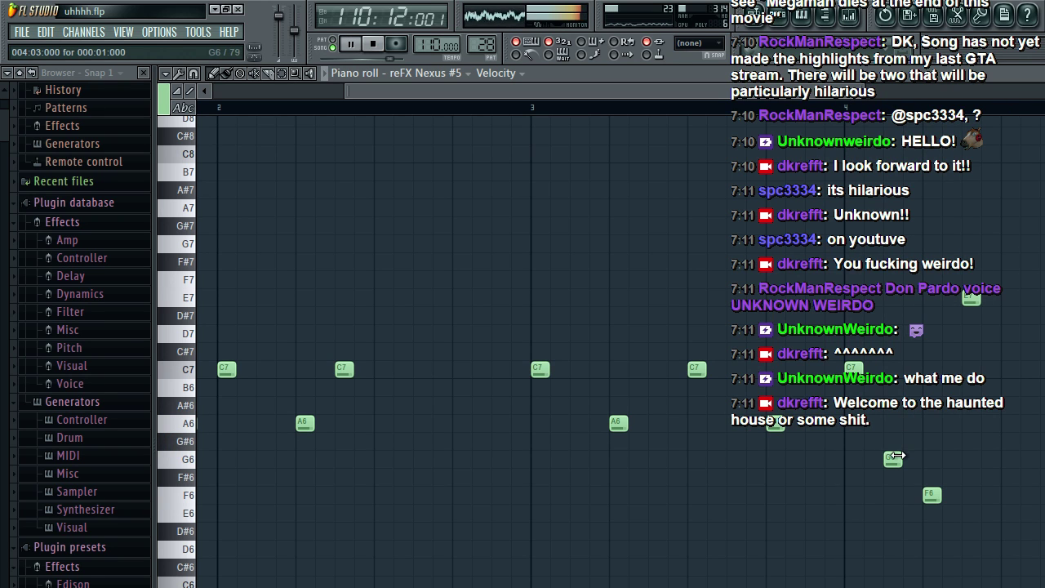
Step: Play the playlist from bar 107 and place another bridge luv clip at bar 111 on Track 8
click(777, 15)
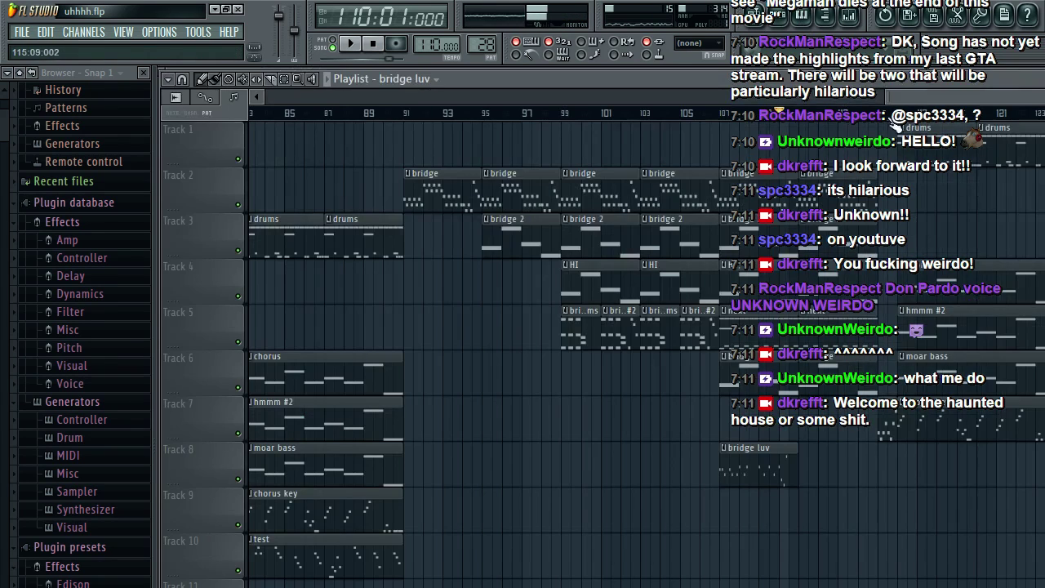
click(720, 113)
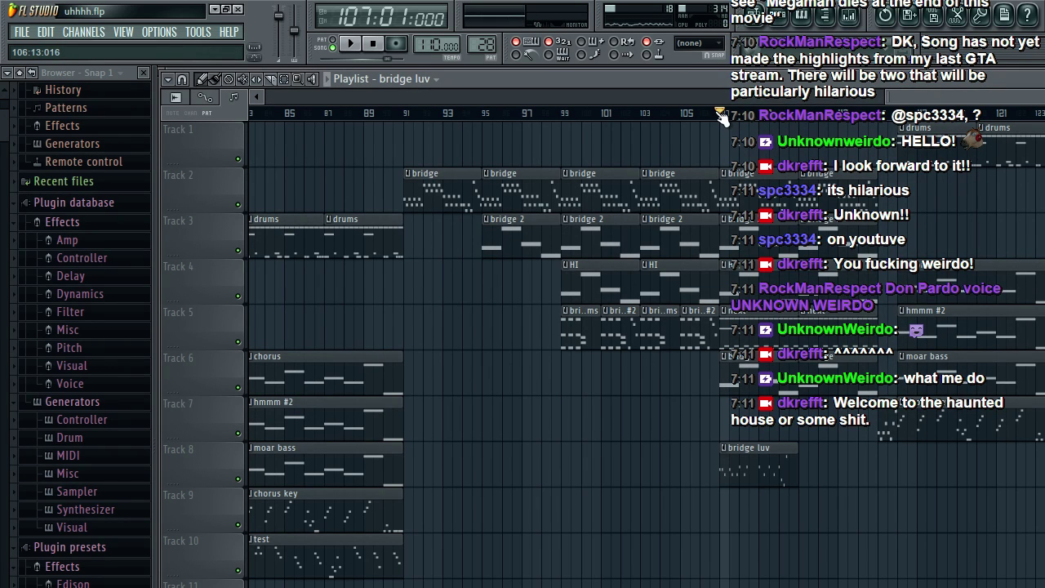
key(space)
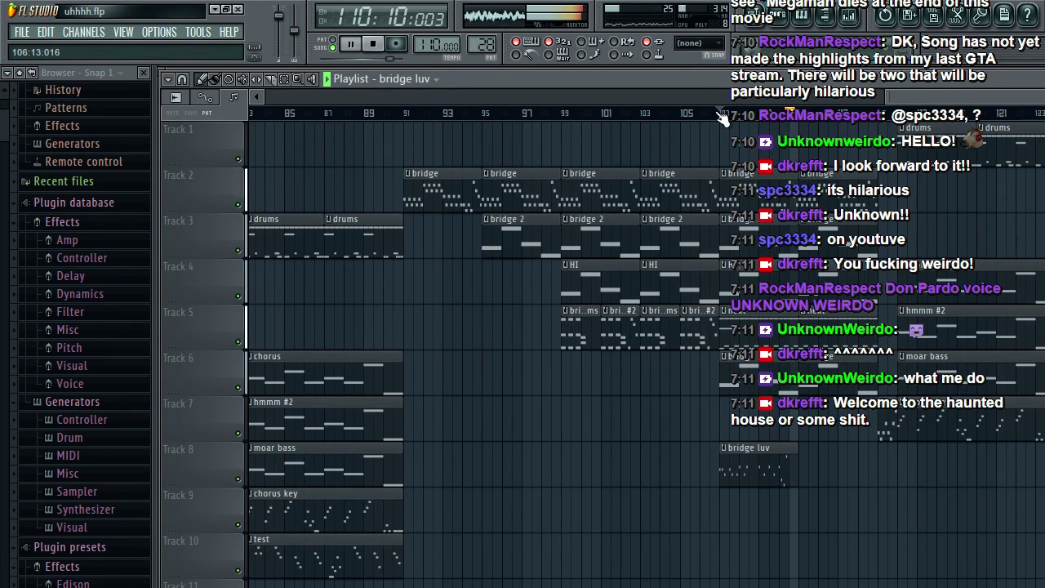
key(space)
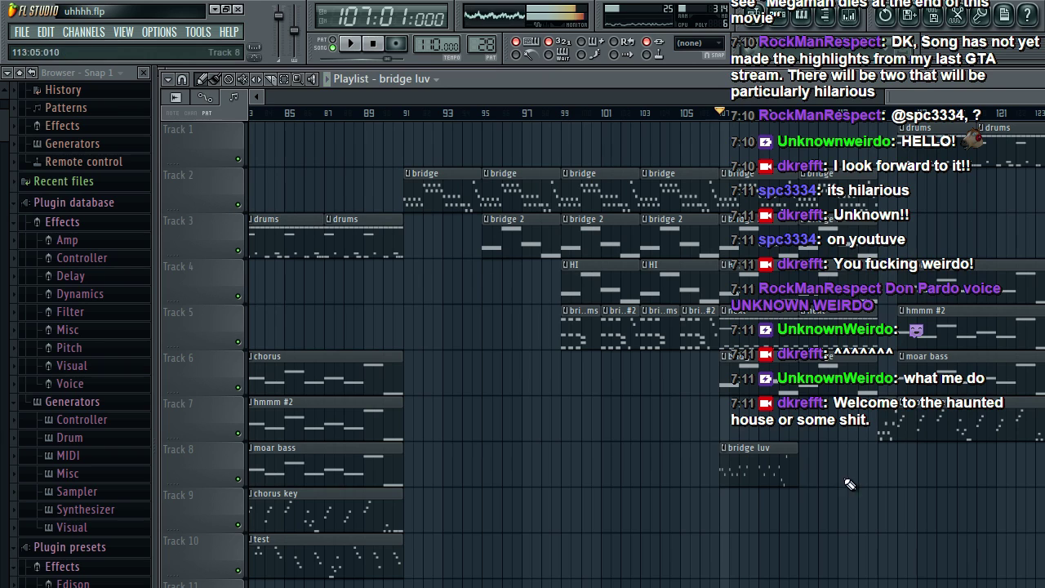
click(809, 464)
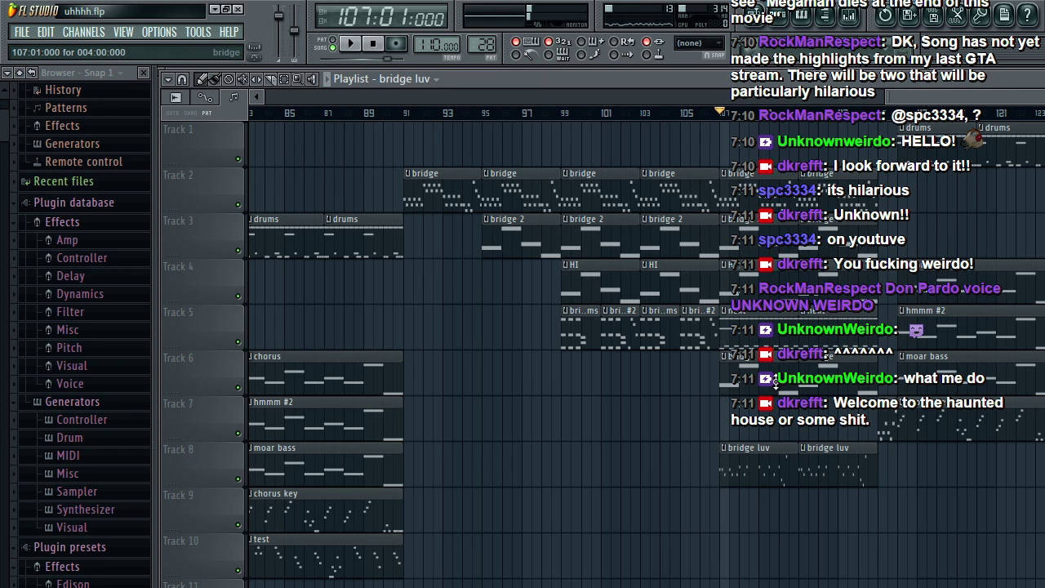
Step: Check the reFX Nexus #4 long note in Track 6's bar 107 clip and reopen bridge luv's melody
double_click(776, 384)
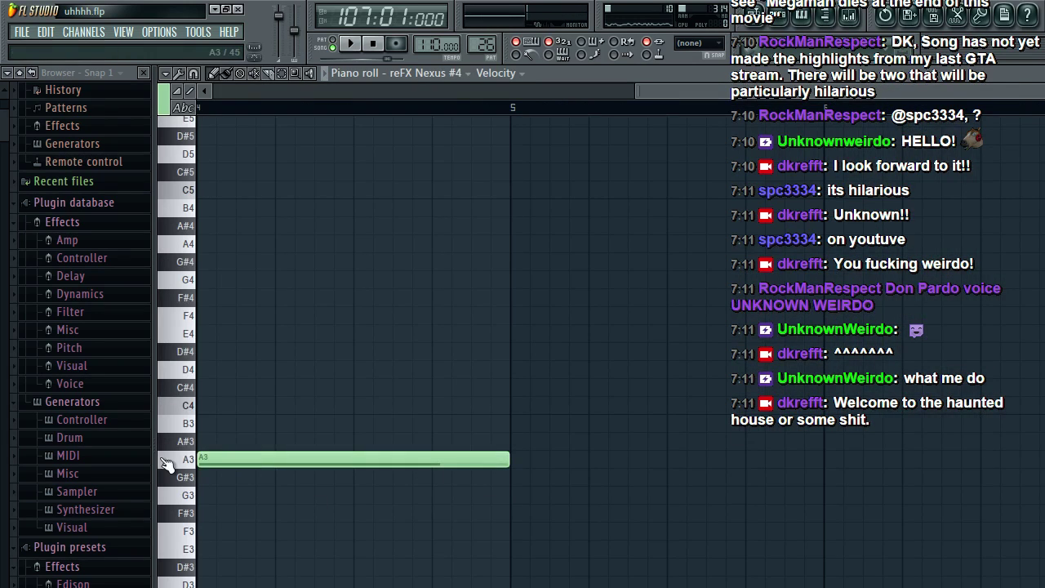
key(F5)
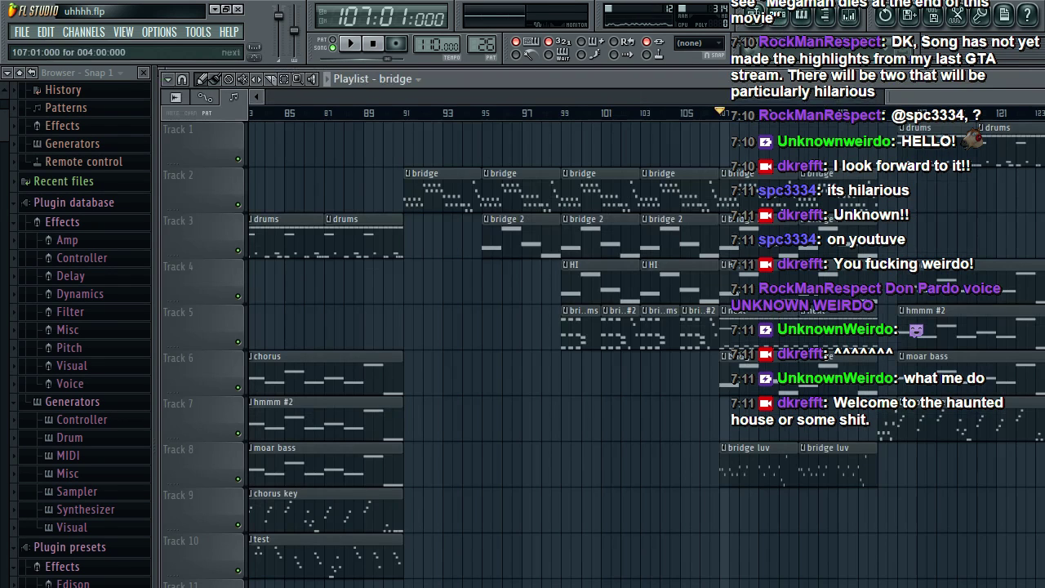
double_click(781, 475)
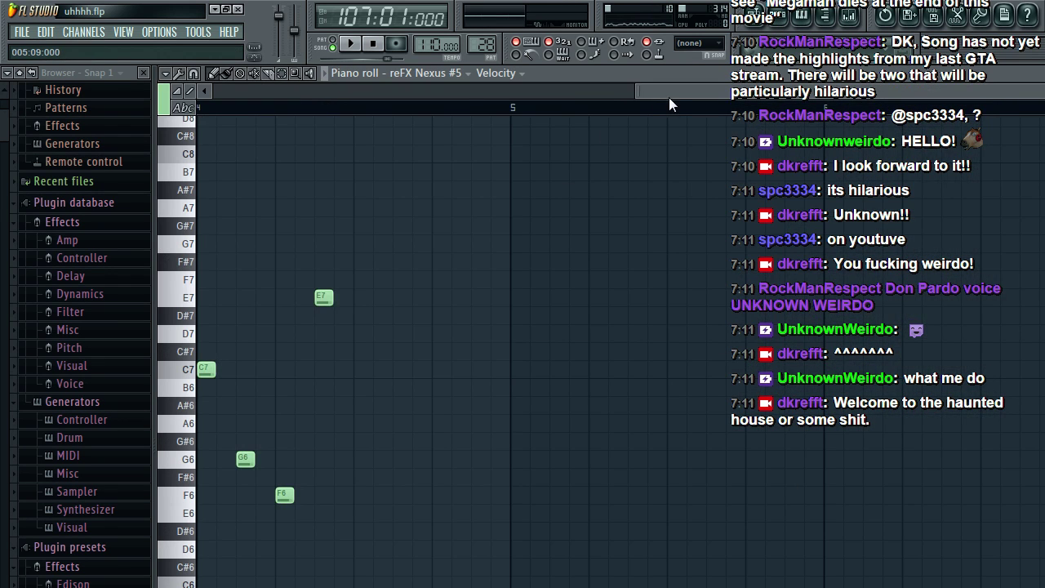
Step: Change bar 4's G6 to A6, F6 to C7 and E7 to A6, and play the melody from bar 107
drag(669, 97, 291, 348)
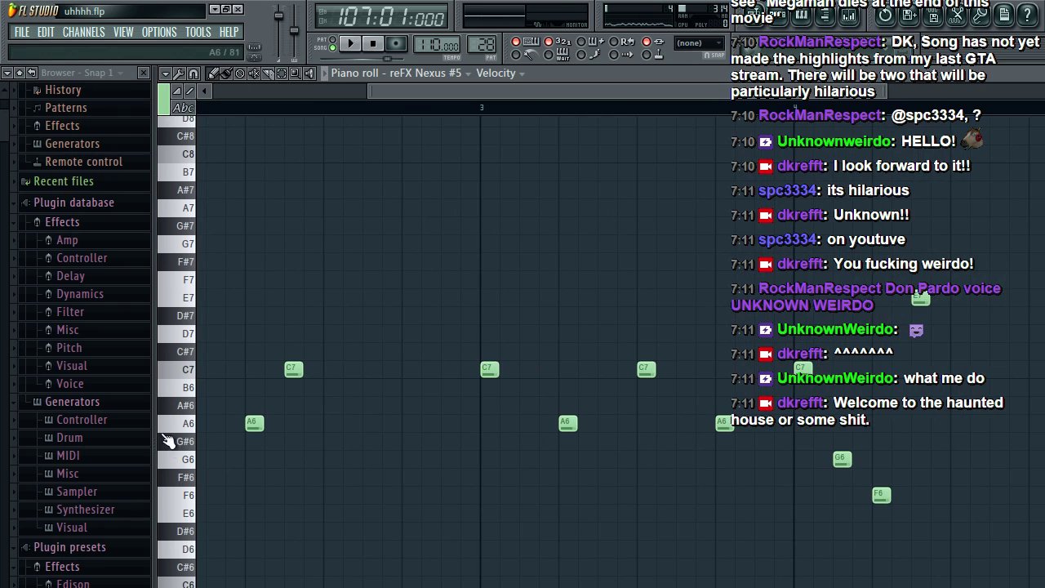
drag(842, 459, 844, 421)
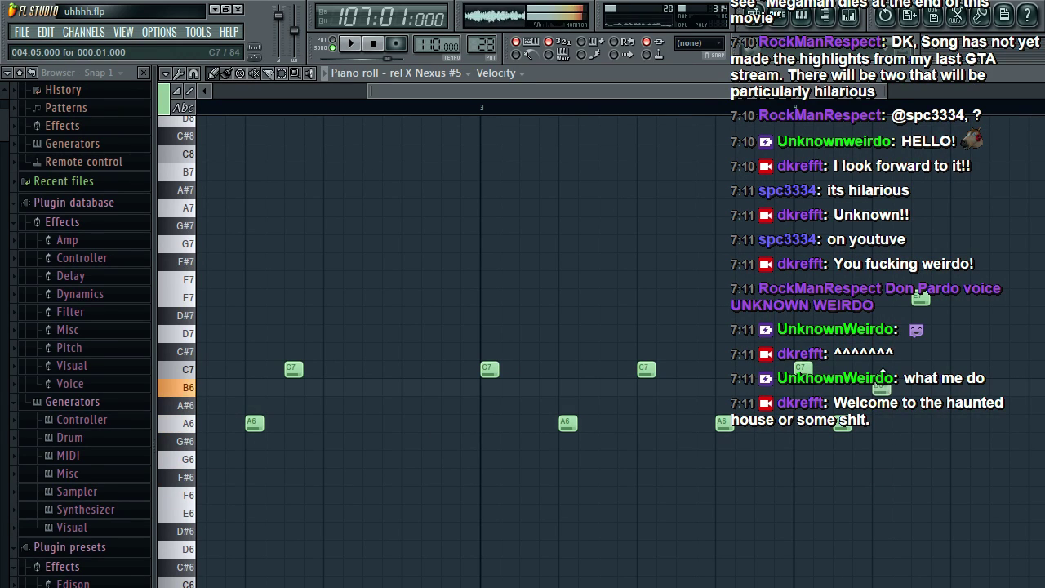
drag(885, 390, 885, 369)
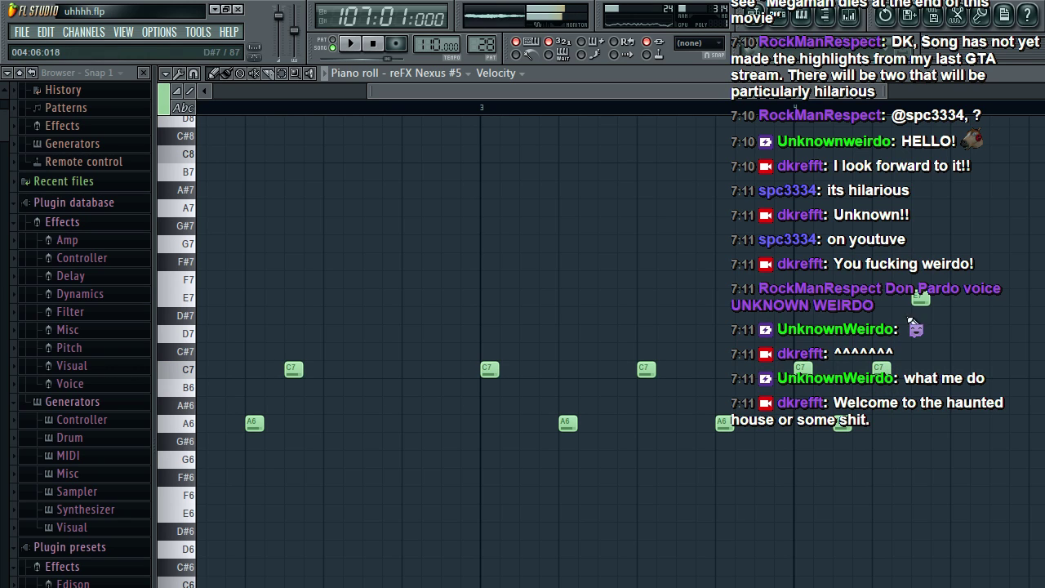
drag(919, 295, 928, 423)
key(space)
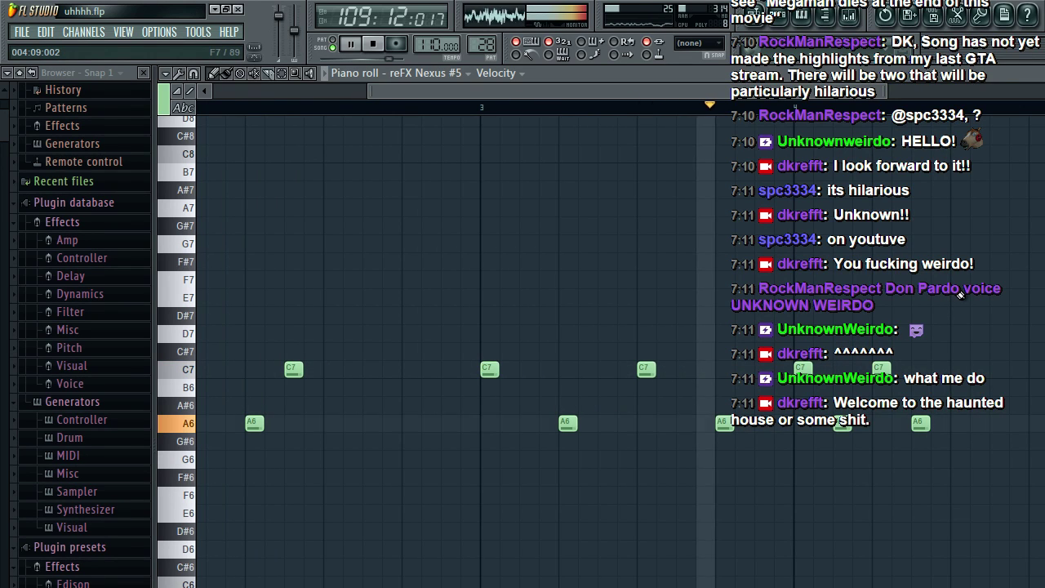
key(space)
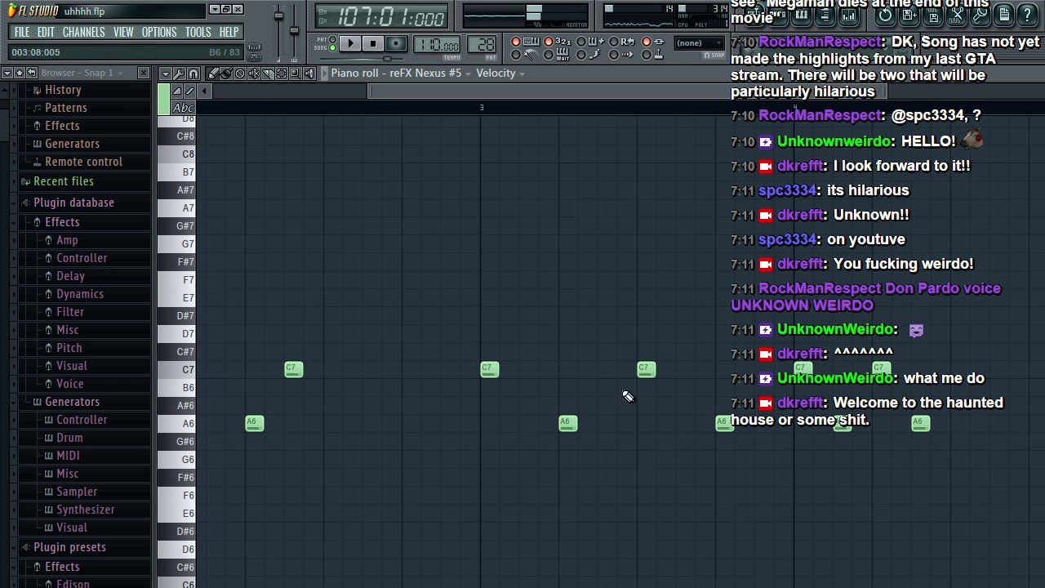
Step: Change bar 4's last A6 to E7, add D7, C7 and A6 at steps 9, 11 and 13, and play from bar 3
click(481, 107)
key(space)
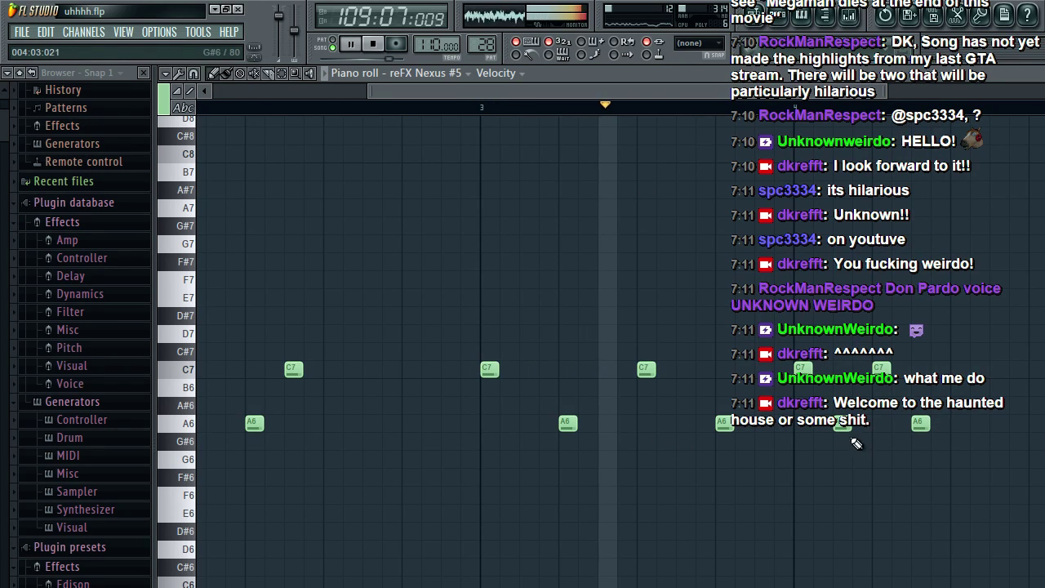
key(space)
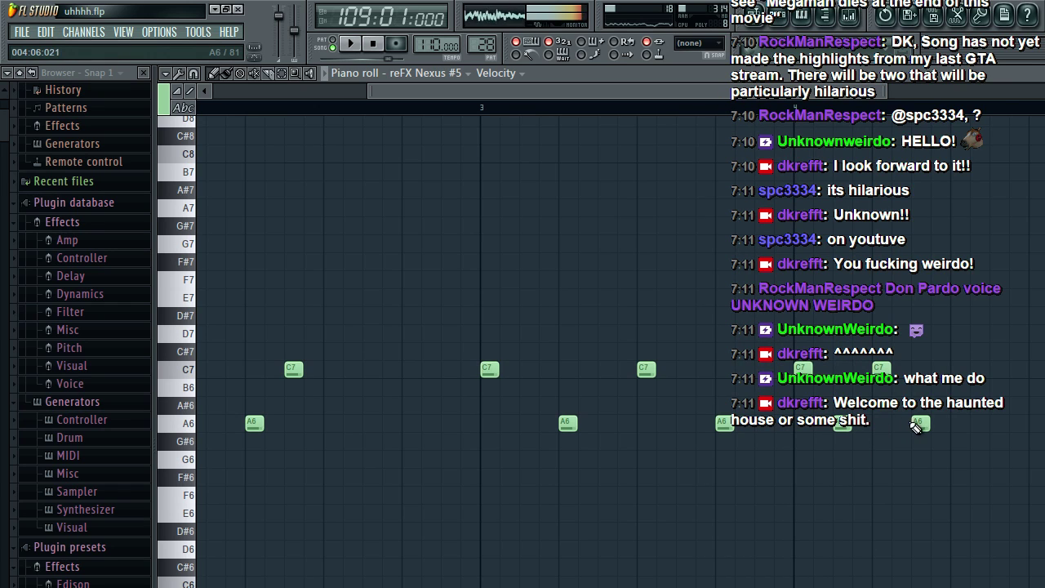
drag(919, 425, 920, 298)
click(943, 349)
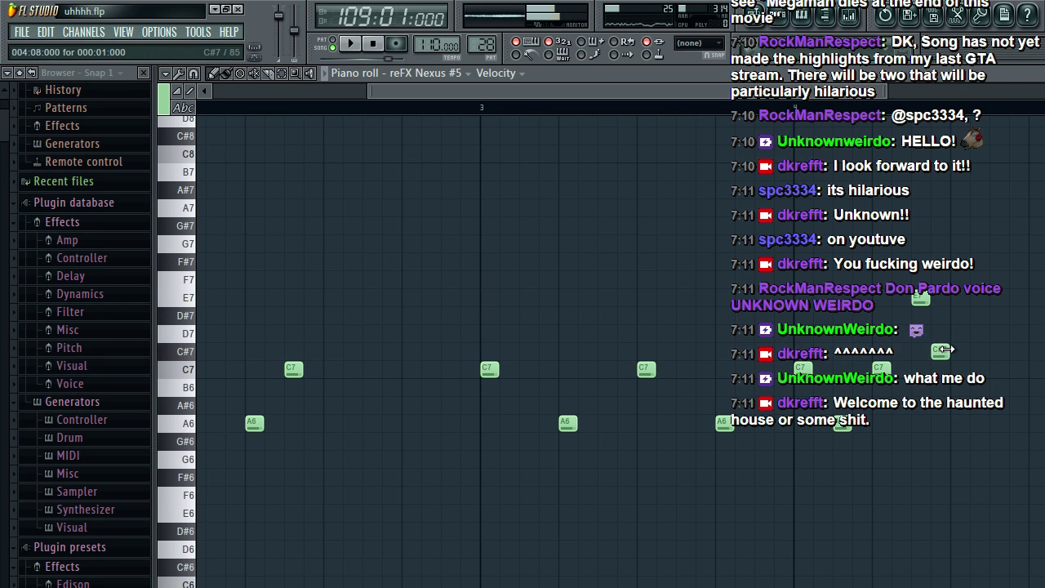
drag(942, 351, 957, 333)
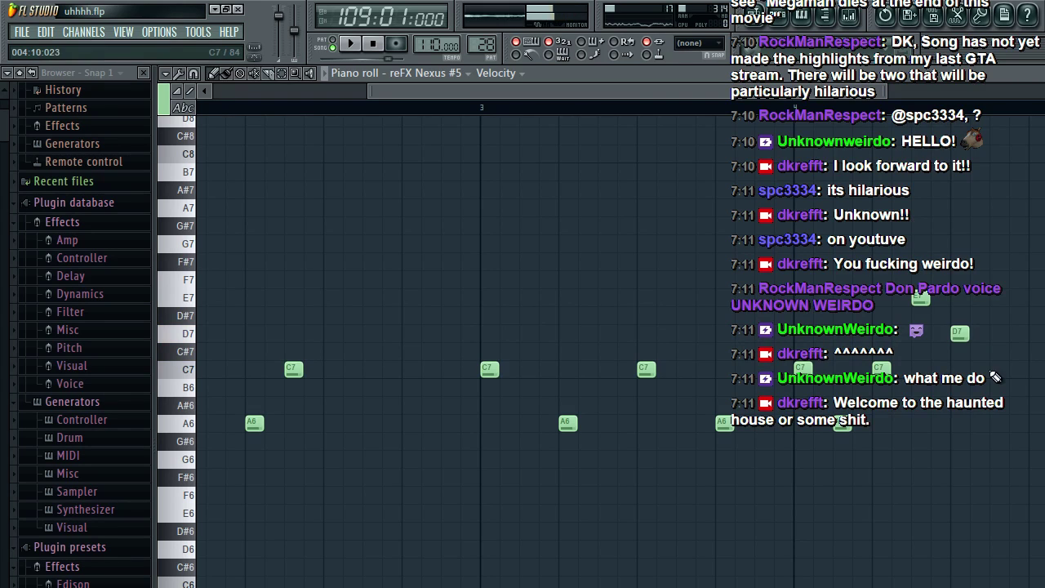
click(995, 372)
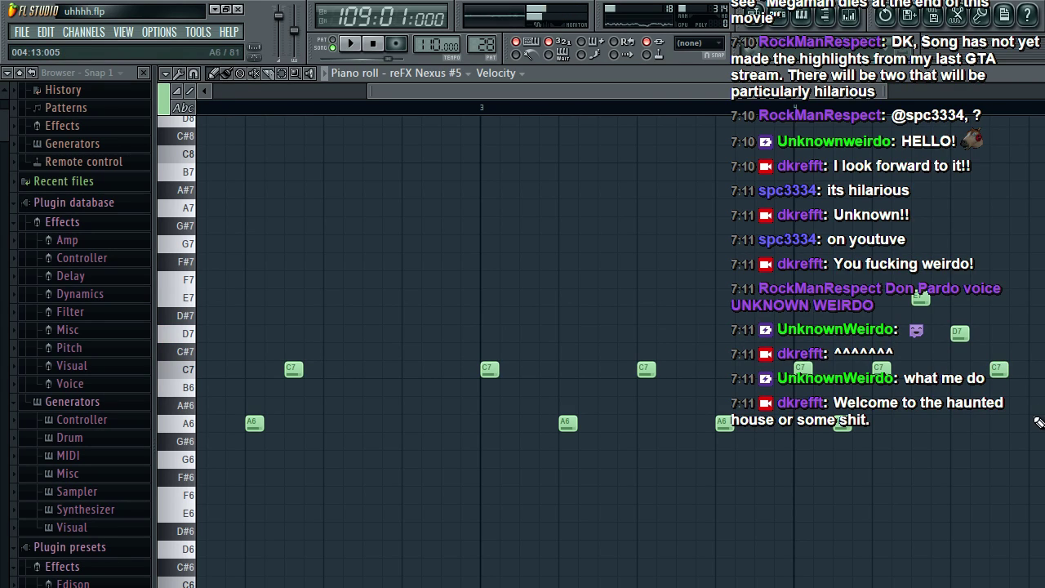
click(1038, 422)
key(space)
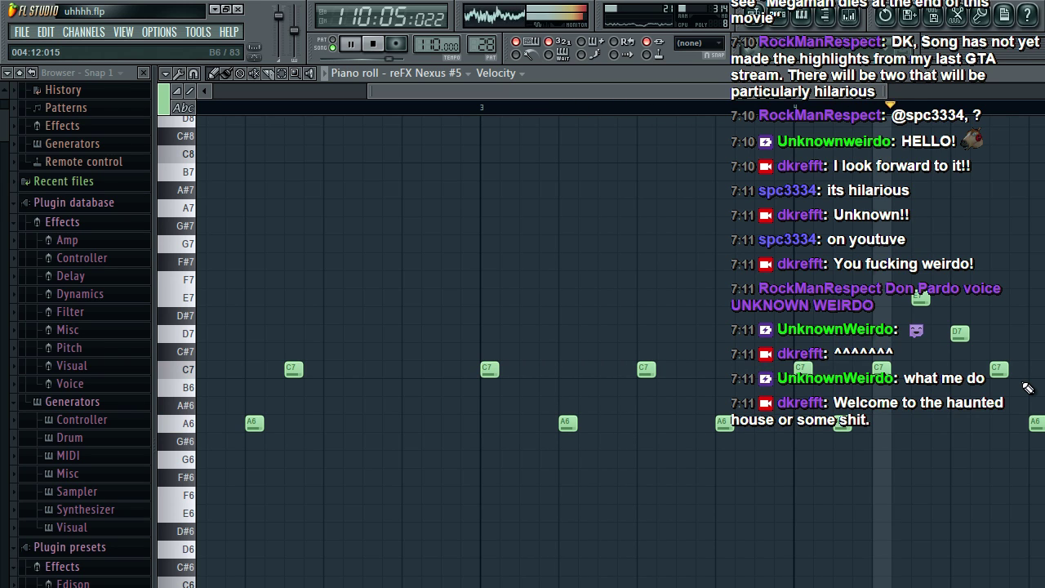
key(space)
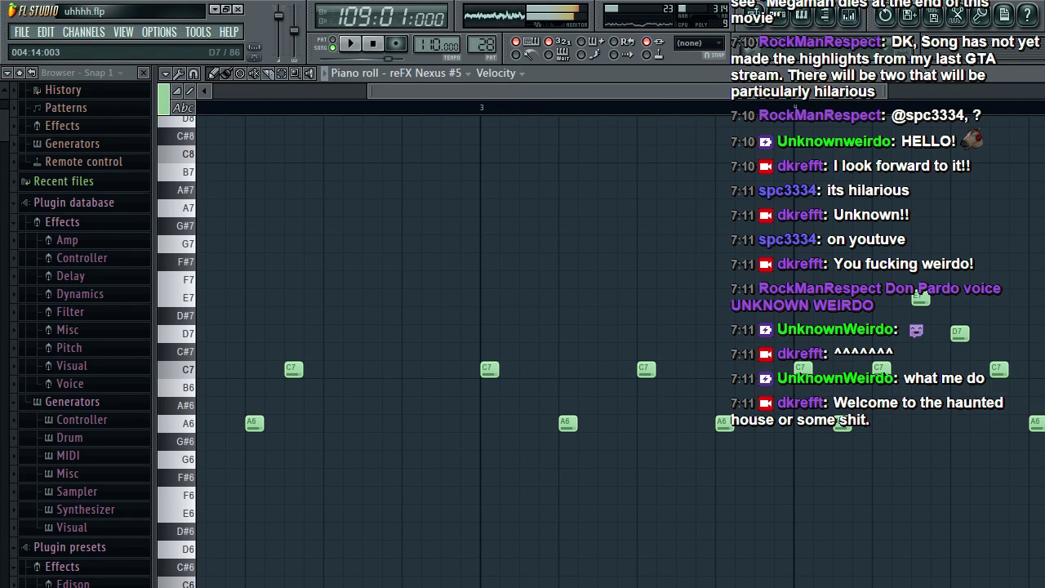
Step: Play the playlist from bar 107 and reopen the bridge luv melody from Track 8
click(760, 13)
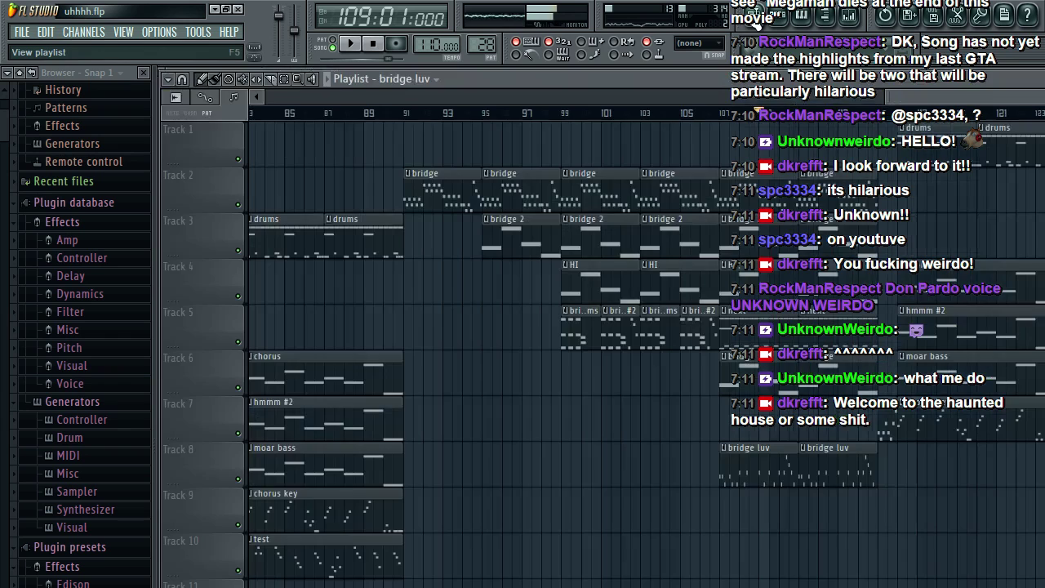
click(722, 115)
key(space)
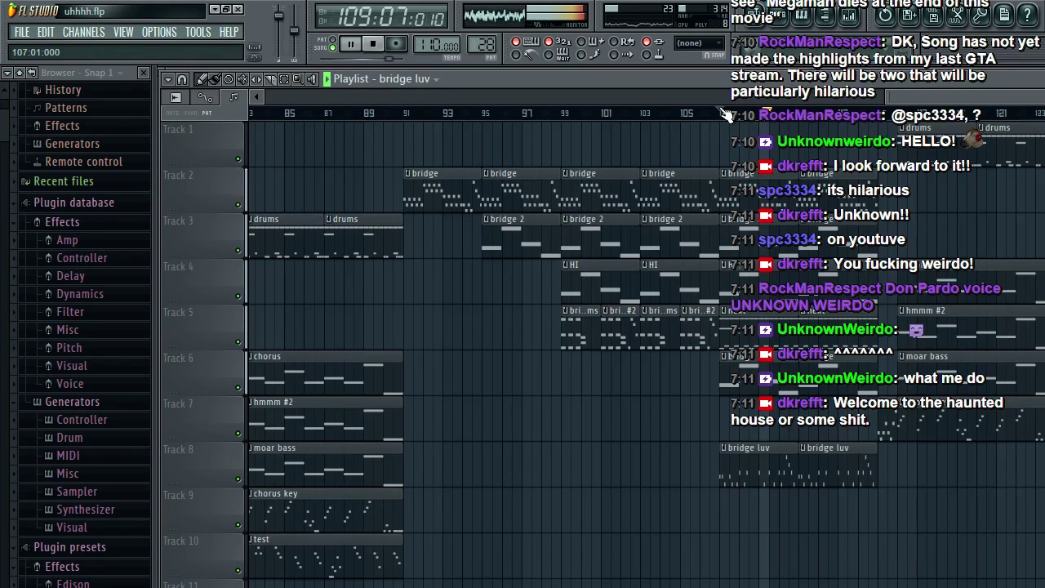
double_click(764, 467)
key(space)
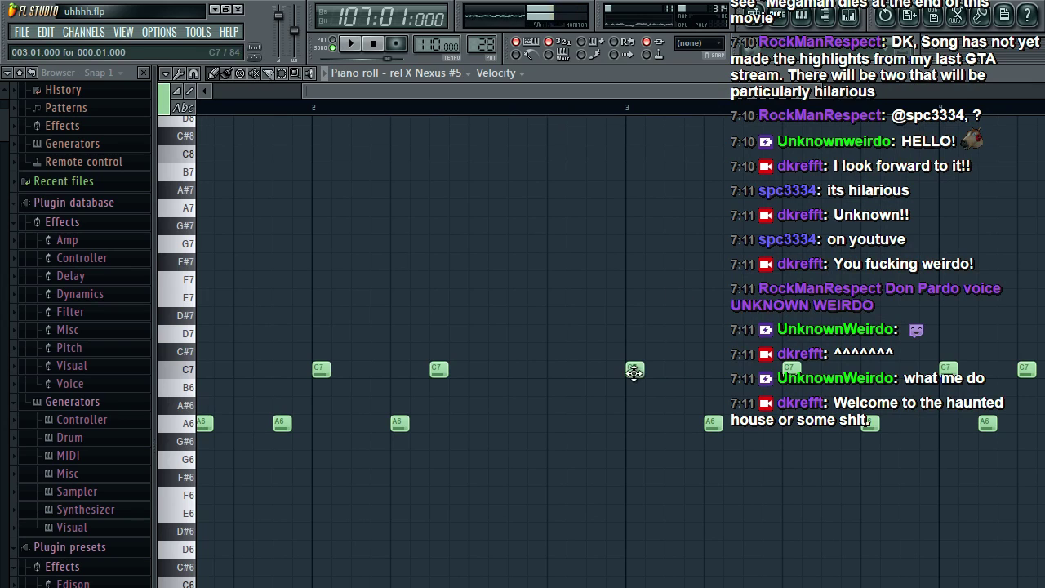
Step: Try F7 for bar 3's opening note and play it
drag(634, 372, 634, 282)
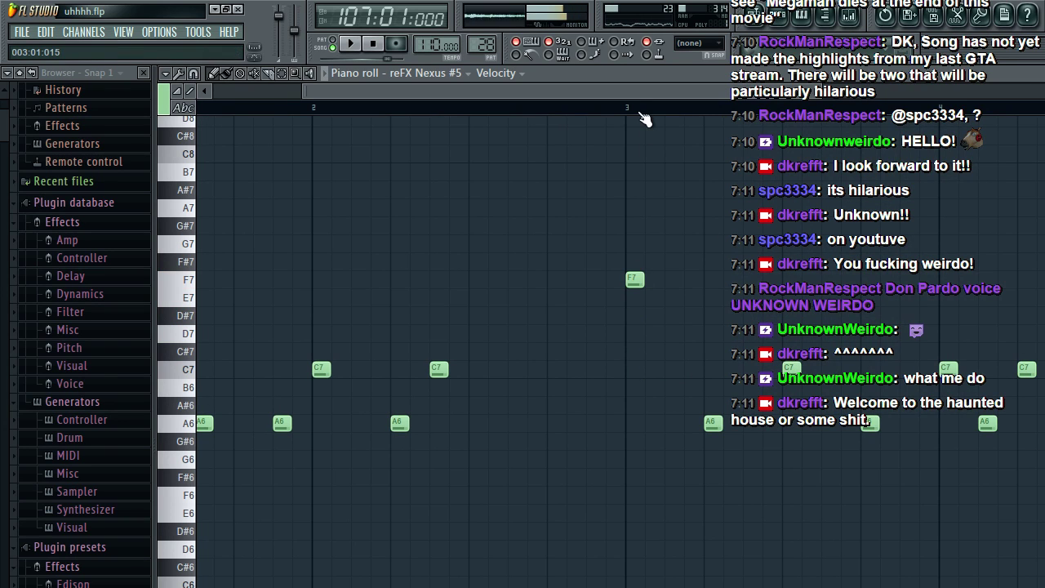
key(space)
key(space)
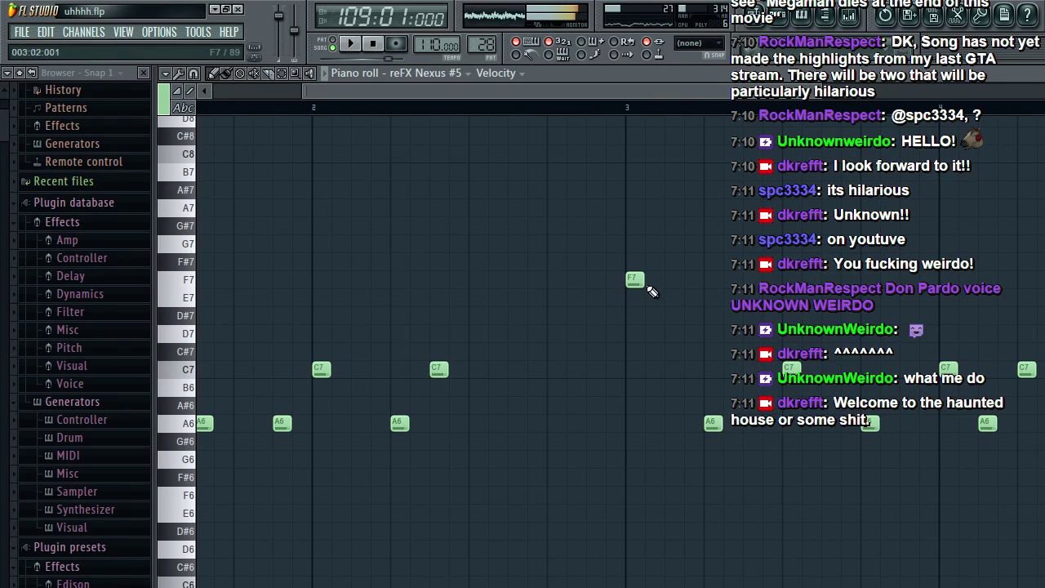
Step: Set bar 3's opening note and its C7 at step 9 to D7, and play the phrase
drag(632, 281, 631, 336)
key(space)
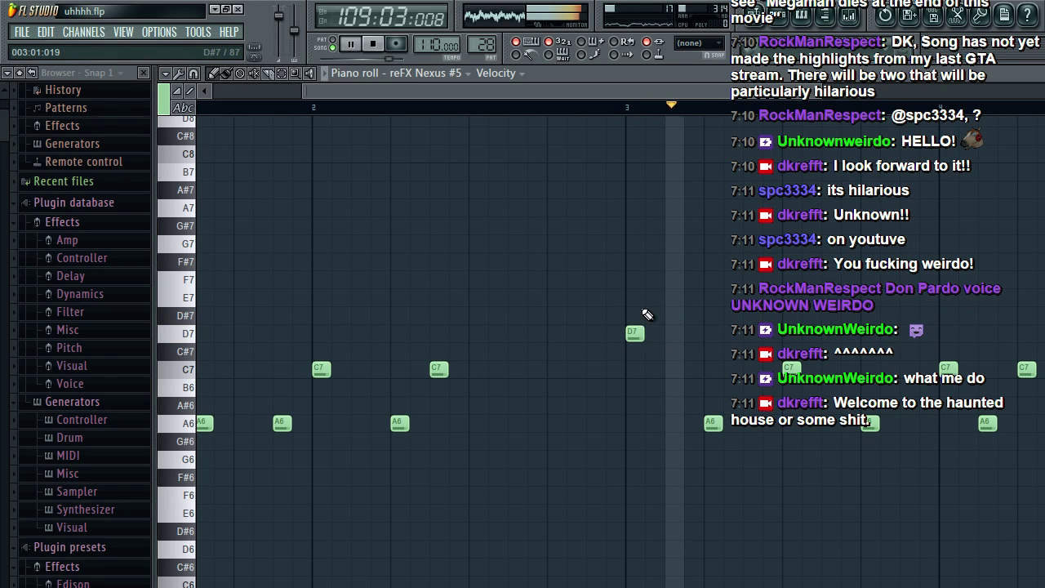
key(space)
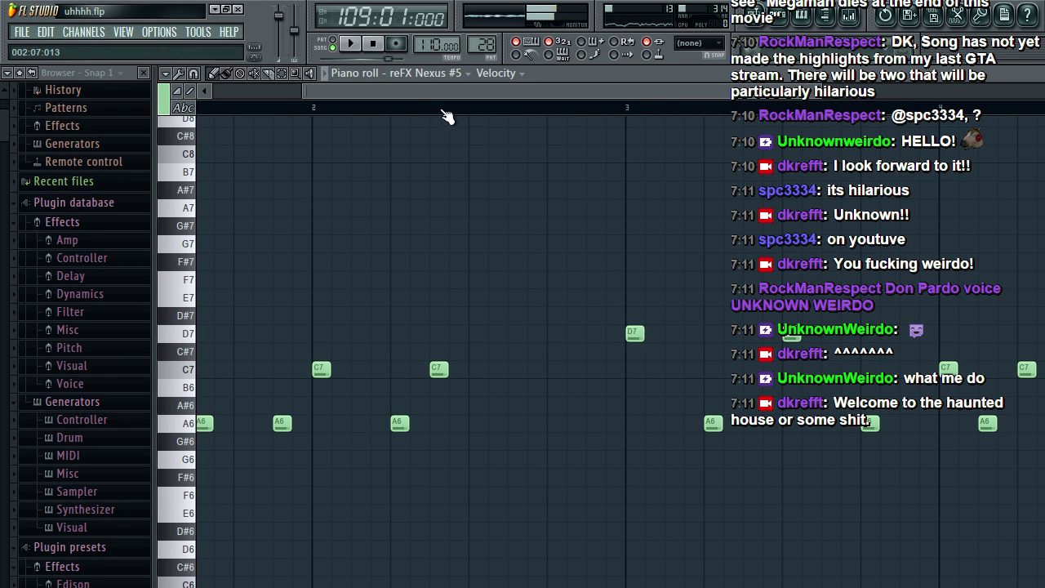
key(space)
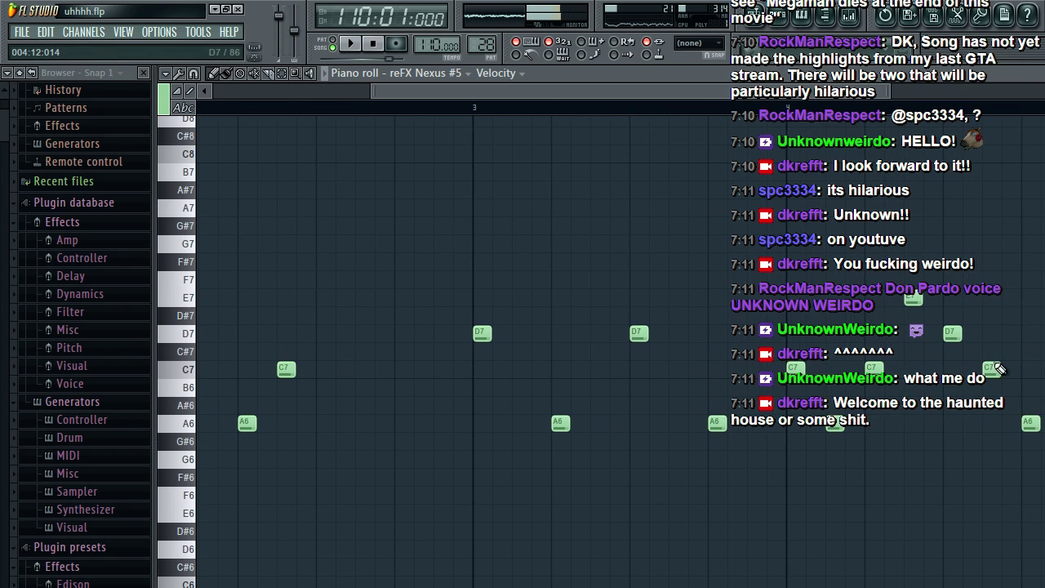
Step: Delete bar 4's final C7 and A6, and shift its D7 to step 13 during playback
drag(950, 334, 967, 333)
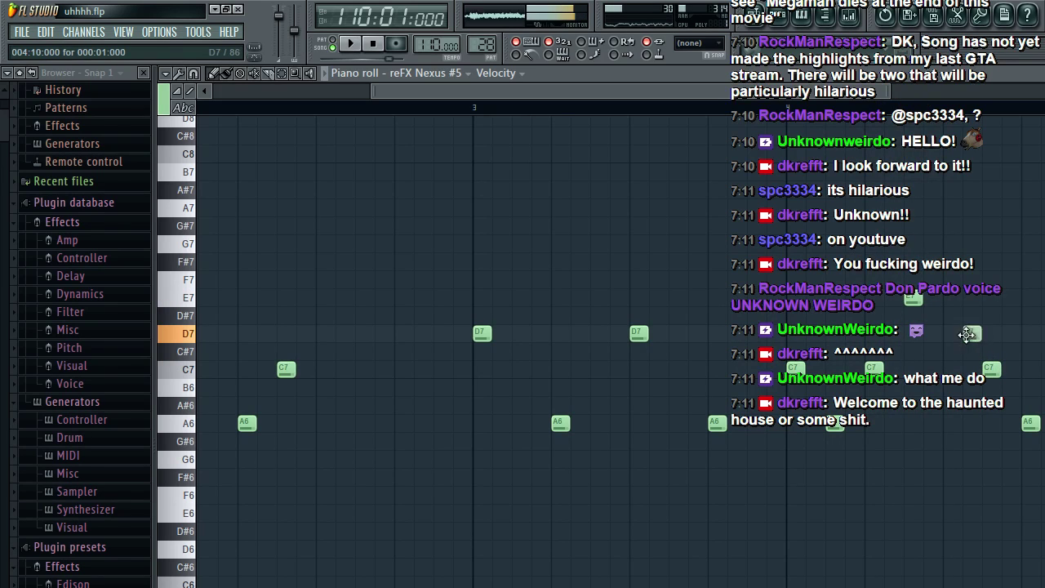
right_click(994, 370)
right_click(1028, 425)
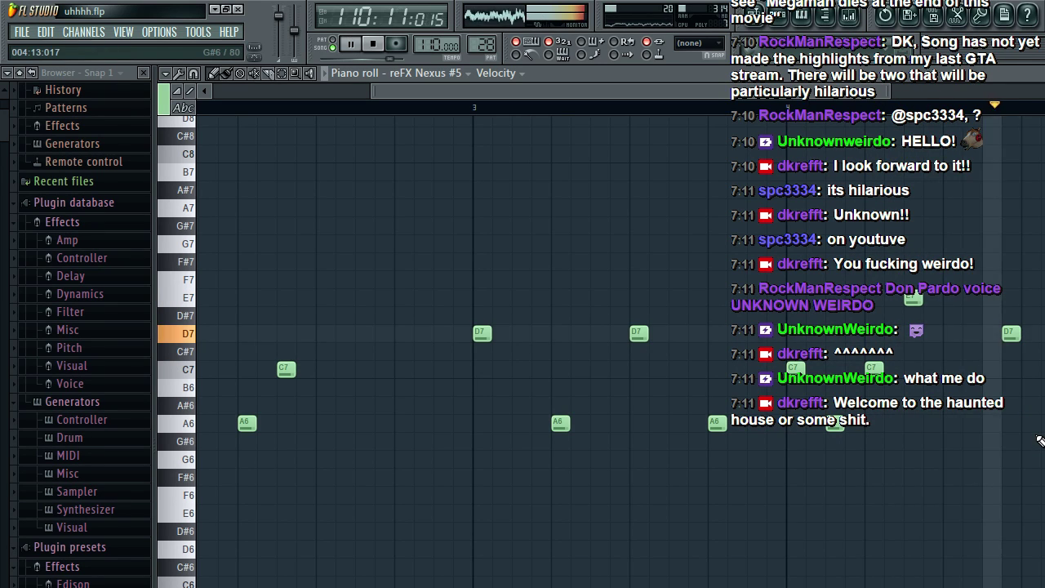
drag(1012, 335, 1031, 335)
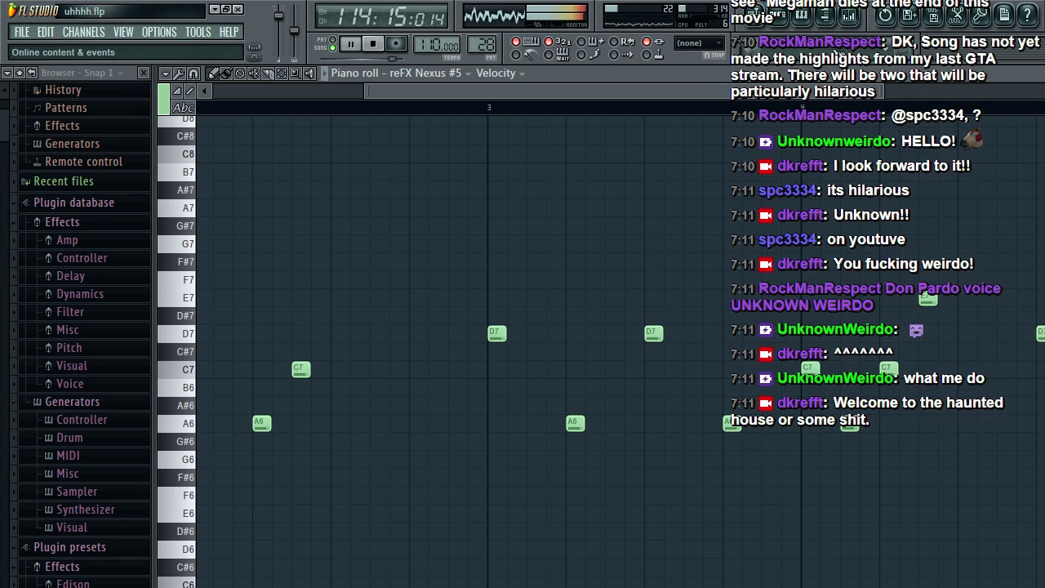
Step: Return to the playlist and save the project with the revised bridge luv melody
click(754, 23)
click(26, 34)
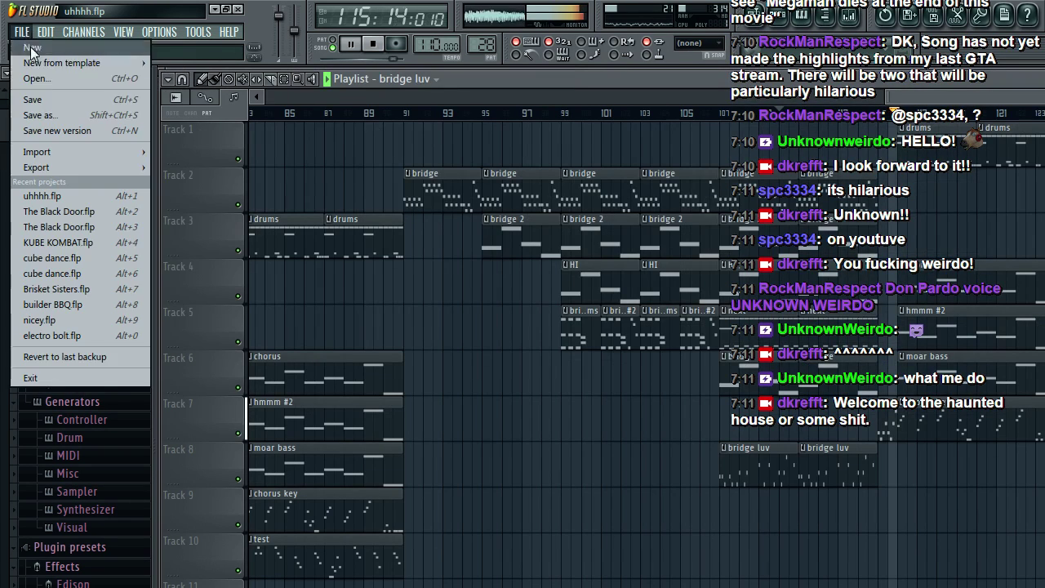
click(40, 102)
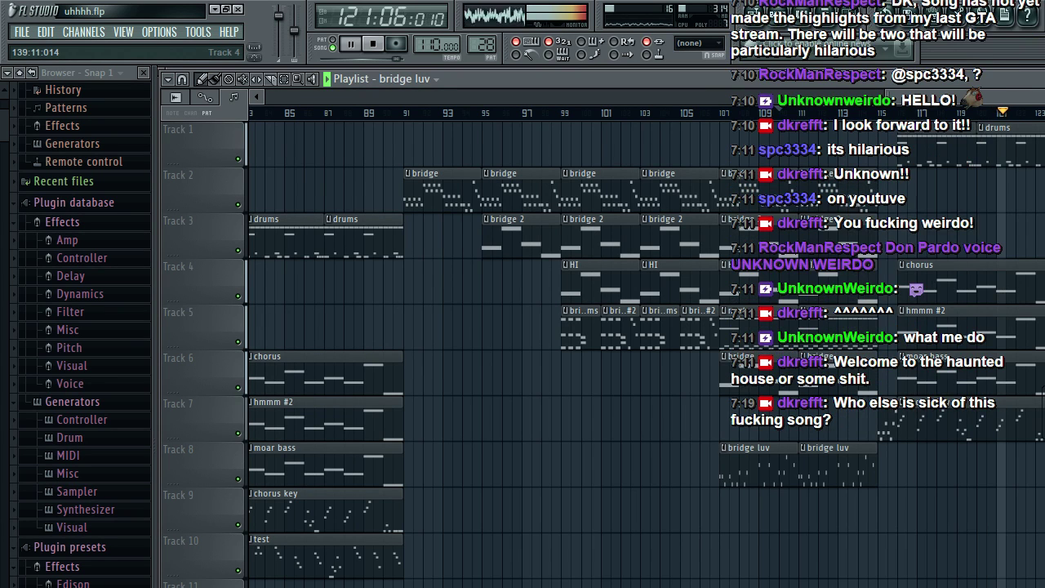
click(22, 33)
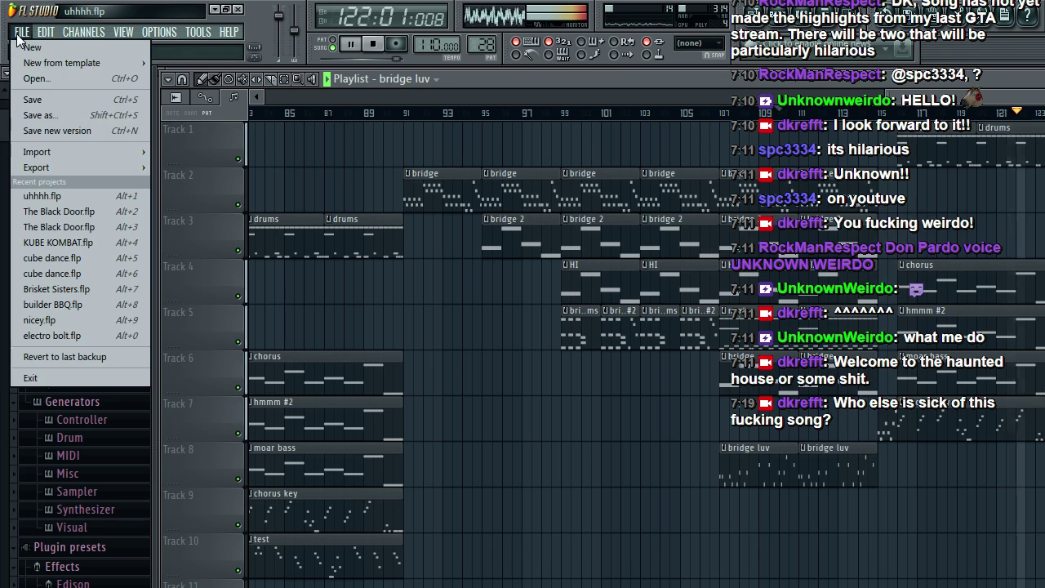
click(53, 96)
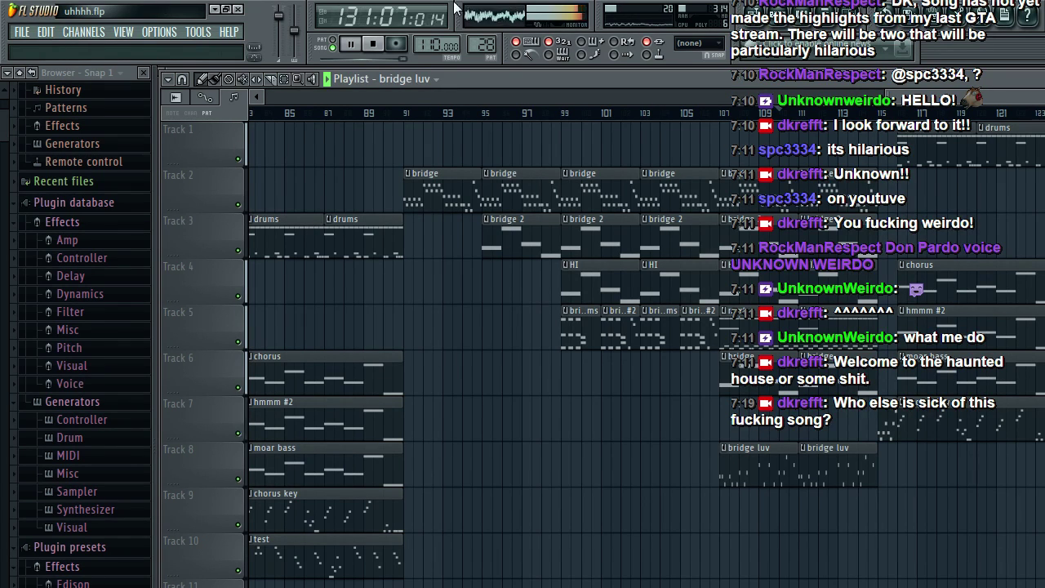
Step: Play the full arrangement from the beginning to the end of the song, viewing its clips in the playlist
key(space)
drag(931, 97, 270, 97)
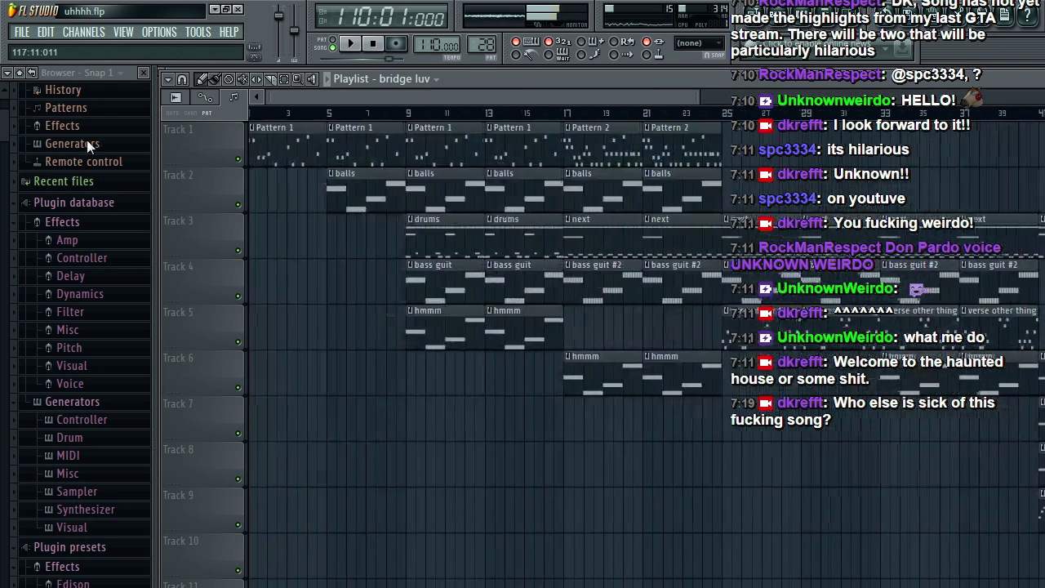
click(22, 32)
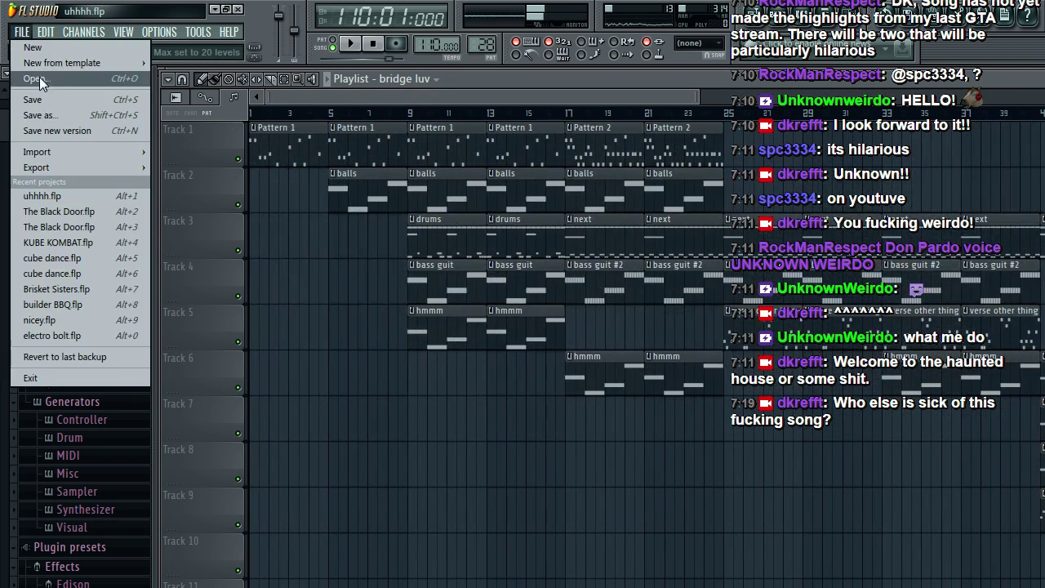
click(278, 114)
key(space)
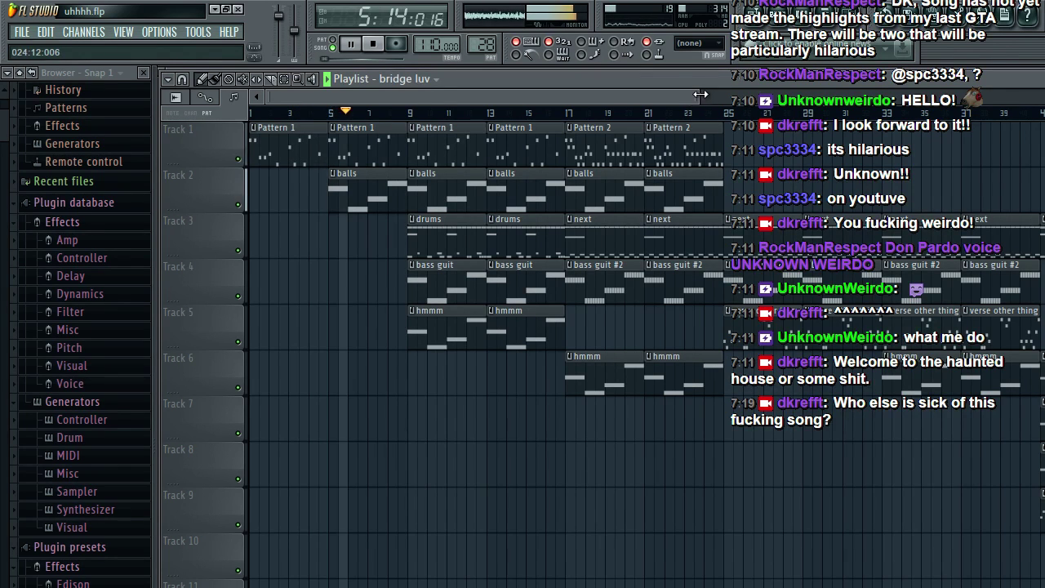
scroll(717, 105, down, 5)
scroll(716, 104, up, 1)
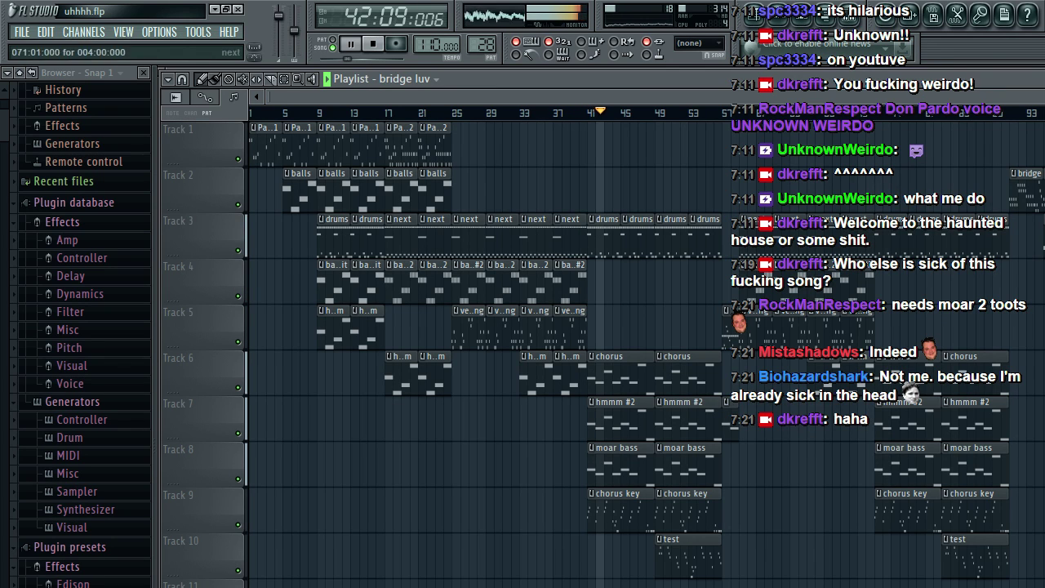
drag(771, 97, 662, 98)
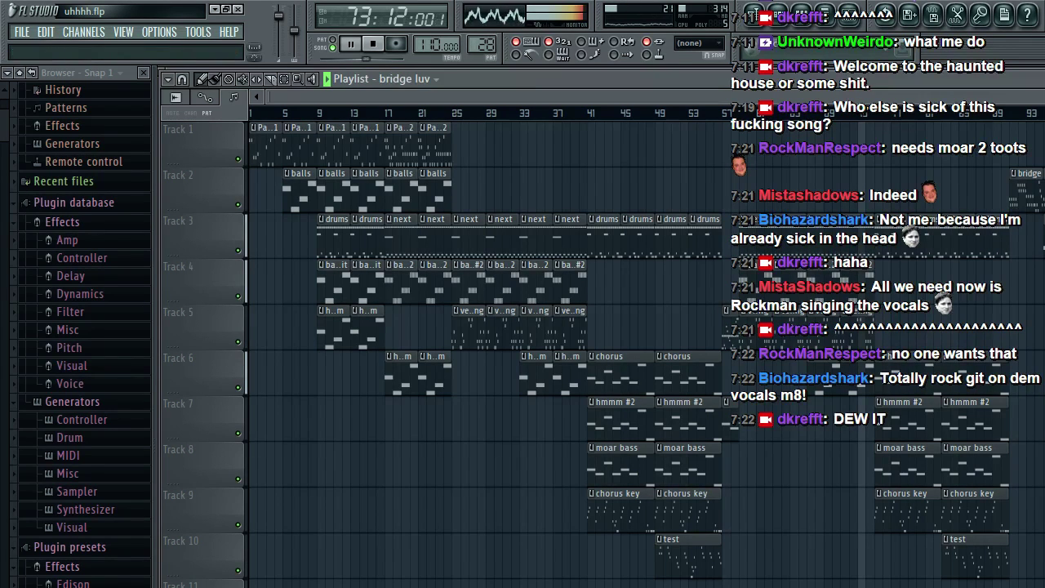
click(22, 32)
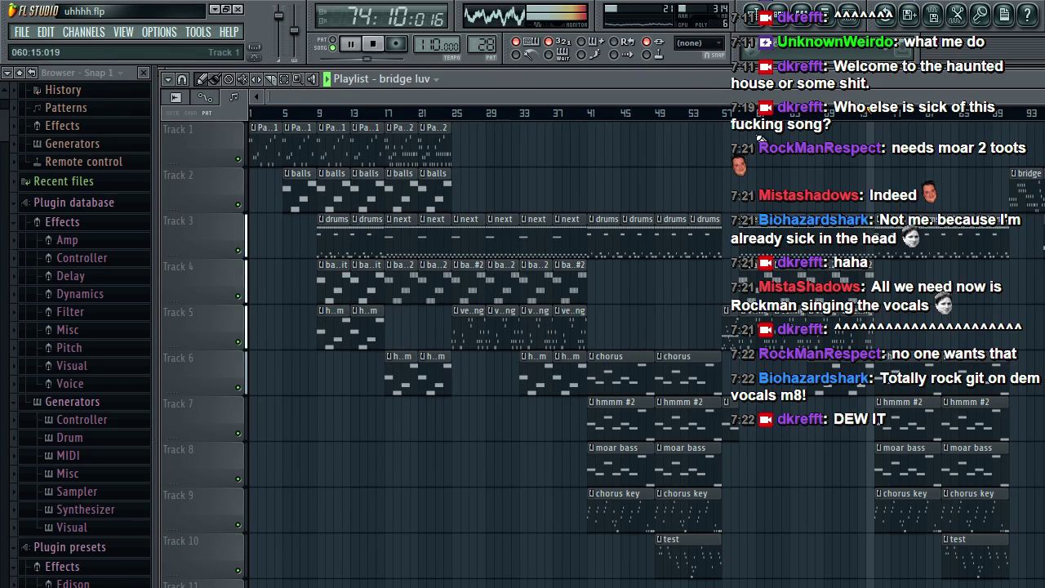
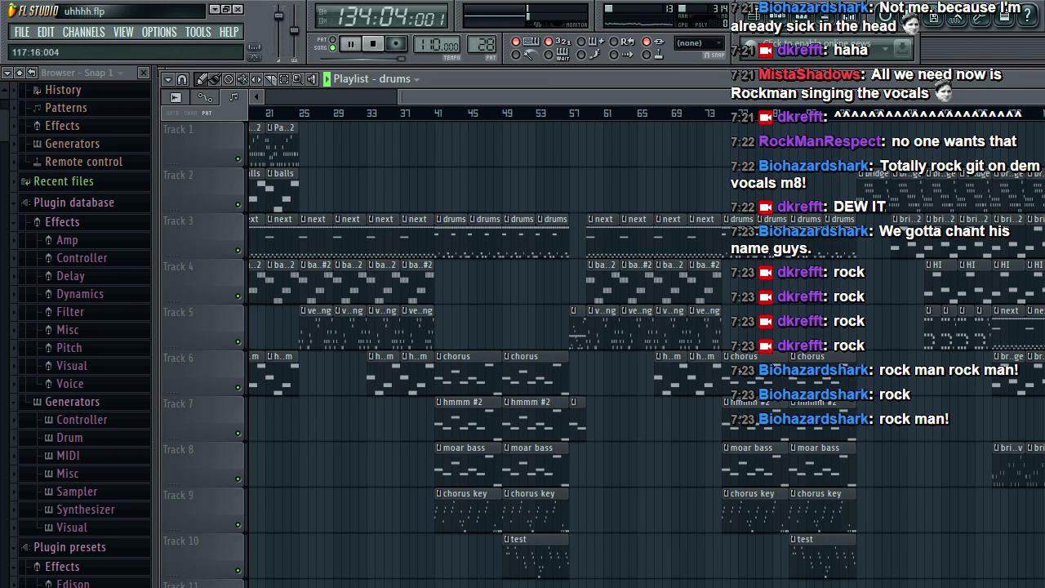
key(space)
Step: Save the finished project under its existing name
click(22, 32)
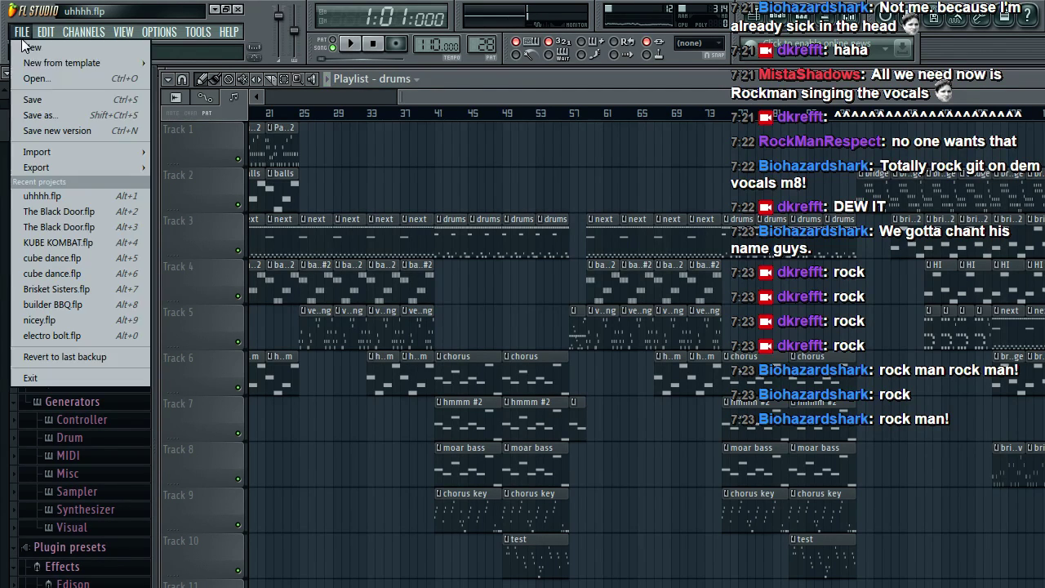
click(49, 100)
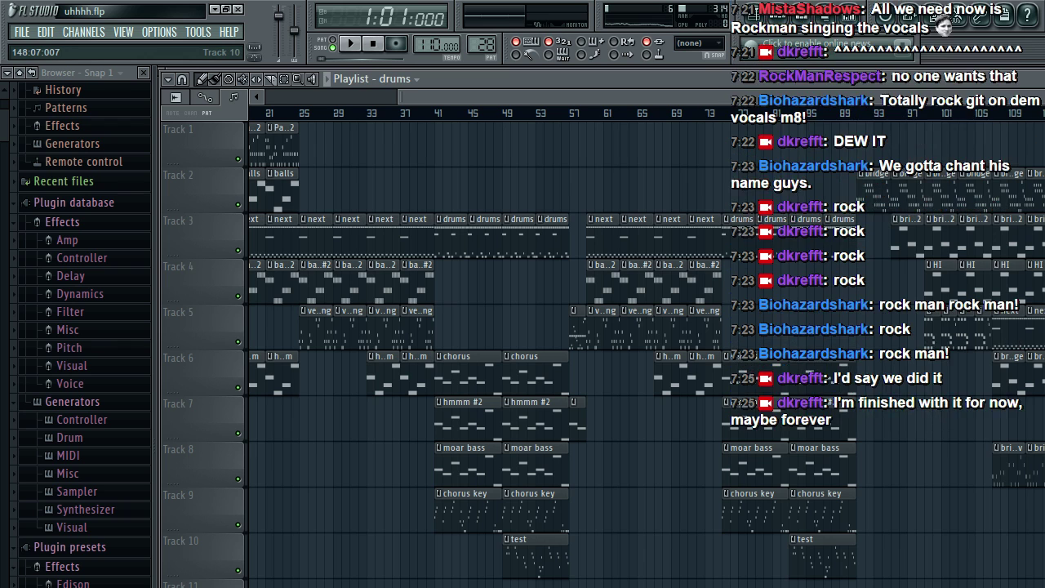
click(22, 32)
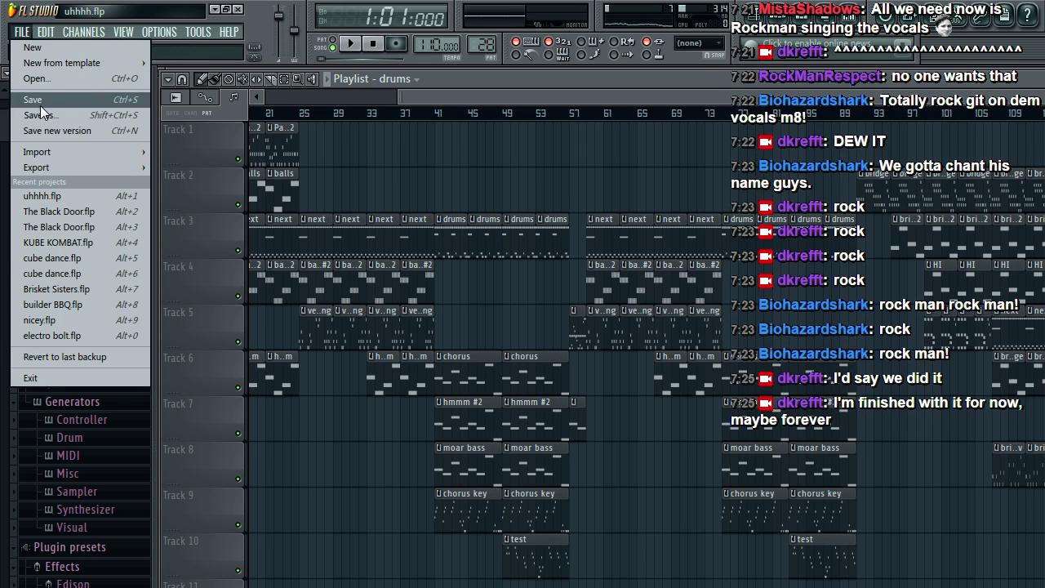
click(37, 106)
drag(397, 96, 266, 96)
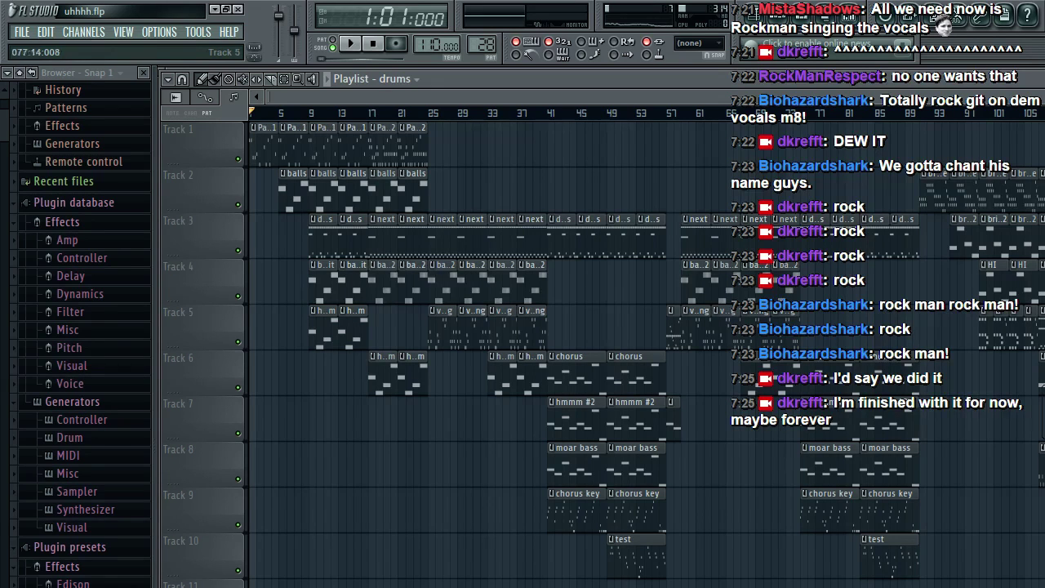
click(21, 31)
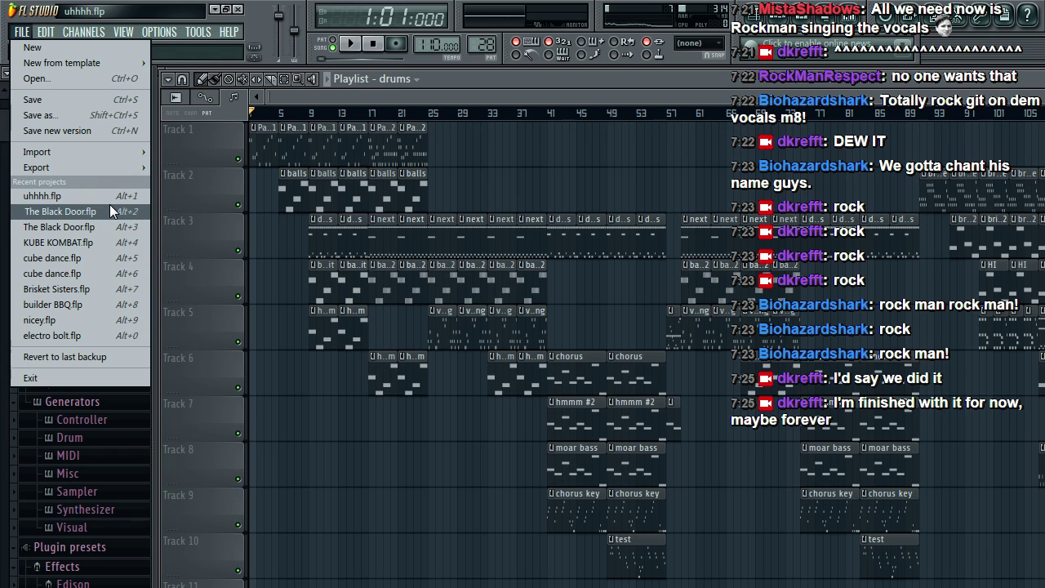
click(90, 74)
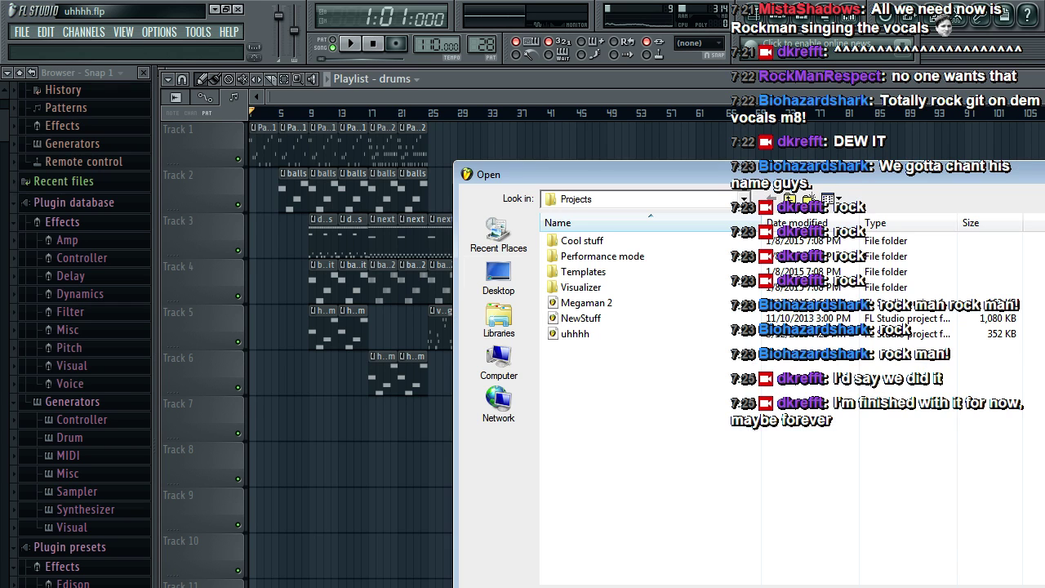
key(Escape)
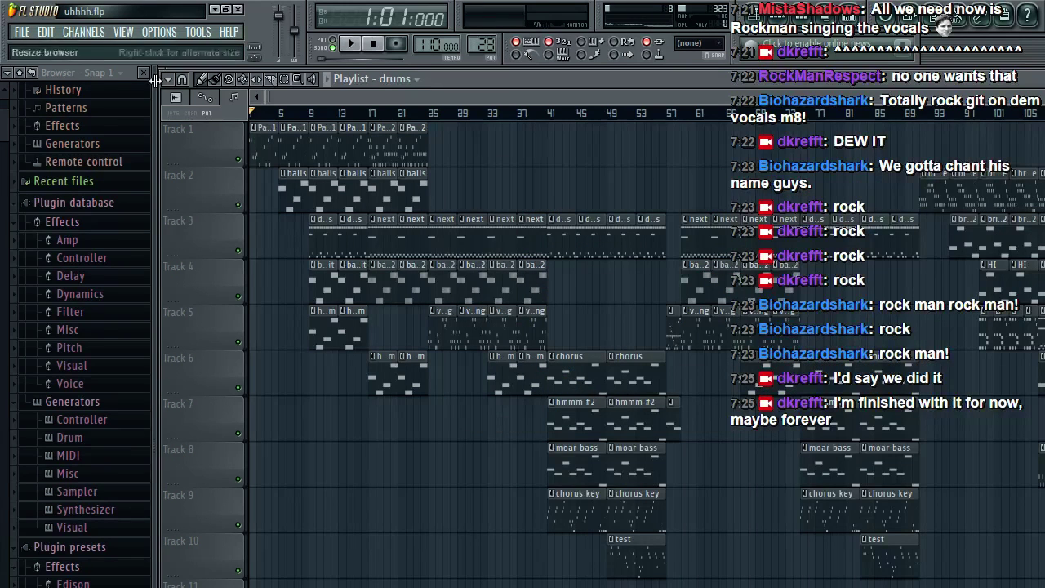
Step: Save the current song under its existing name and open the Megaman 2 project from the Projects folder
click(23, 33)
click(51, 100)
click(22, 33)
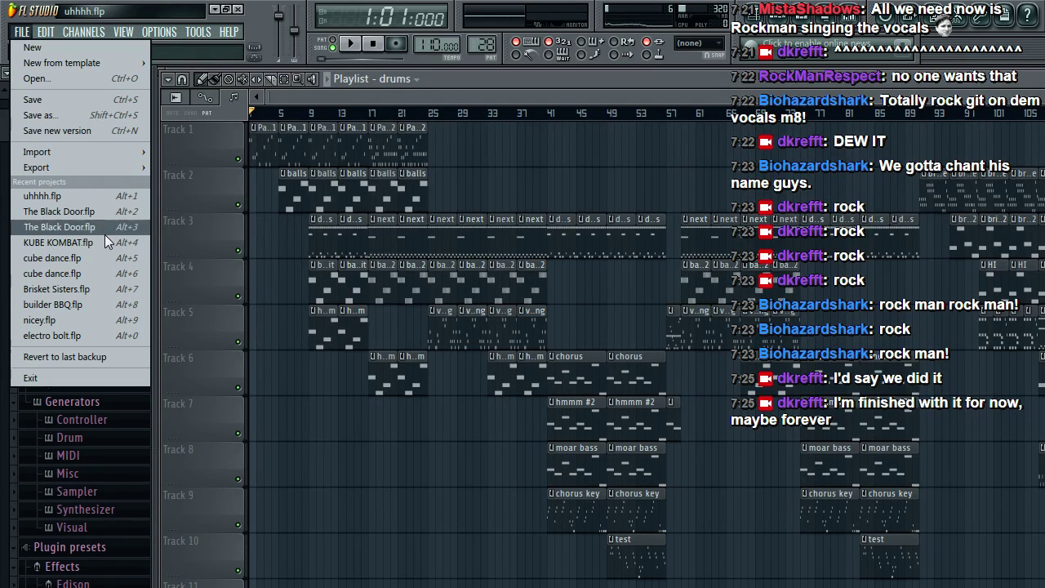
click(90, 74)
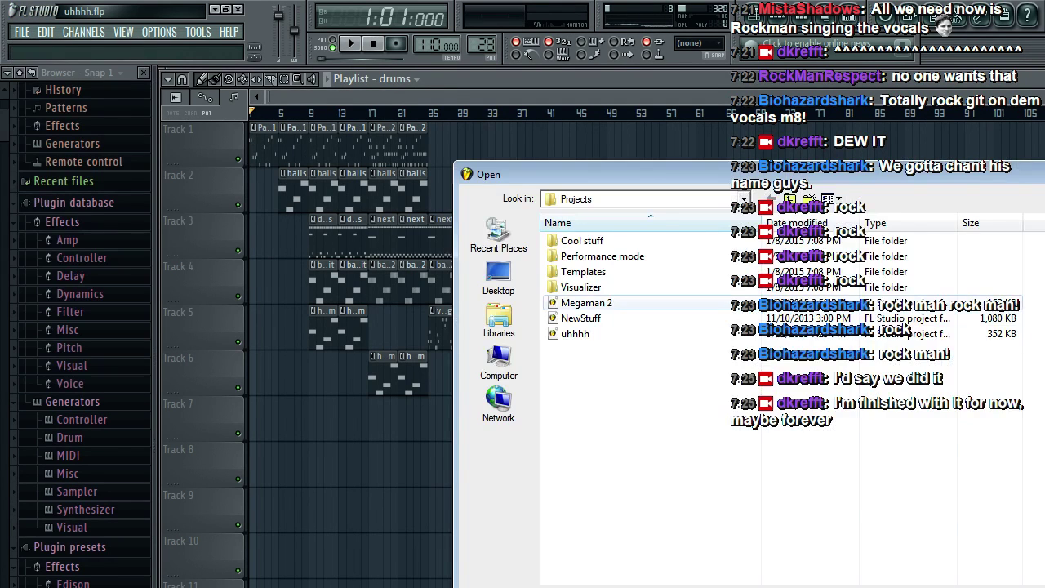
double_click(587, 303)
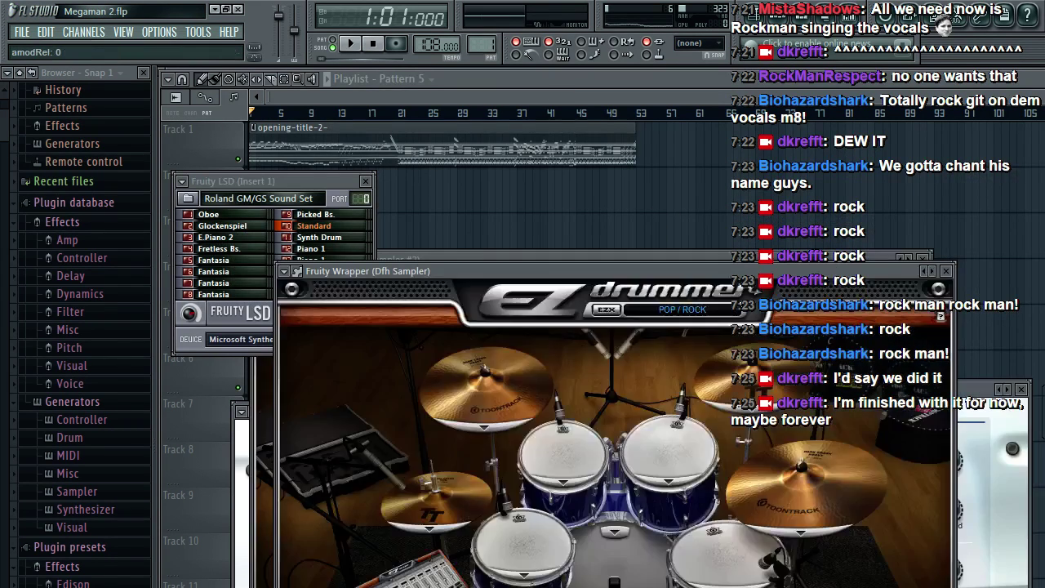
Step: Close the open plugin windows and play the opening-title-2 clip from the beginning to its end, stopping playback there
key(F12)
key(space)
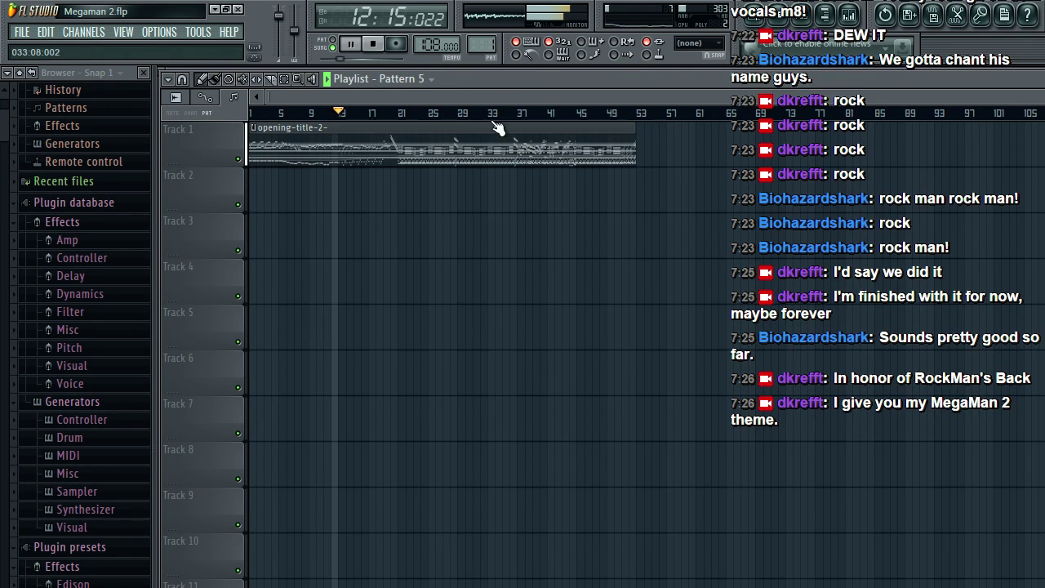
scroll(503, 100, up, 5)
drag(503, 100, 445, 98)
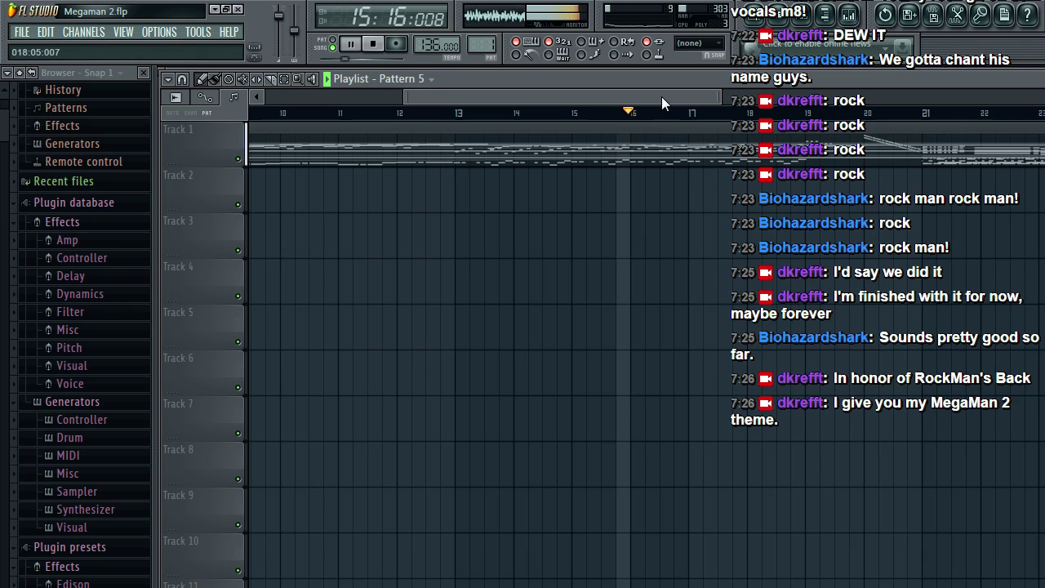
scroll(662, 96, down, 3)
drag(937, 97, 1034, 97)
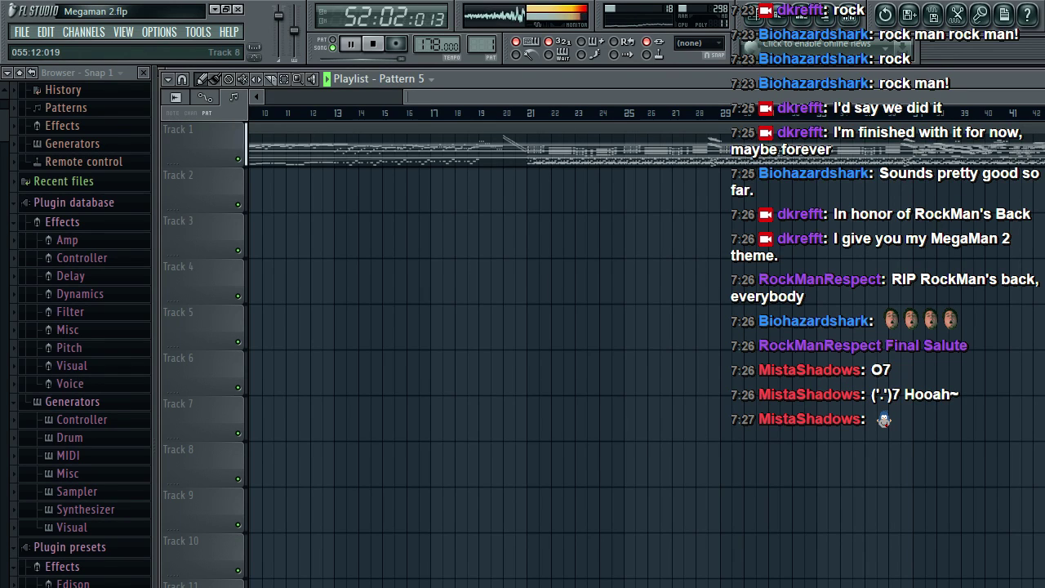
key(space)
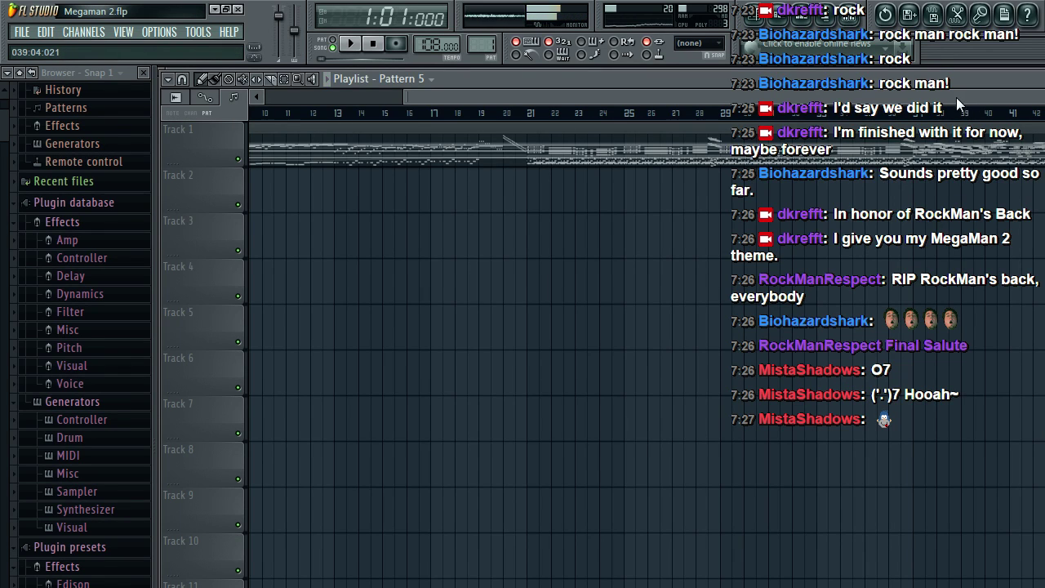